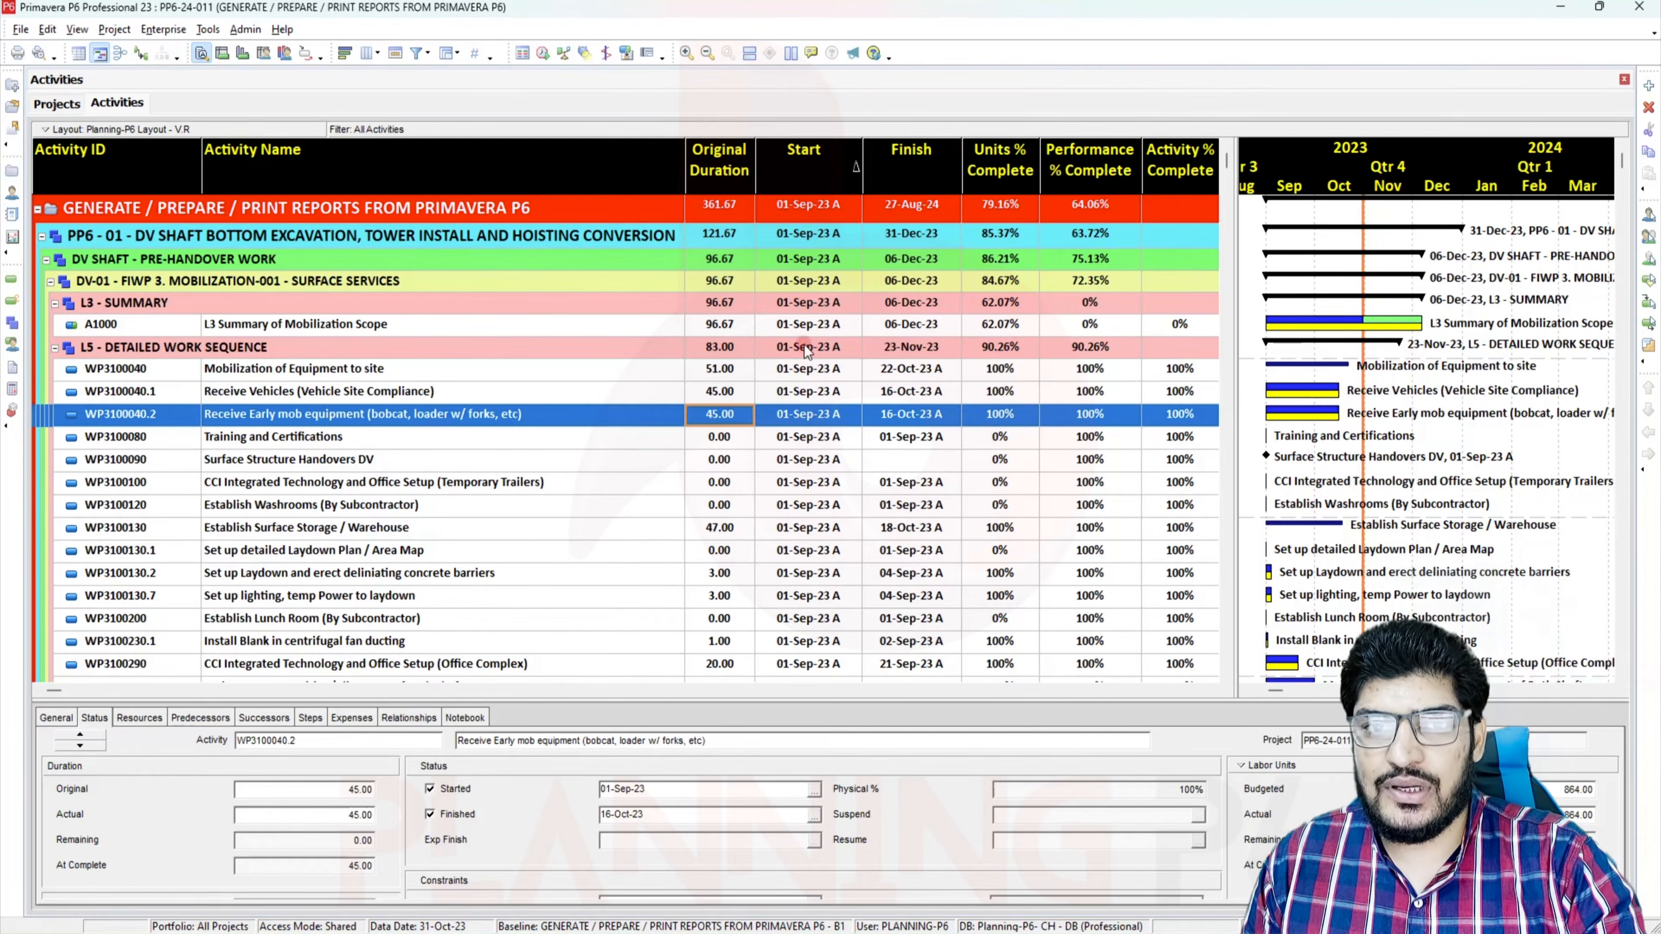
Add the BL Project Finish date column to the activity table, directly after the Start column
click(744, 303)
right_click(744, 303)
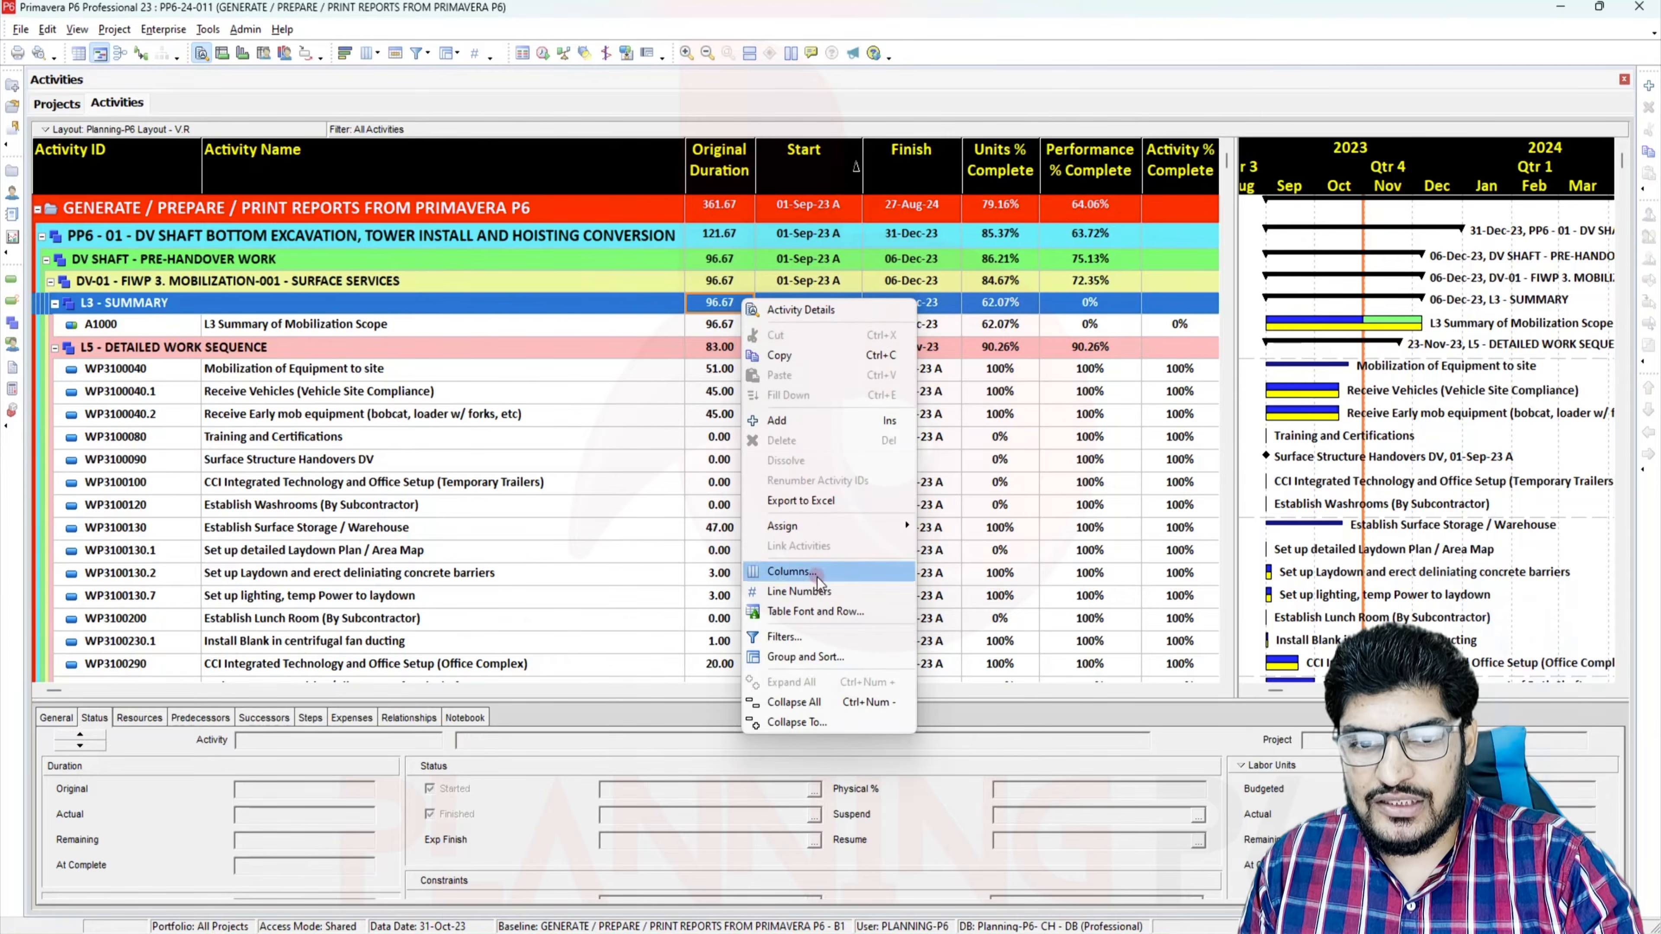
click(802, 565)
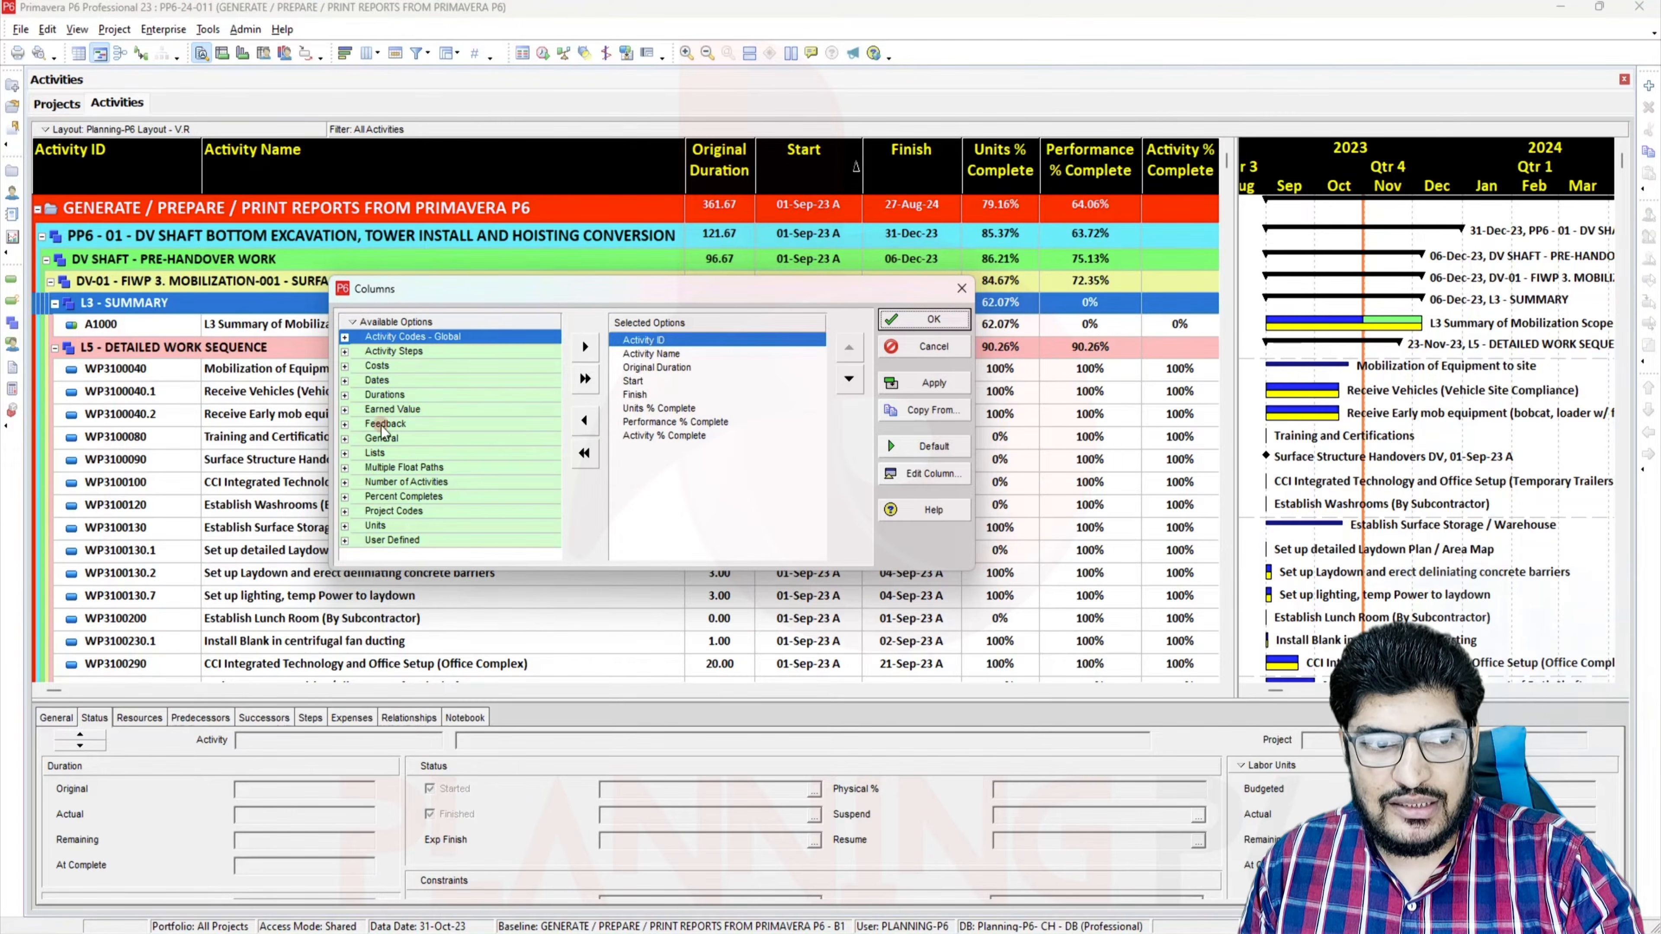
click(344, 380)
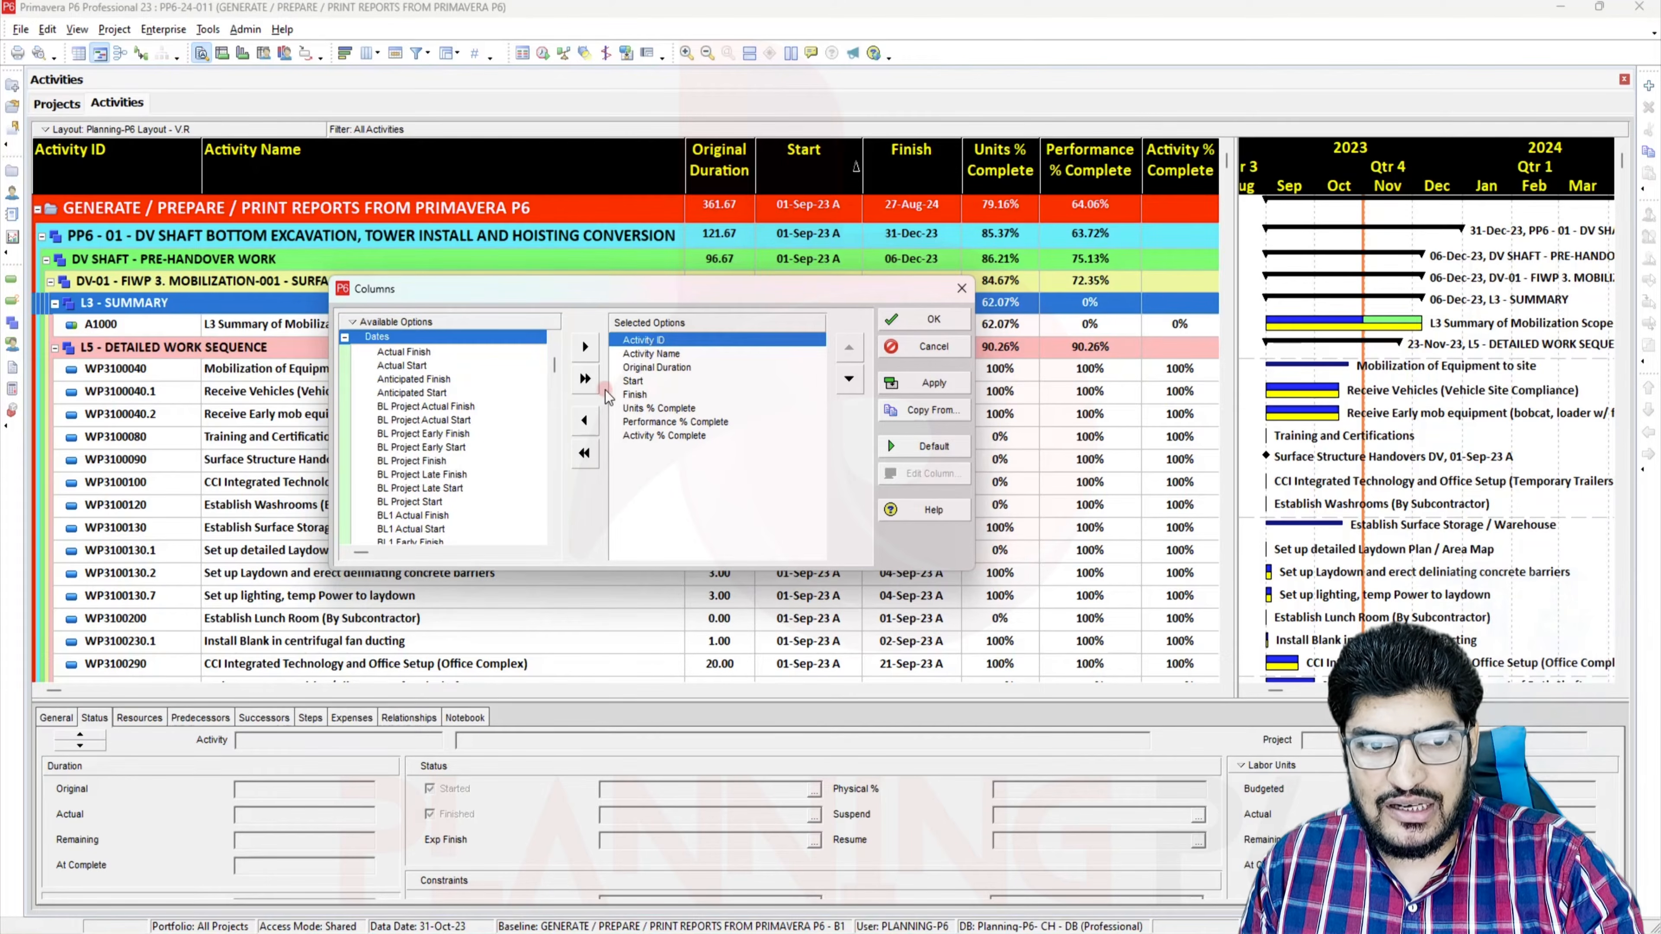
click(631, 382)
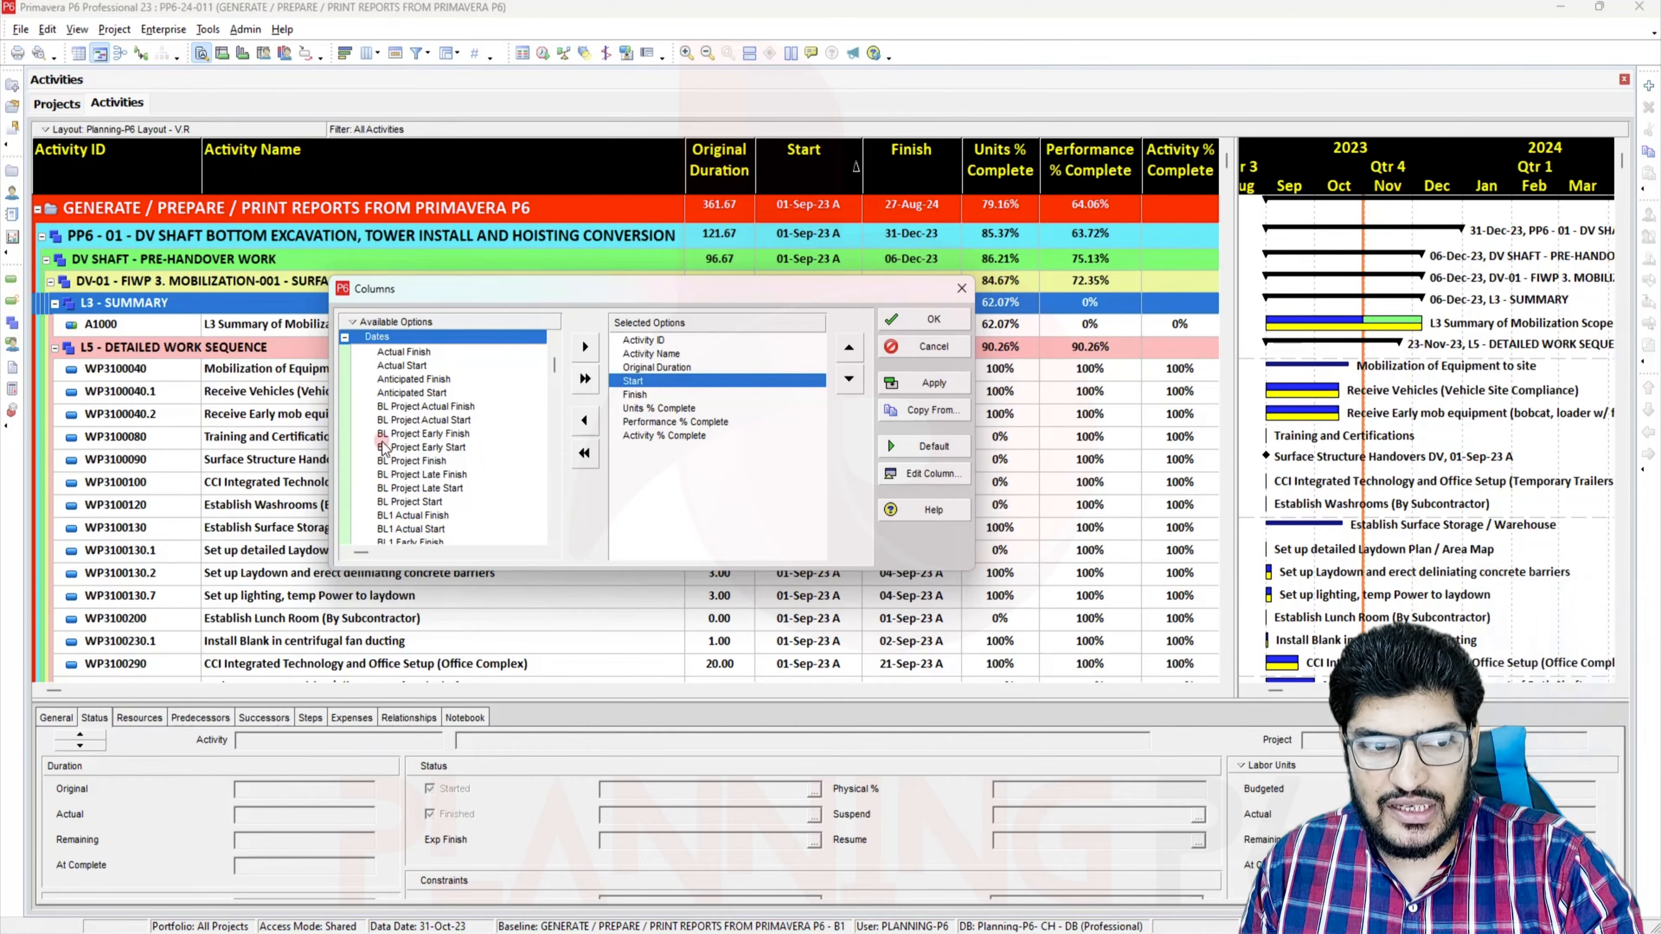
double_click(429, 462)
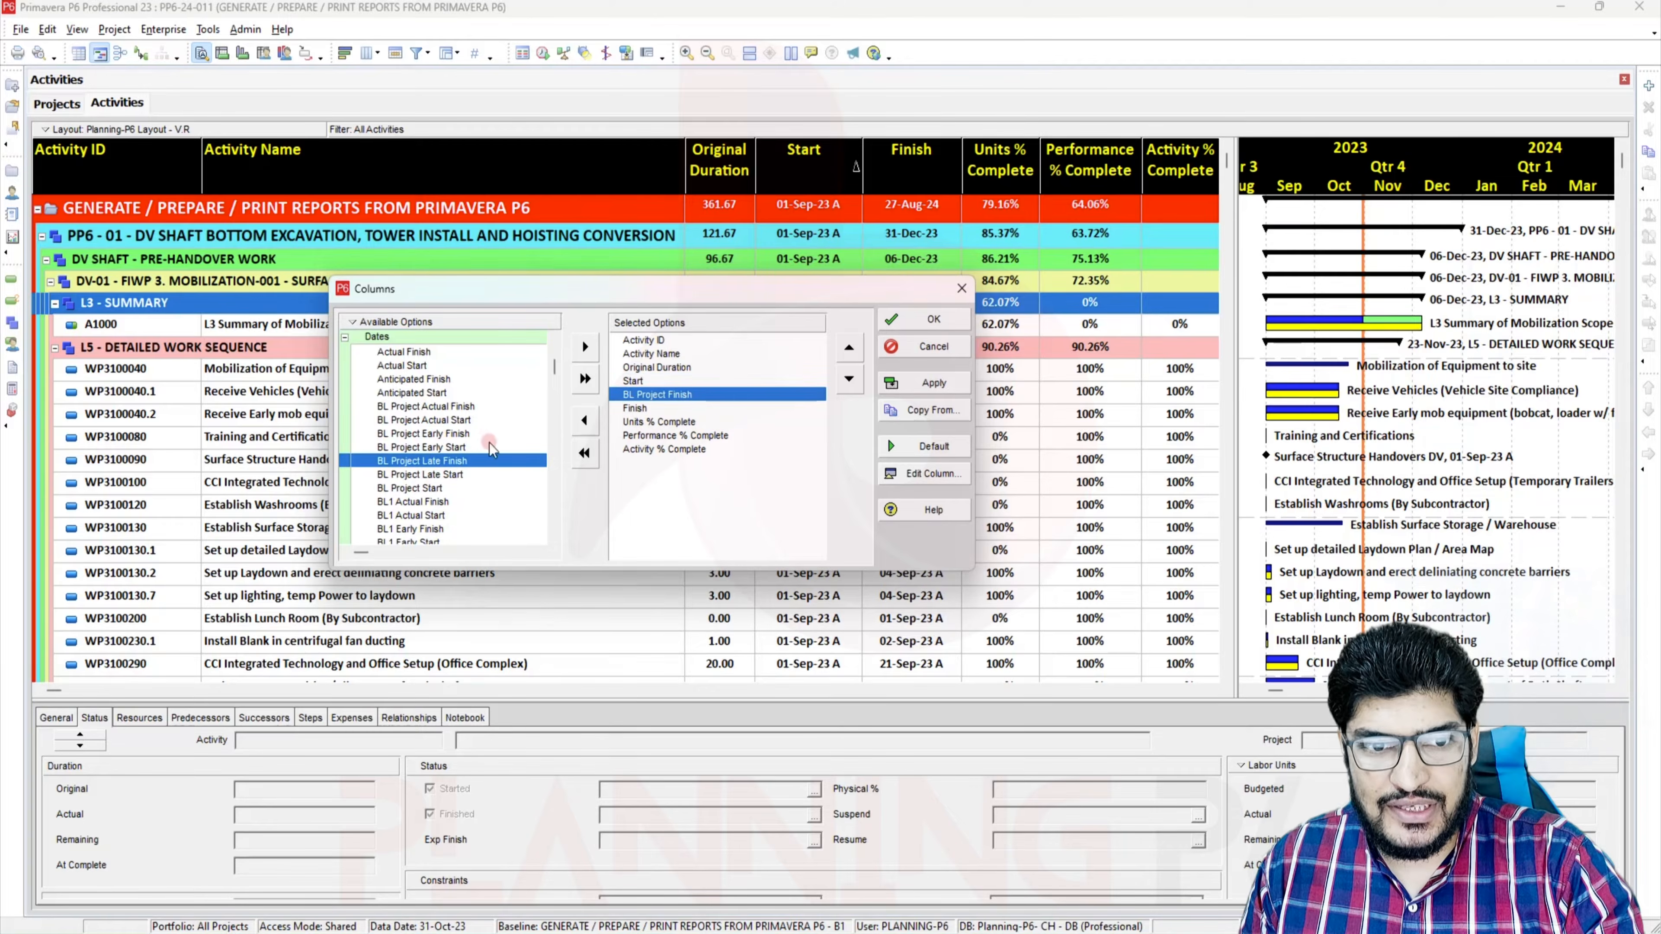
Add the BL Project Start date column, place it directly before Start, and apply the column changes
scroll(451, 472, down, 2)
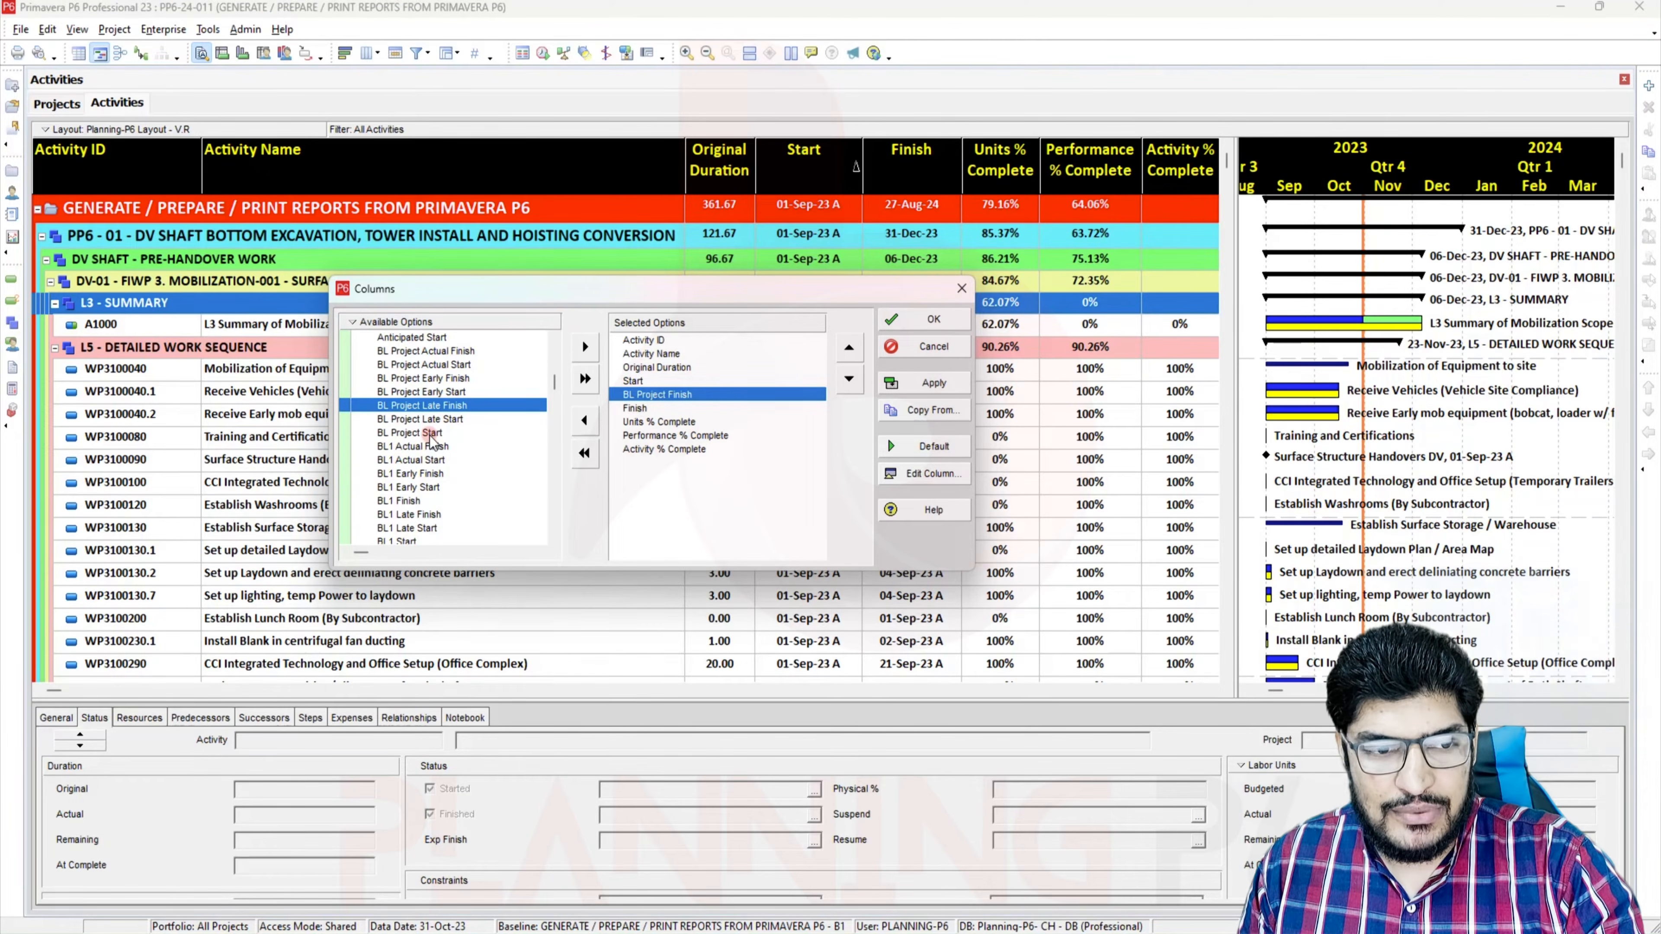
double_click(430, 433)
click(854, 351)
click(856, 352)
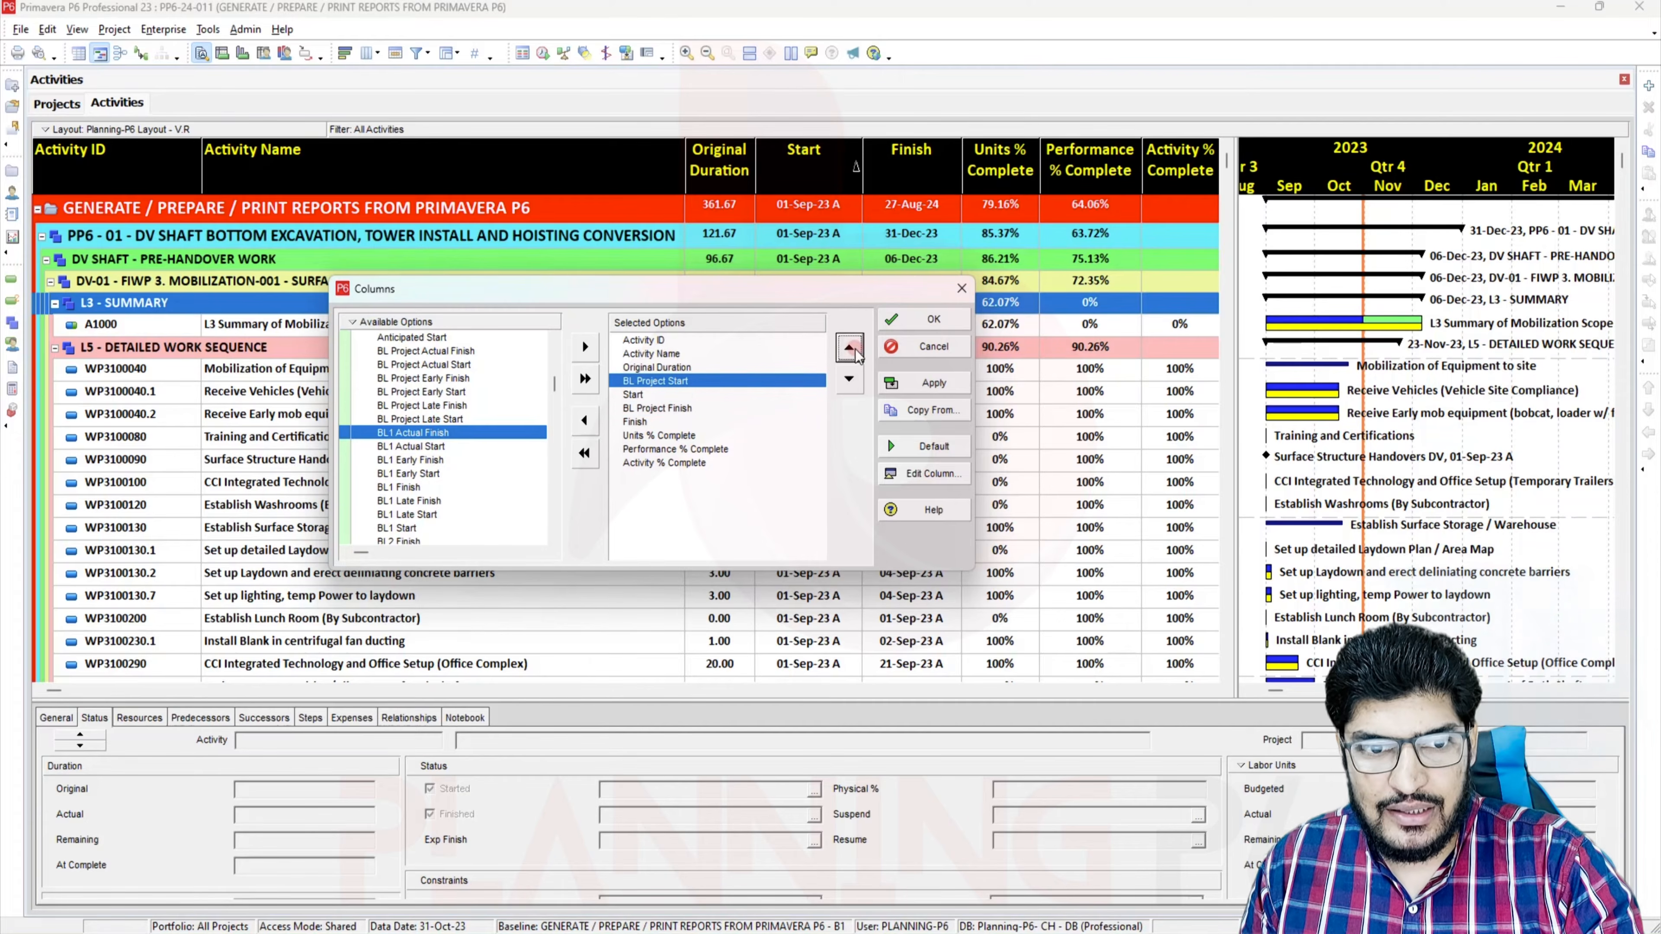
click(925, 383)
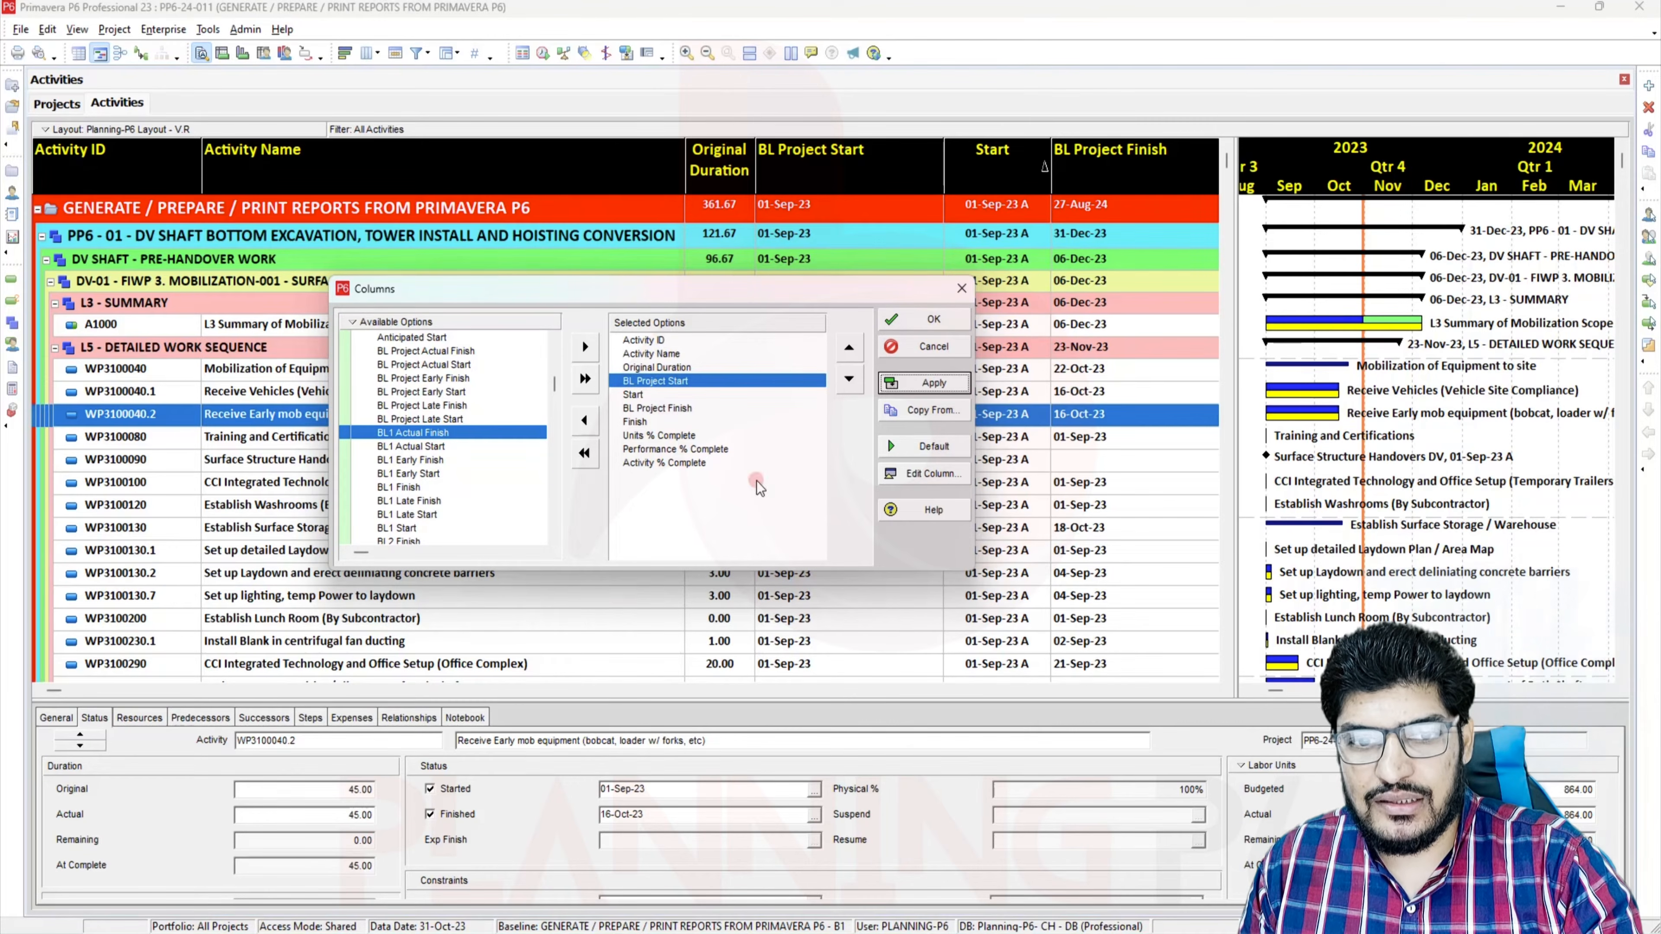
Set the BL Project Finish column's alignment to Center and apply it to the table
click(929, 474)
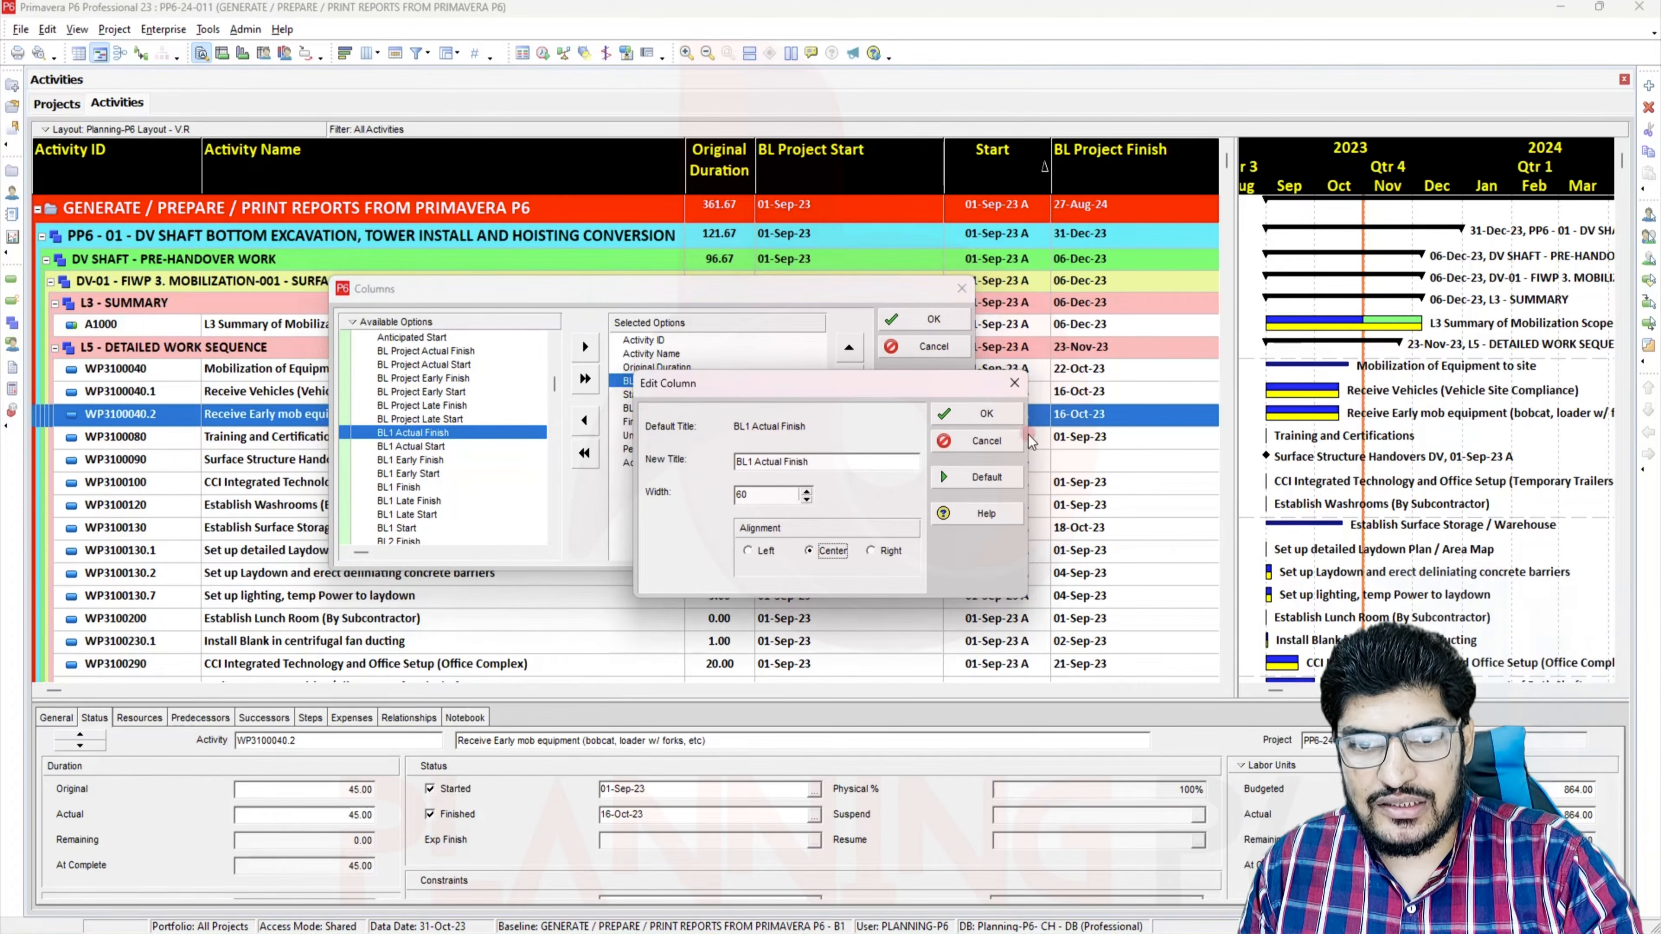
click(981, 414)
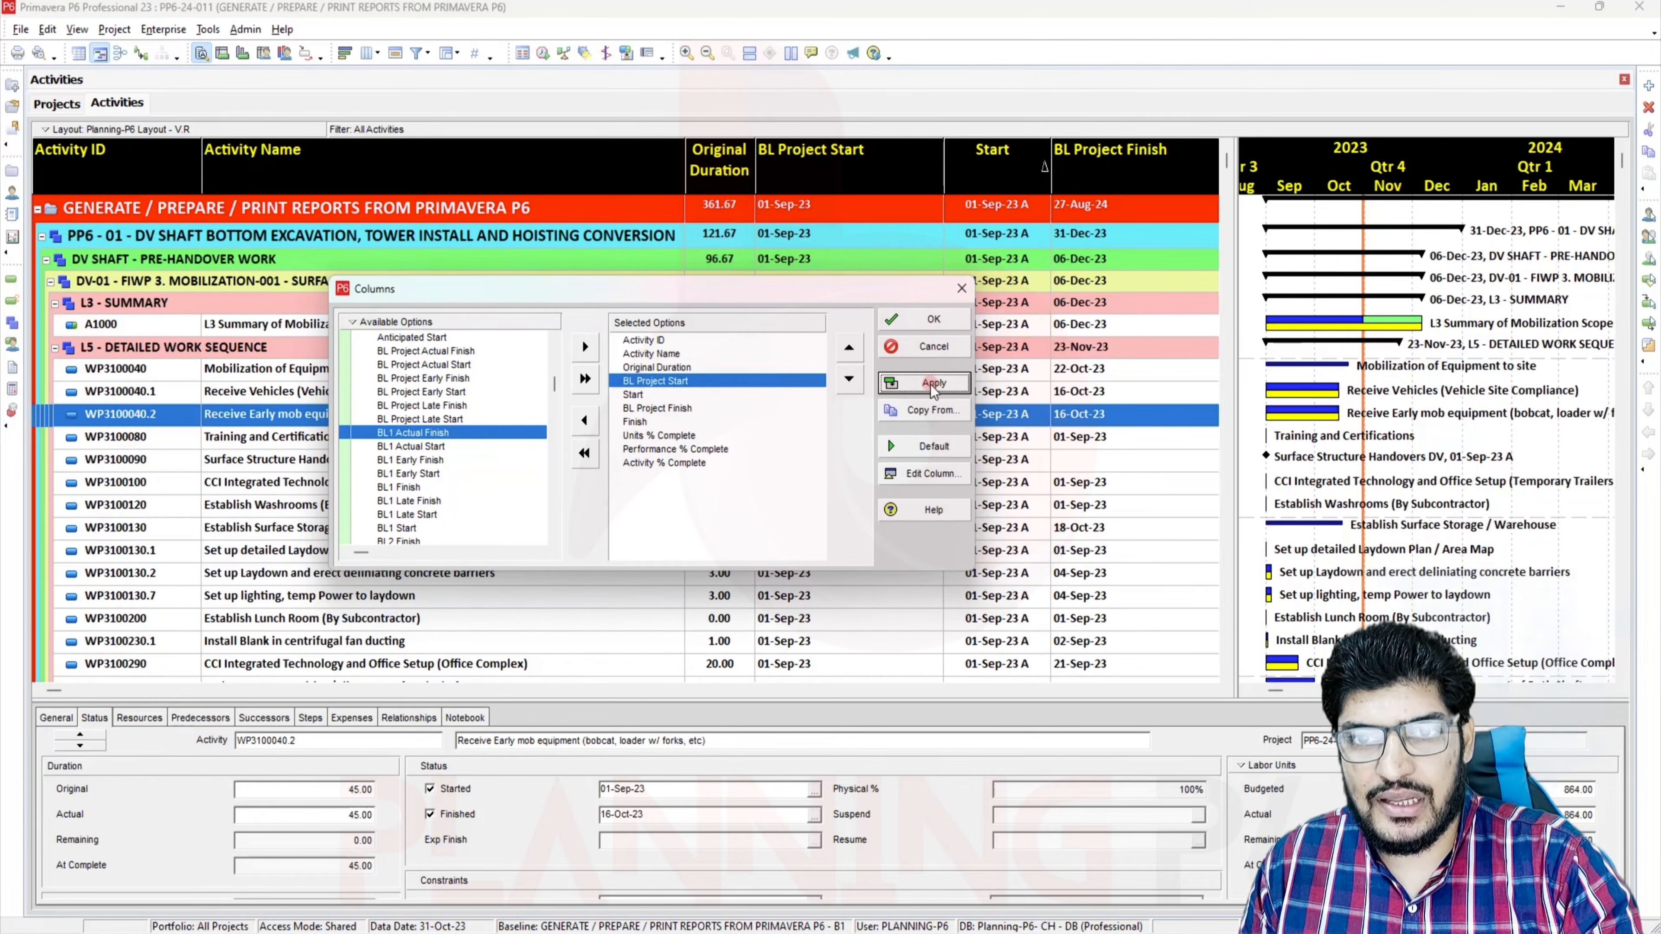
click(657, 408)
click(929, 473)
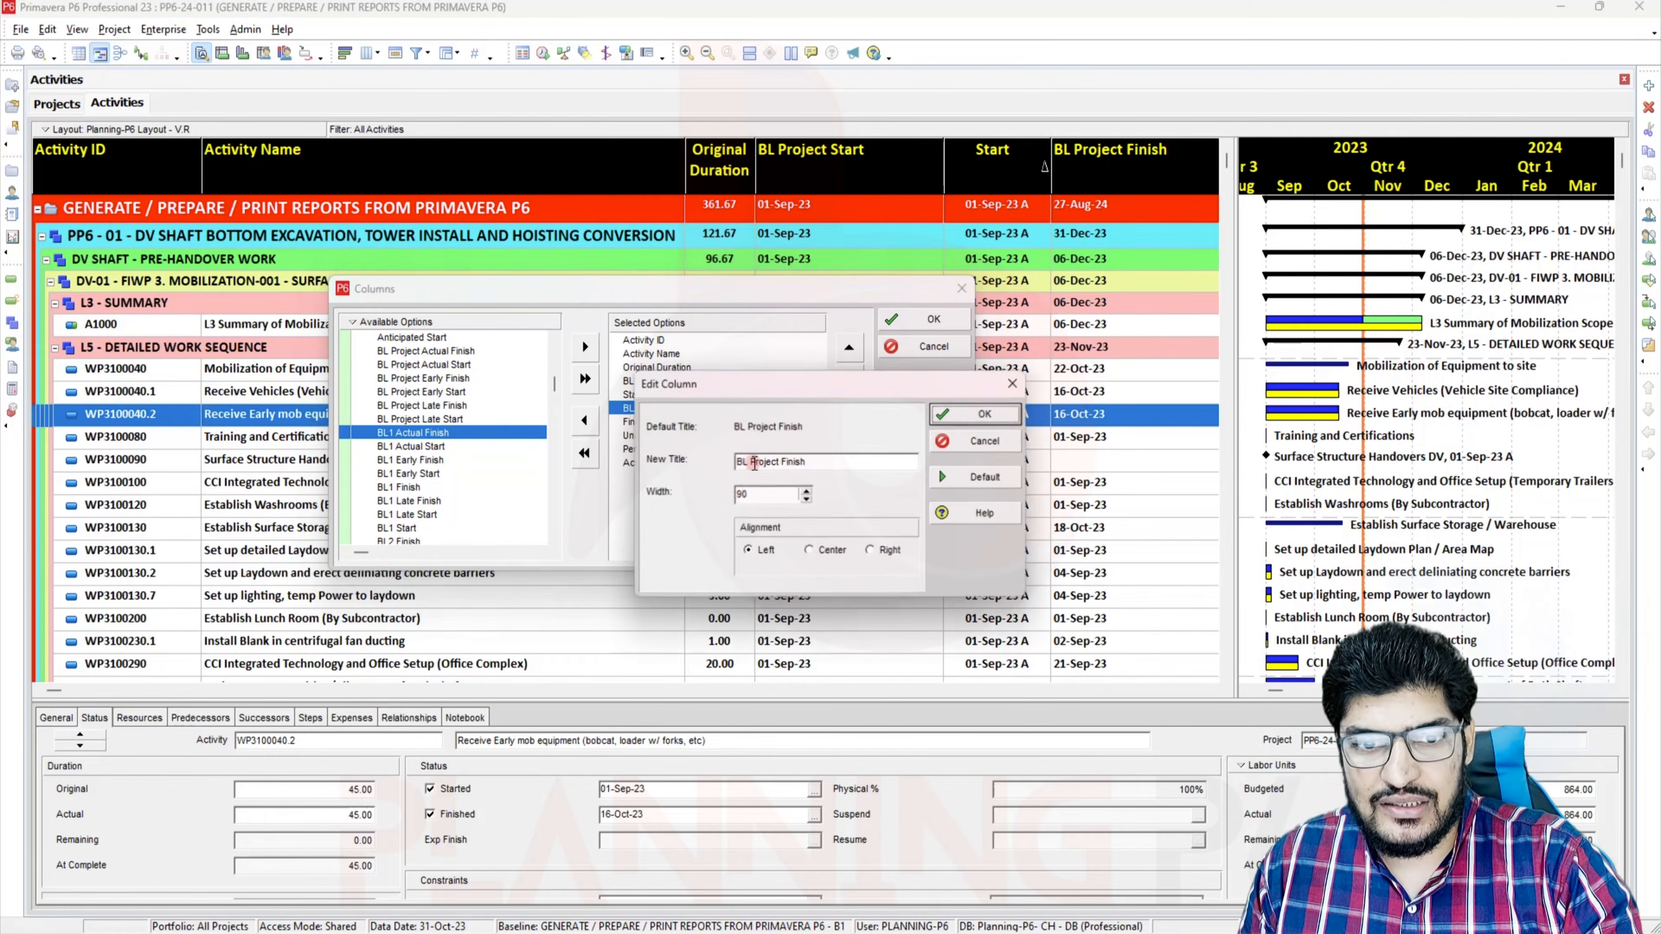
click(810, 551)
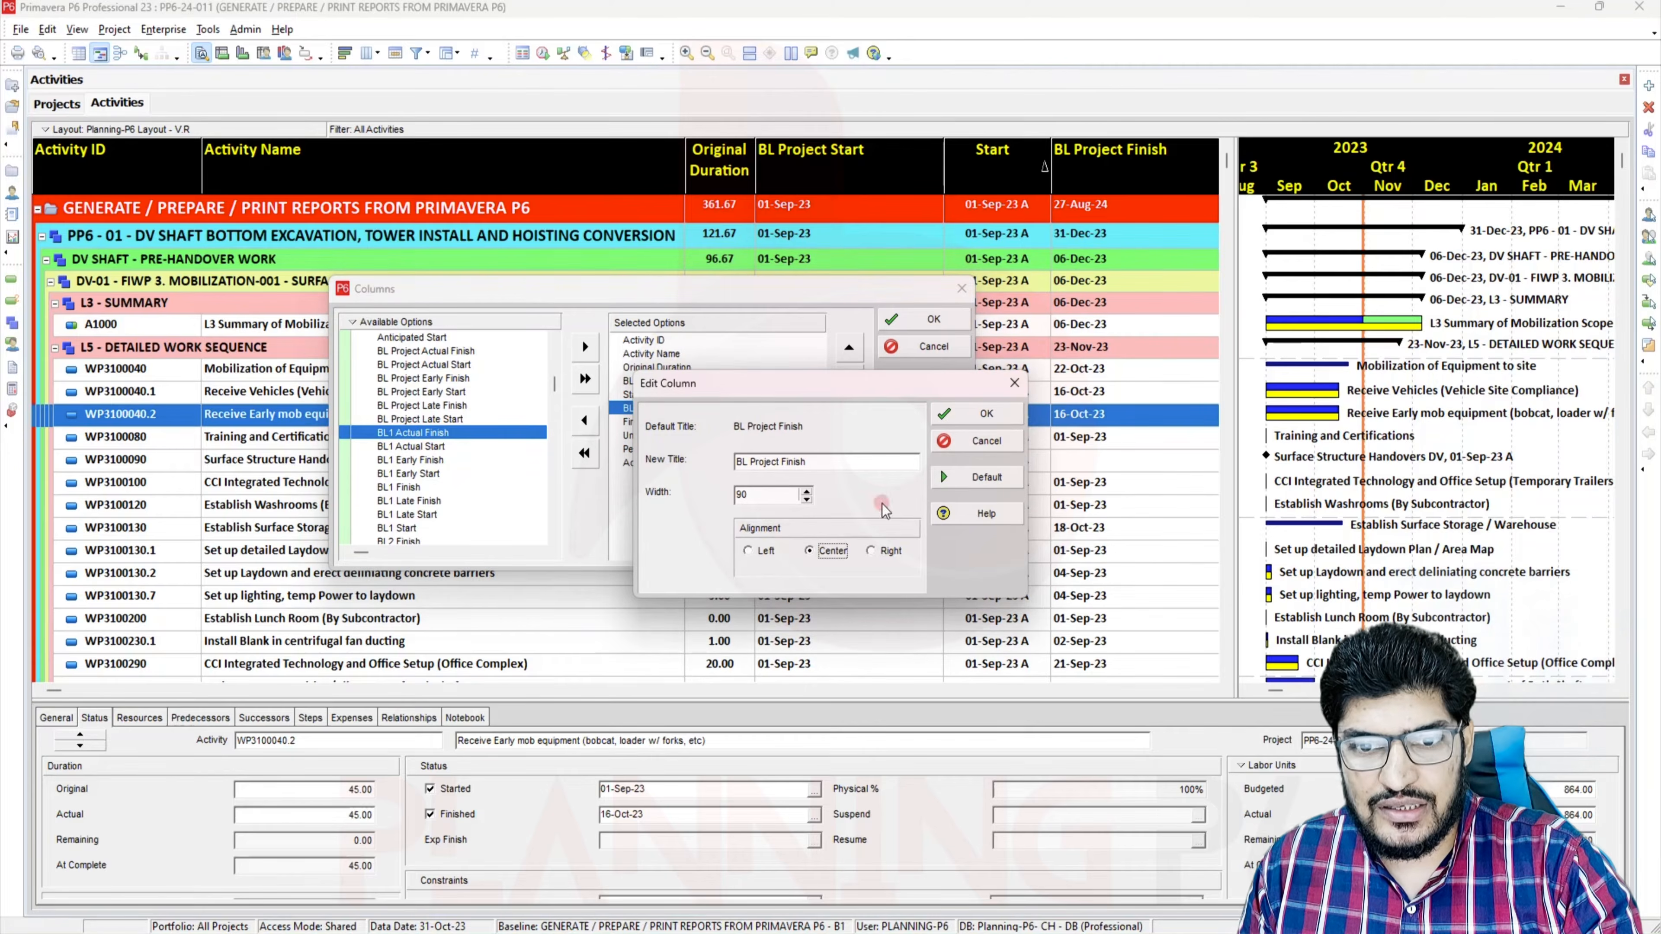
click(986, 419)
click(933, 383)
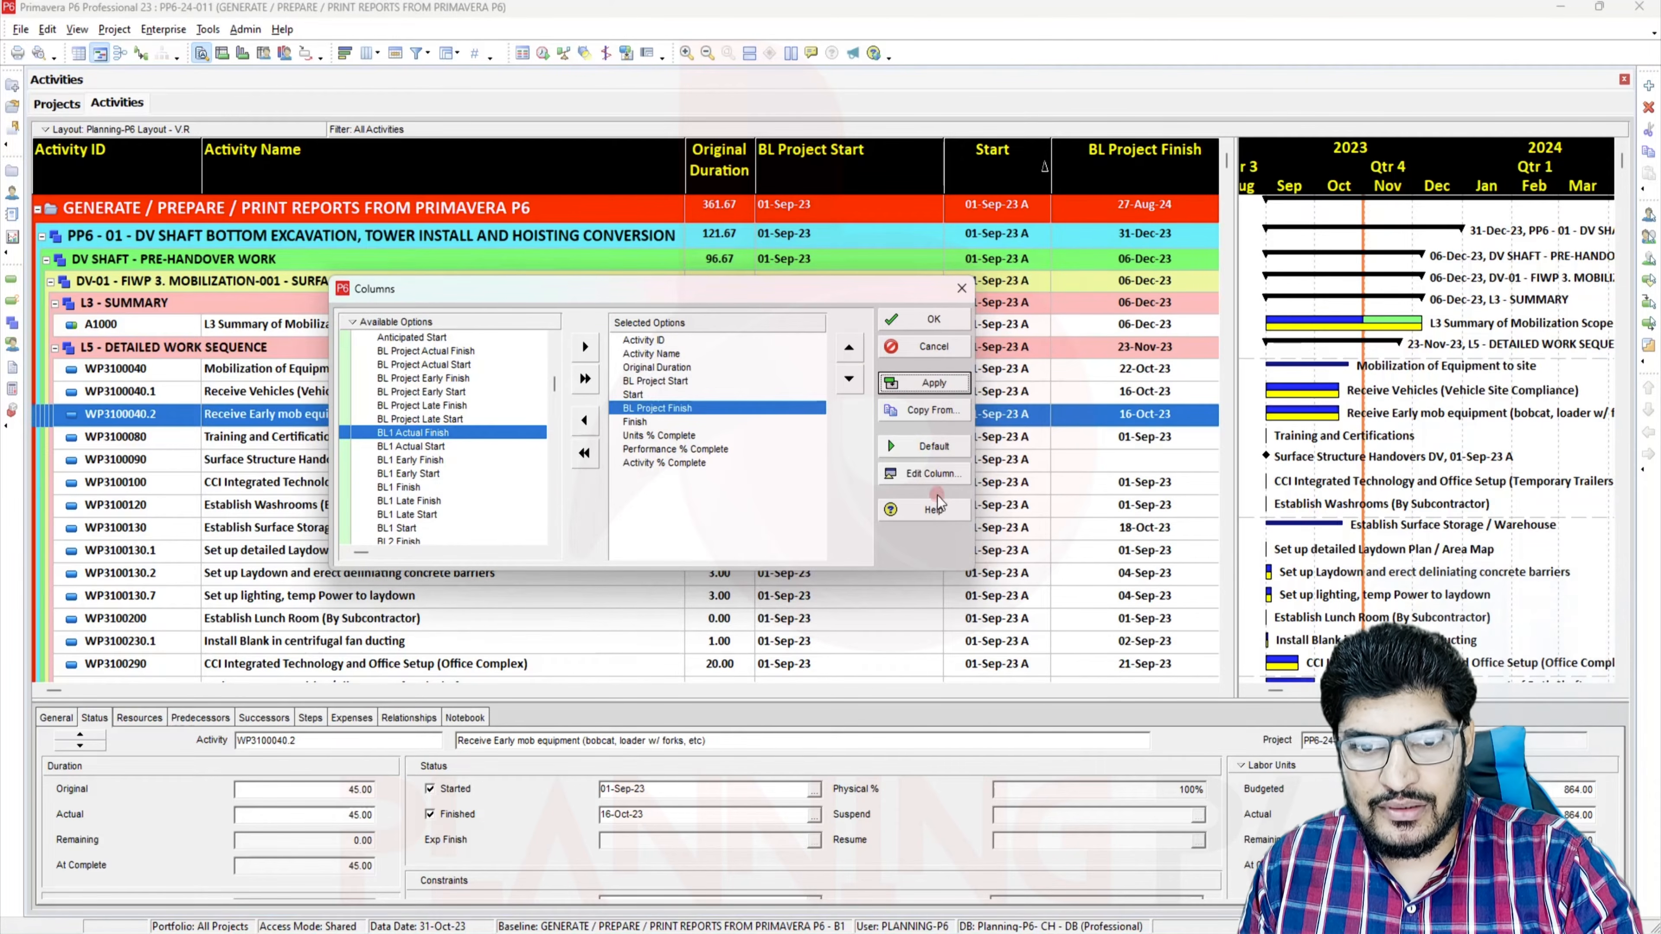
Set the BL Project Start column's alignment to Center, apply it, and finish the column setup
click(674, 389)
click(933, 473)
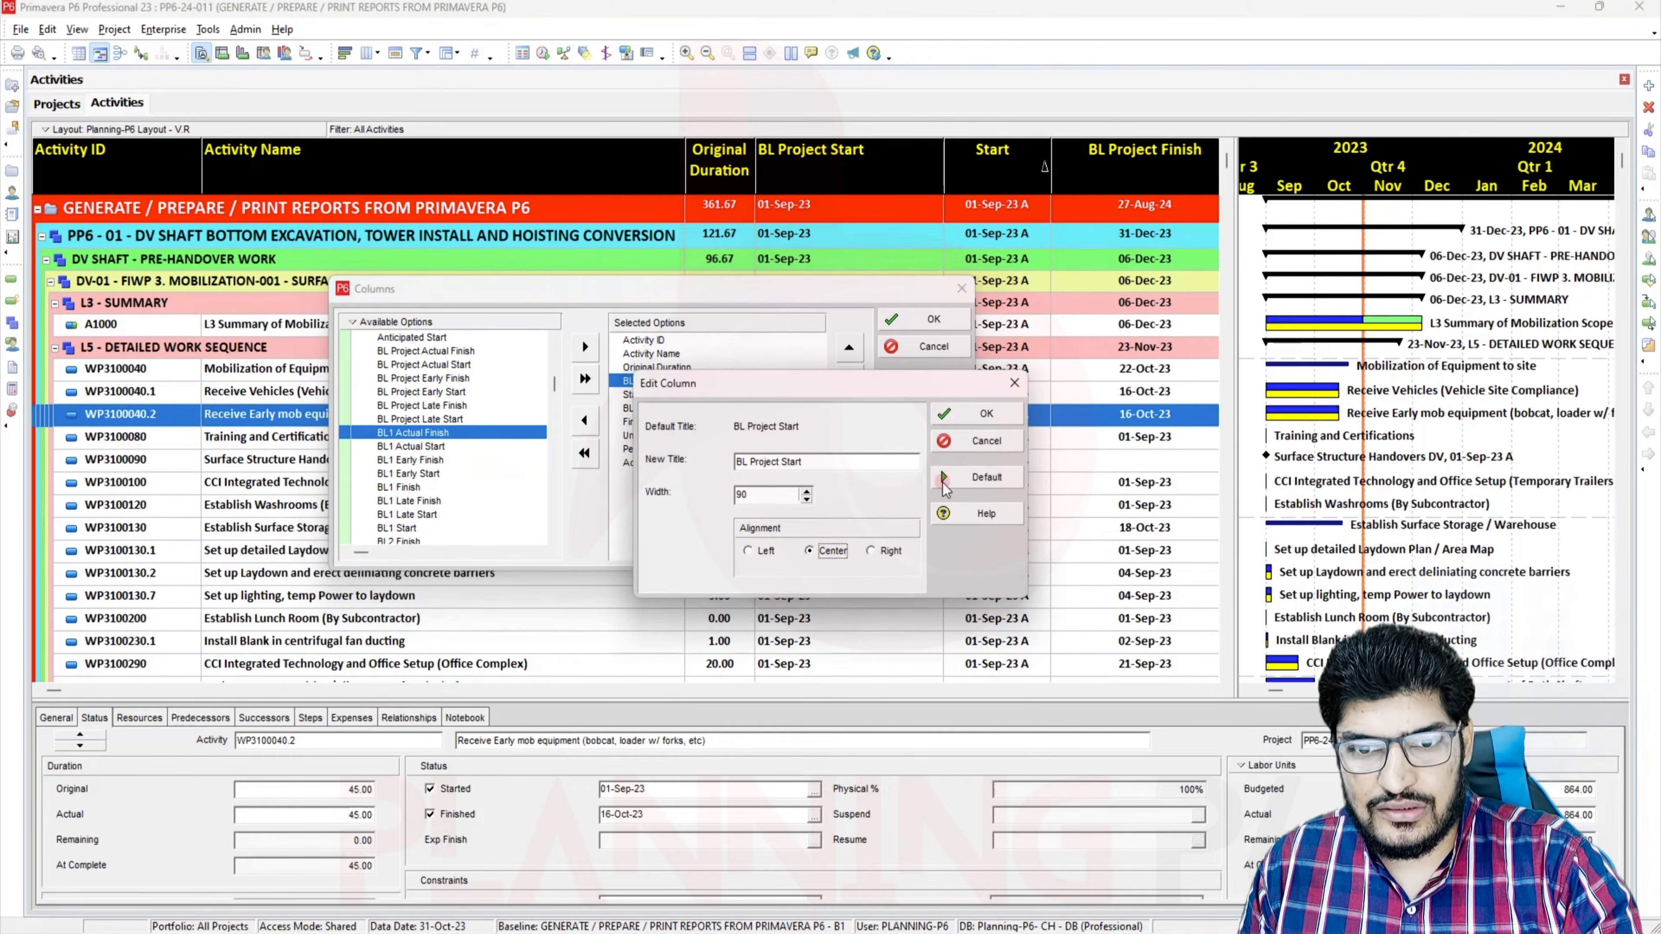
click(986, 414)
click(933, 382)
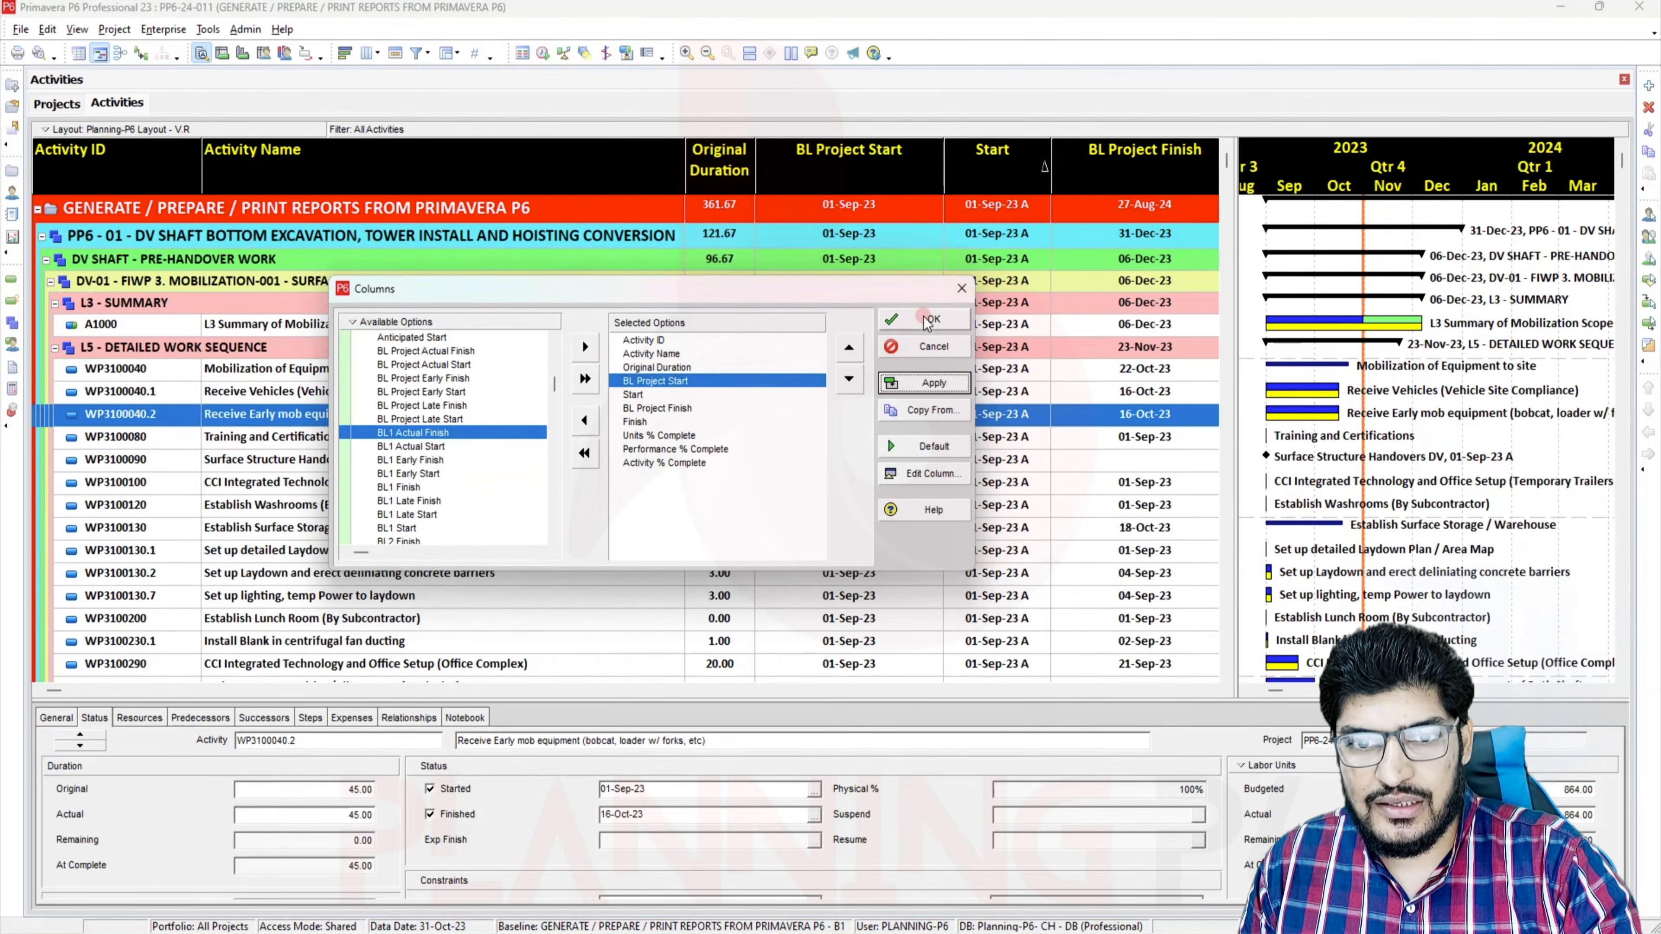
click(929, 320)
Narrow the BL Project Start, Start, BL Project Finish and Finish columns to just fit their dates
drag(944, 172, 853, 188)
drag(961, 175, 844, 176)
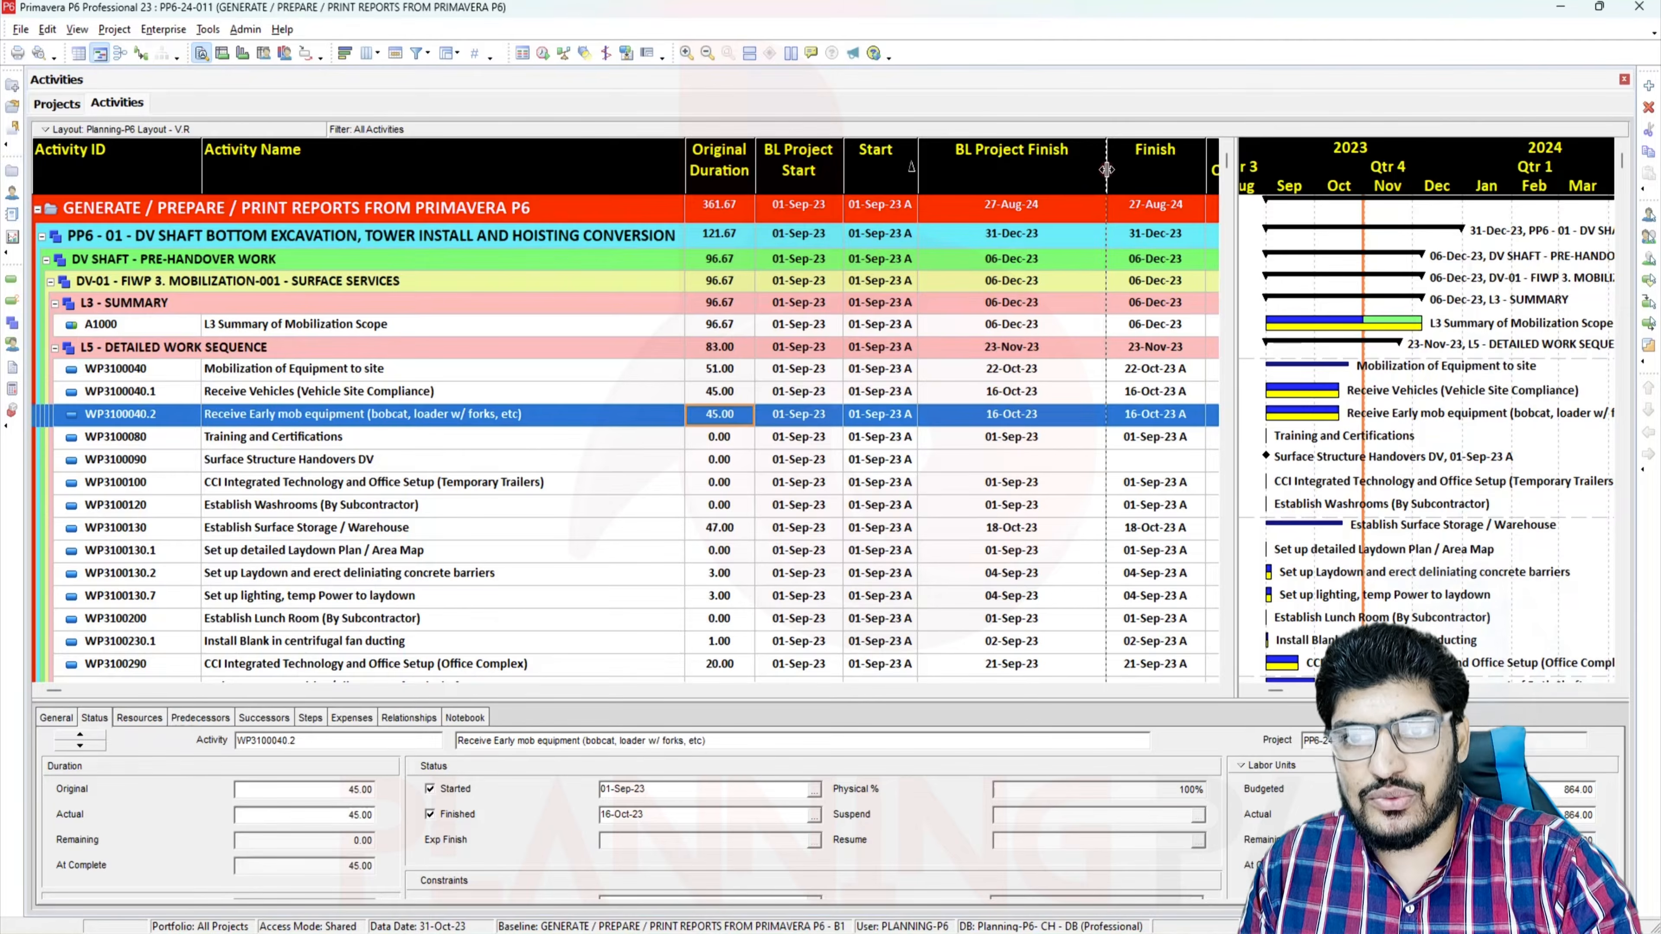
drag(1107, 169, 1002, 171)
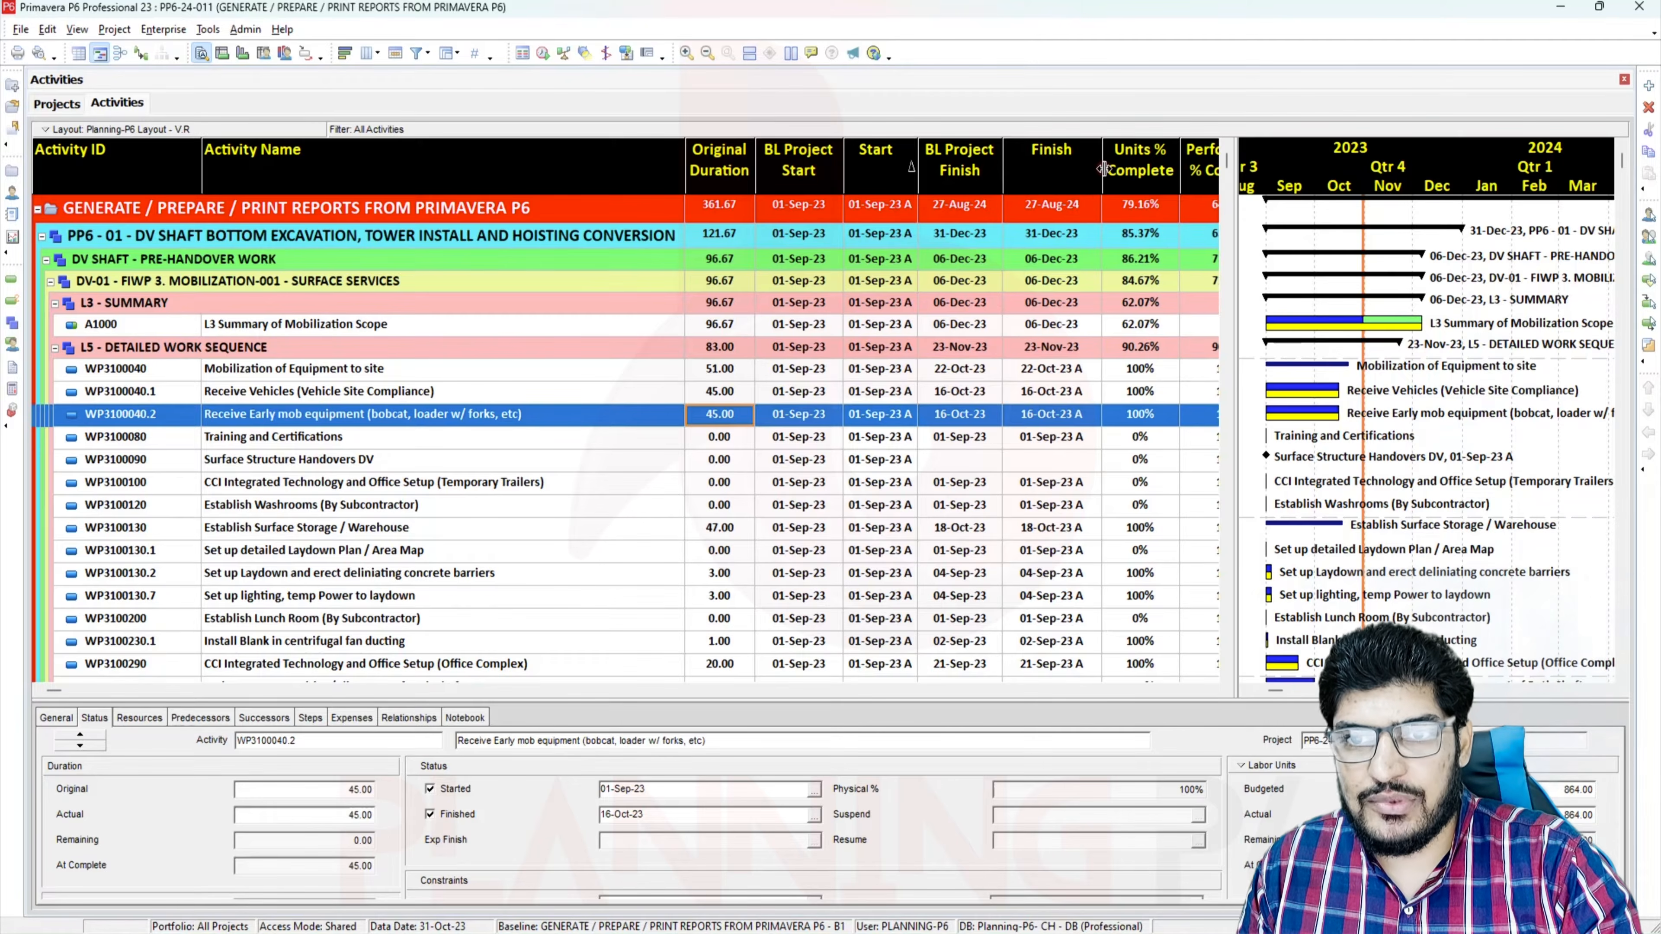
drag(1103, 169, 1075, 167)
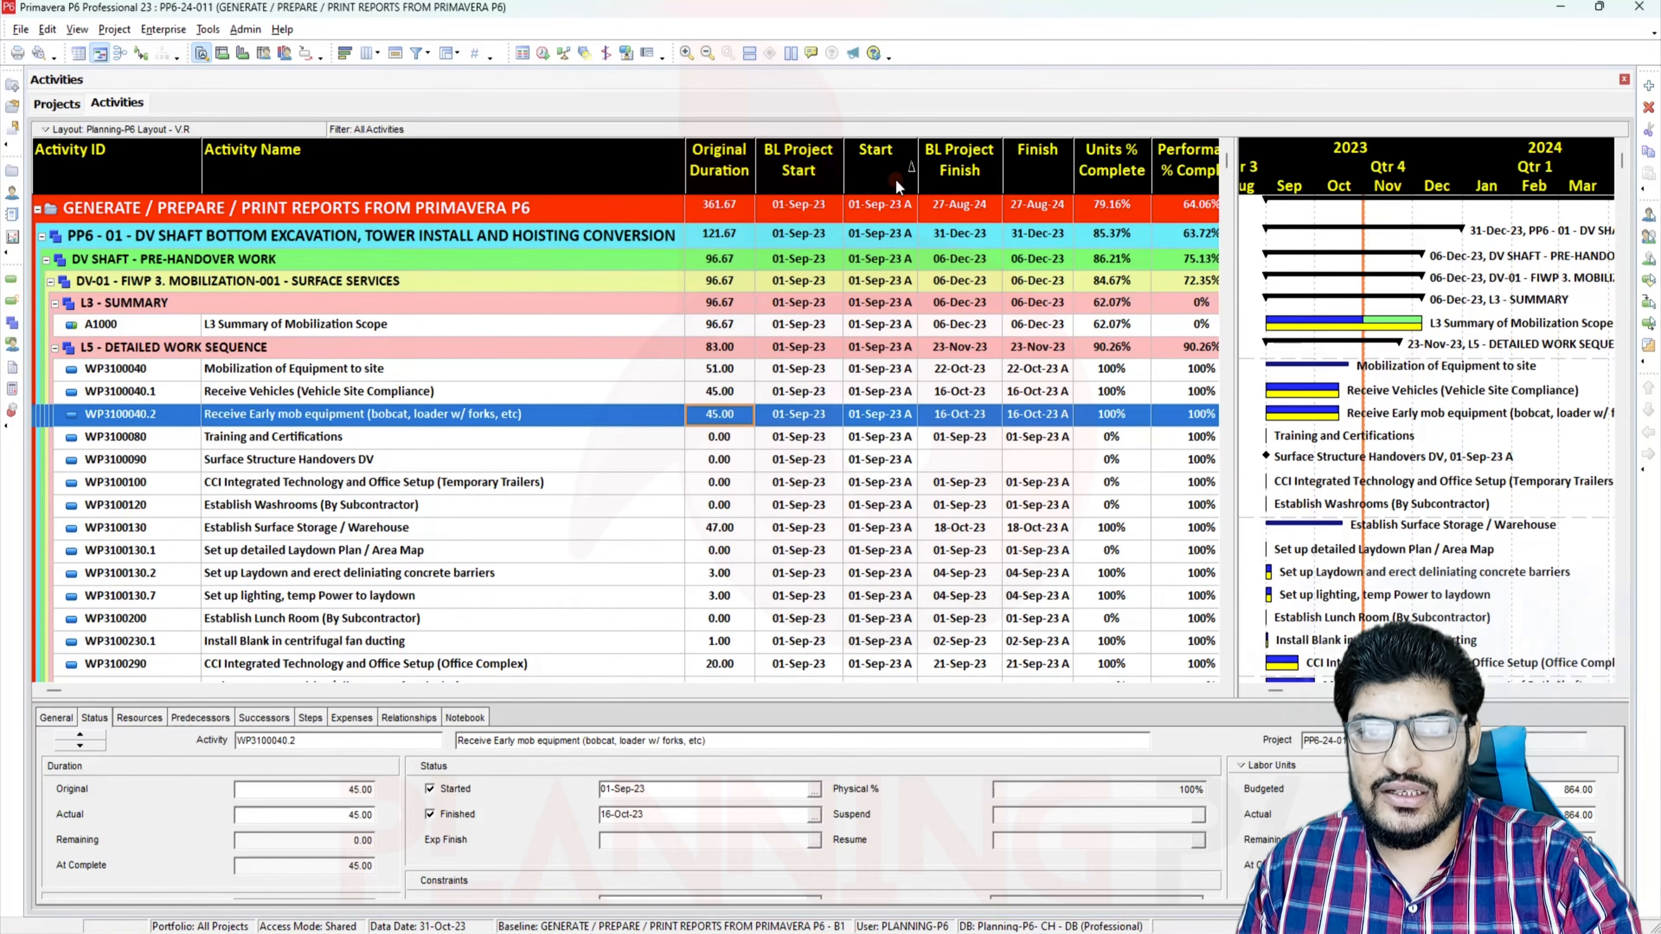
Remove the Units % Complete and Activity % Complete columns from the selected table columns
right_click(817, 210)
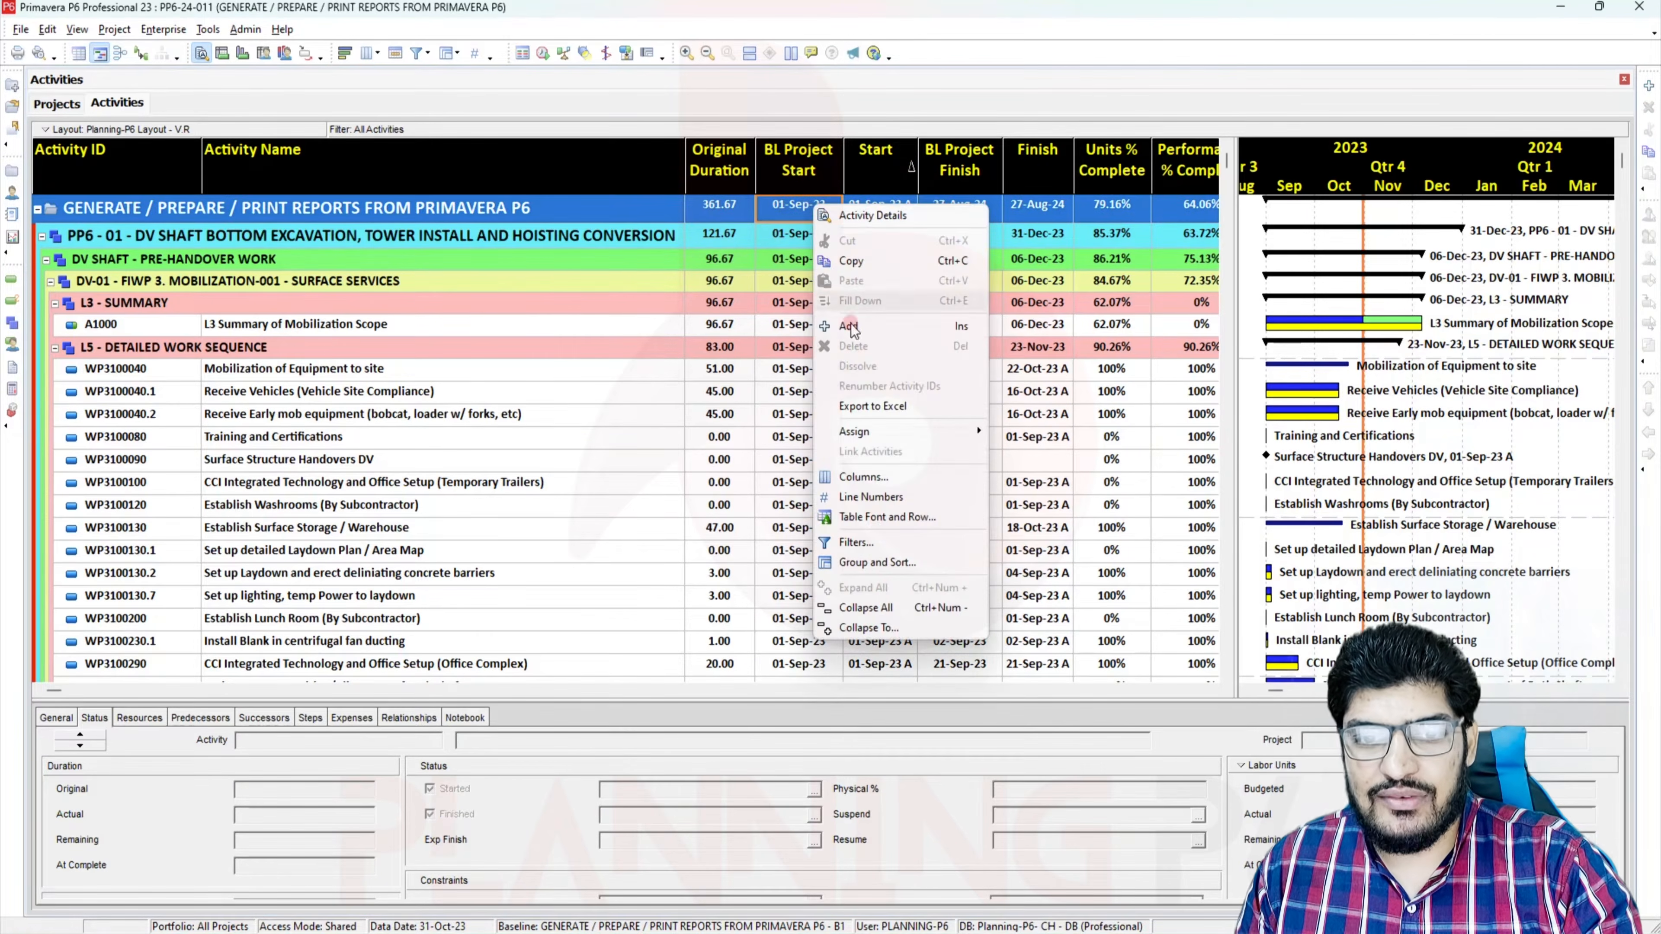
click(878, 481)
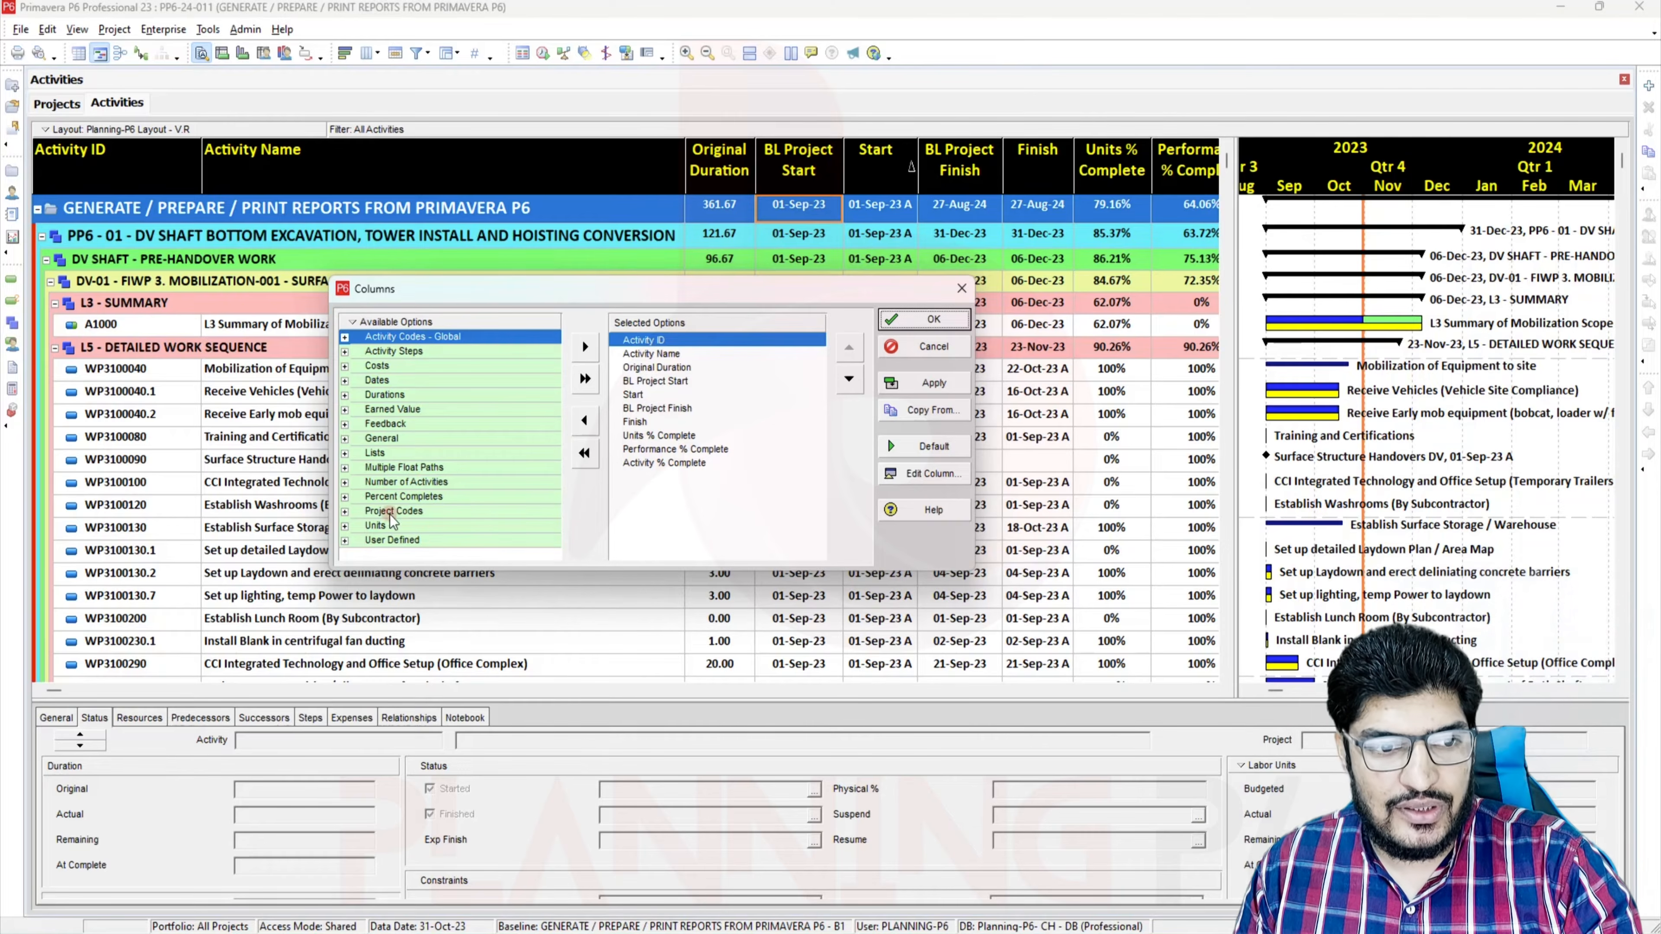
click(345, 496)
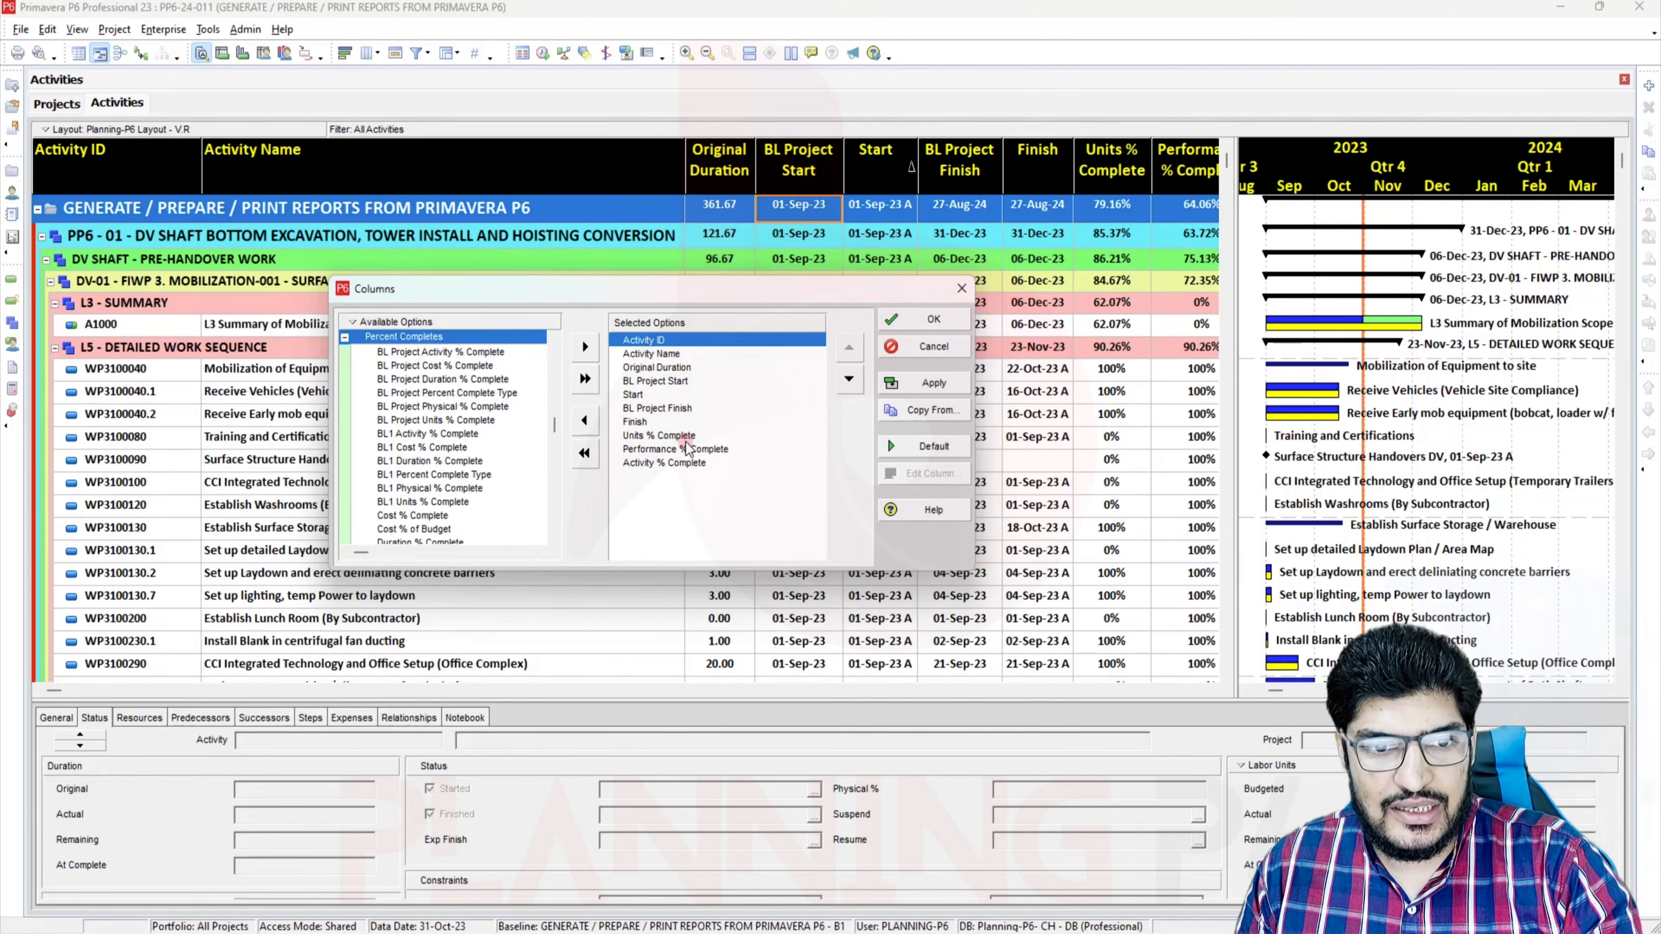
double_click(660, 435)
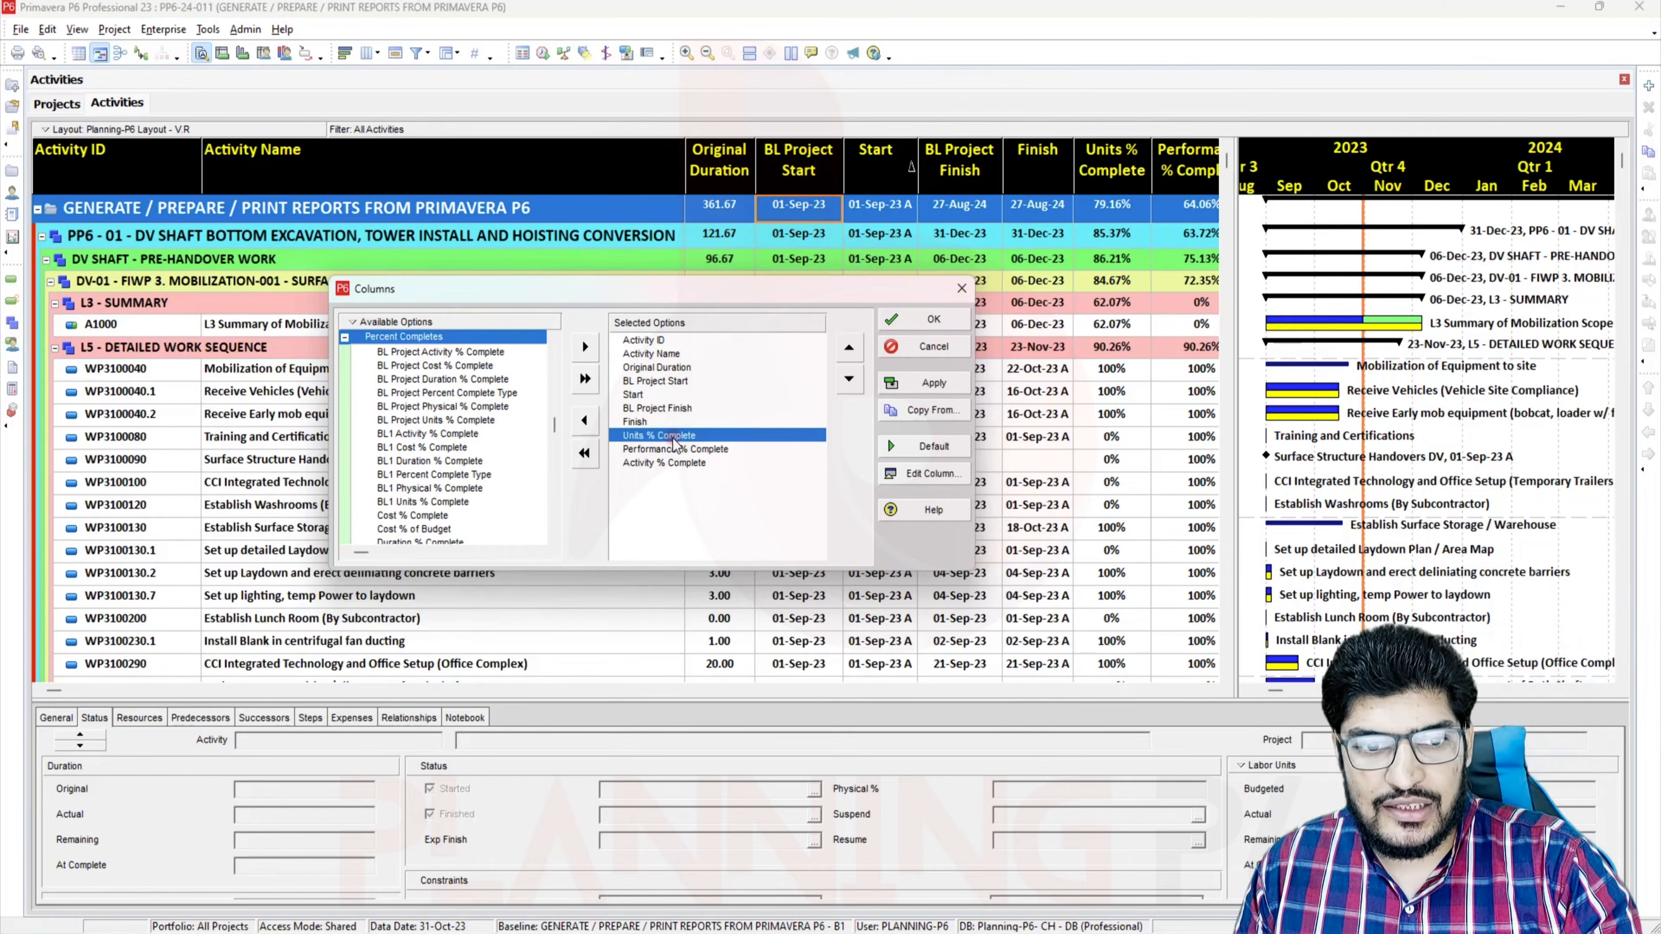
click(666, 450)
double_click(666, 451)
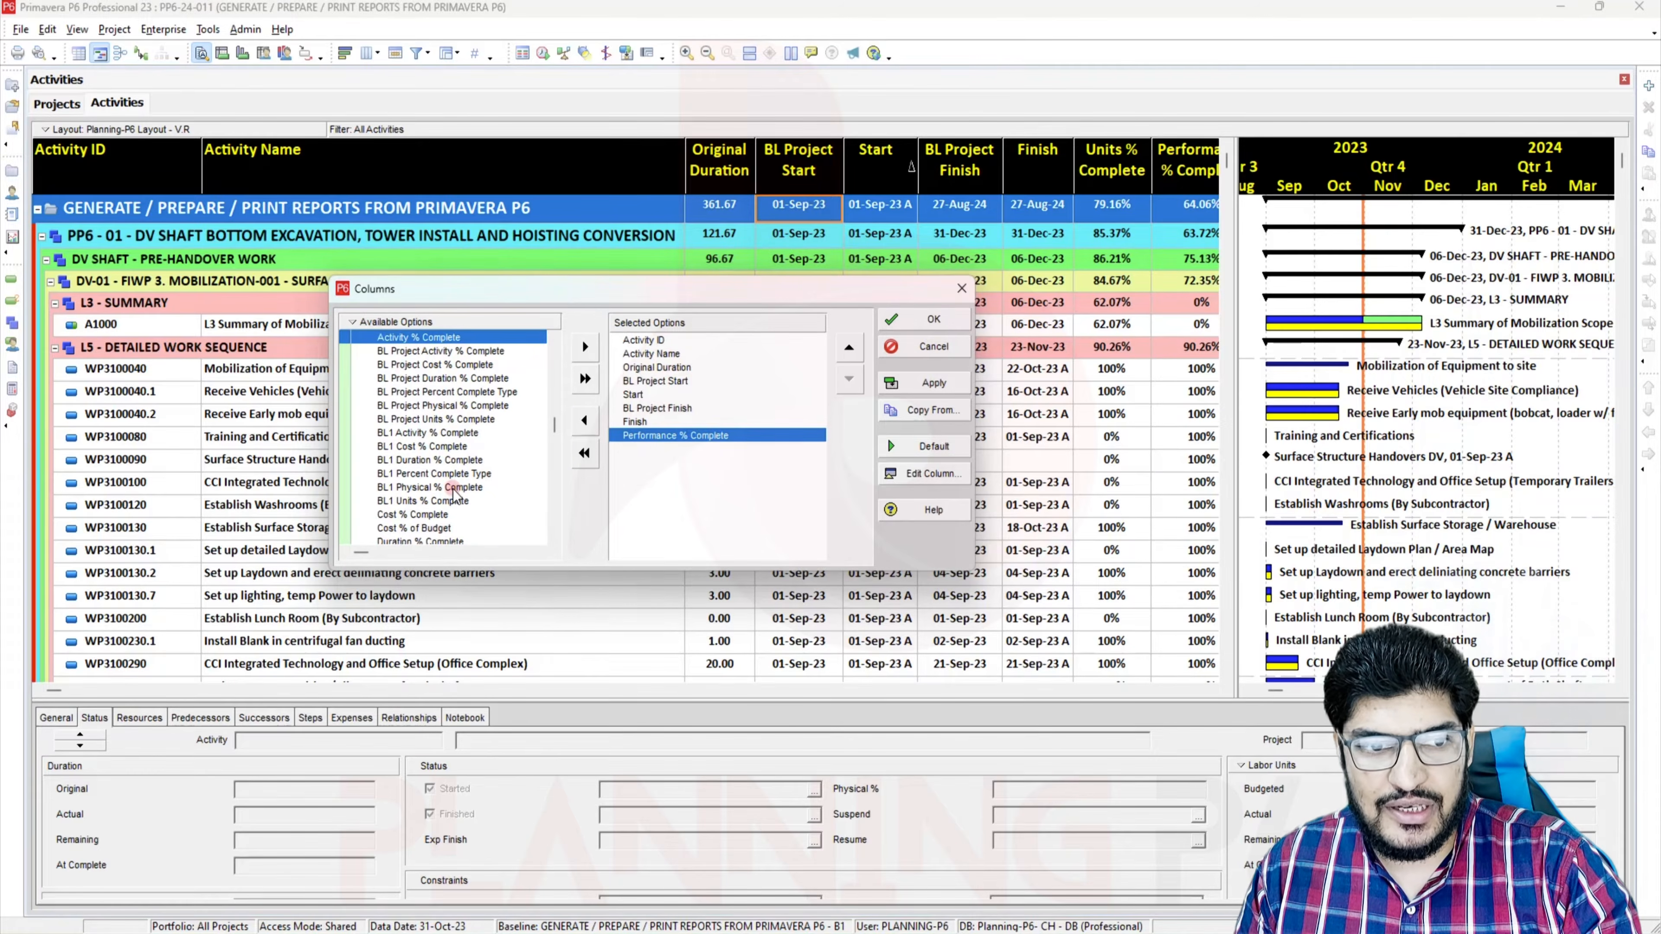
Add the Cost % Complete column and place it directly before Performance % Complete
scroll(501, 474, up, 5)
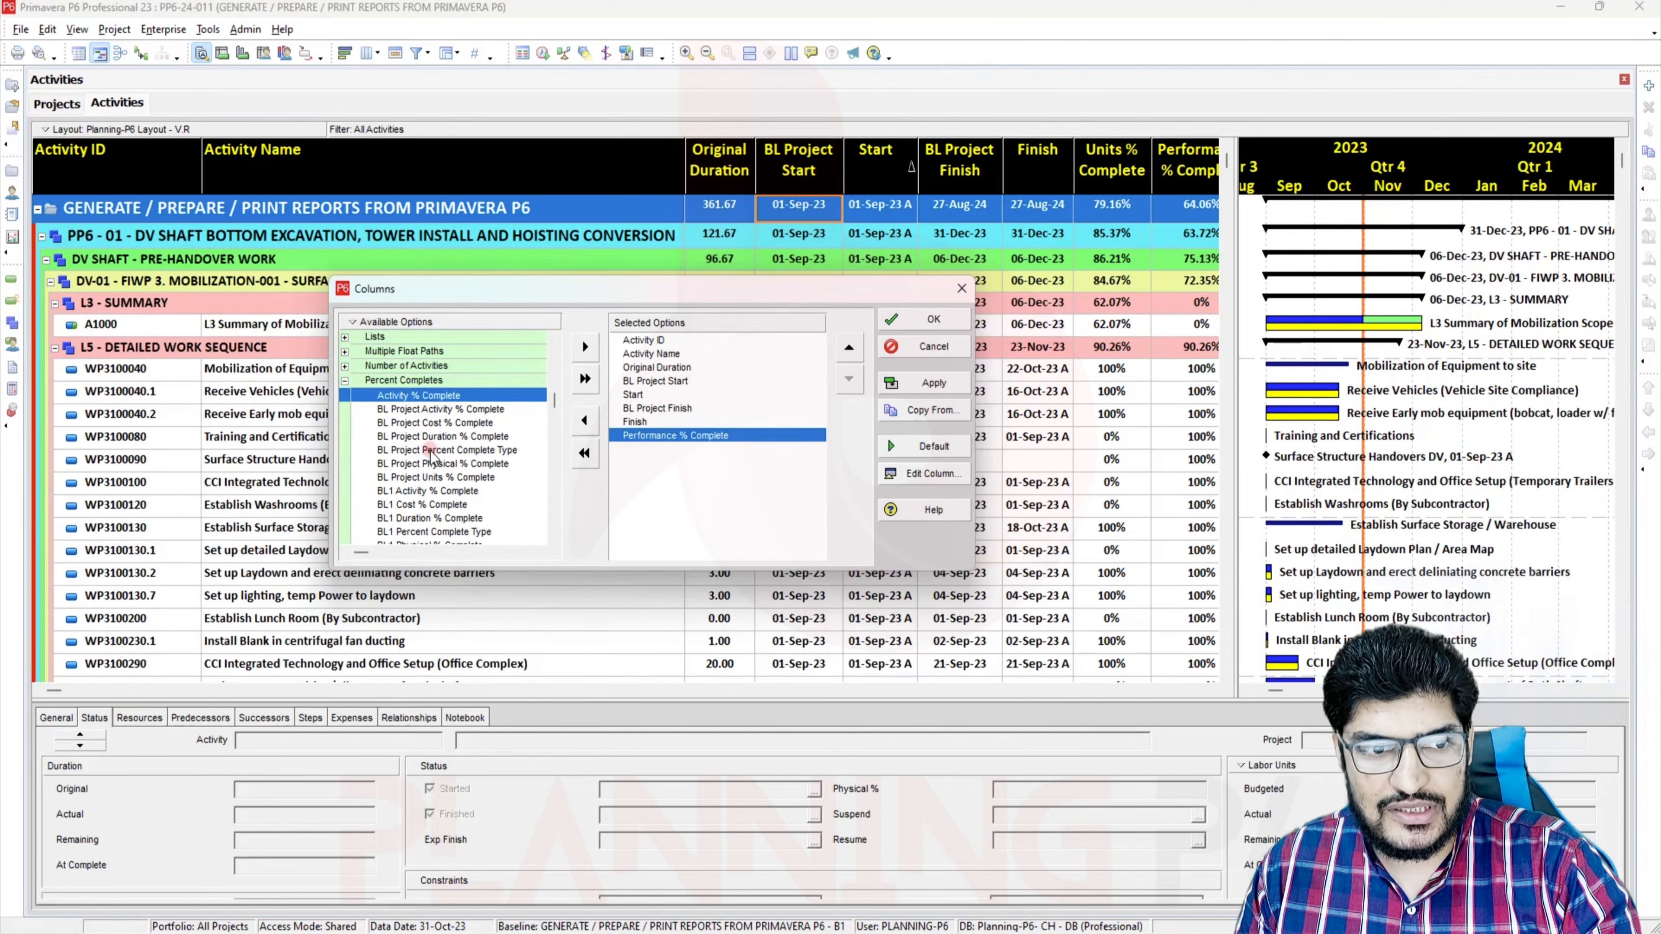
scroll(440, 451, down, 3)
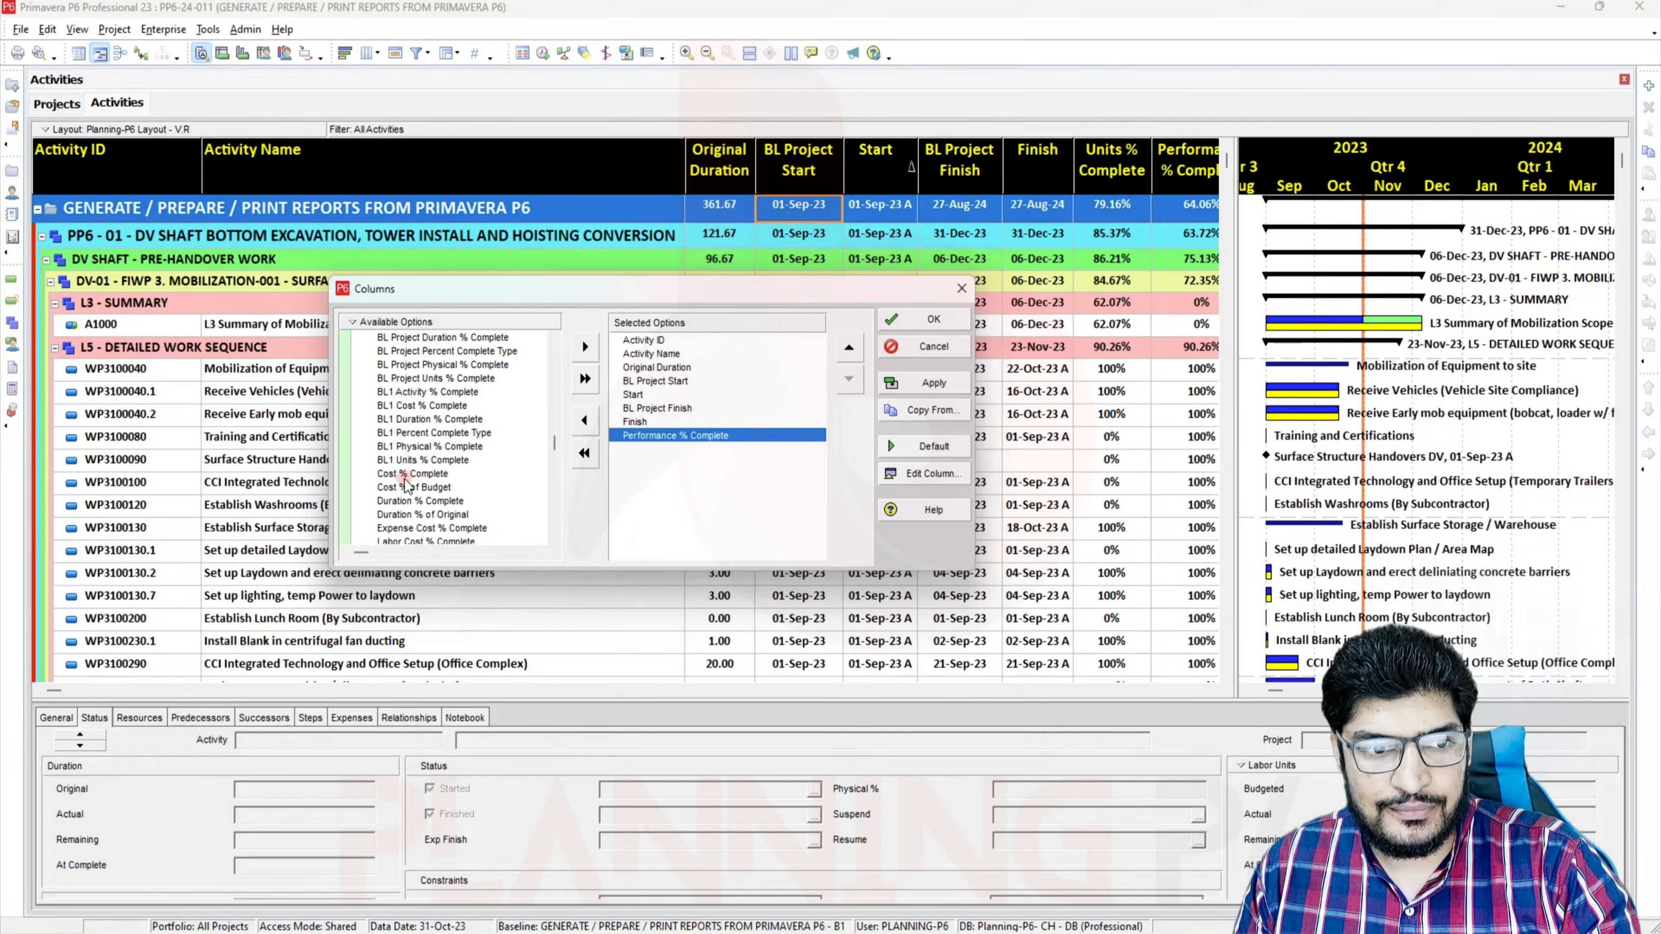
double_click(410, 474)
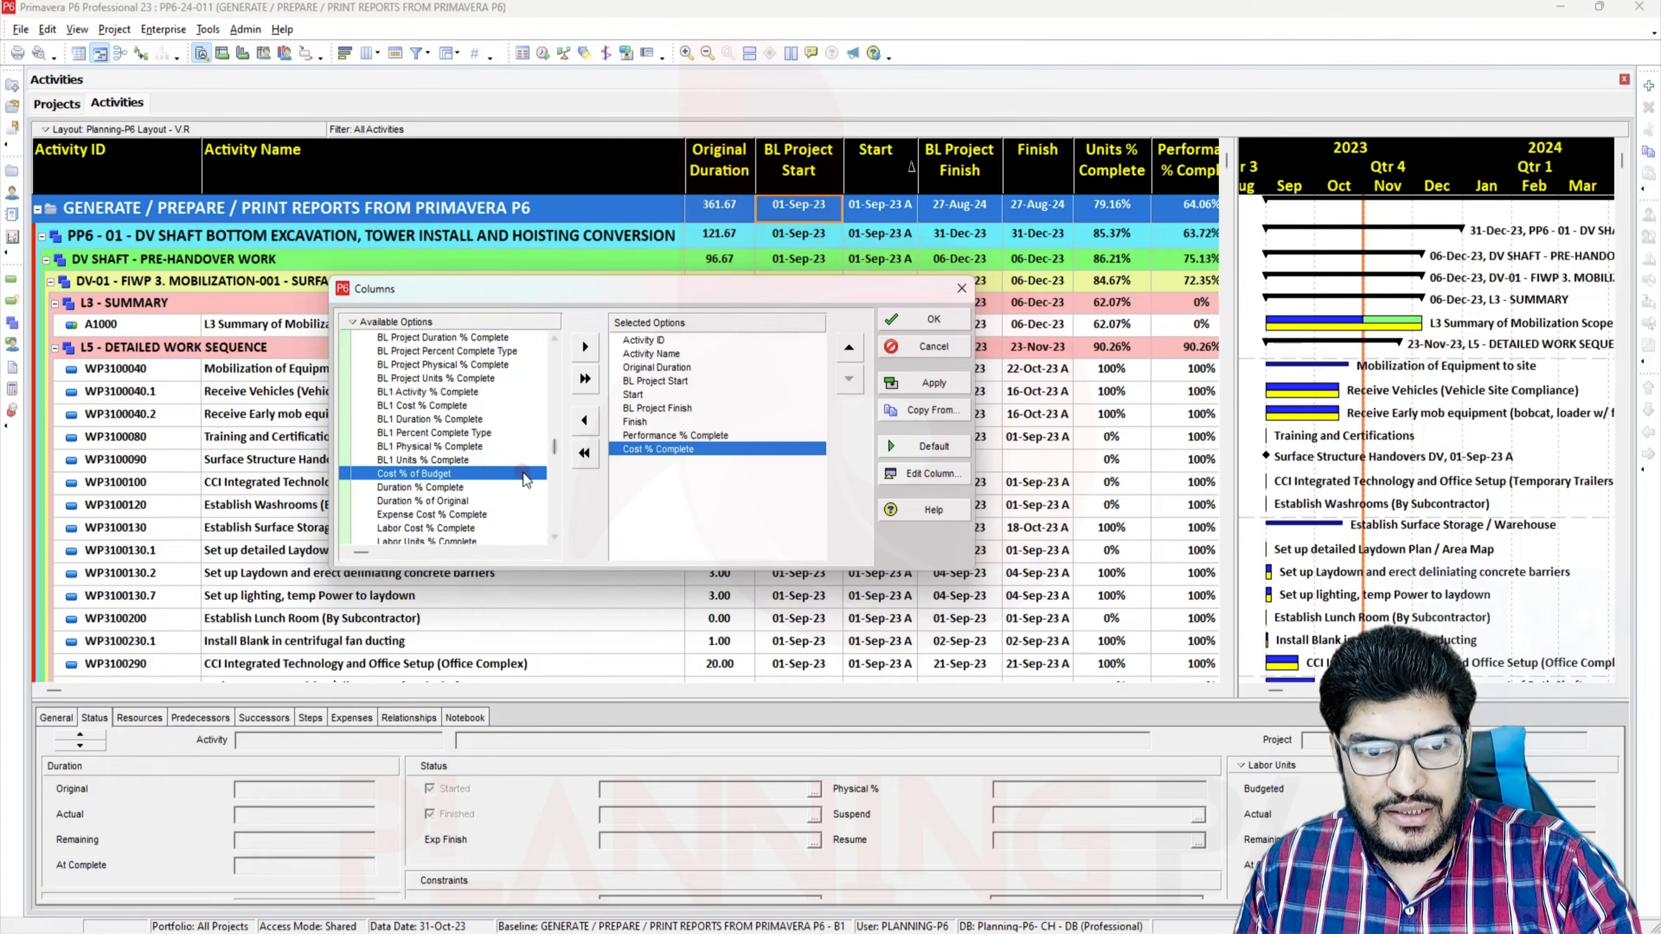
click(849, 348)
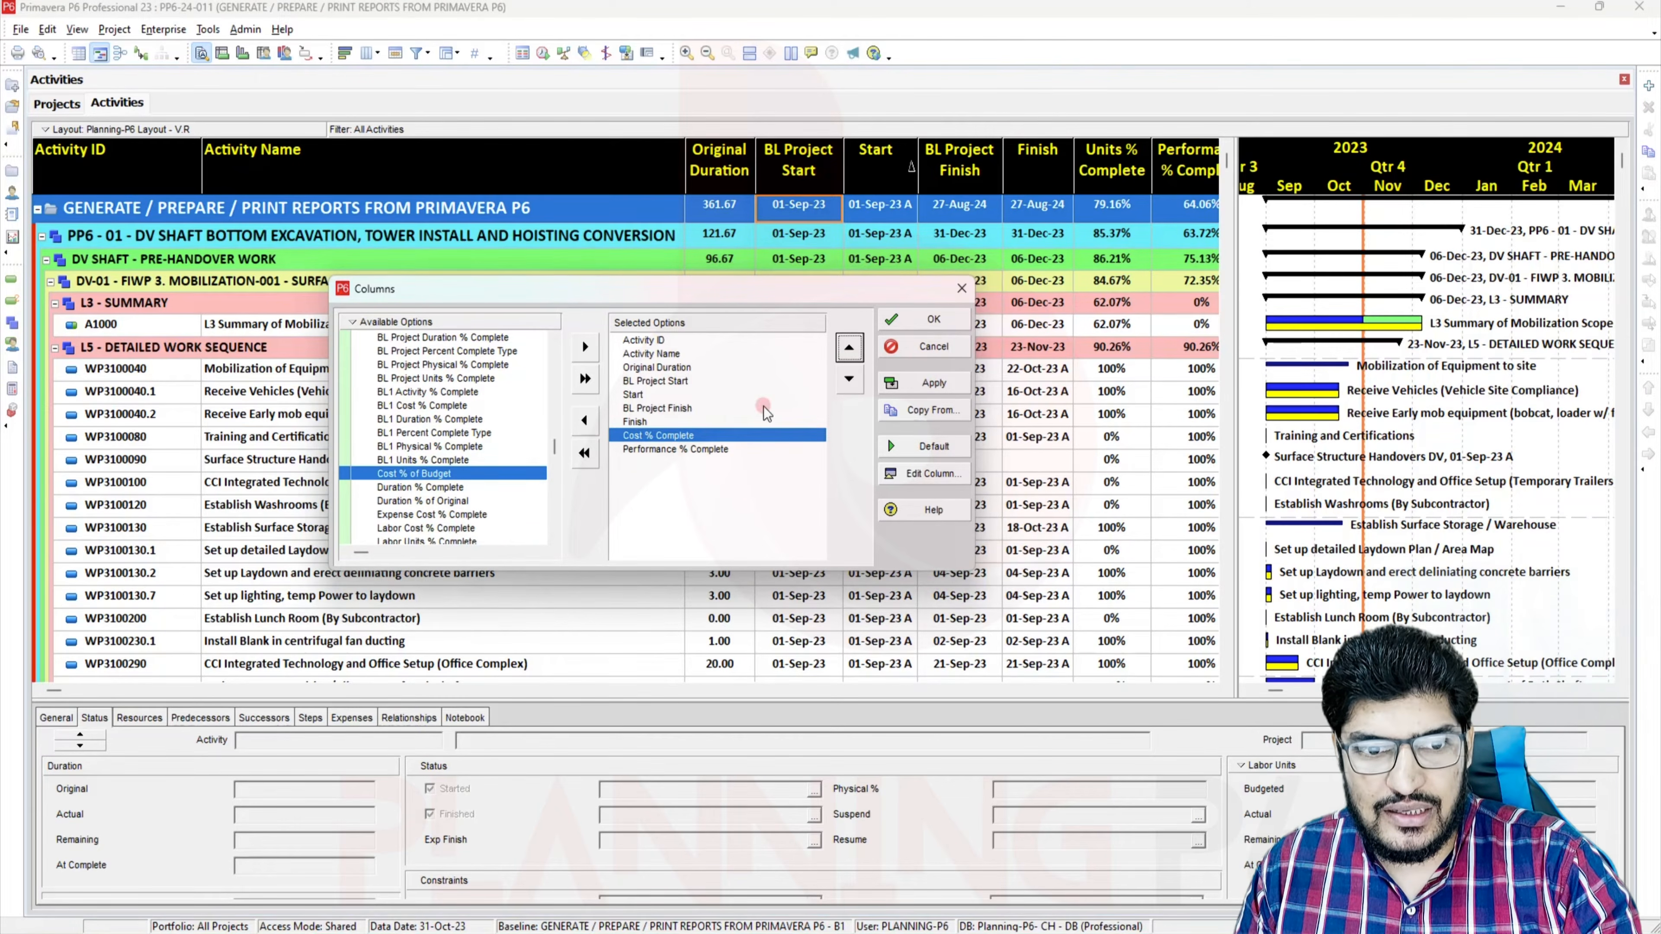
Add the Schedule % Complete column between Cost % Complete and Performance % Complete, and apply the column setup
scroll(453, 502, down, 3)
double_click(444, 514)
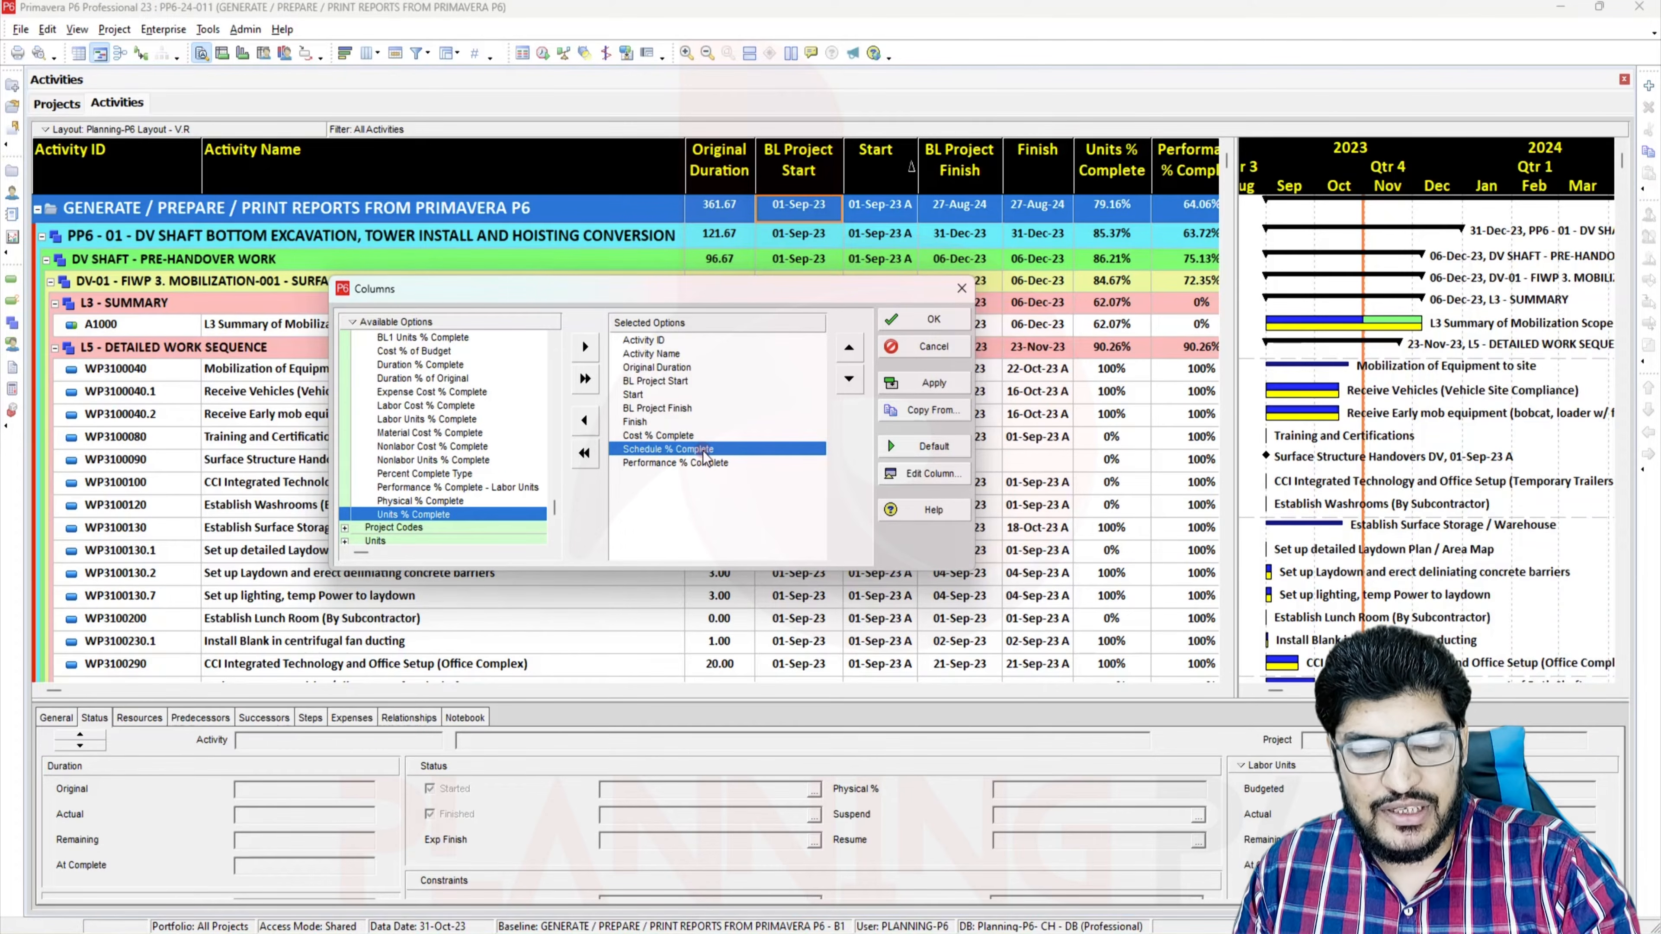
click(934, 384)
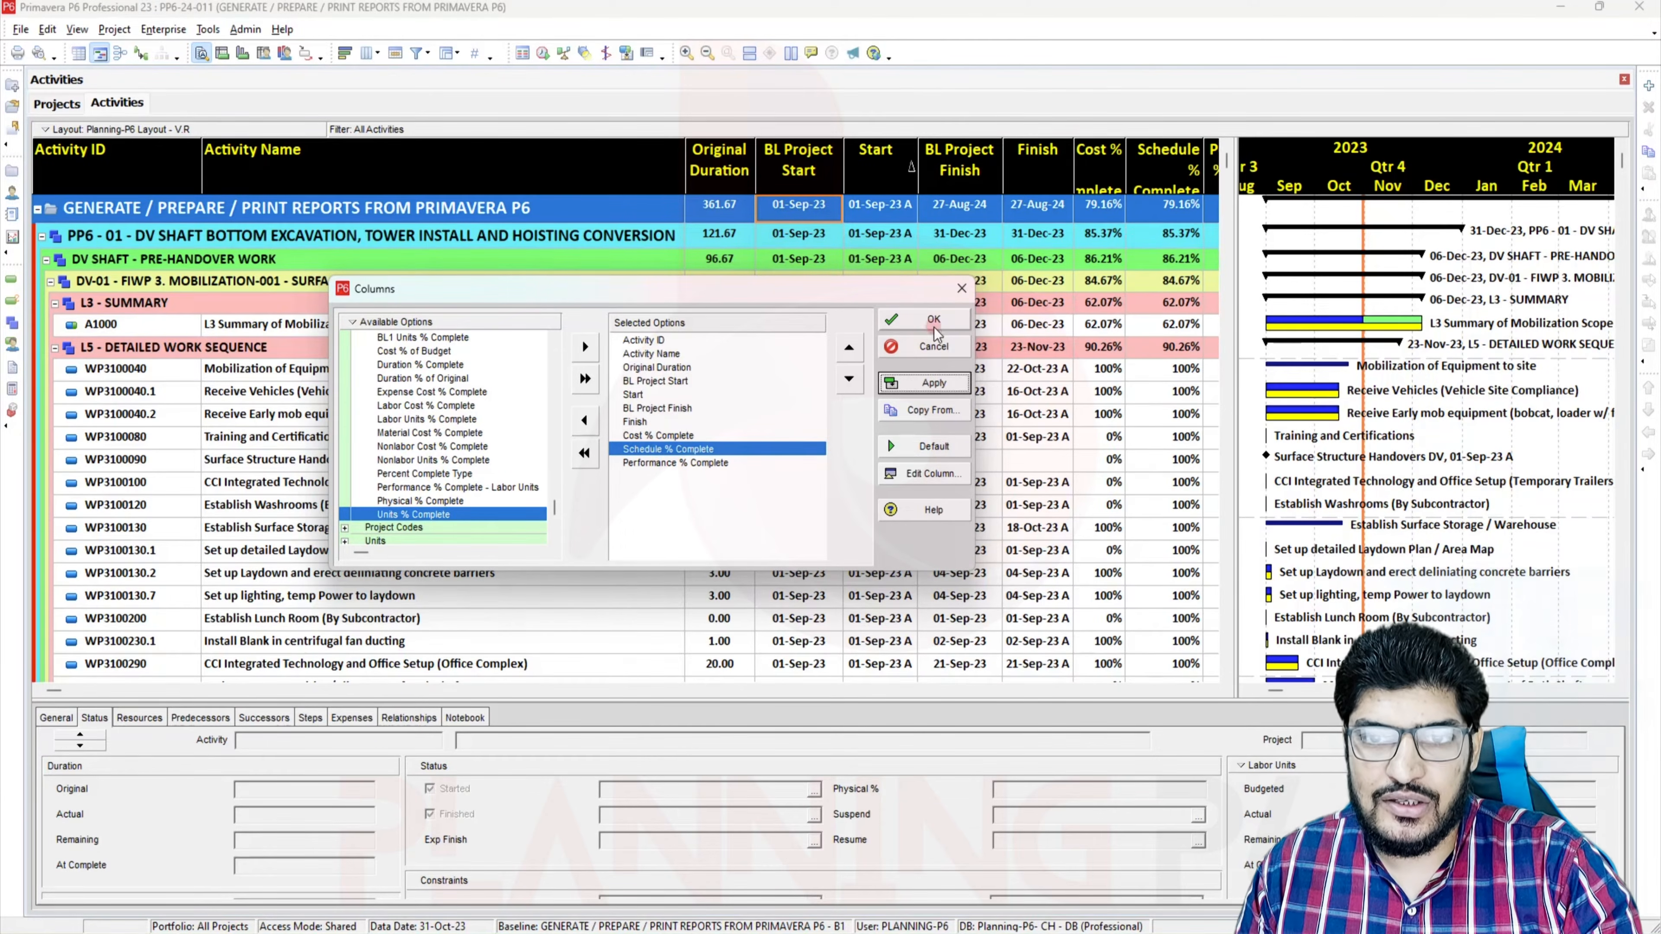
click(935, 330)
Widen the Cost % Complete column slightly and enlarge the activity table area to fit Performance % Complete beside the Gantt chart
drag(1125, 181, 1215, 175)
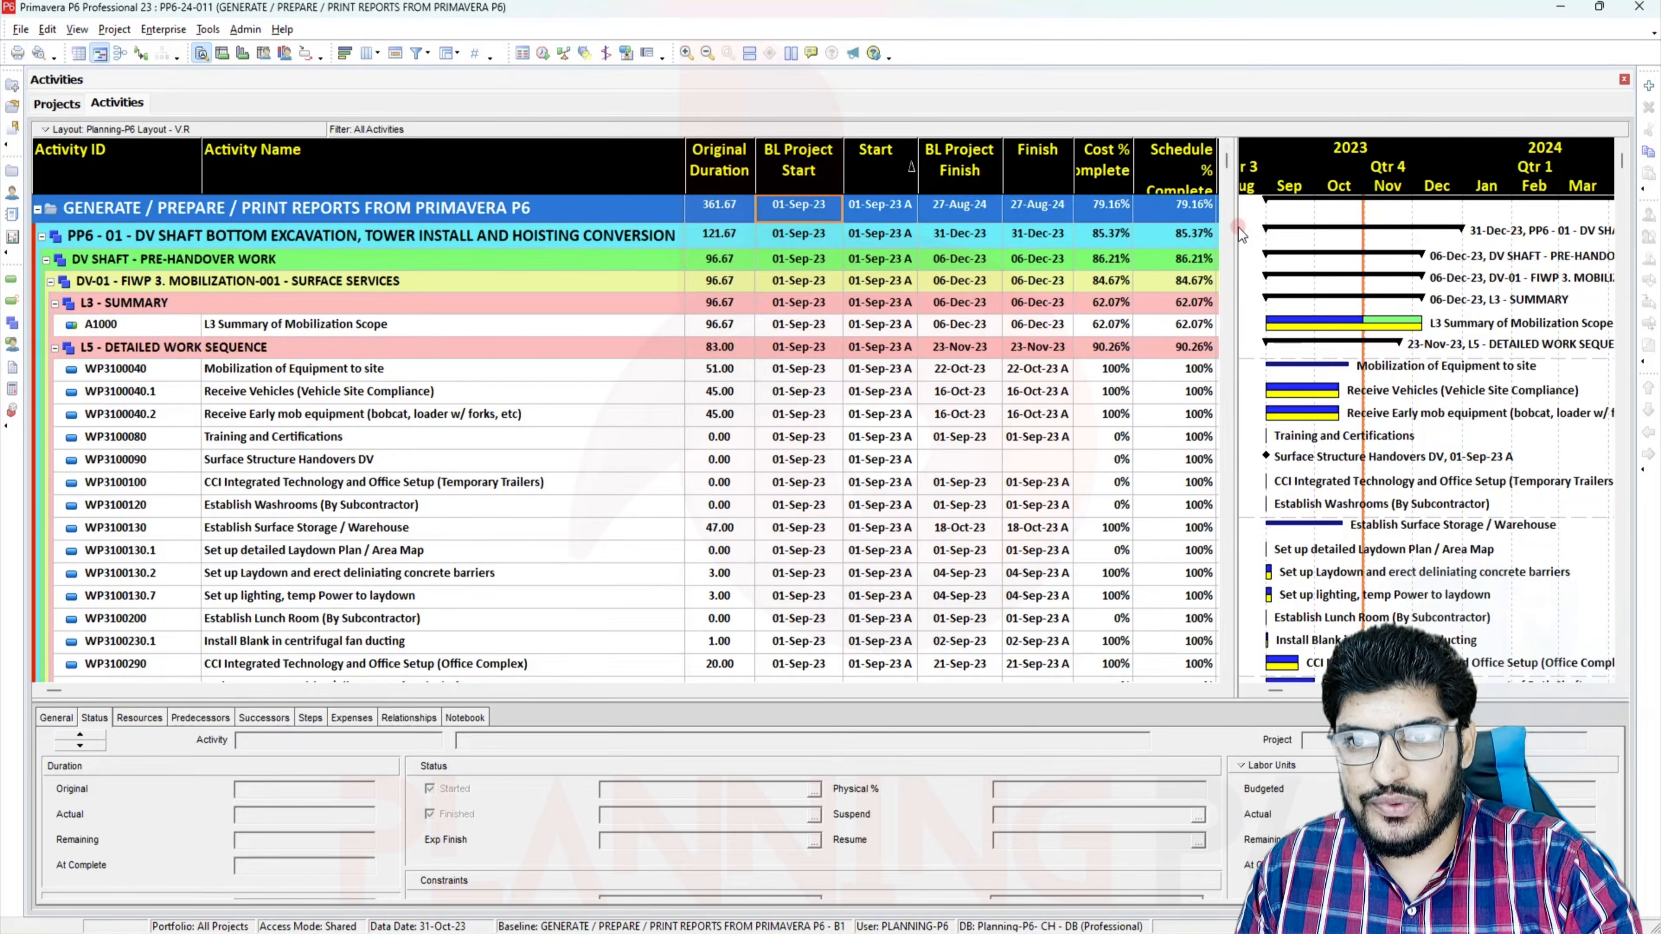
drag(1234, 231, 1296, 171)
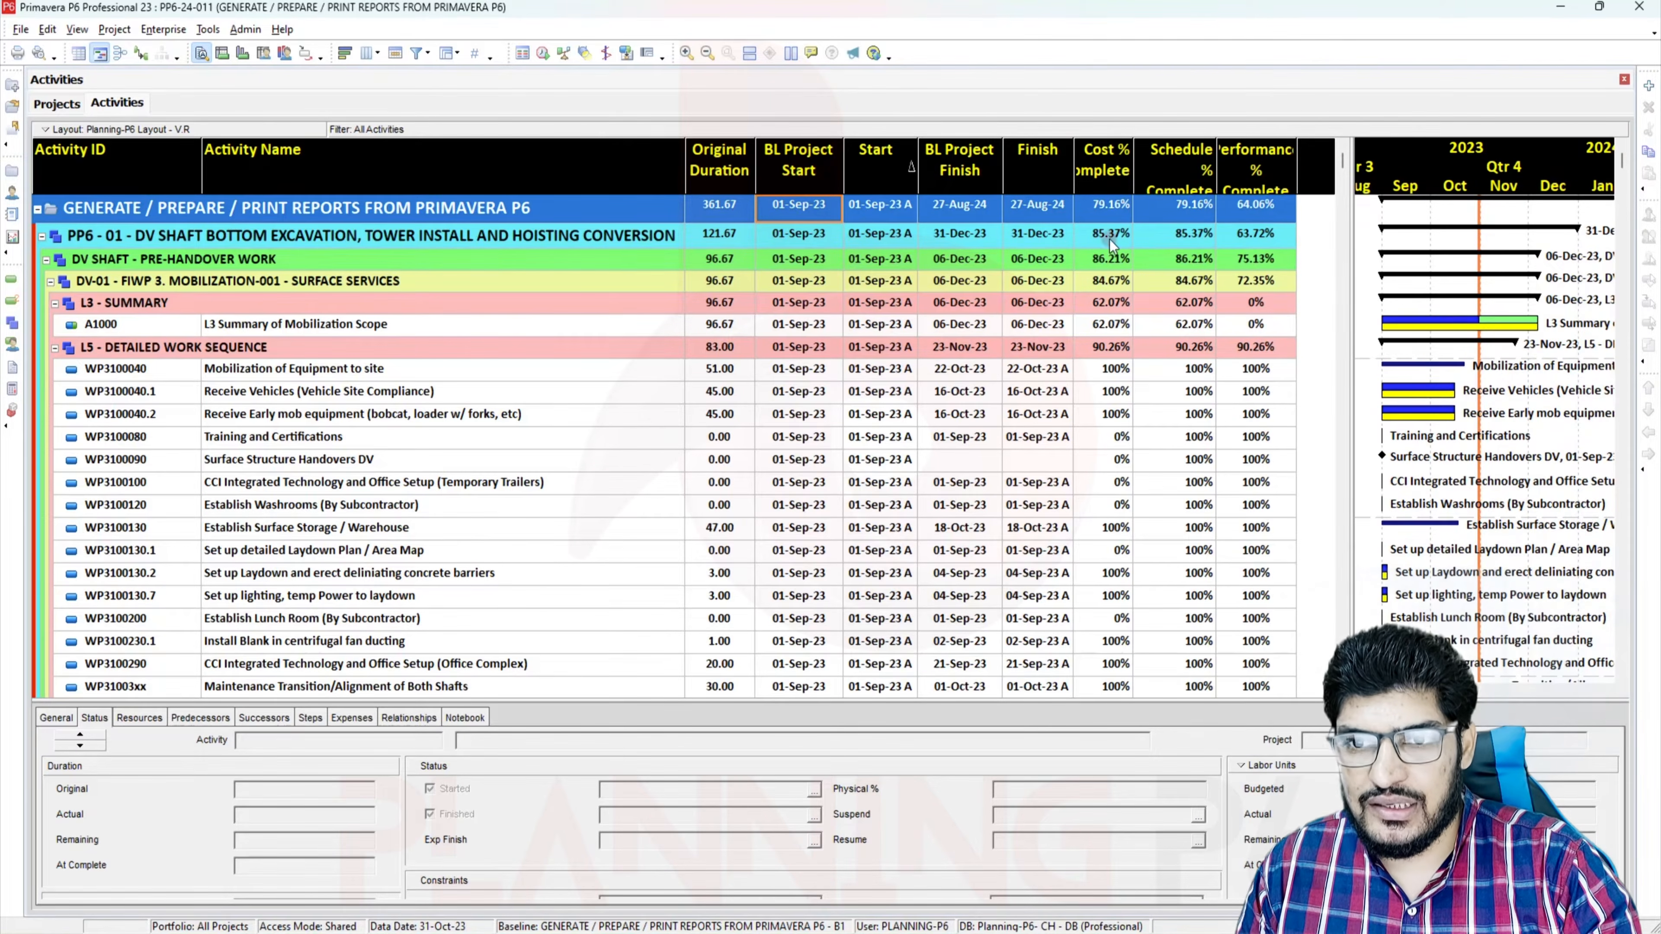
Open the activity table's column setup and check the title, width and alignment settings of Performance % Complete
right_click(948, 301)
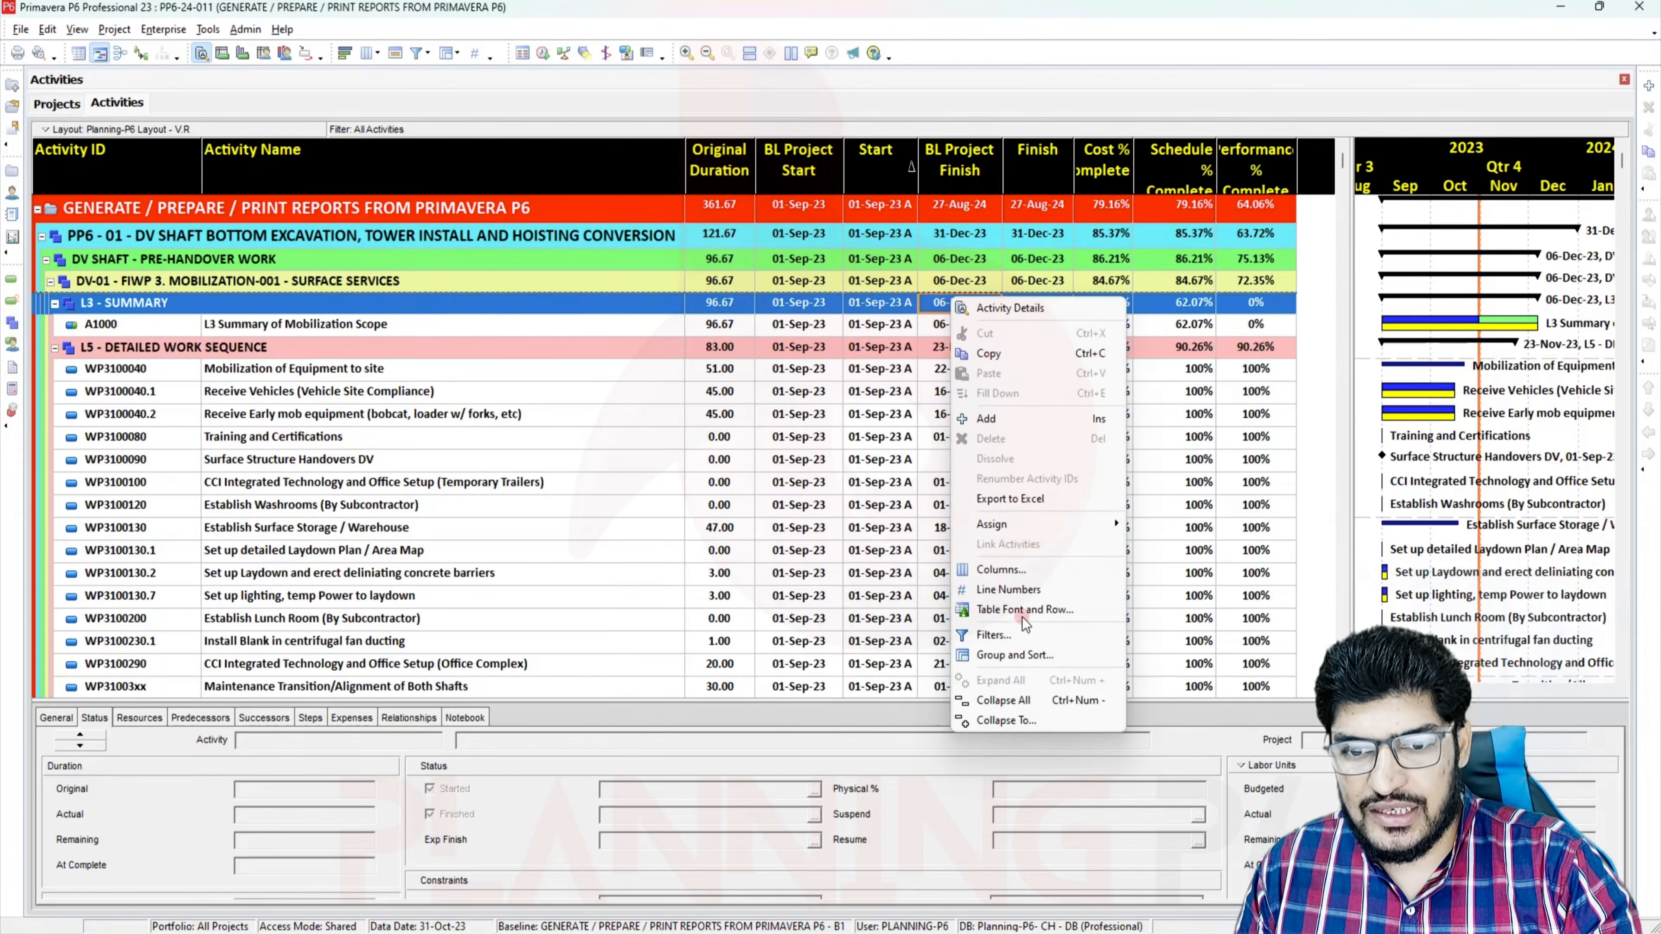
click(1015, 572)
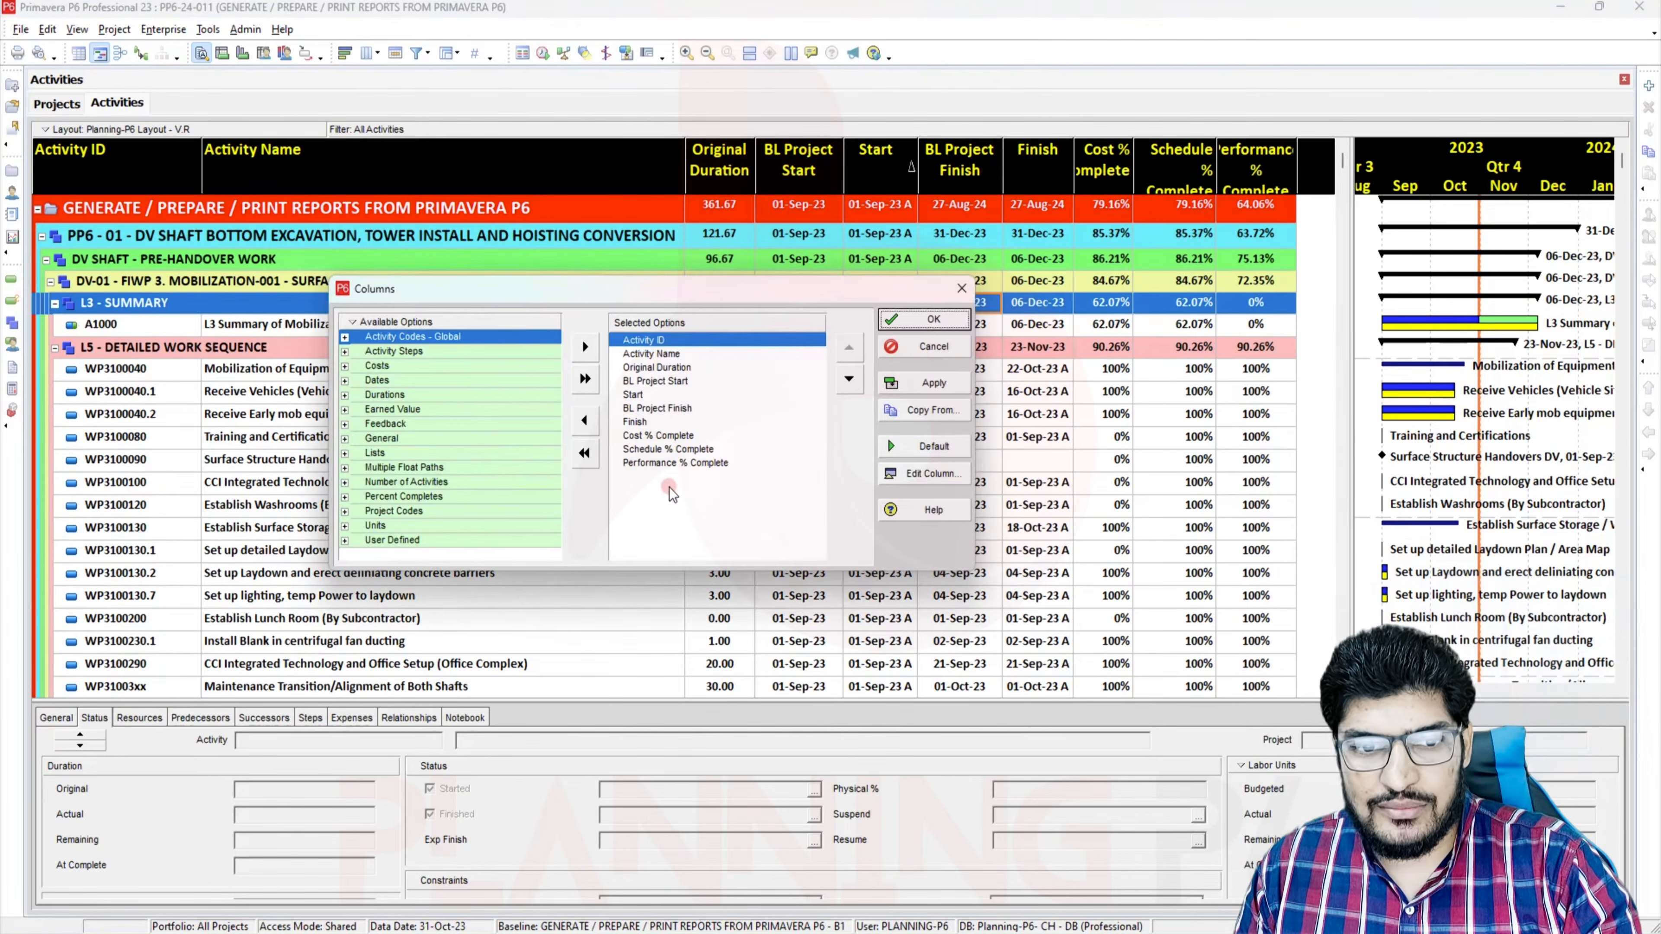
click(675, 462)
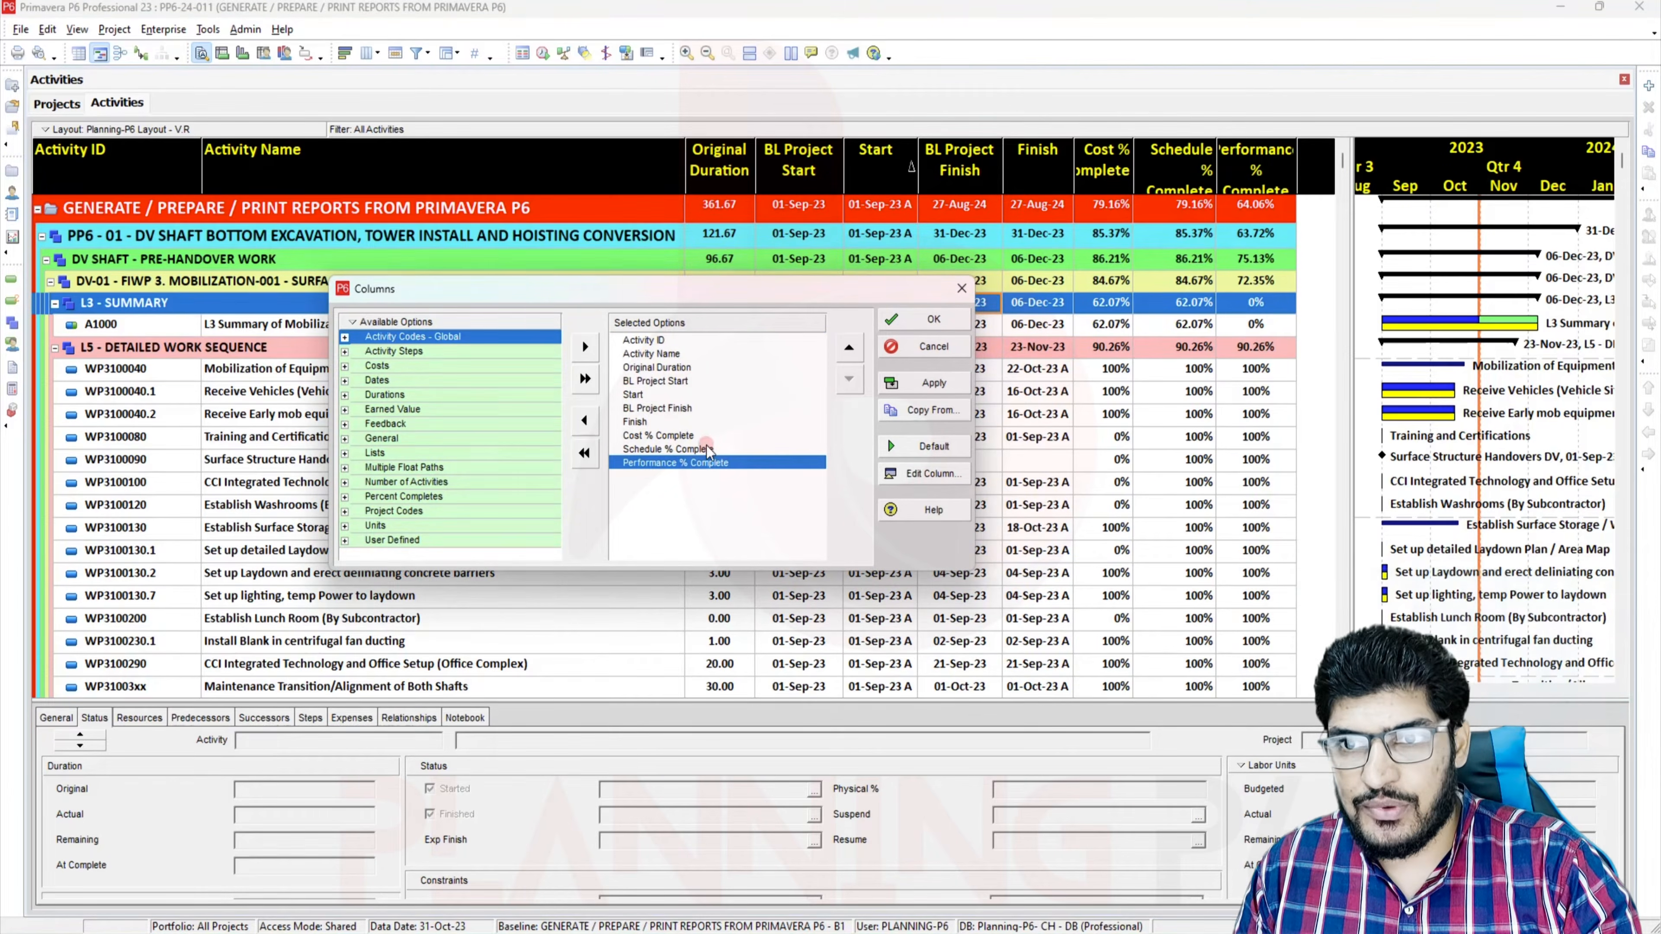
click(937, 469)
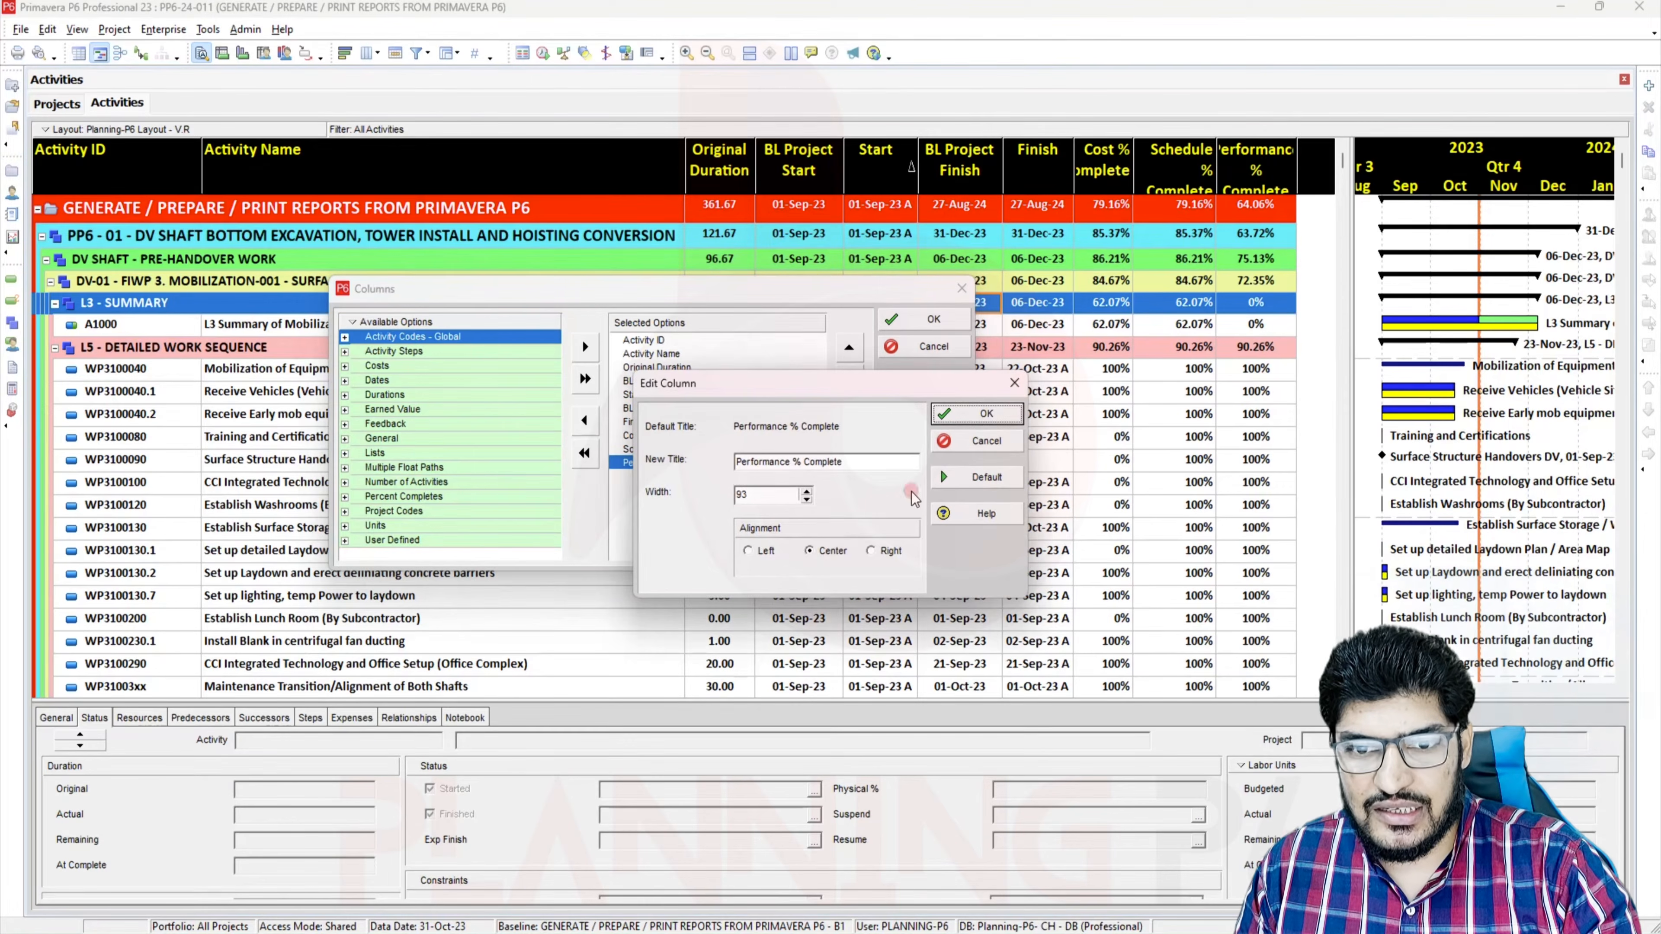
click(966, 433)
Center-align the Schedule % Complete column and move it directly before Cost % Complete
click(667, 449)
click(903, 472)
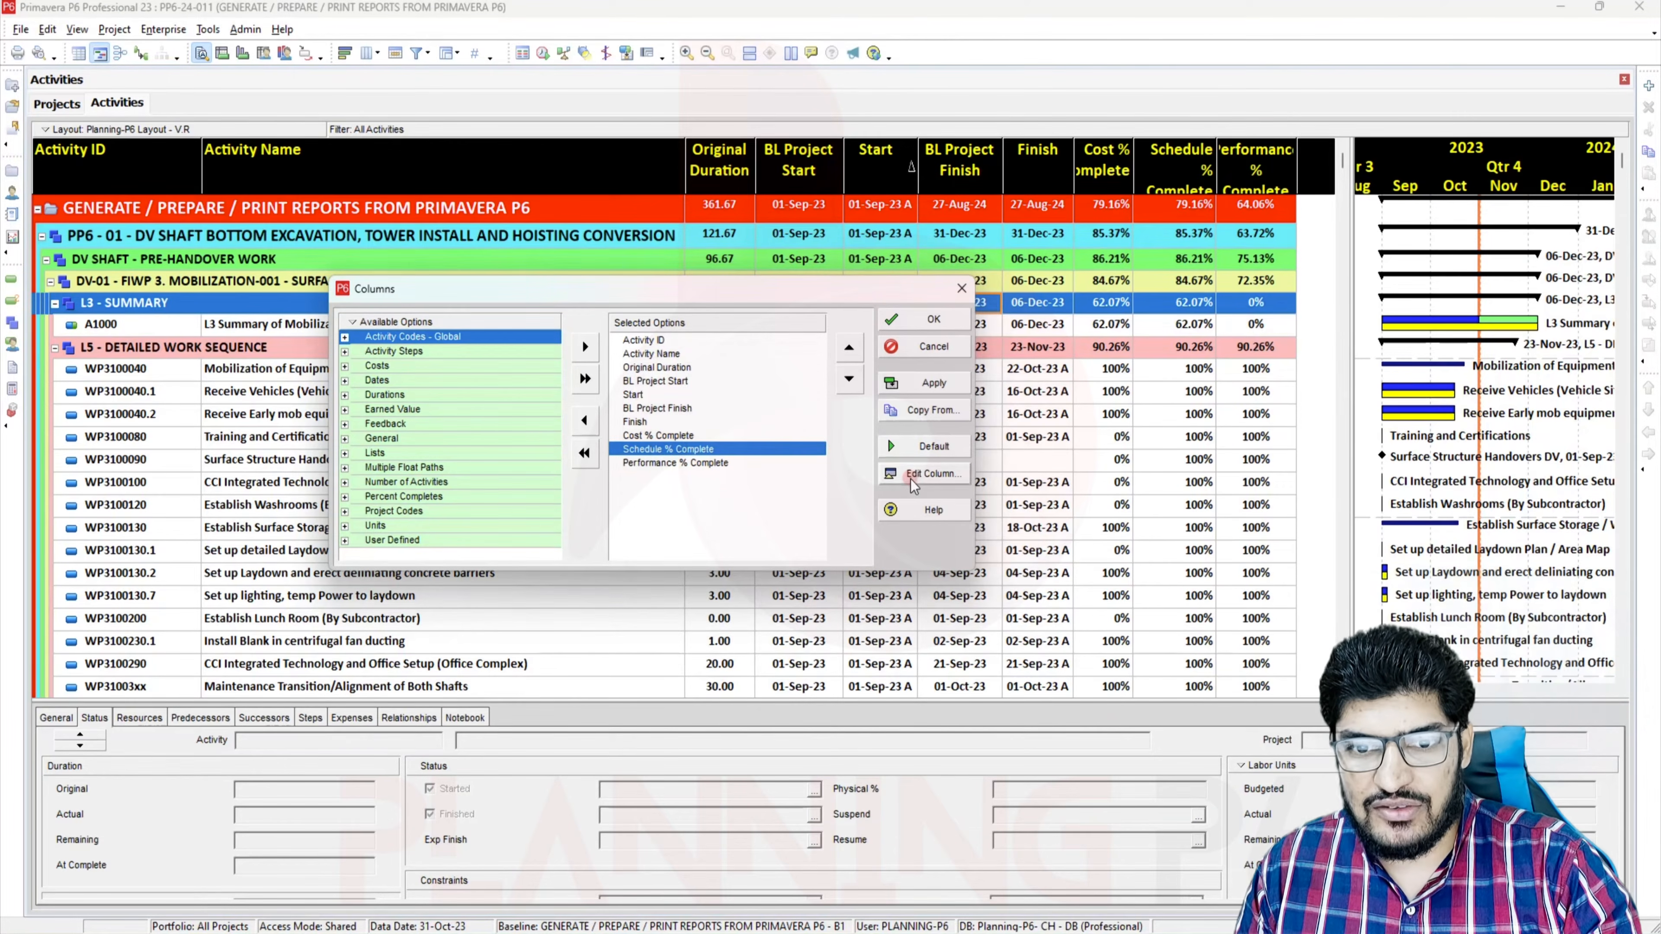
click(811, 550)
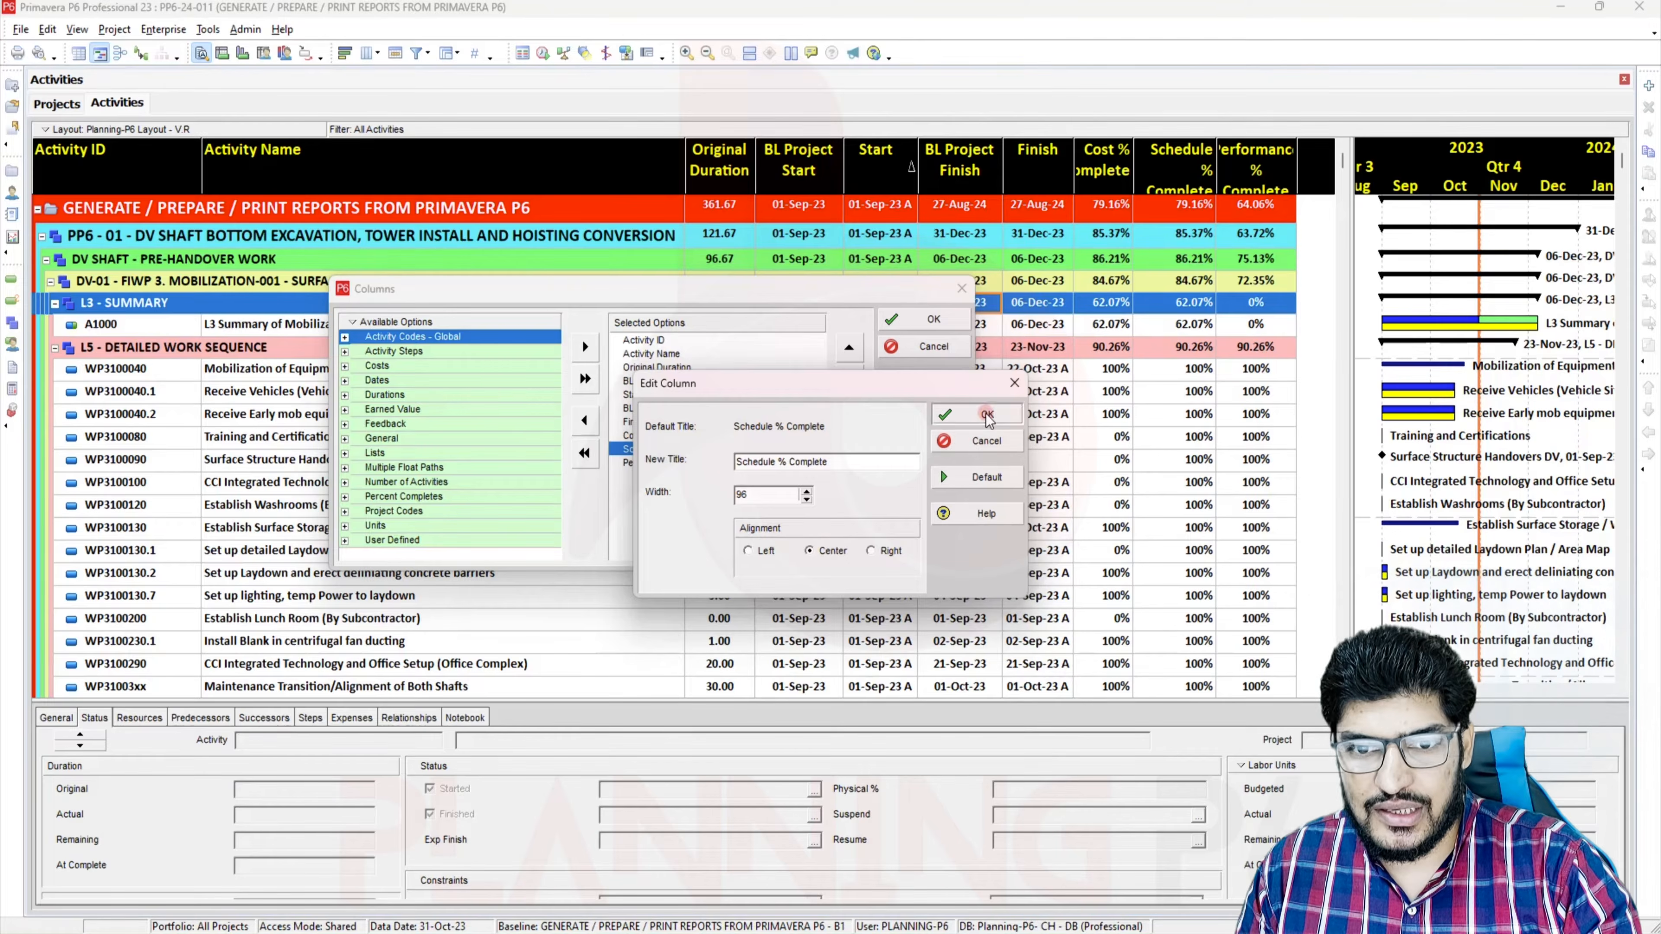
click(981, 414)
click(854, 357)
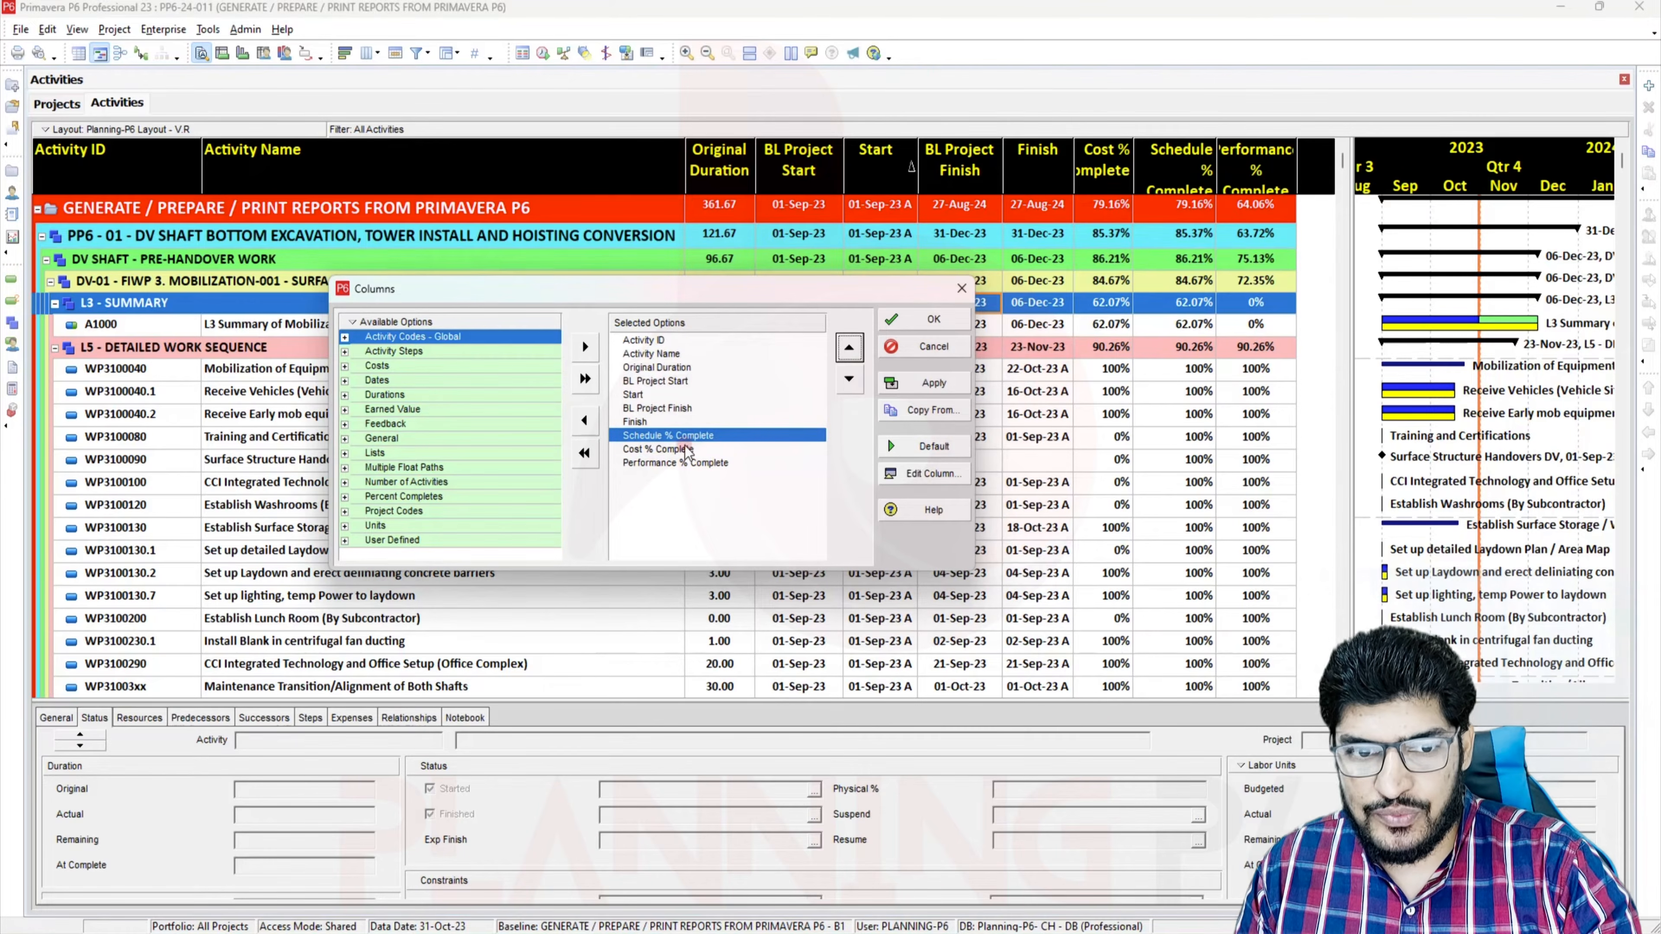
Center-align the Cost % Complete column and apply the column setup to the activity table
click(674, 449)
click(929, 473)
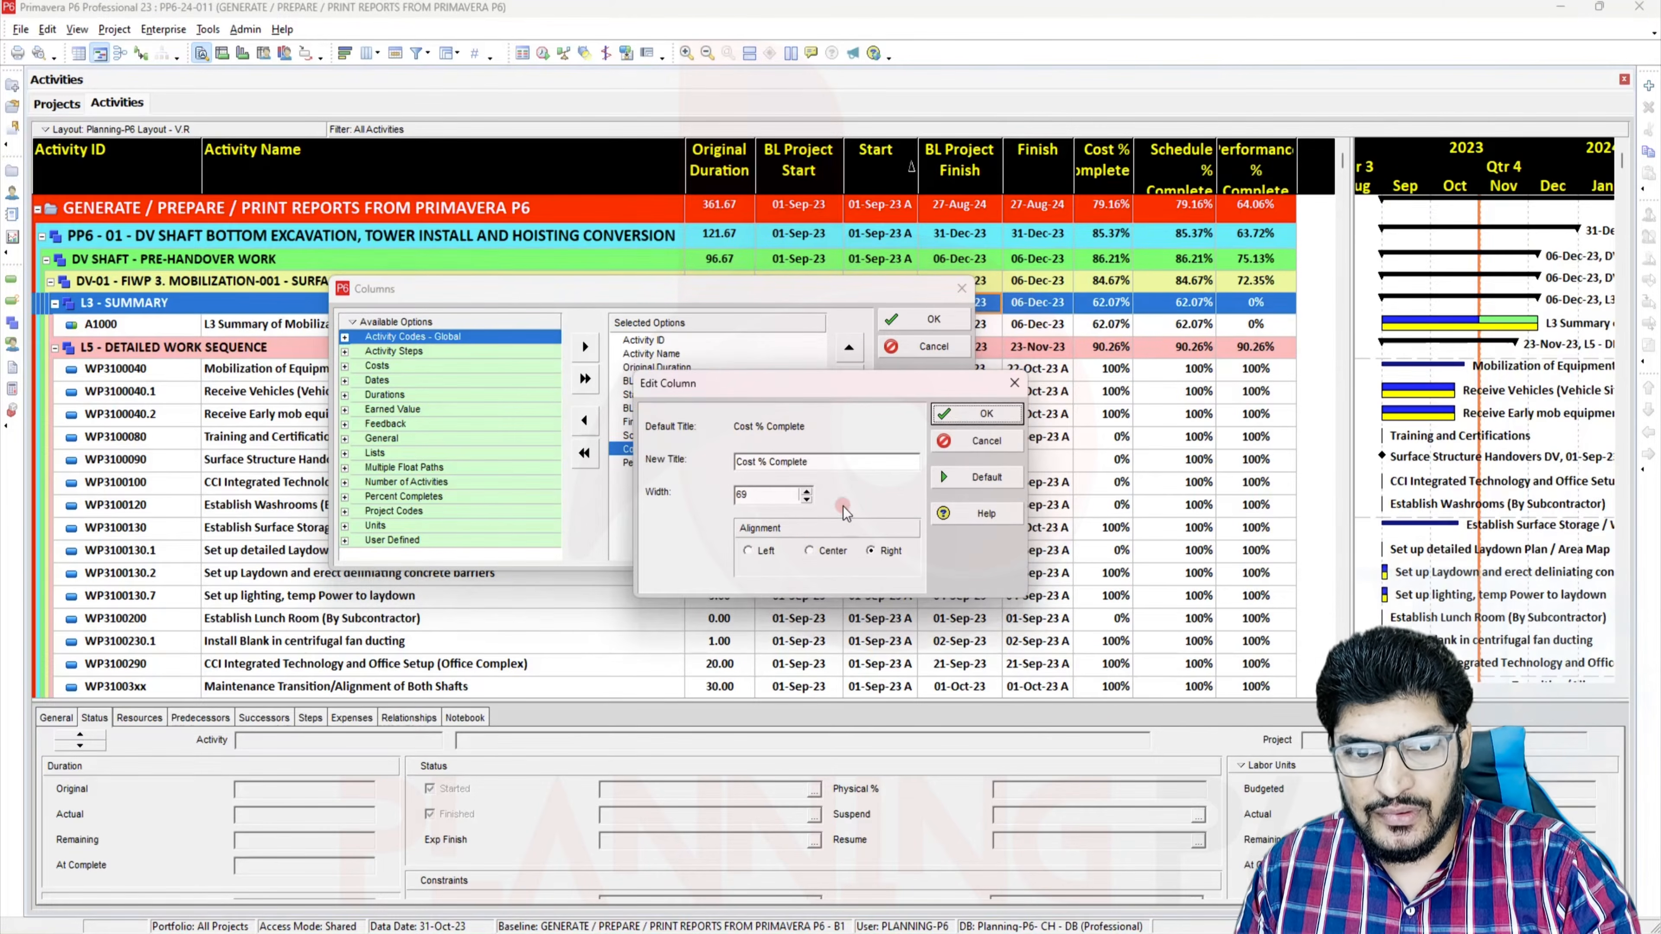
click(810, 550)
click(984, 419)
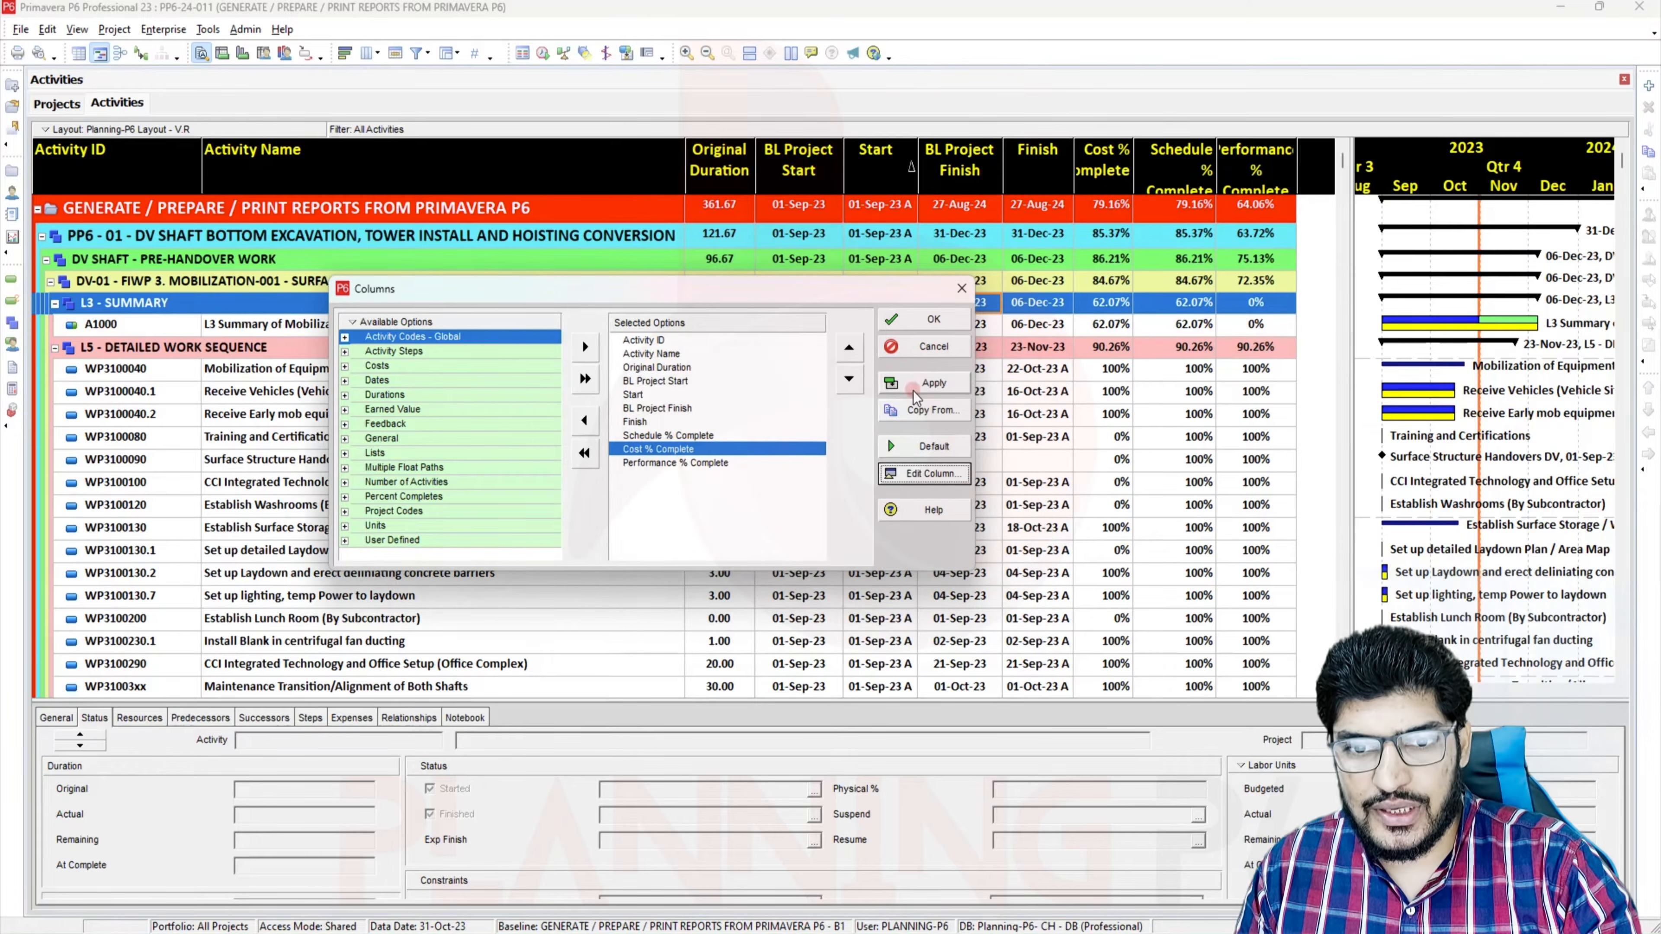
click(924, 381)
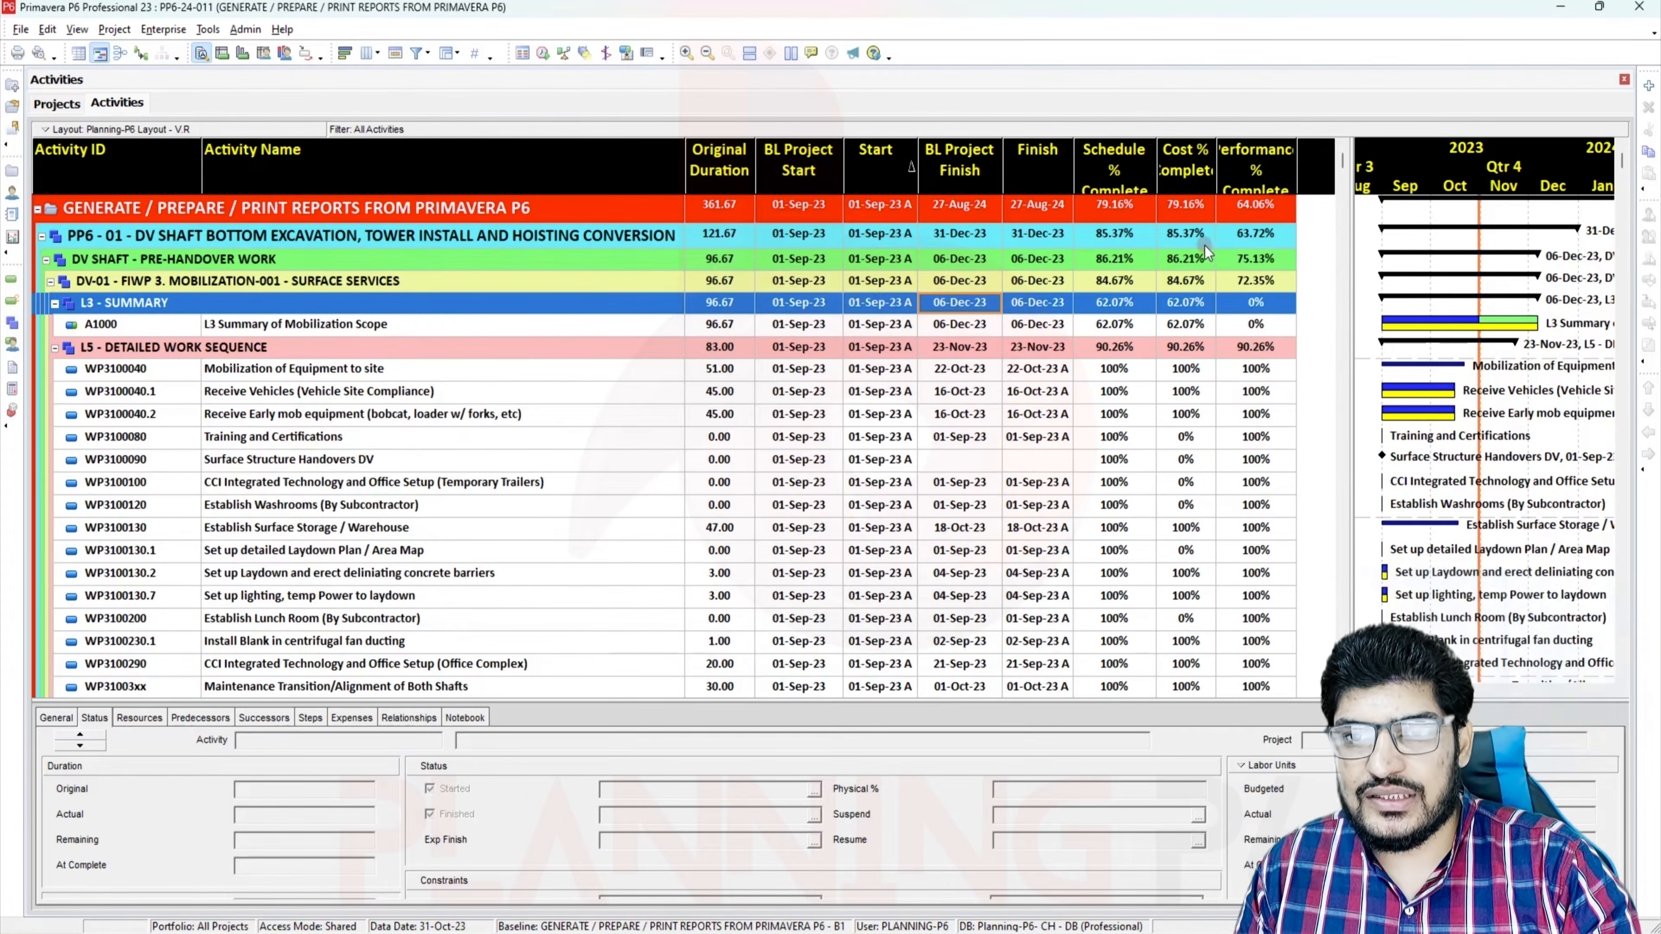
Widen the Schedule, Cost and Performance % Complete columns to fit their headers on two lines, and narrow Activity Name
drag(1156, 160, 1337, 179)
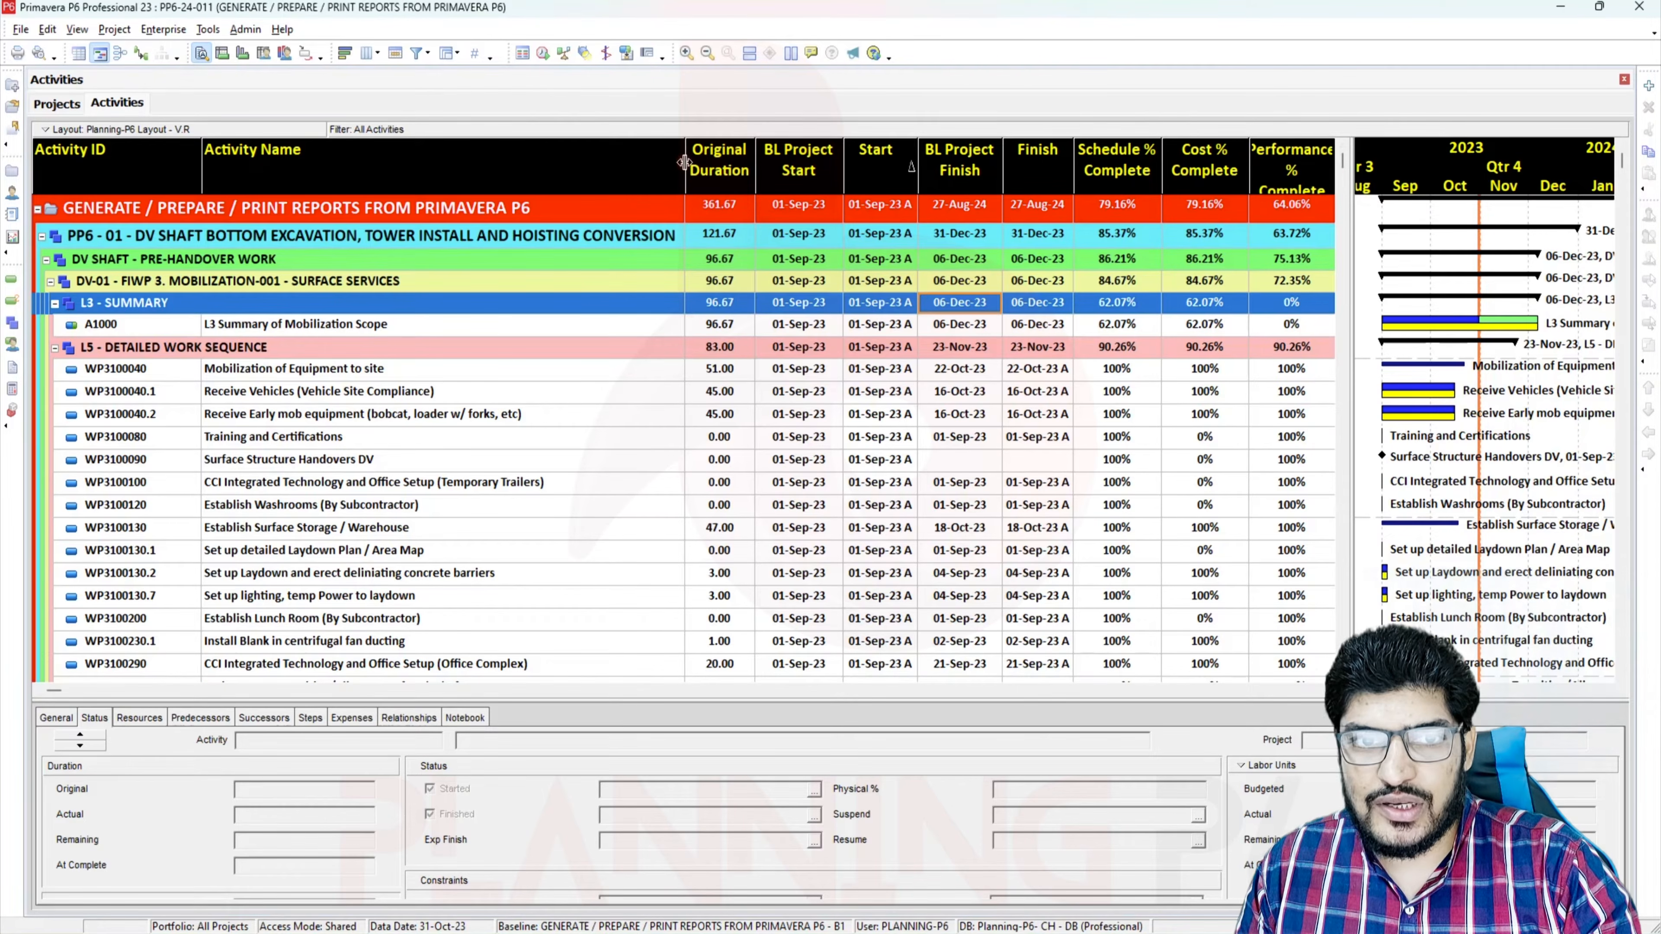
drag(682, 165, 550, 170)
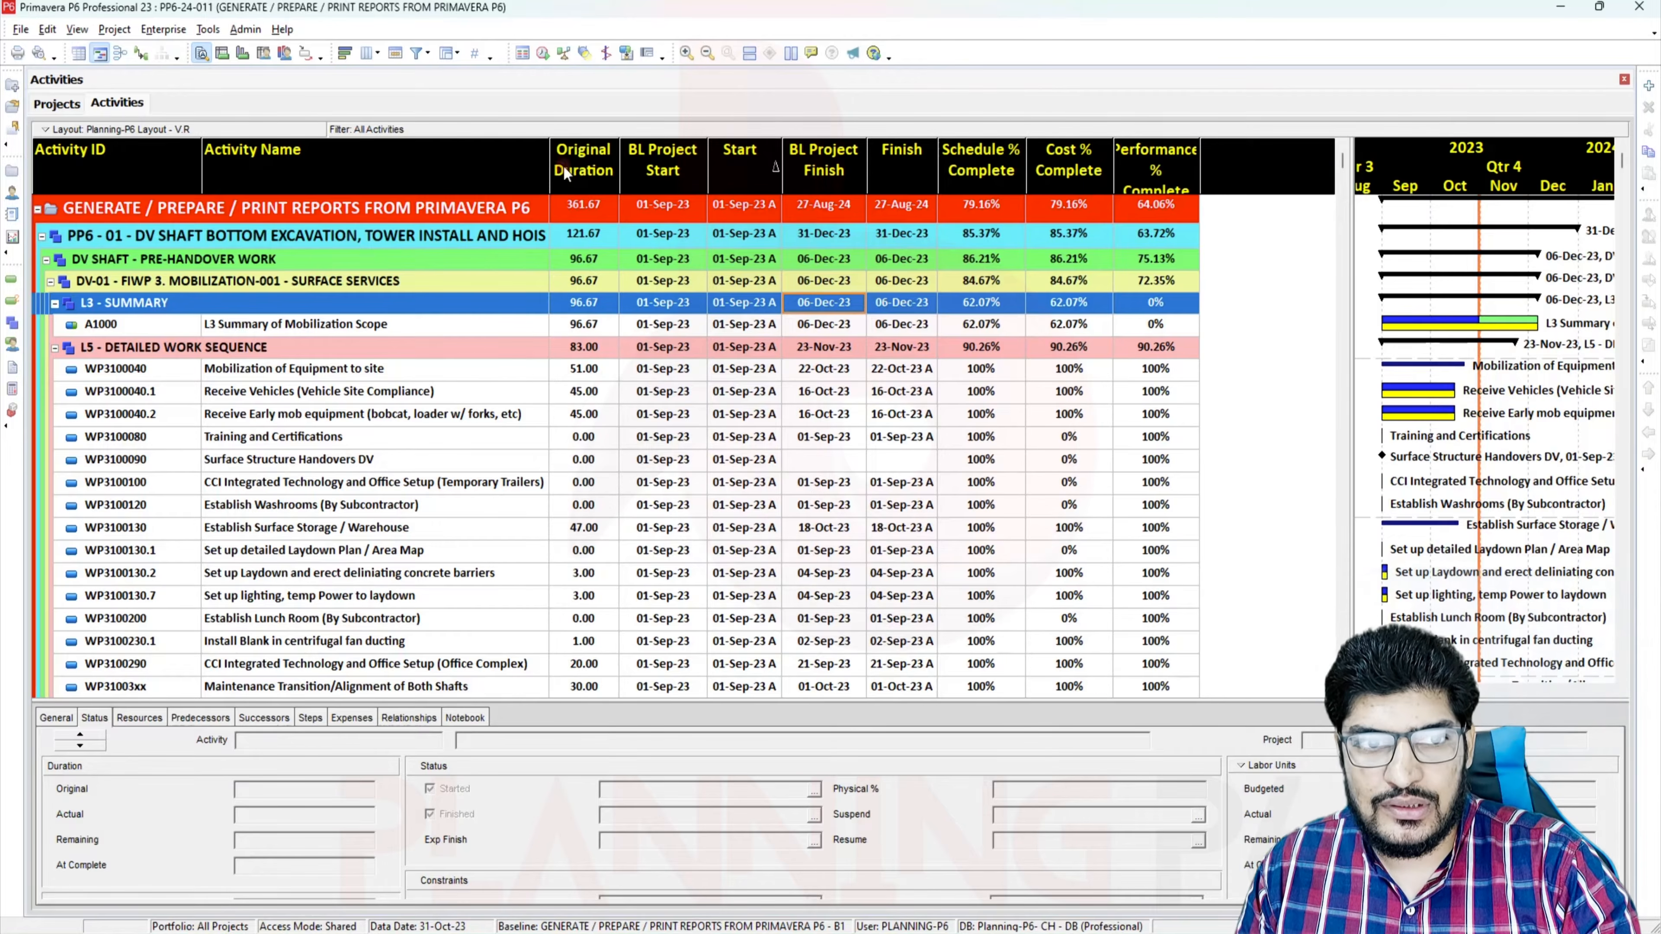
drag(1199, 171, 1212, 171)
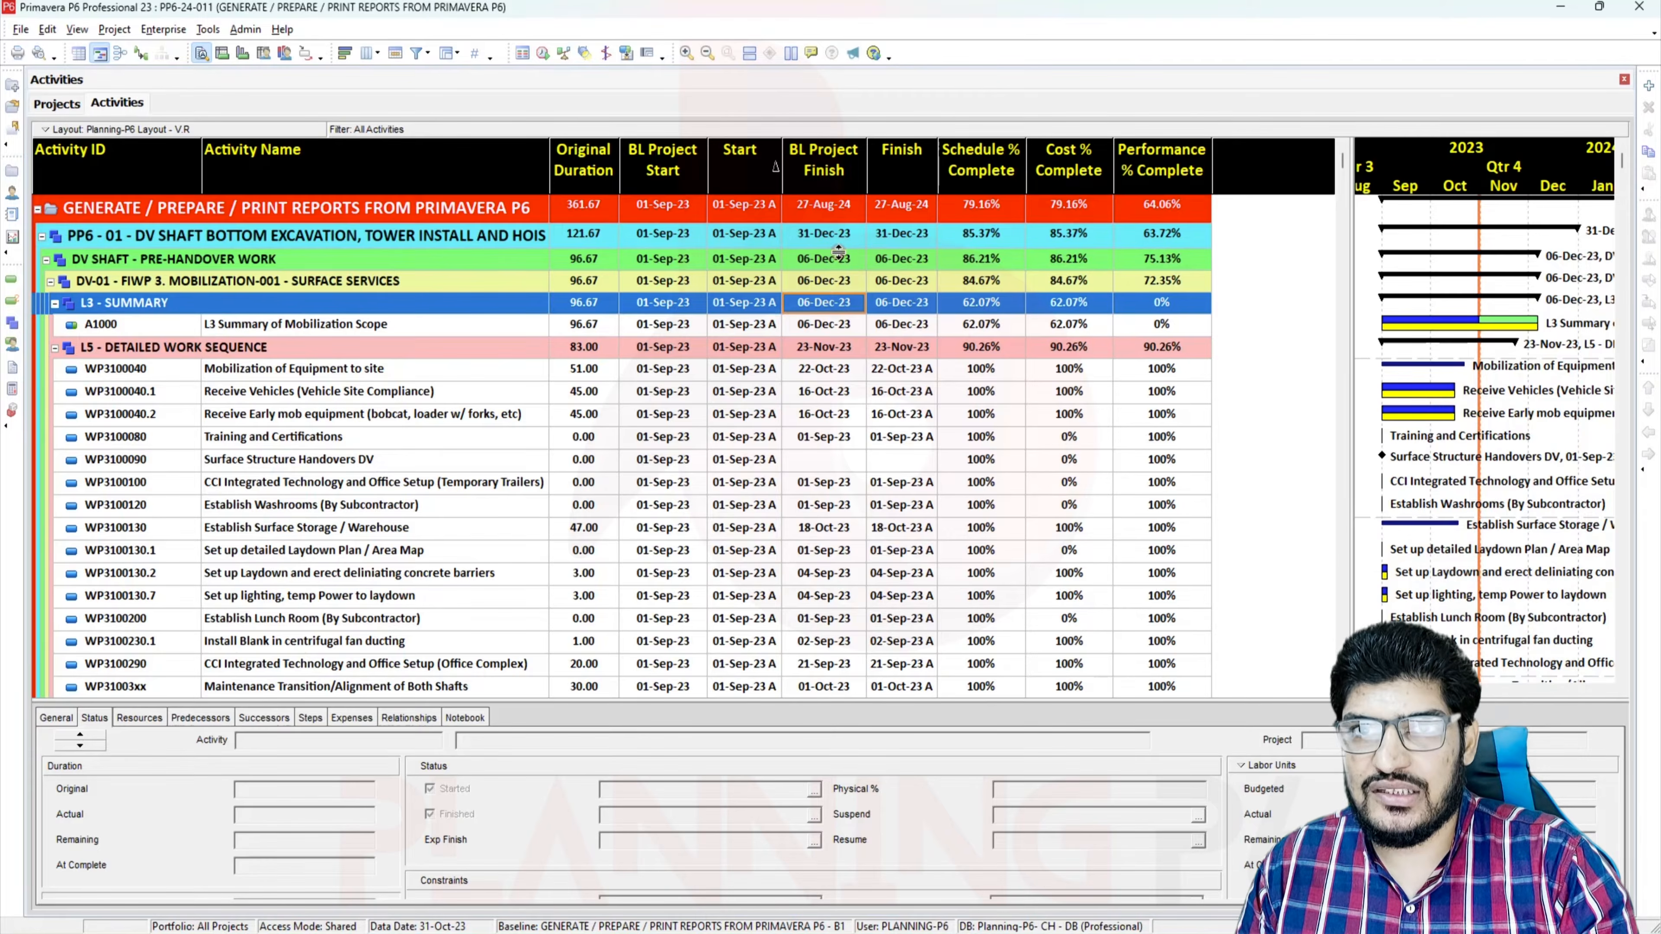
Search the available columns for "float" and add Total Float directly after Original Duration
right_click(706, 214)
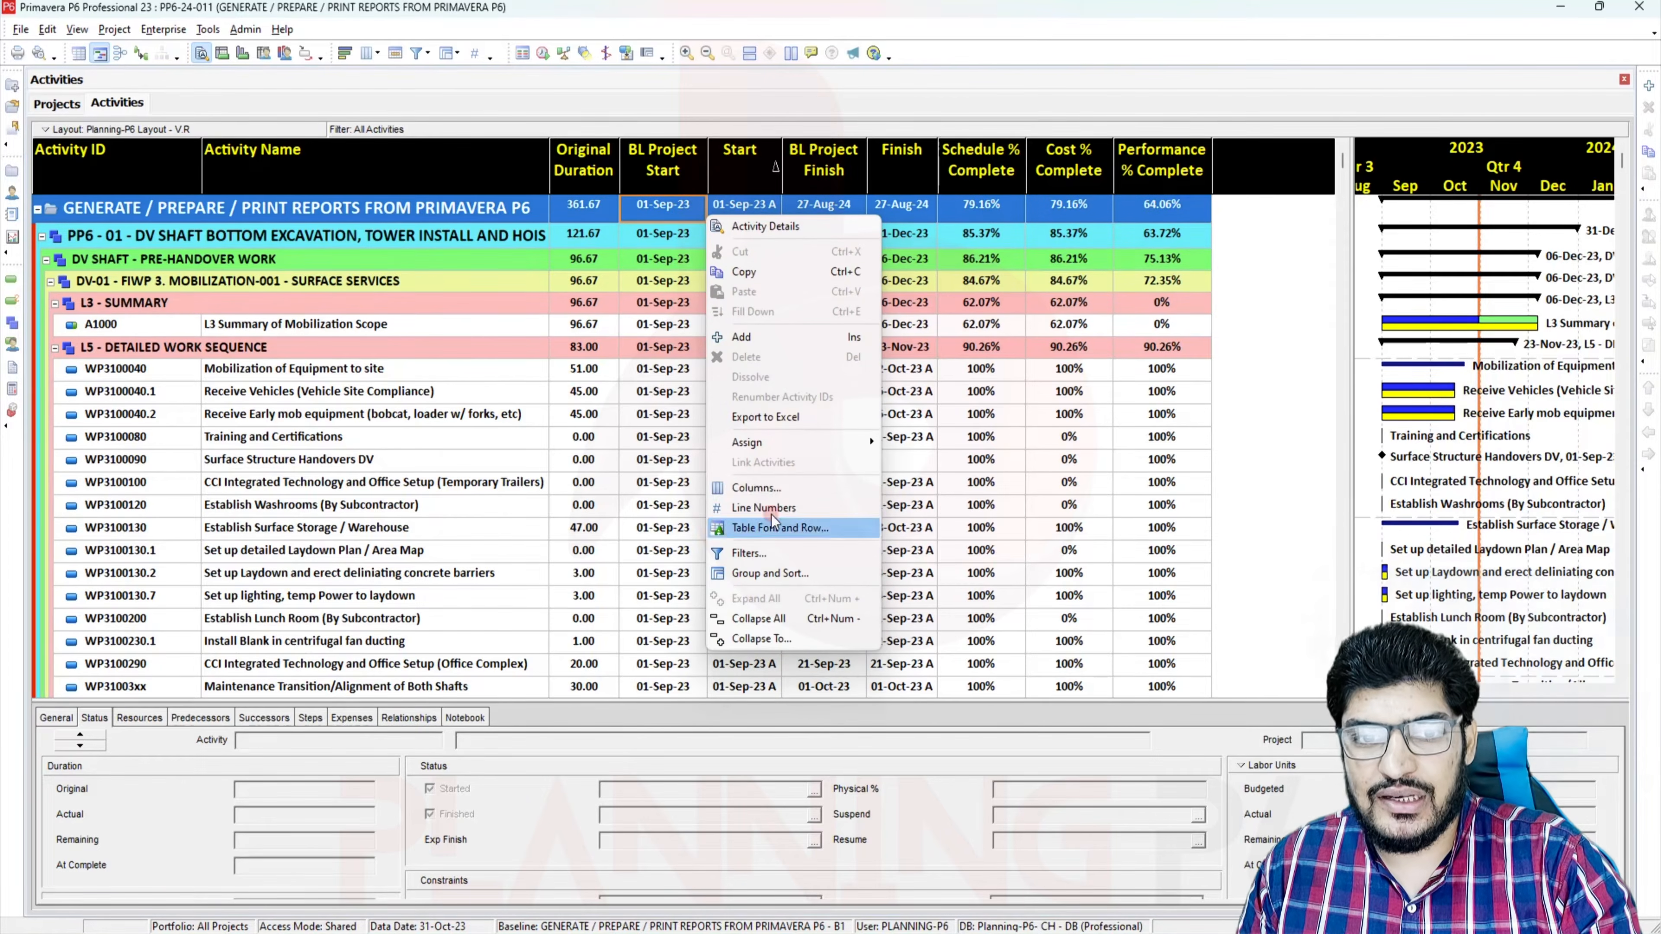
click(759, 488)
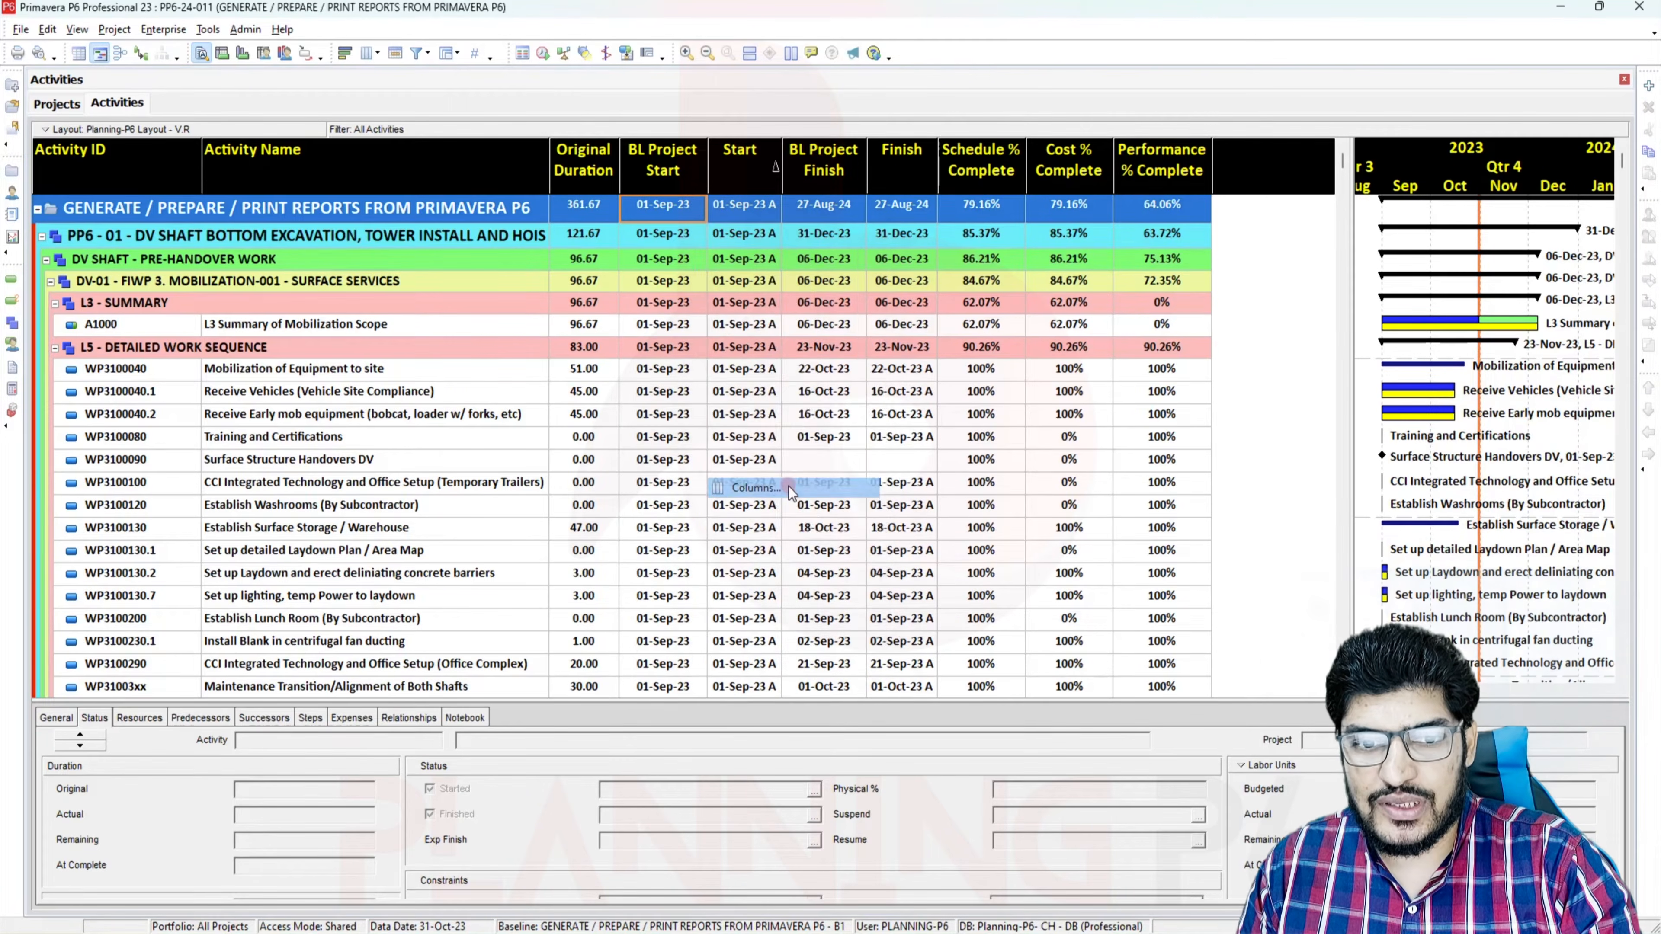
click(661, 368)
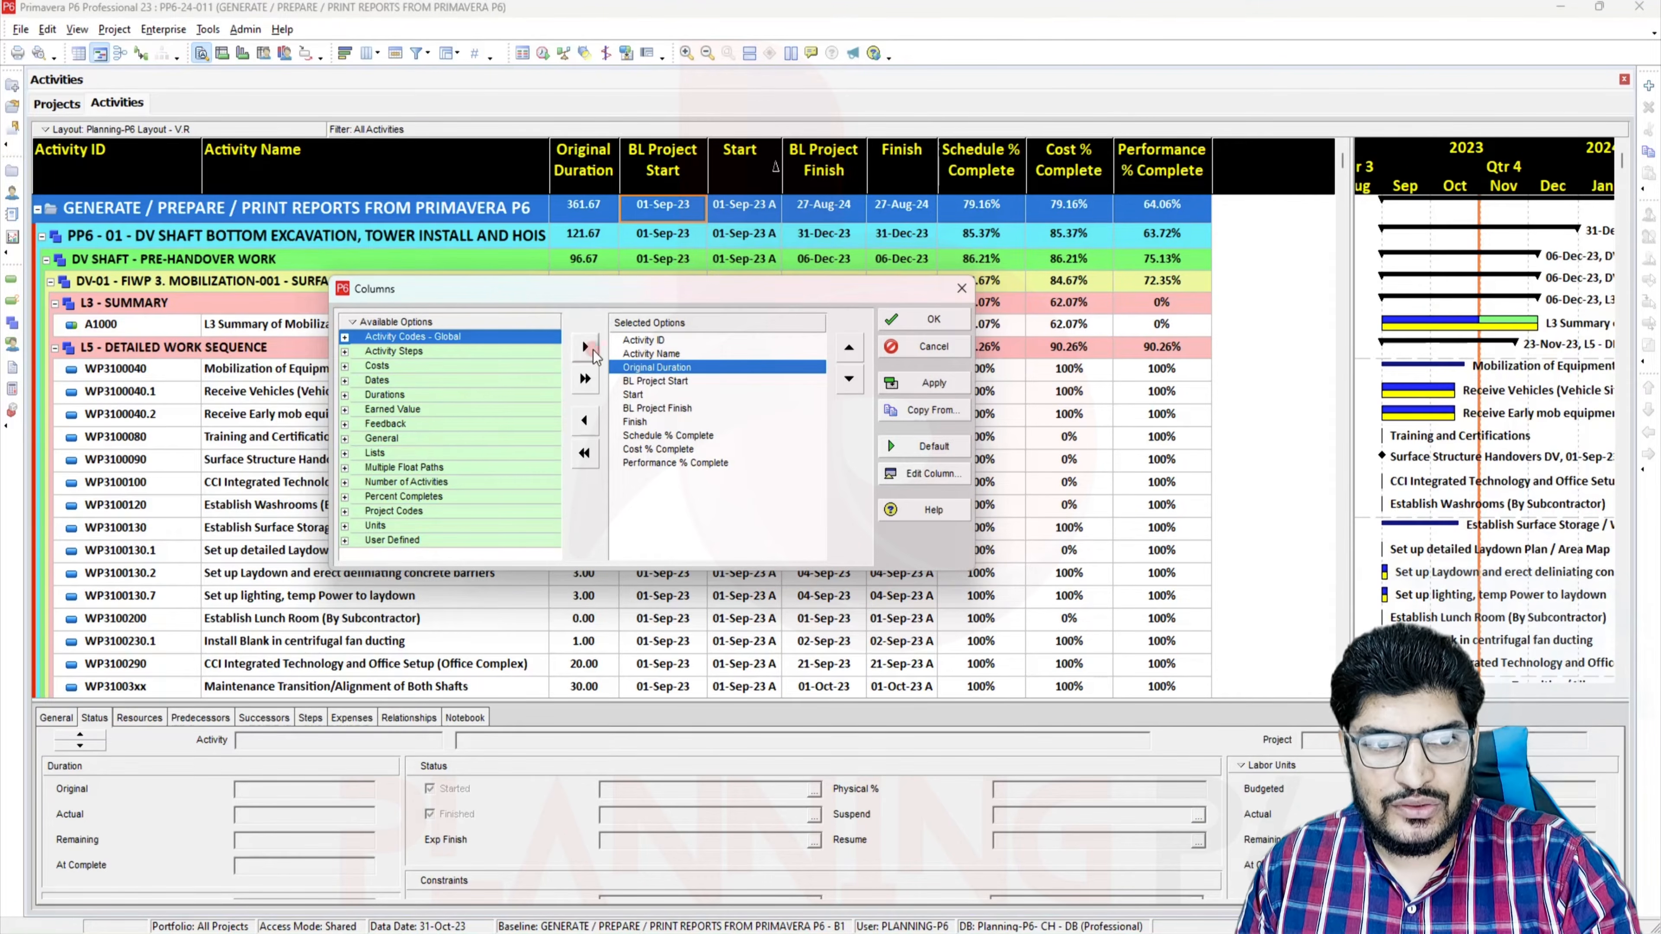
click(448, 335)
click(446, 324)
click(418, 345)
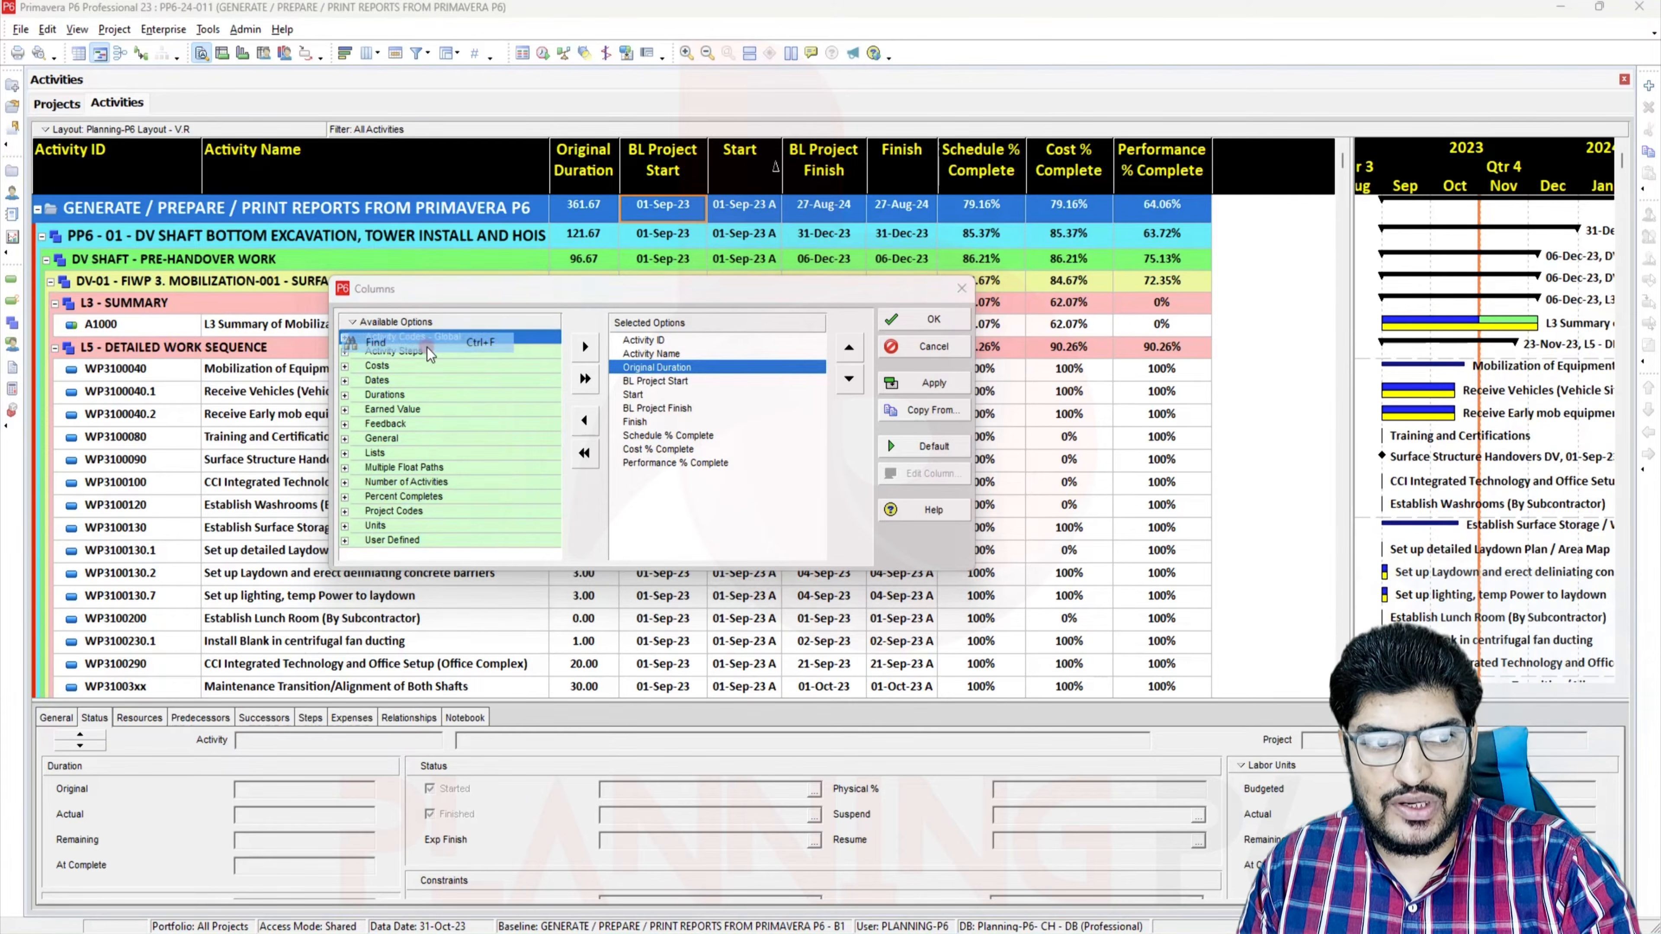
text(float)
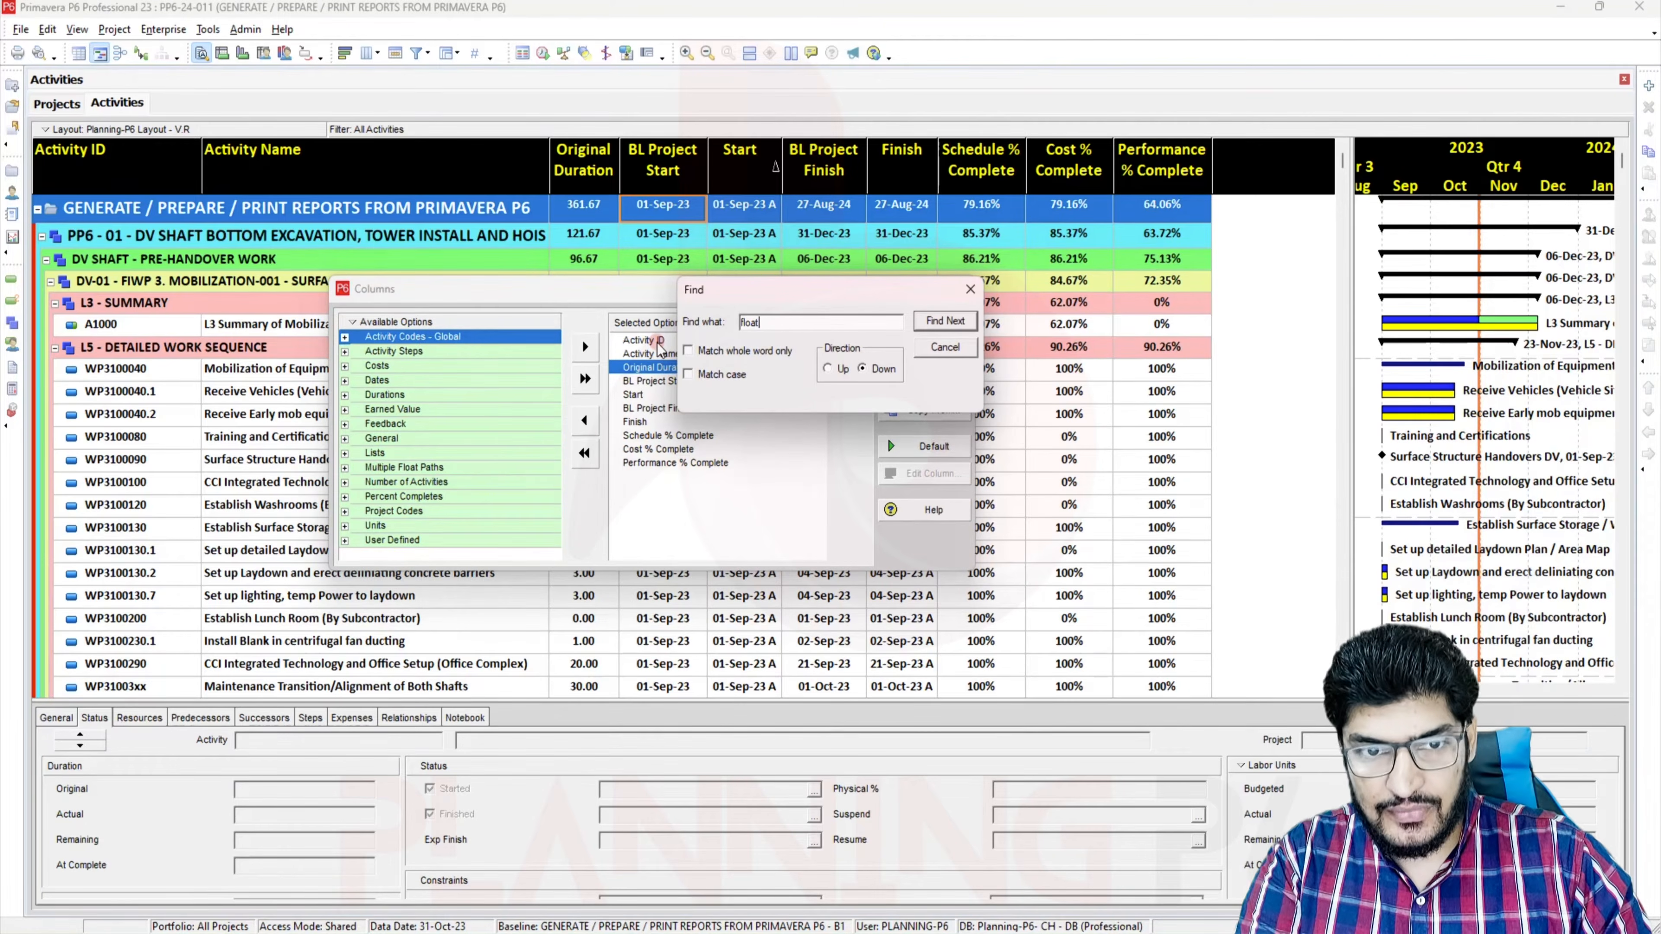
click(957, 321)
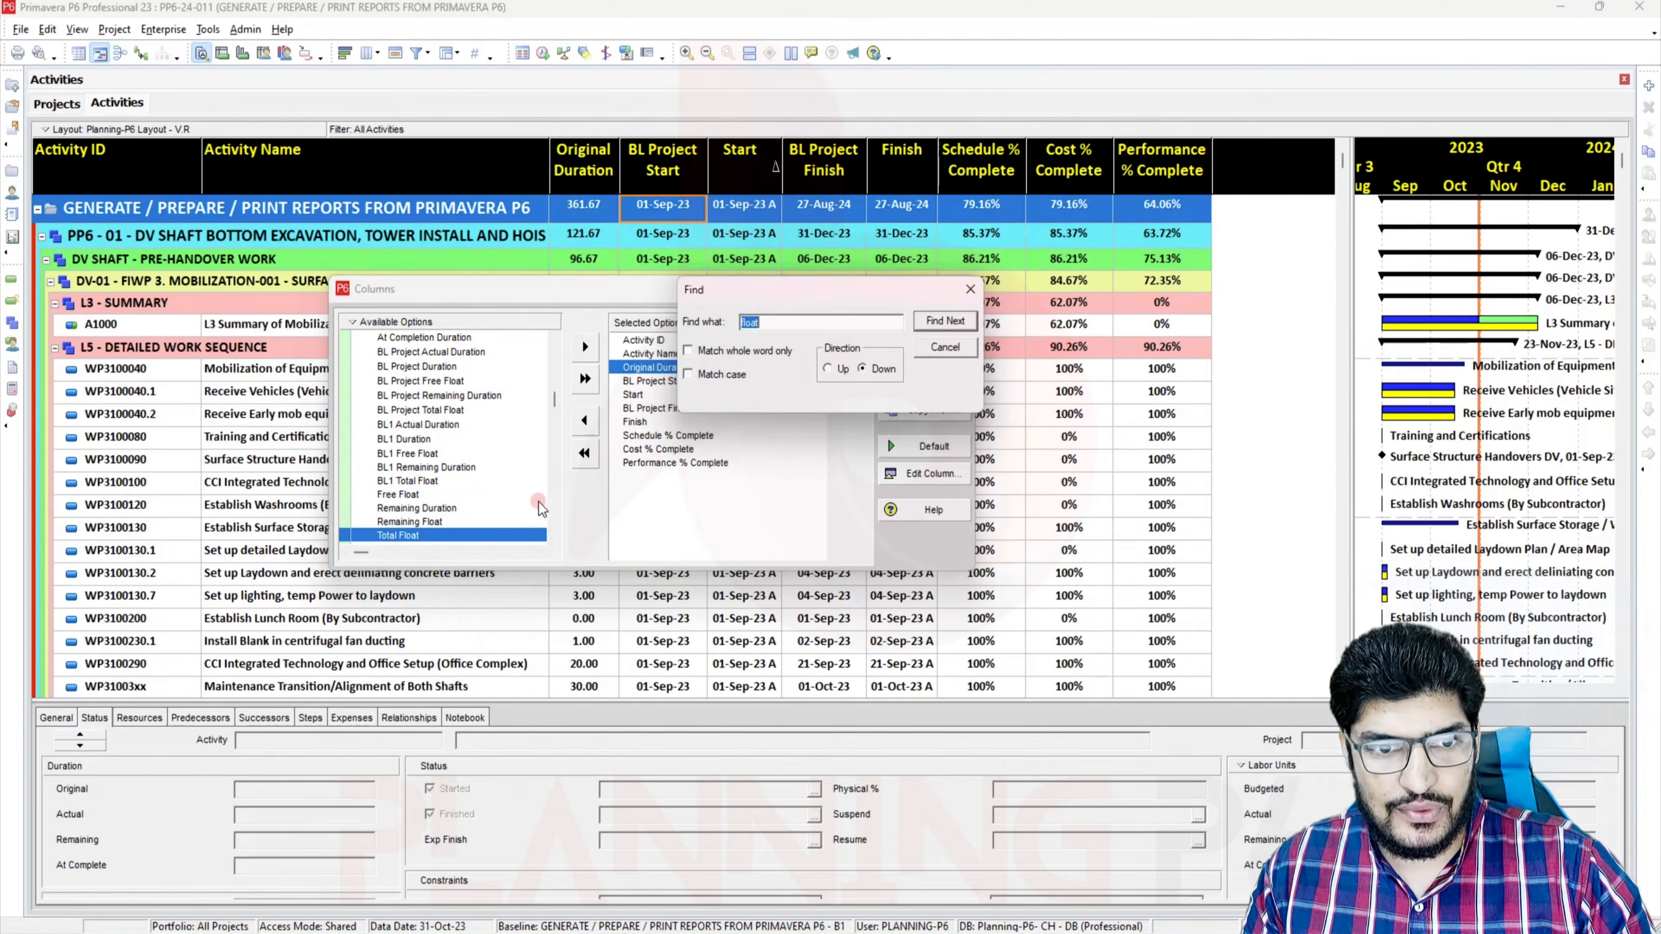
double_click(480, 535)
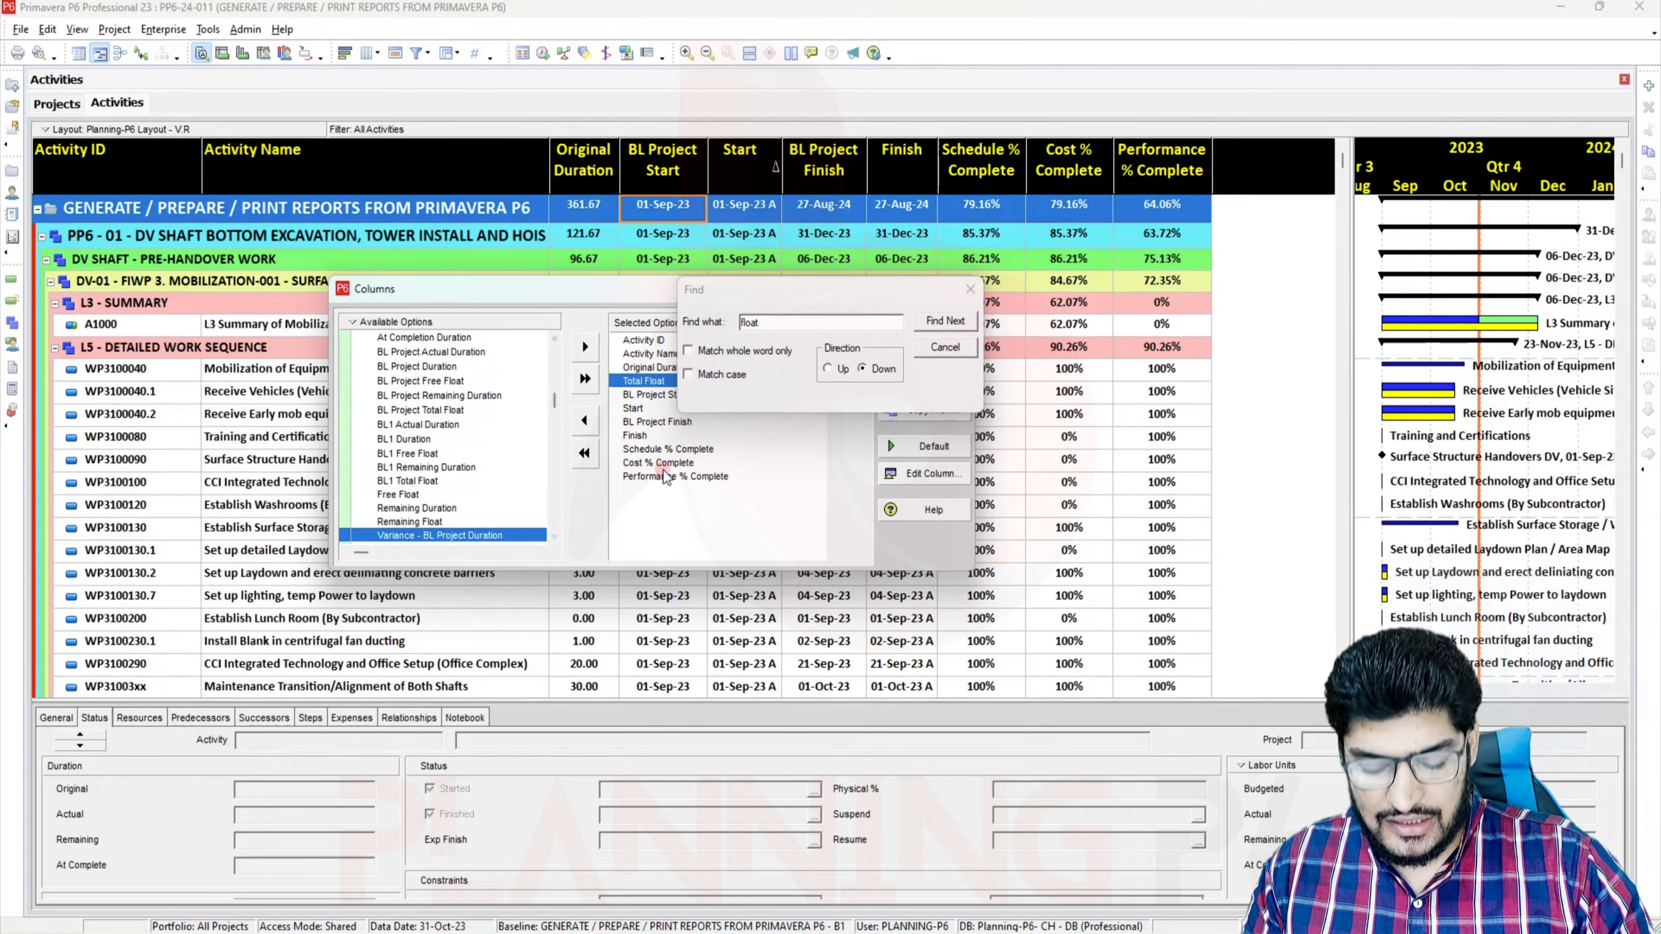
Add the Variance - BL1 Finish Date column directly after Total Float and close the search
scroll(440, 510, down, 3)
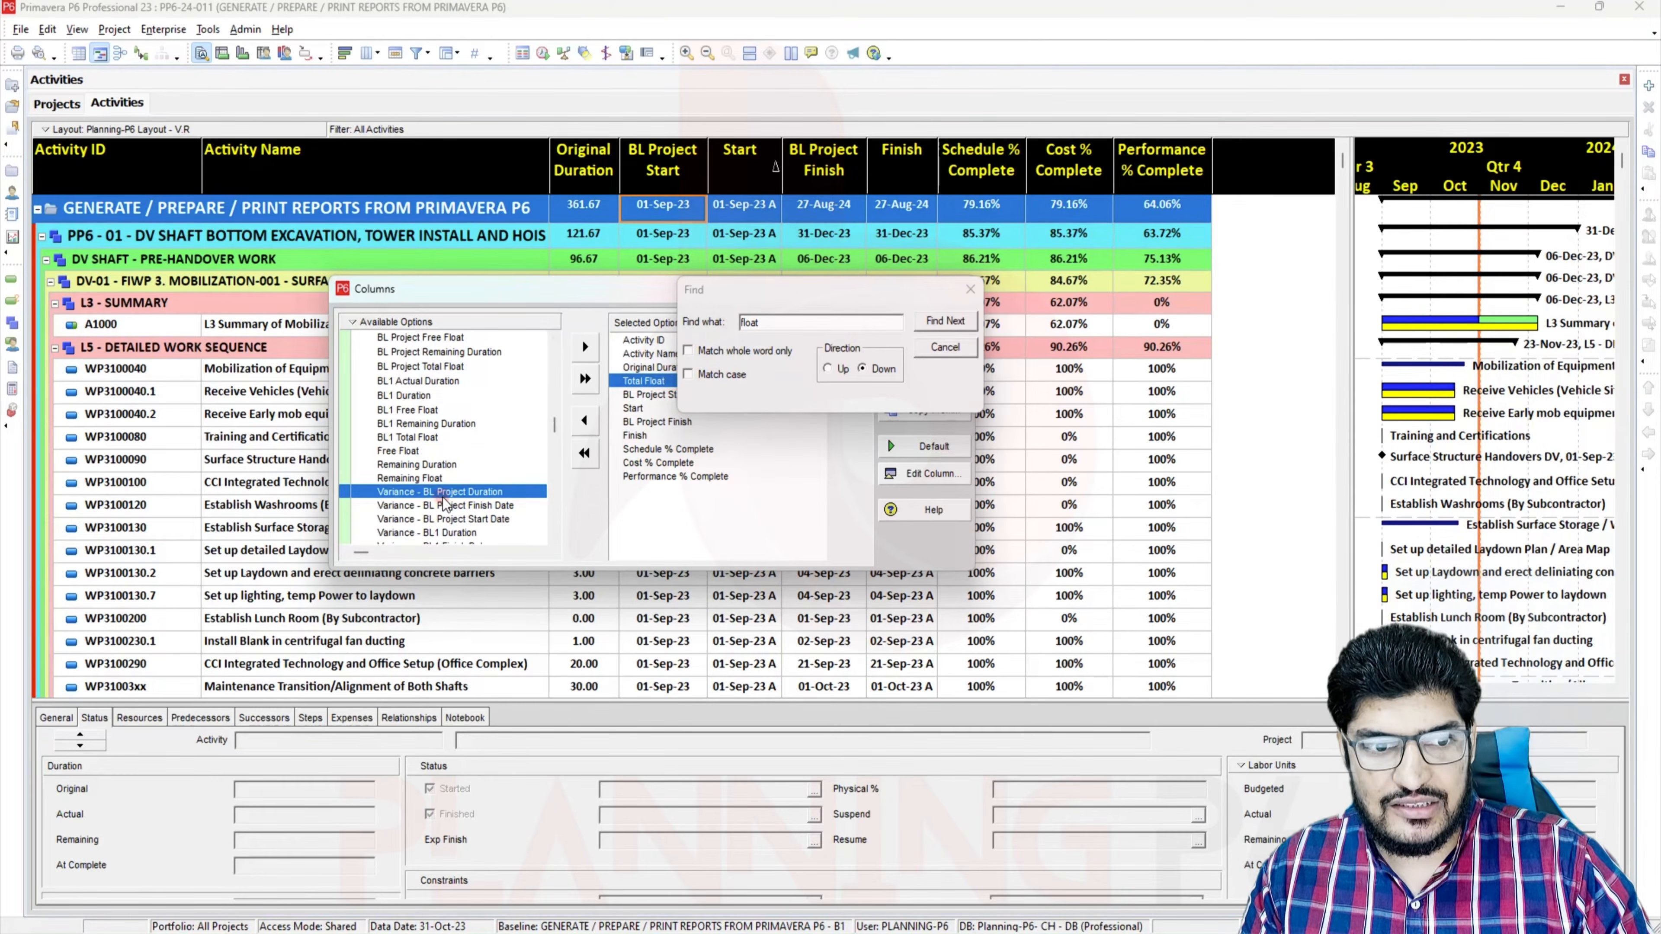
click(451, 489)
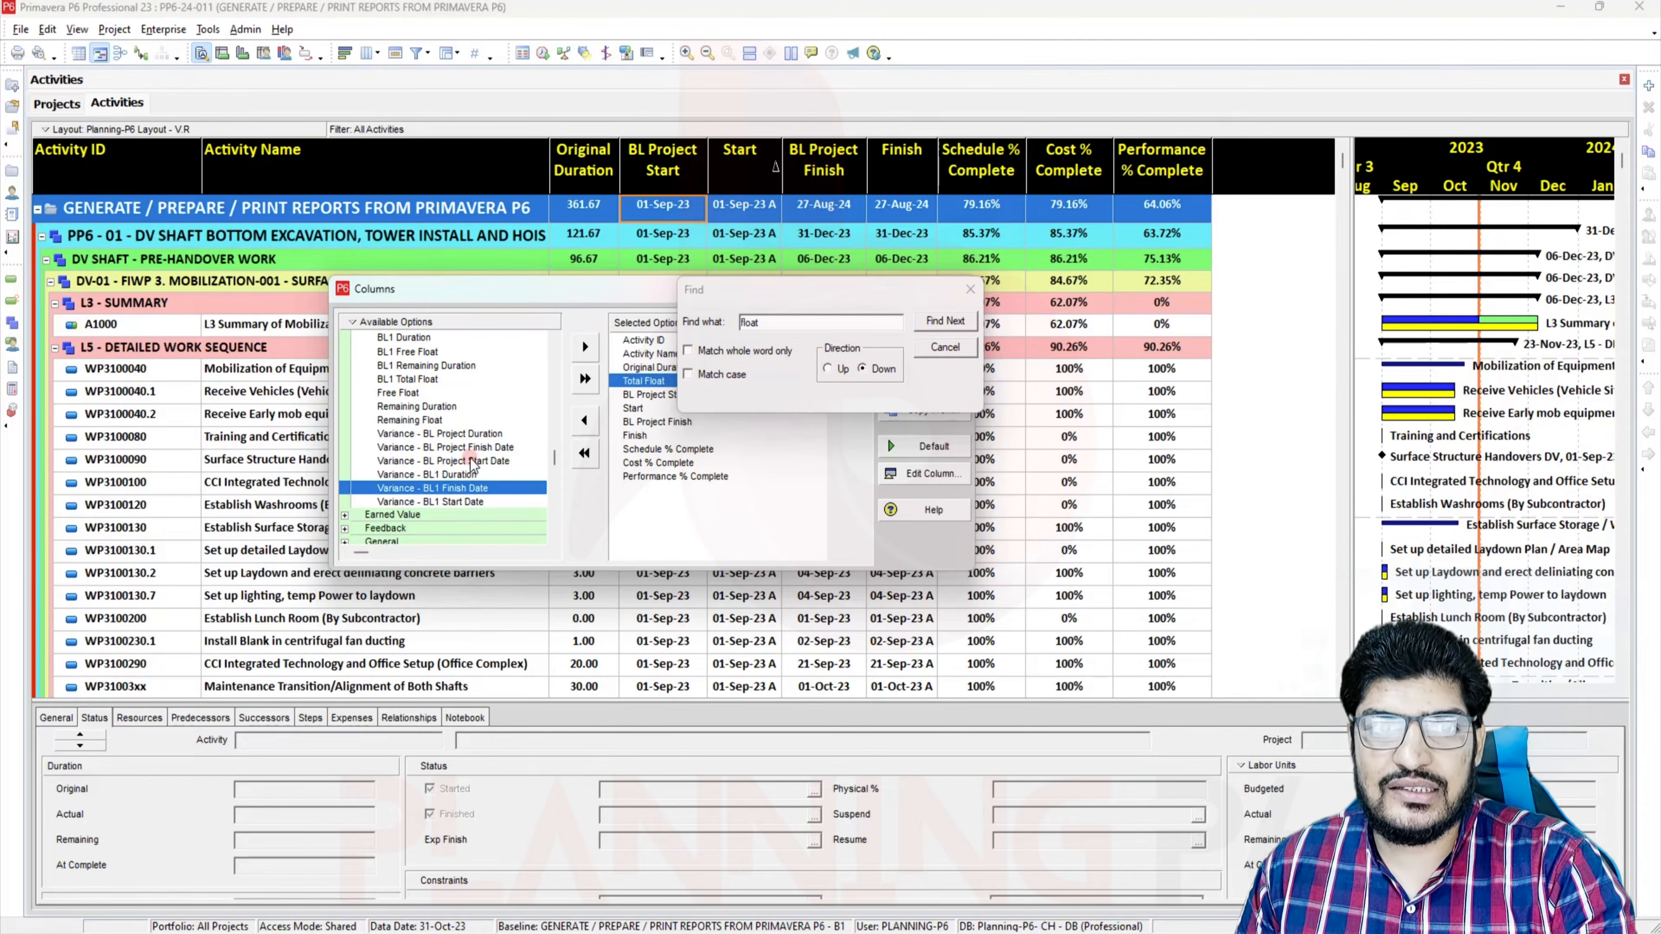
double_click(505, 487)
click(969, 290)
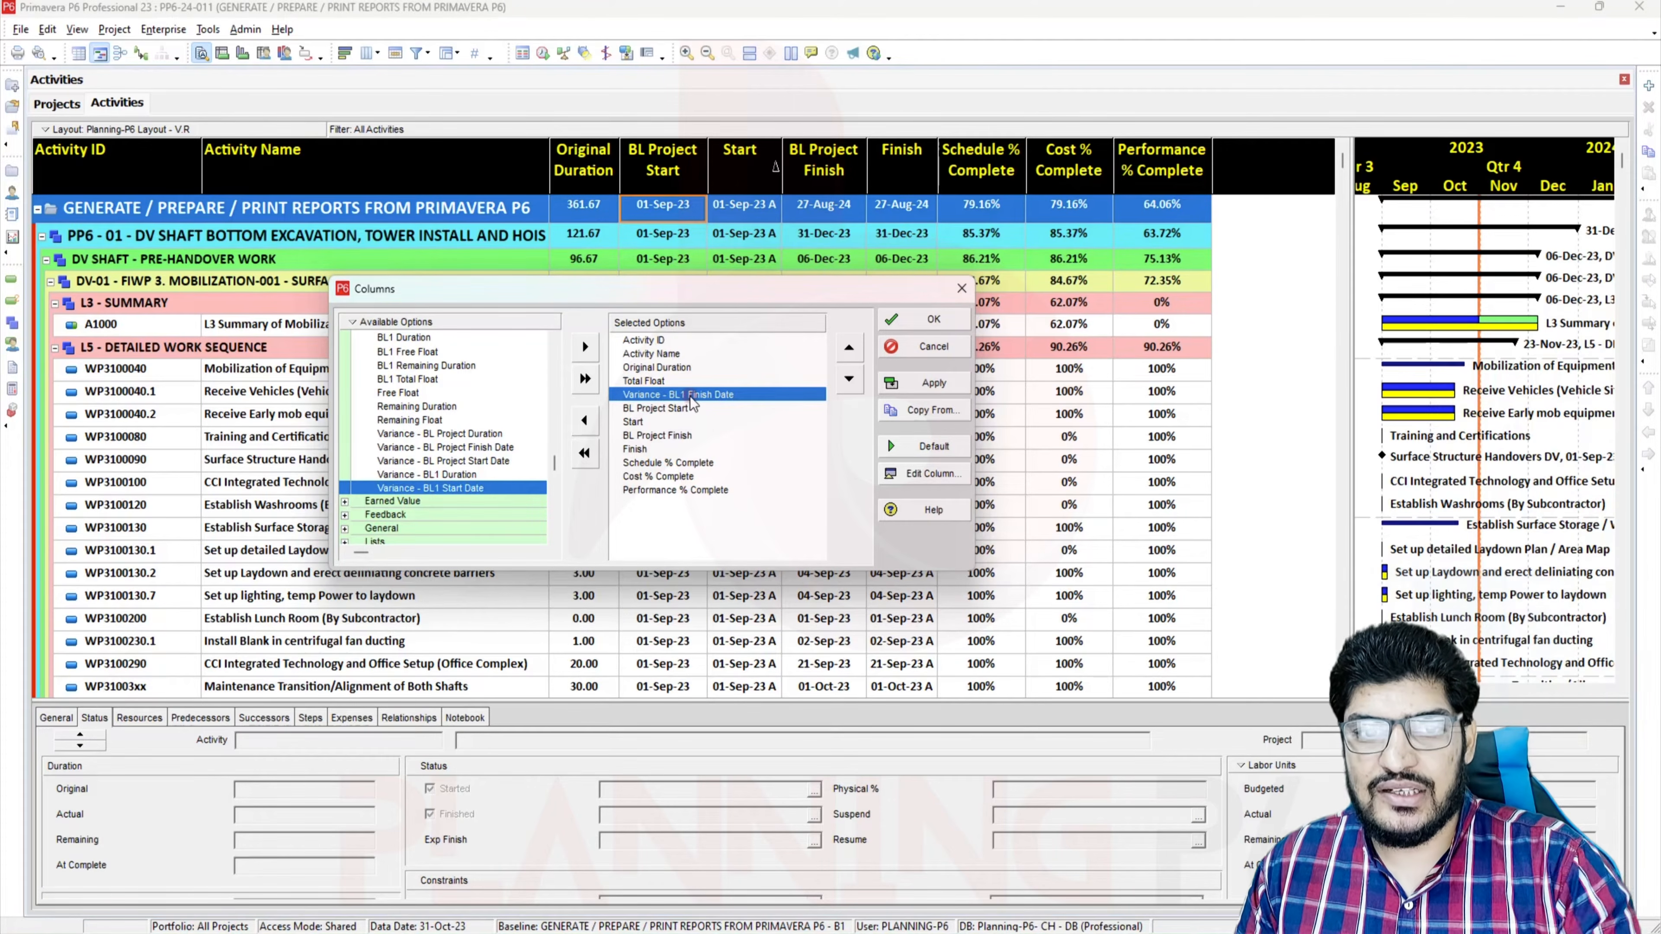
Center-align the Total Float column and apply the updated columns to the activity table
click(642, 381)
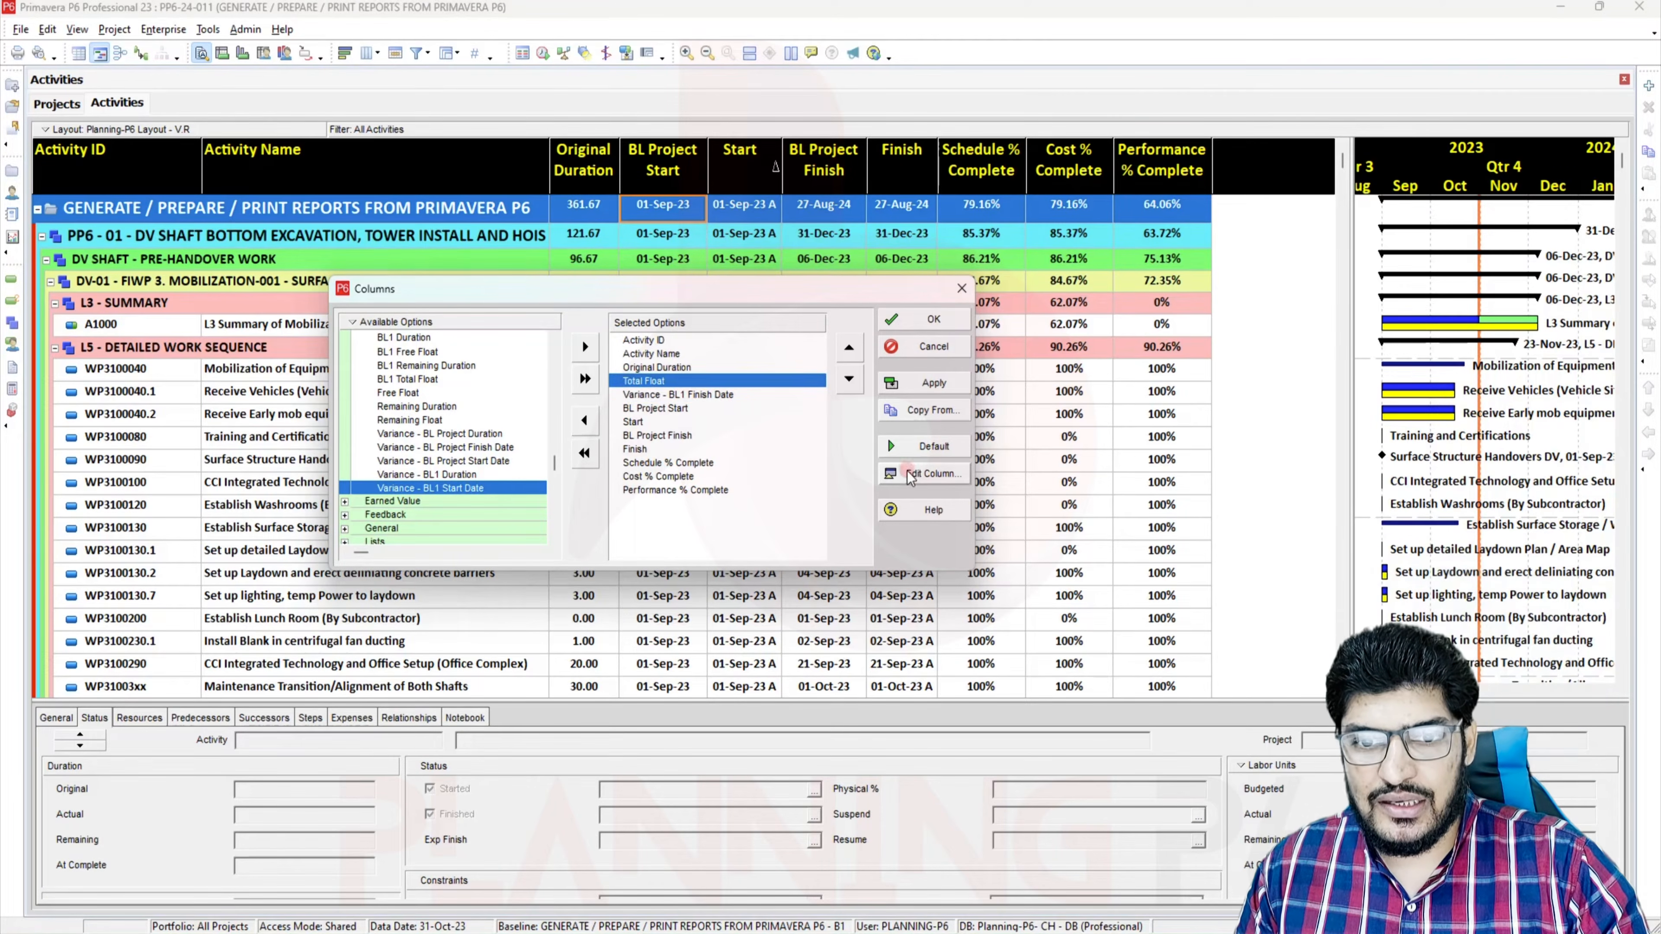
click(928, 383)
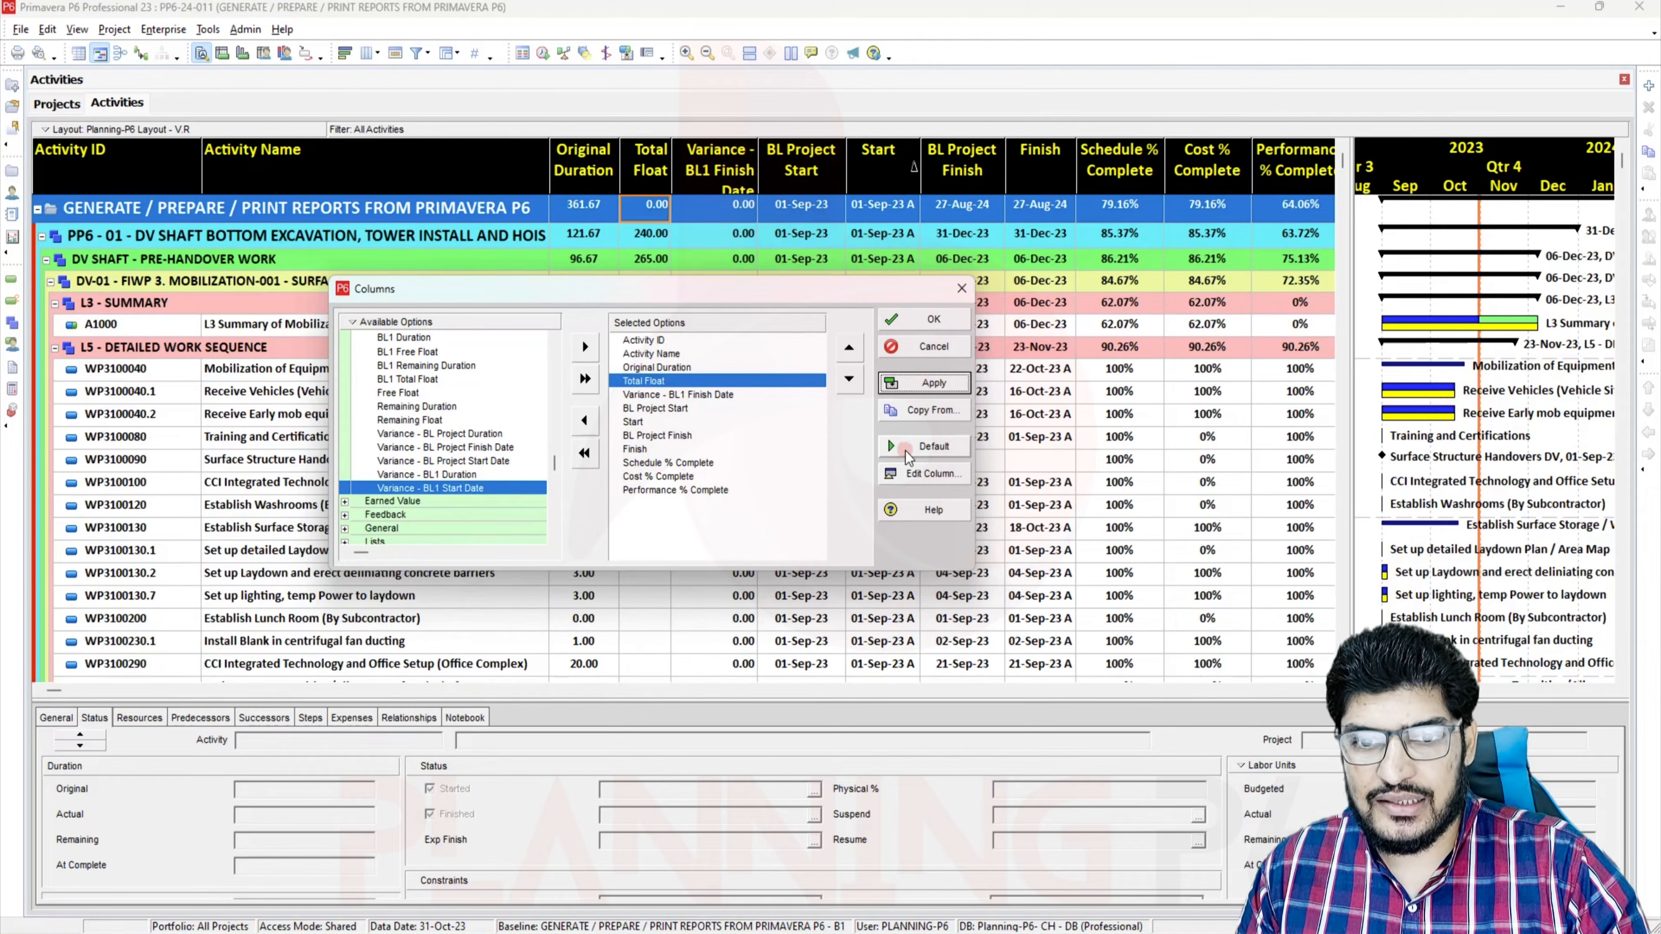
click(920, 474)
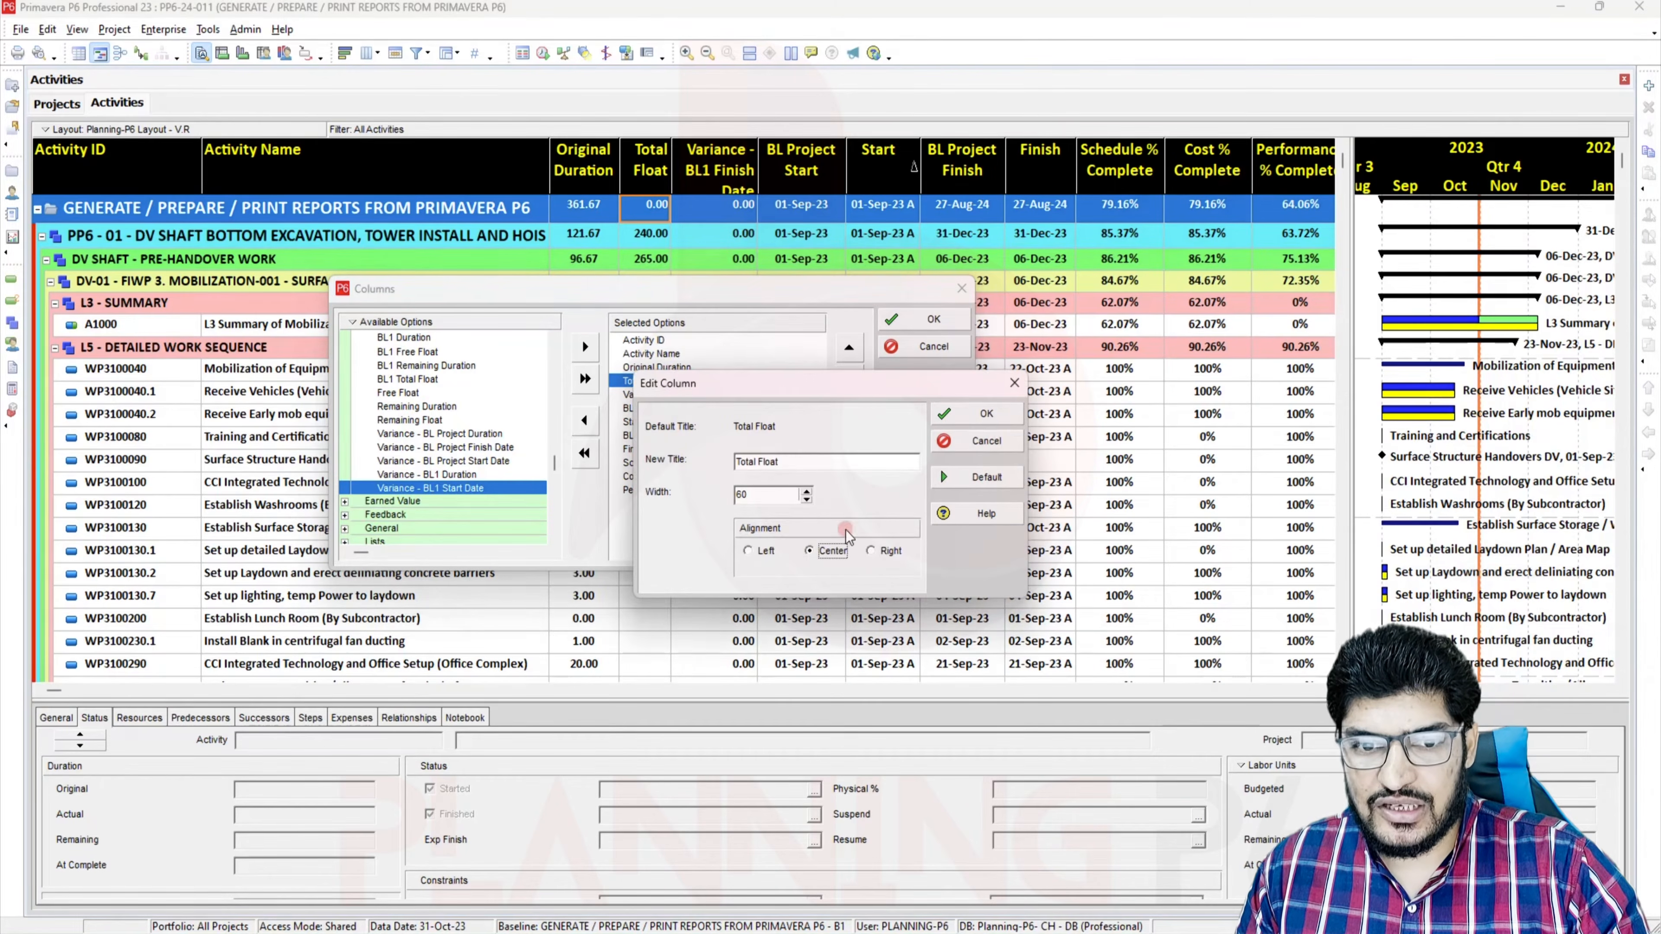
click(967, 415)
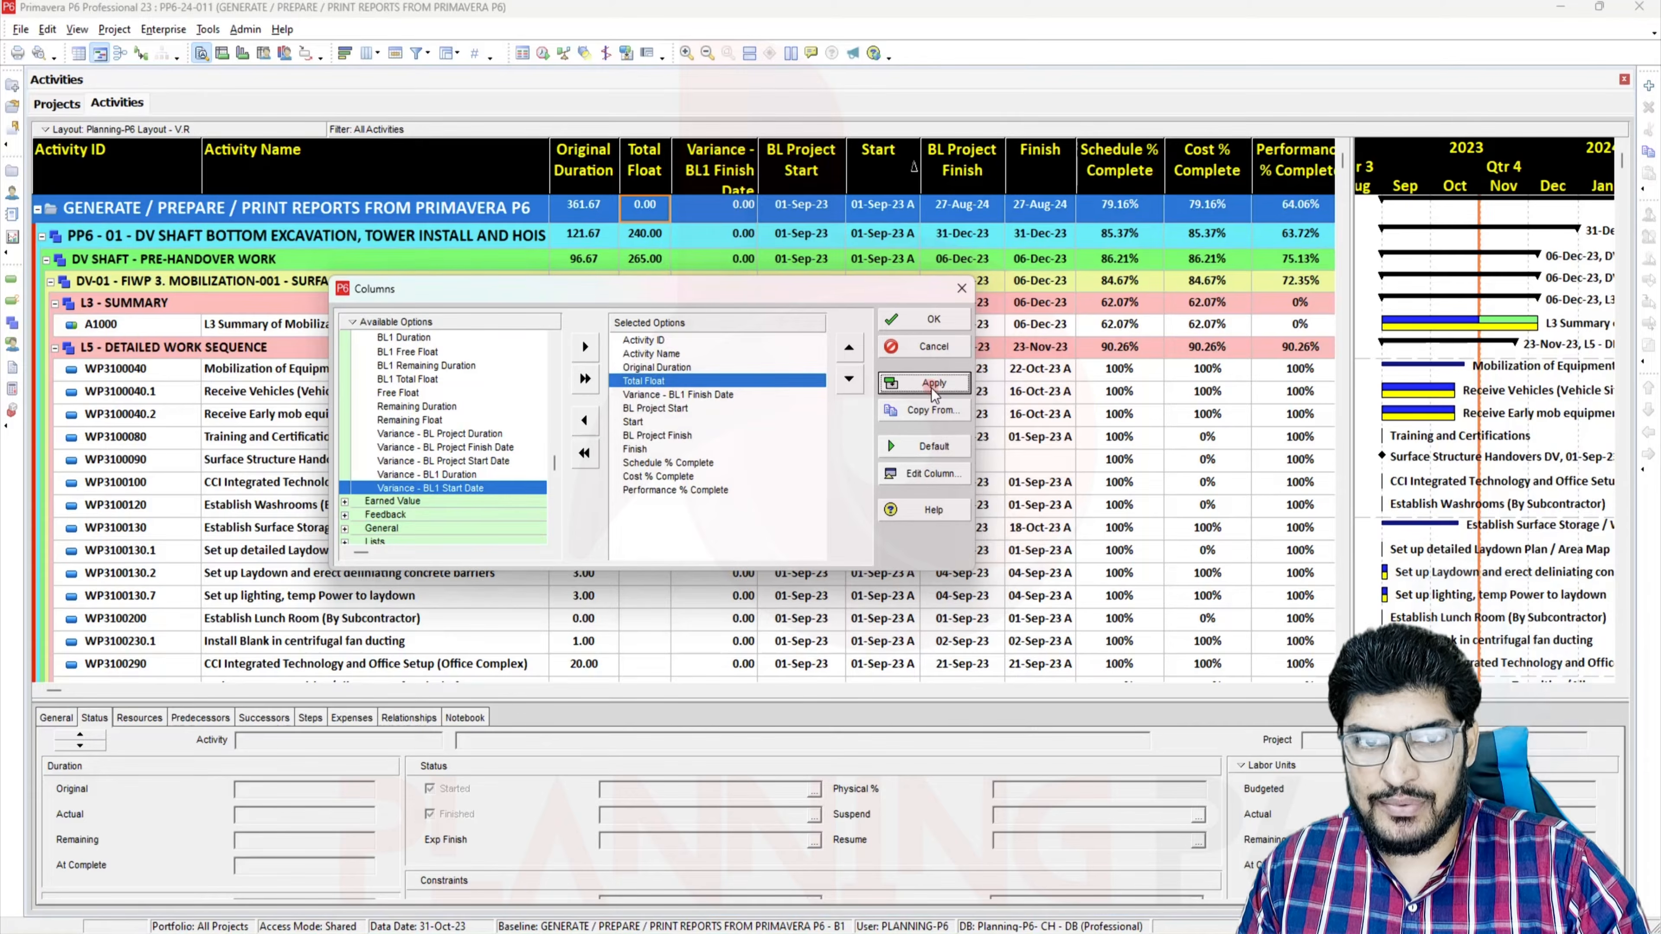
Retitle the Variance - BL1 Finish Date column as "Delay" and center-align it
click(681, 394)
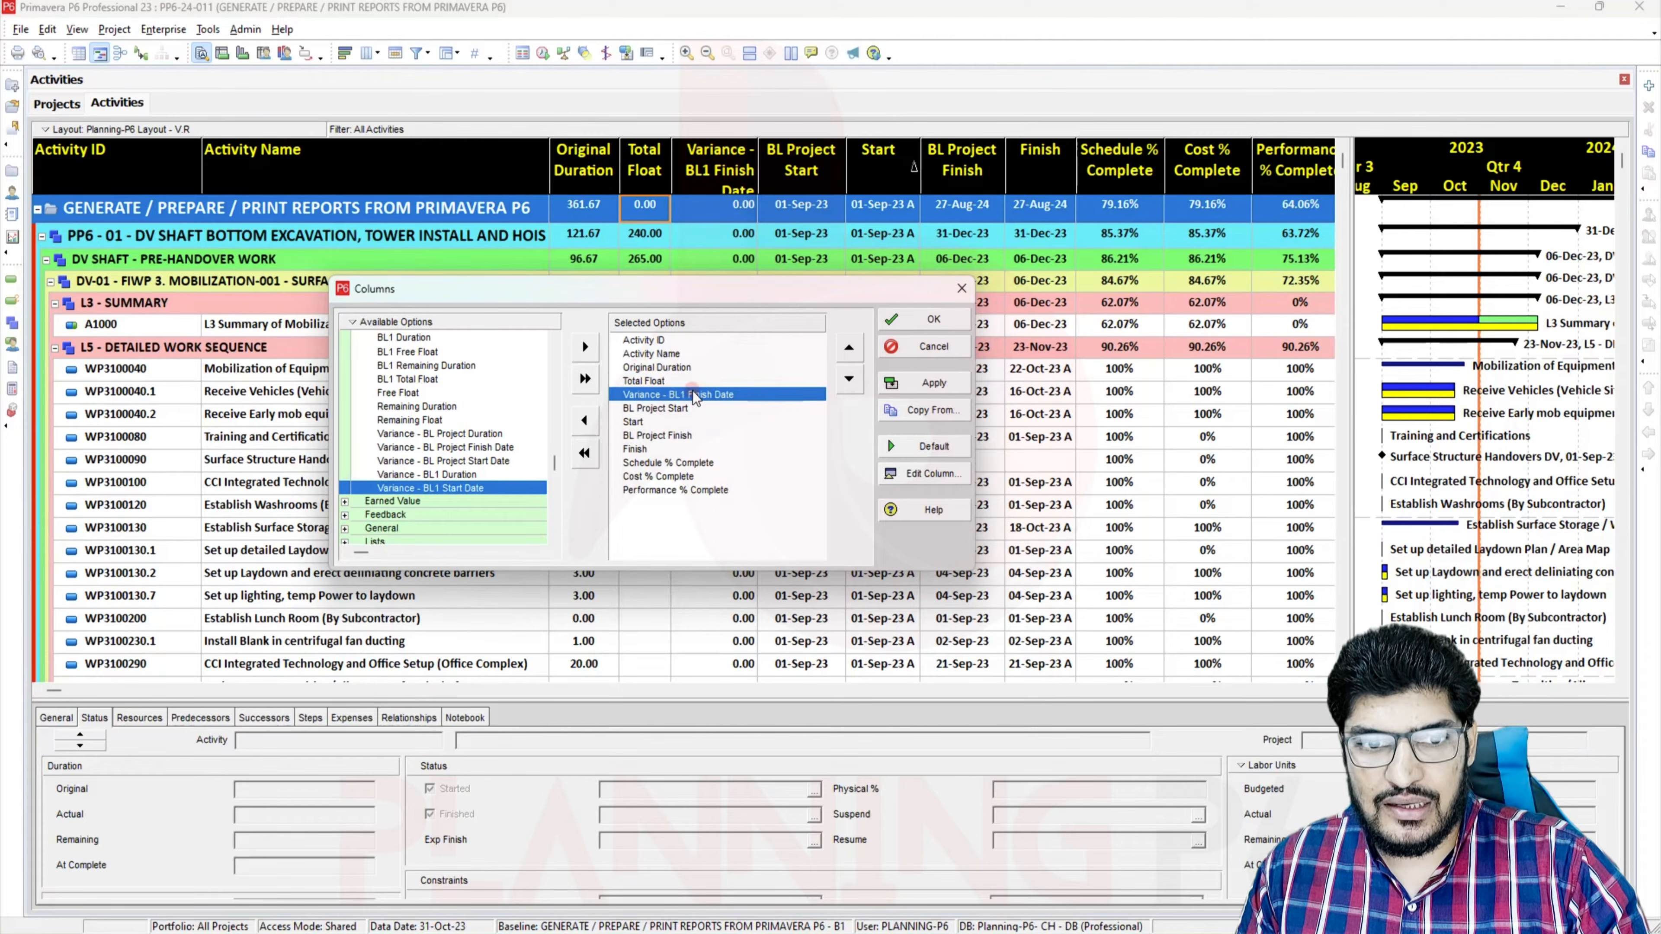
click(917, 479)
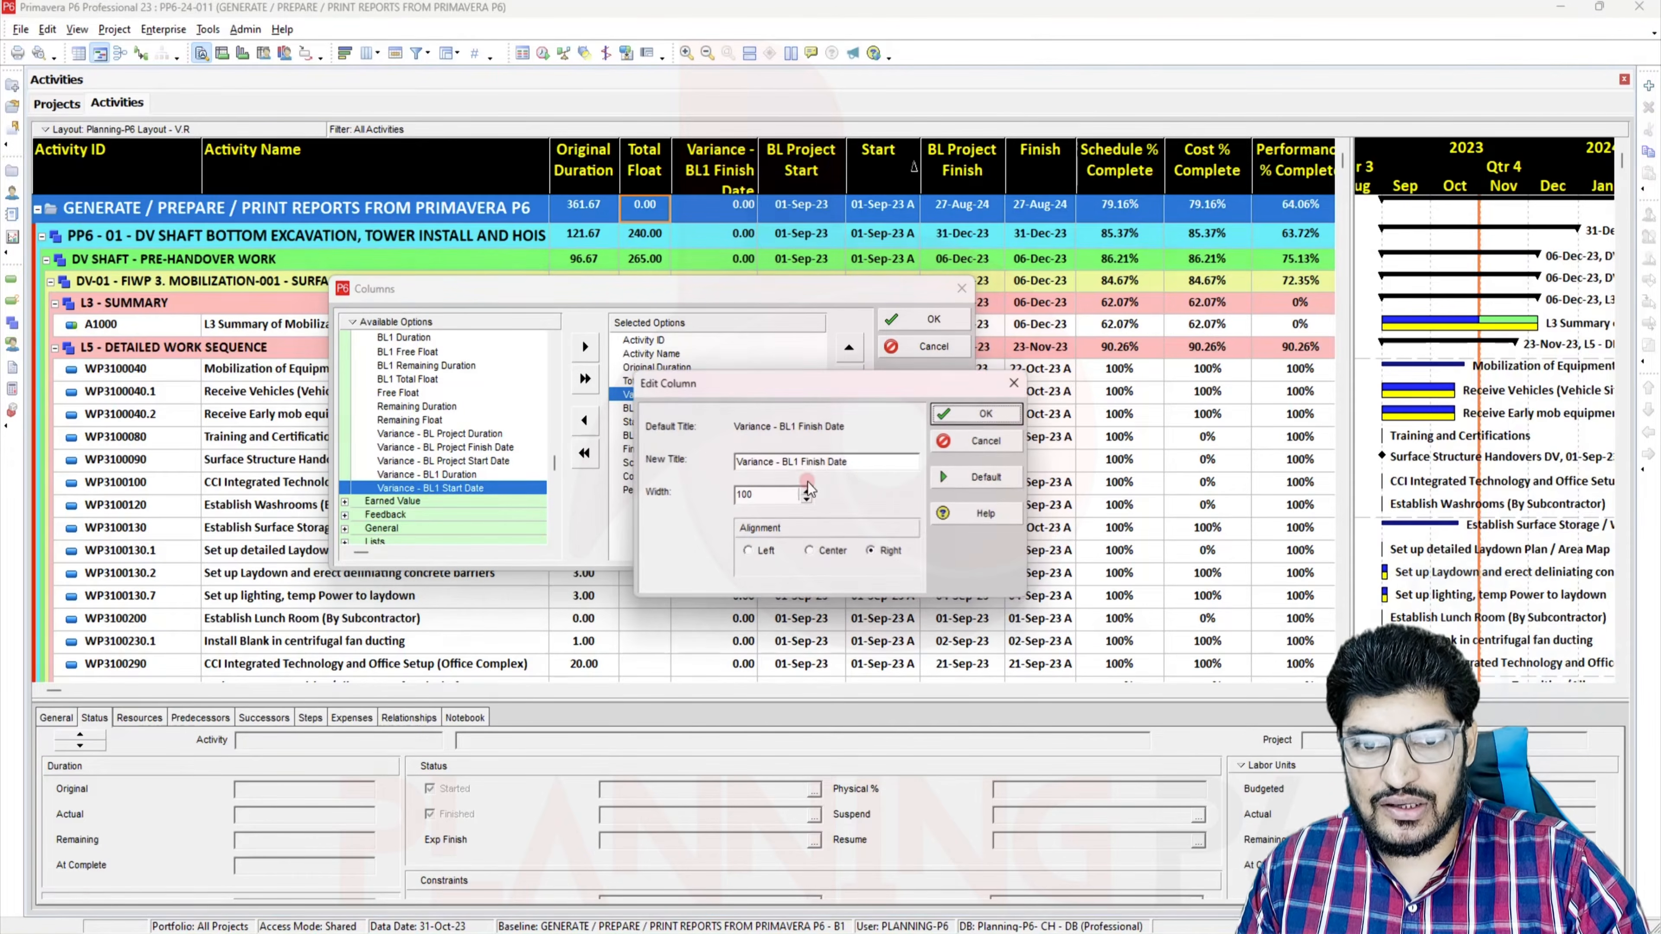
triple_click(873, 462)
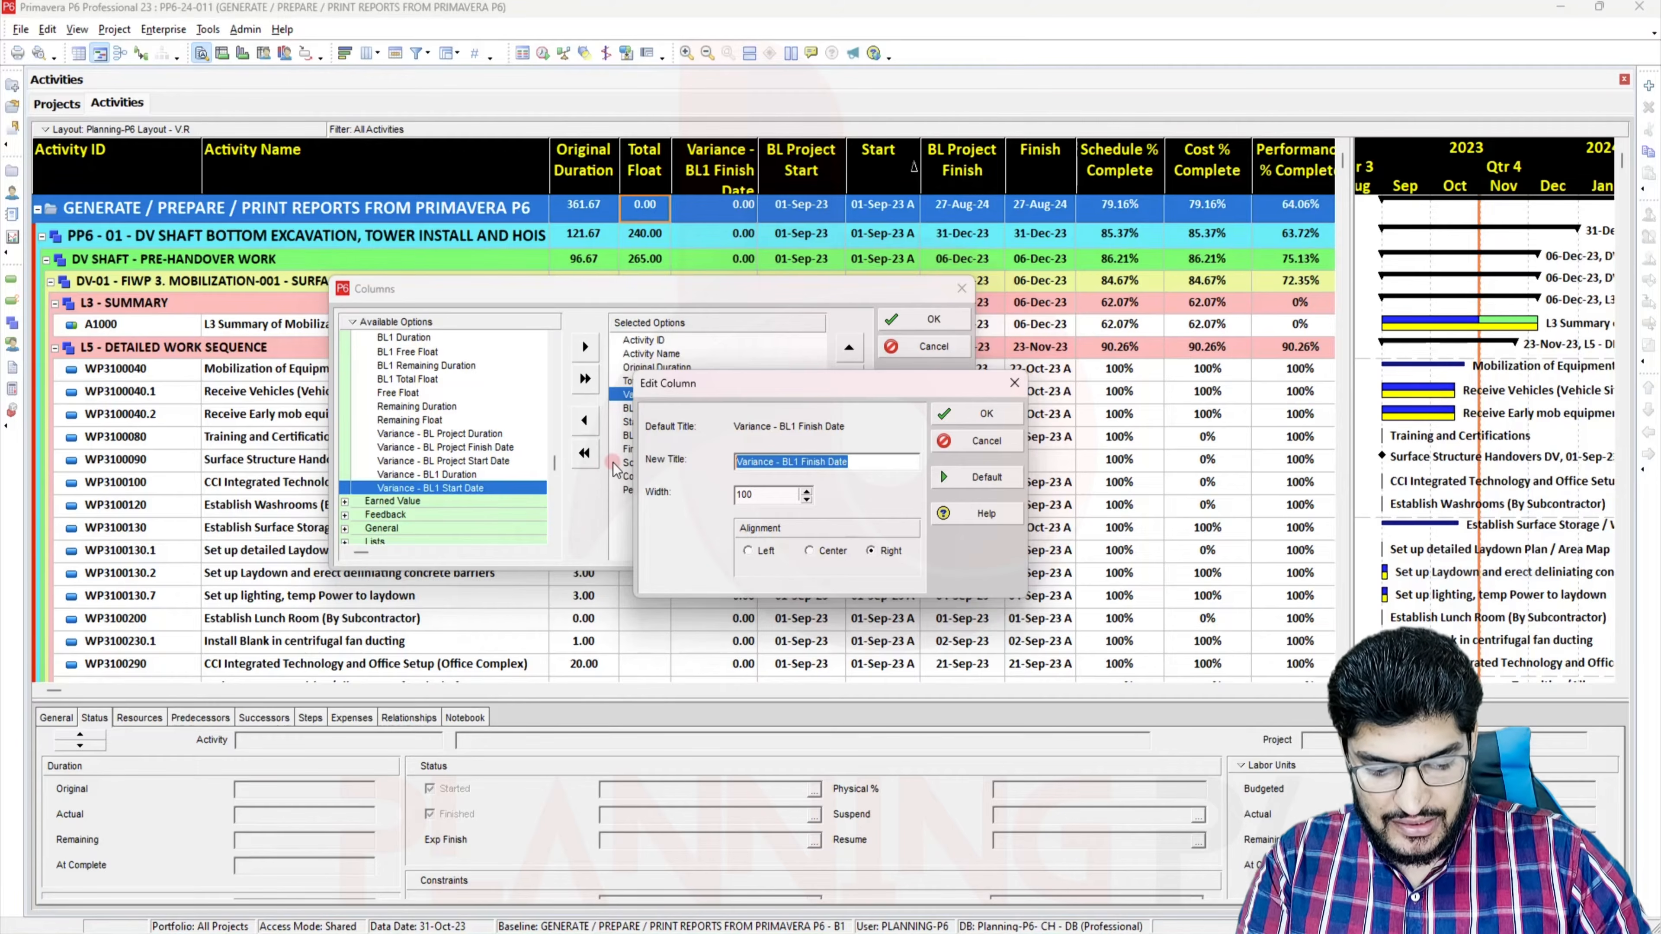
text(Delay)
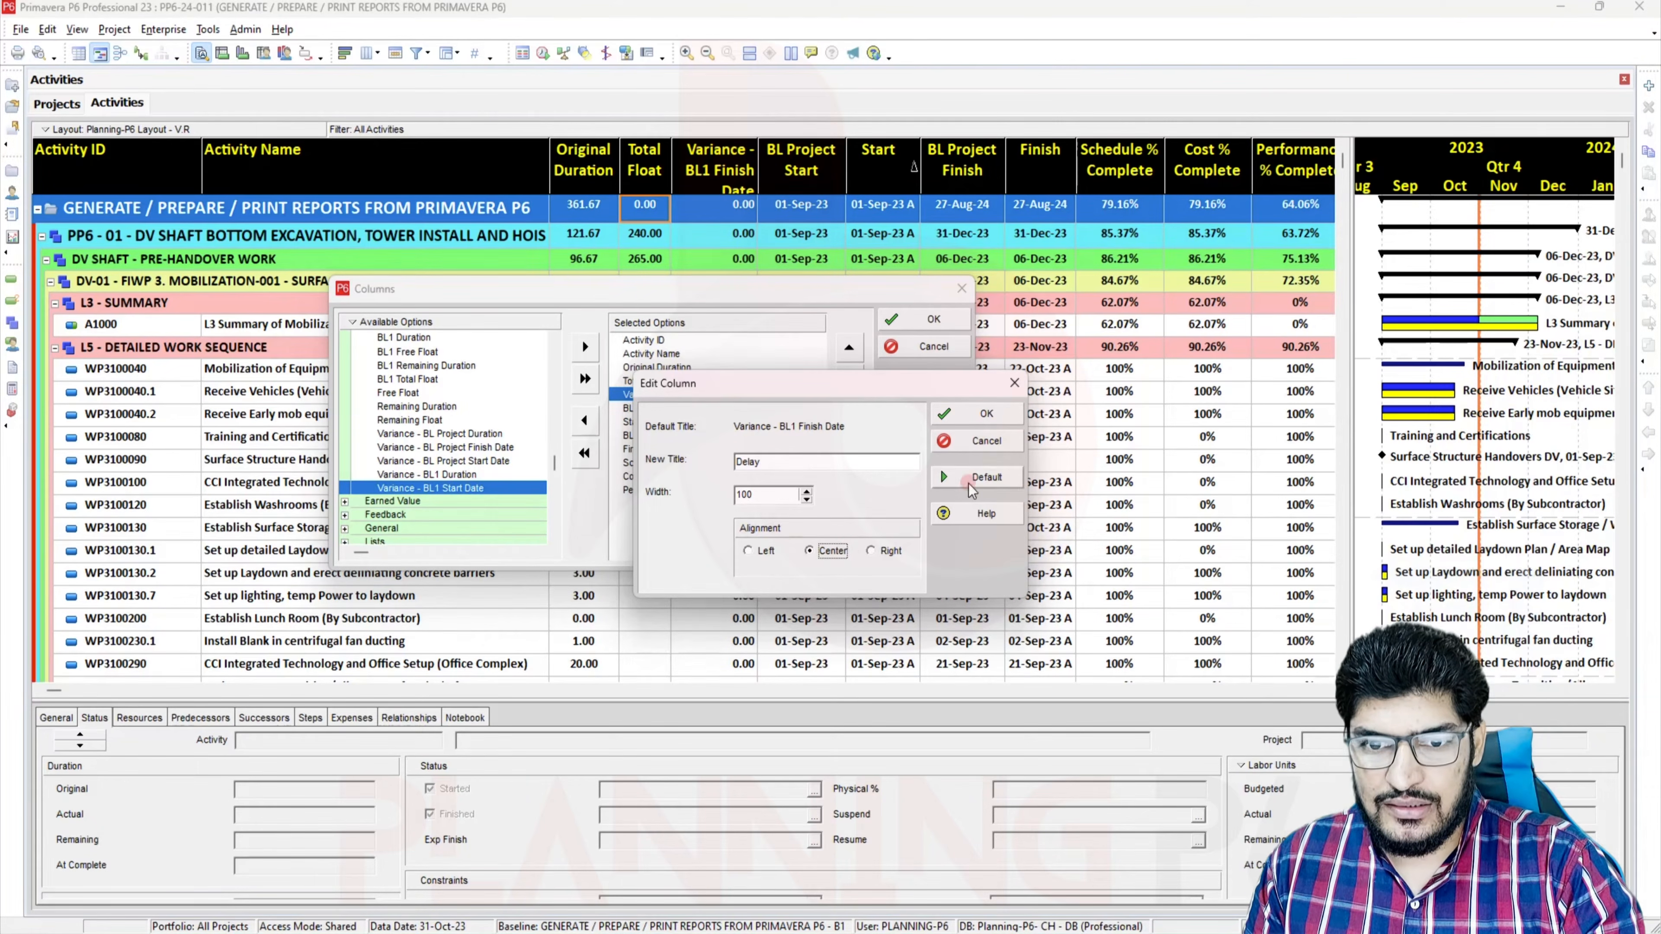
click(979, 413)
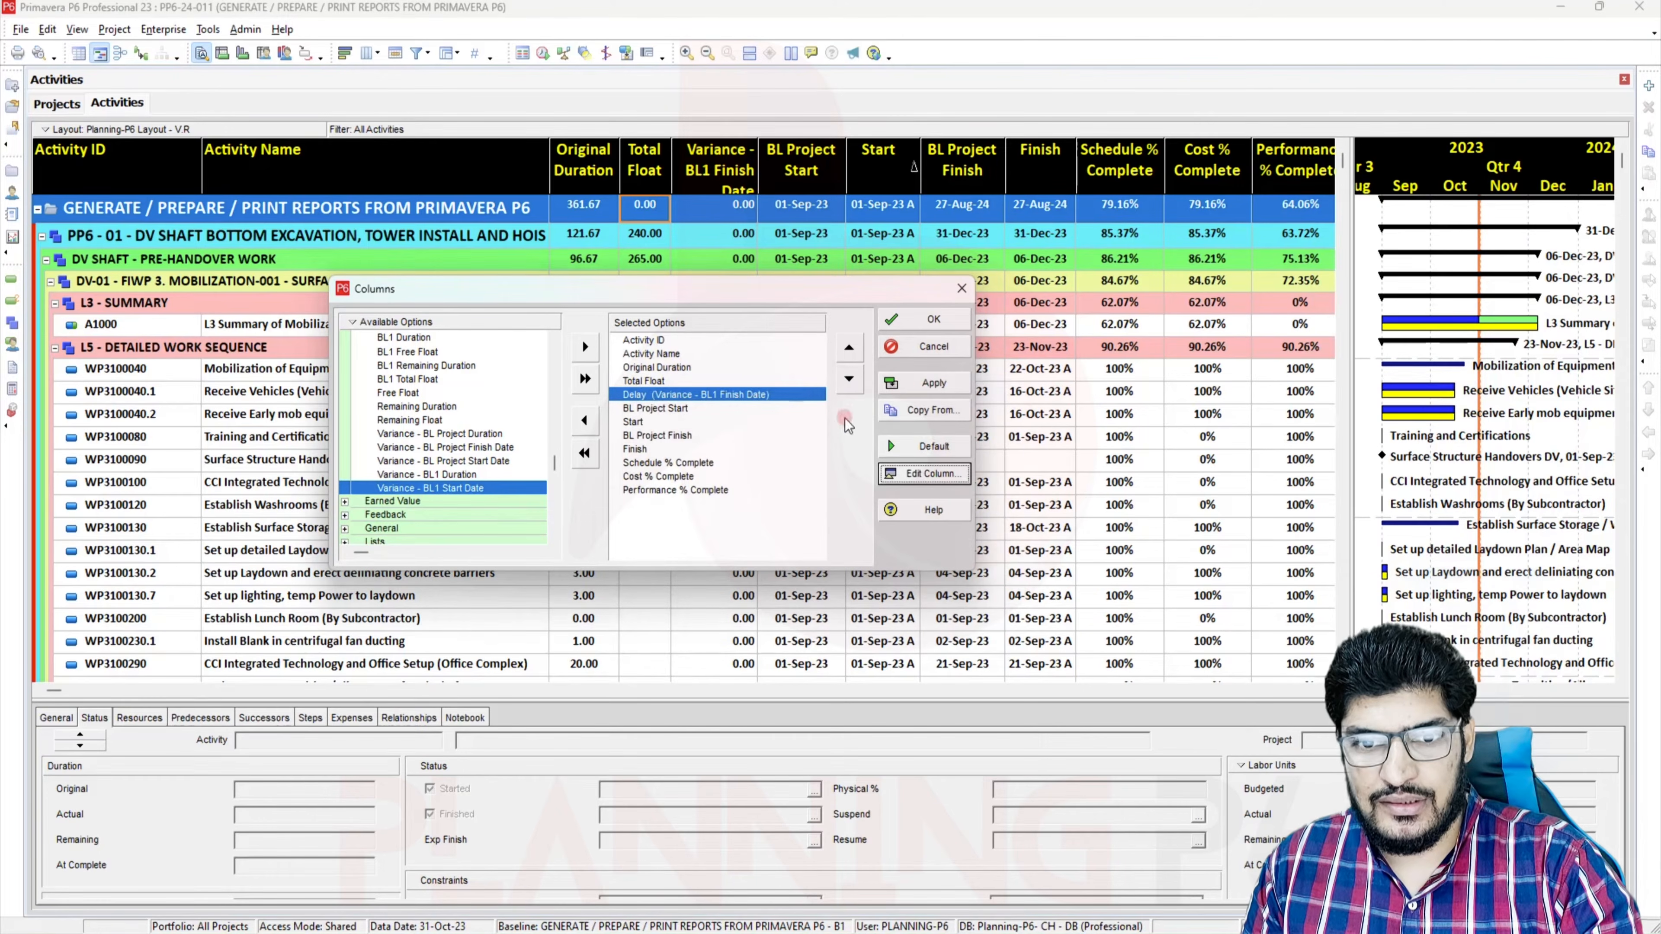
Apply and close the column setup, and narrow the Delay column so Performance % Complete fits fully in the table
click(914, 386)
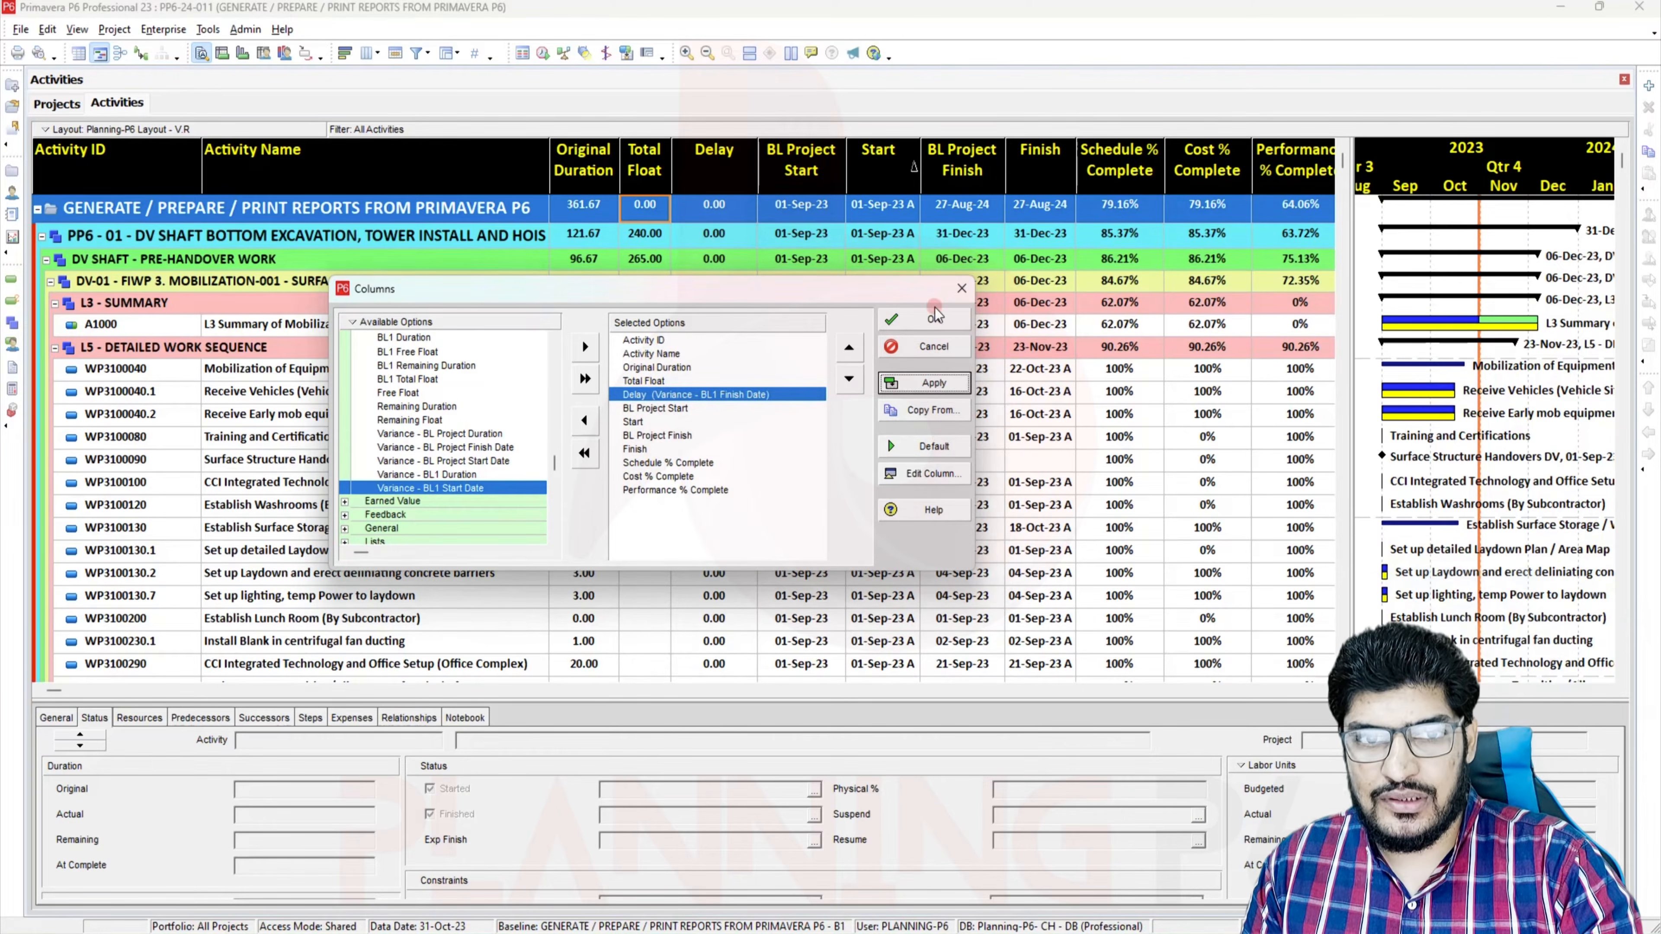
click(934, 320)
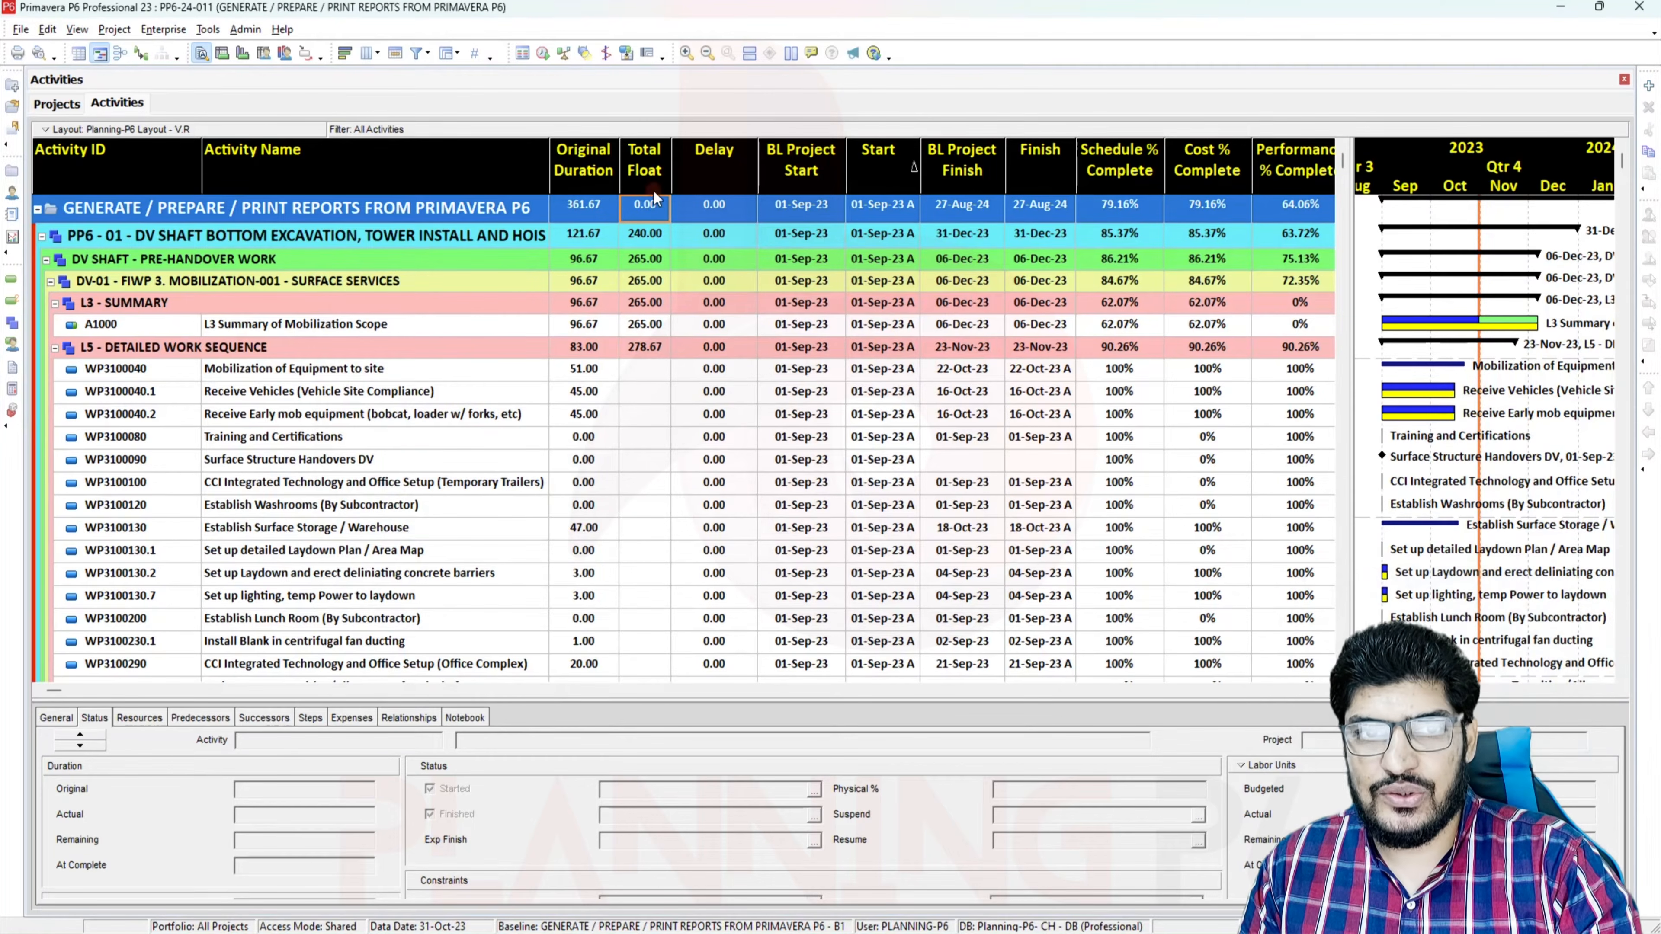
drag(758, 171, 731, 168)
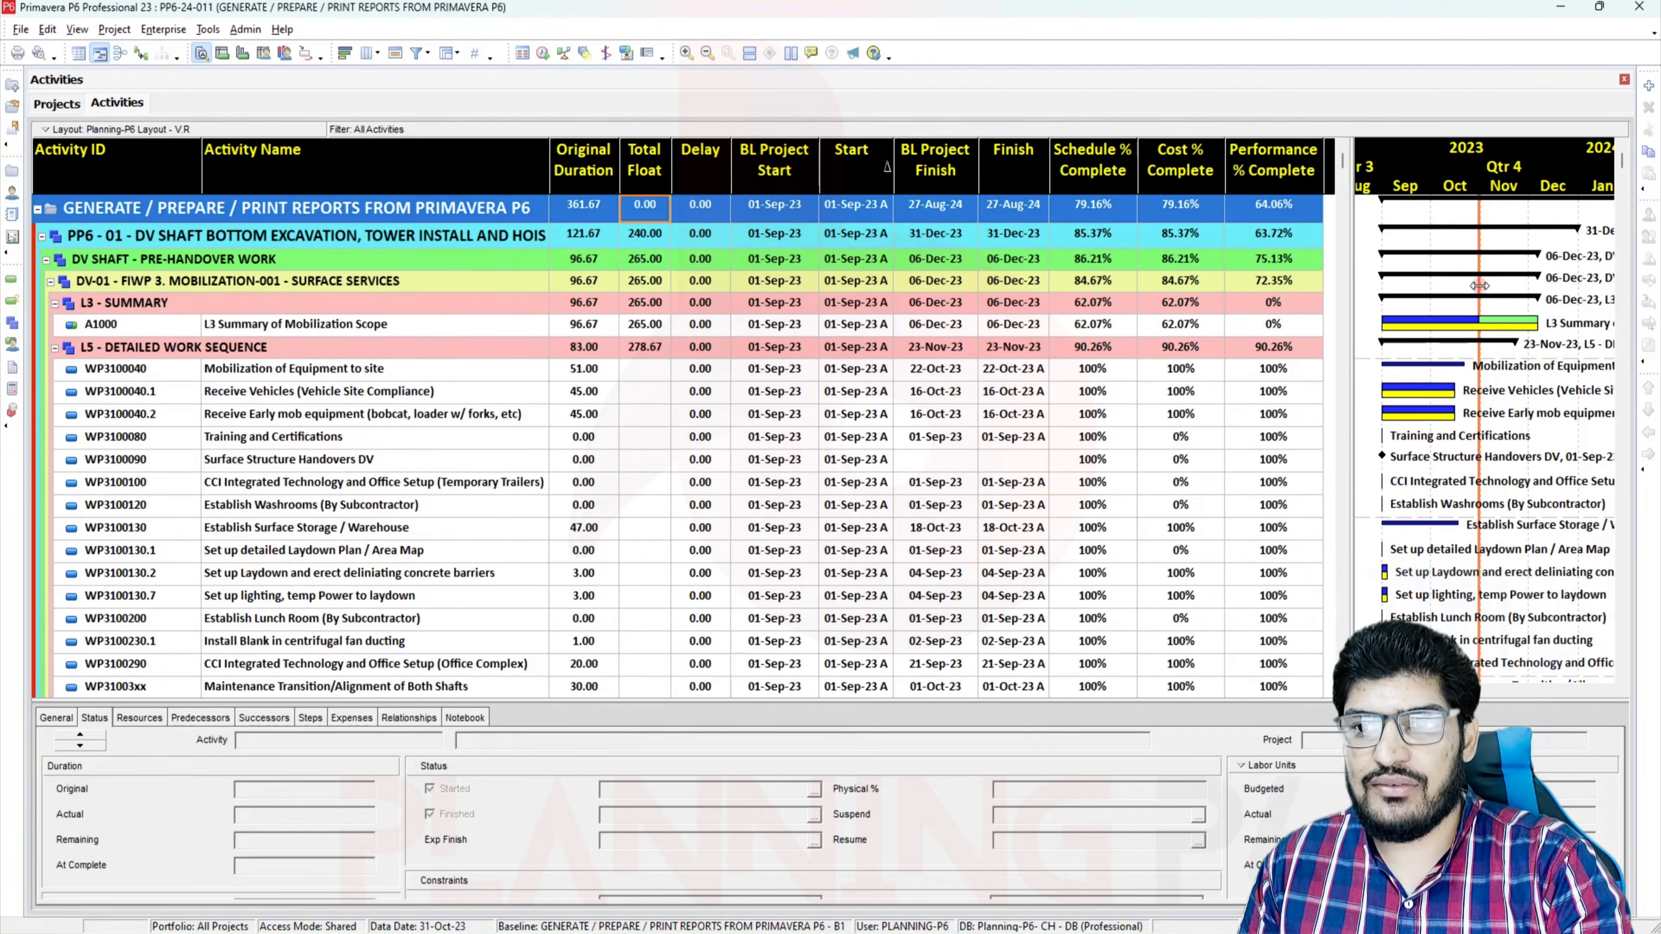
Show the Activity Usage Profile beneath the Gantt chart and widen the chart area by shrinking the activity table
drag(1355, 307, 1344, 301)
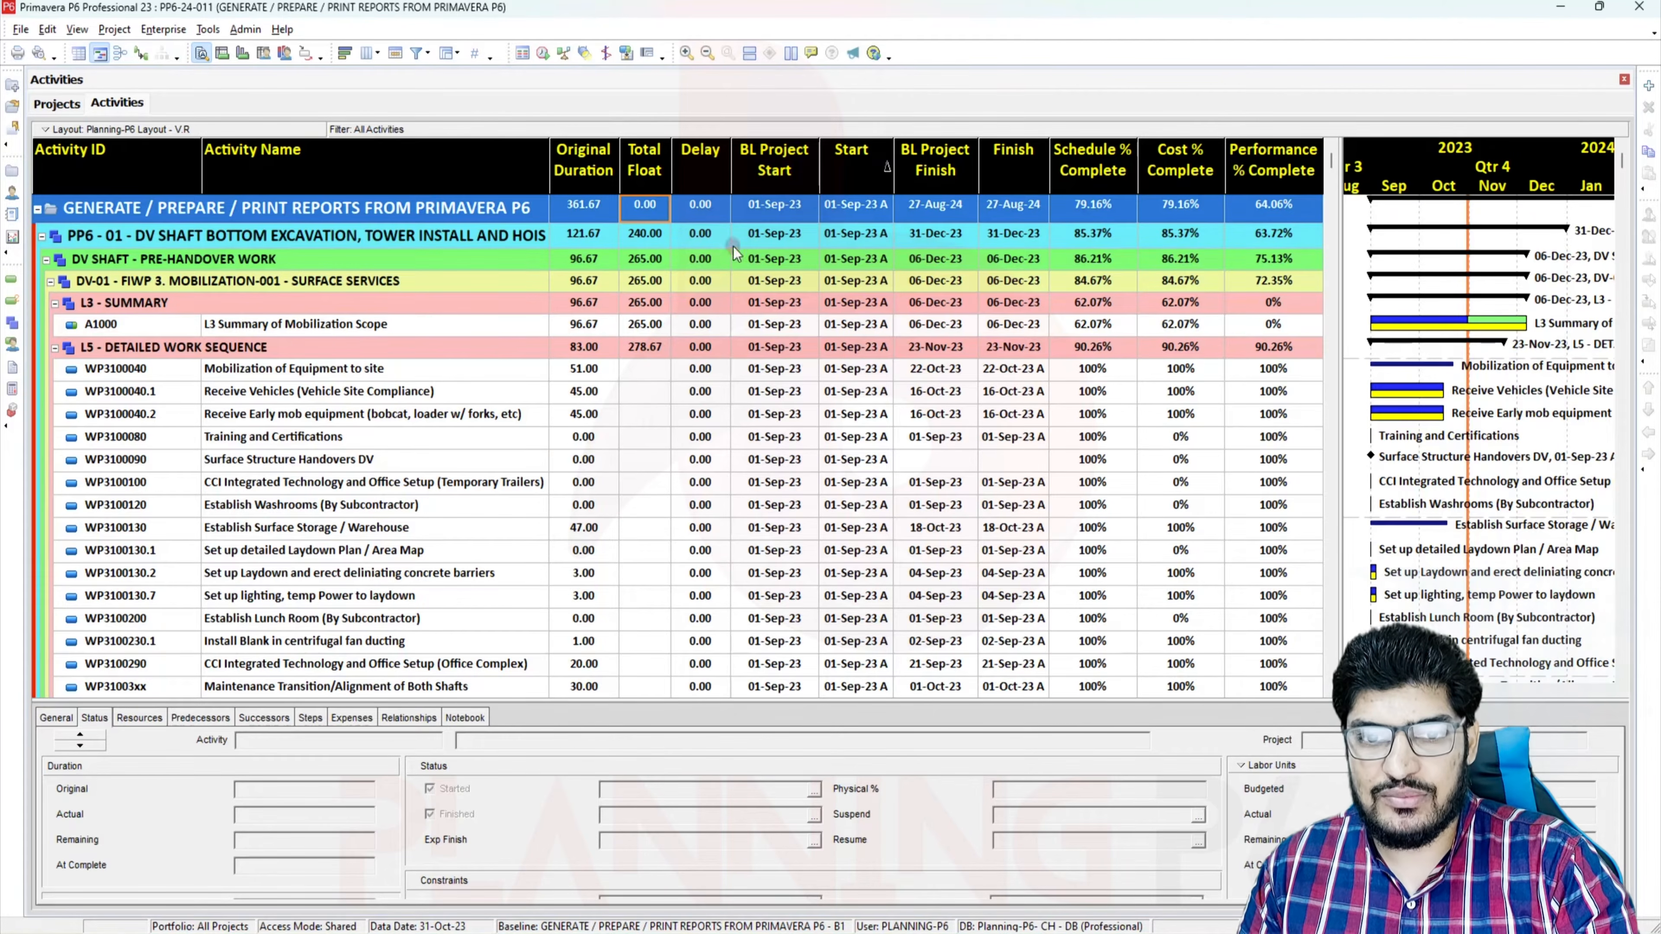
click(243, 55)
drag(1337, 753, 1061, 741)
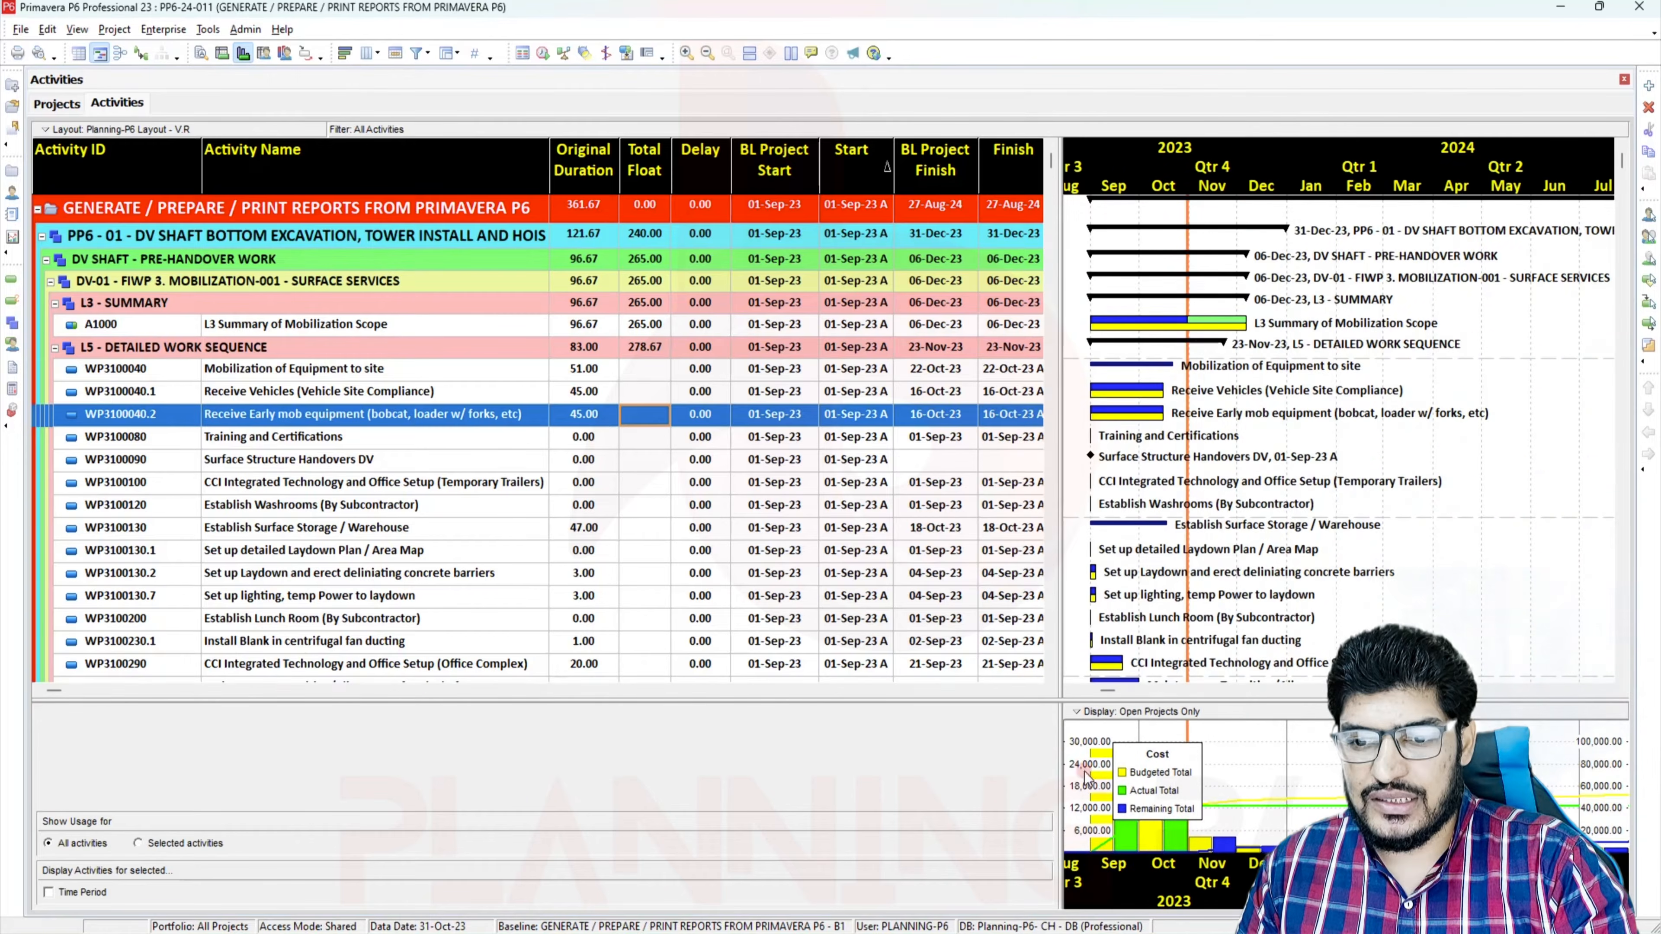
Exclude Remaining Early from both the By Date bars and the Cumulative curves in the Activity Usage Profile options
right_click(1232, 746)
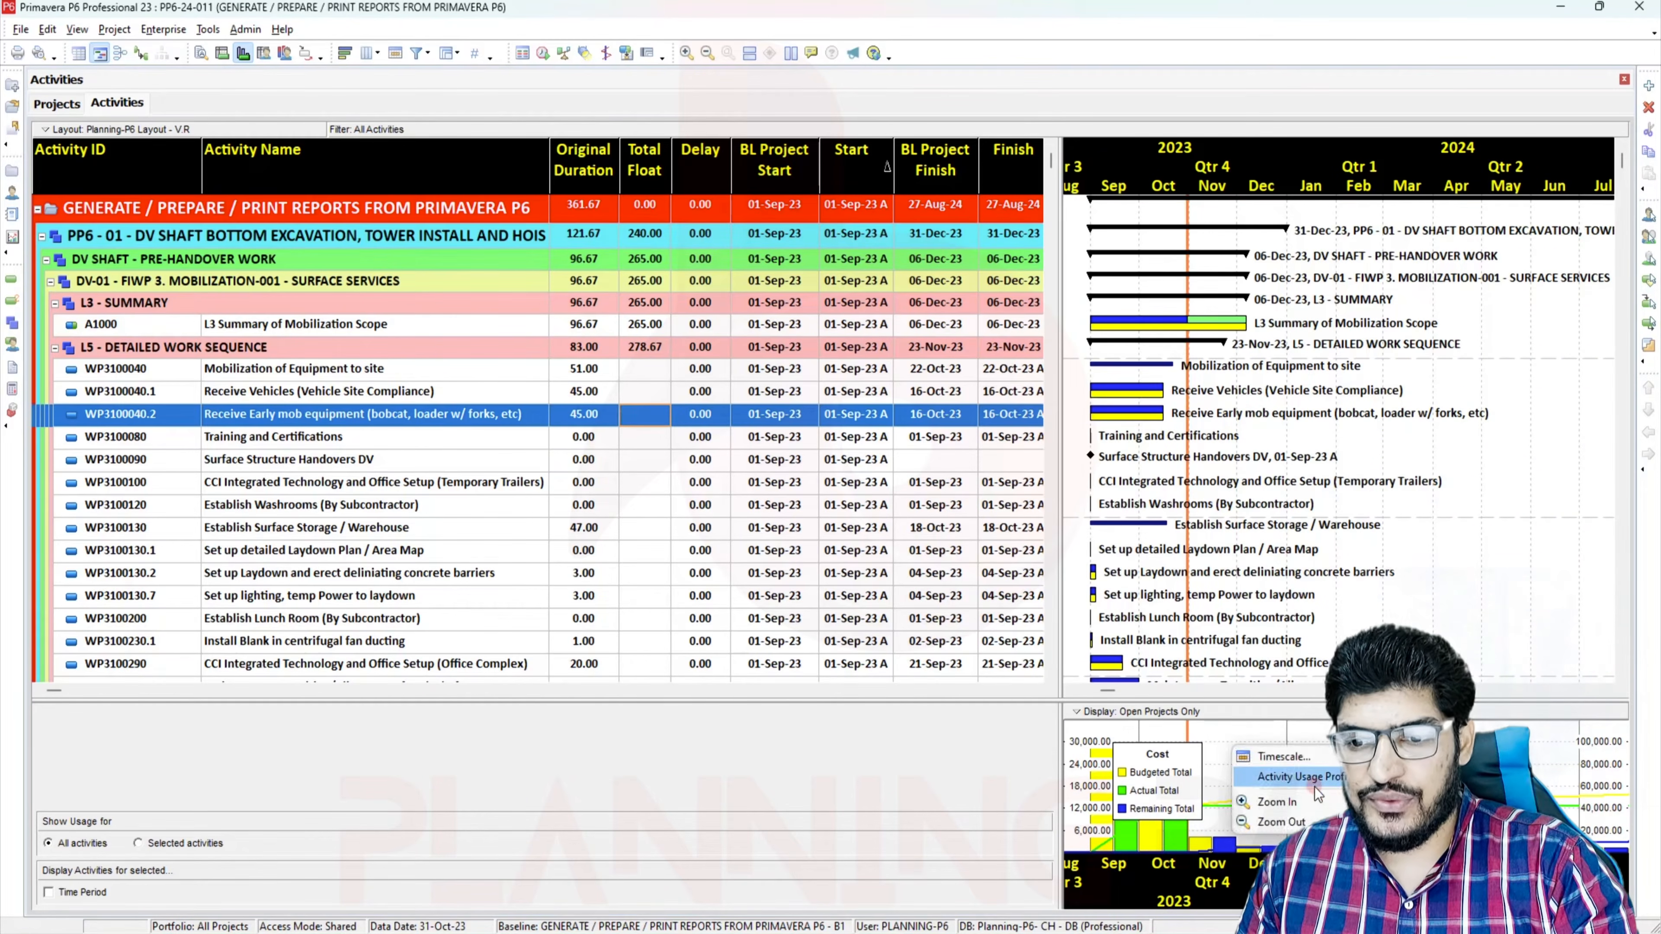
click(1314, 785)
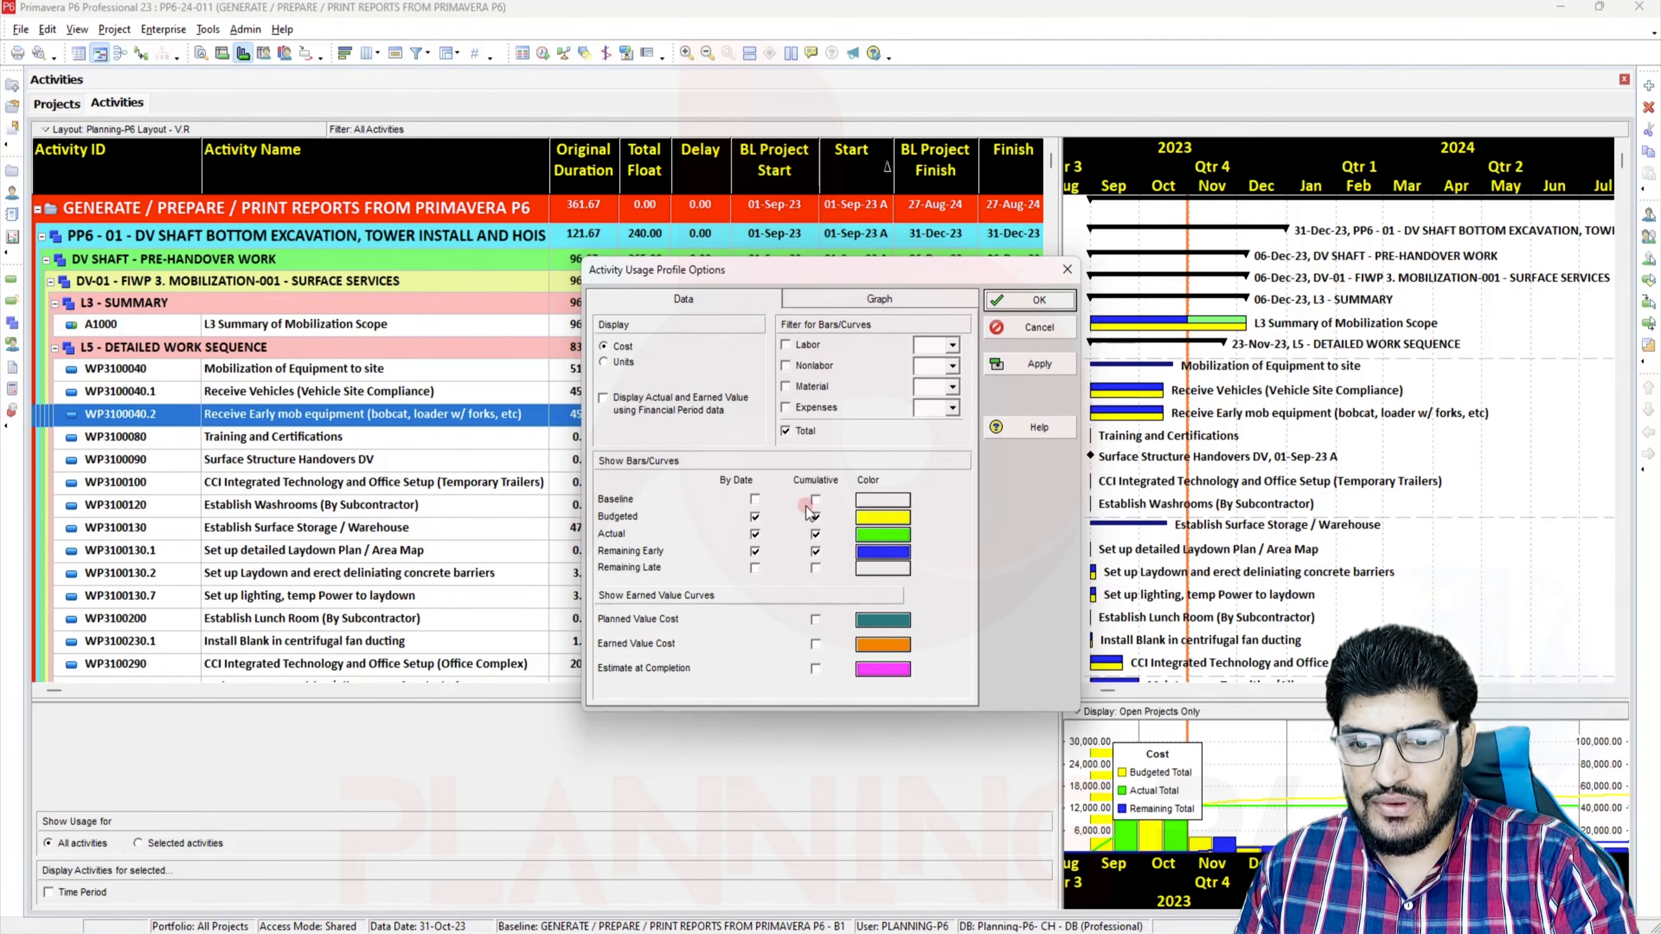
click(755, 551)
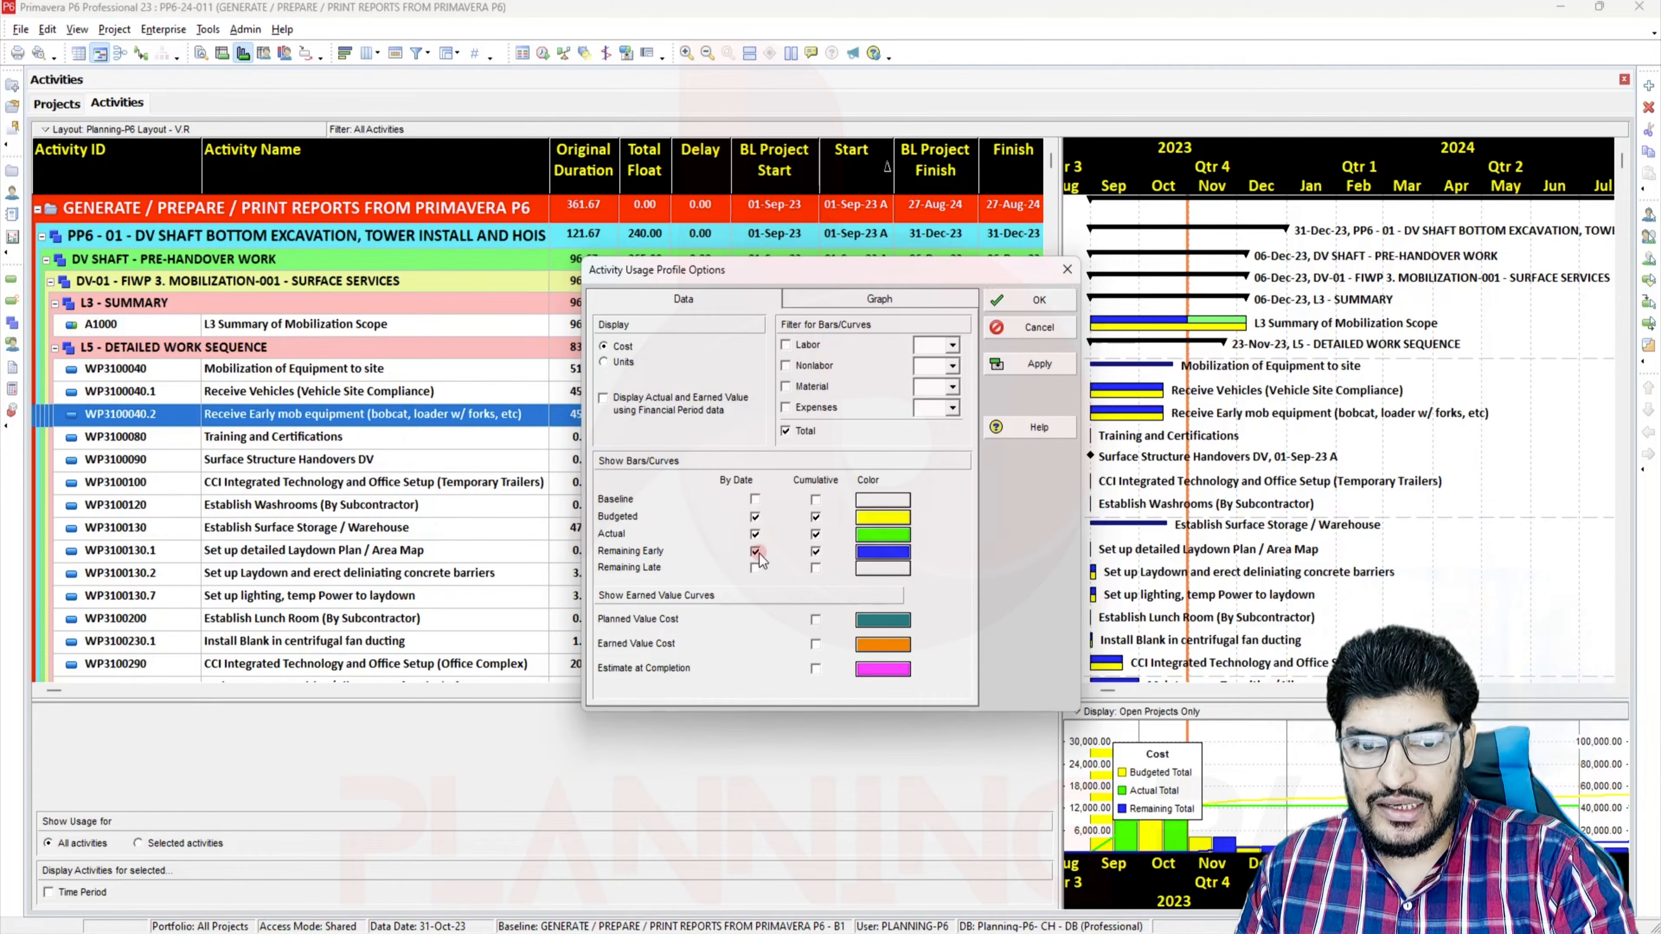
click(815, 553)
Include Baseline in the By Date bars and Cumulative curves, colour it orange, and apply the profile options
click(755, 499)
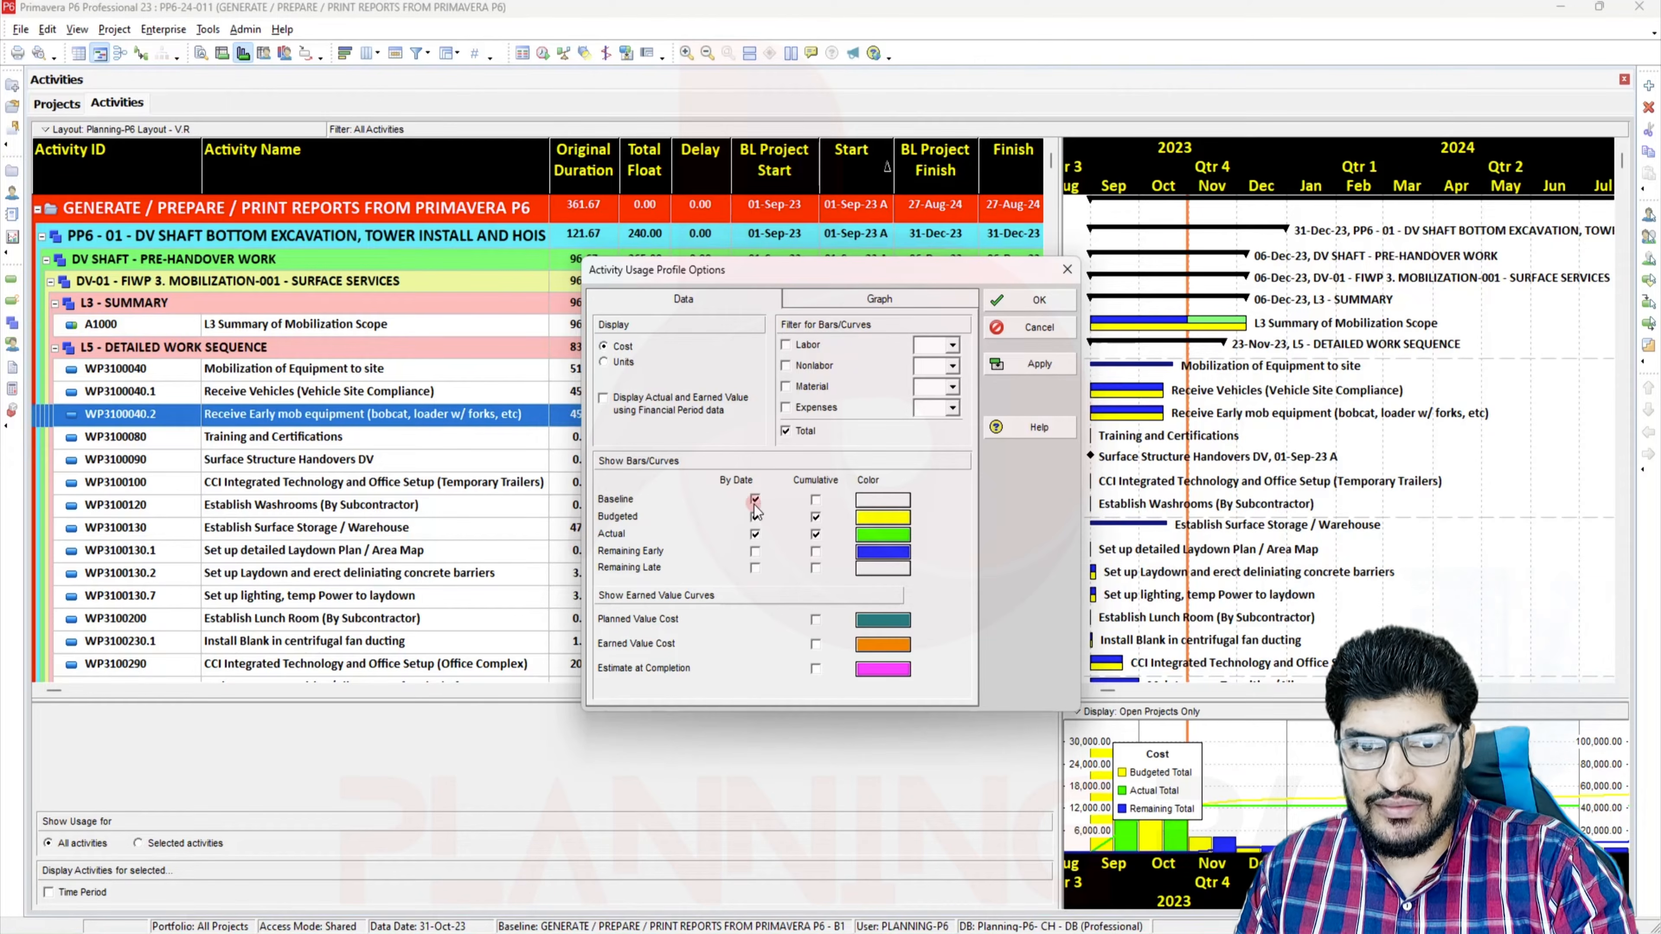
click(815, 499)
click(882, 500)
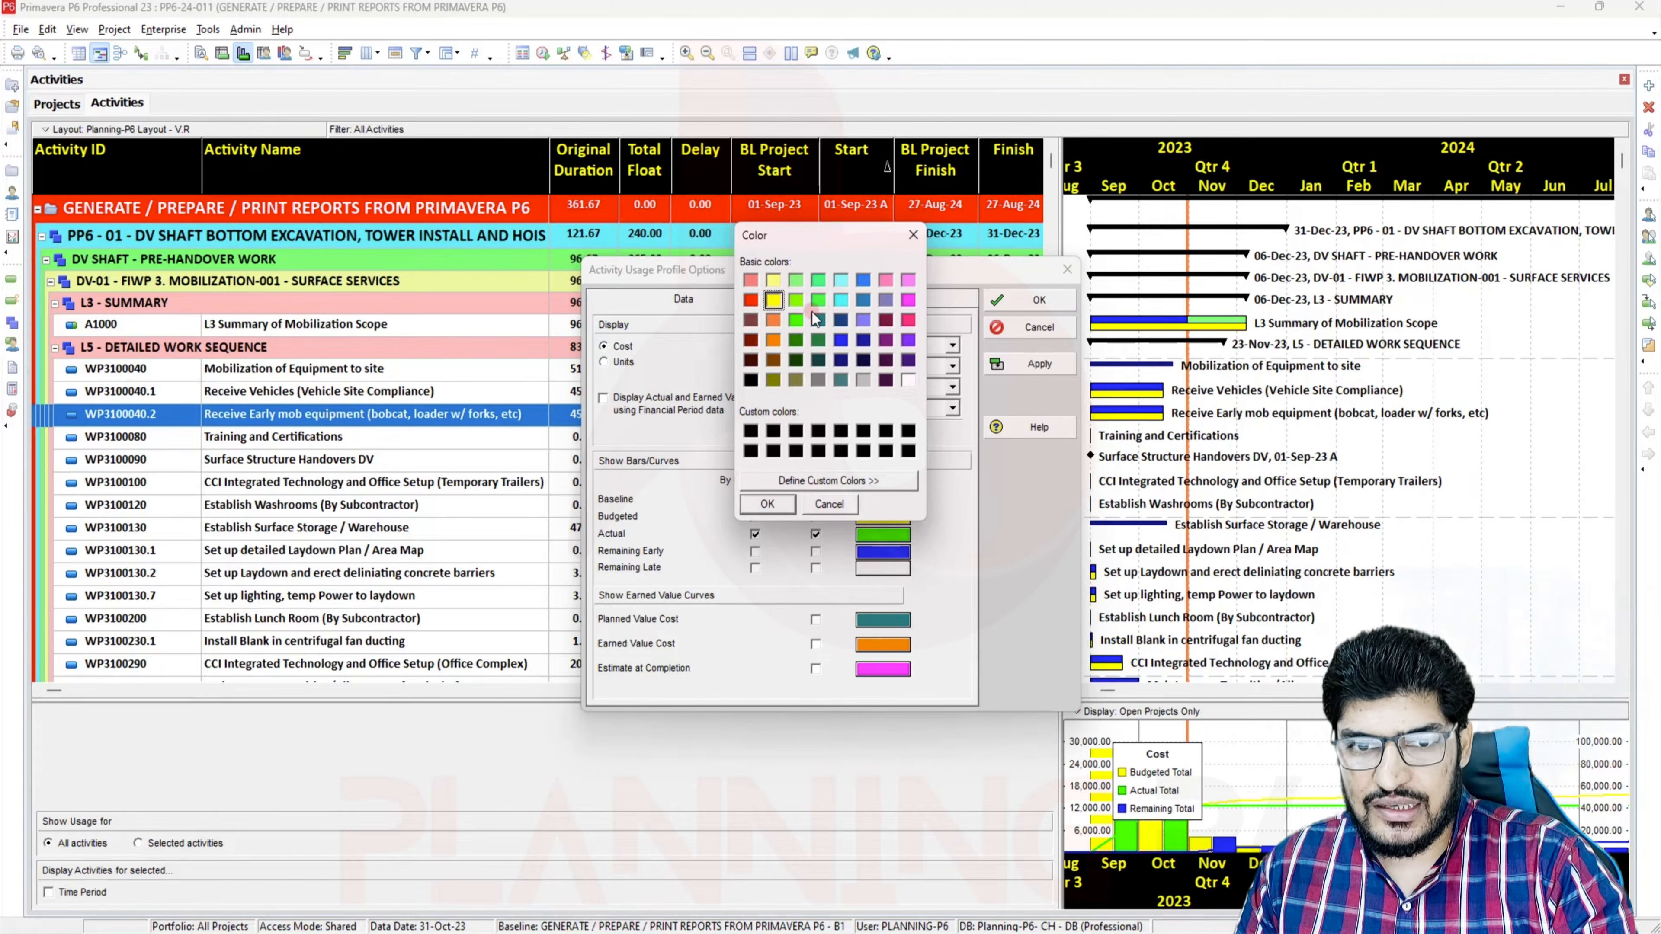
click(774, 344)
click(767, 504)
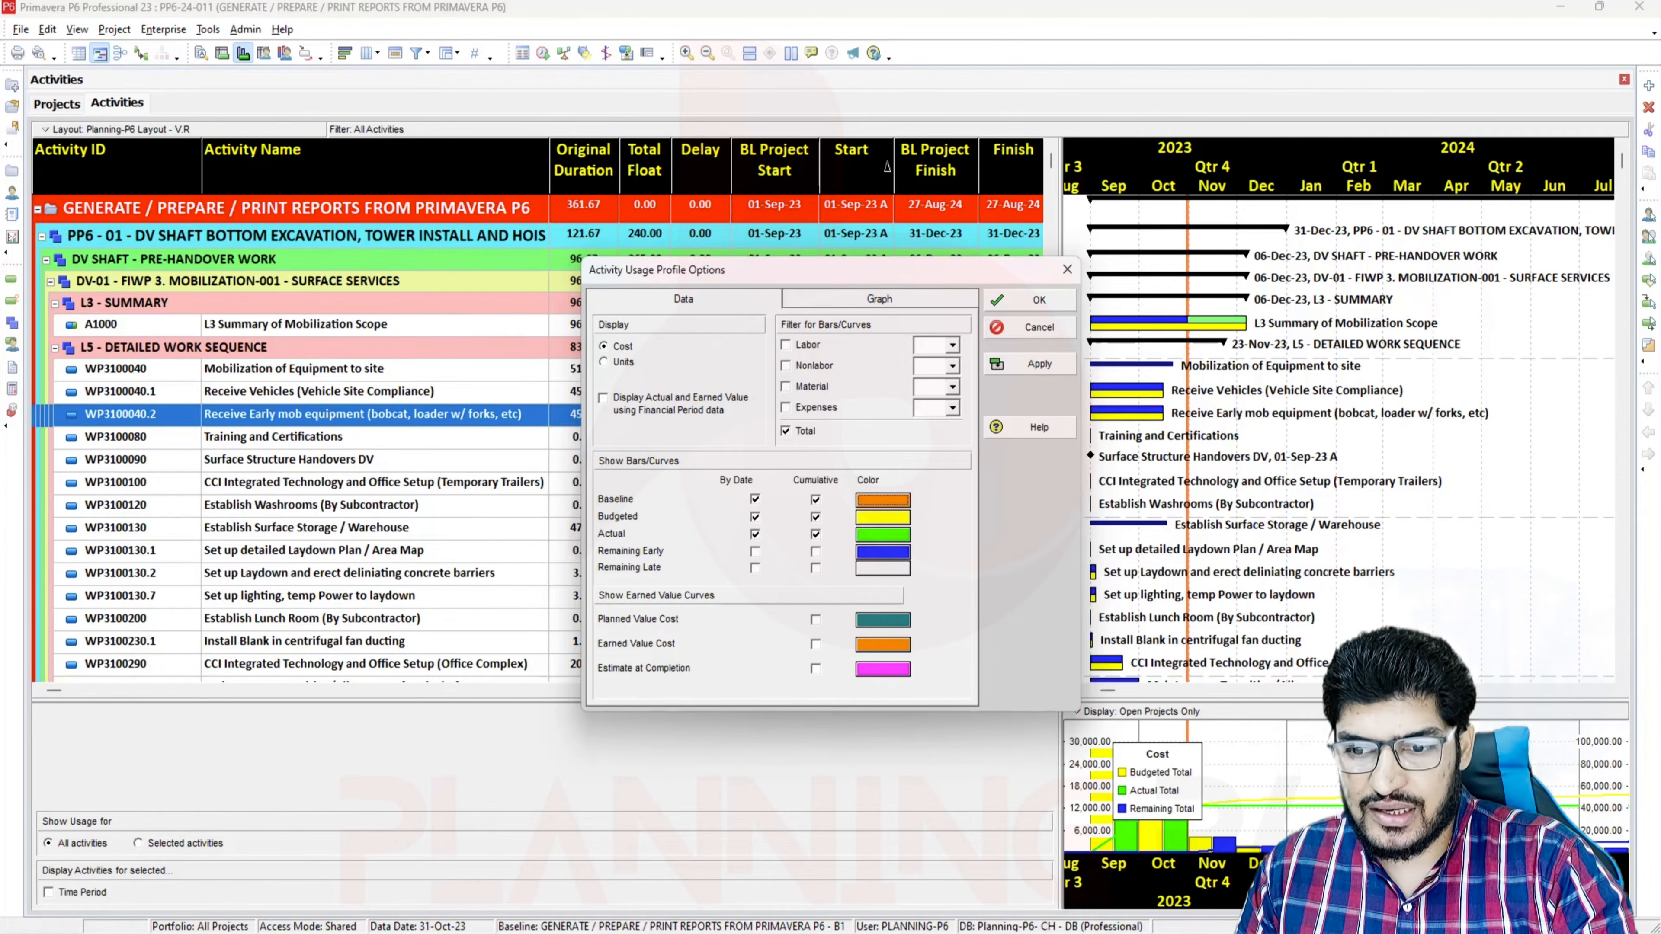
click(1038, 365)
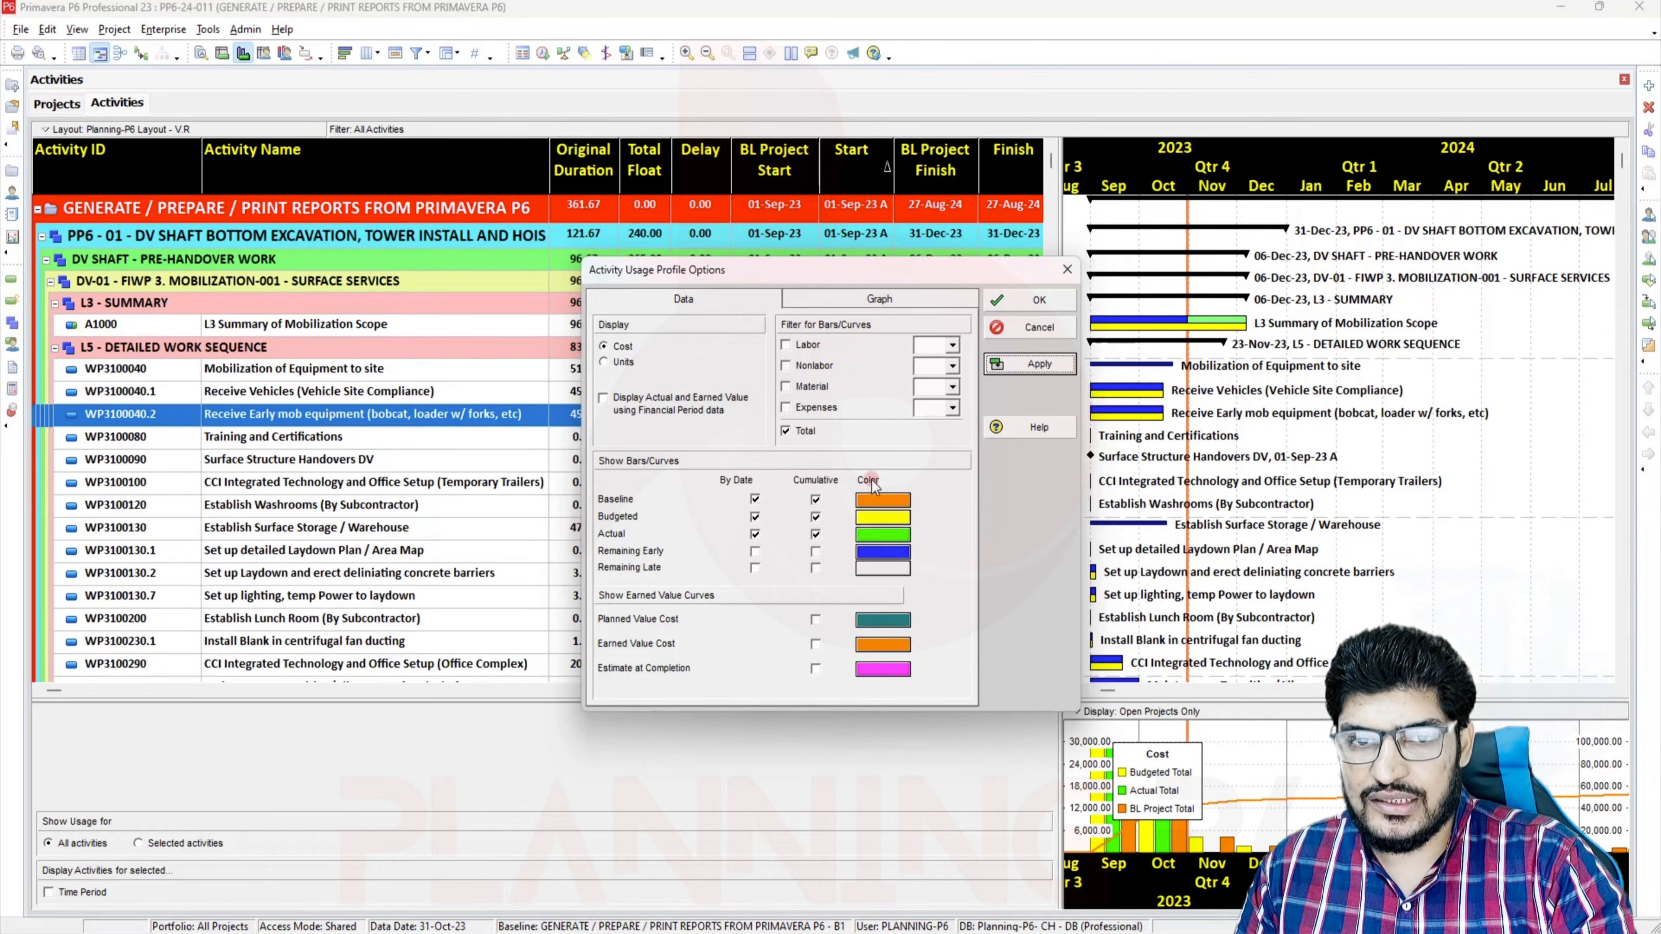
Keep the profile display on Cost, enable 3D bars and shown values for its graph, and apply the options
click(606, 365)
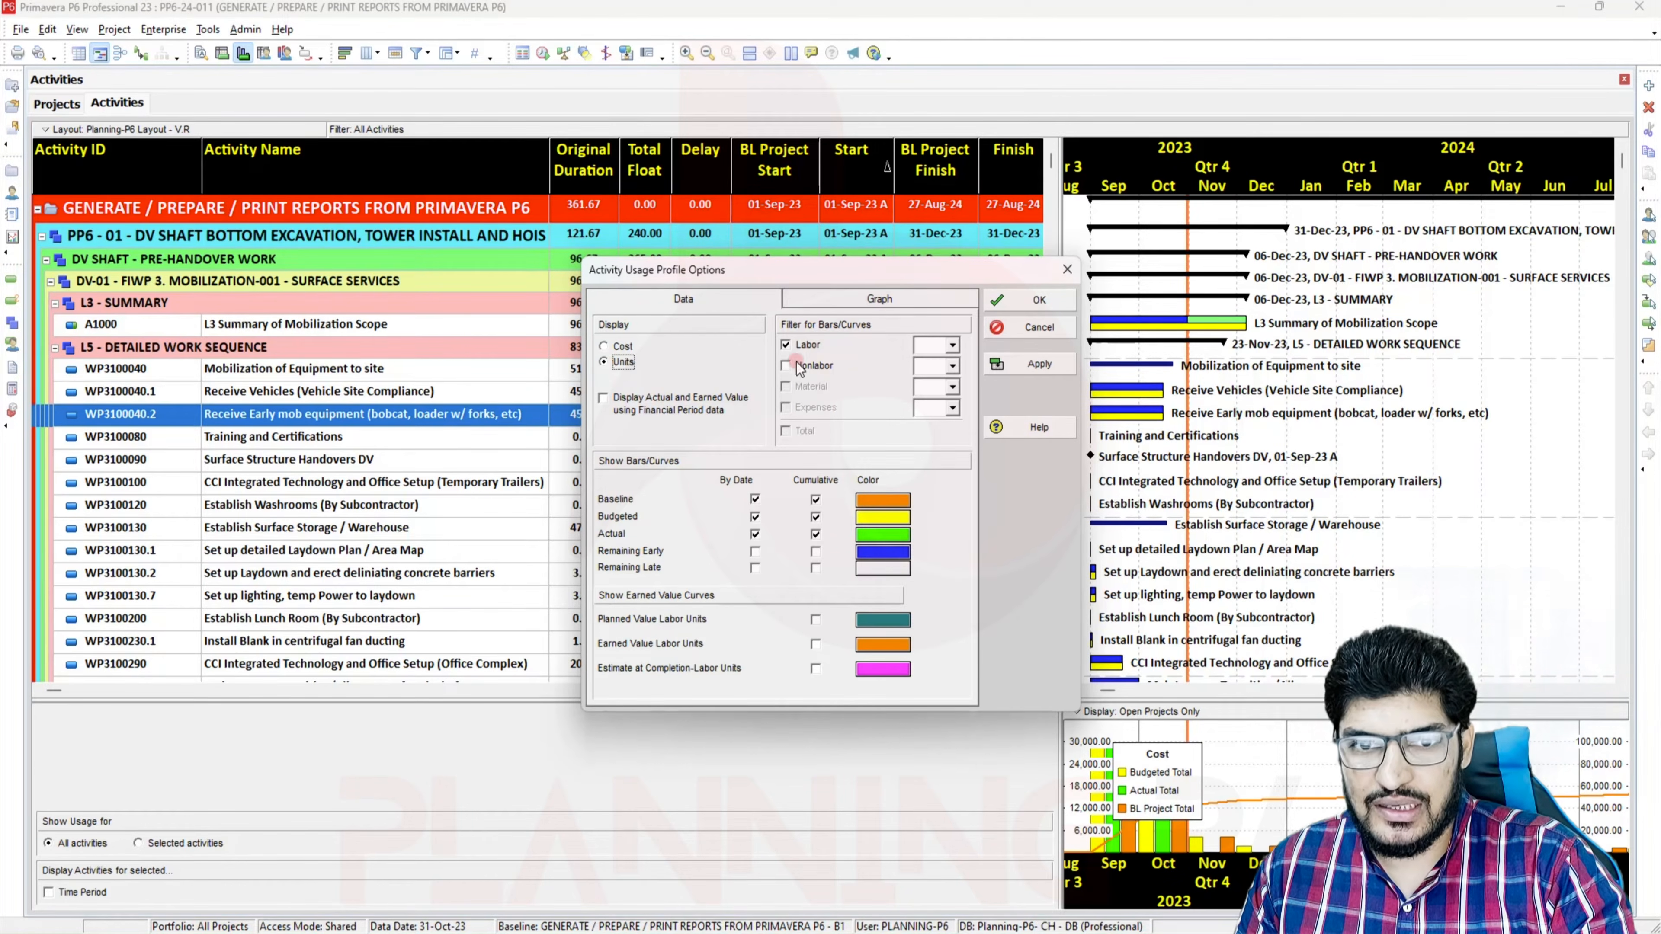
click(622, 347)
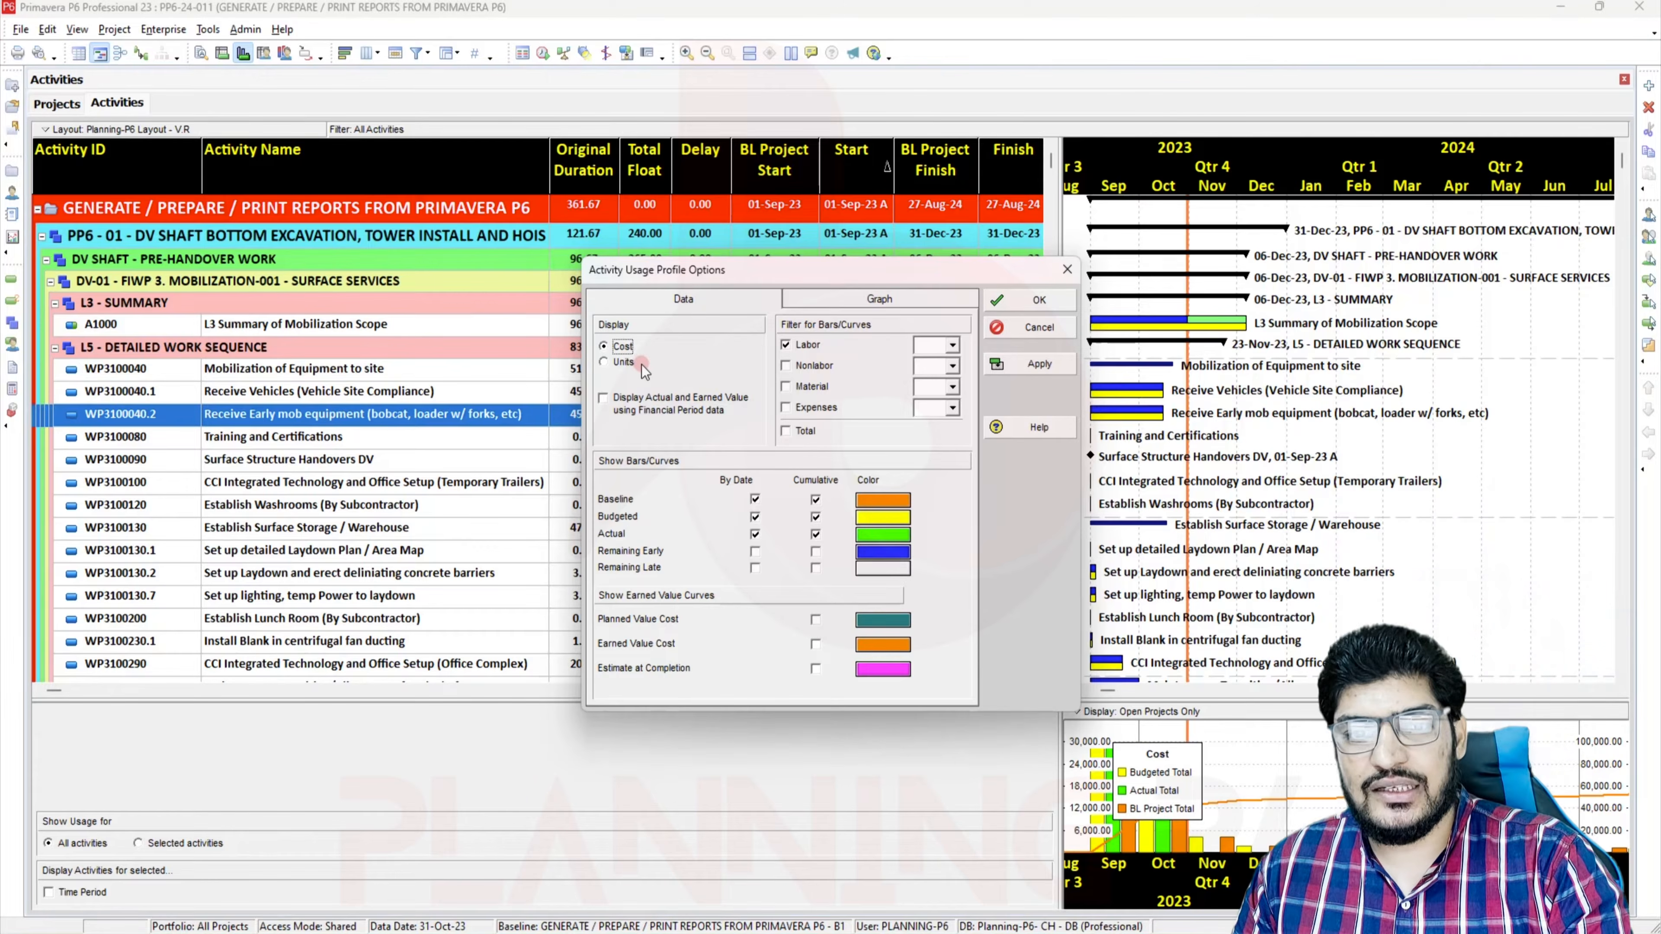
click(860, 300)
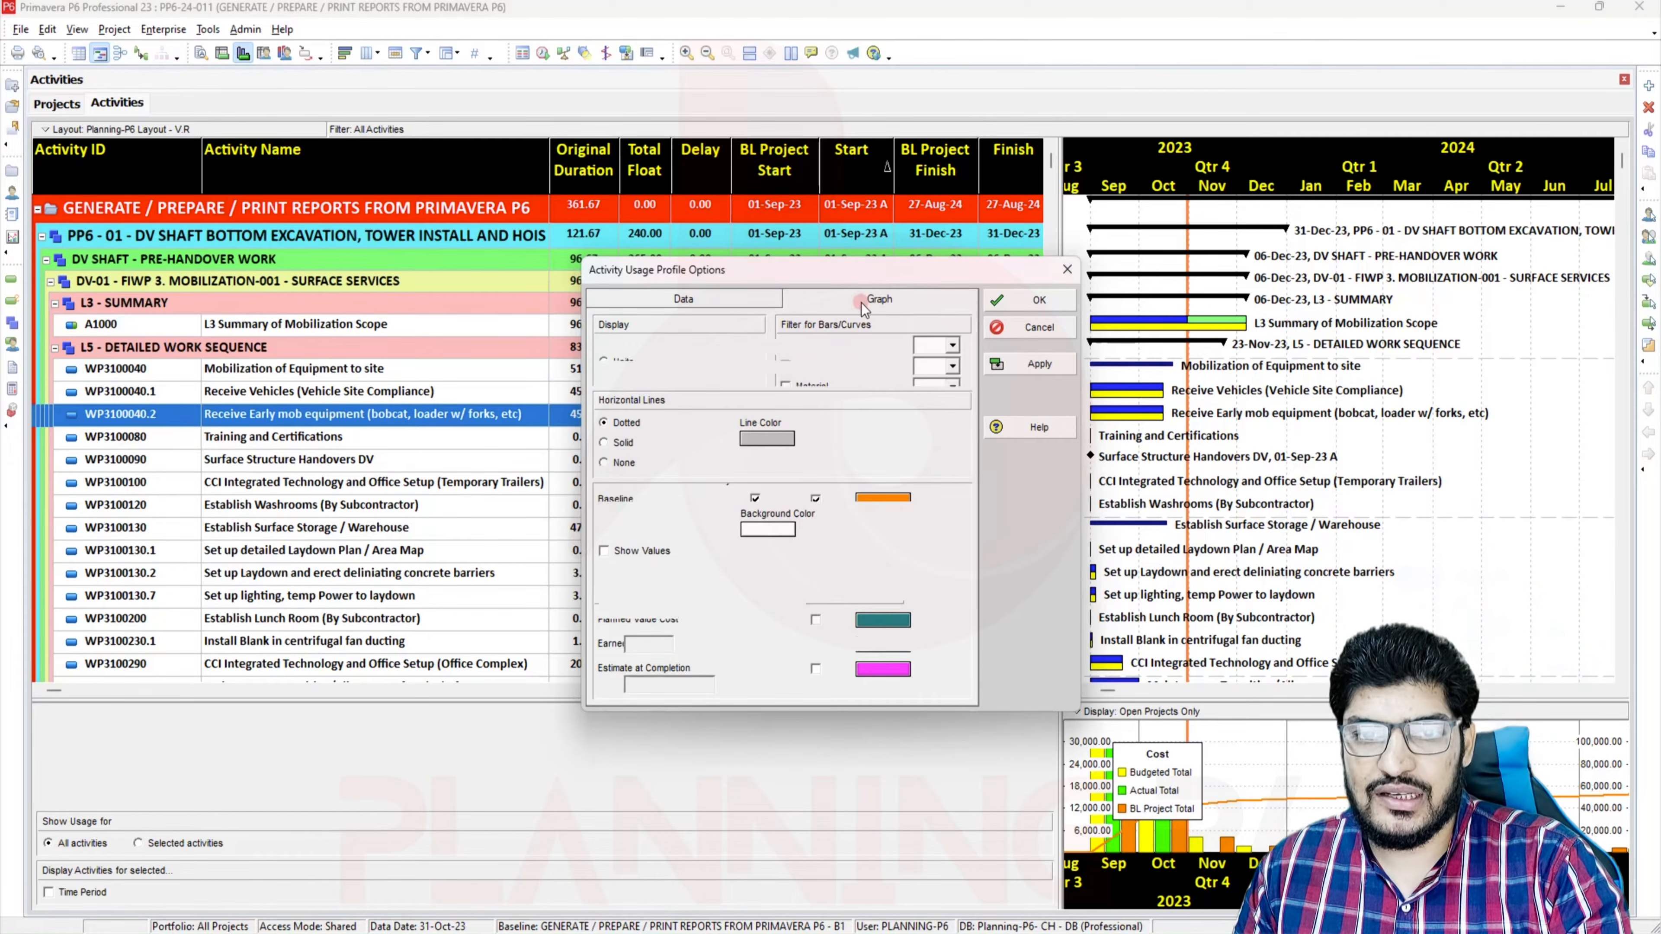
click(621, 534)
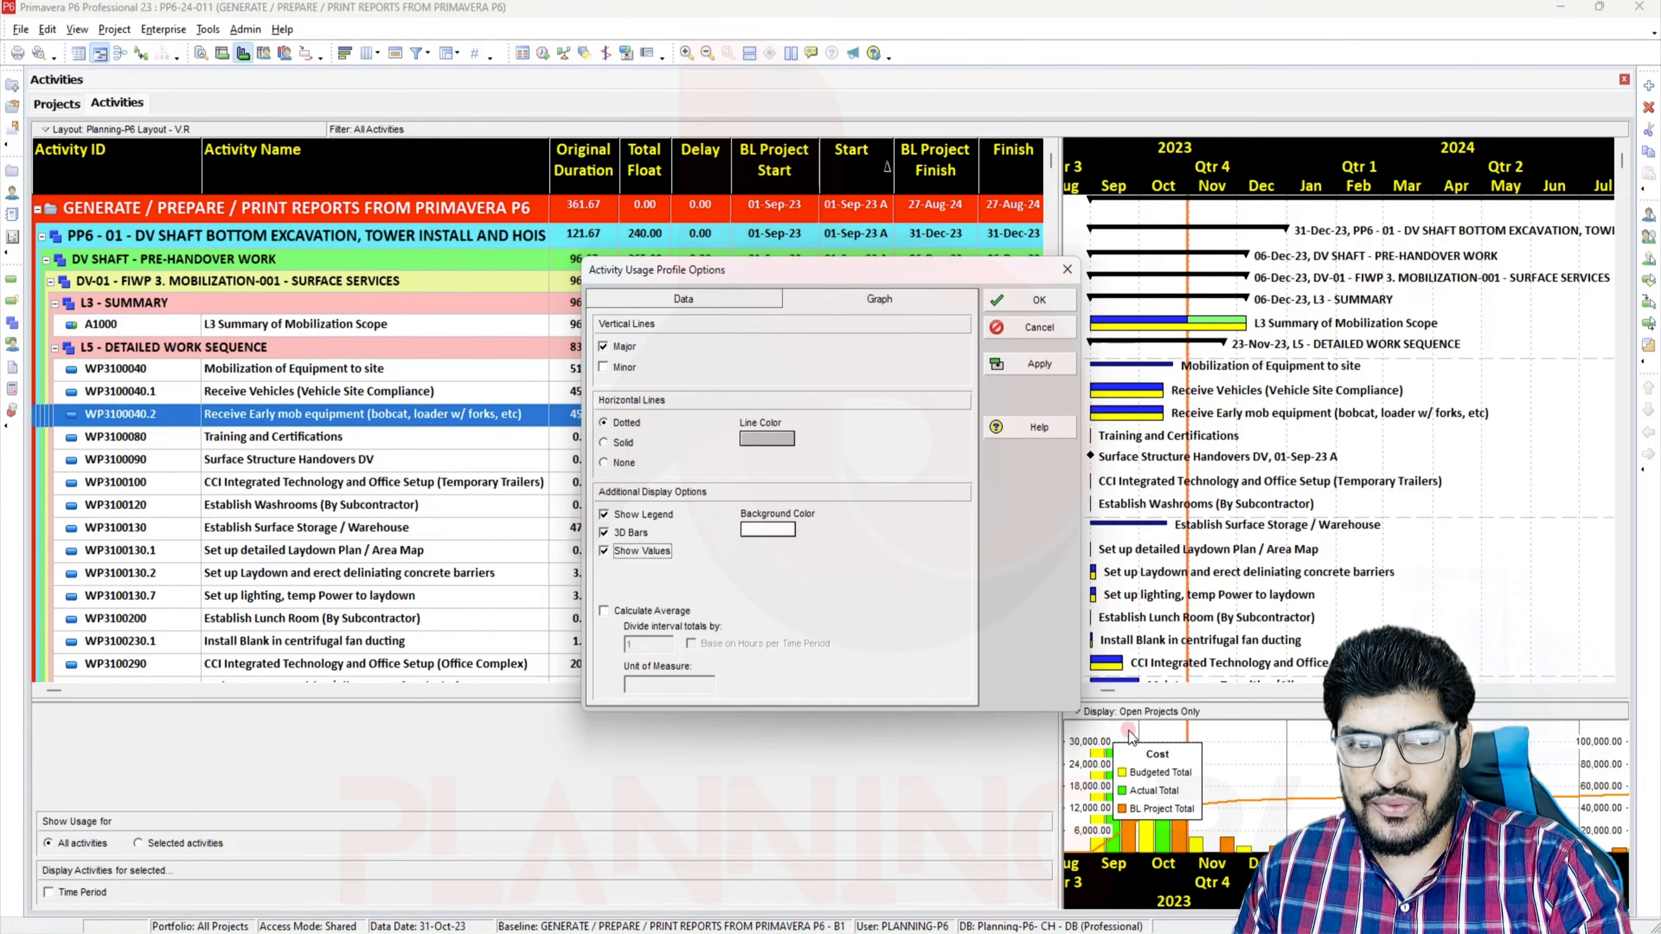
click(1049, 364)
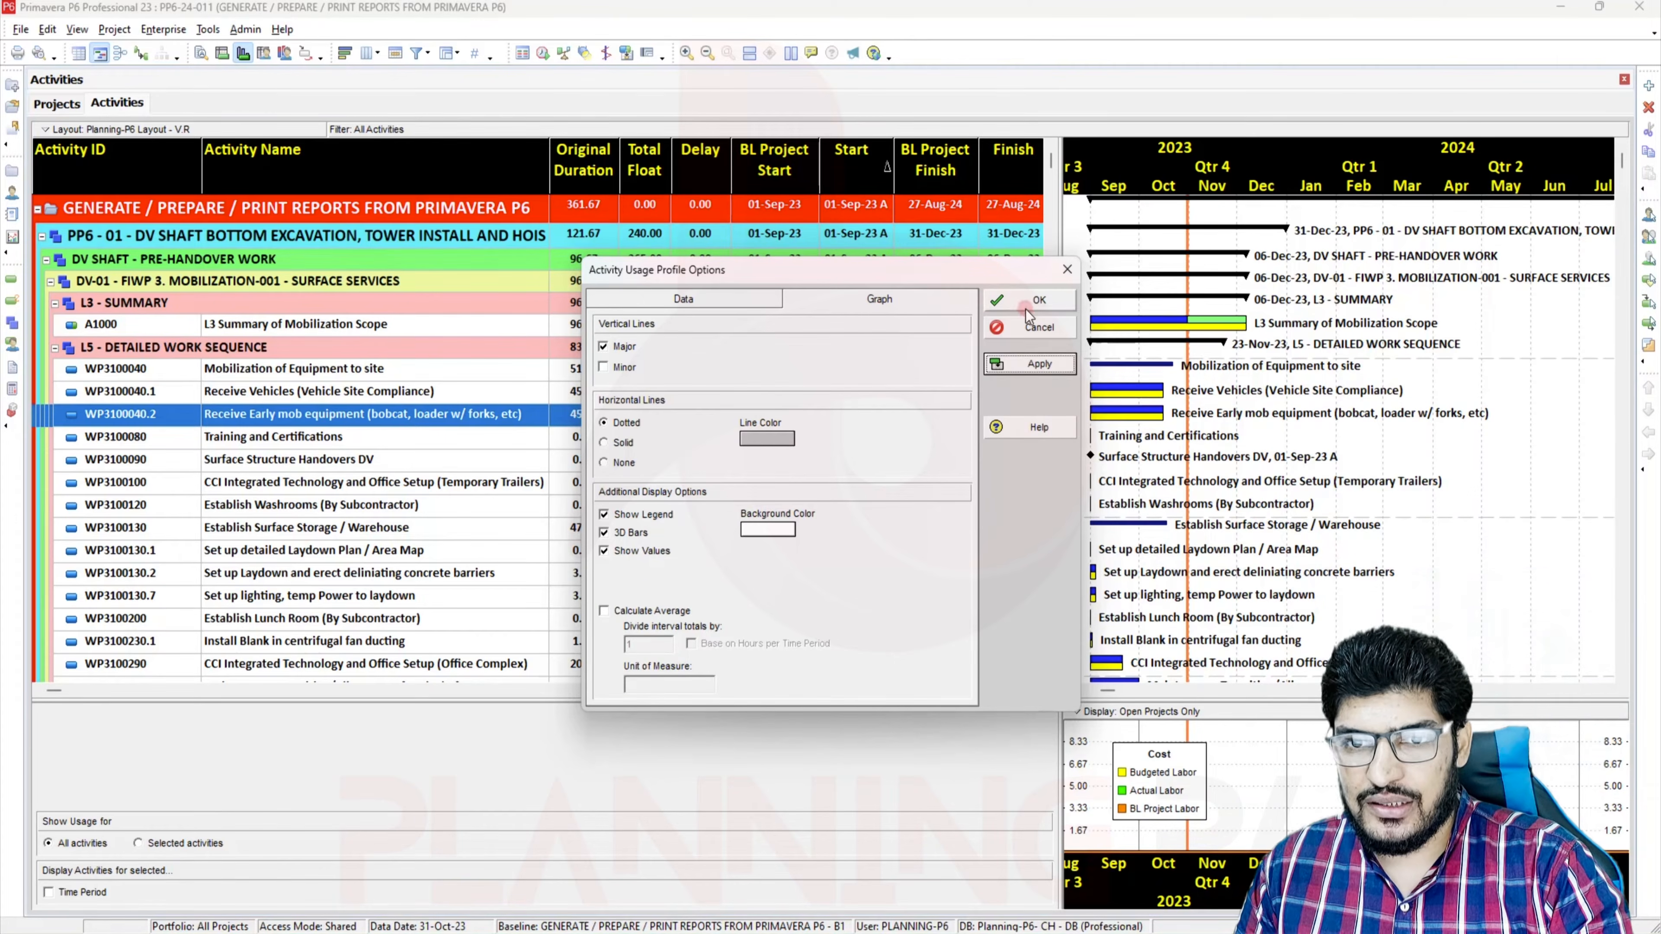
key(Return)
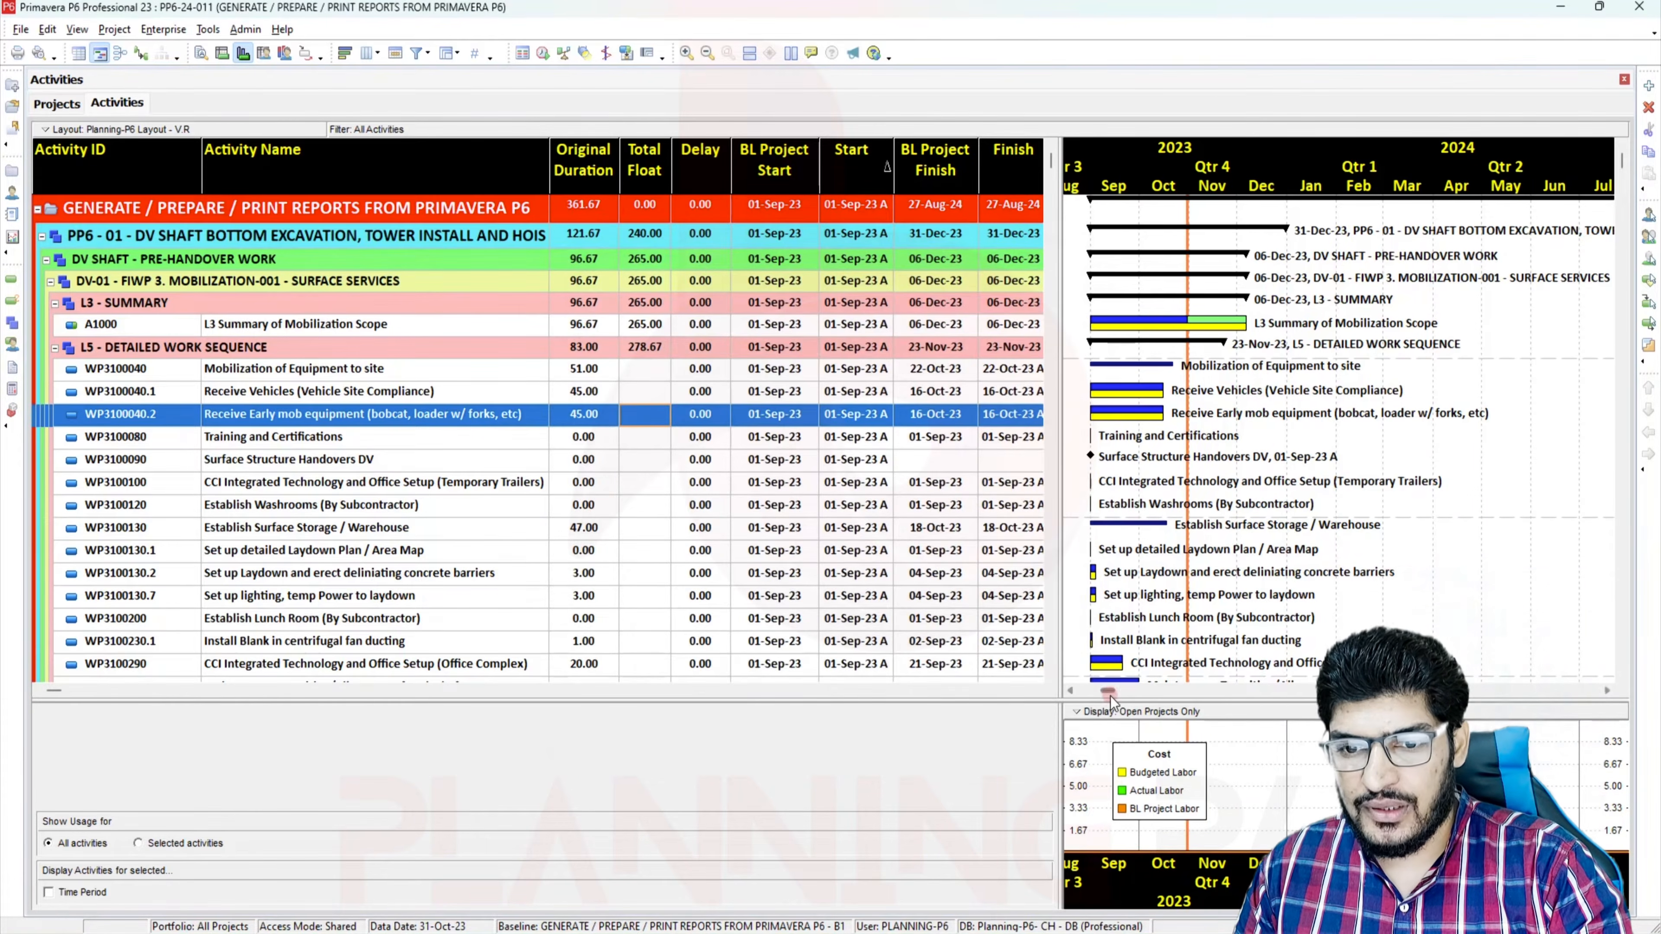
Review the usage profile's timescale settings and accept them
mouse_move(1111, 695)
mouse_down()
mouse_move(1340, 694)
mouse_move(1105, 694)
mouse_up()
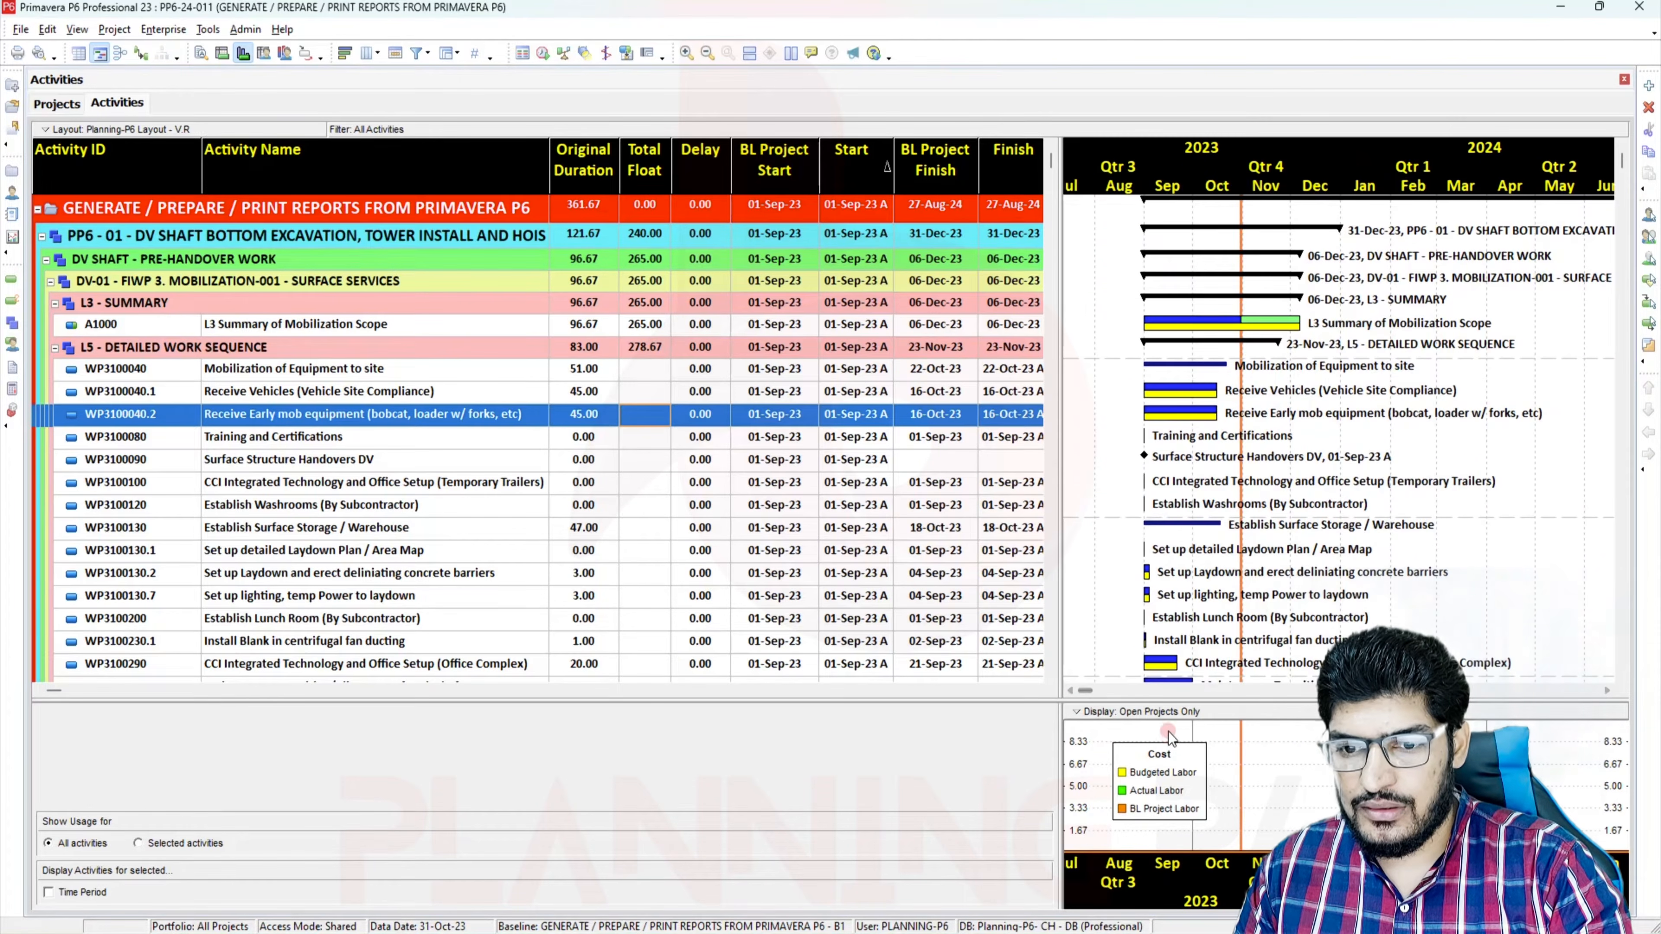
right_click(1217, 745)
click(1260, 751)
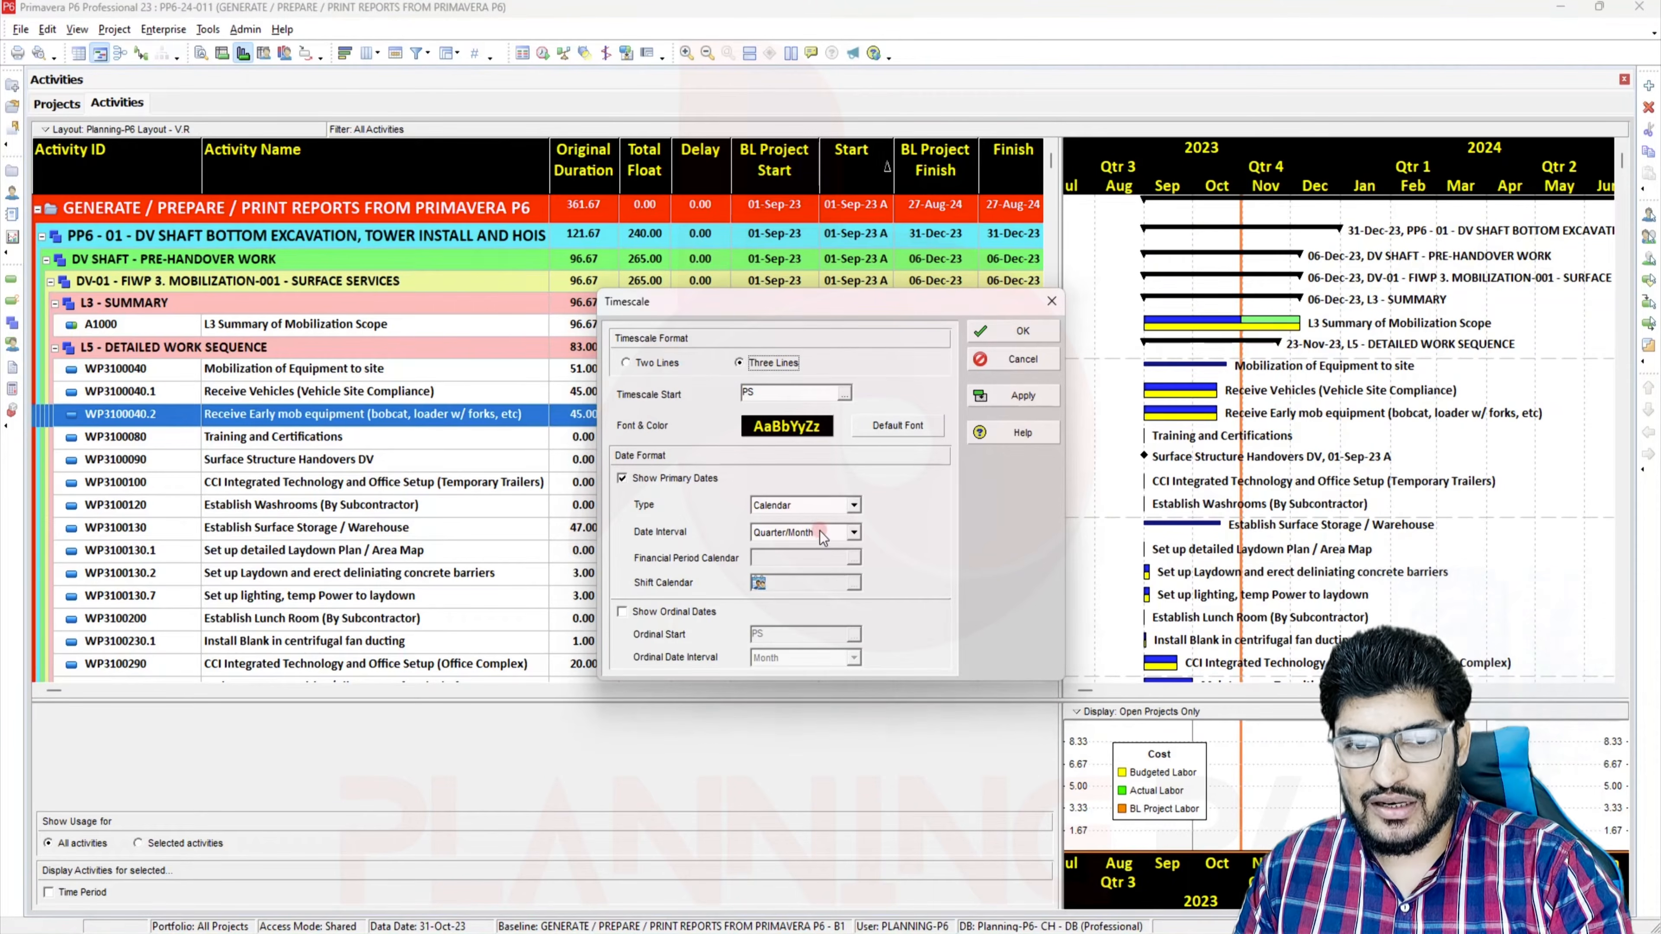
click(864, 432)
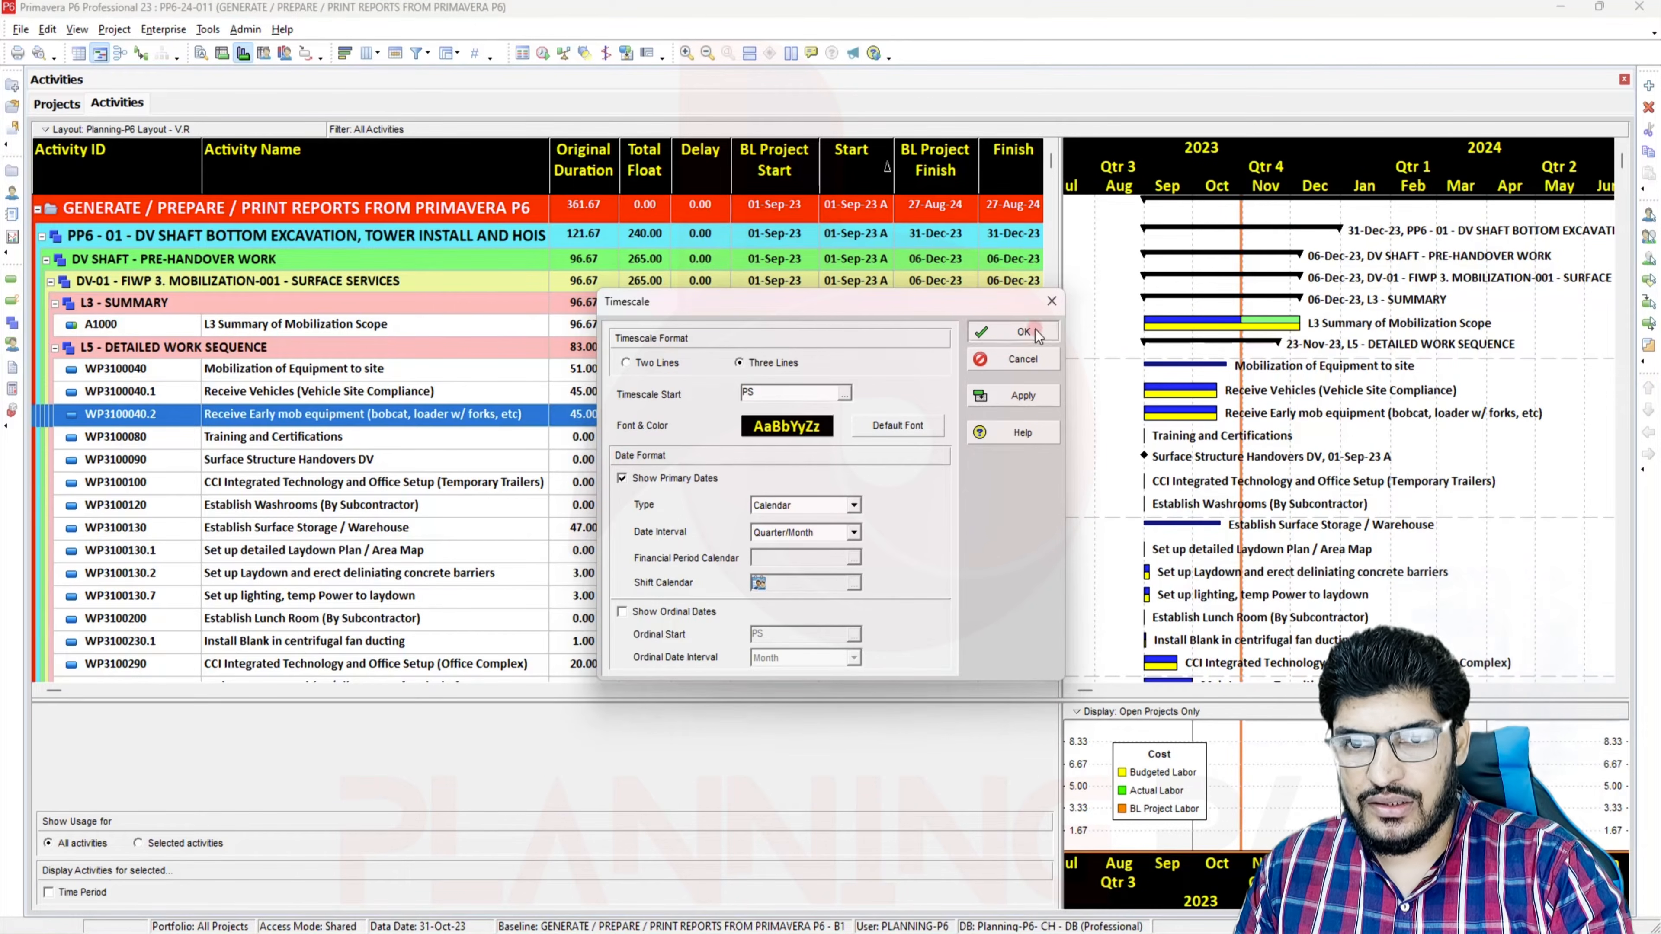
click(1017, 331)
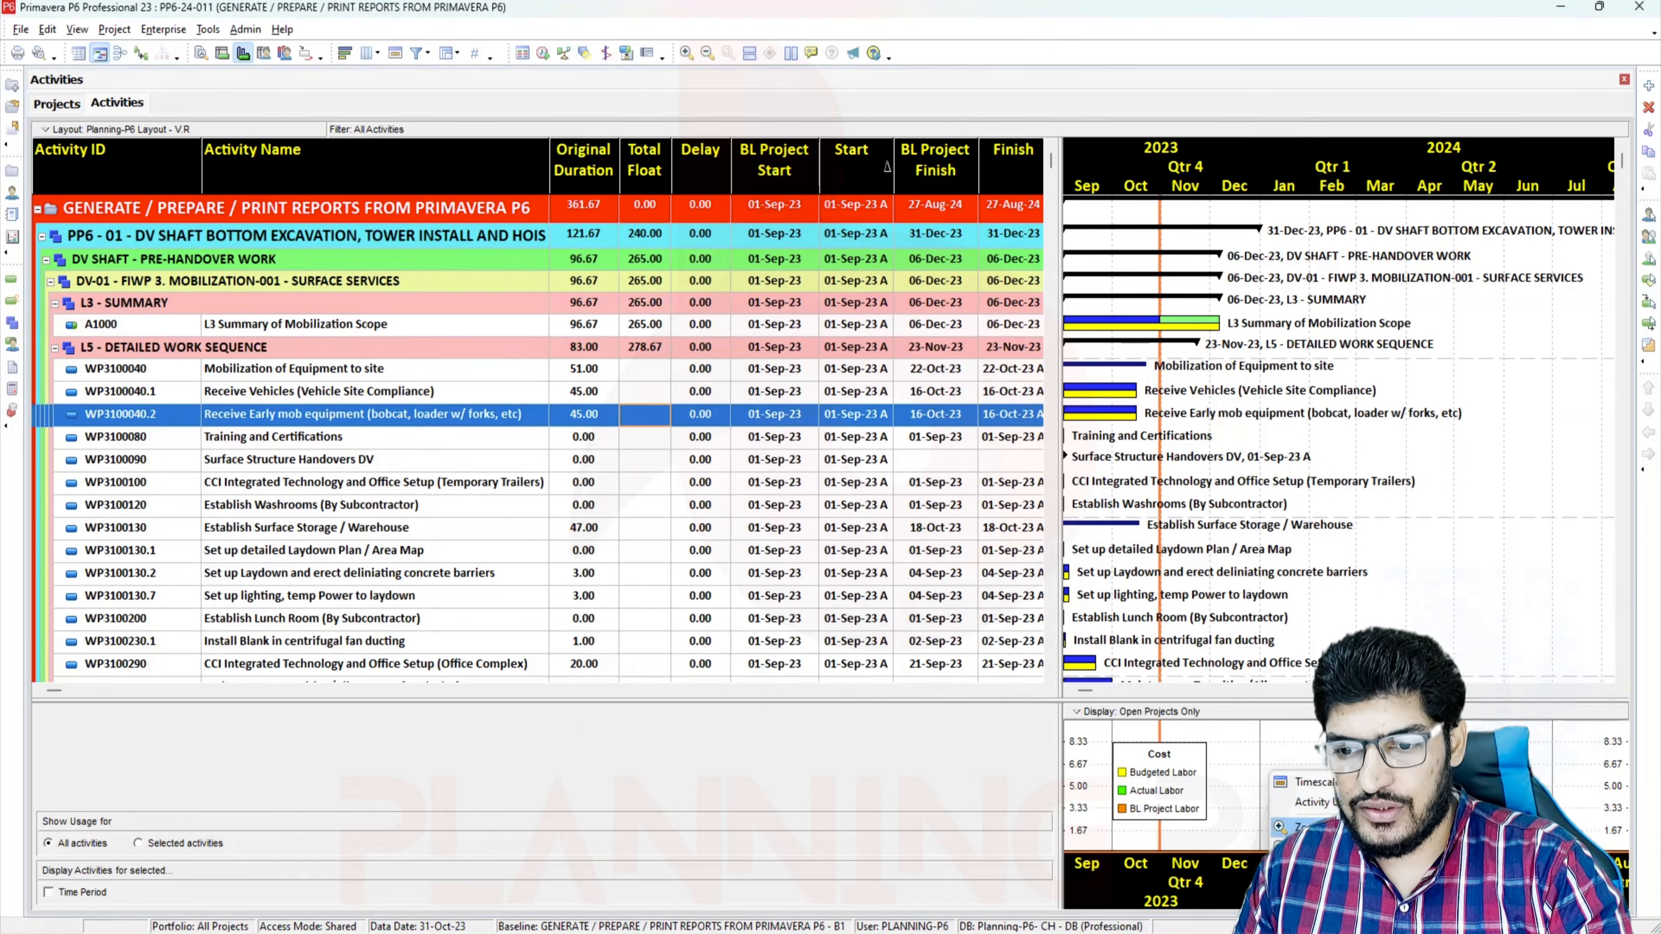
Filter the cost profile's bars and curves by Total instead of Labor, and apply and close the options
click(1311, 802)
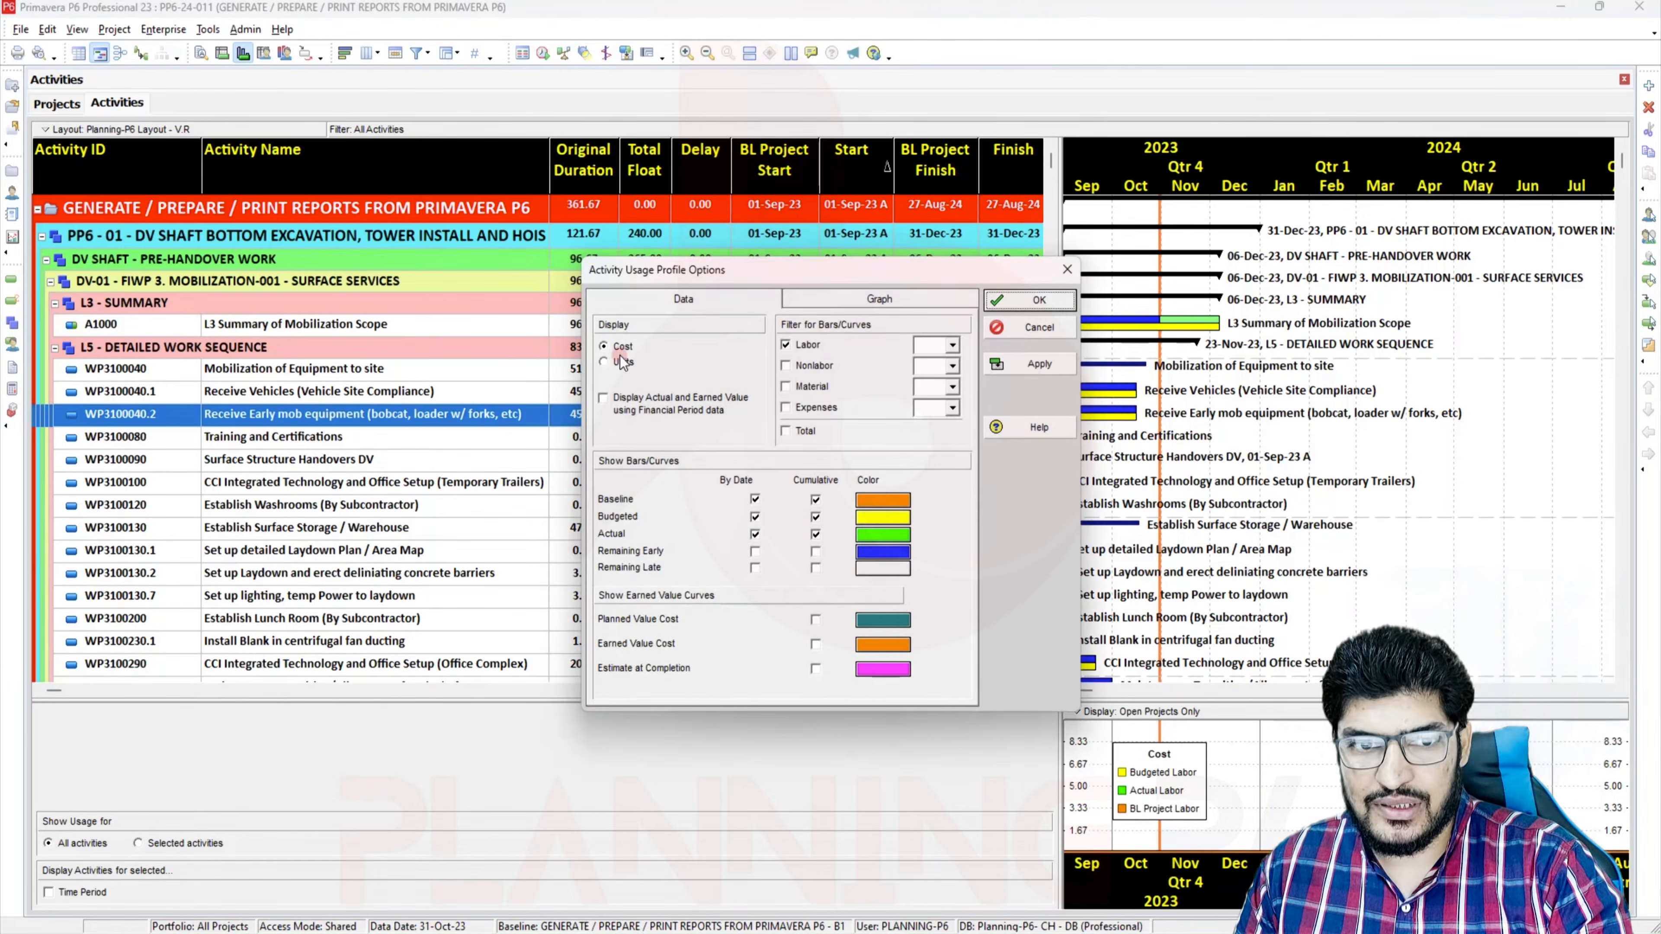
click(786, 345)
click(786, 430)
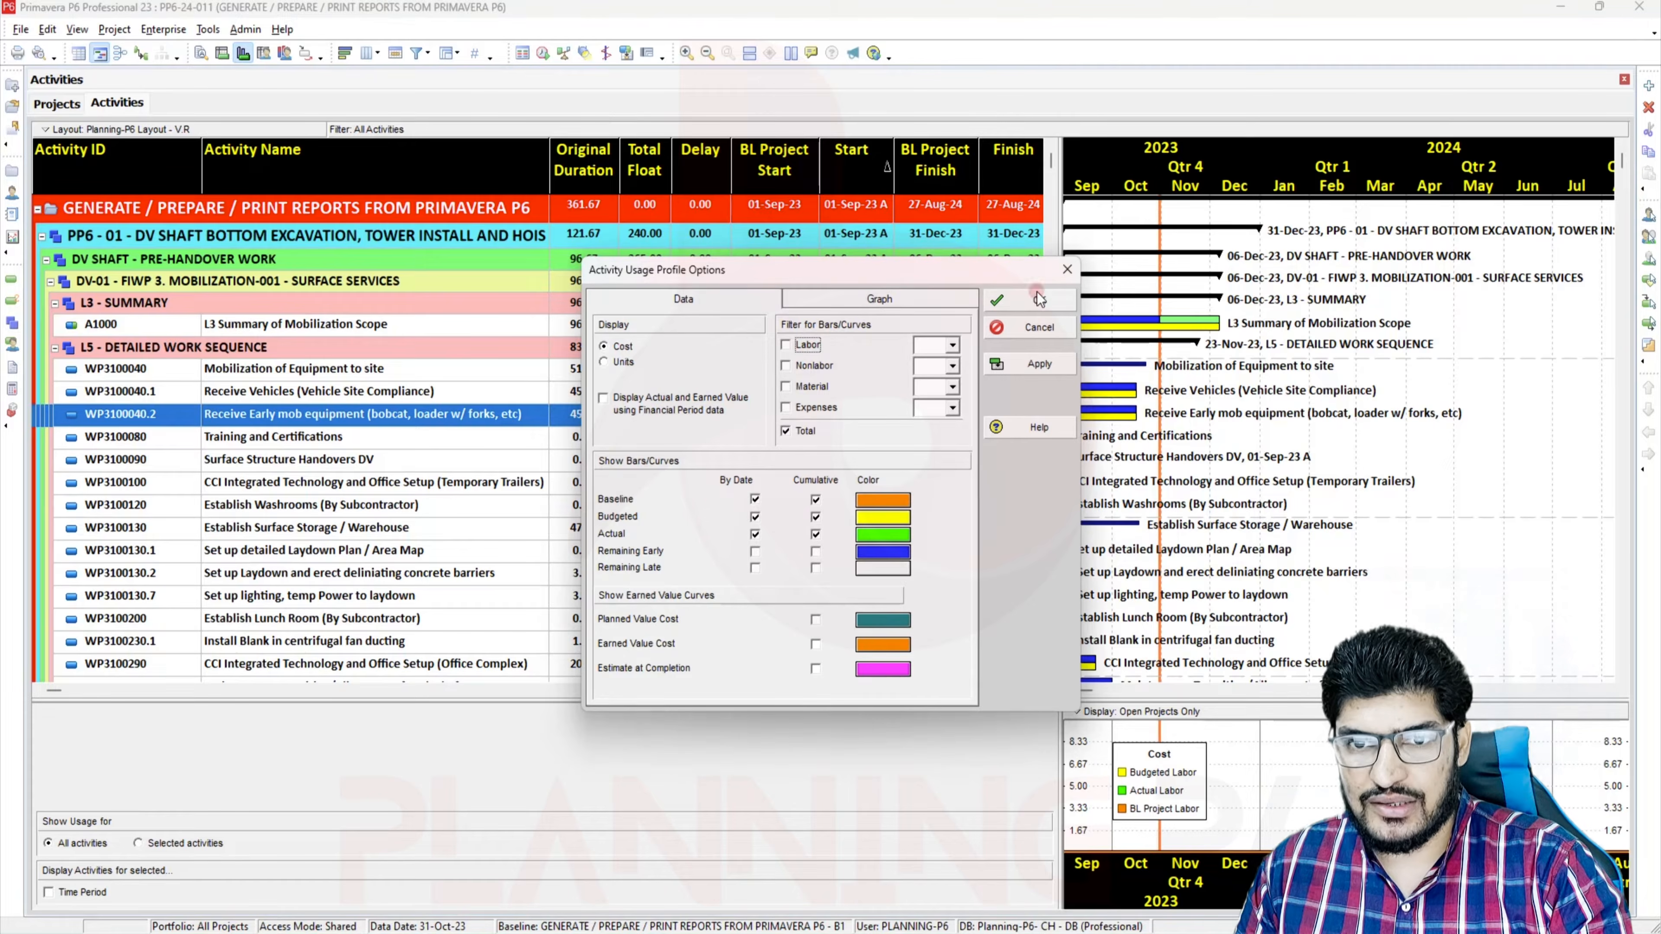
click(1021, 367)
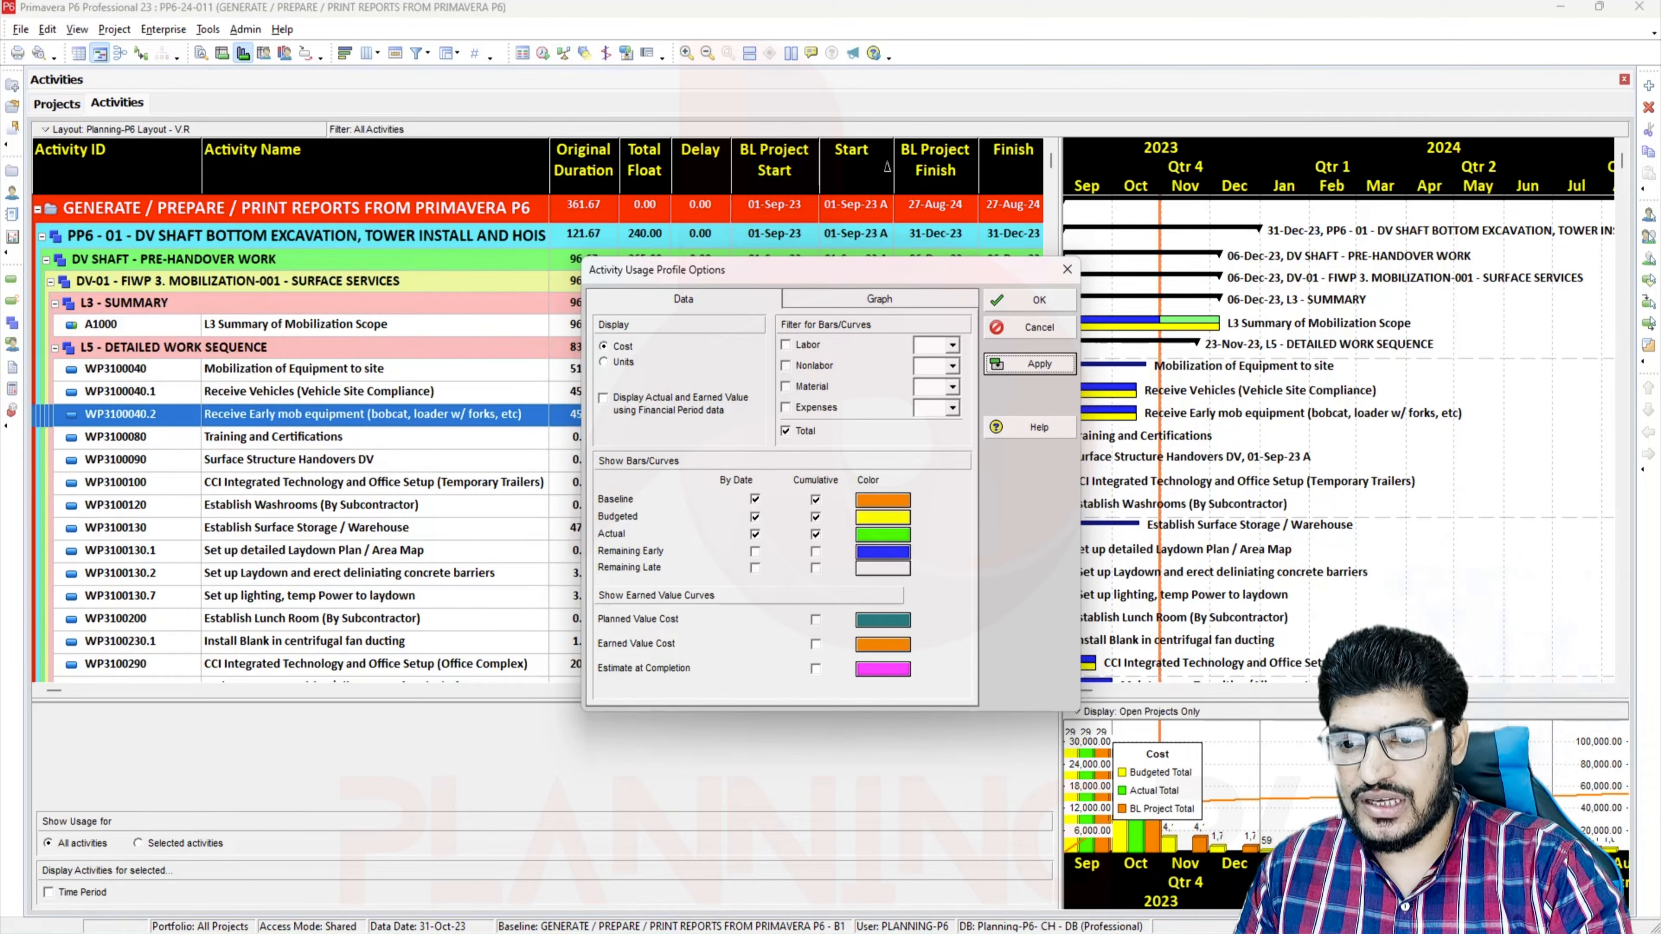
click(1034, 302)
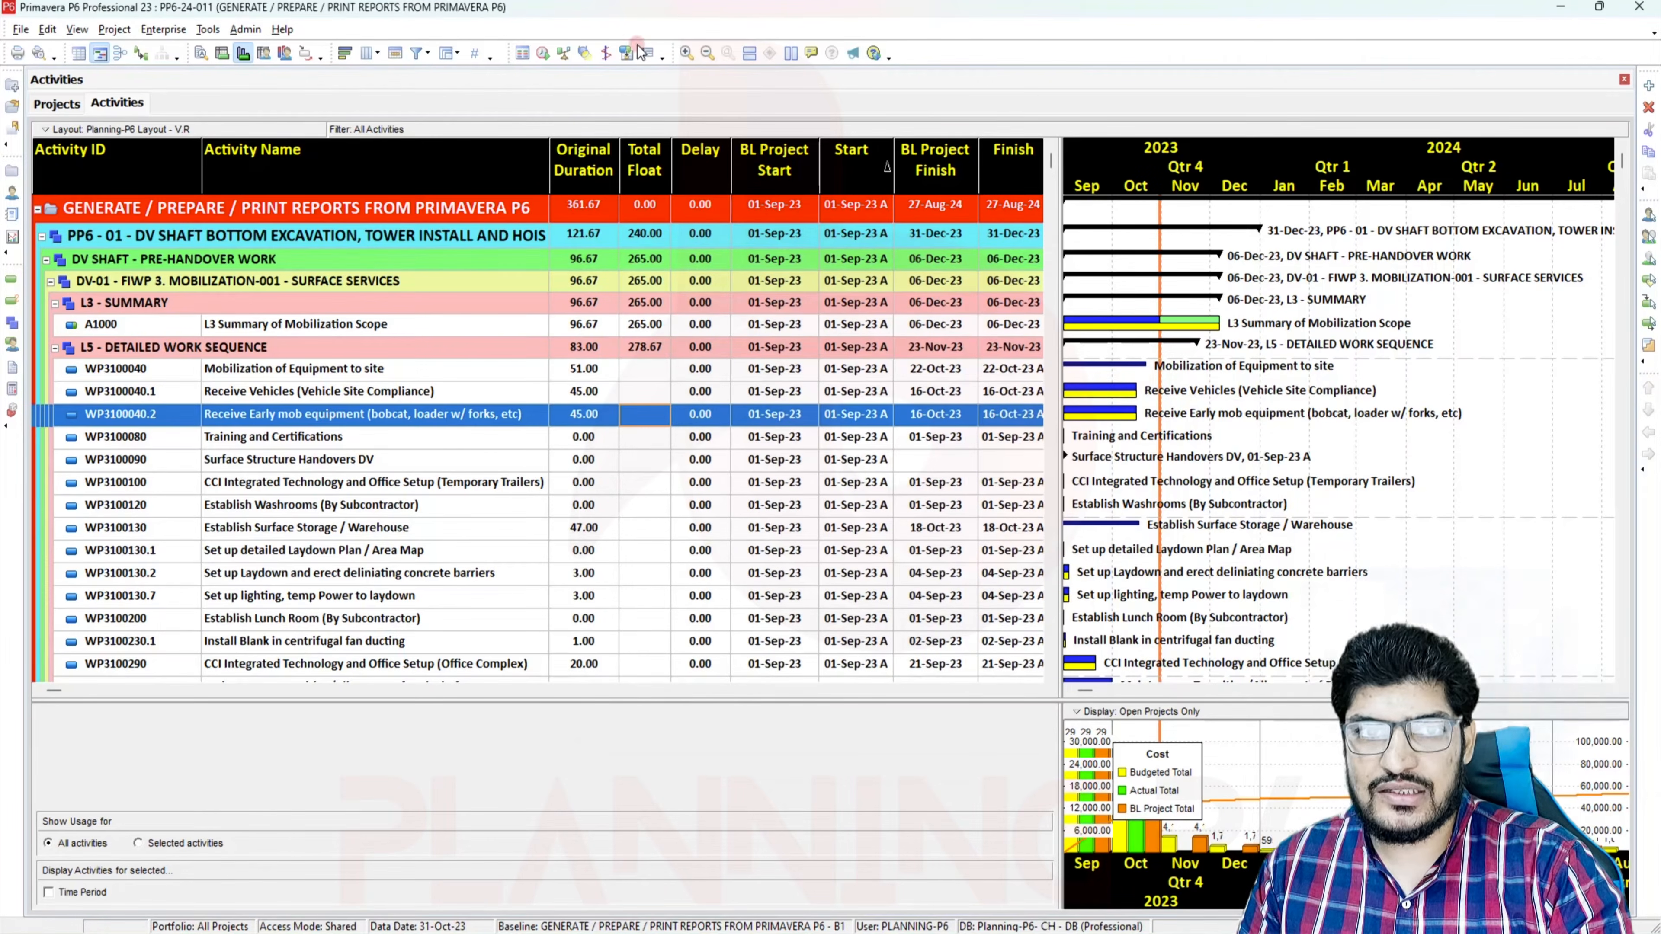
Zoom the Gantt and profile timescale to Month/Week intervals and widen the spacing between the weeks
click(706, 52)
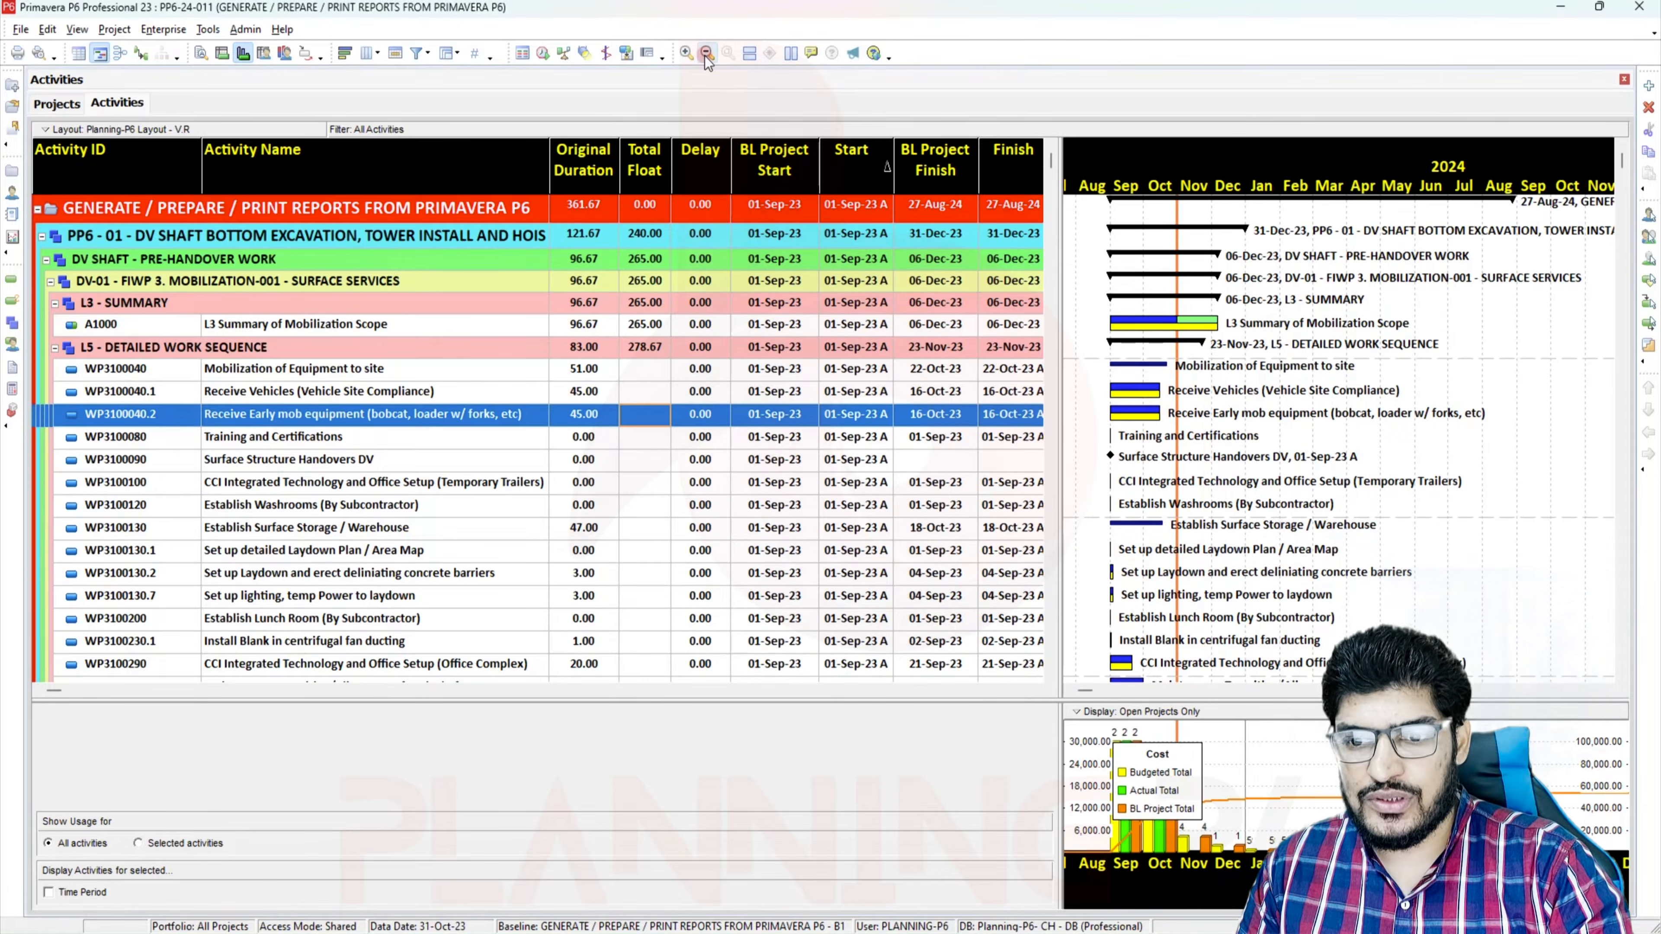
click(707, 53)
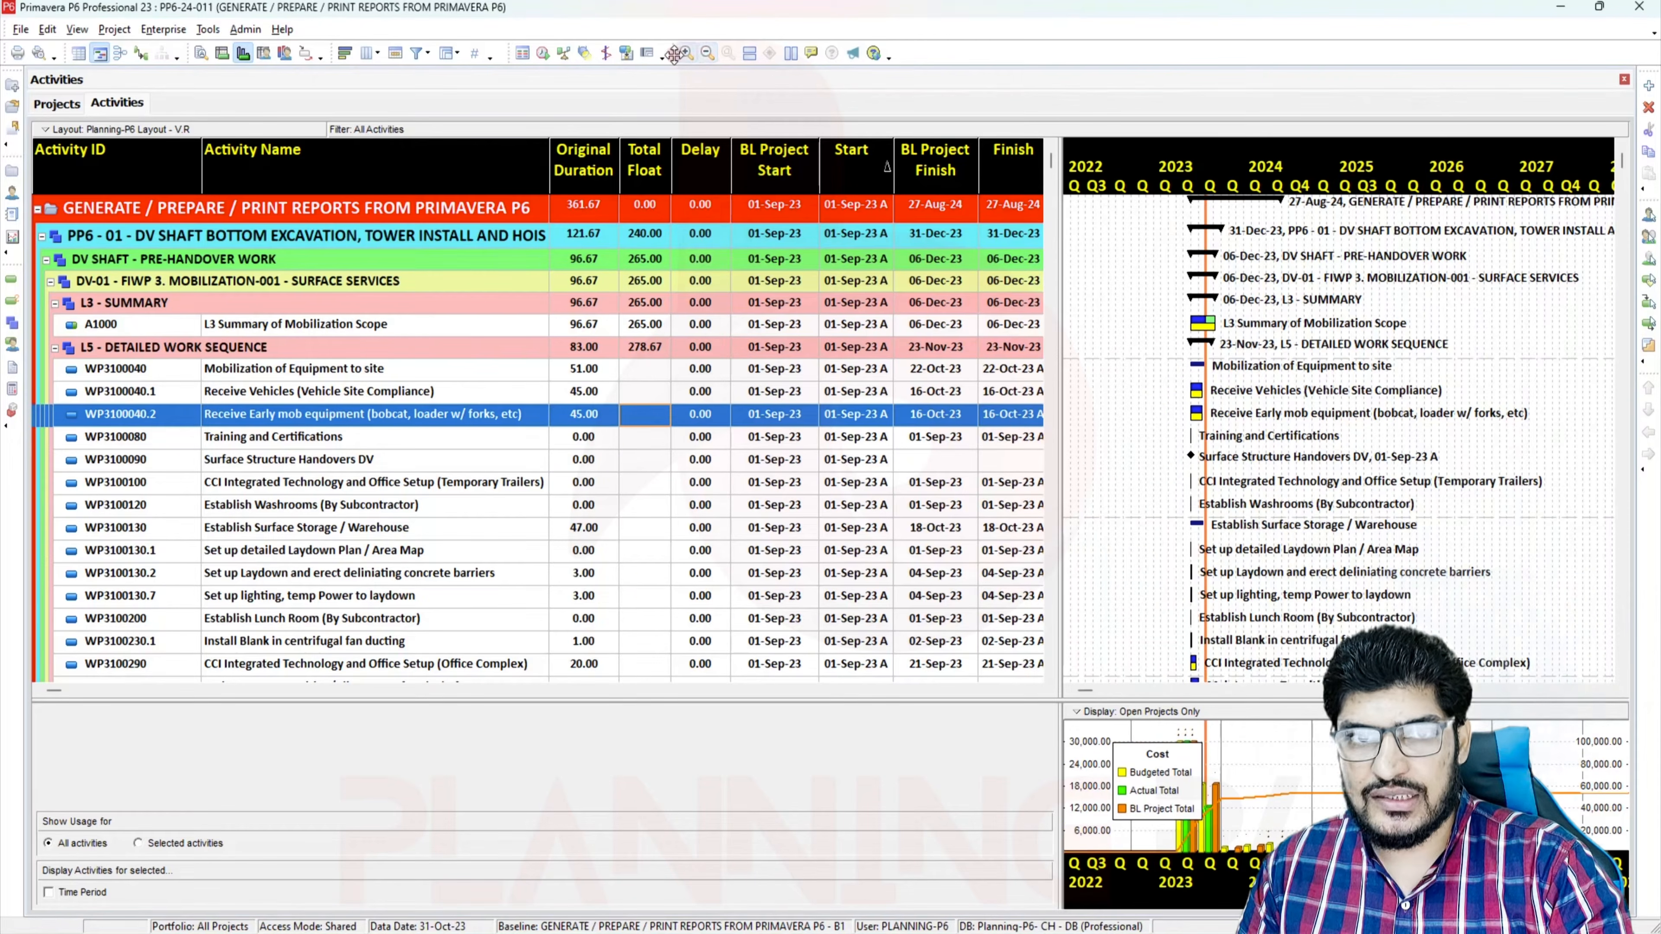
click(687, 52)
click(687, 53)
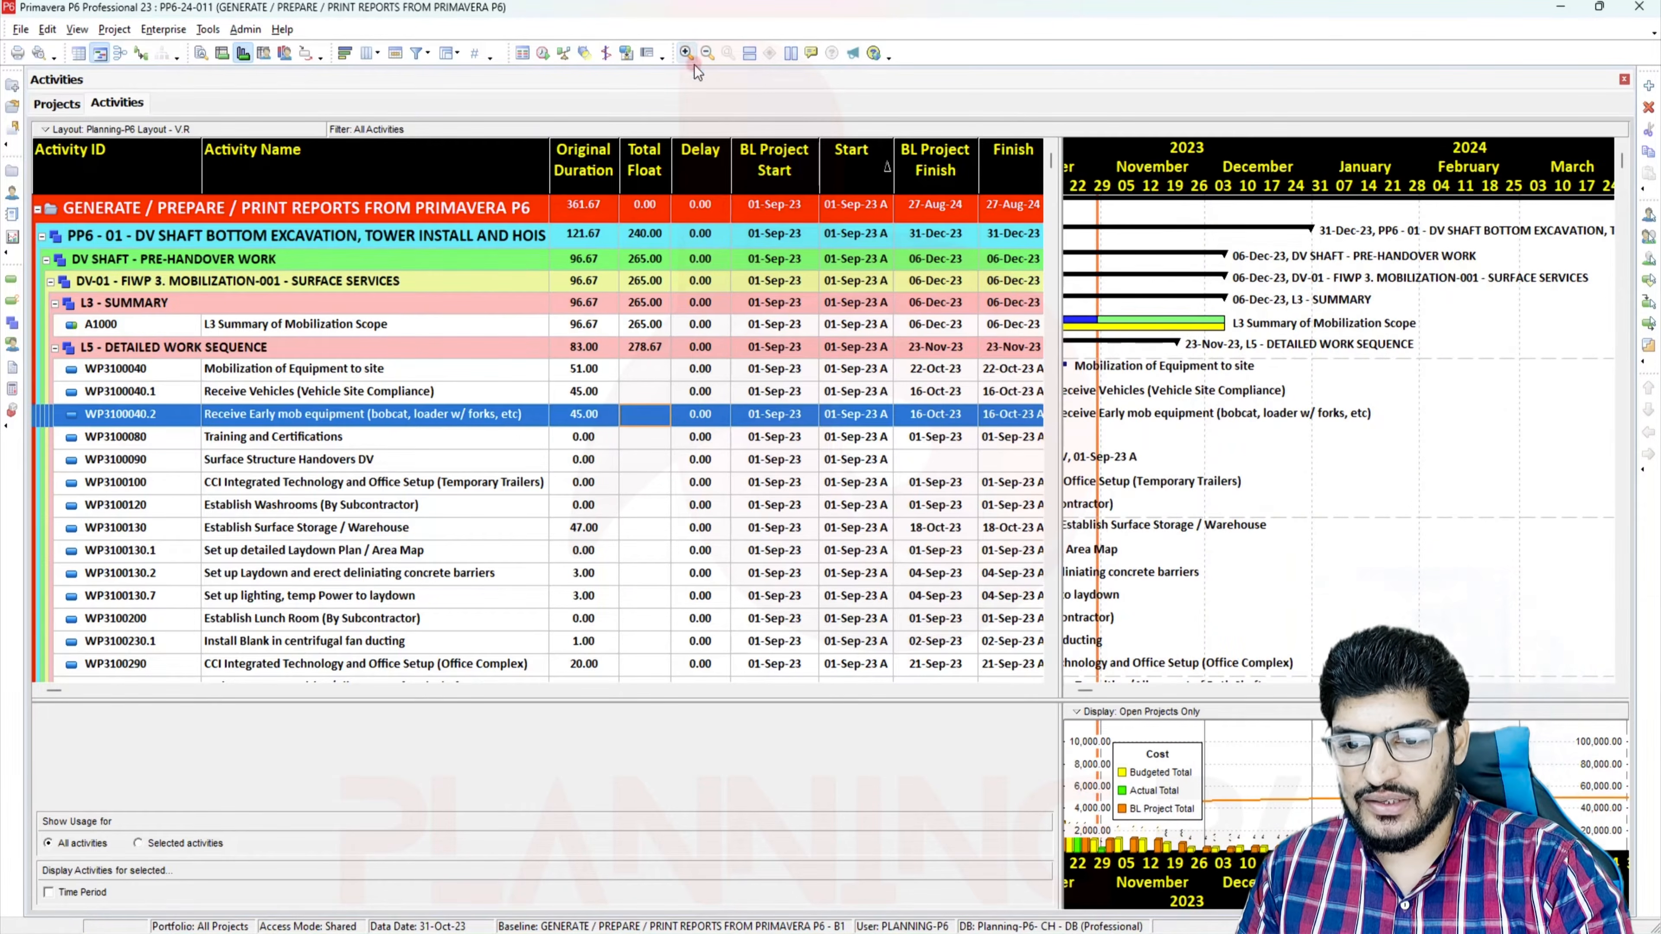
mouse_move(1252, 189)
mouse_down()
mouse_move(1516, 203)
mouse_move(1257, 192)
mouse_up()
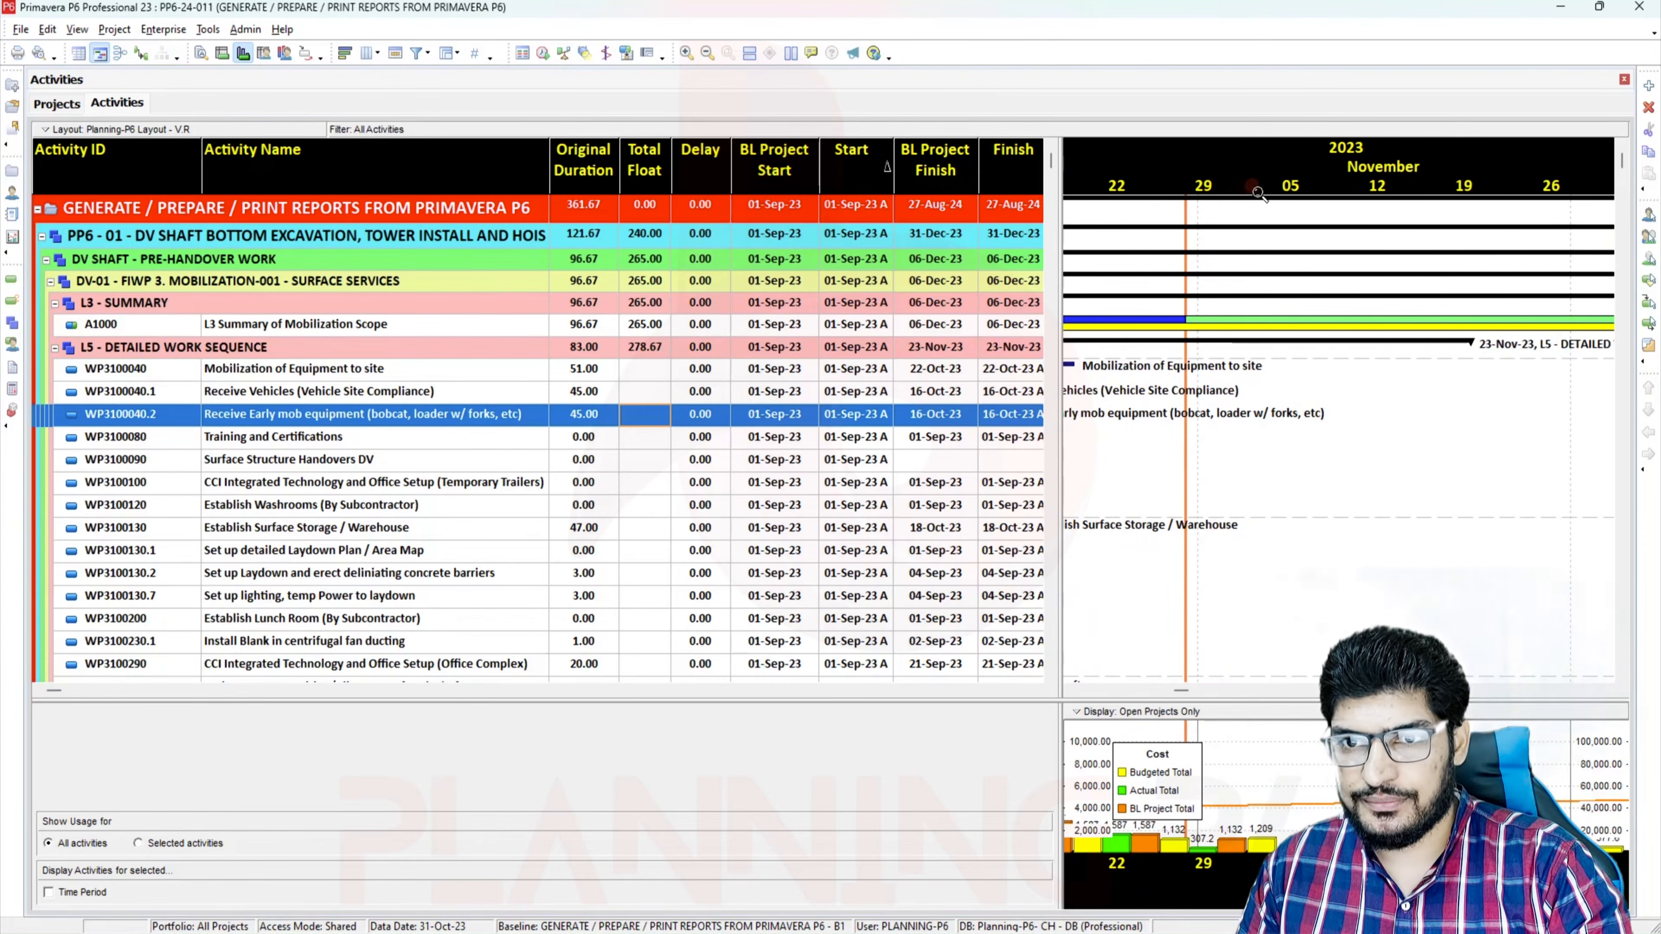
Apply the Month/Week date interval in the timescale settings and stretch the weeks to spread September 2023 across the chart
right_click(1232, 179)
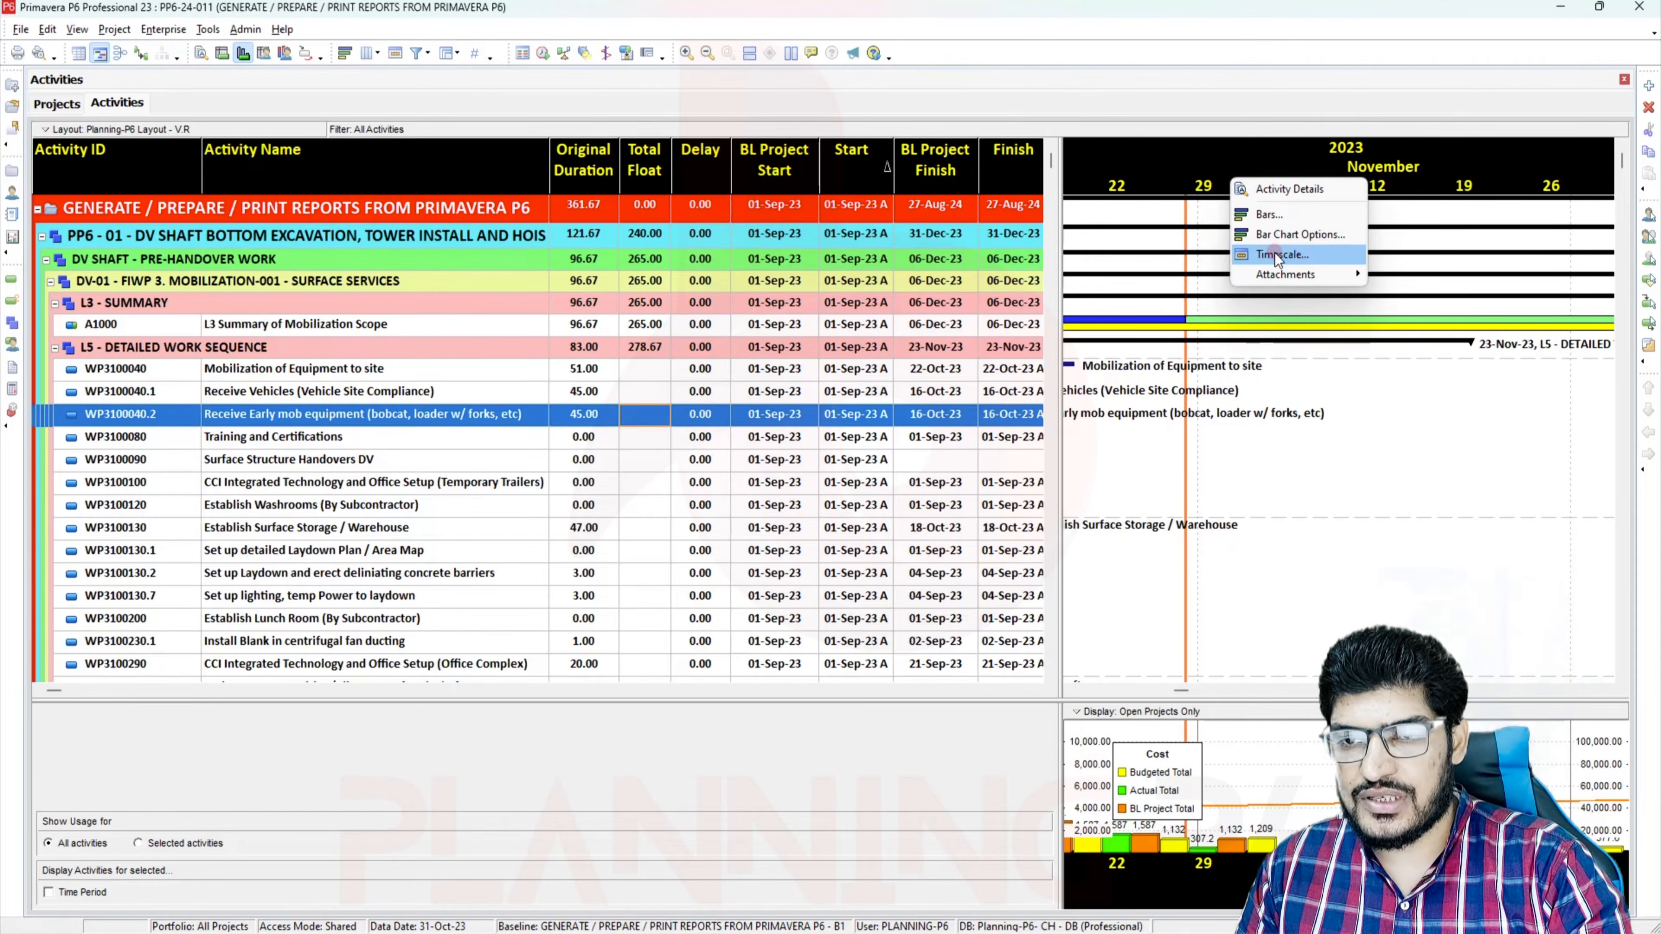
click(1281, 253)
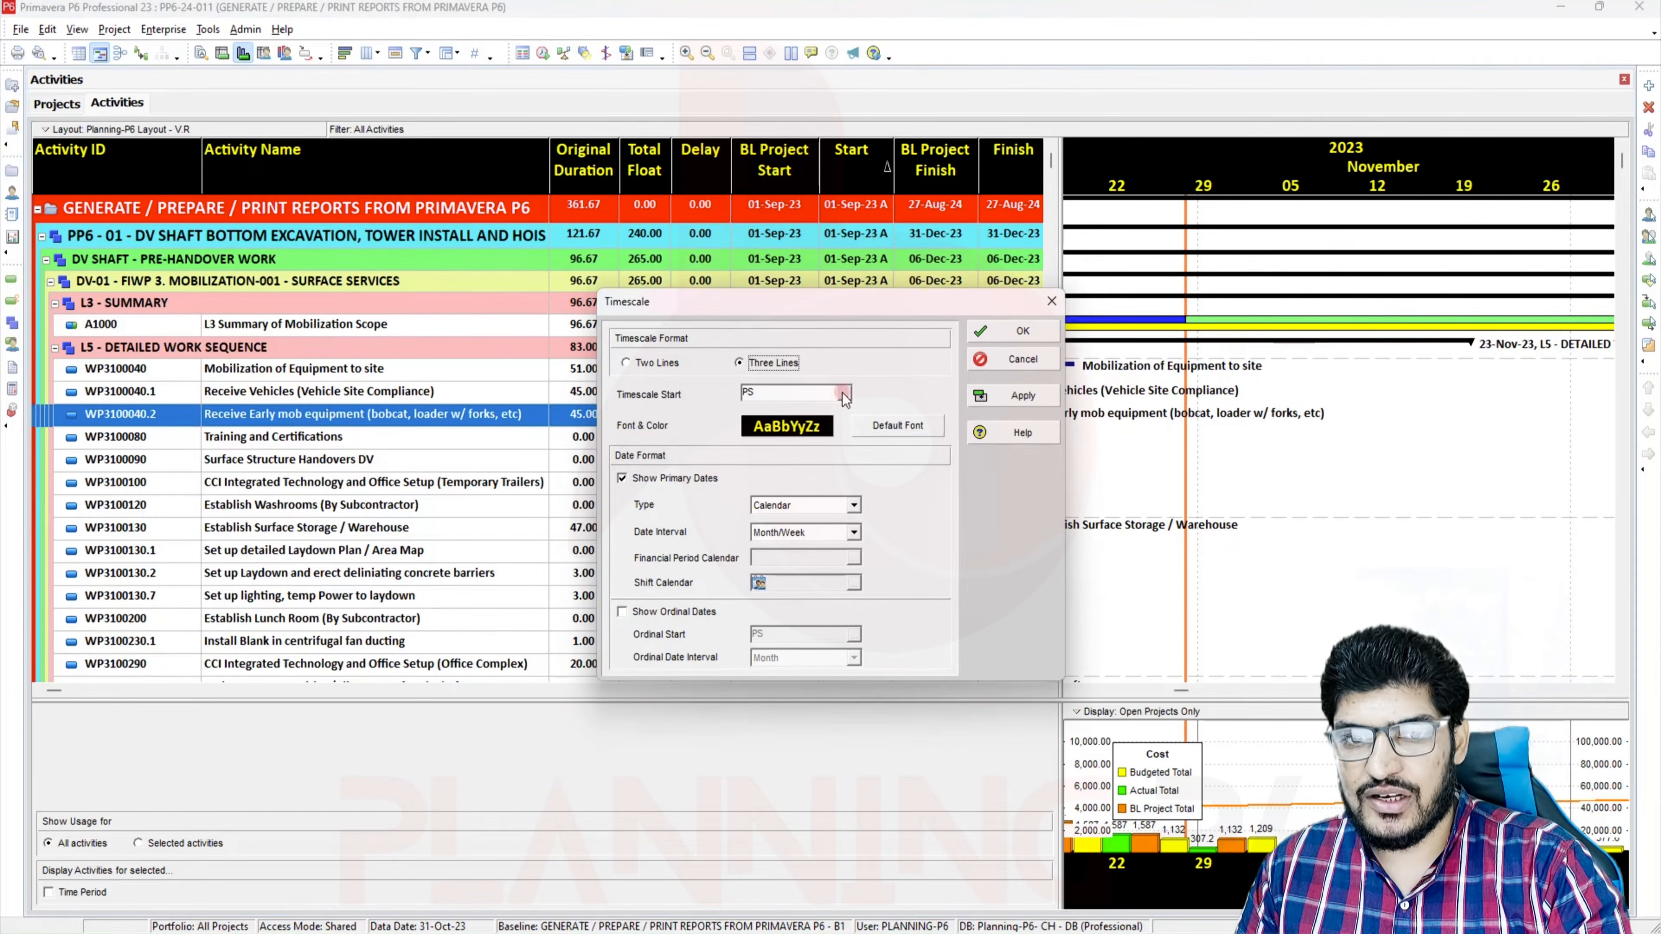
click(837, 534)
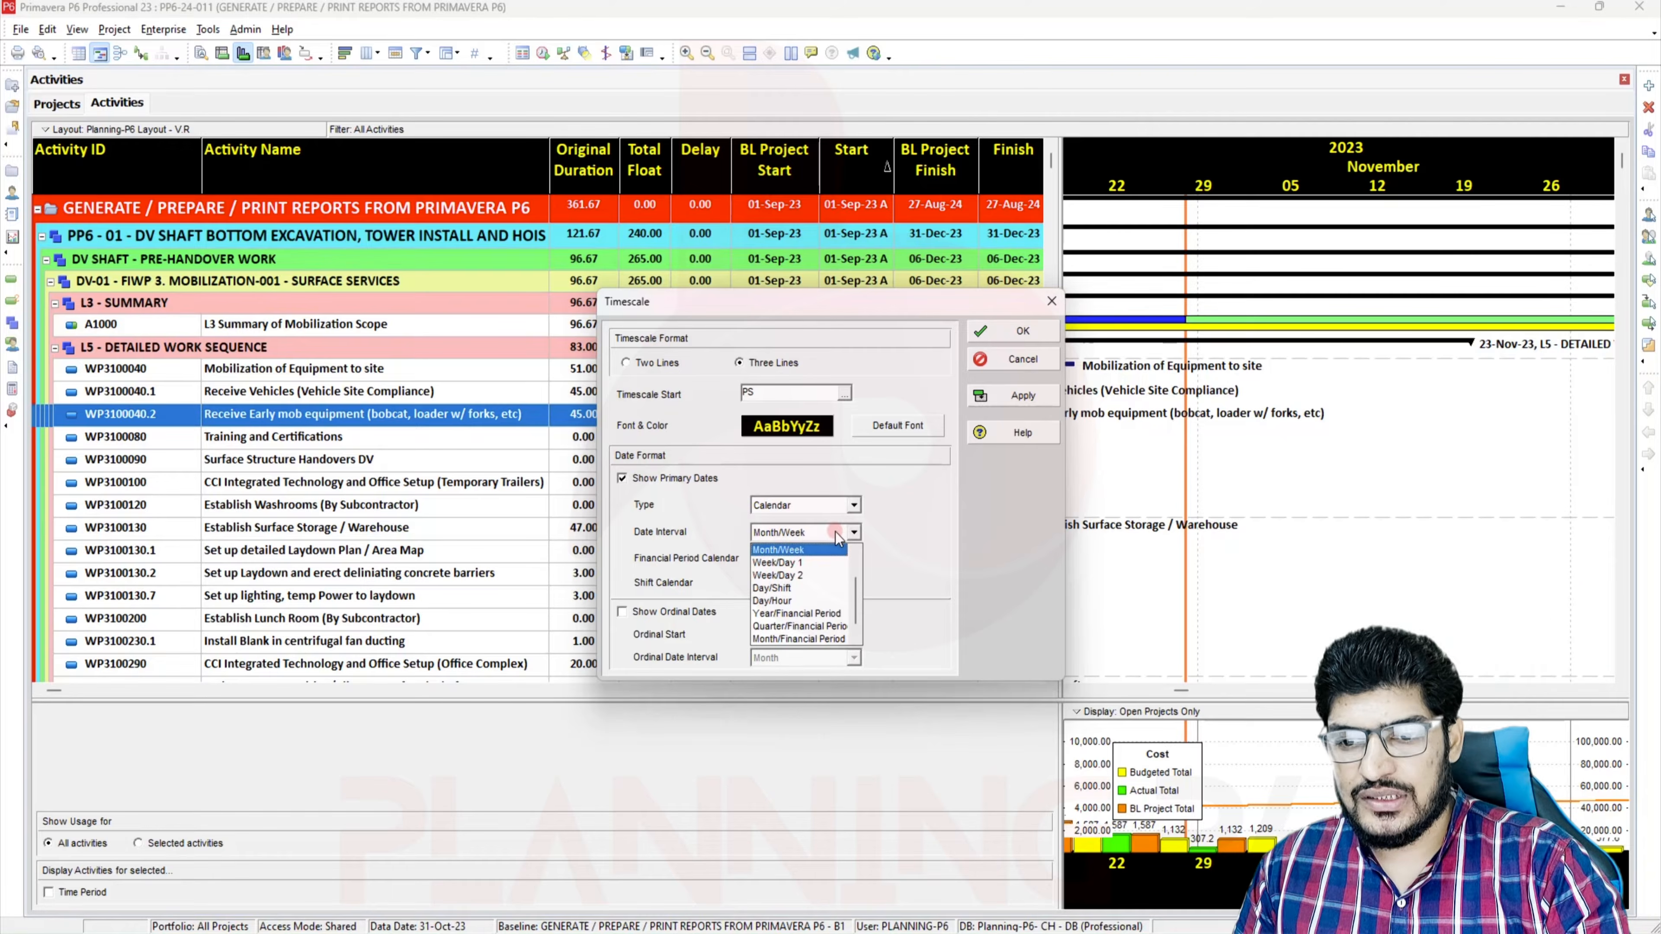
click(1010, 401)
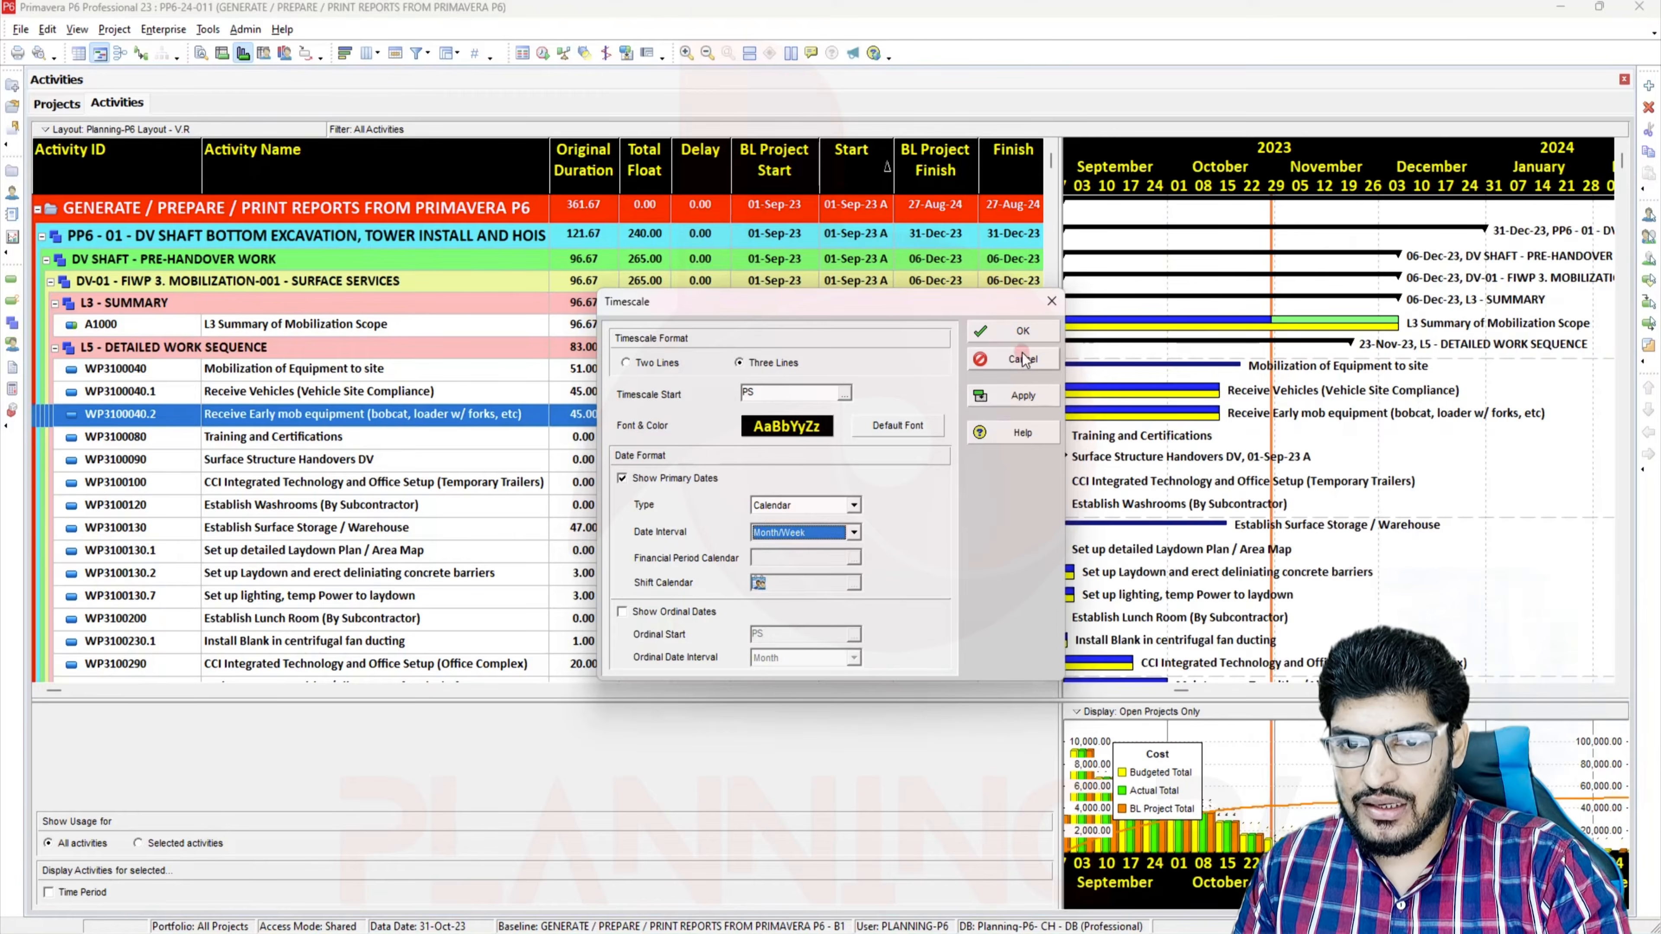
click(1021, 332)
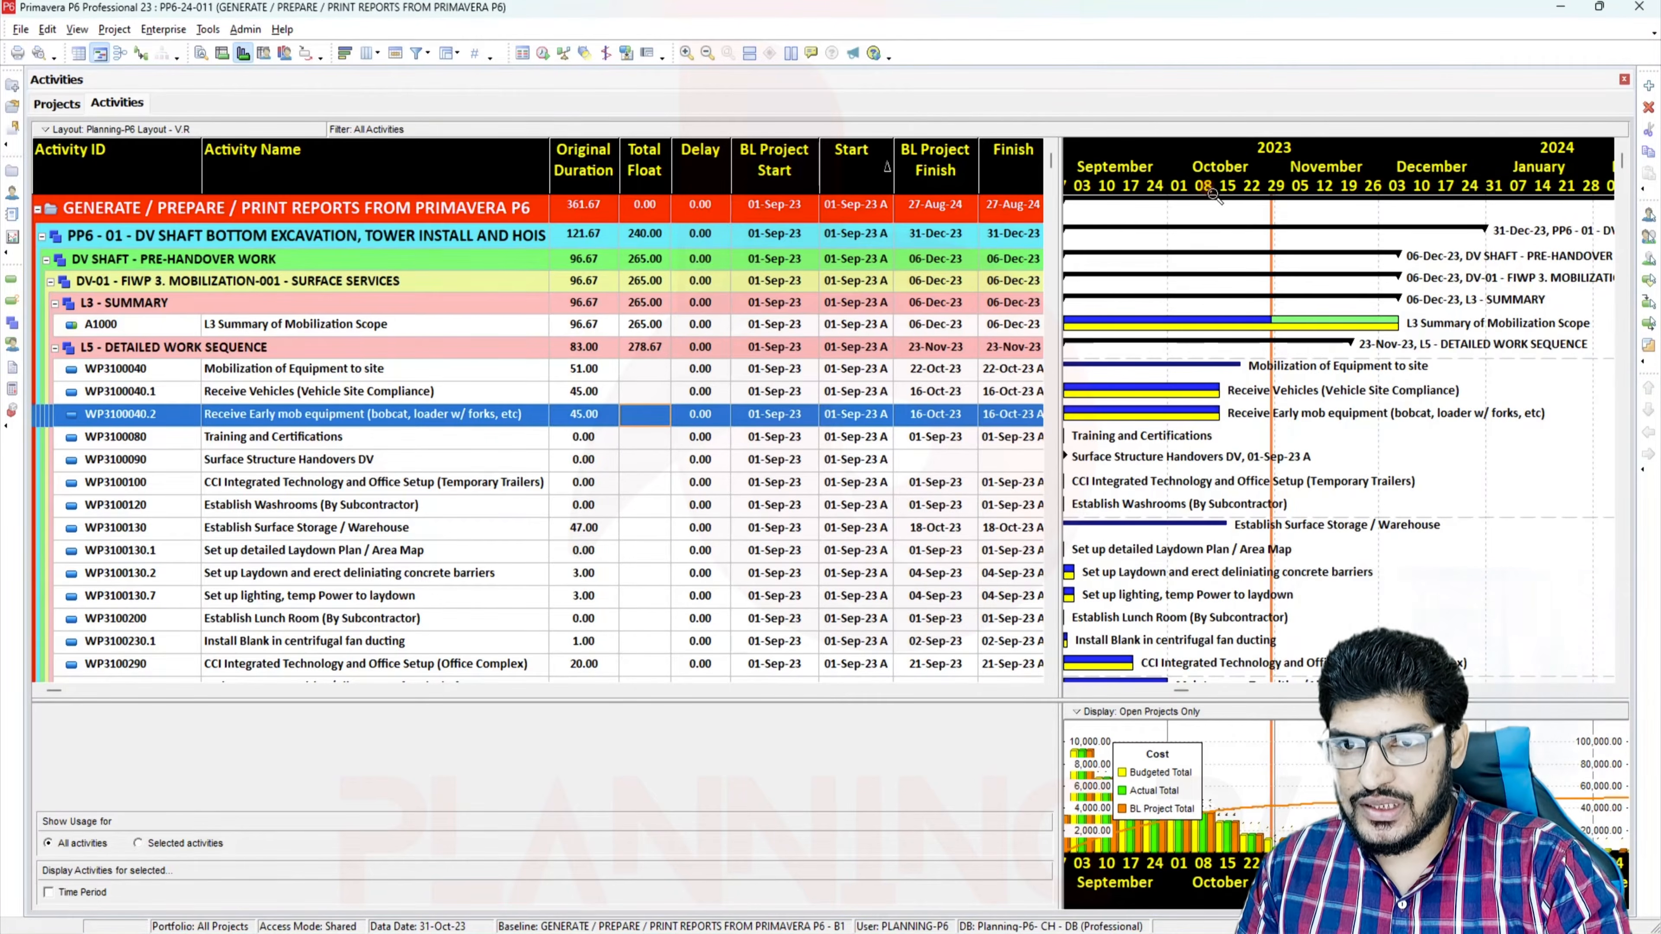
drag(1213, 197, 1595, 229)
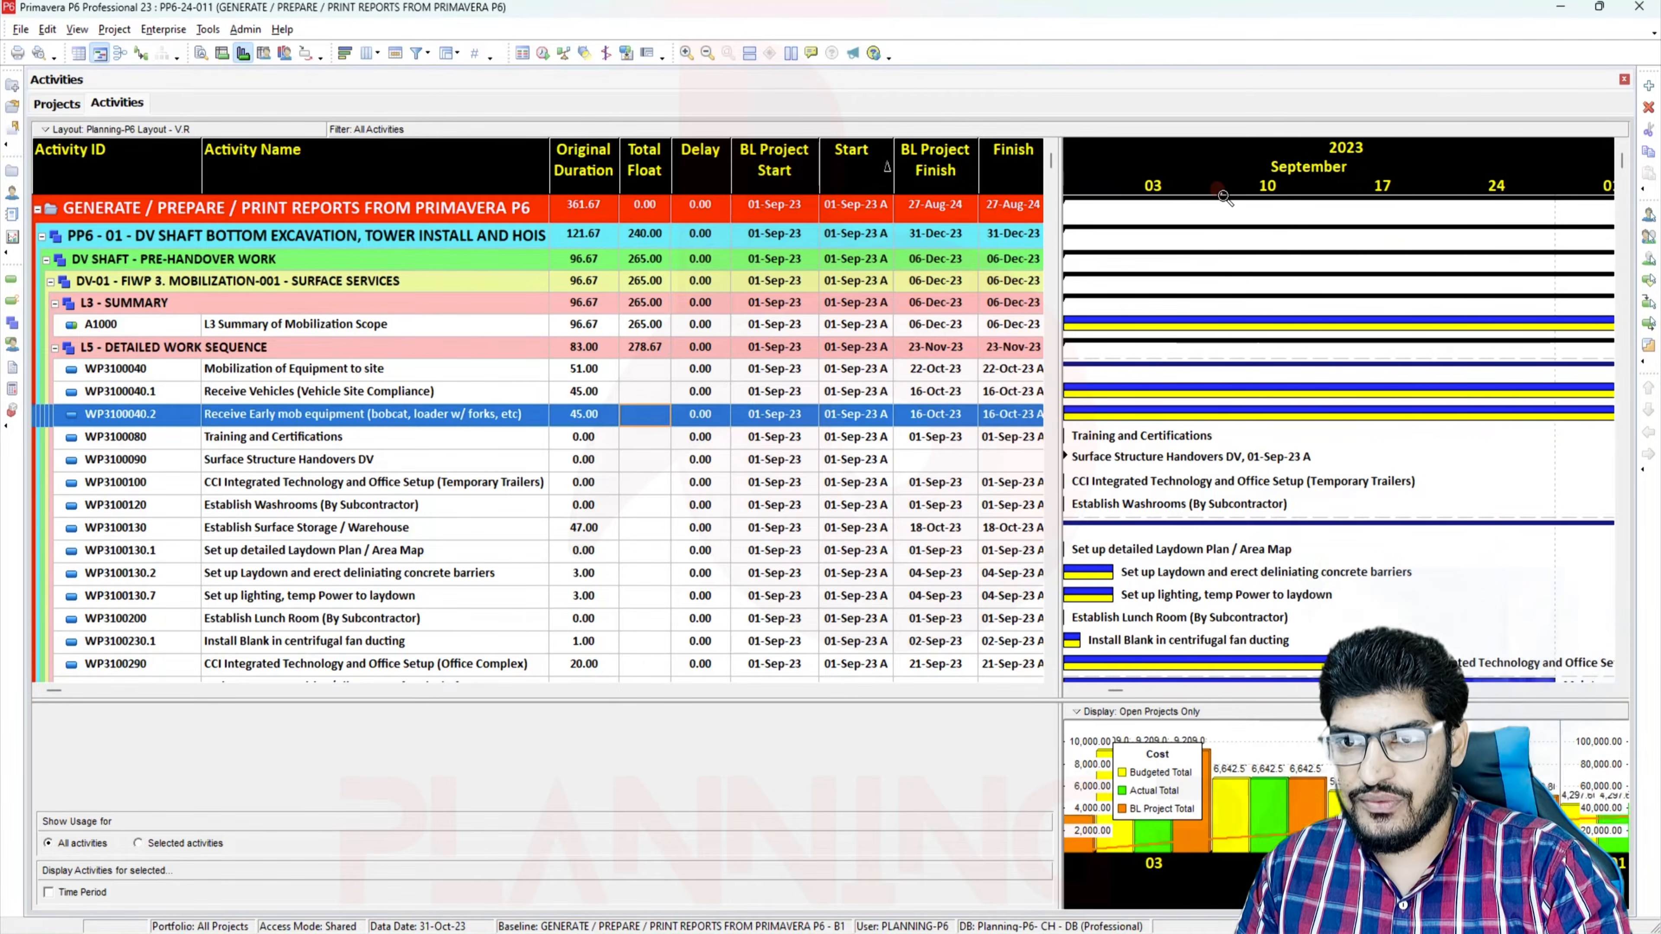
drag(1223, 197, 1265, 199)
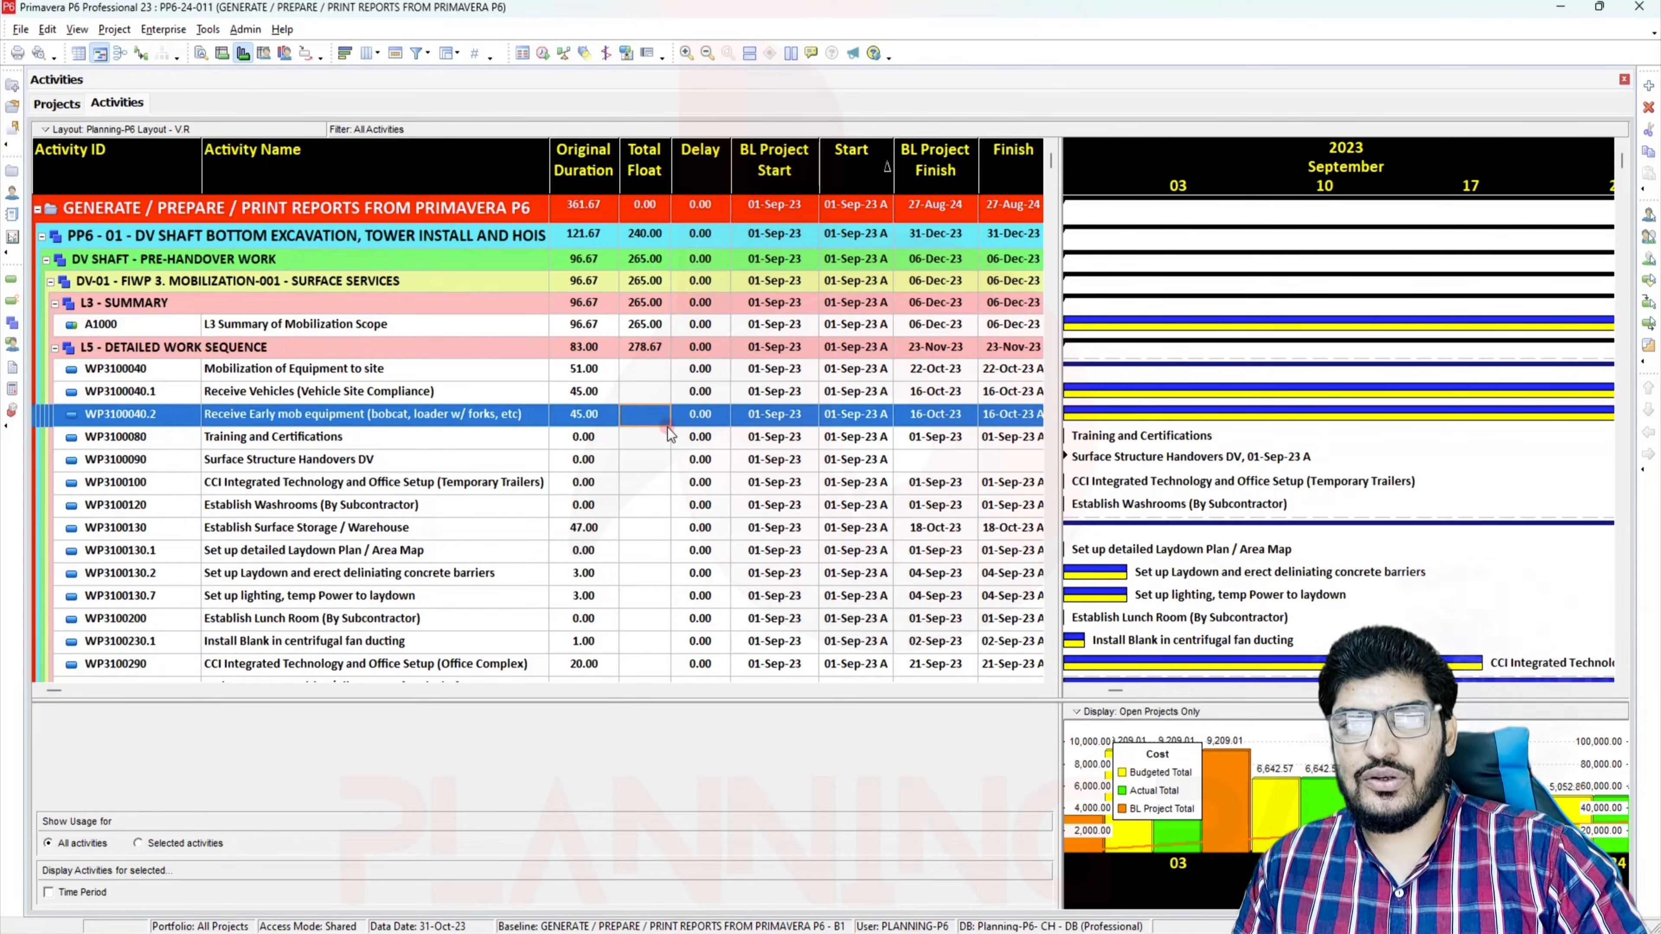
Save the current layout under the new name Weekly Report, available to the current user
click(76, 29)
mouse_move(83, 50)
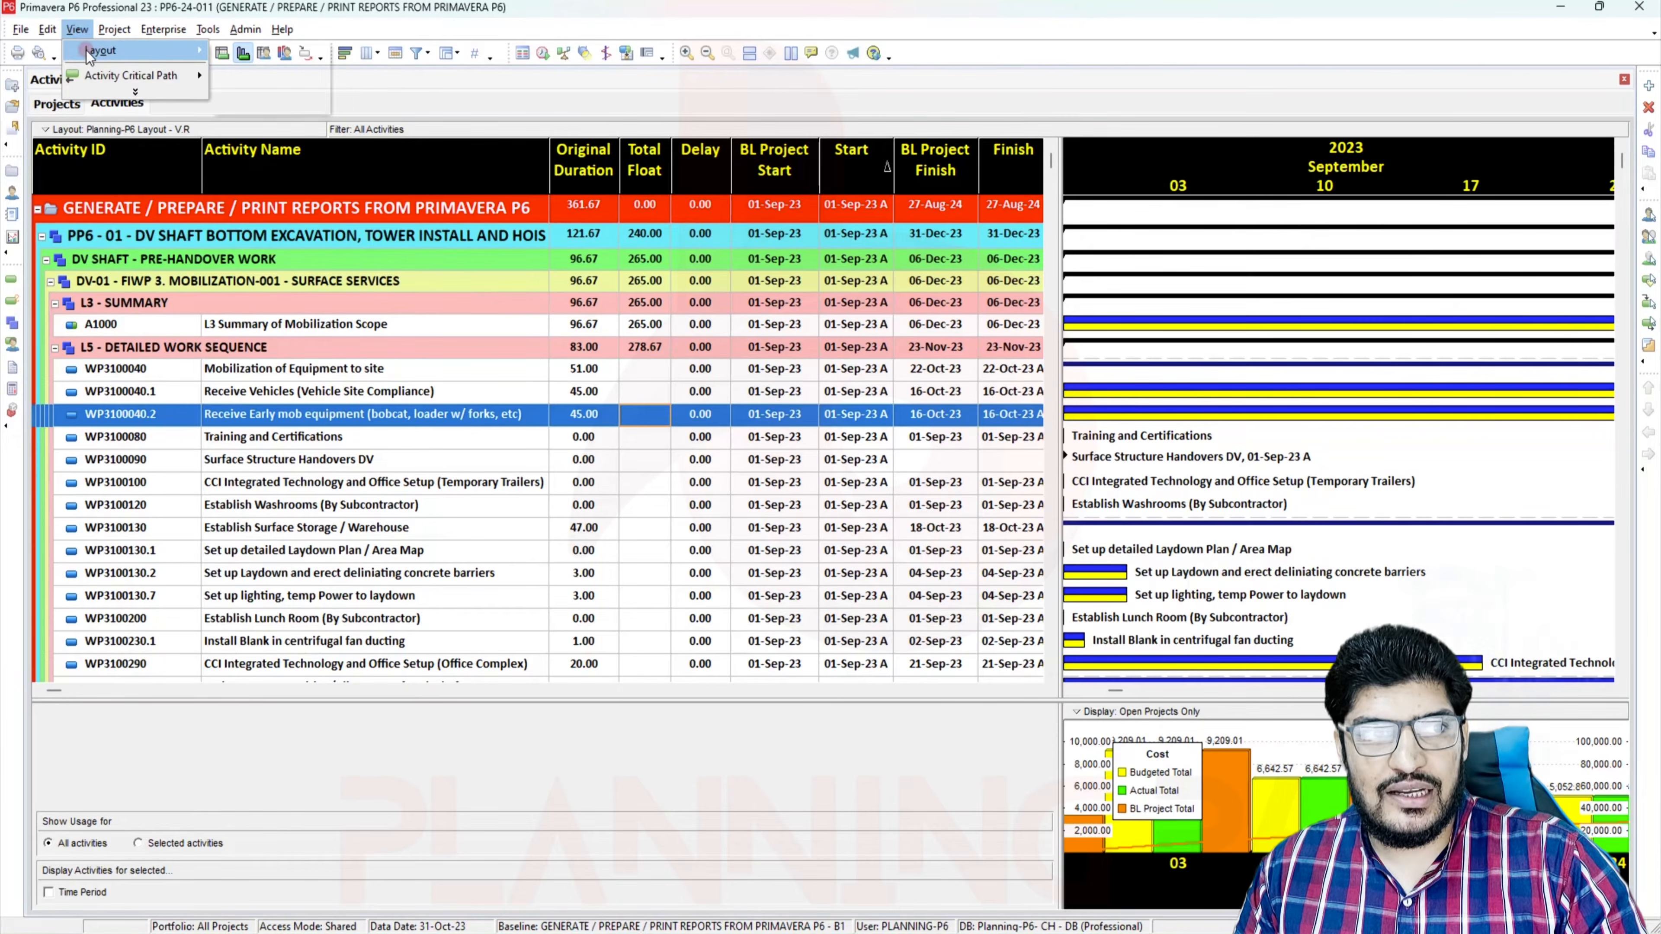
click(264, 89)
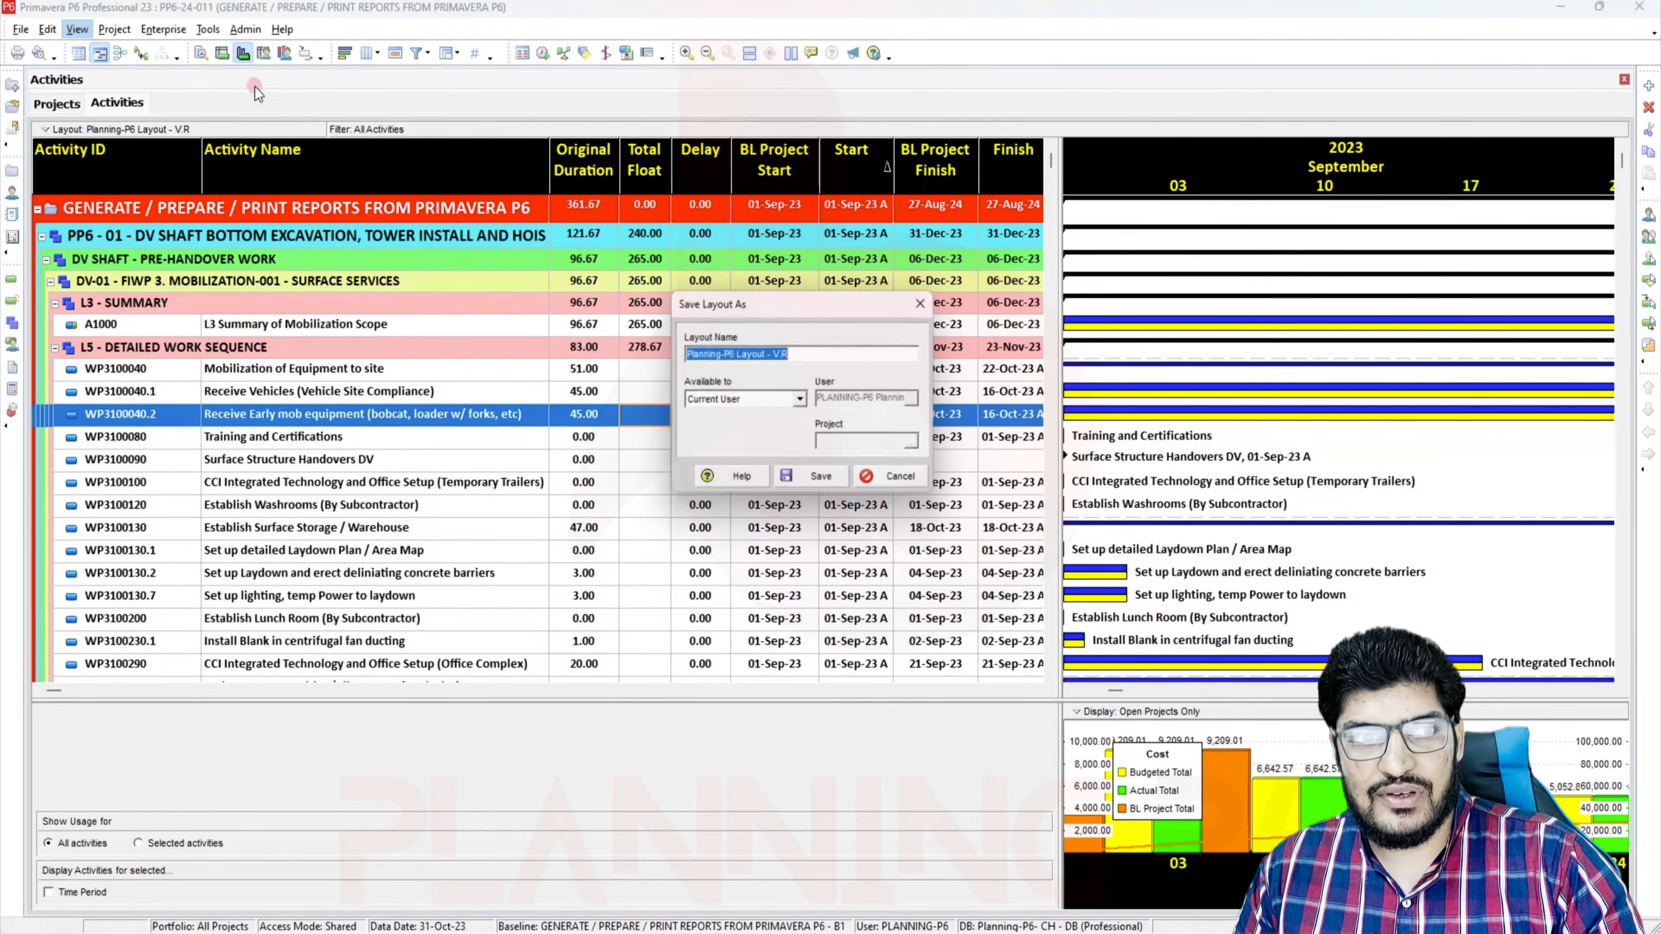
click(803, 353)
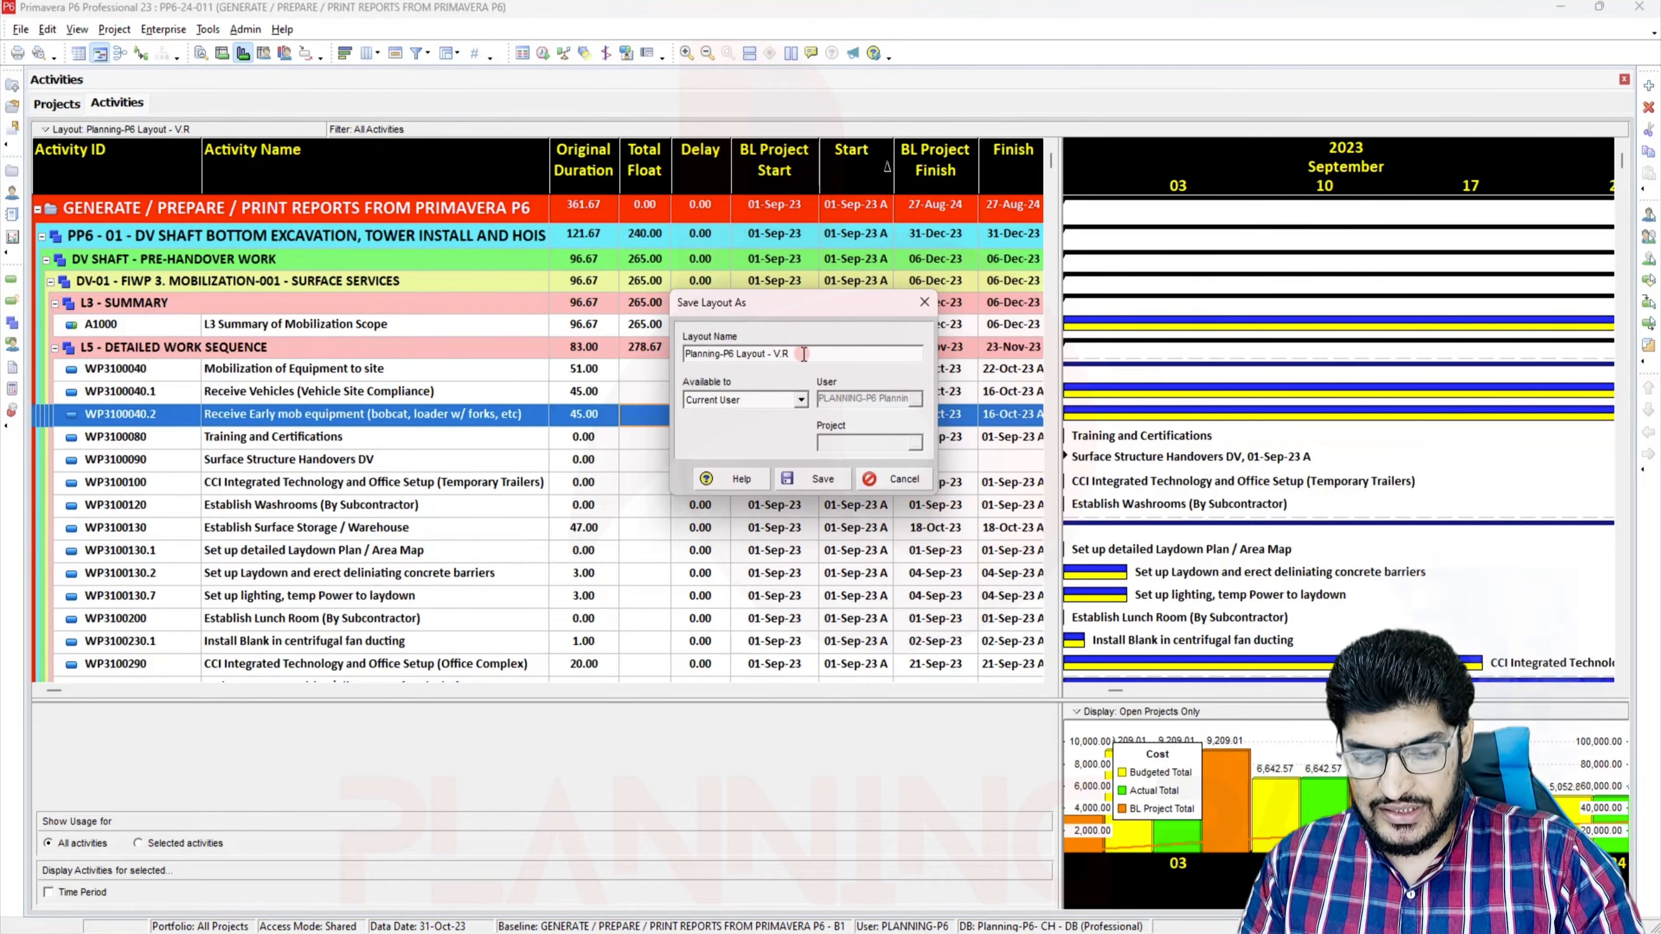
key(BackSpace)
key(BackSpace)
key(BackSpace)
key(BackSpace)
key(BackSpace)
key(BackSpace)
key(BackSpace)
key(BackSpace)
key(BackSpace)
key(BackSpace)
key(BackSpace)
key(BackSpace)
key(BackSpace)
key(BackSpace)
key(BackSpace)
key(BackSpace)
key(BackSpace)
key(BackSpace)
key(BackSpace)
key(BackSpace)
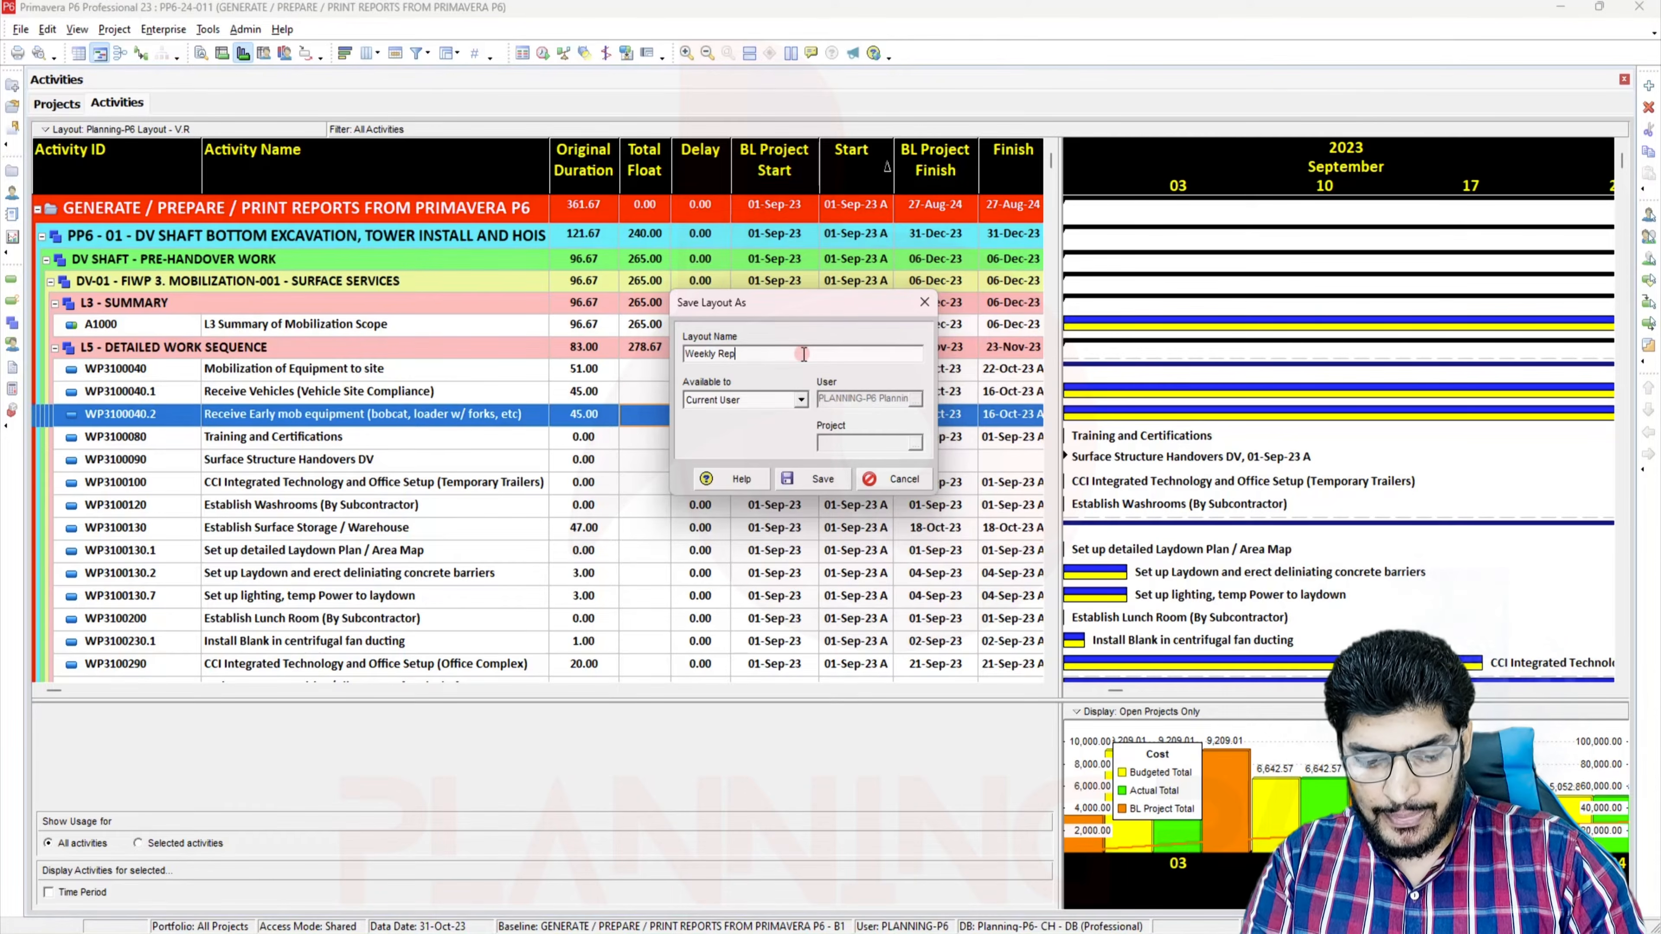
text(Weekly Report)
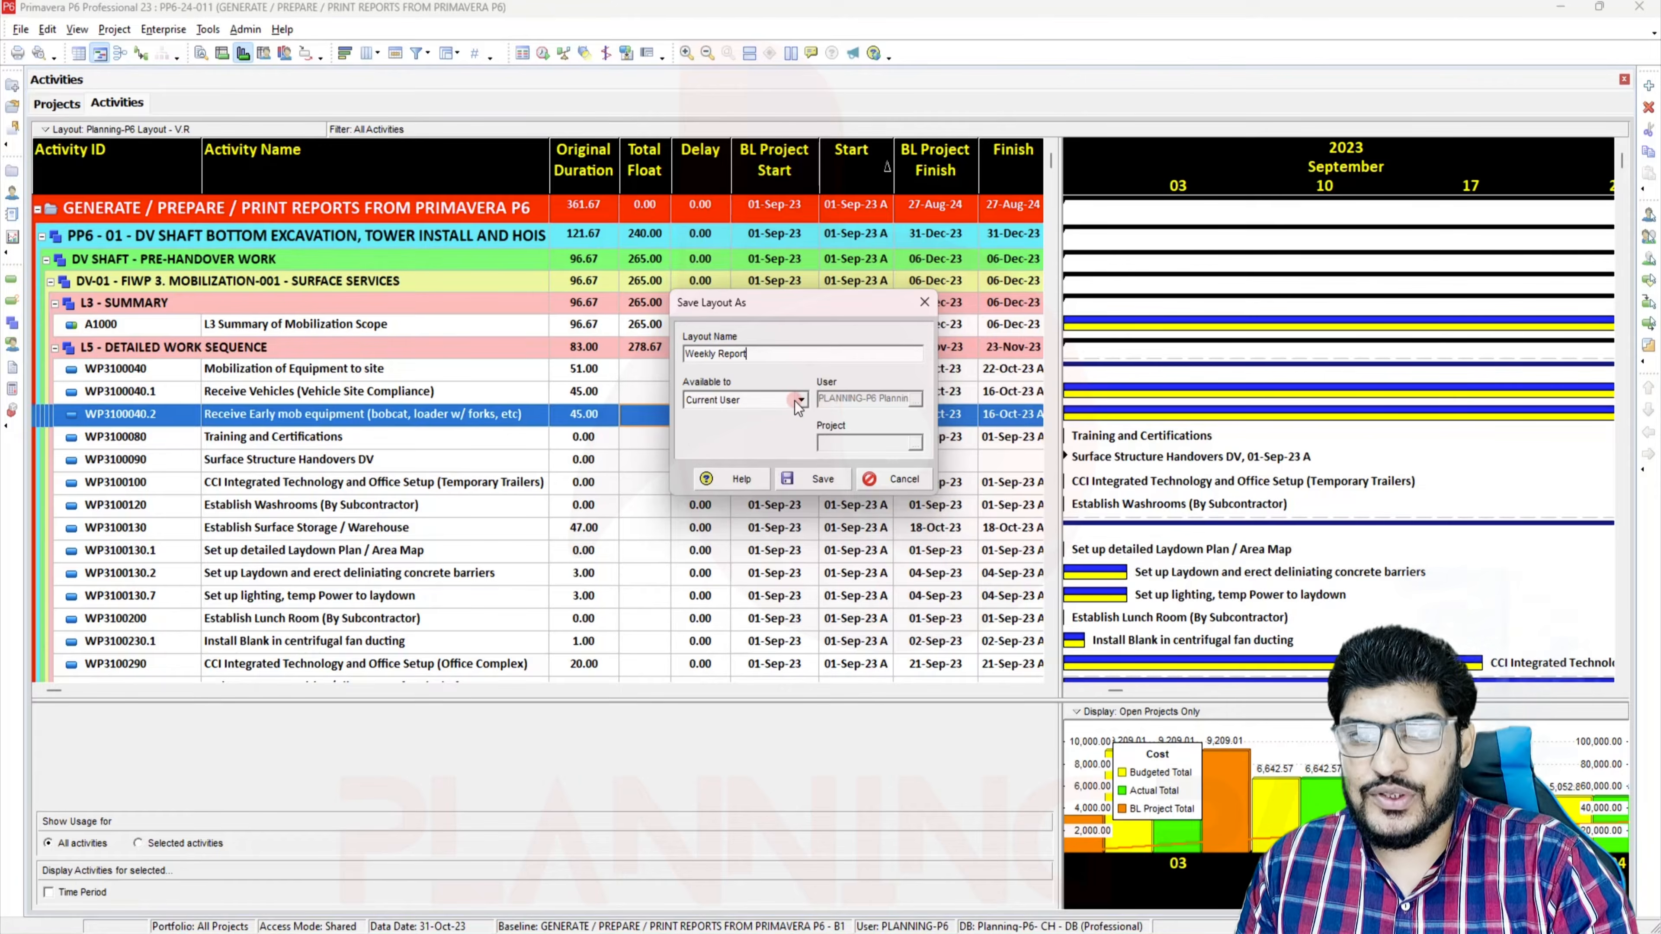
click(816, 487)
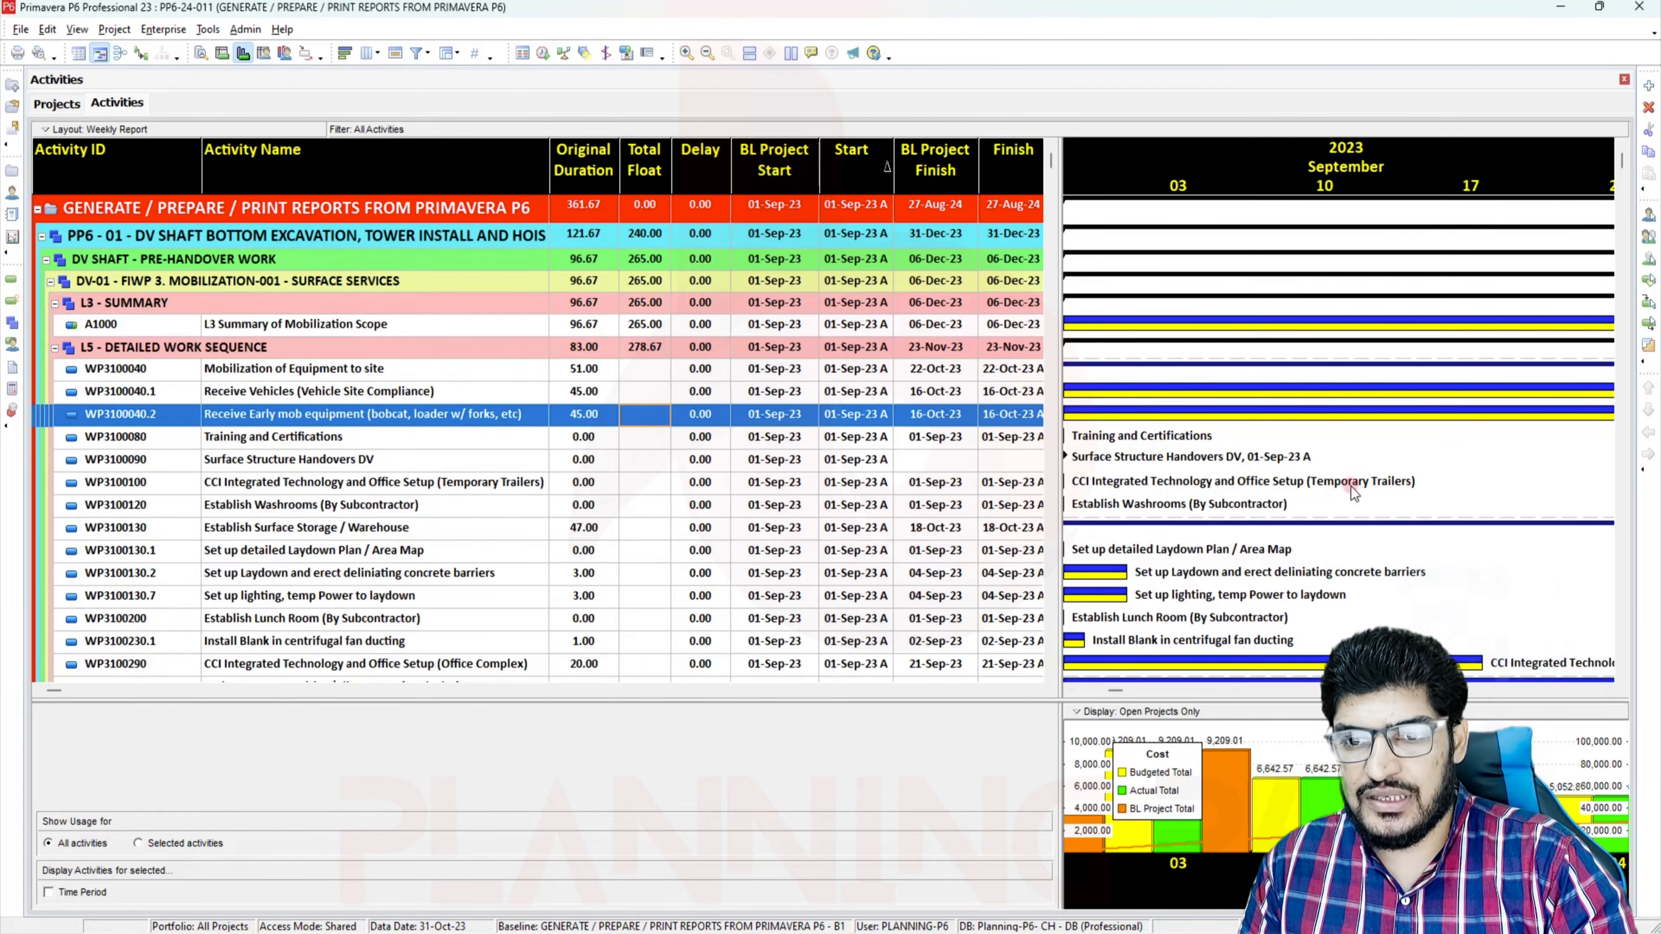
Preview the printout of the layout and apply A3 as its paper size in the page setup
click(37, 57)
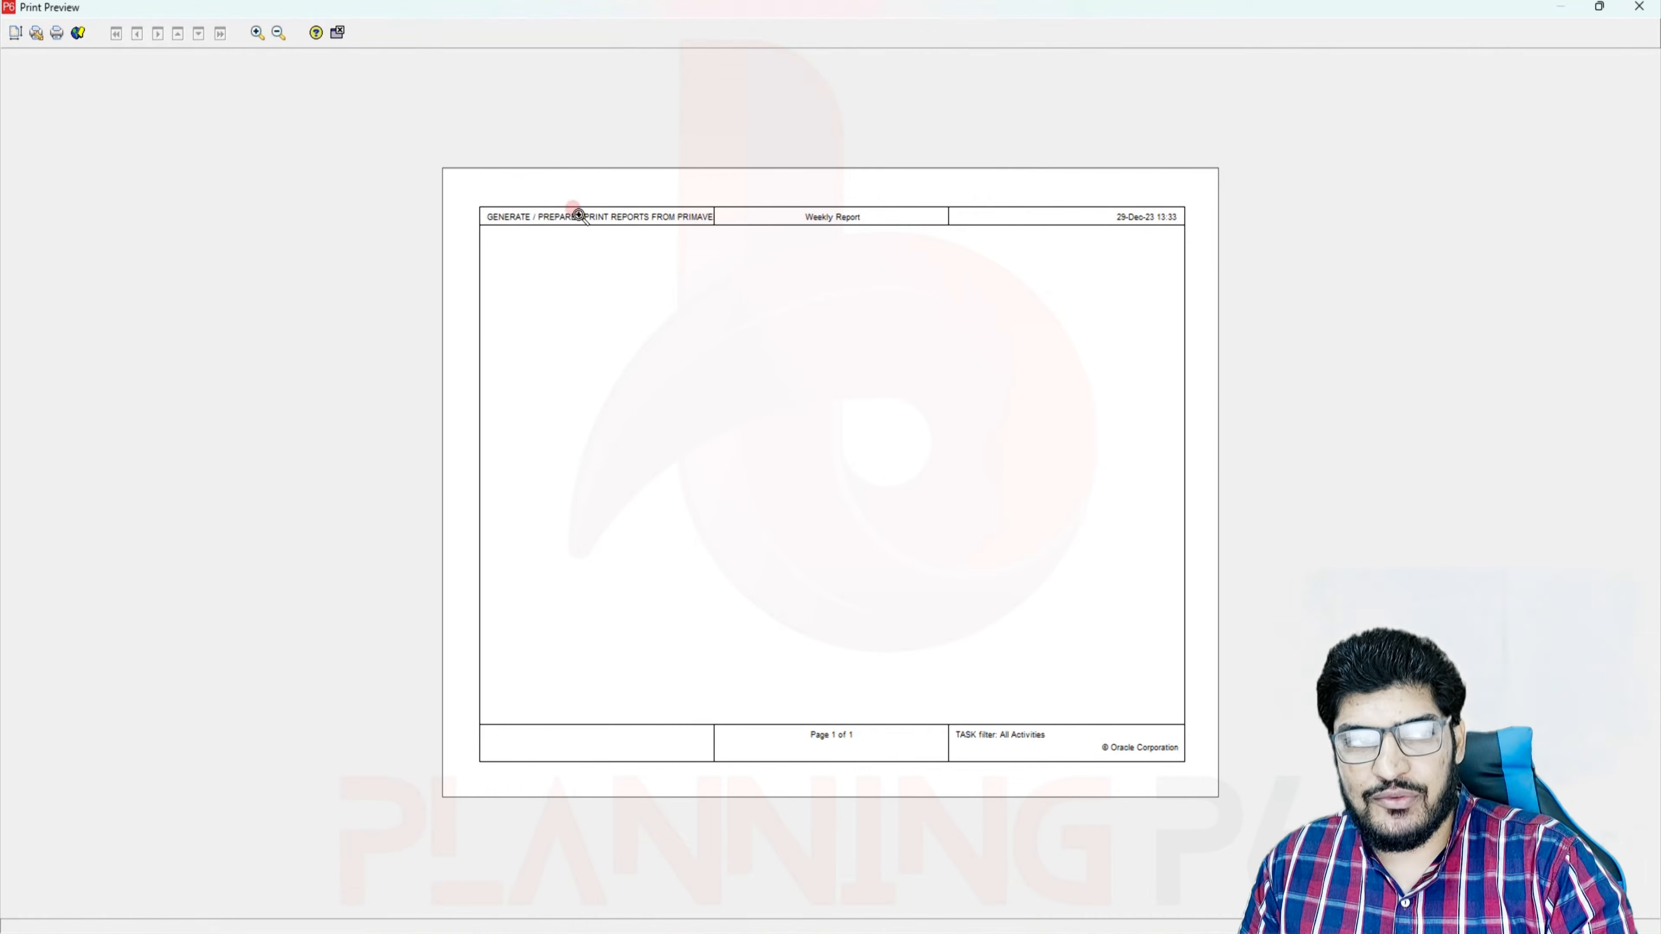
click(15, 32)
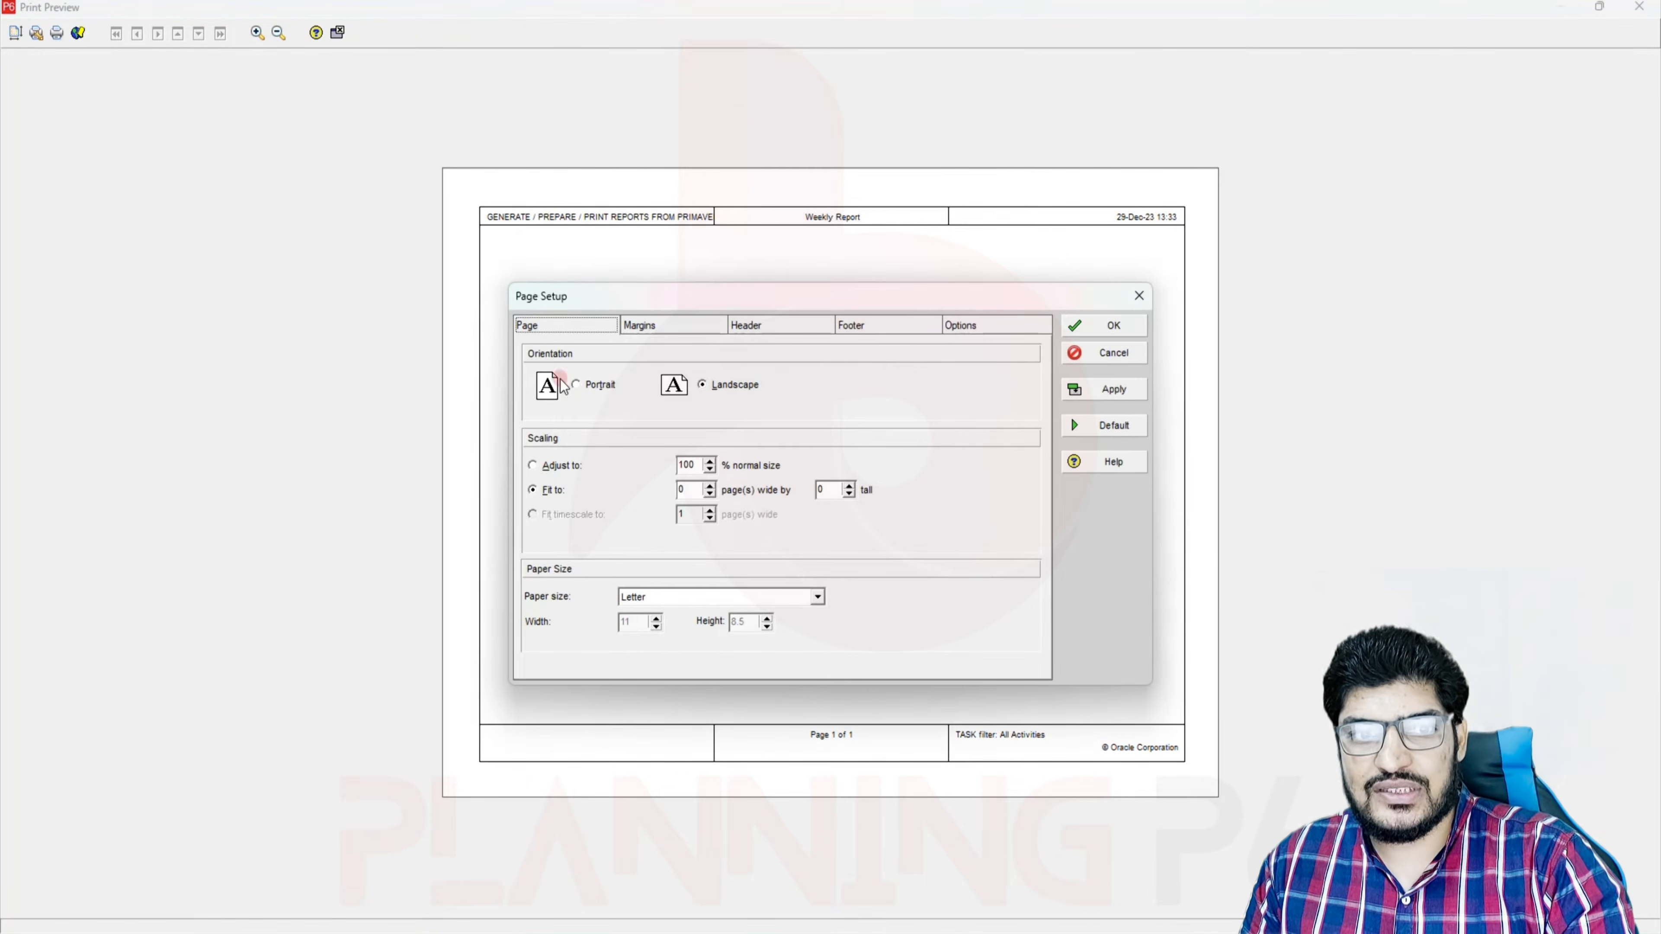
click(668, 594)
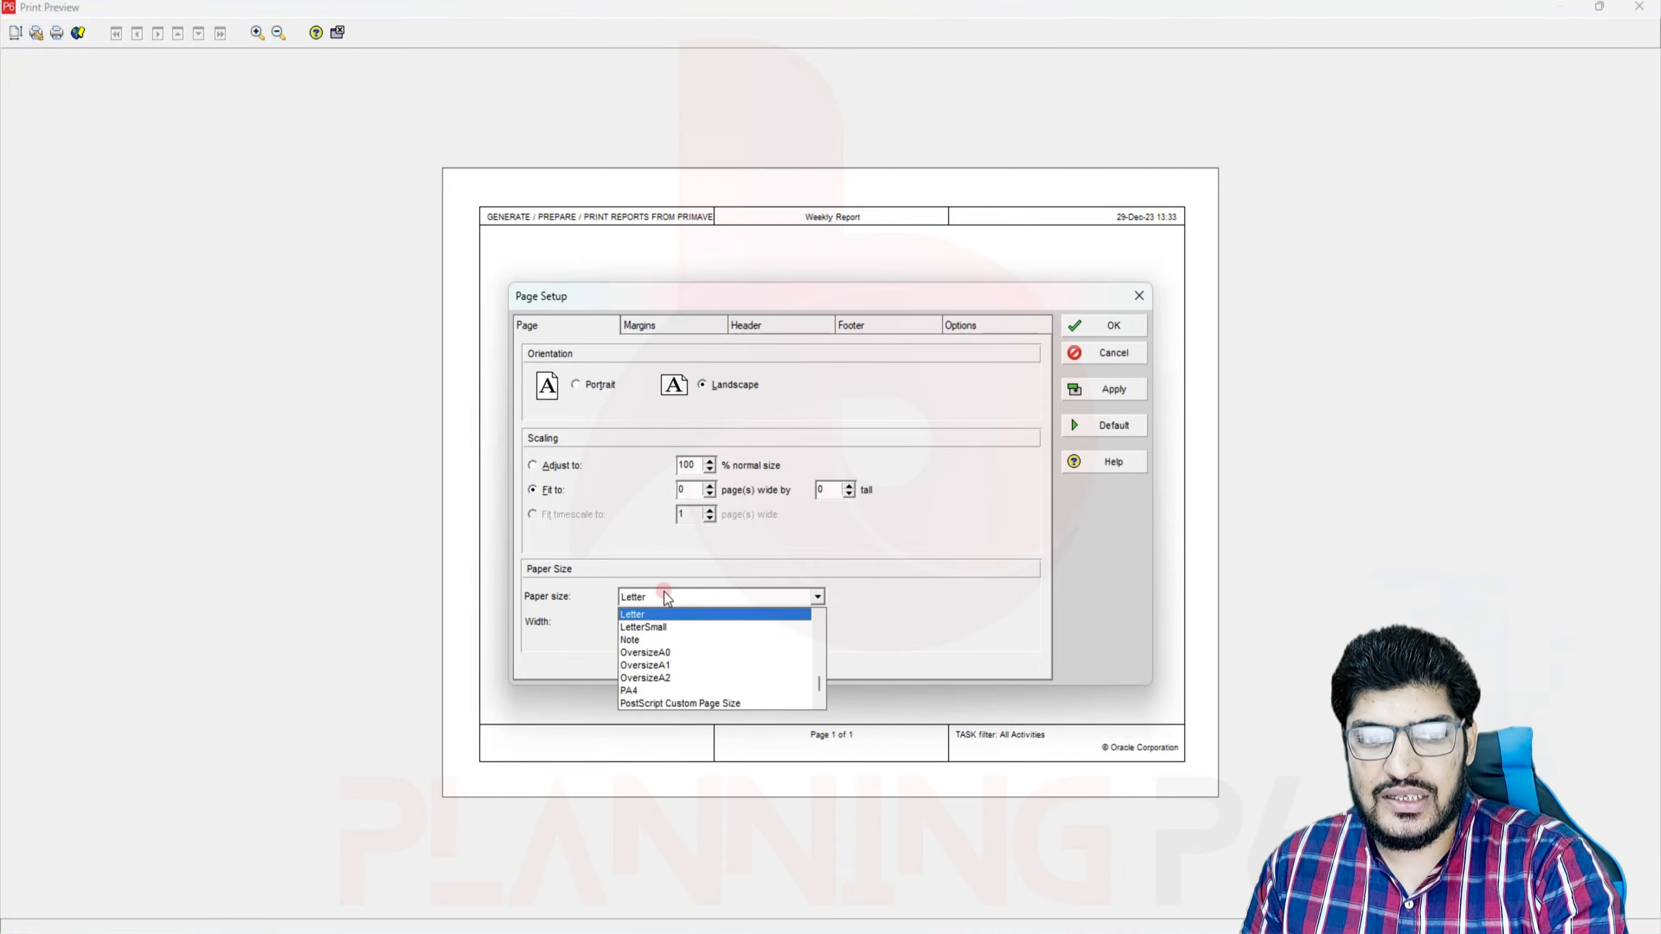
scroll(654, 643, down, 2)
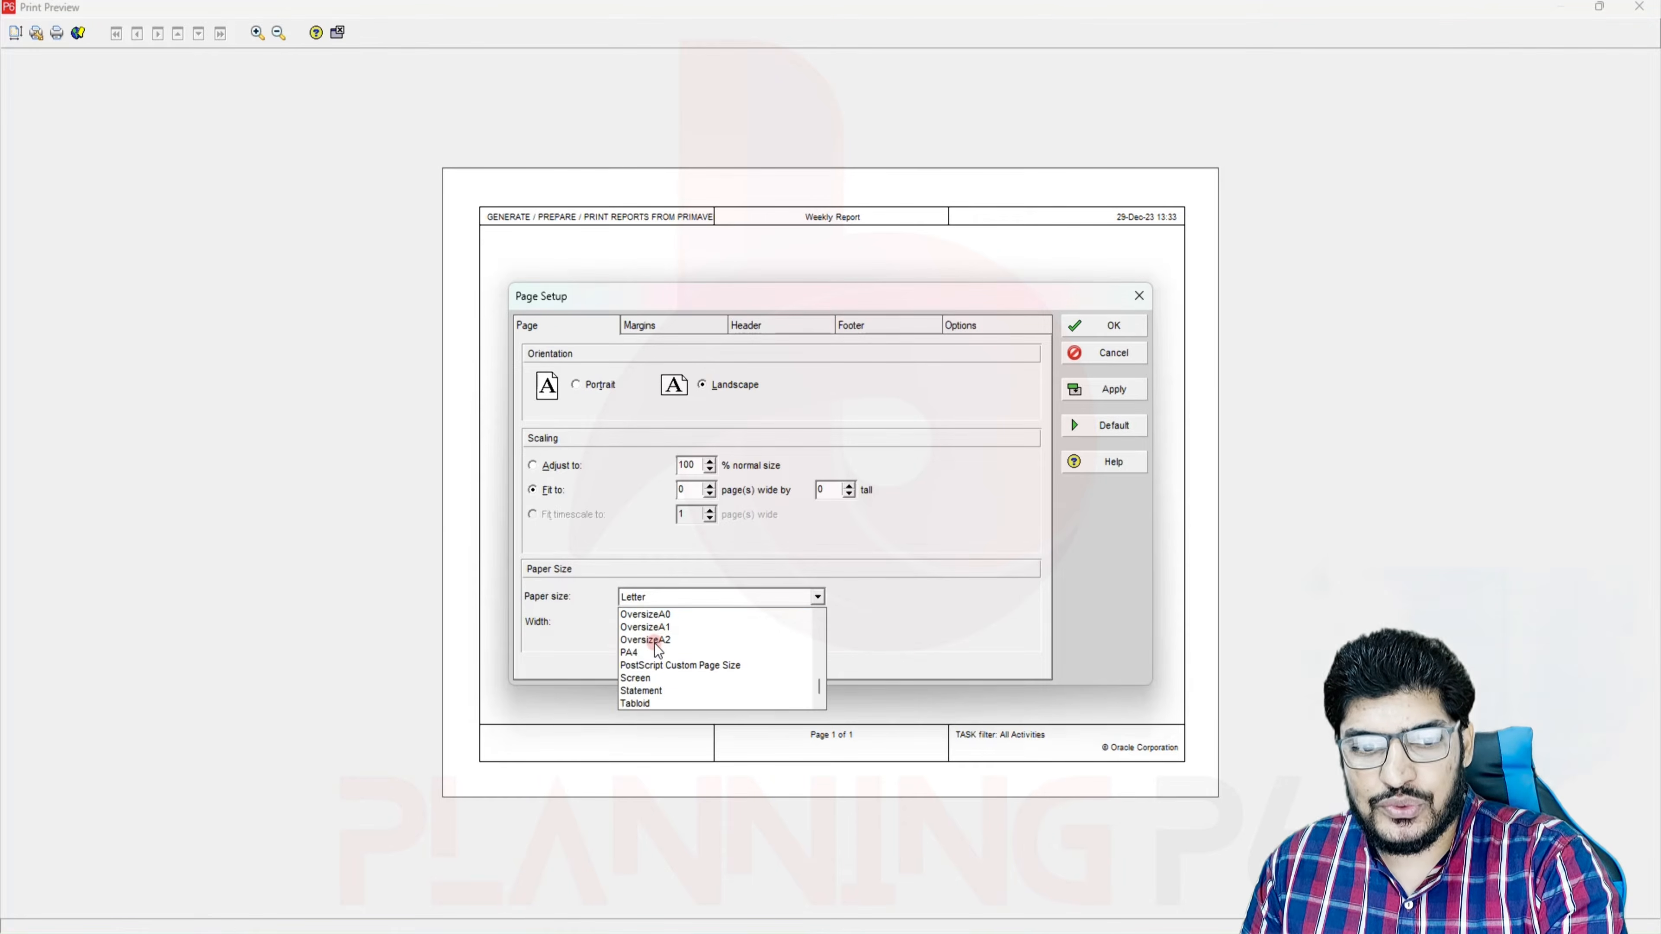
scroll(657, 648, up, 10)
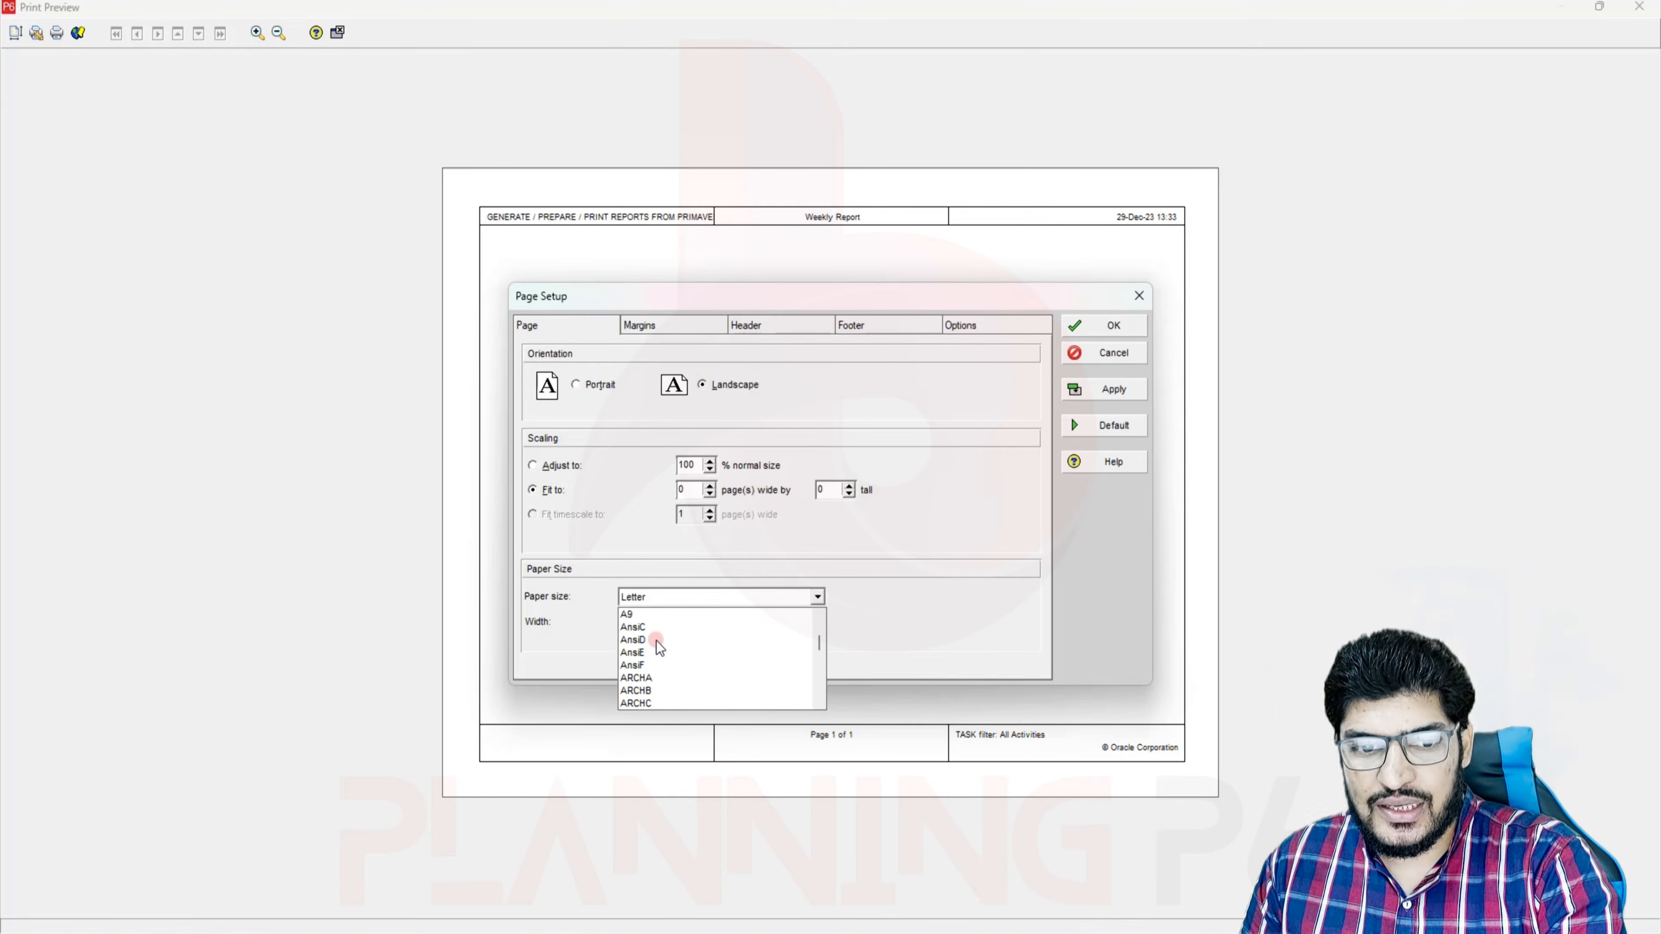
scroll(656, 641, up, 3)
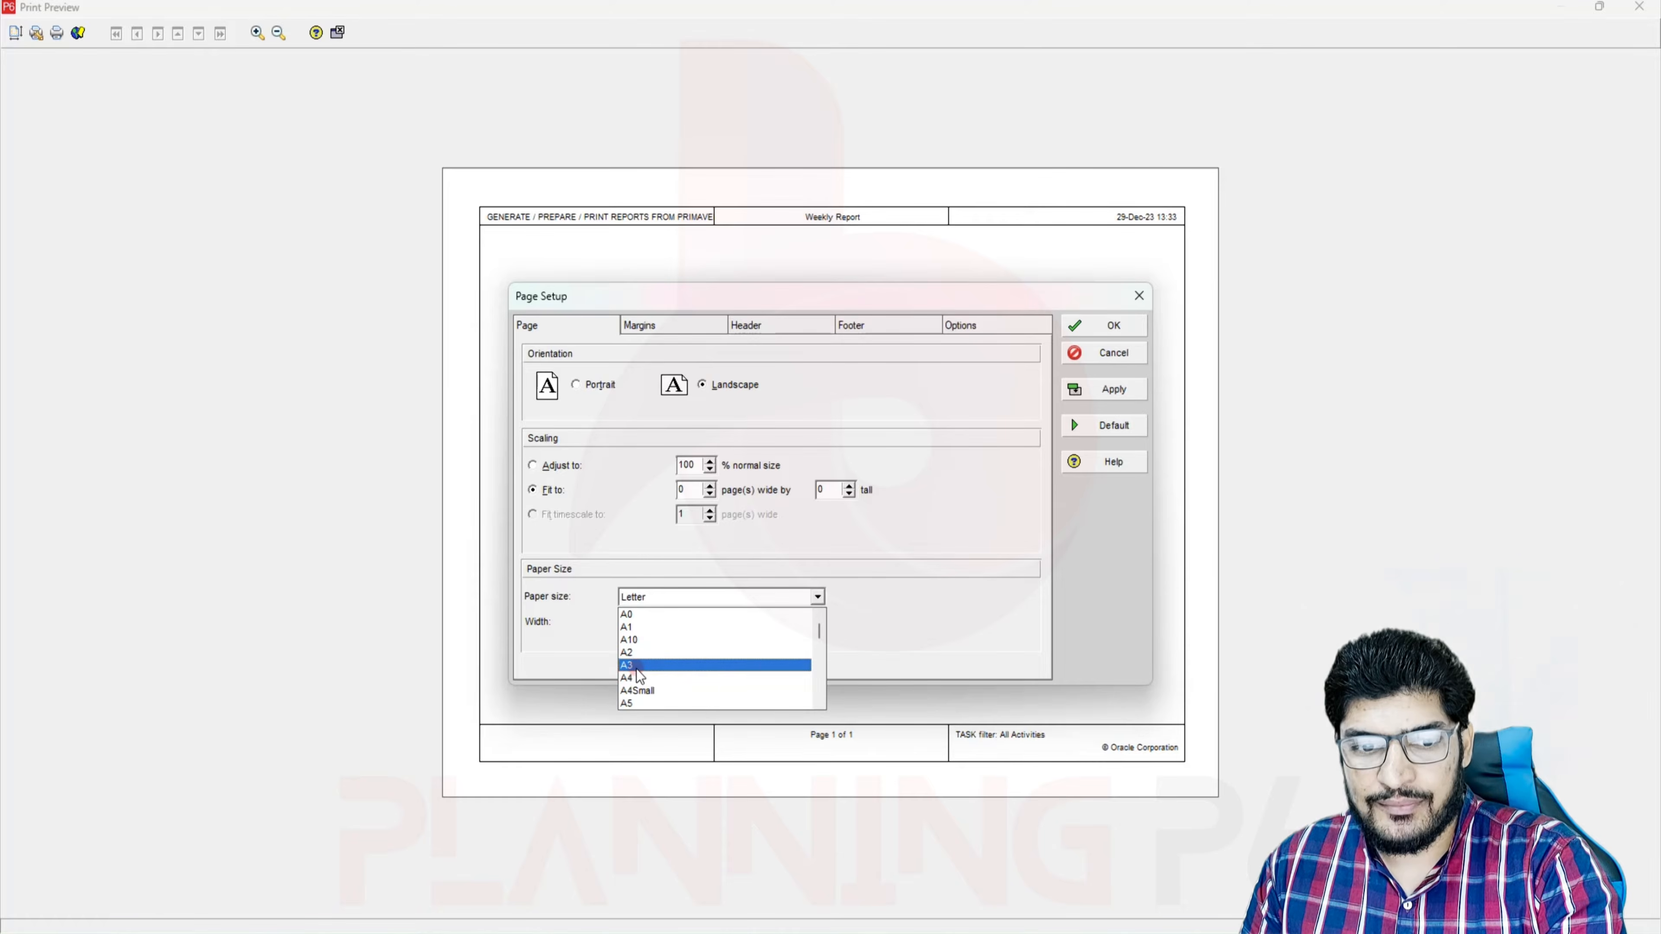
click(652, 665)
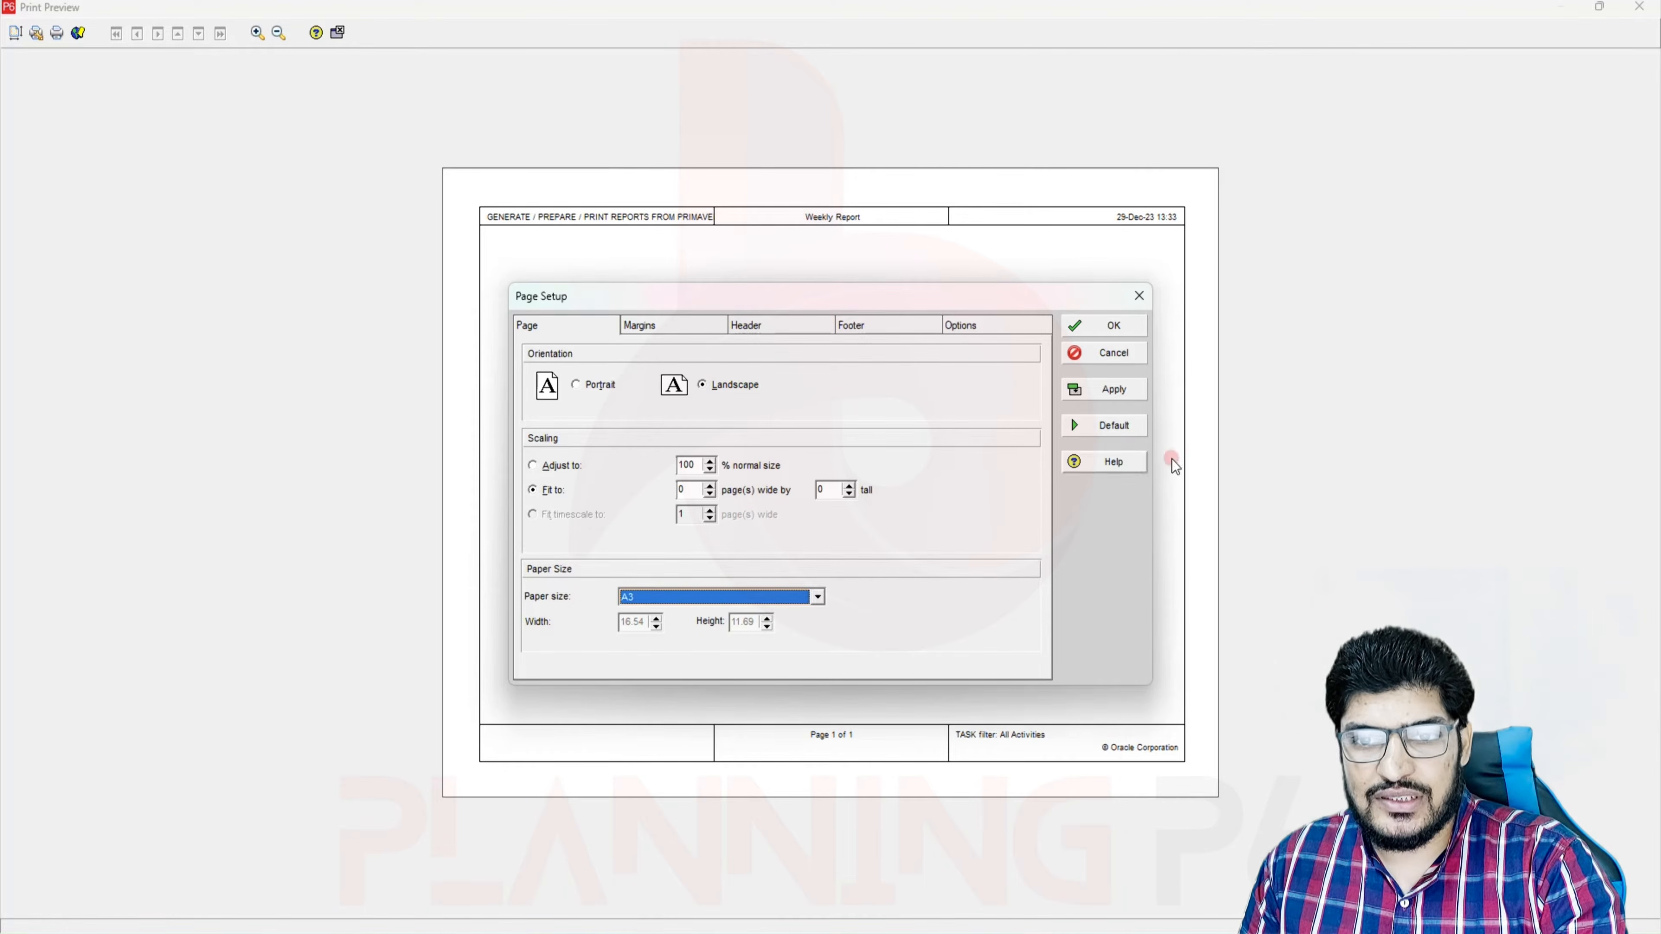
click(1116, 394)
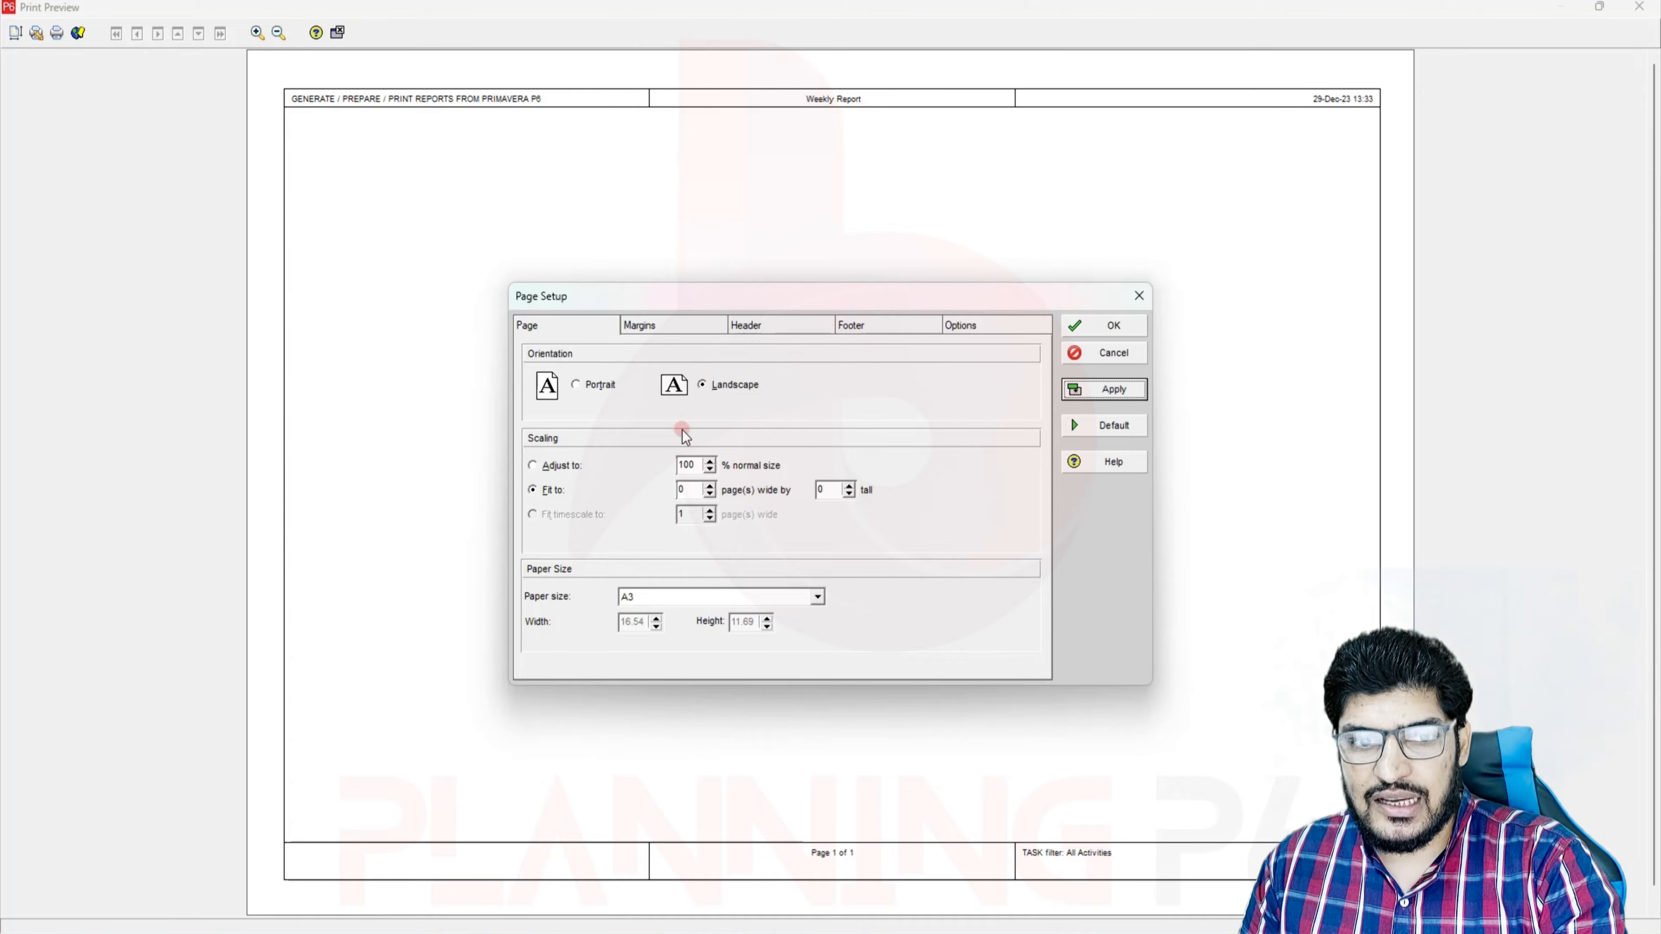
Include the activity table, all columns, grid lines, Gantt chart and profile in the printout and apply the options
click(961, 326)
click(573, 453)
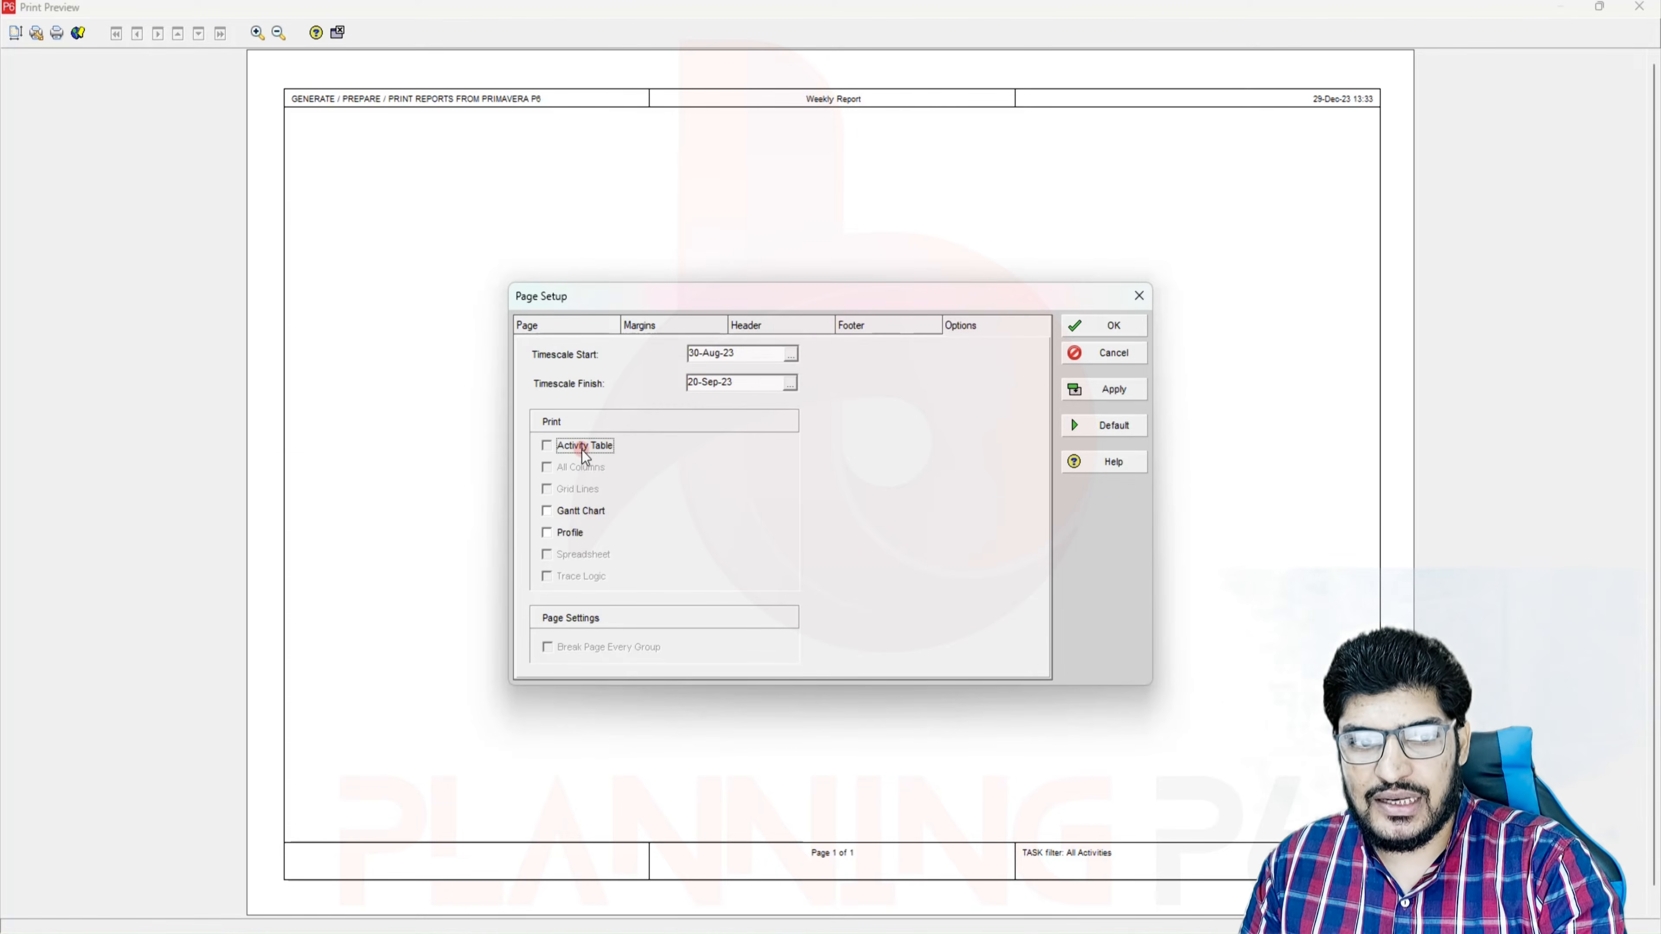
click(582, 468)
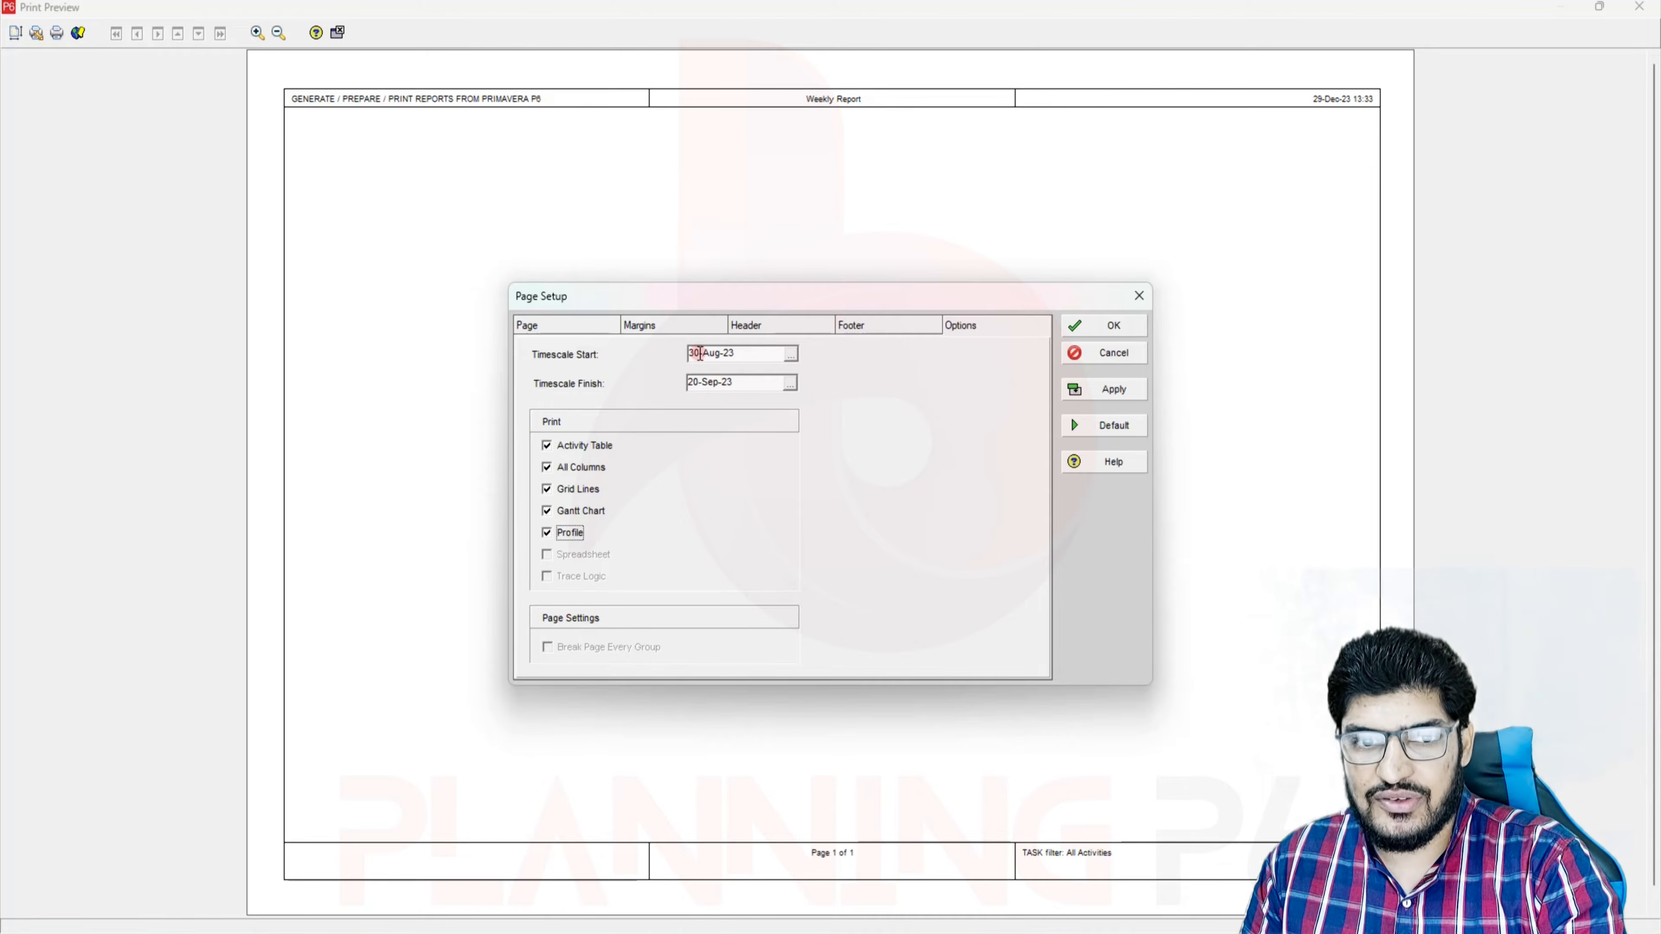
click(599, 326)
click(1122, 388)
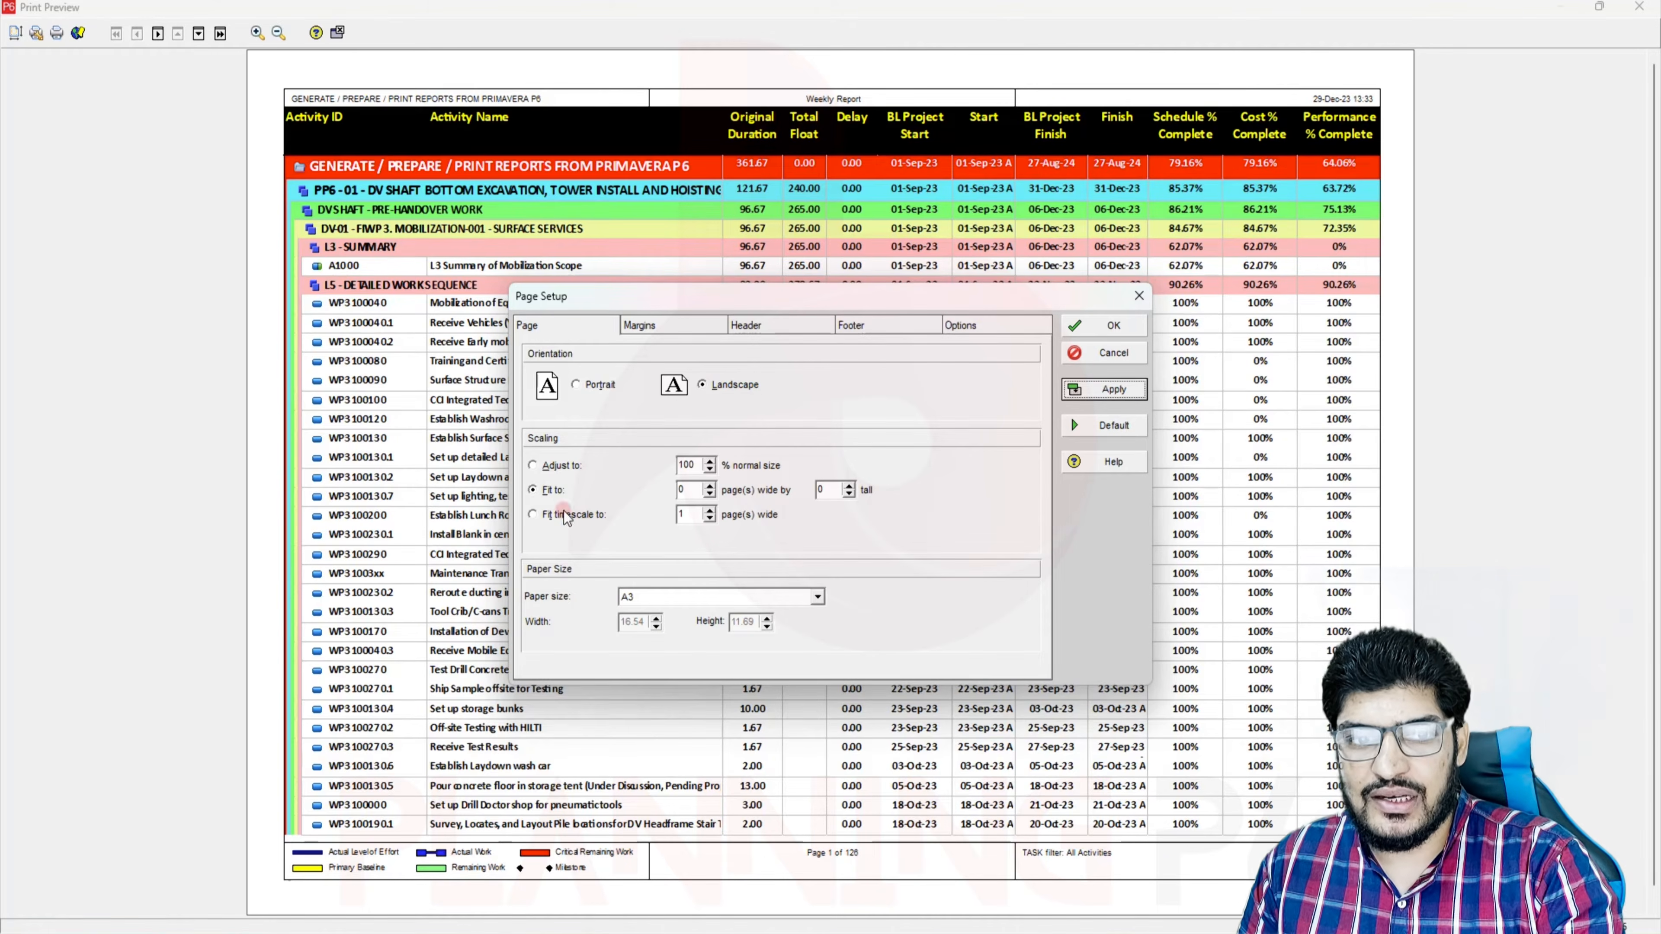
Switch the page scaling to a percentage of normal size, set it to 80%, and apply it
click(559, 467)
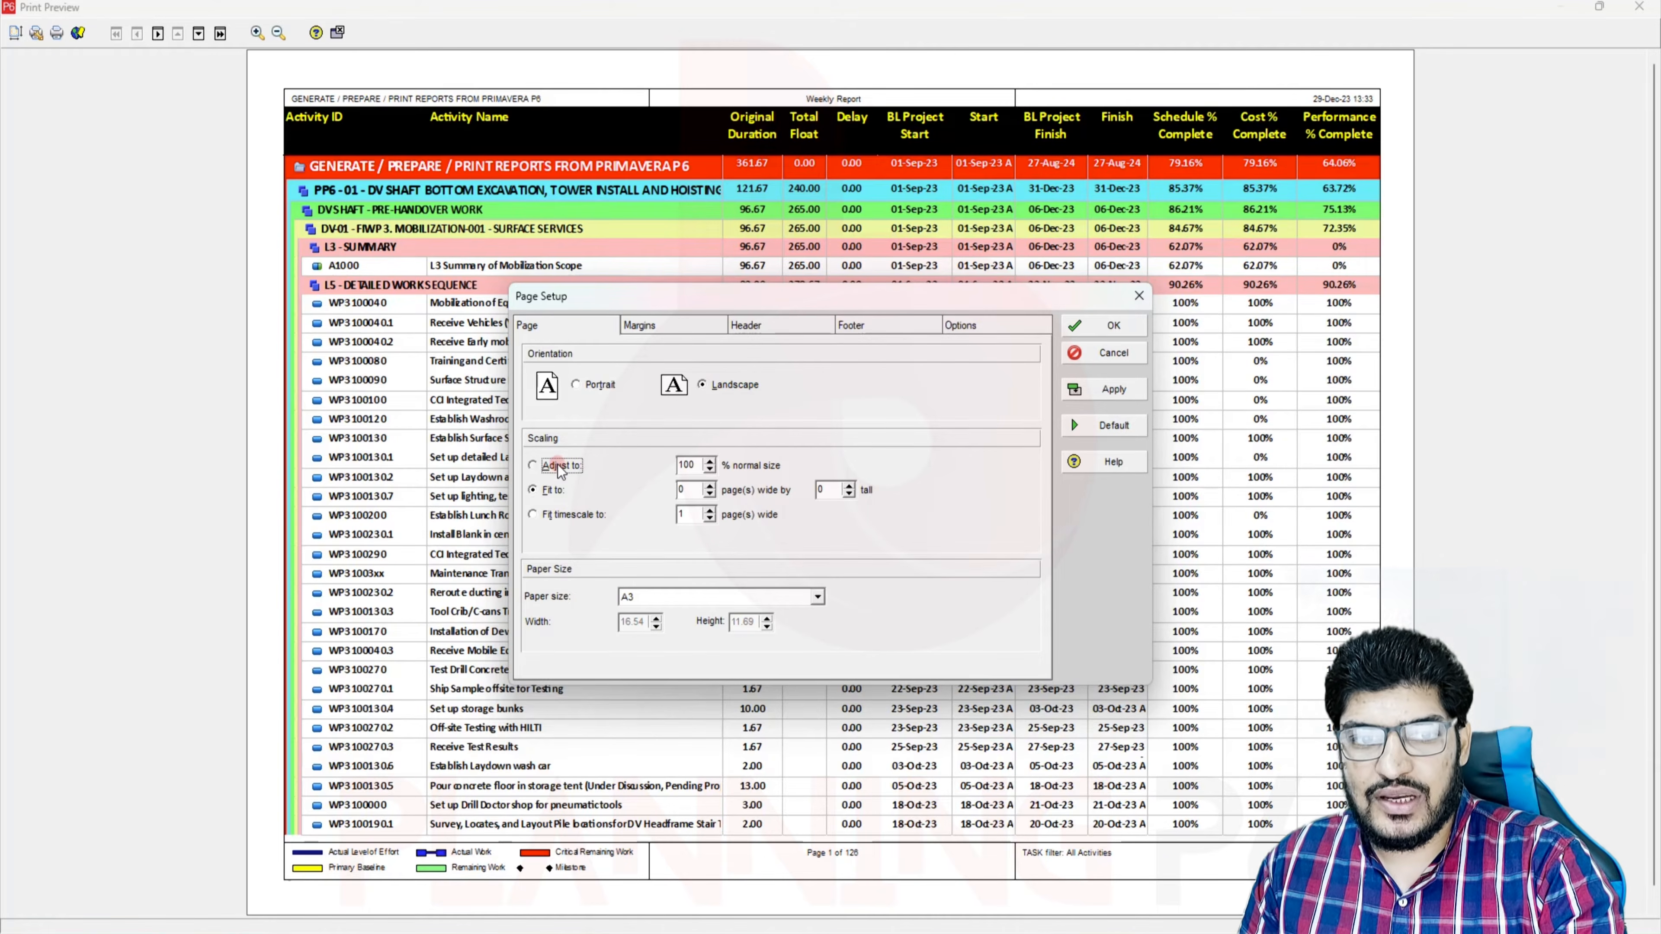
click(710, 468)
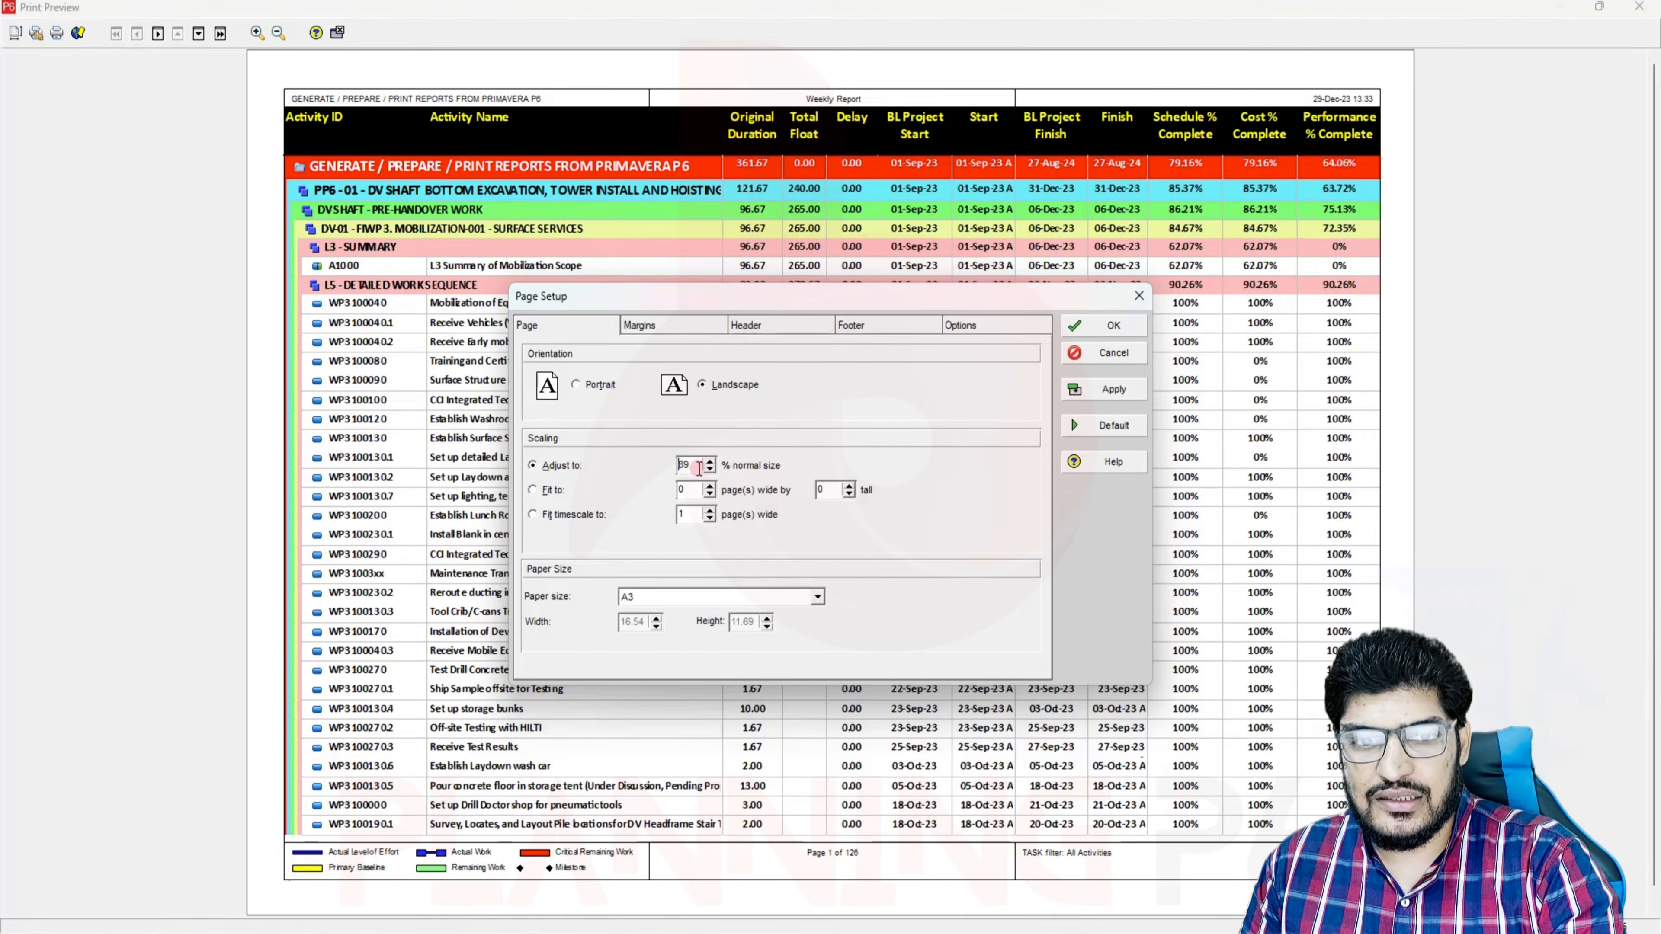
click(710, 469)
click(643, 450)
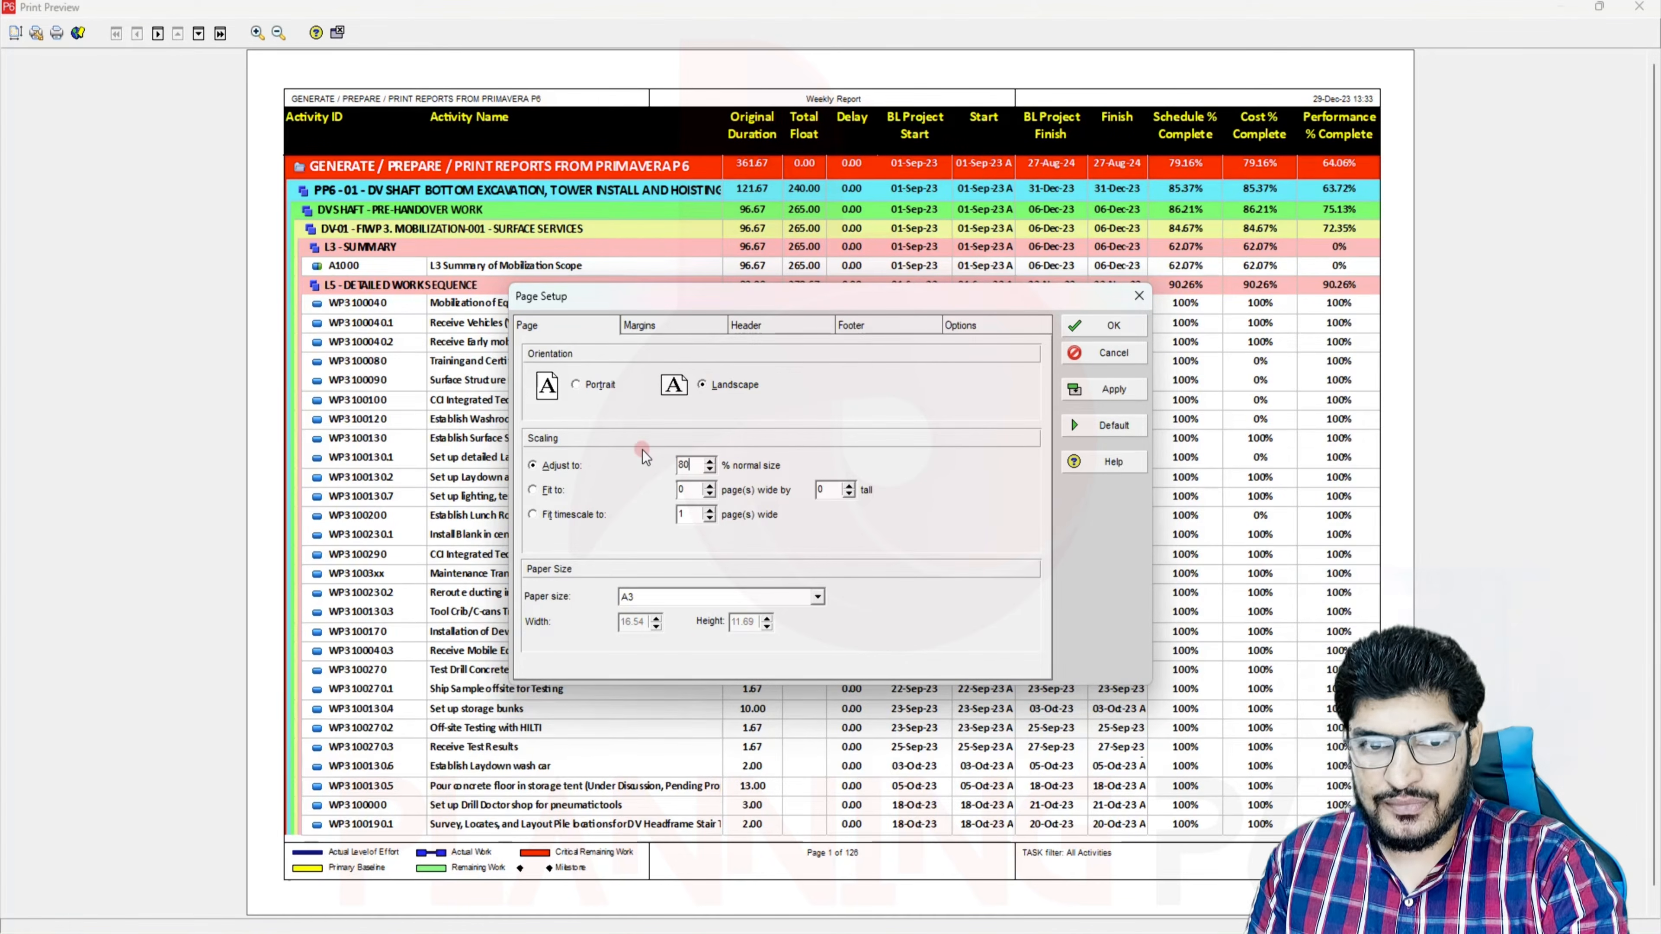
click(1129, 388)
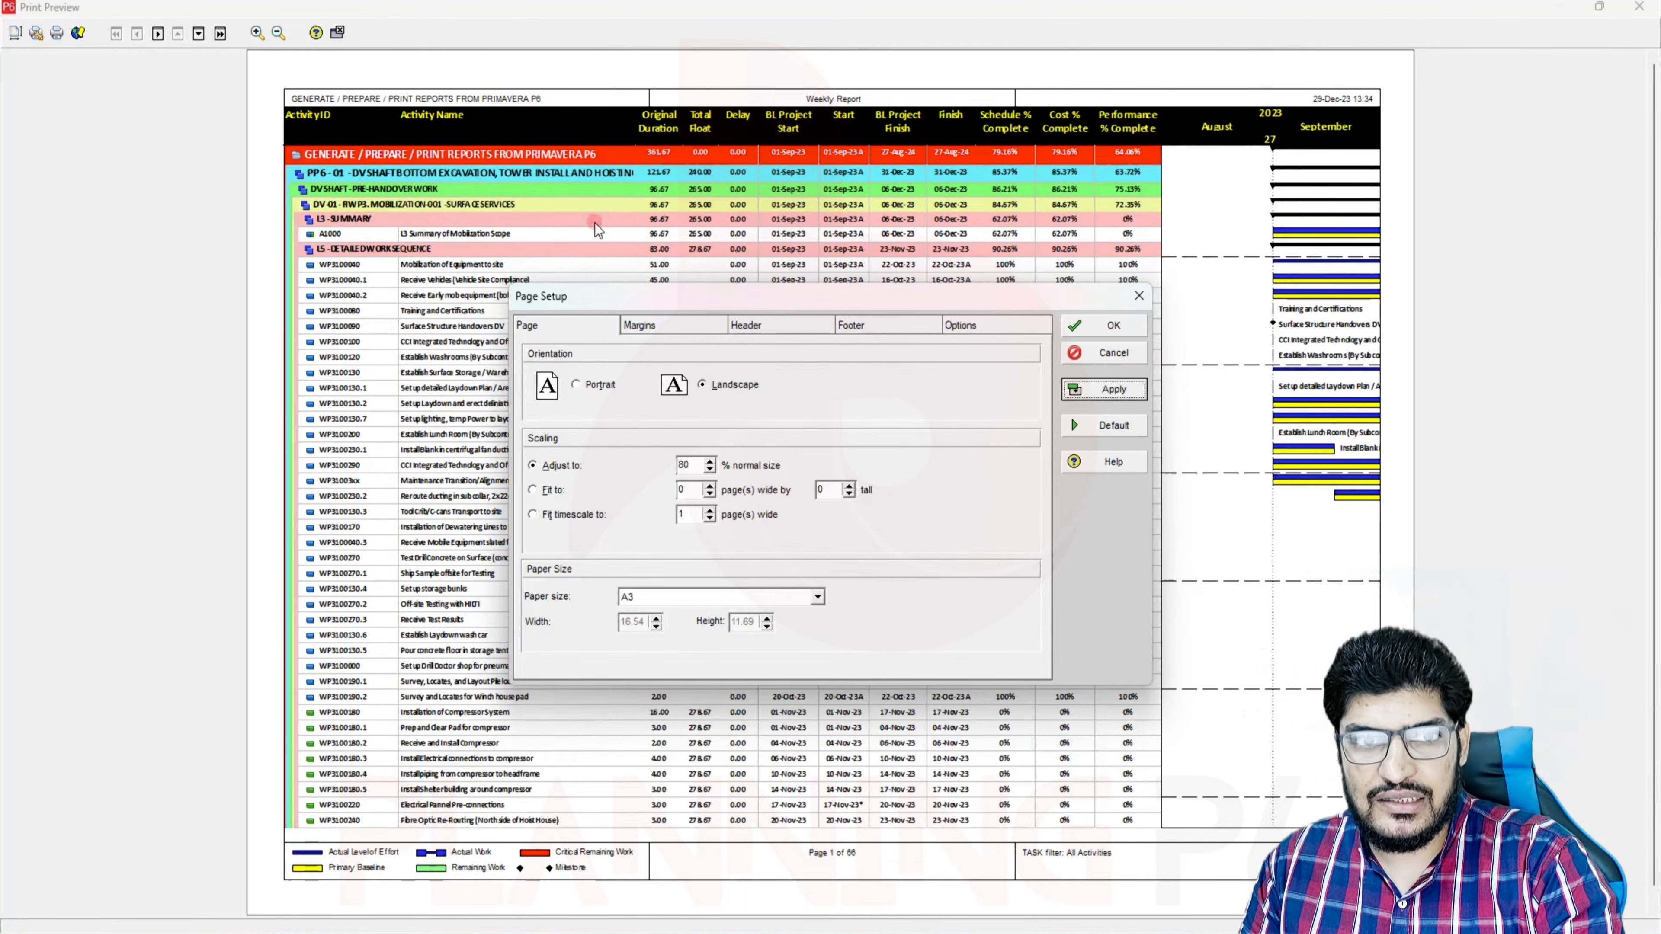
Reduce the page scaling to 70% of normal size and apply it to the preview
click(612, 530)
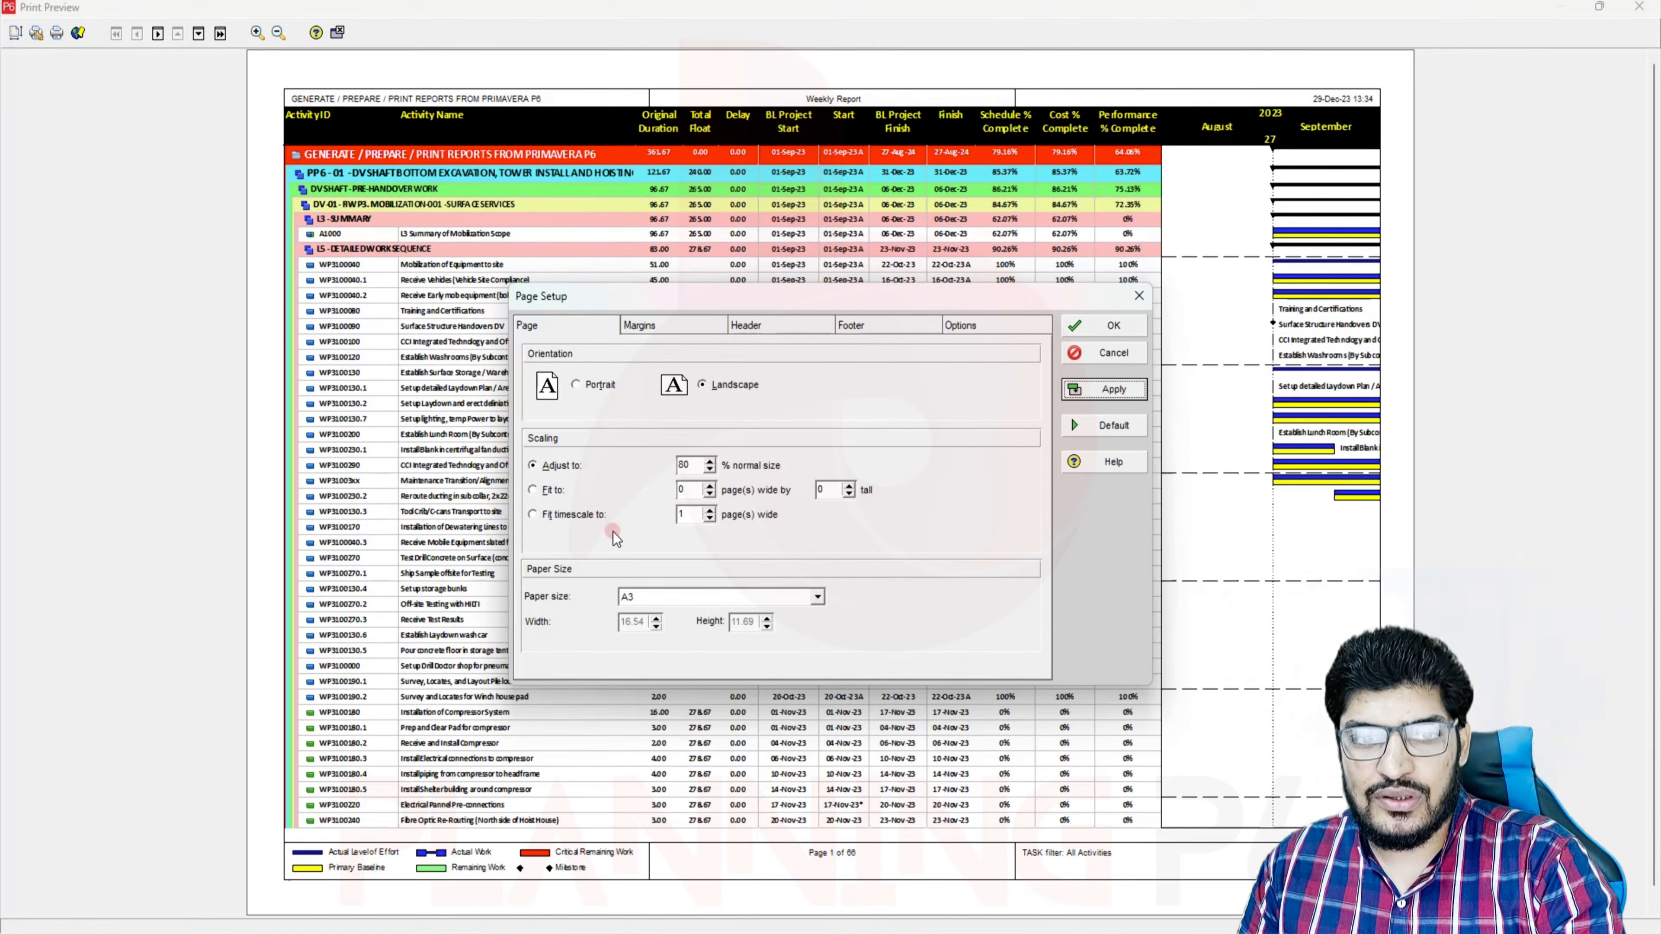
click(599, 457)
text(70)
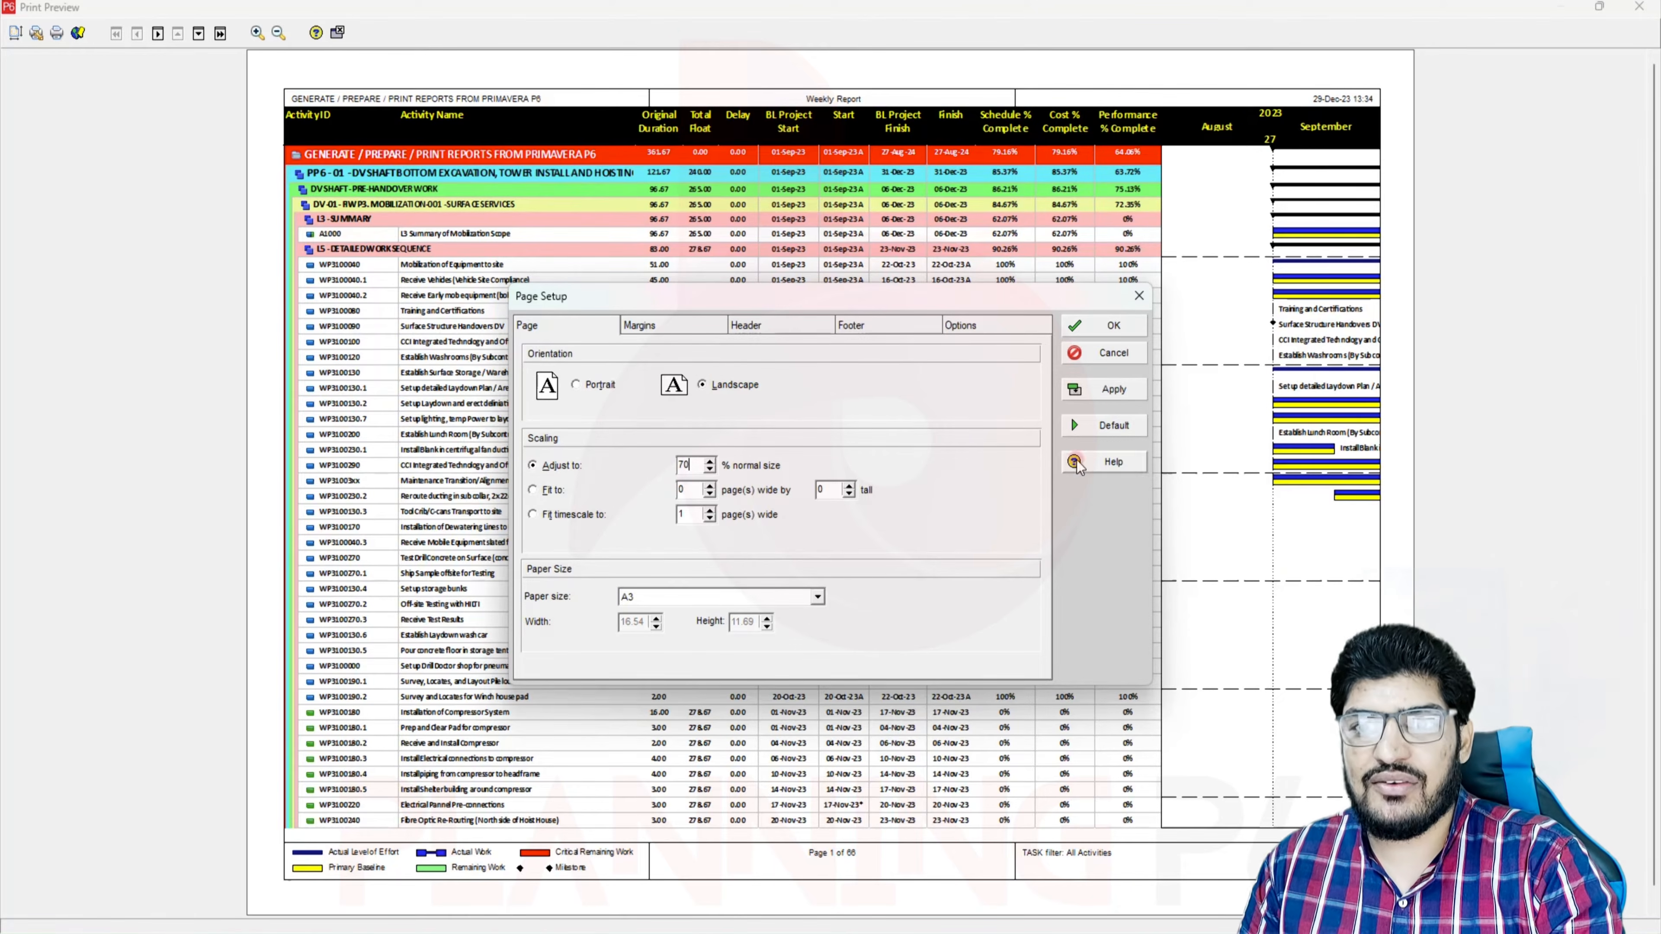
click(1296, 218)
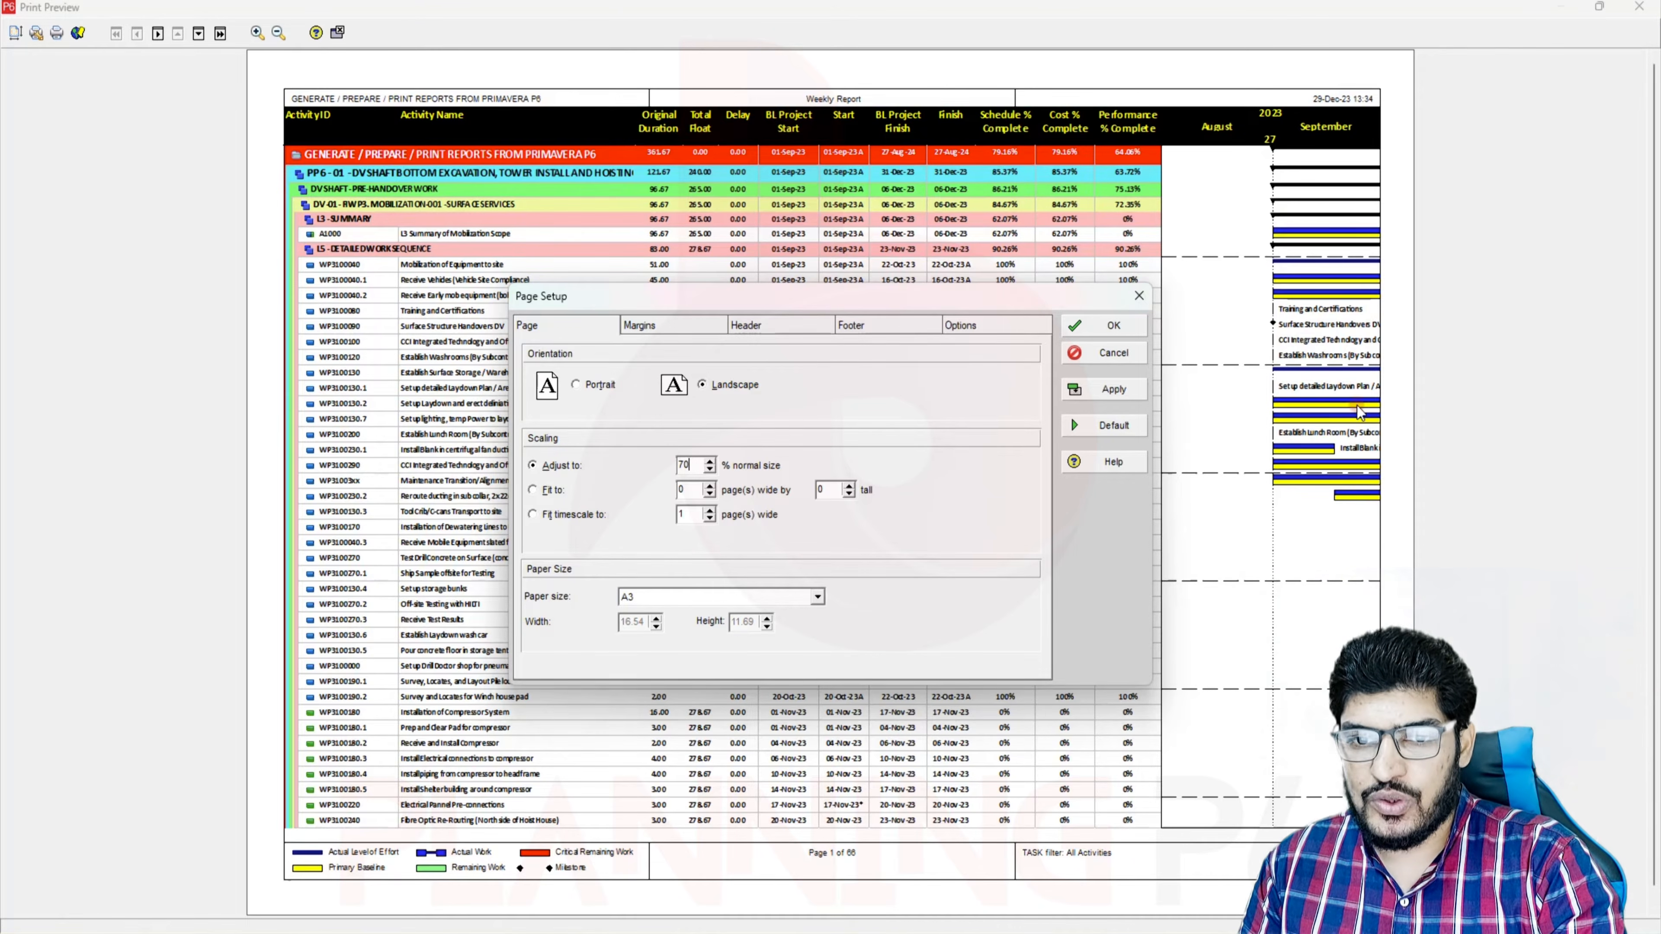
click(1114, 388)
click(809, 444)
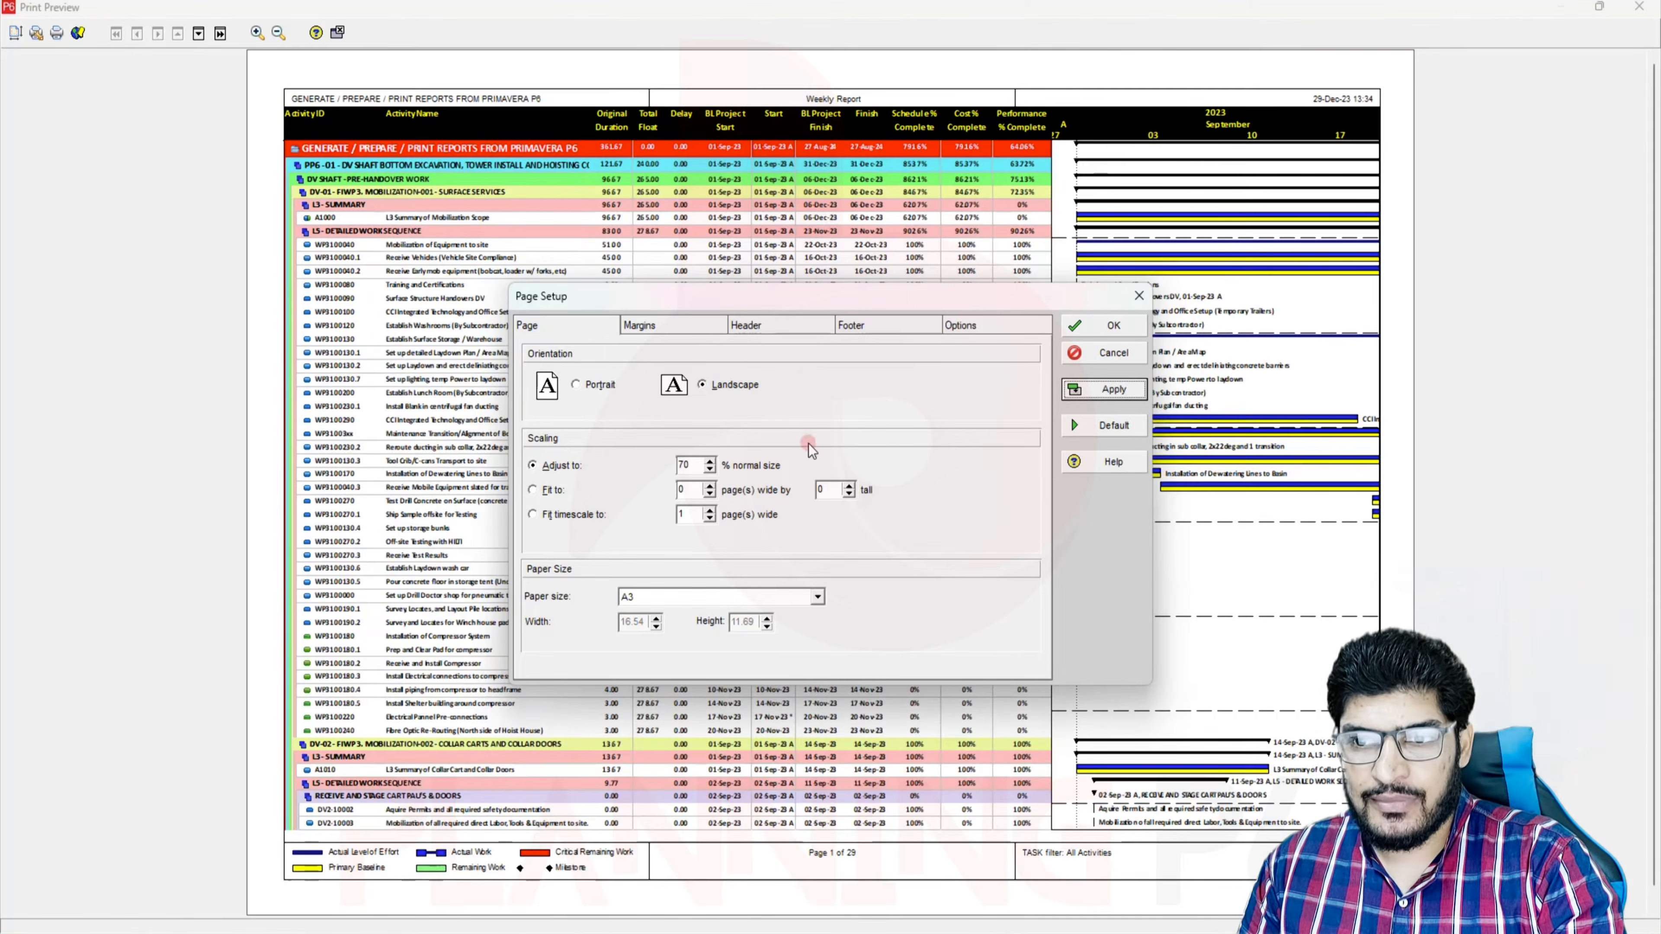
Set the left, right, top and bottom page margins to 0 and apply them
click(639, 325)
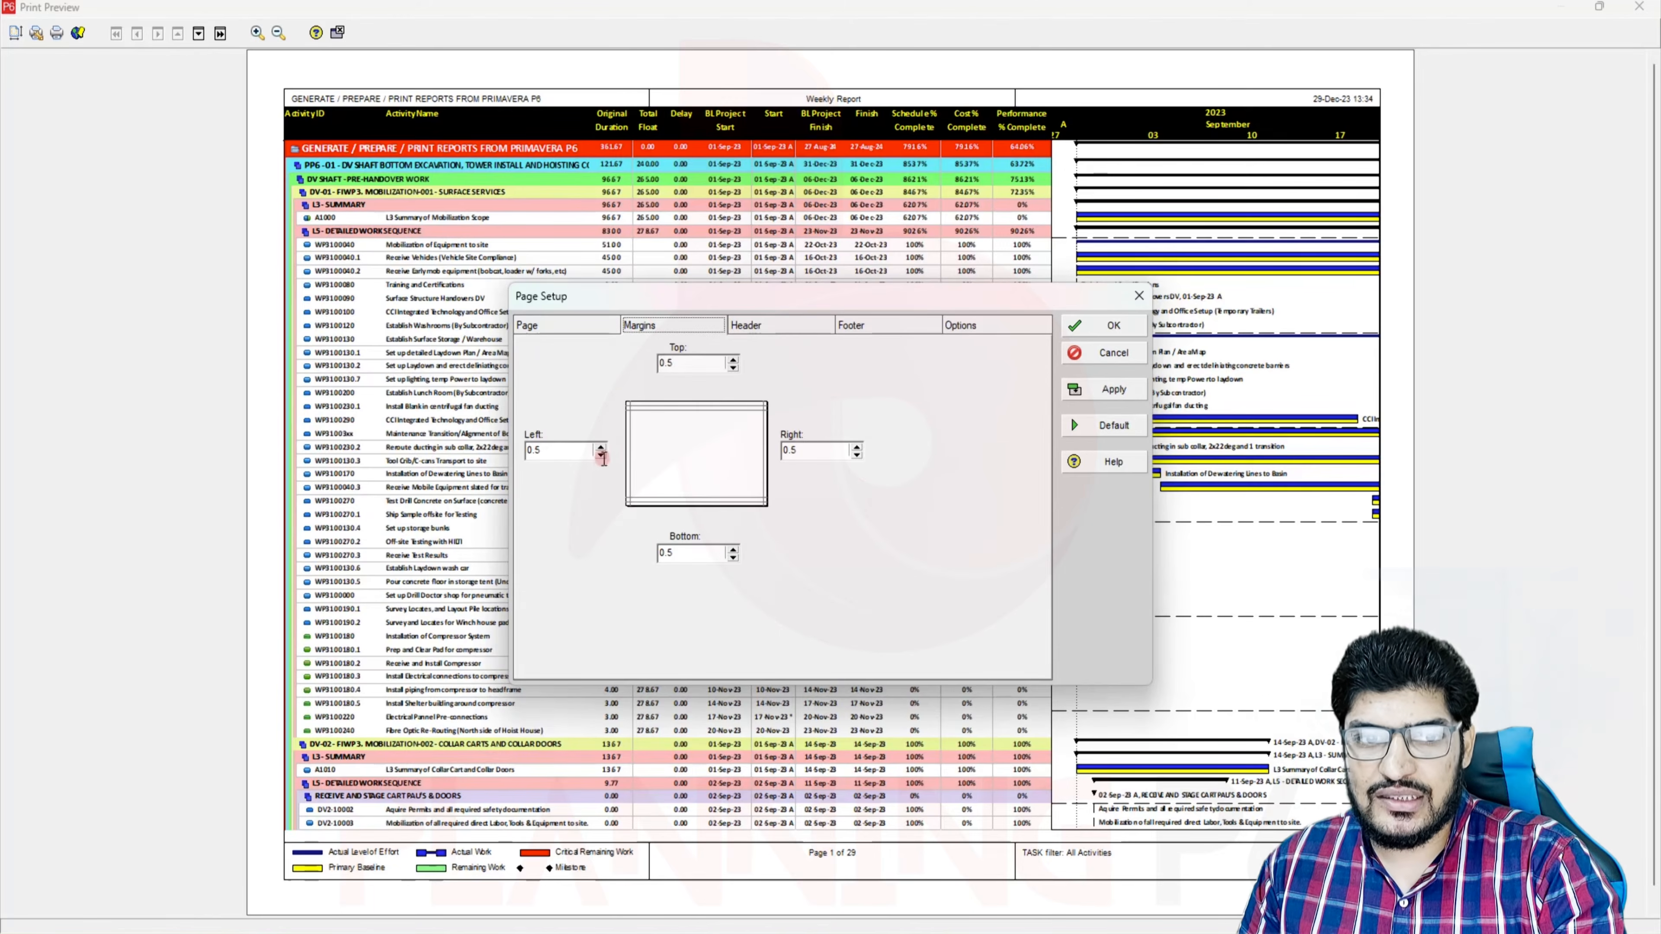
click(600, 454)
click(856, 454)
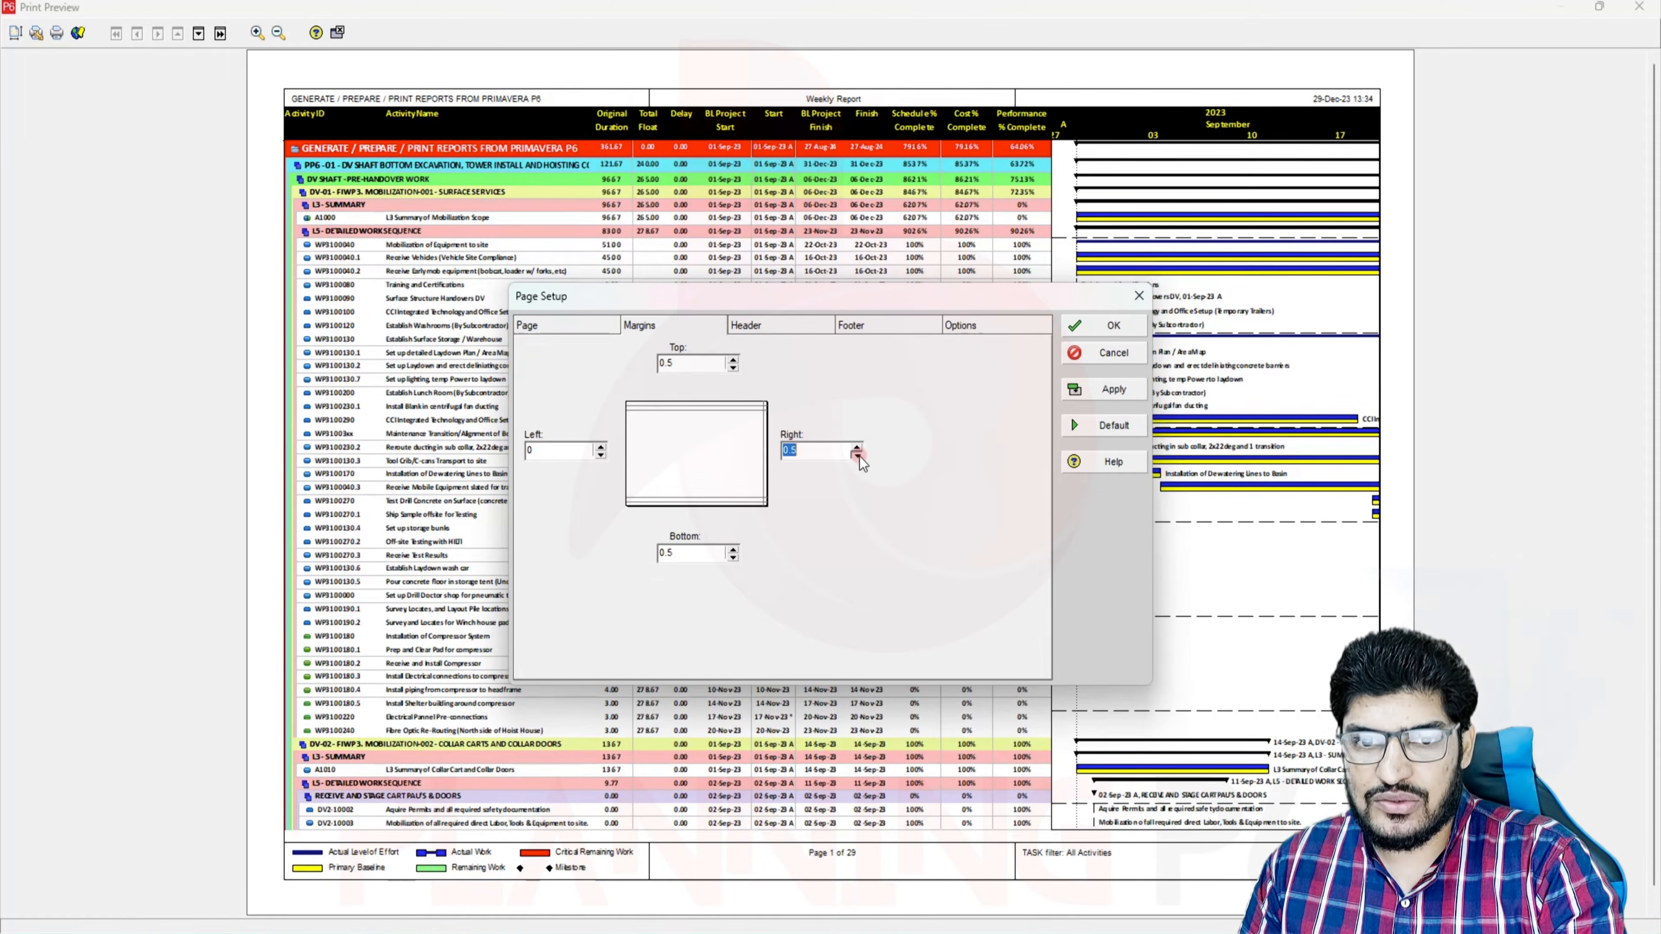
click(734, 367)
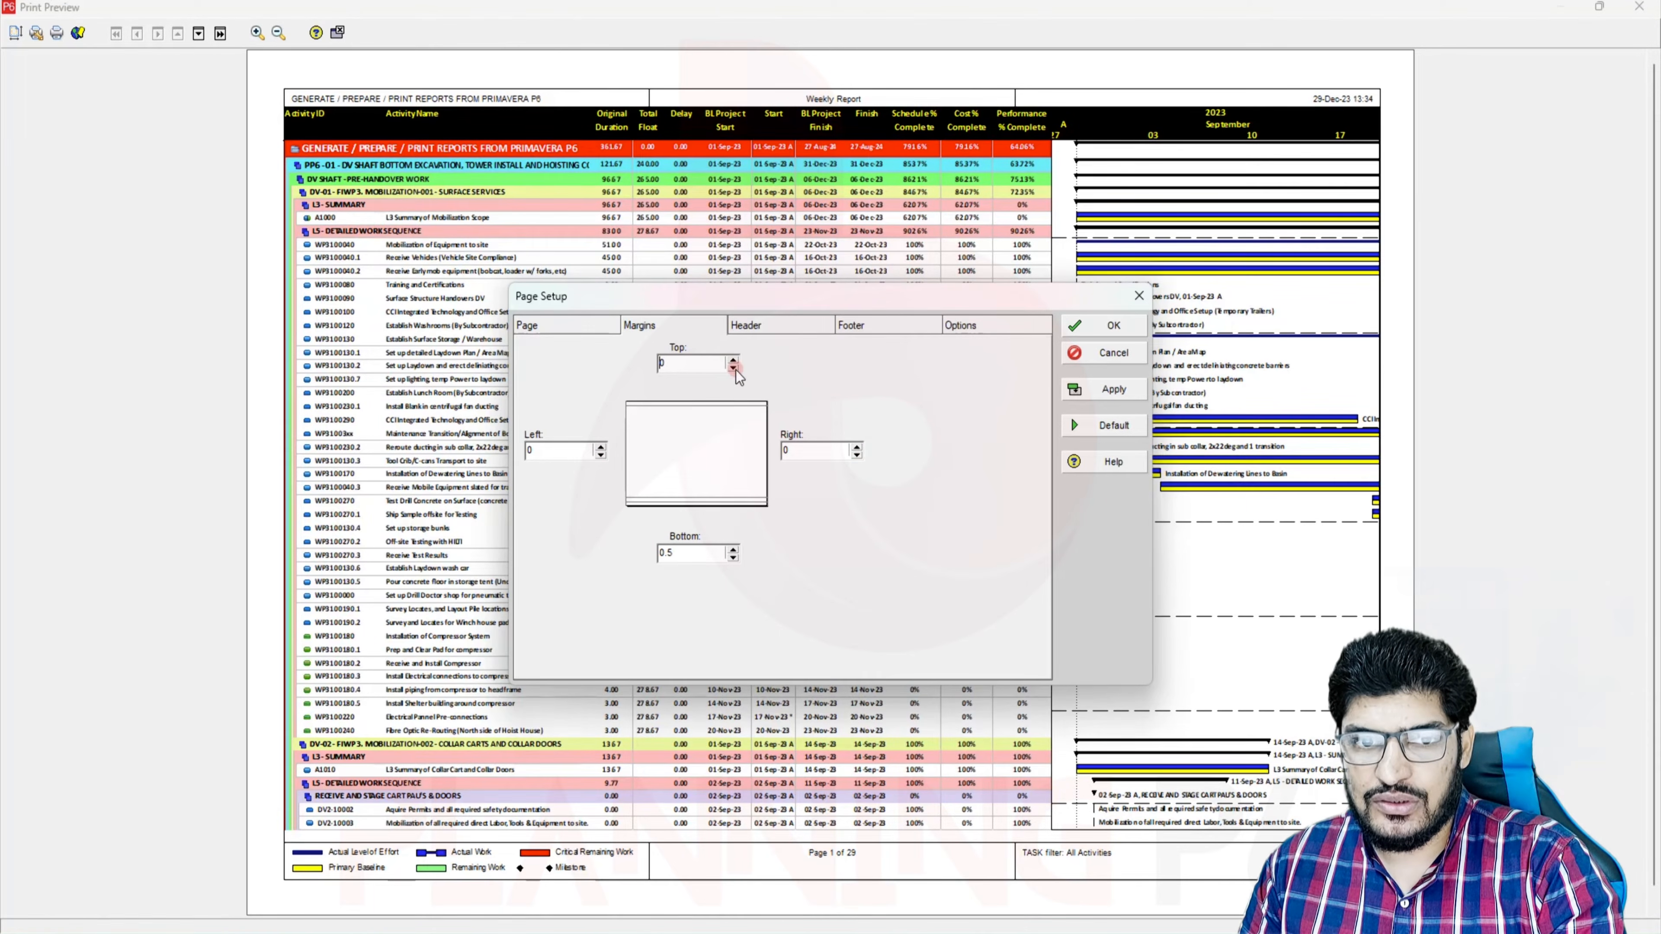
click(733, 556)
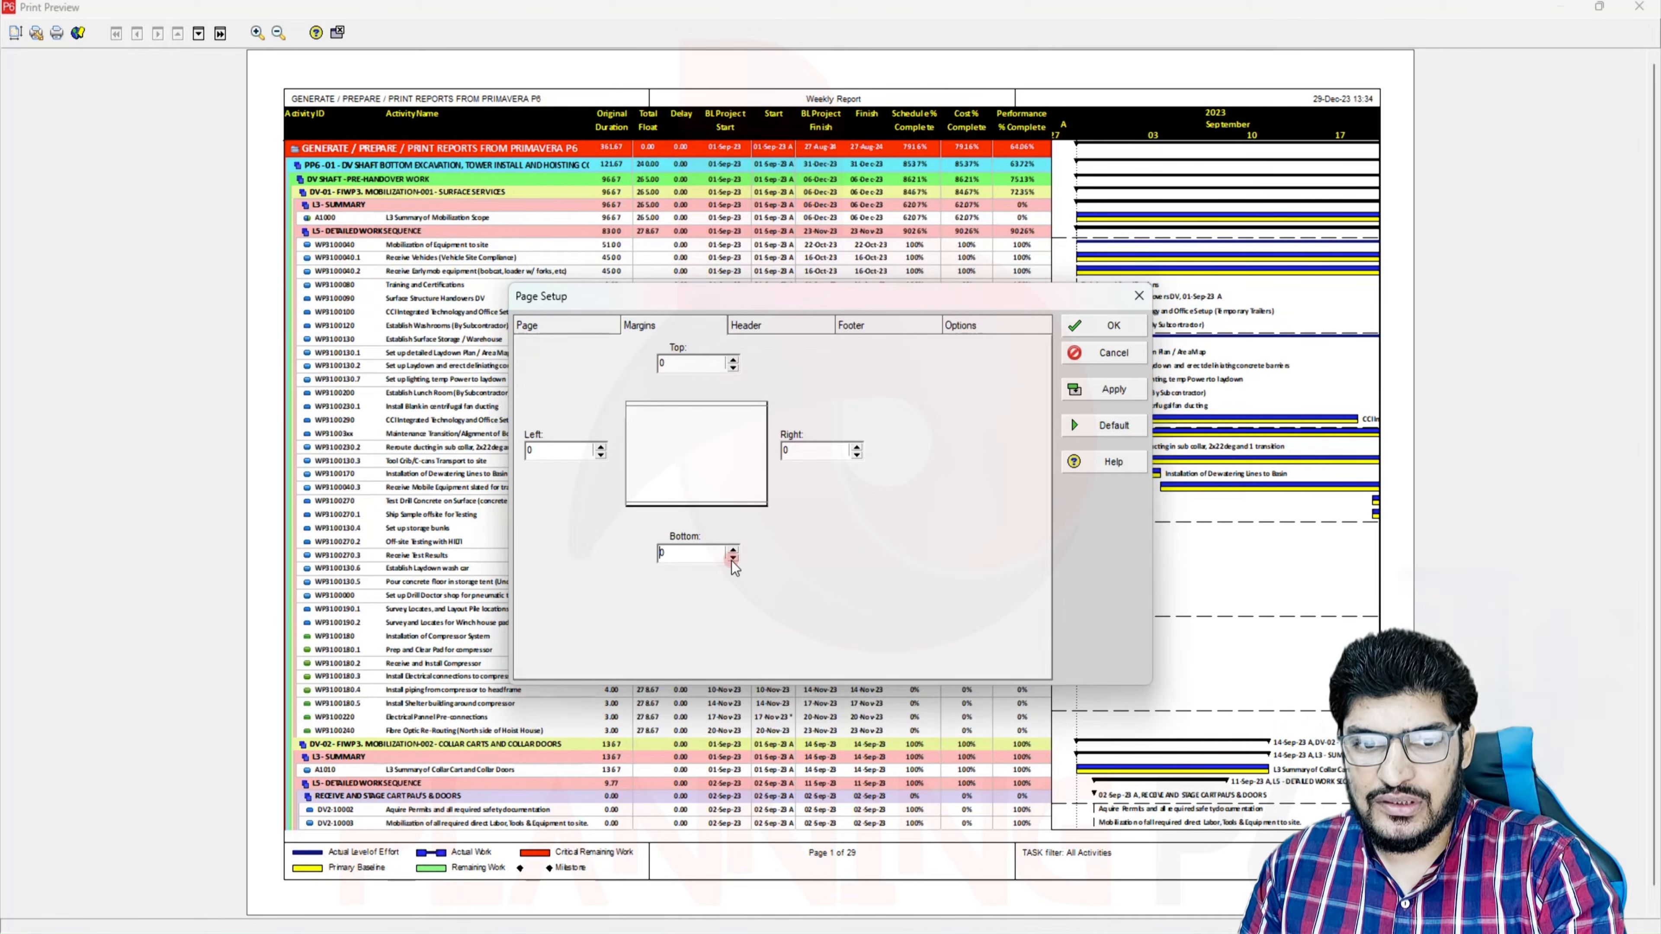
click(1114, 390)
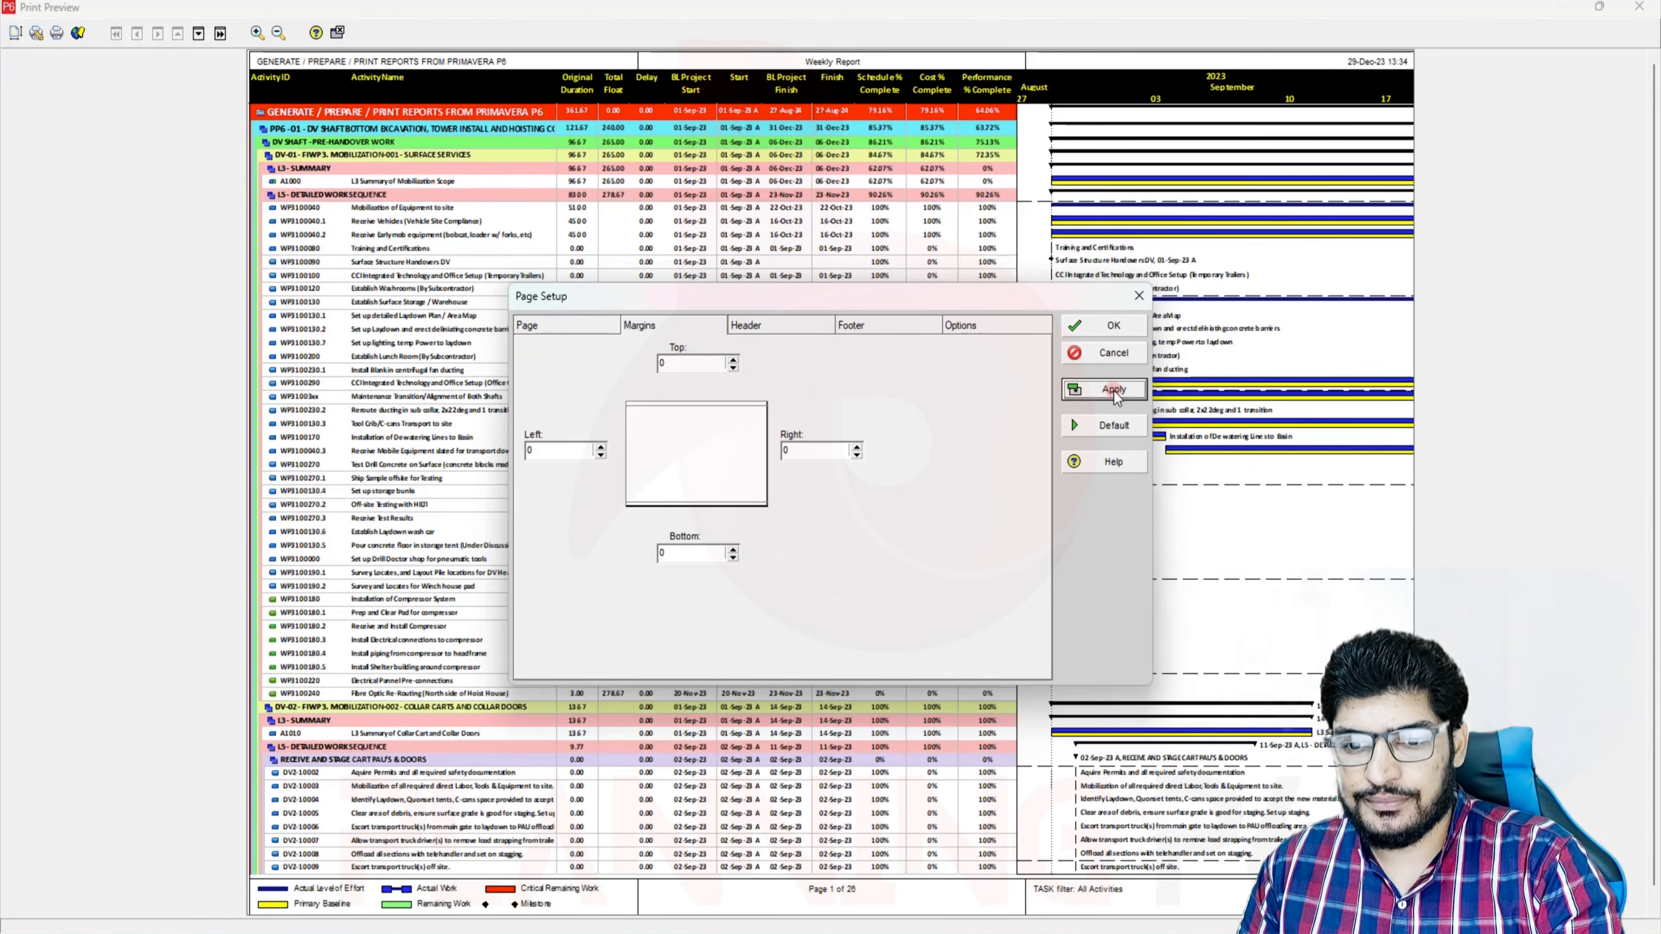
Apply scaling that fits the timescale to 1 page wide, and look through the subsequent pages of the print preview
click(698, 338)
click(571, 325)
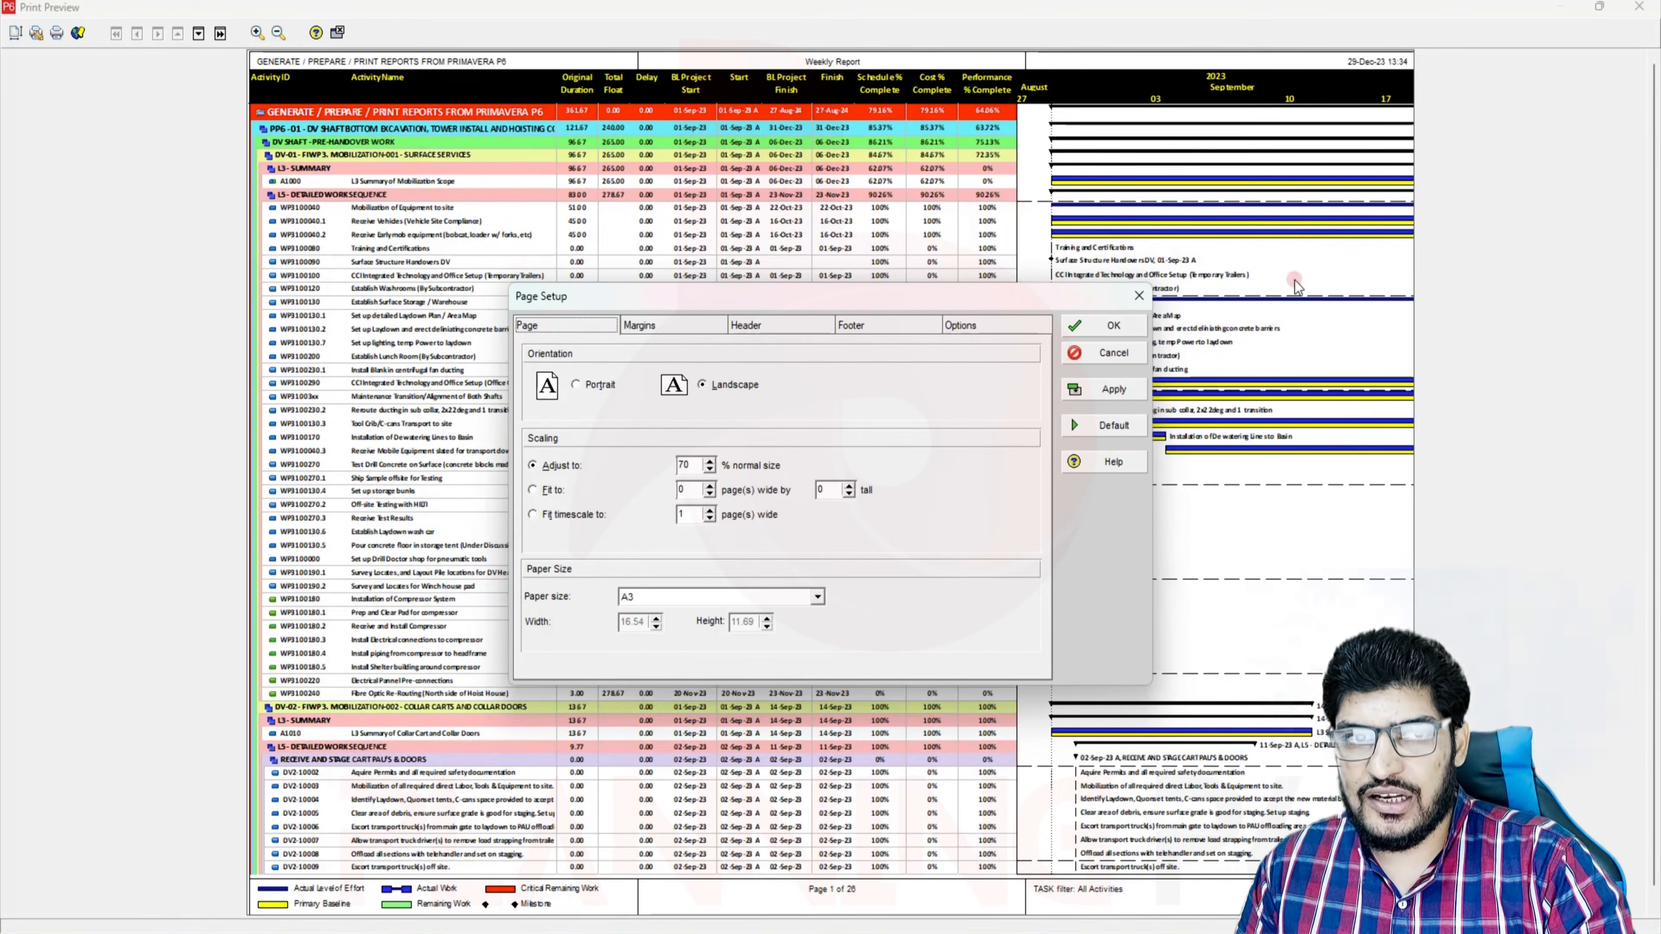
click(548, 515)
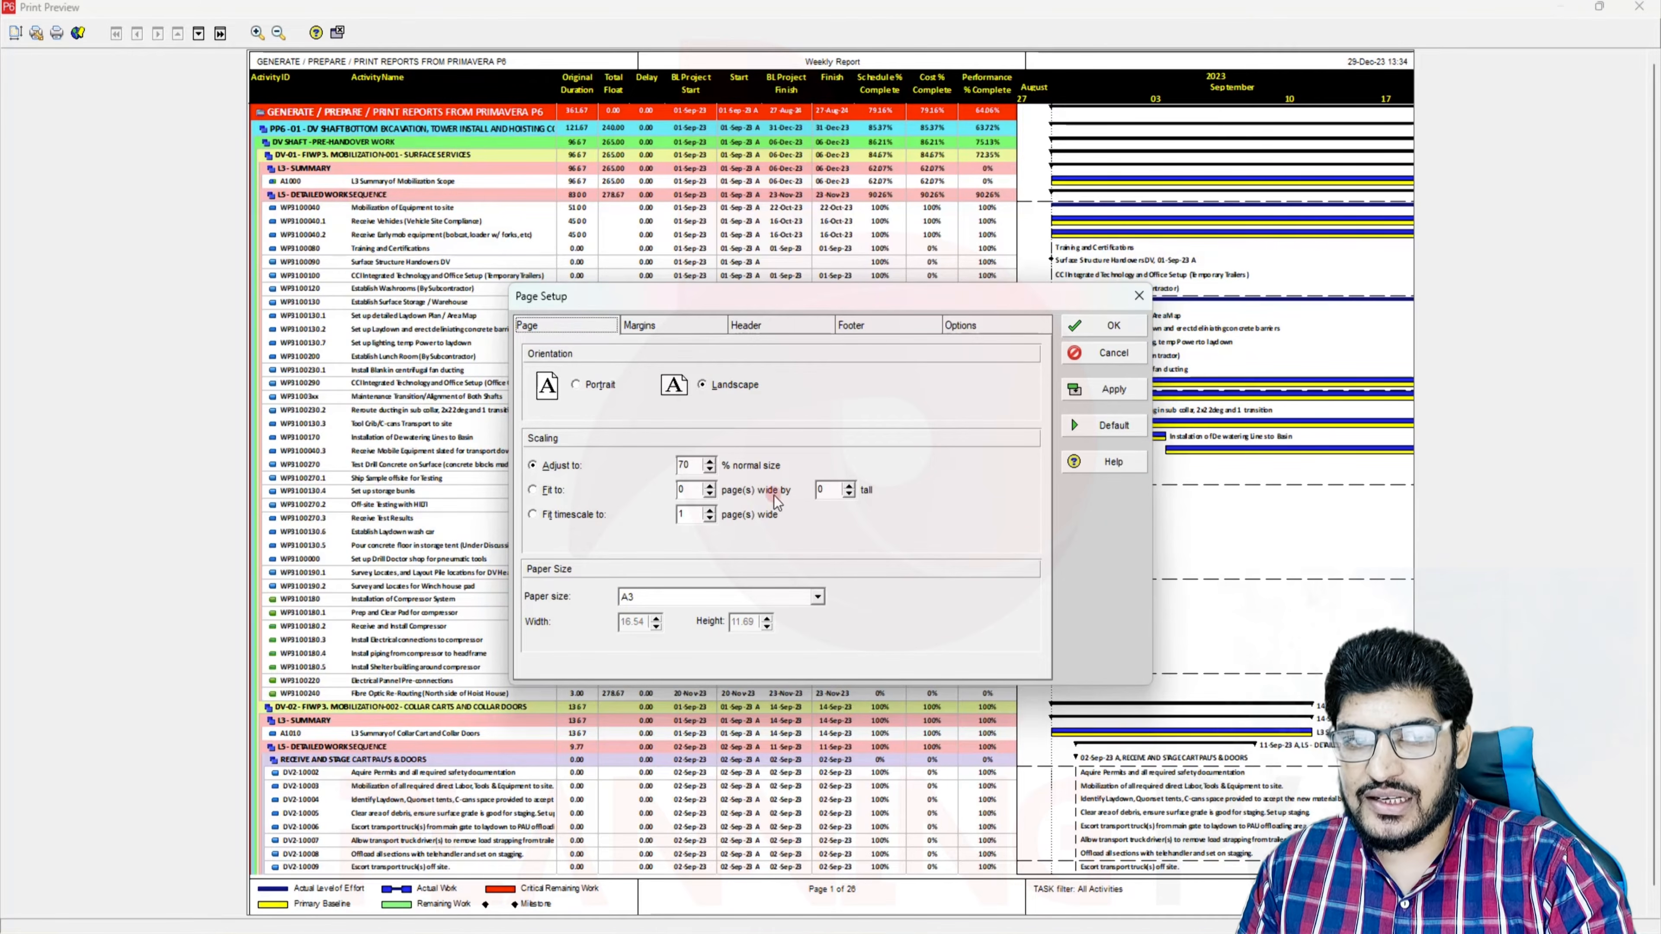
click(556, 514)
click(1120, 395)
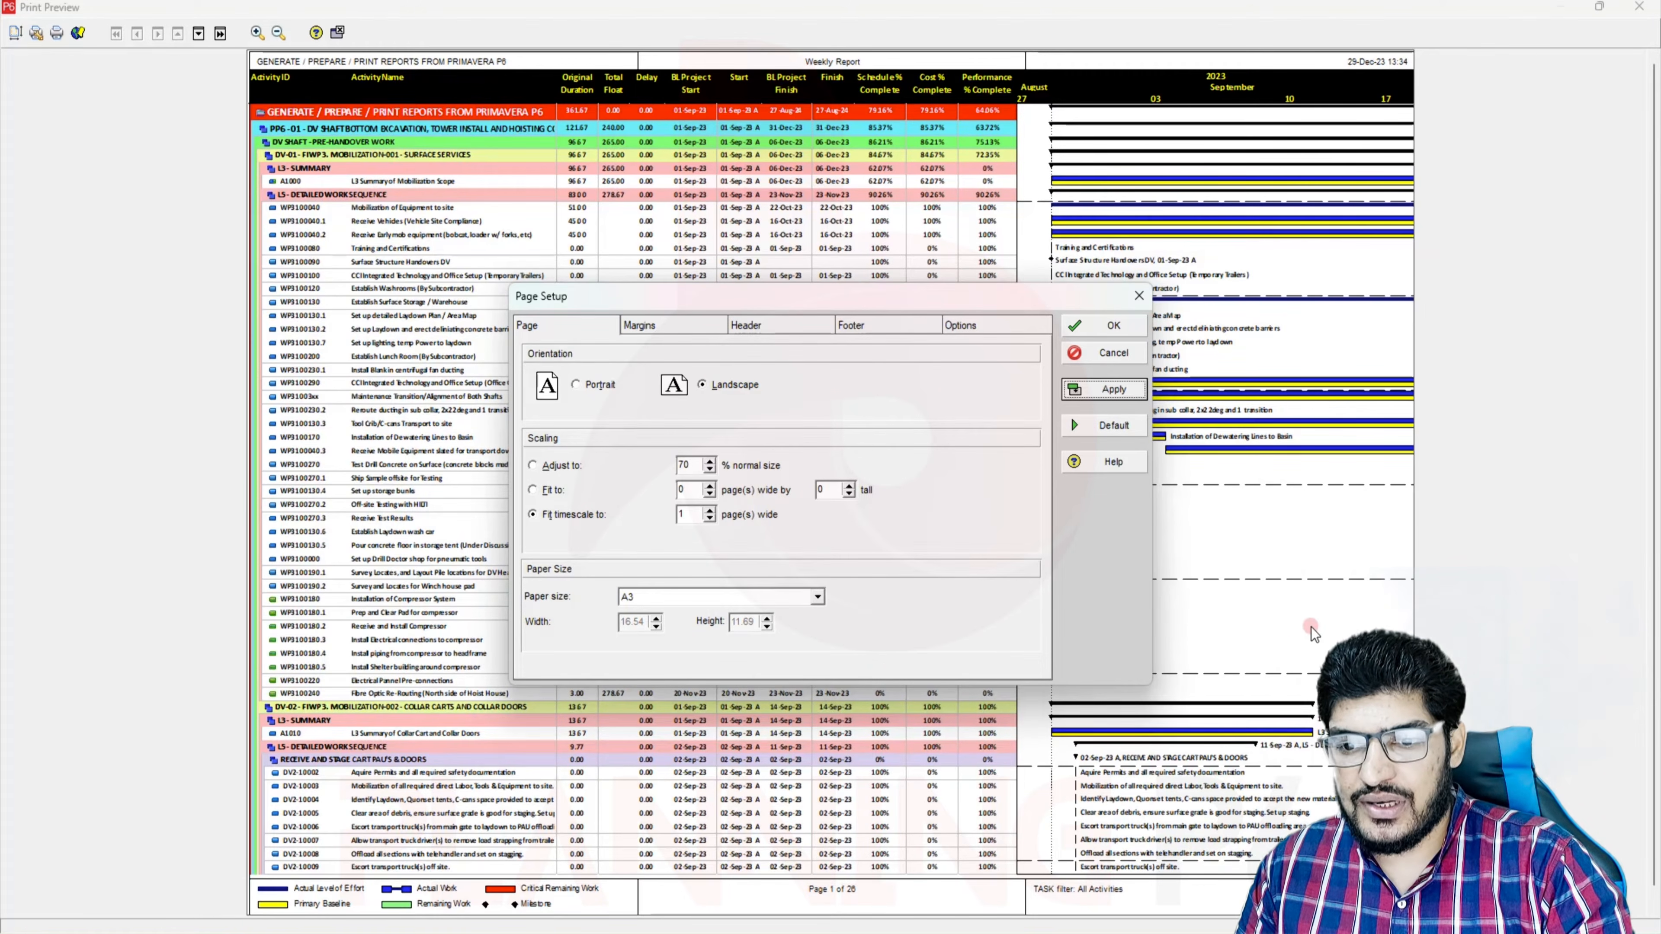
scroll(1168, 598, down, 3)
scroll(1165, 581, down, 5)
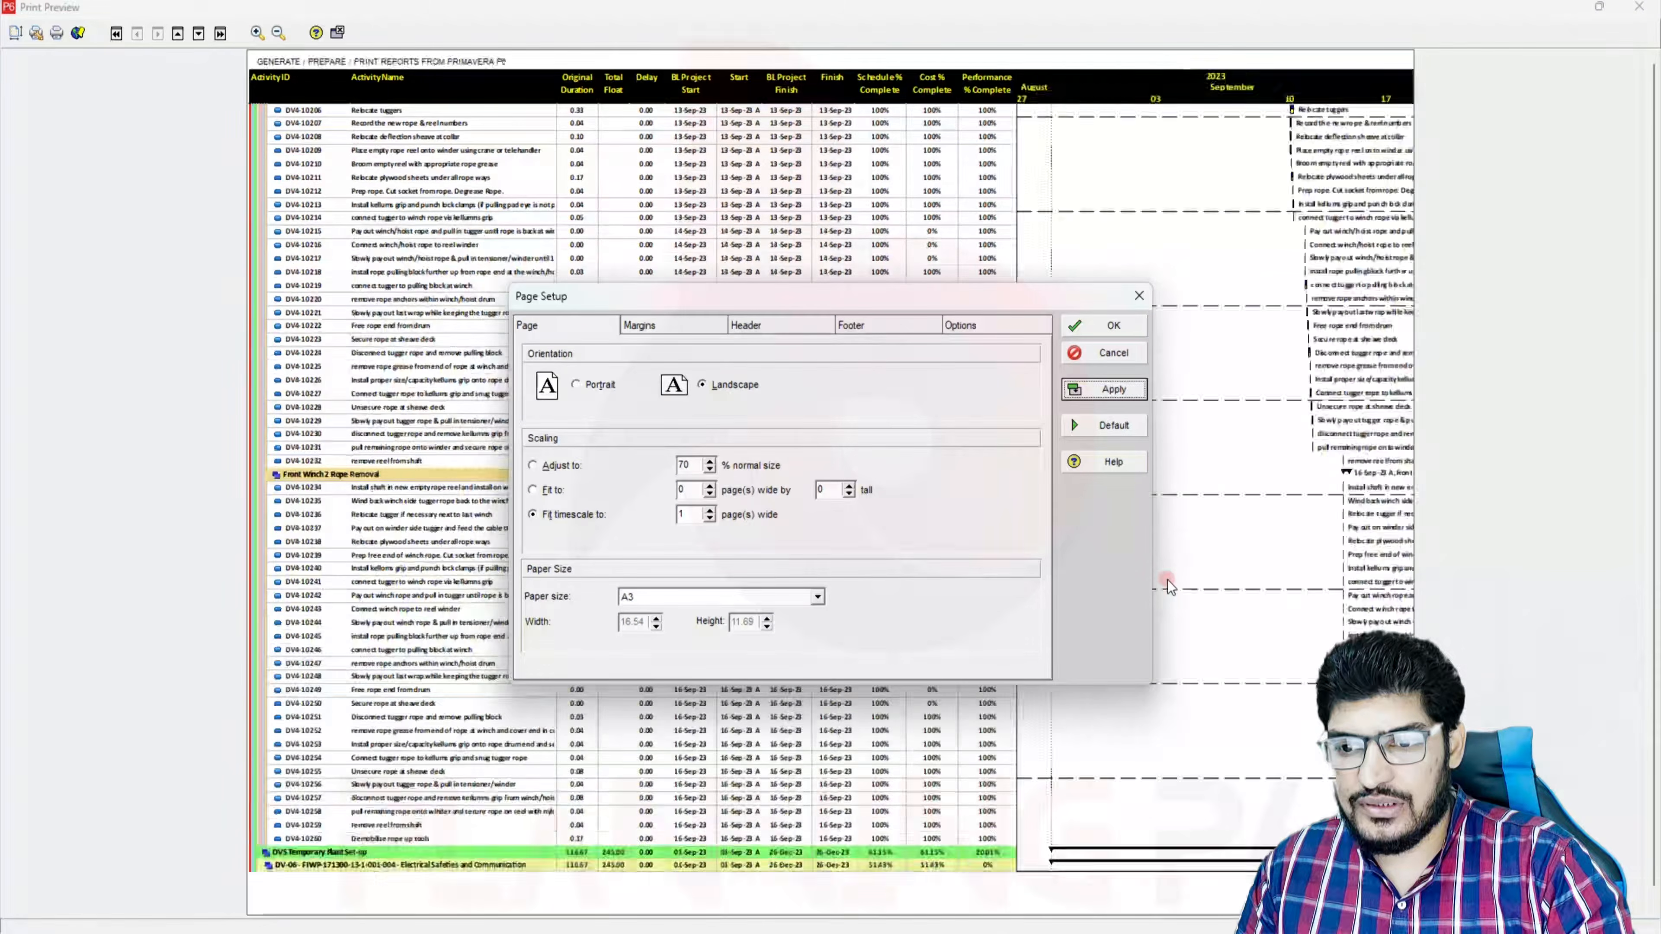
scroll(1177, 574, down, 5)
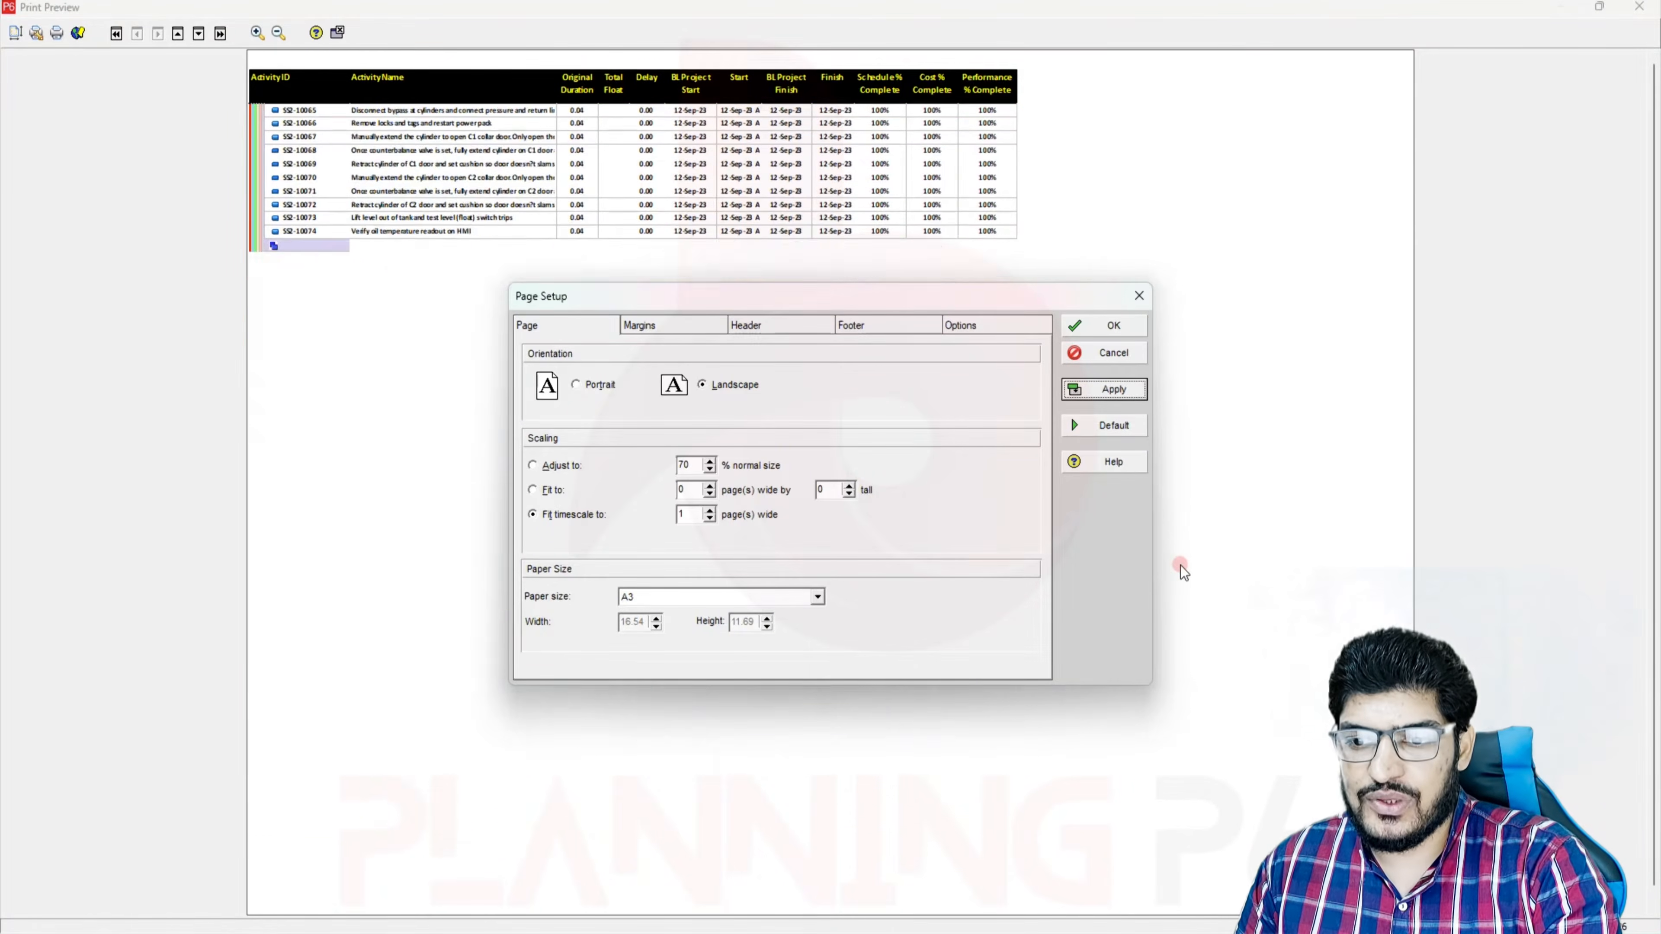
Set the left and right page margins to 0.1
scroll(1189, 574, down, 1)
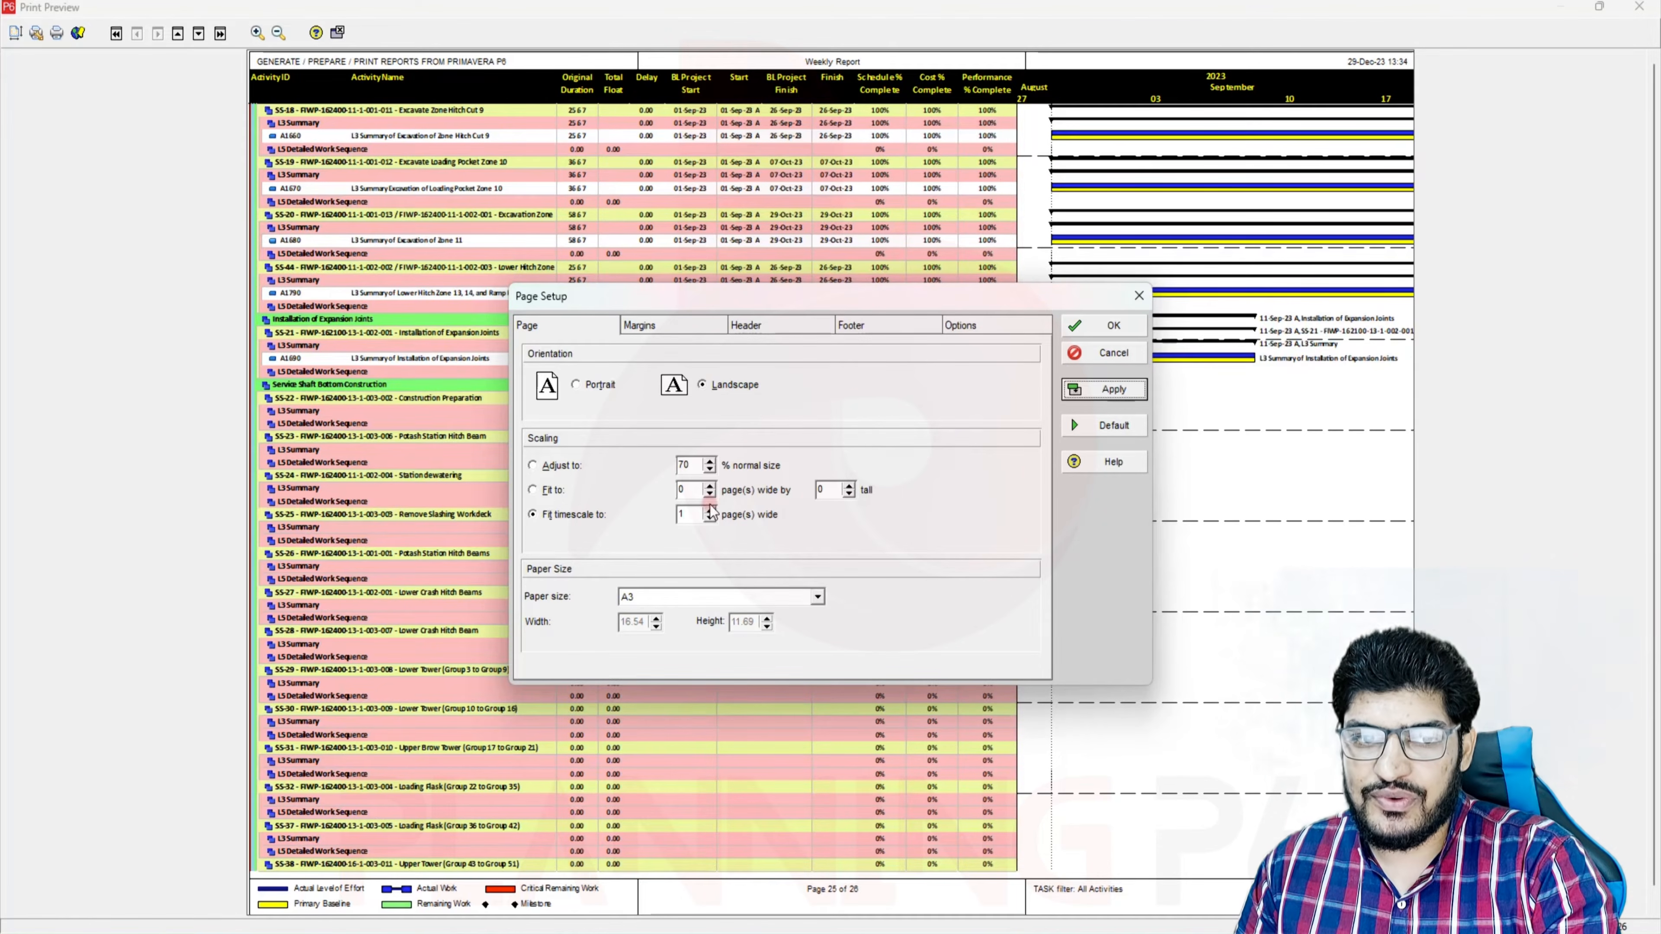
click(639, 325)
click(542, 452)
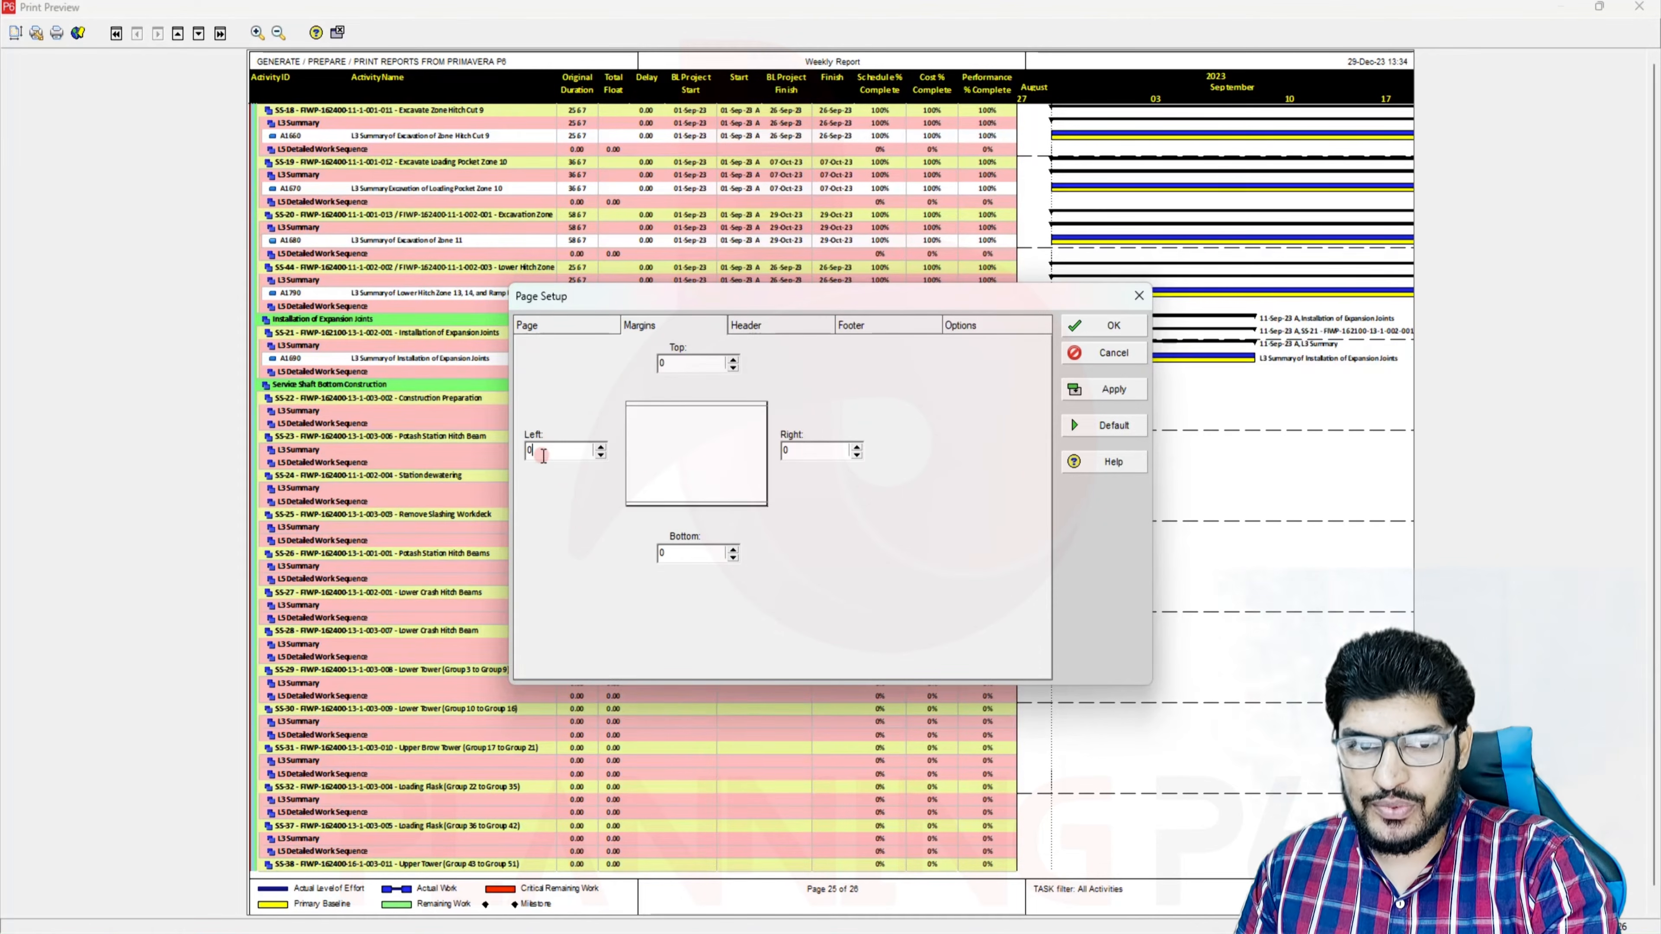
text(.5)
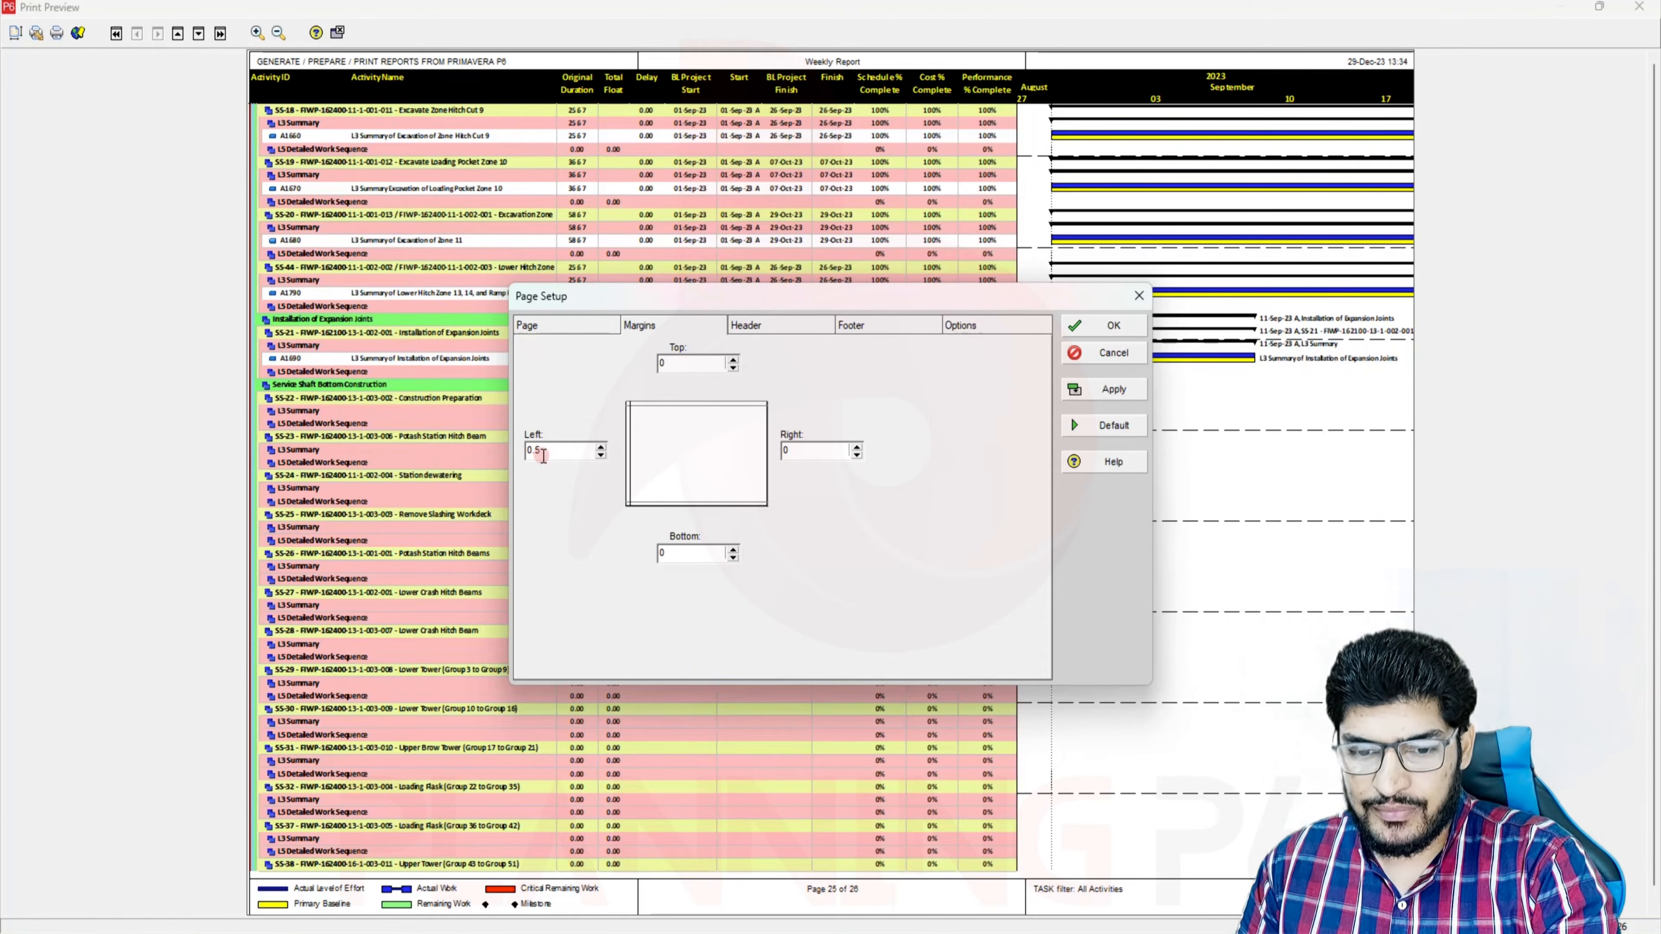
key(BackSpace)
text(1)
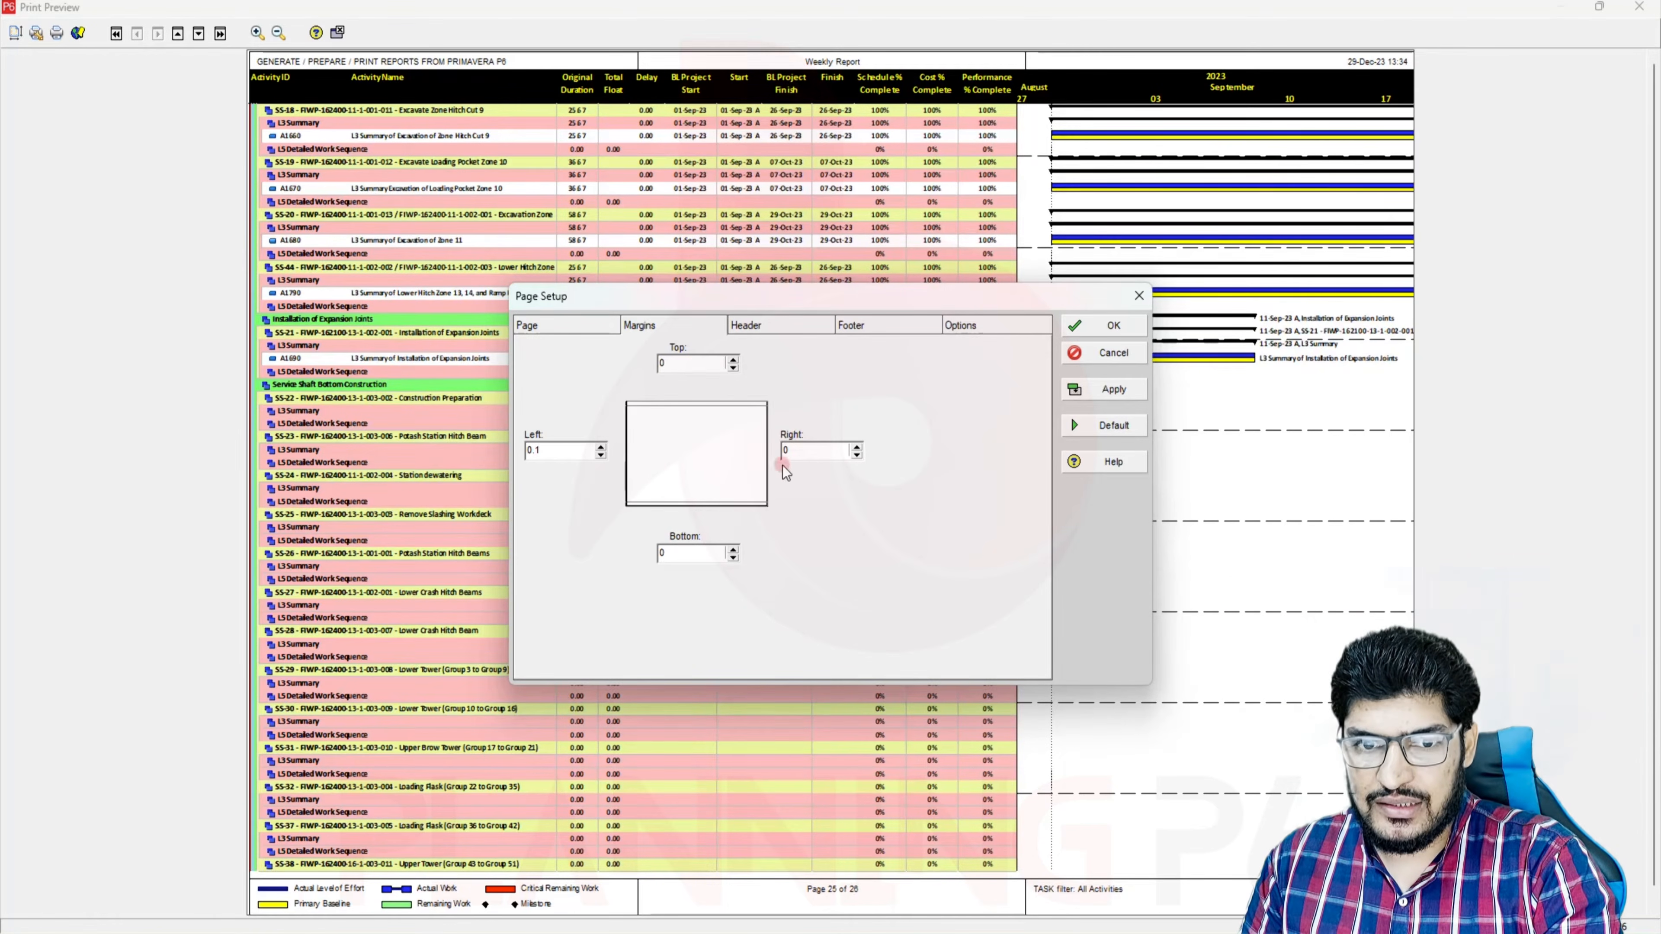
click(806, 451)
text(.1)
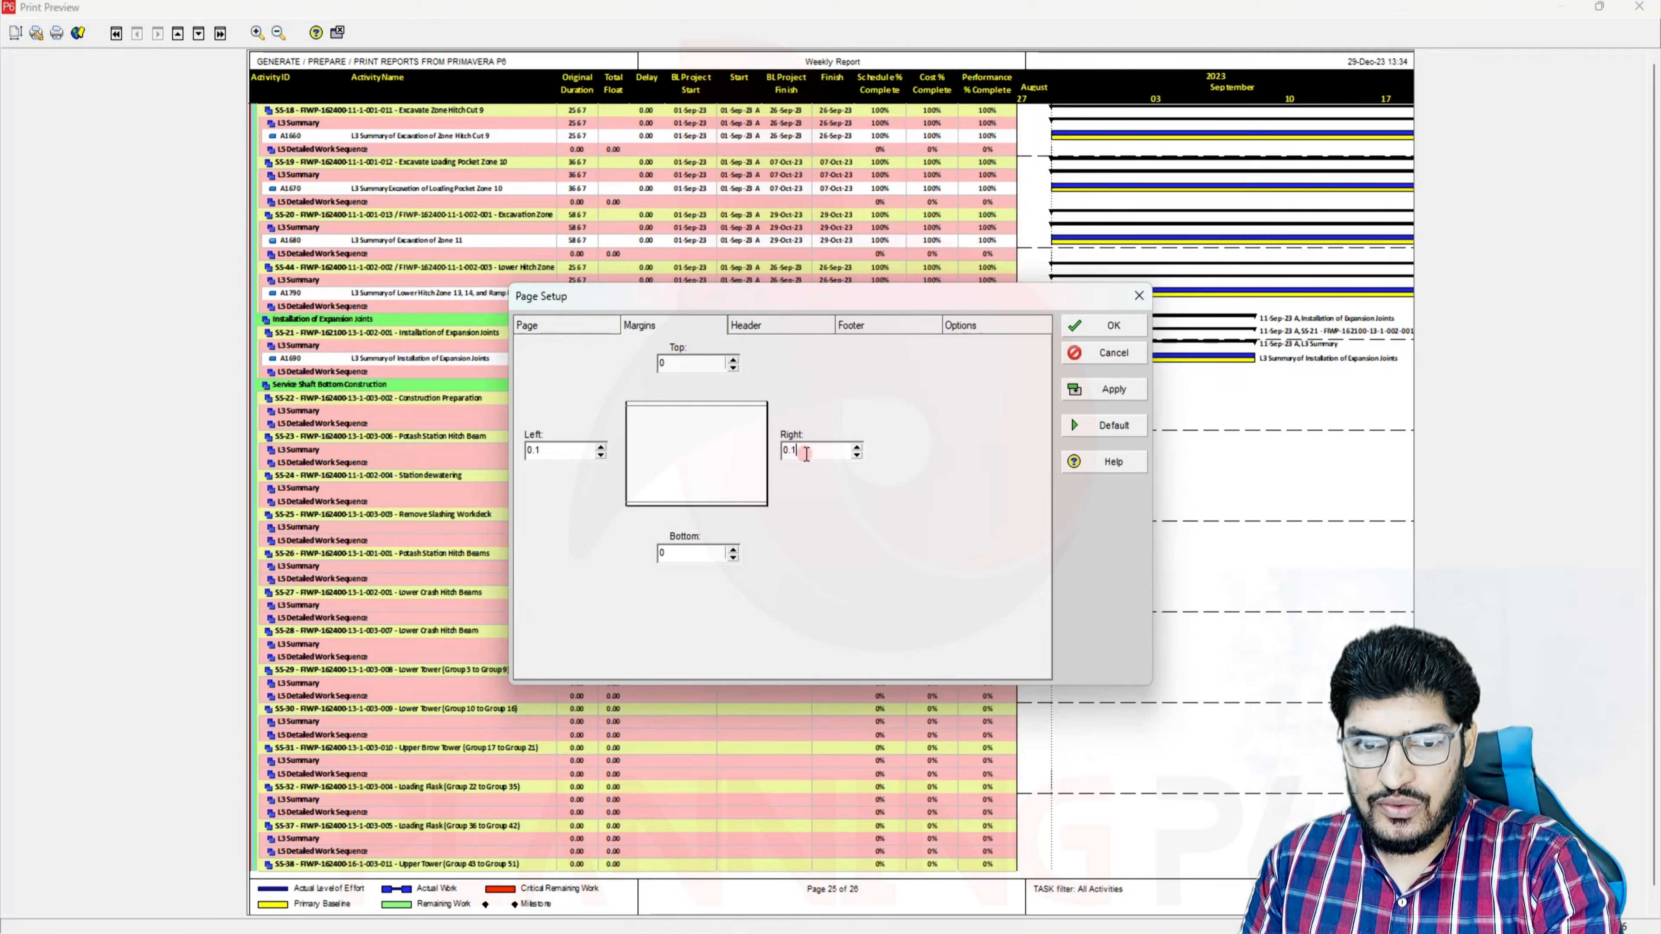
Set the top page margin to 0.11
click(677, 368)
text(3)
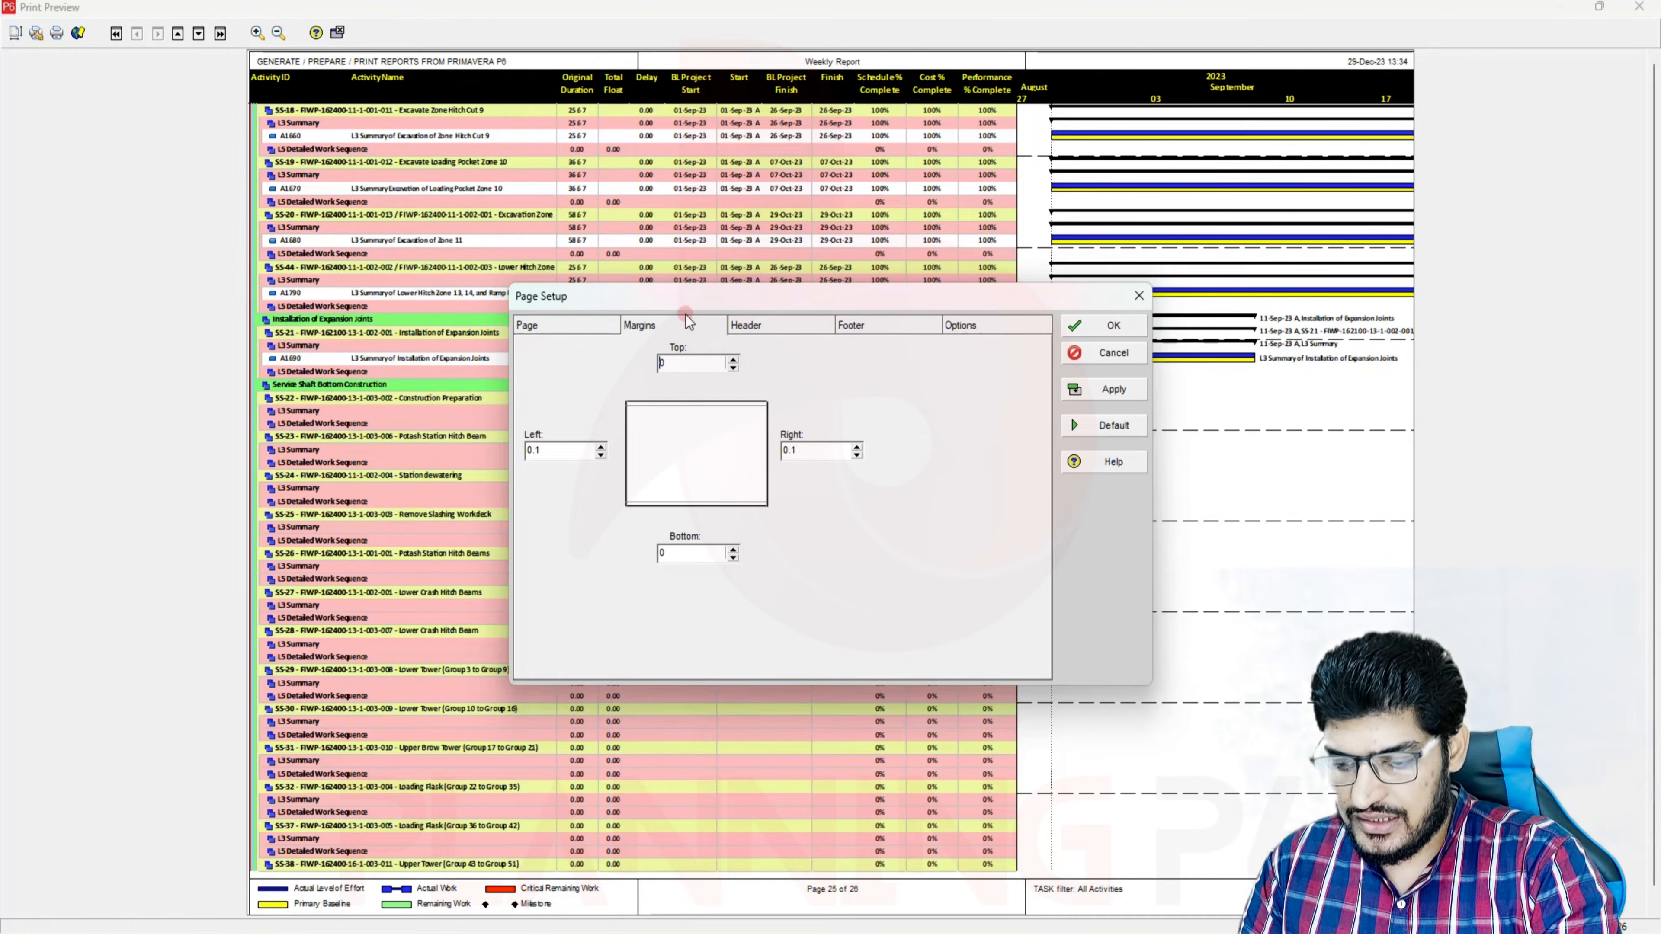
double_click(696, 365)
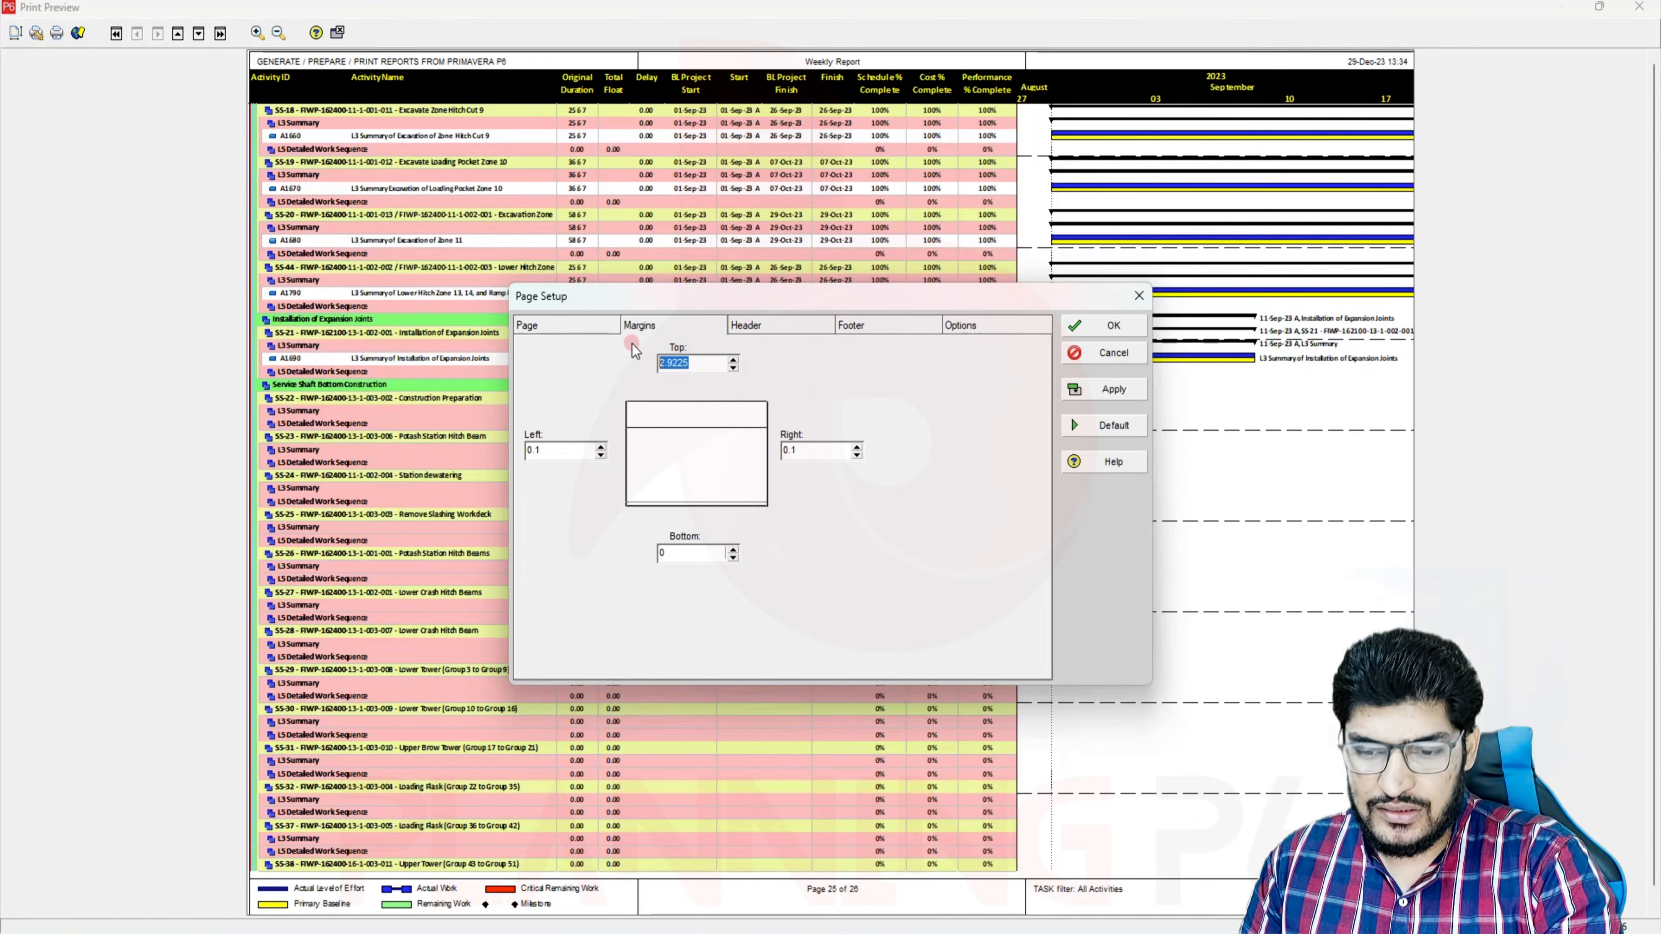
text(0)
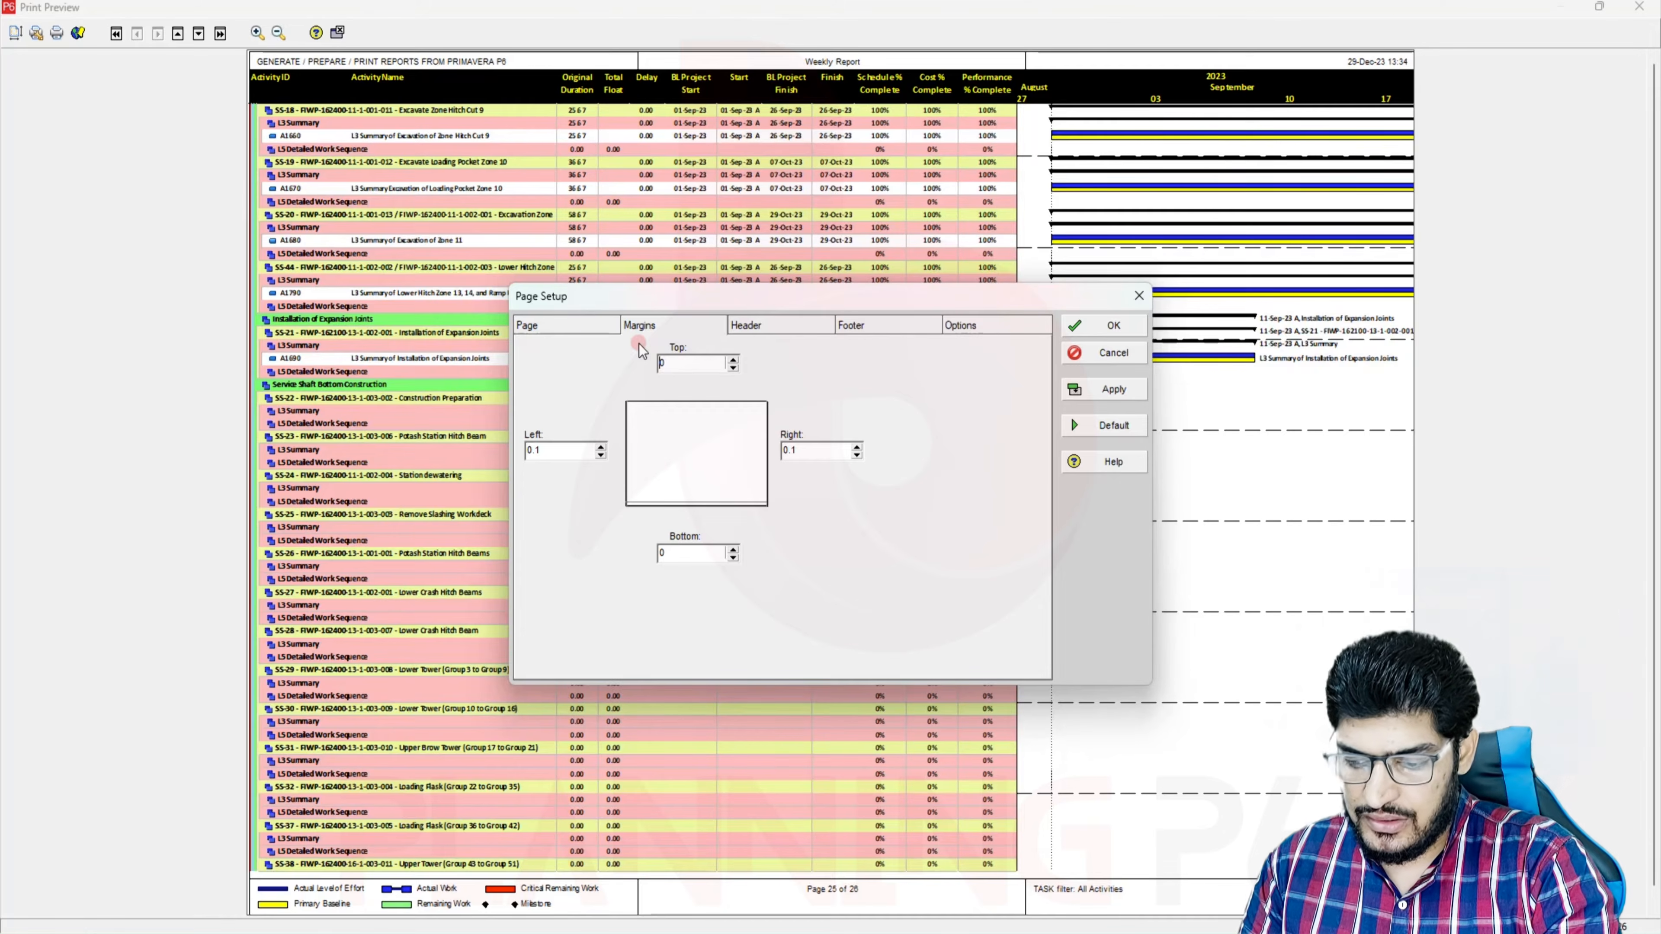
text(3)
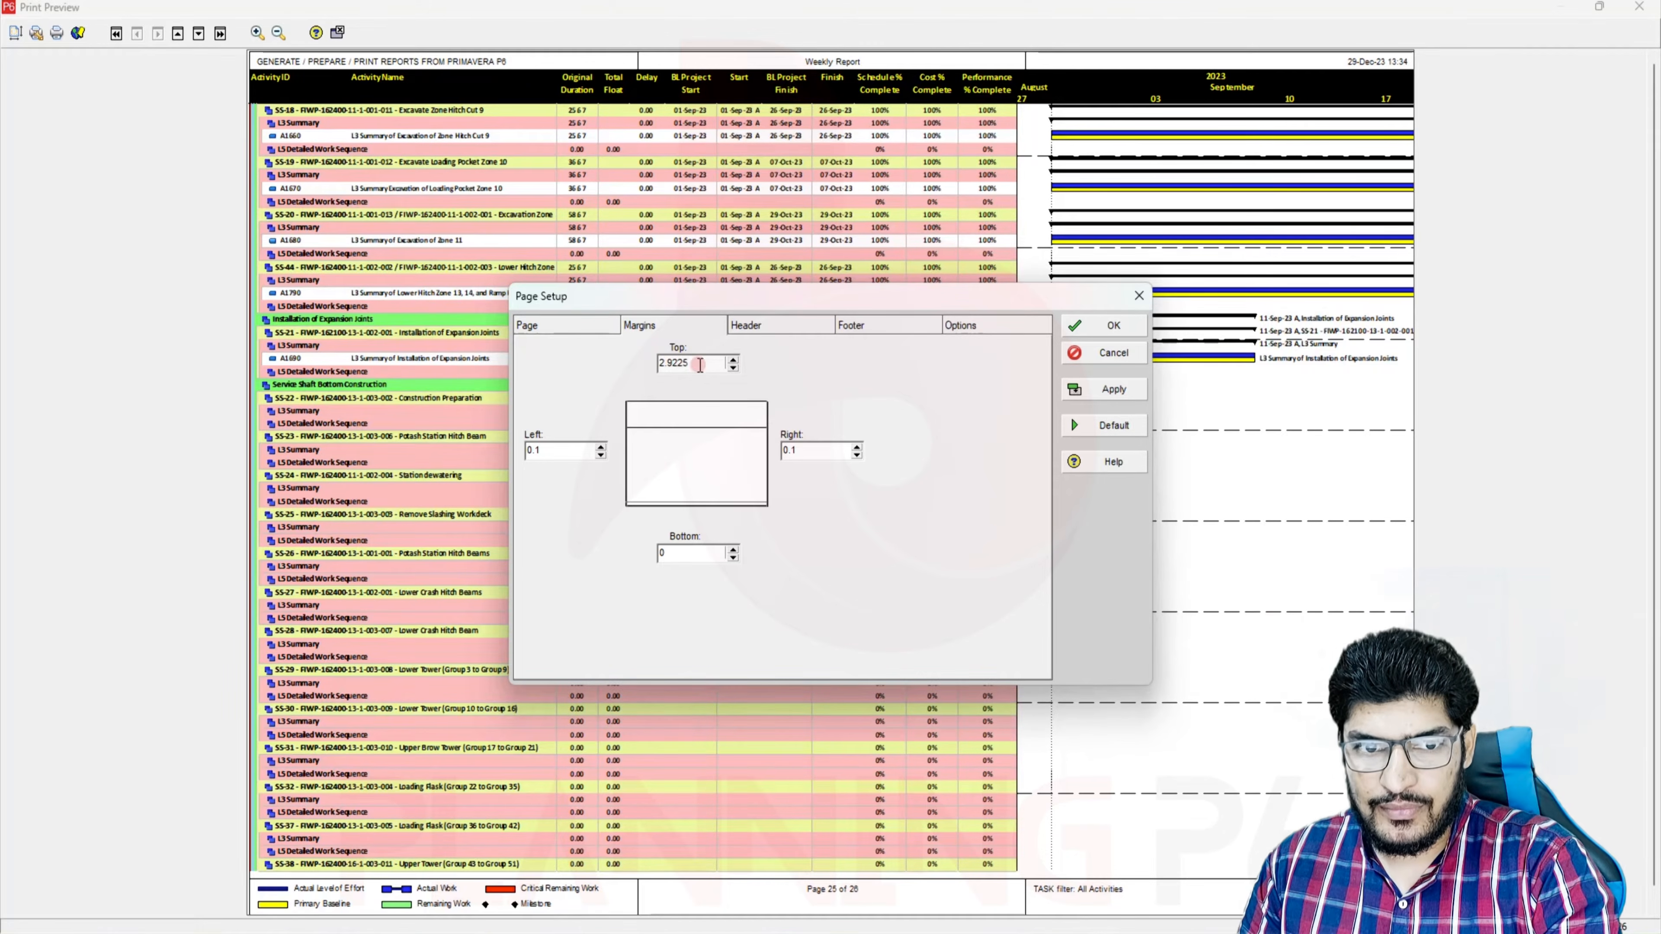
click(733, 369)
click(733, 368)
click(733, 368)
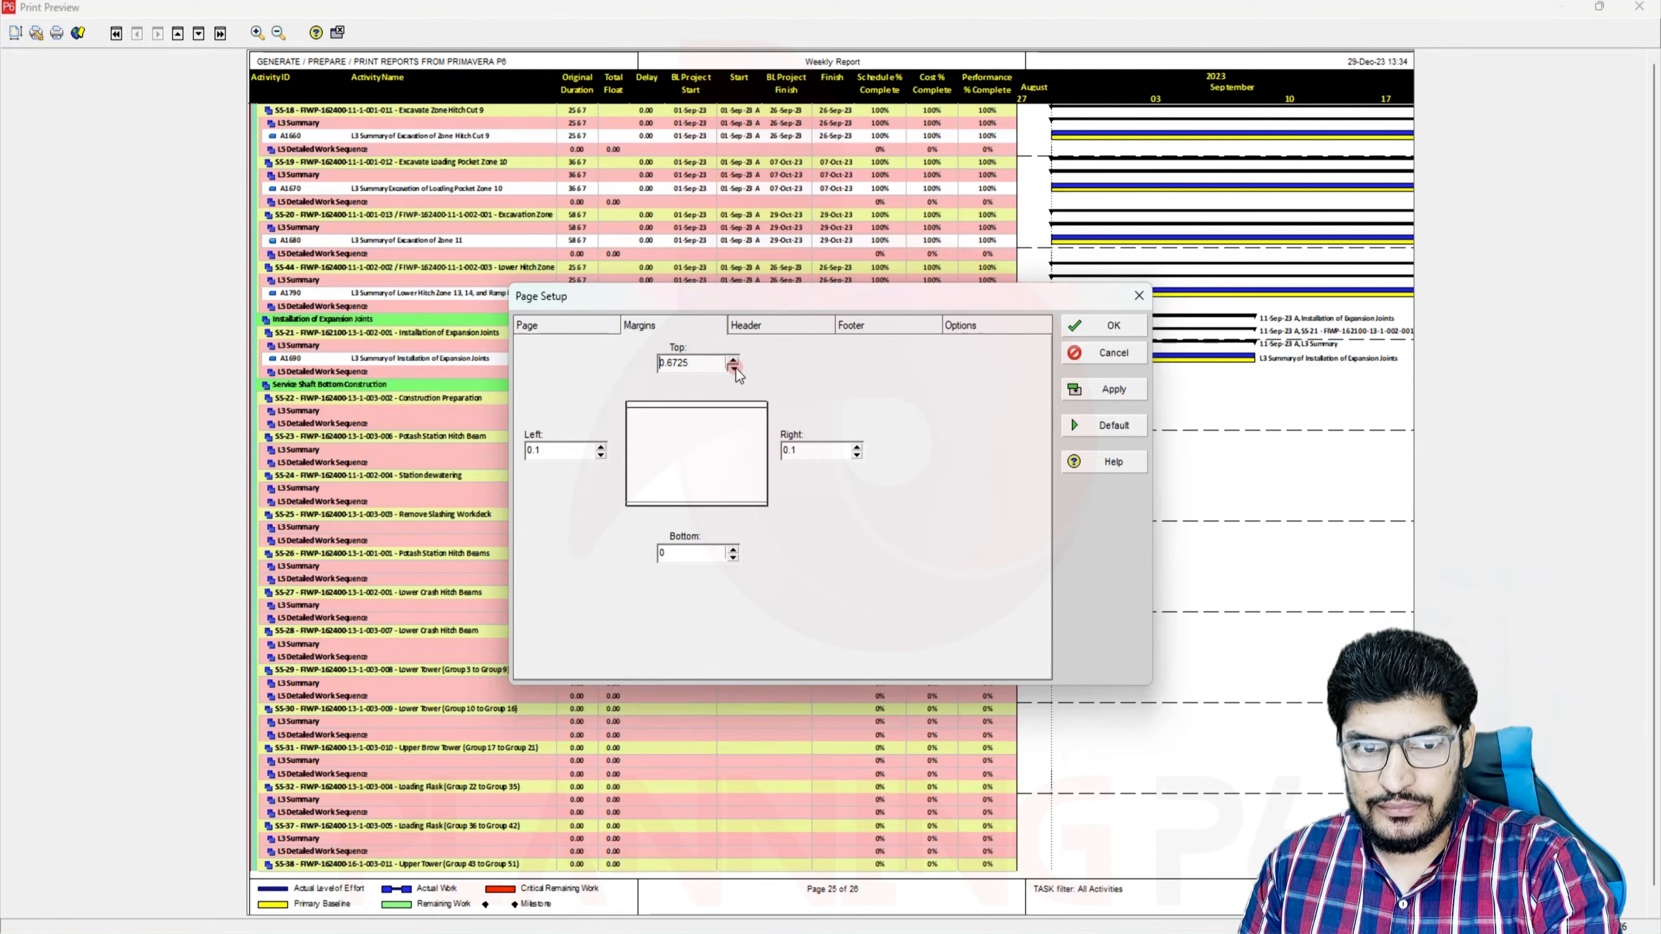
click(733, 368)
click(733, 368)
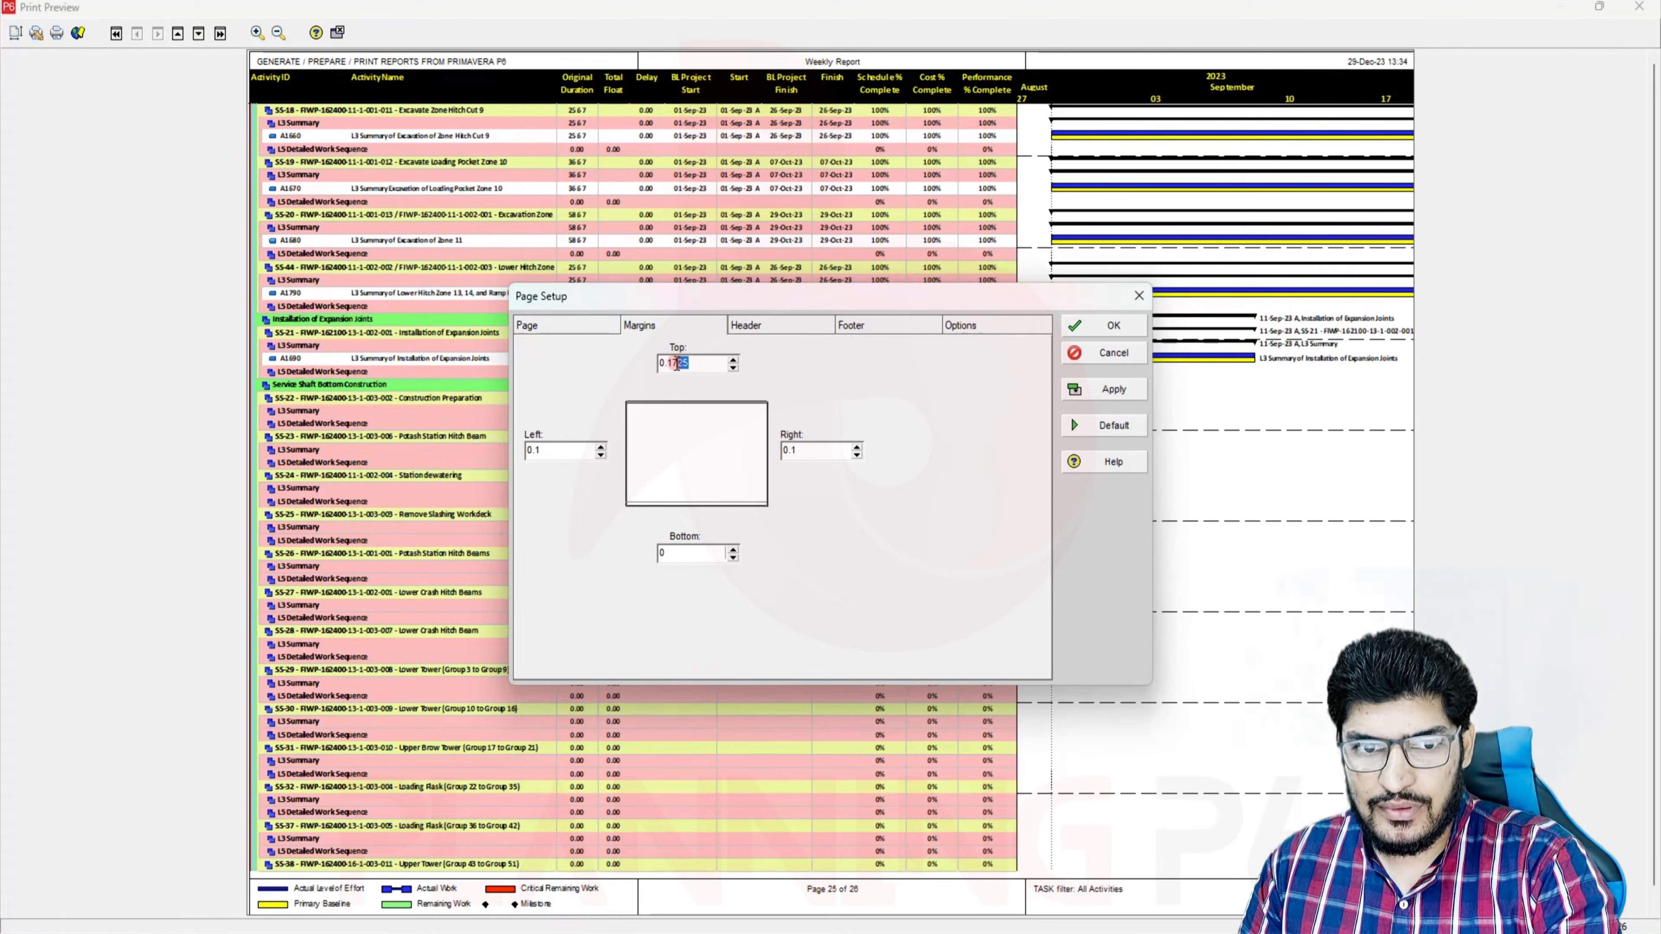
key(BackSpace)
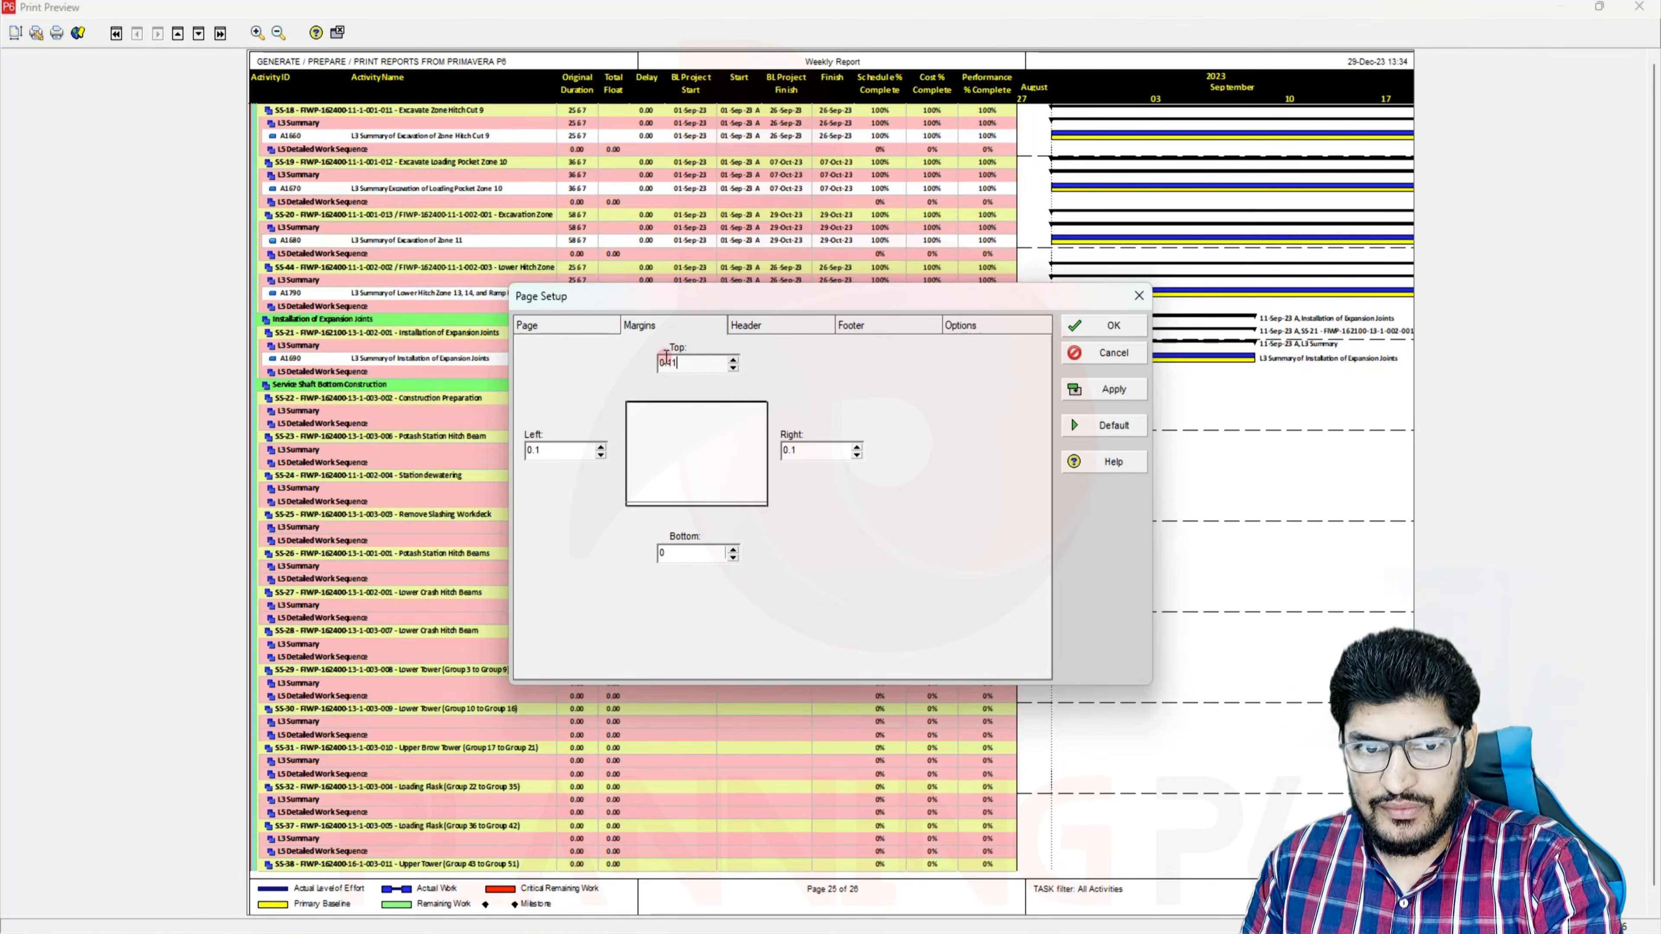
text(1)
double_click(697, 367)
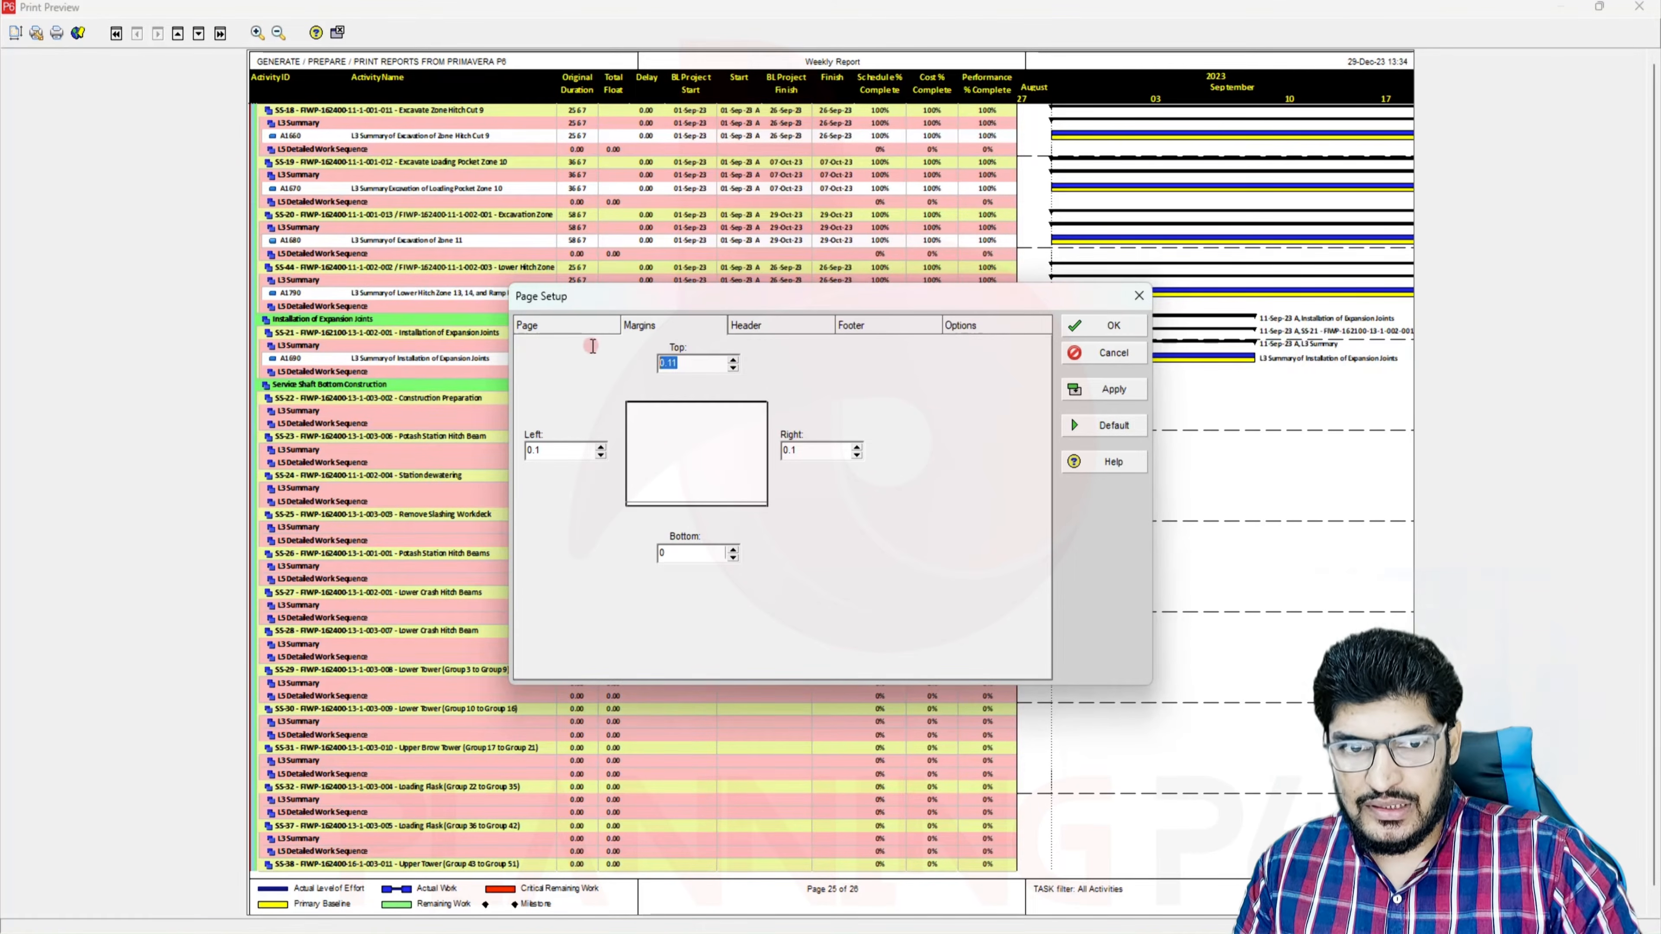
Set the bottom page margin to 0.11 and apply the new margins to the print preview
click(691, 553)
text(.11)
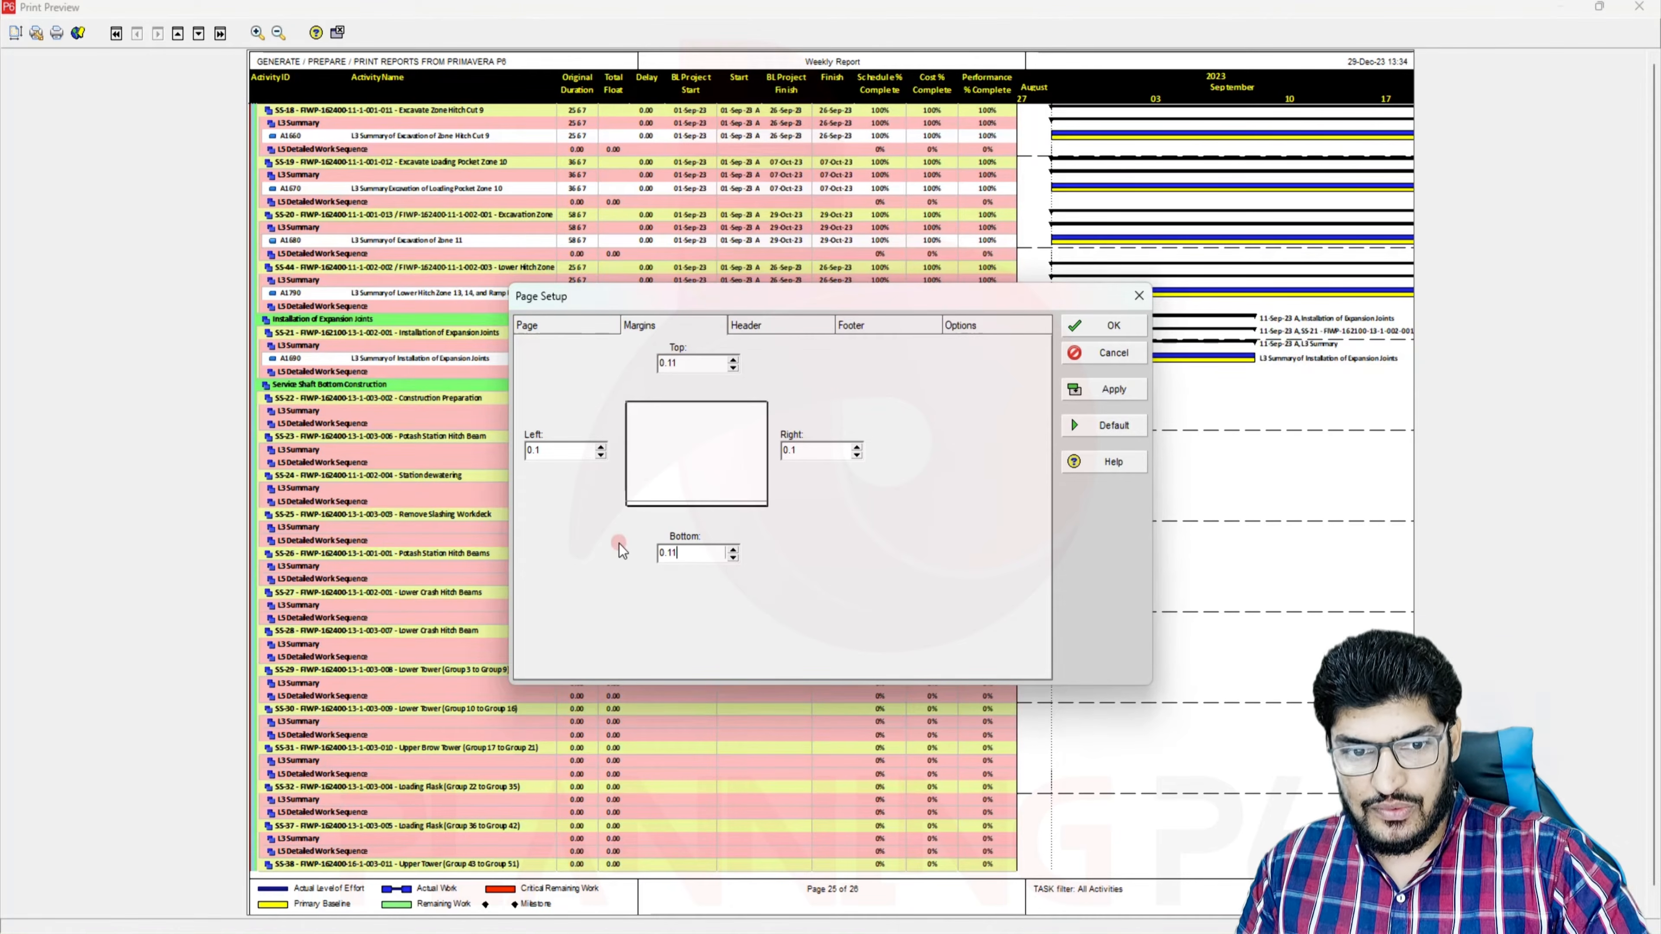
click(1105, 391)
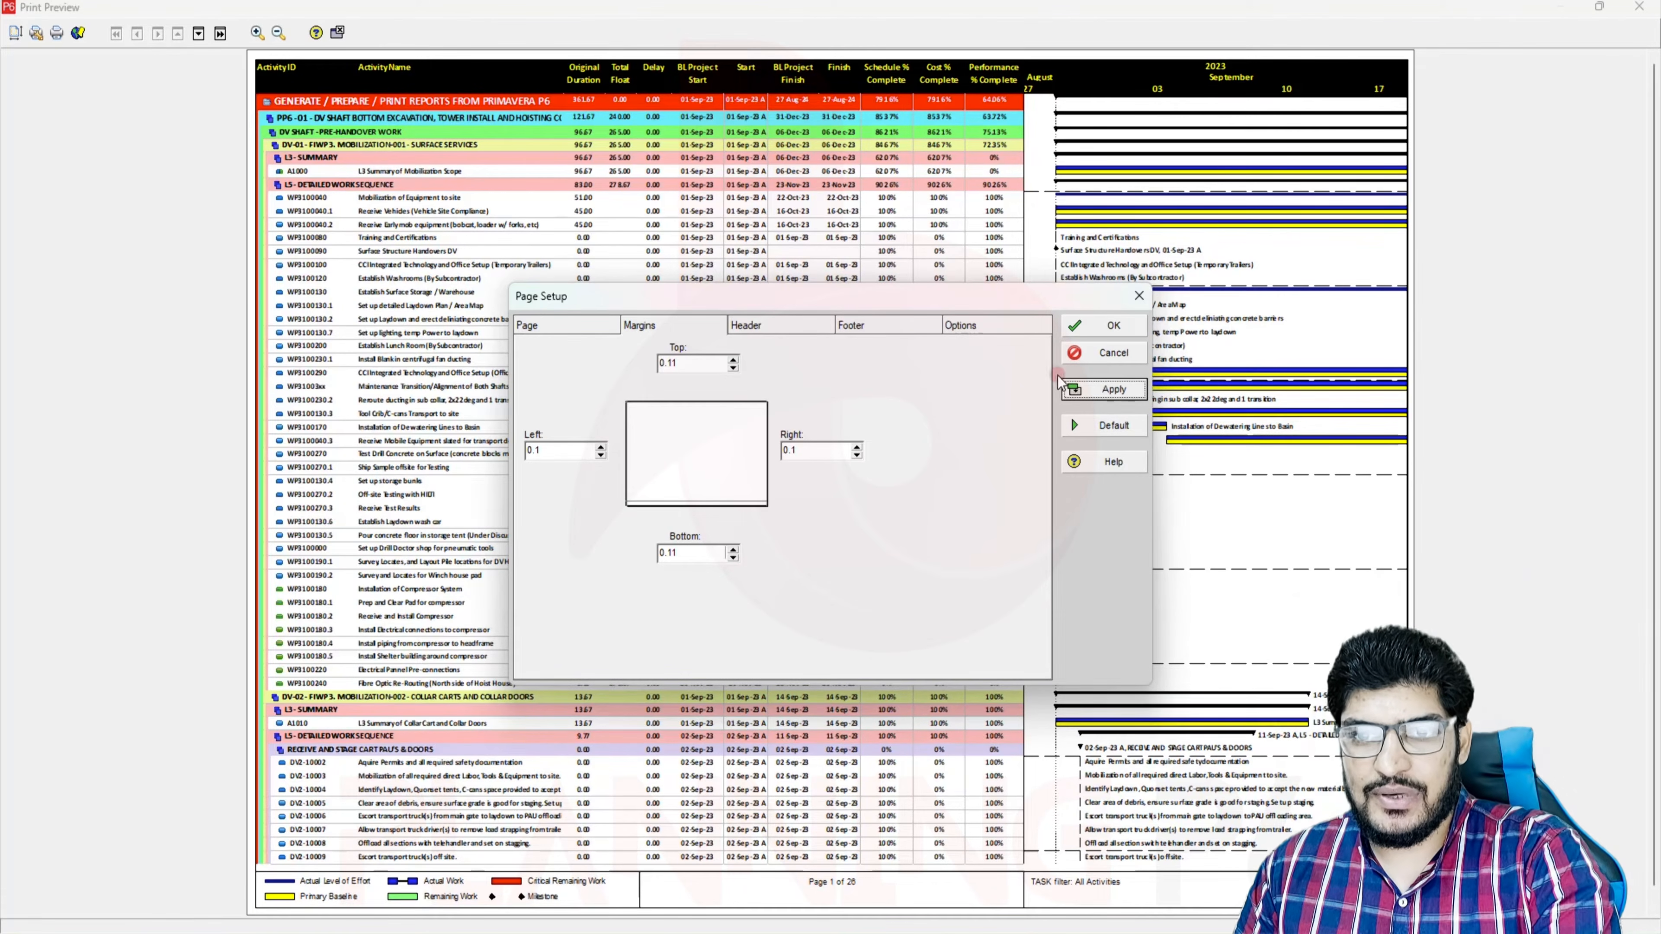
Check the header settings, accept the page setup, and close the print preview
click(792, 325)
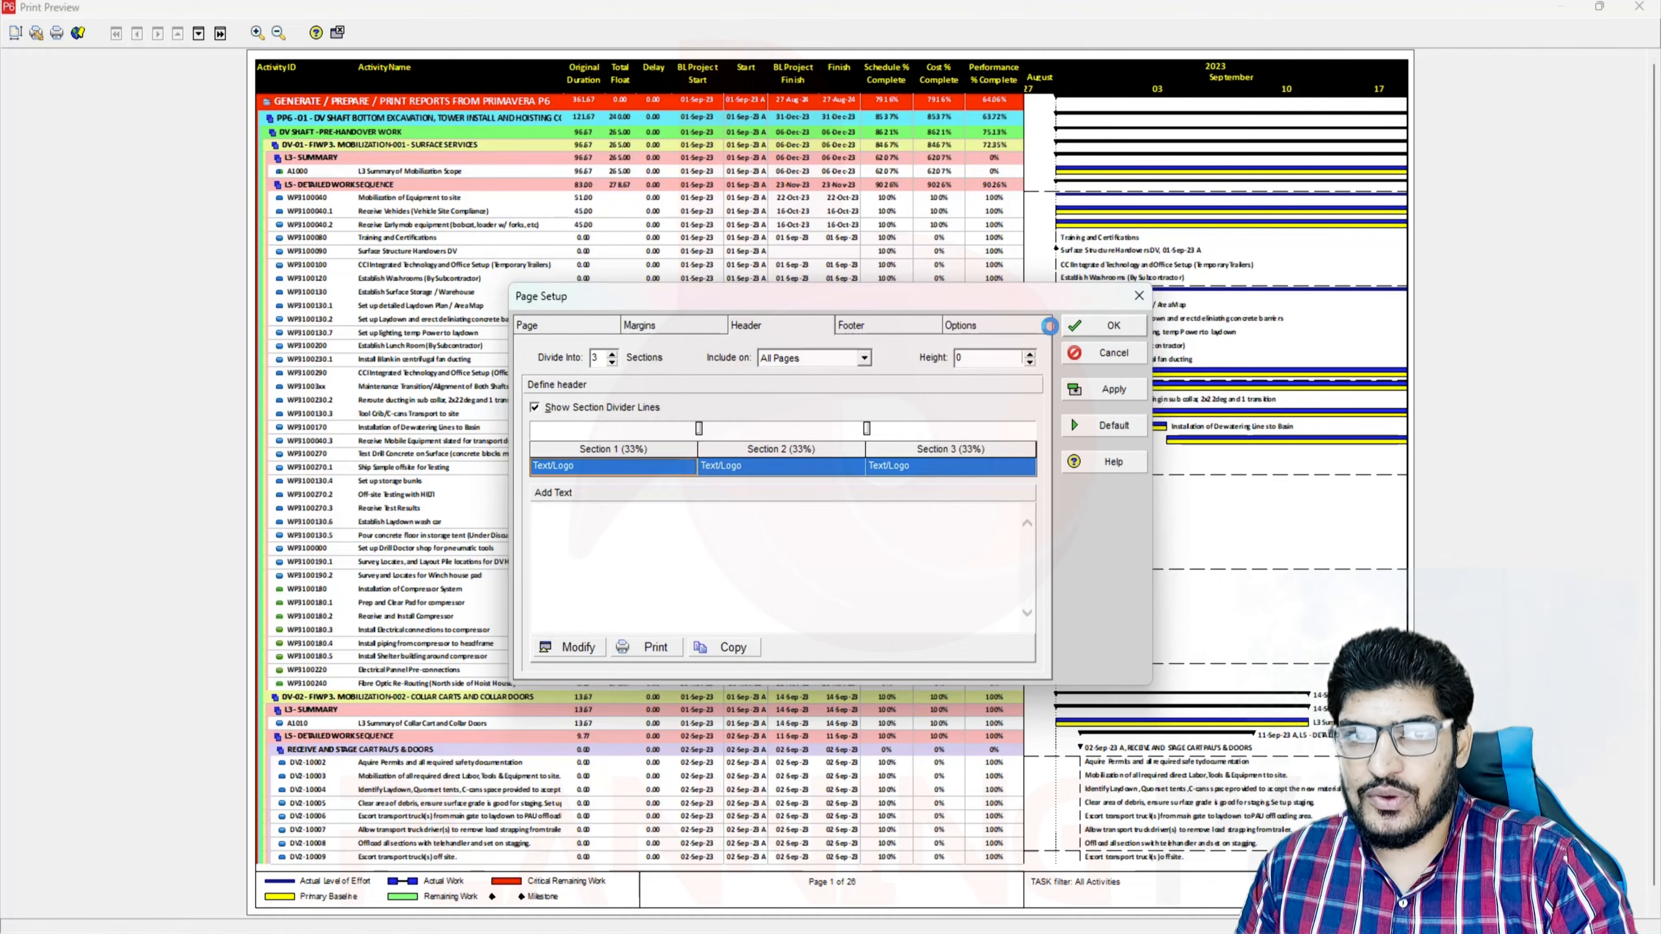
click(1105, 325)
click(337, 32)
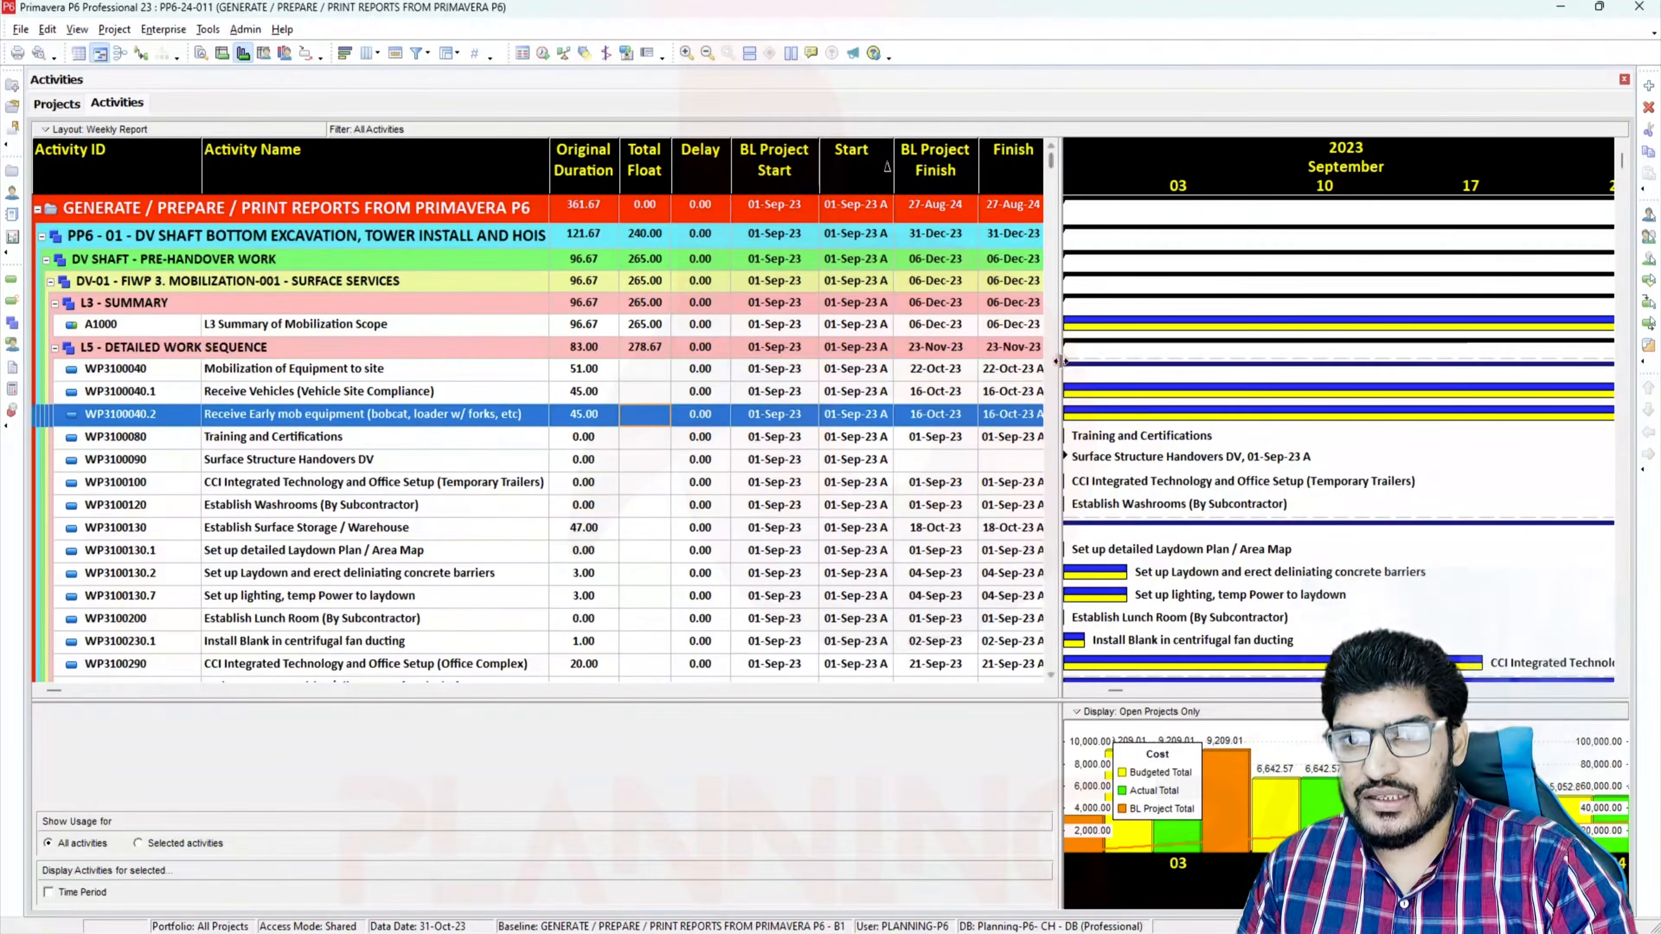
Widen the activity table to expose the columns through Performance % Complete, and reopen the print preview
drag(1054, 341, 1342, 343)
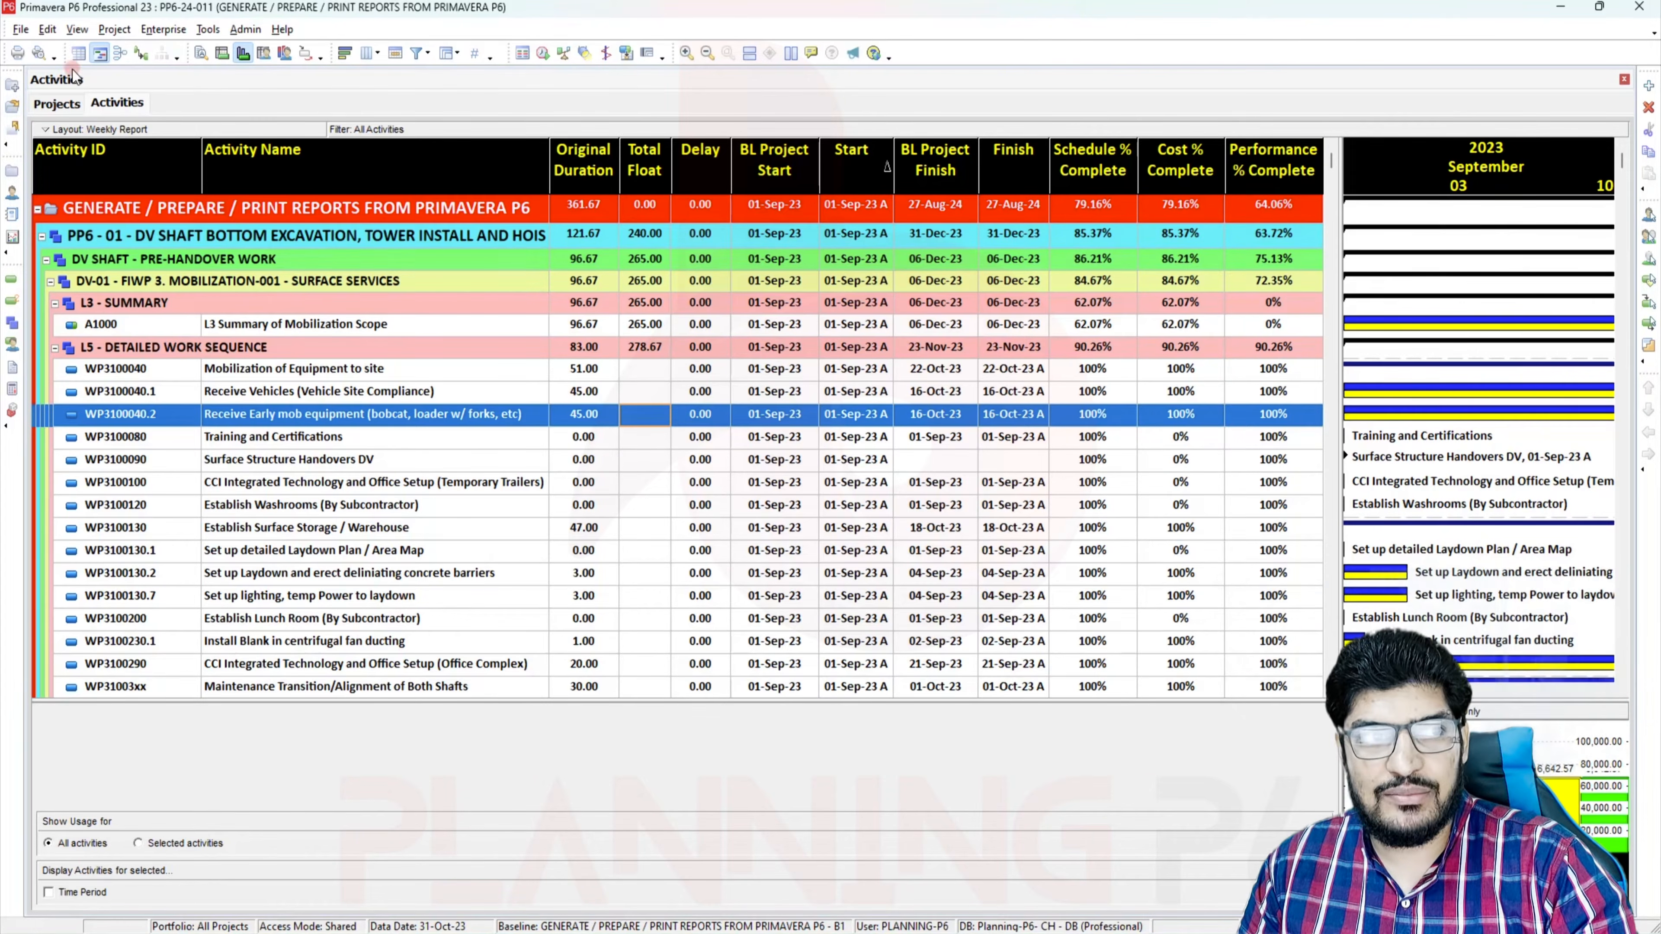
click(38, 53)
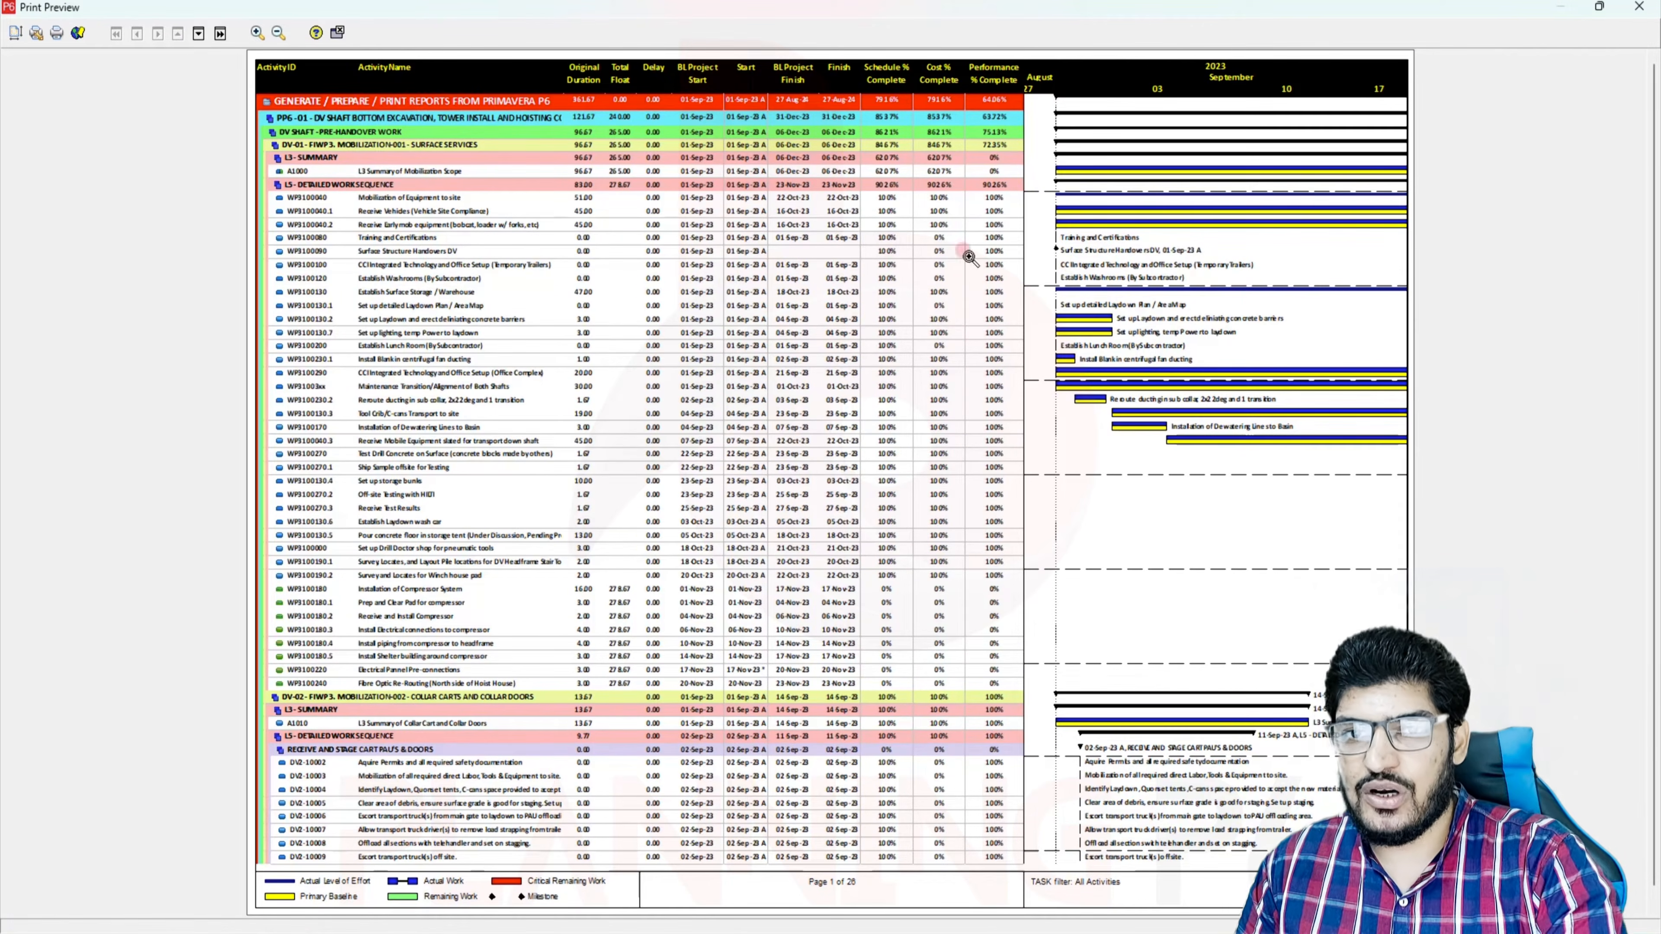
Set the page header height to 1.5 and apply it to the preview
click(15, 32)
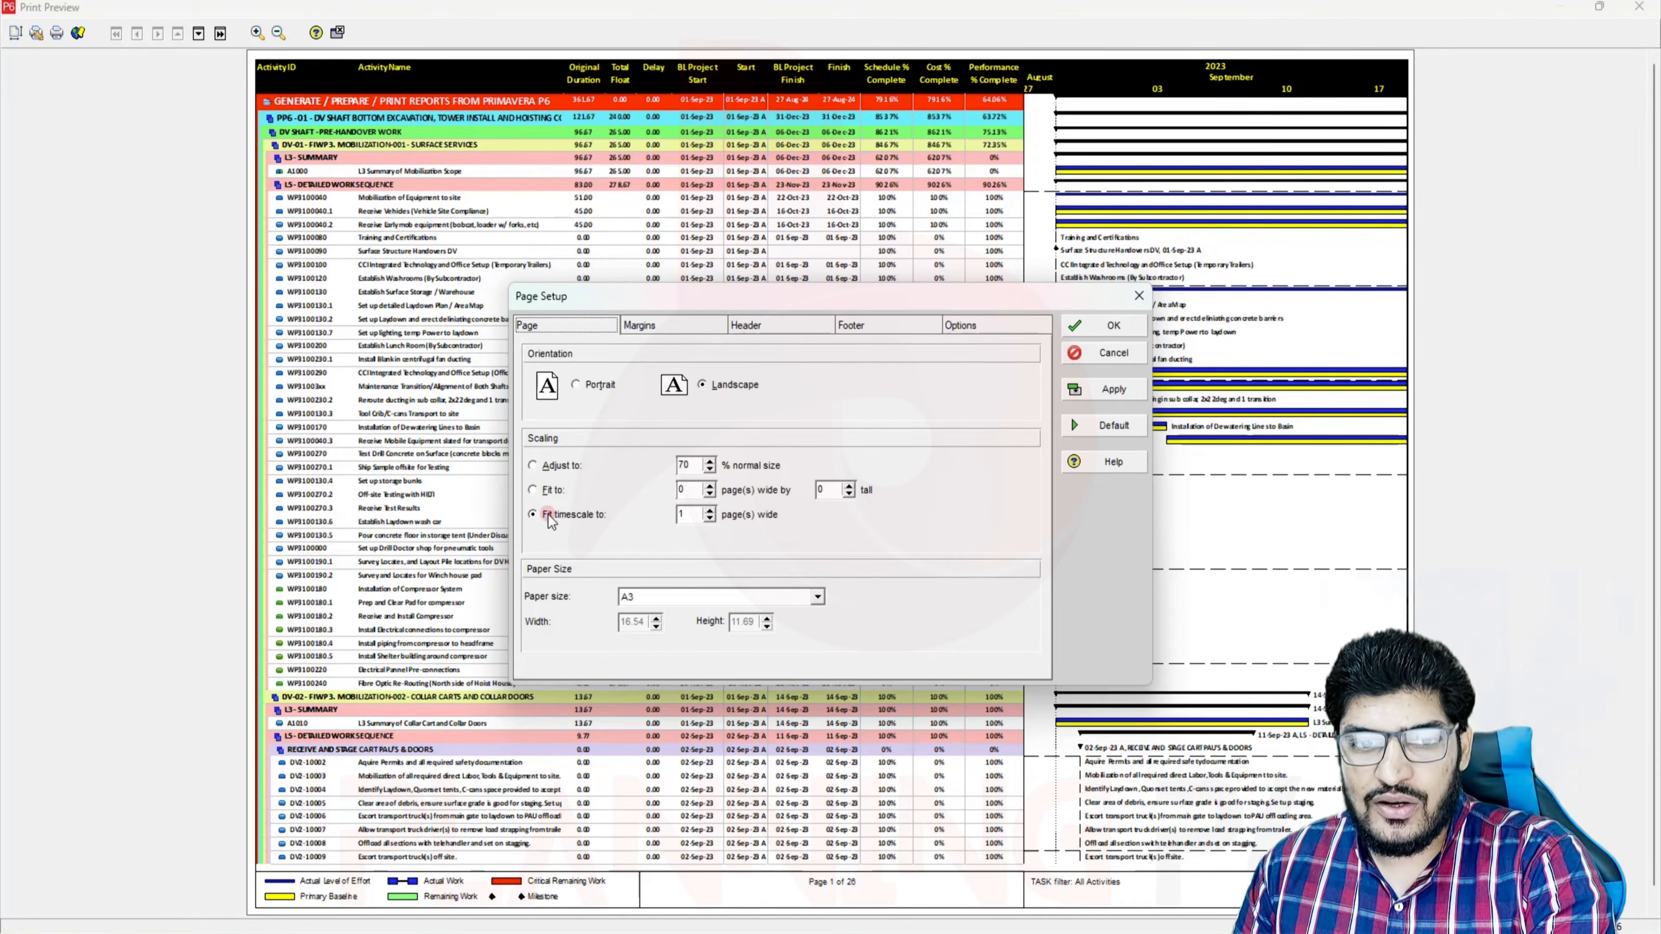
click(674, 324)
click(791, 327)
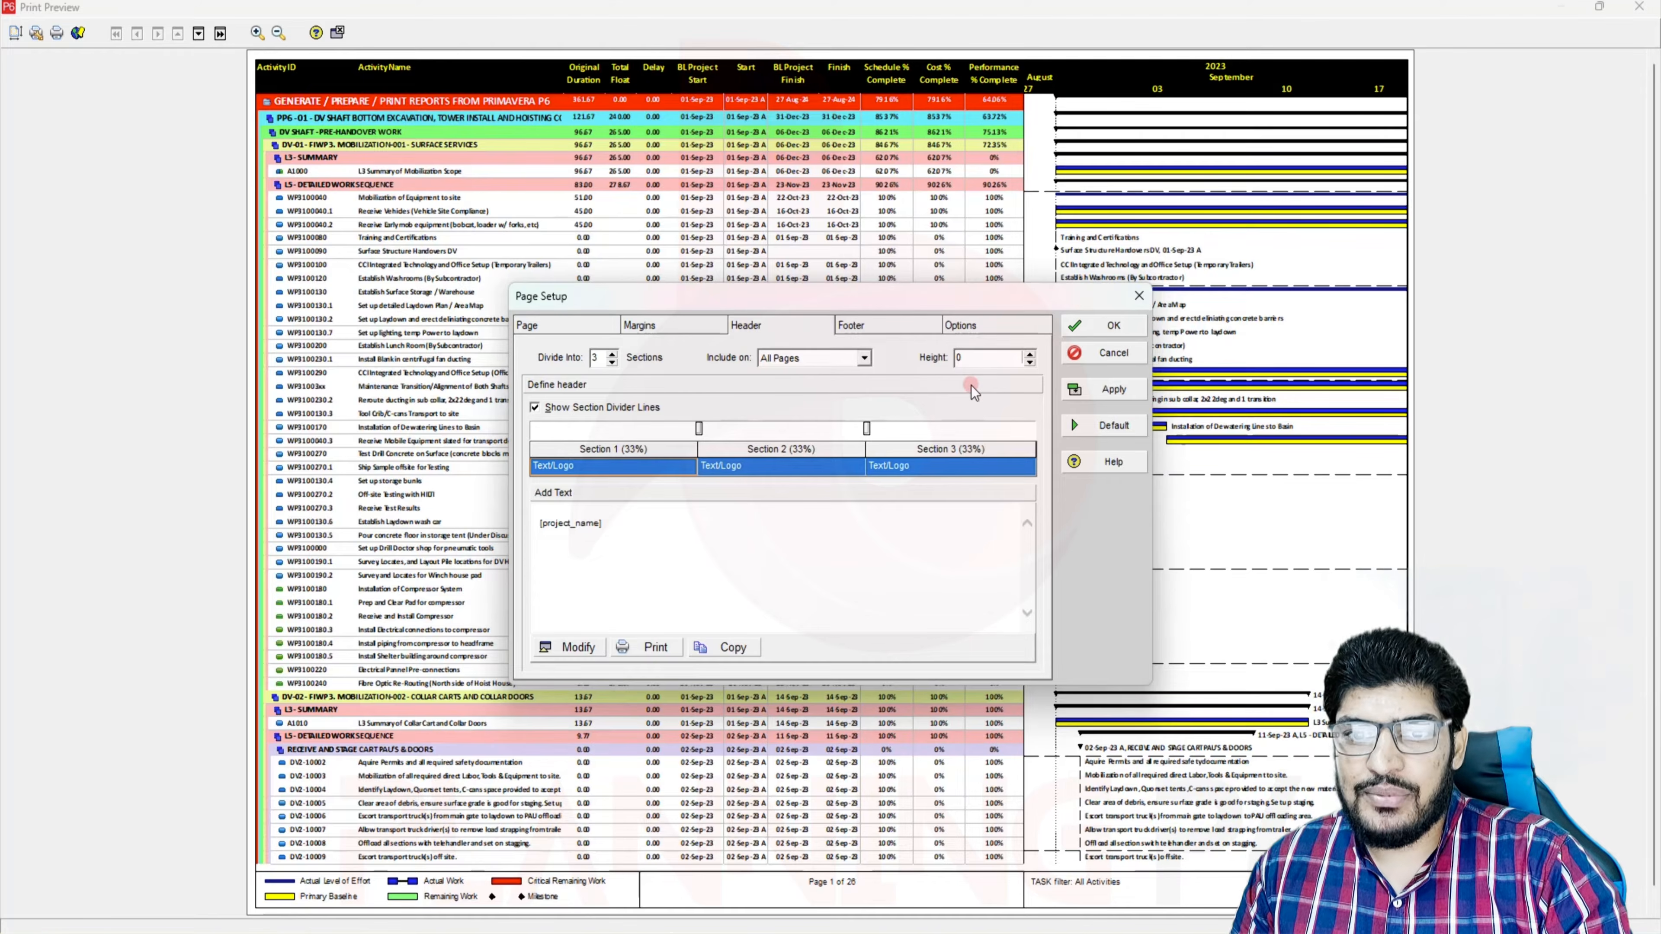
click(1030, 355)
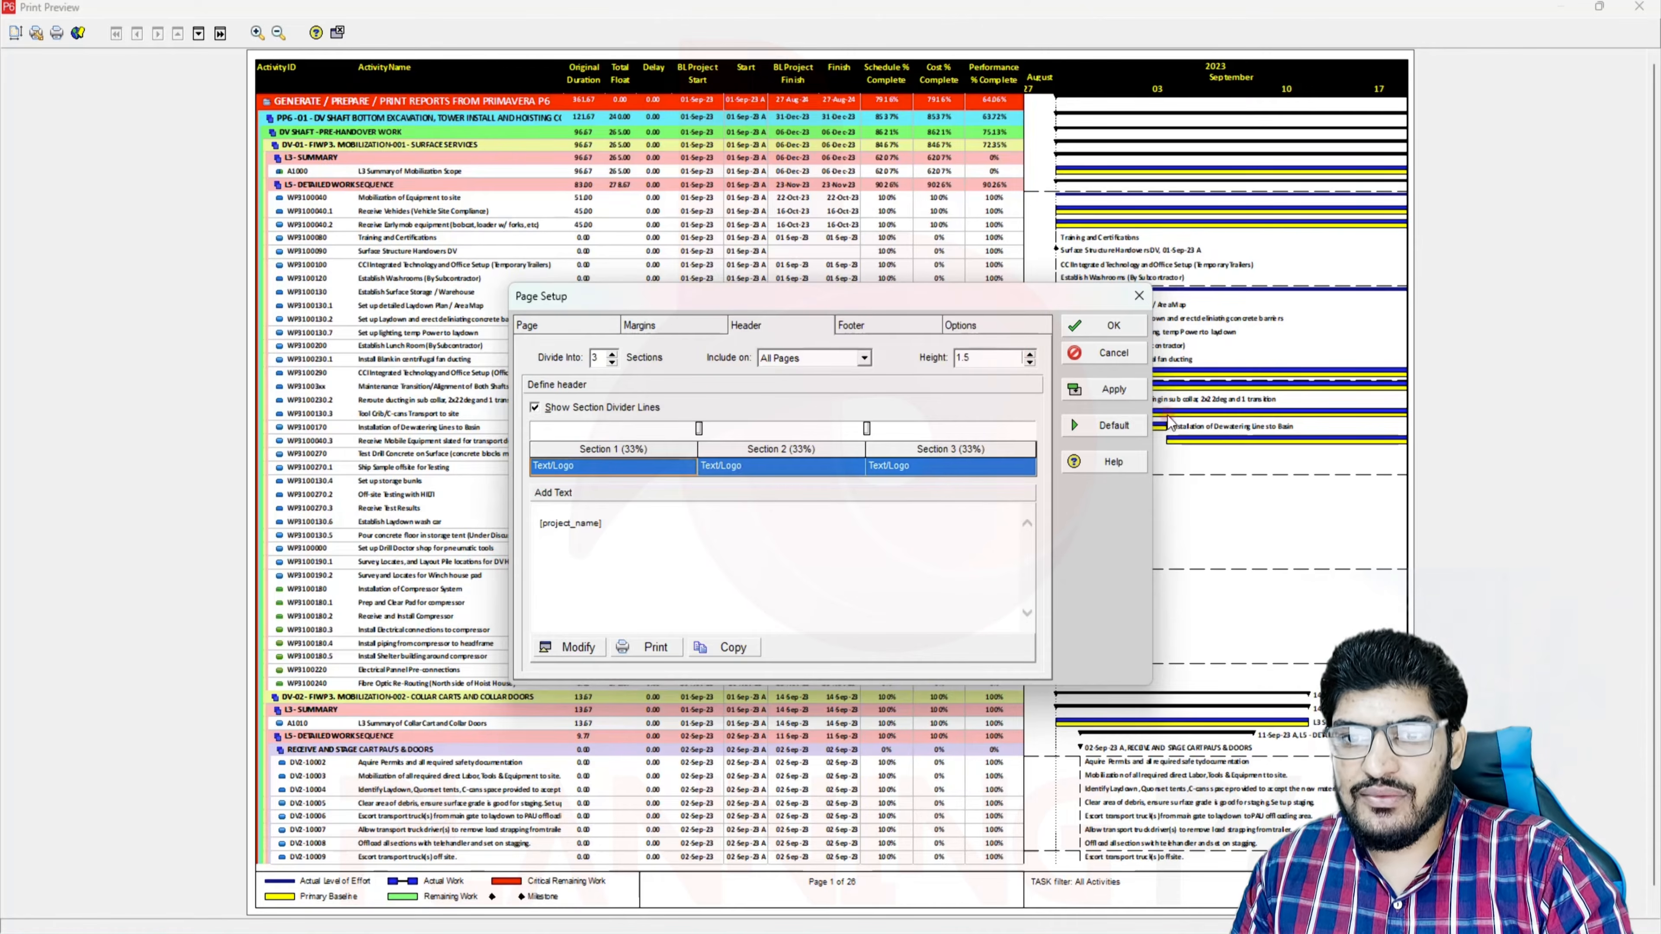
click(1111, 389)
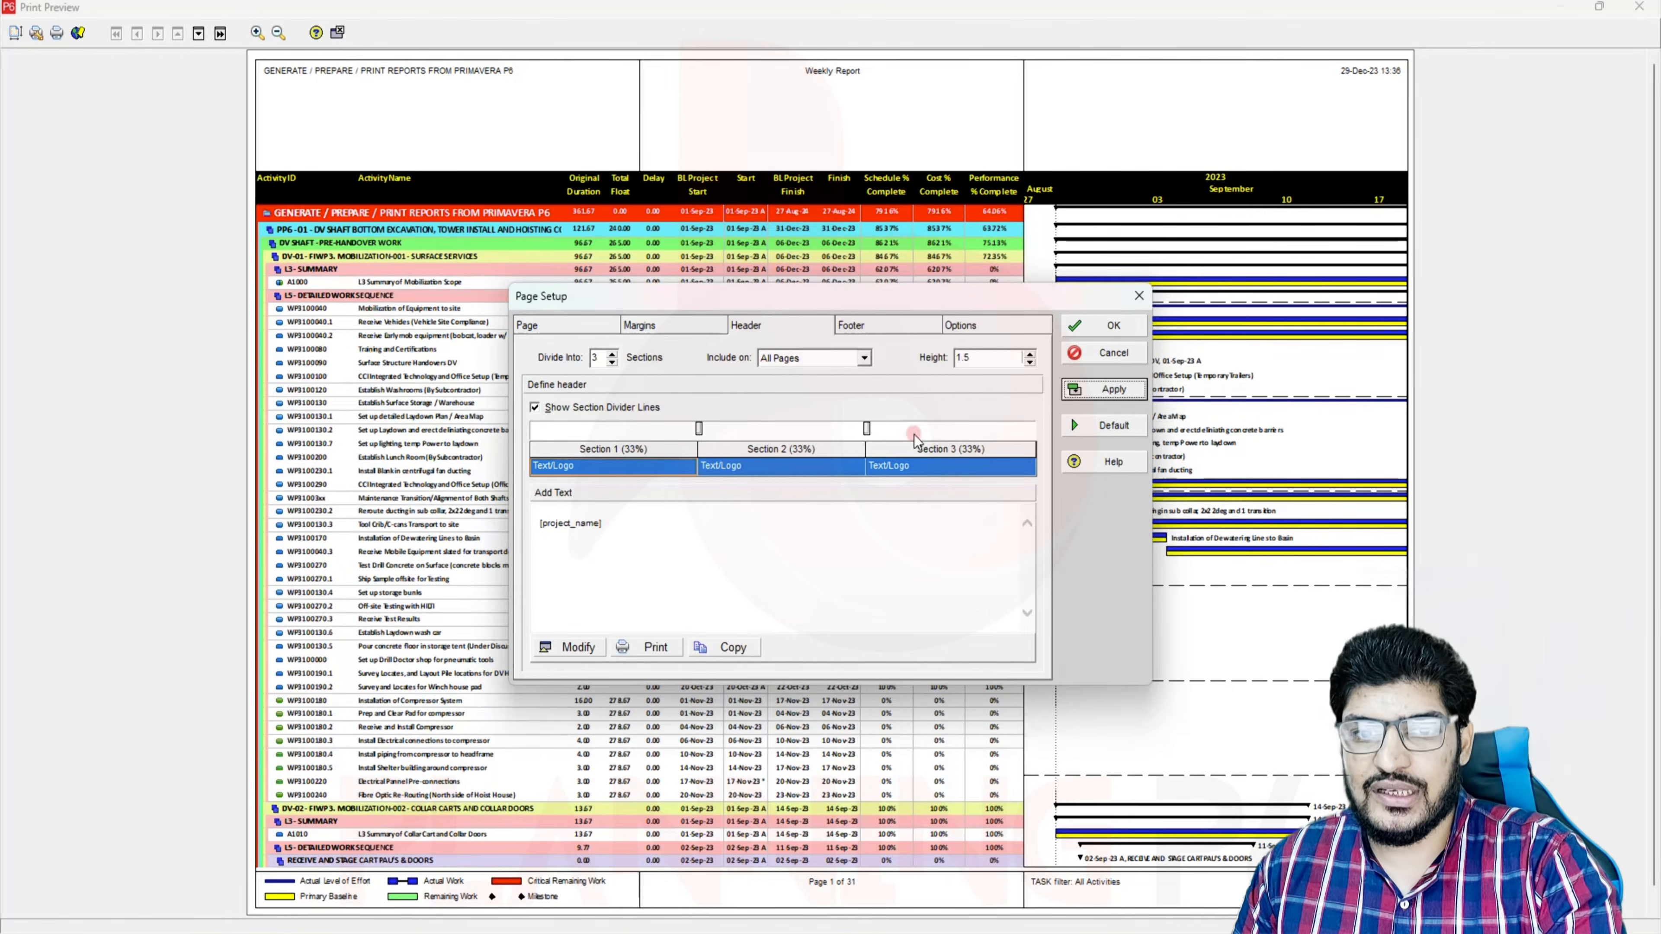
Reduce the header to 1 section, apply it, and open that section's Text/Logo content for editing
click(612, 363)
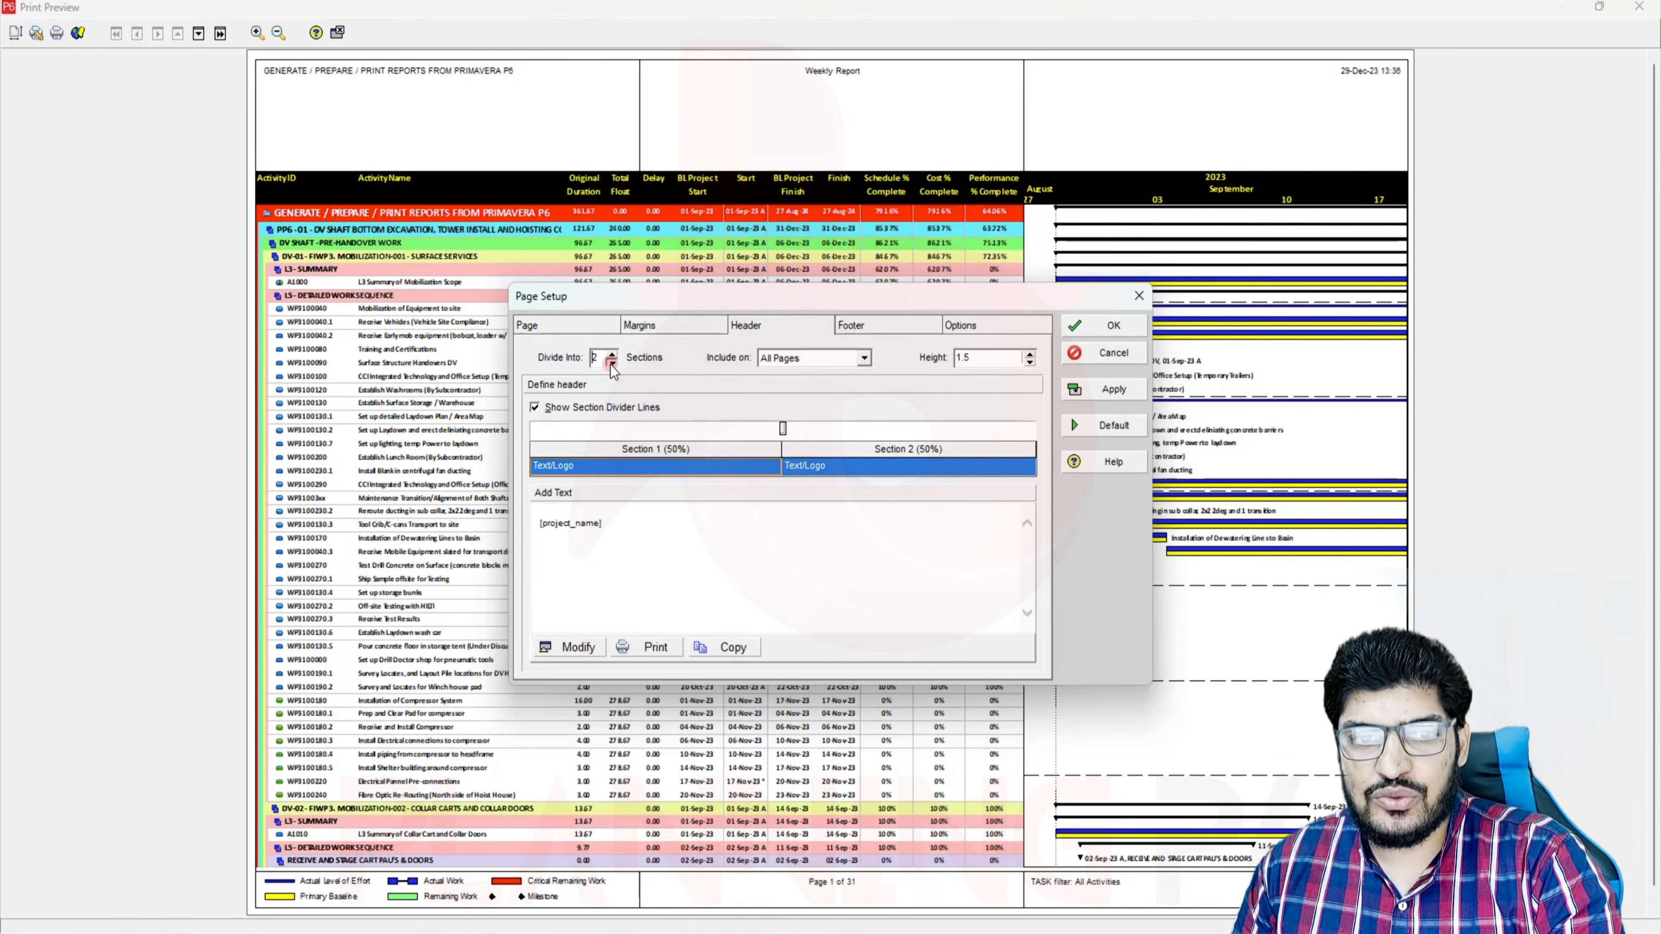
click(611, 363)
click(1114, 392)
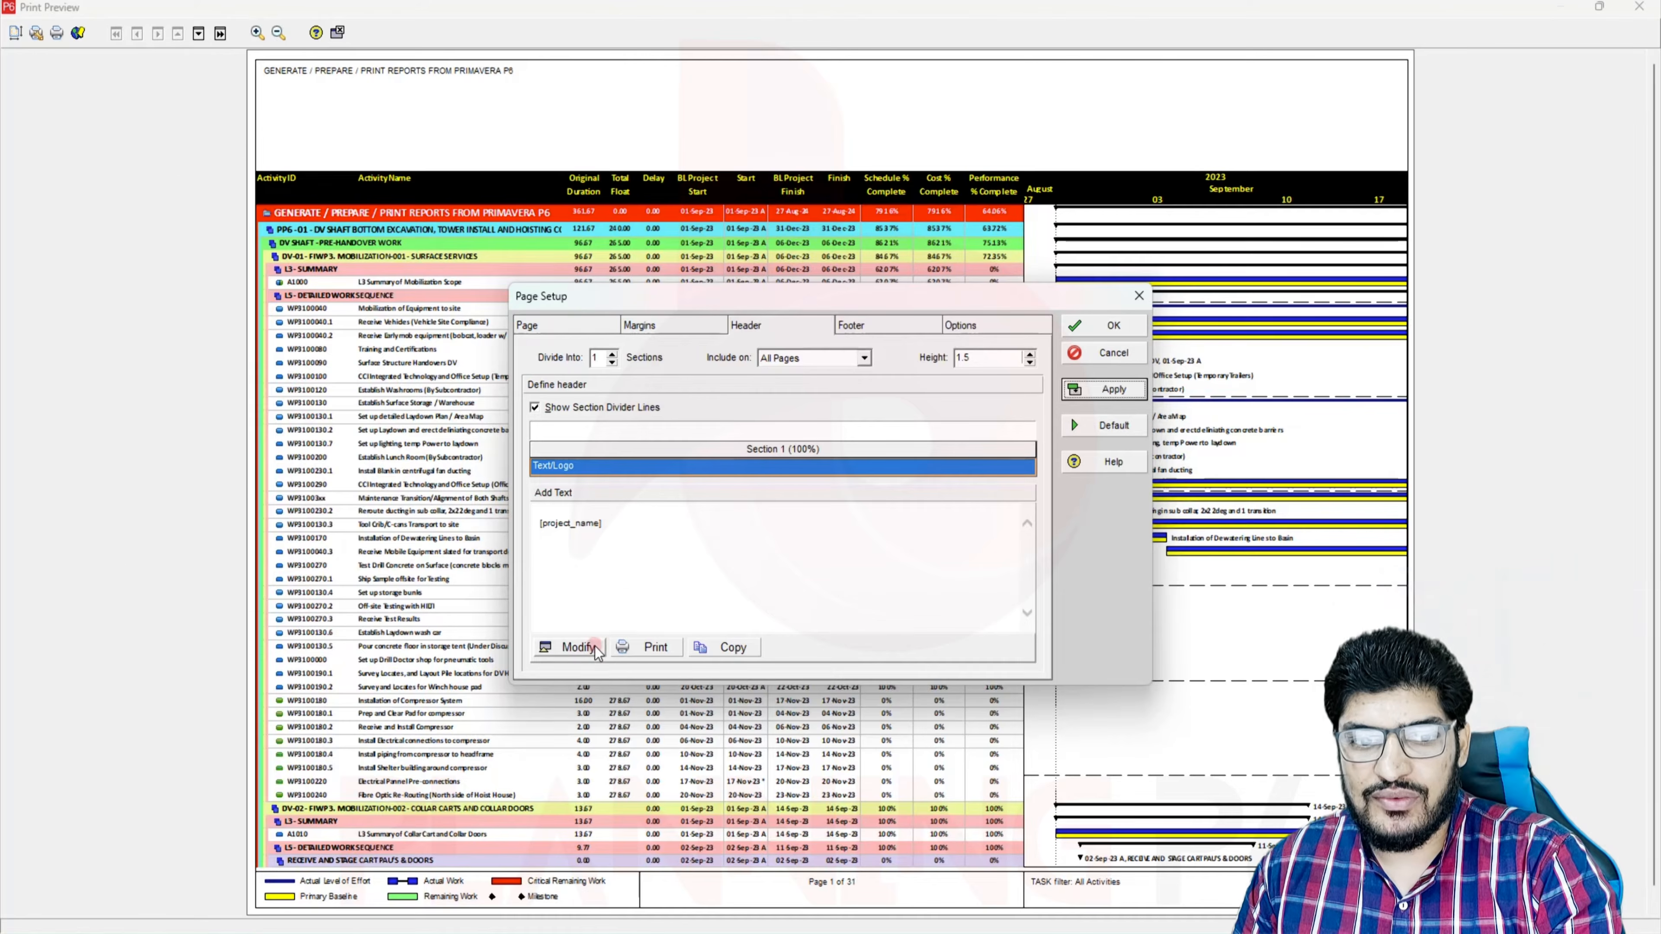
click(570, 648)
click(341, 156)
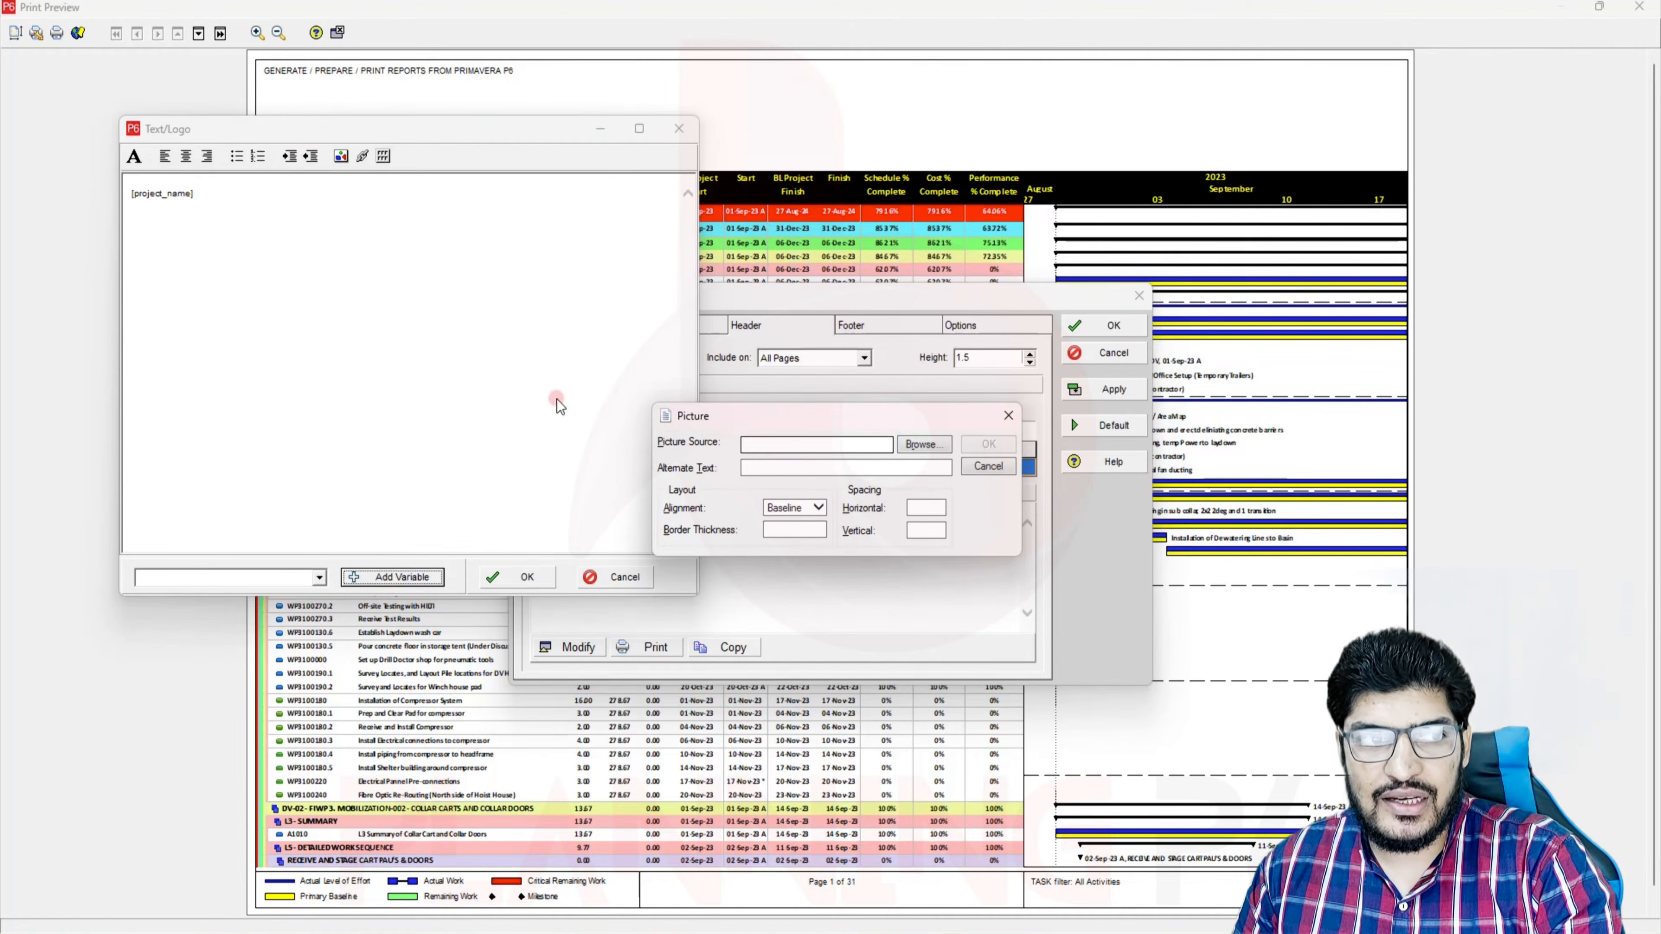
click(932, 448)
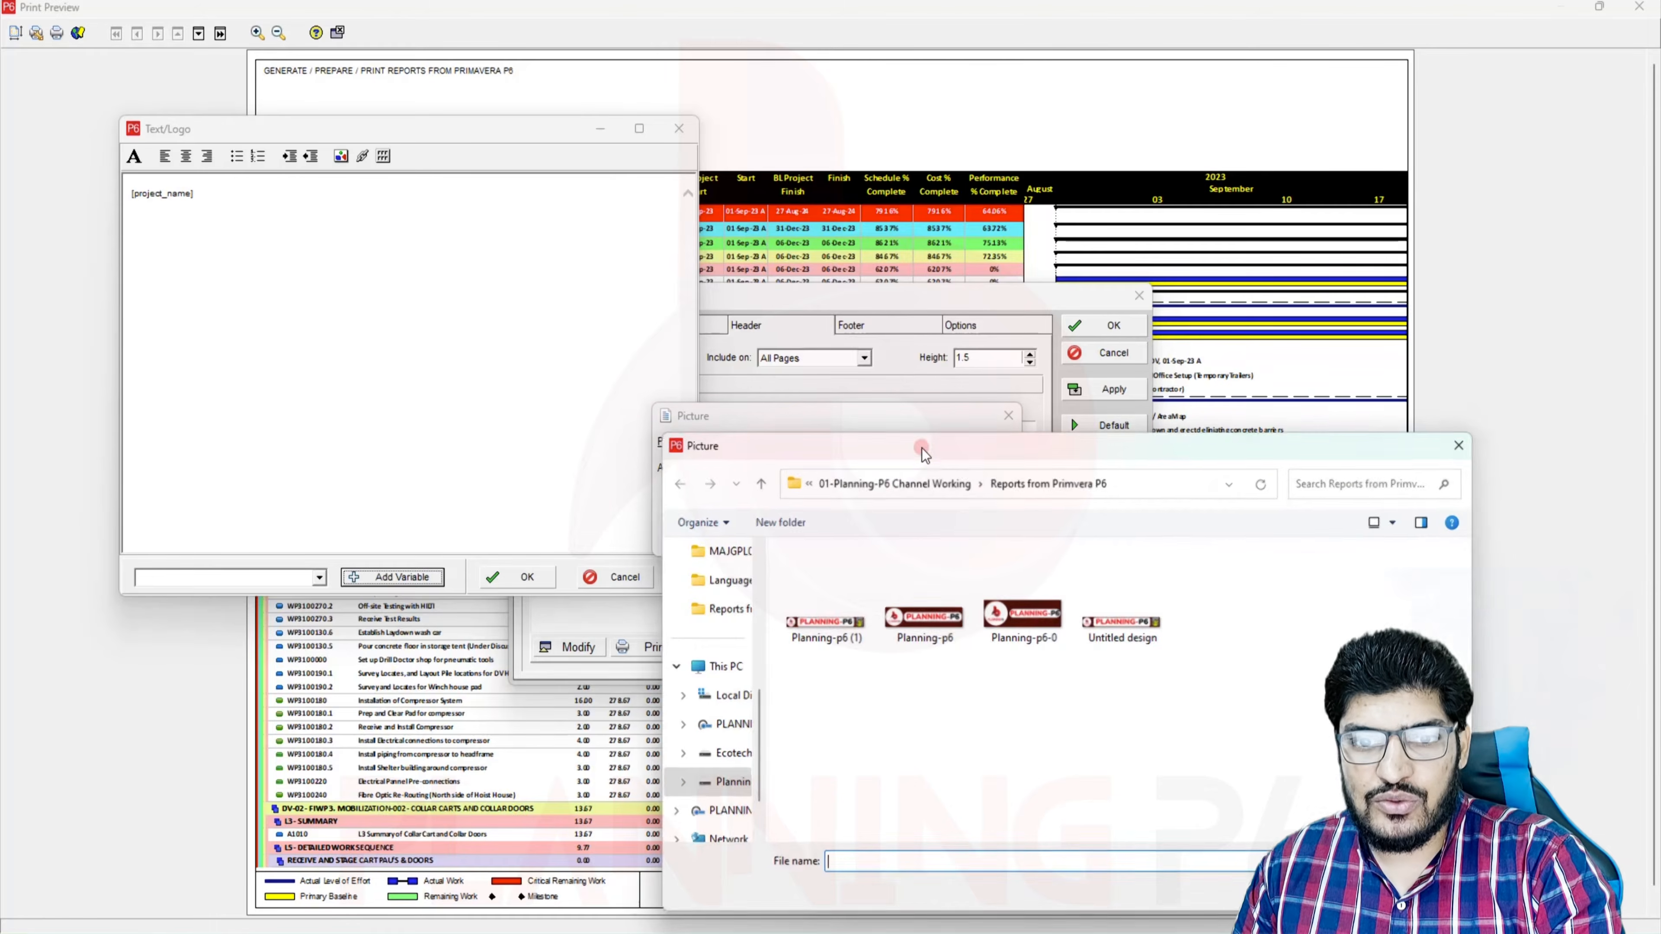
click(1462, 445)
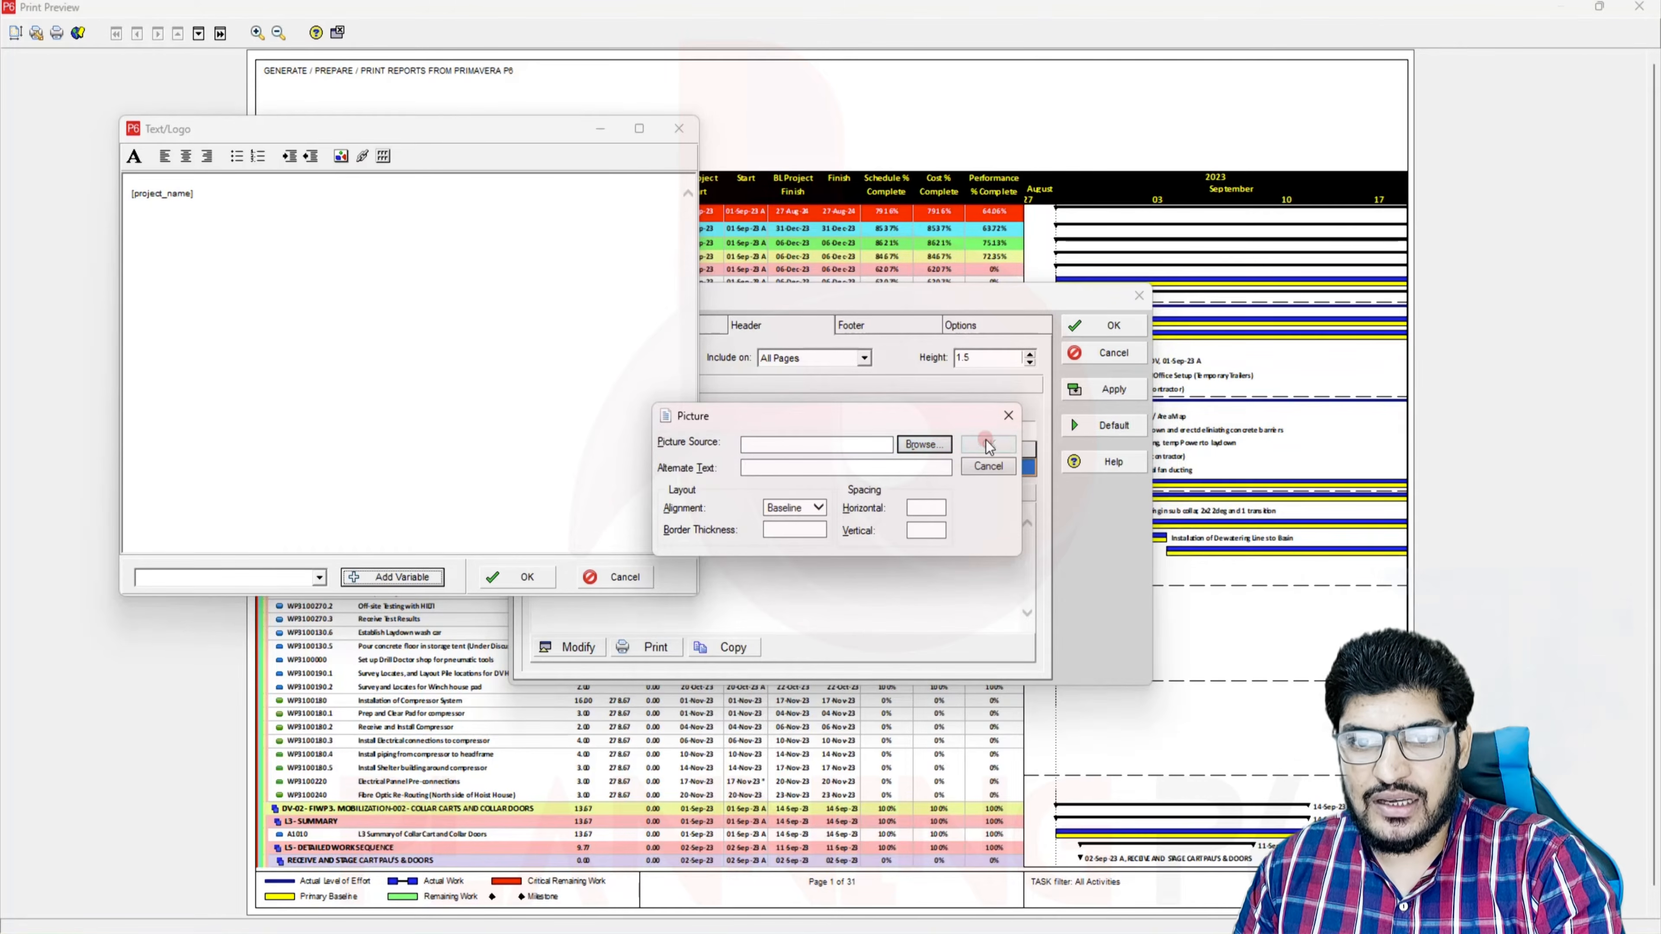
click(1008, 415)
Delete the [project_name] variable from the header section and centre its content
drag(226, 199, 73, 183)
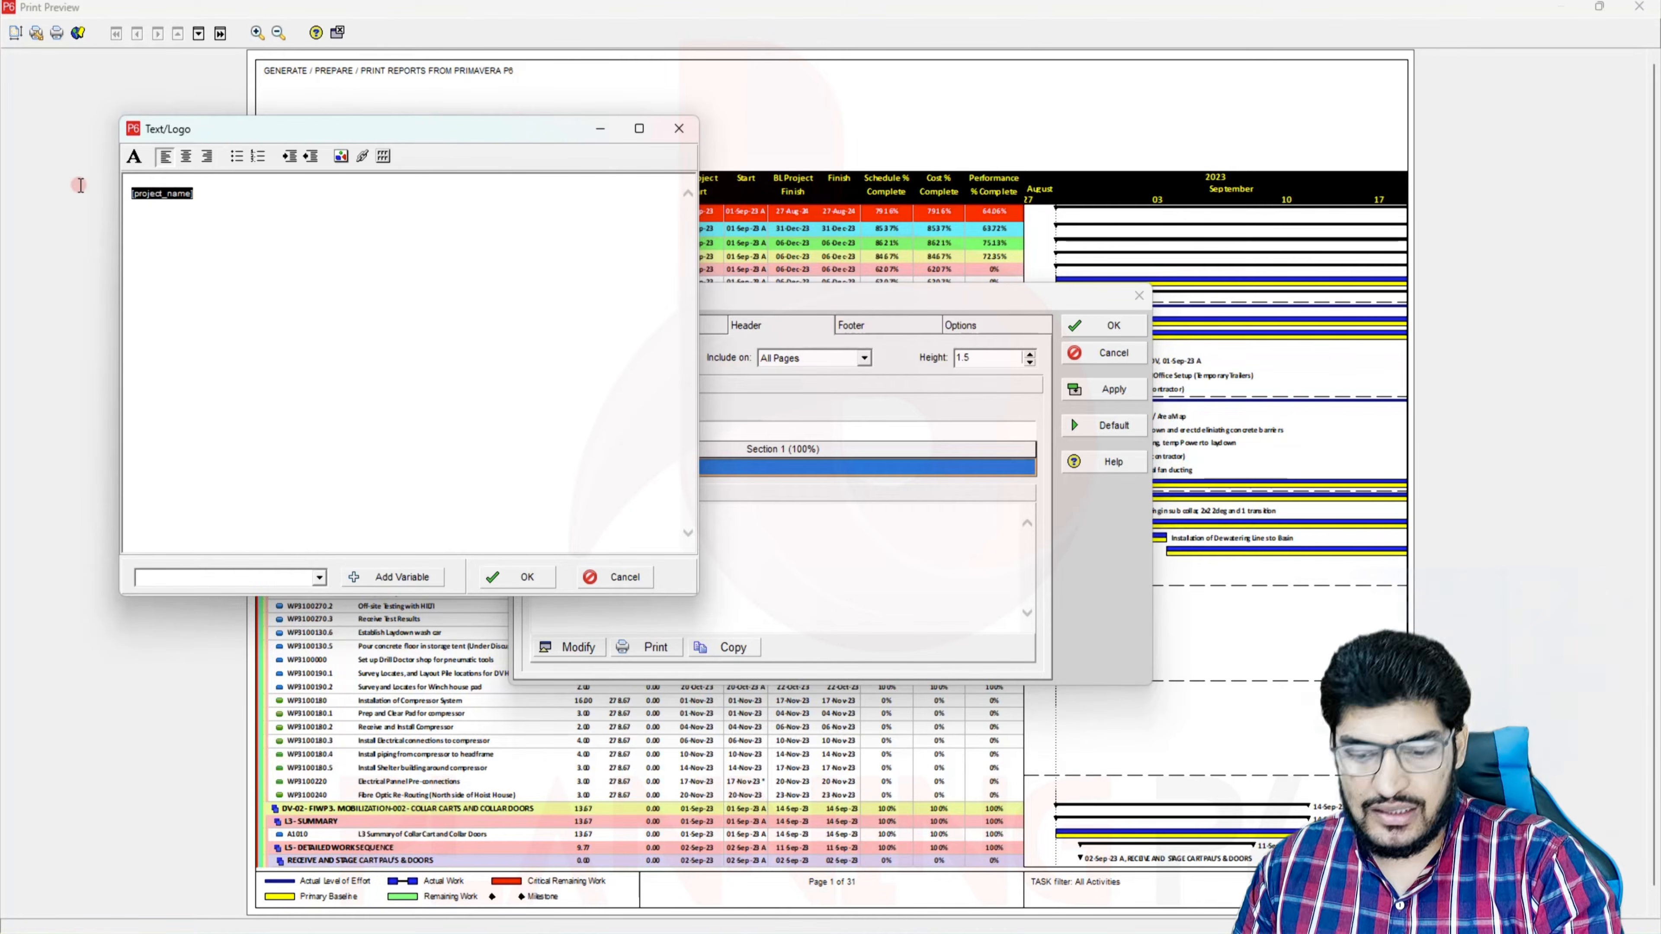
key(BackSpace)
click(185, 157)
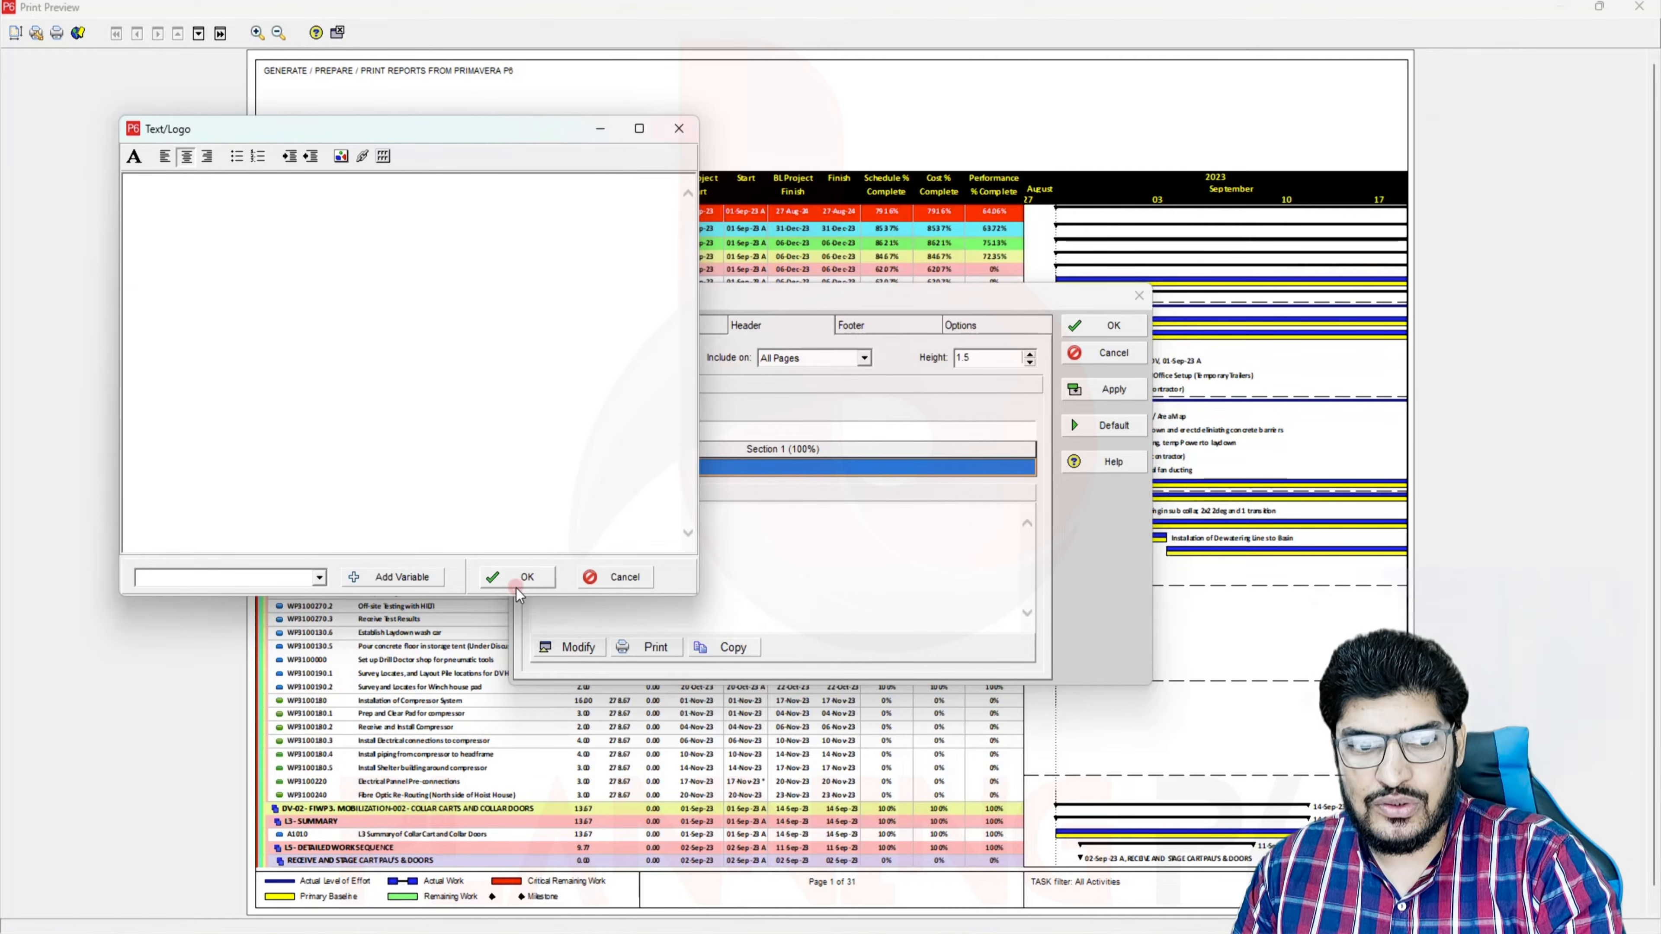
Insert the picture Planning-p6 (1) into the header section and select the inserted image
click(340, 156)
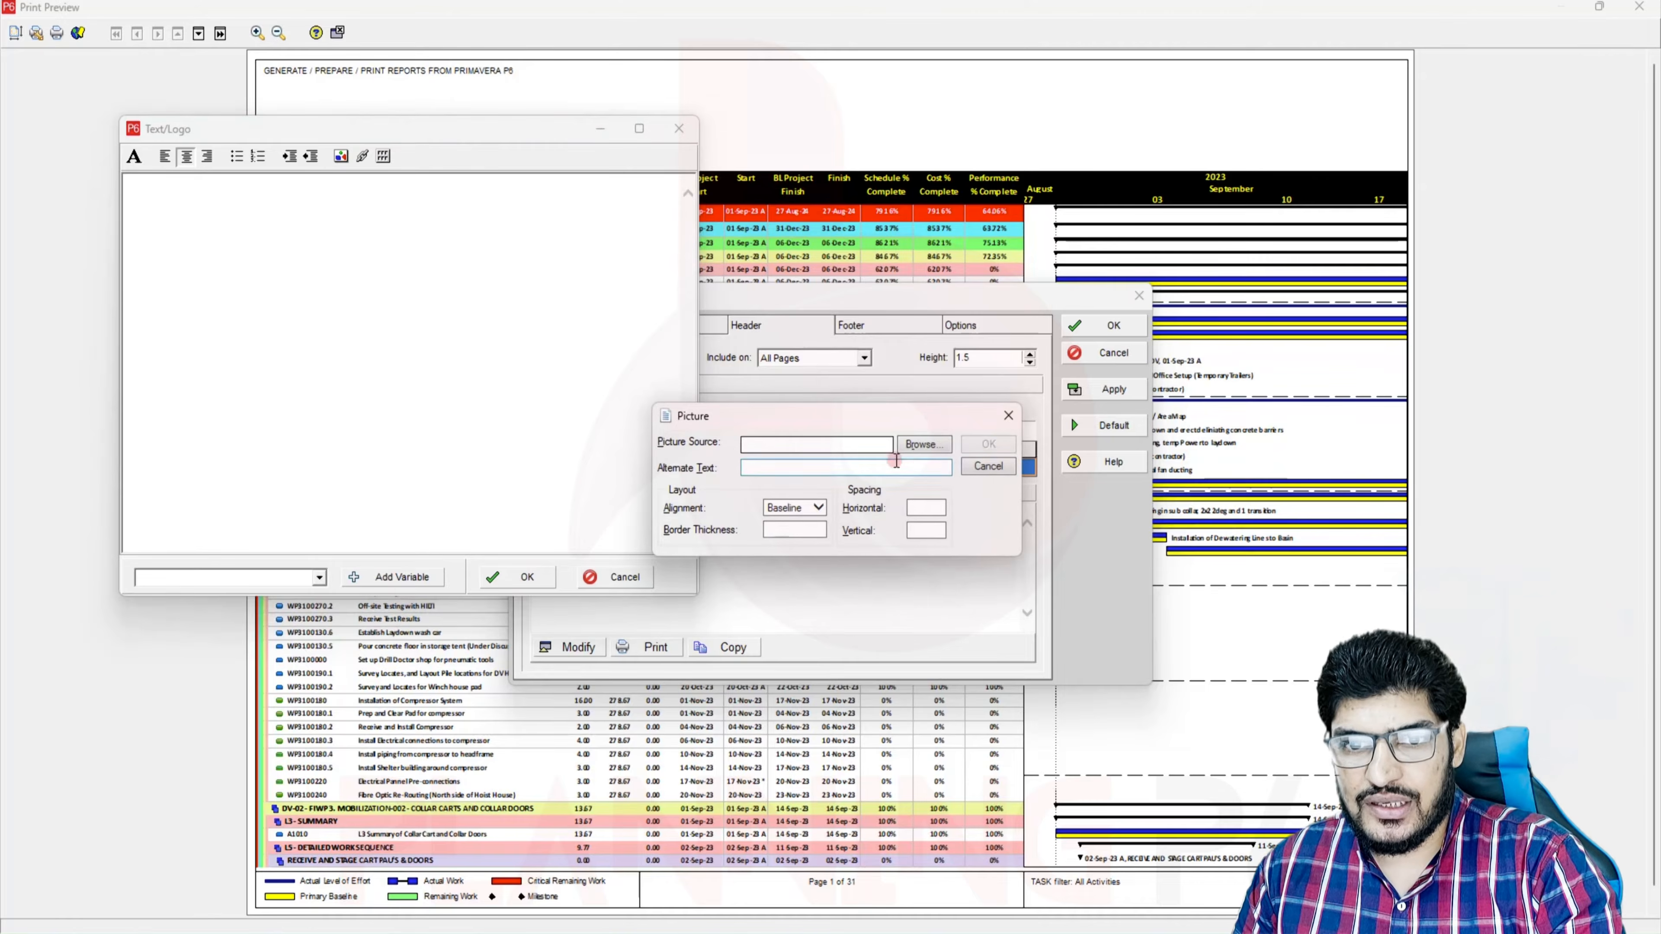
click(922, 445)
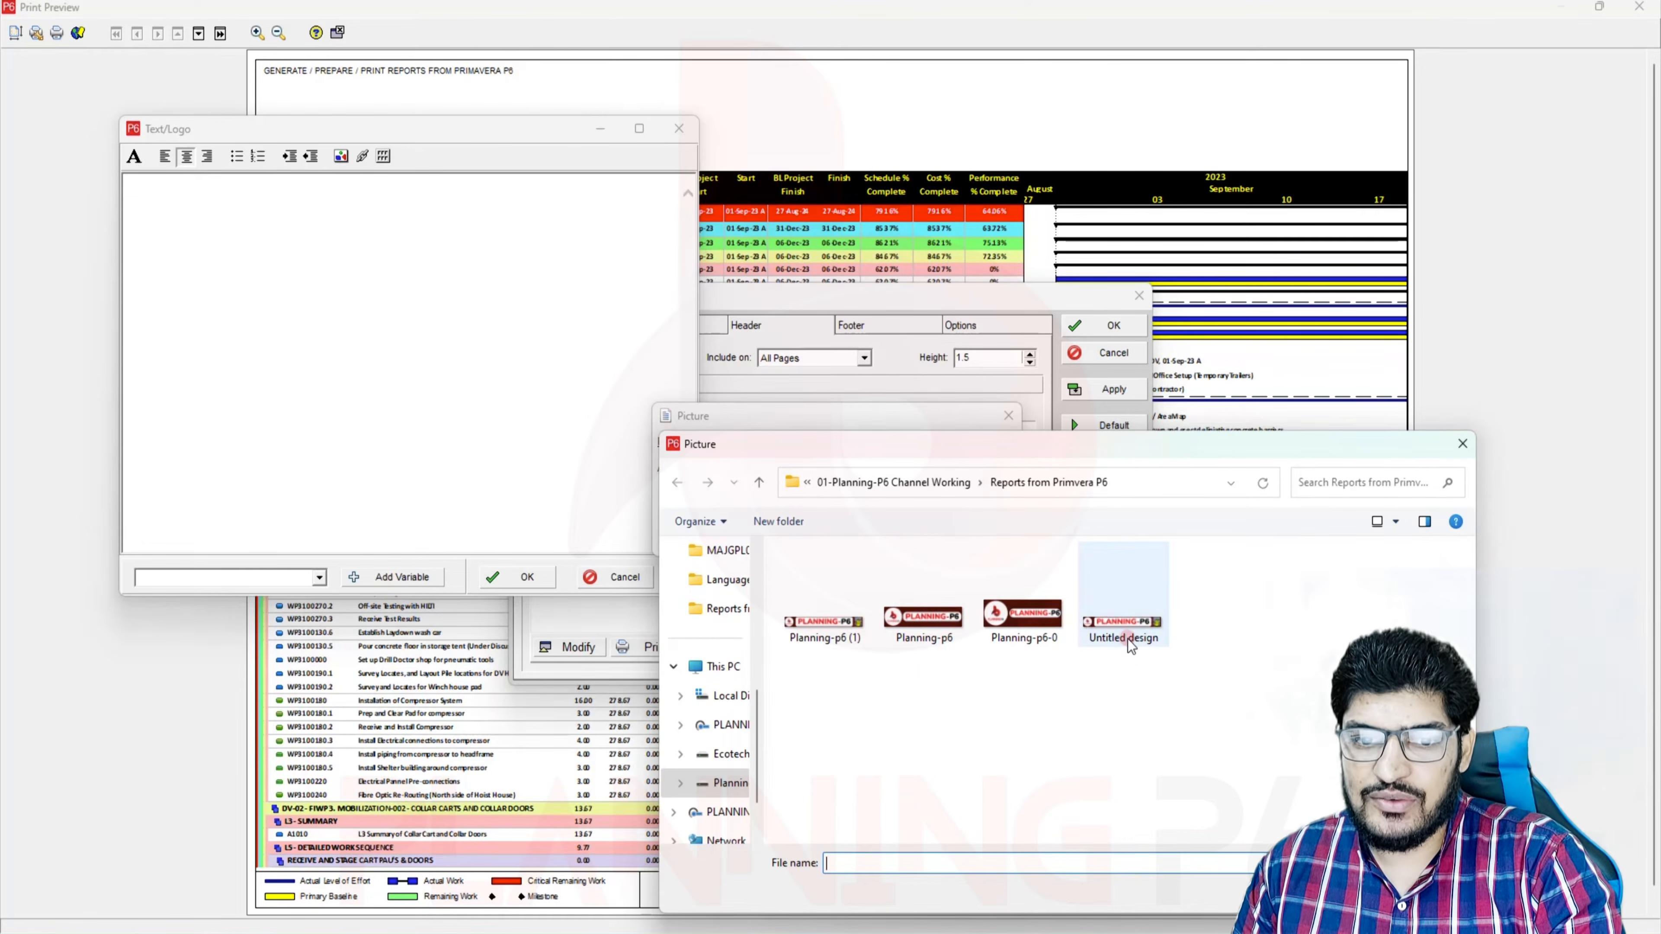
double_click(848, 637)
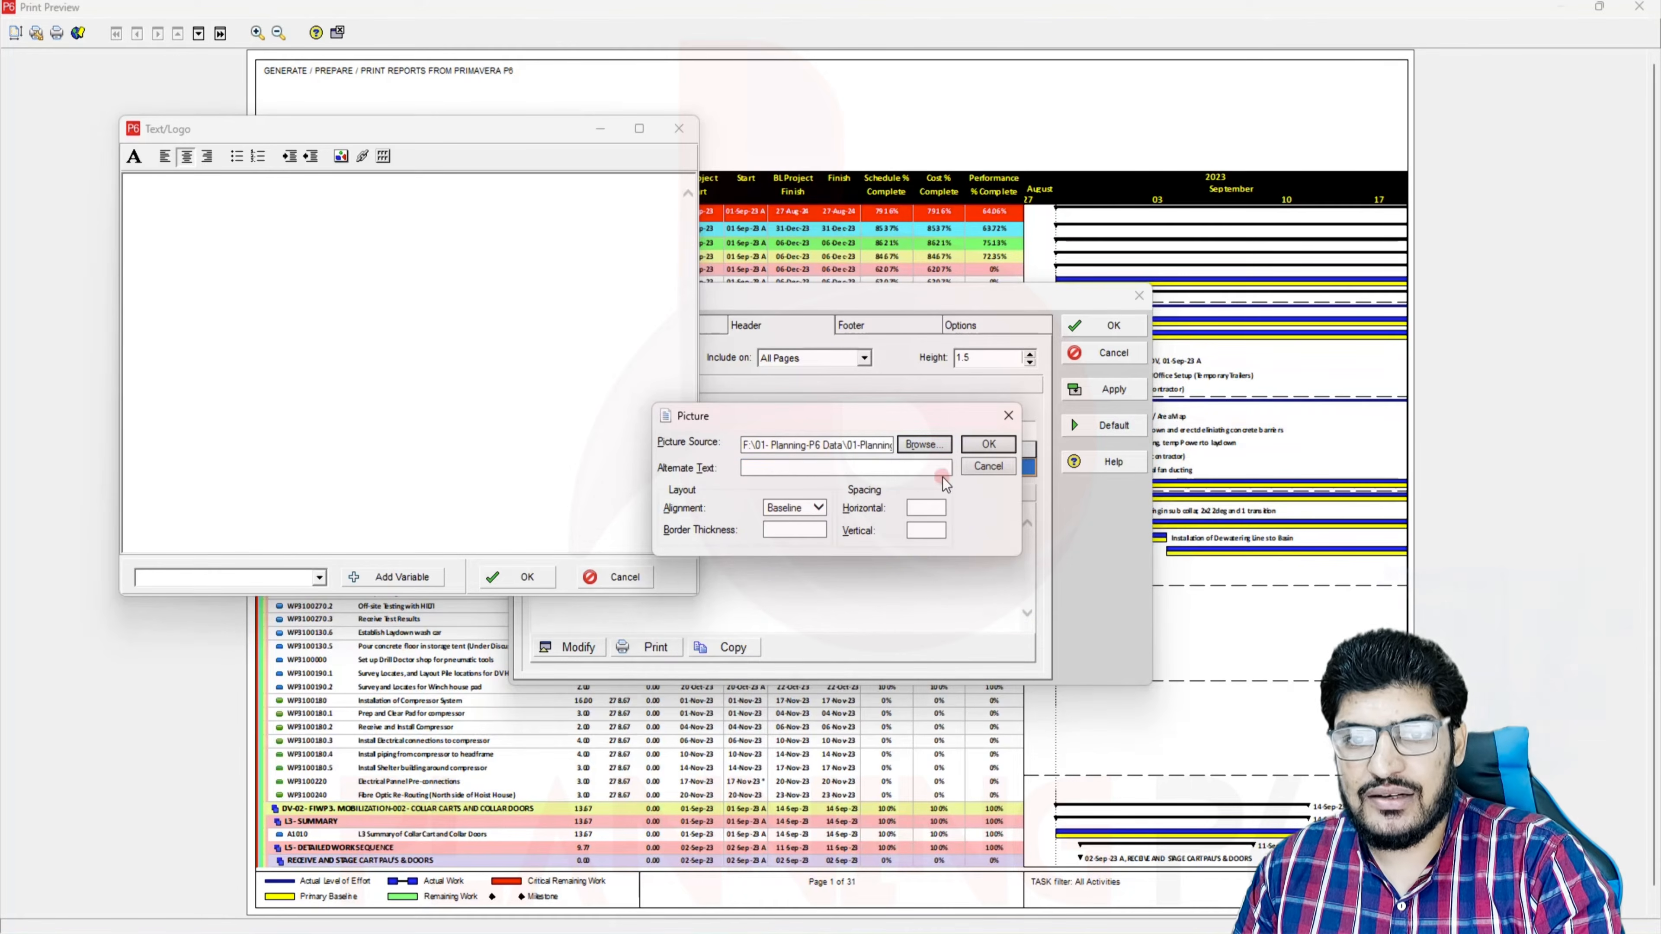
click(1002, 448)
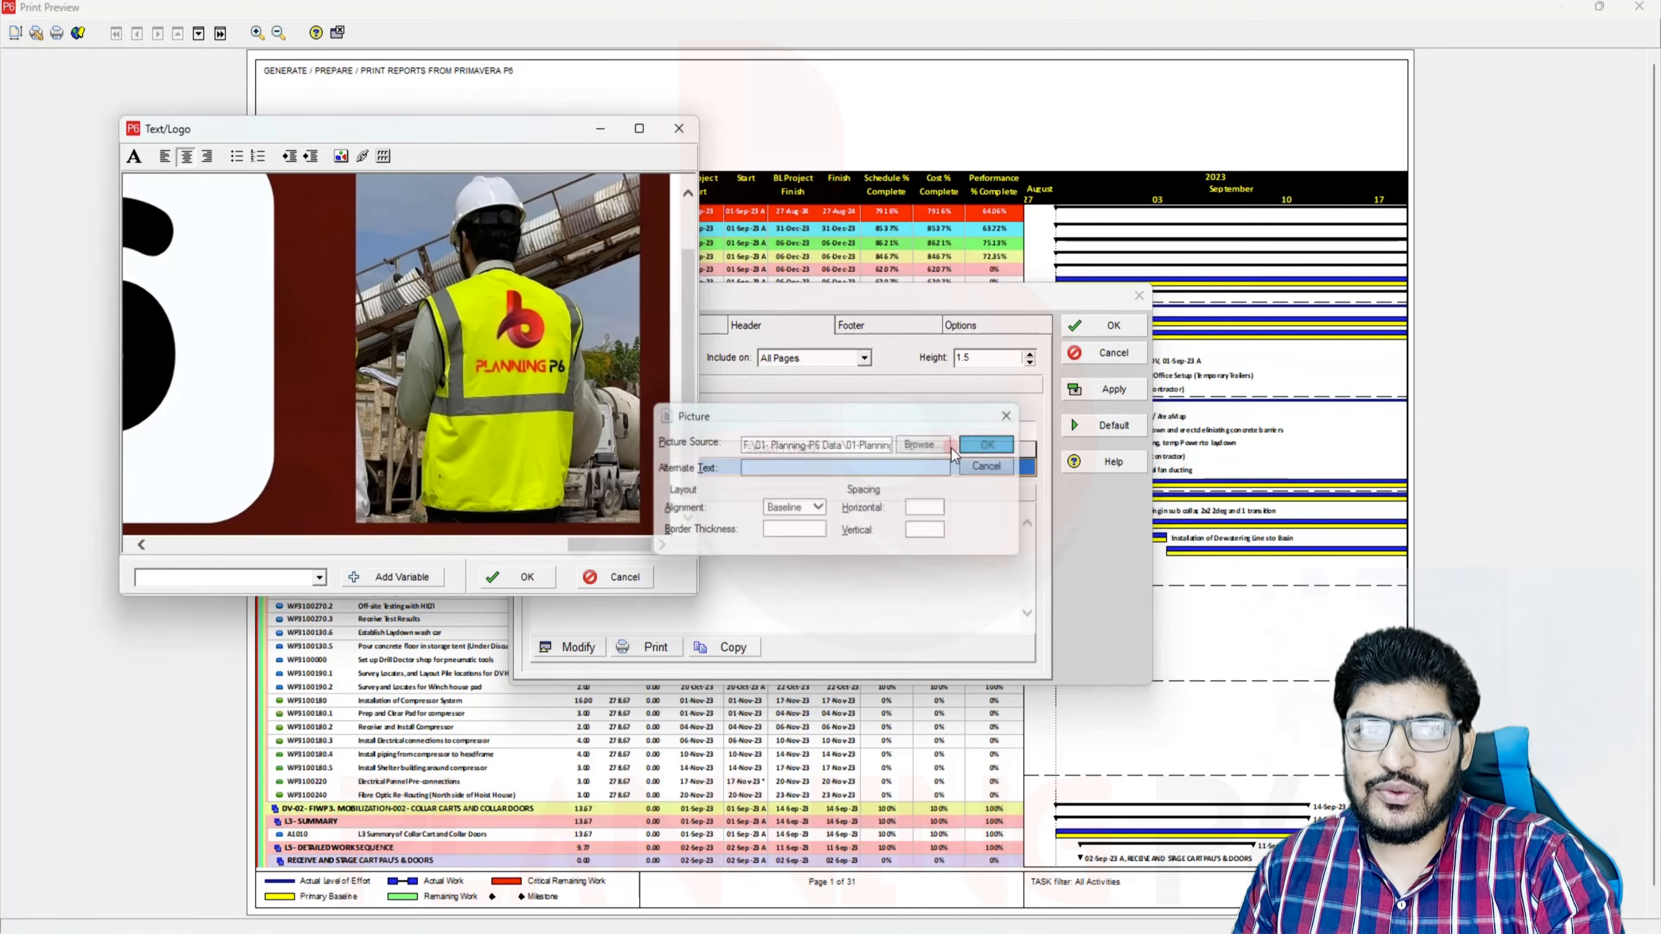
click(638, 494)
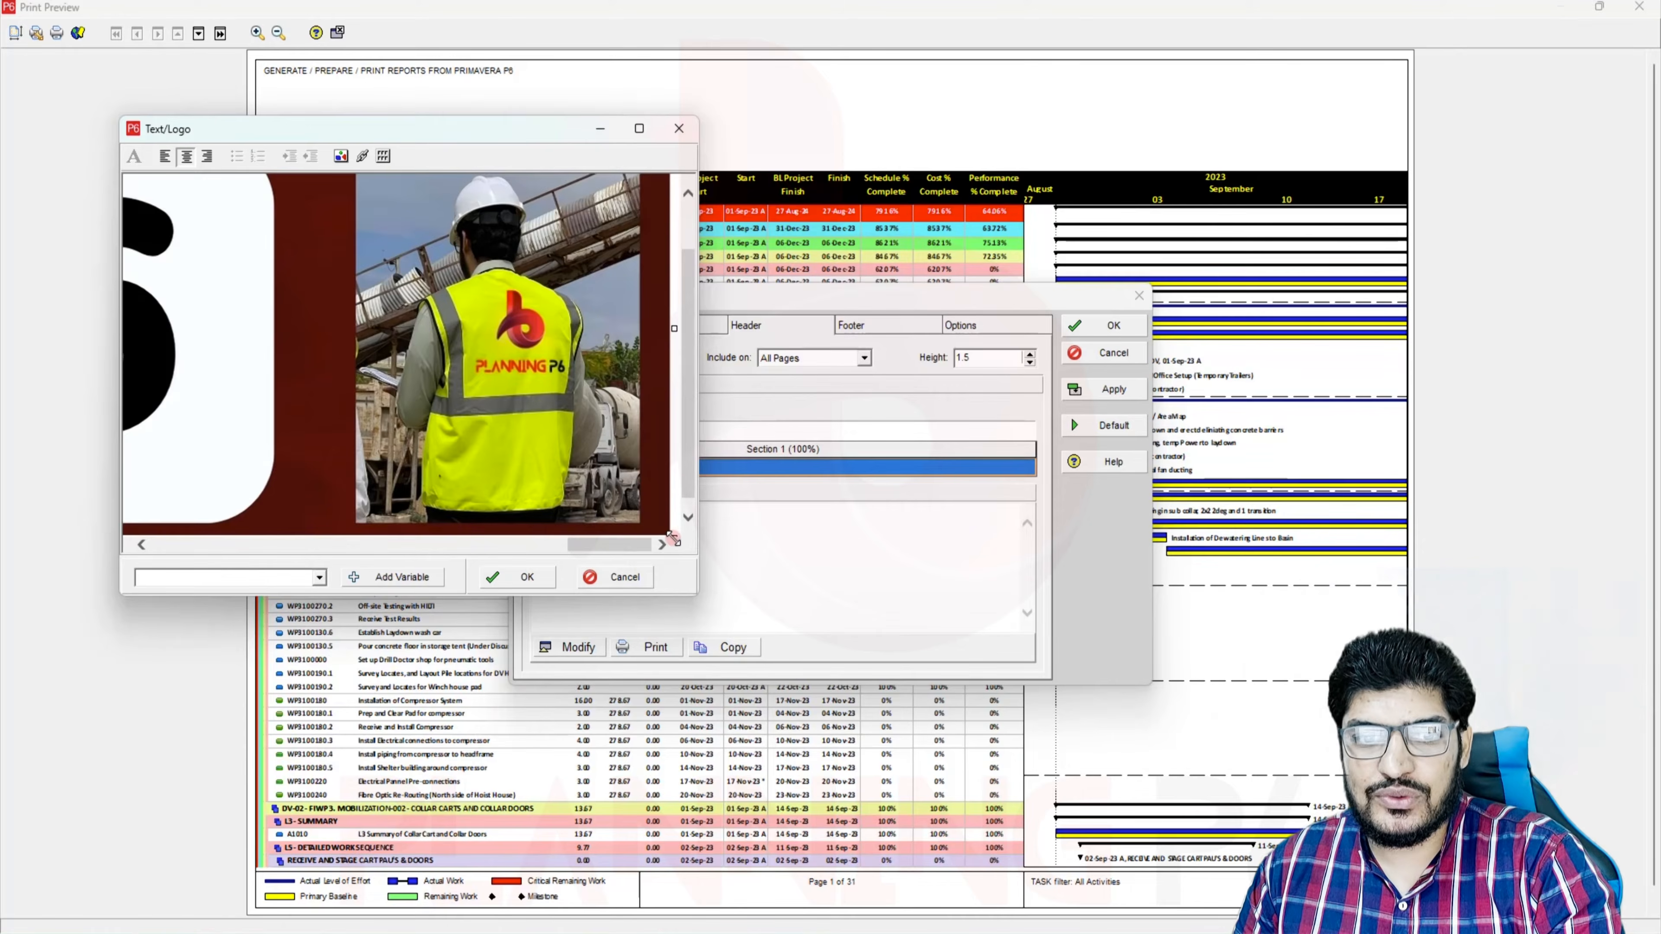
Shrink the banner image in the header section by its corner, accept the content and apply it to the preview
drag(677, 538, 674, 452)
drag(609, 387, 4, 255)
click(529, 576)
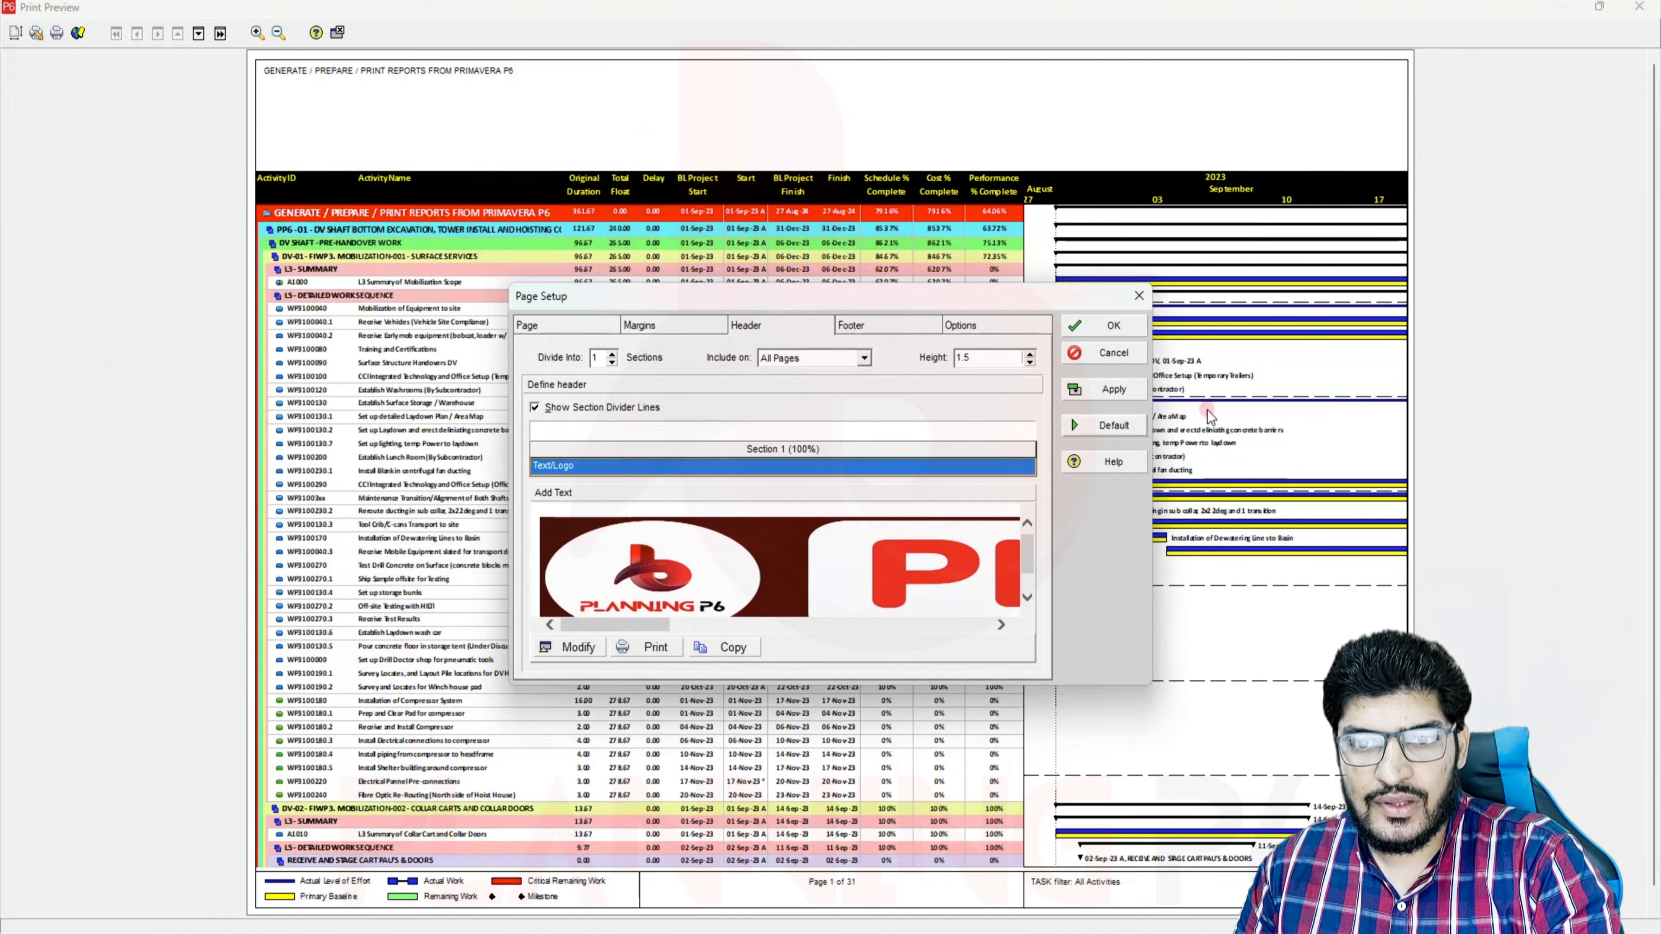
click(1126, 391)
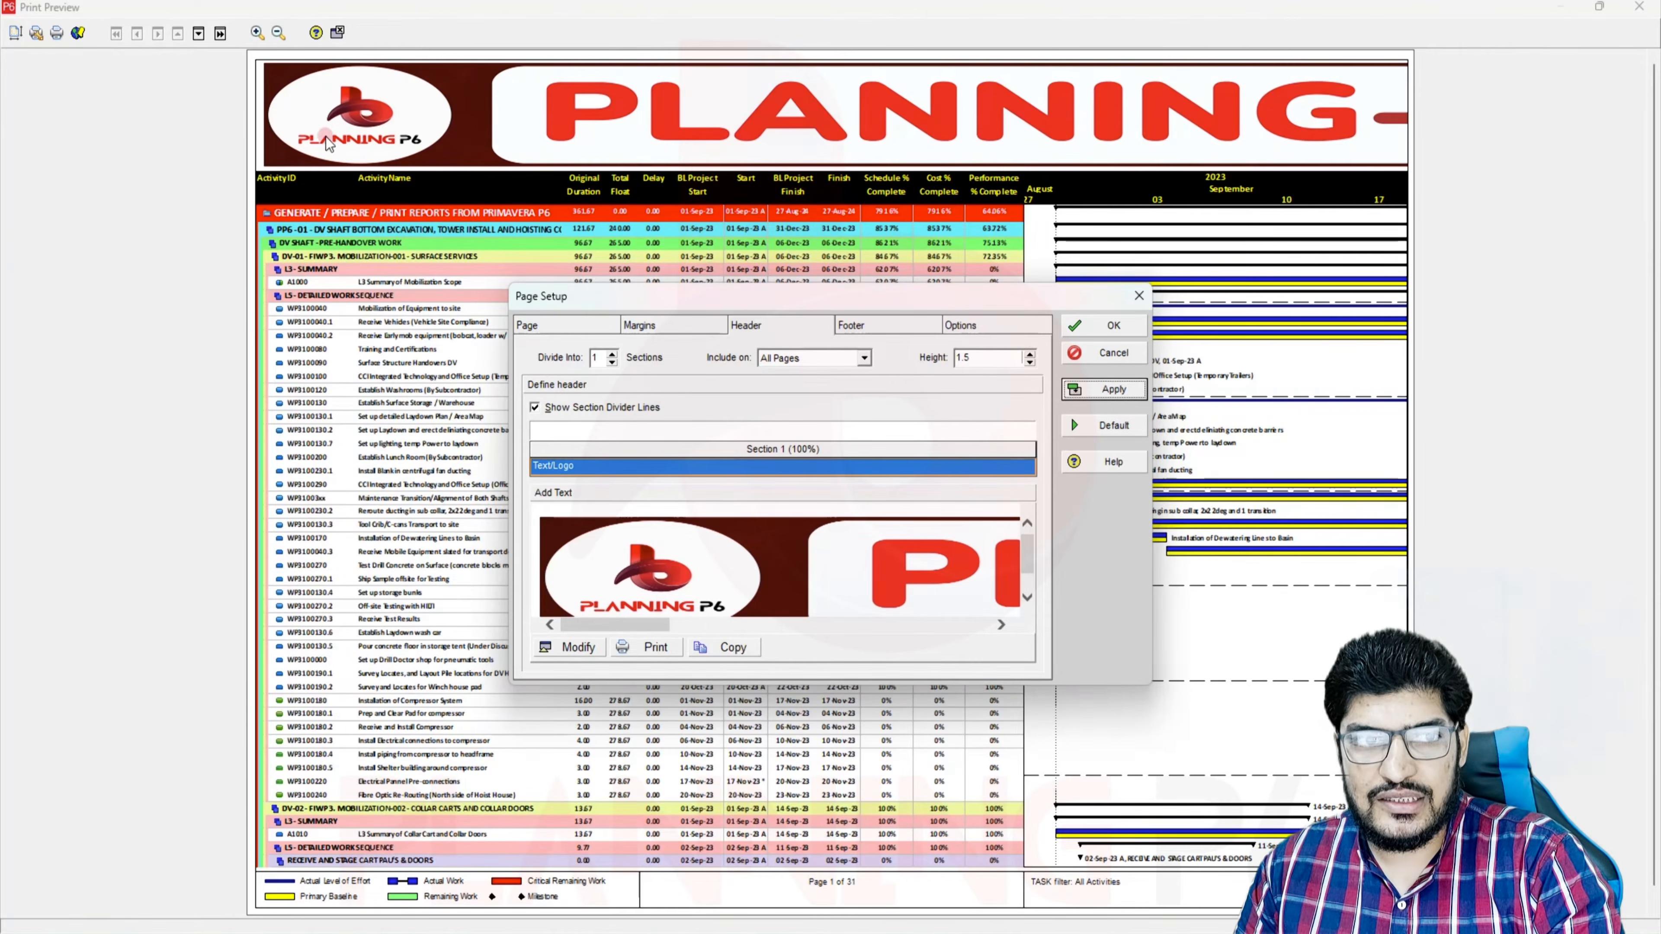
Reopen the header's Text/Logo content, reduce the banner further so the whole image fits on the page, and apply it
click(566, 646)
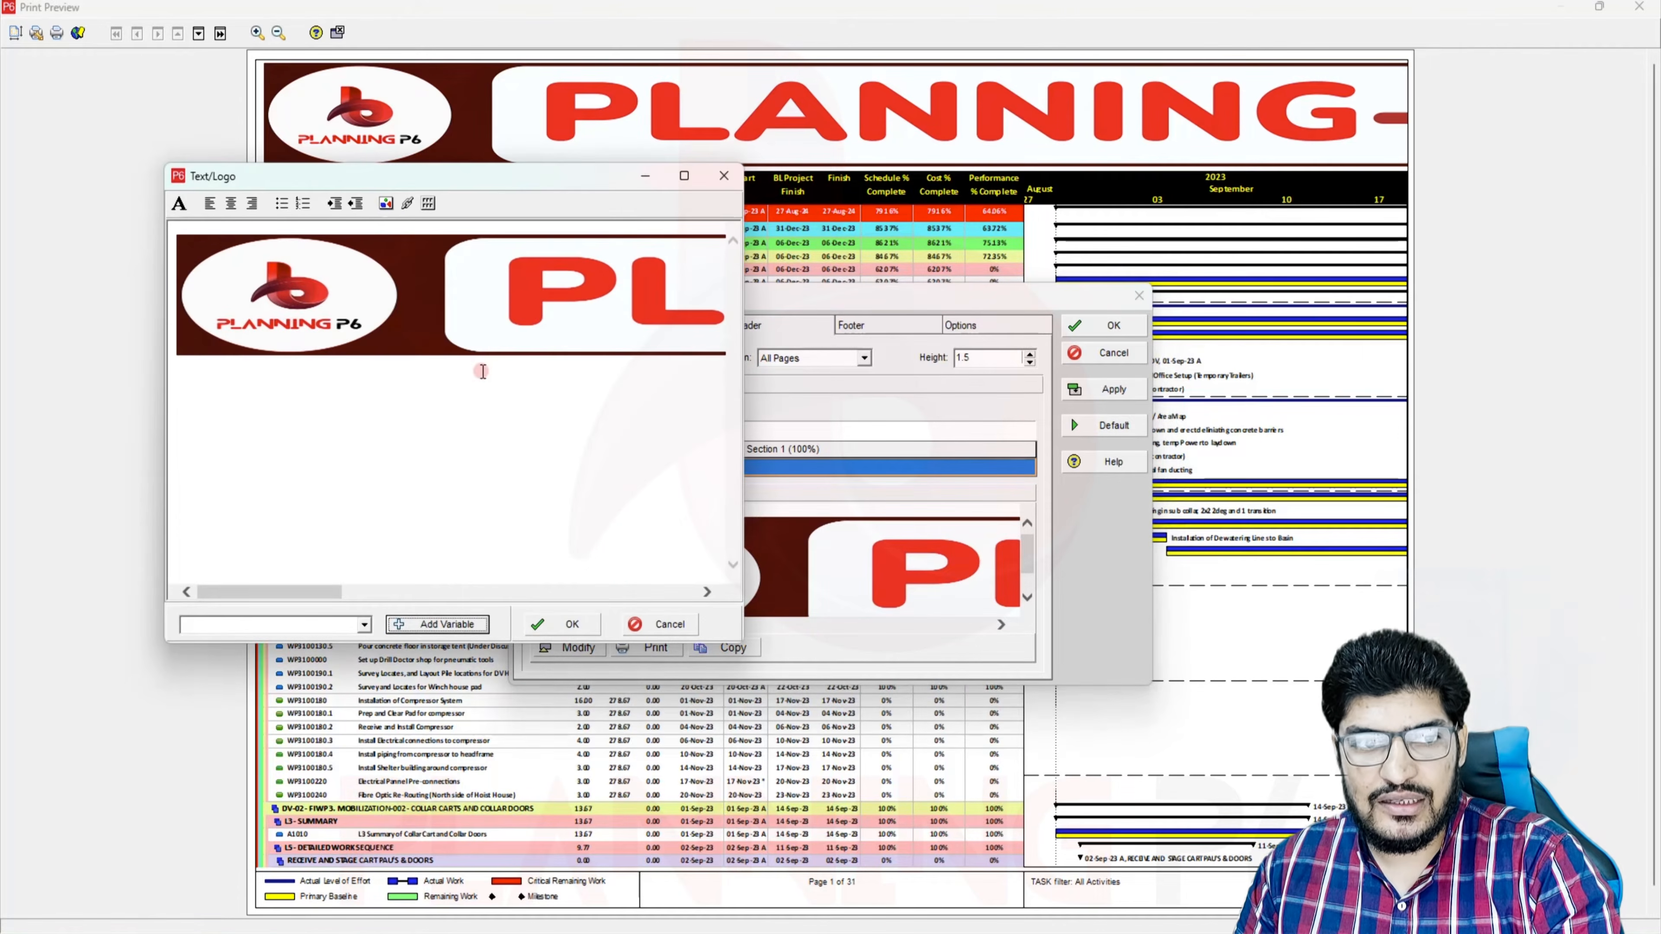
click(354, 335)
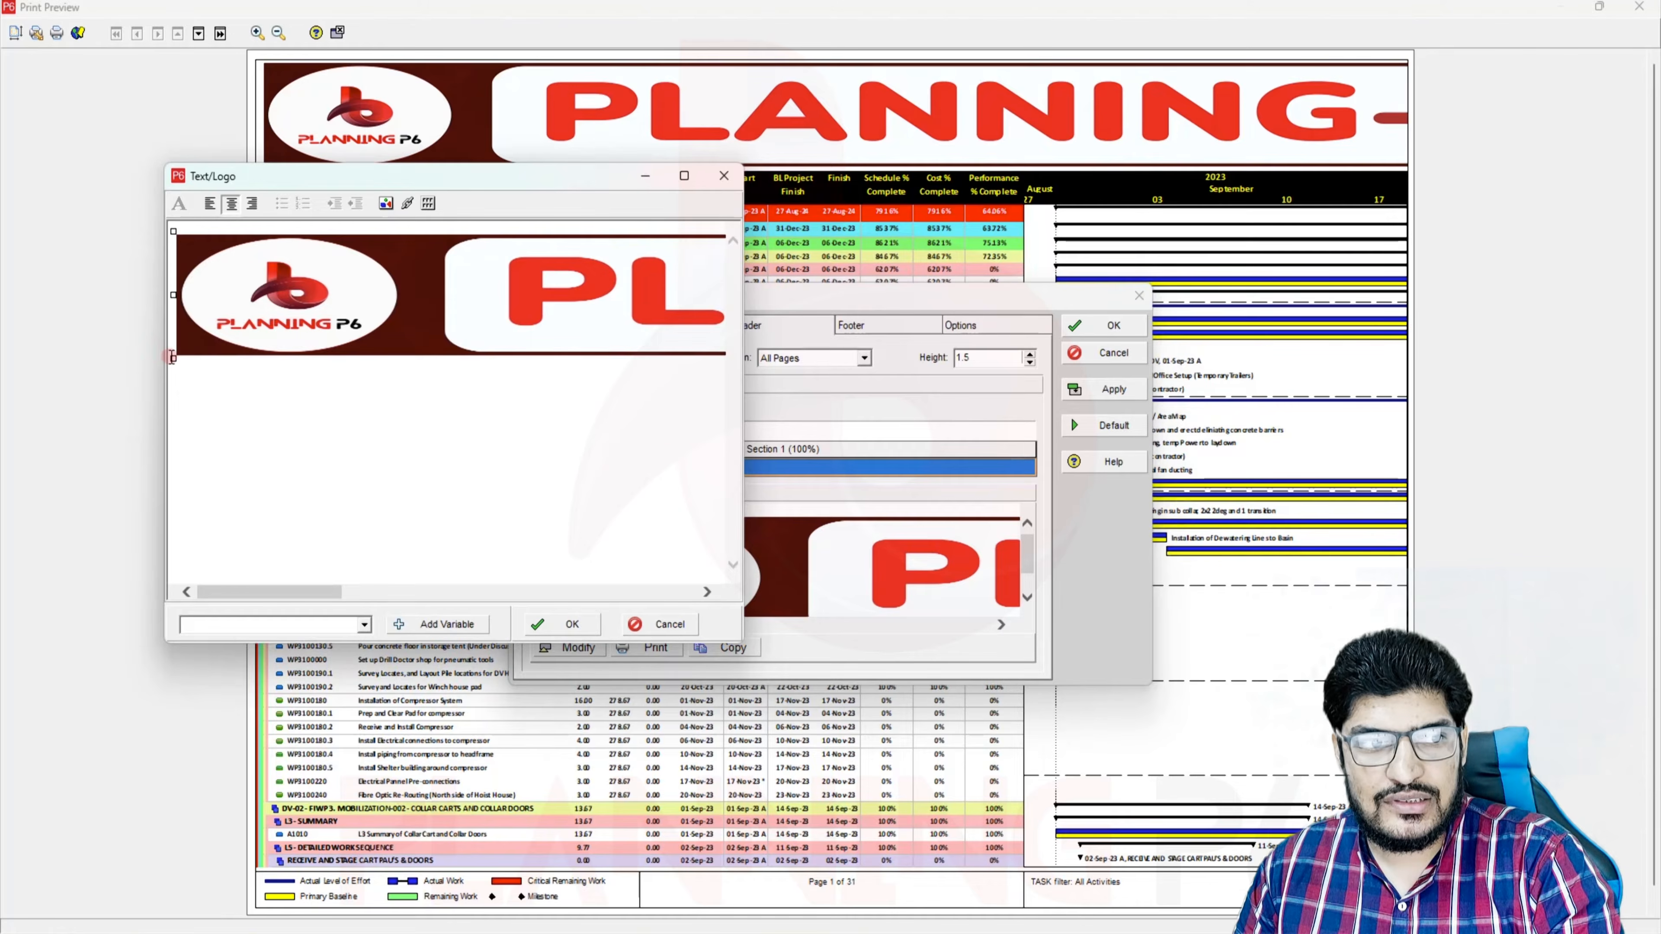
drag(170, 359, 582, 342)
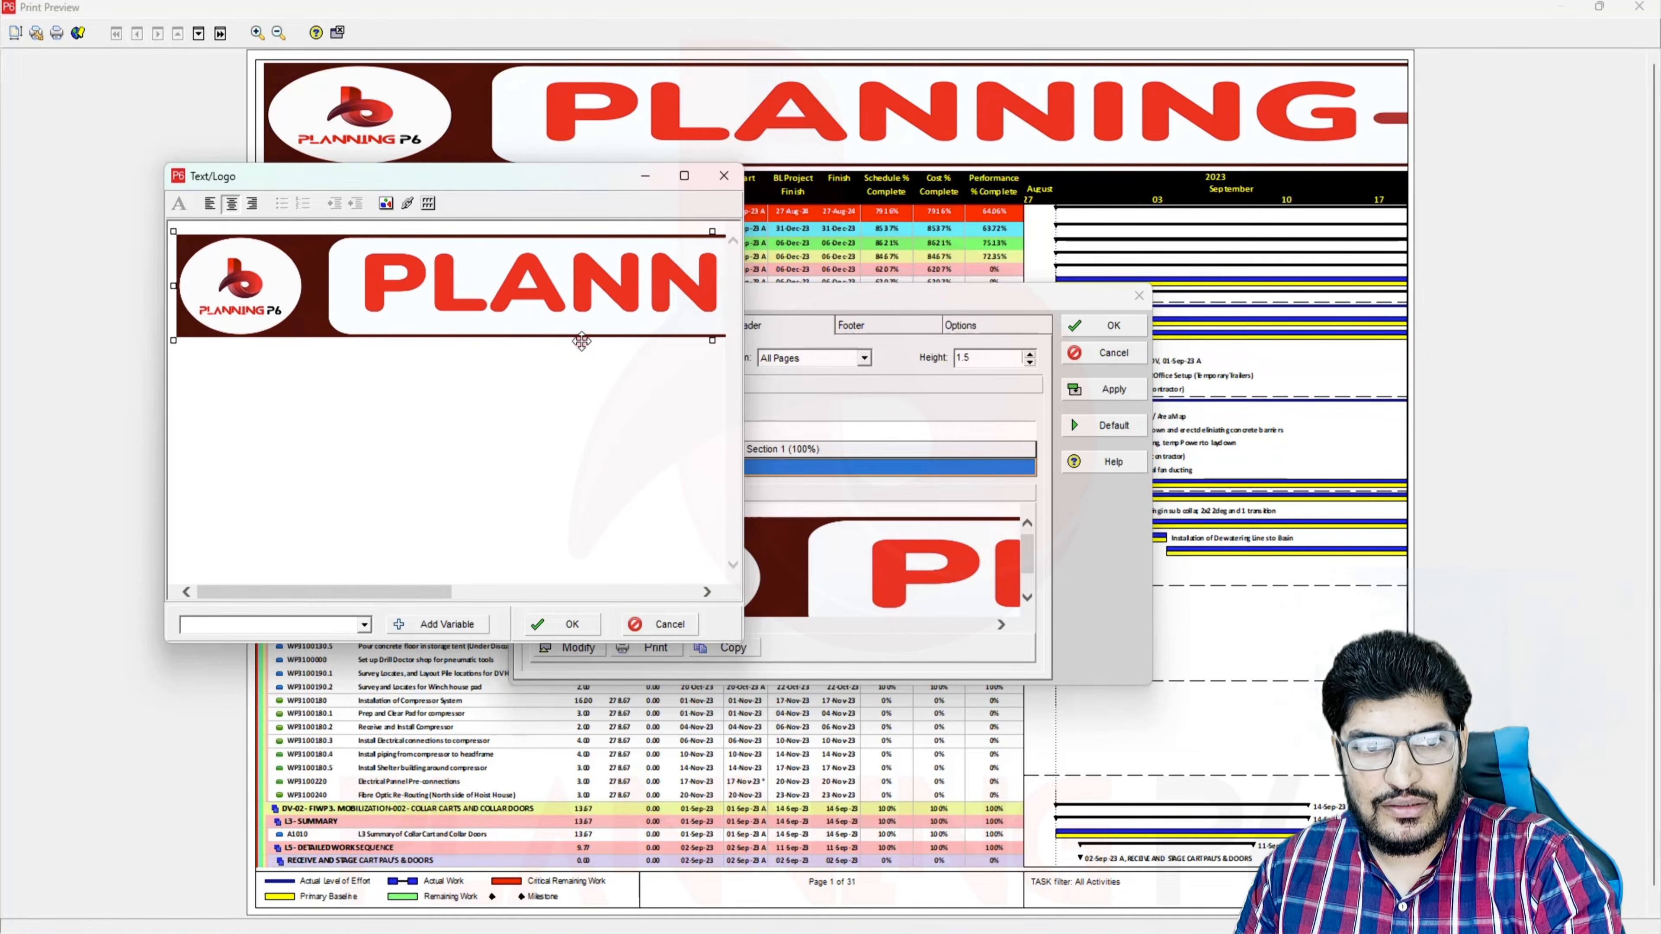
click(572, 625)
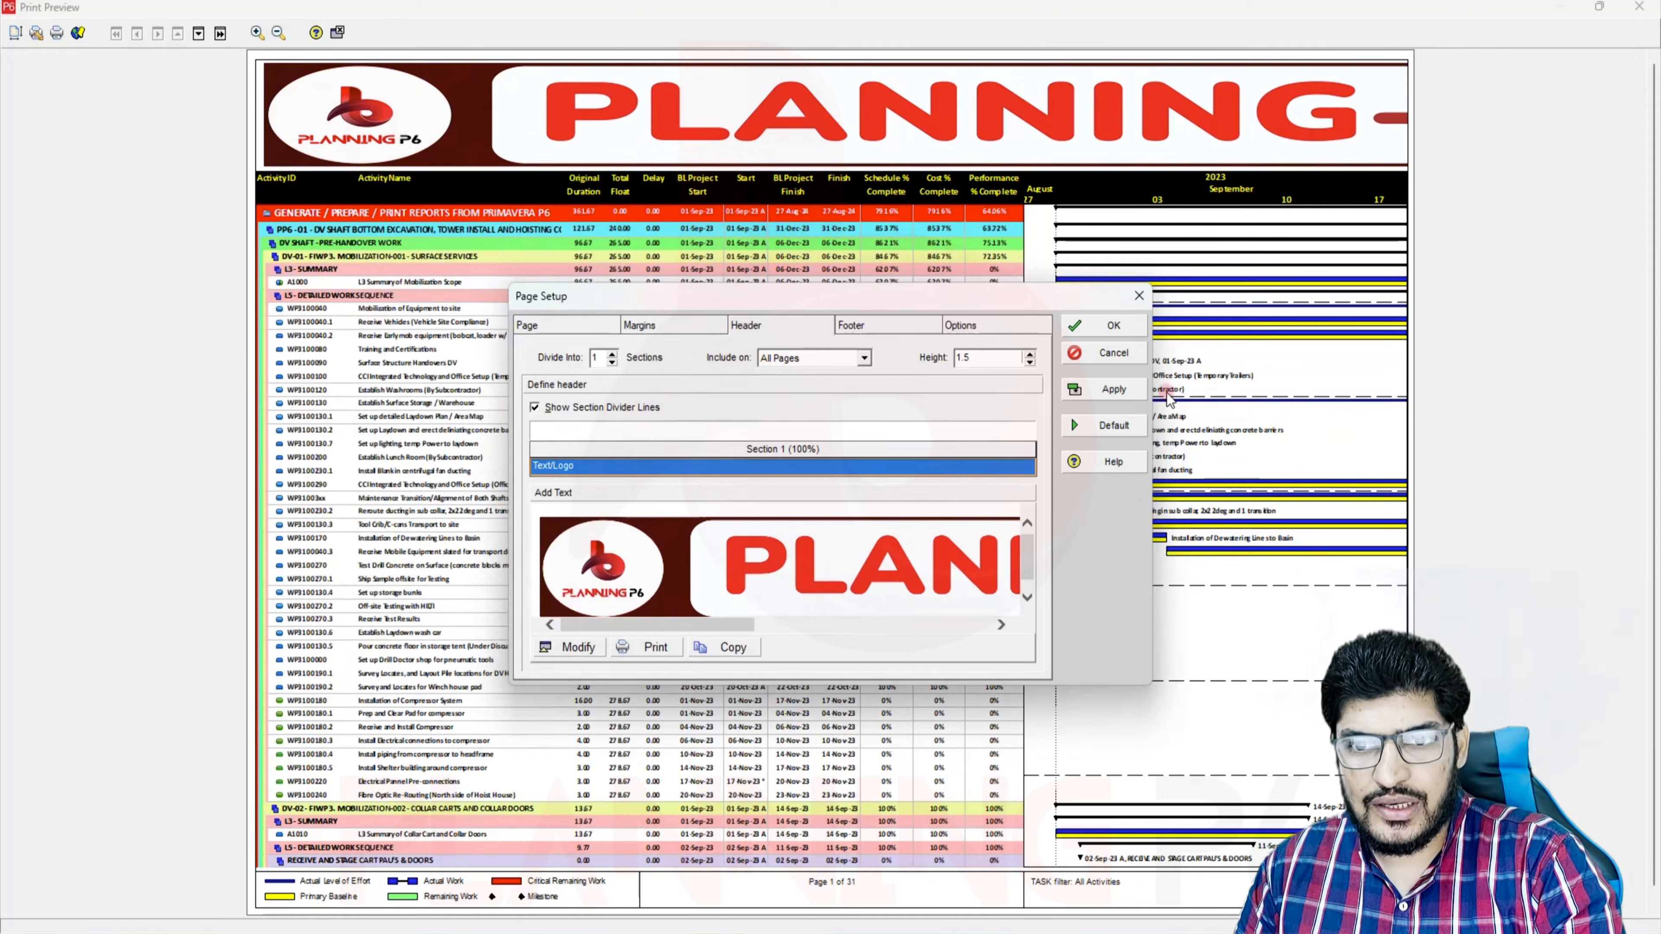
click(1111, 388)
Enlarge the header banner in small increments so it fills the page width, applying the resize to the preview
click(566, 649)
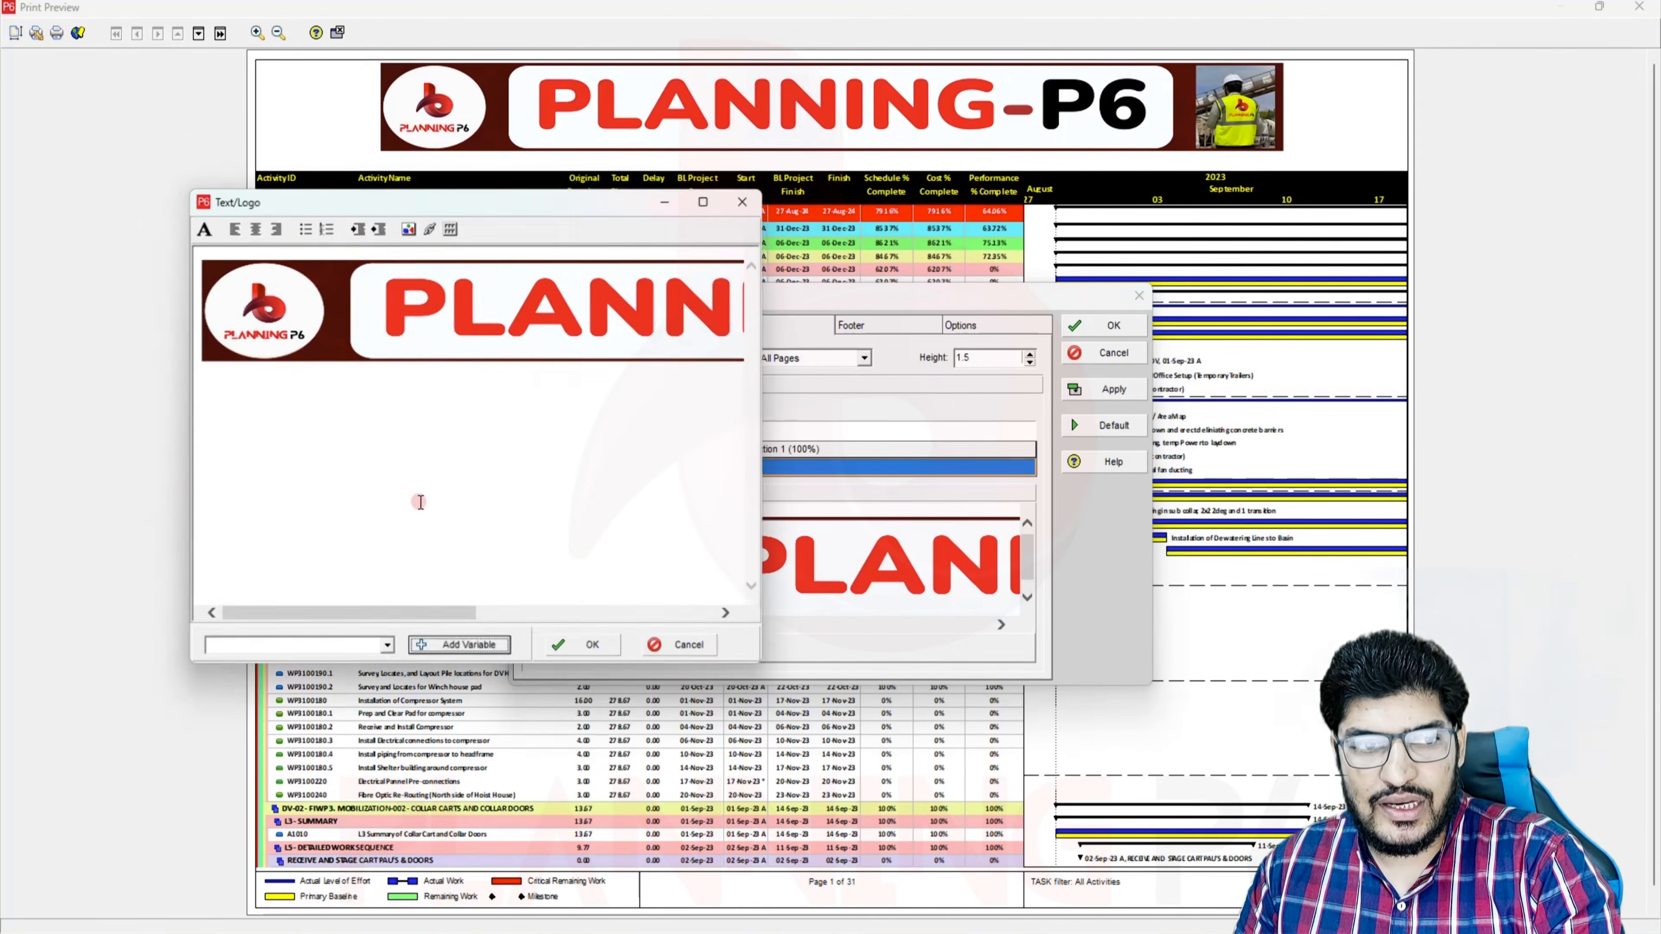
drag(196, 363, 161, 374)
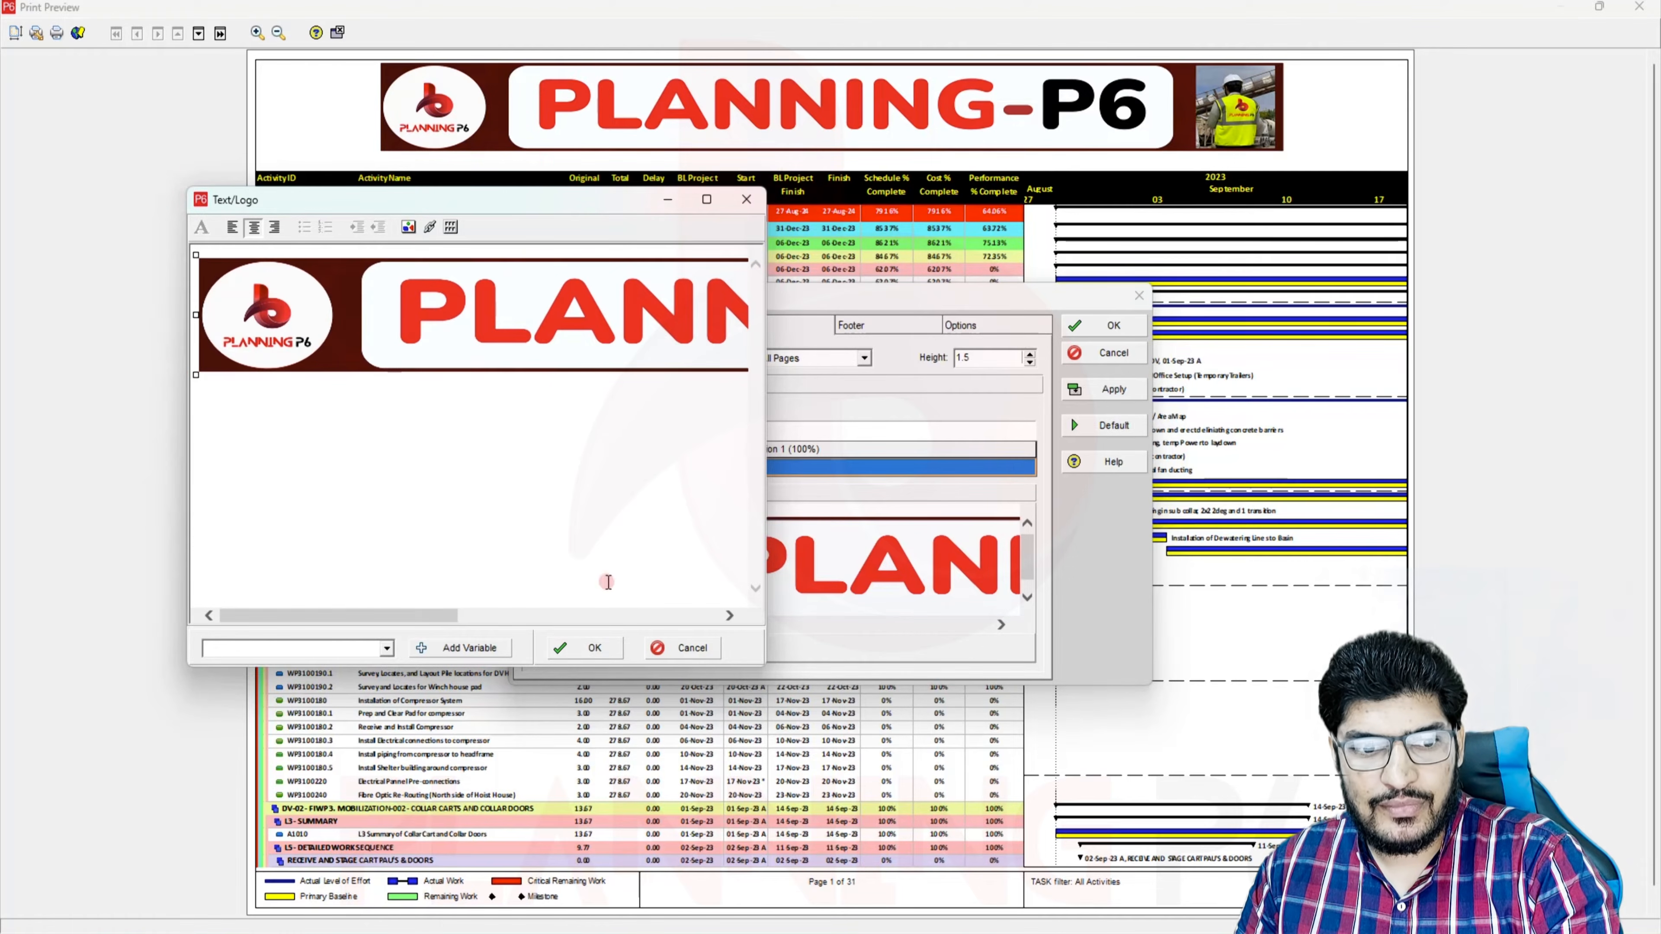
click(586, 647)
click(1111, 388)
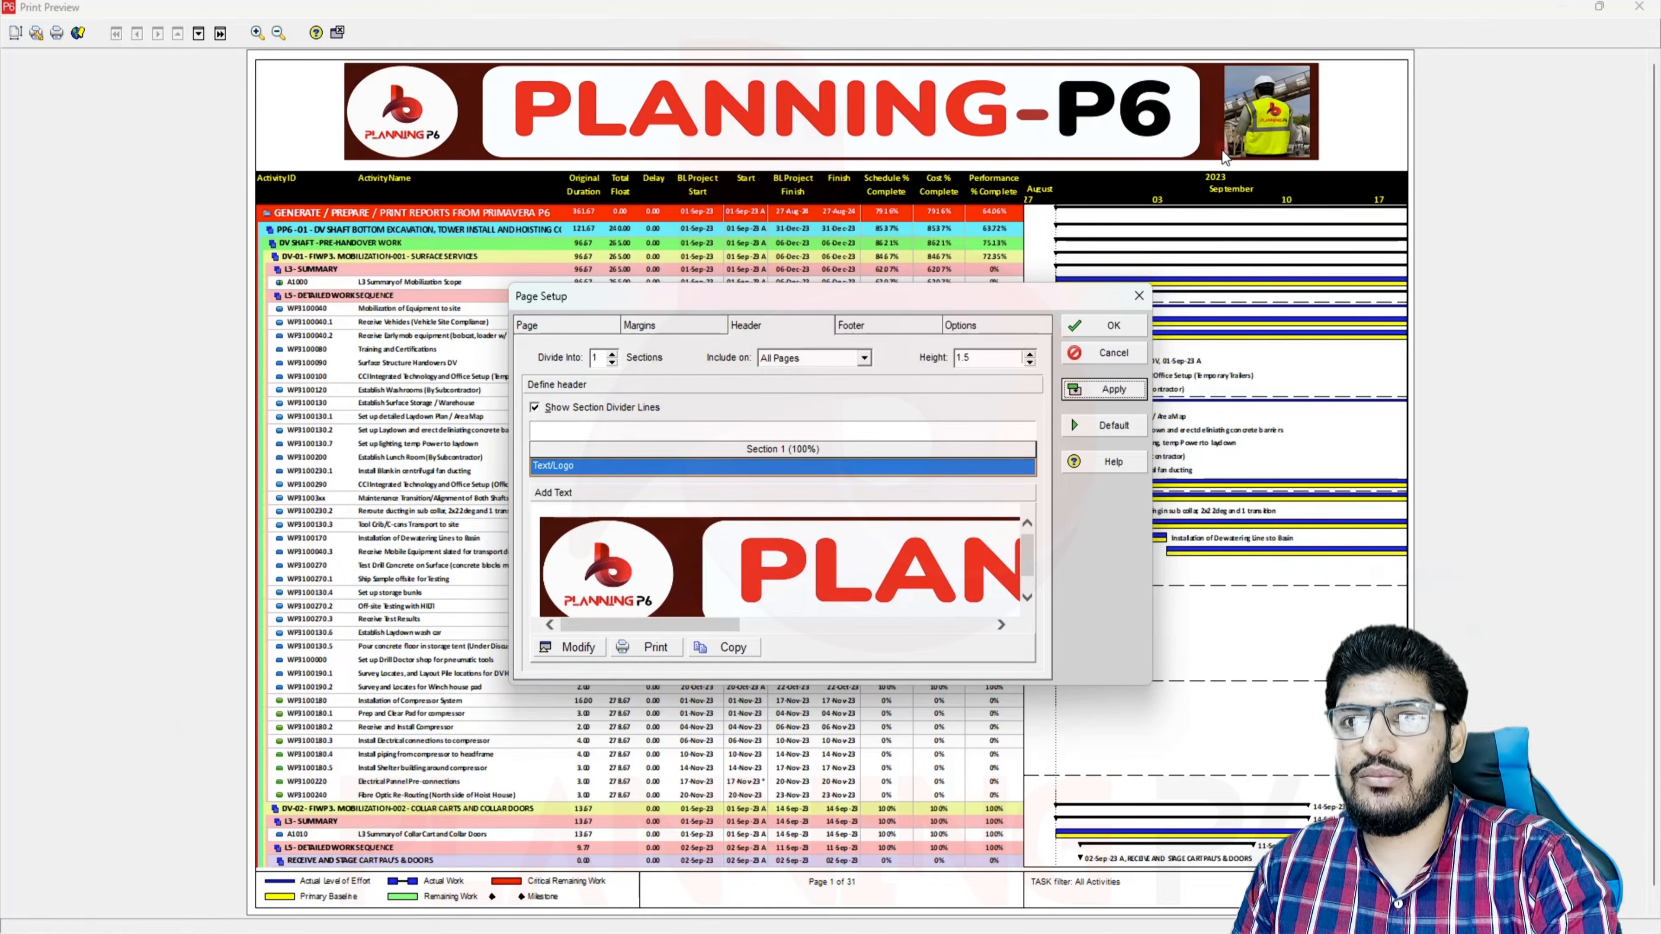
click(549, 647)
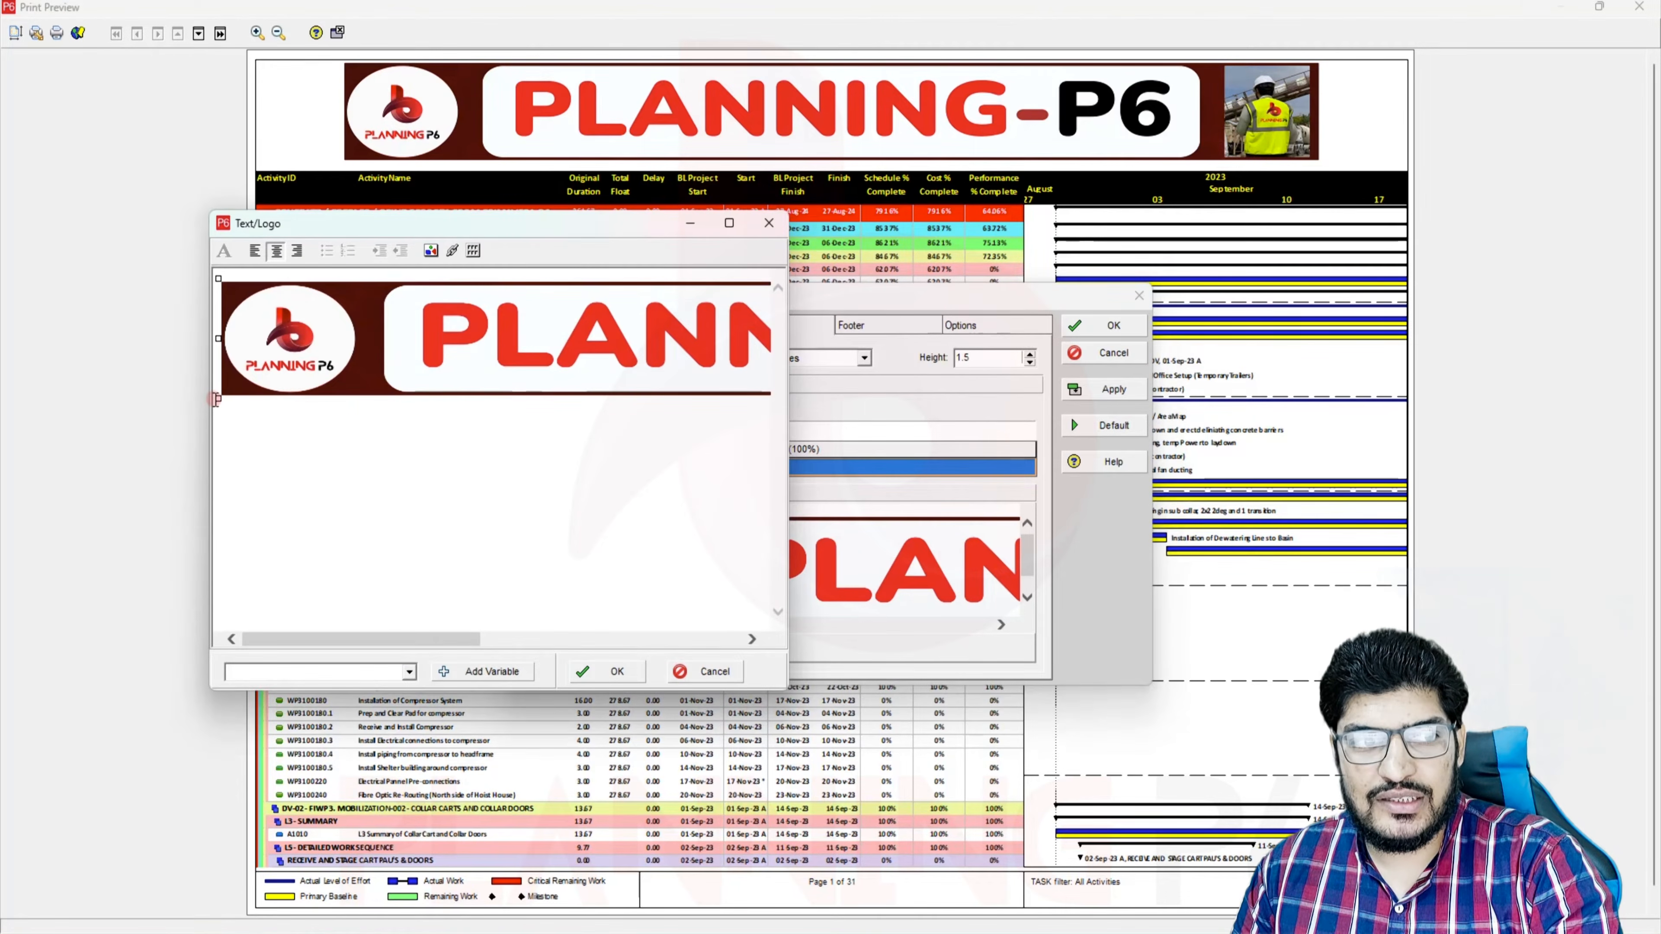
drag(218, 398, 206, 409)
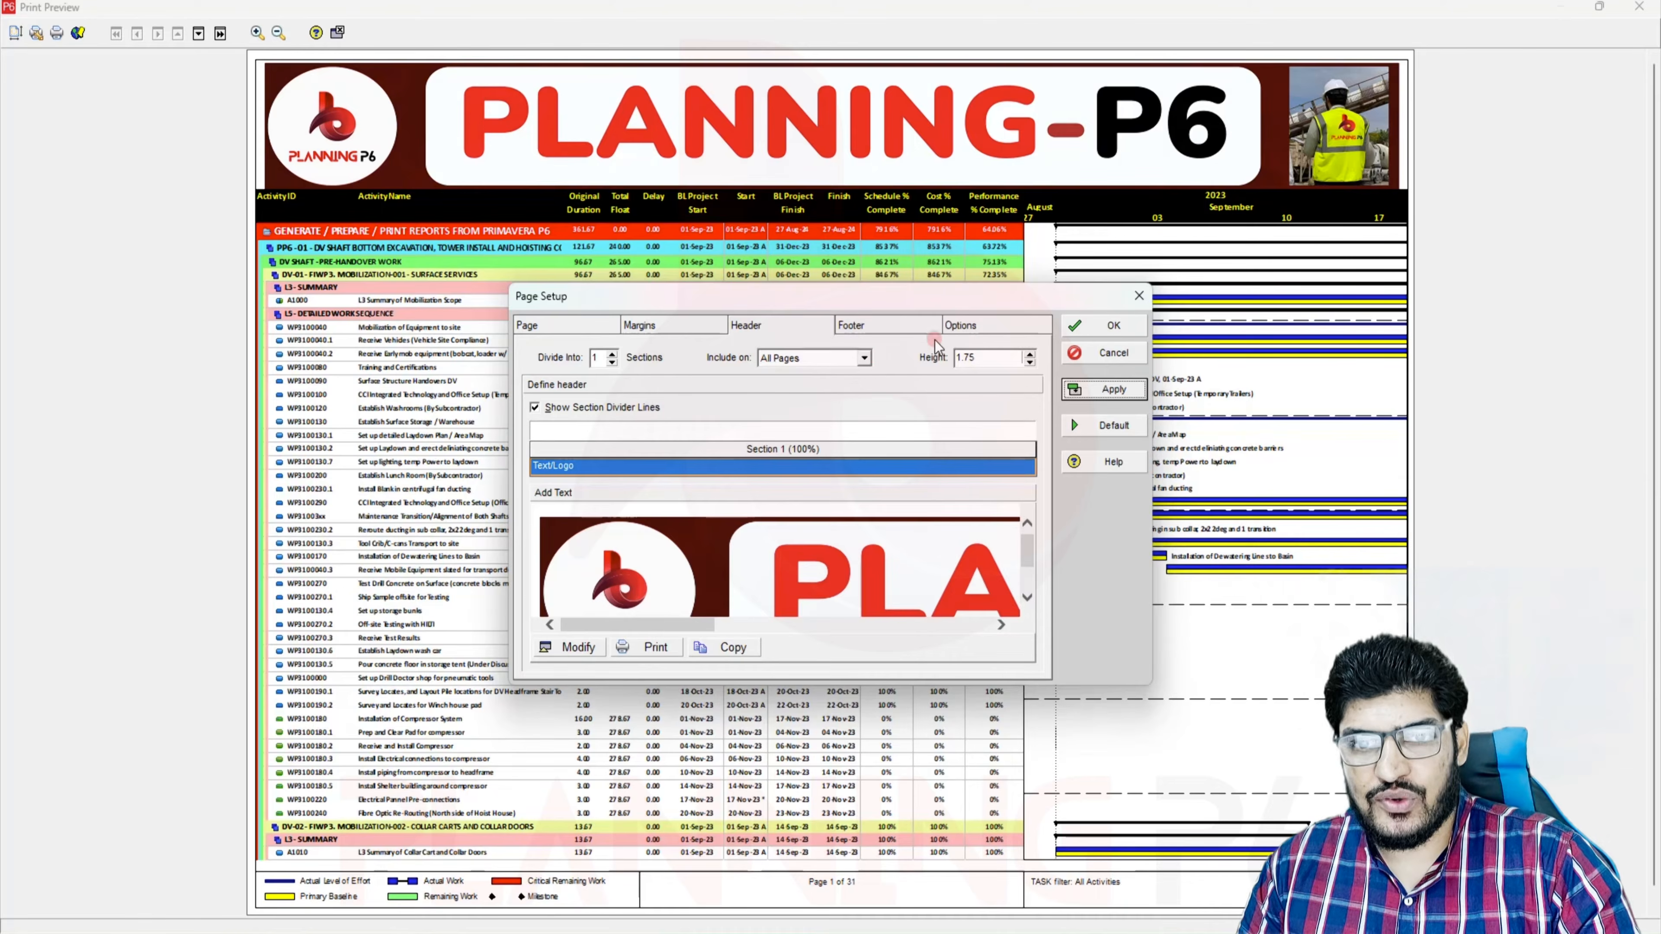
Set the font style of the footer's Gantt Chart Legend in Section 1 to Bold and apply it
click(893, 327)
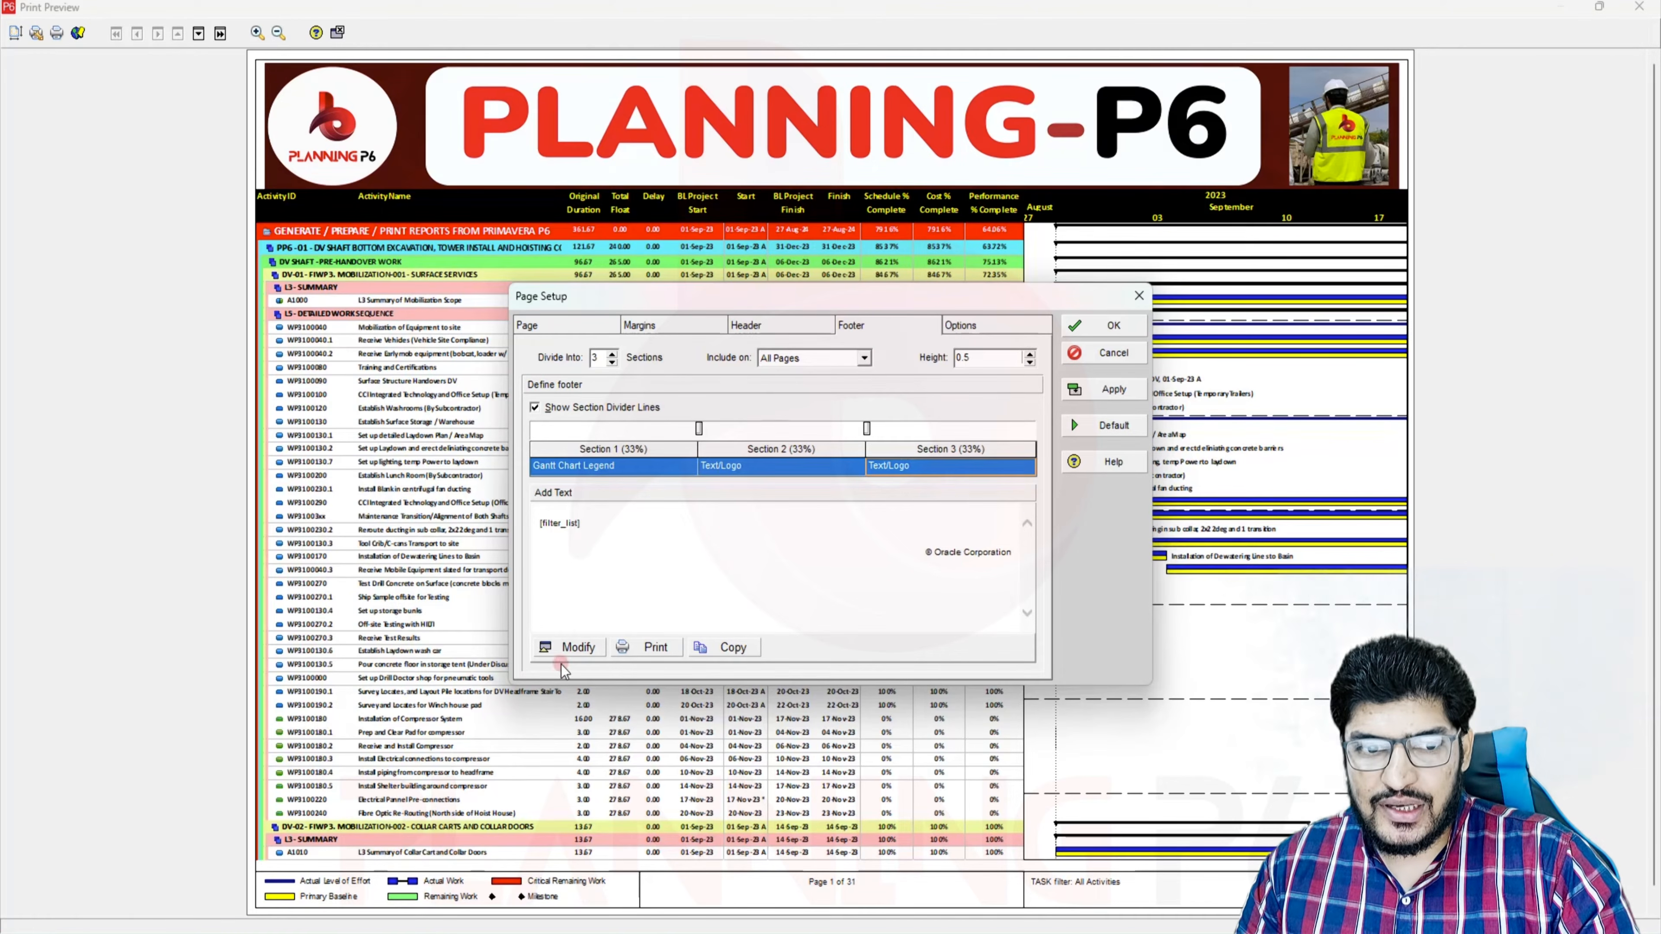
click(591, 466)
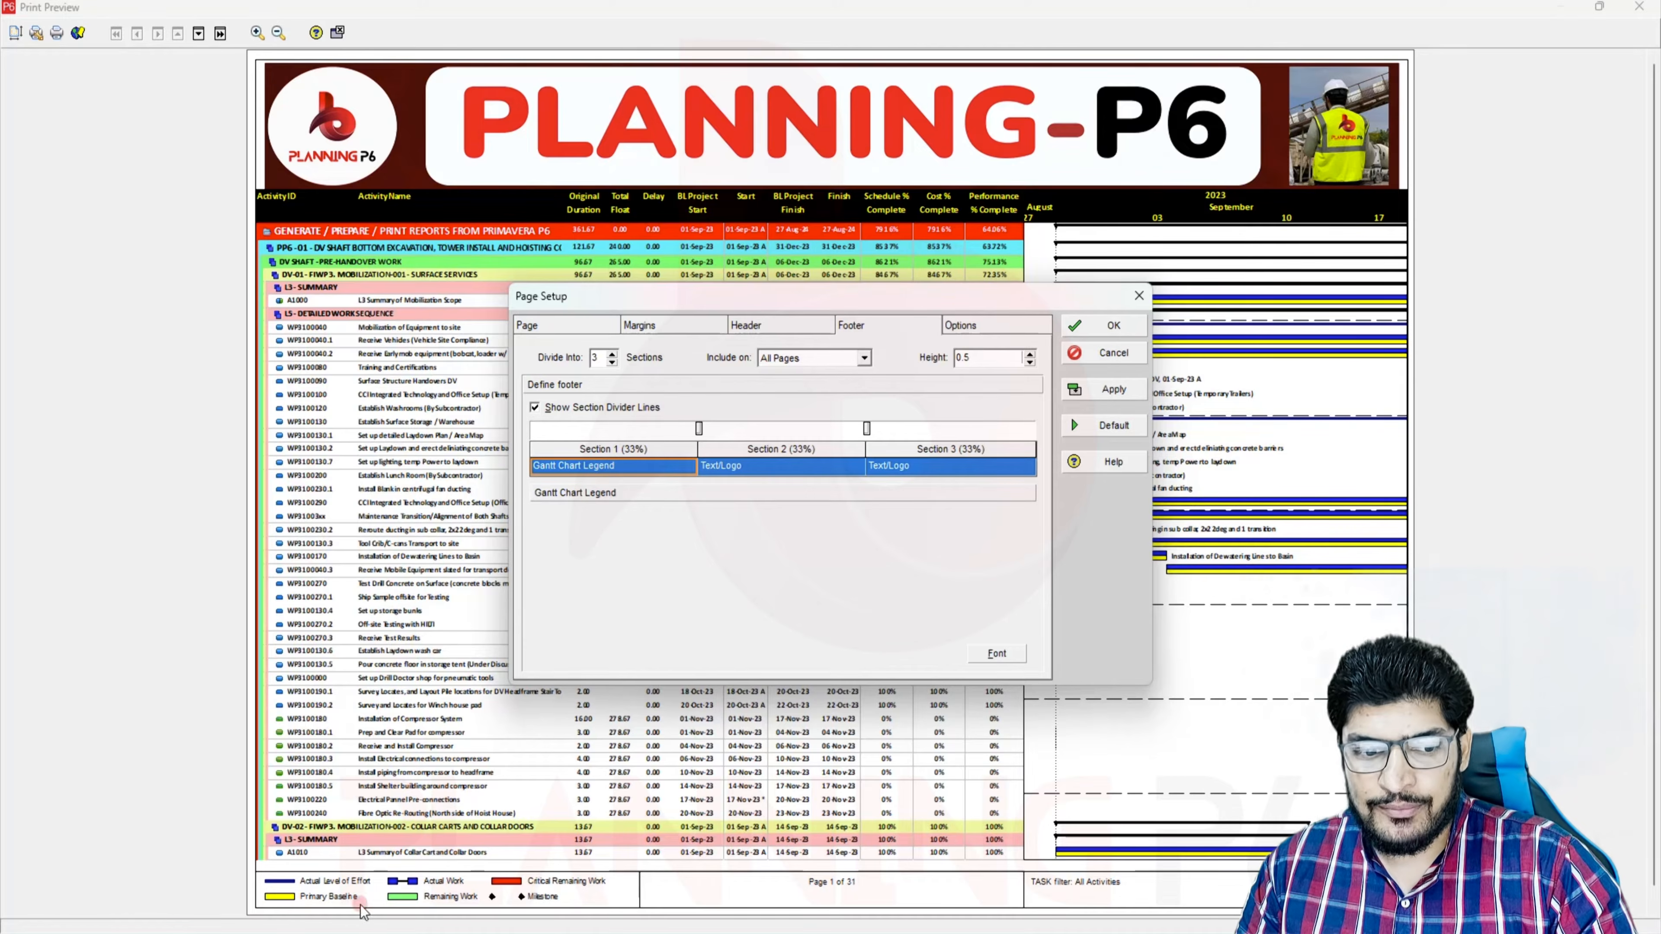
click(995, 653)
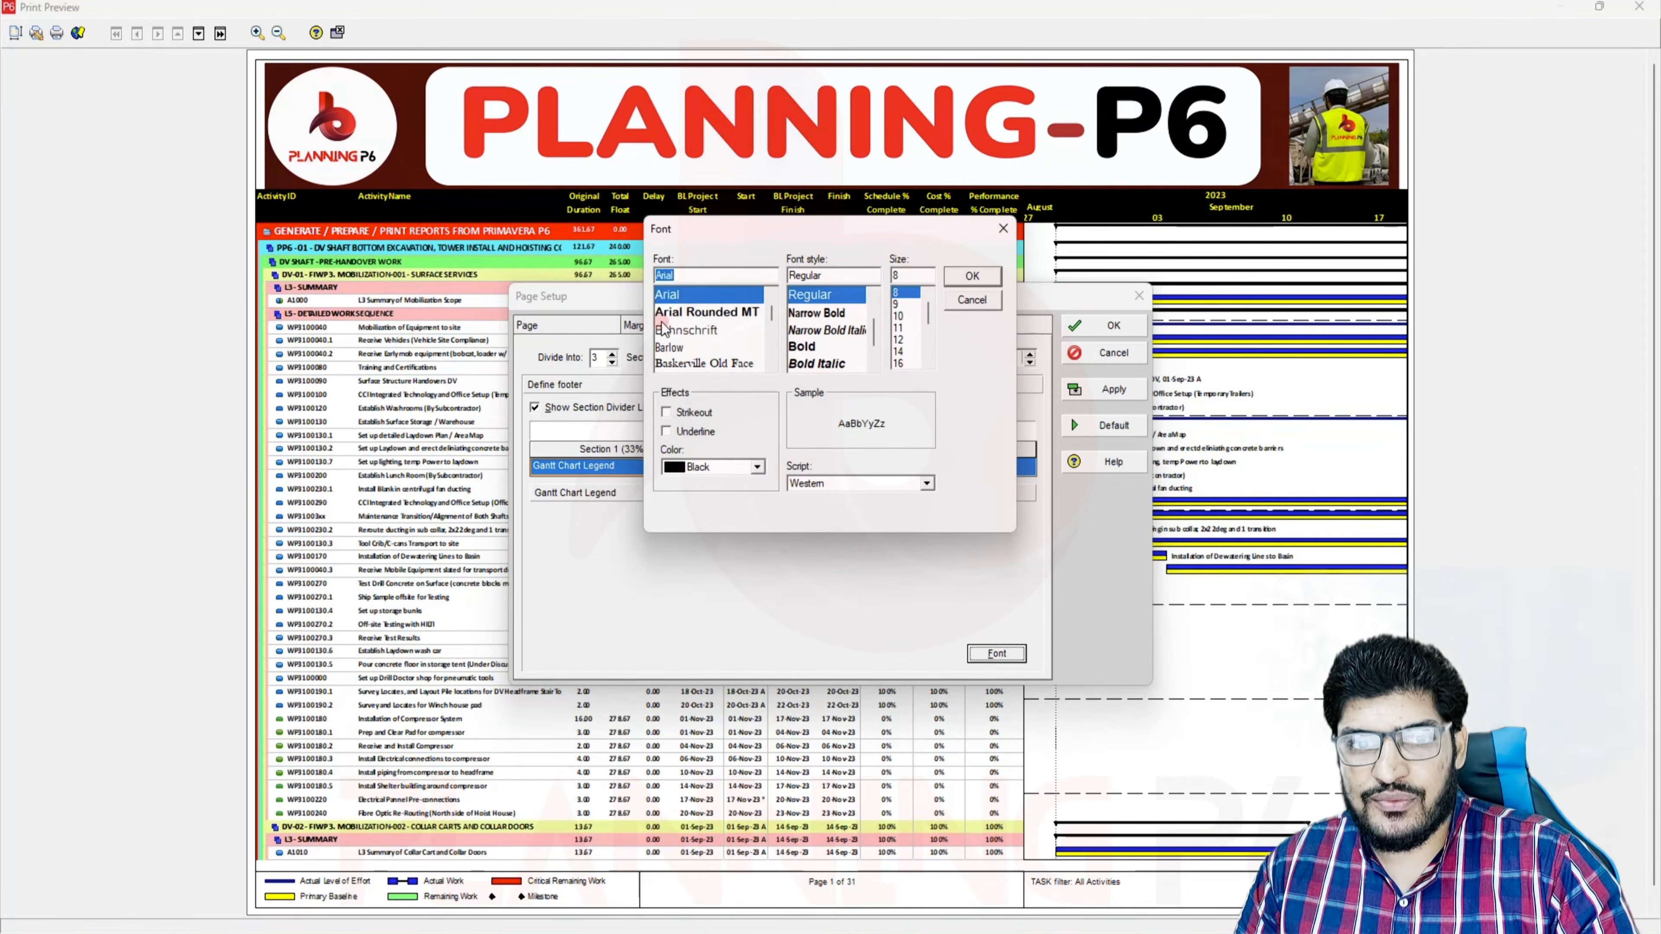
click(826, 346)
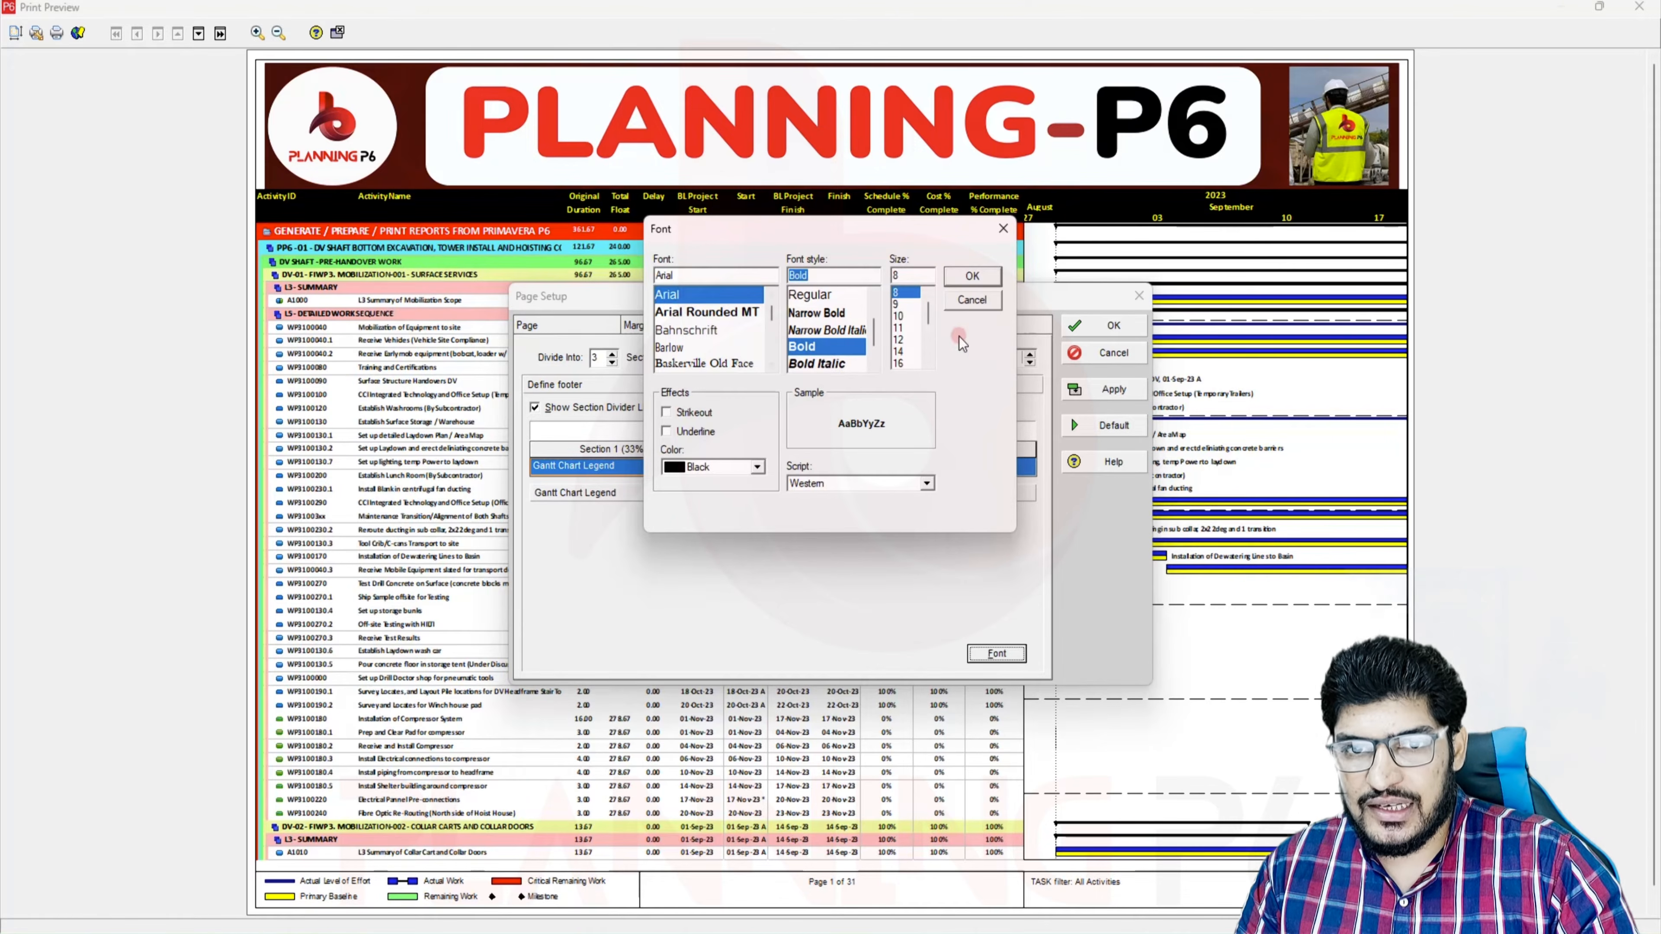
click(977, 279)
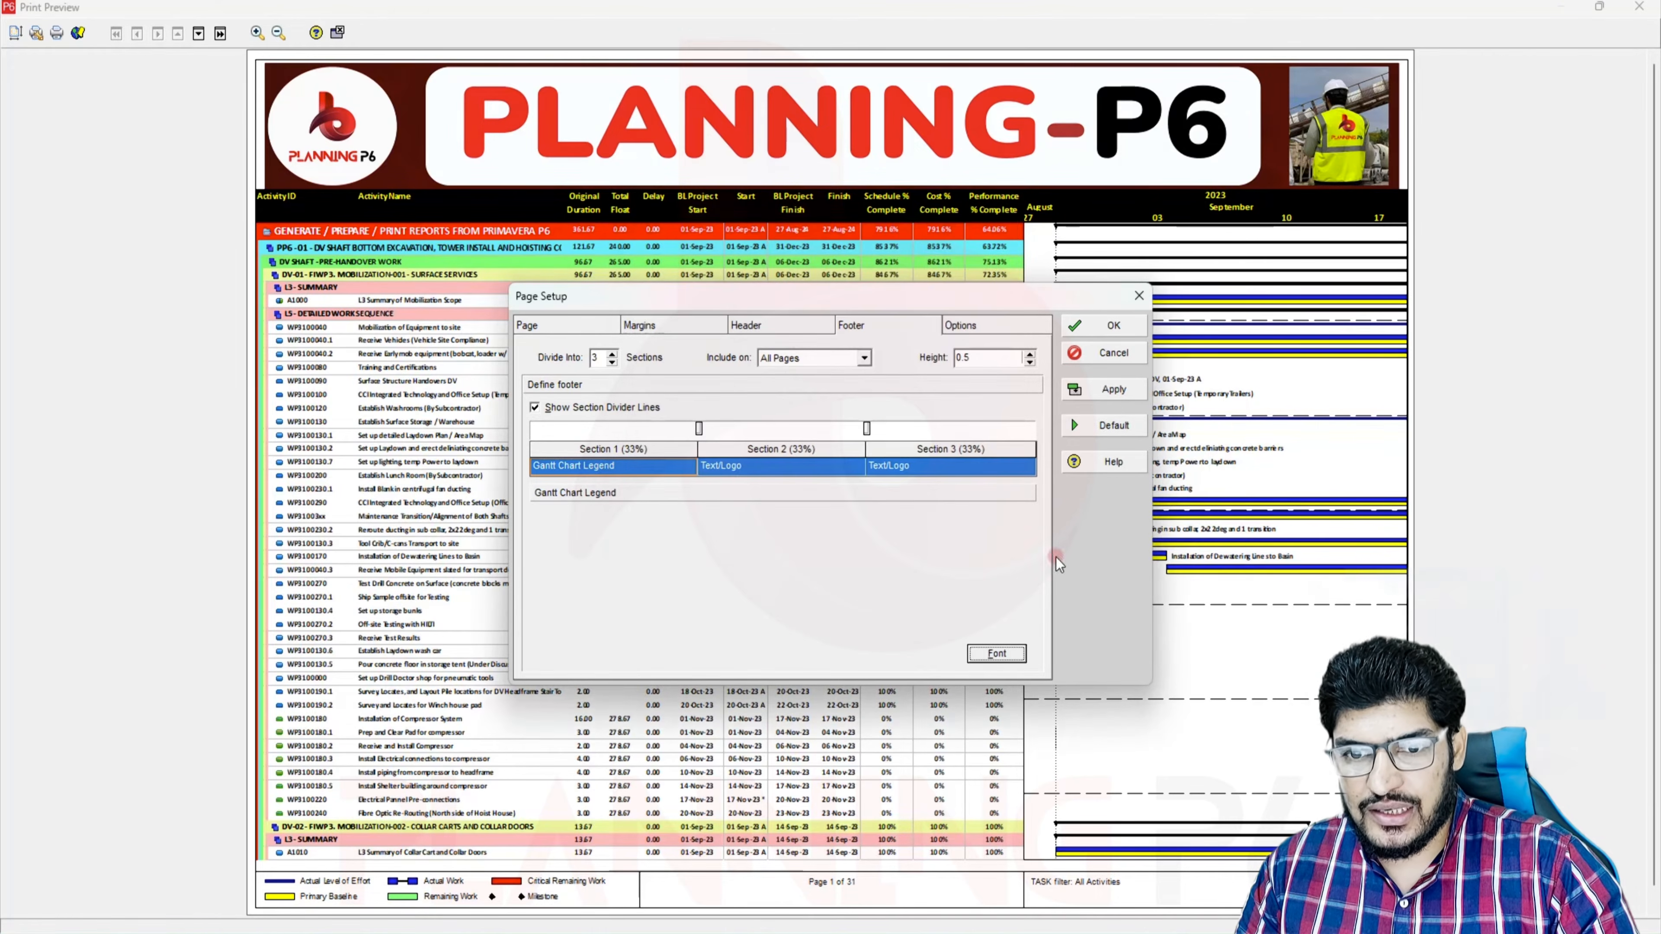
click(1106, 389)
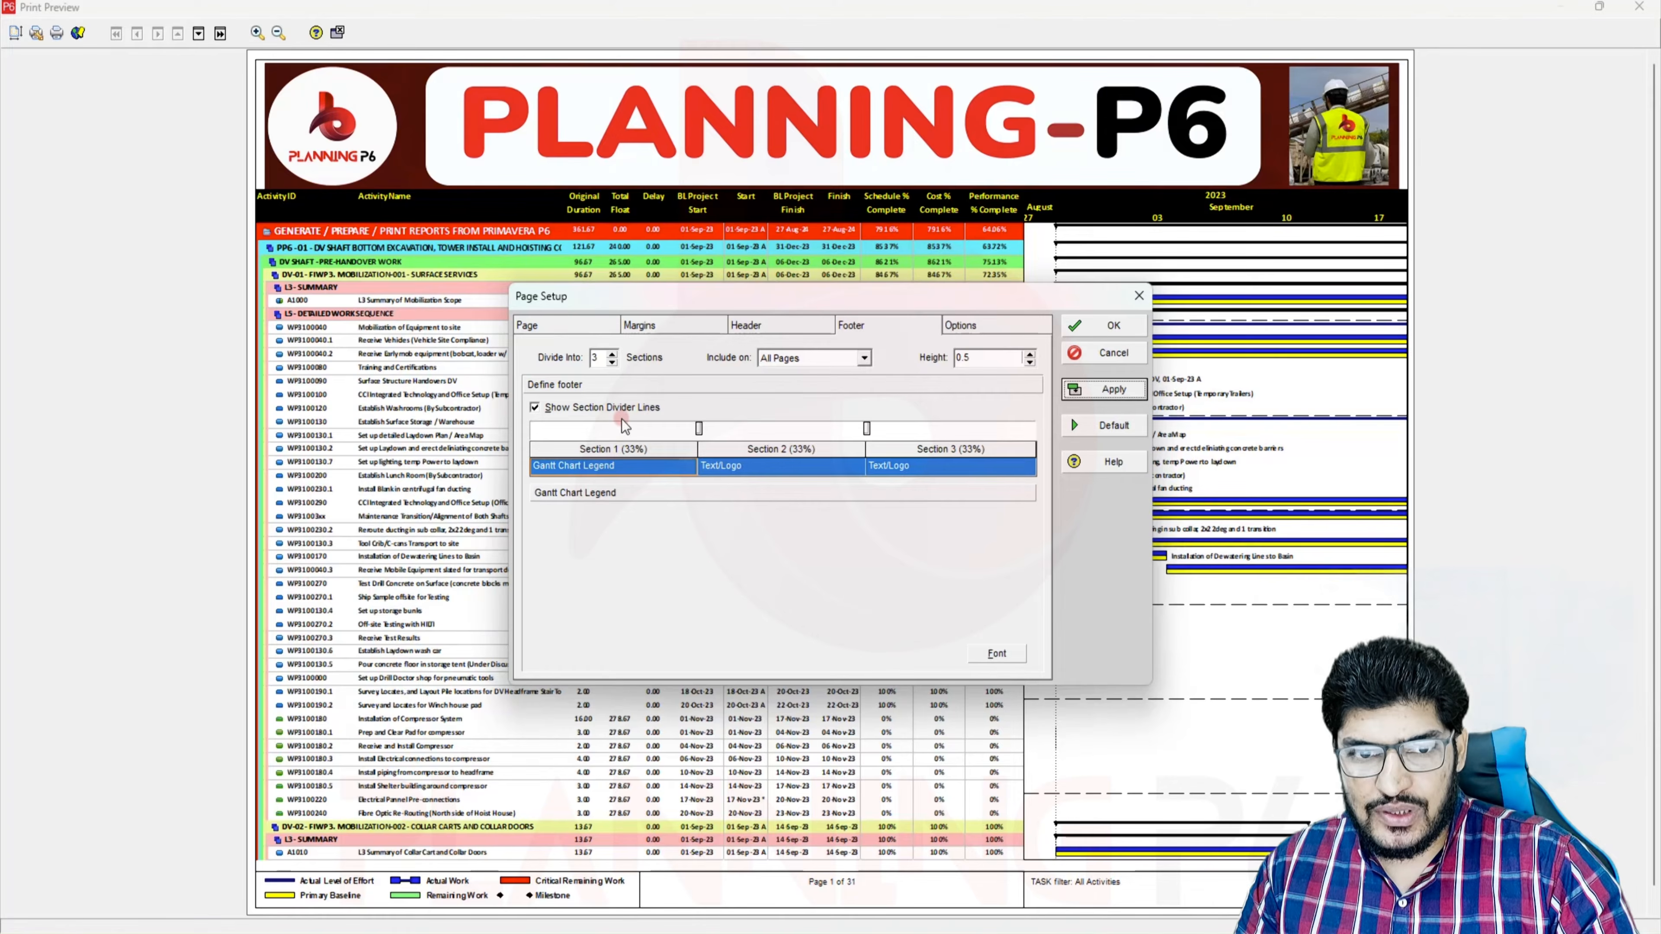
Move the divider between footer Sections 1 and 2 to make them 47% and 20% wide, and apply it
drag(691, 426, 767, 429)
click(1105, 390)
click(1079, 391)
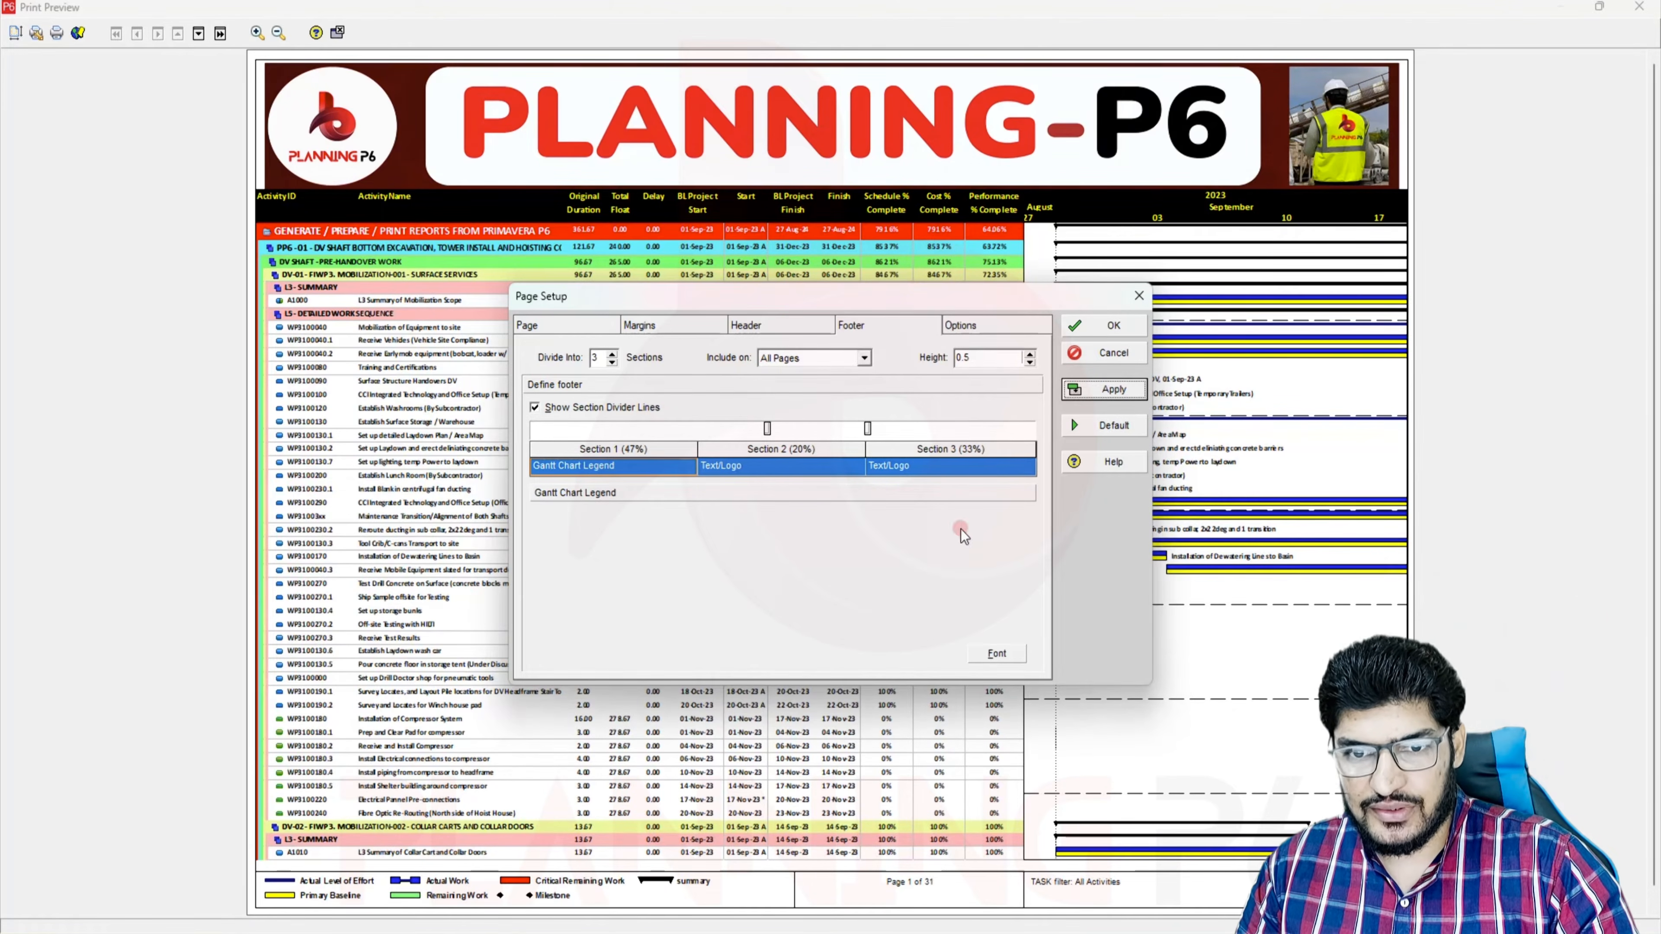
Make the page number text in footer Section 2 bold and apply the change to the preview
click(808, 466)
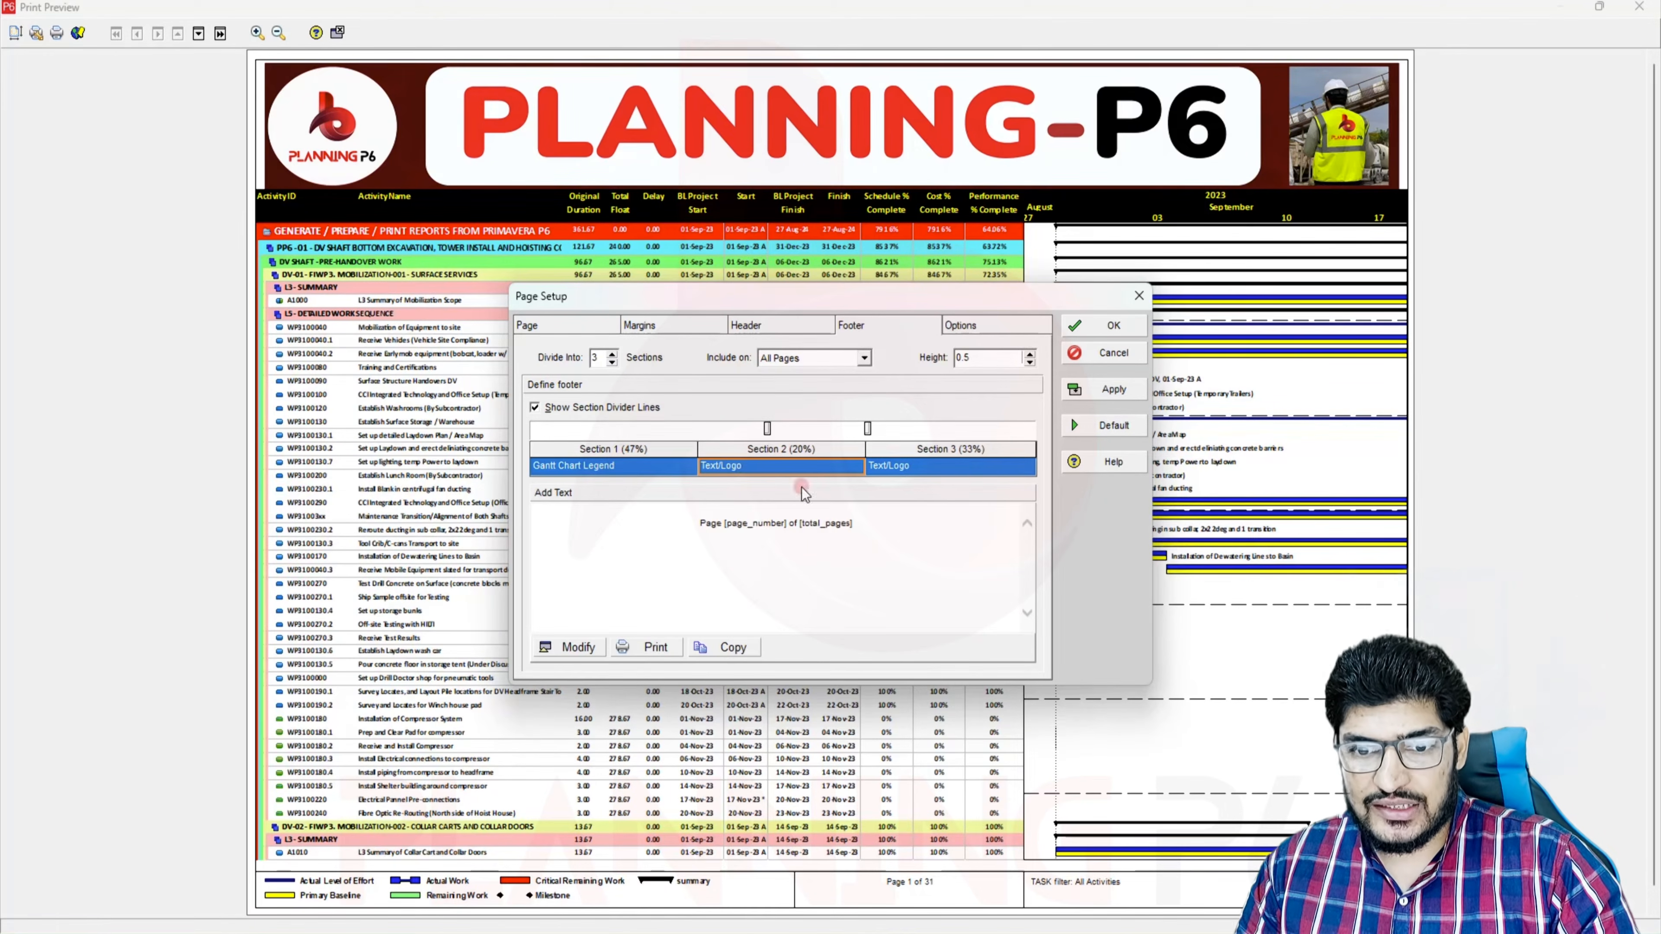
click(570, 647)
drag(497, 148, 140, 141)
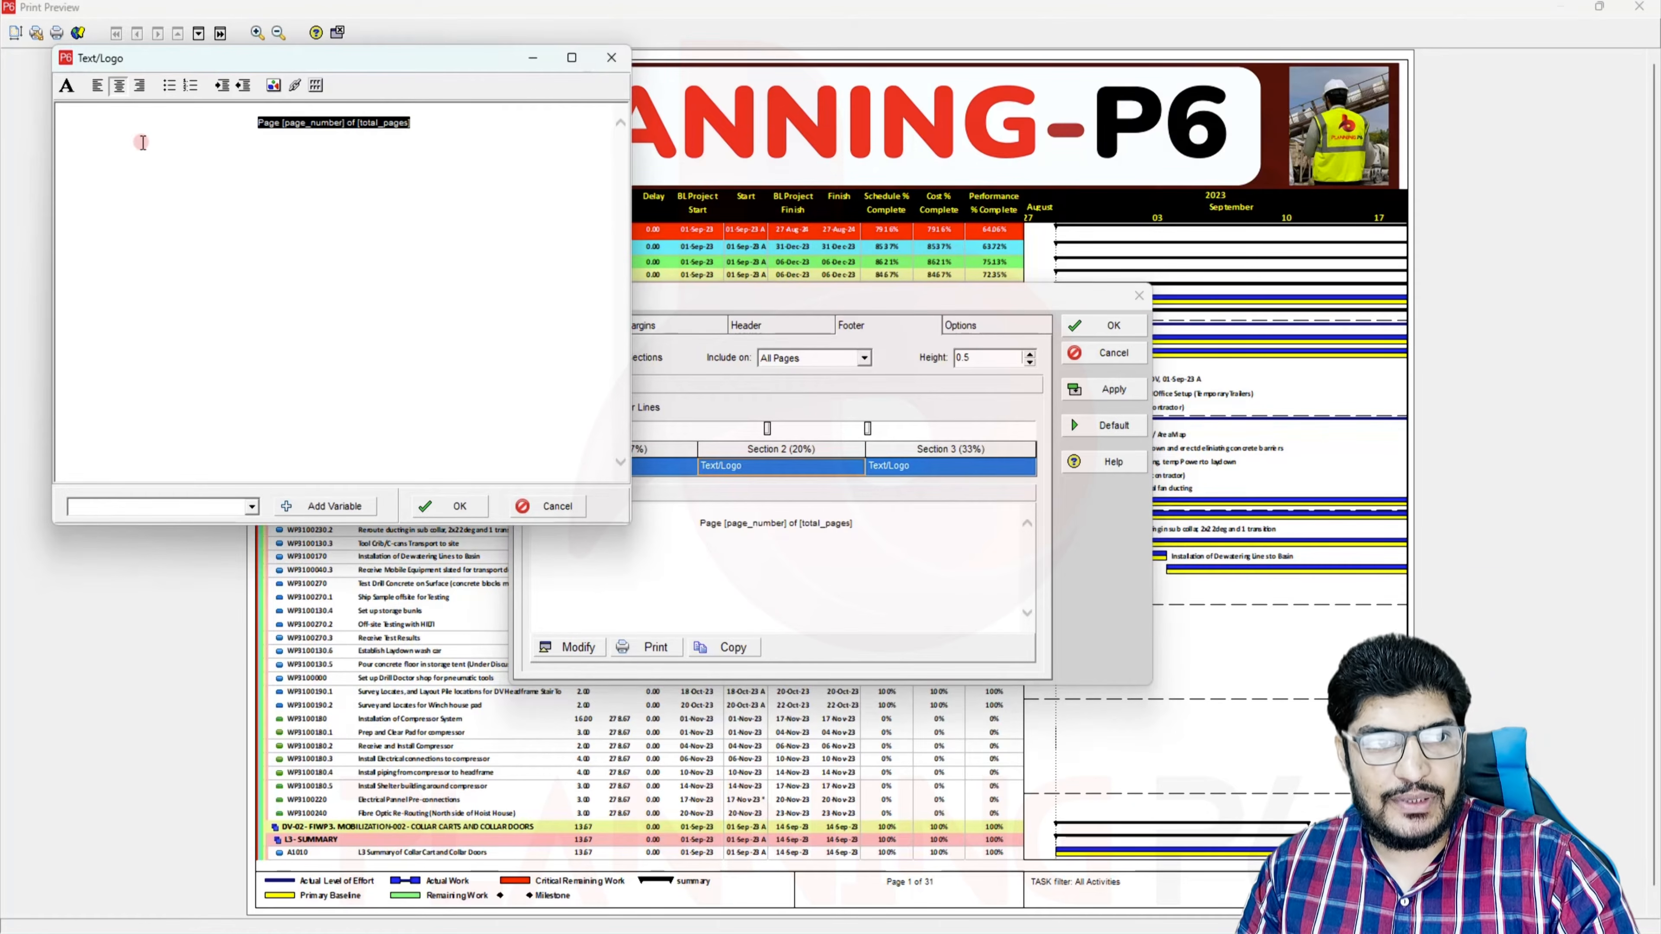
click(69, 87)
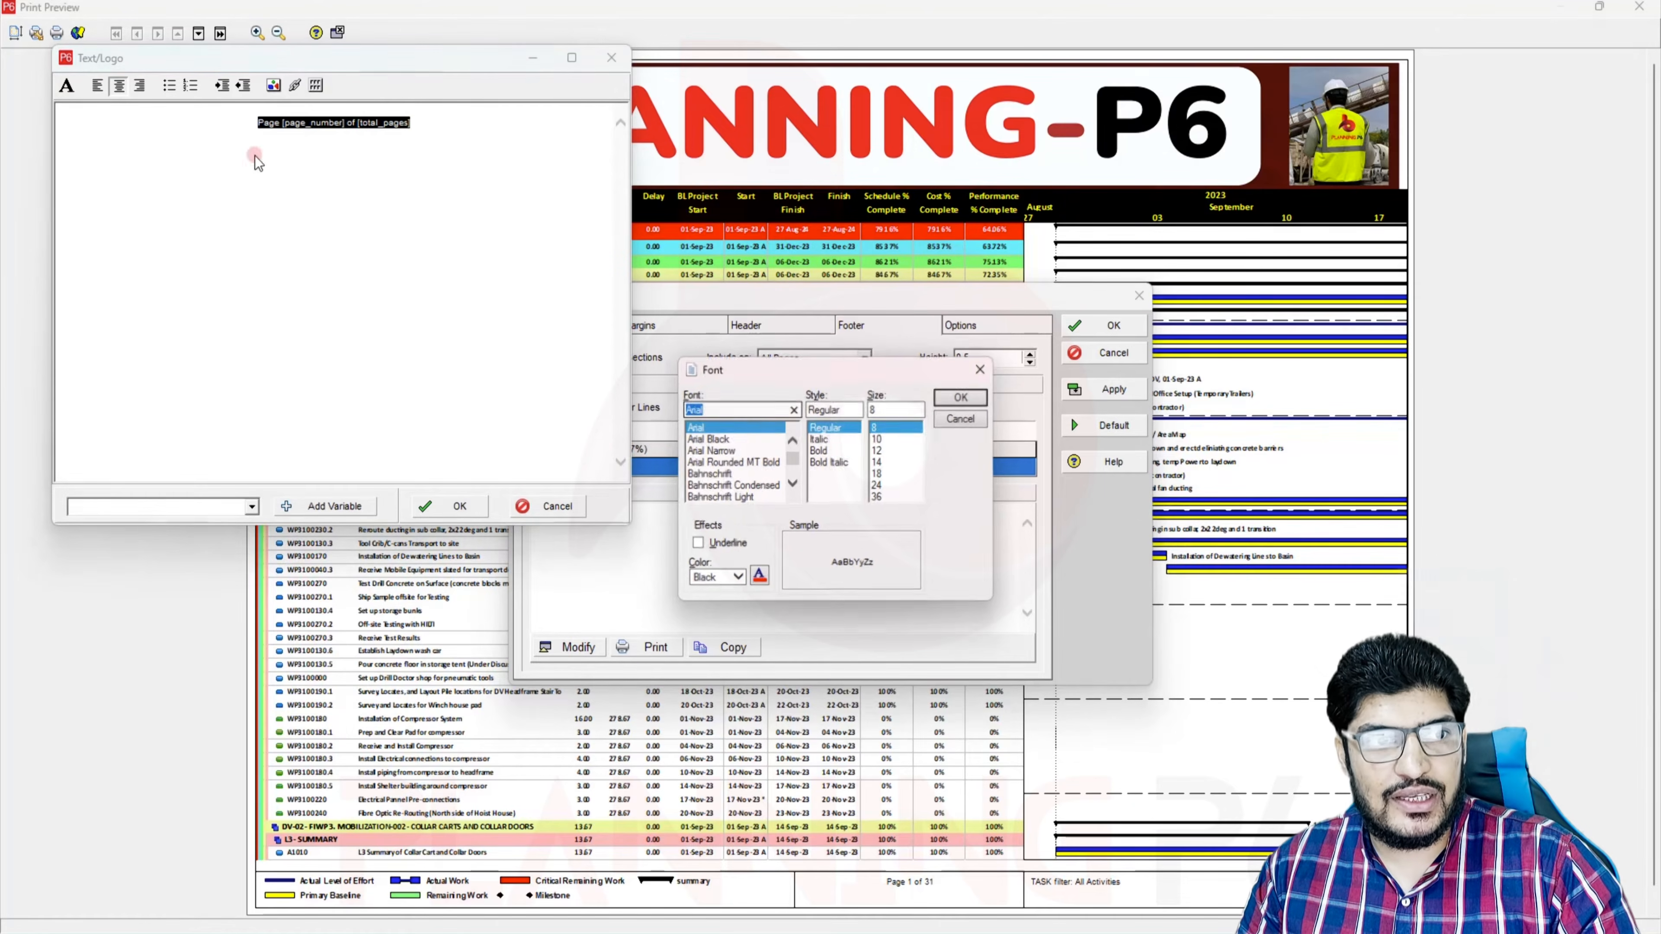
click(819, 450)
click(965, 395)
click(458, 506)
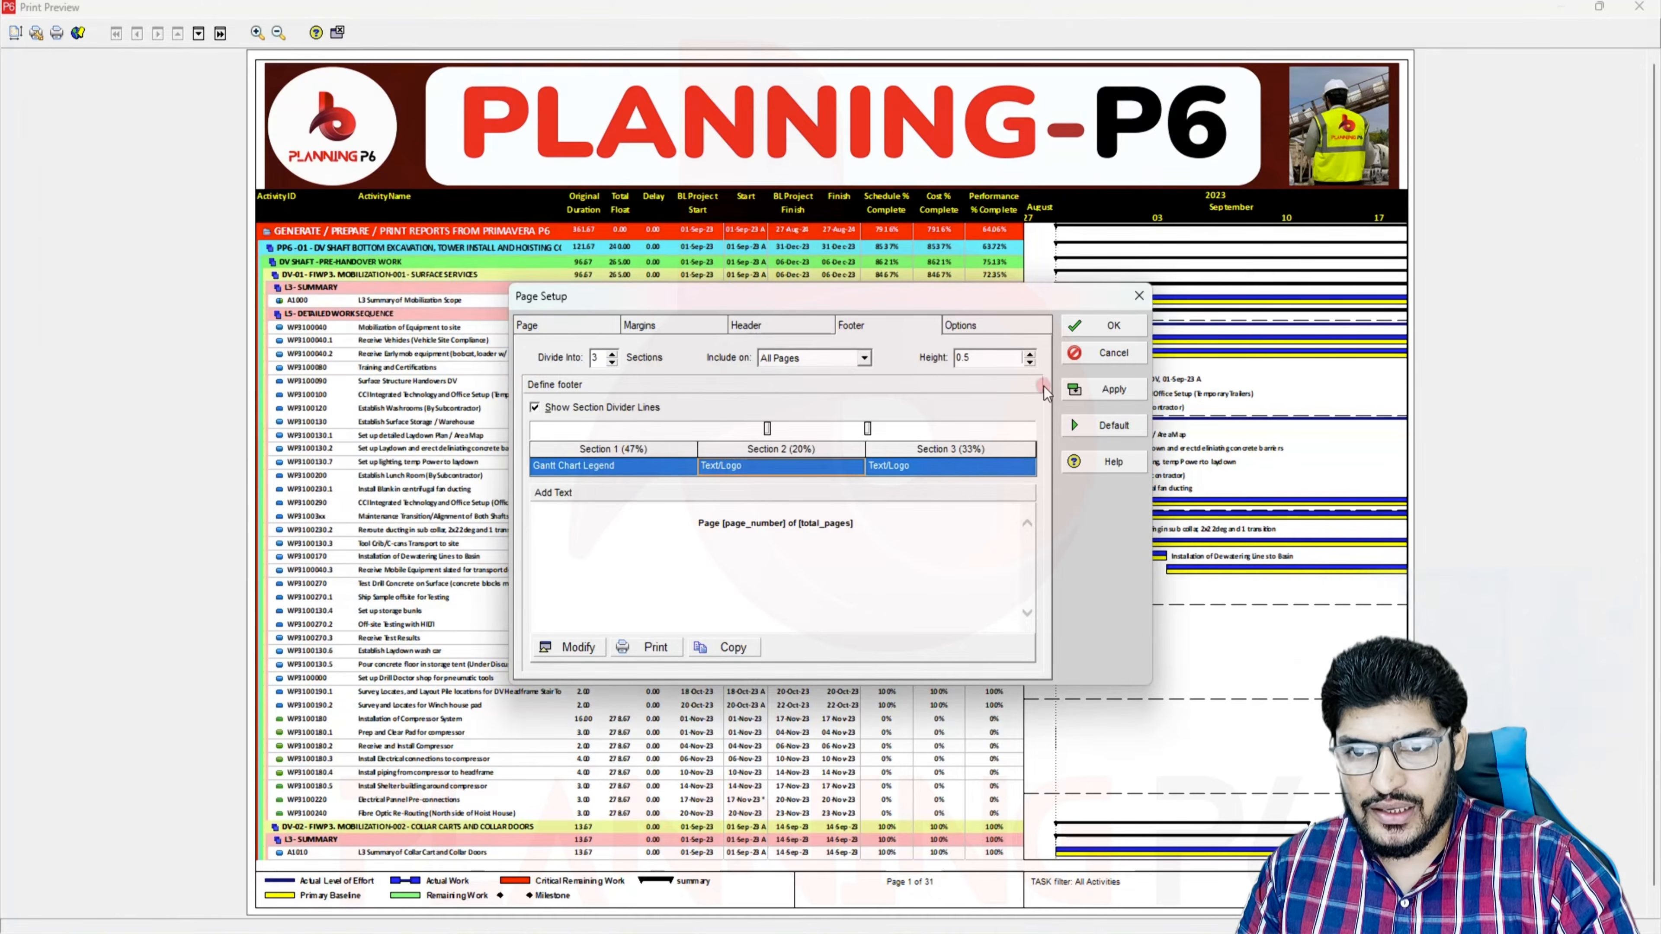
click(1079, 389)
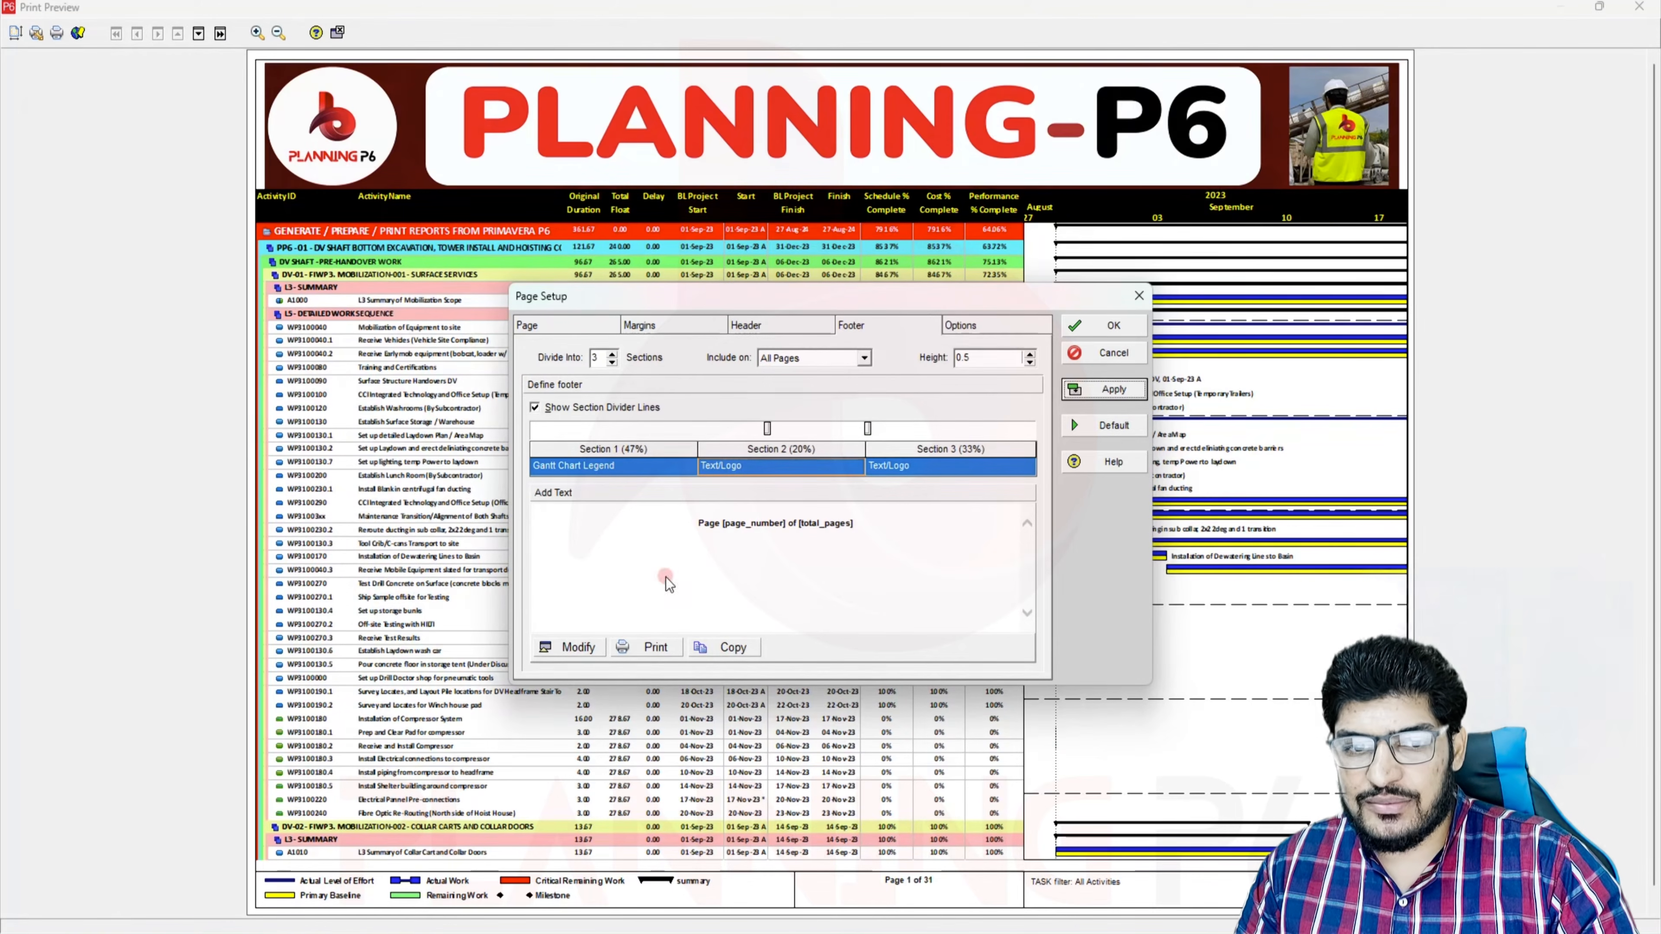
Move the page number text in footer Section 2 down one line and apply it
click(570, 647)
click(303, 145)
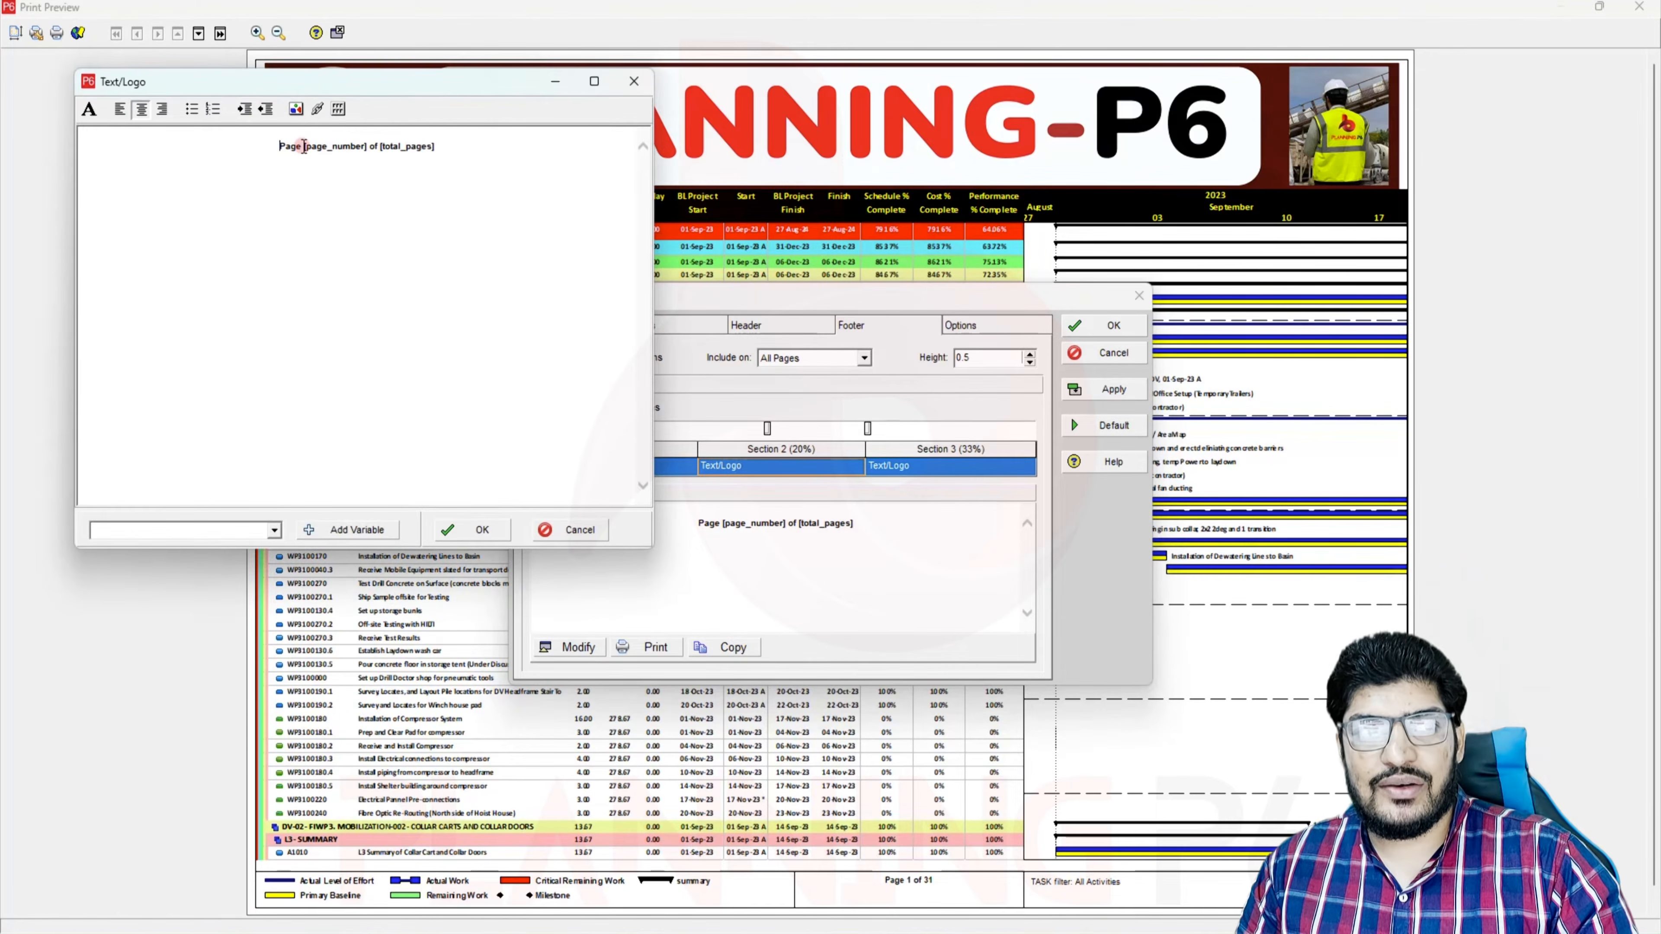
click(471, 530)
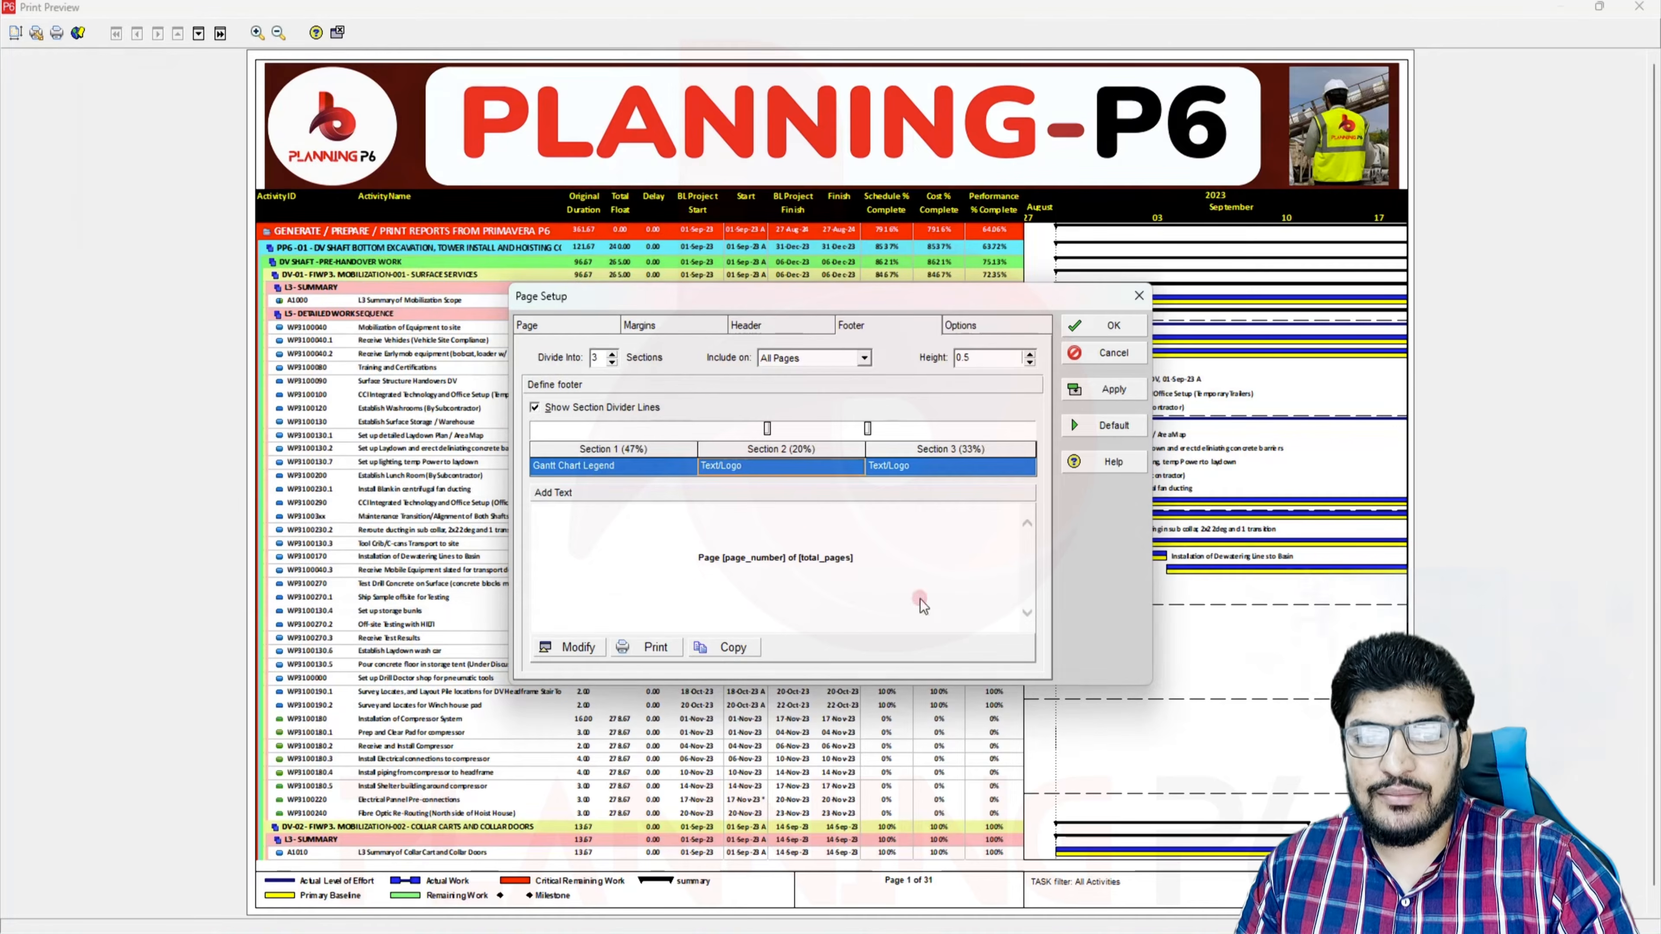
click(1106, 389)
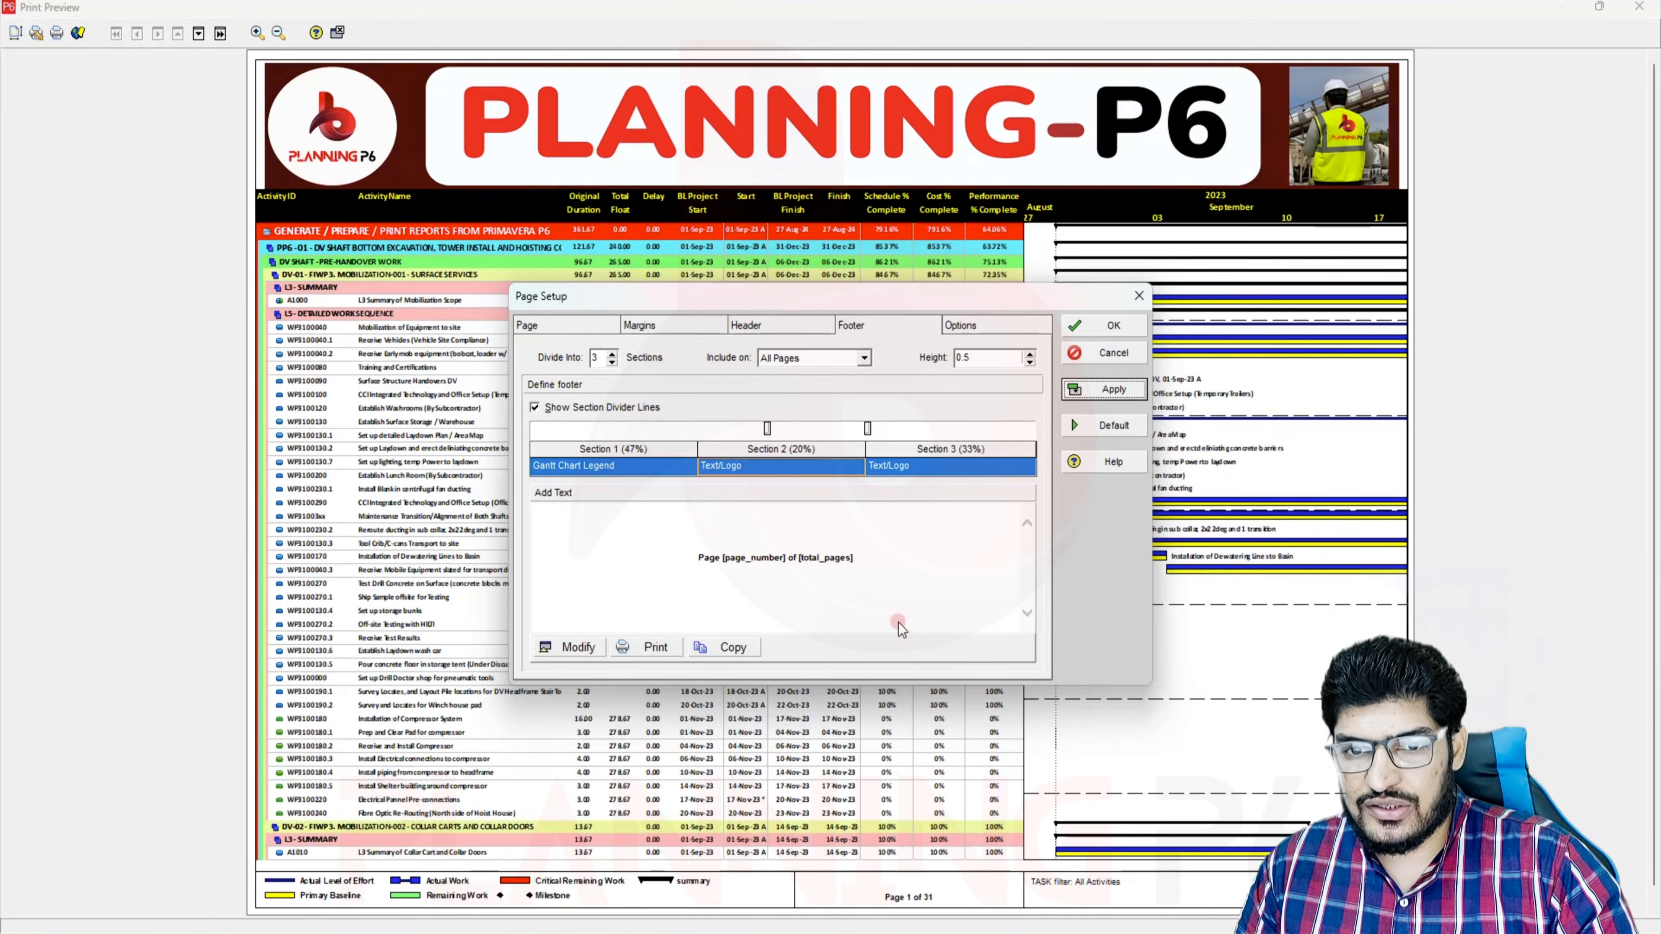
click(933, 466)
click(577, 648)
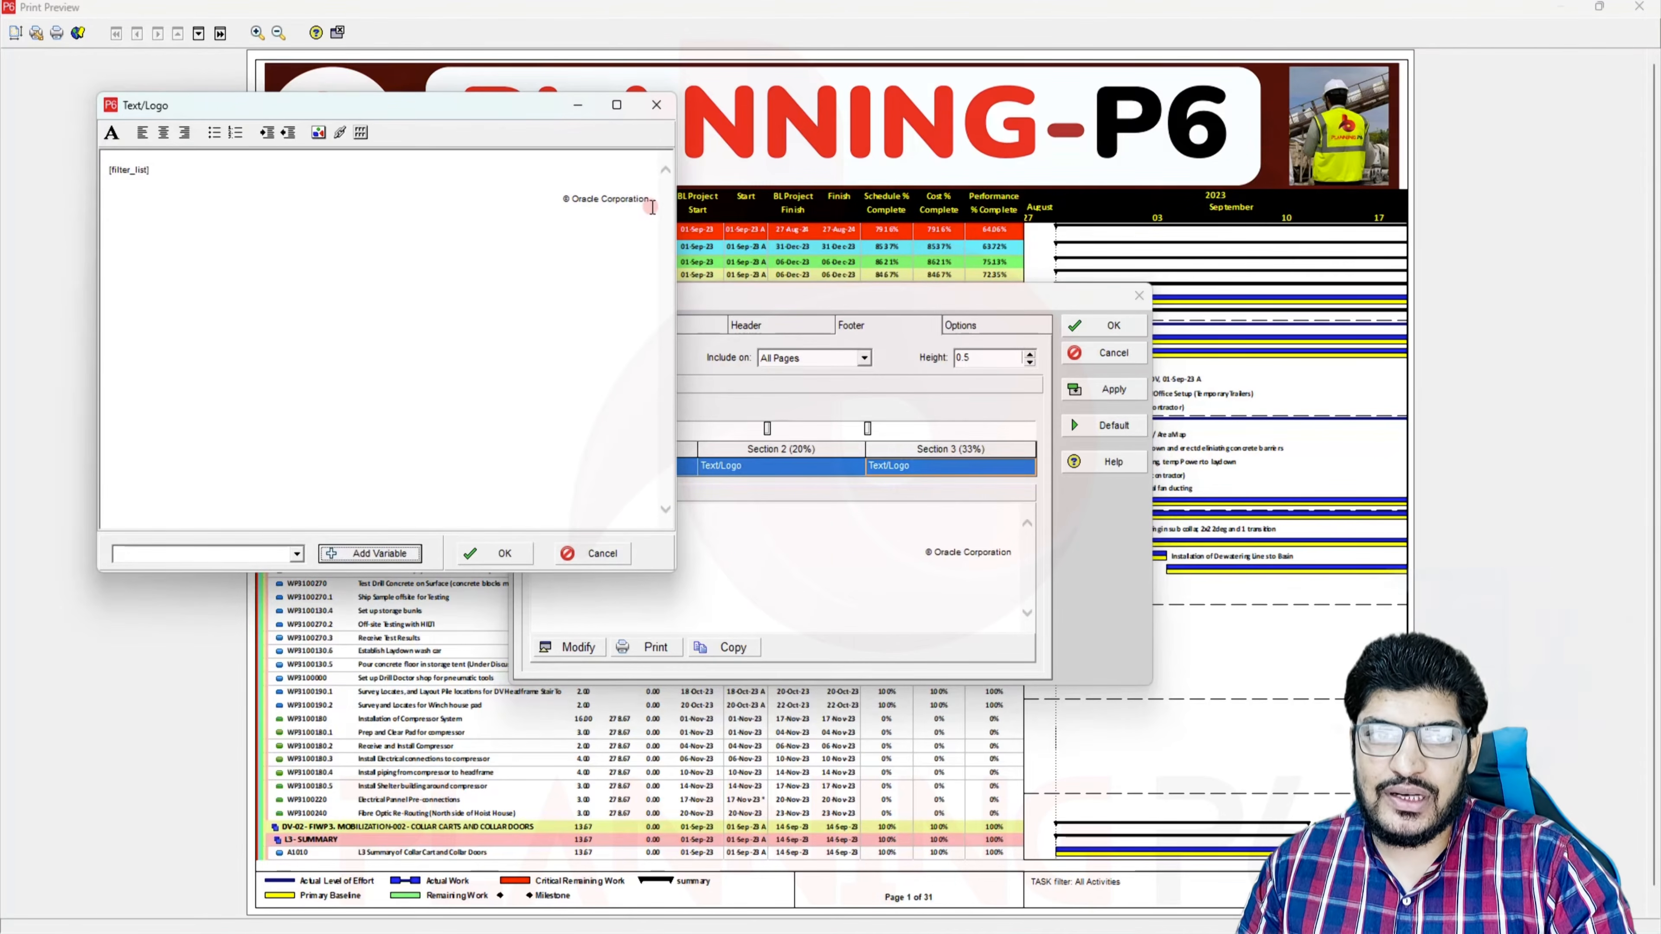
drag(652, 207, 45, 164)
key(Delete)
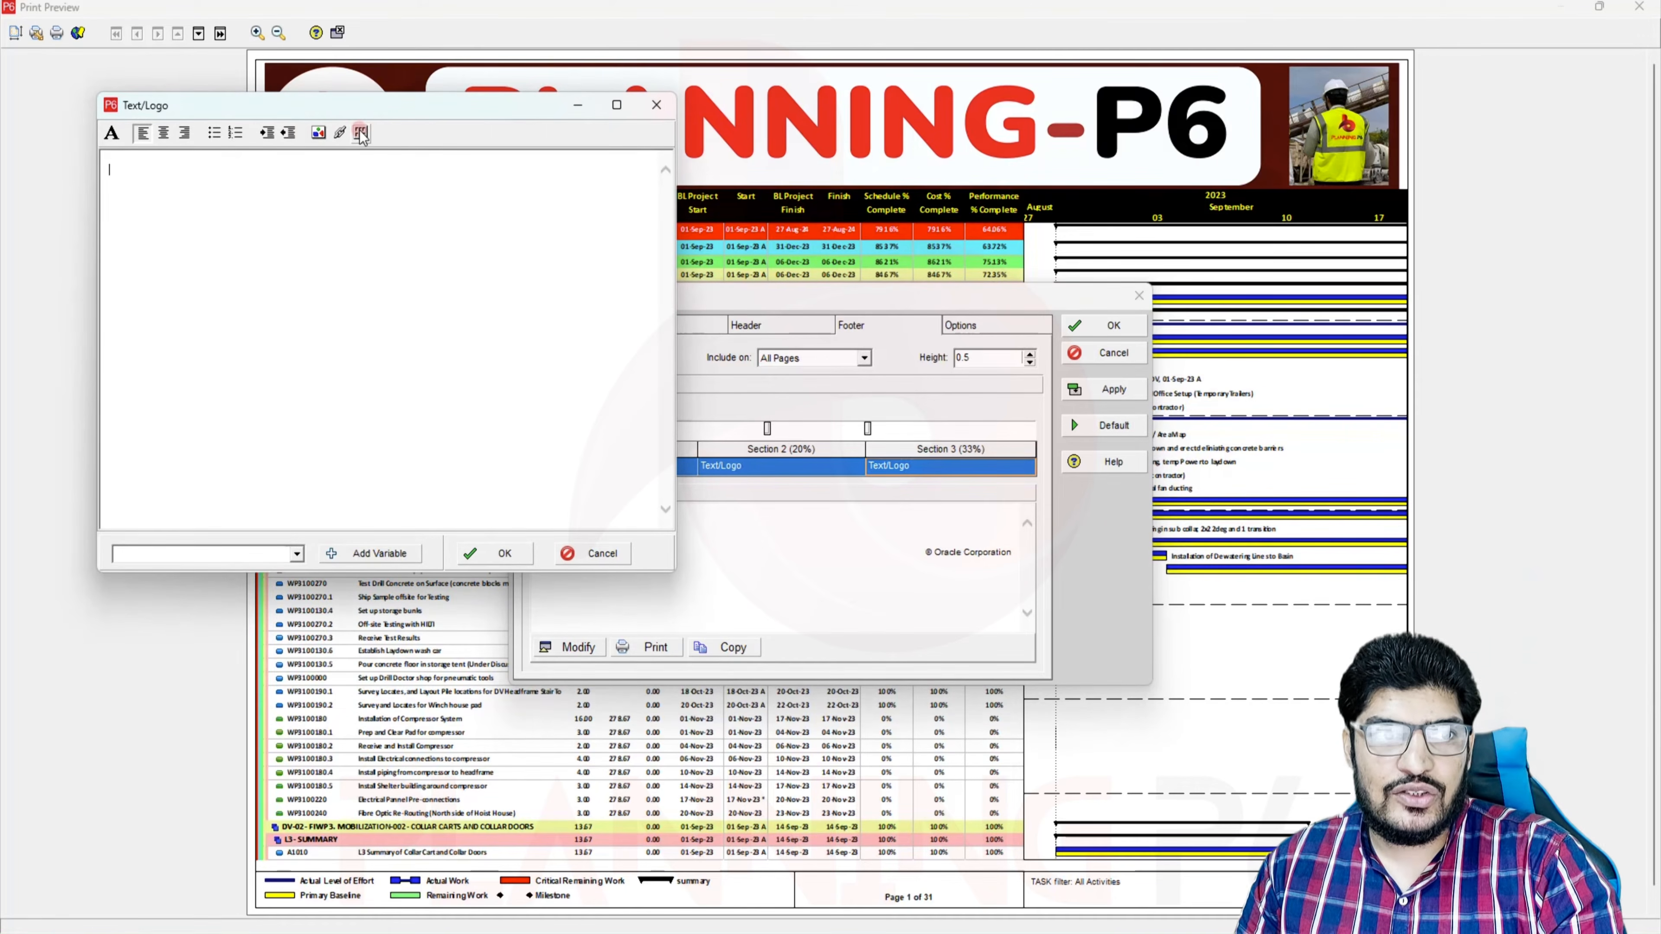
click(656, 104)
Change footer Section 3 to a Revision Box and title it "Updated By: Planning-P6"
click(940, 472)
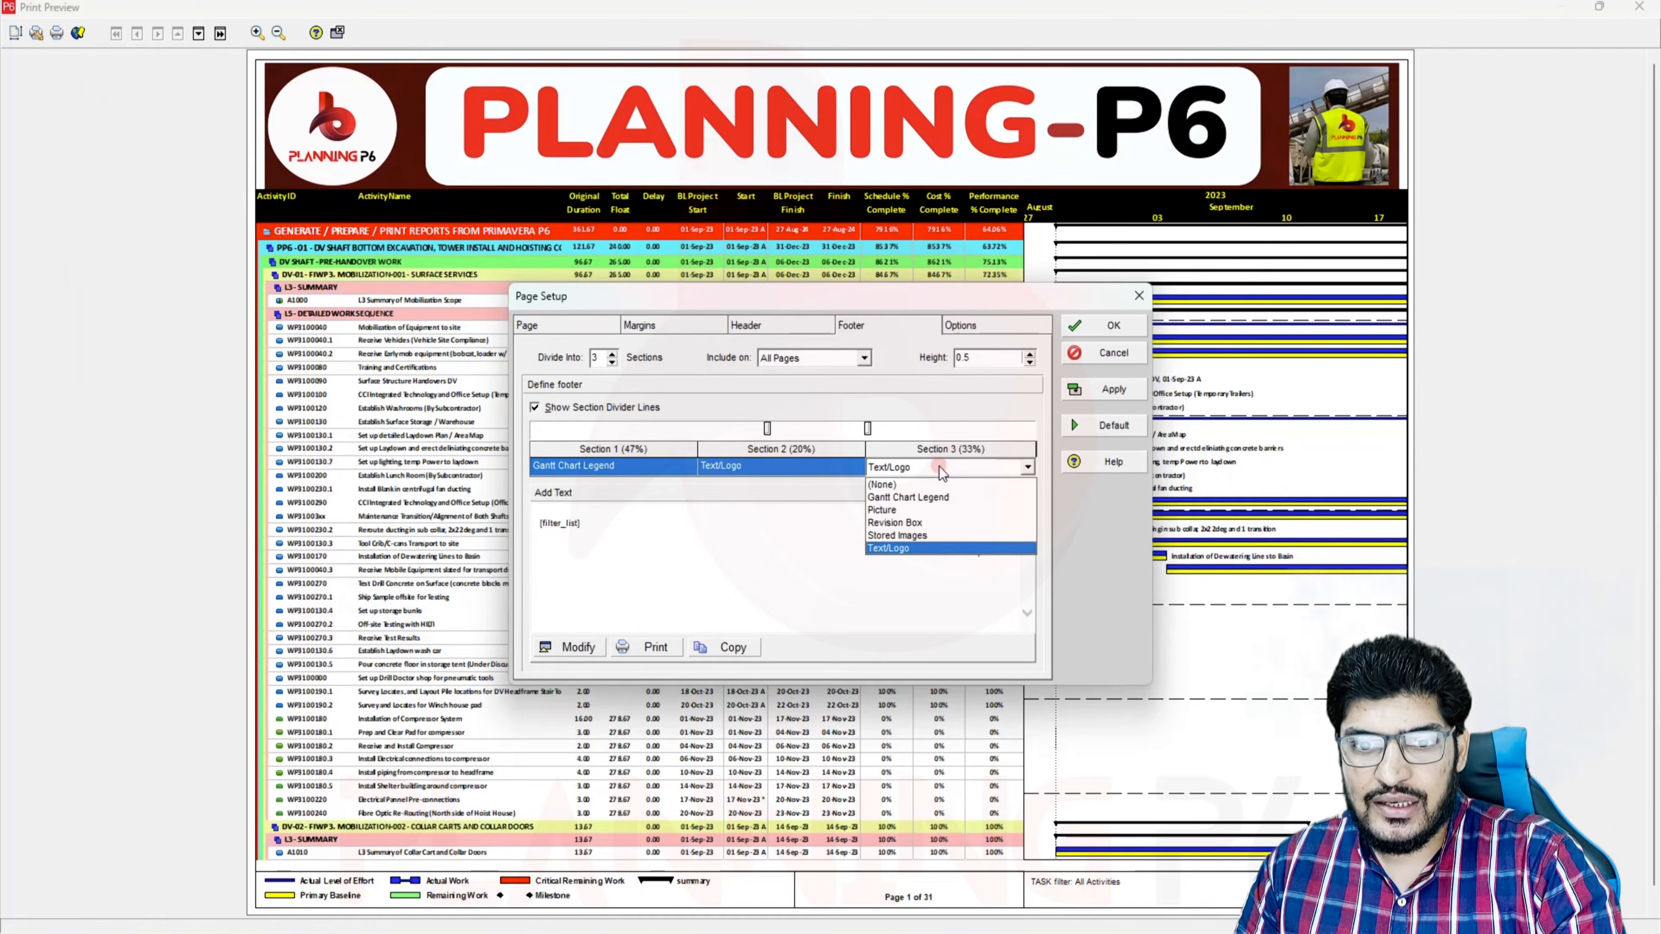
click(924, 524)
click(647, 493)
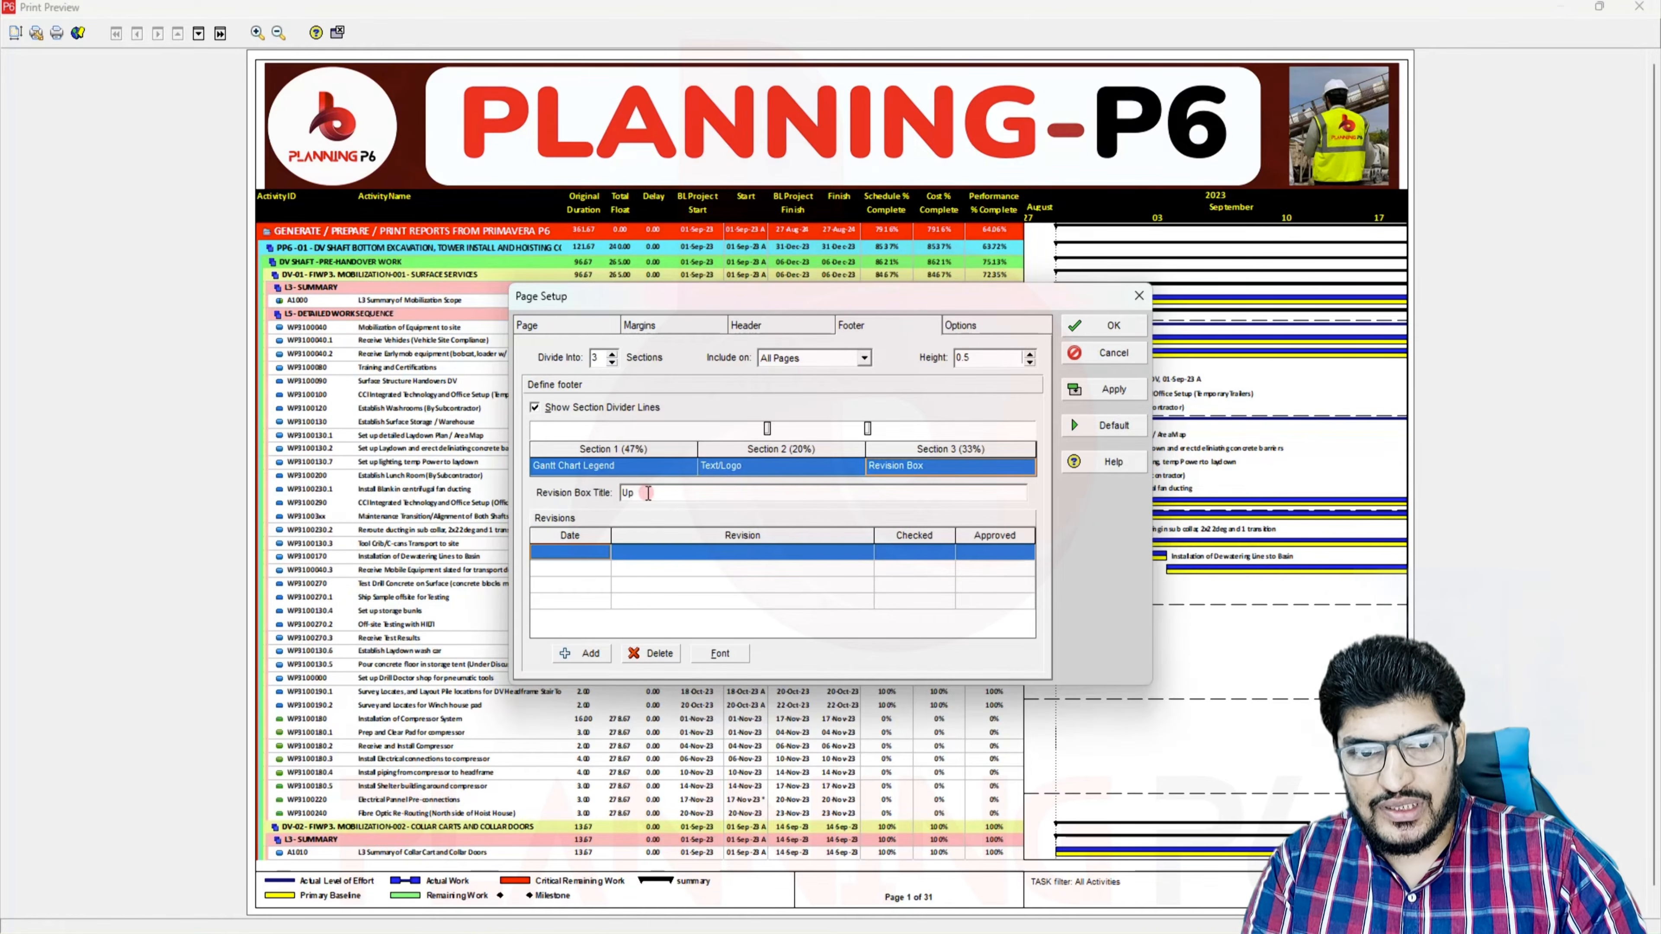
text(Updated By: Planning-P6)
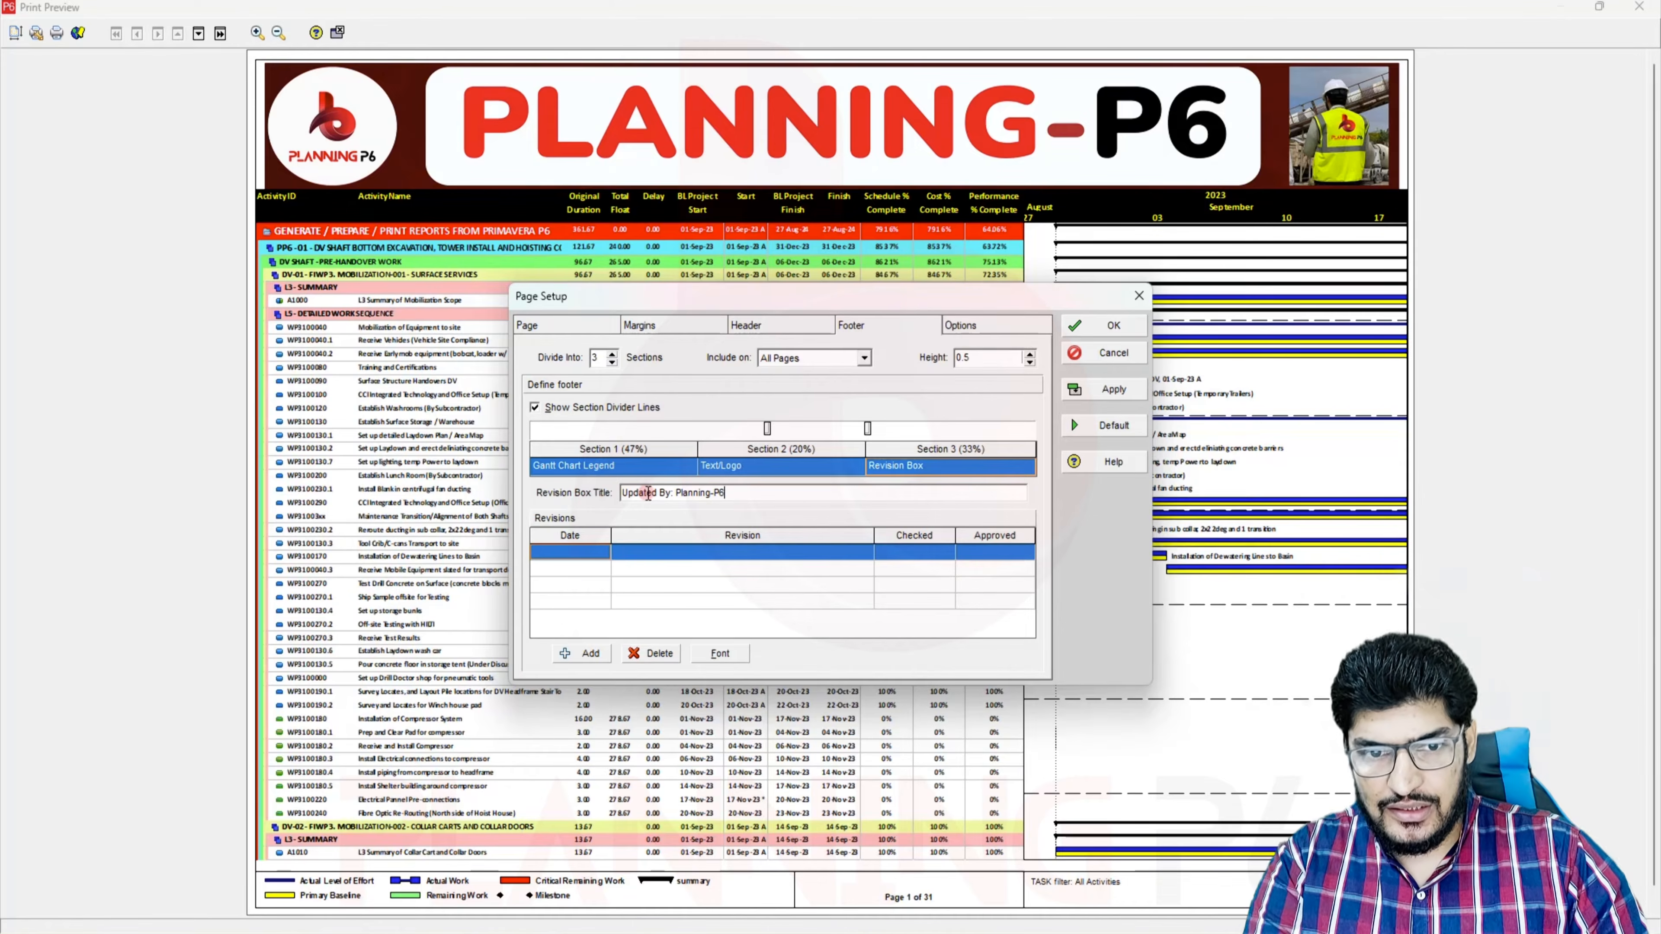
Delete the last two empty rows from the Revision Box's revisions list
click(648, 602)
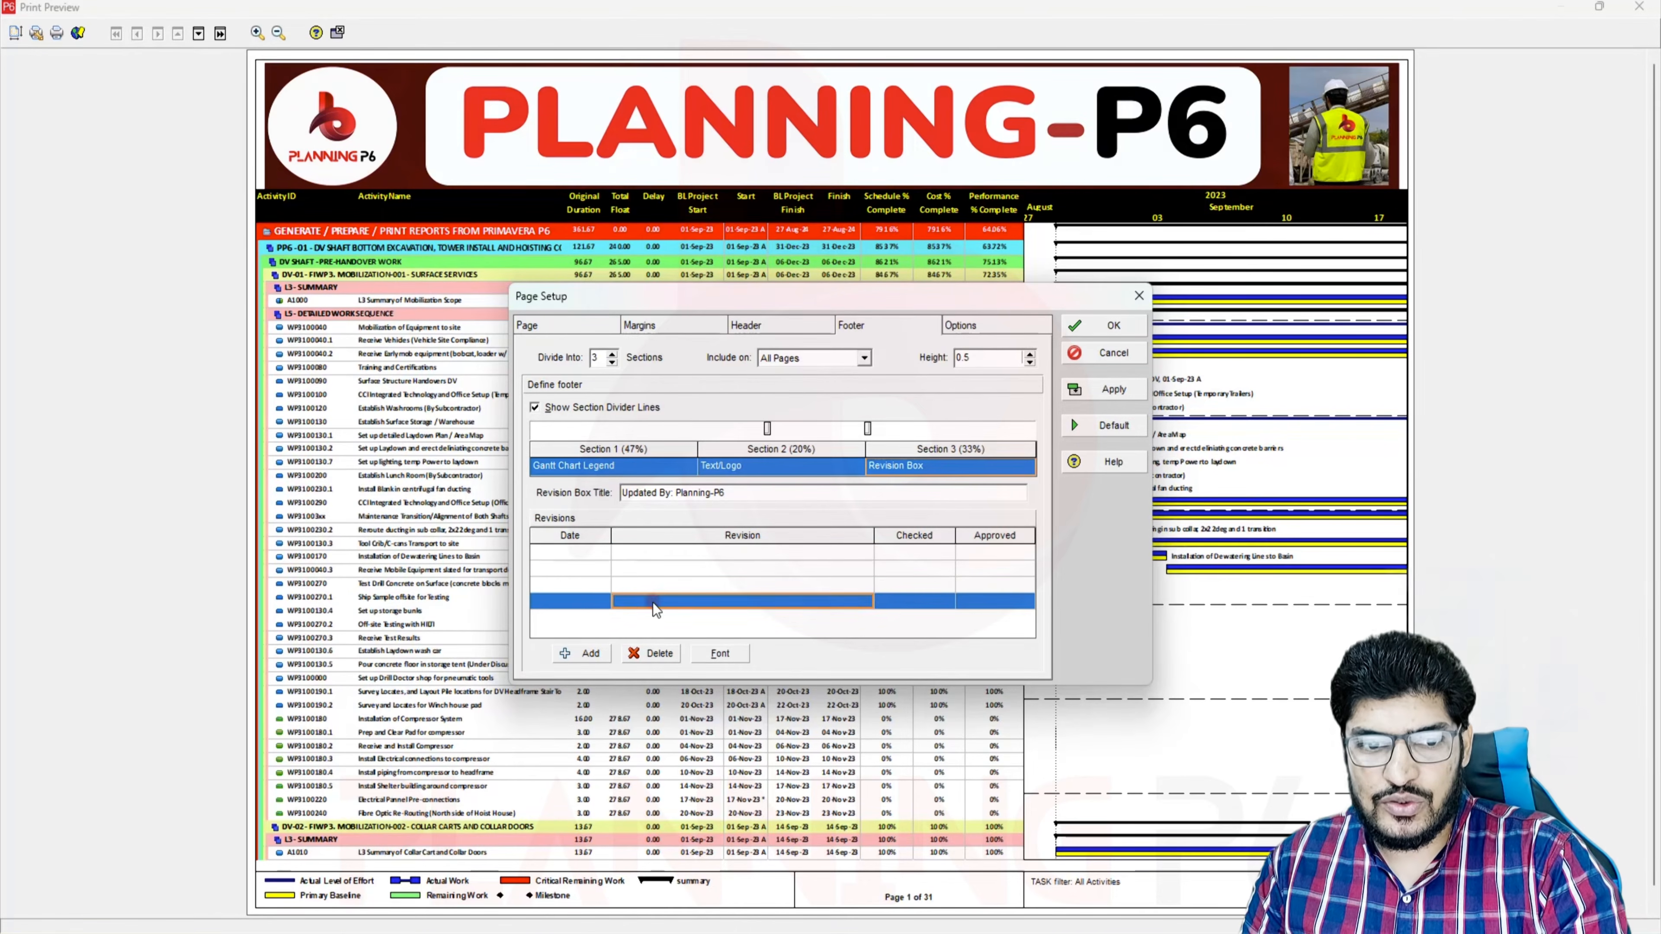
click(644, 654)
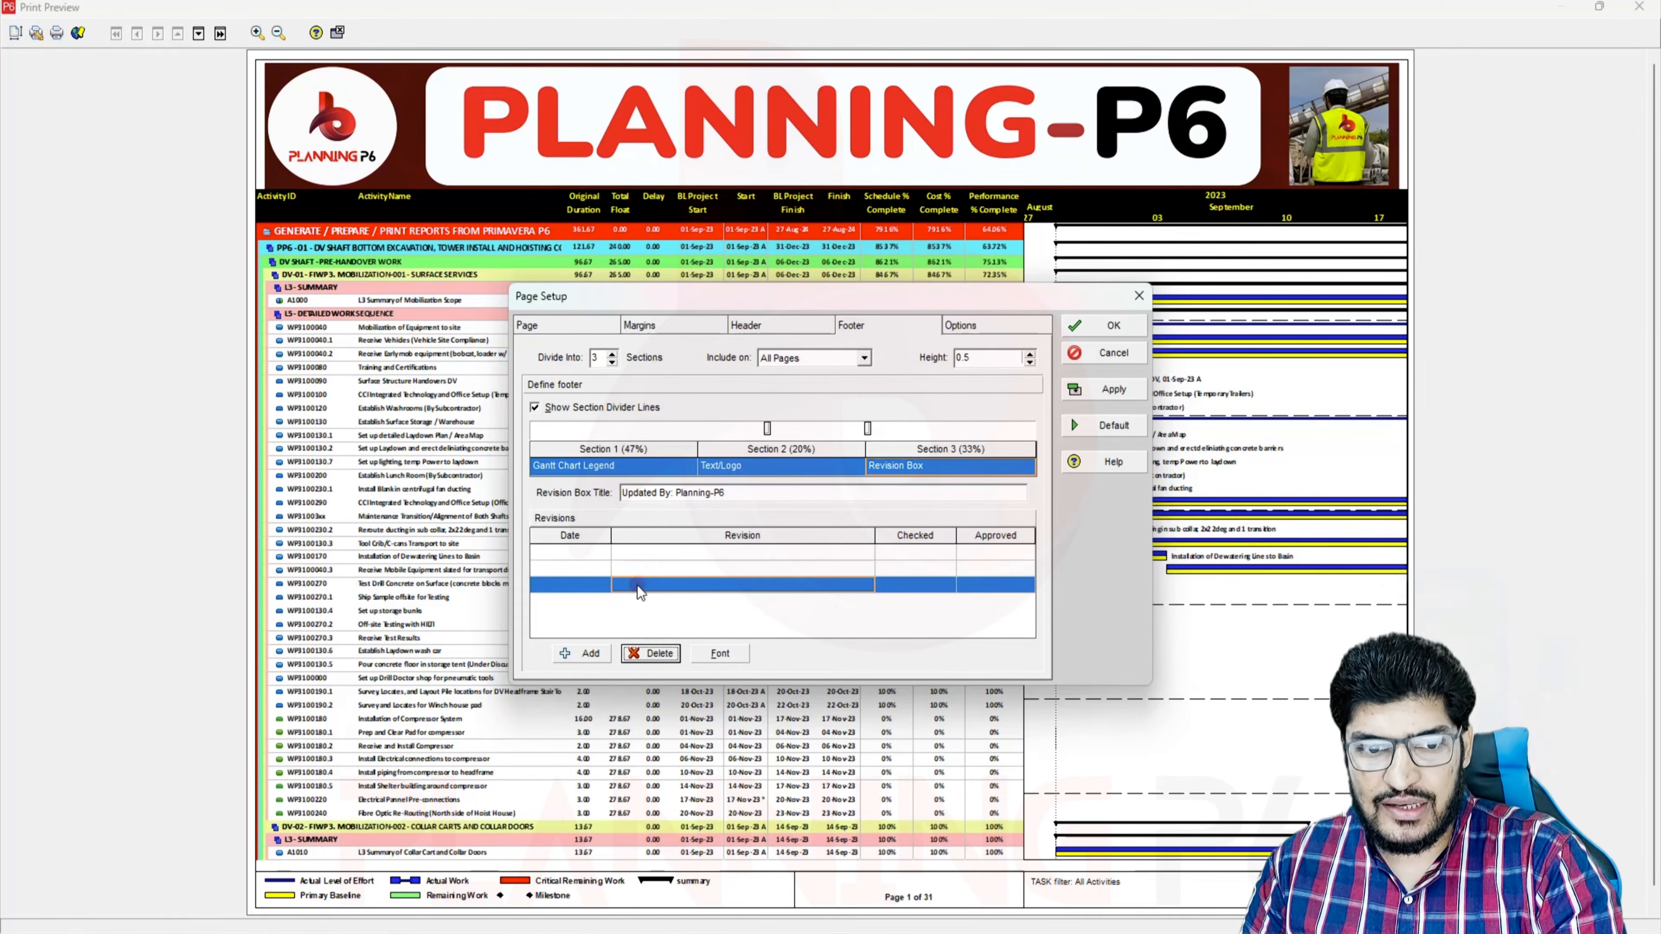
click(649, 654)
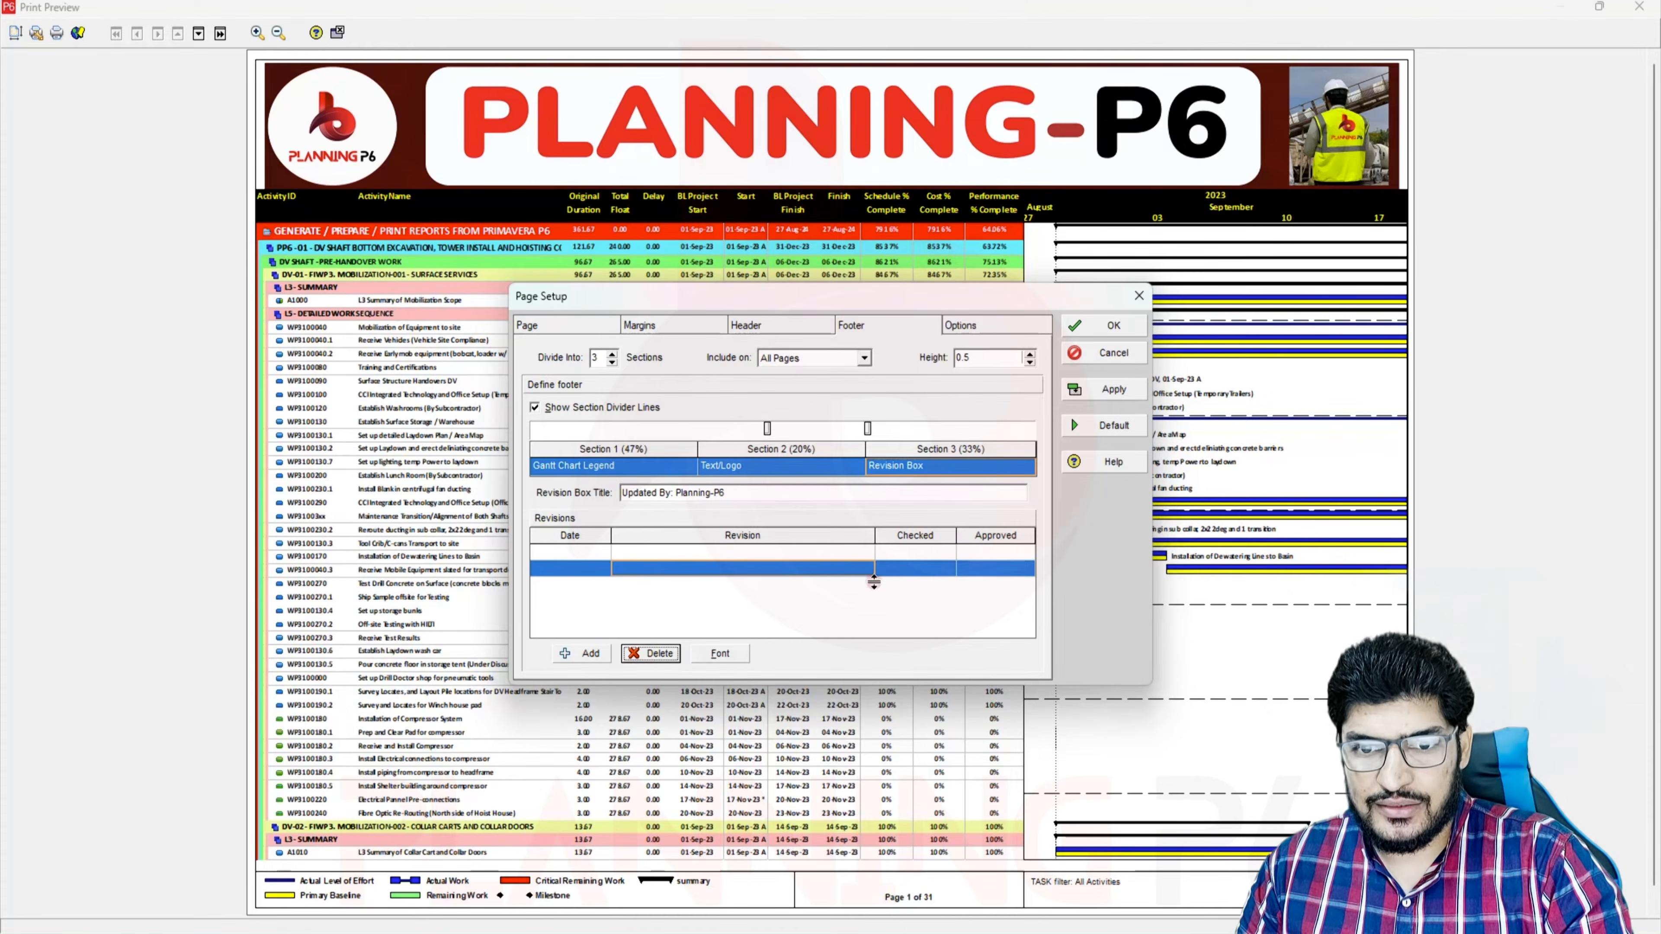
Fill the first revision row with the date 30-Nov-23 and the revision text REV.001
click(591, 553)
click(603, 555)
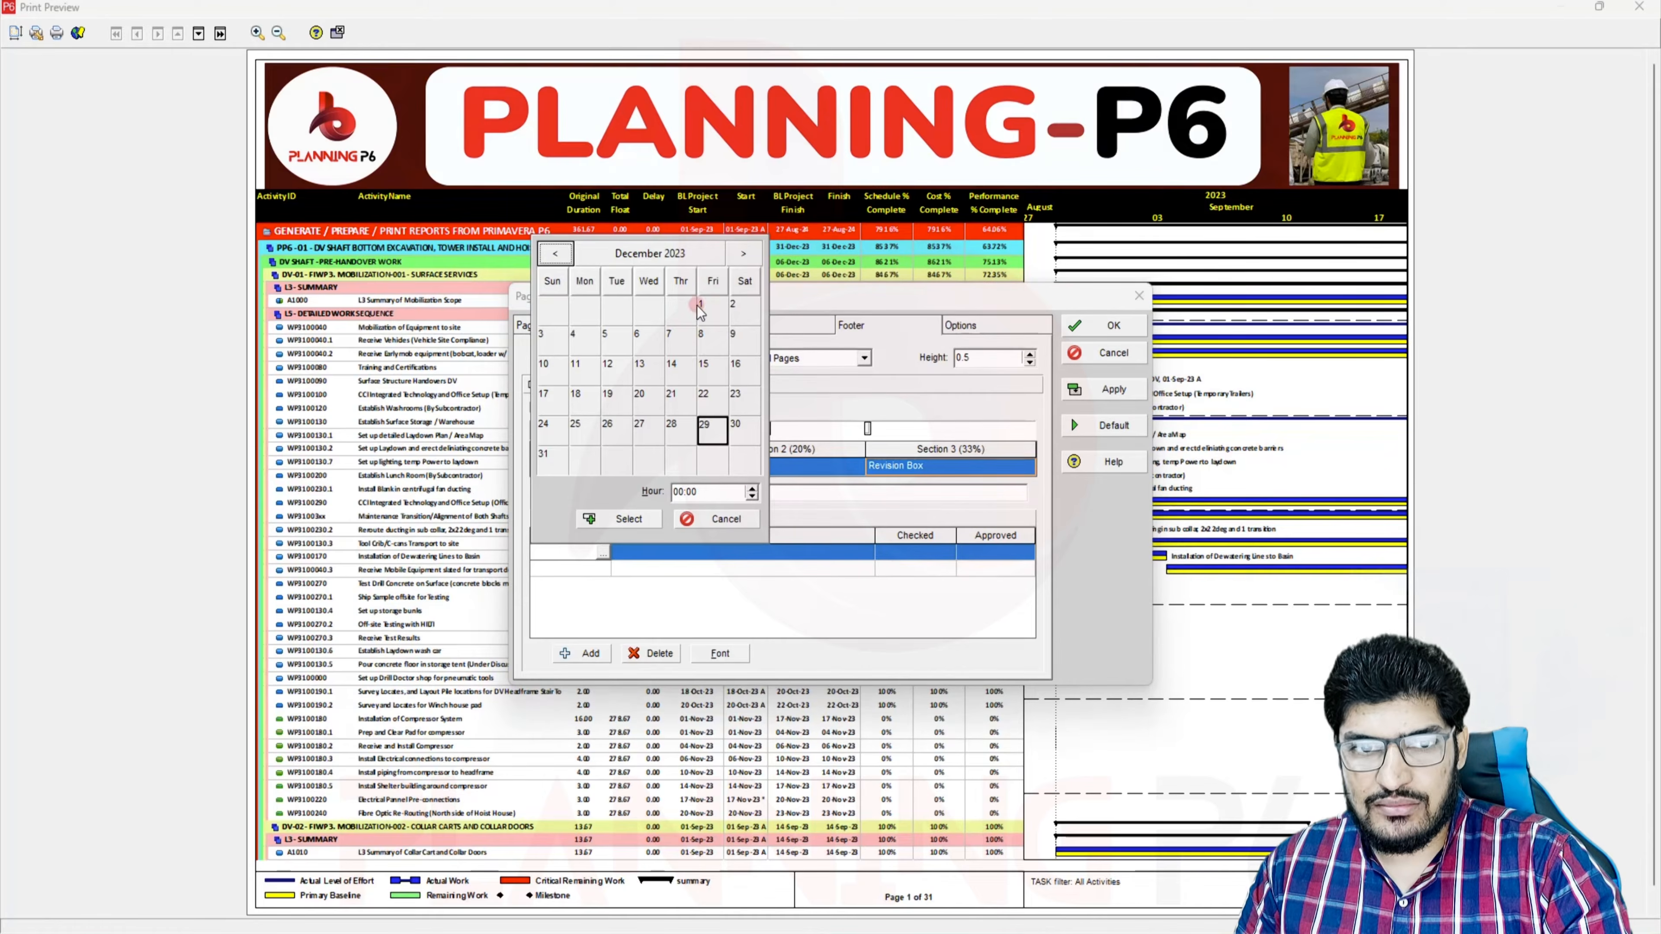
click(556, 256)
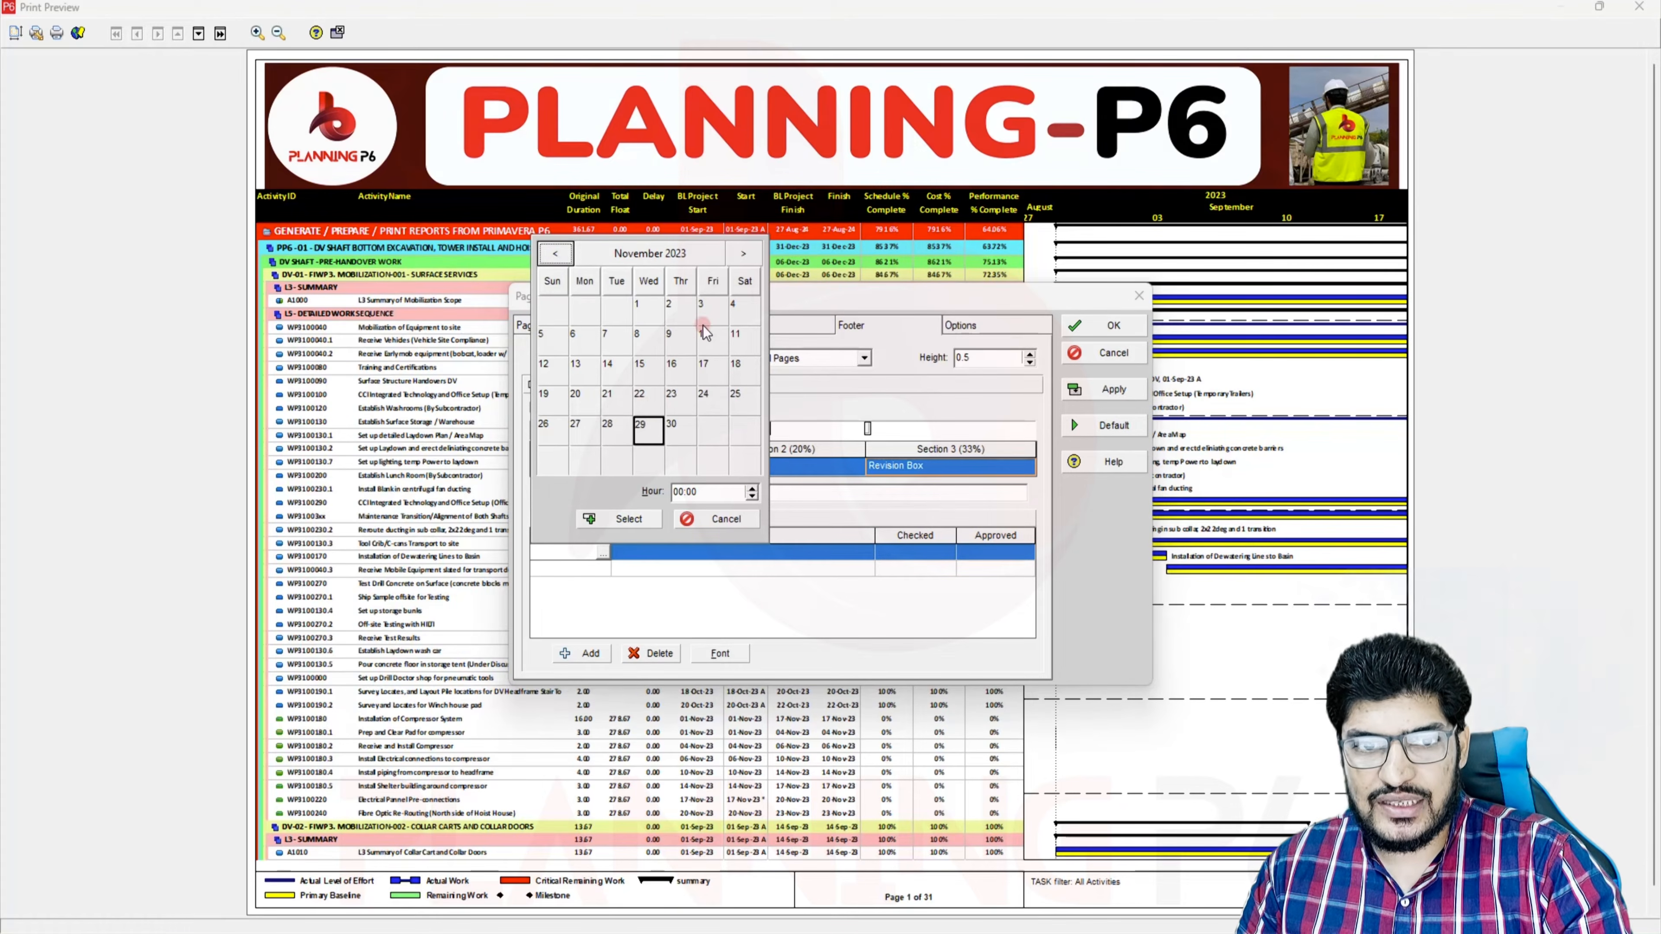
click(680, 431)
click(610, 521)
click(681, 553)
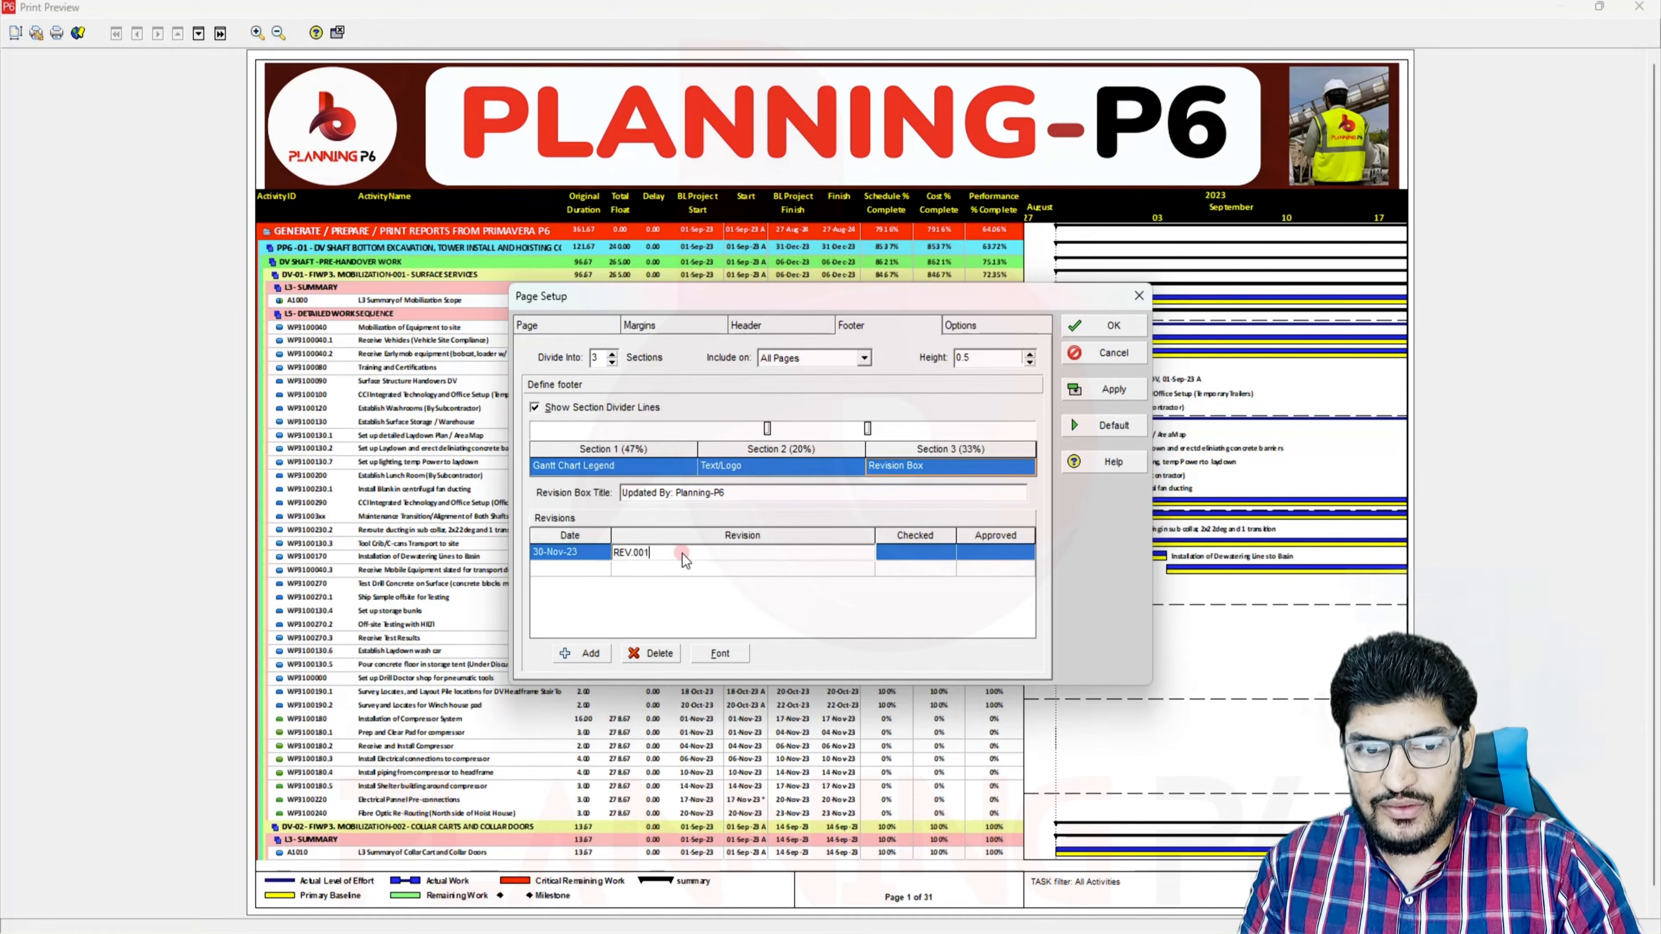
Narrow the Revision column and widen the Checked column in the Revision Box's revisions list
drag(874, 535, 853, 542)
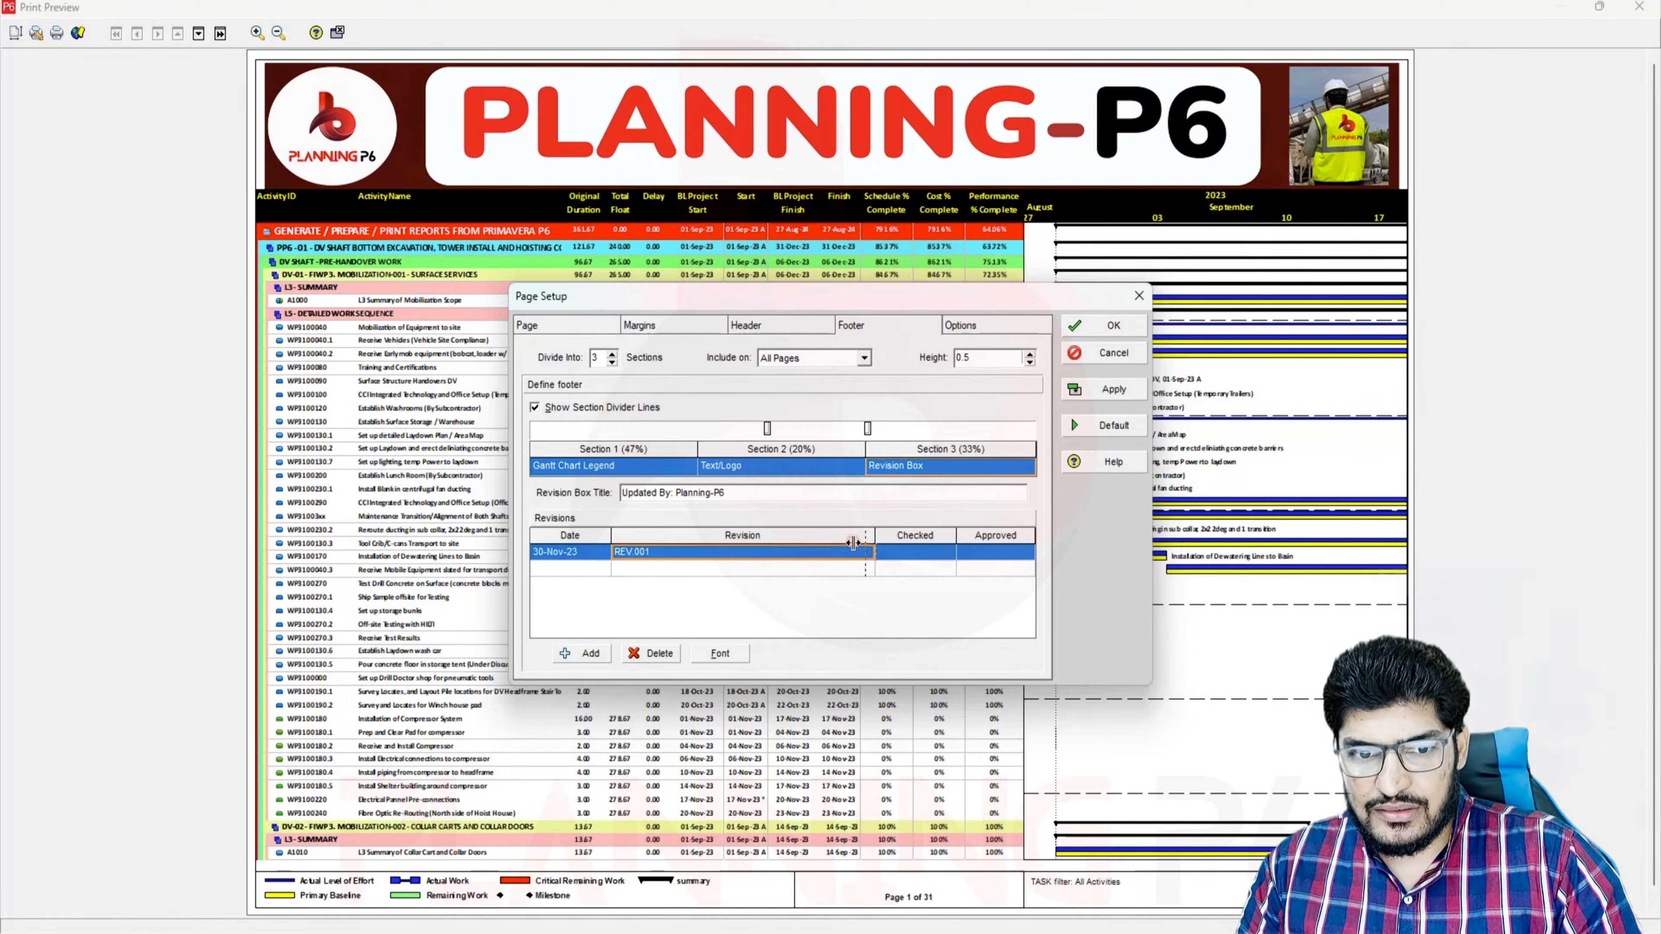
drag(692, 545, 693, 545)
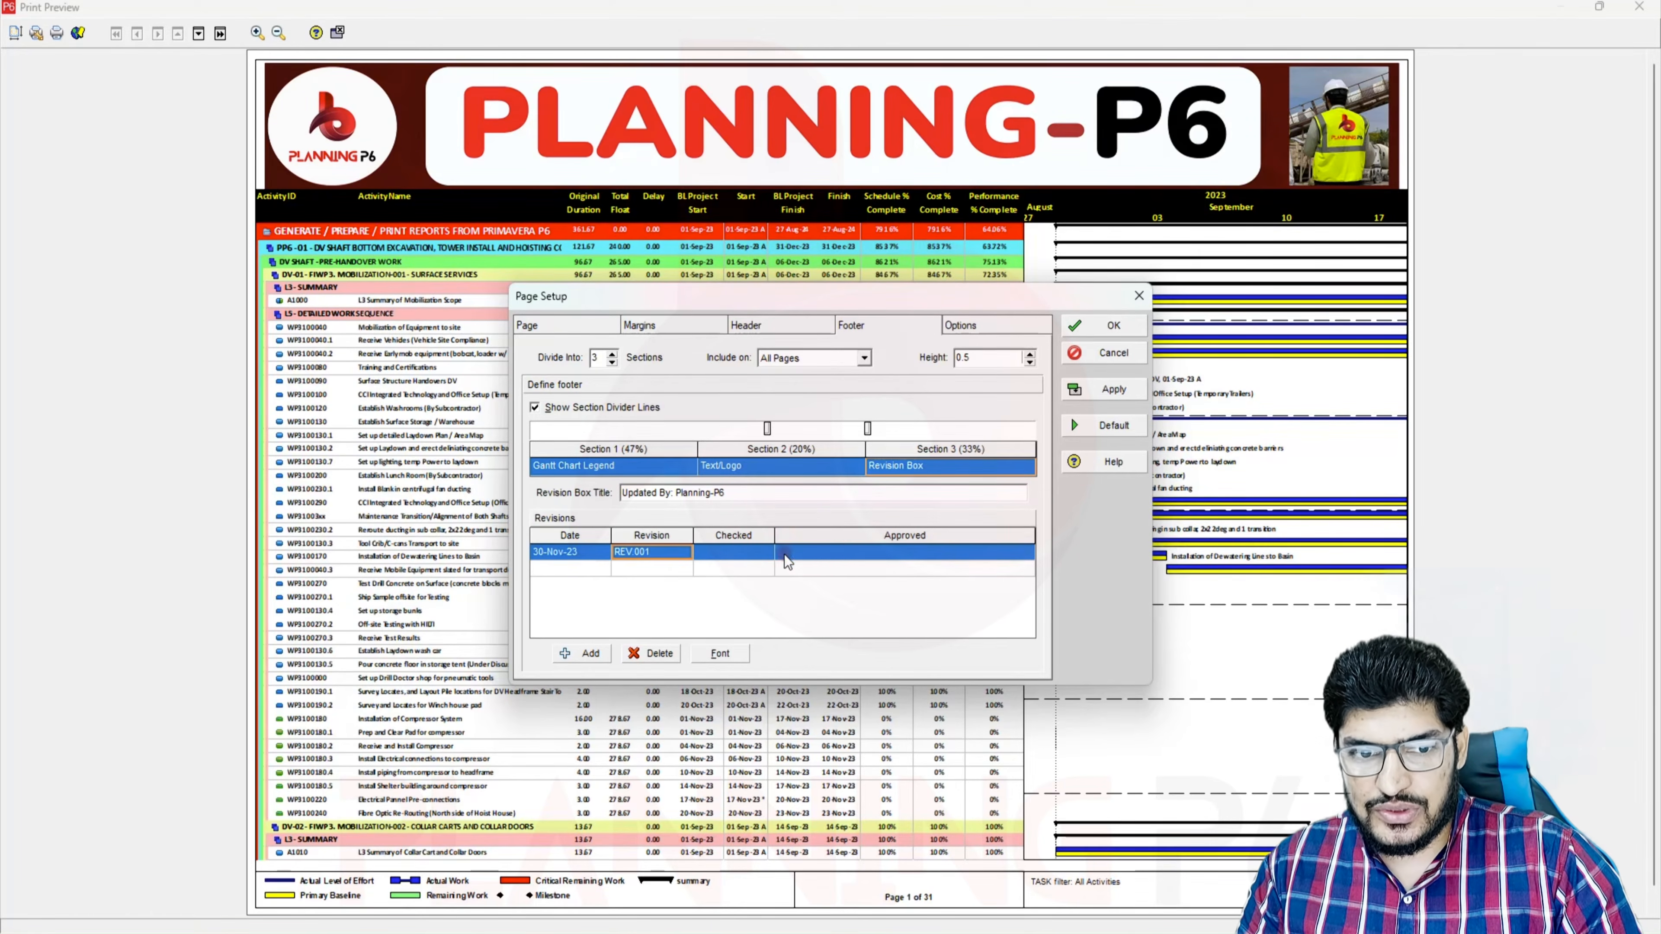
click(745, 555)
drag(877, 535, 875, 536)
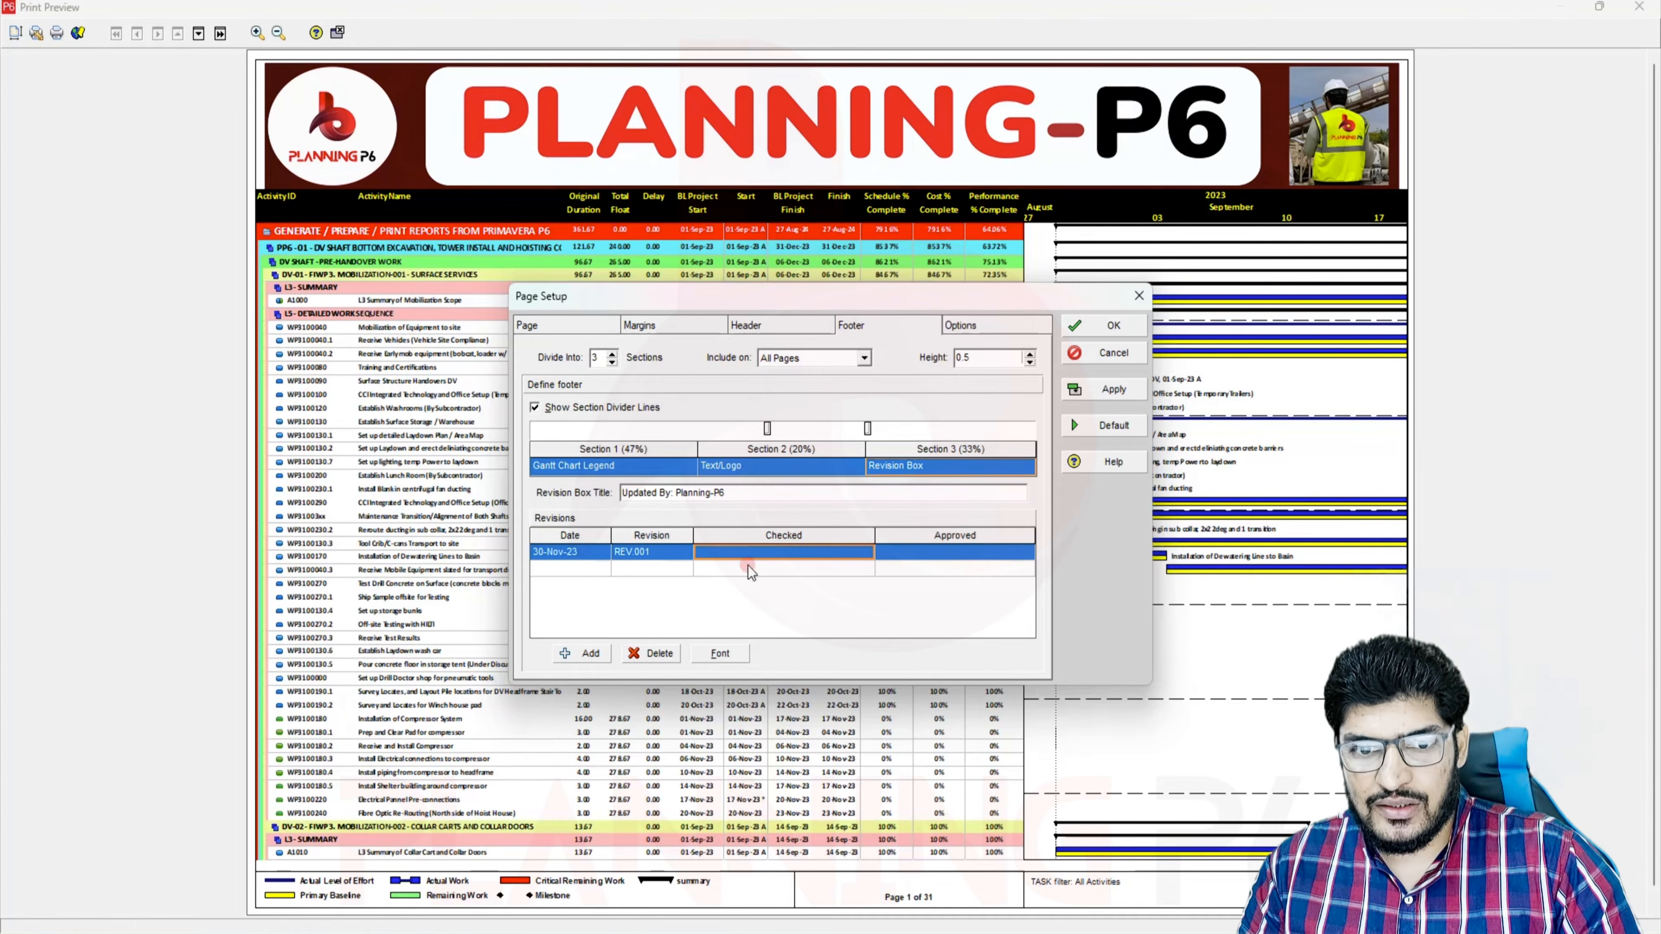
Enter HK as Checked and PP6 as Approved for the REV.001 row
click(784, 552)
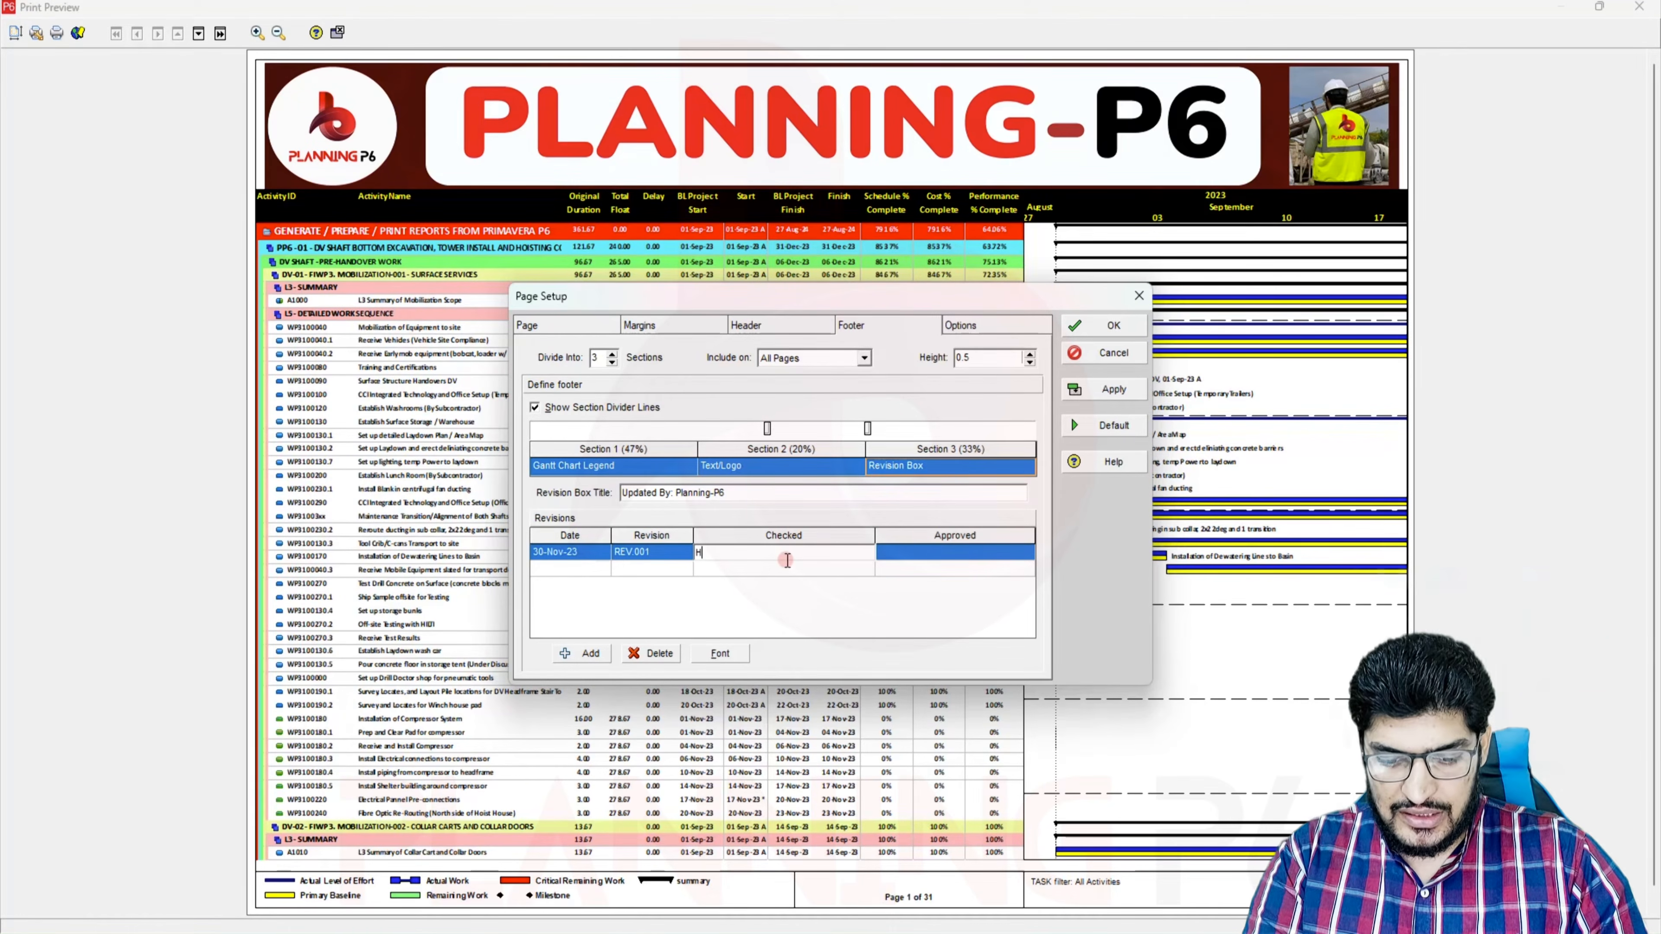
click(953, 554)
click(953, 553)
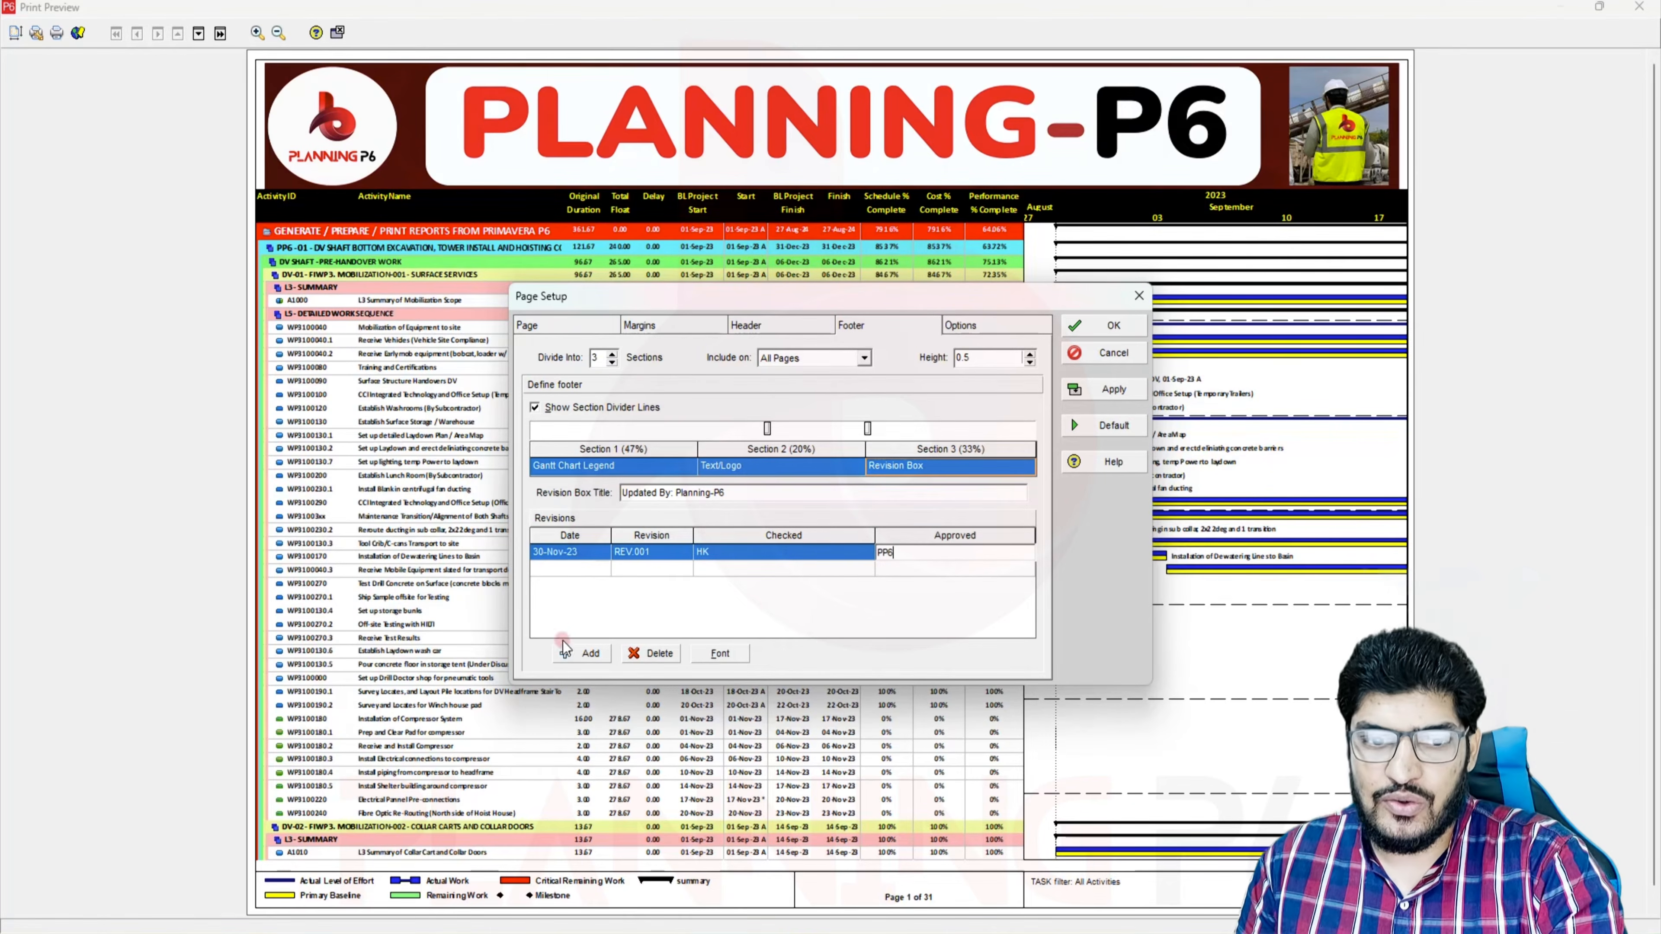
Make the Revision Box font bold and apply the change to the preview
click(719, 653)
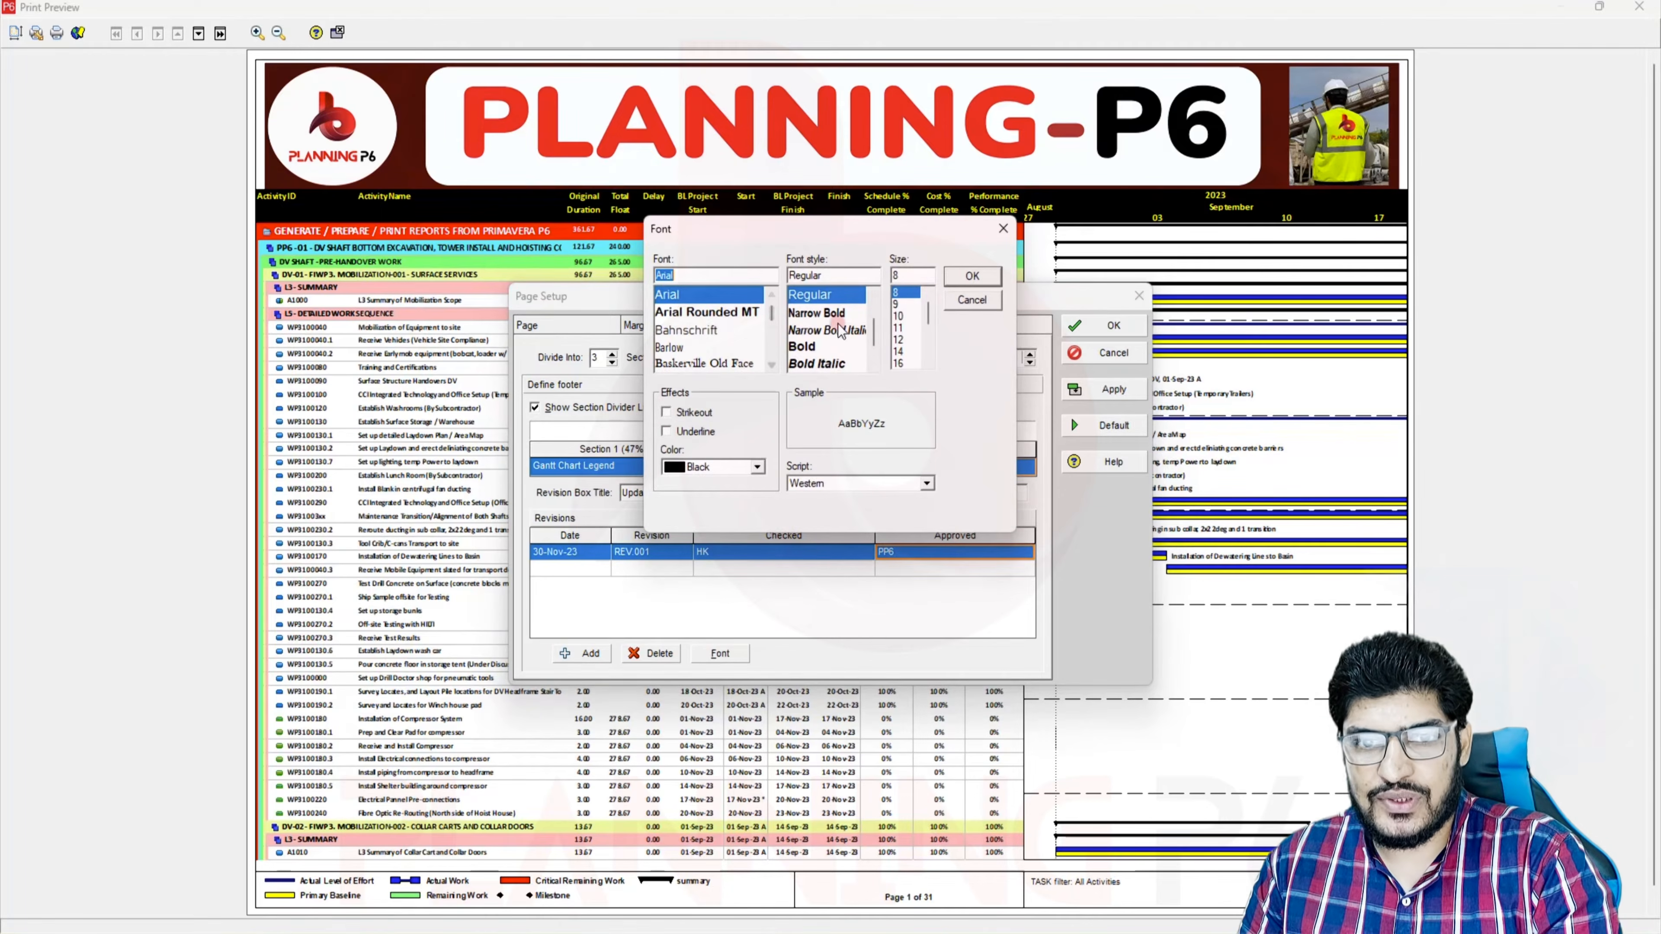
click(817, 347)
click(973, 276)
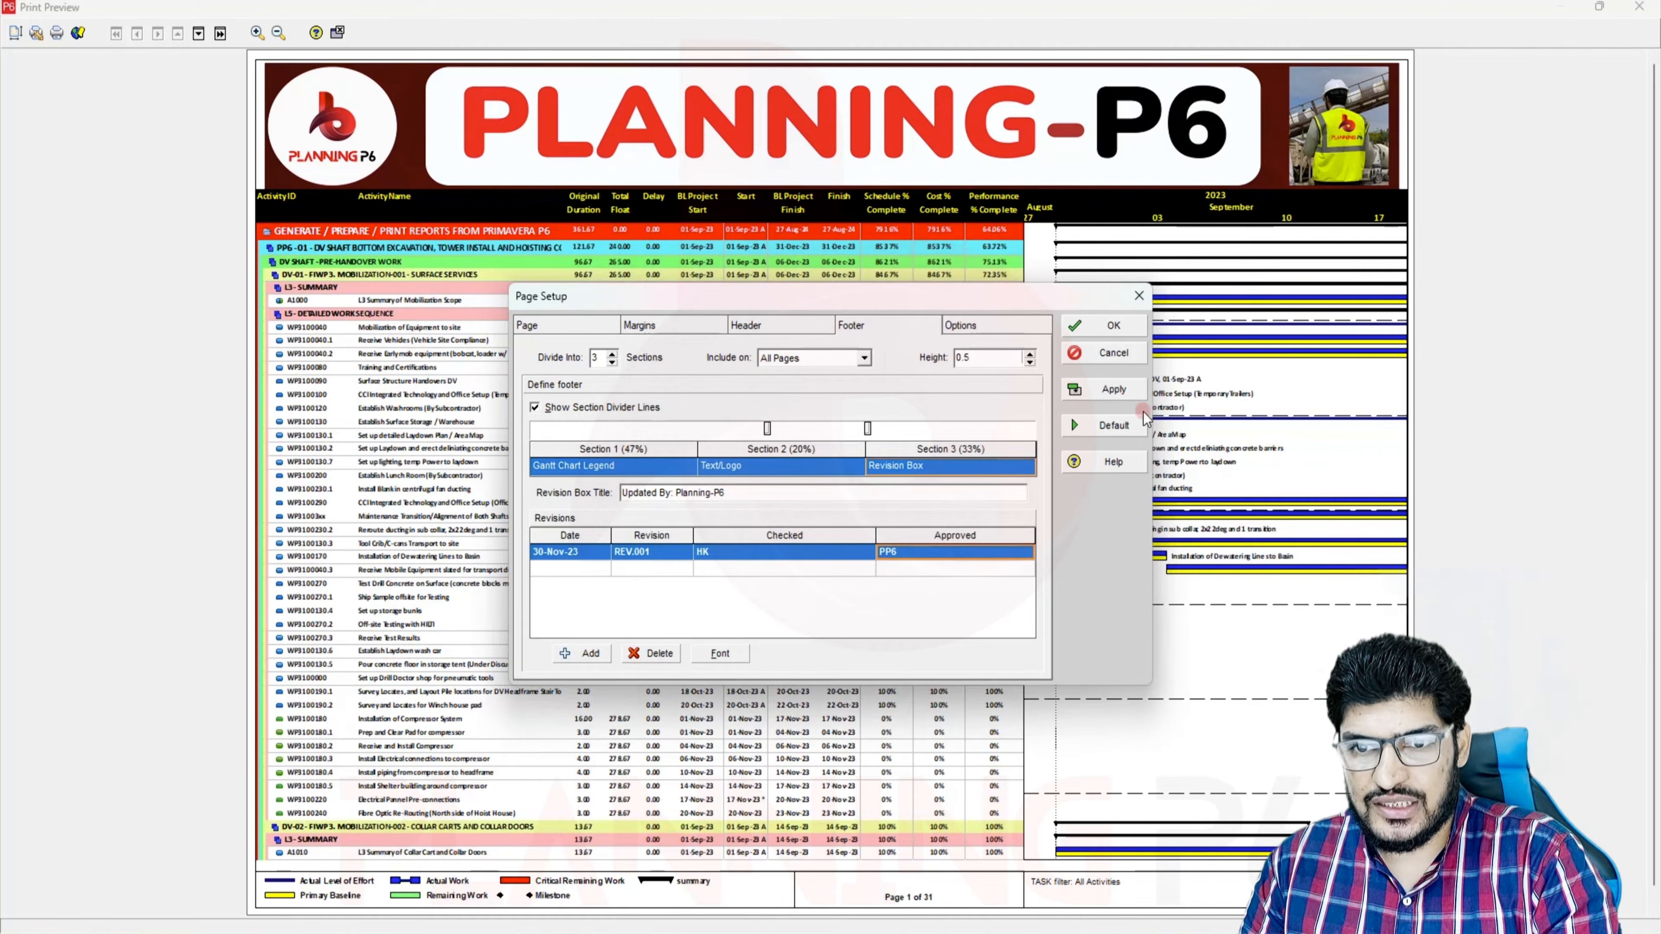
click(1112, 390)
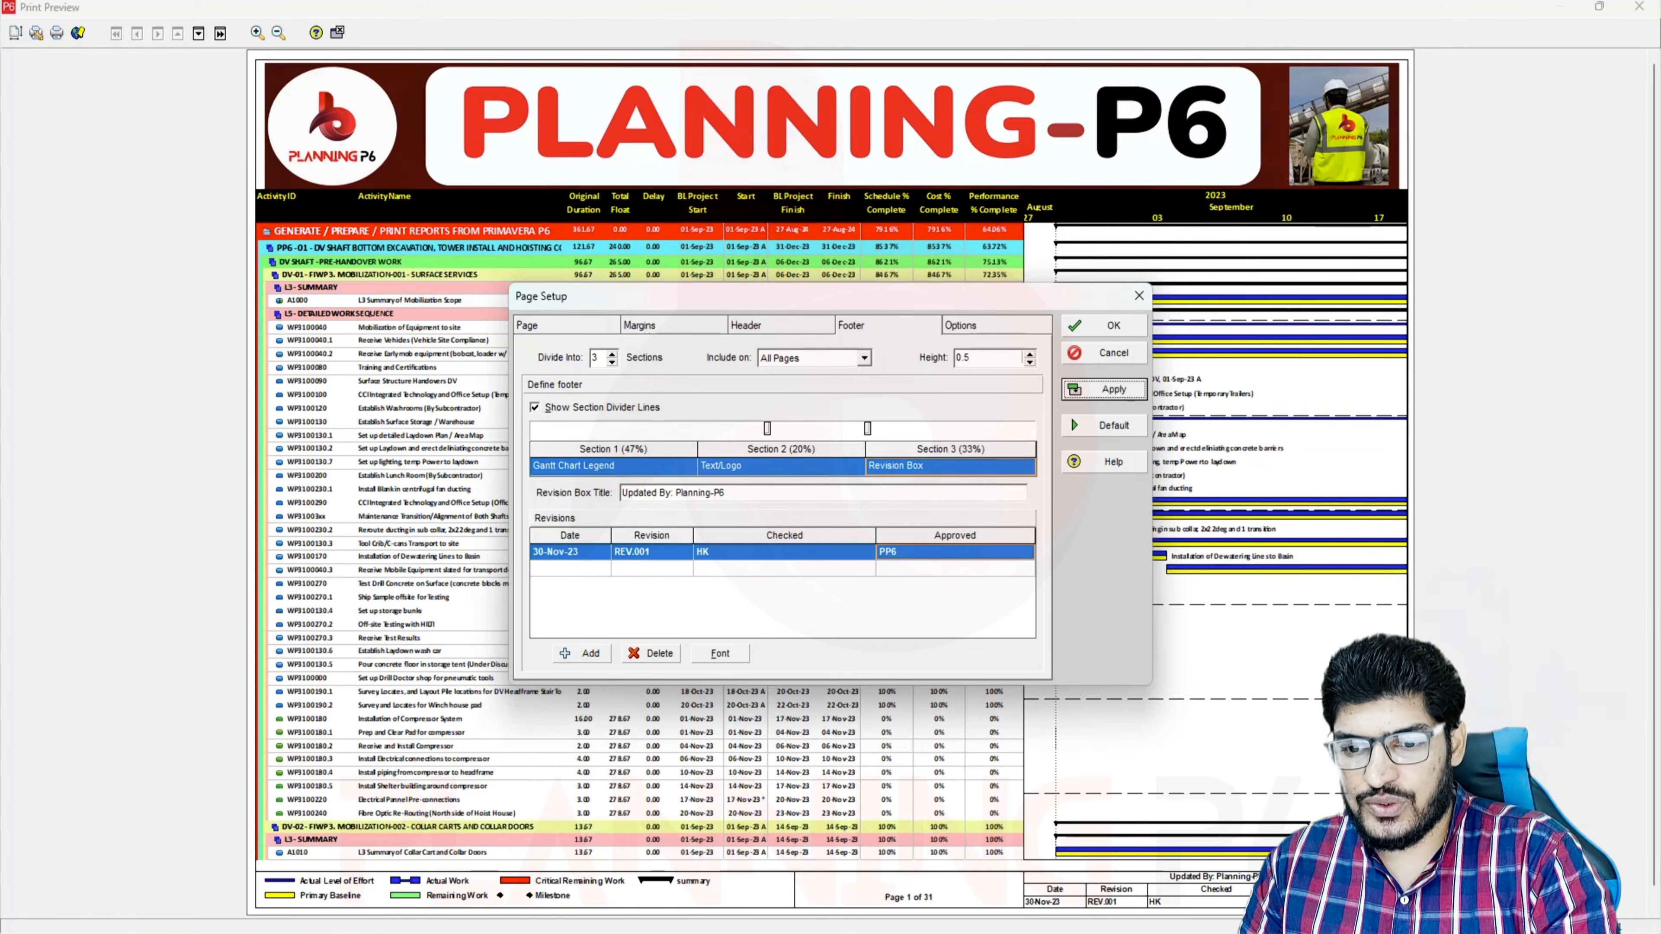
Shift the HK entry to the middle of the Checked column and apply it to the preview
click(698, 552)
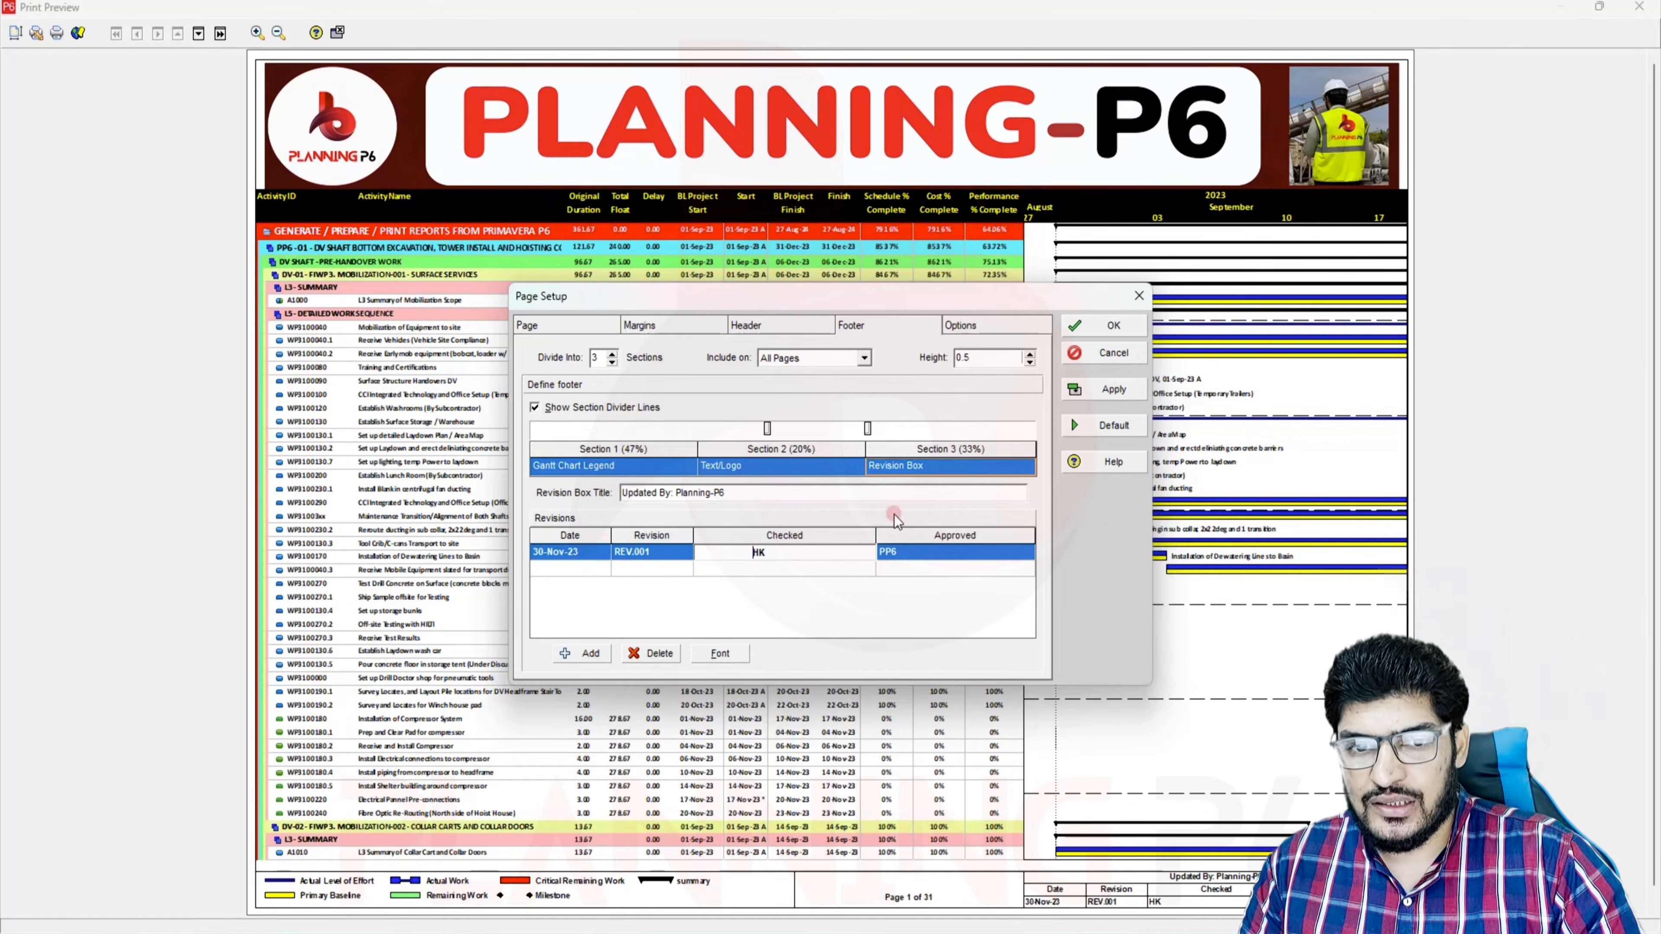
click(1078, 393)
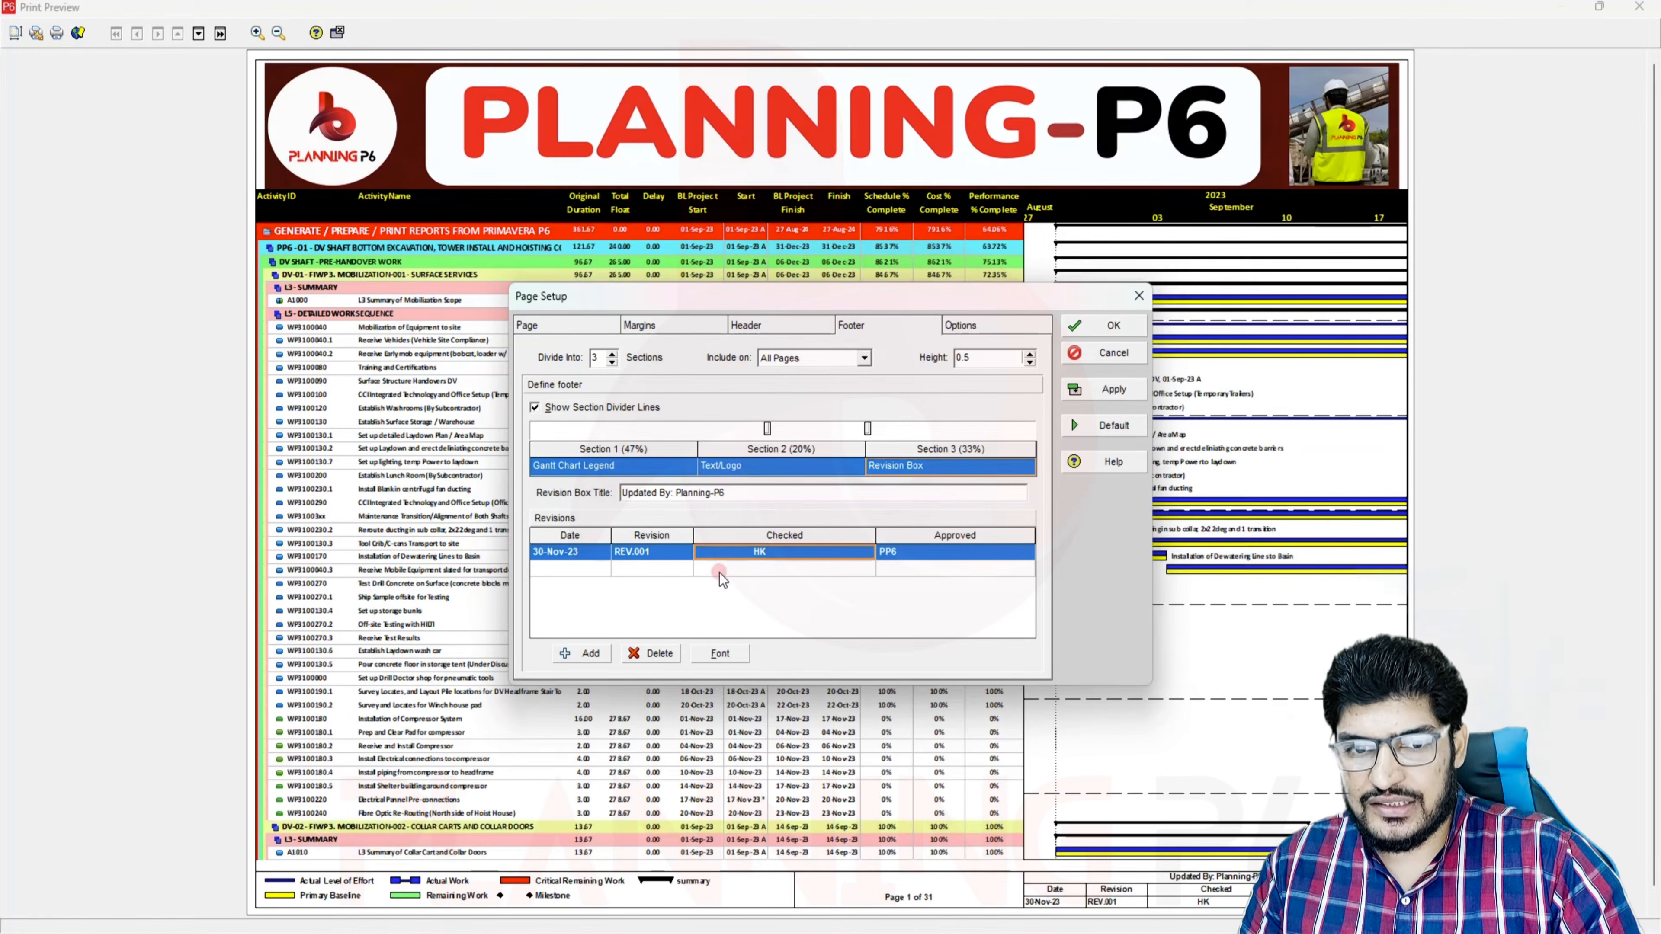
click(749, 554)
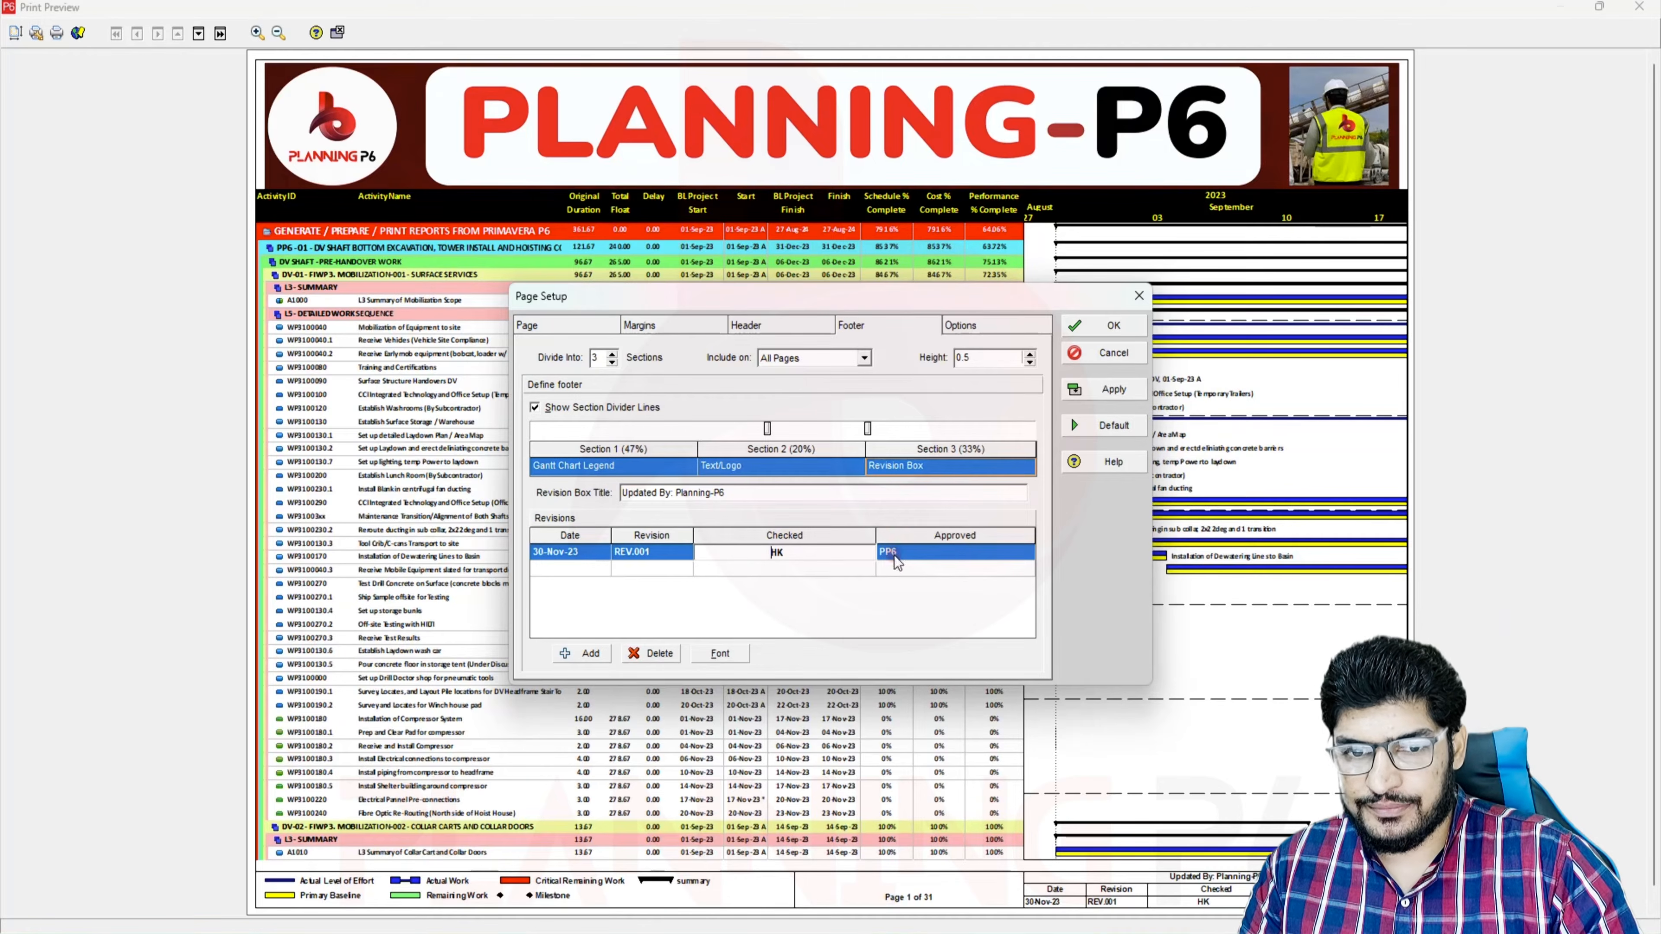
click(1111, 391)
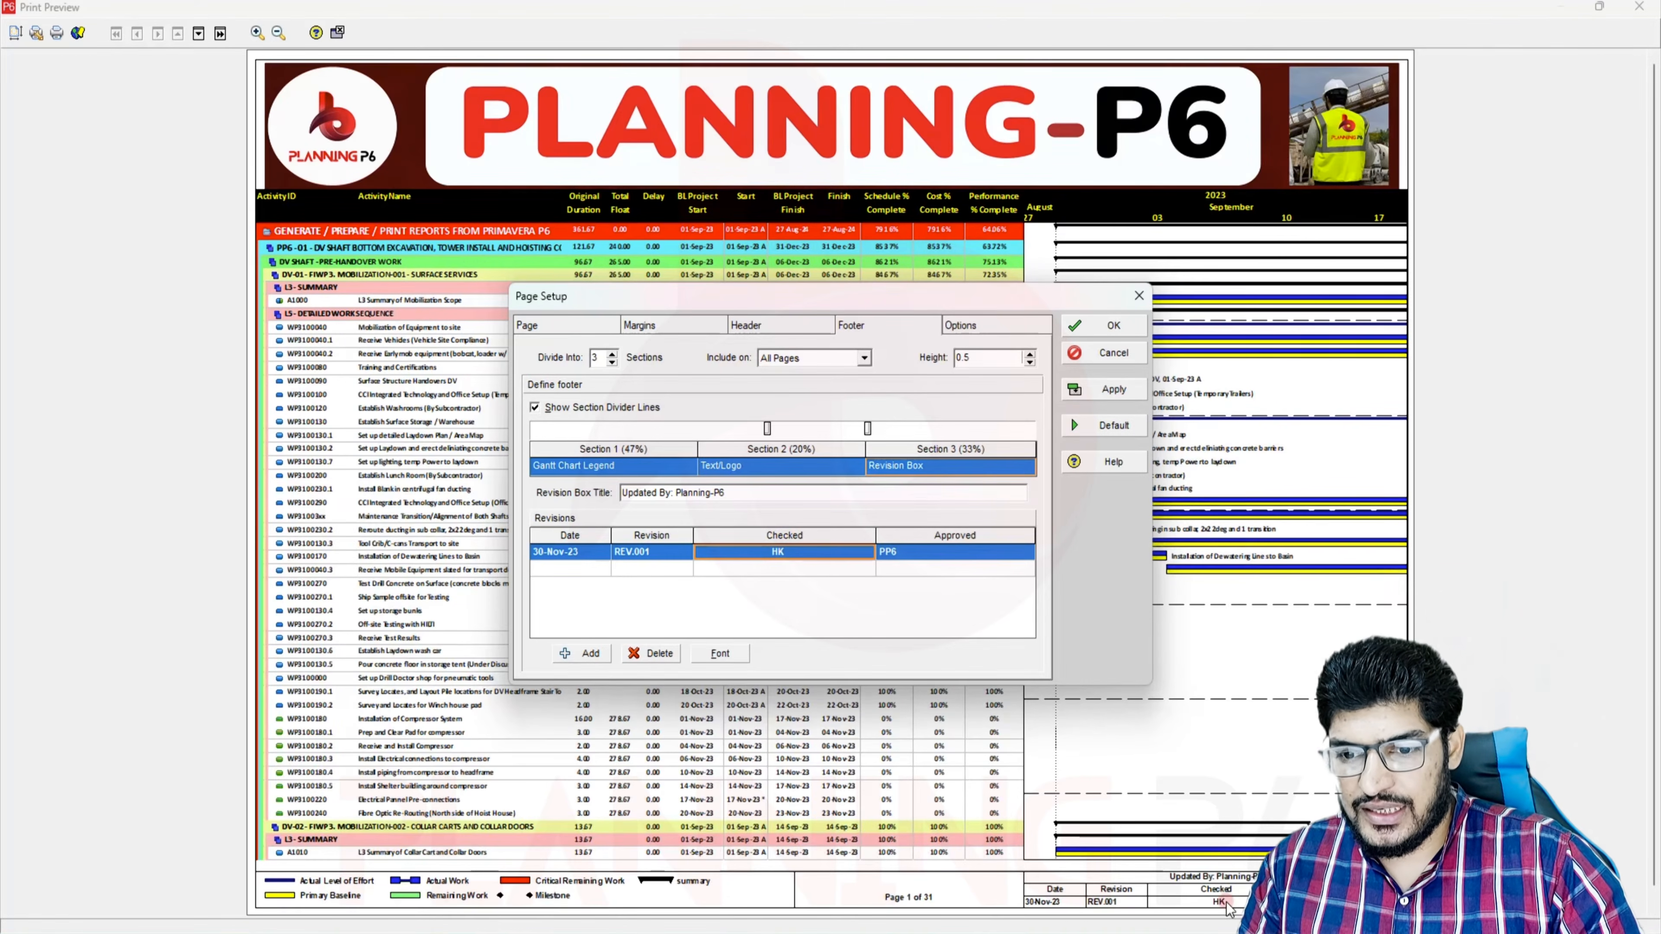
Shift the PP6 entry to the middle of the Approved column and apply it to the preview
click(886, 558)
click(882, 557)
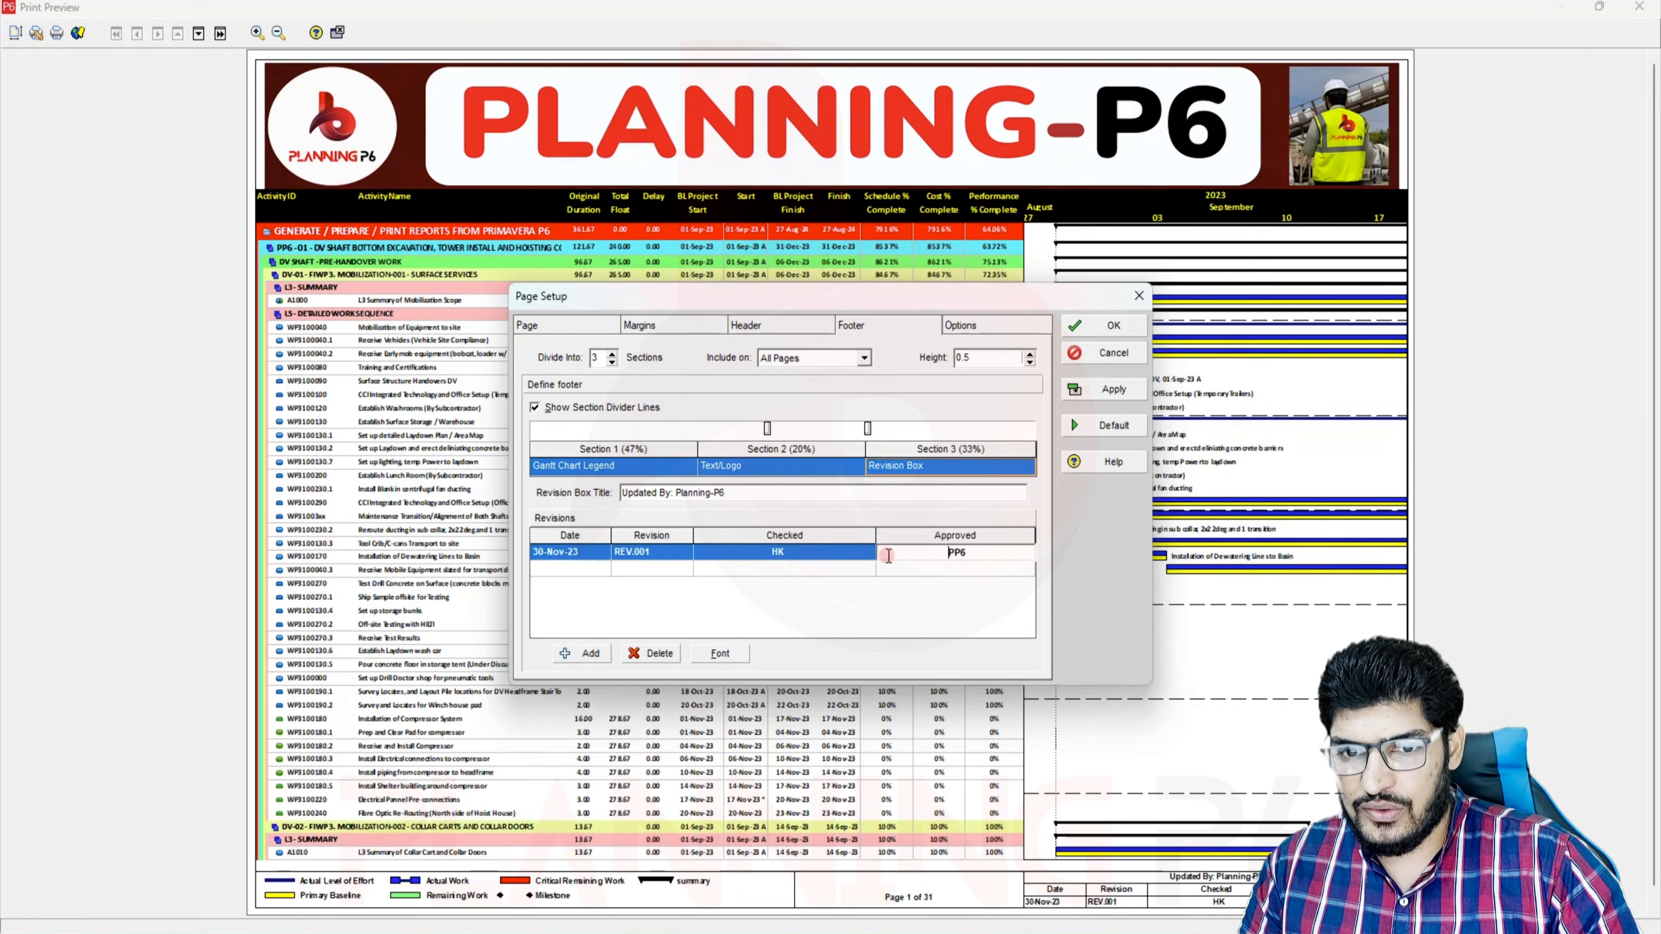
click(1112, 390)
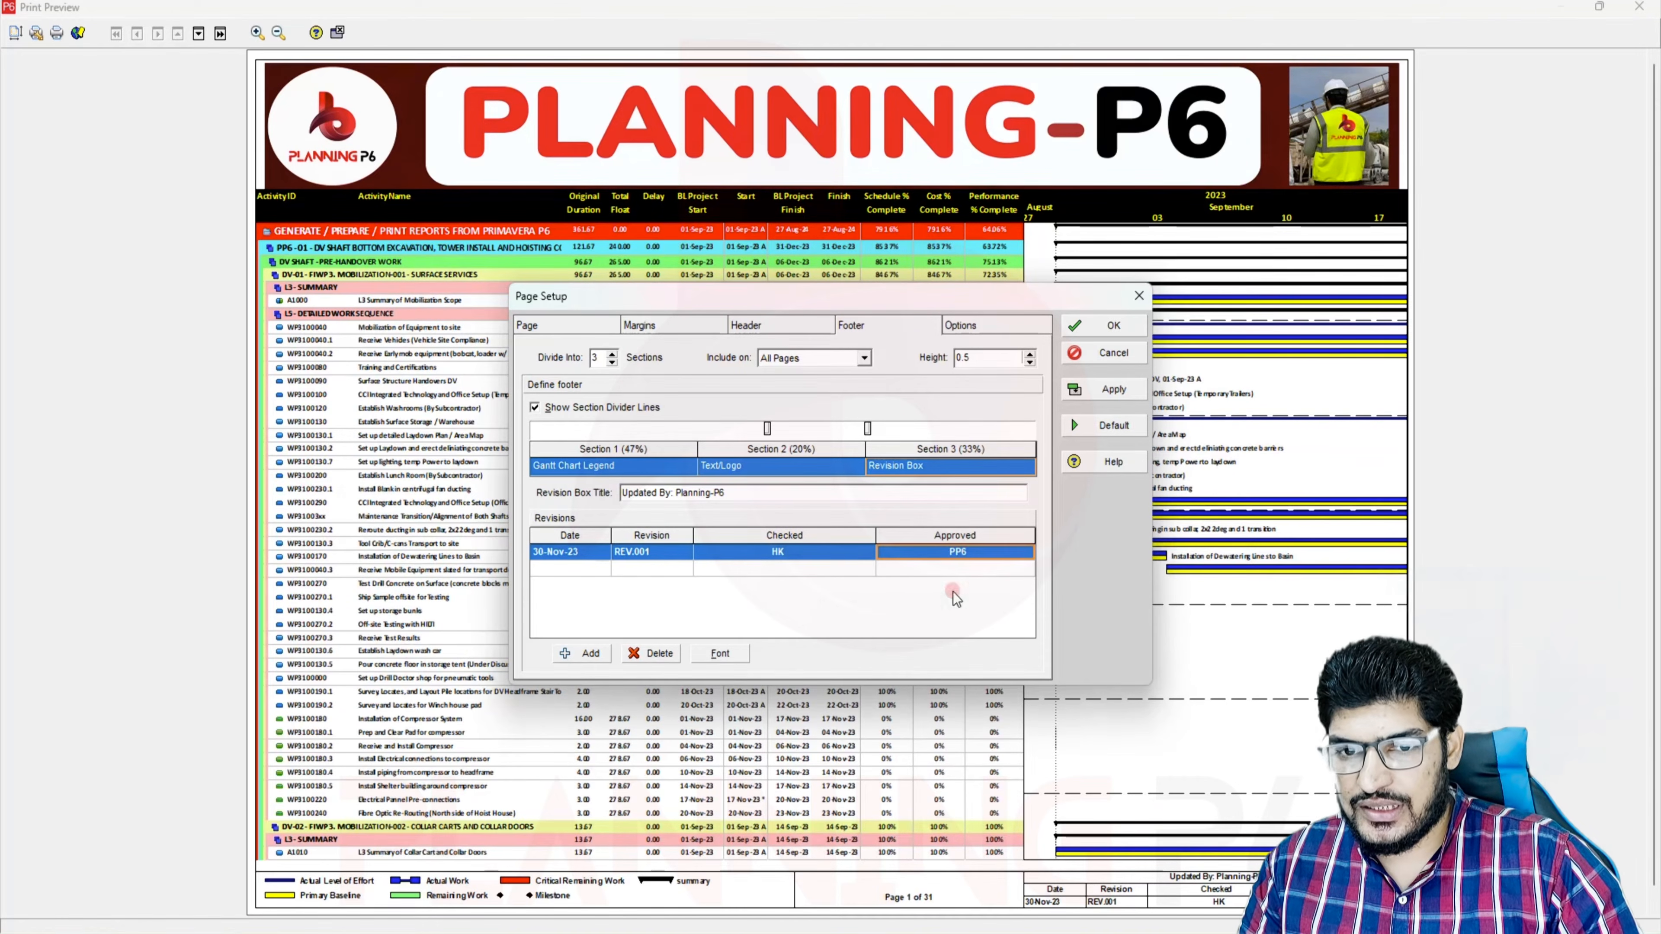
click(951, 552)
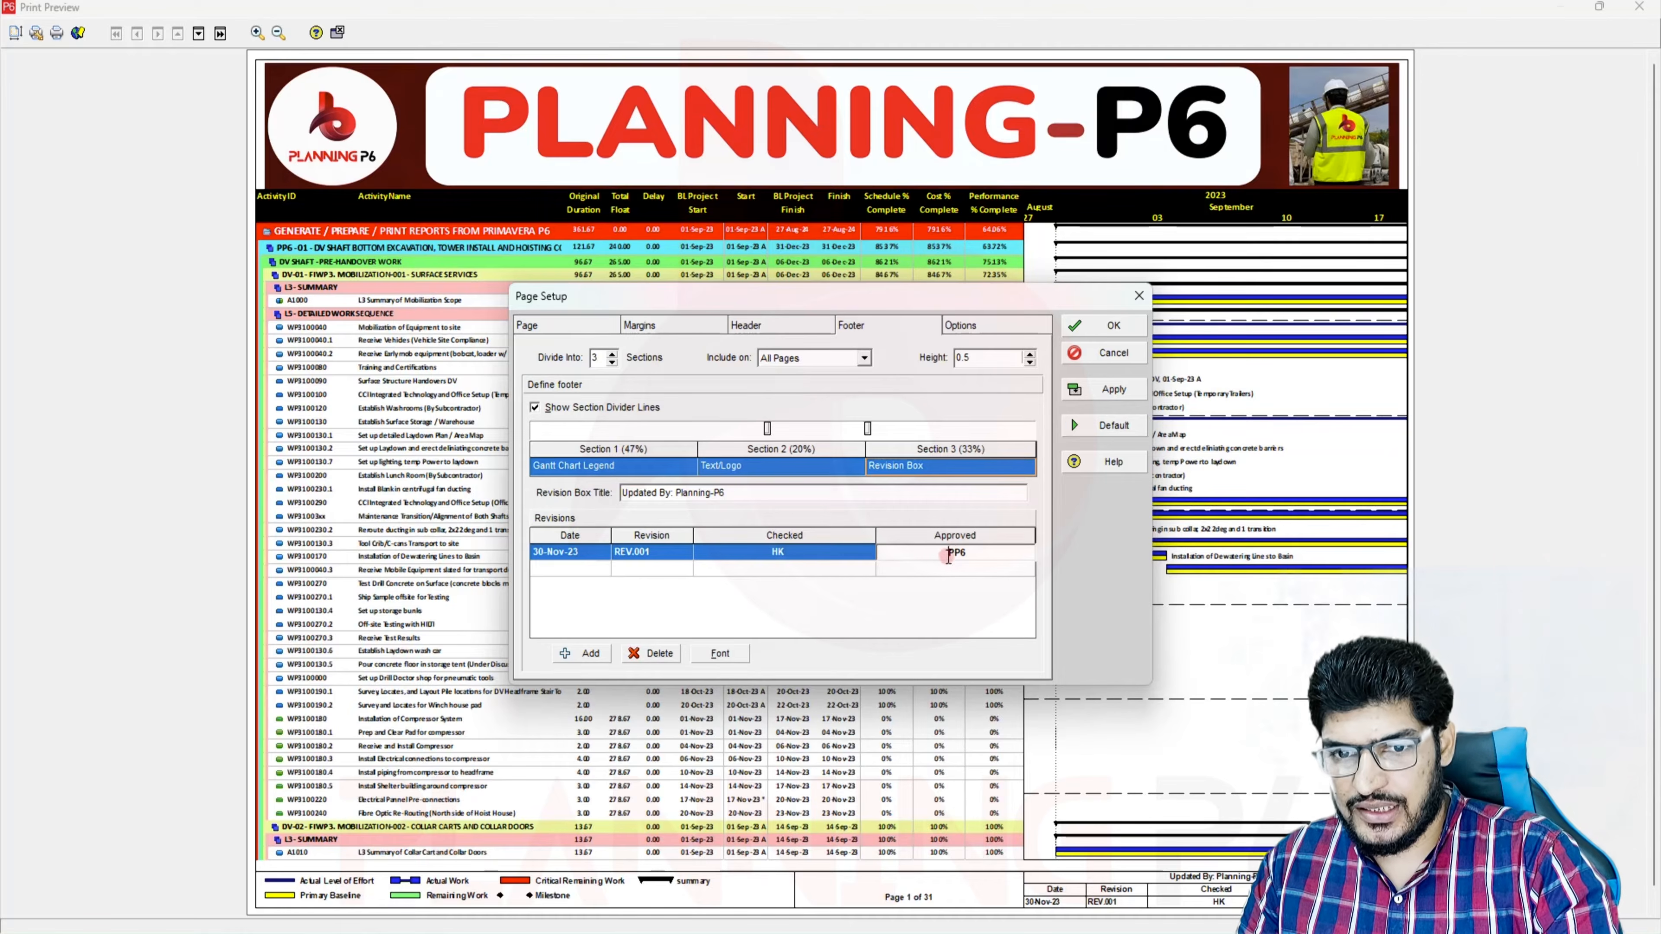
click(1122, 391)
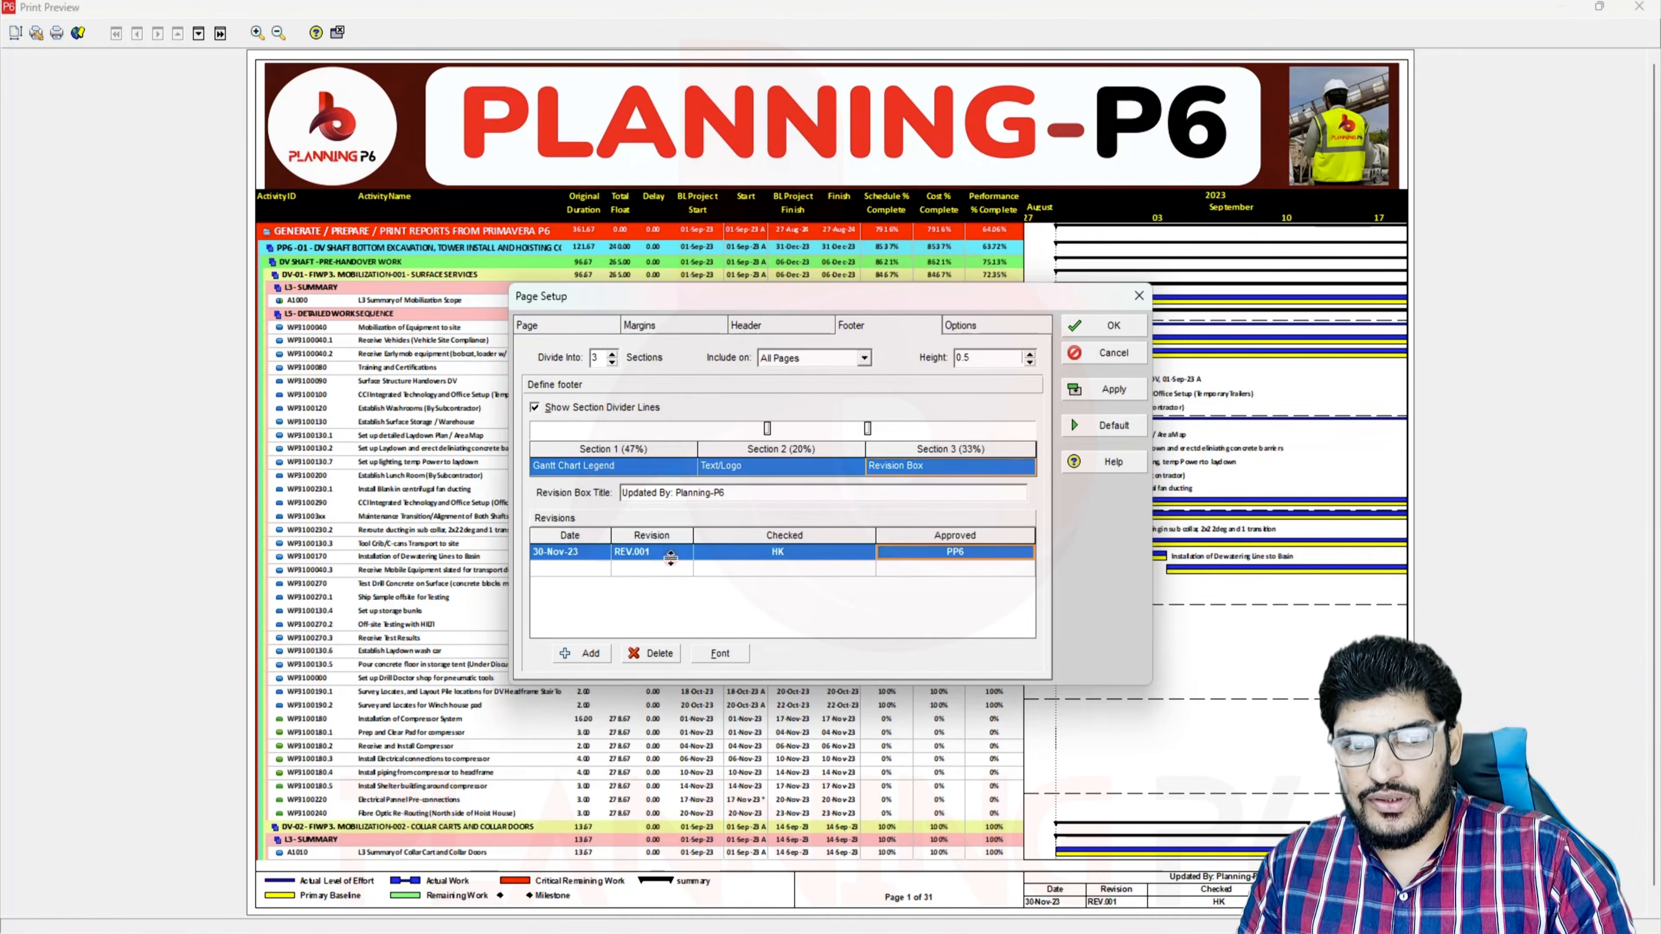
Centre the REV.001 entry within the Revision column, apply it, and accept the page setup
click(622, 553)
click(615, 551)
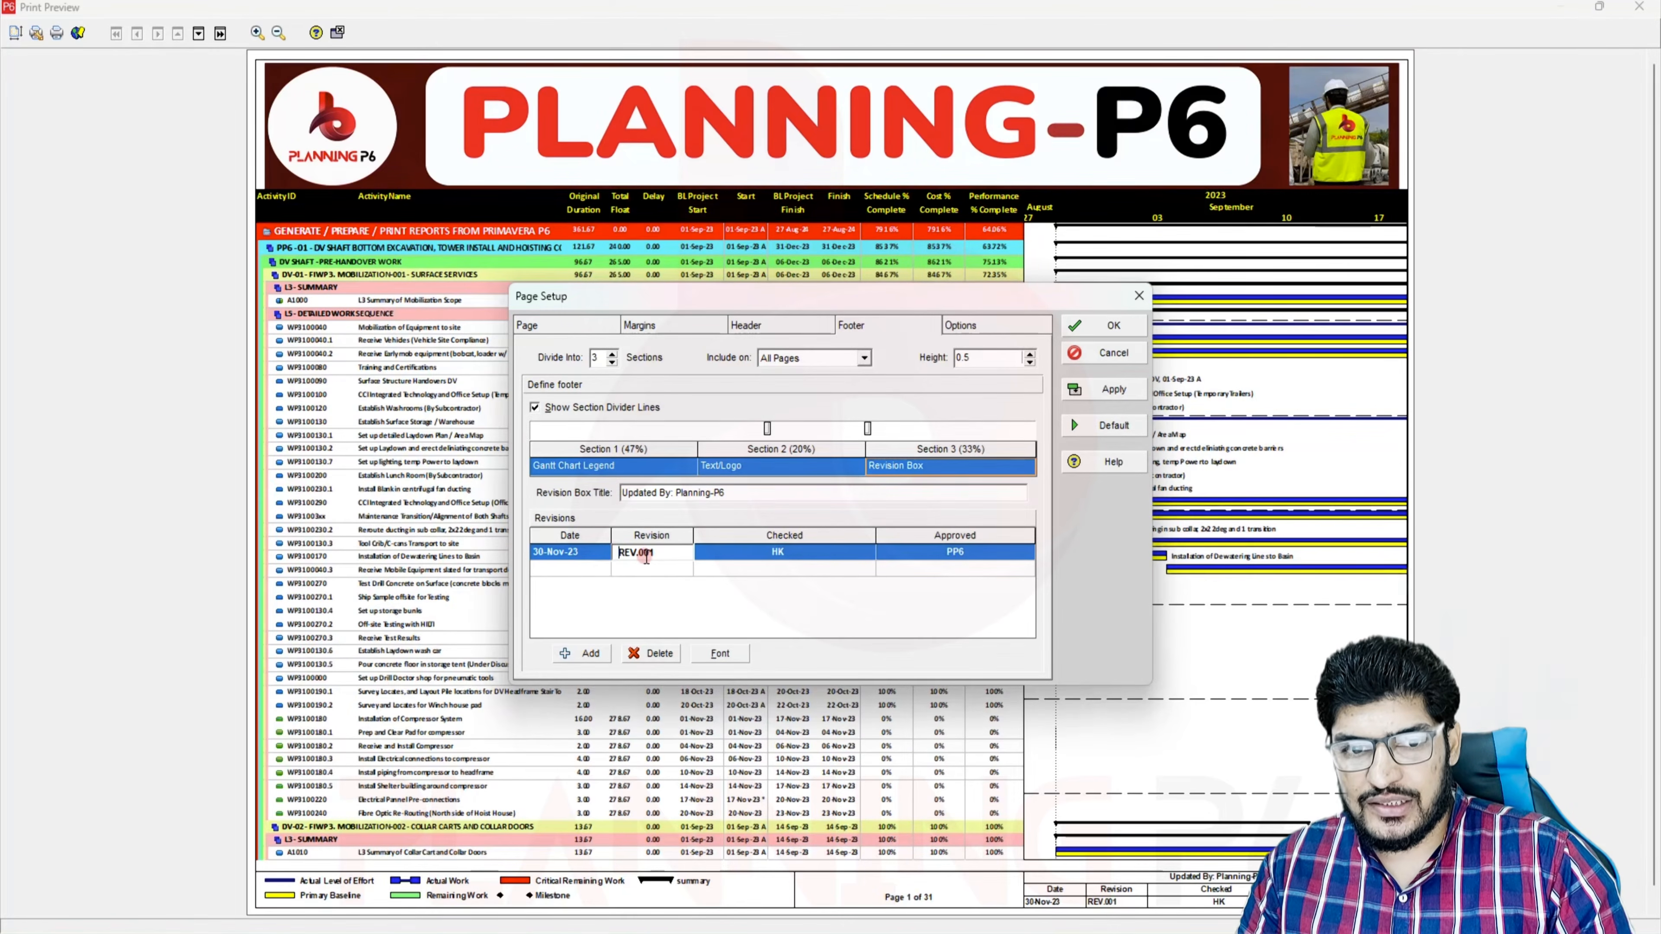
click(1114, 390)
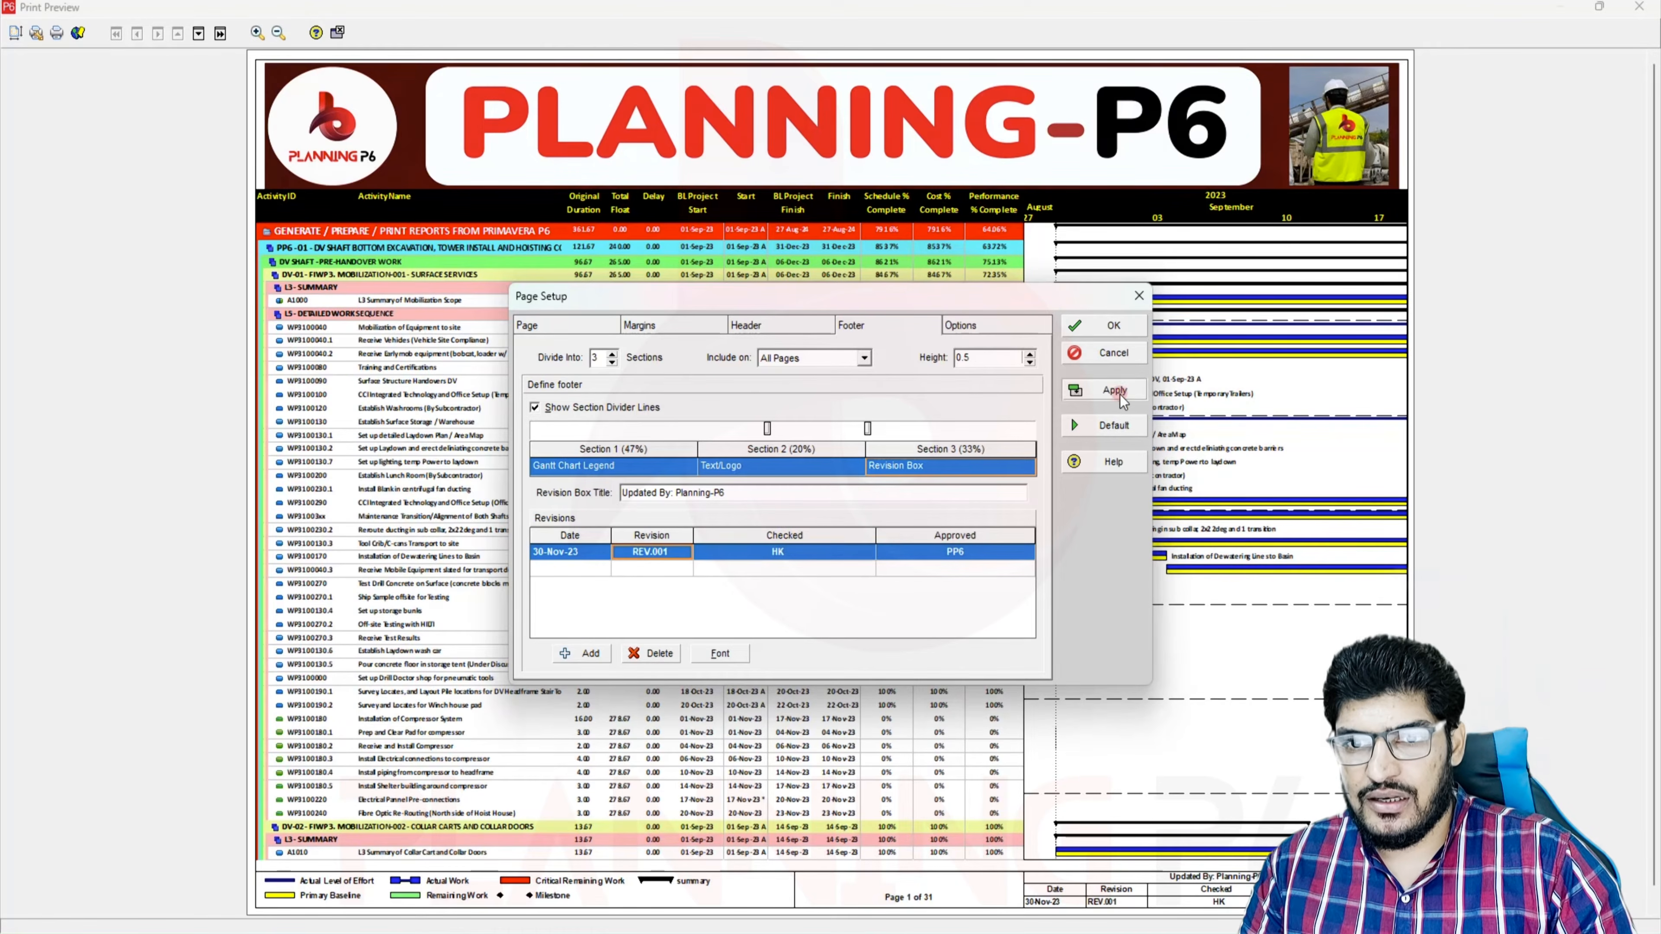
click(1111, 326)
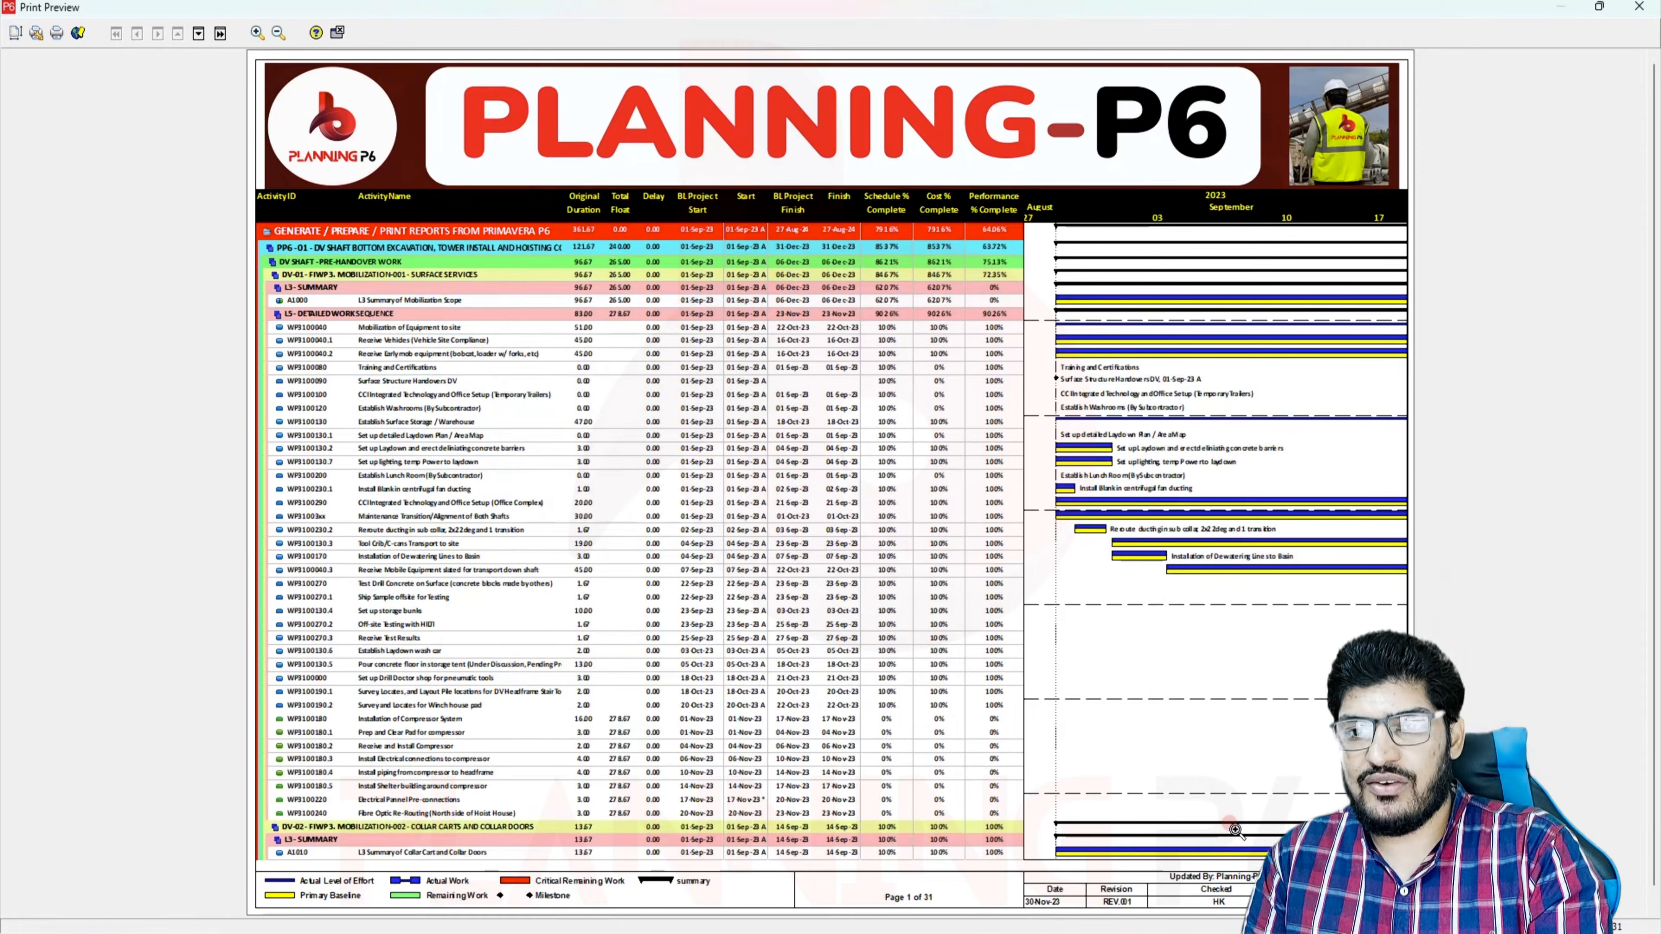
Page through the print preview to the last page, examining the header, footer, Gantt chart and profile
scroll(929, 818, down, 5)
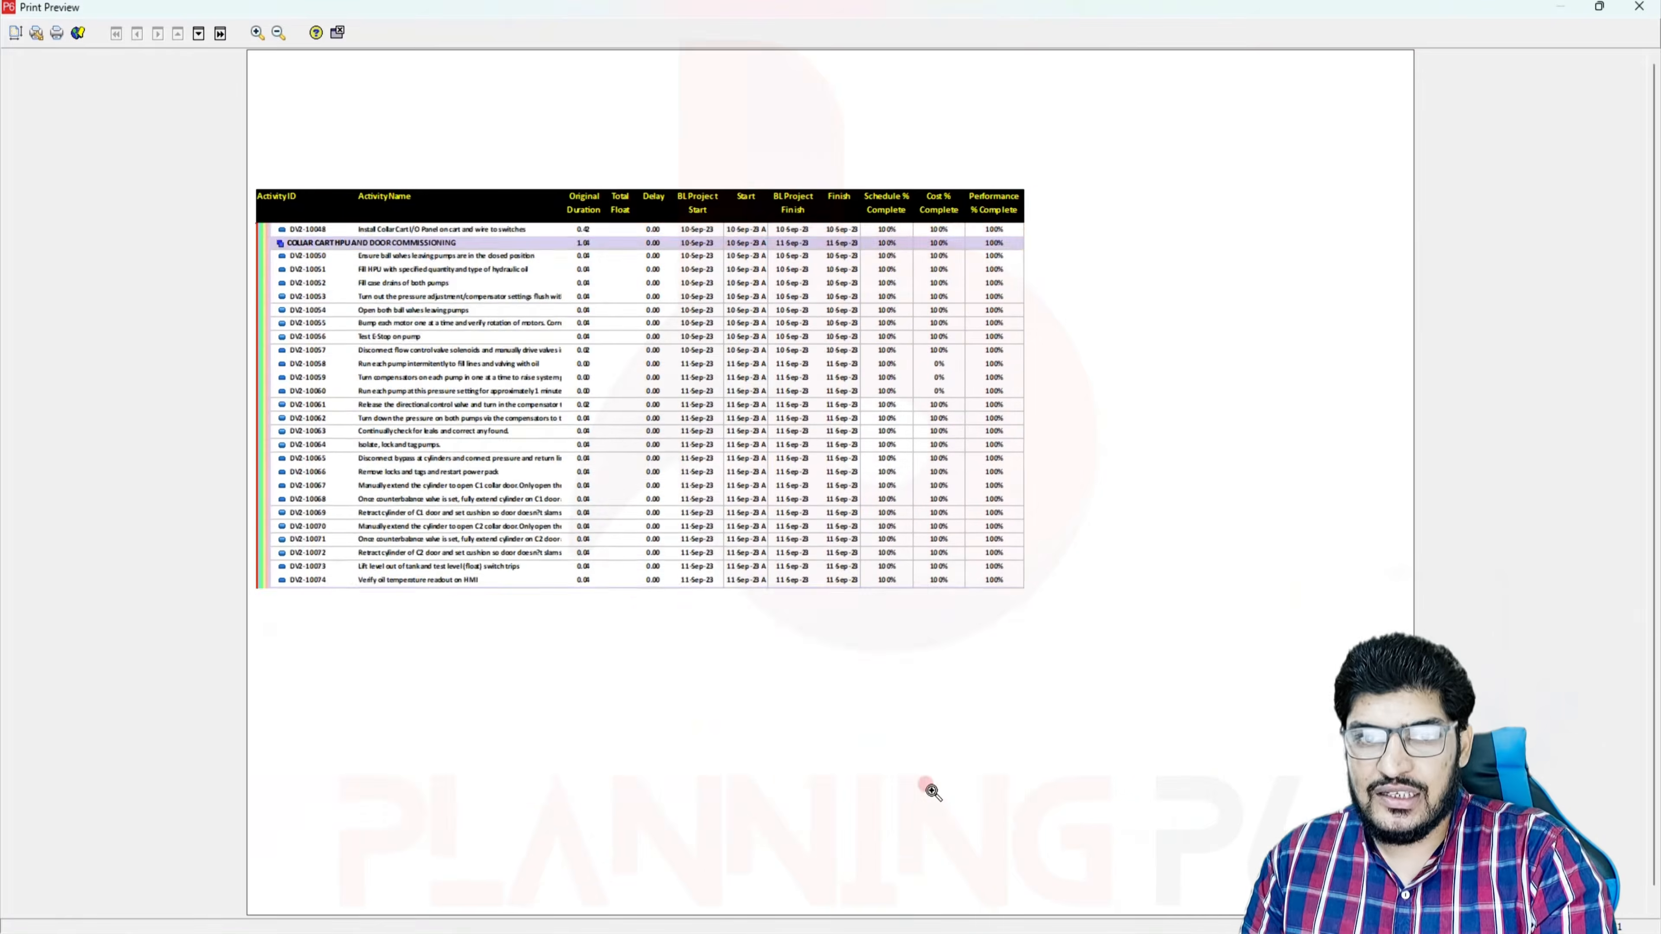
scroll(938, 772, down, 4)
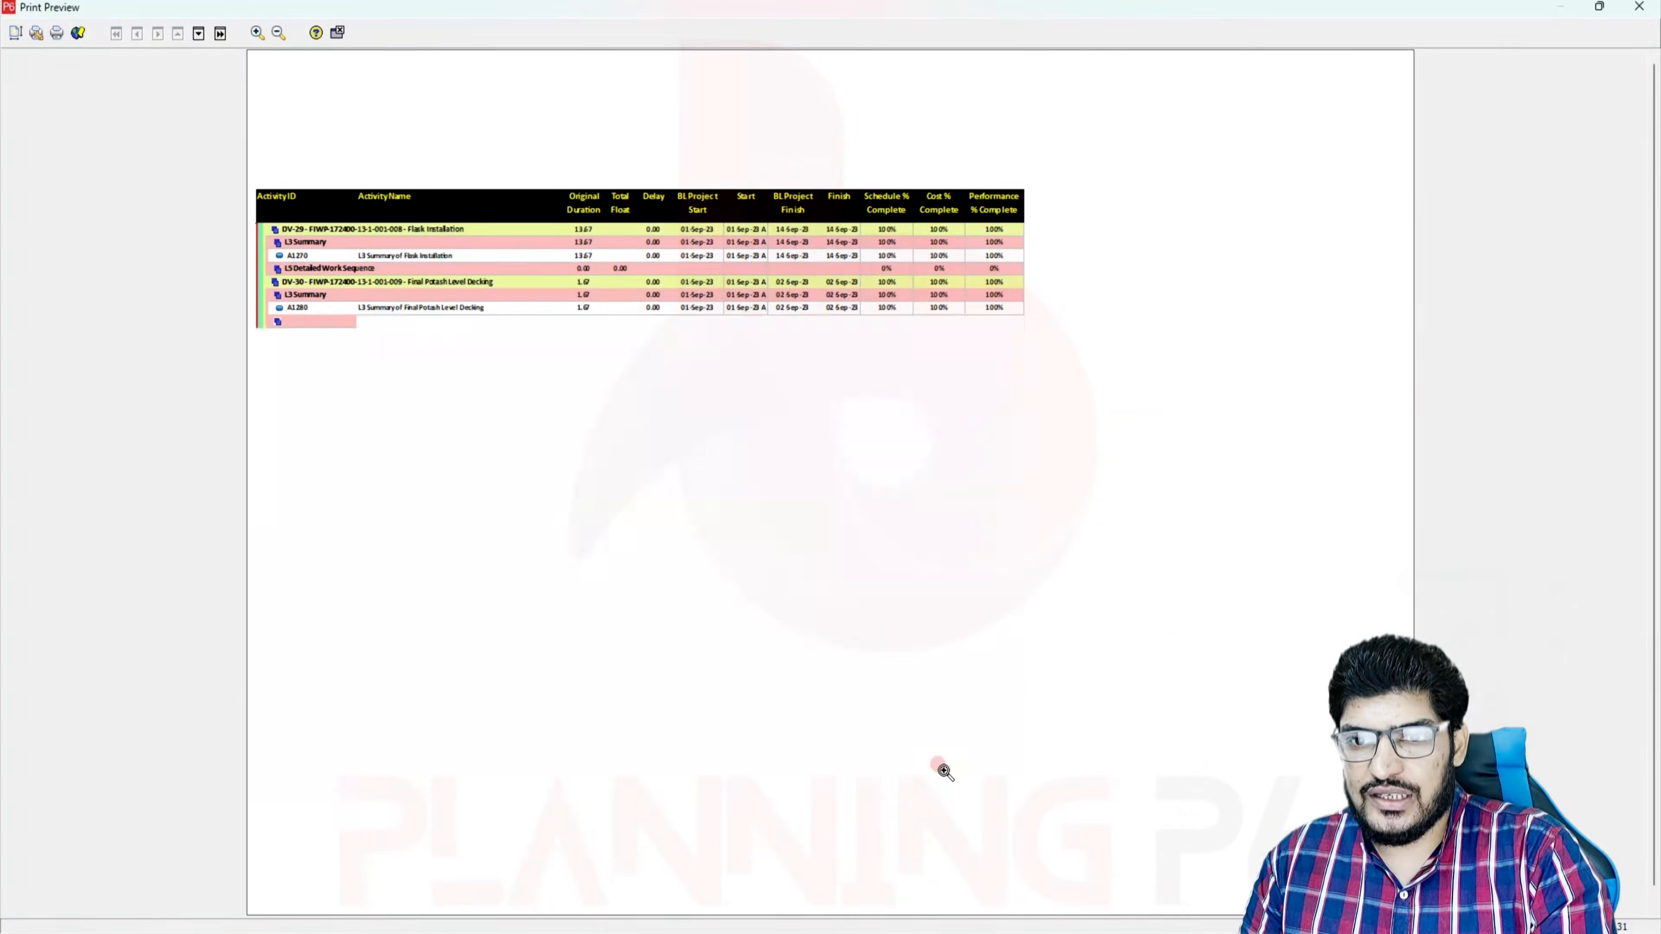
scroll(944, 772, down, 4)
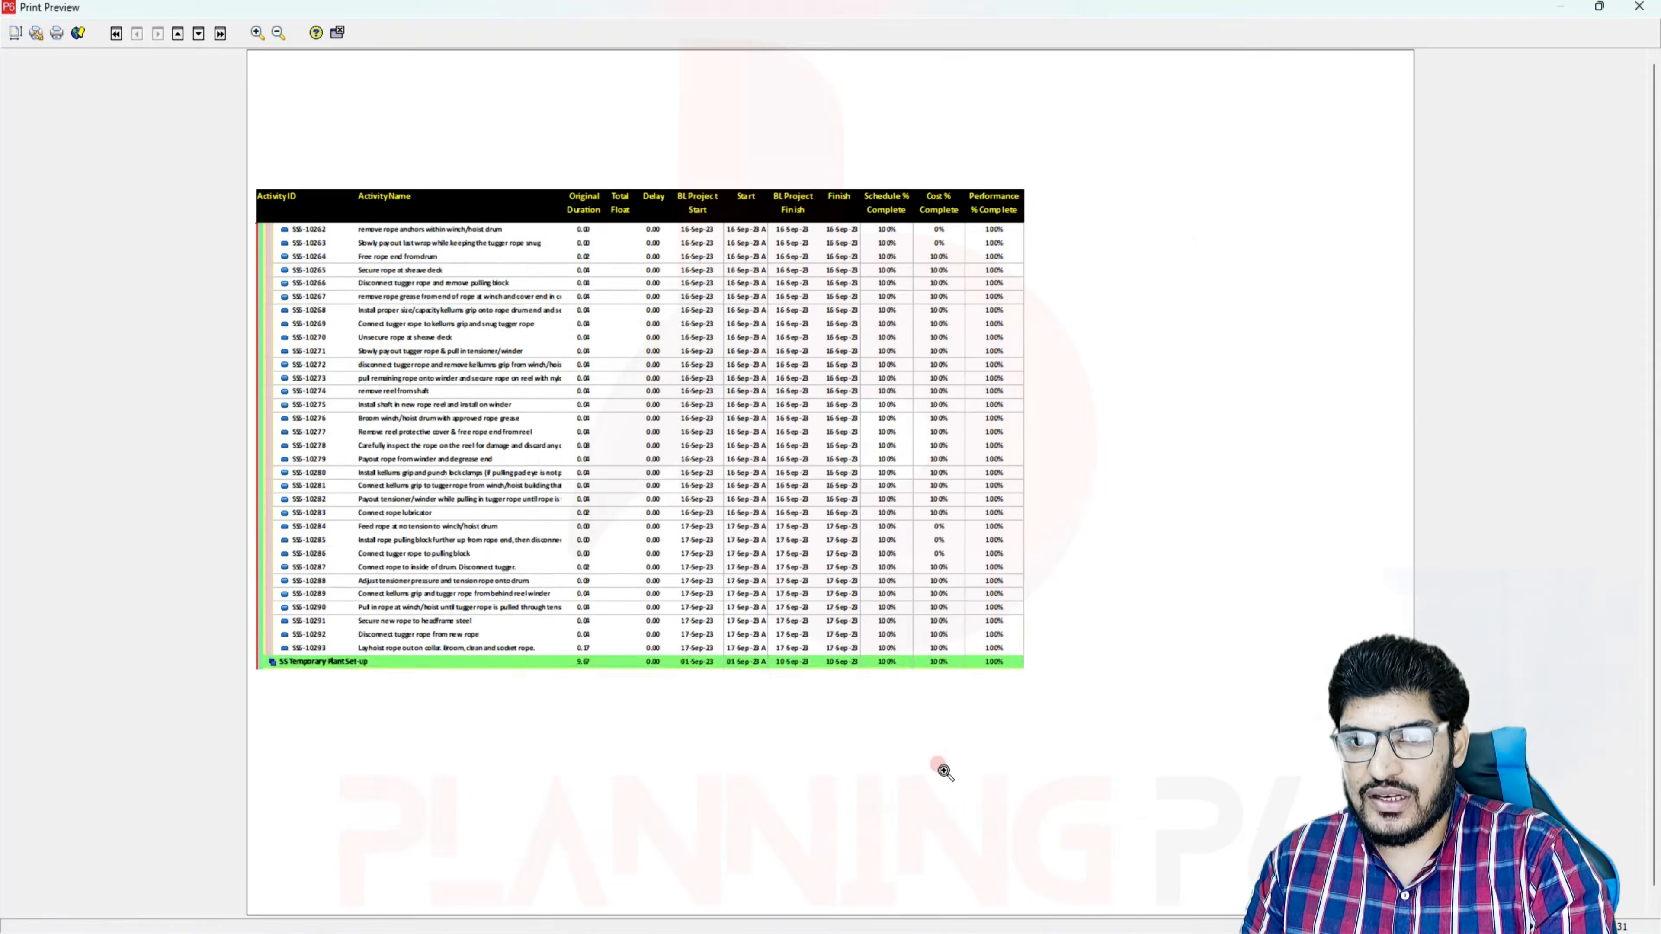
scroll(941, 769, down, 2)
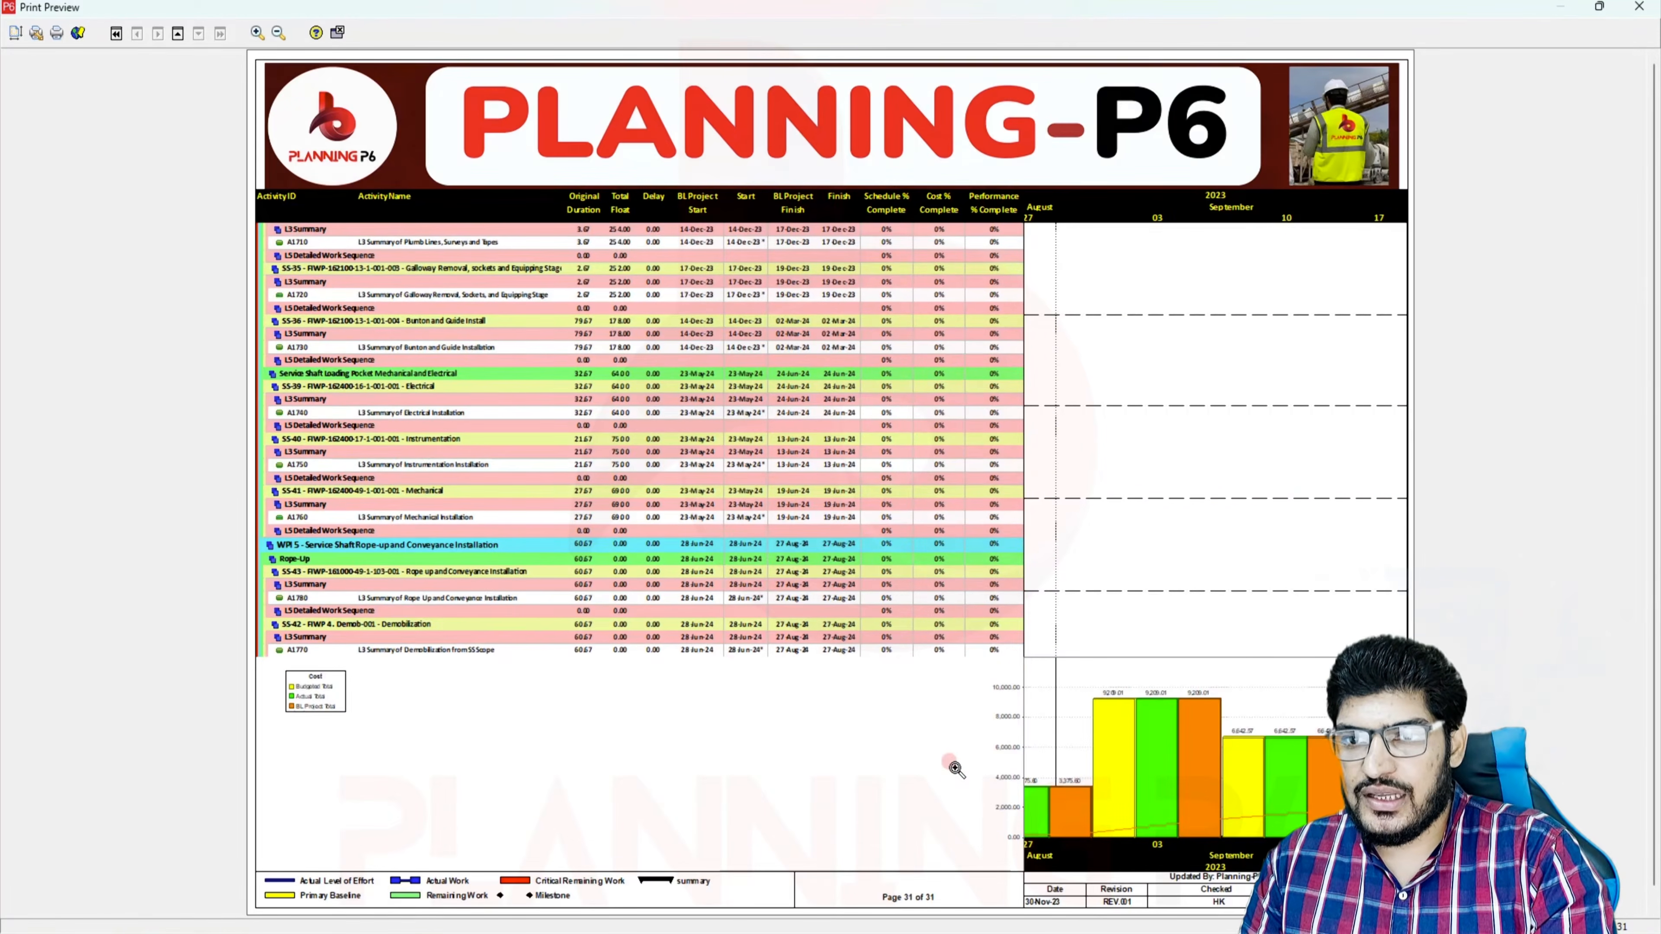
scroll(1177, 583, up, 2)
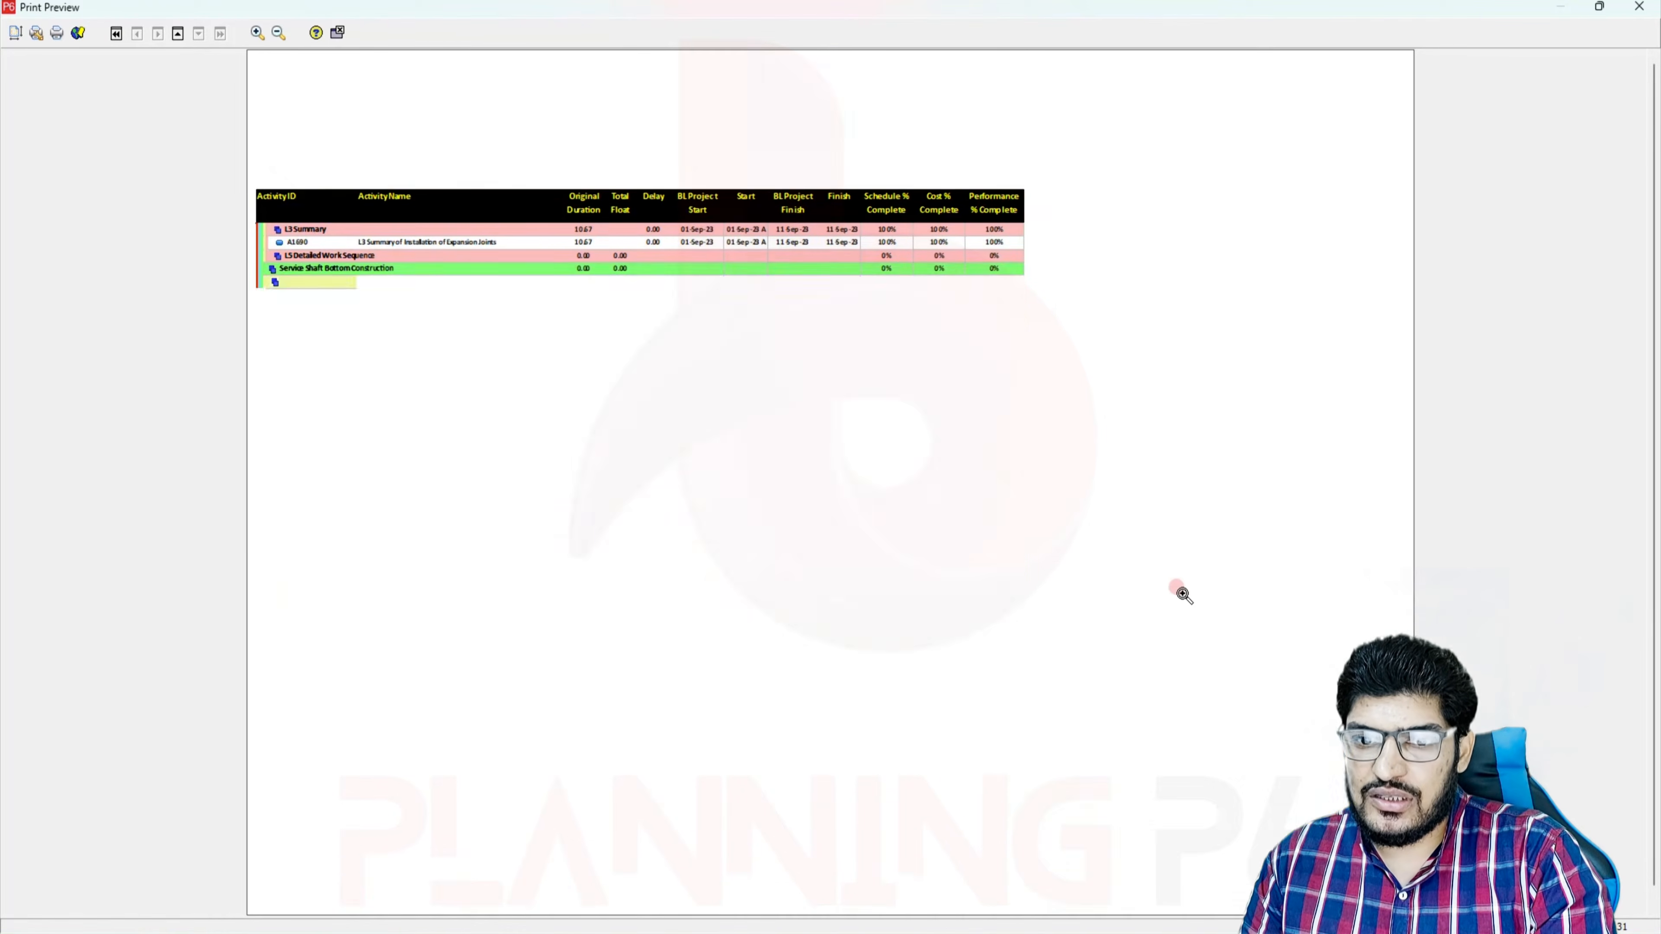
scroll(1187, 600, down, 2)
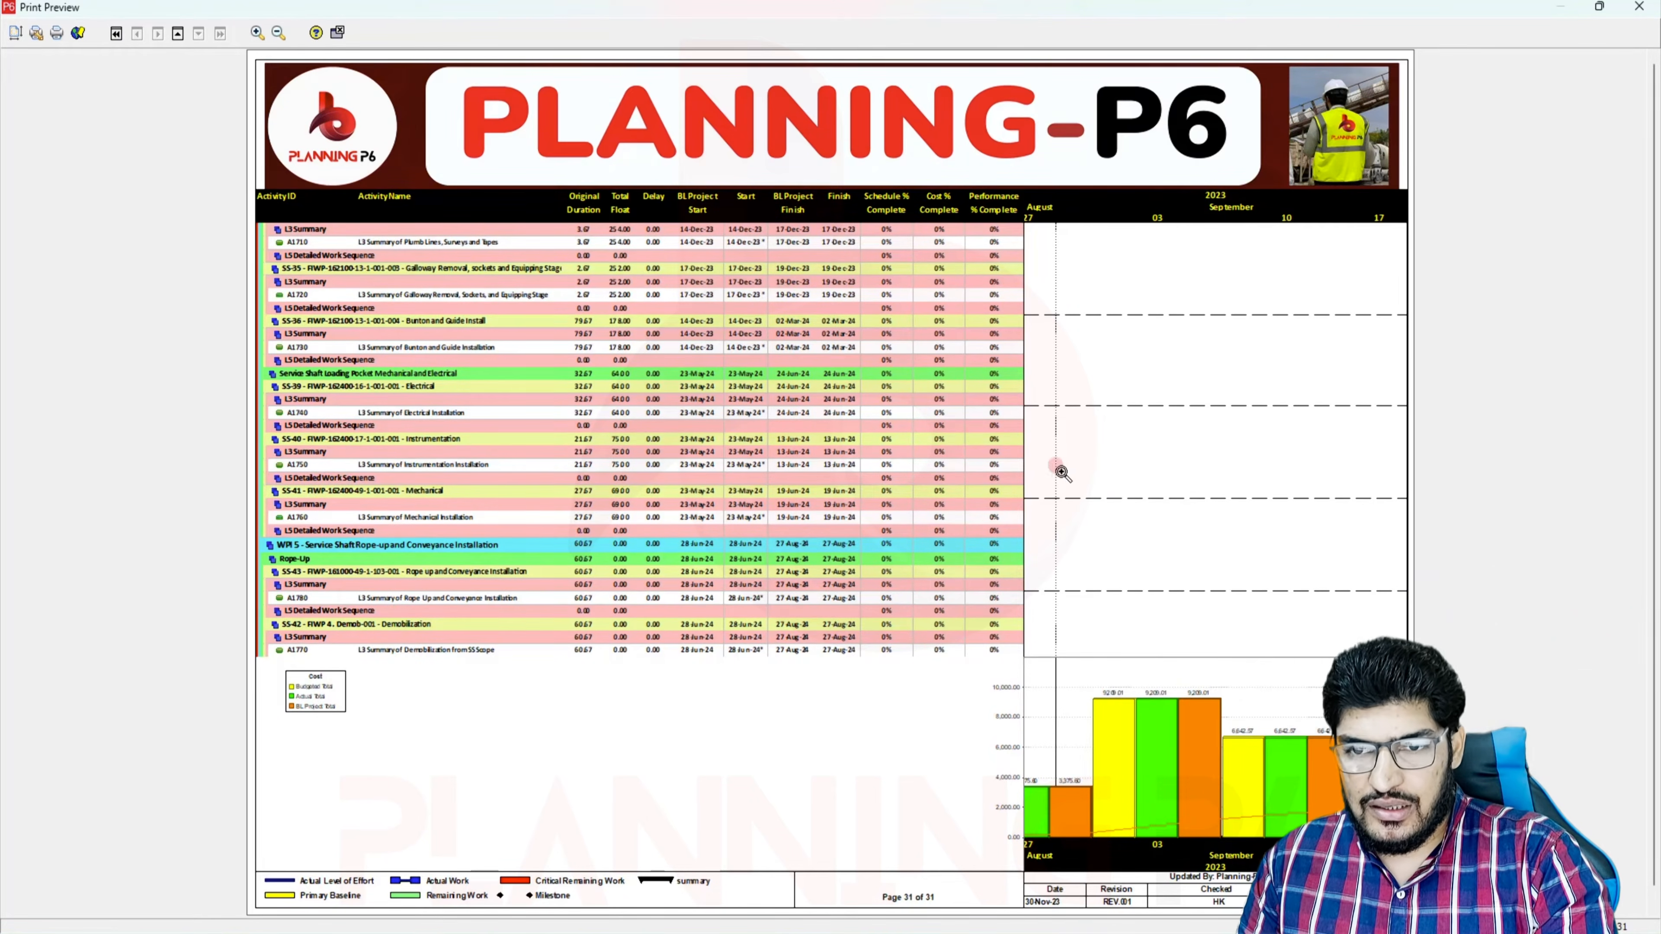
scroll(1138, 549, up, 3)
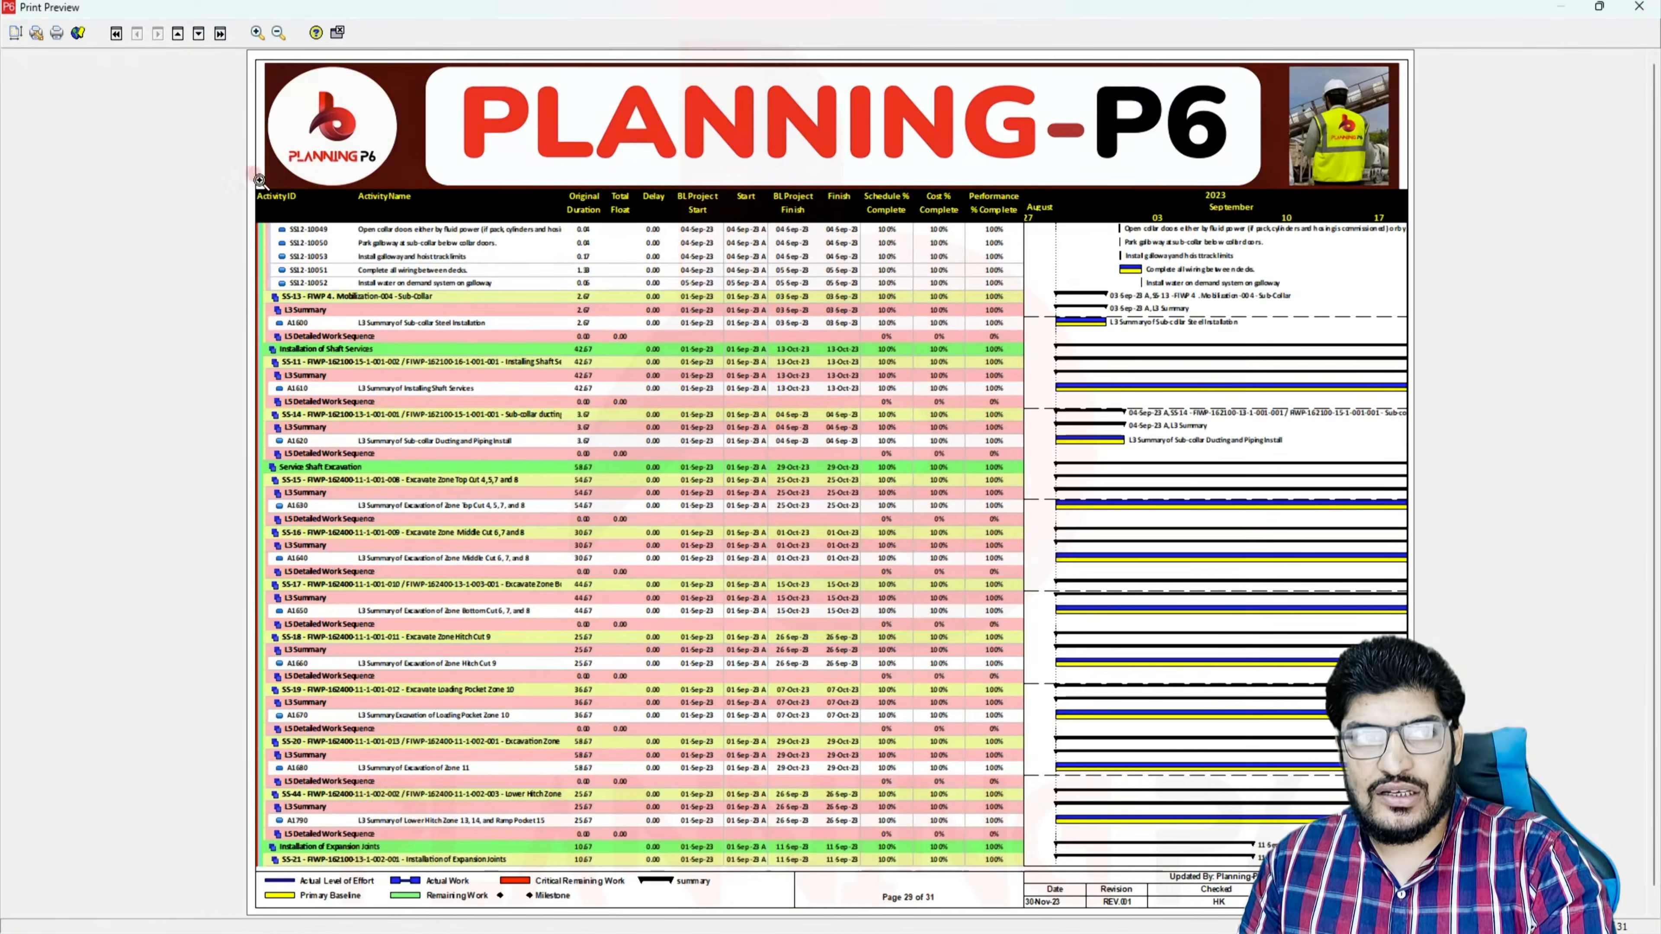
Set the printed timescale to start at PS - Earliest Project Start and finish at PF - Latest Project Finish, and apply it
click(15, 34)
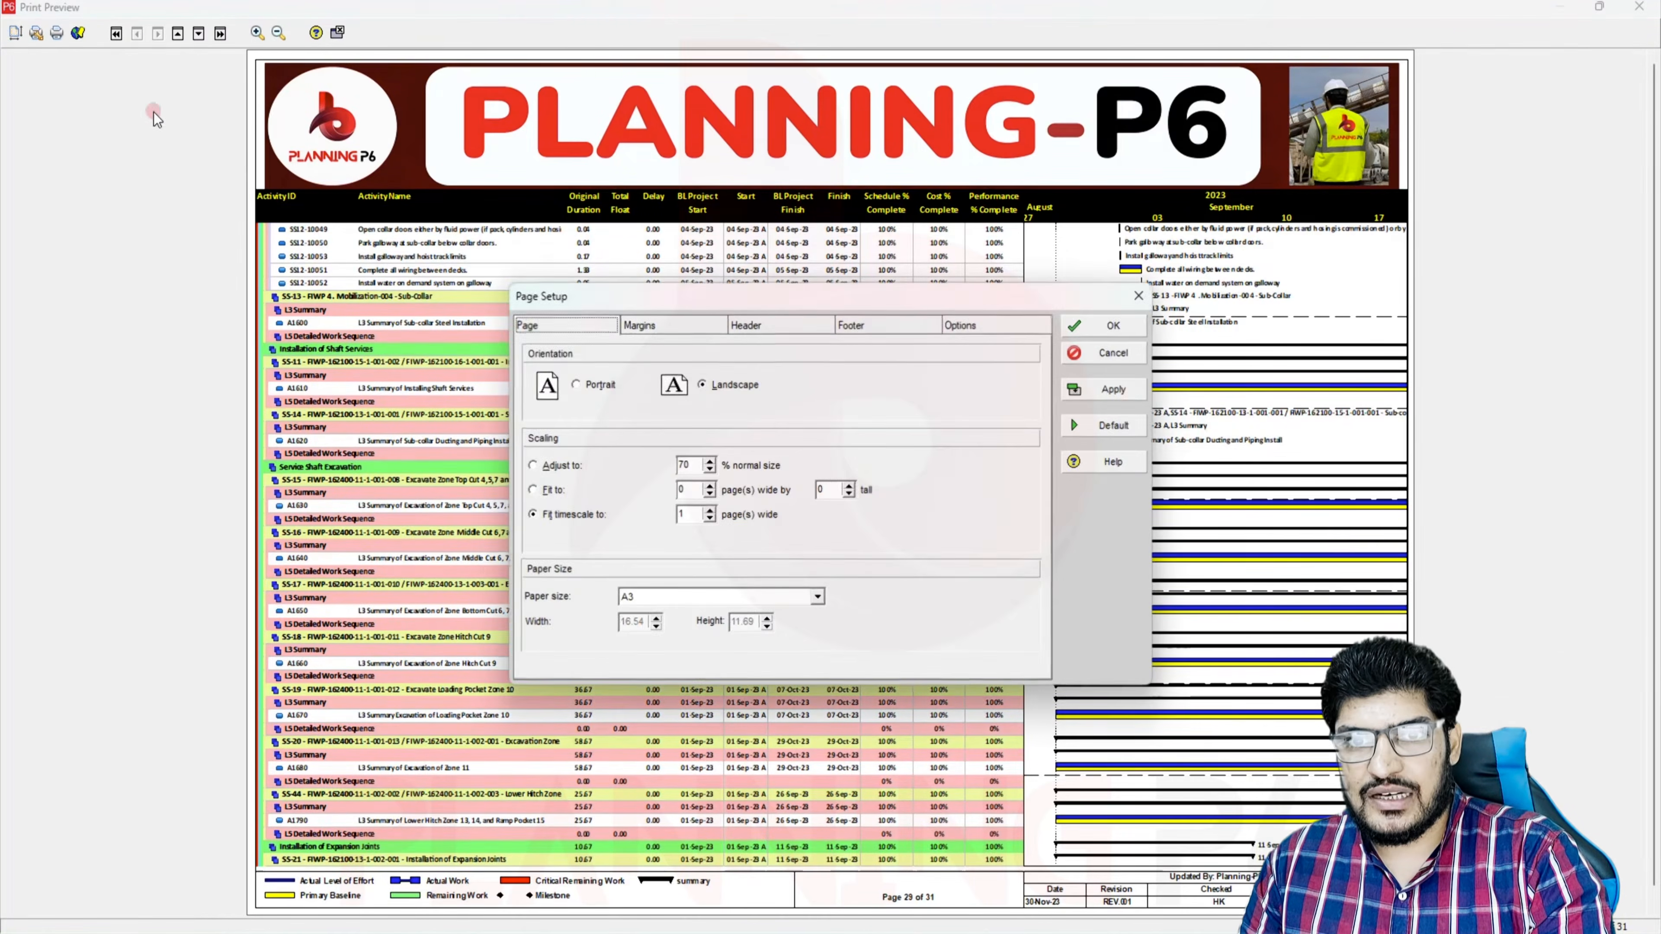
click(887, 323)
click(1000, 332)
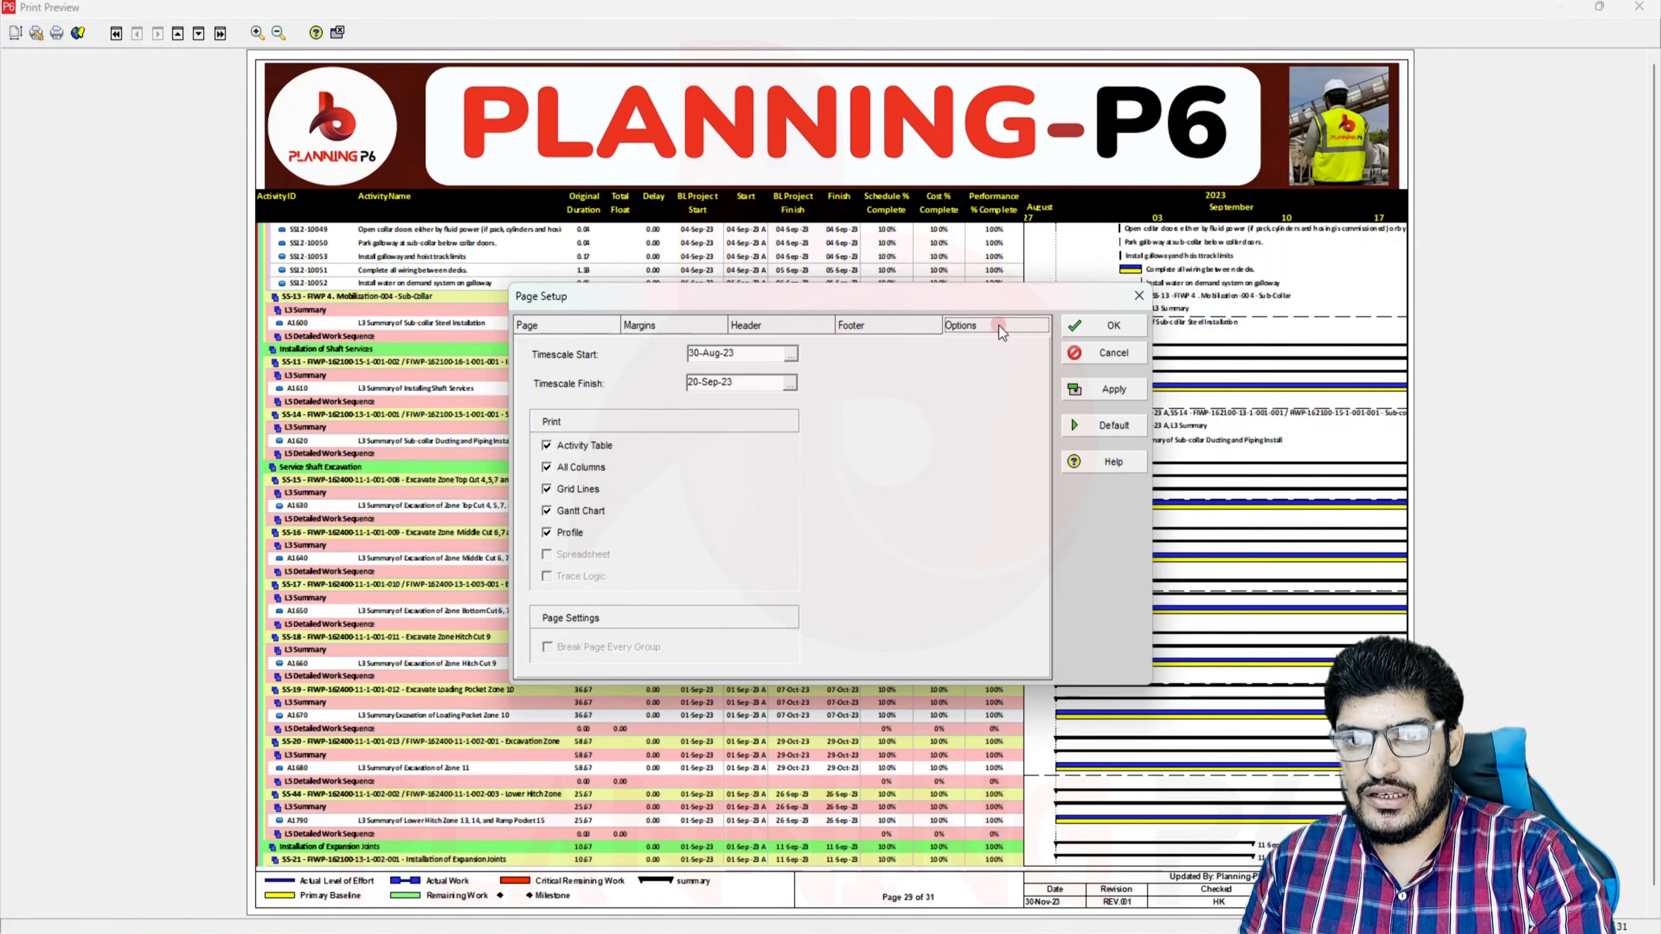
click(792, 353)
click(898, 380)
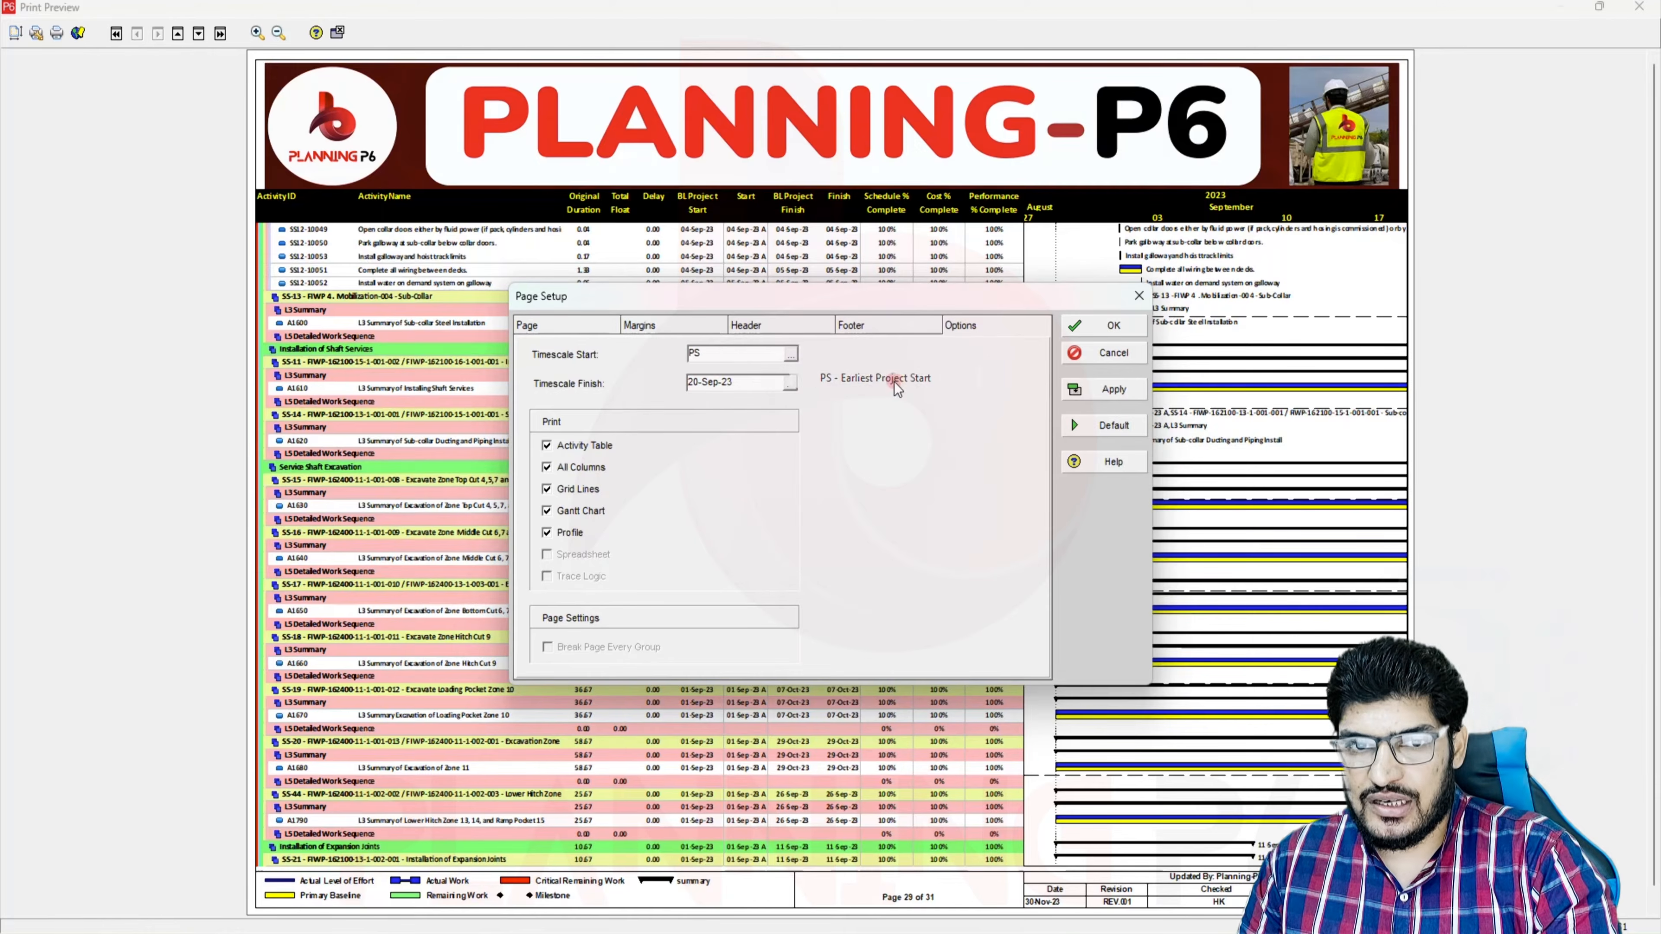
click(791, 382)
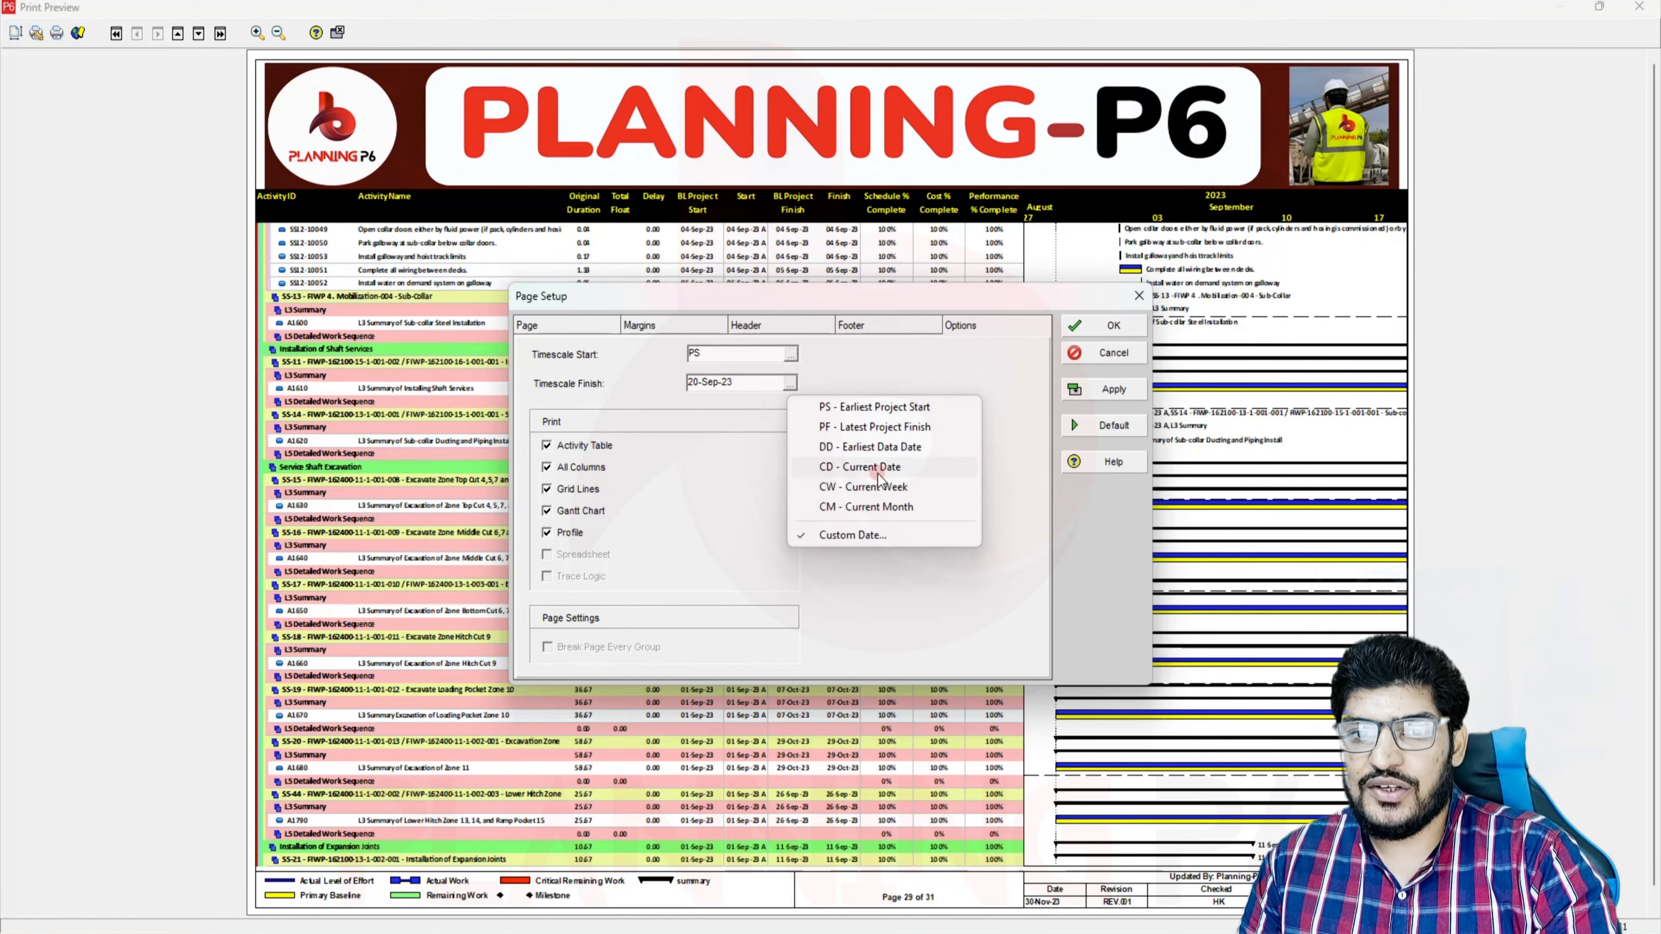
click(858, 428)
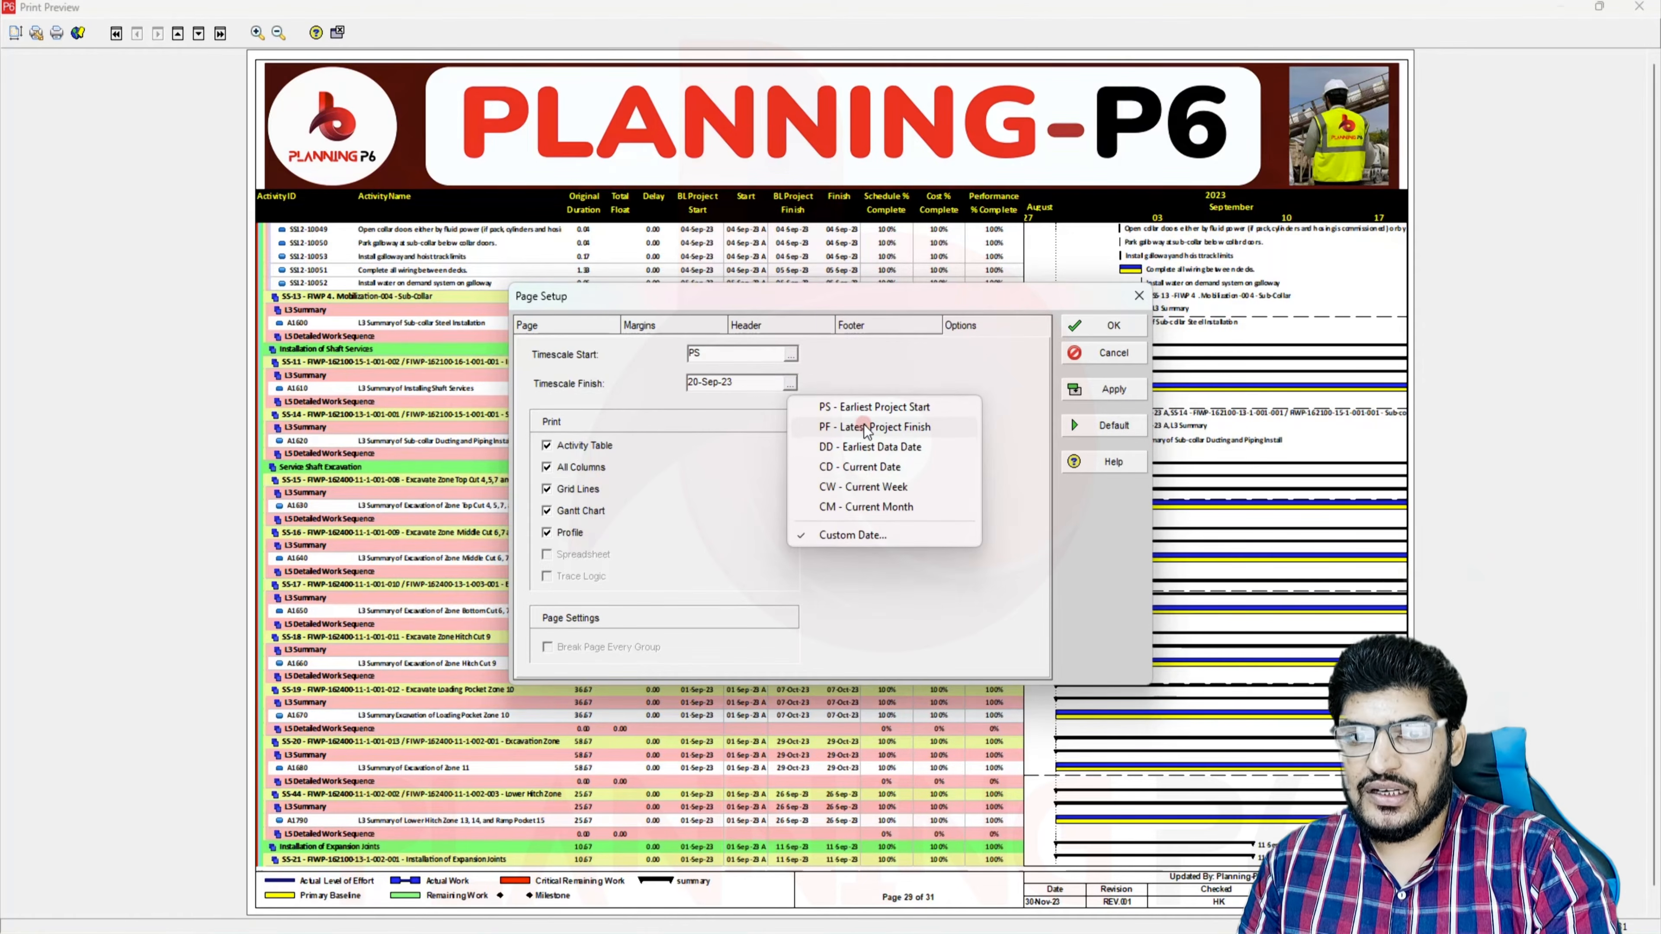
click(1087, 394)
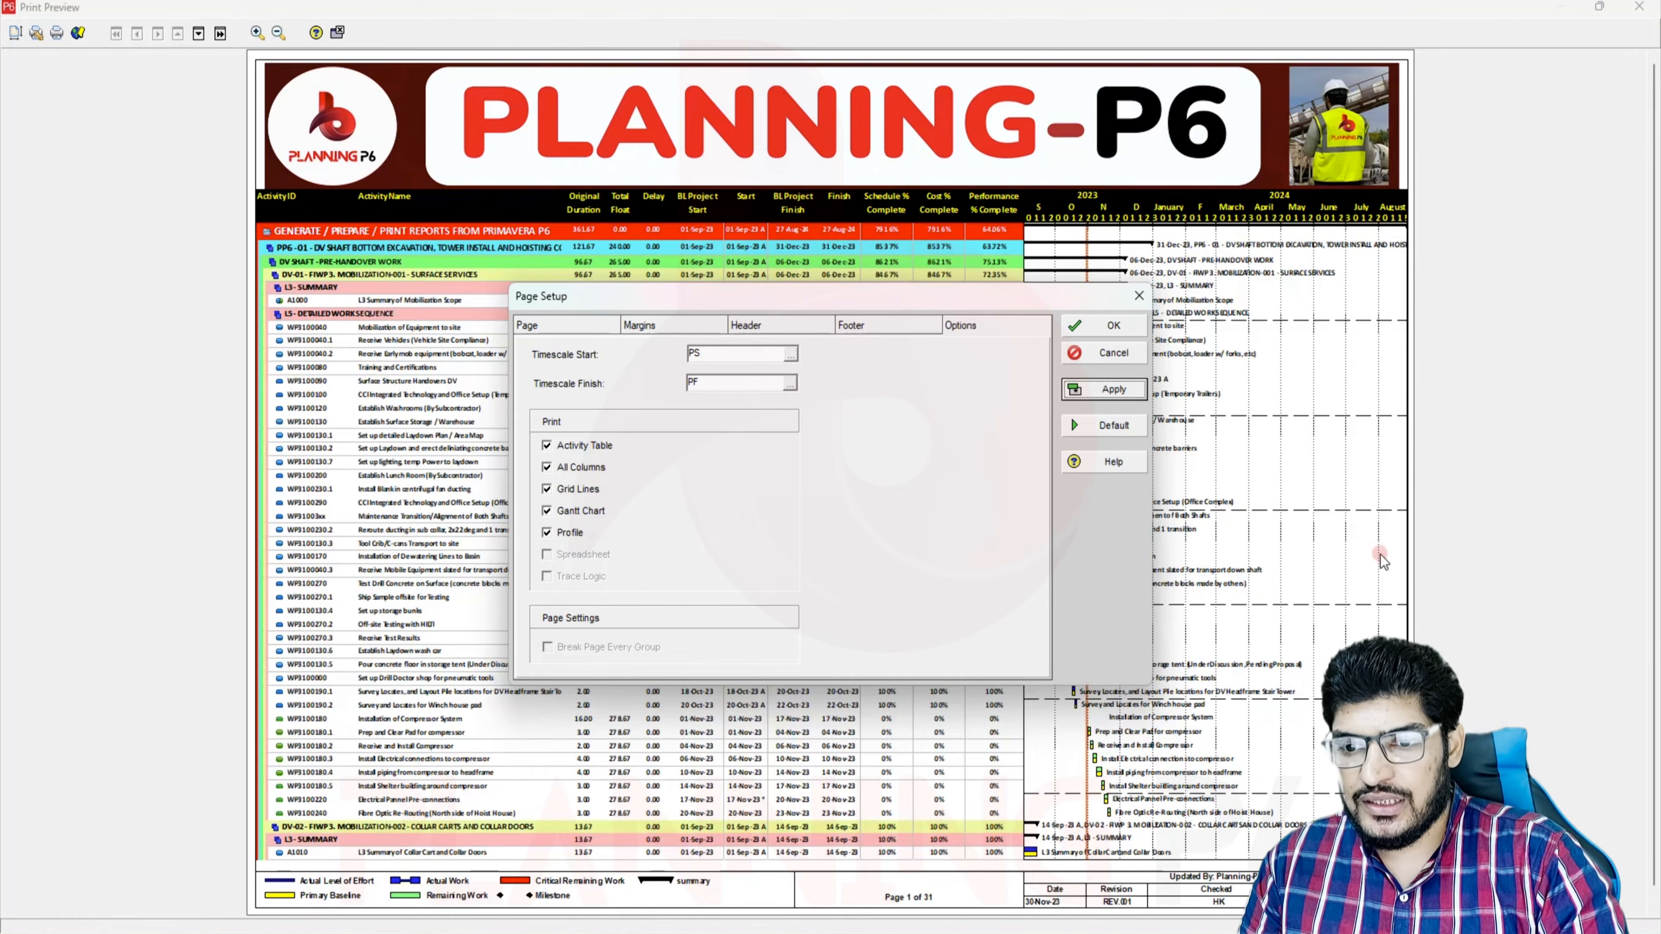
Set the printed timescale's finish to the custom date 15-Sep-24
click(790, 383)
click(865, 535)
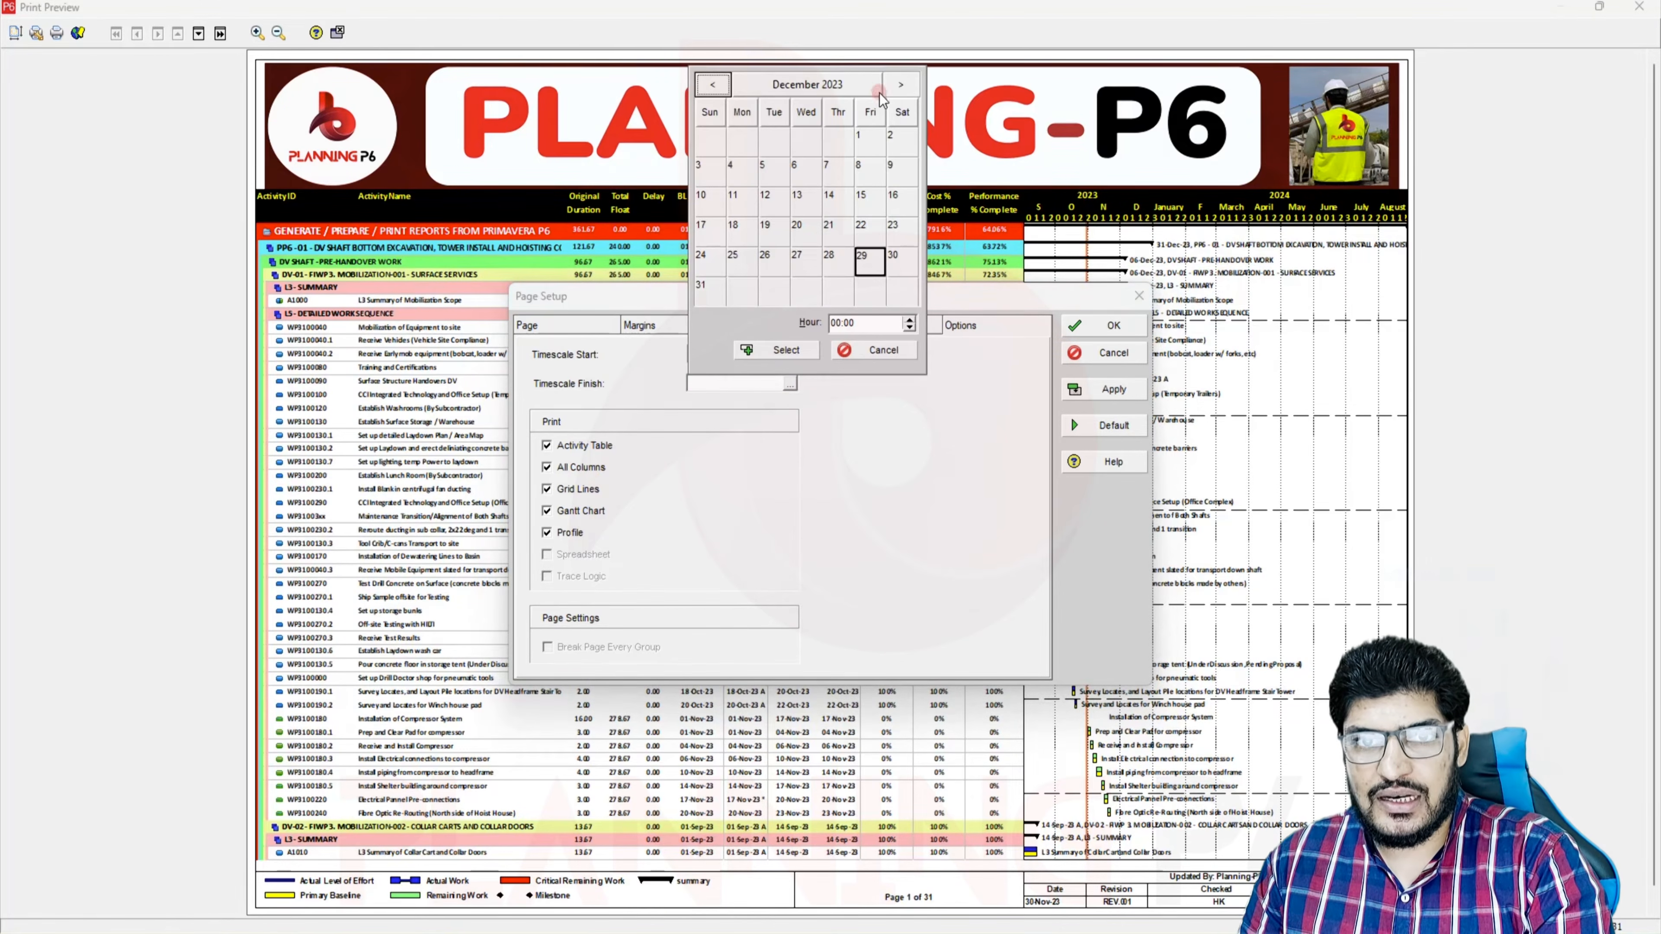
click(856, 84)
click(901, 84)
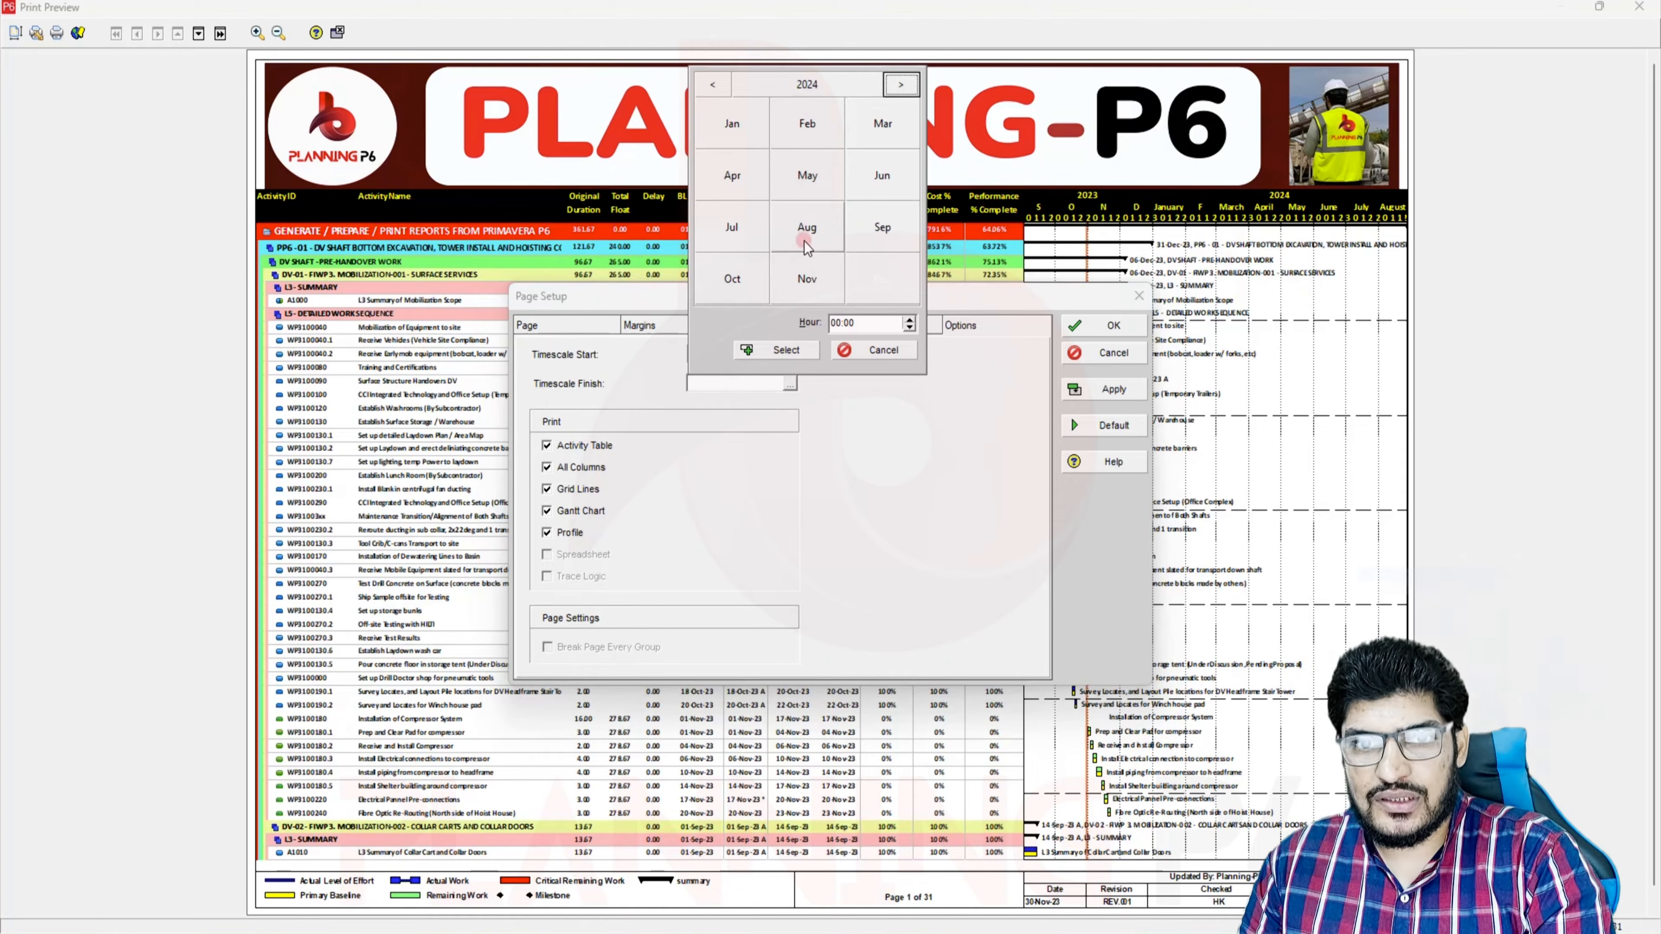
click(881, 227)
click(738, 255)
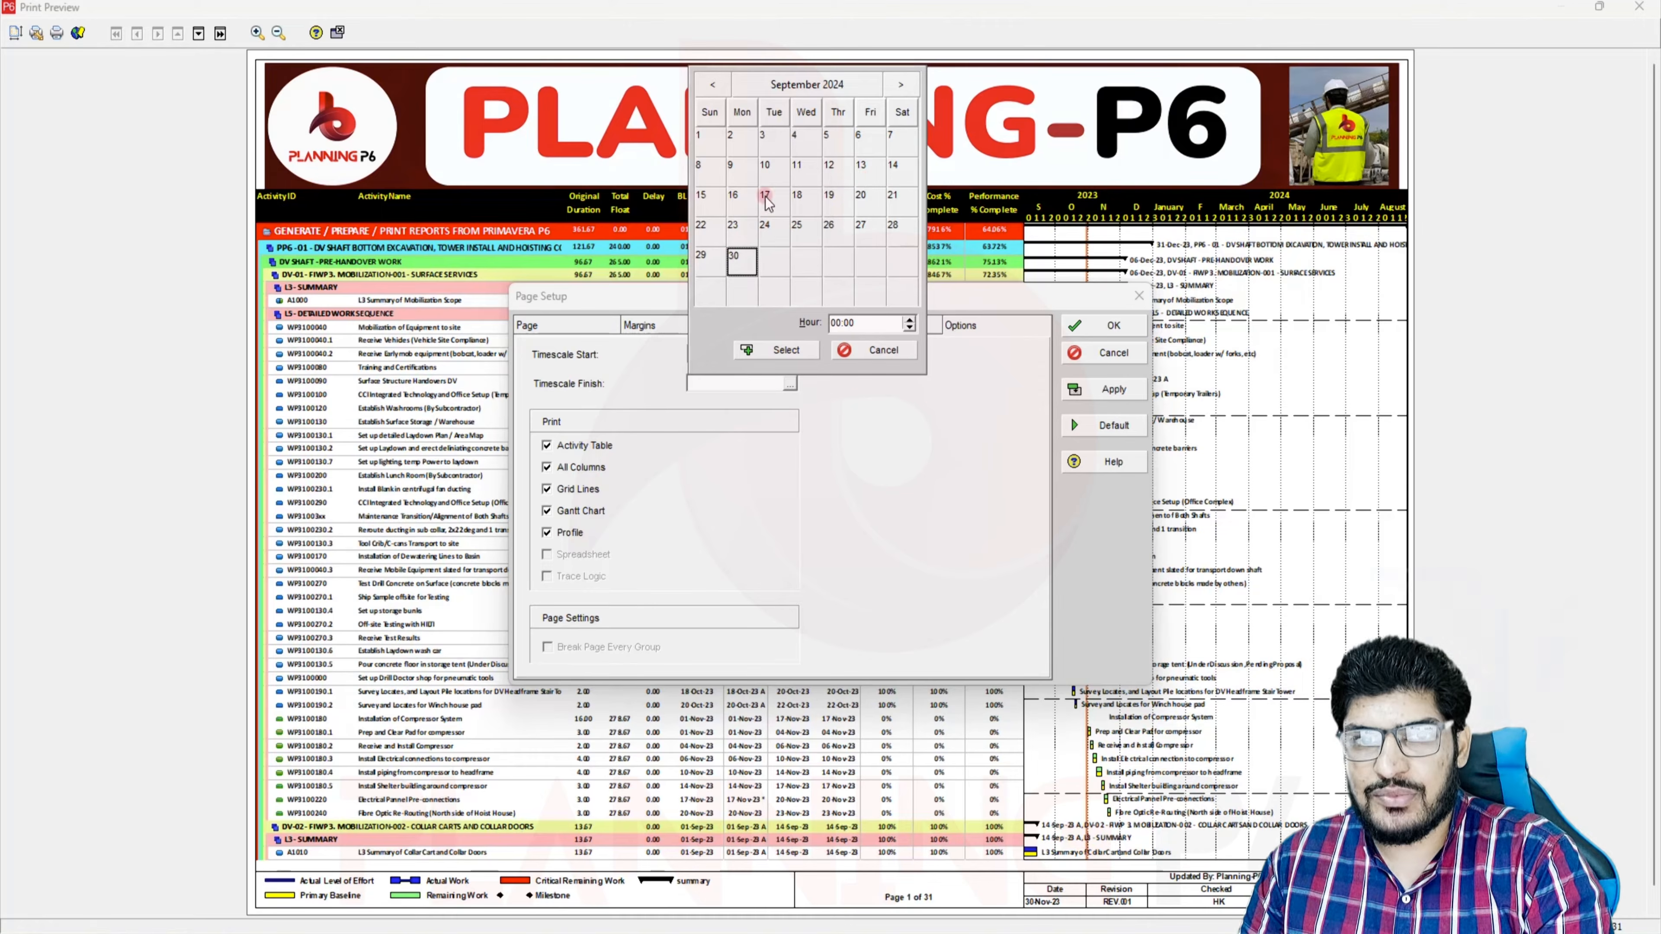
click(701, 197)
click(778, 350)
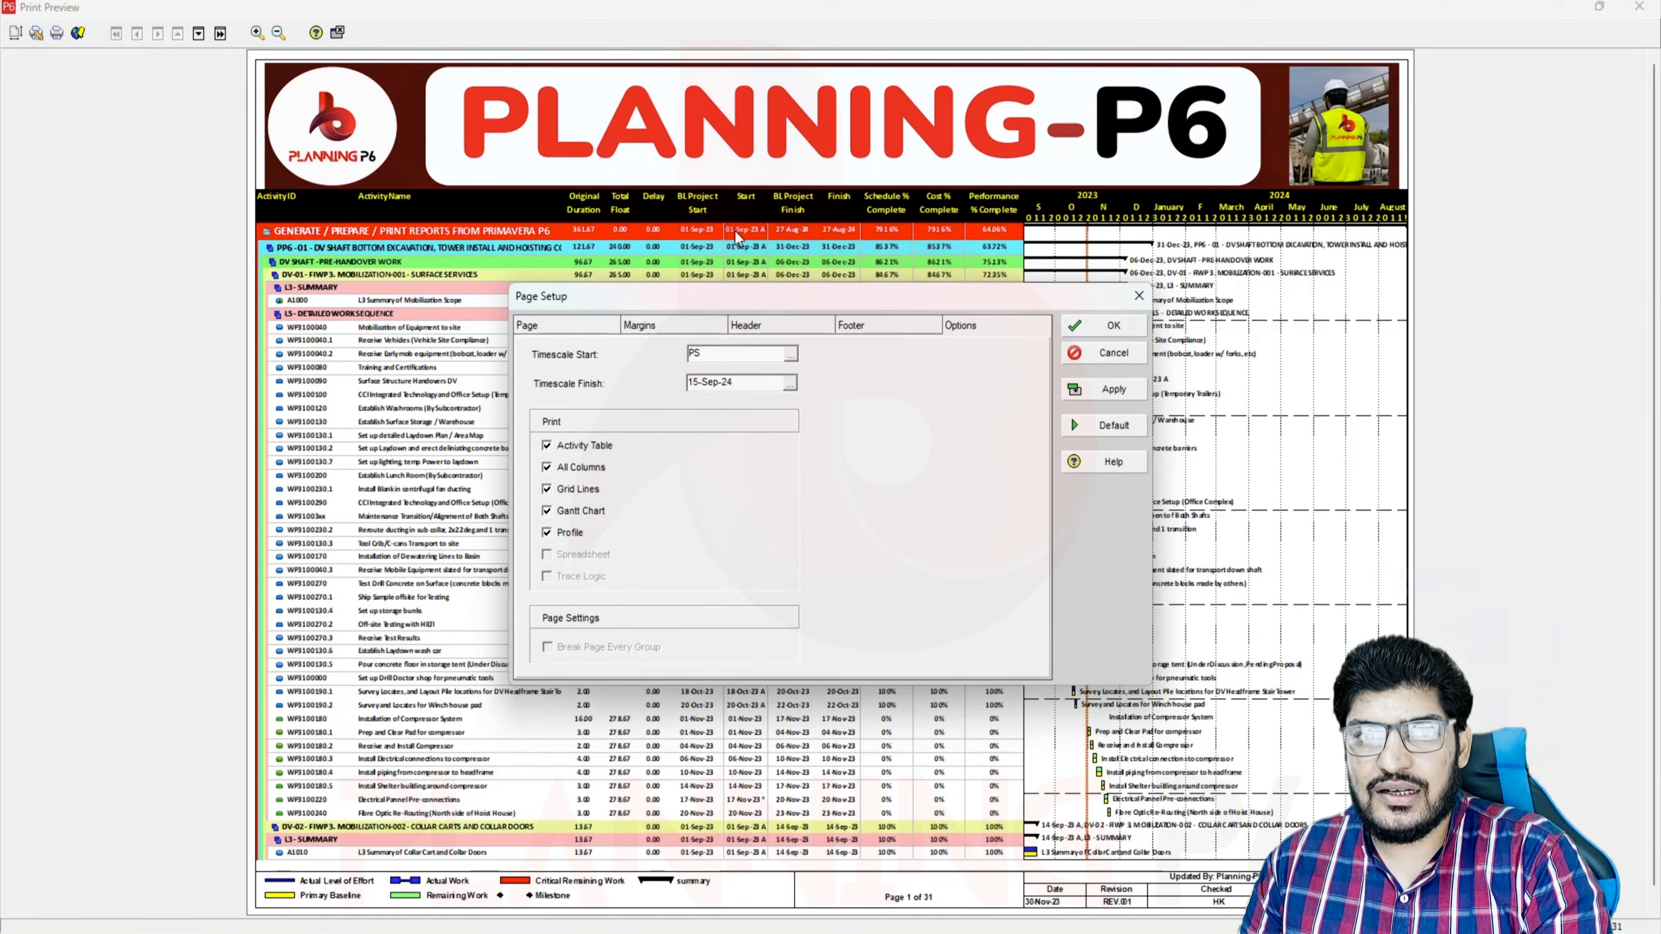
Set the printed timescale's start to the custom date 15-Aug-23 and apply the timescale to the preview
click(789, 354)
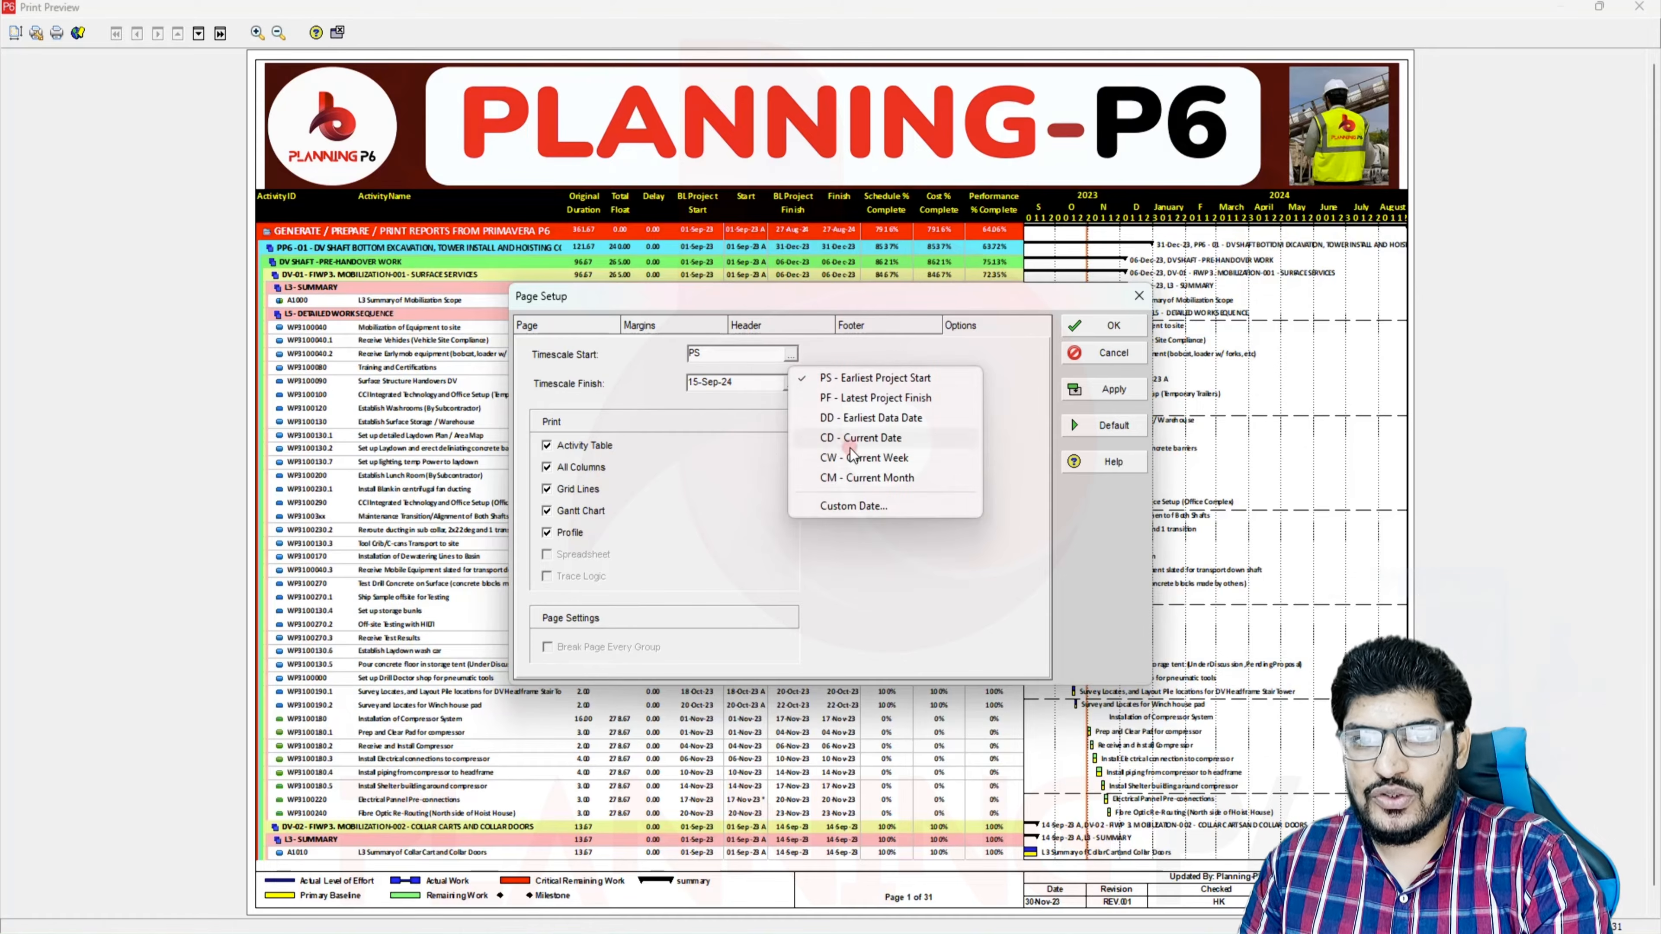
click(871, 507)
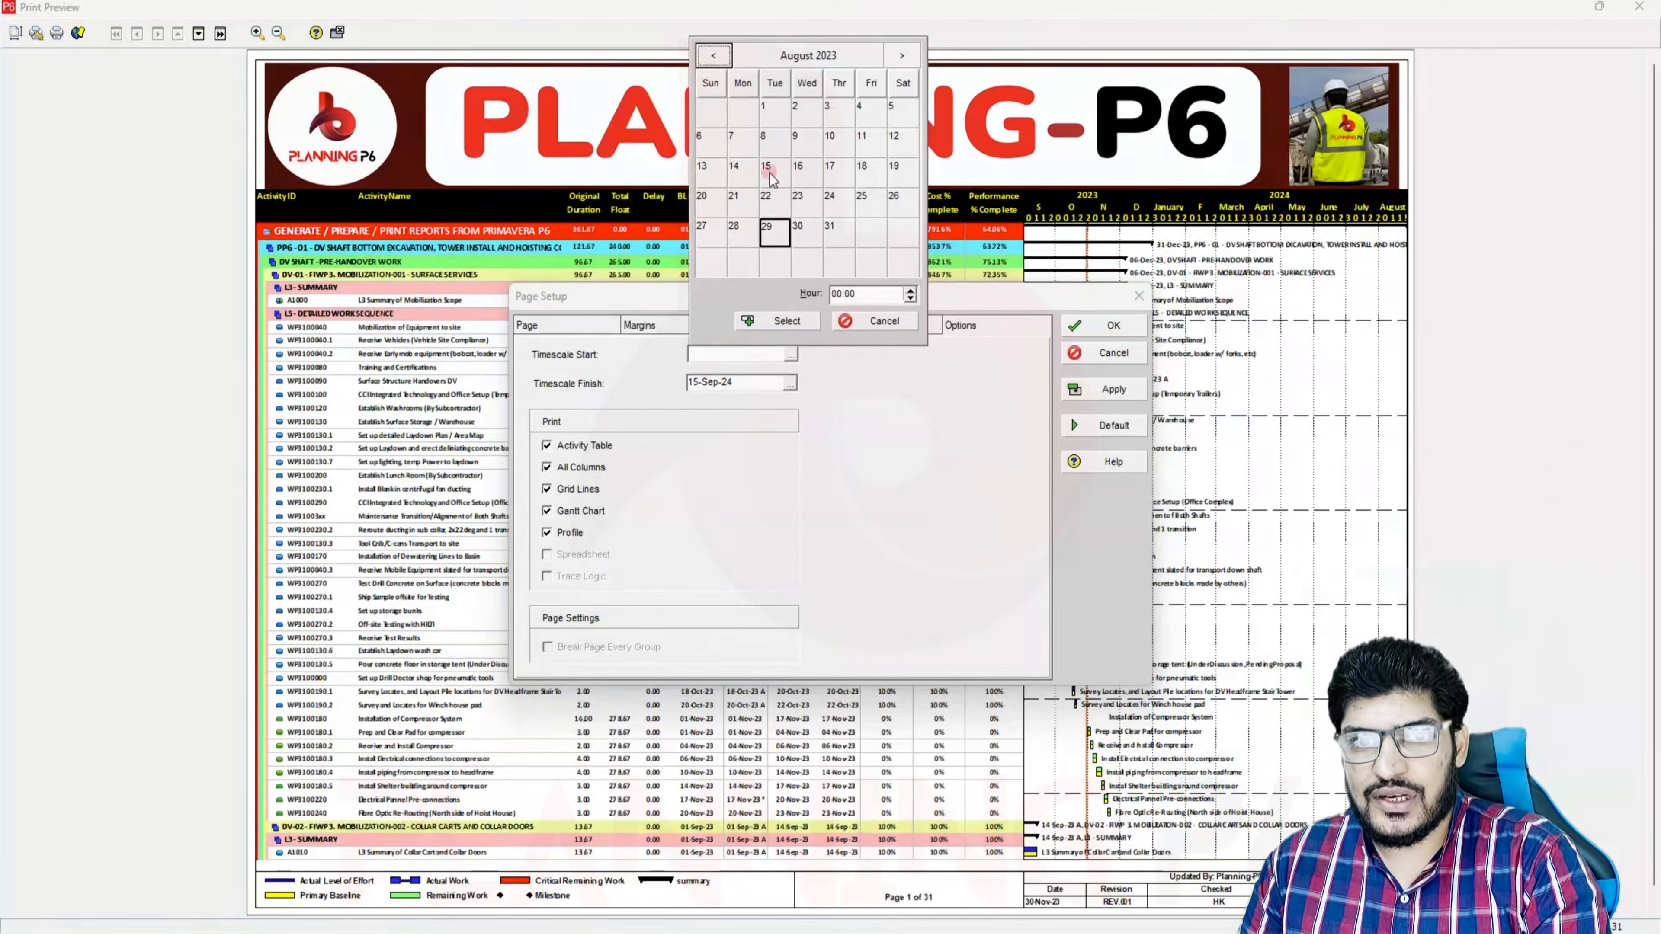
click(775, 171)
click(785, 321)
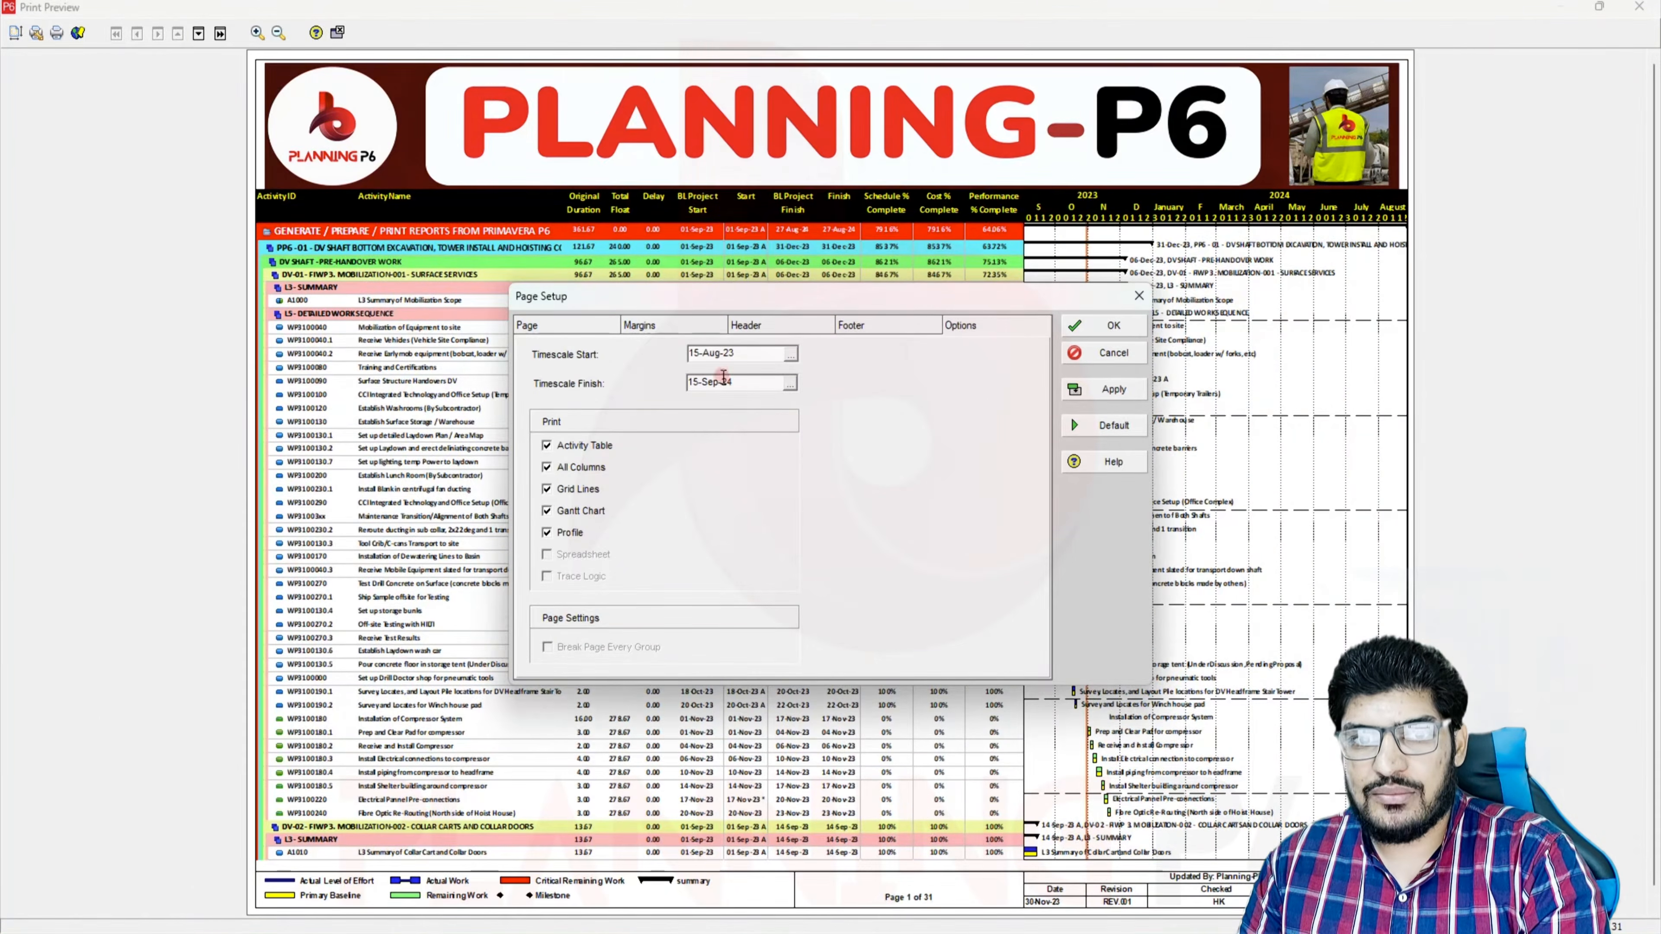
click(791, 358)
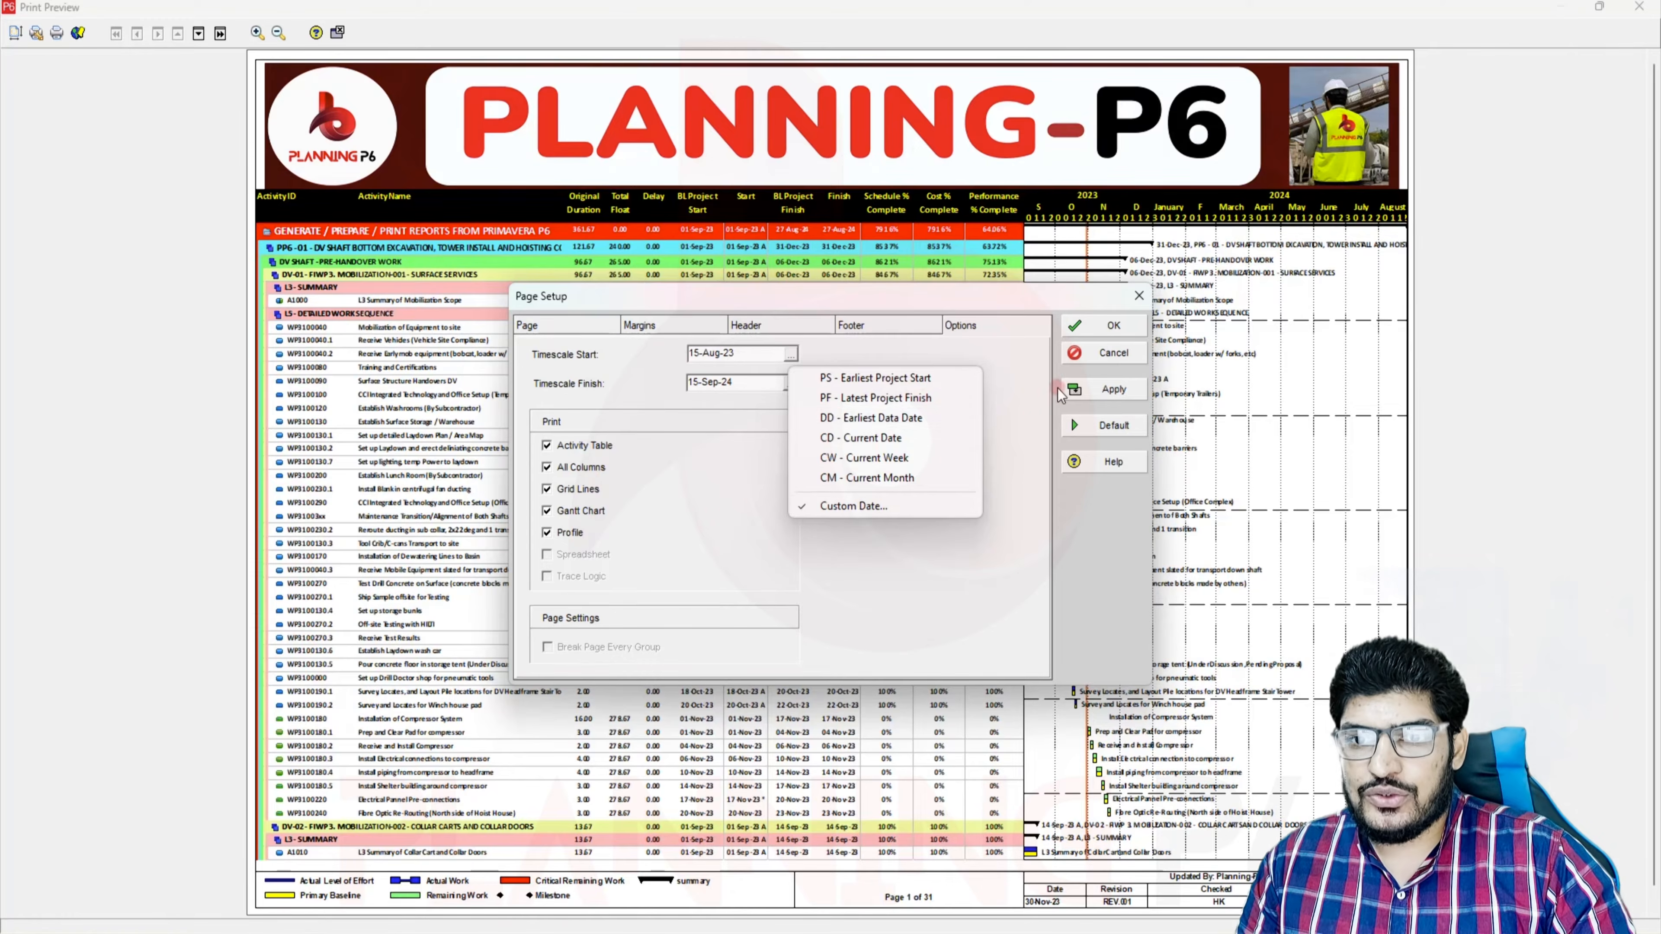
click(1103, 390)
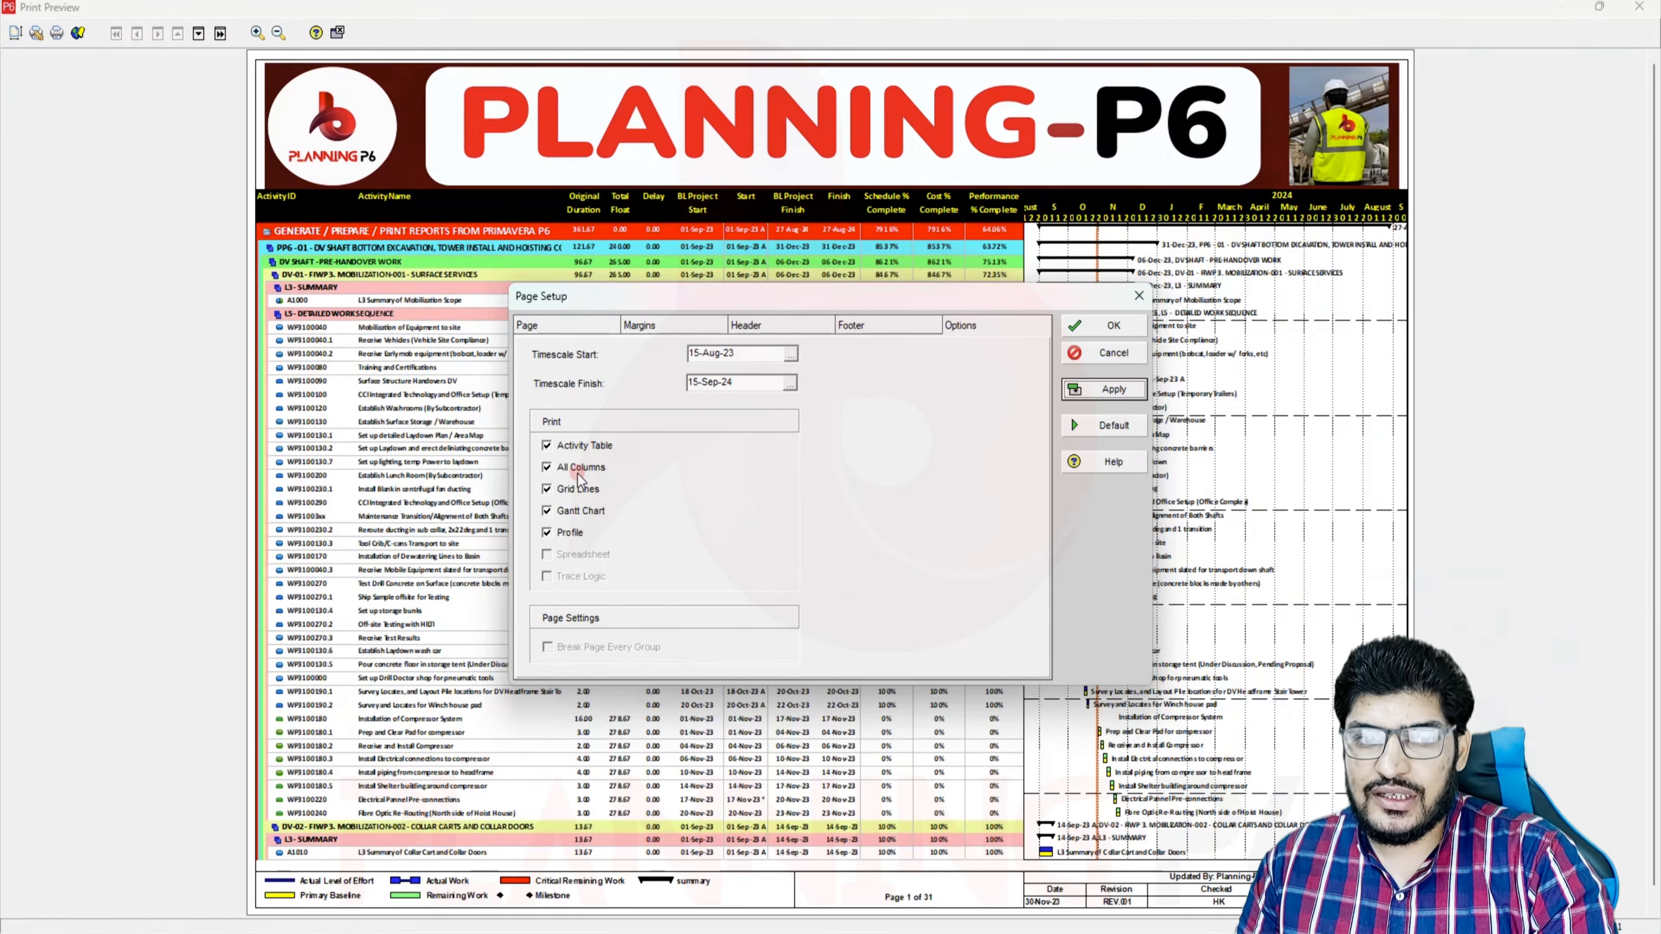
Apply the print options without grid lines to the preview, and restore the grid lines
click(582, 491)
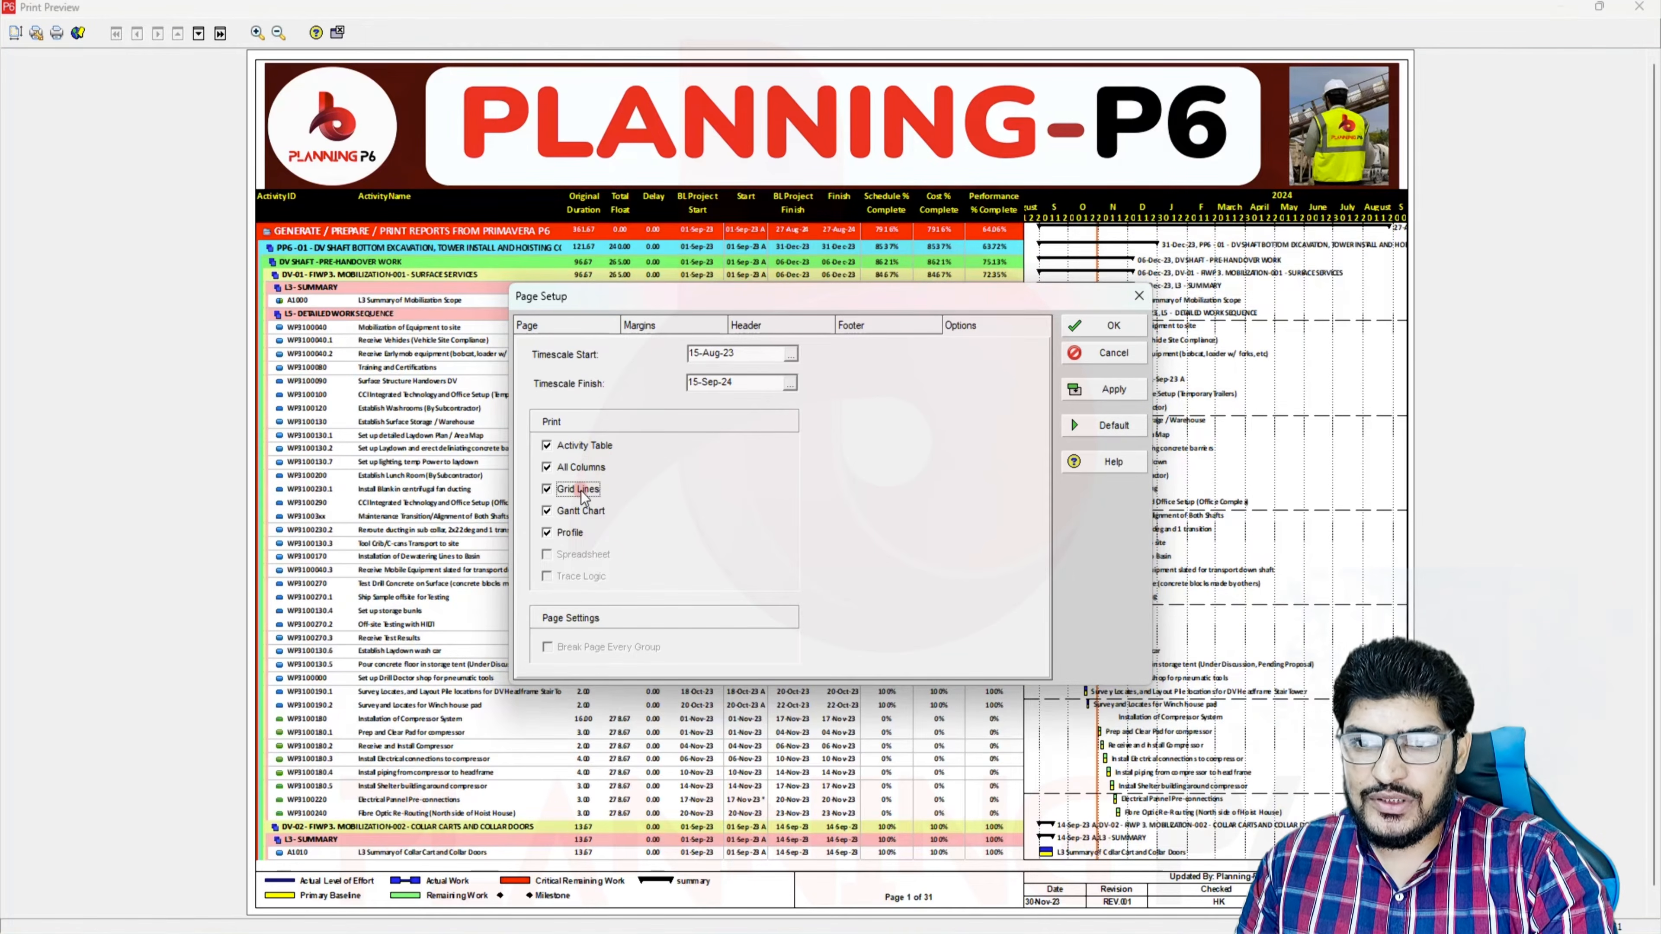
click(1112, 389)
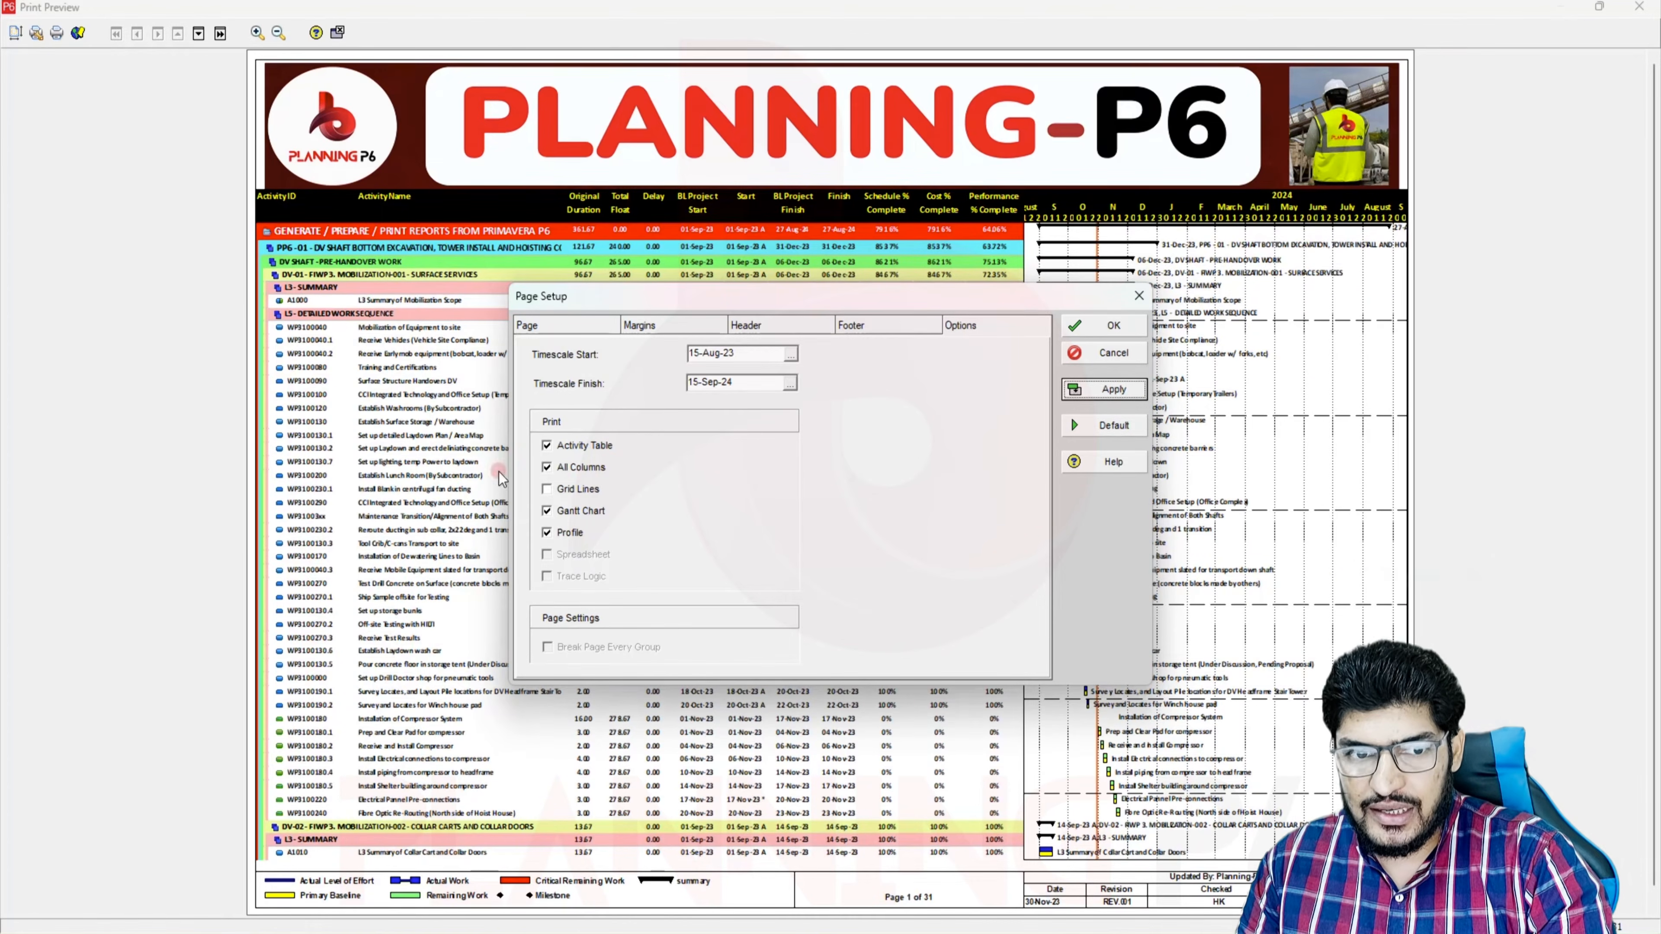
click(556, 491)
click(1105, 391)
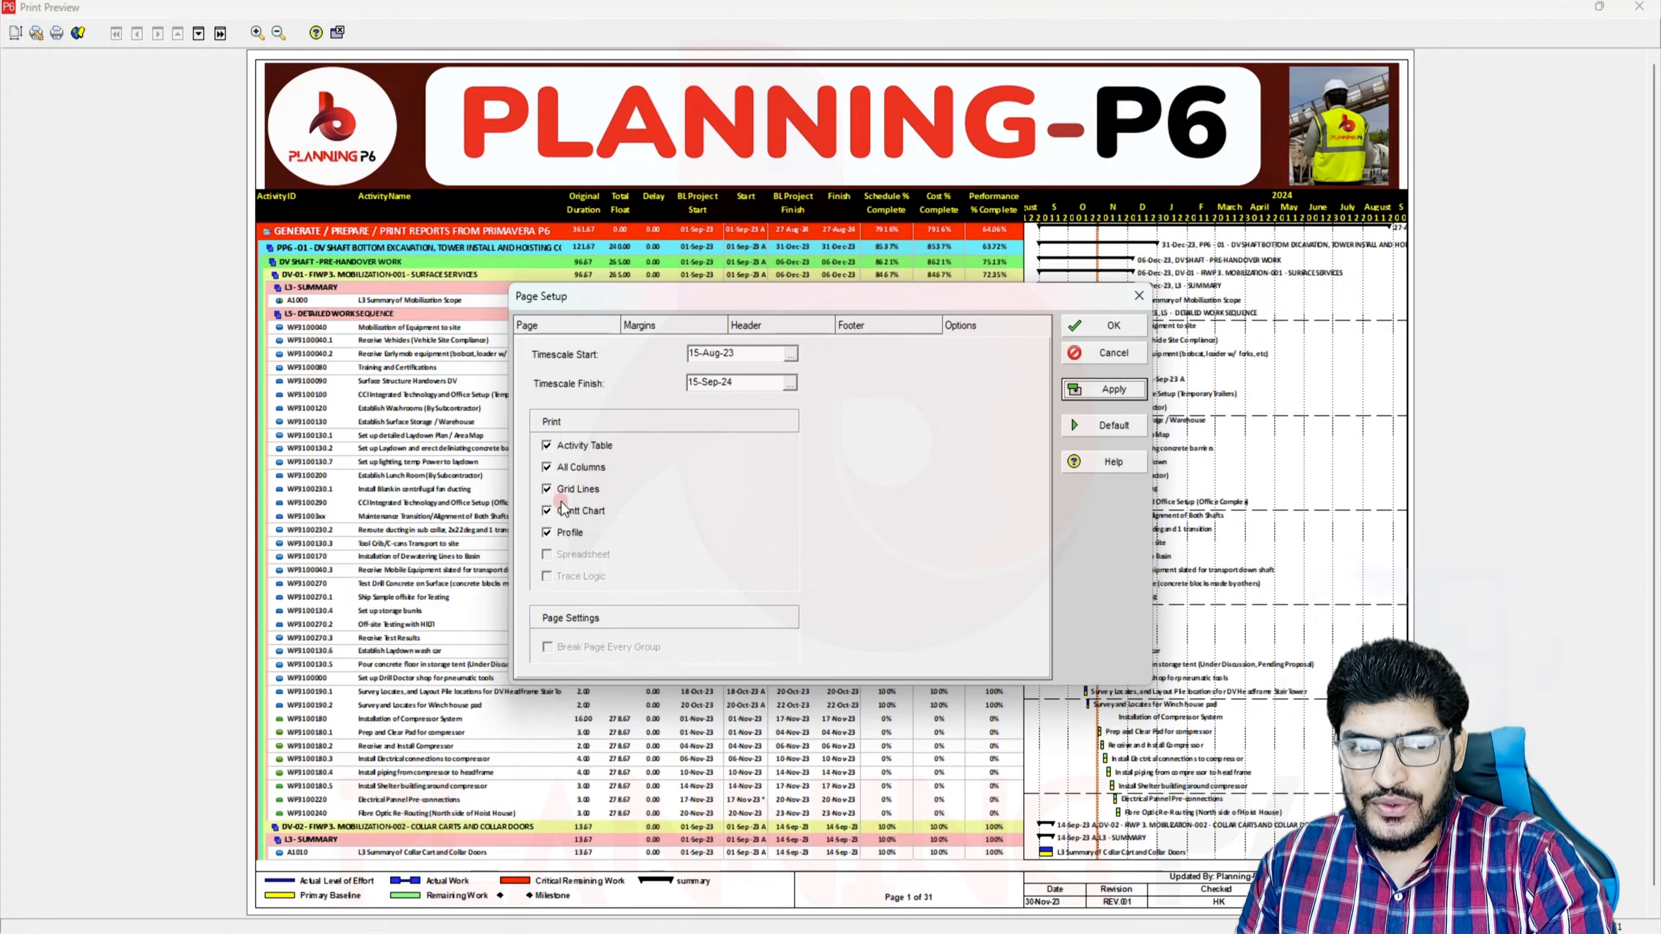
Apply the print options without the Gantt Chart to the preview, and include the chart again
click(547, 511)
click(1122, 390)
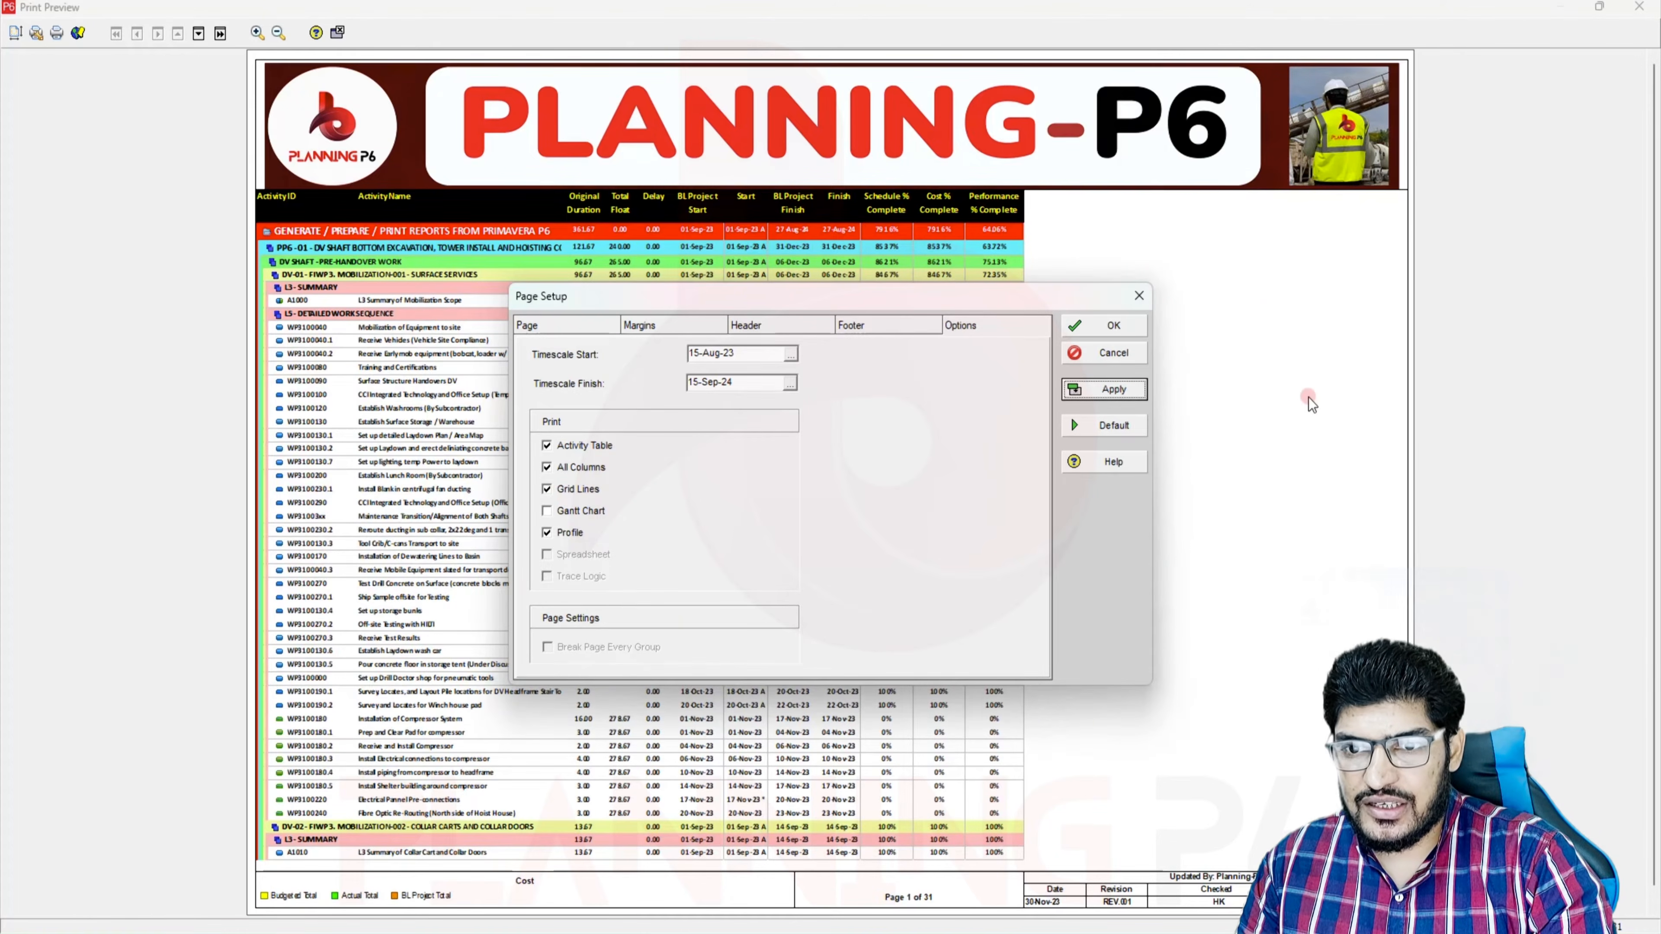
click(547, 511)
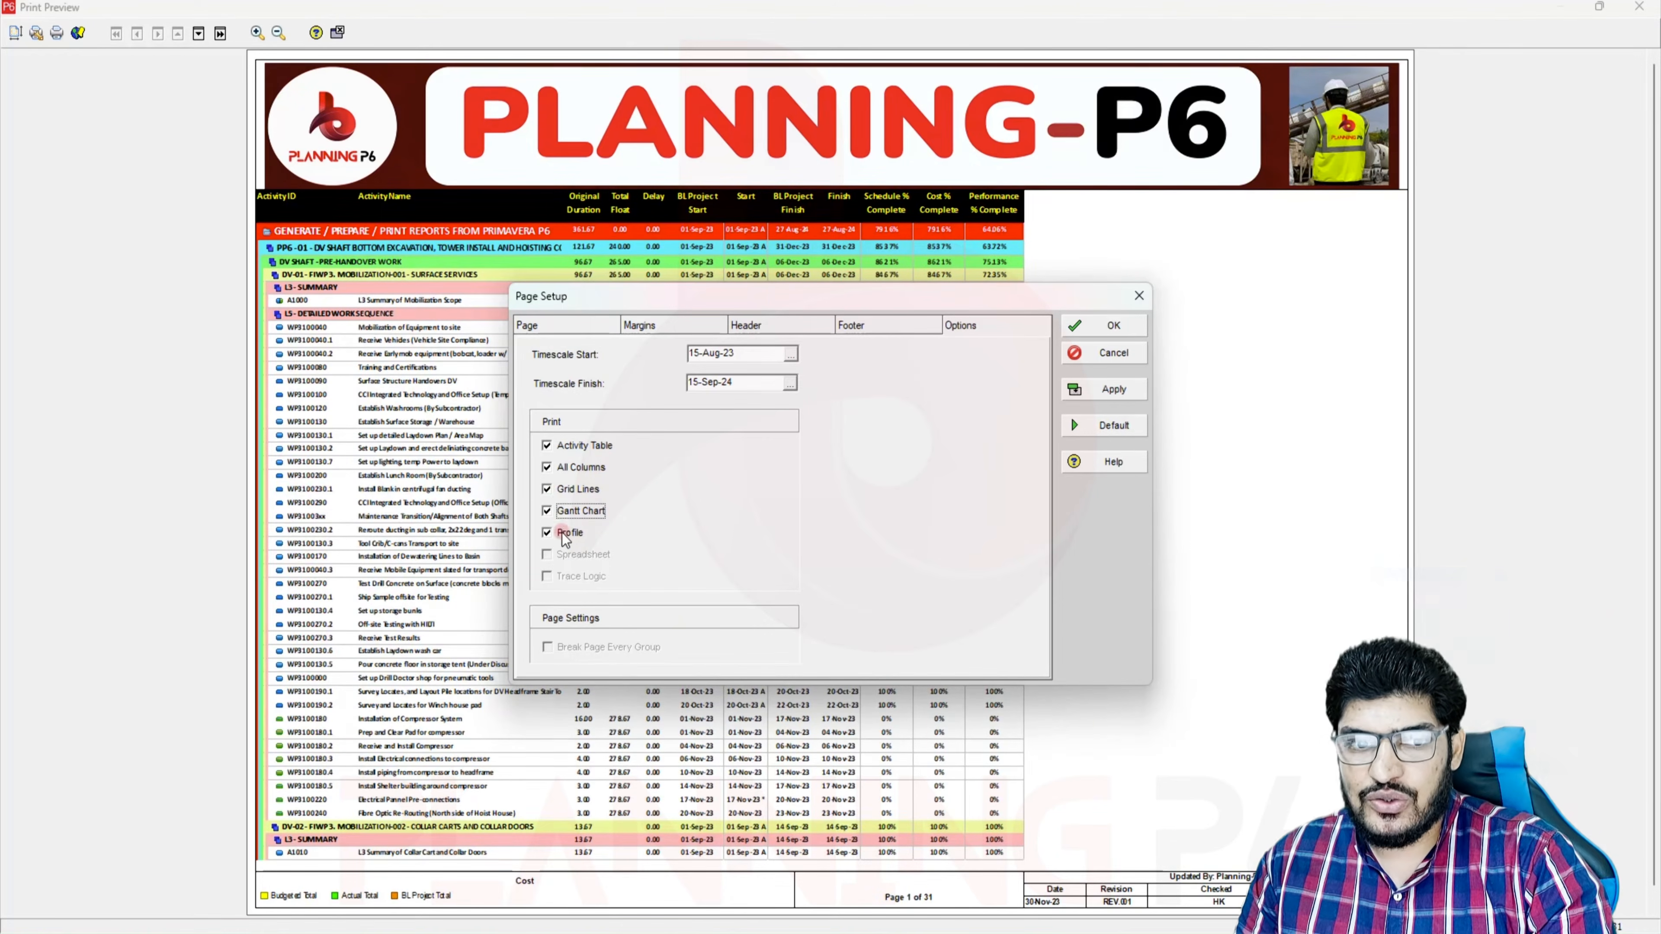
Exclude the Profile from the printout while keeping the Gantt Chart, apply it, and accept the page setup
click(546, 532)
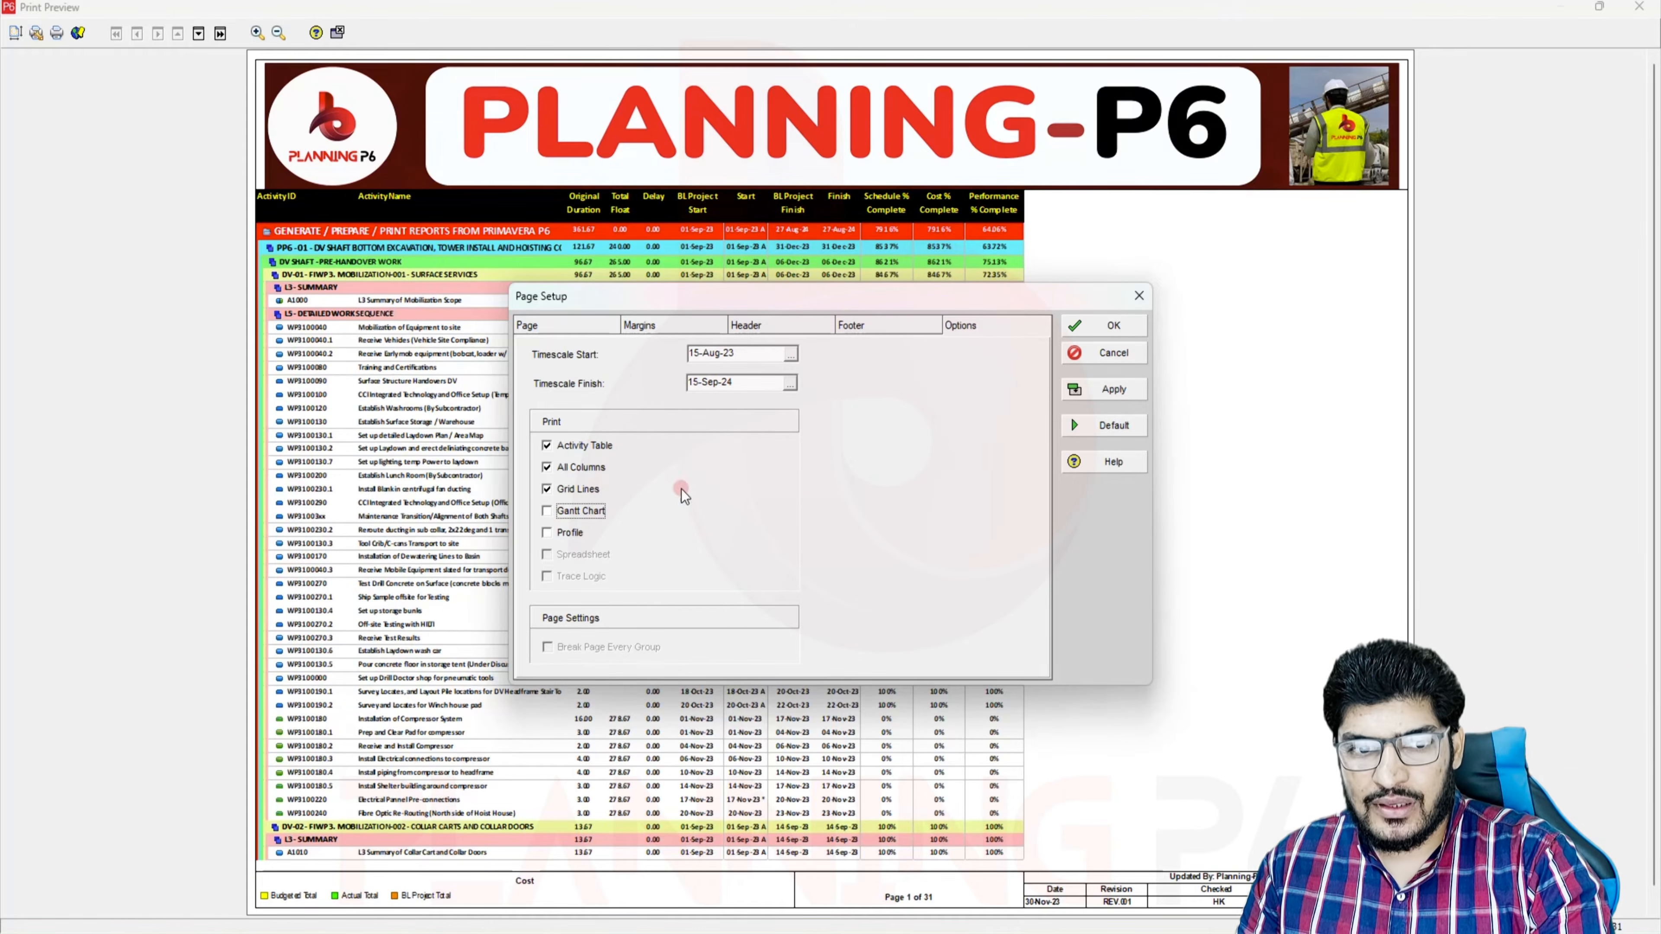
click(1111, 389)
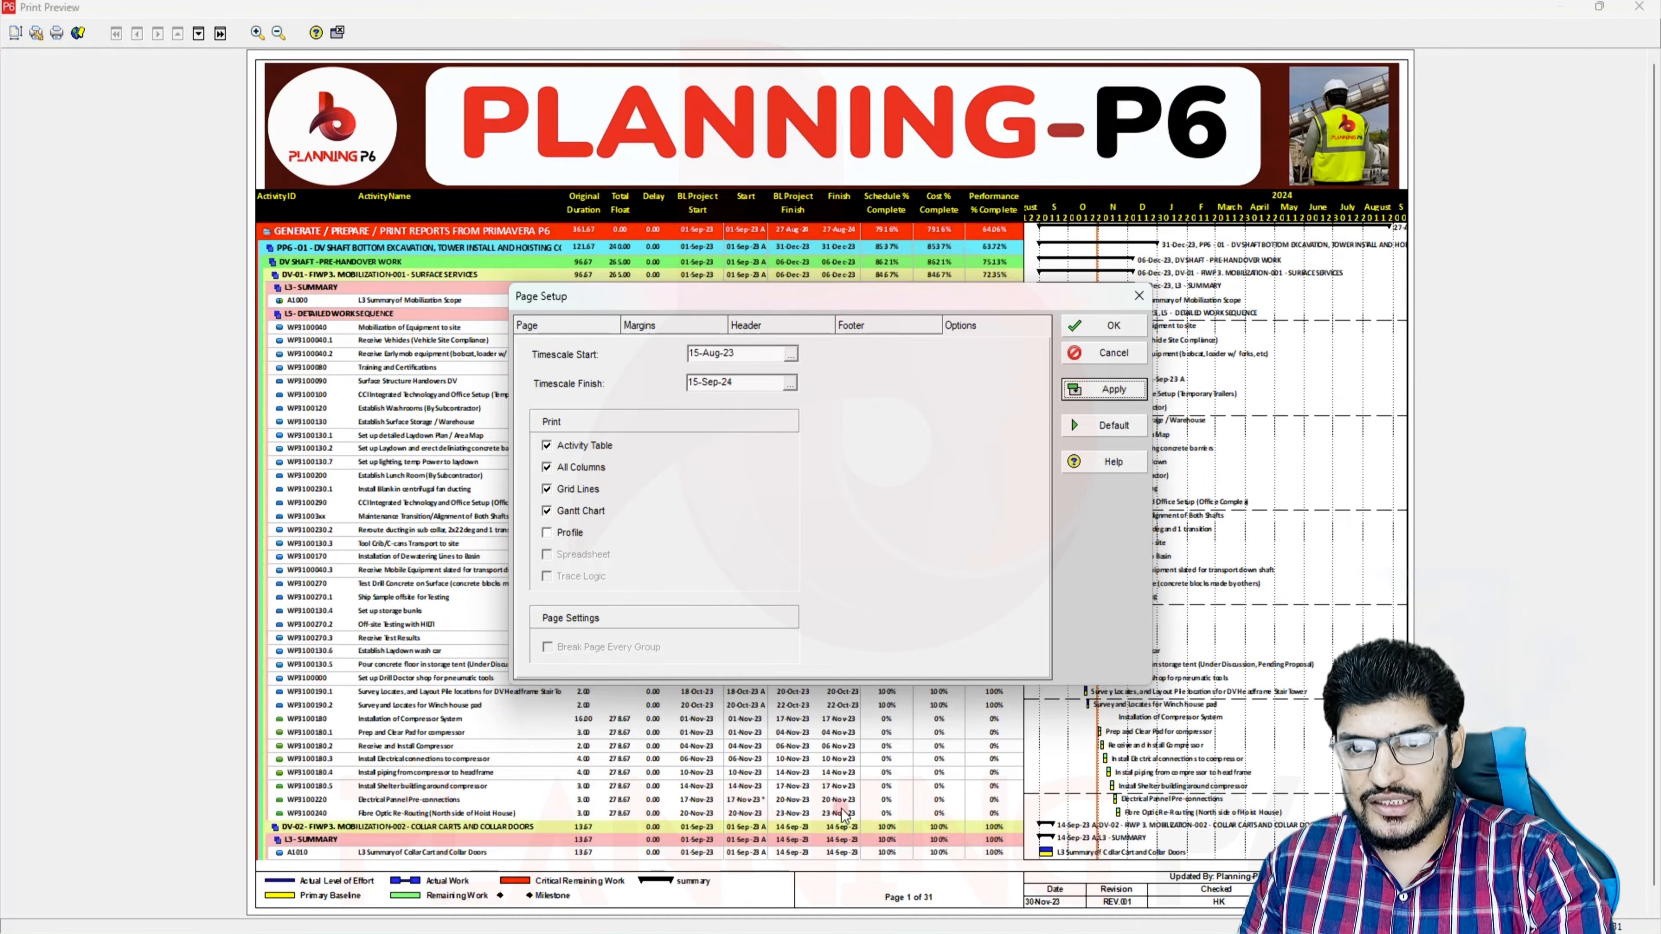
click(1111, 326)
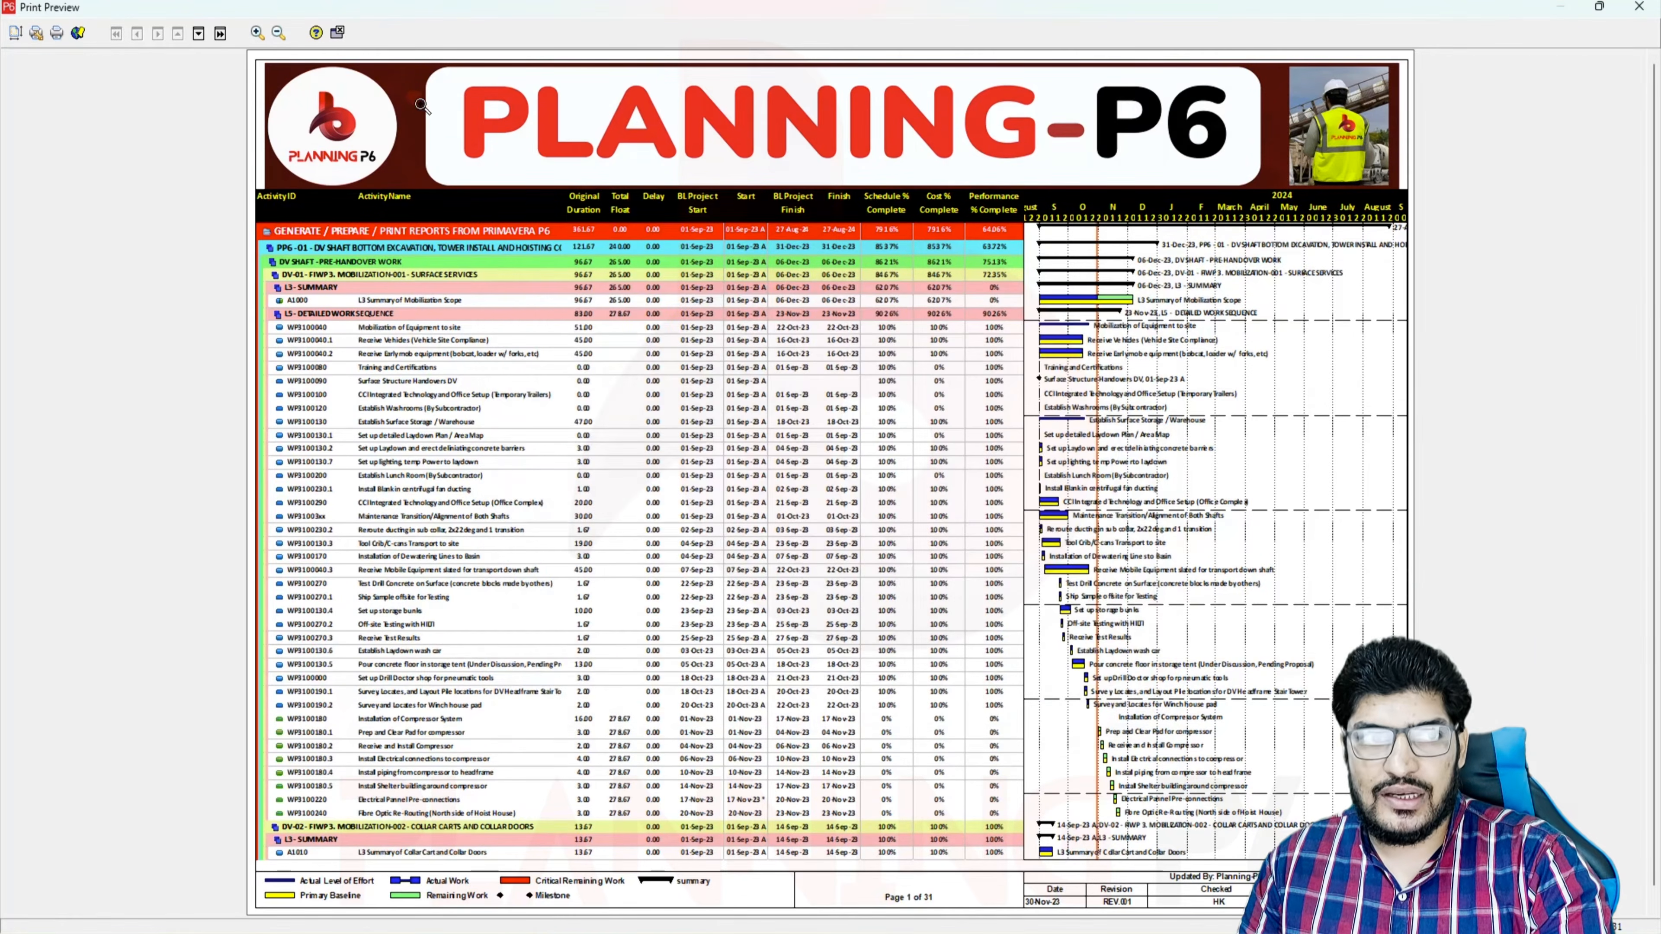
Print all pages with Nitro PDF Creator to a PDF named Weekly-01 on the Desktop
click(56, 33)
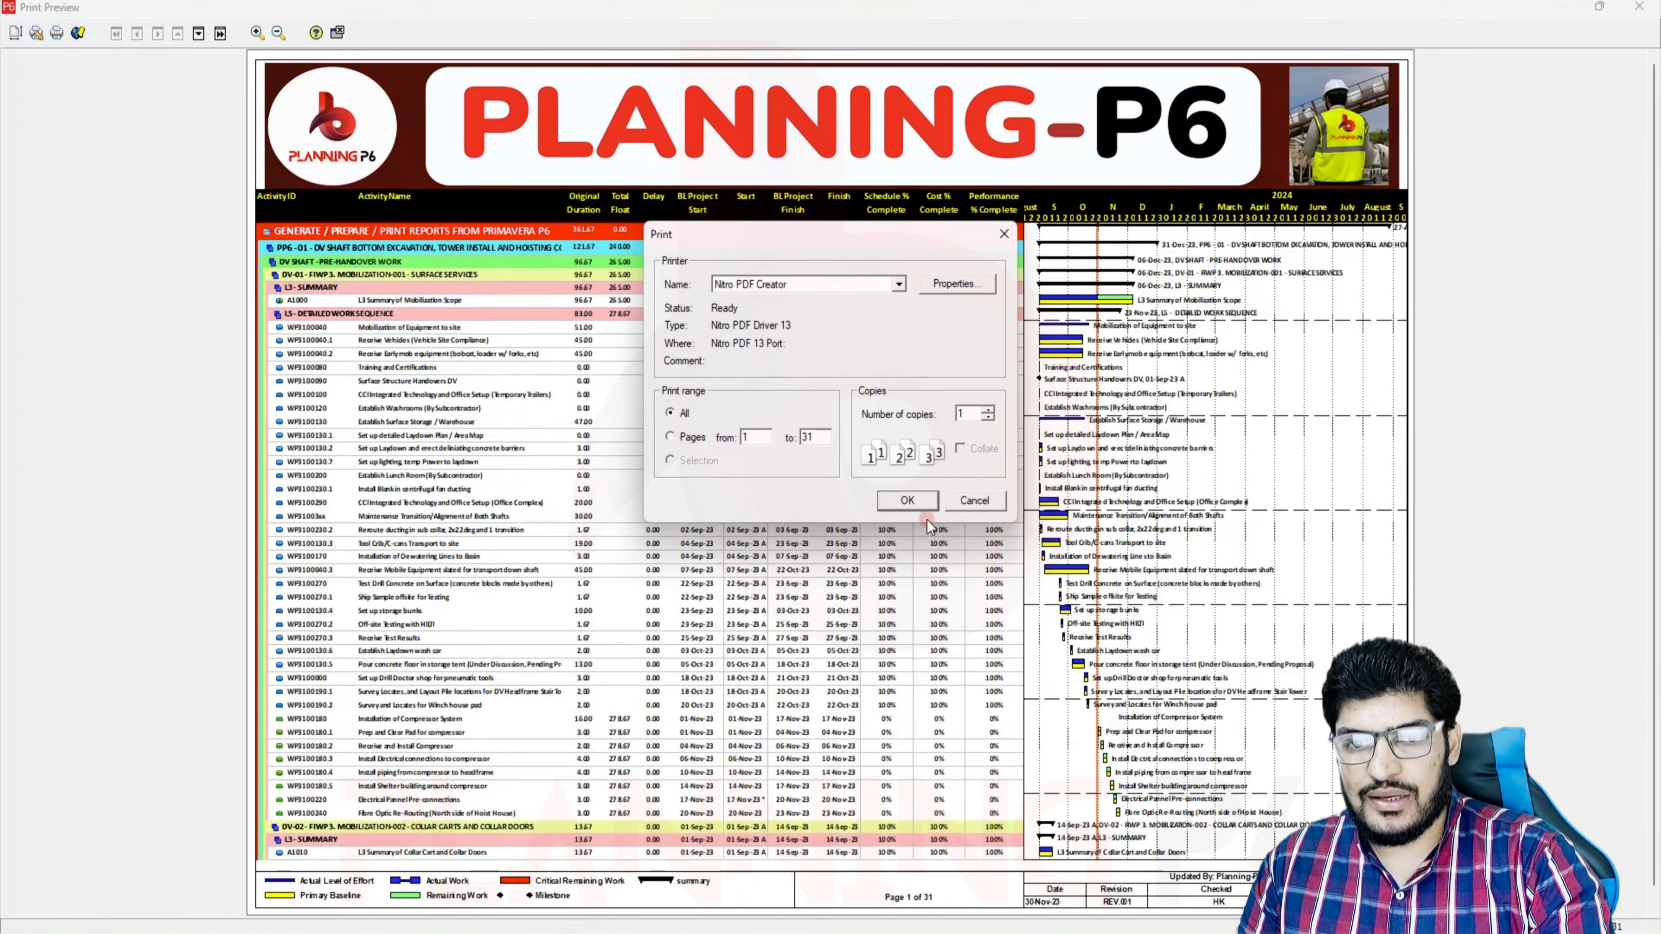
click(909, 501)
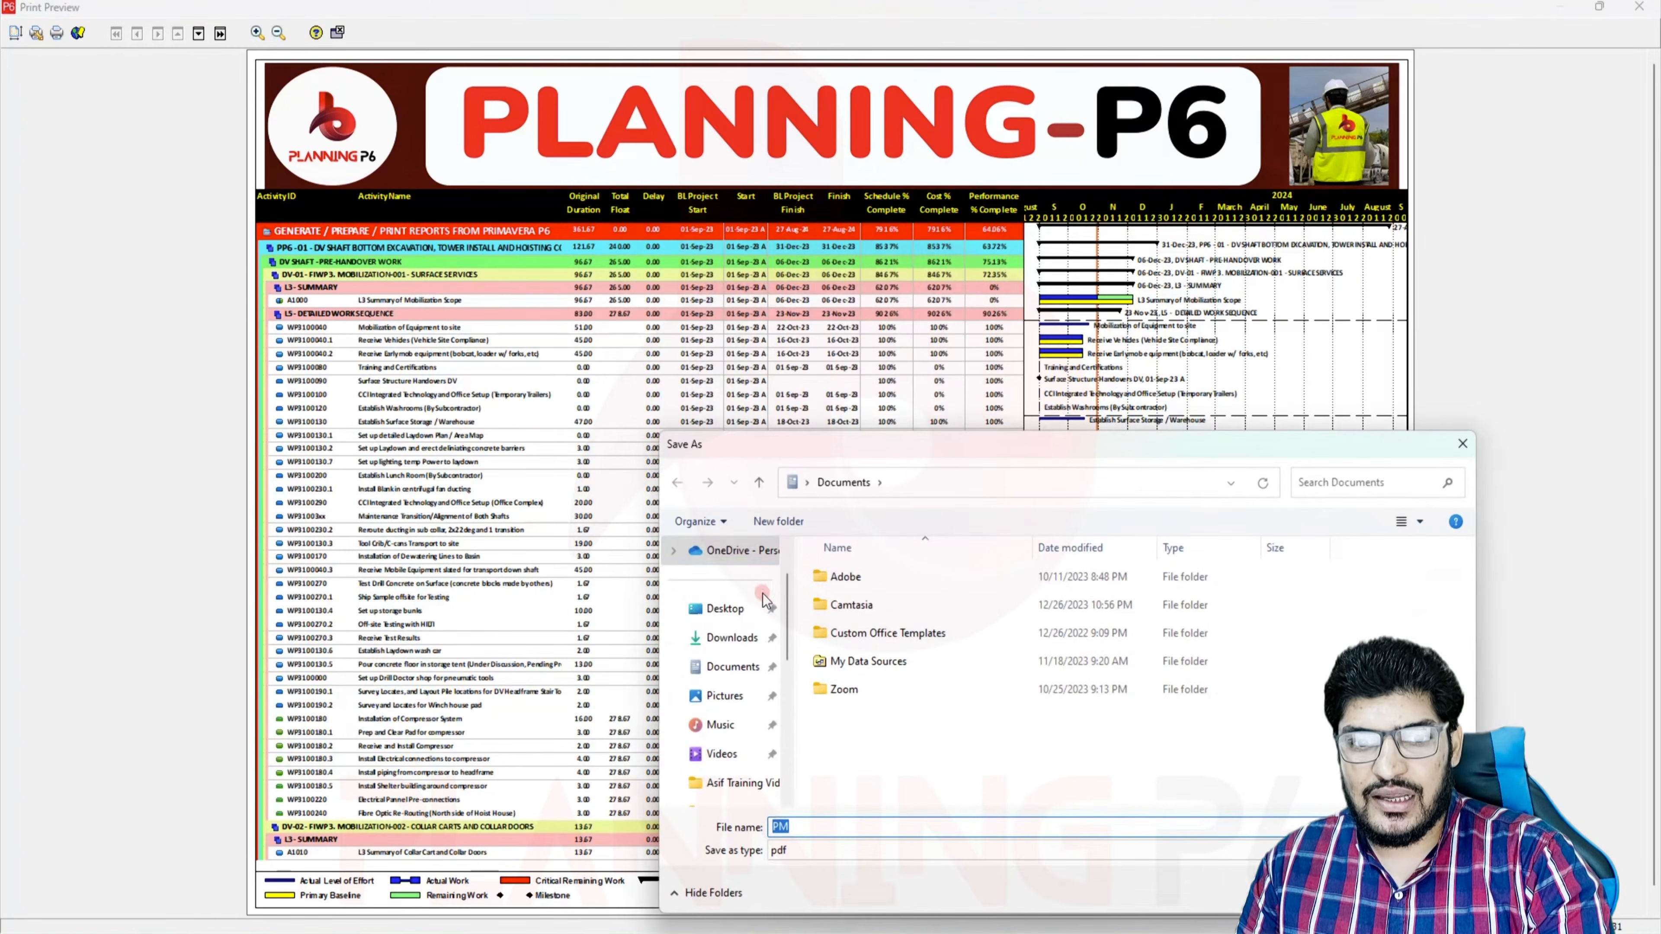
click(745, 615)
double_click(826, 824)
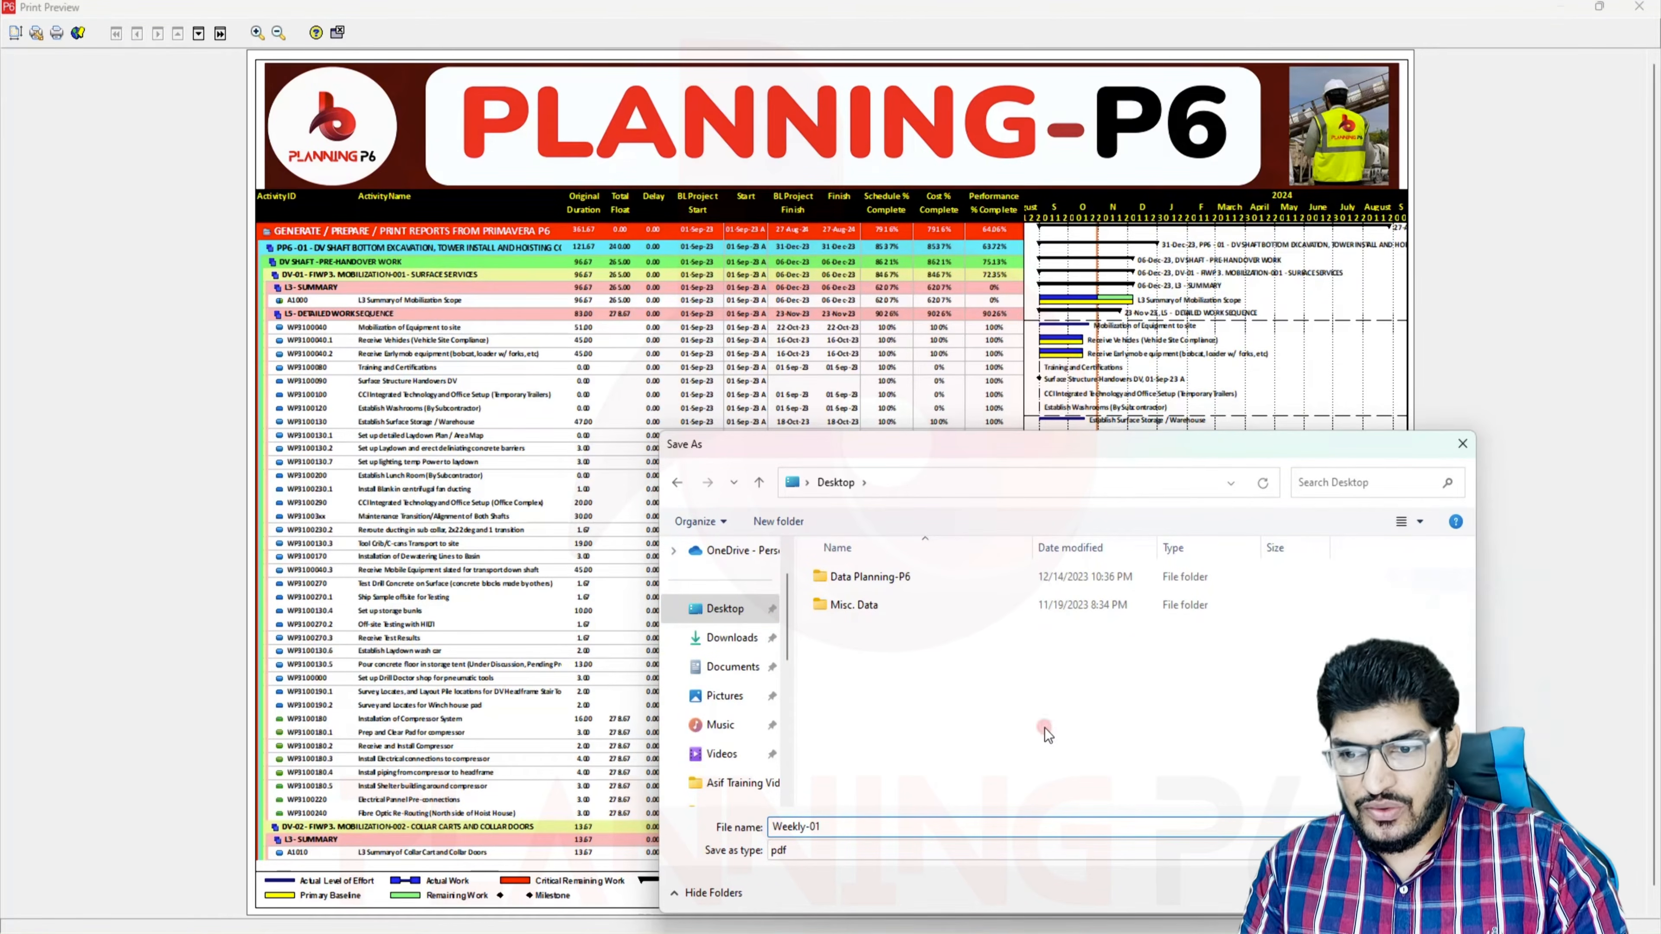
key(Return)
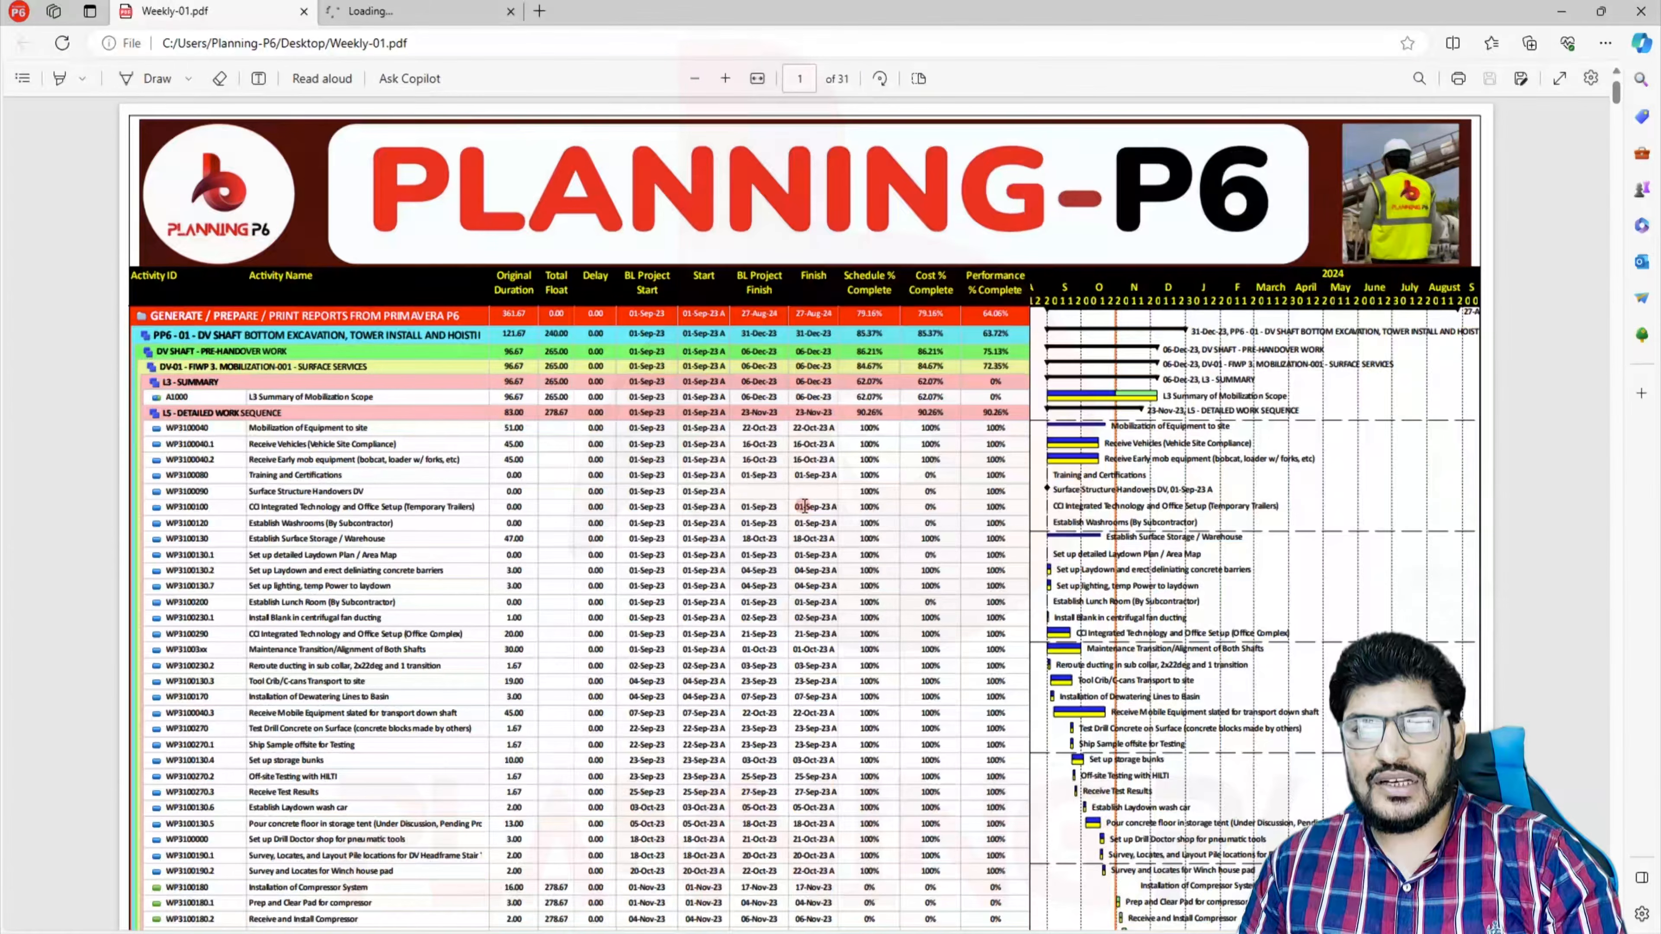
Examine the pages of Weekly-01.pdf through to the last one, and return to Primavera P6, closing the print message
scroll(805, 506, down, 20)
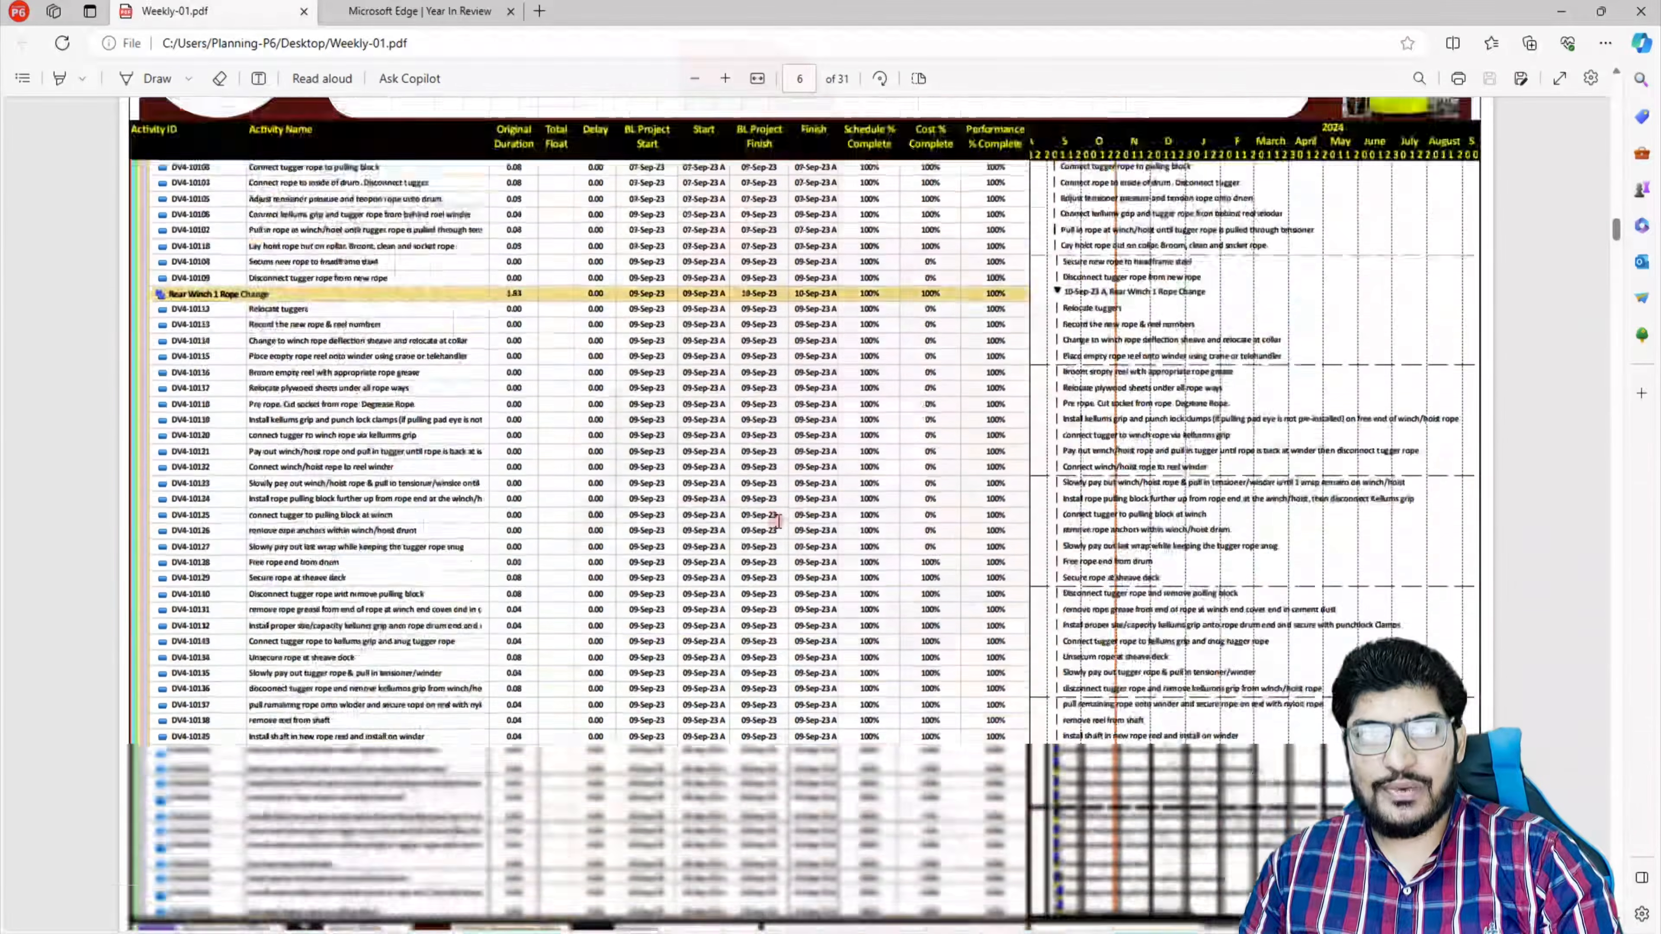
scroll(778, 520, down, 20)
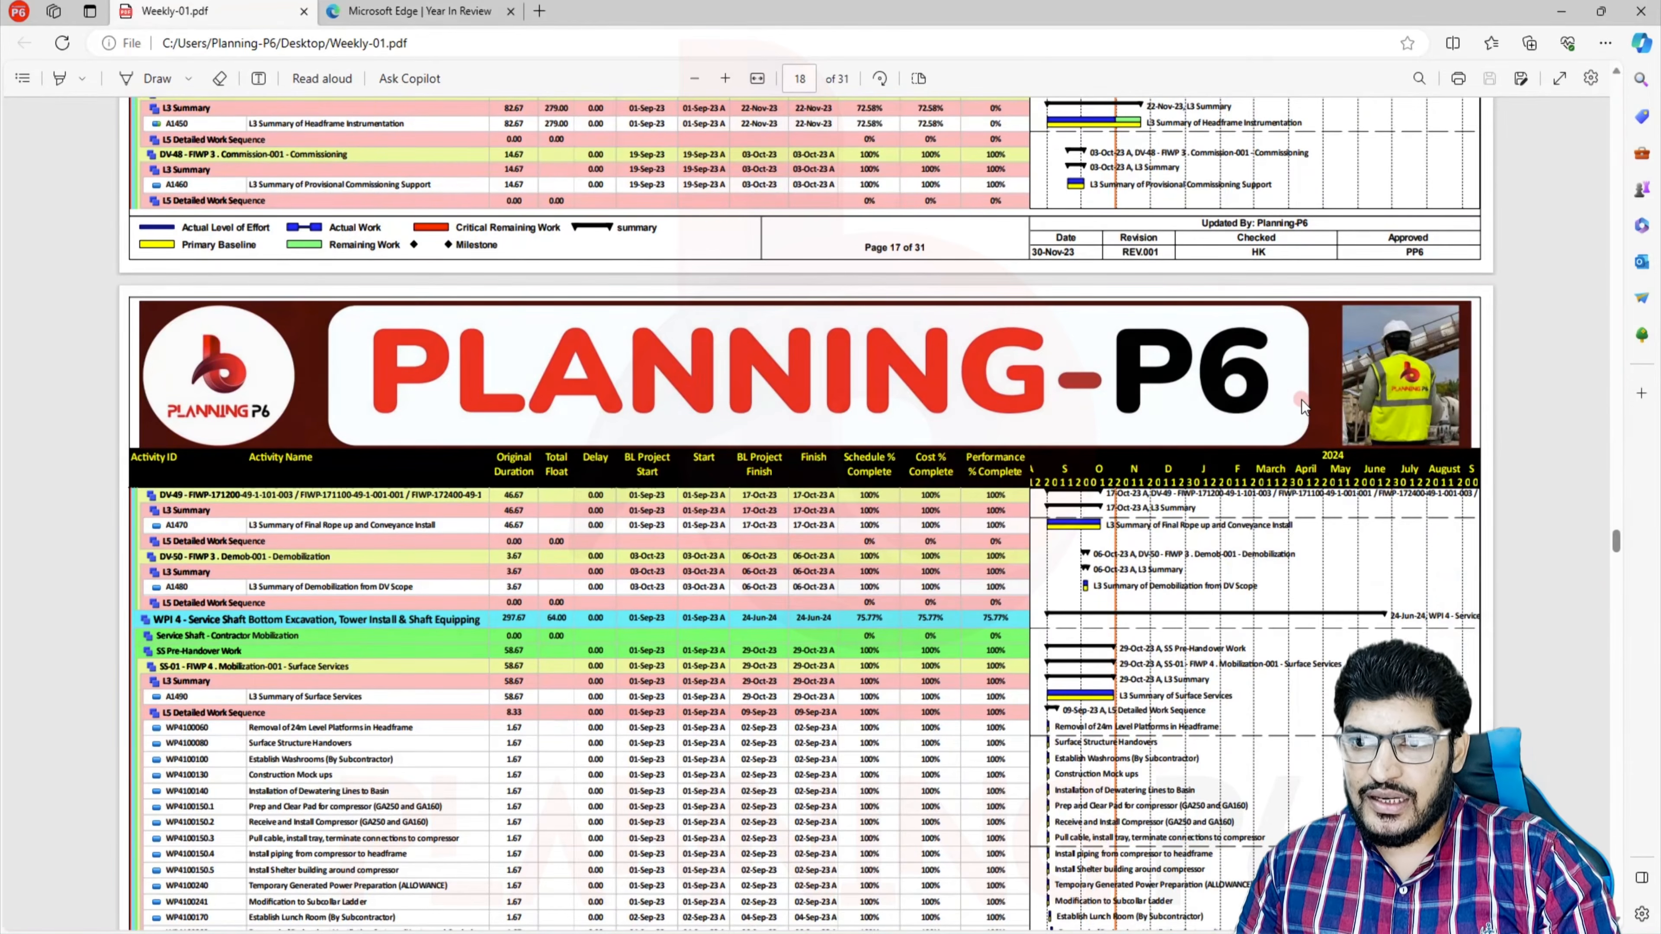
scroll(1303, 410, down, 20)
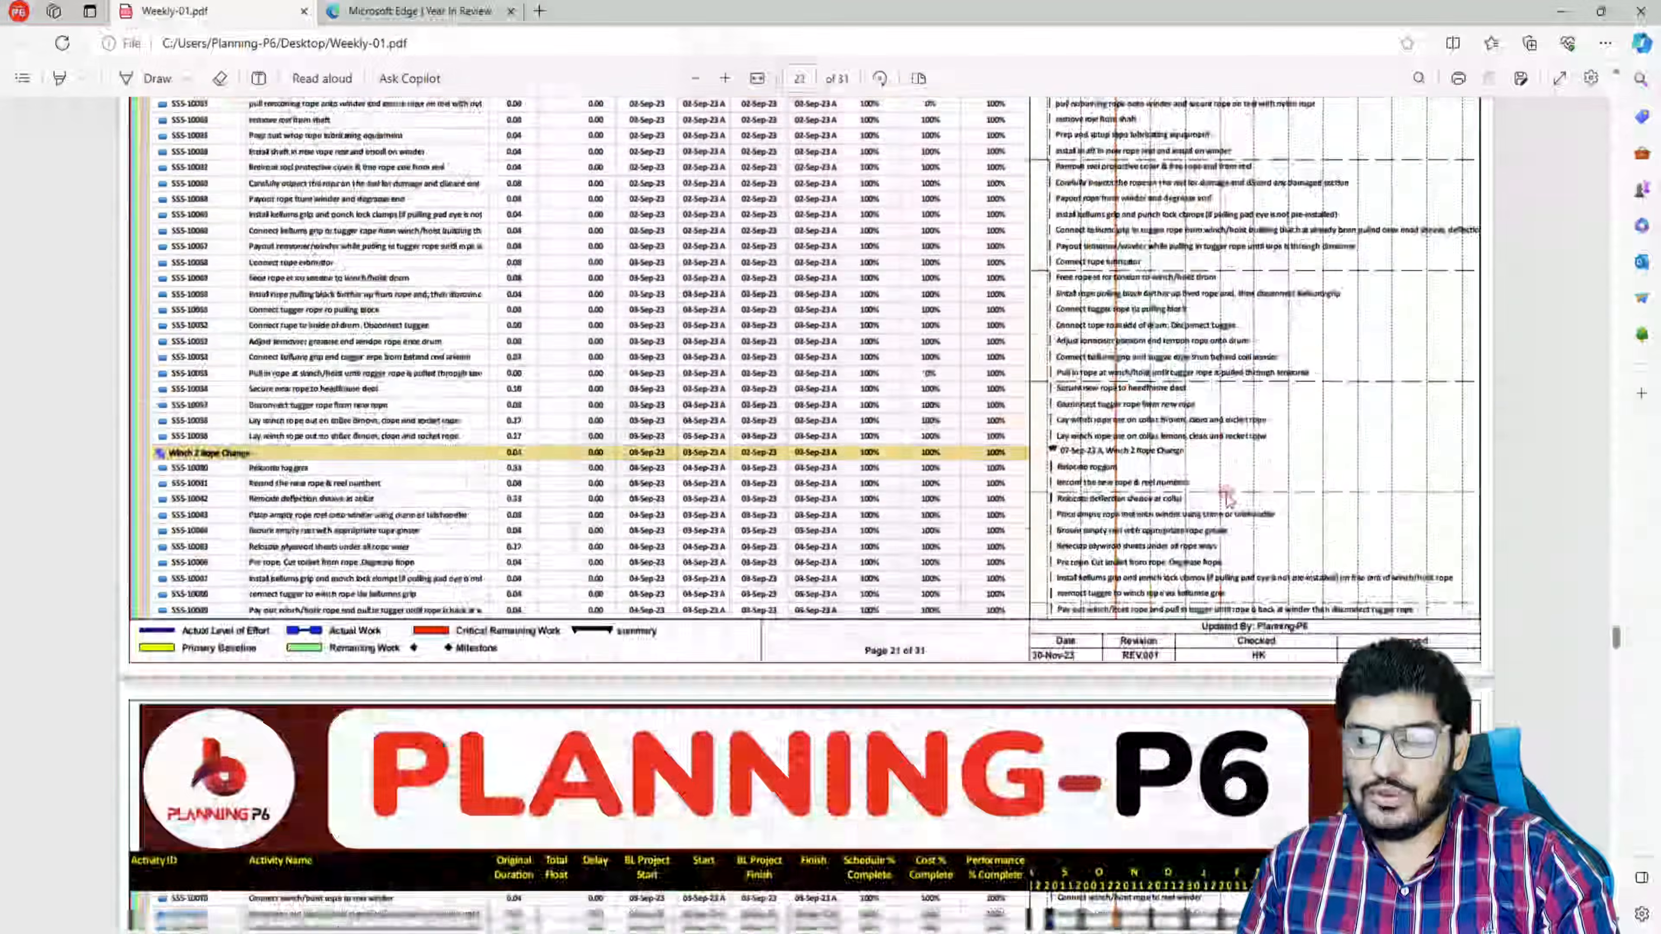
scroll(1208, 494, down, 20)
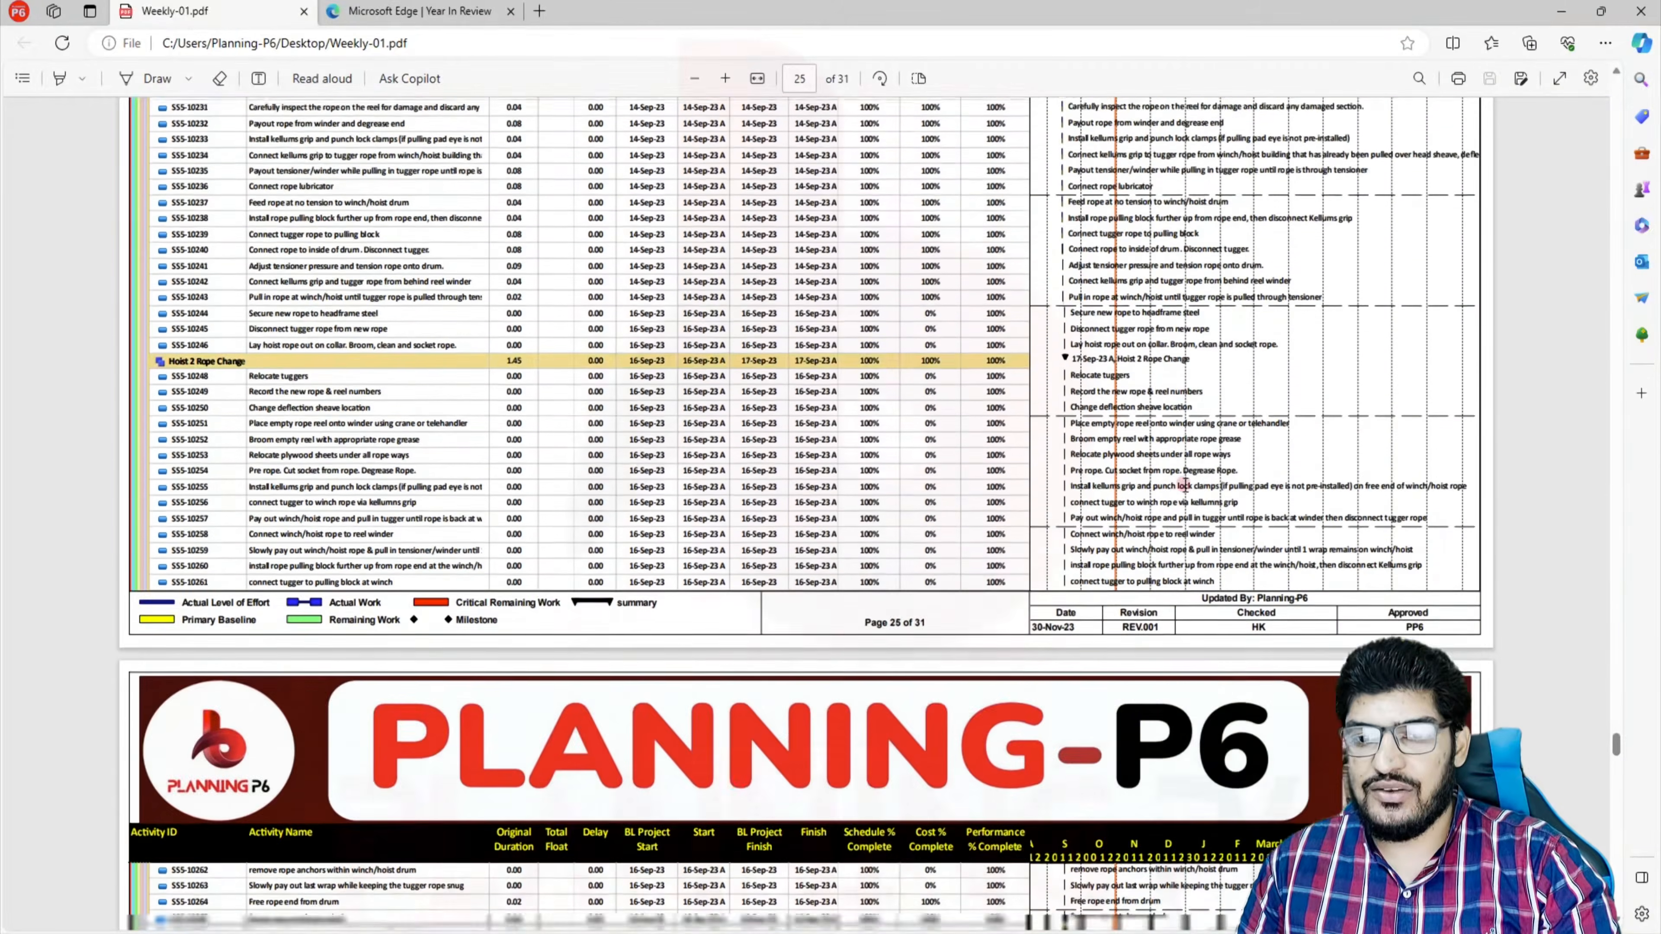
scroll(1155, 501, down, 20)
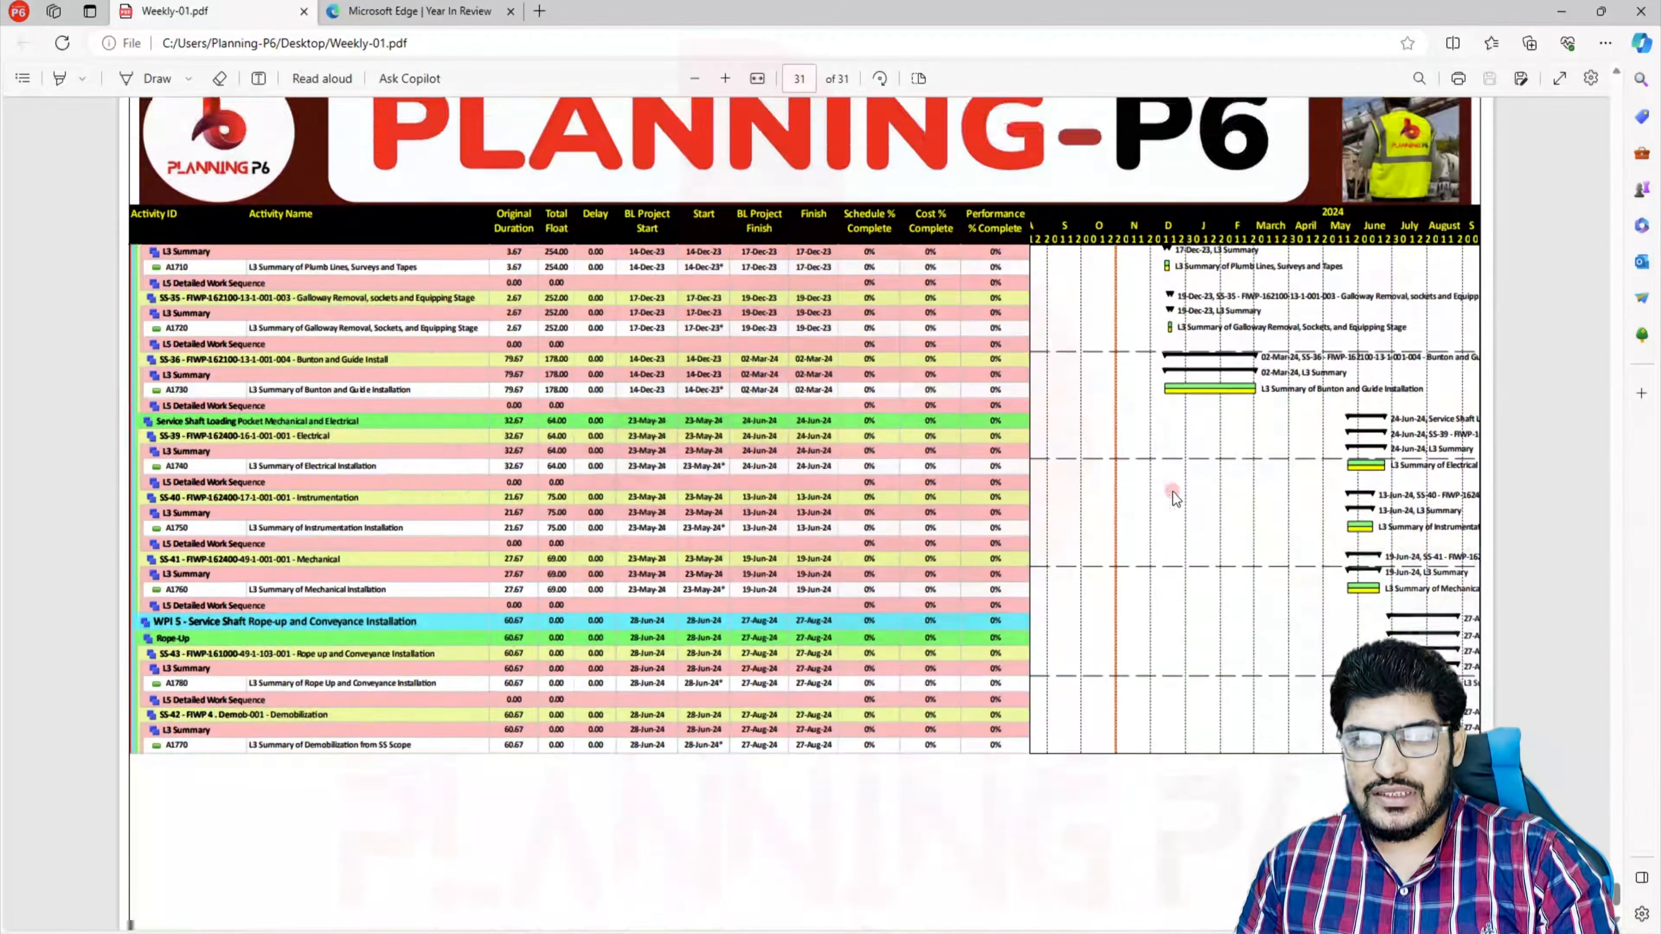
scroll(1155, 495, up, 10)
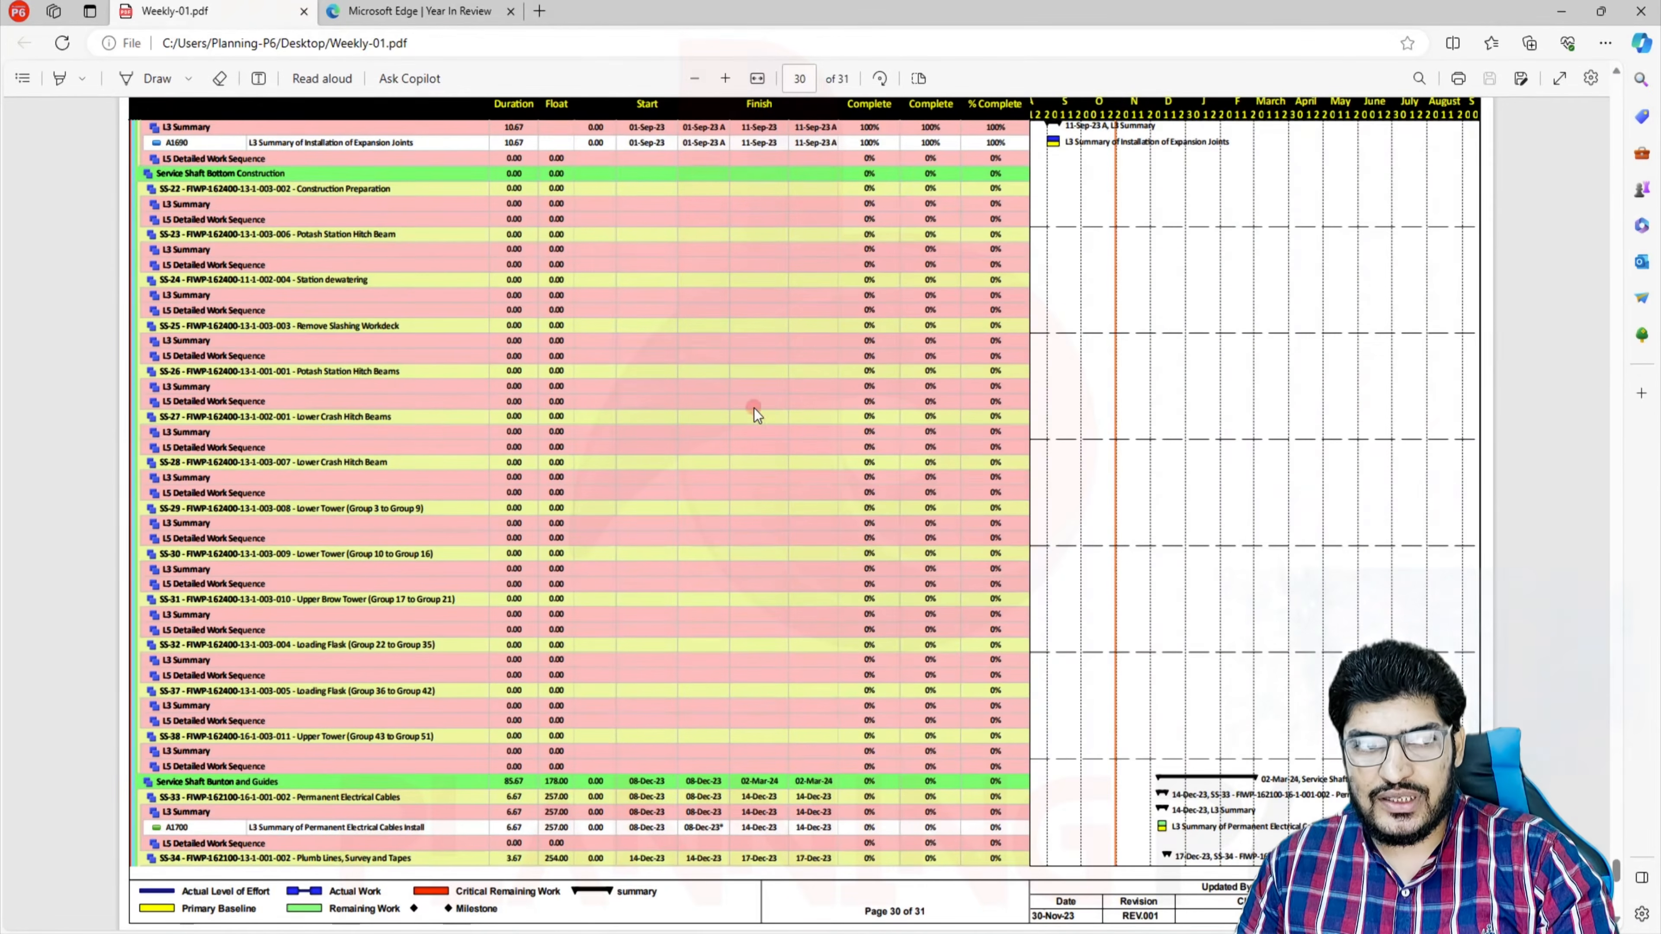
scroll(754, 408, down, 8)
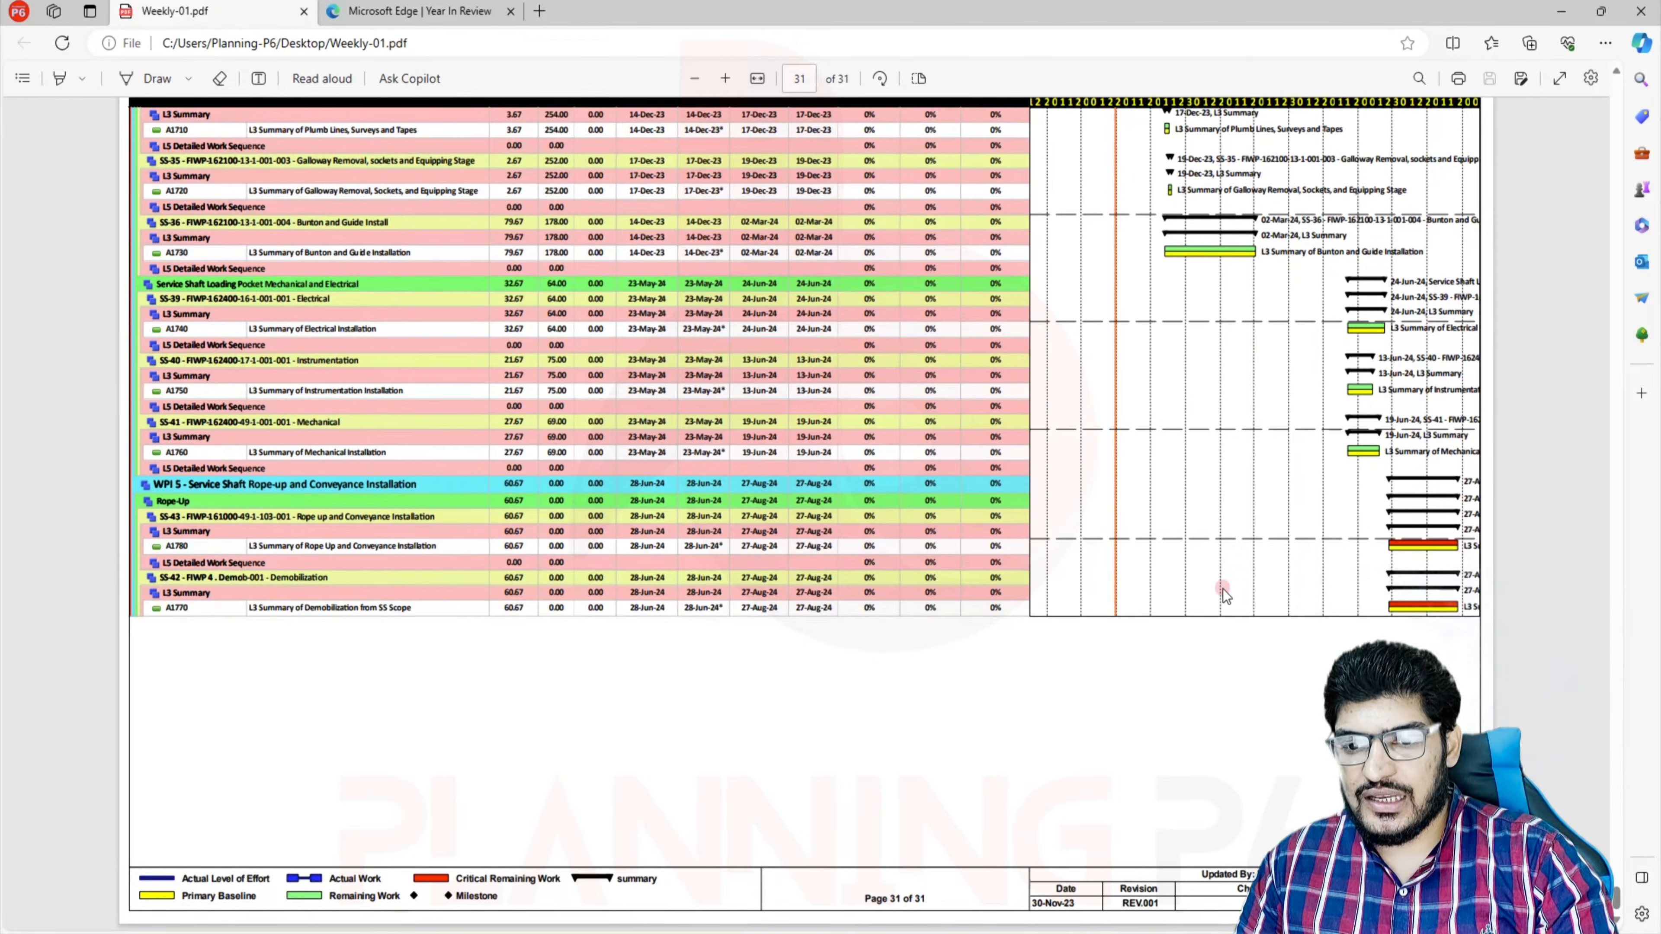
key(alt+Tab)
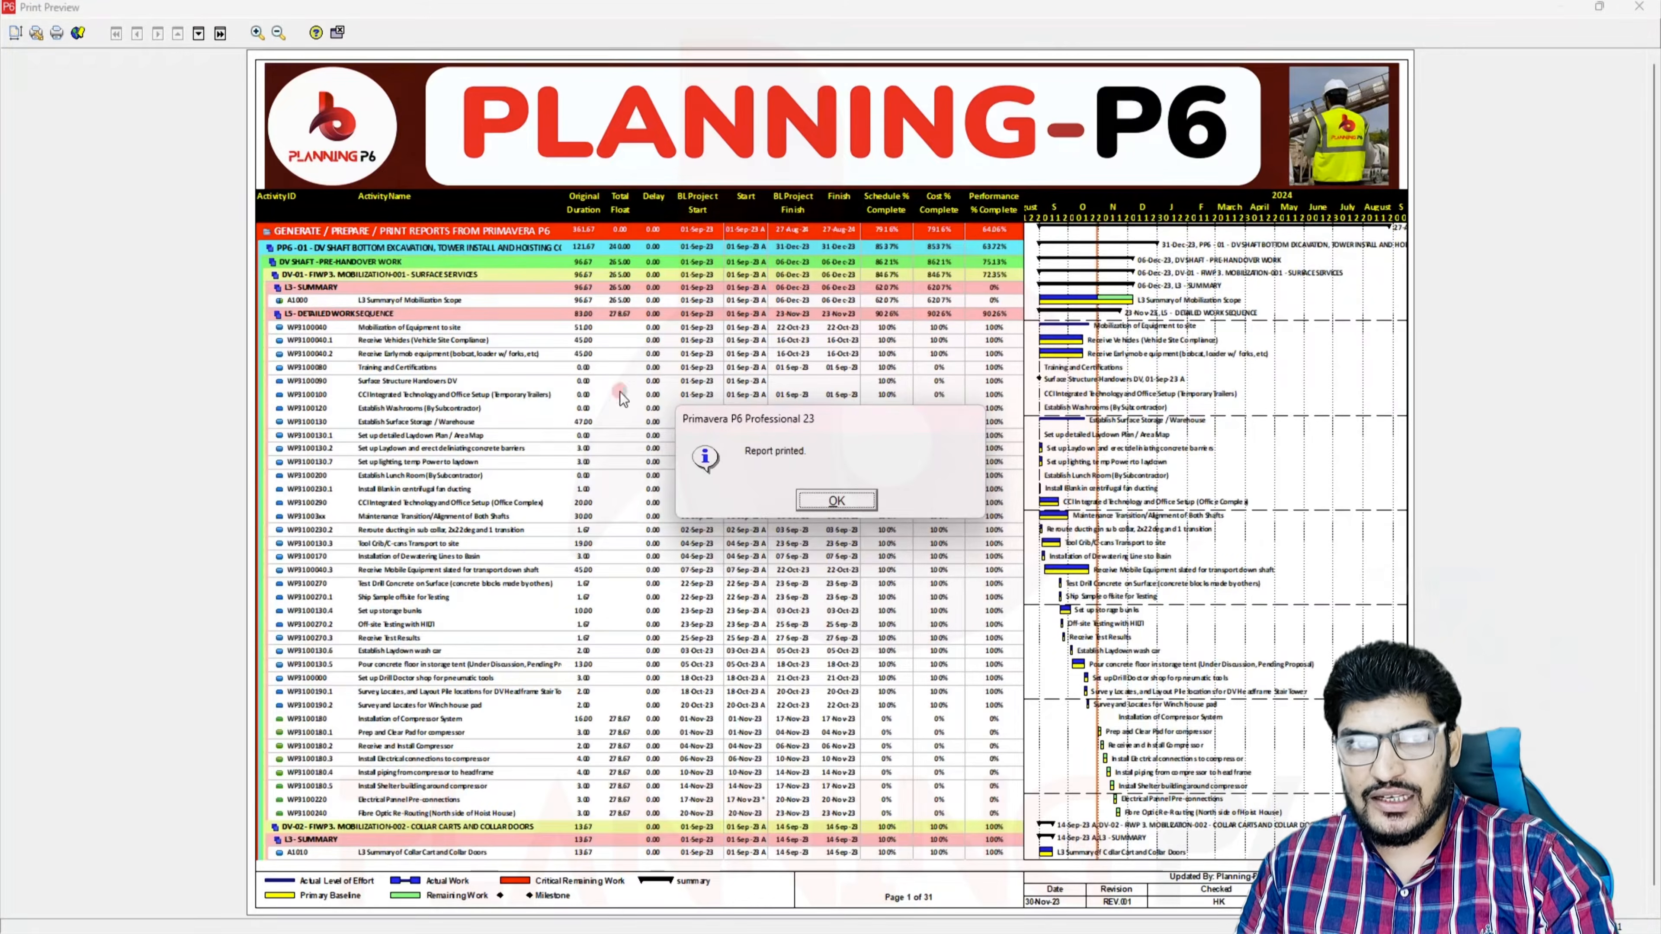
click(842, 500)
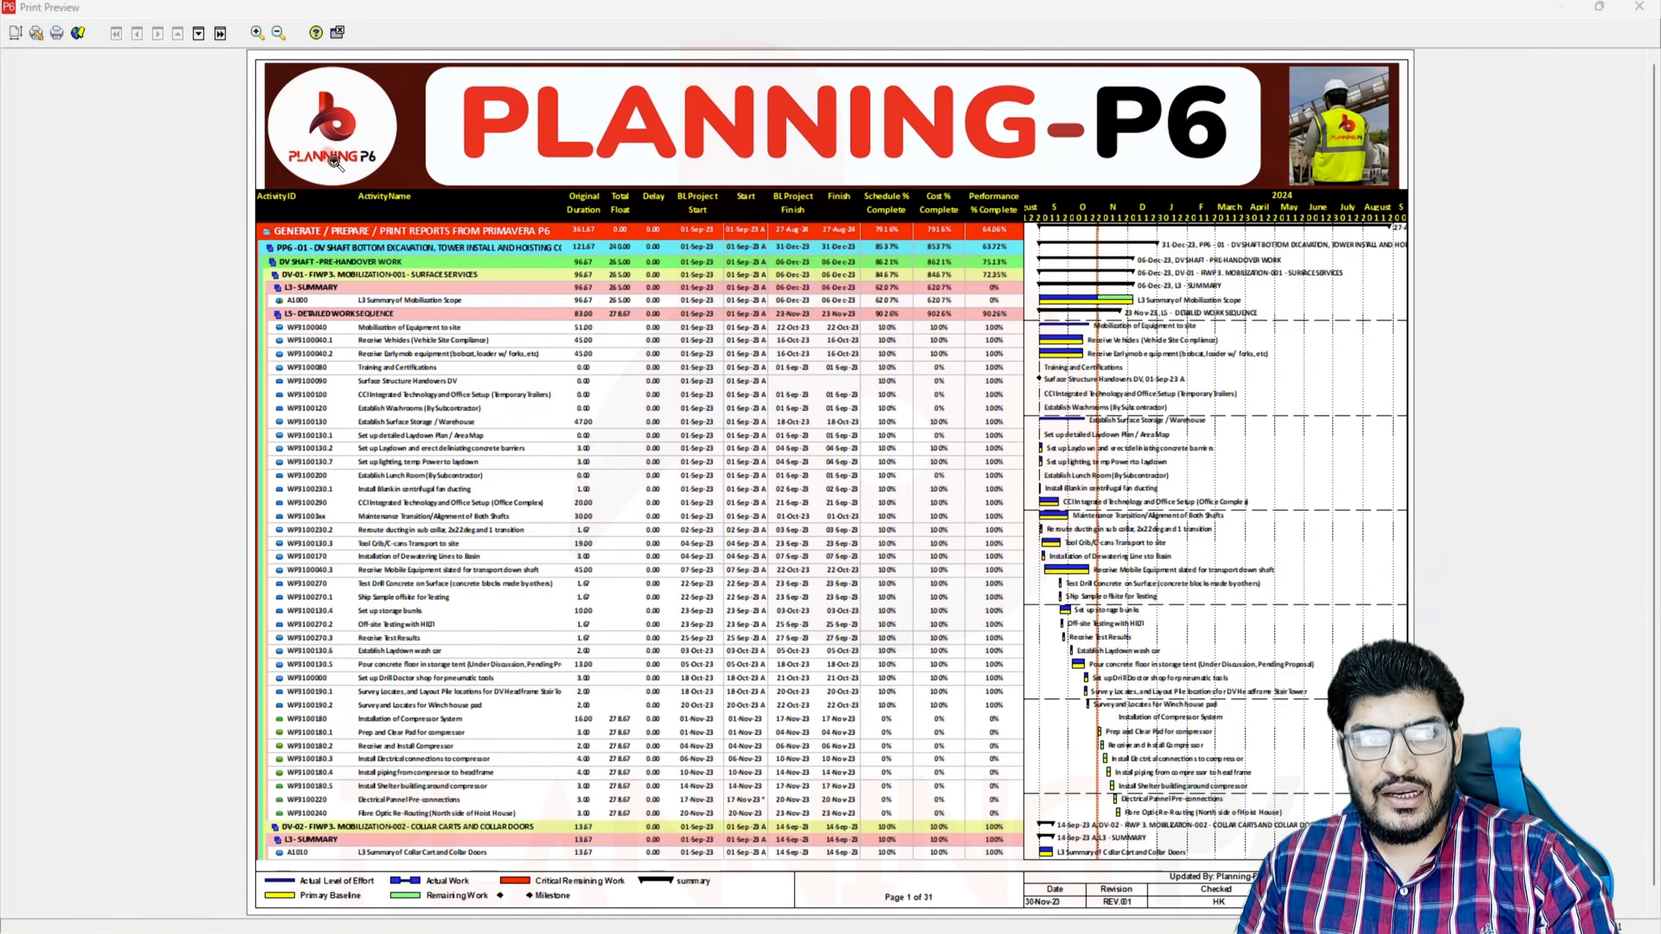
Set the page options to print only the Profile, excluding the Activity Table and Gantt Chart, and apply and accept them
click(14, 34)
click(993, 325)
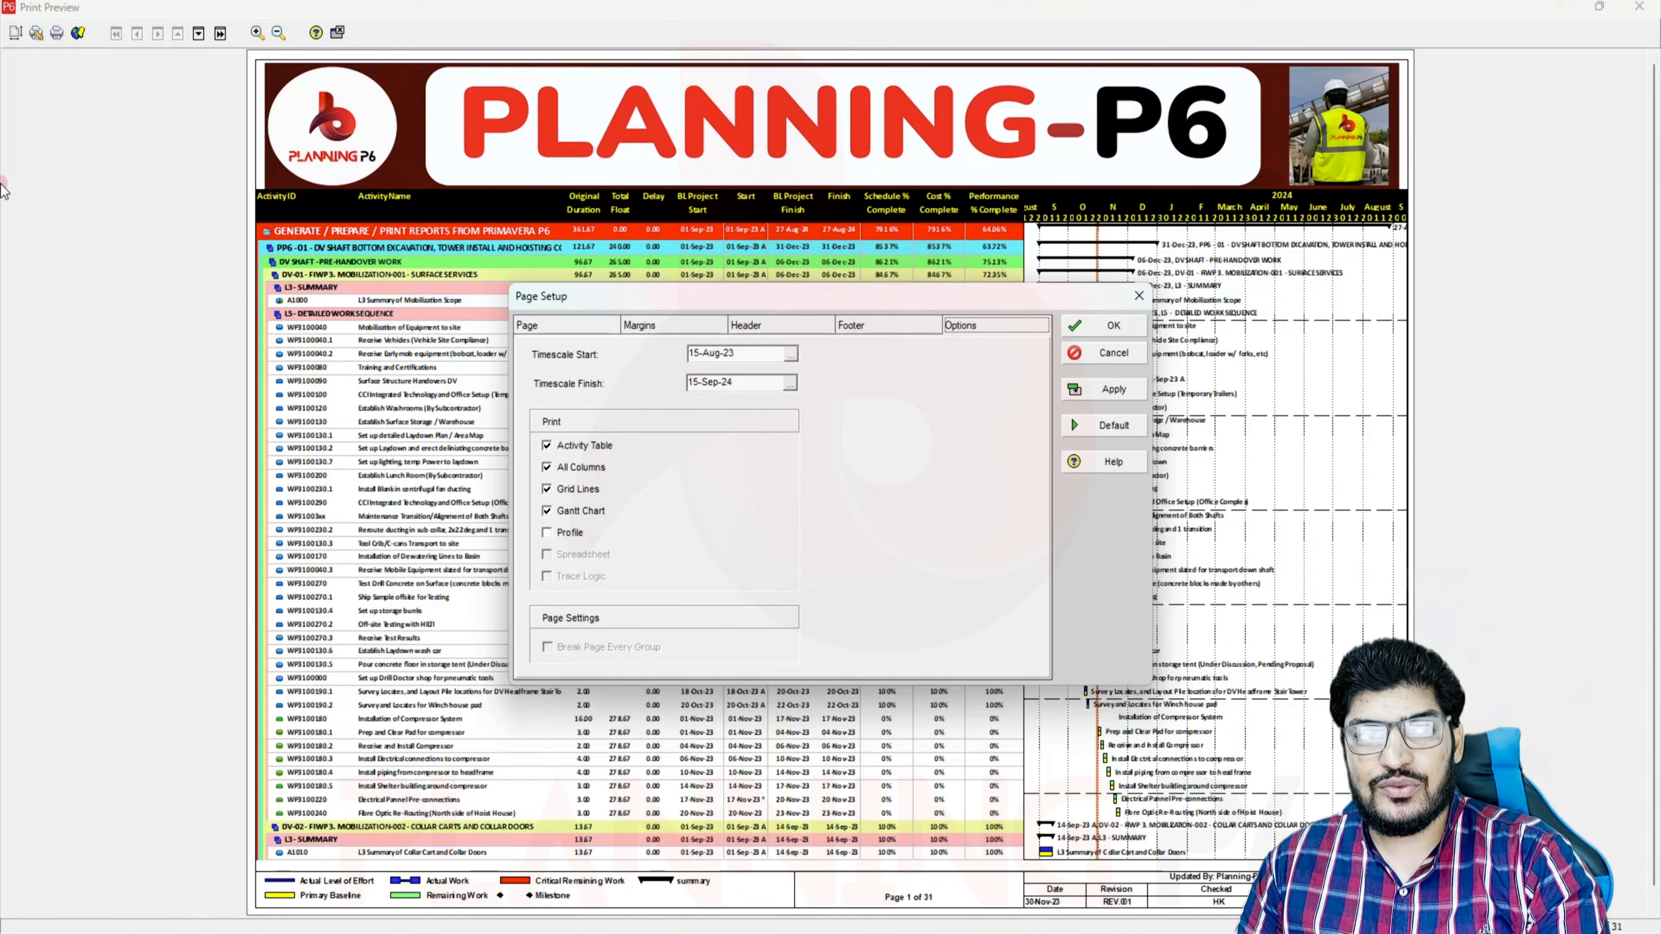
click(580, 446)
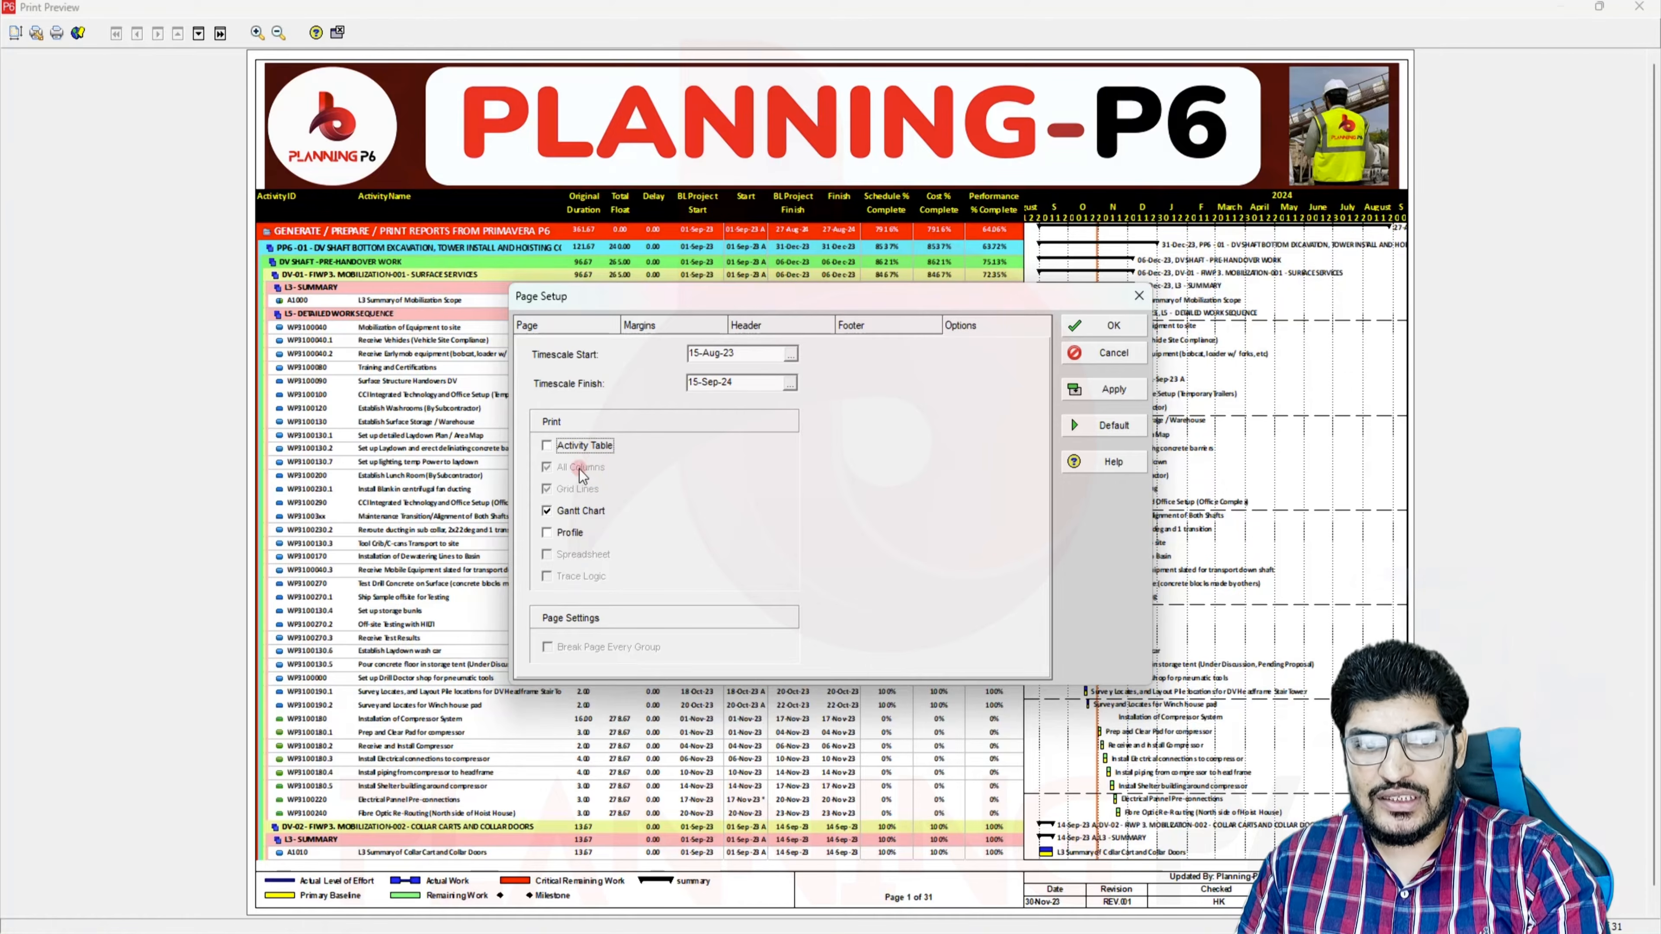
click(571, 533)
click(582, 511)
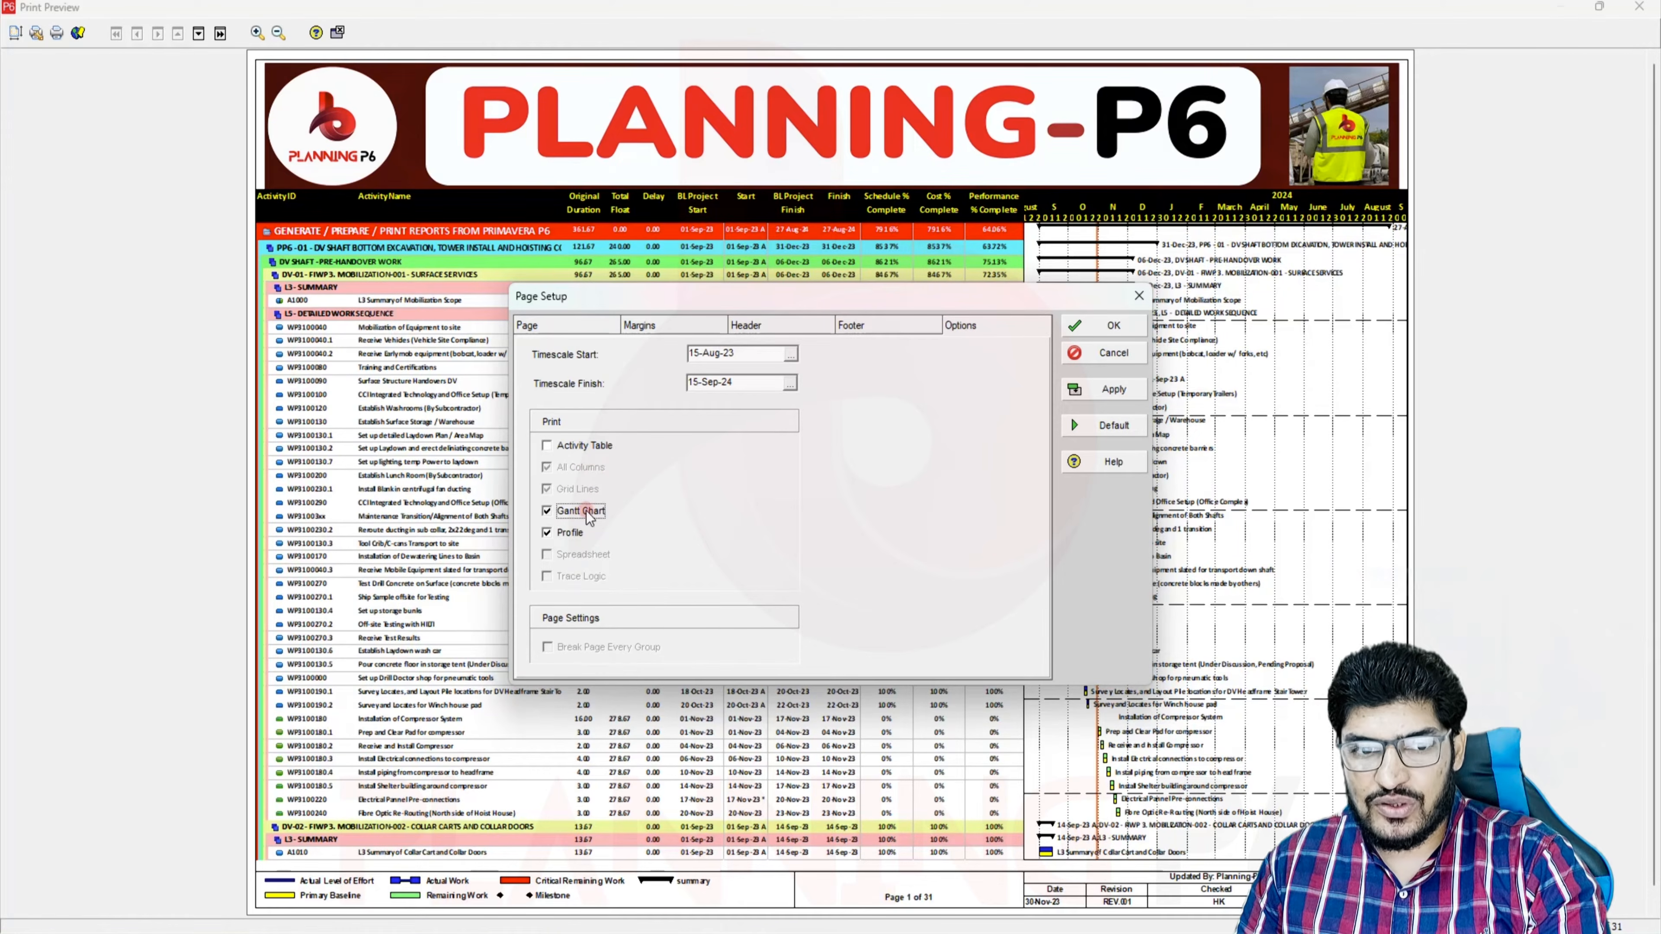
click(1132, 385)
click(1114, 325)
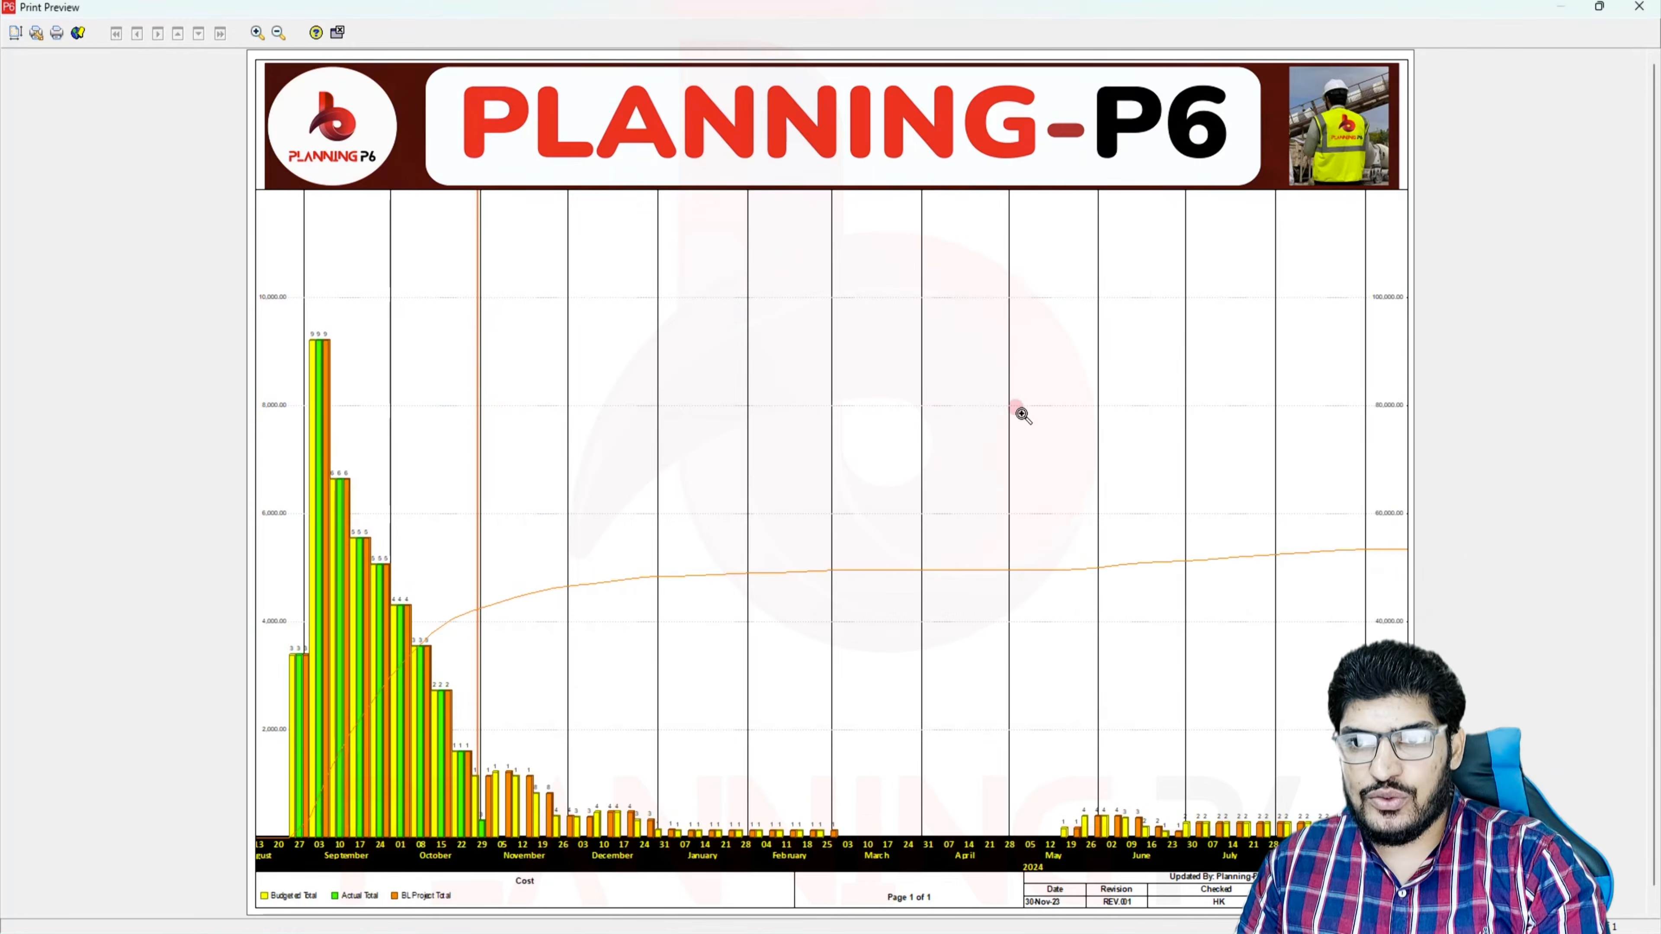
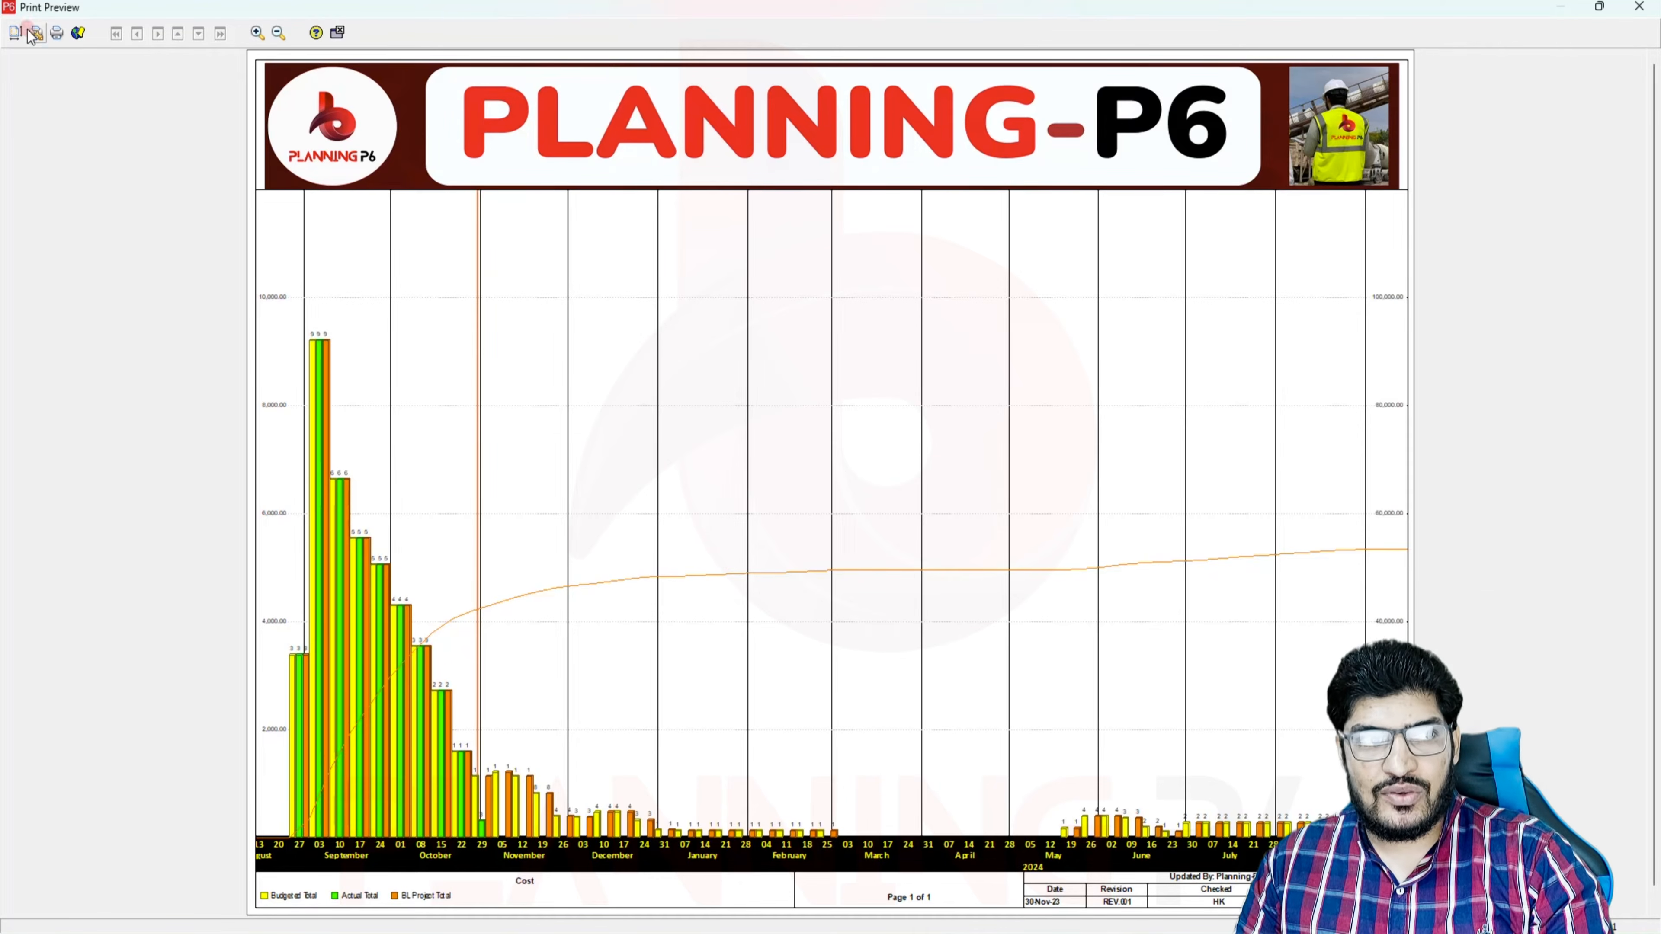
Print the whole Profile printout with Nitro PDF Creator to a PDF named Curve on the Desktop
click(57, 32)
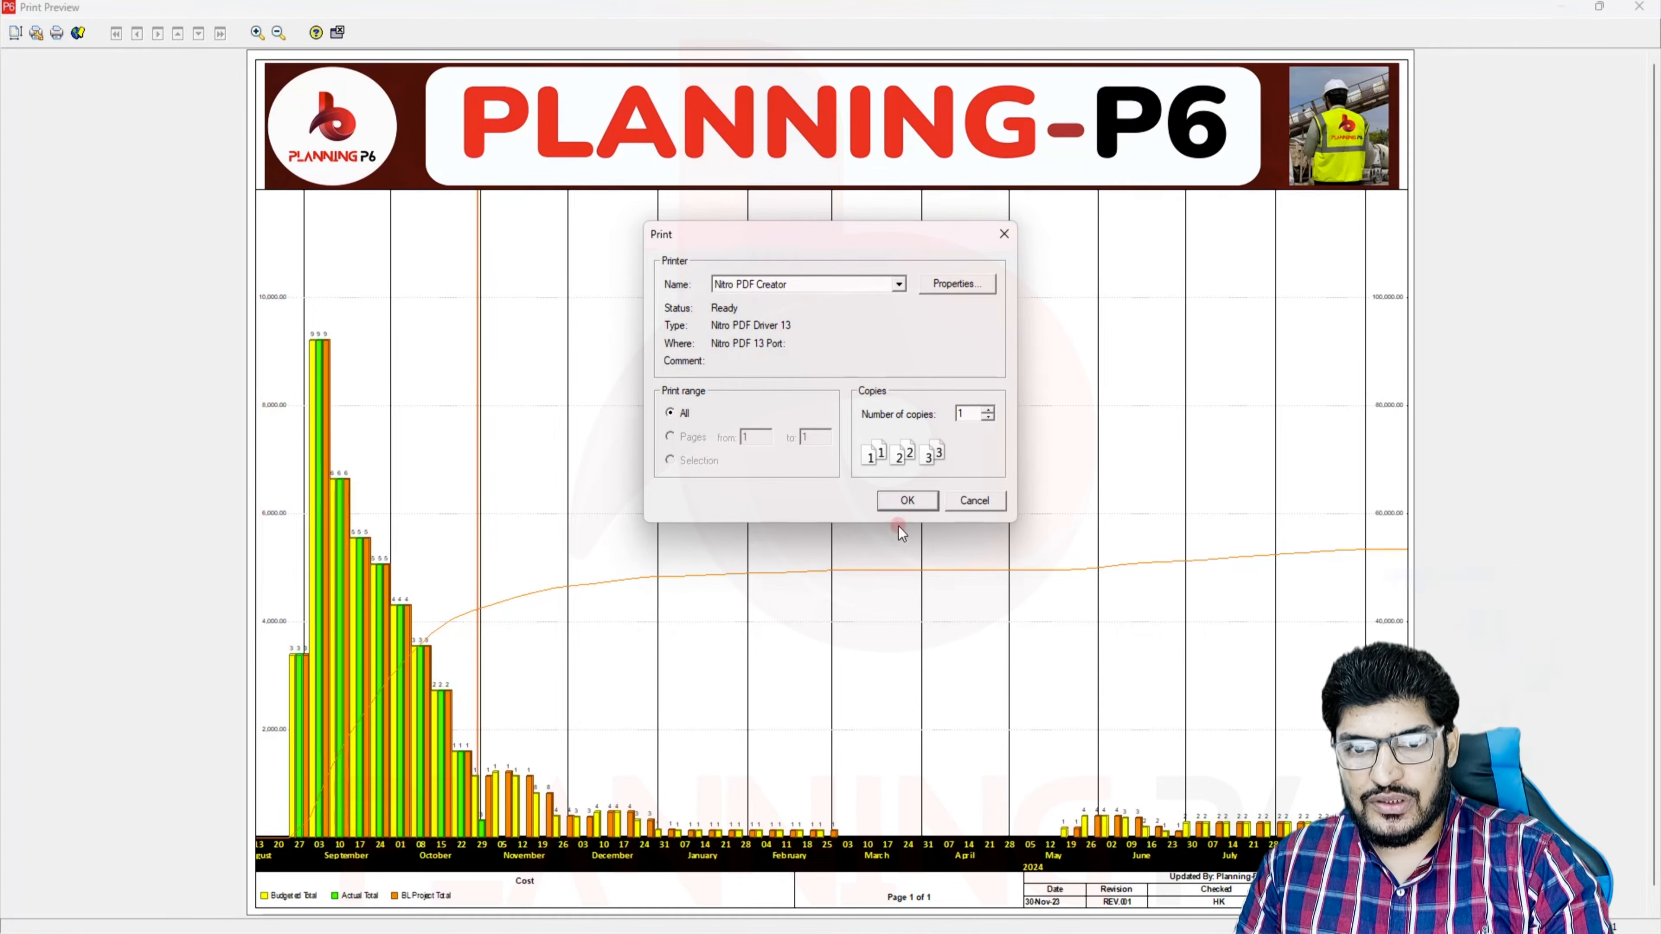
click(907, 500)
click(724, 608)
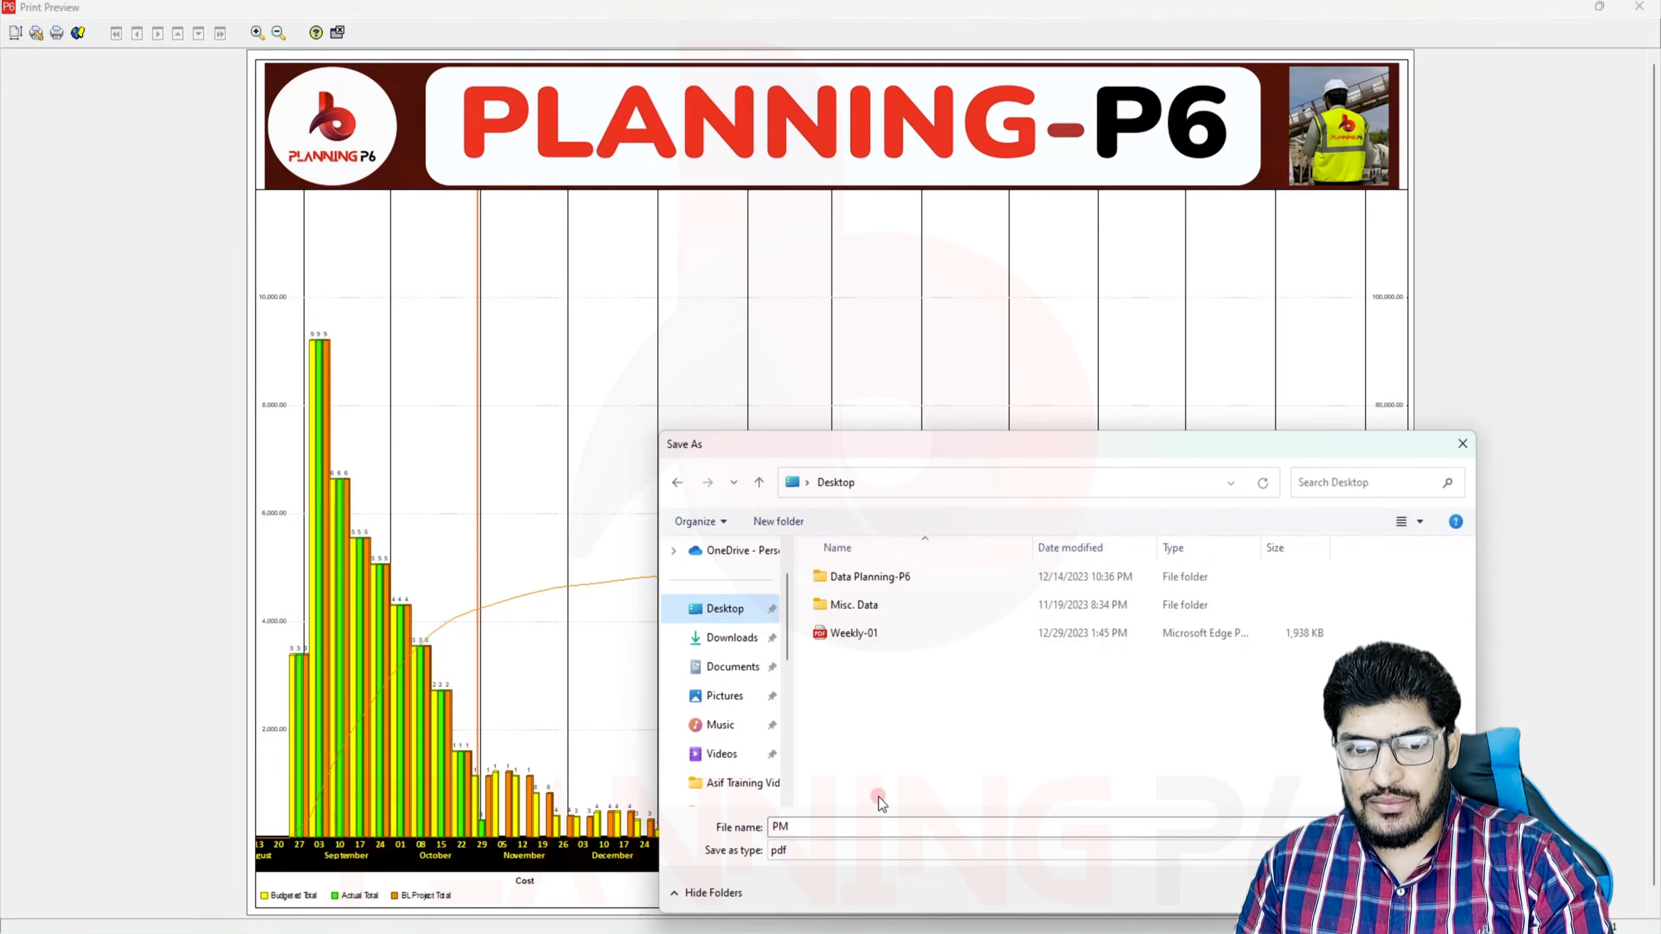
click(851, 828)
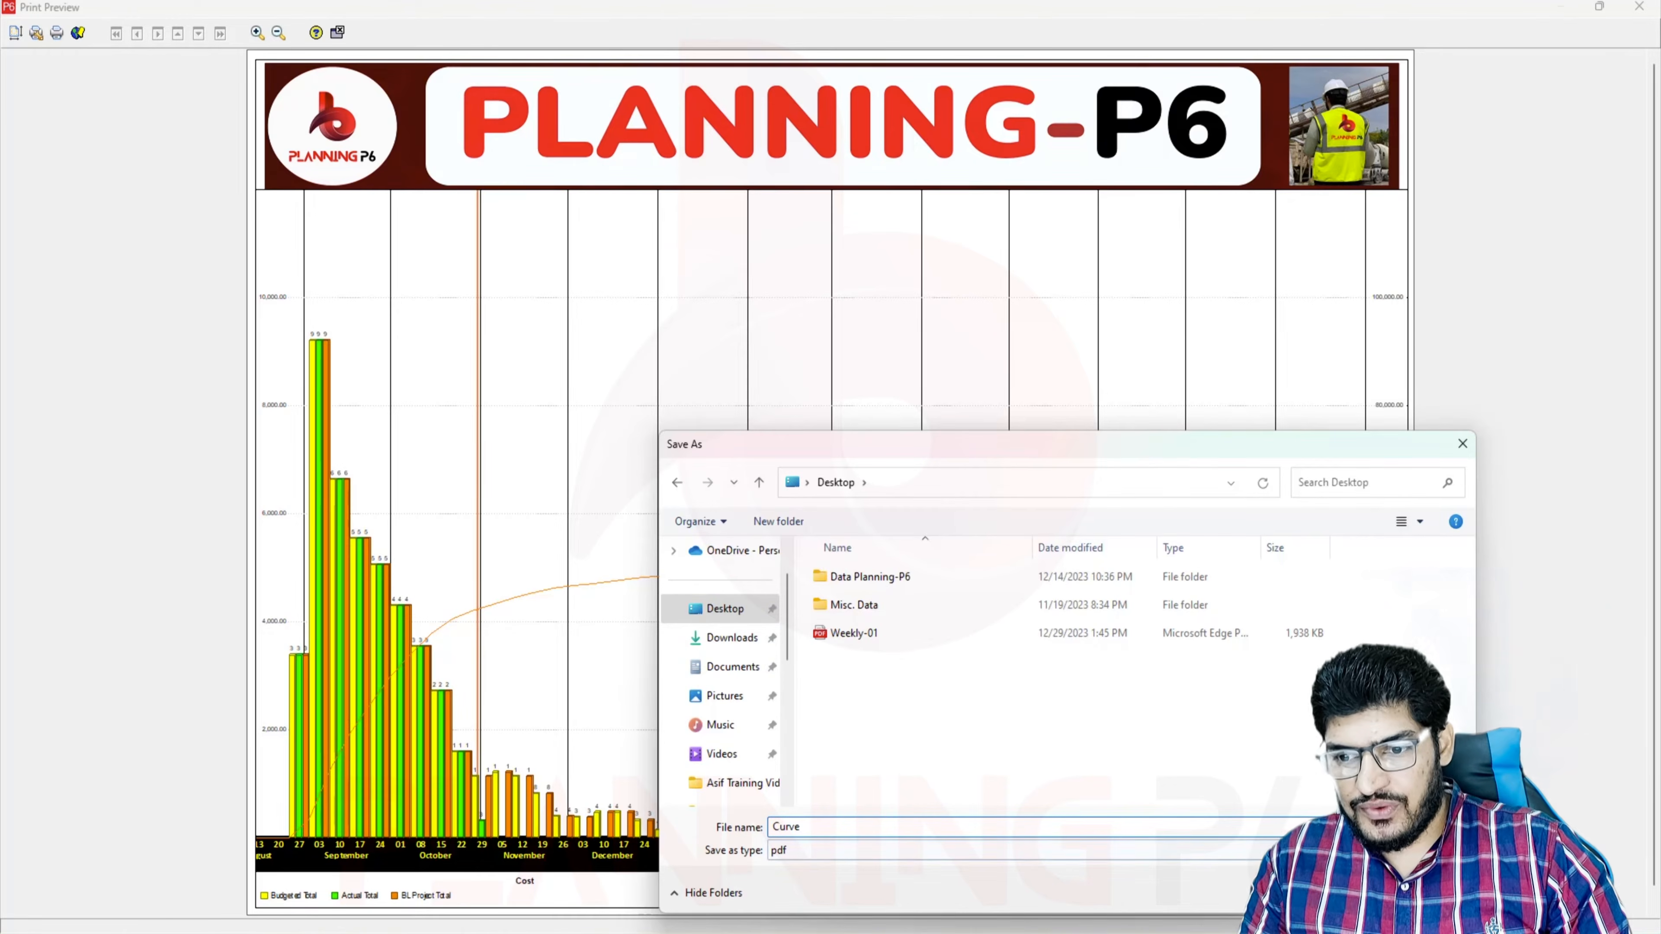
key(Return)
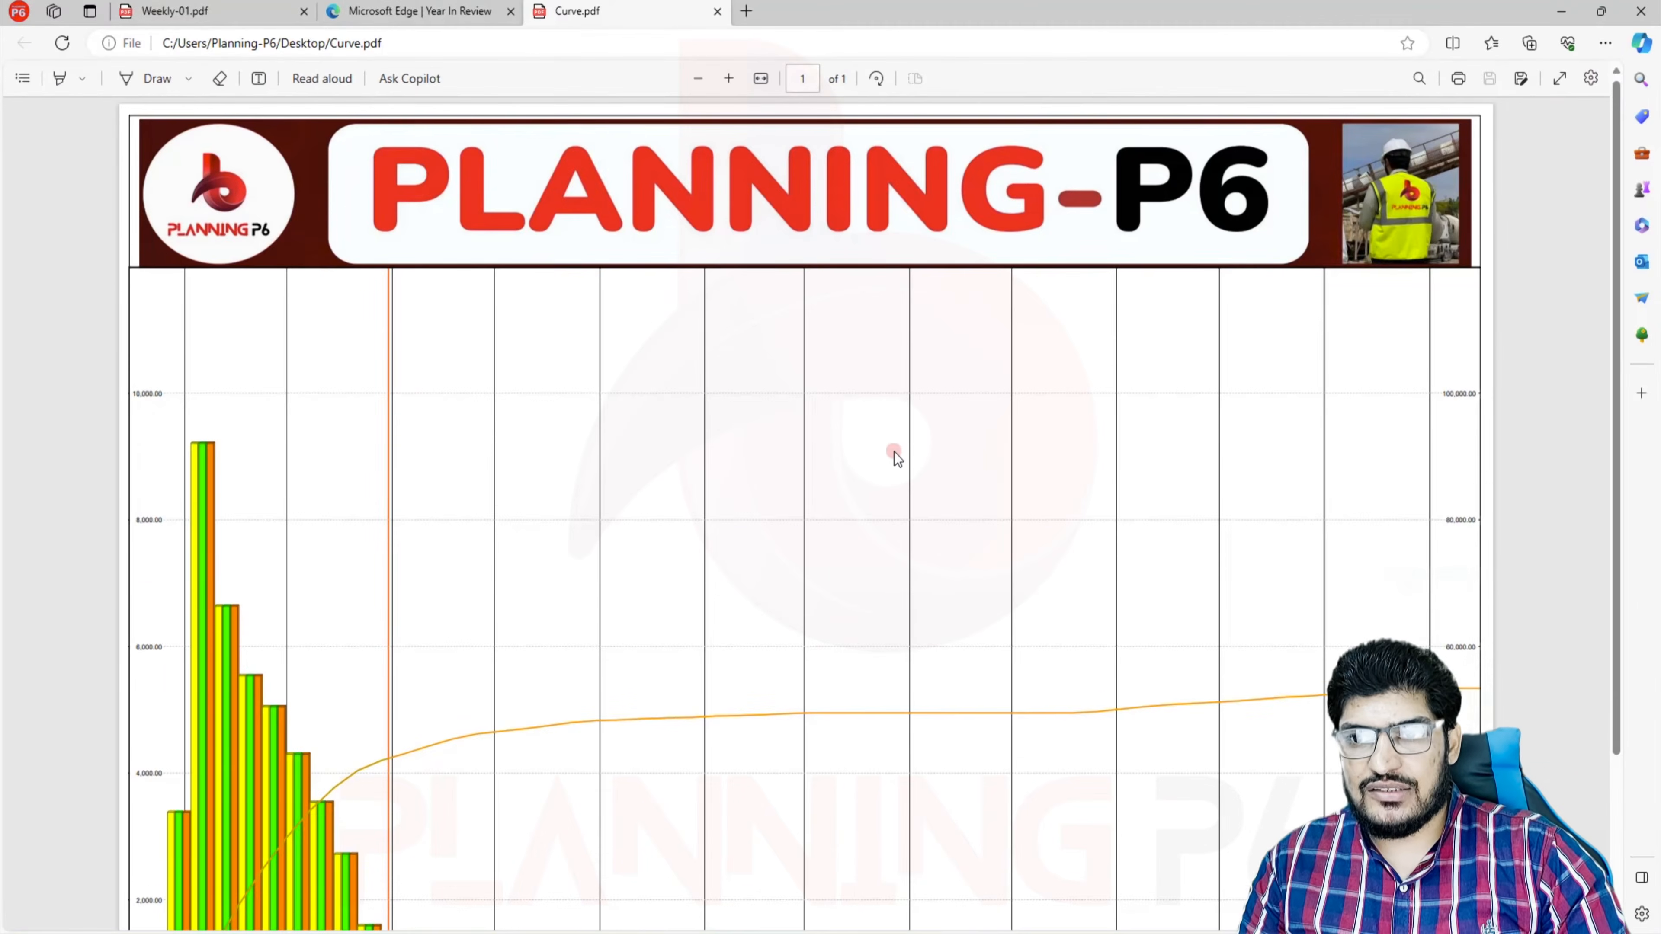
Examine the bars, cost curve and header in Curve.pdf, and return to Primavera P6, closing the print message
scroll(861, 481, down, 3)
scroll(343, 578, up, 5)
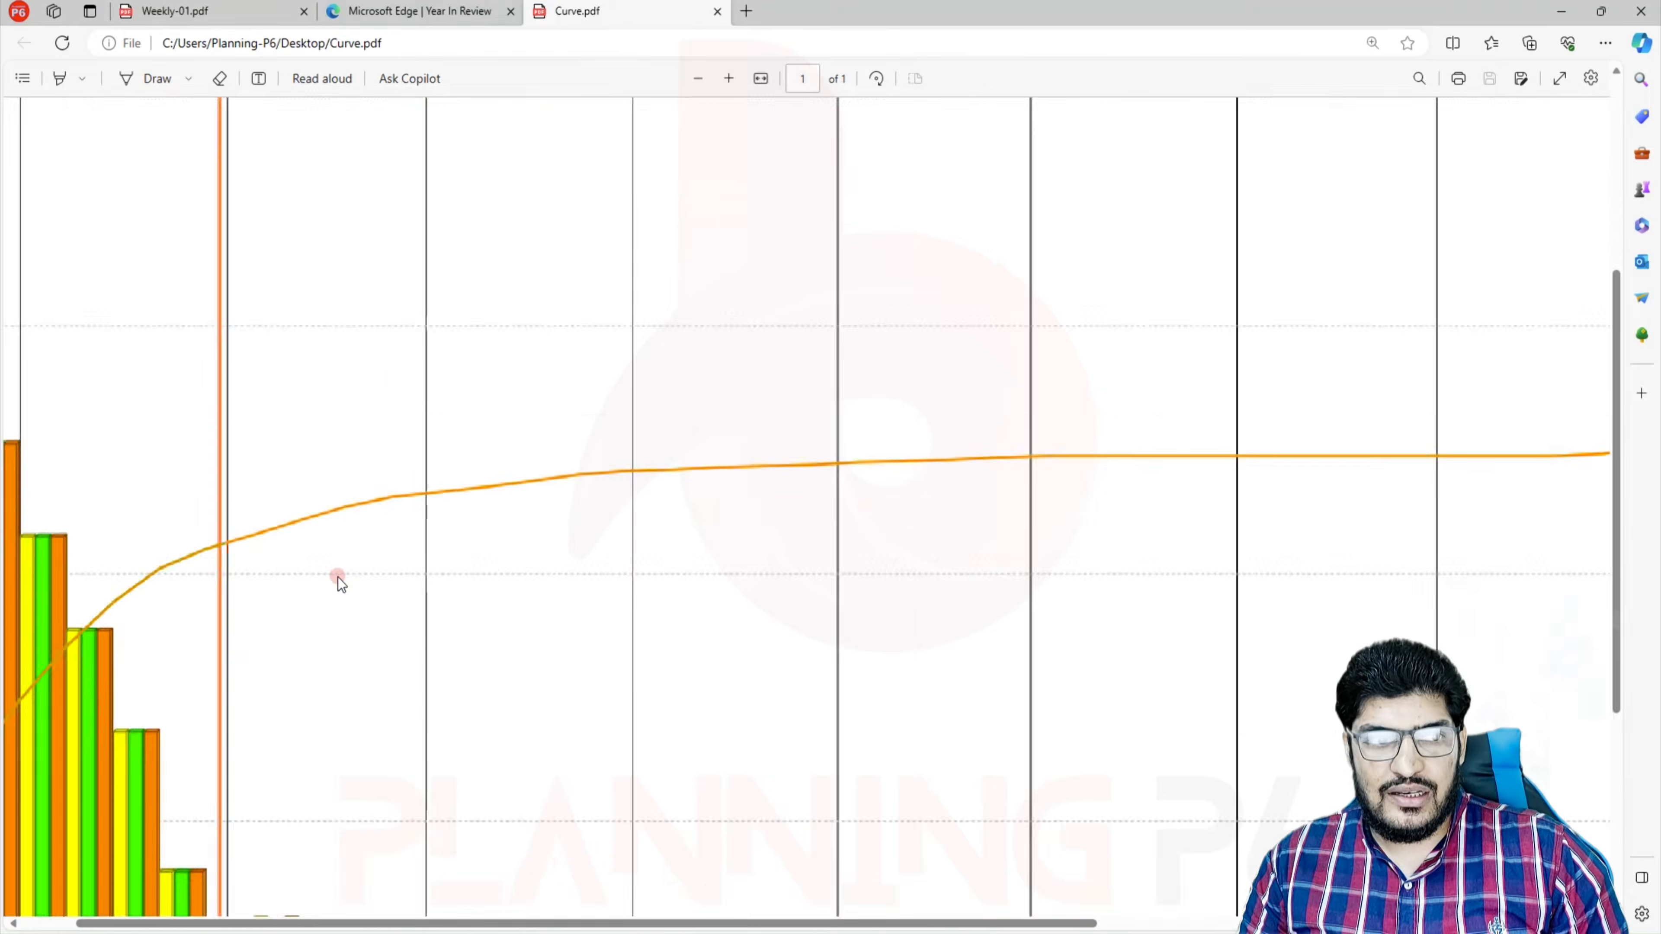
scroll(568, 572, left, 5)
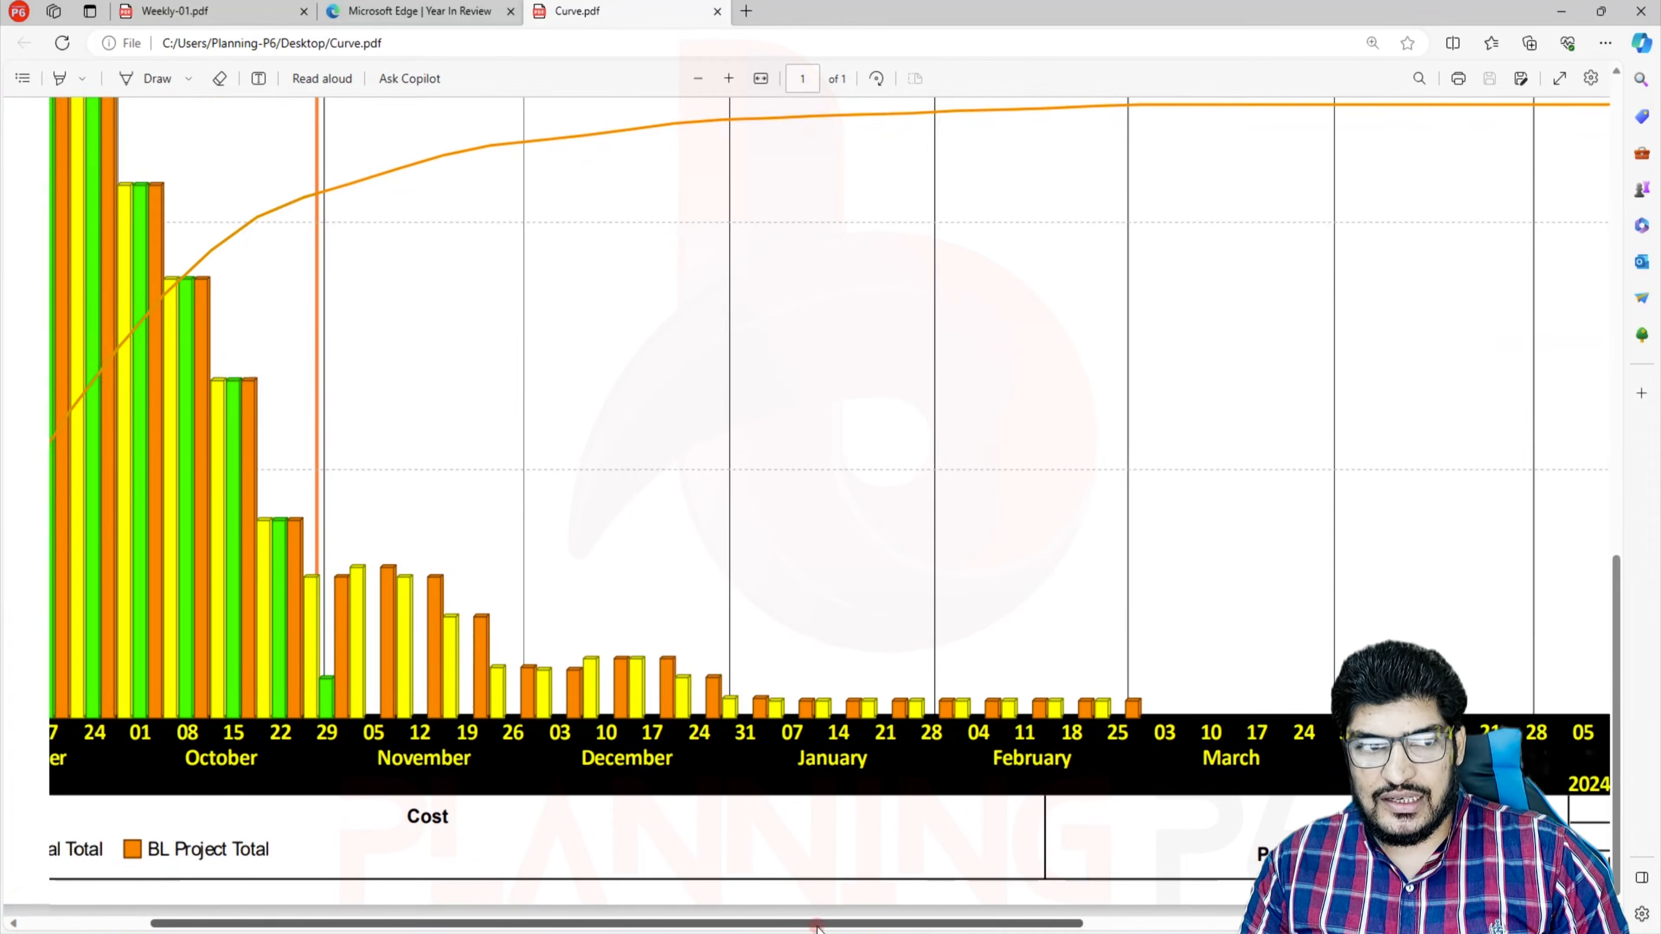
scroll(569, 571, up, 10)
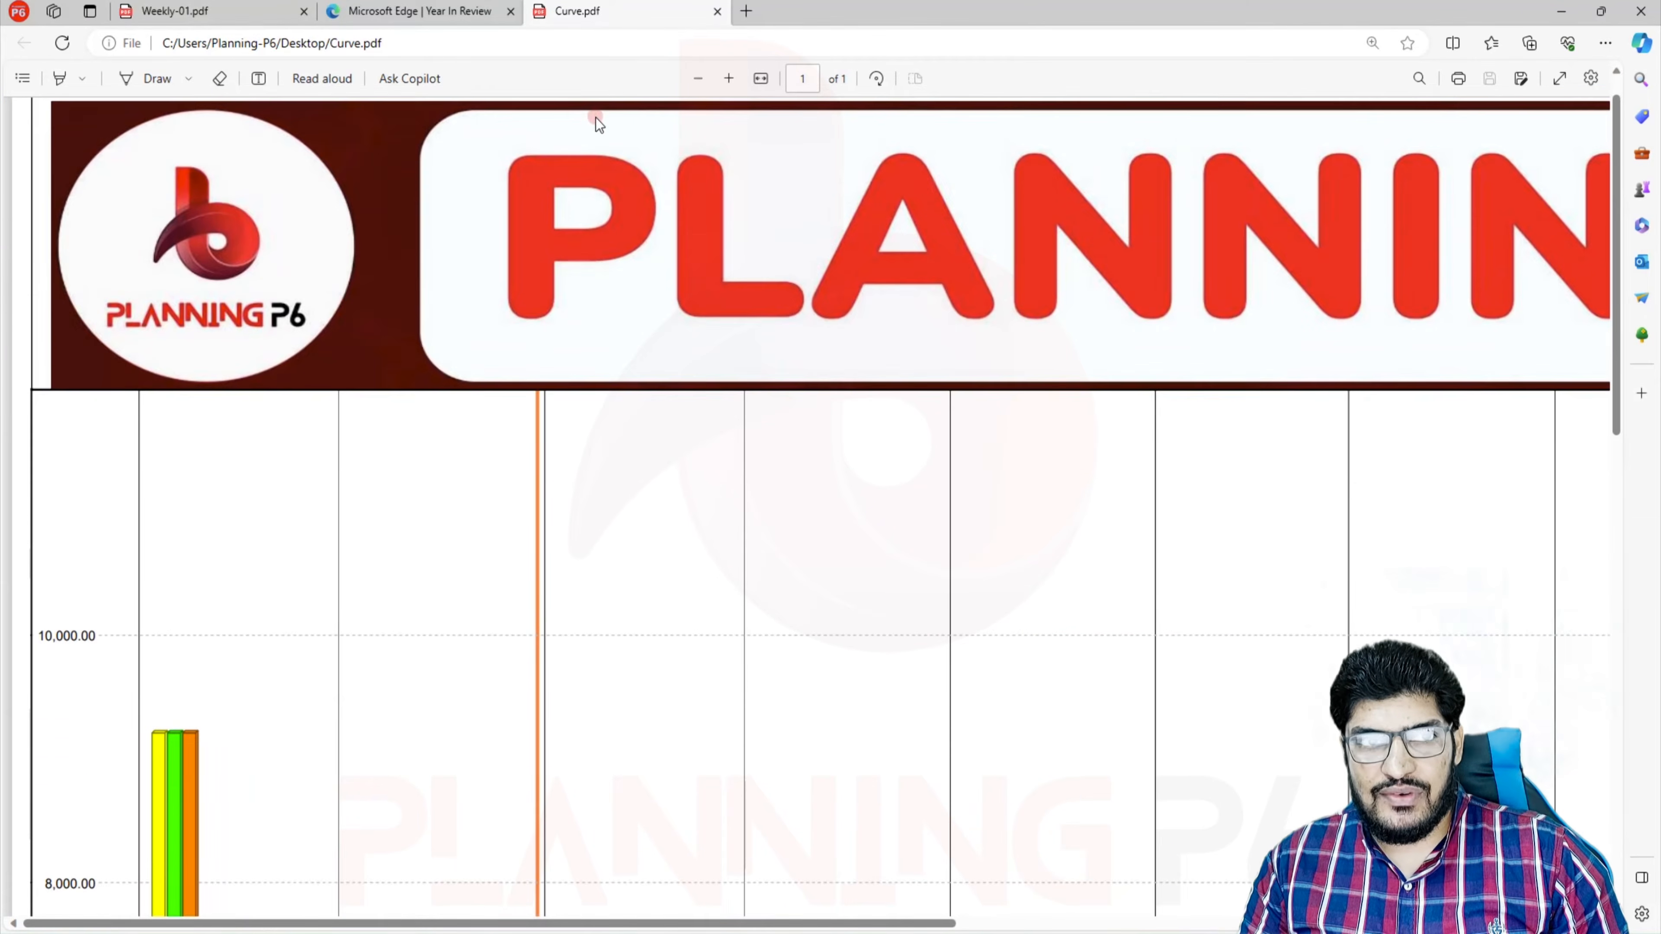
key(alt+Tab)
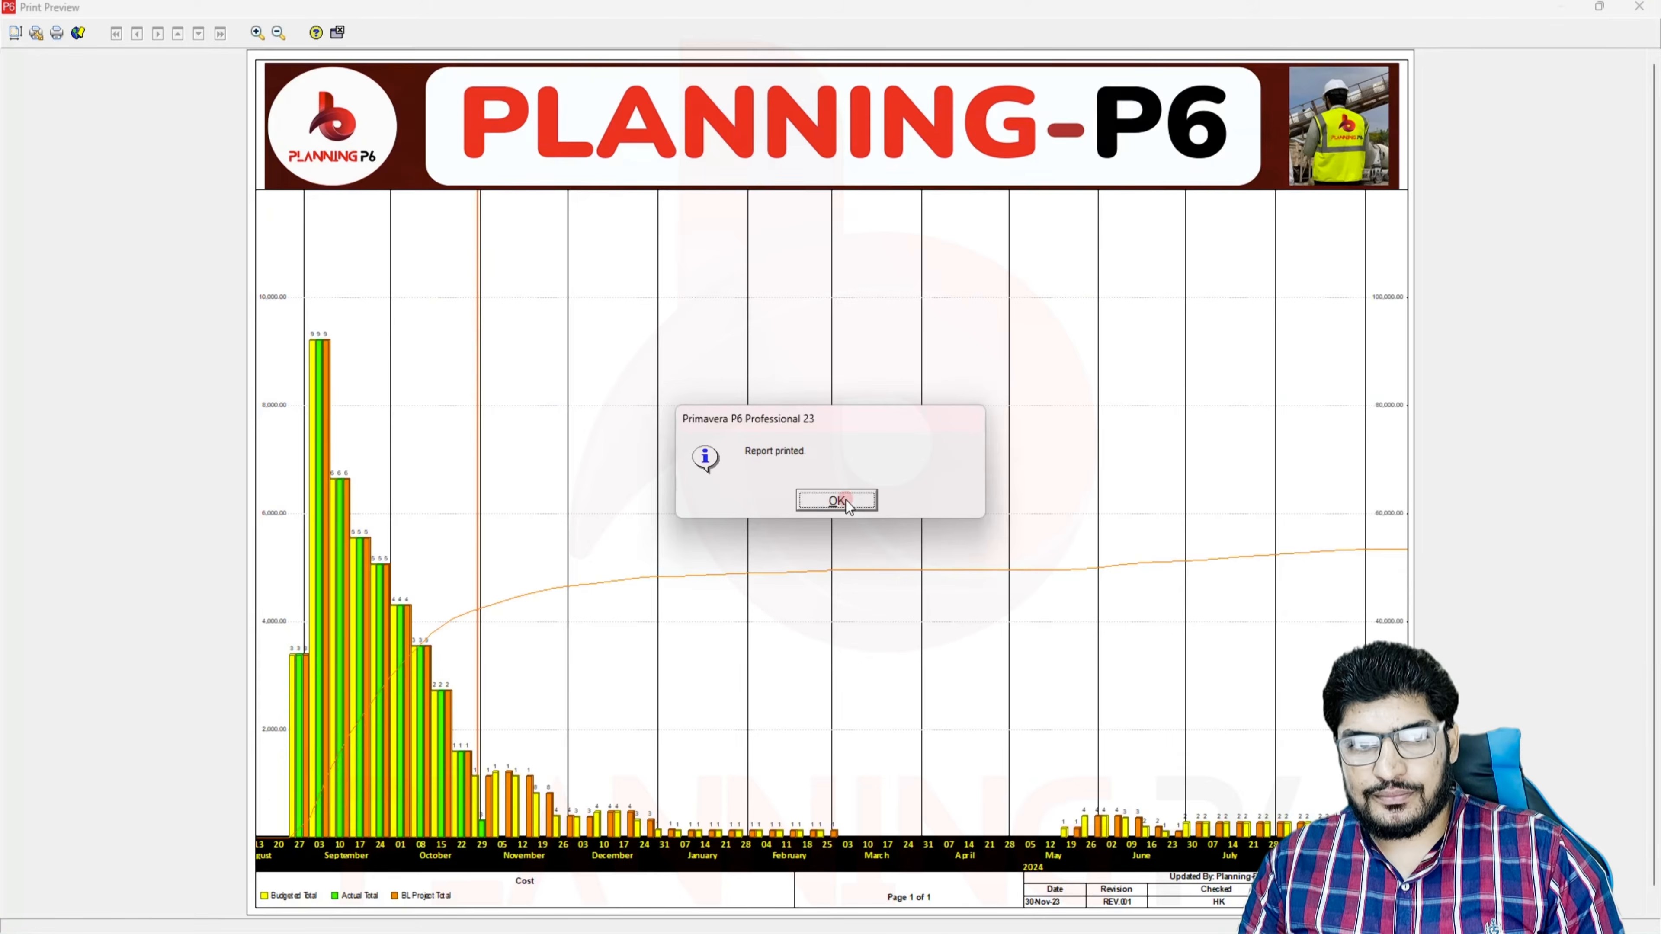
click(843, 502)
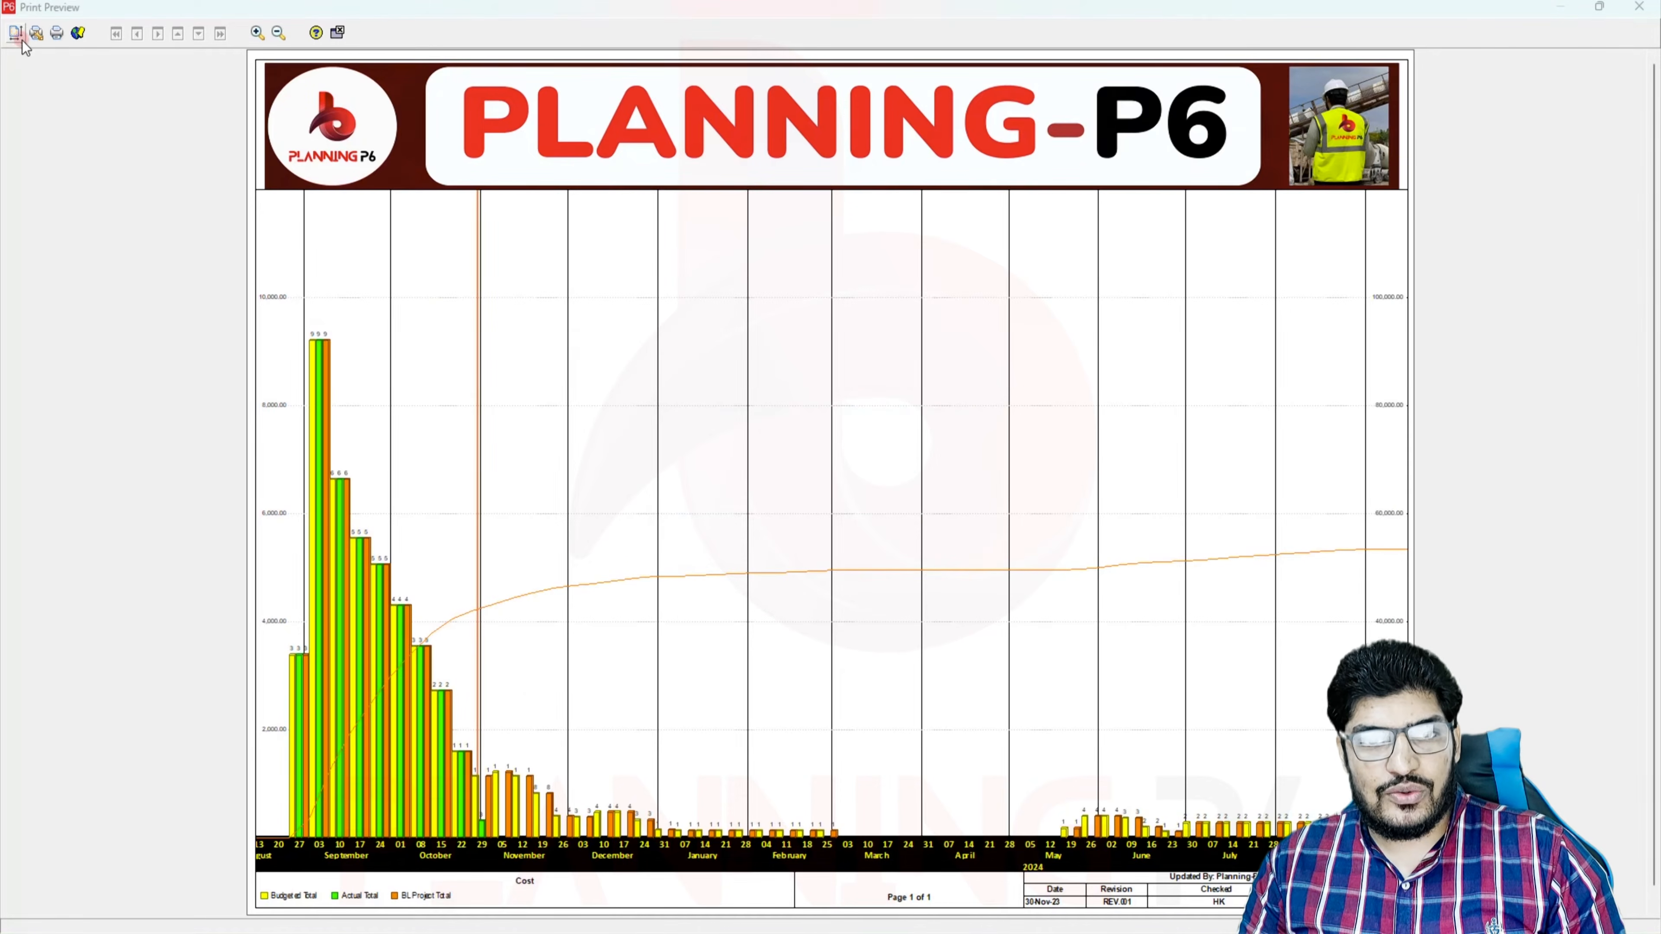
Review the page setup's options, footer, header, margins and page settings, accept them, and close the print preview
click(18, 36)
click(967, 327)
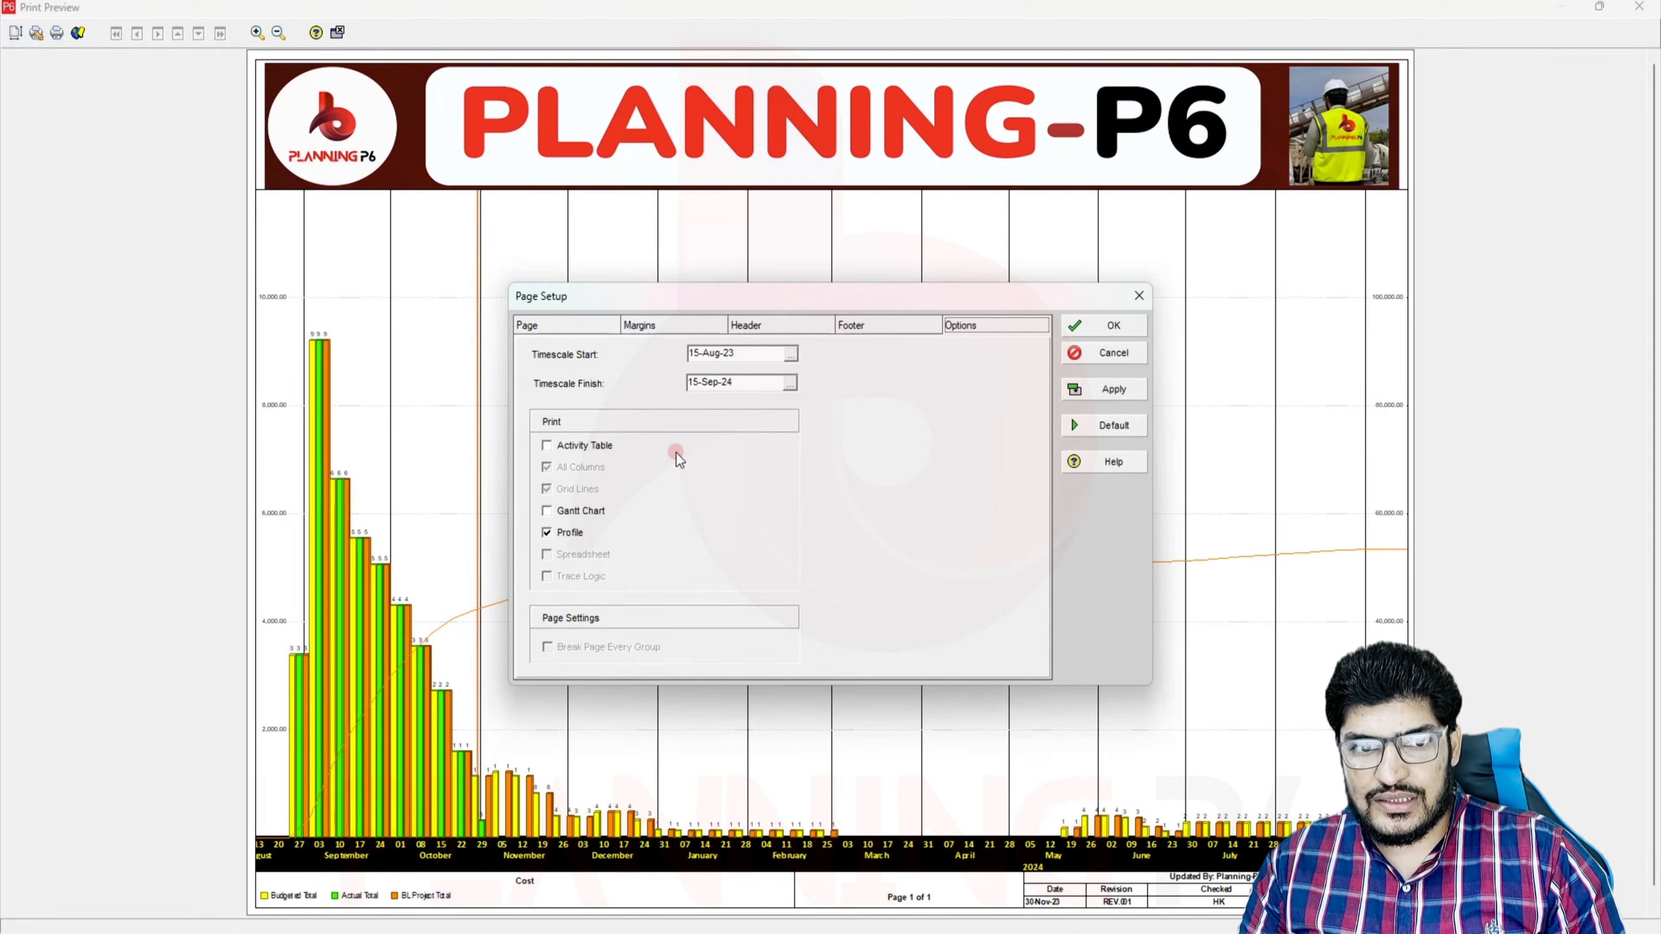
click(873, 326)
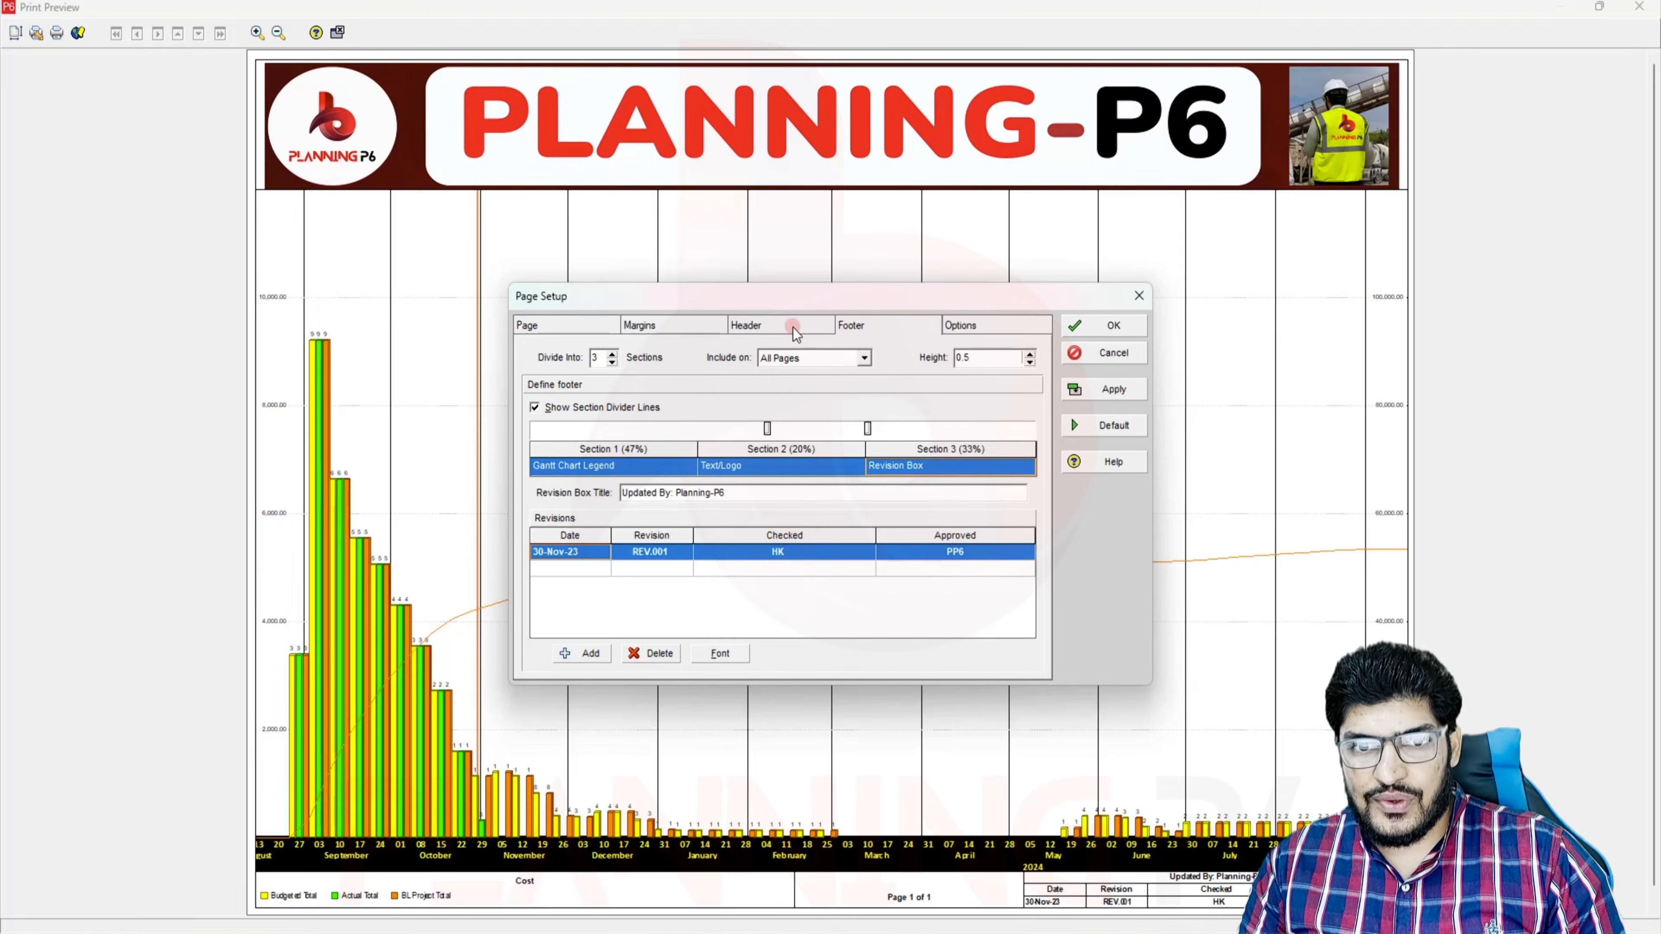
click(793, 328)
click(693, 327)
click(568, 327)
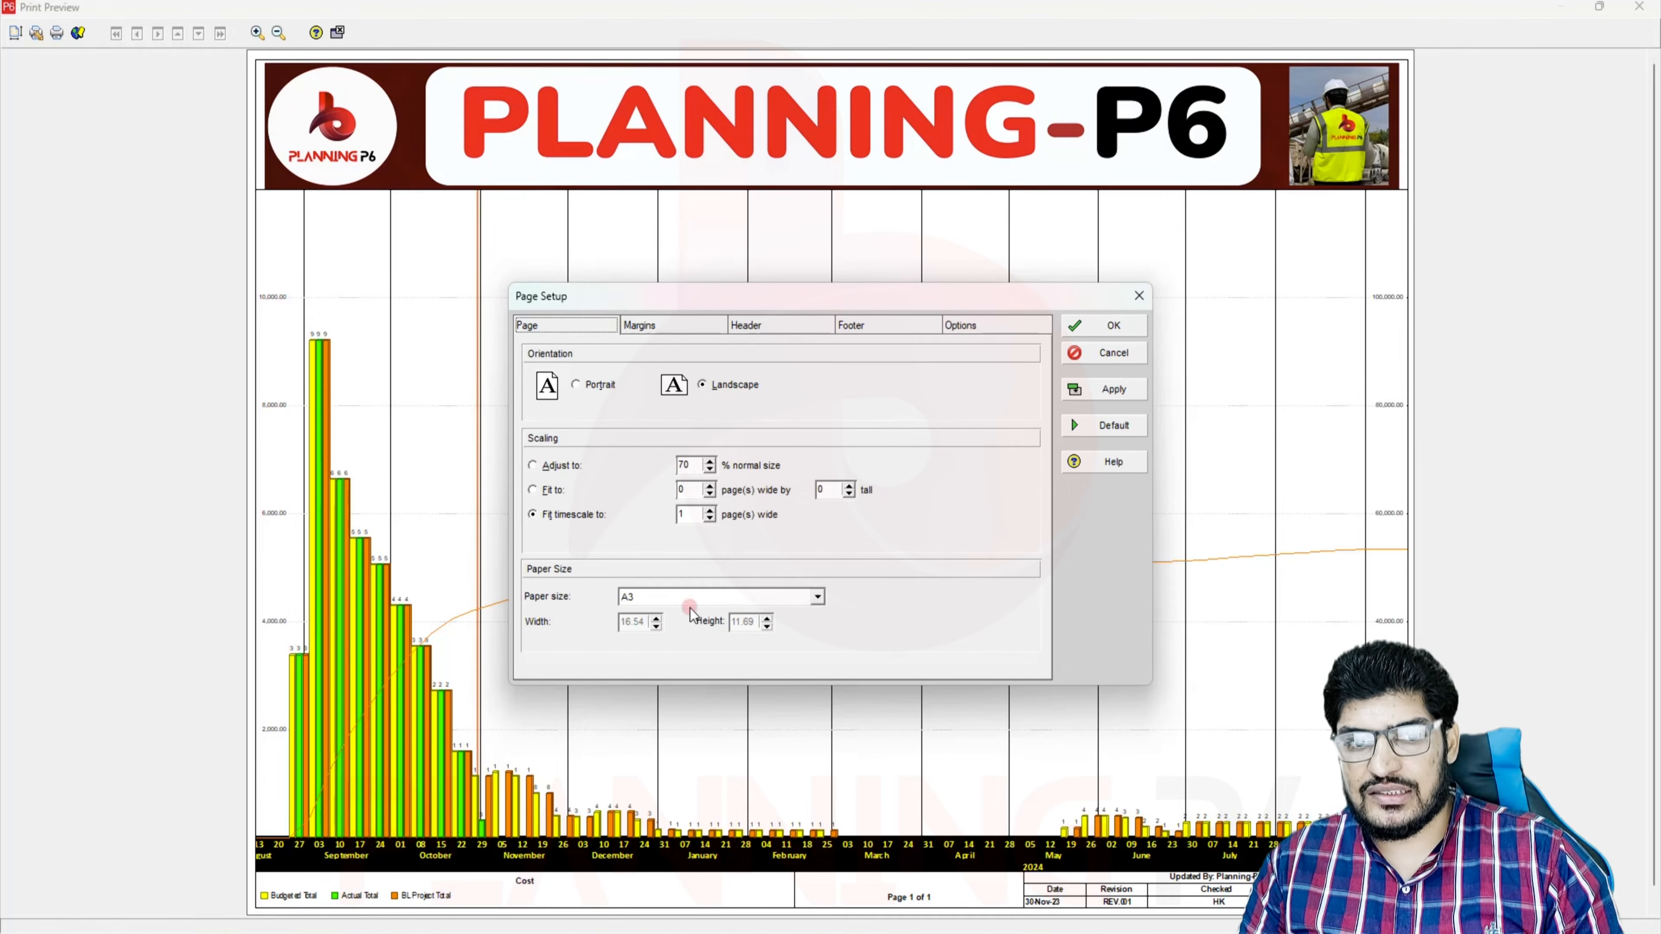
click(1104, 326)
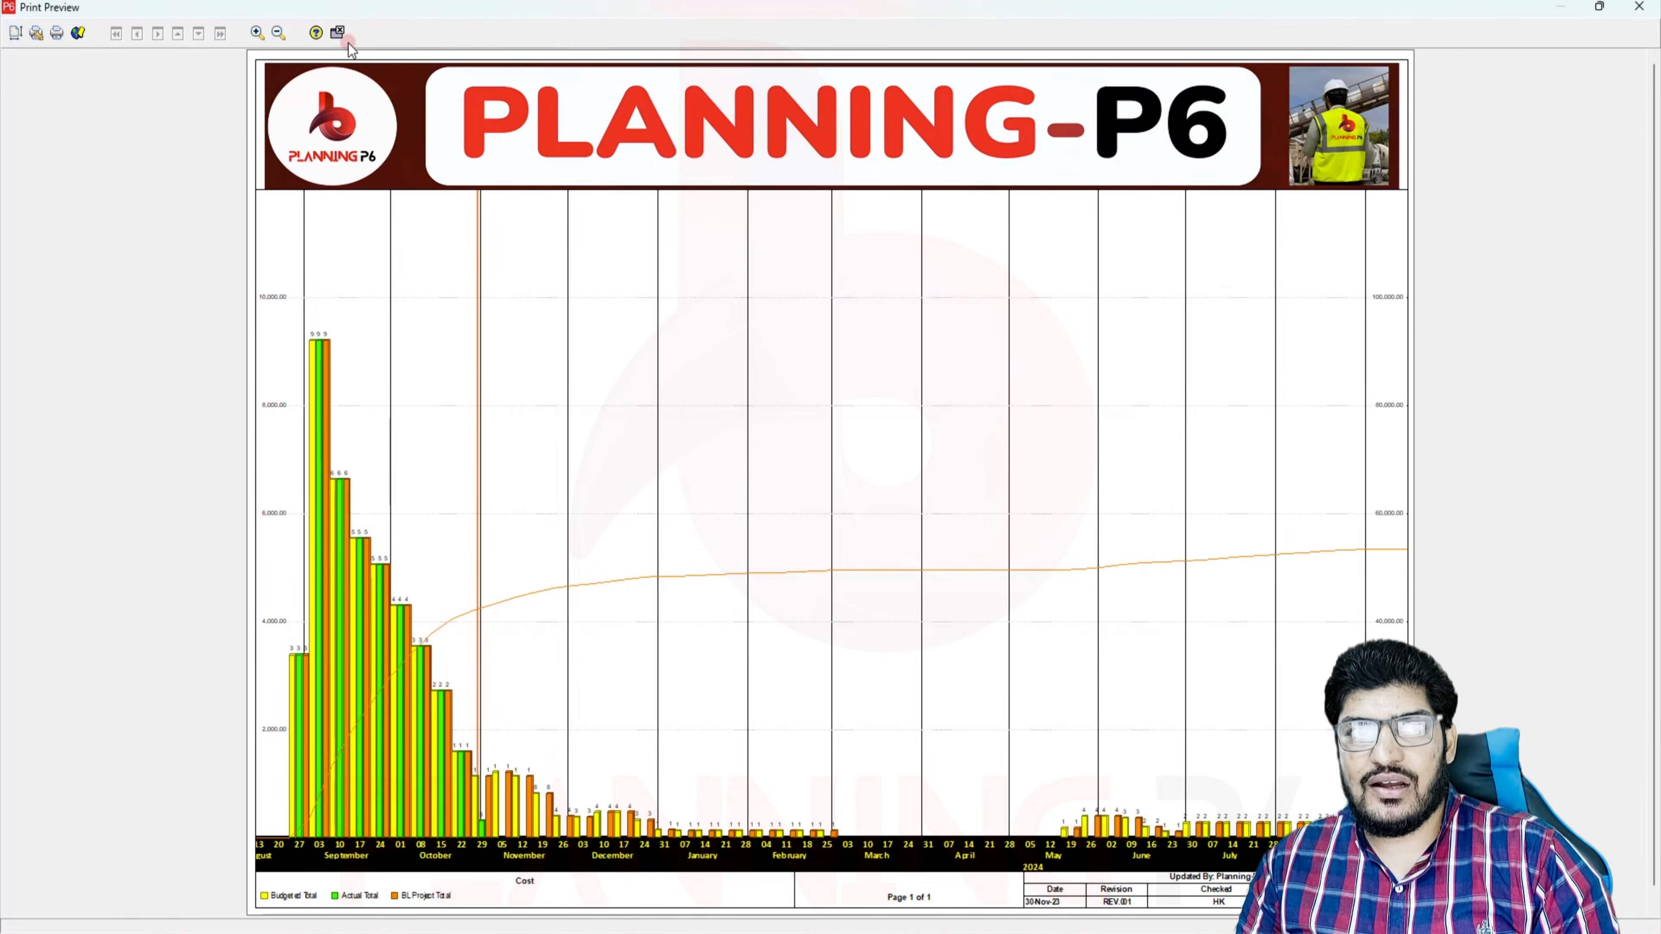
click(338, 33)
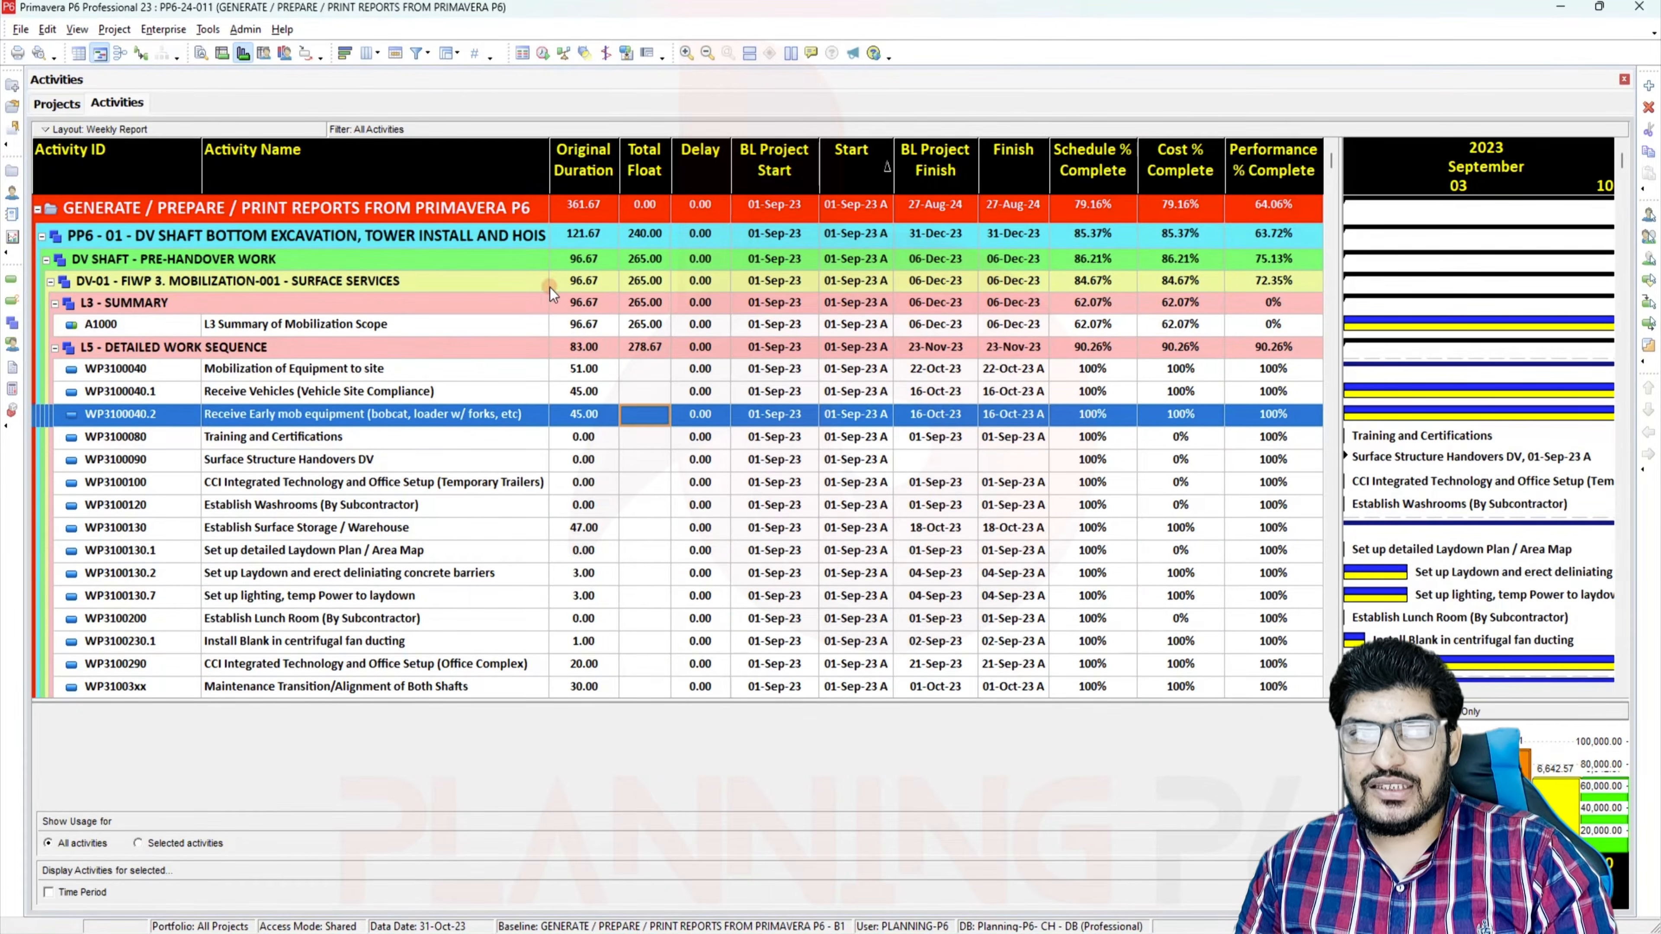
Save the current settings to the Weekly Report layout
click(76, 31)
click(75, 31)
click(77, 30)
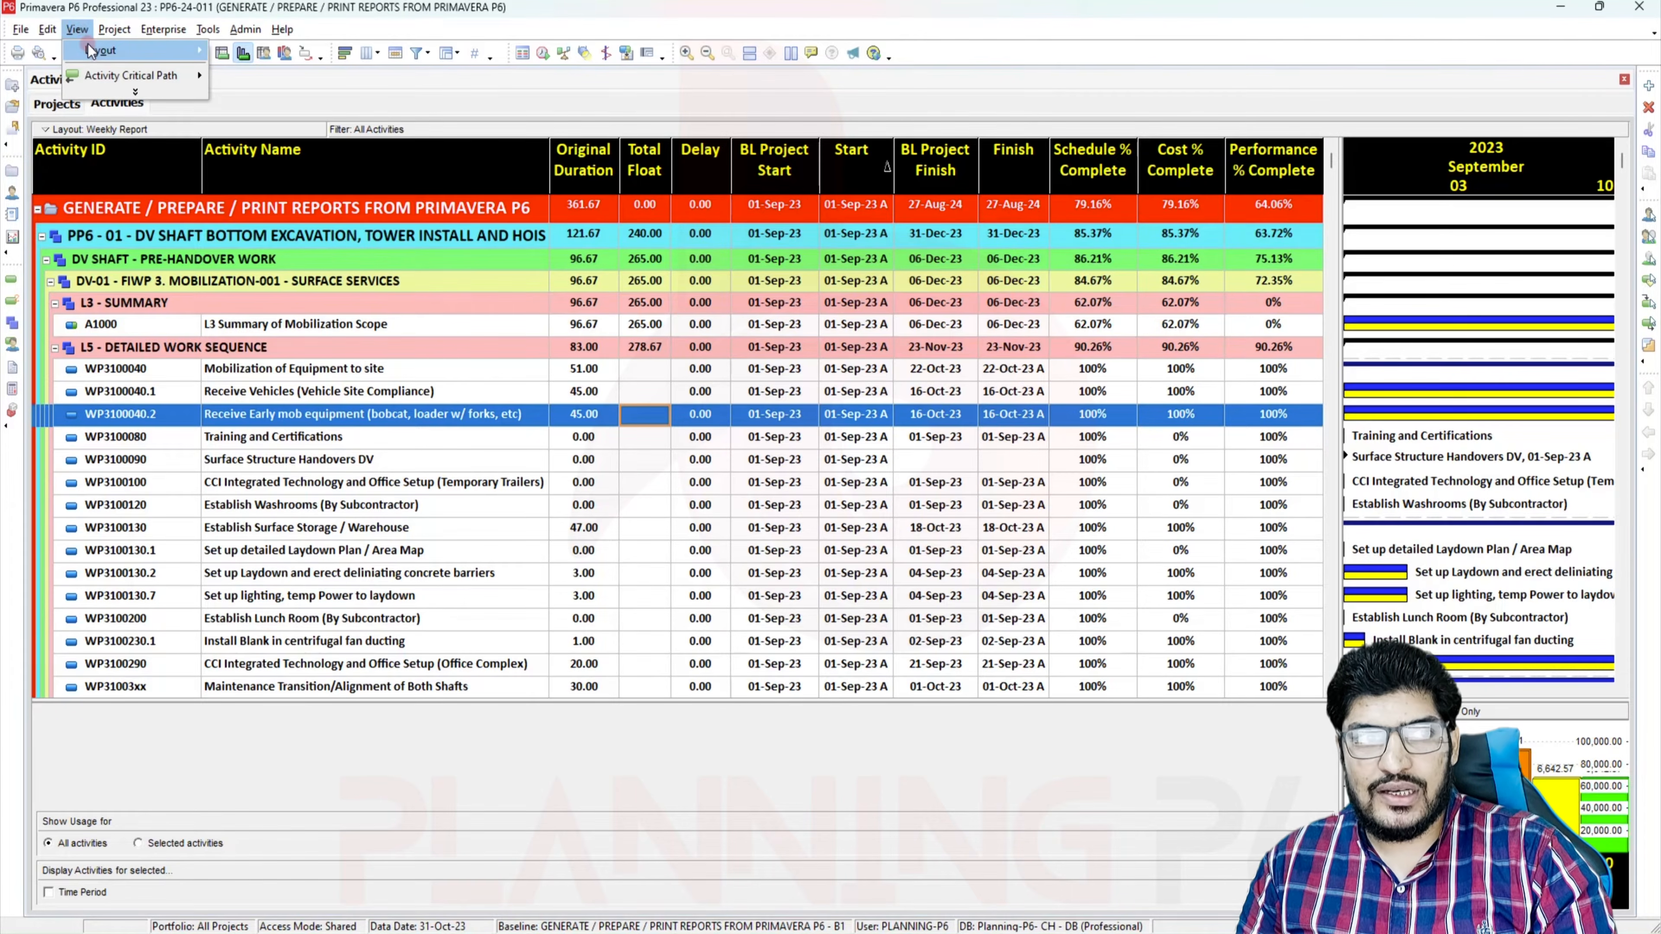
click(229, 67)
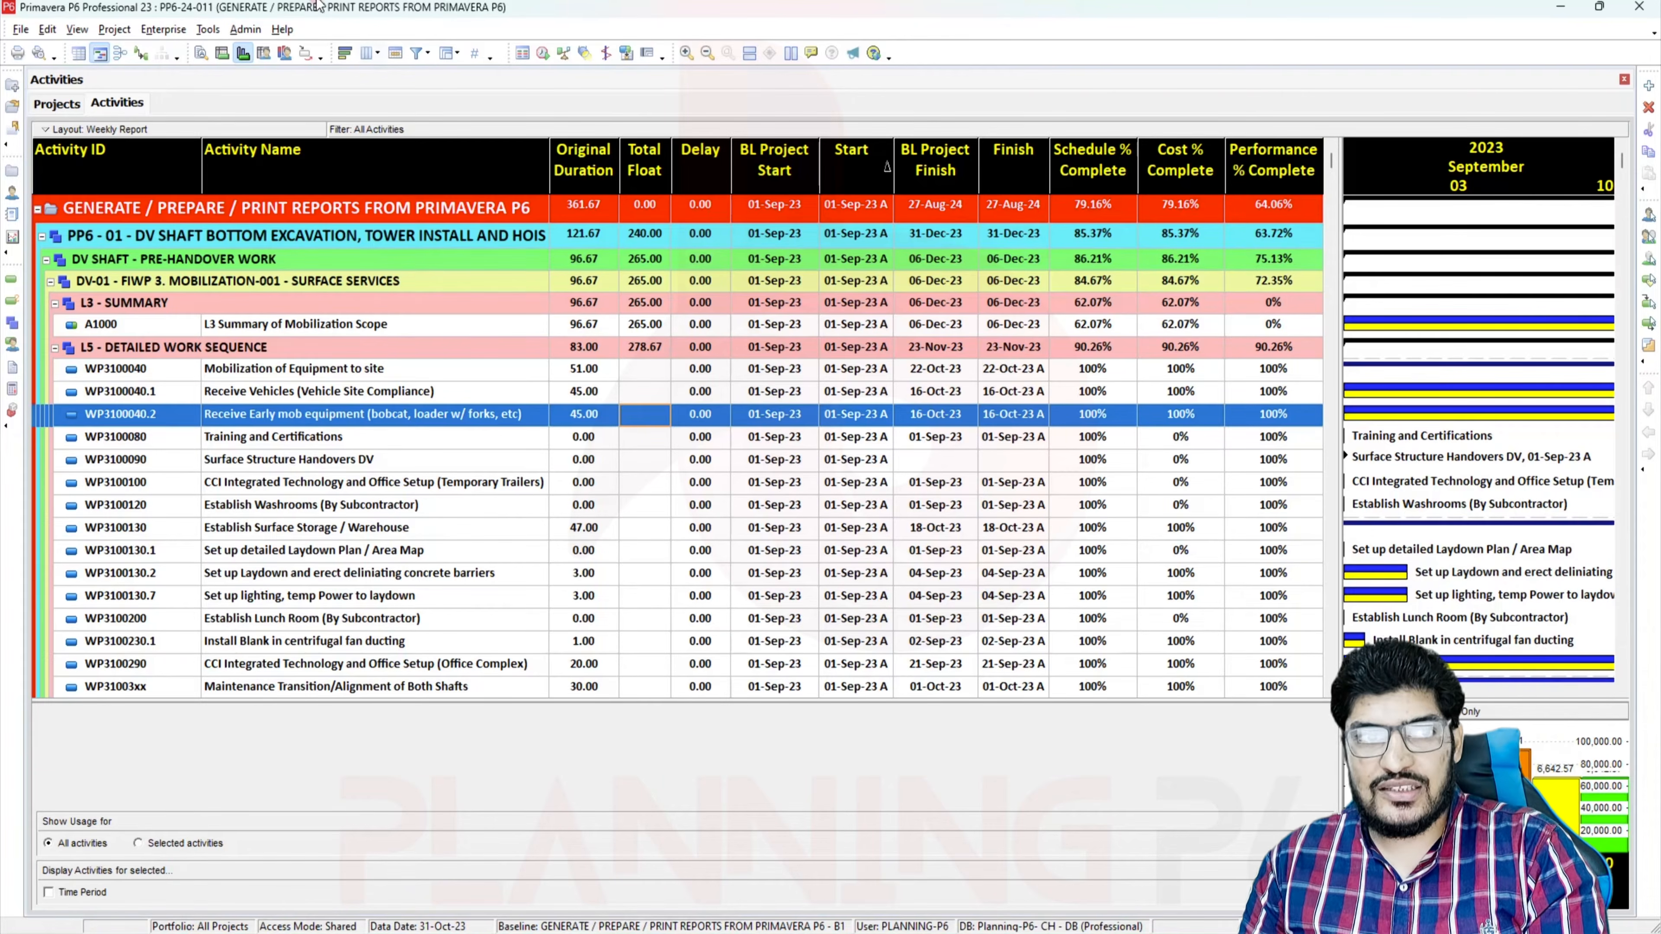
Switch the lower pane through the resource usage profile, Gantt Chart, resource usage spreadsheet and activity details
click(285, 53)
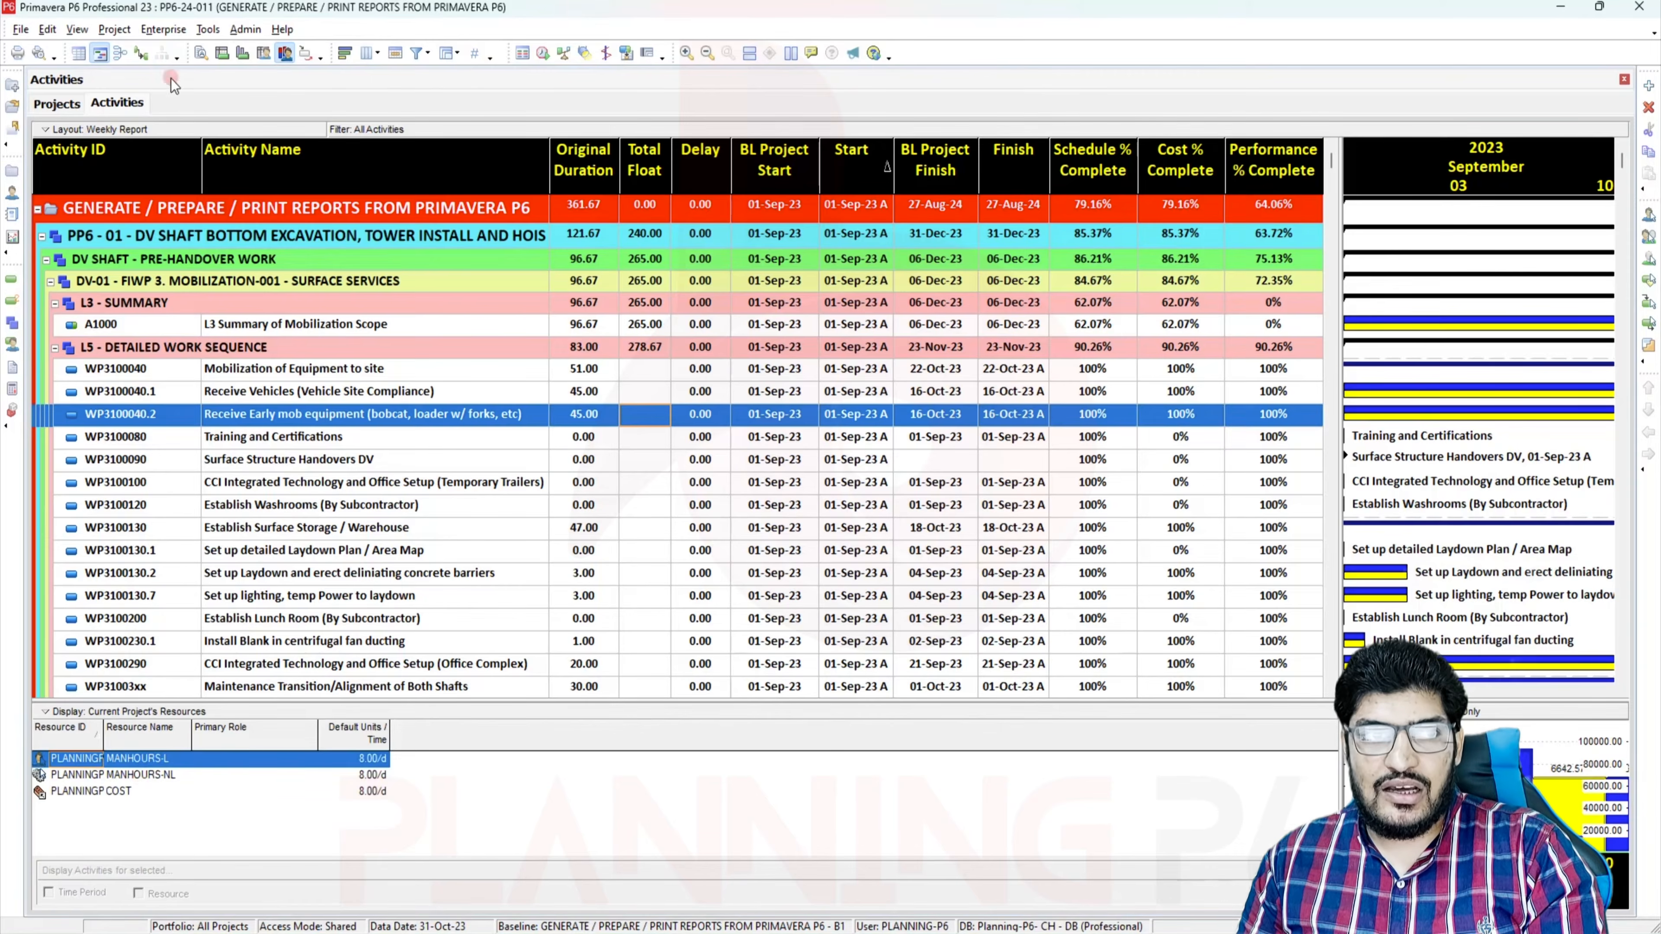
click(222, 53)
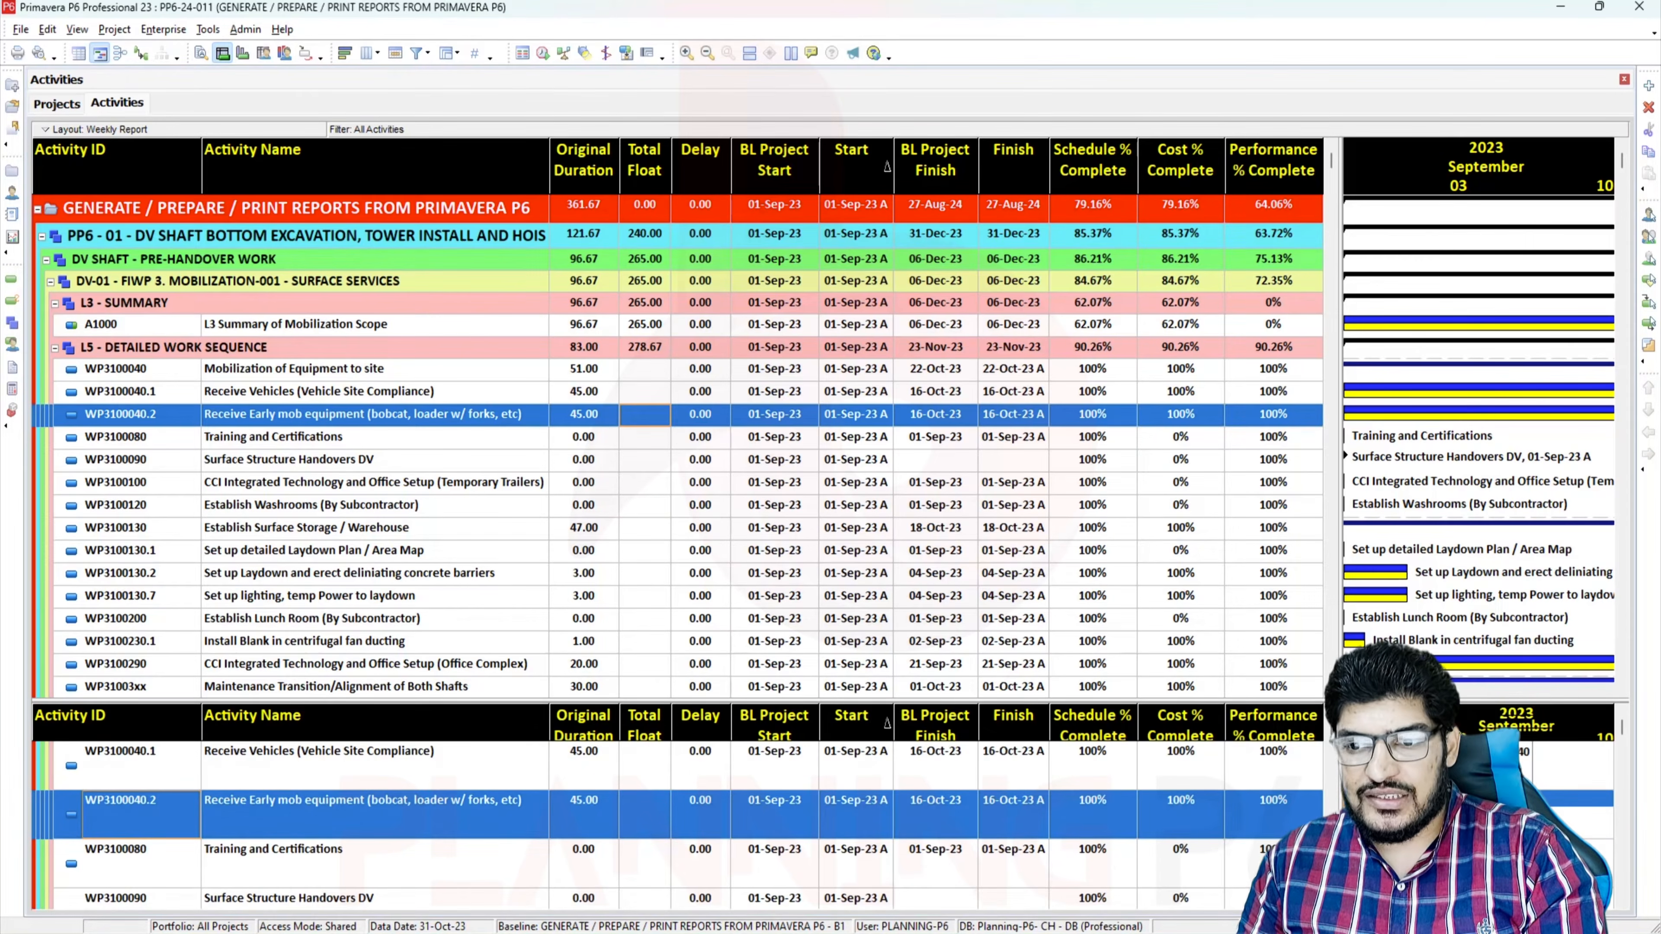
click(262, 55)
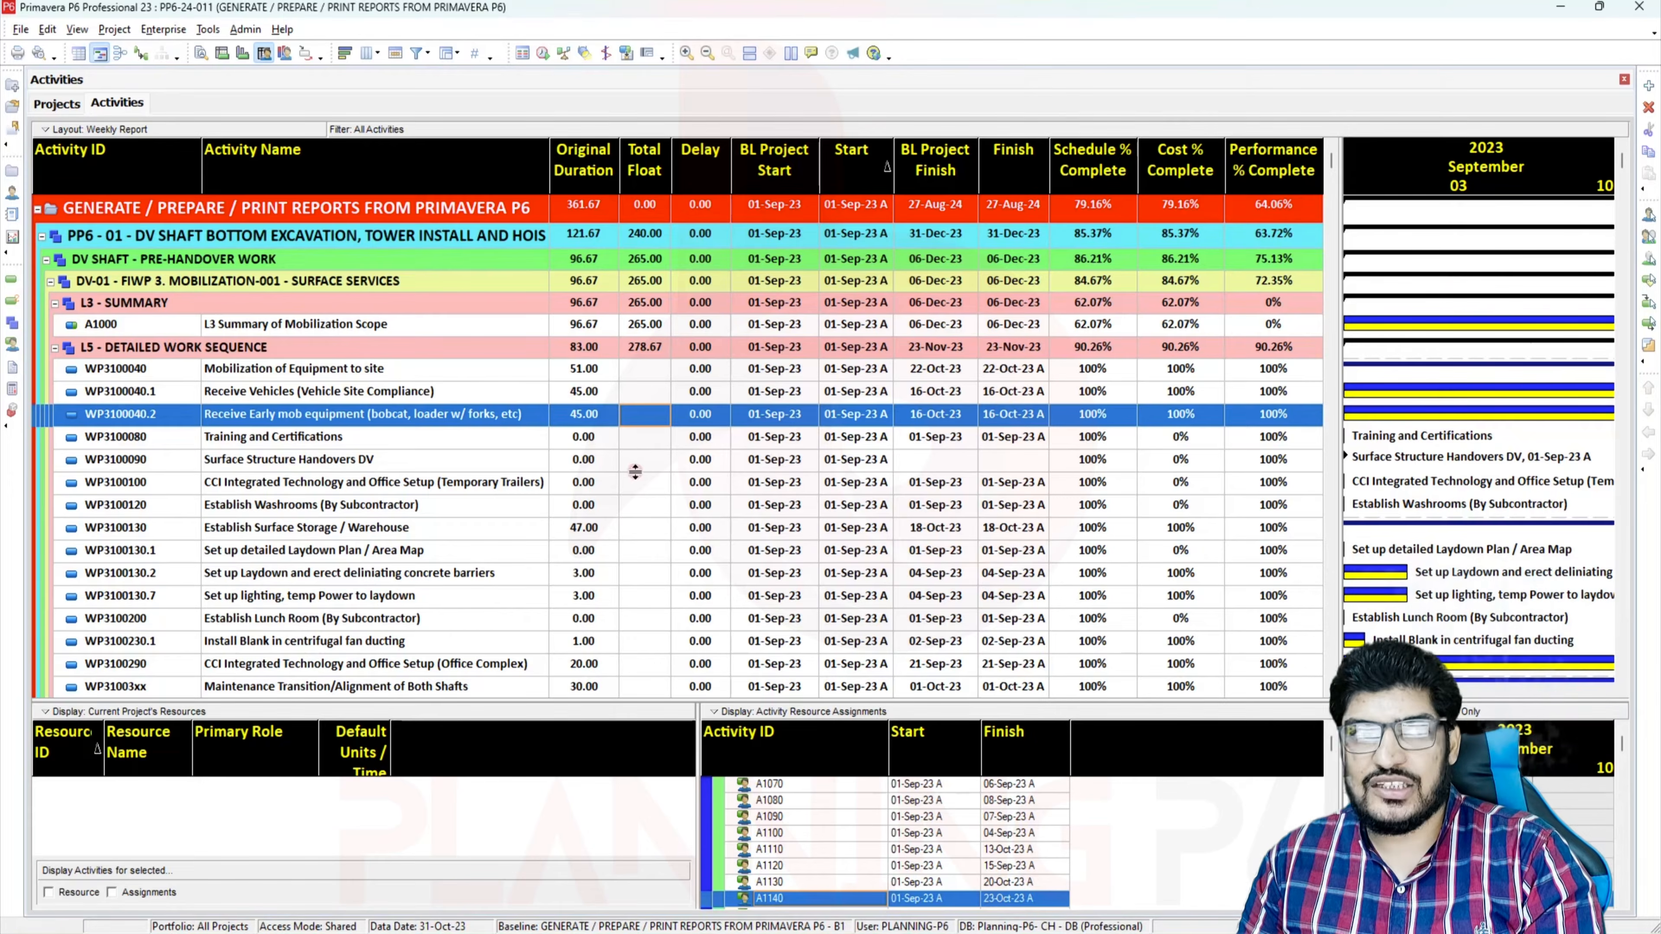
click(201, 53)
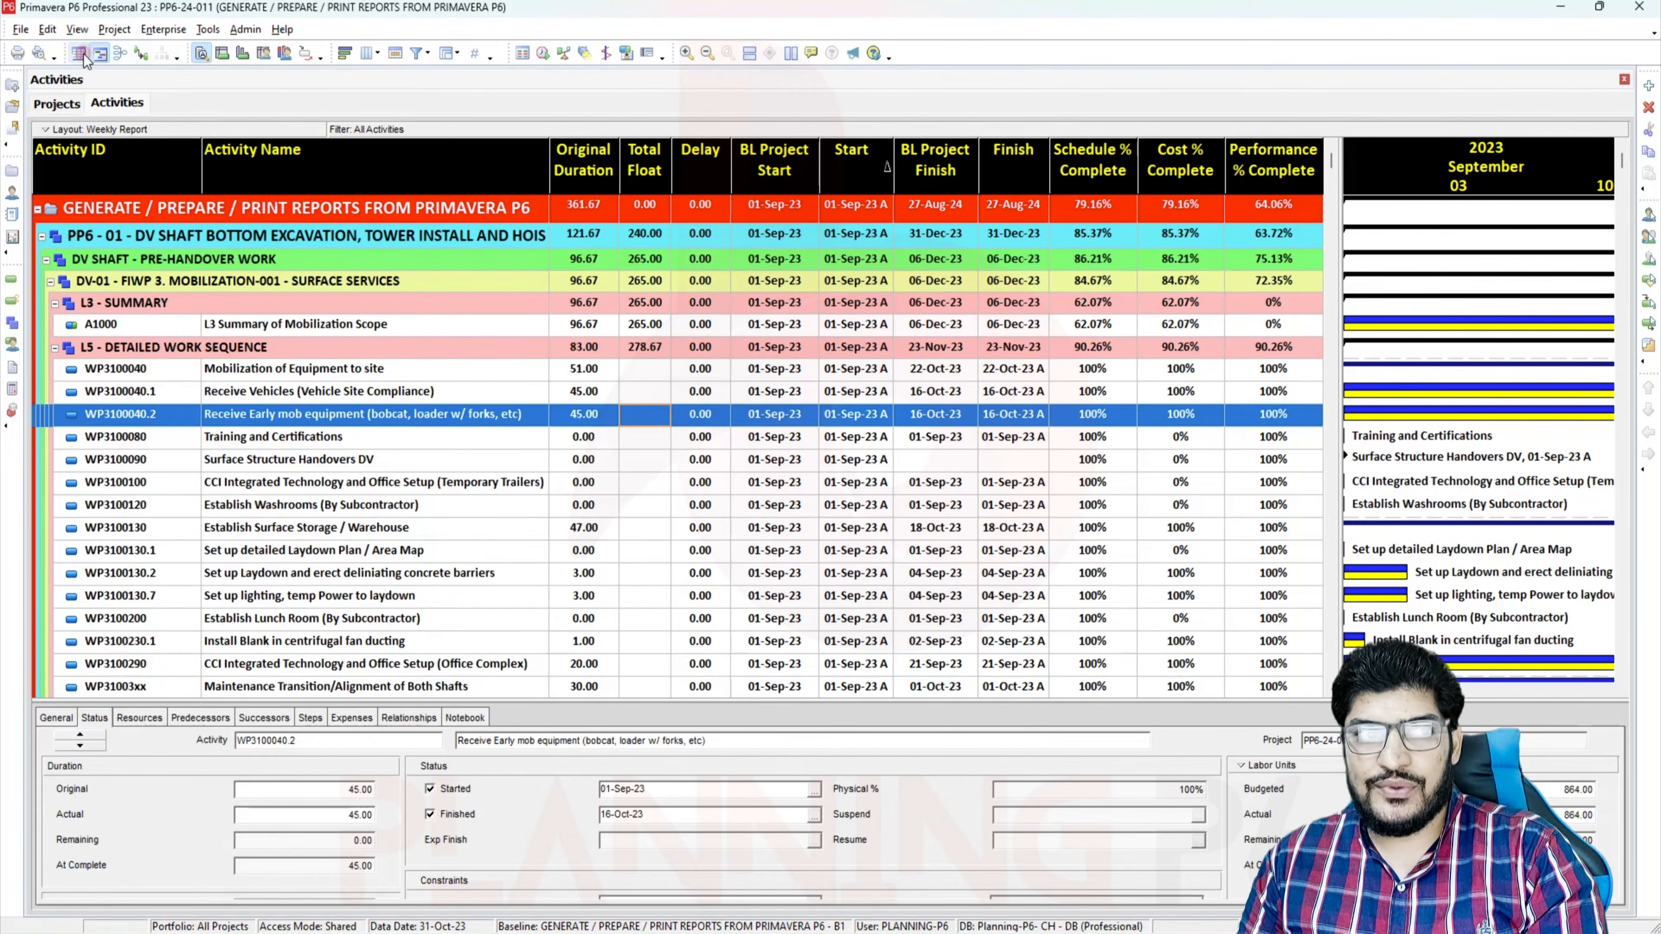
Add the BL Project Actual Finish, BL Project Early Finish and BL Project Early Start columns to the activity table
right_click(737, 305)
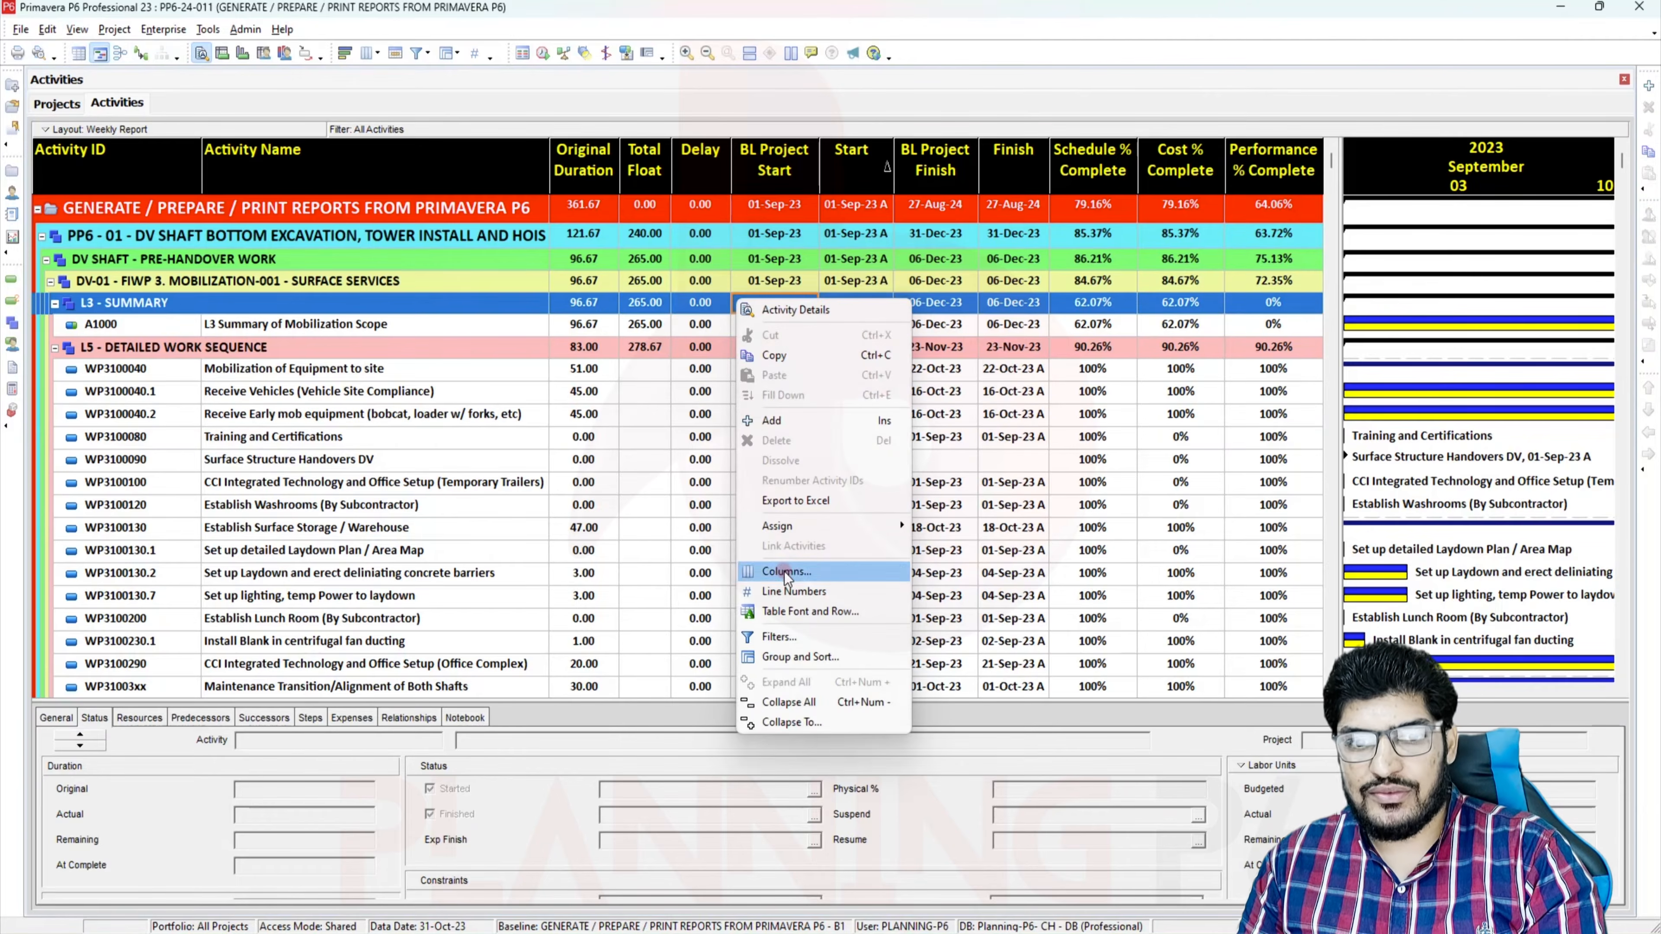
click(788, 572)
double_click(385, 380)
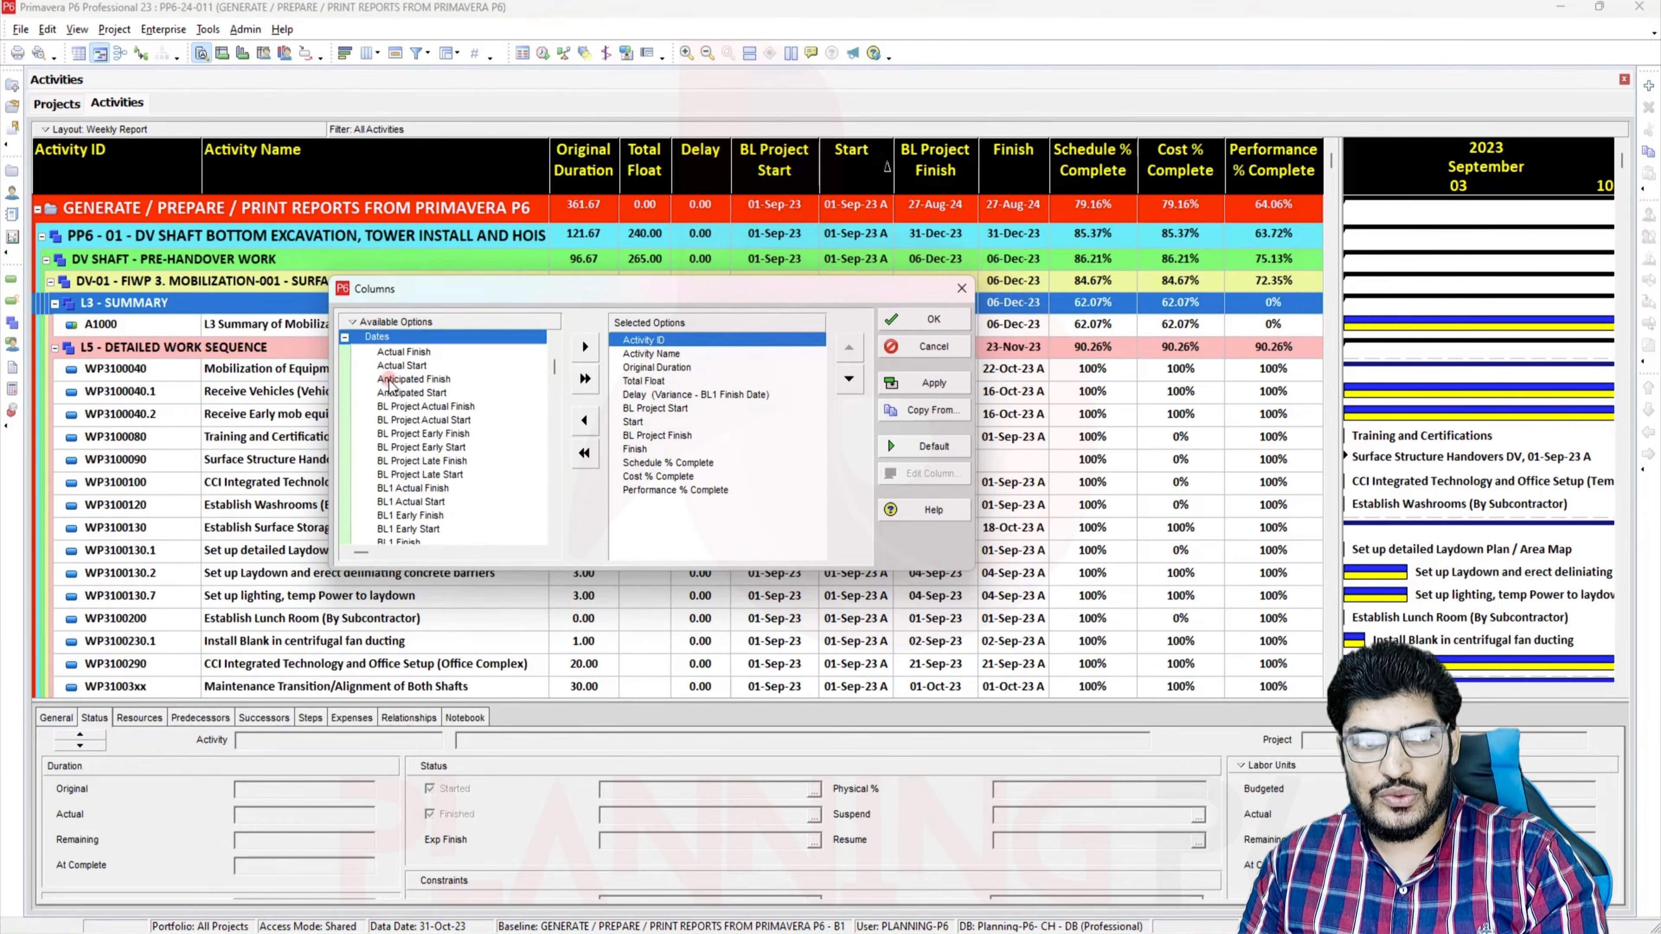
double_click(413, 422)
double_click(413, 422)
double_click(413, 421)
click(934, 383)
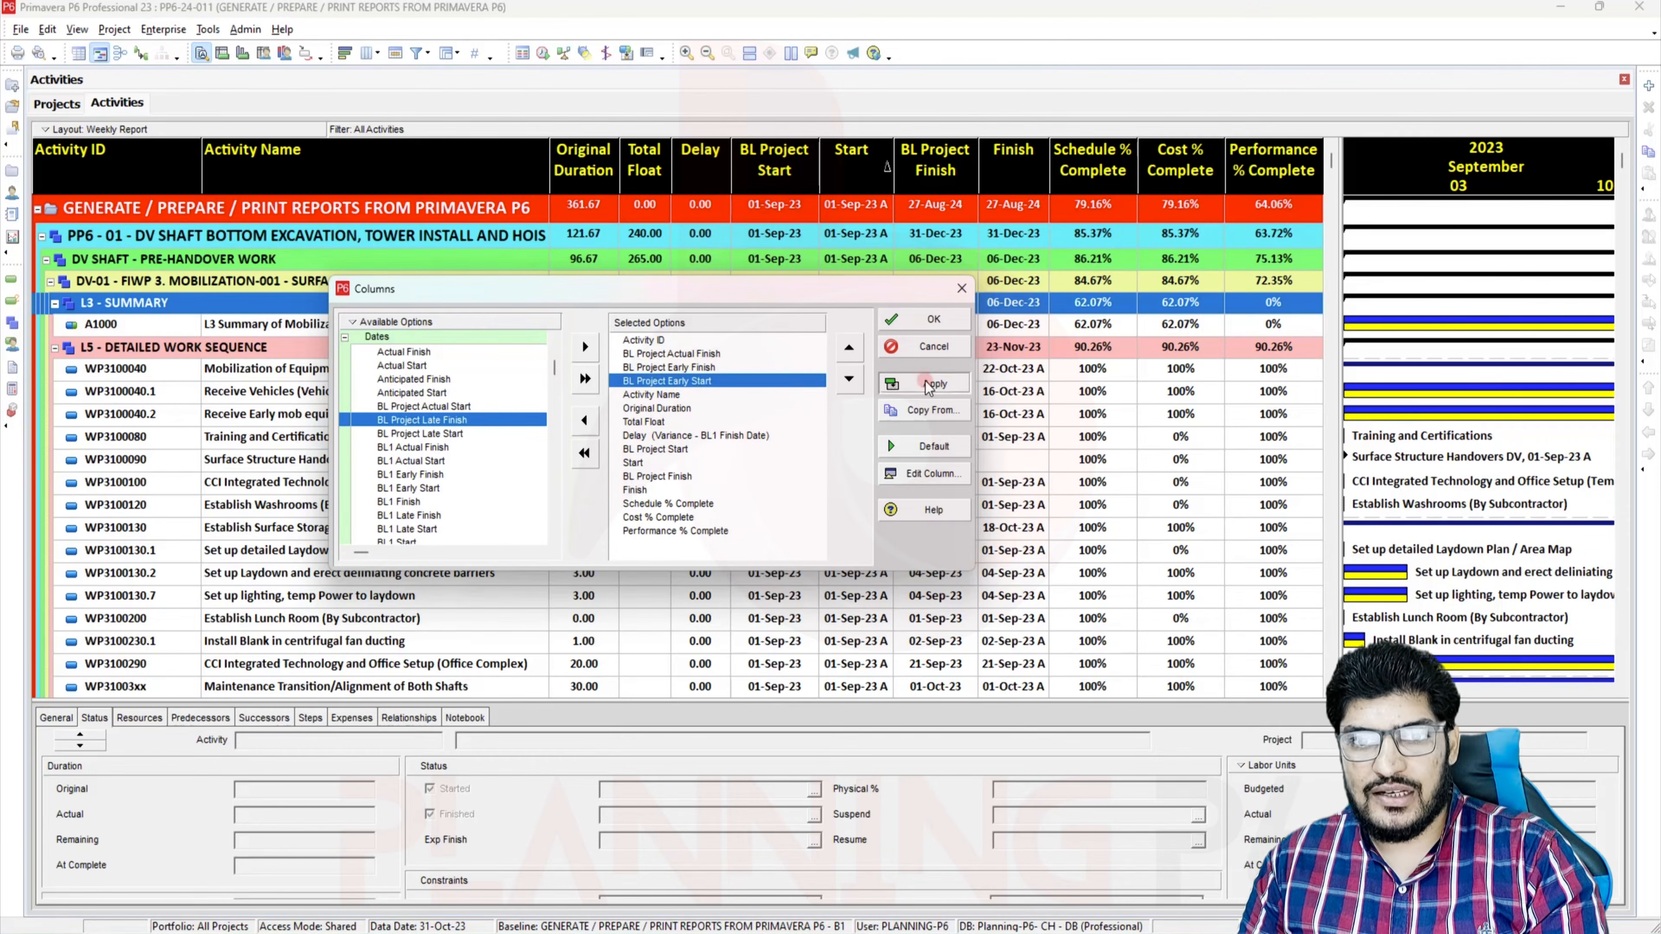
click(940, 326)
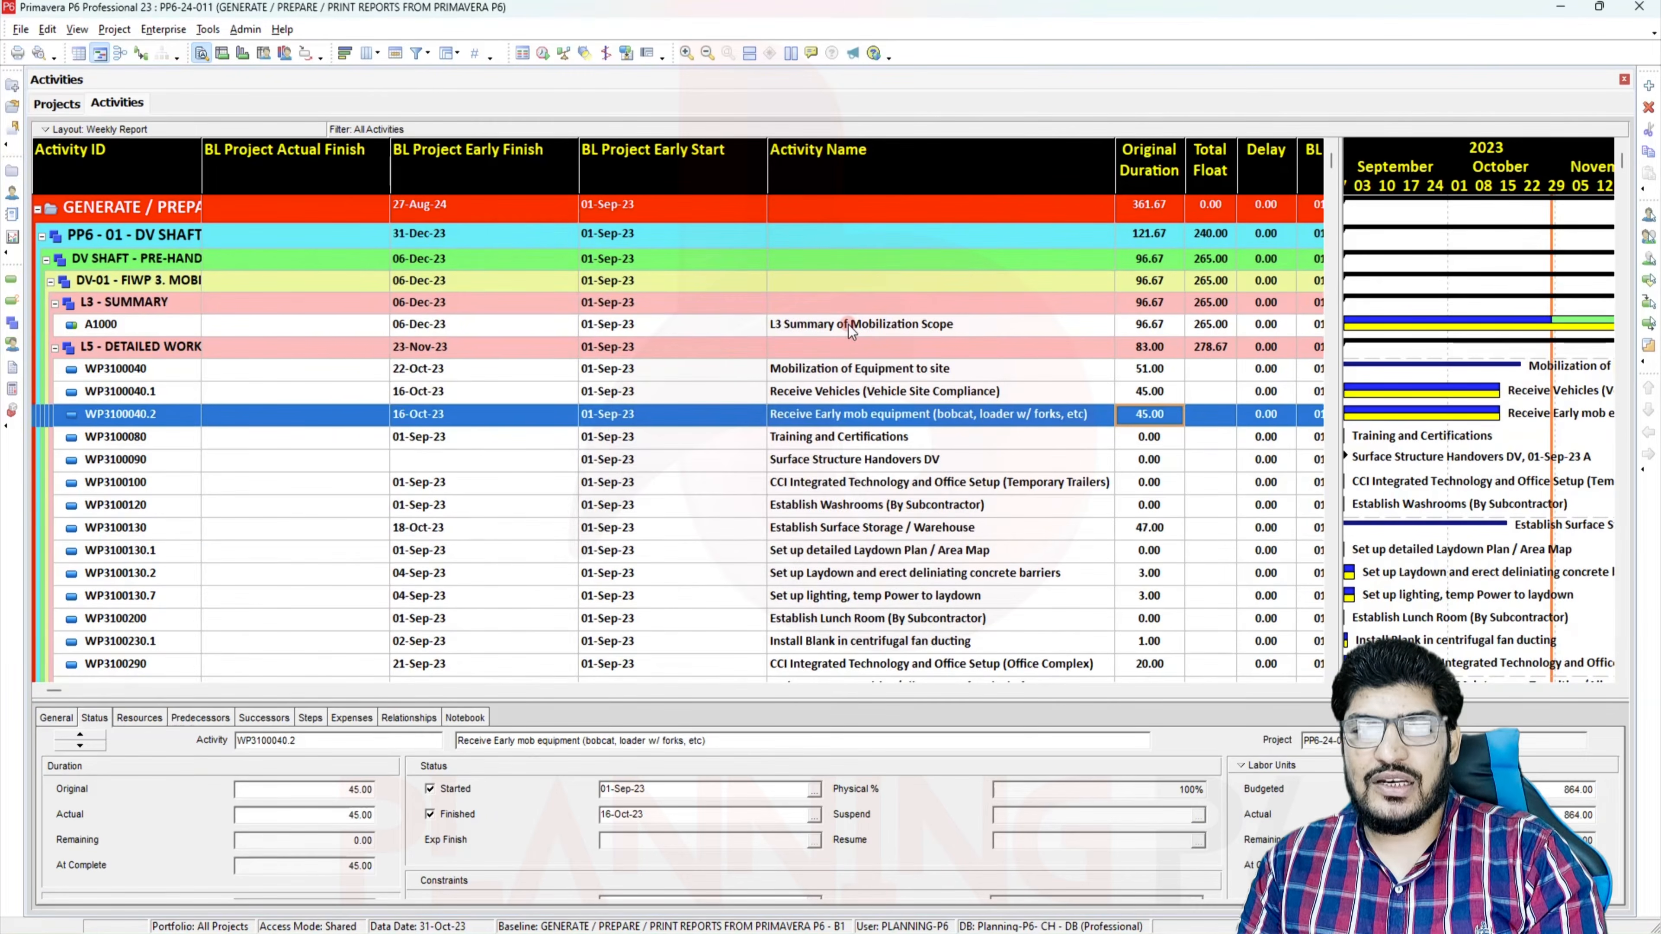
Reopen the Weekly Report layout without saving the pending layout changes, and check its print preview
click(77, 29)
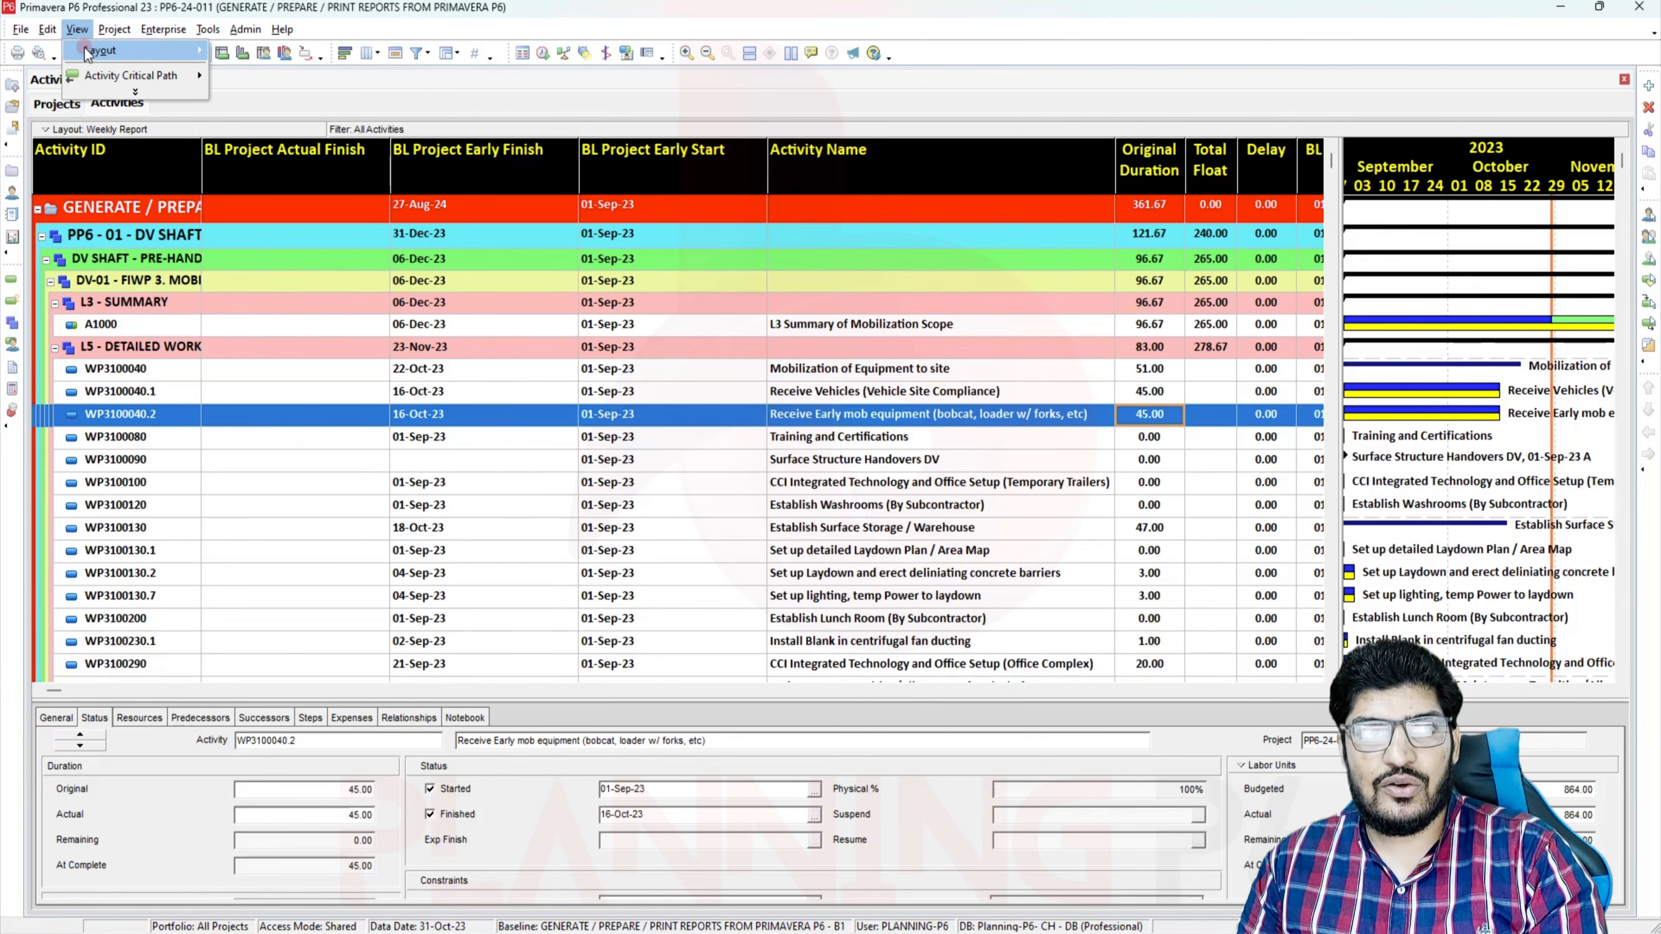
mouse_move(92, 50)
click(268, 52)
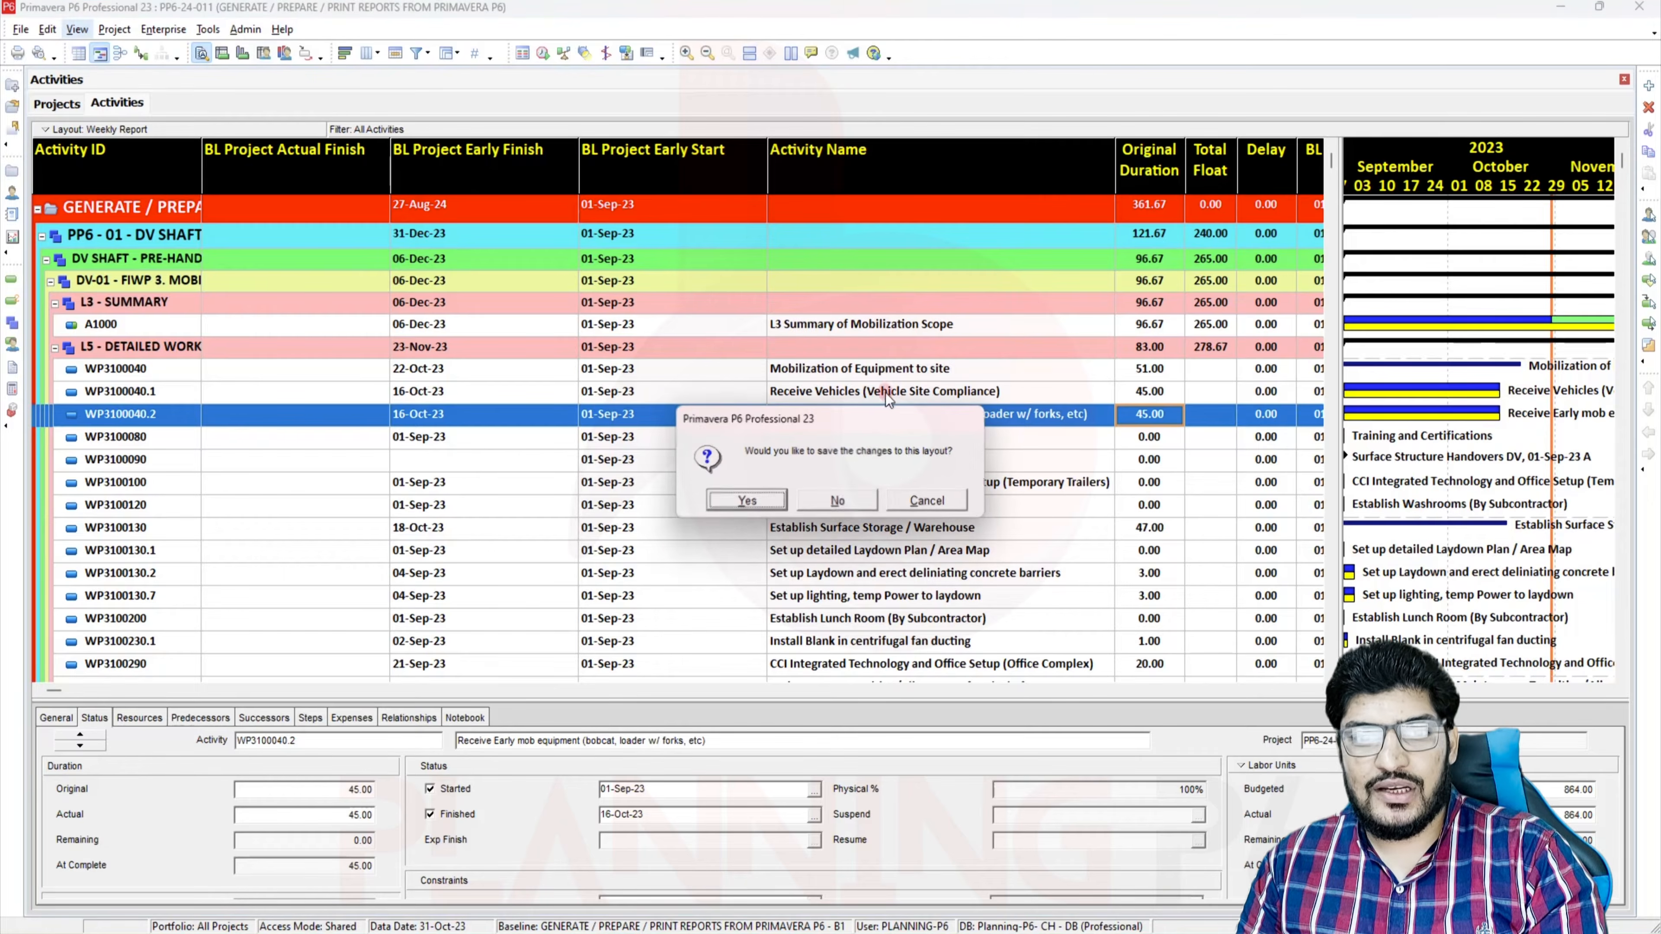
click(843, 507)
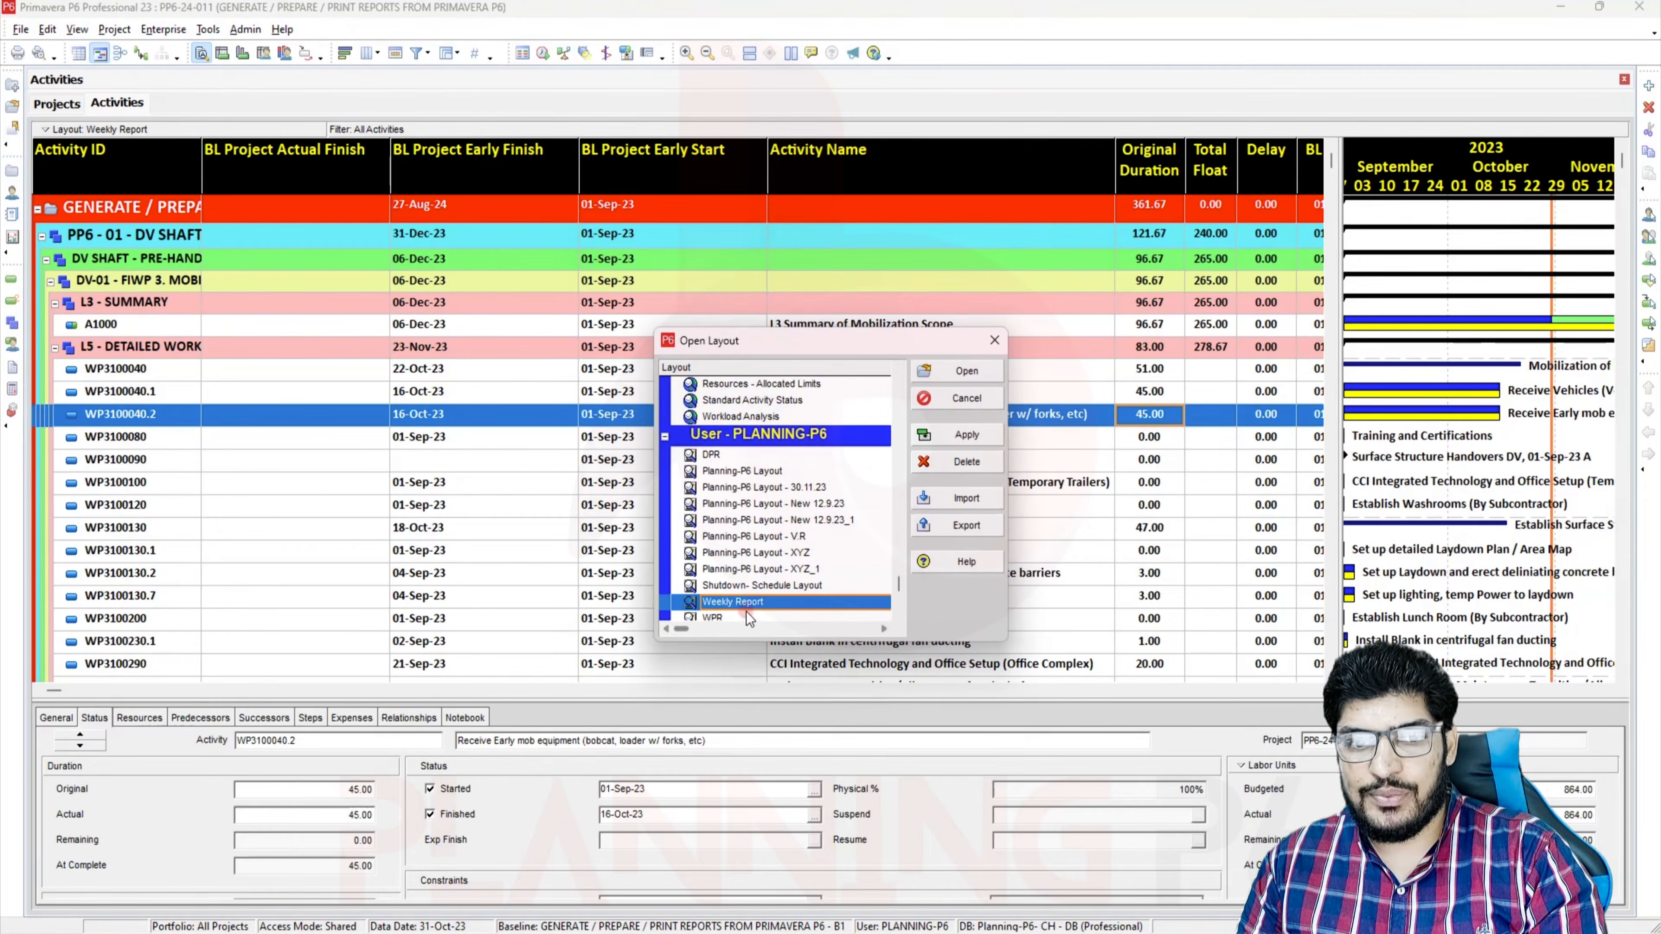
click(972, 433)
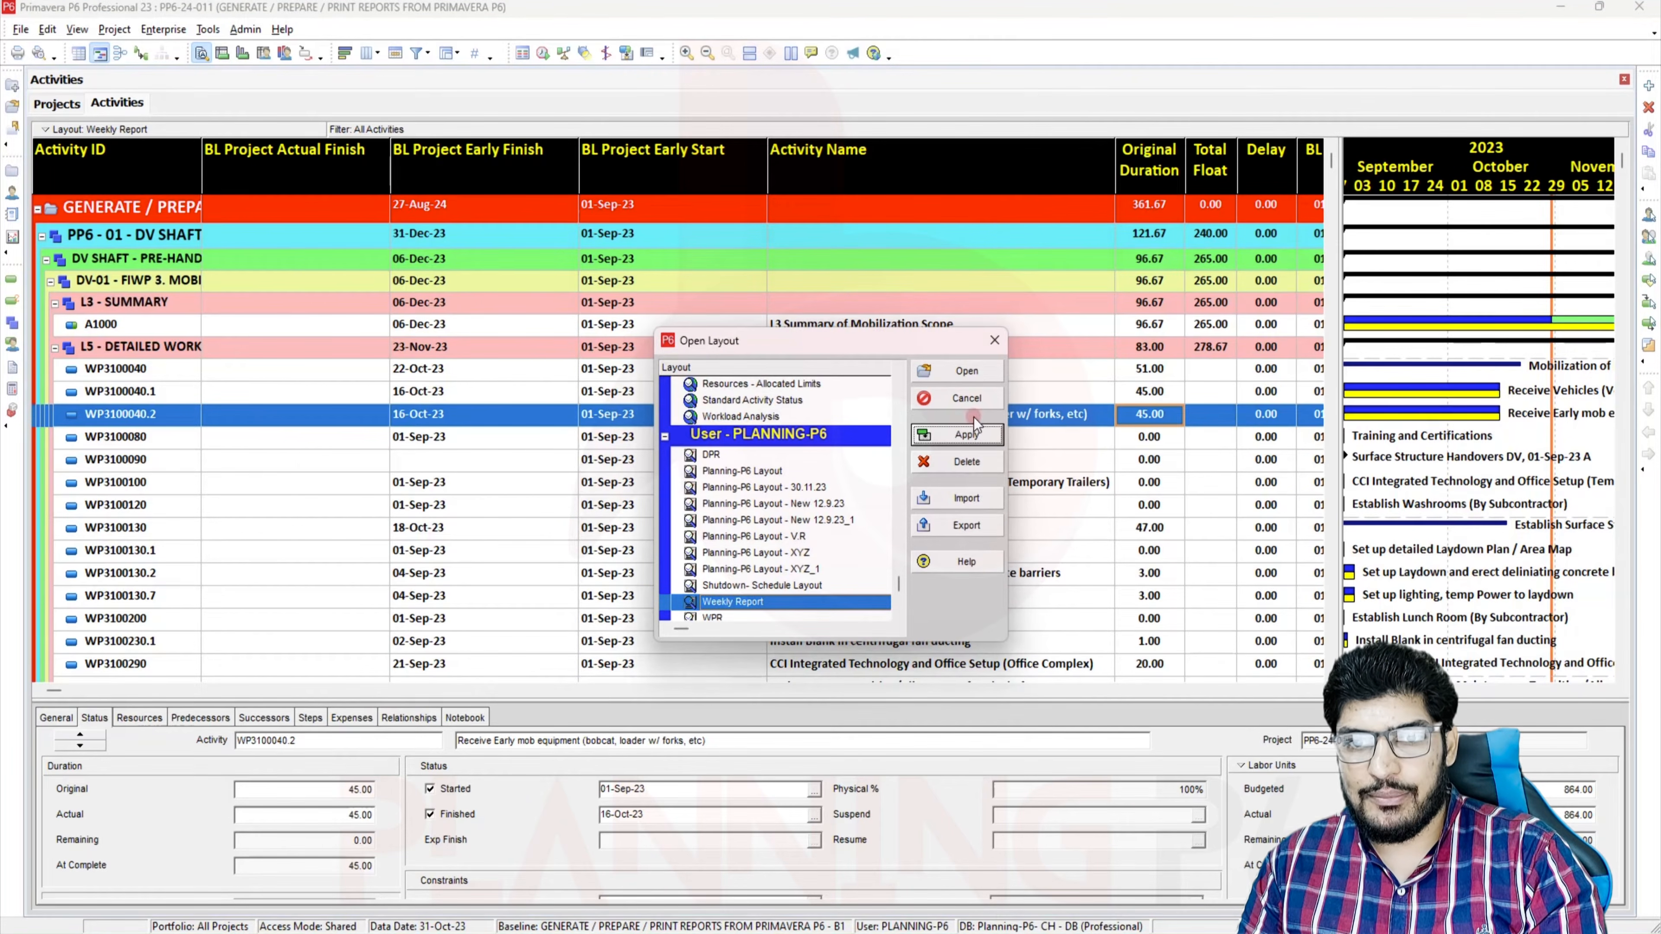
click(966, 371)
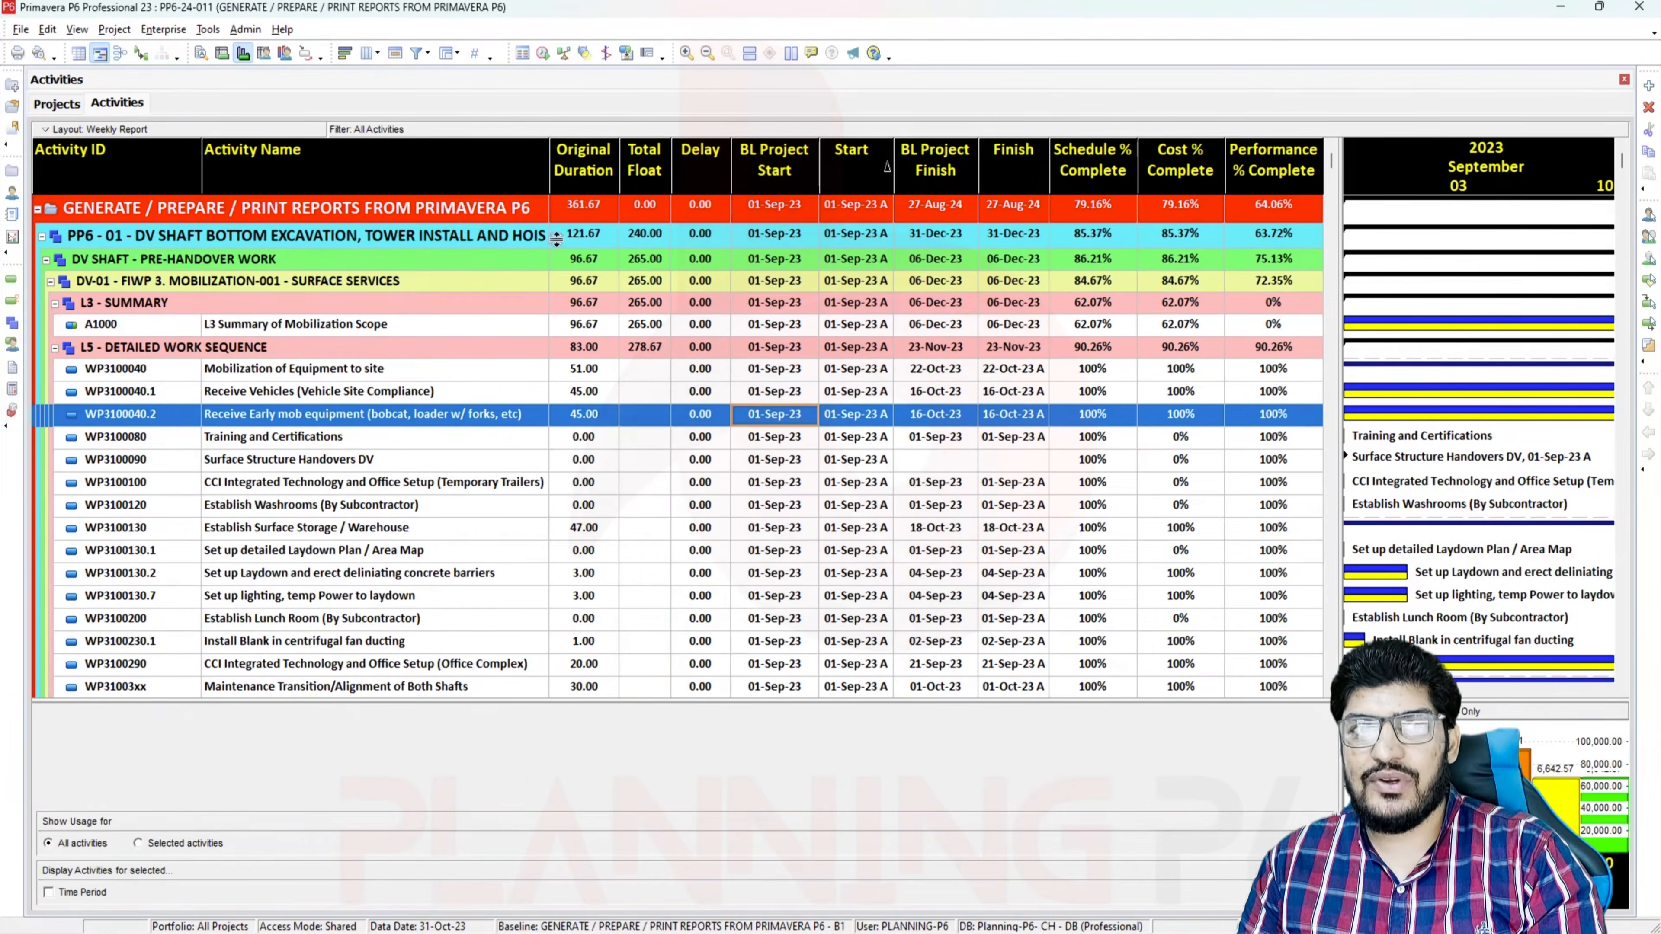
click(38, 53)
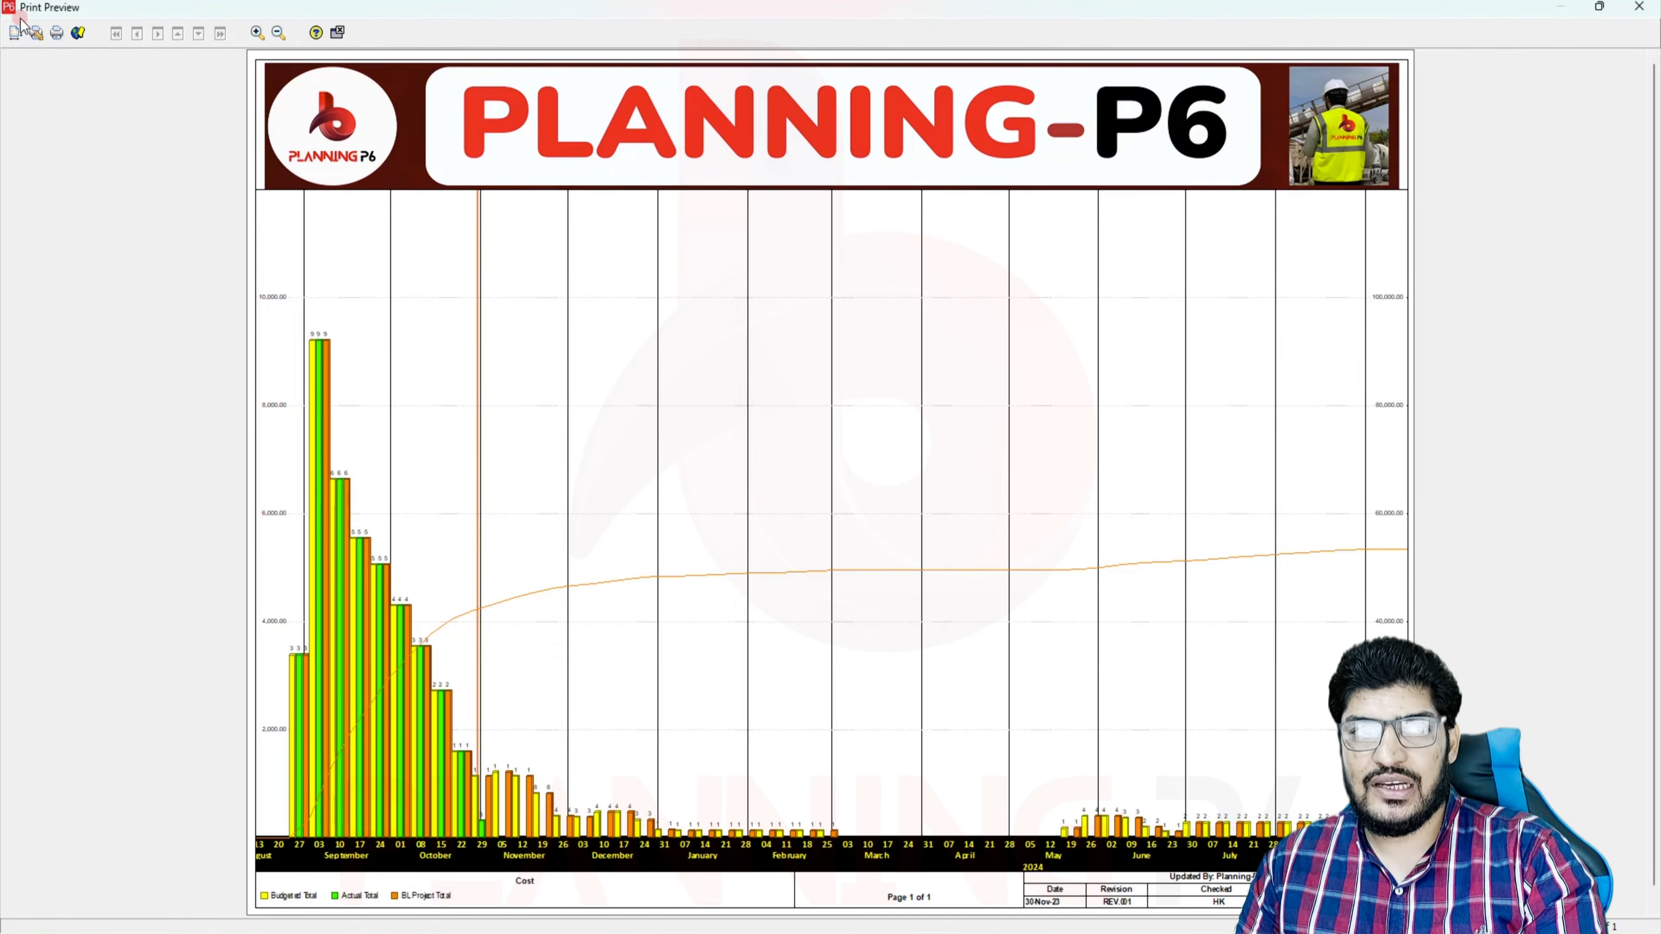
click(337, 32)
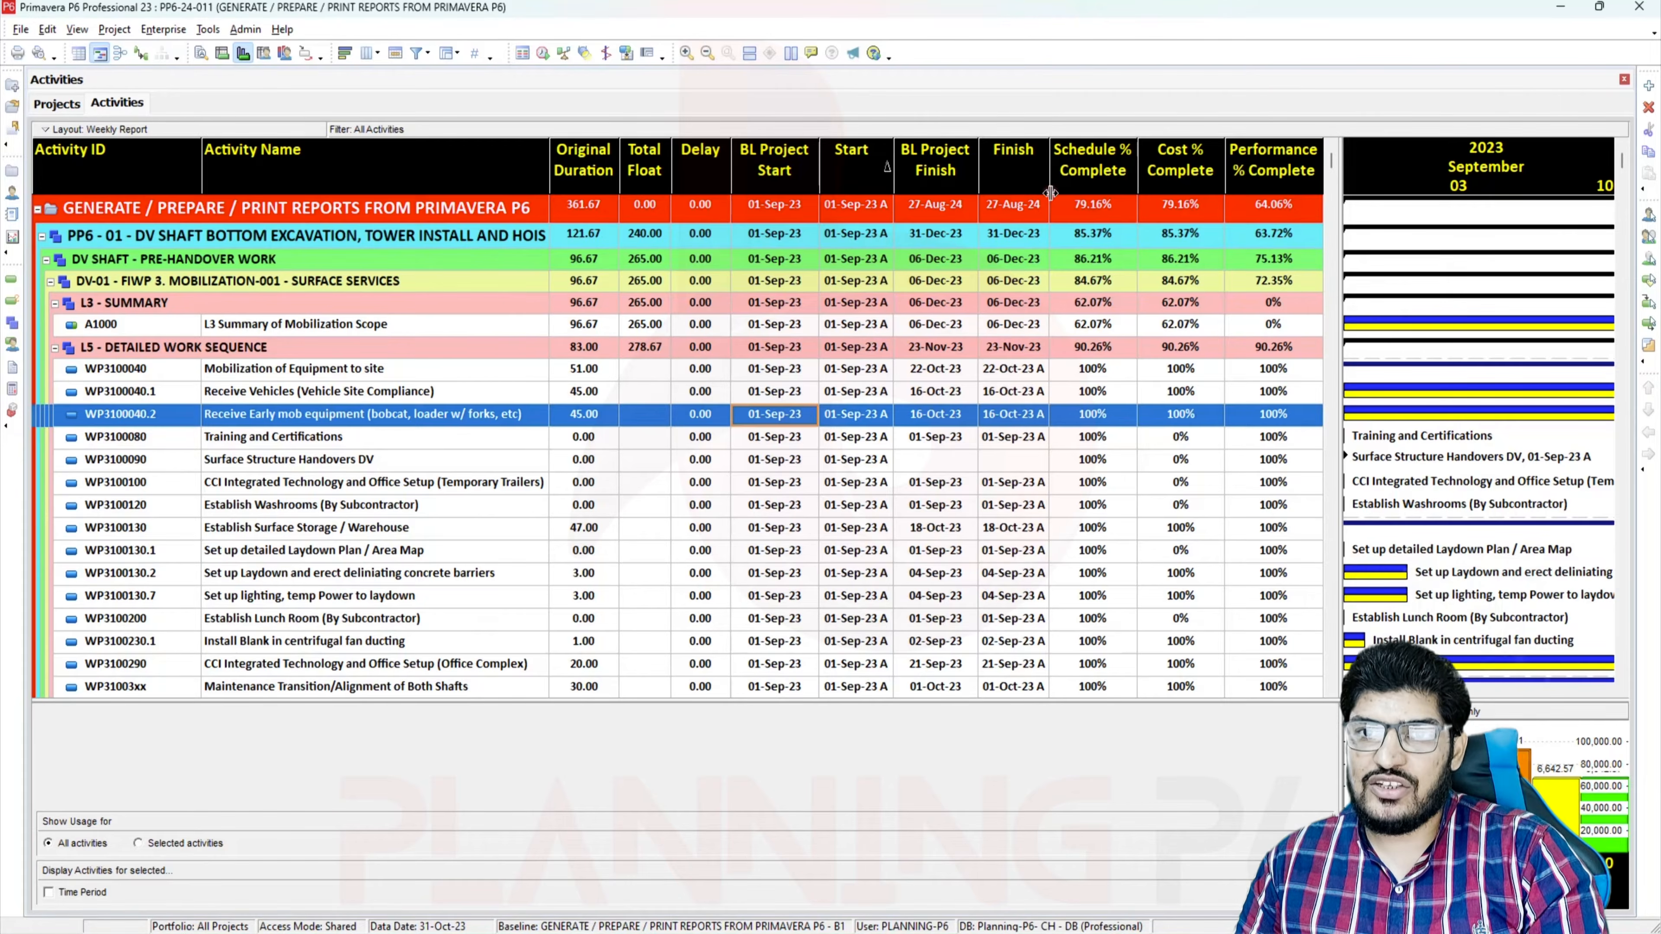
Open the Schedule % Complete column's title for editing in the column settings
right_click(1044, 205)
click(1120, 478)
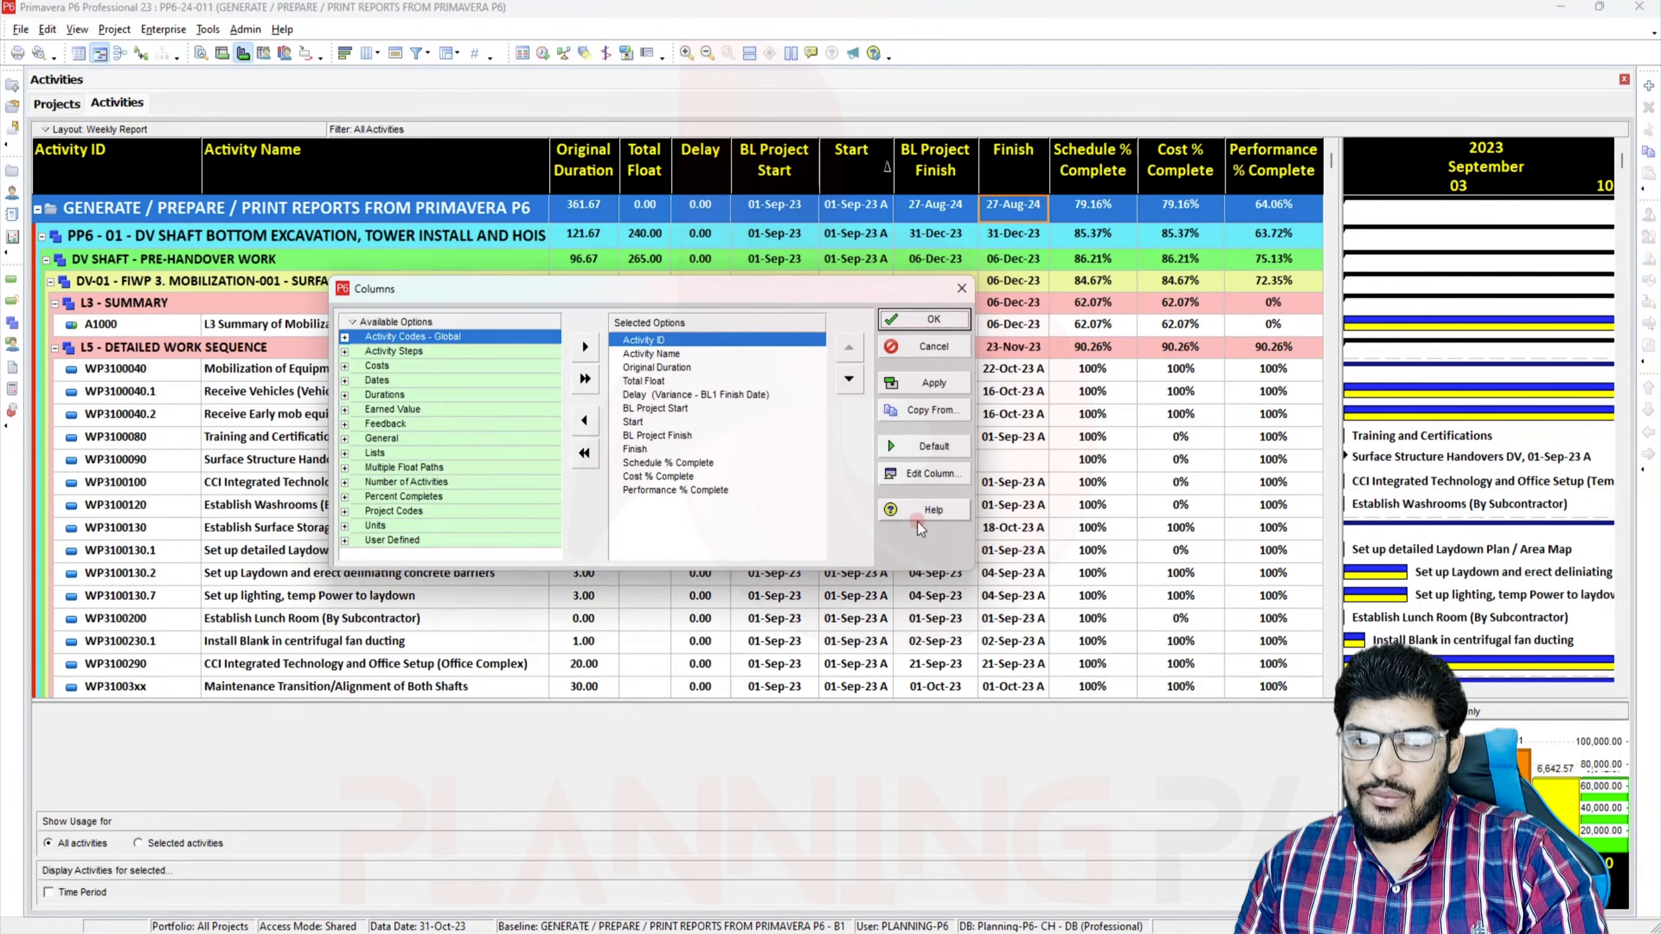
click(684, 462)
click(888, 476)
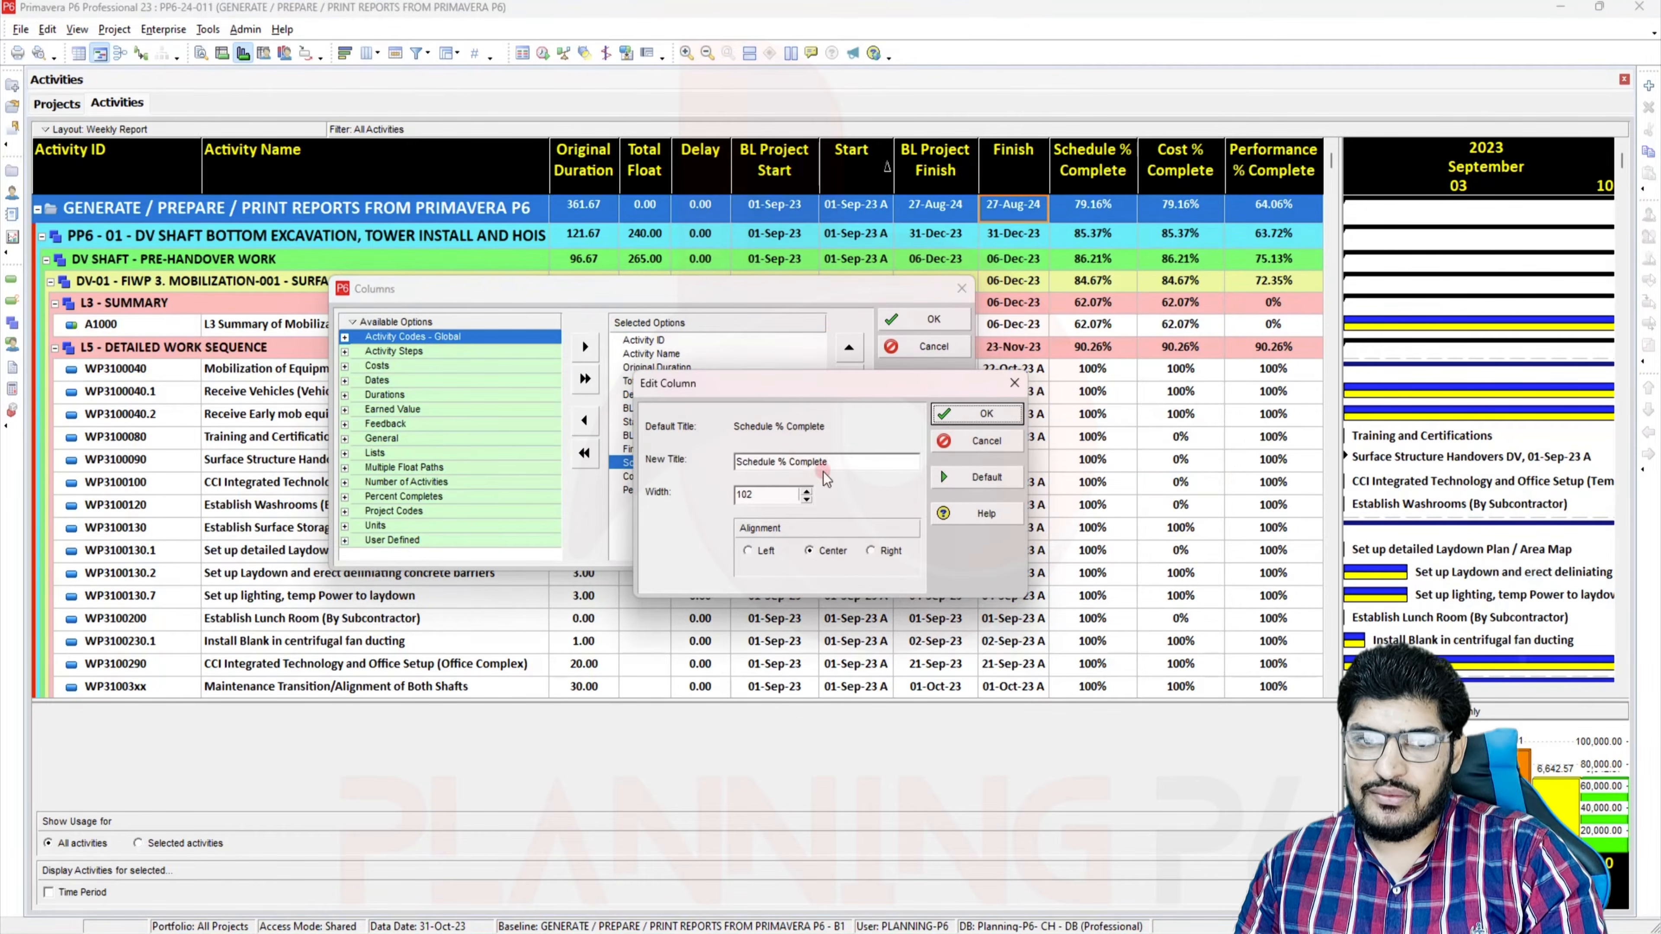
click(683, 458)
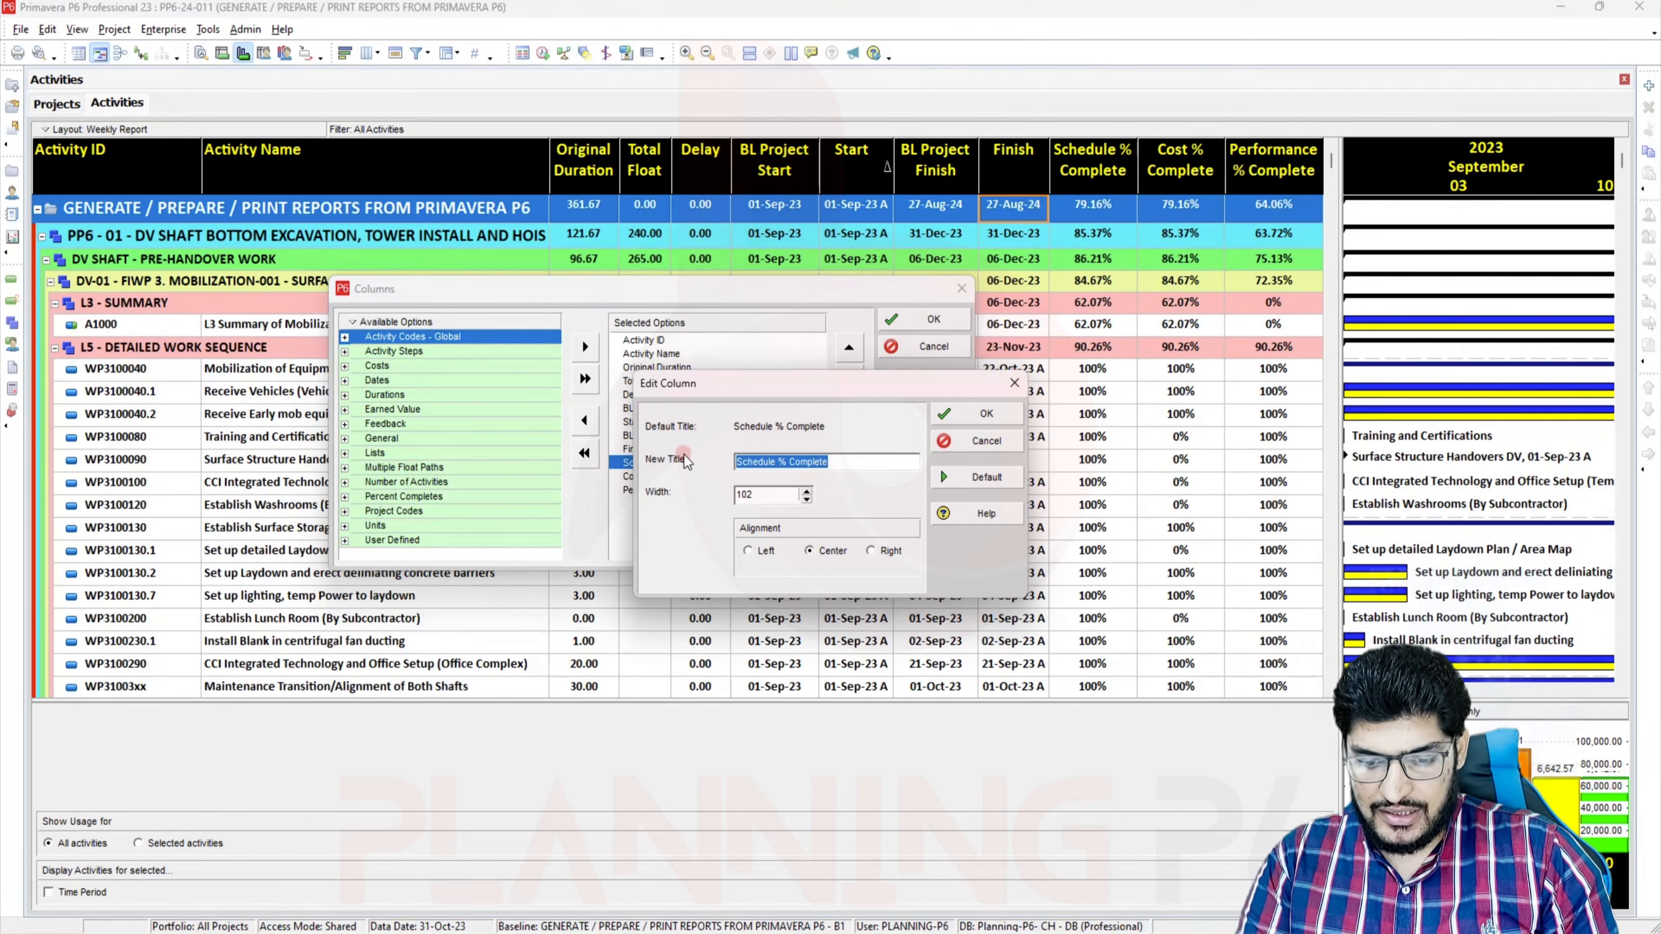
Retitle the Schedule % Complete column as "Planned % Complete" and apply the change to the activity table
text(PL)
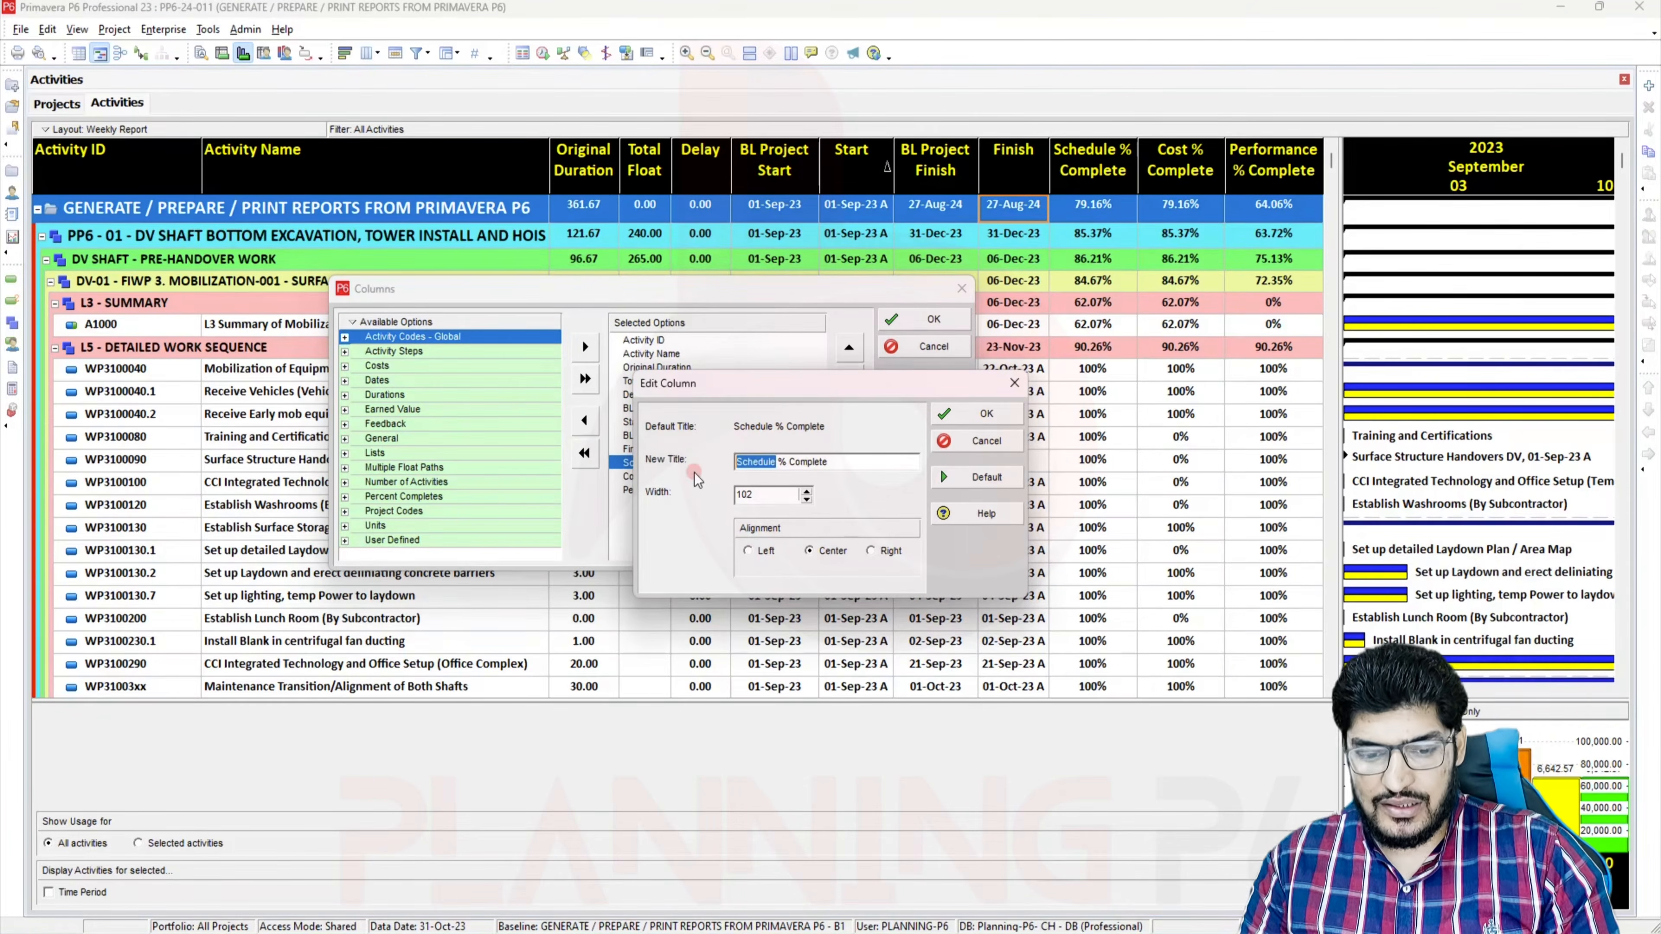
text(Plann)
text(ed)
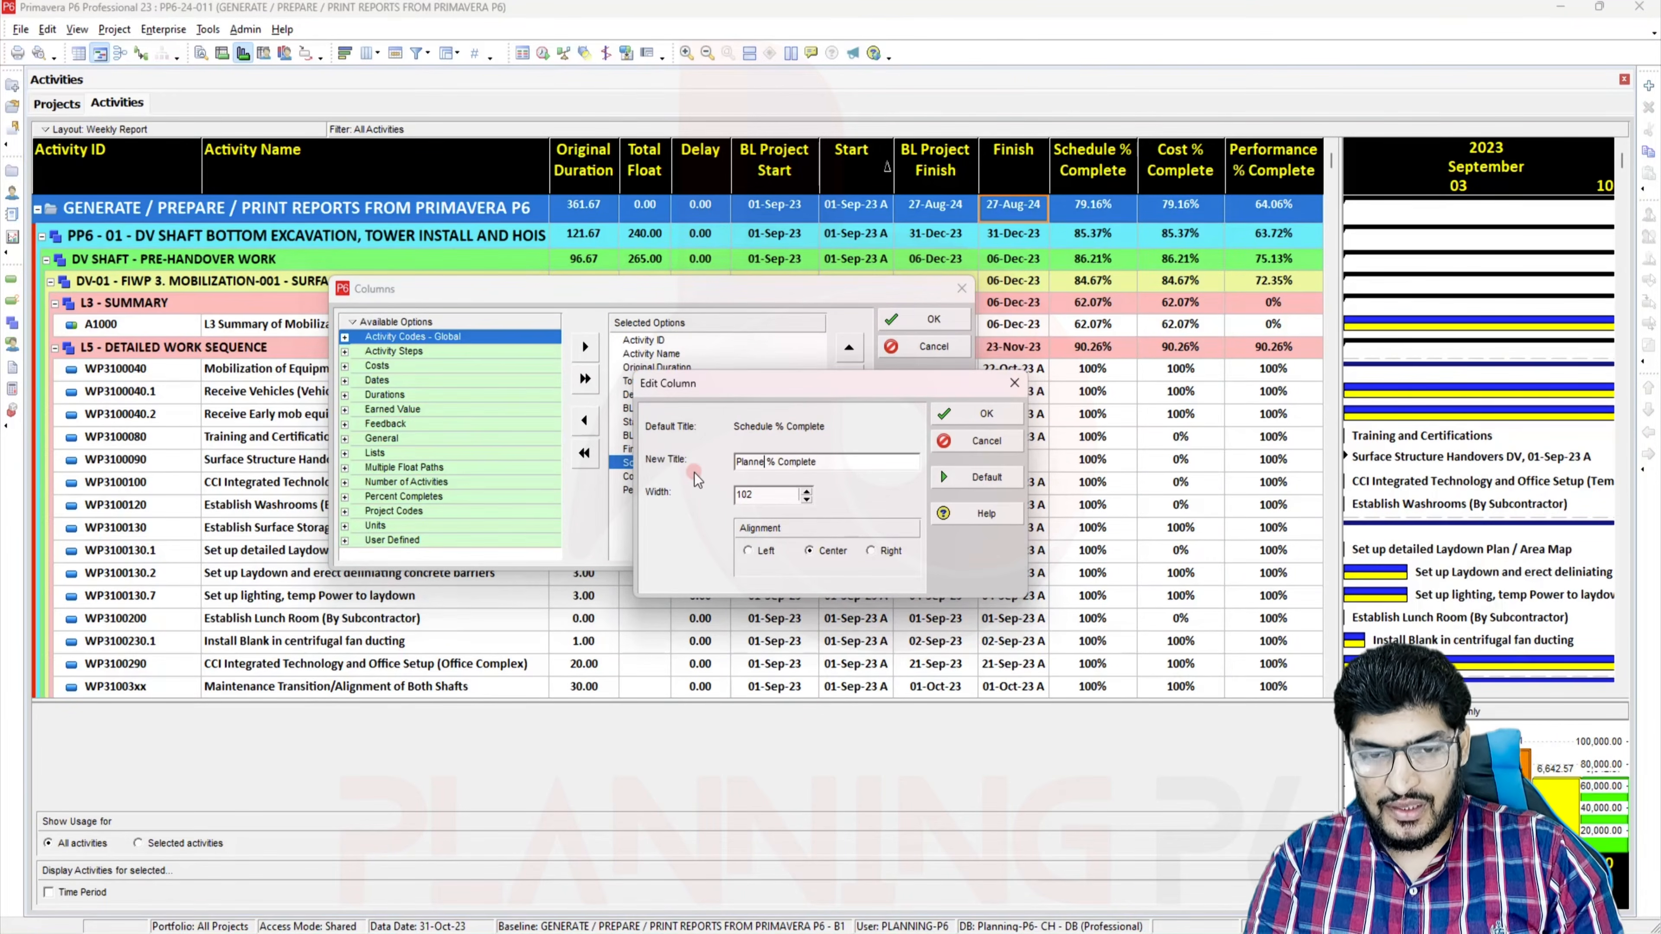
click(984, 414)
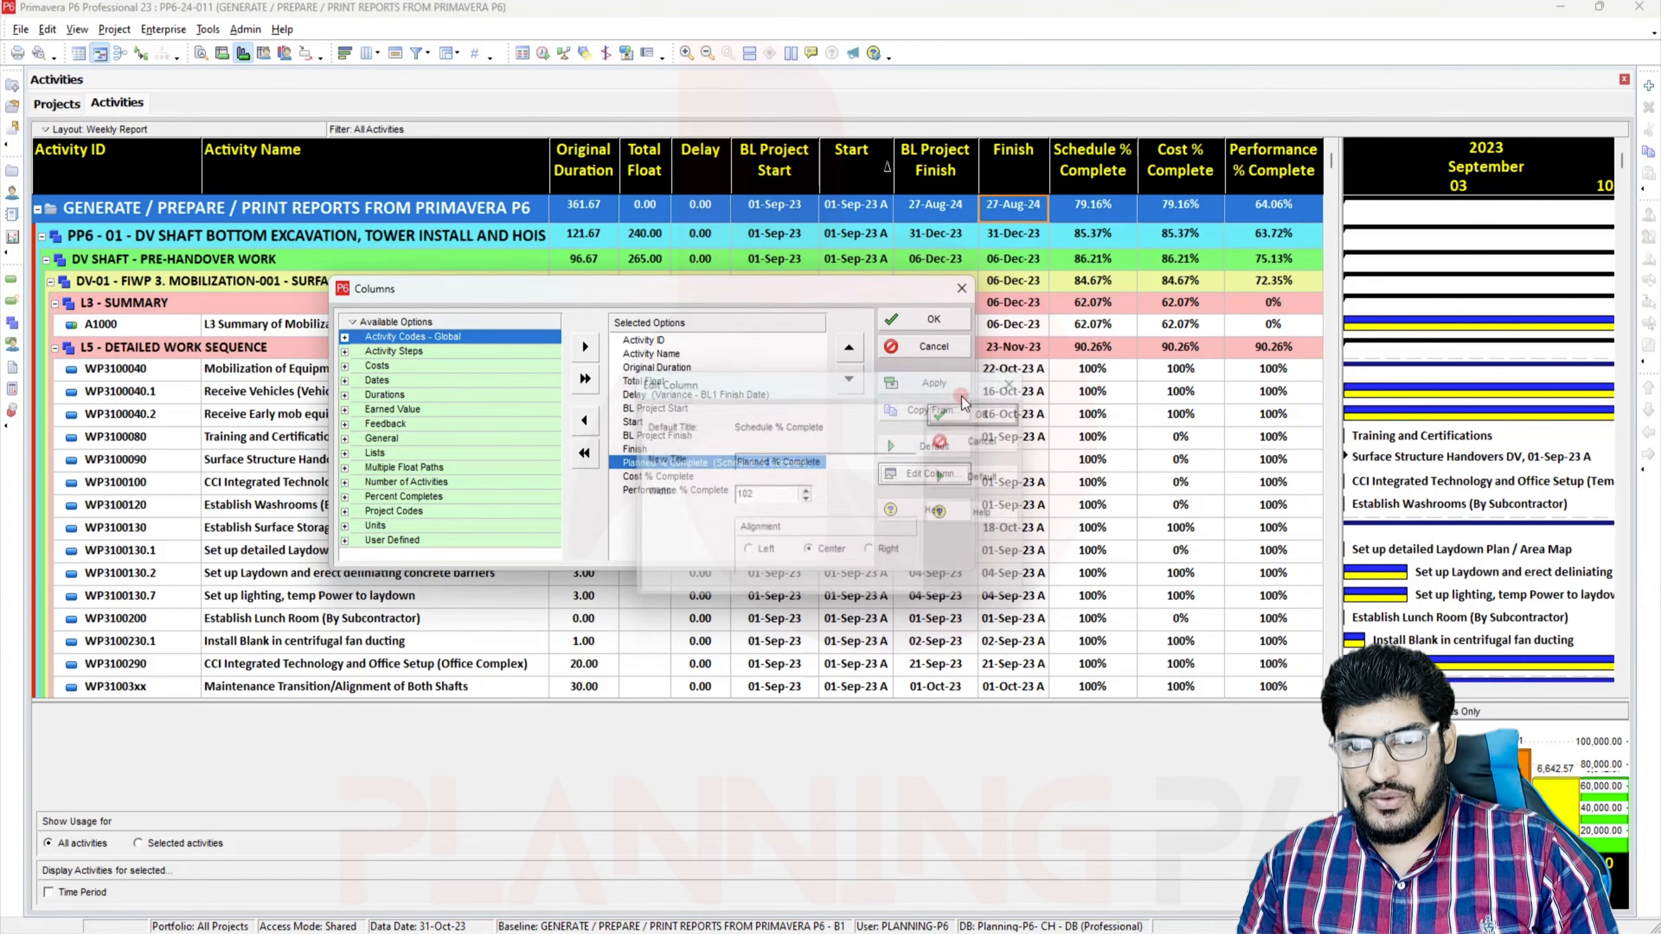
click(924, 383)
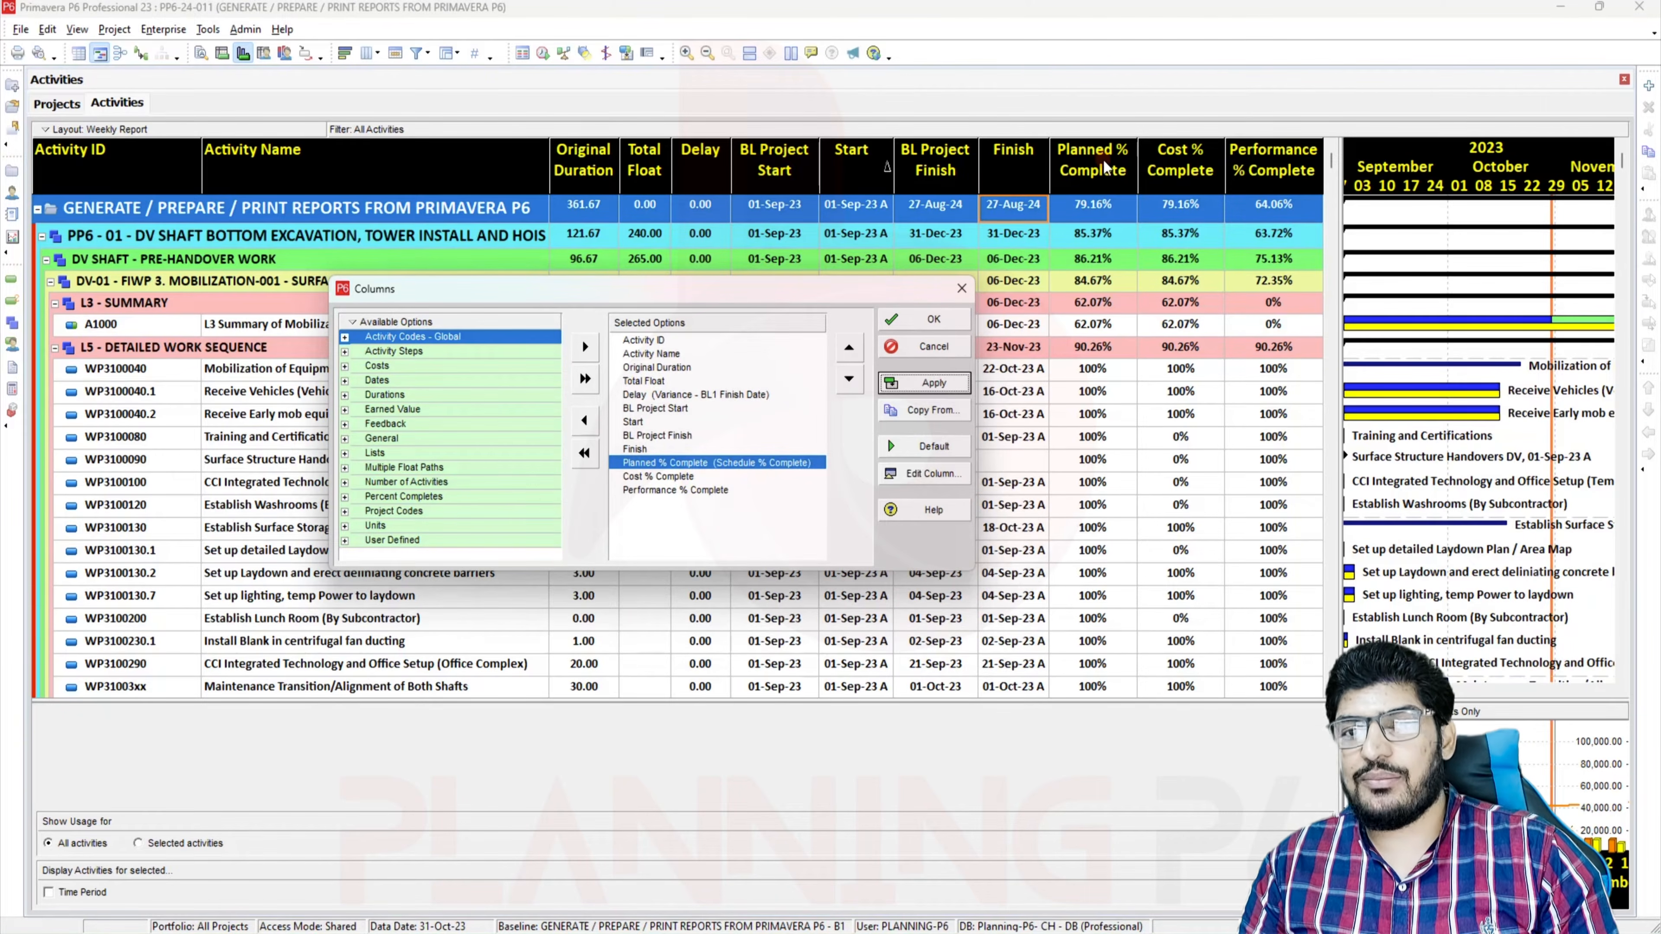
click(935, 327)
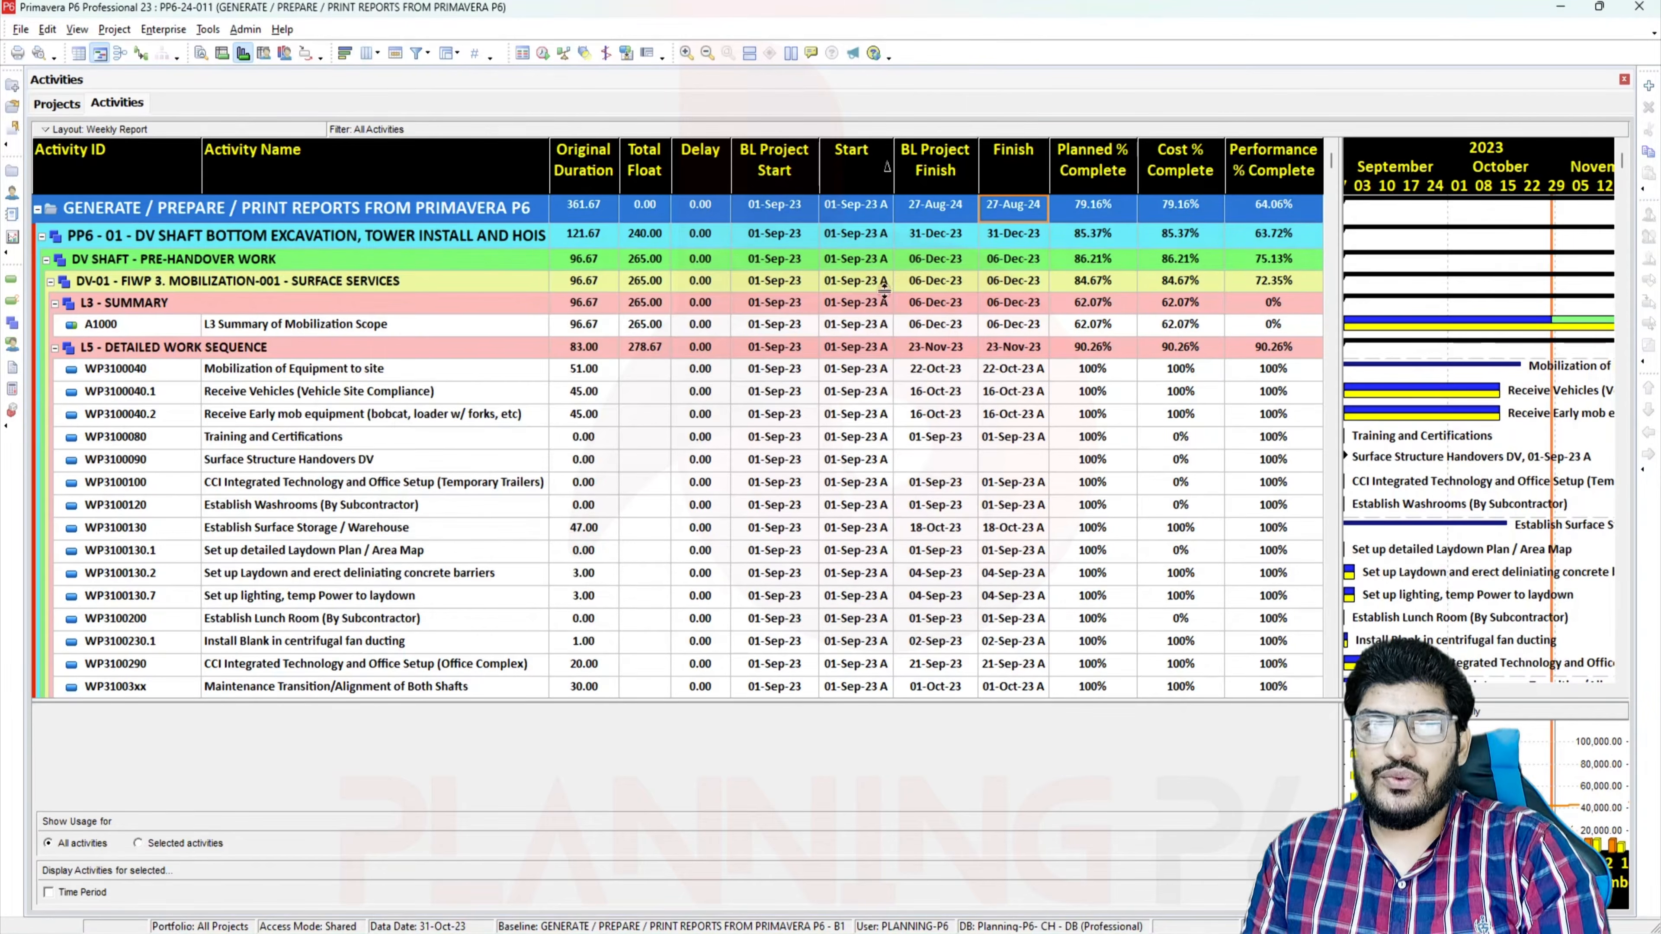
Search the available activity columns for "perf" and add Cost Performance Index to the selected columns
right_click(542, 187)
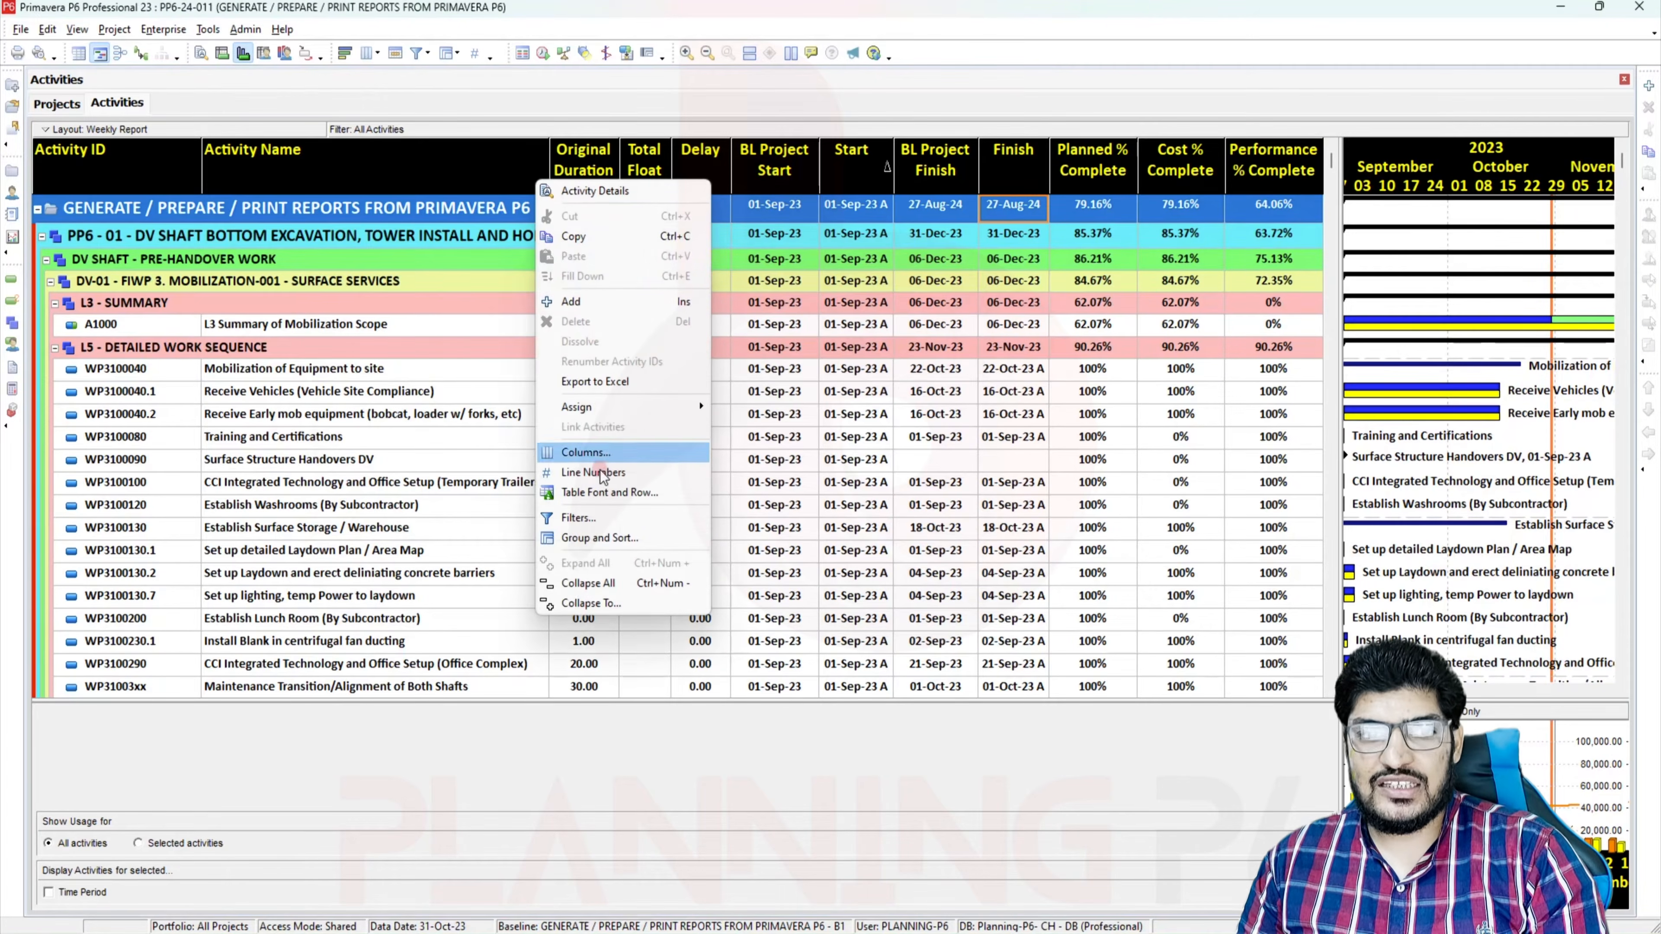
click(590, 452)
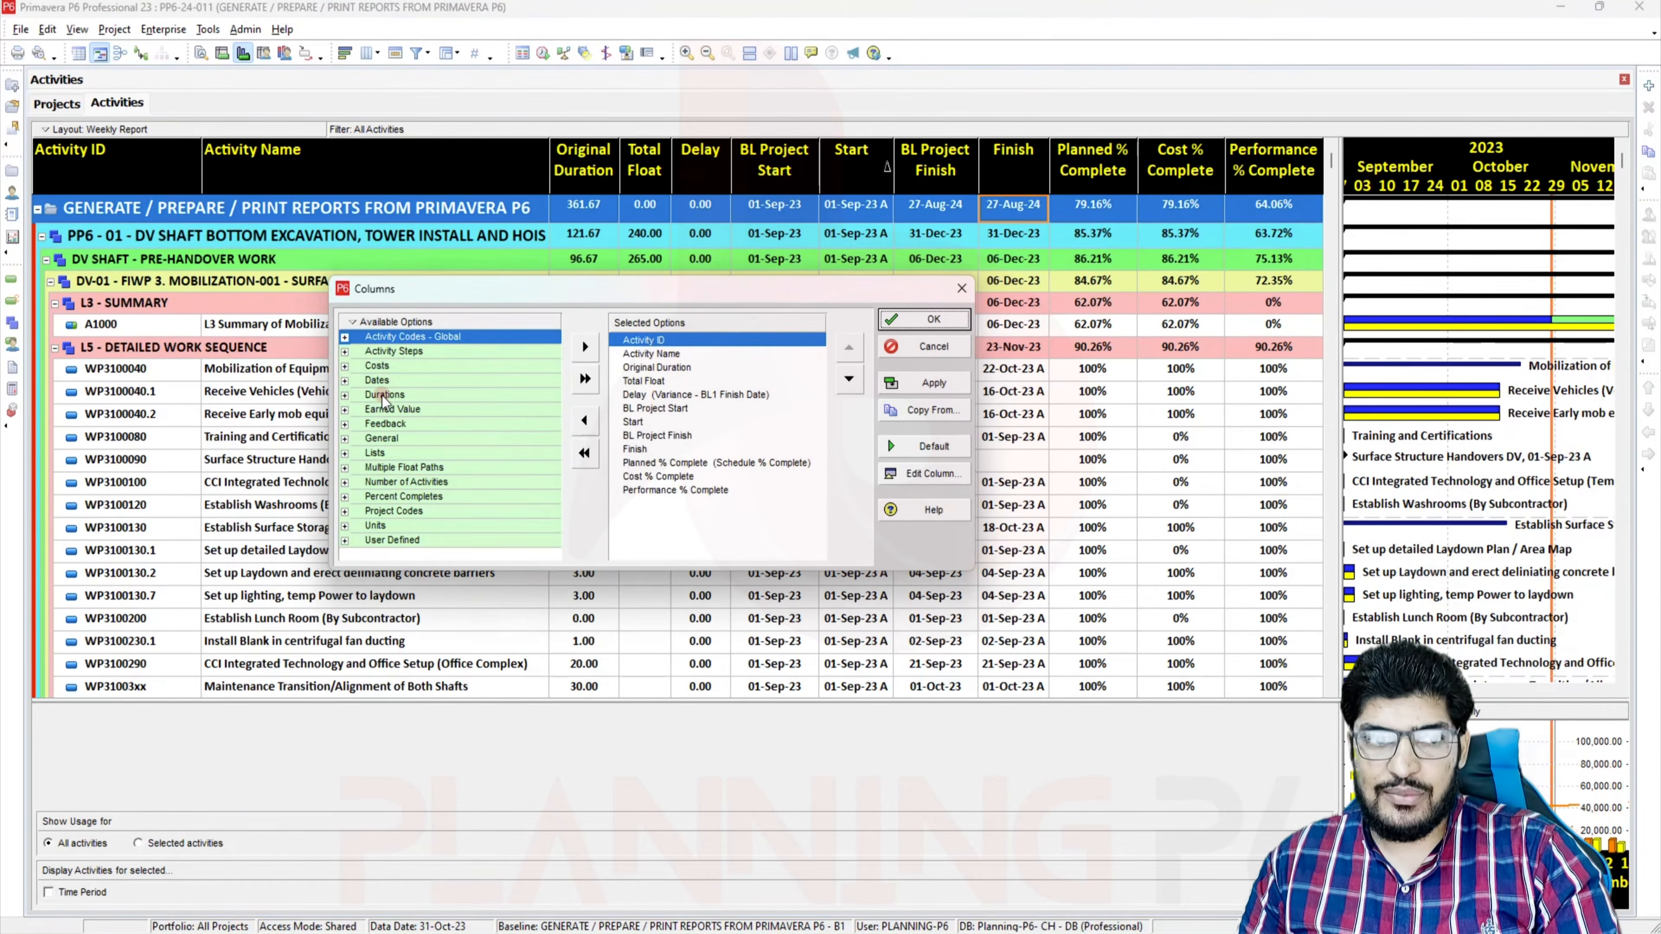
right_click(392, 330)
click(457, 347)
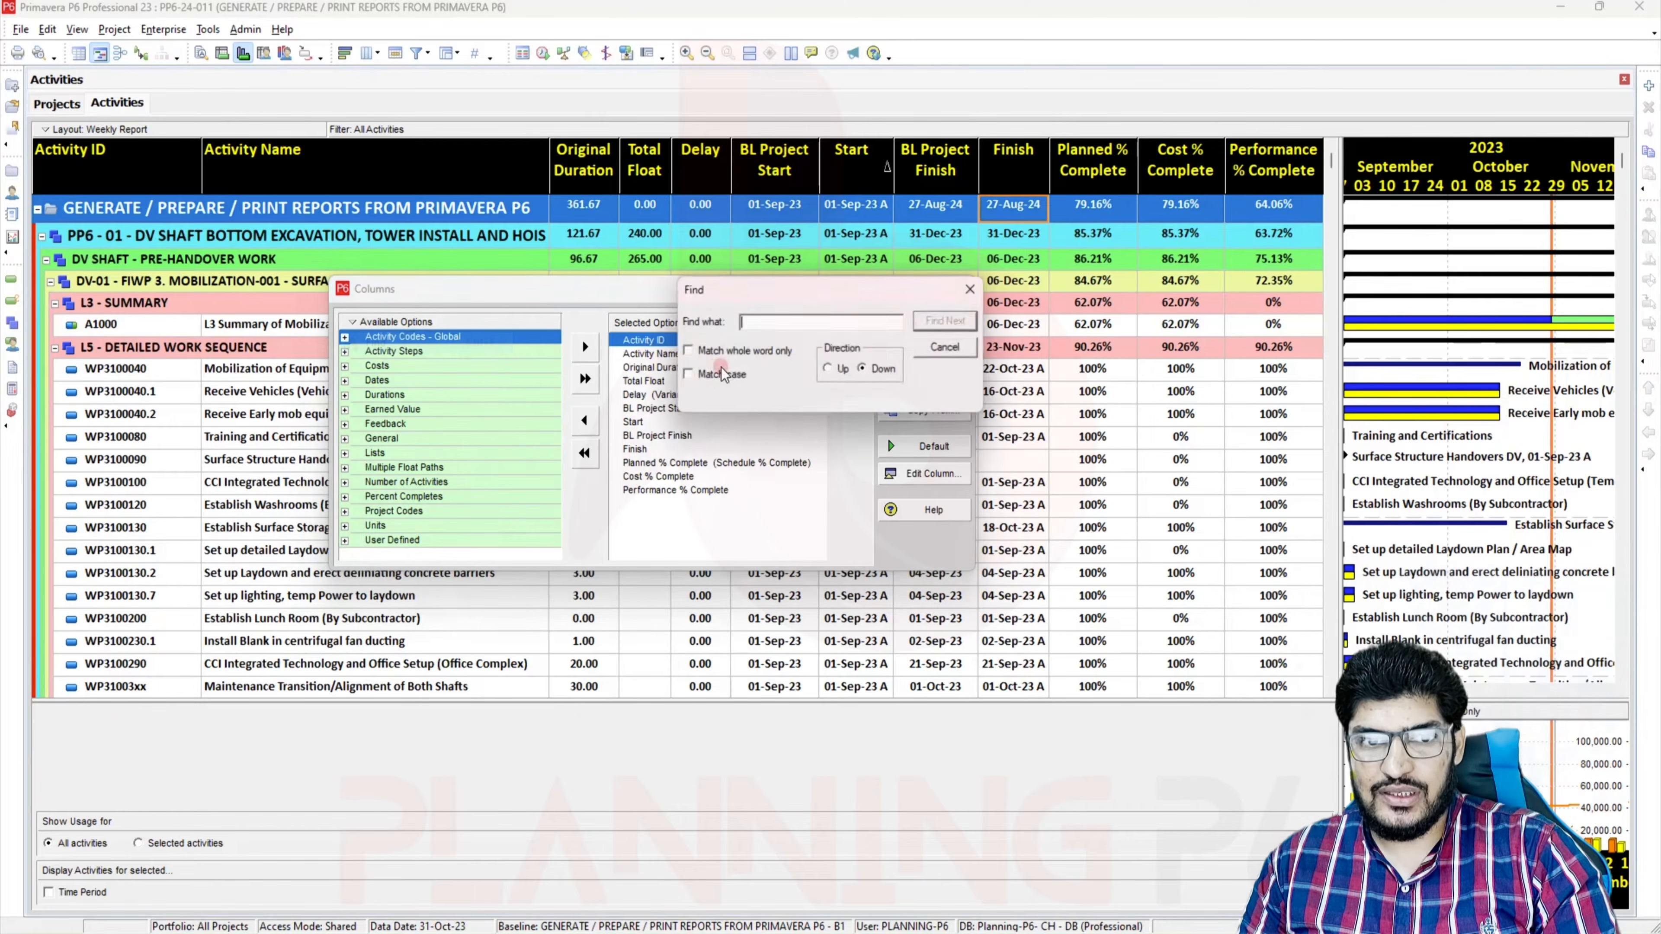
text(perf)
key(Return)
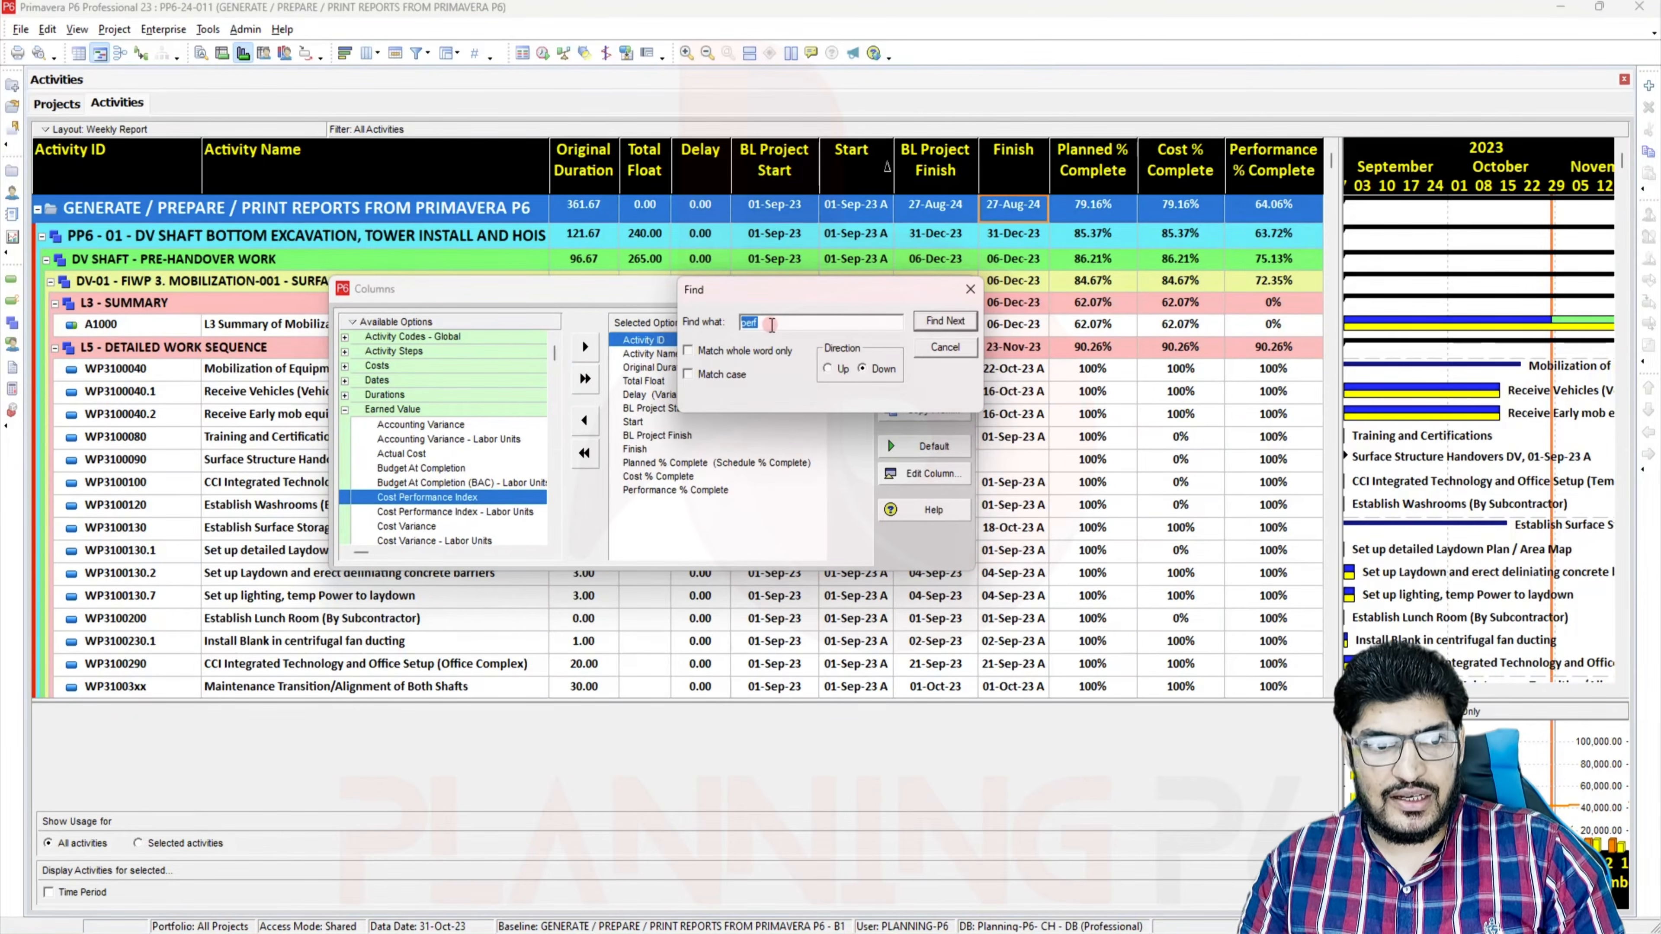
click(485, 499)
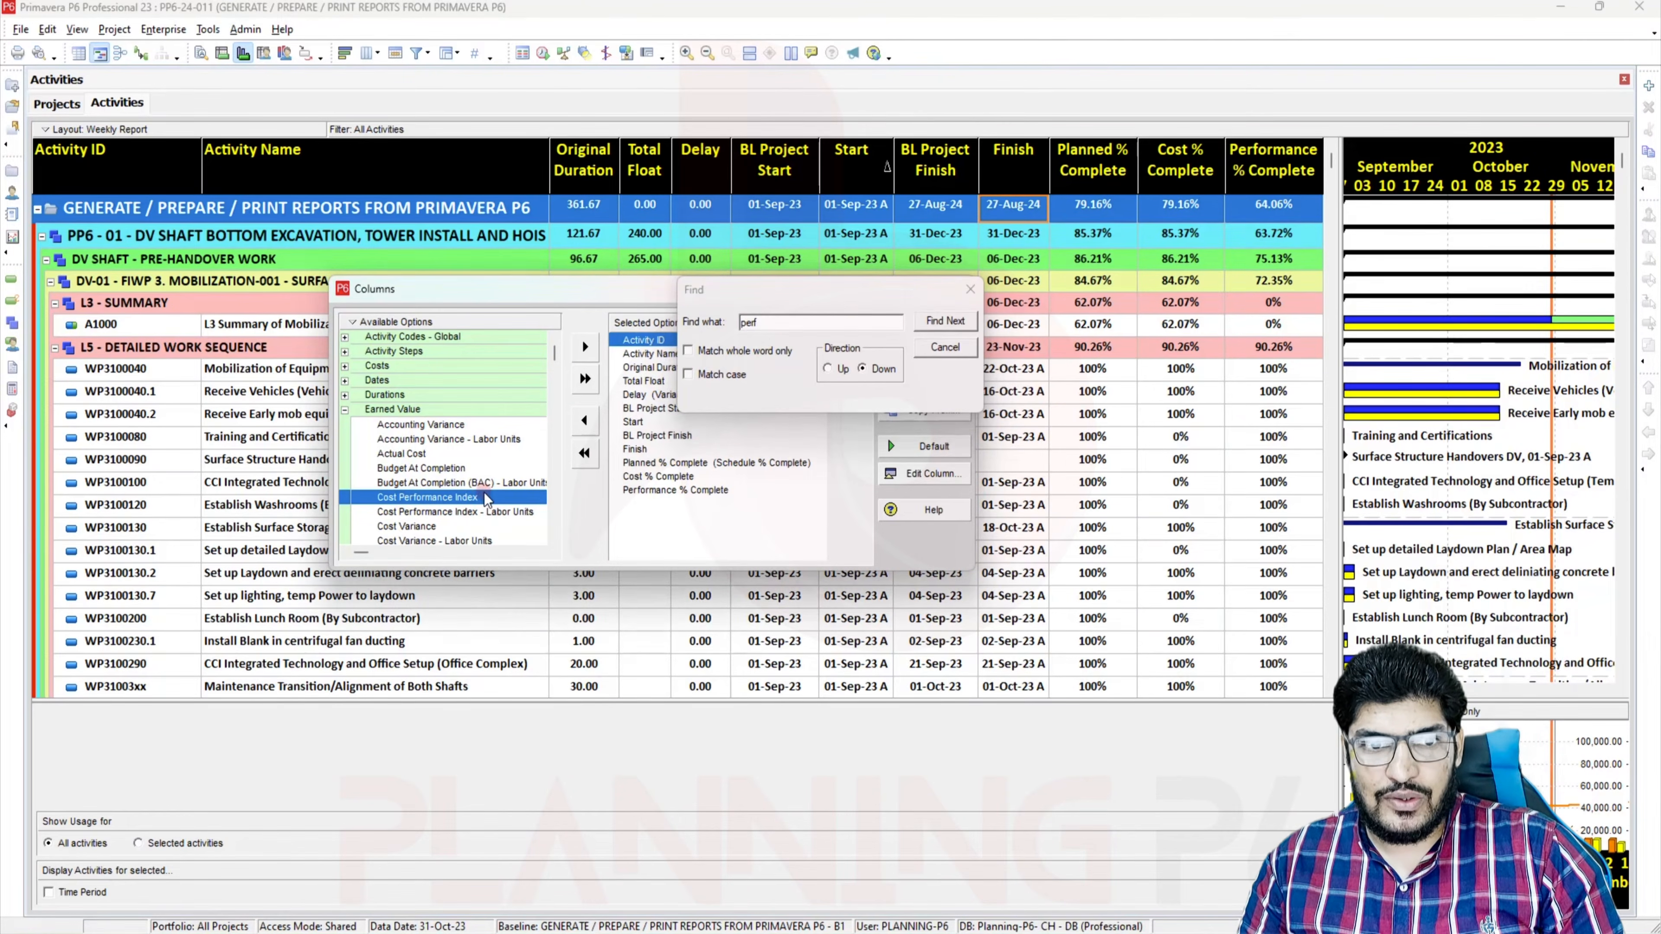
double_click(483, 498)
Find the next "perf" match and add Schedule Performance Index to the selected columns
click(762, 323)
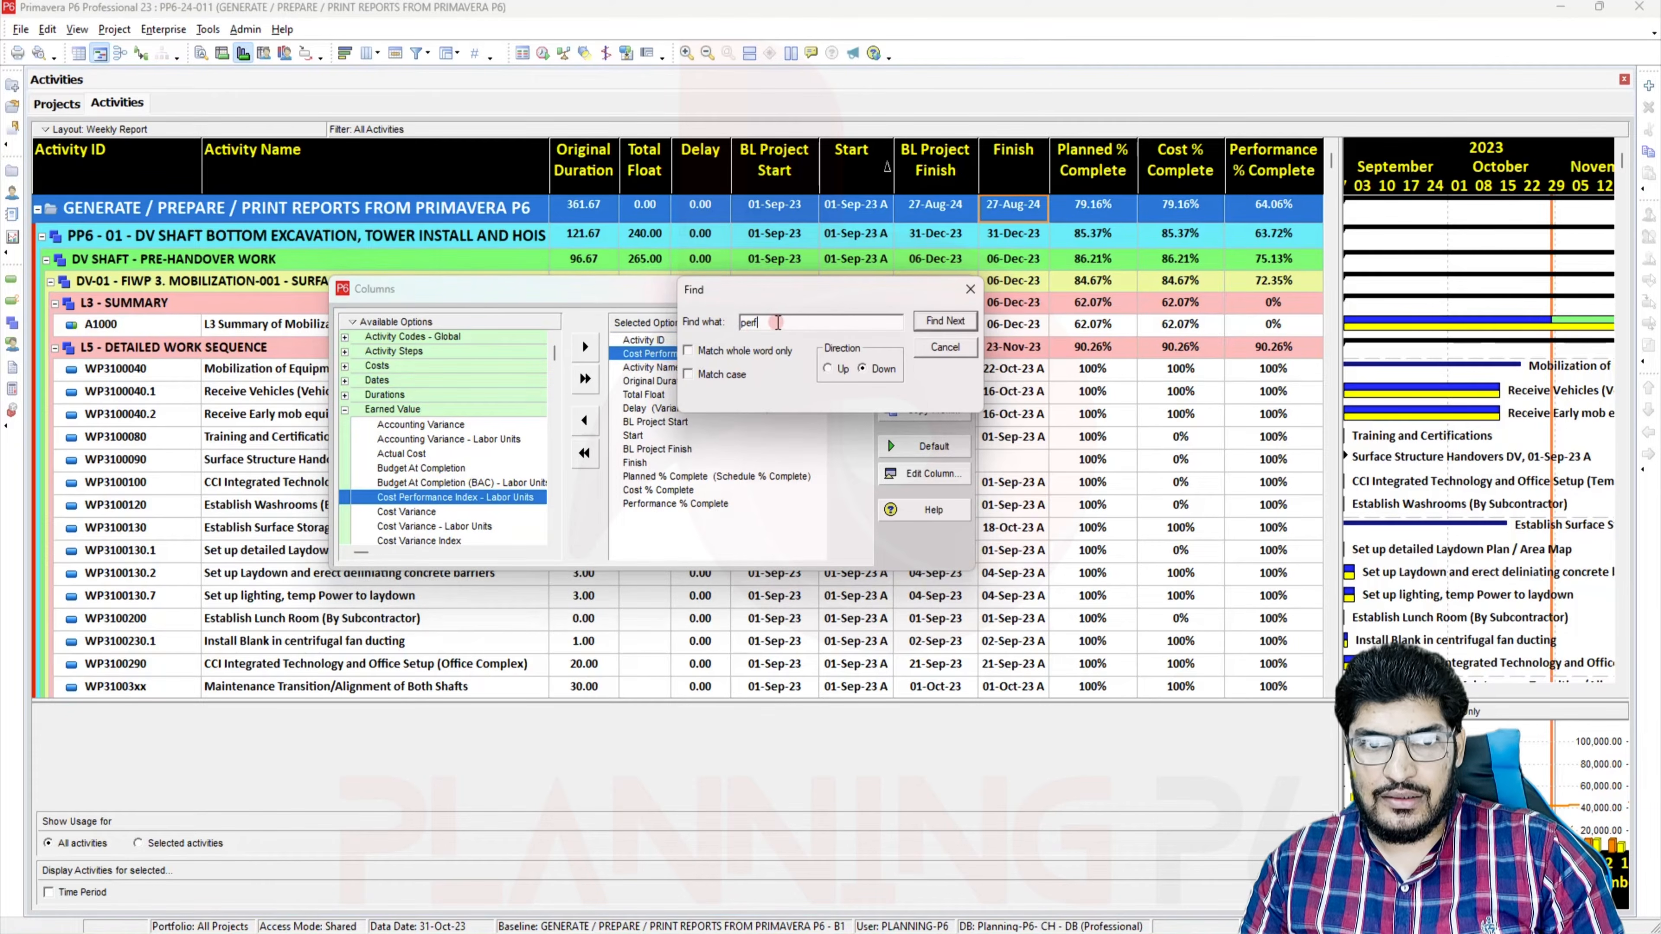
key(Return)
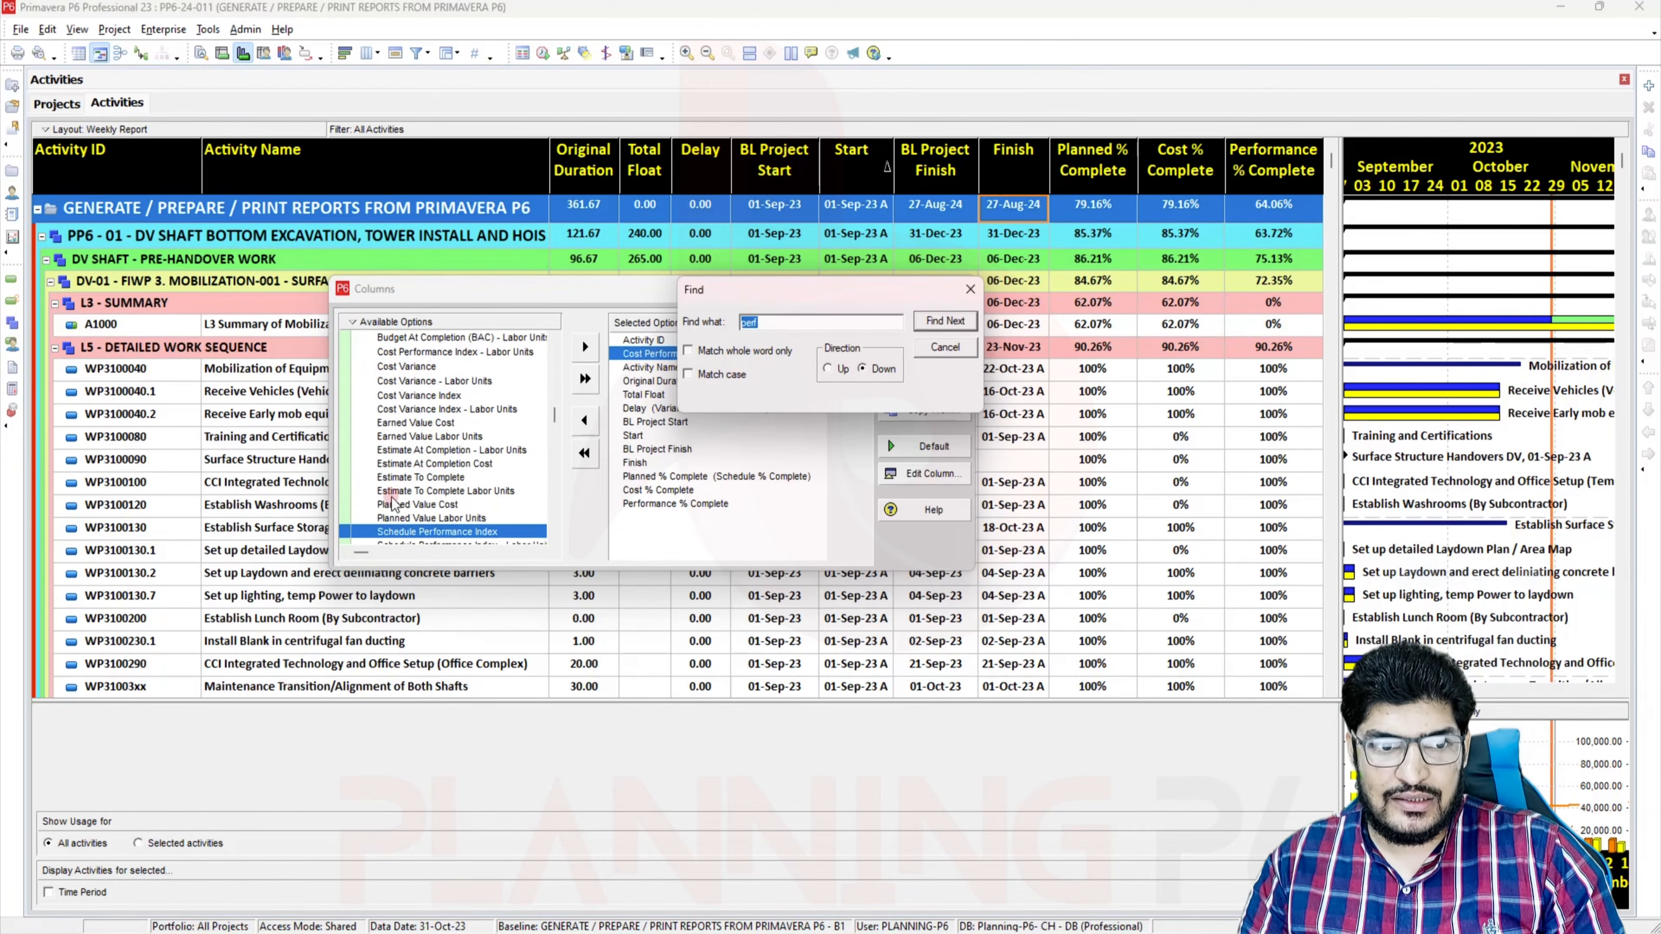
double_click(443, 532)
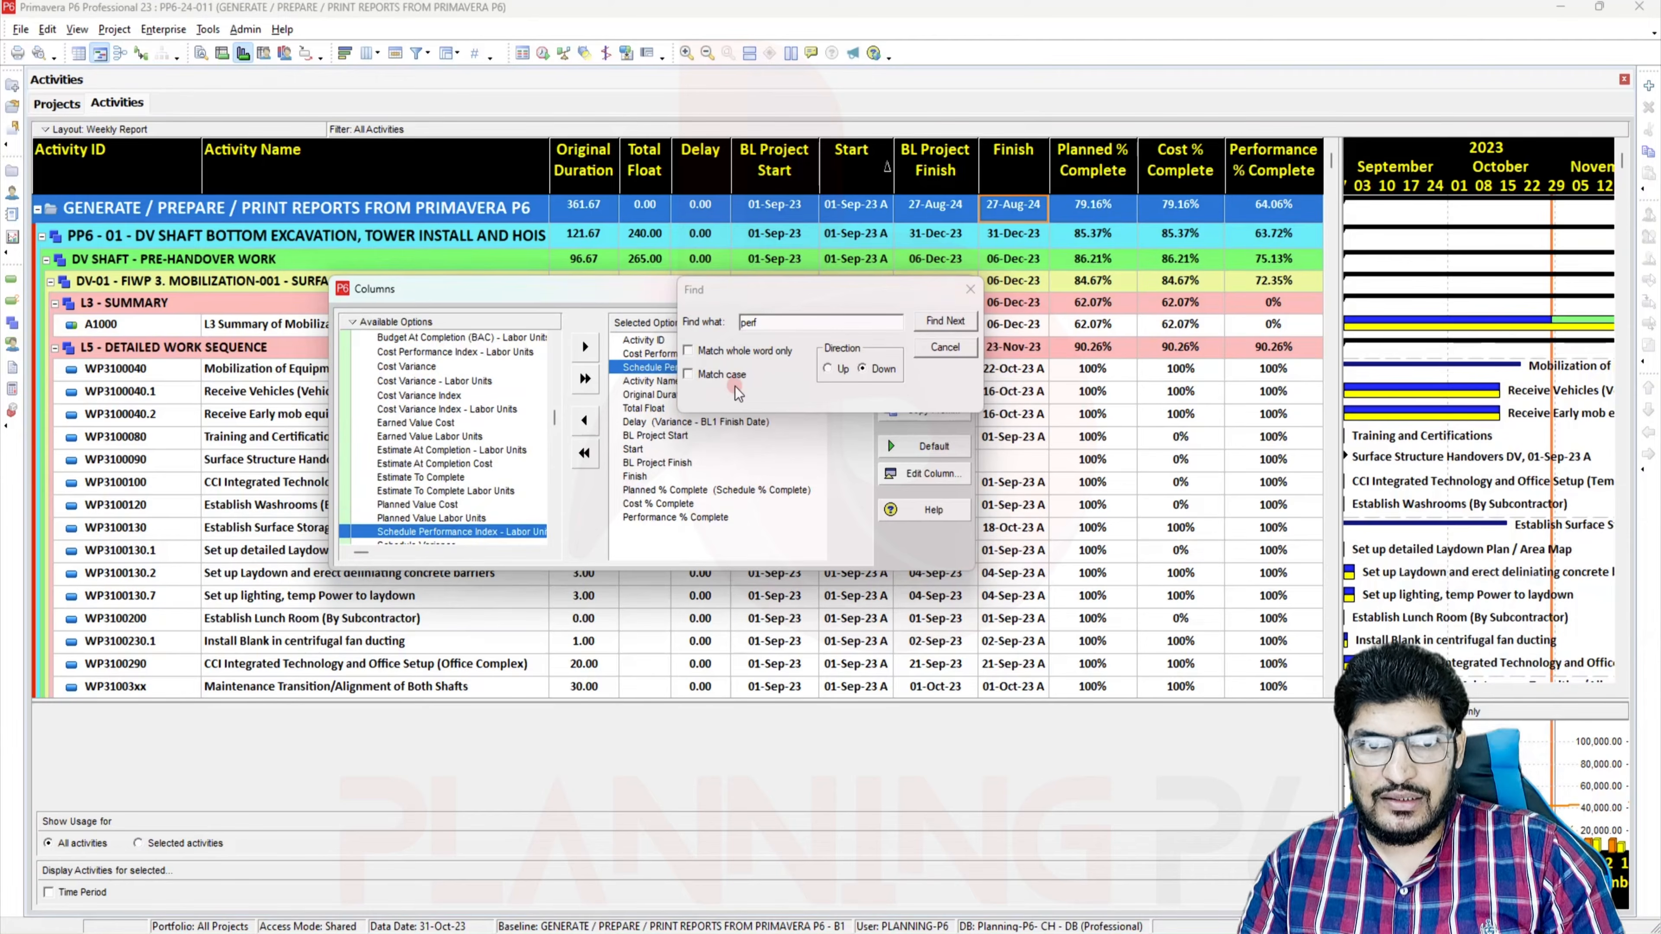
Look through the remaining "perf" matches among the available columns and close the search
click(839, 320)
key(Return)
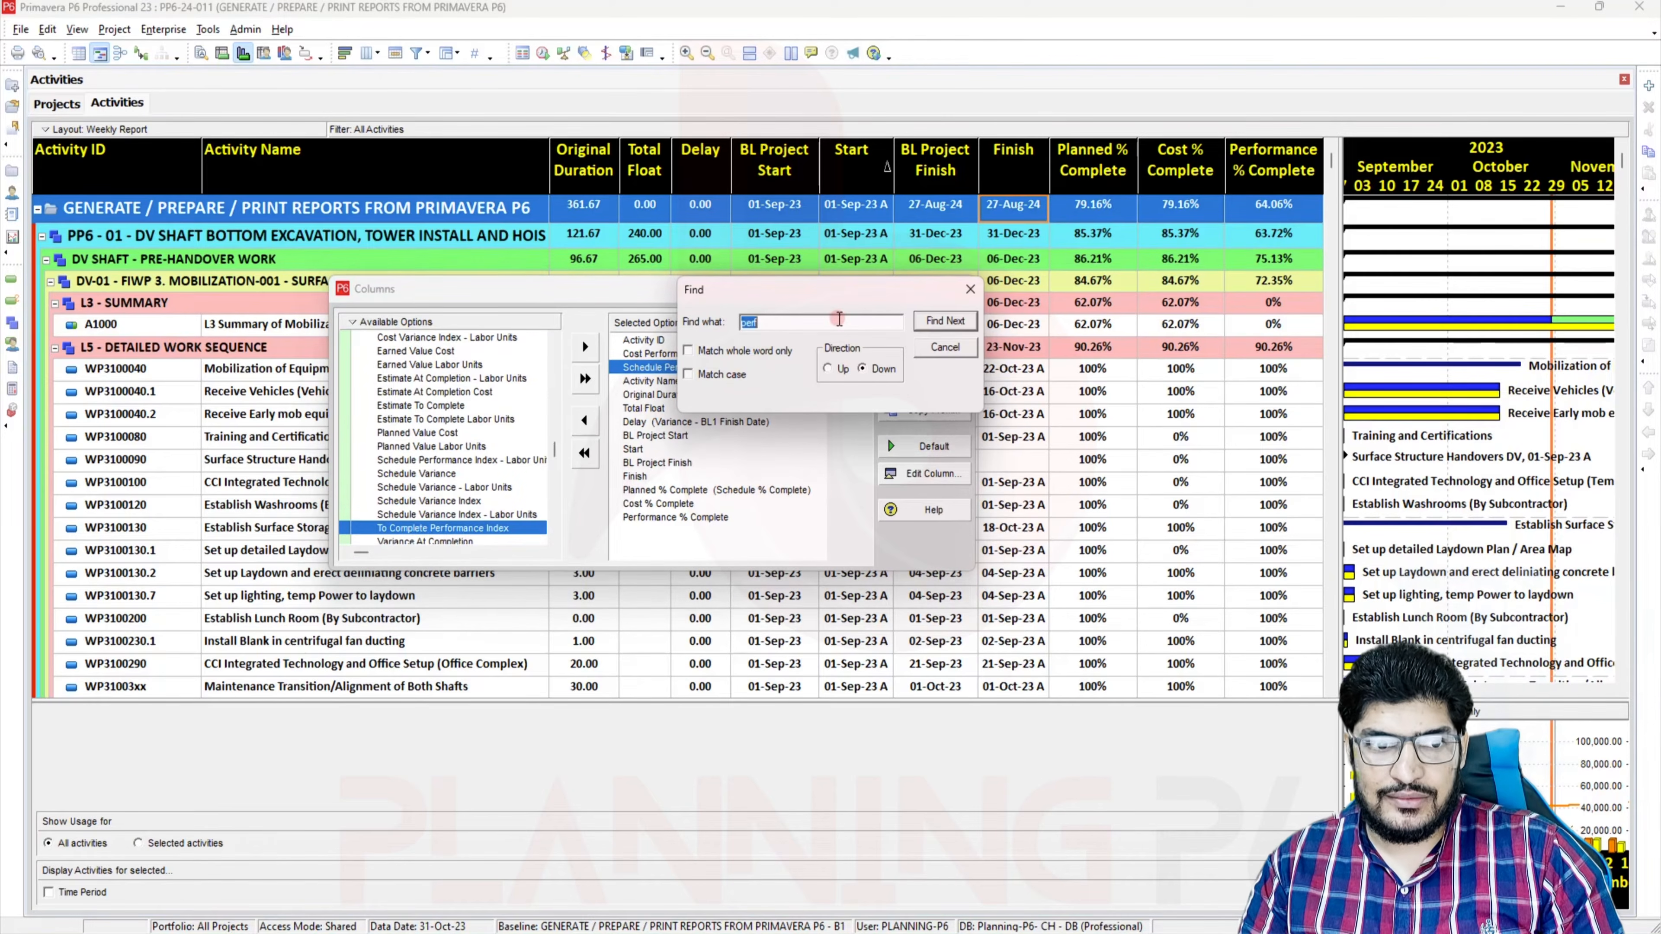
key(Return)
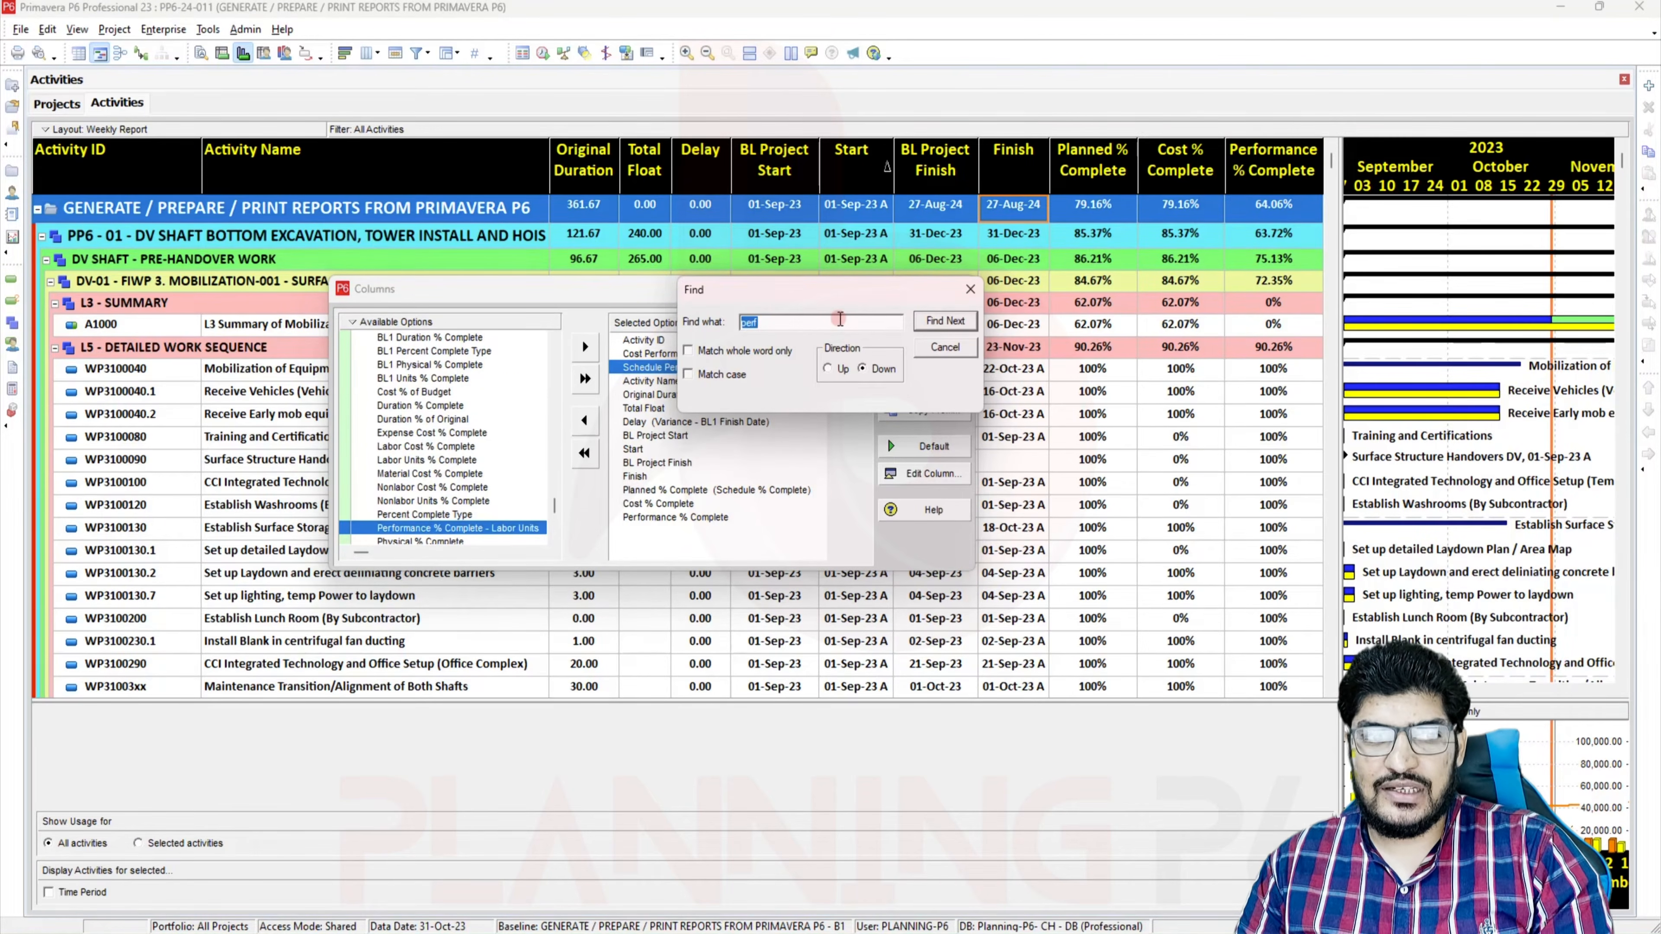
key(Return)
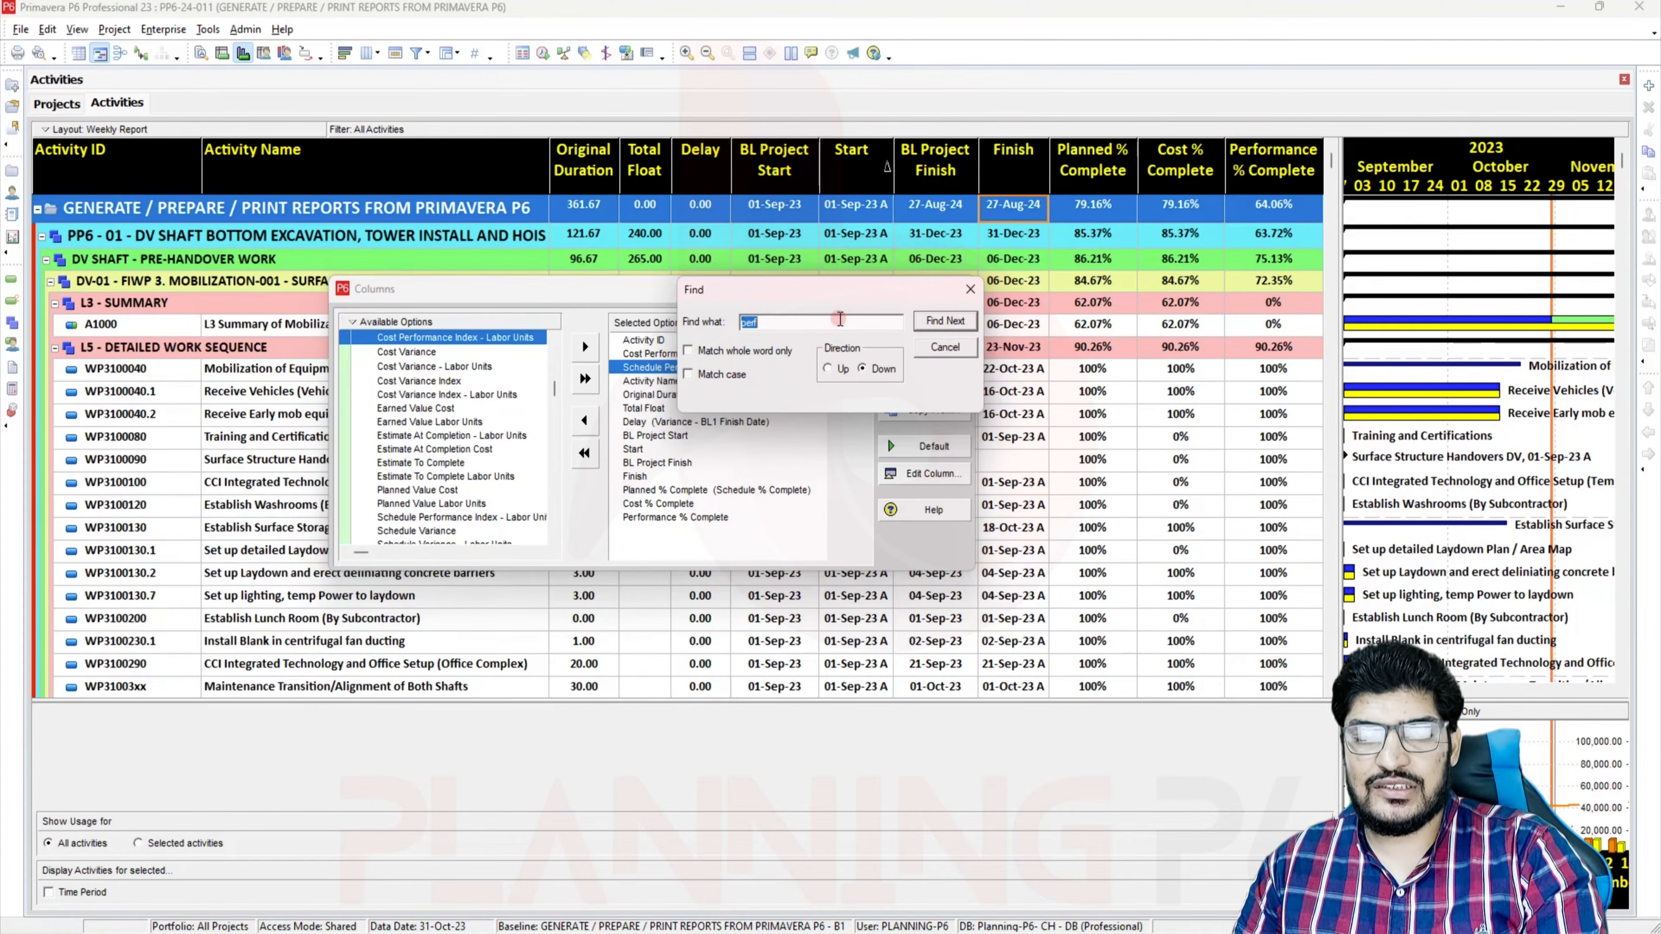
key(Return)
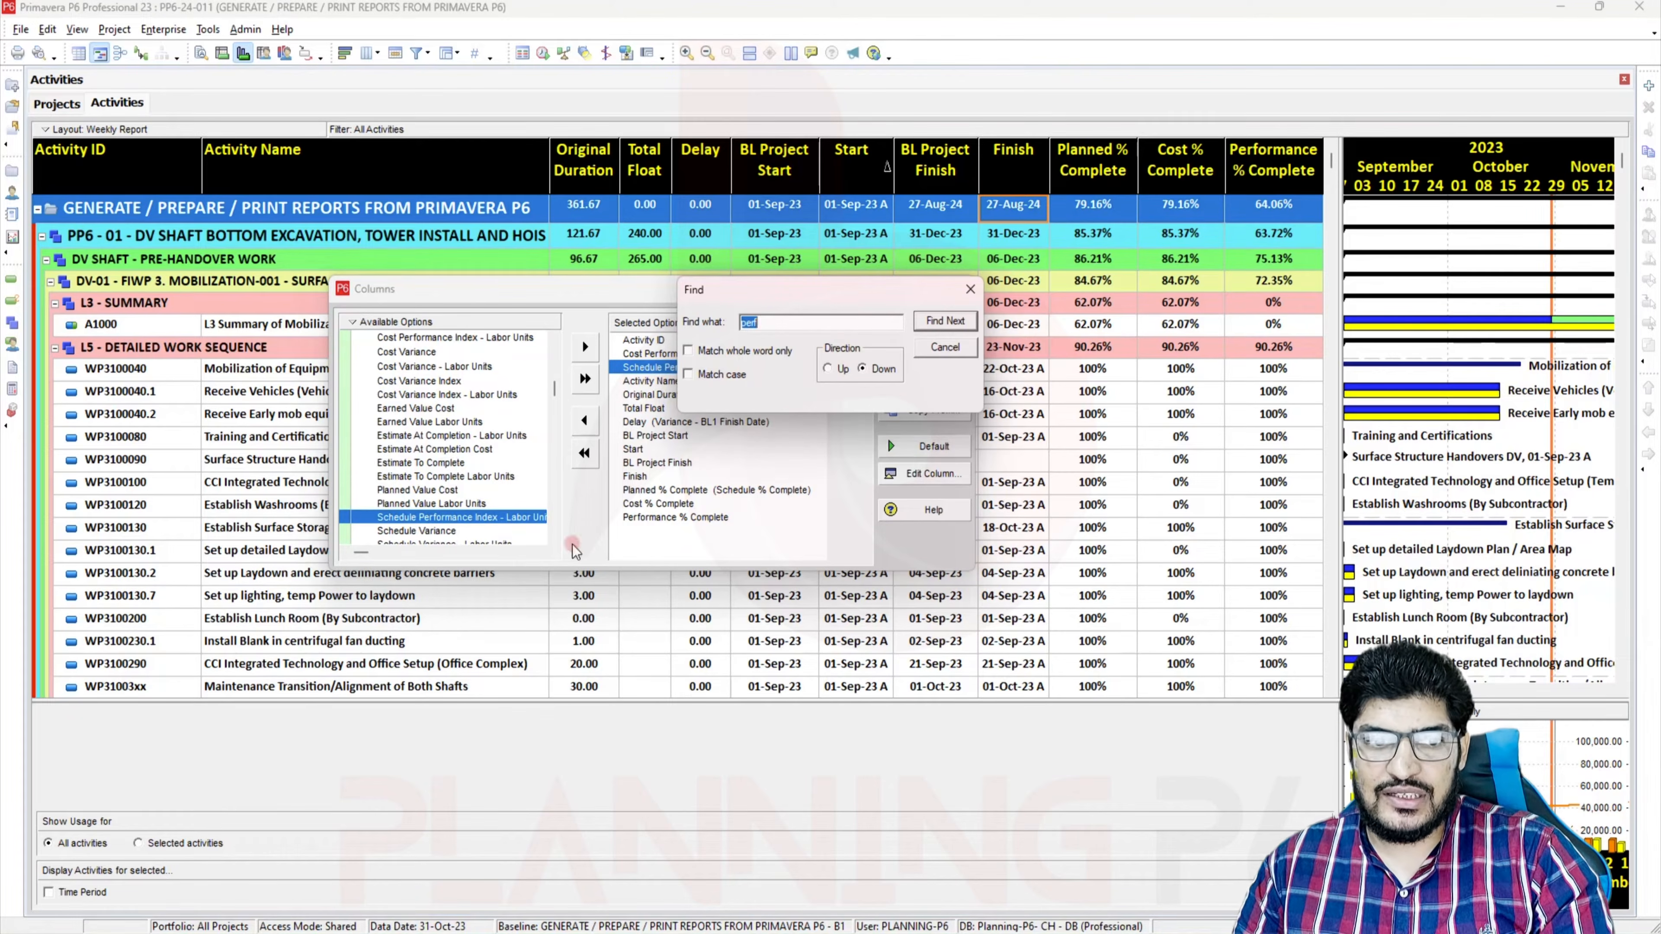
click(971, 289)
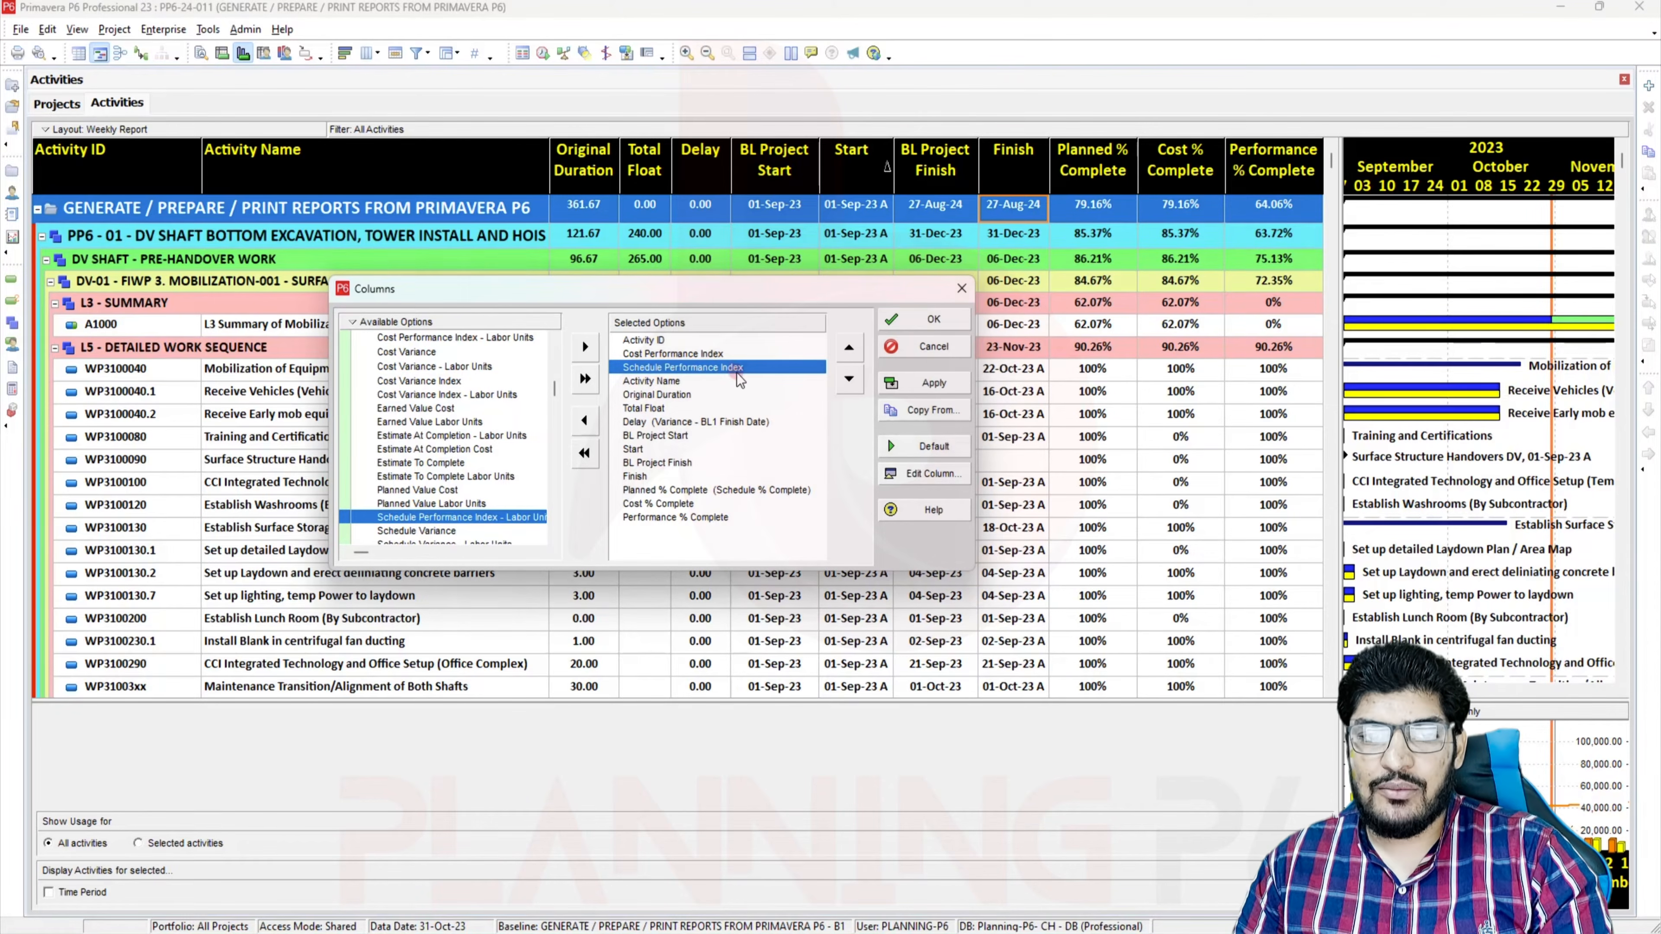
Place the Cost Performance Index and Schedule Performance Index columns between Original Duration and Total Float, and apply the column layout
click(732, 353)
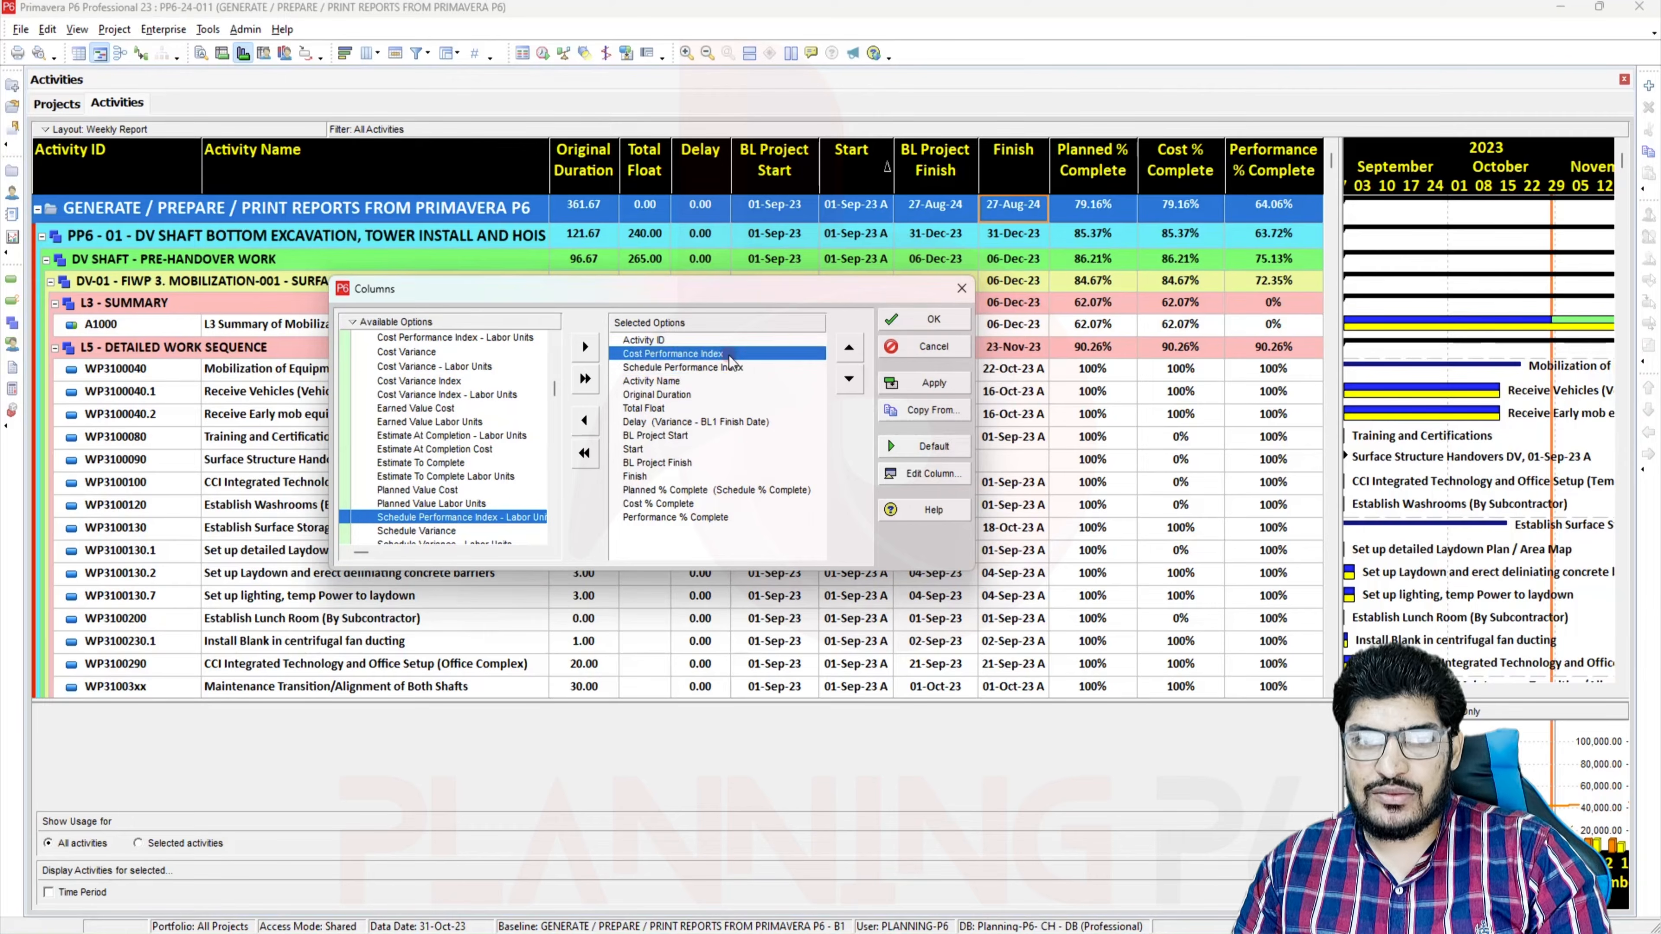
ctrl+click(739, 395)
drag(740, 401, 742, 409)
drag(719, 354, 728, 401)
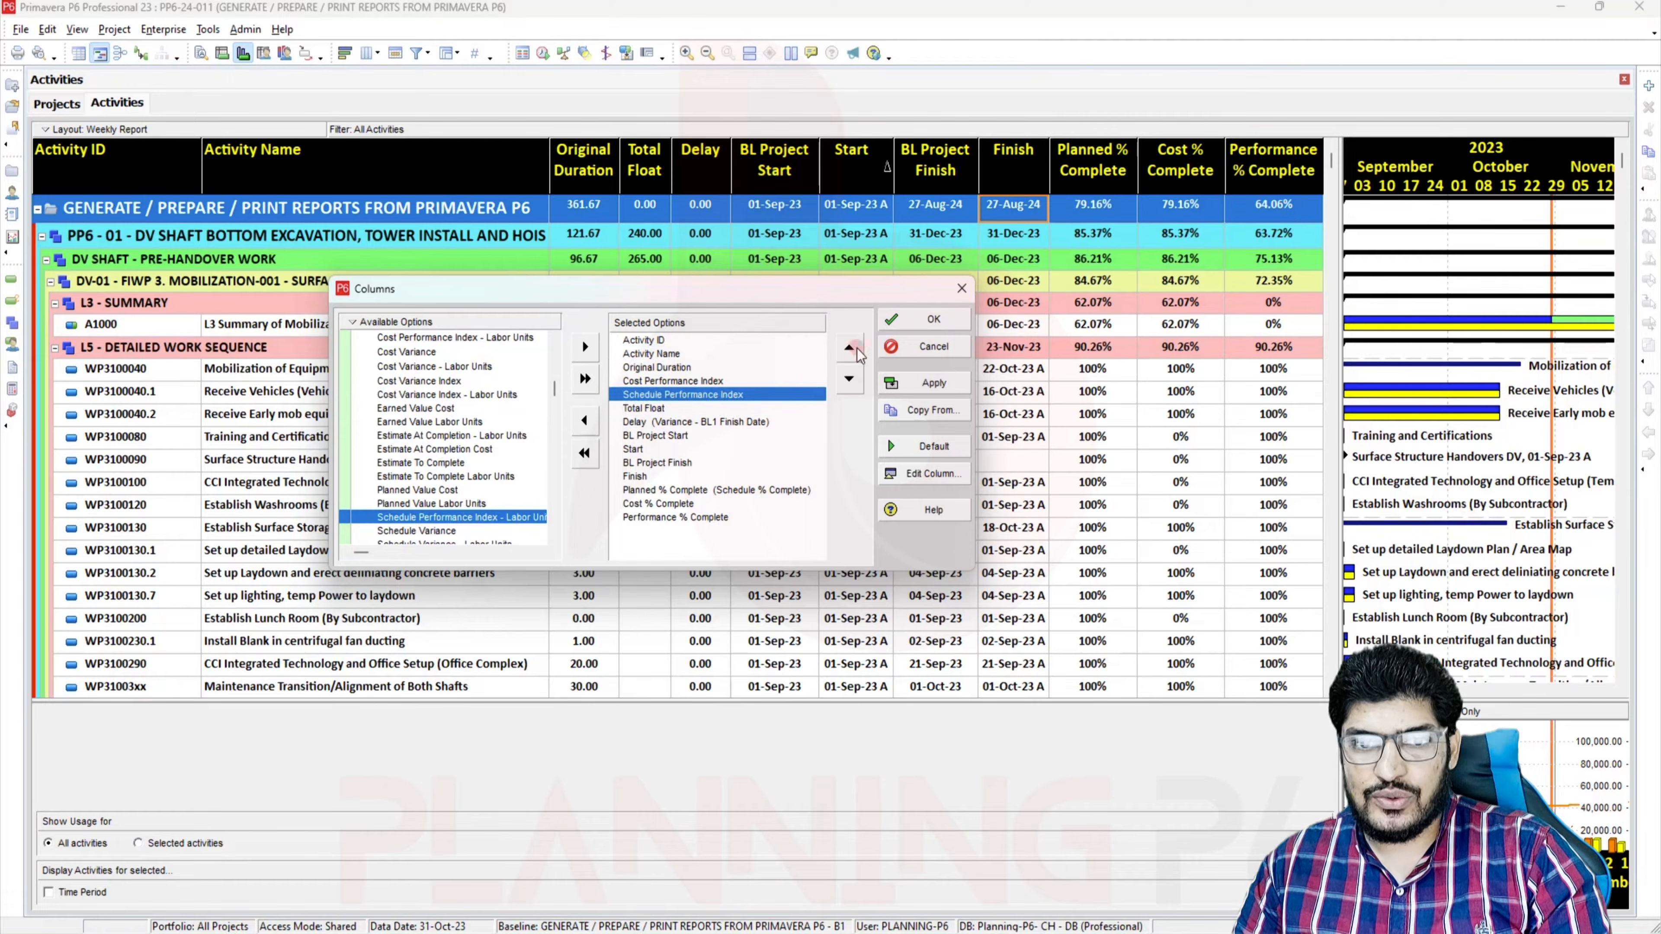
click(929, 383)
click(929, 320)
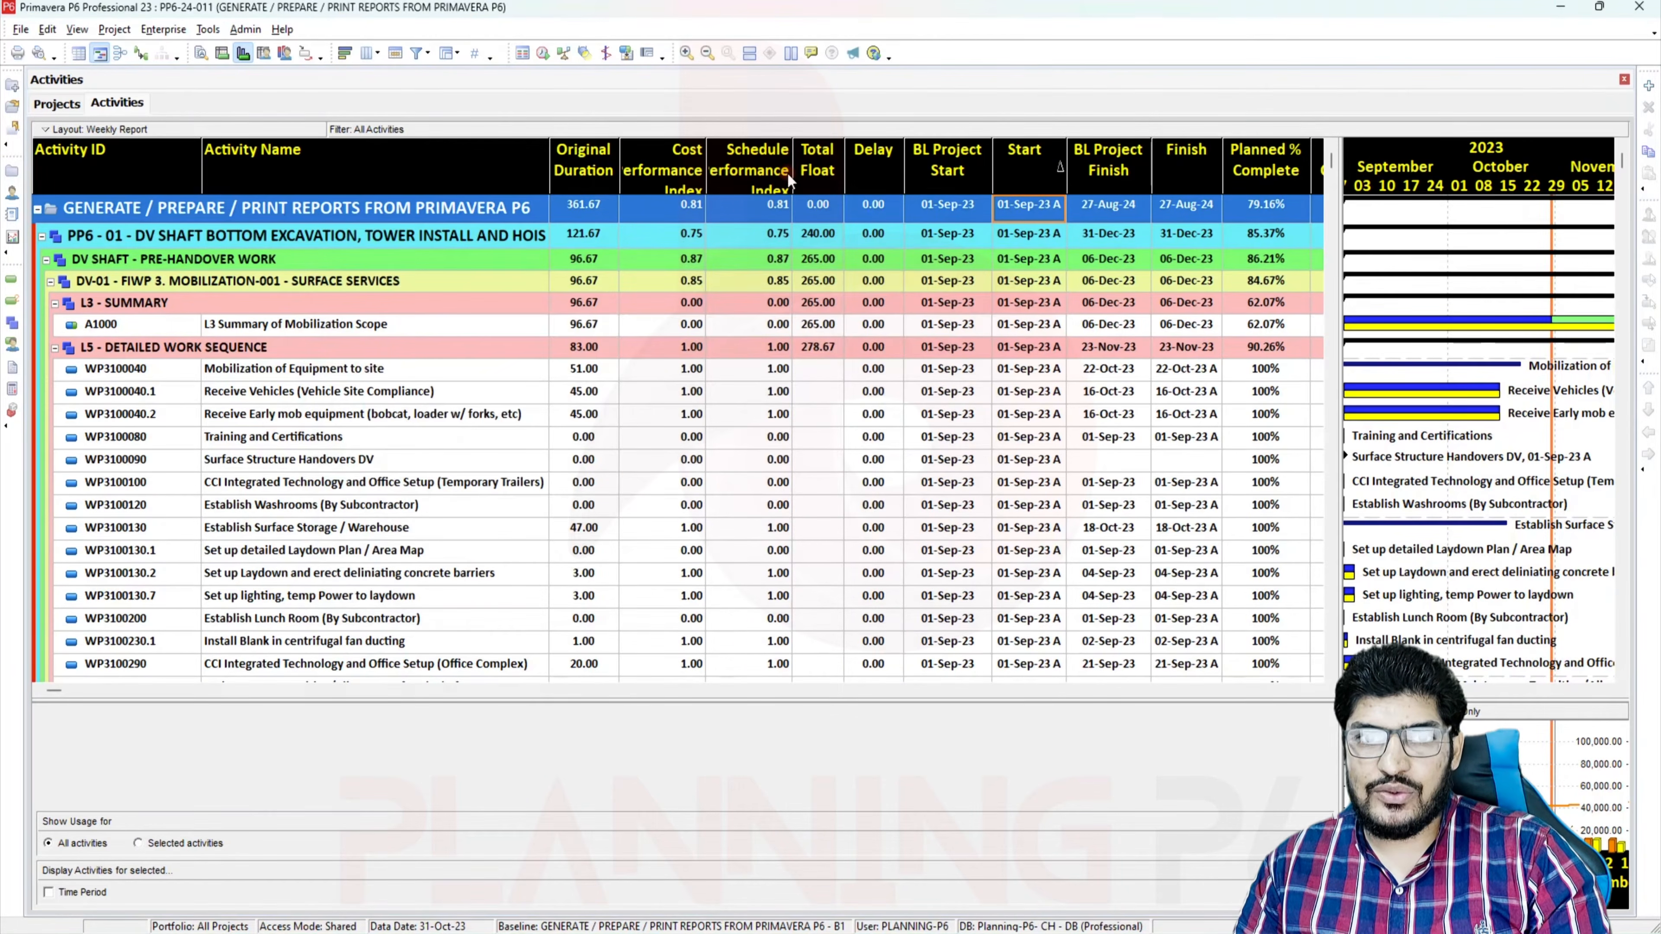
Widen the Schedule Performance Index and Cost Performance Index columns in the activity table
drag(792, 172, 832, 163)
click(714, 162)
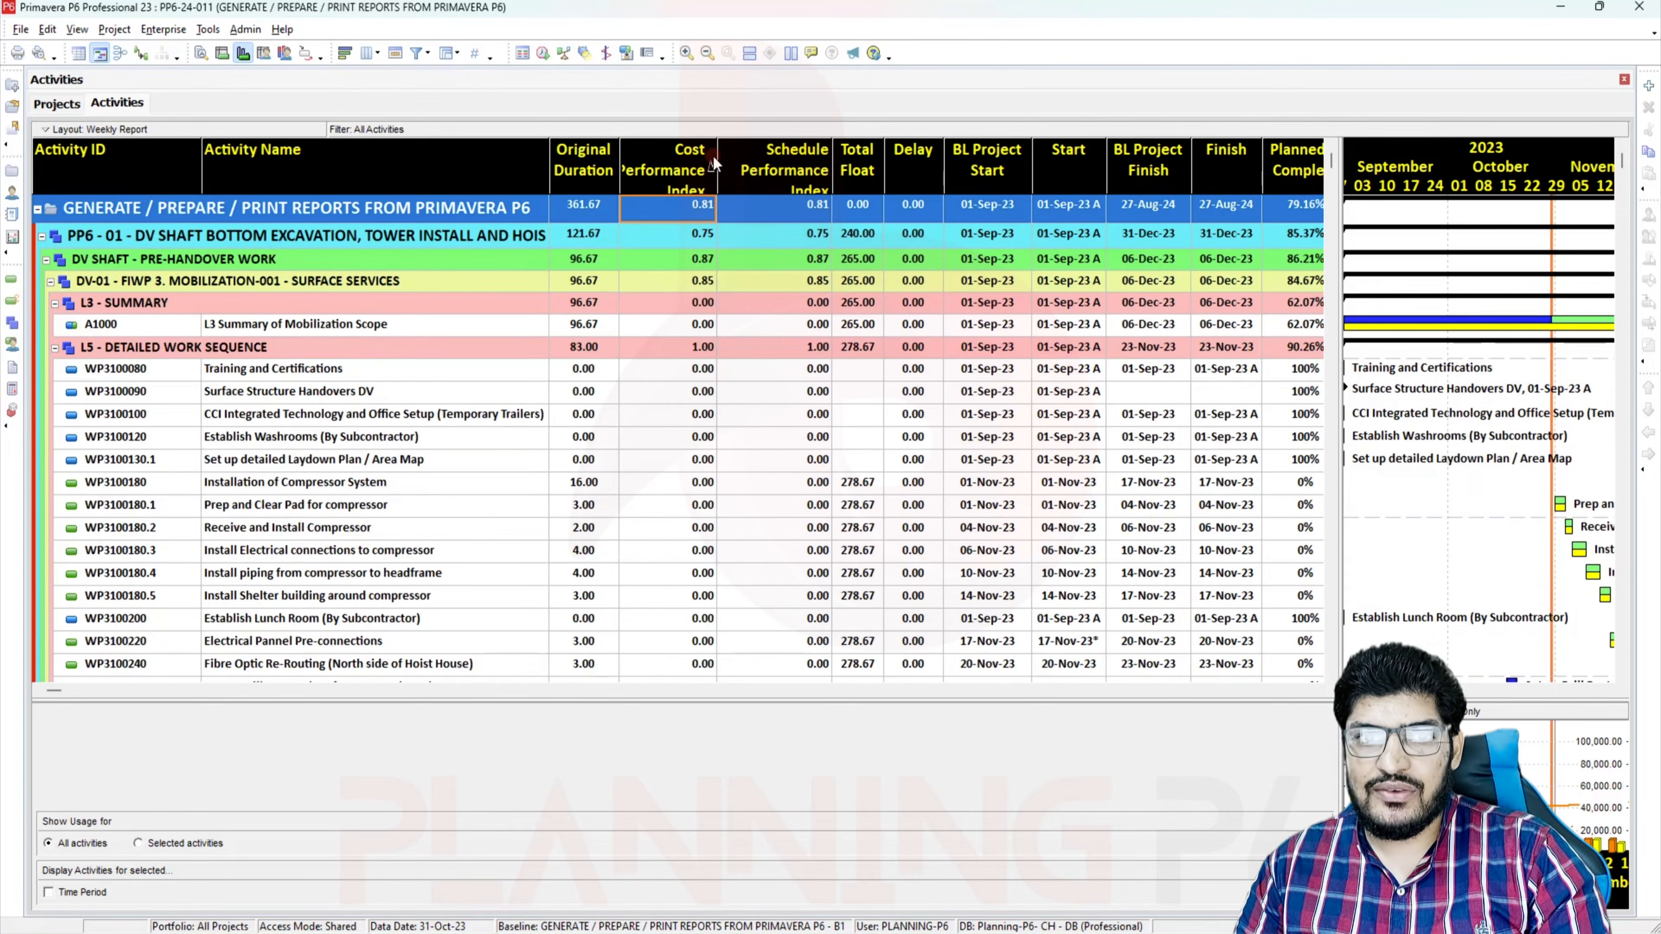
drag(716, 156, 734, 159)
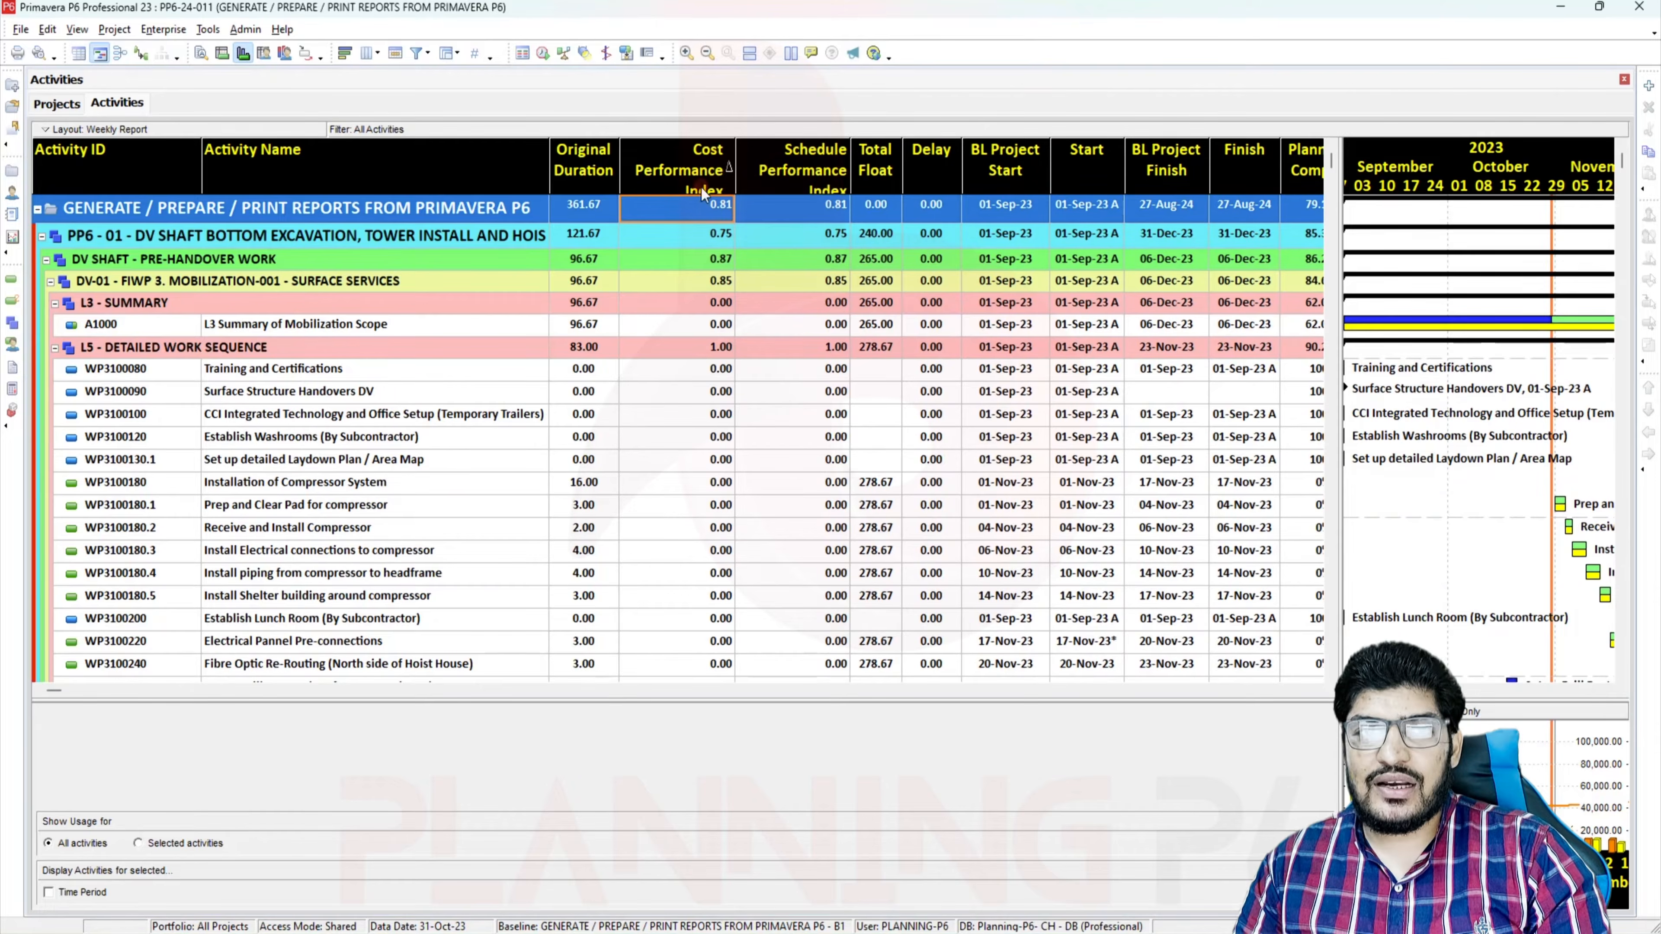
Retitle the Schedule Performance Index column as "SPI", centre its alignment, and apply the change to the table
right_click(698, 165)
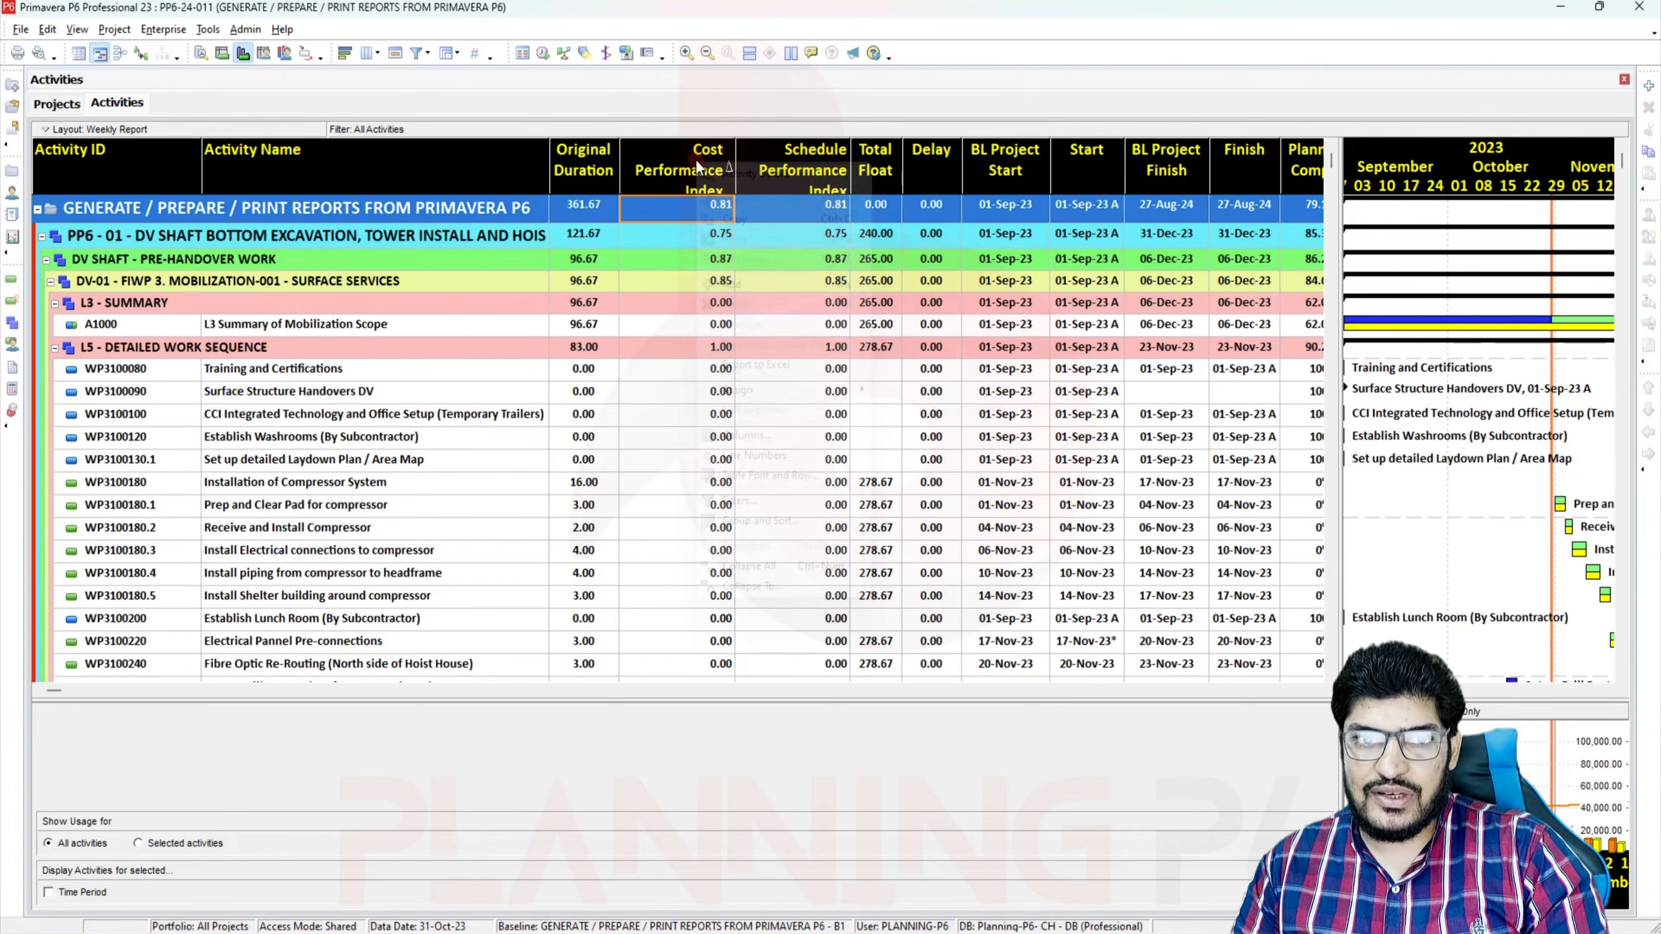
click(770, 438)
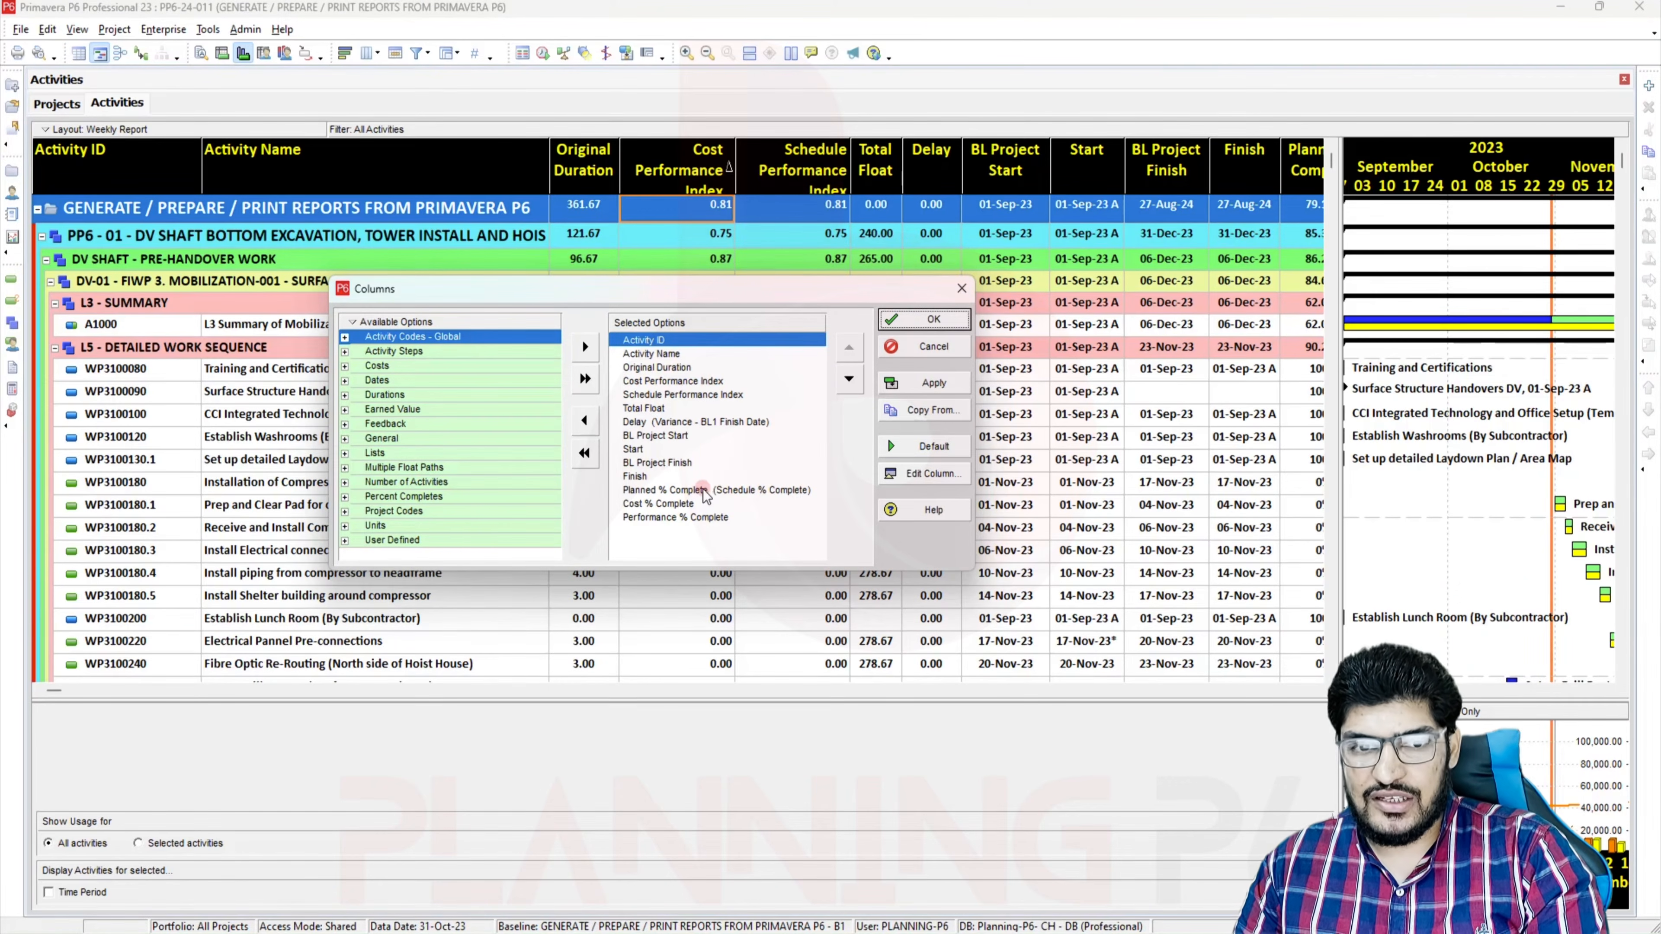
click(681, 394)
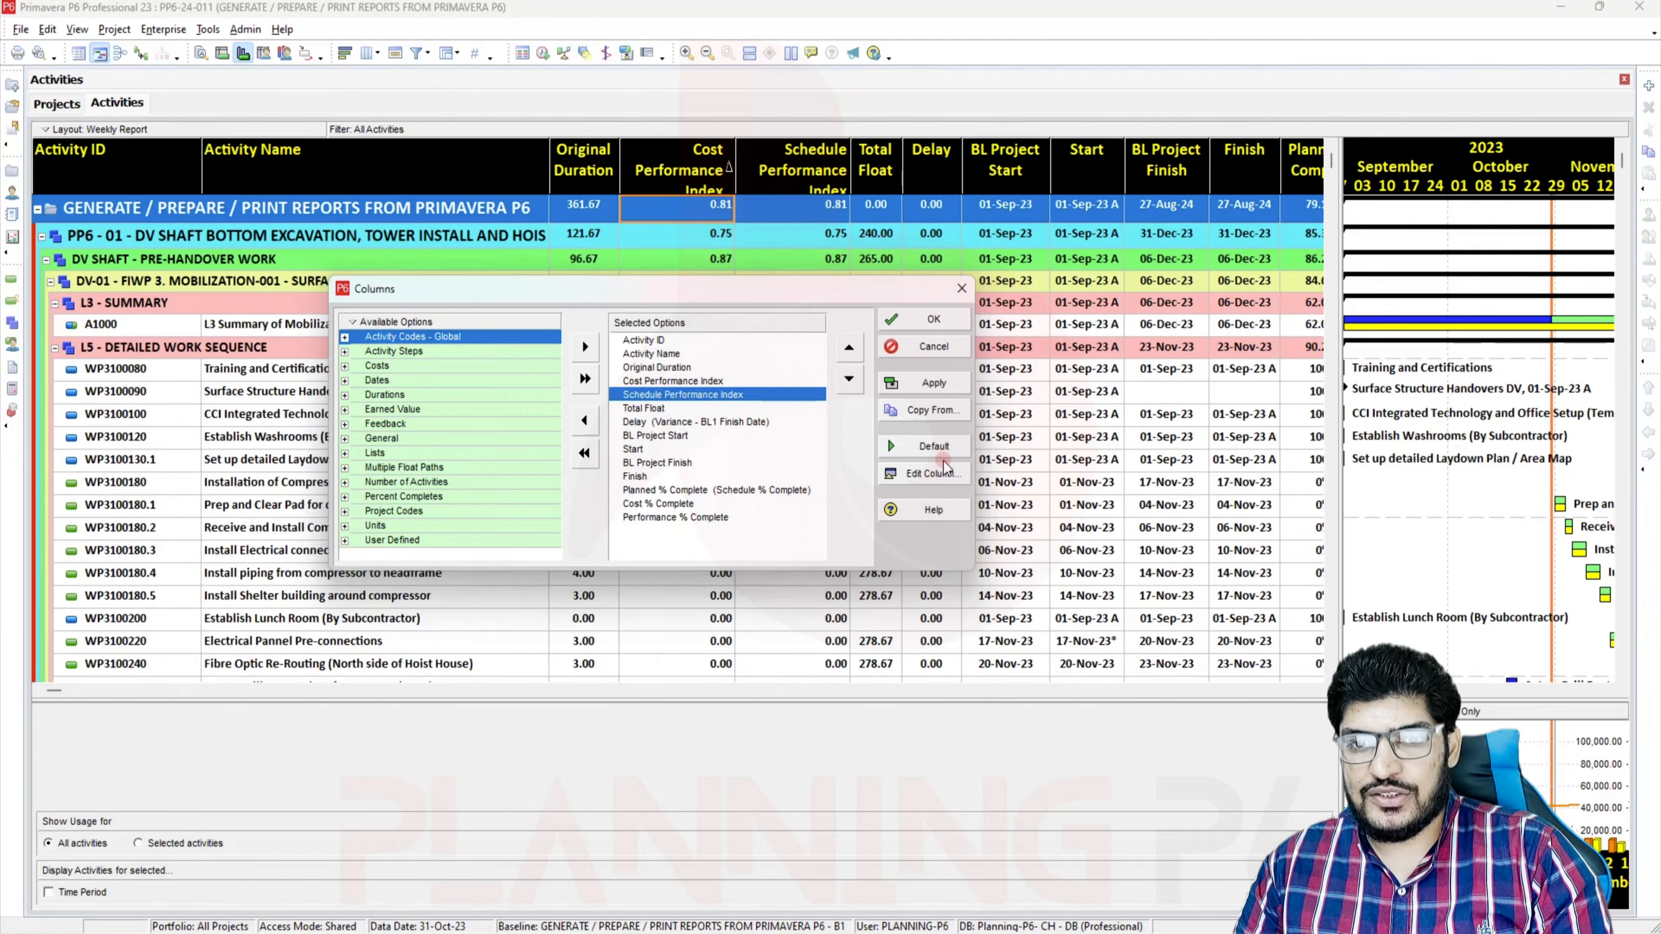
click(935, 474)
drag(896, 466, 735, 462)
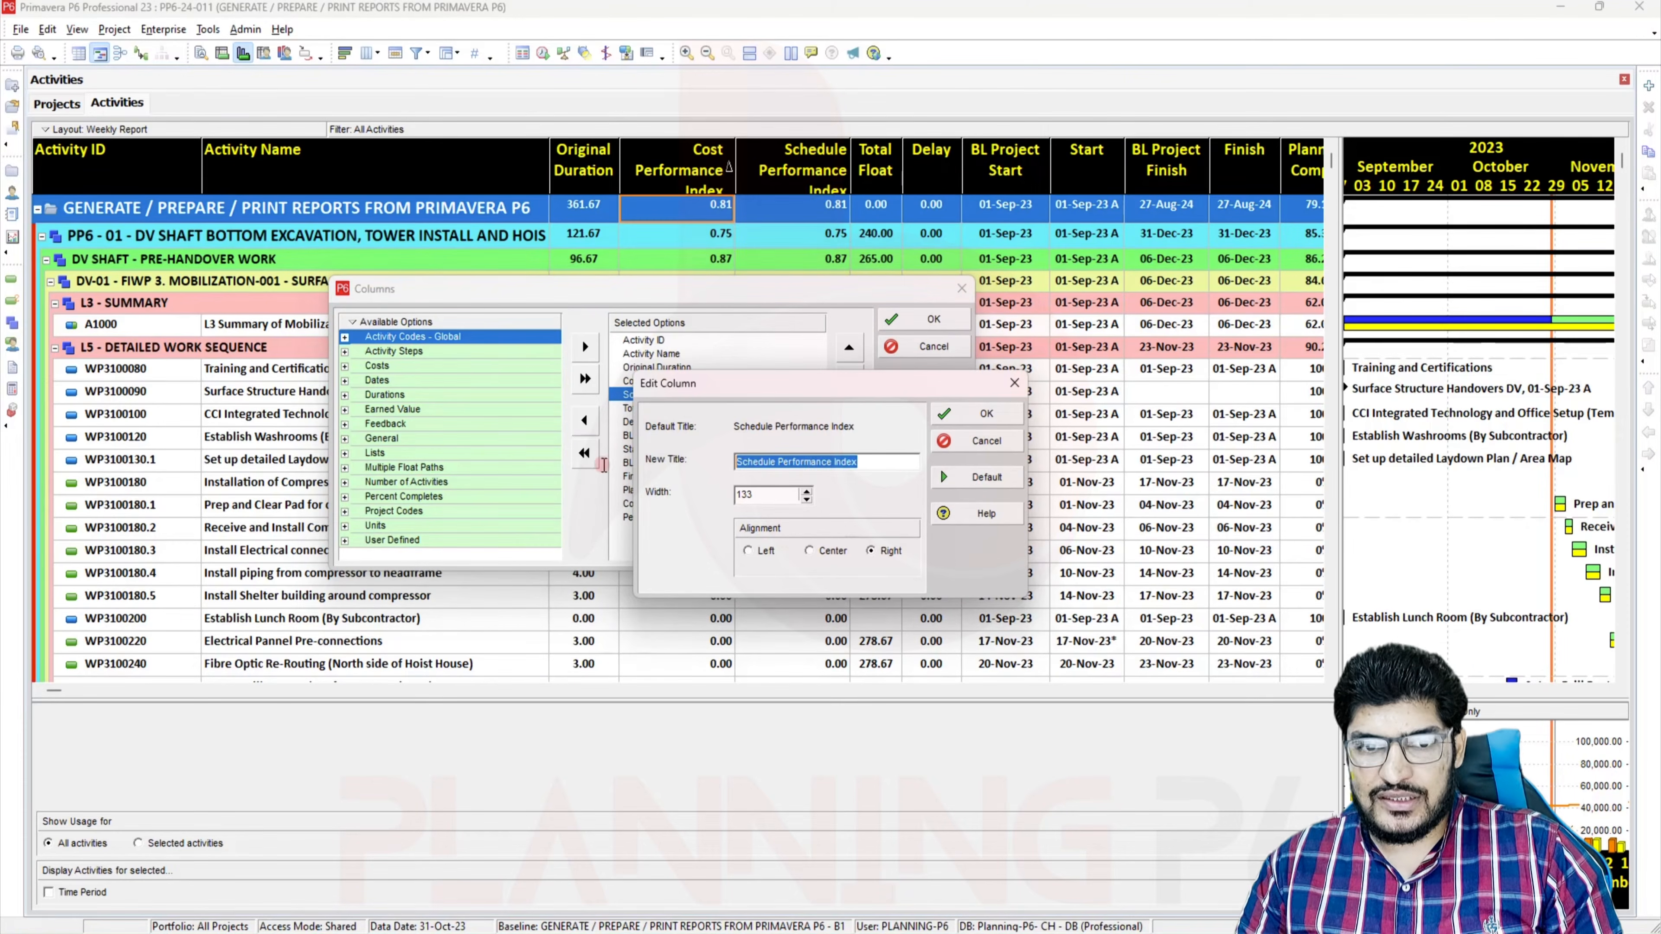
text(SPI)
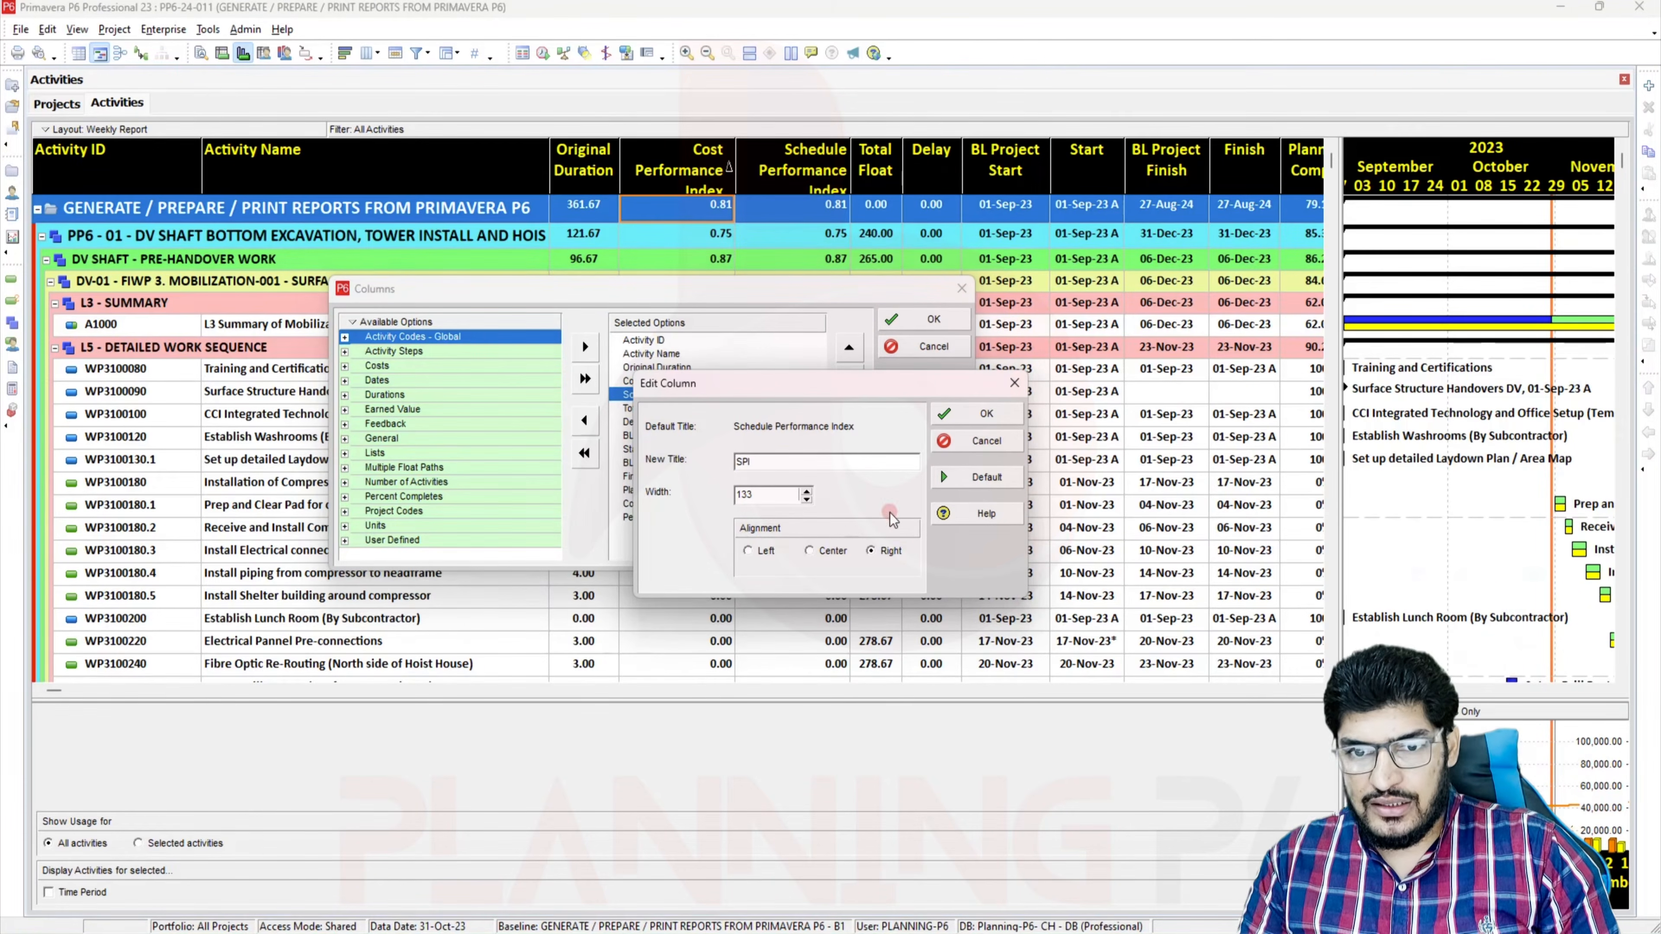
click(978, 413)
click(891, 473)
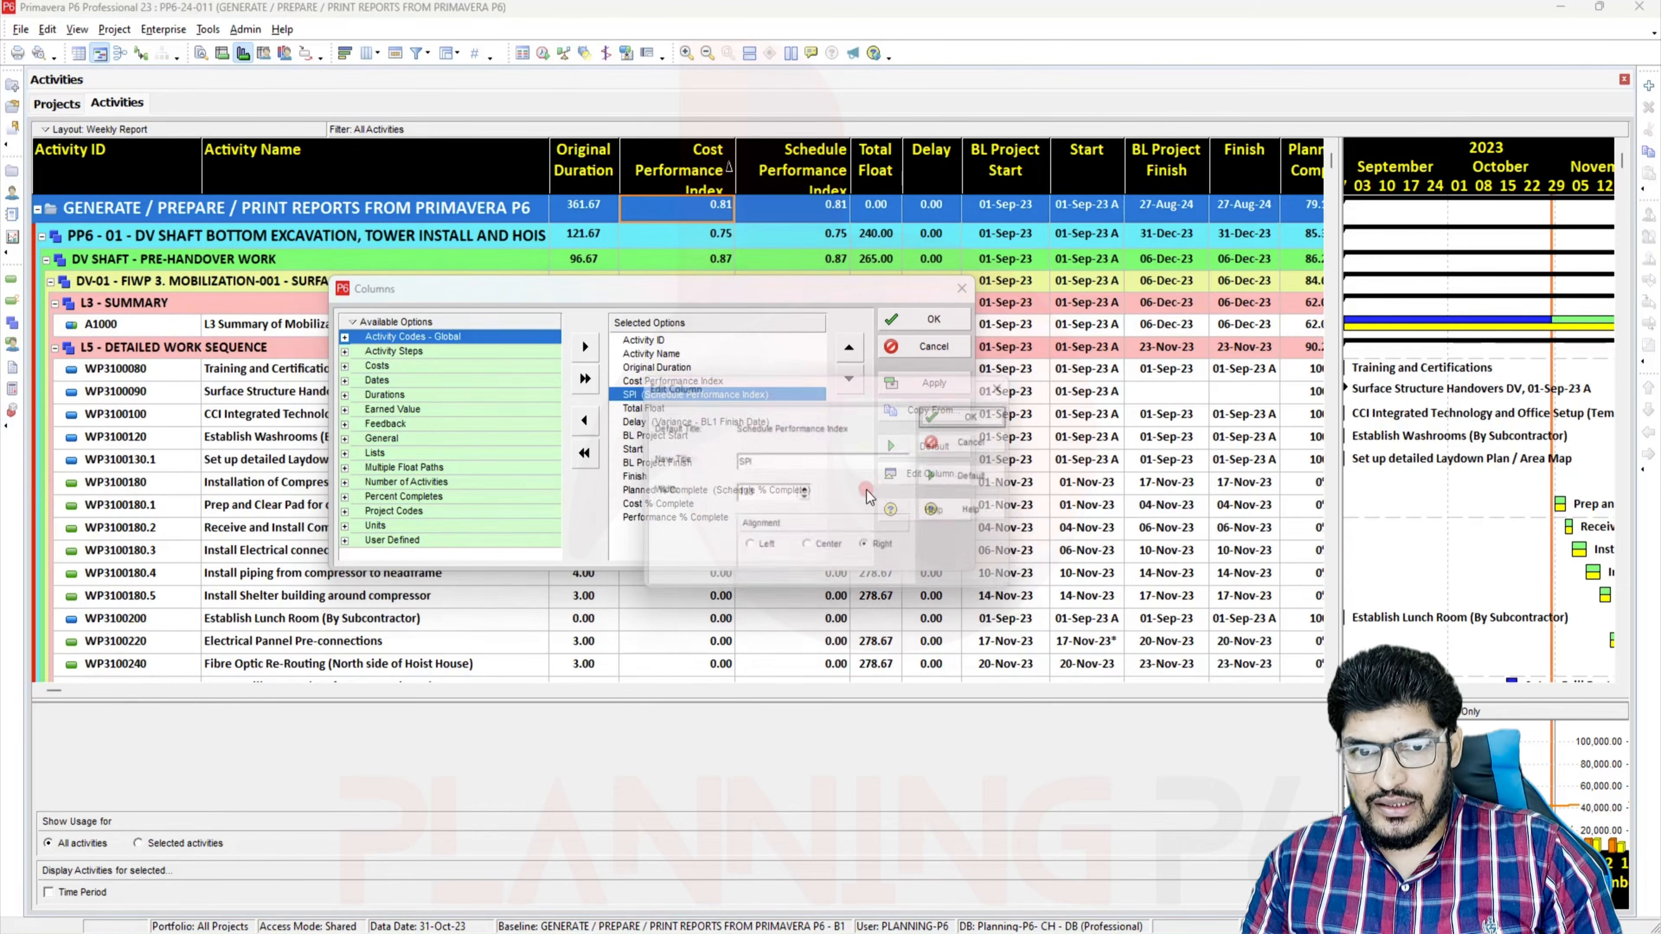
click(826, 550)
click(992, 419)
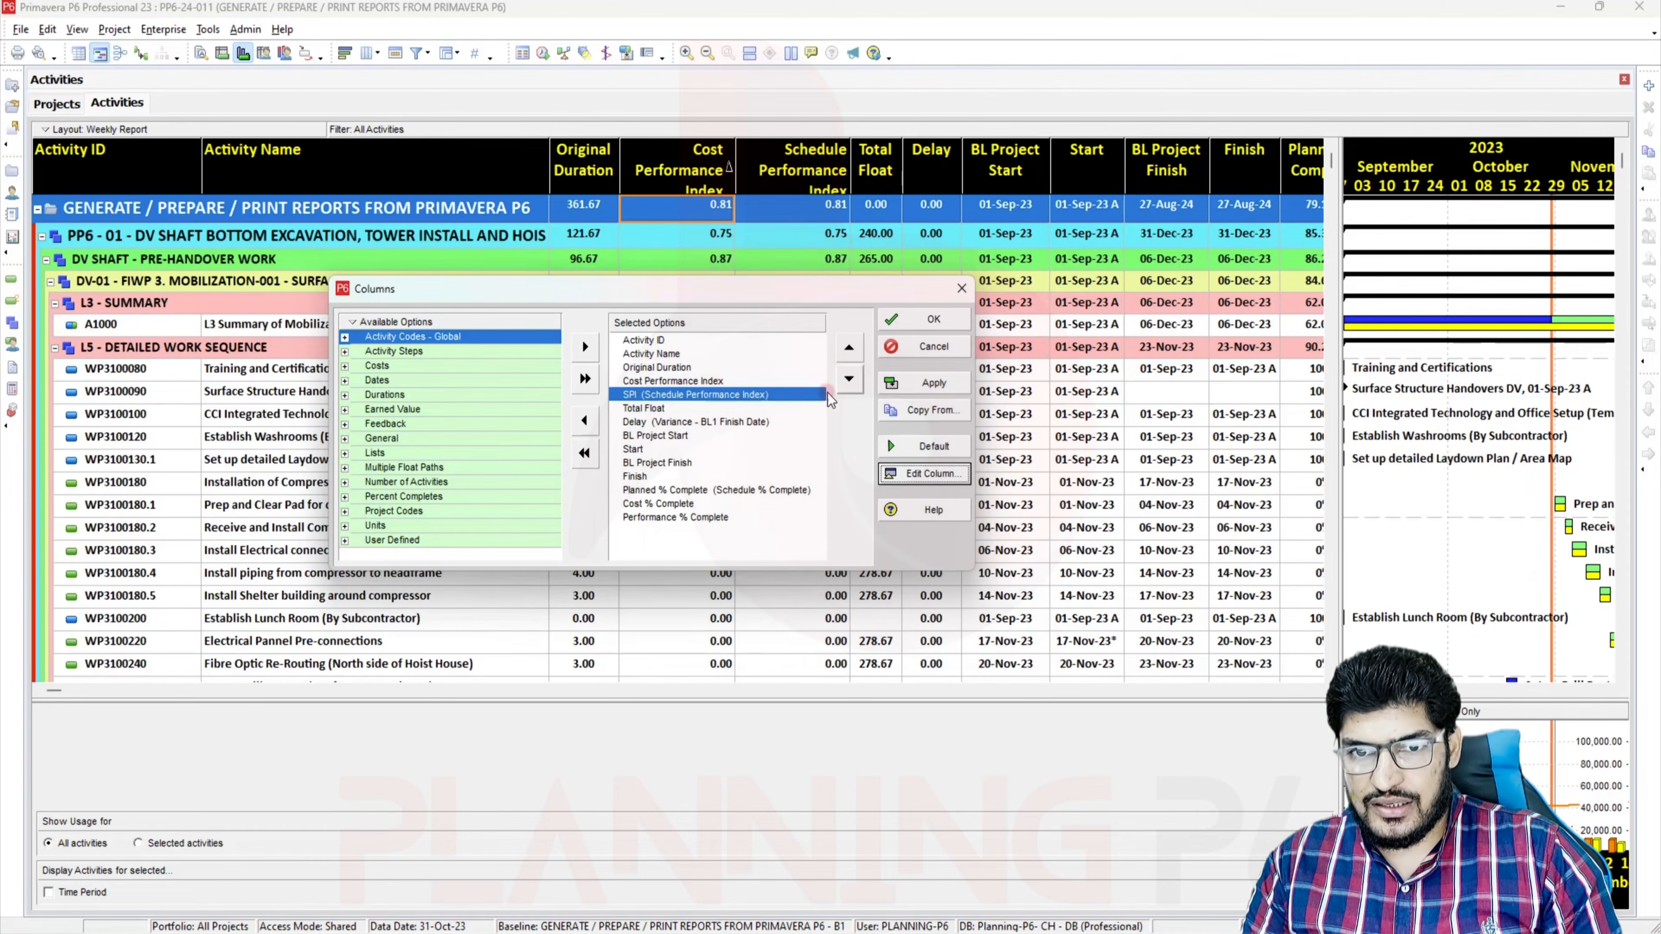
click(908, 384)
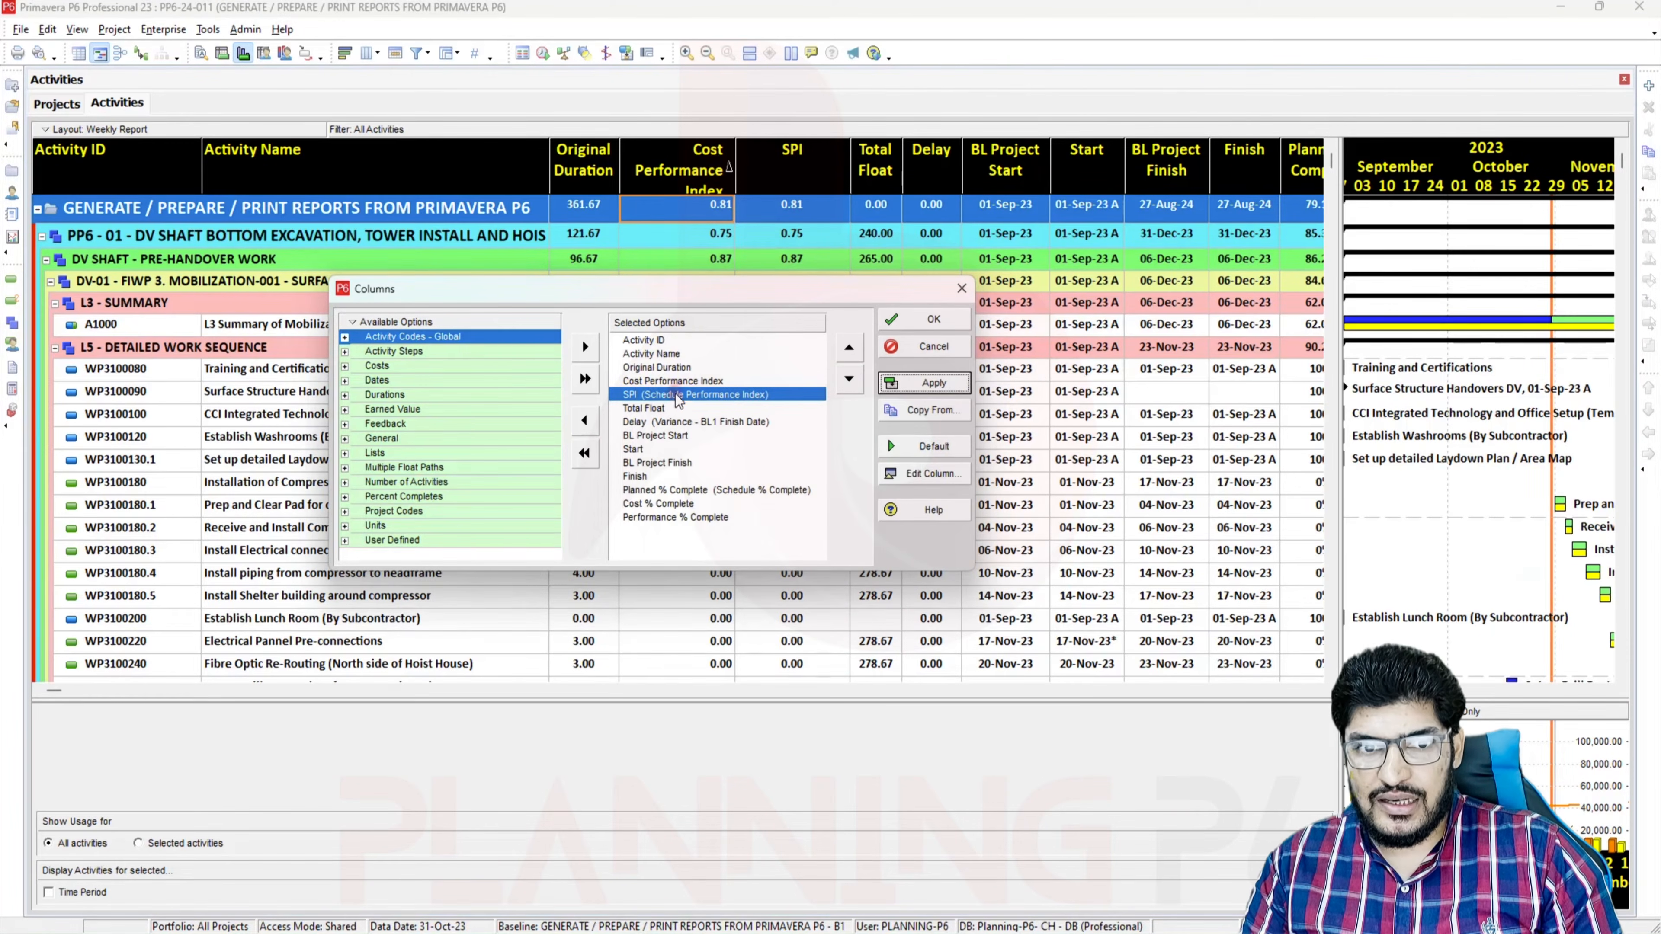
Retitle the Cost Performance Index column as "CPI" with centre alignment
click(673, 381)
click(929, 473)
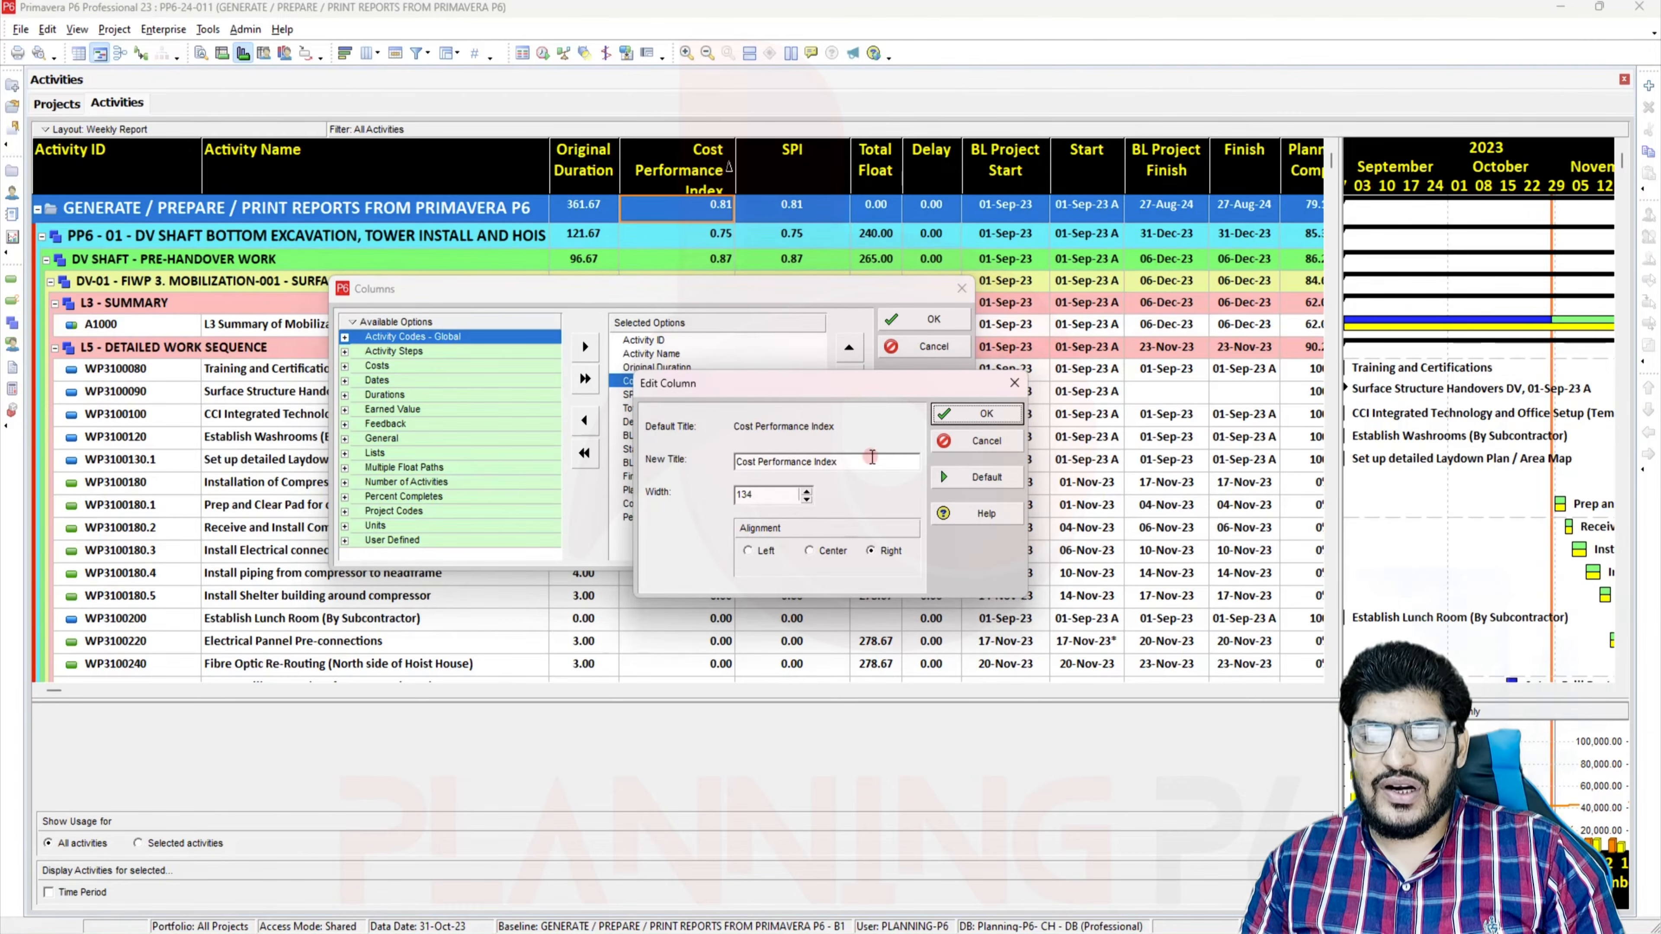
drag(857, 460, 672, 461)
text(CPI)
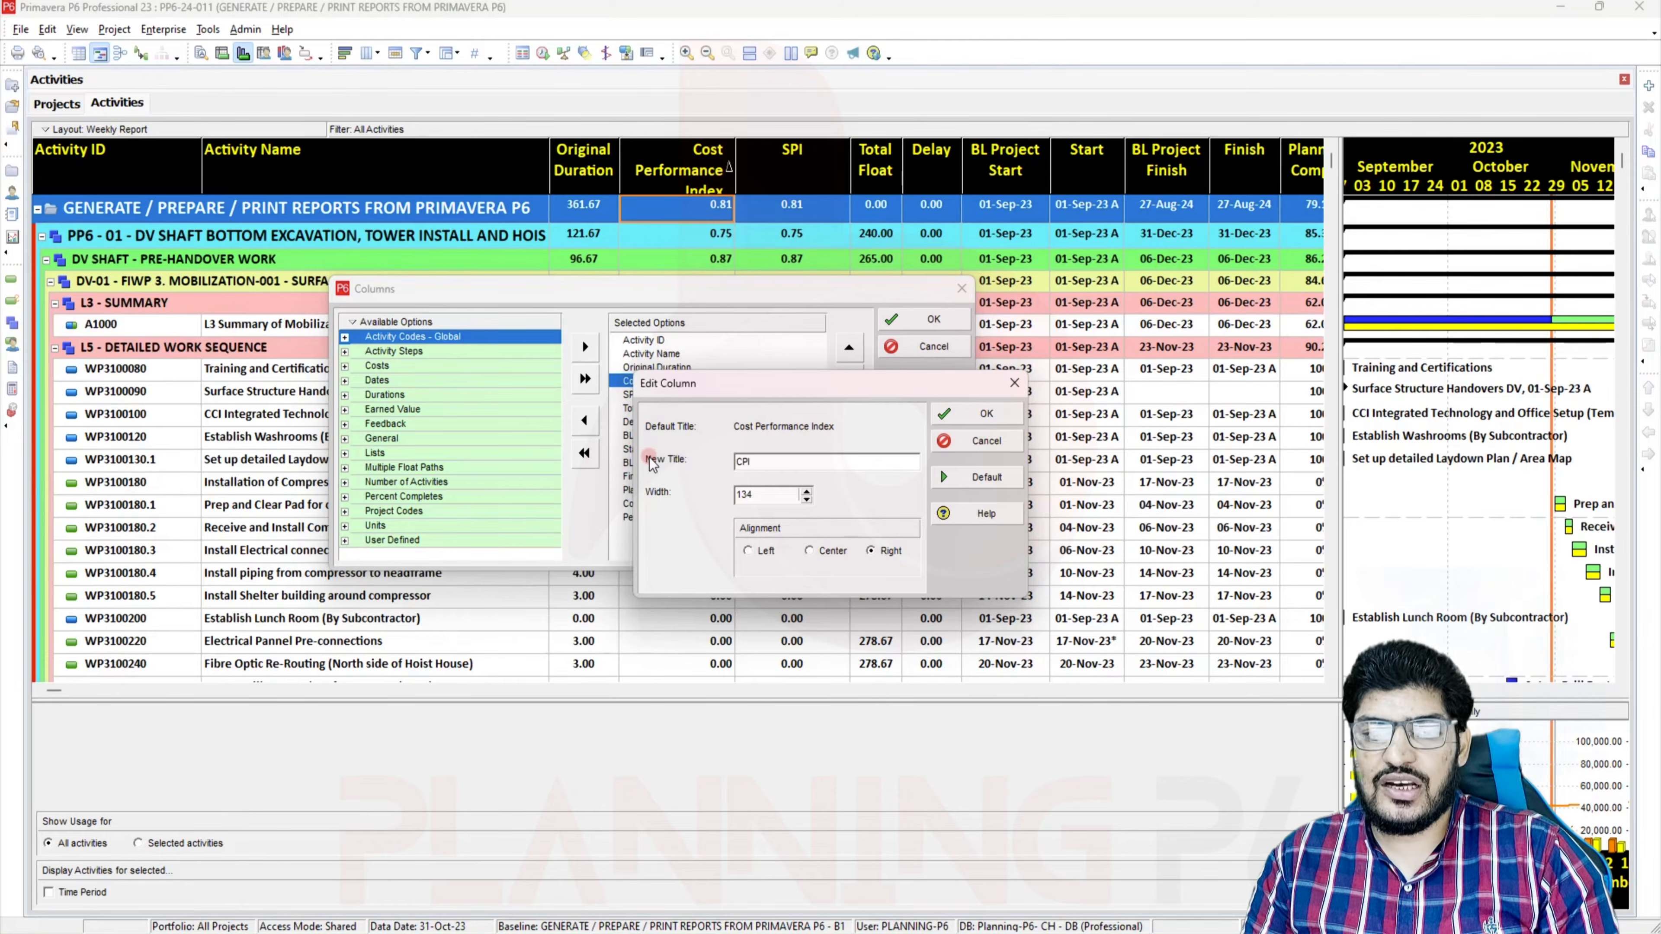
click(810, 550)
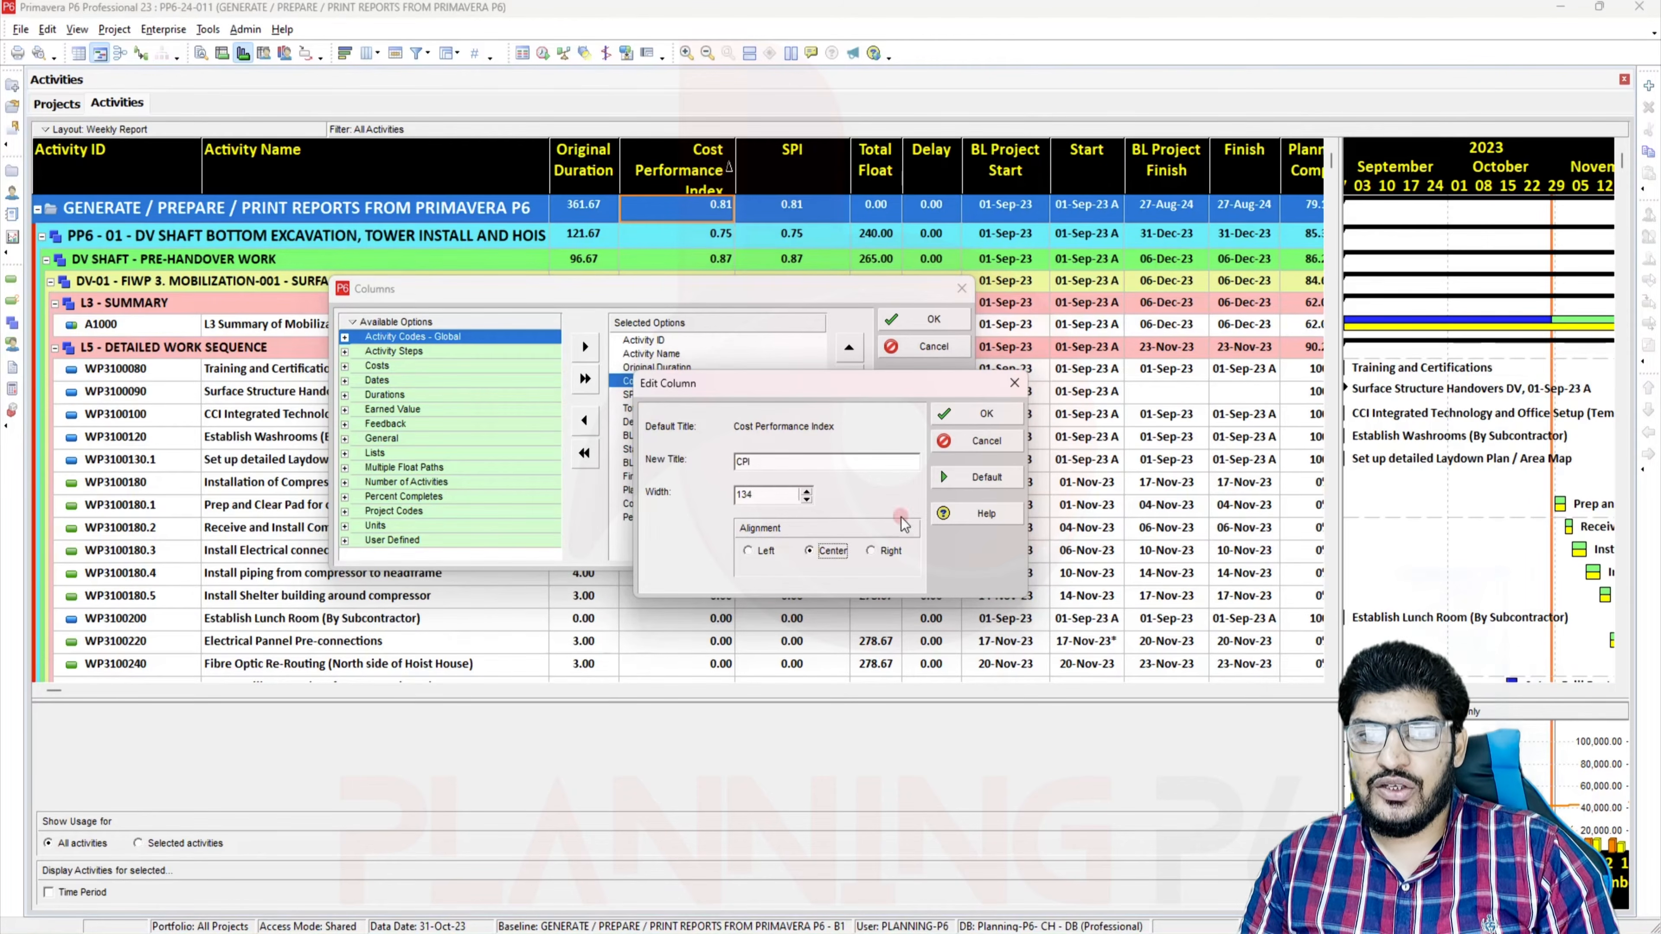
click(983, 414)
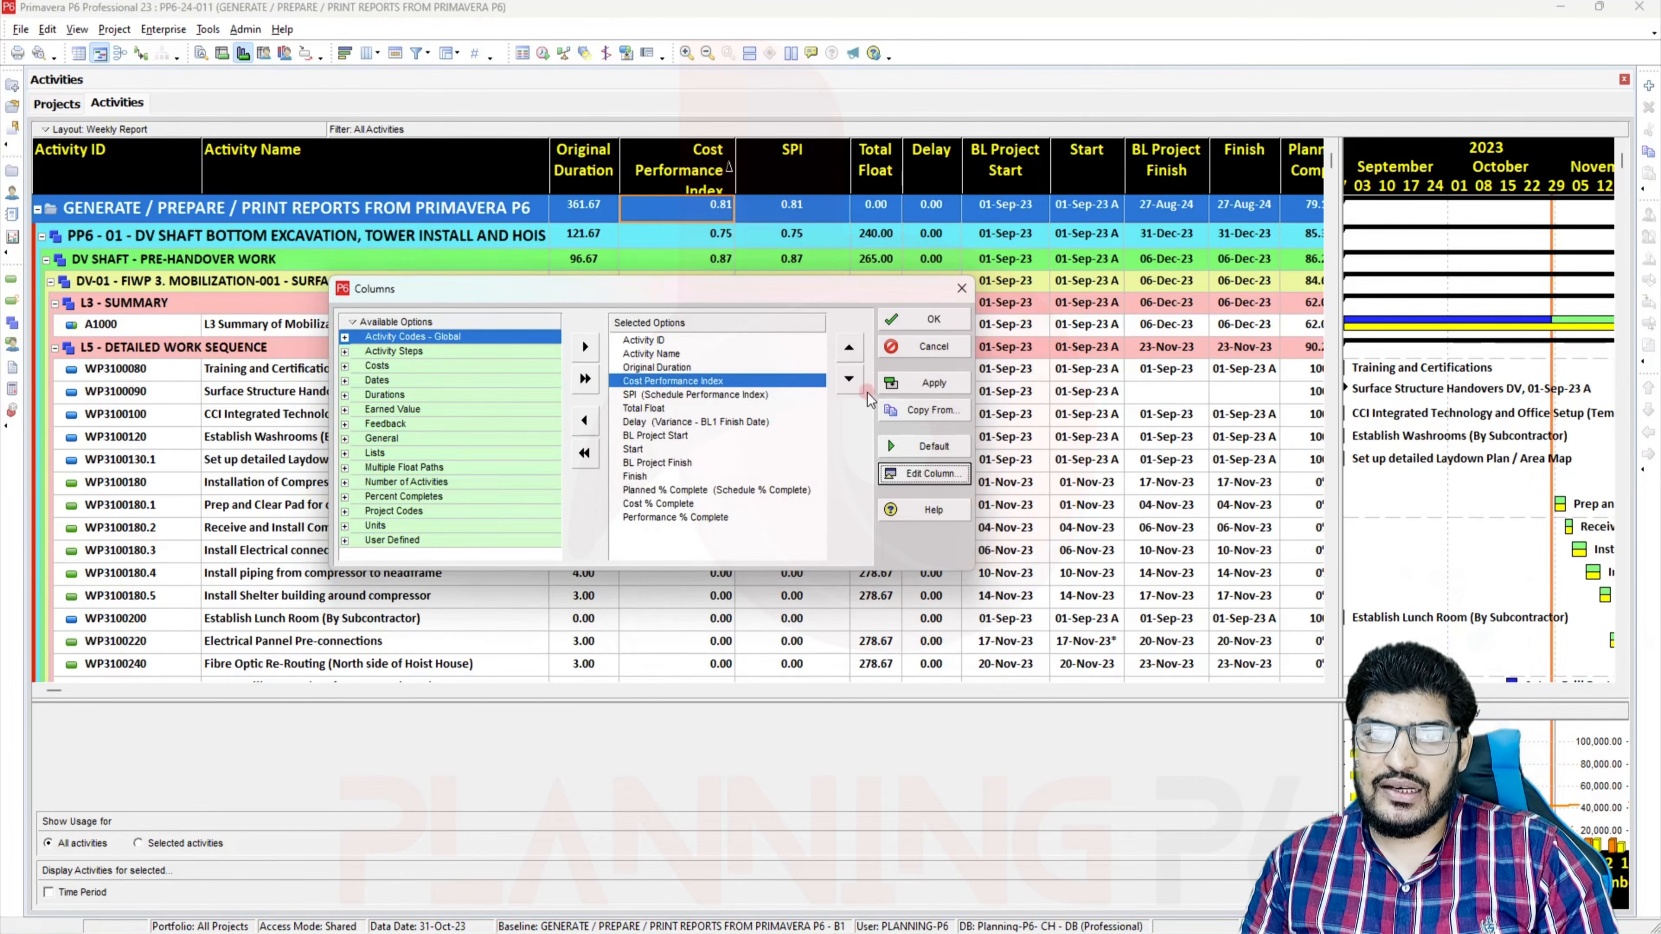
Retitle the Cost Performance Index column as "CPI", centre its alignment, and apply the change to the activity table
click(929, 319)
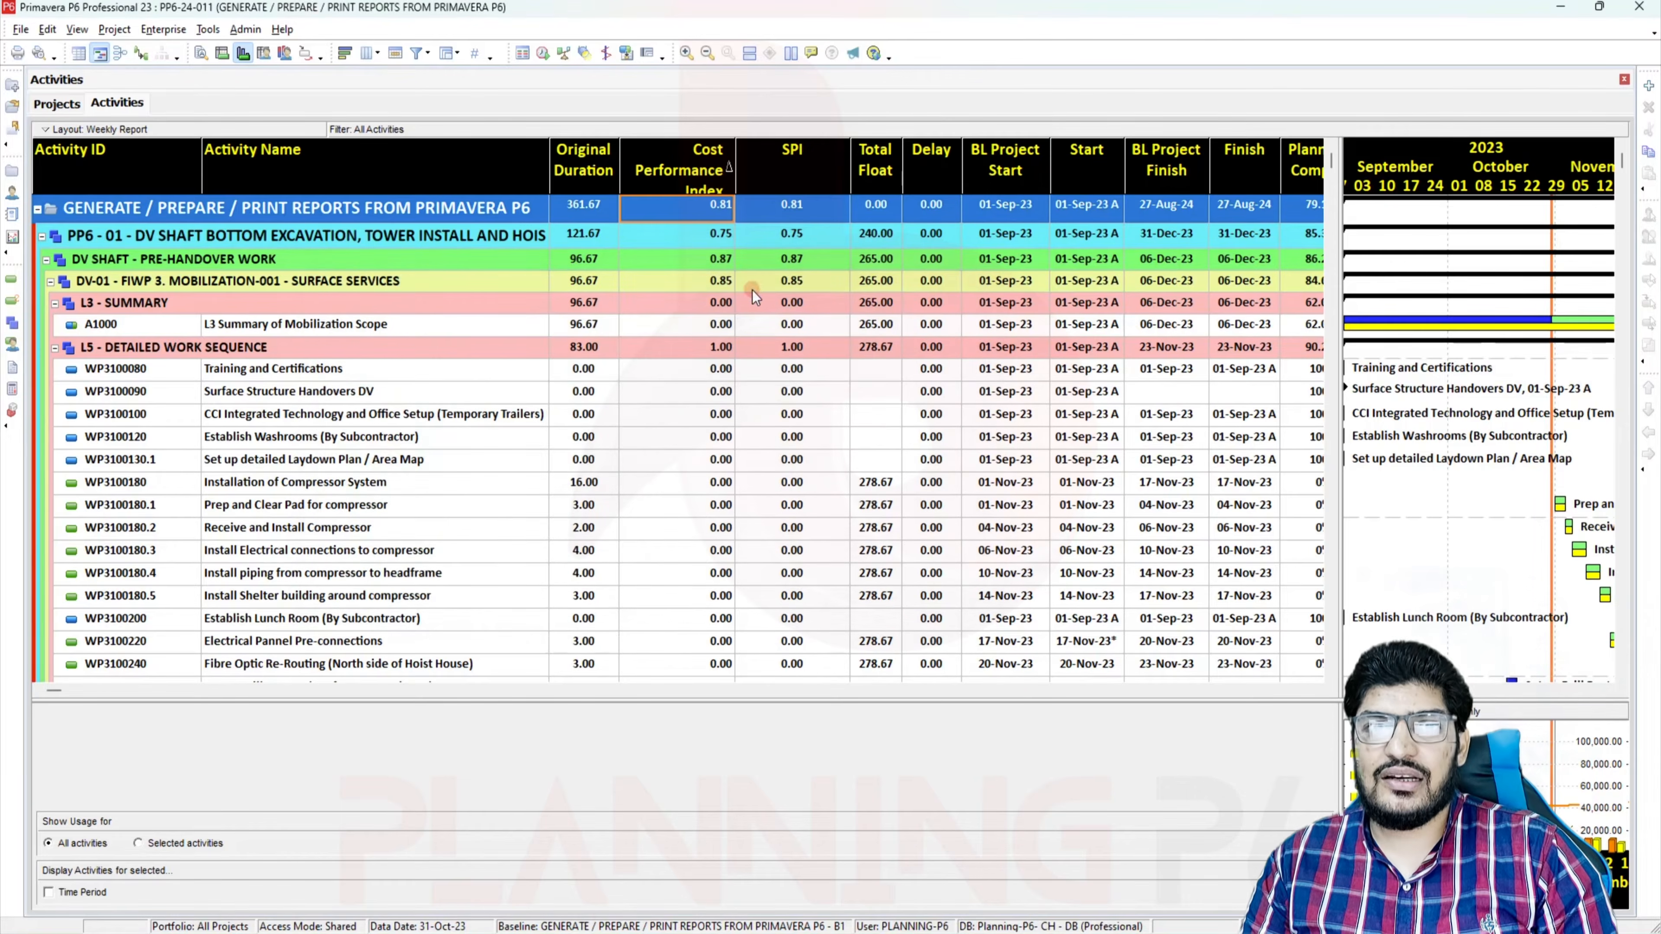
right_click(745, 242)
click(812, 515)
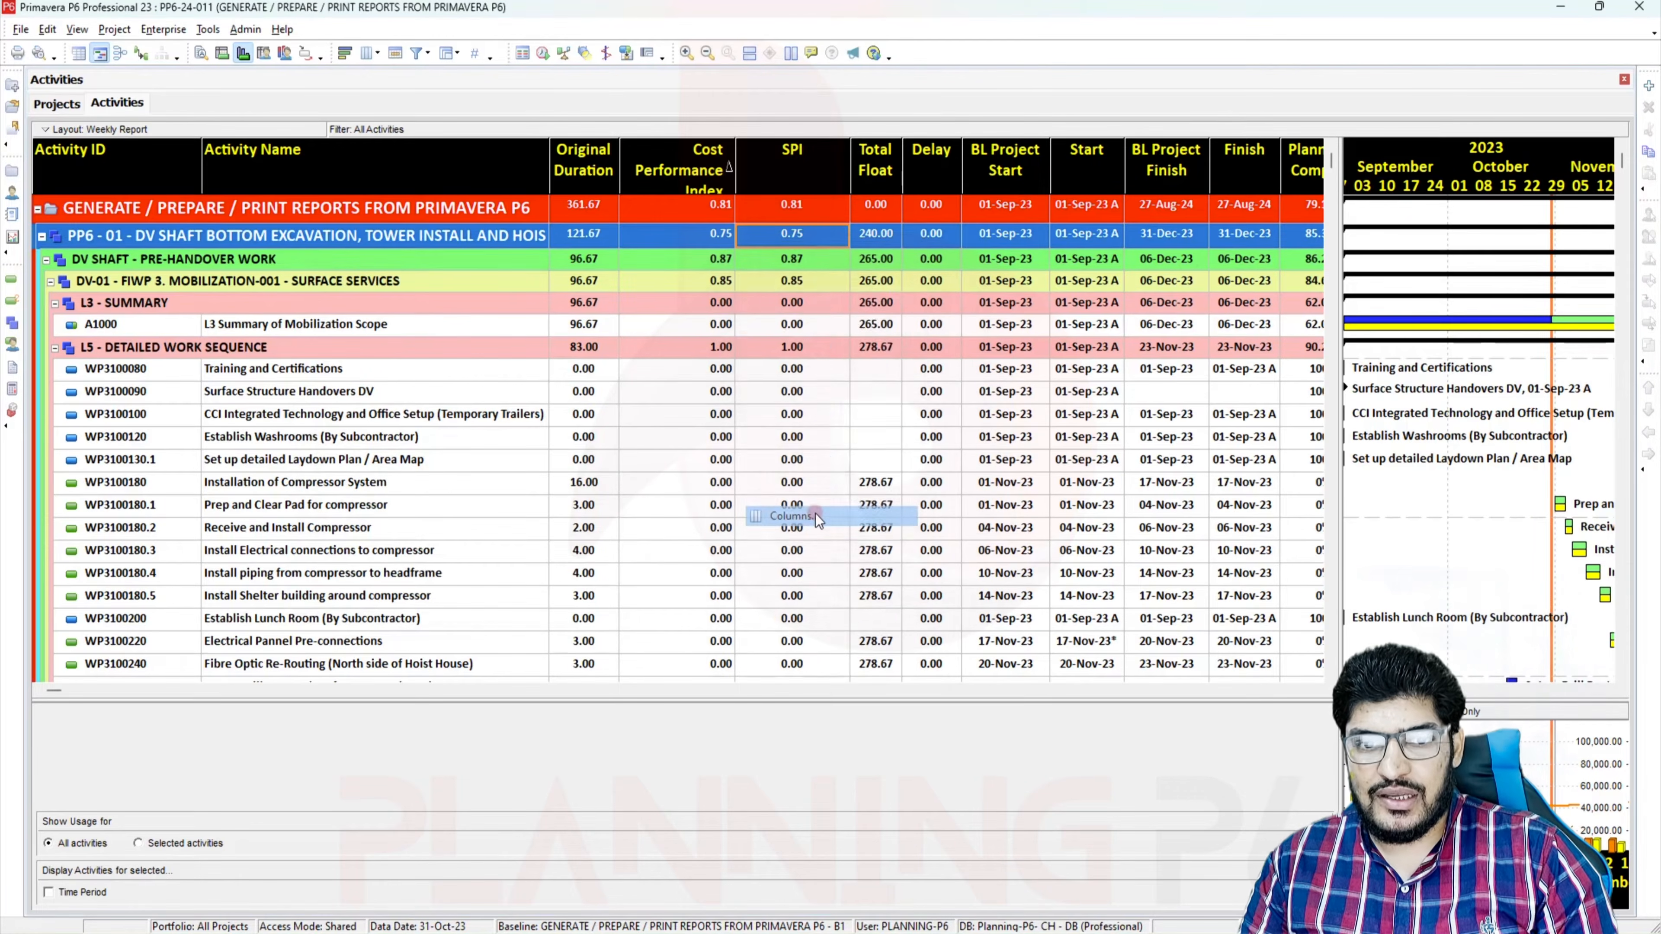
click(691, 382)
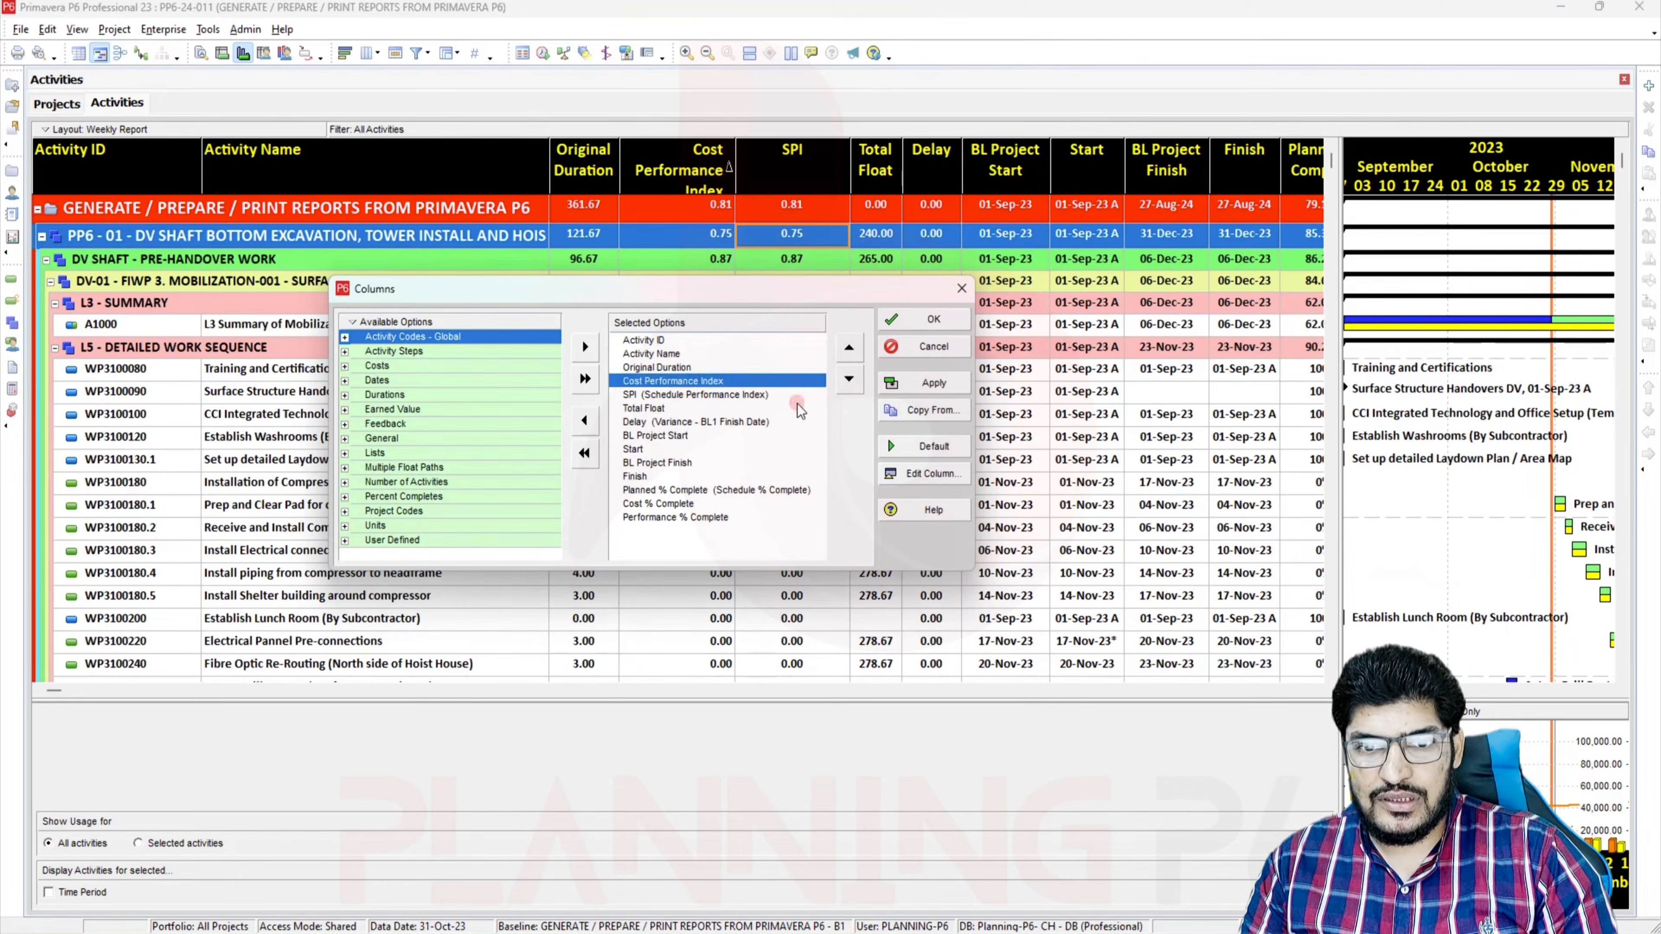
click(915, 473)
drag(850, 462, 660, 459)
text(C)
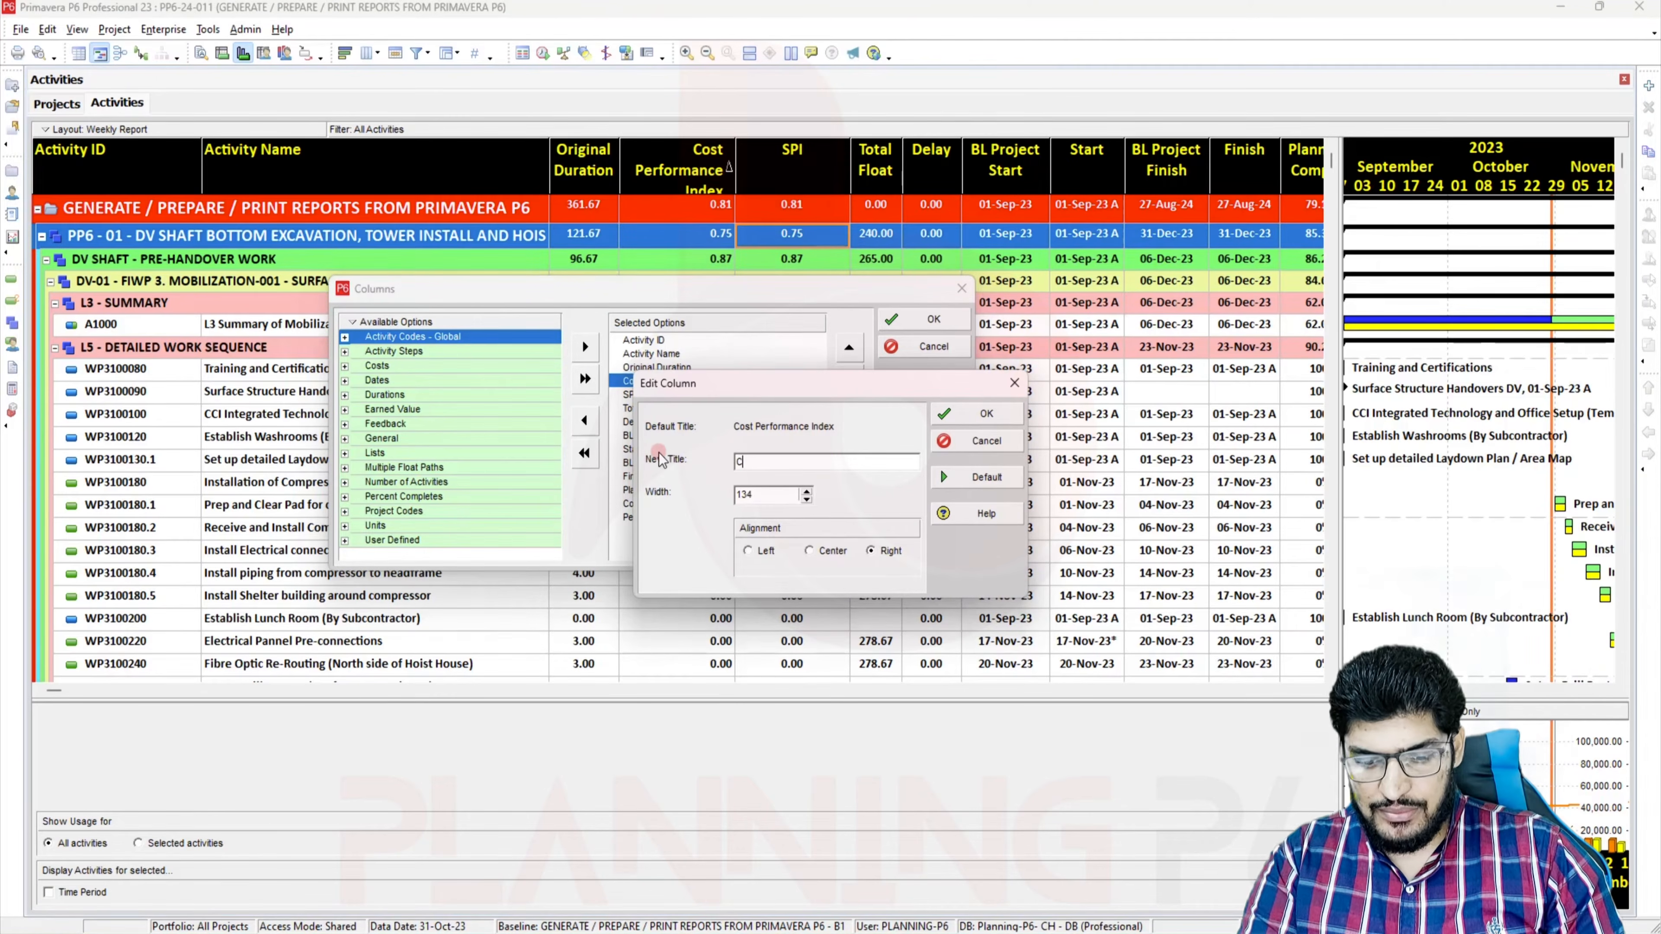
text(PI)
click(810, 550)
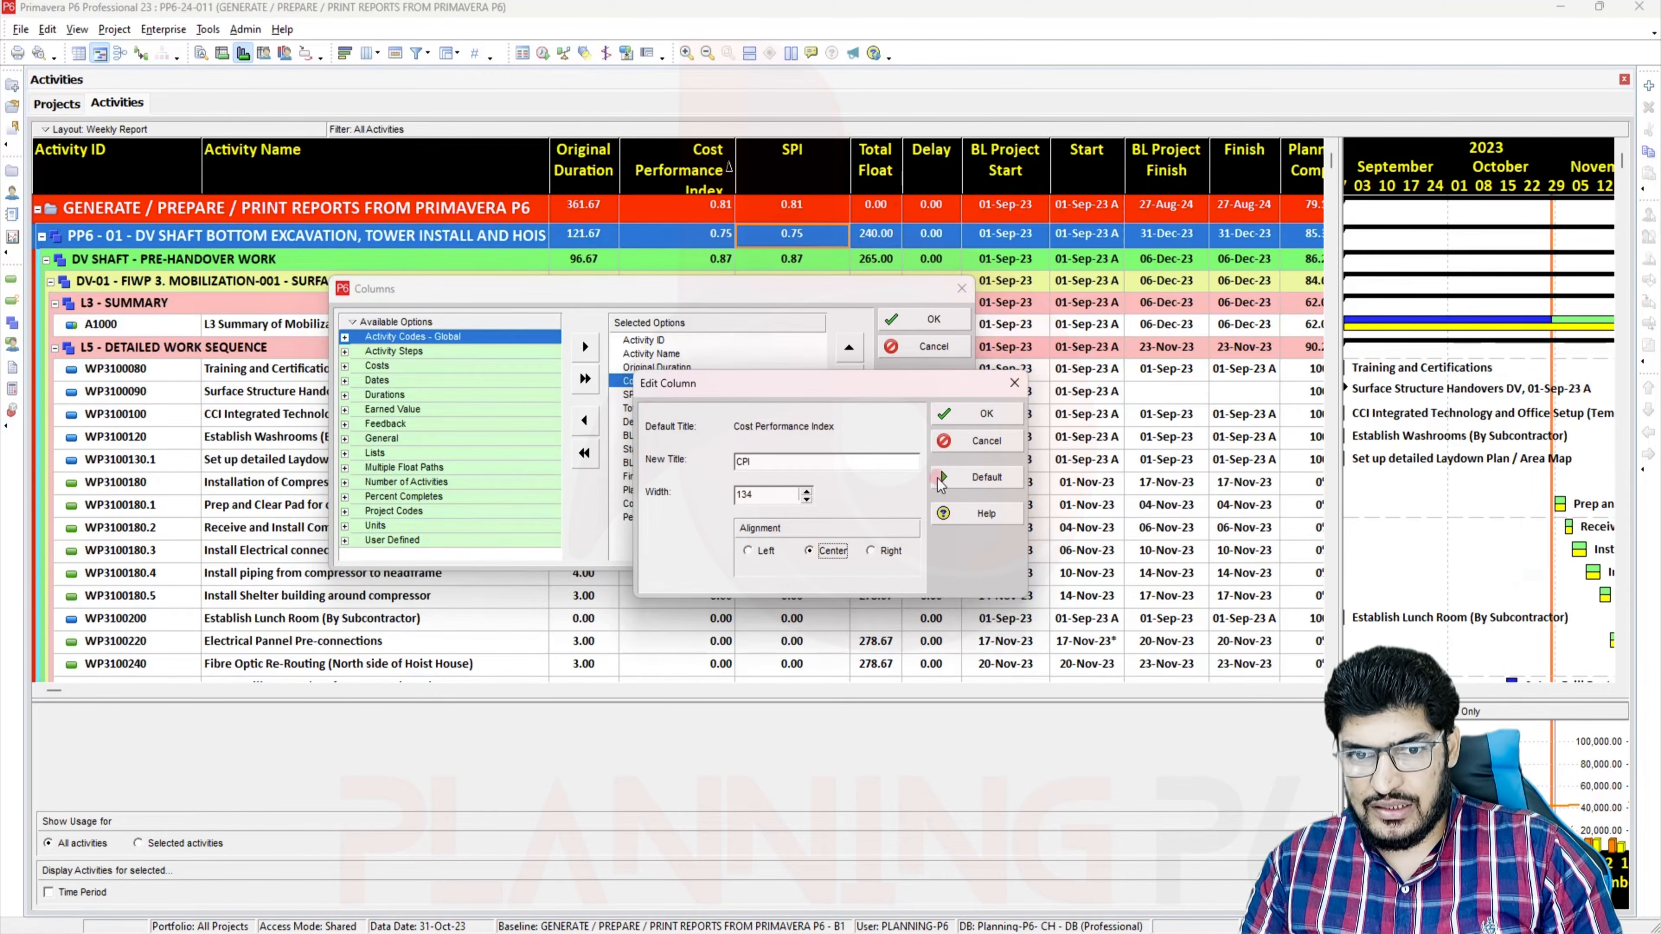
click(978, 413)
click(923, 383)
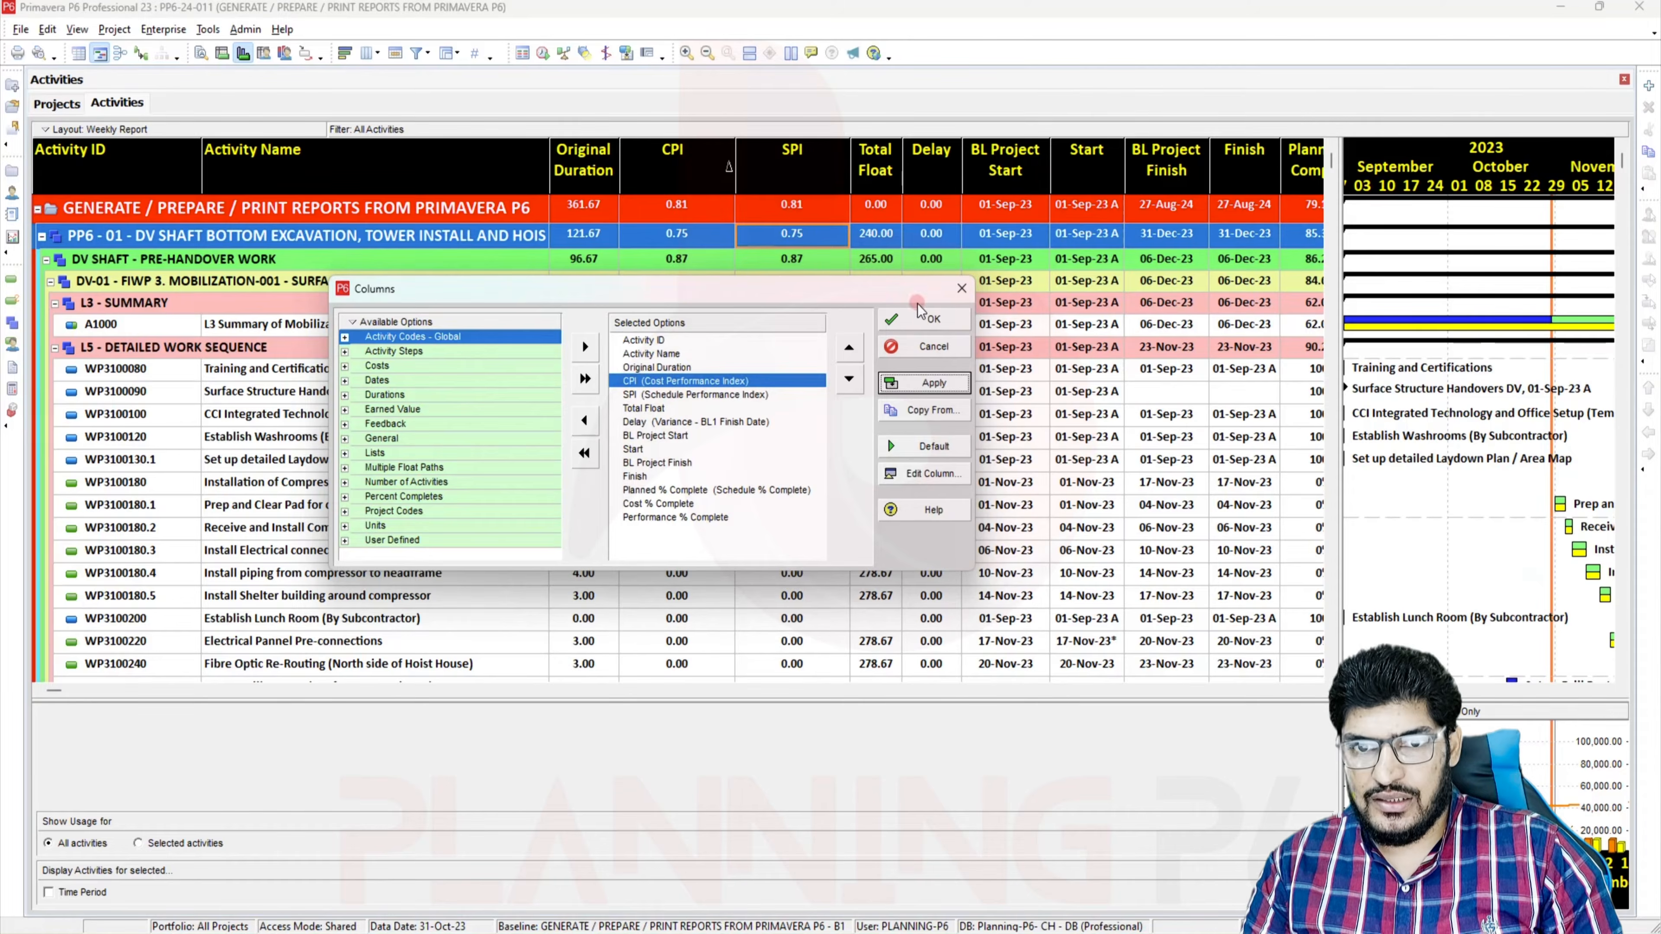
click(924, 319)
Narrow the CPI and SPI columns in the activity table to fit their short titles
drag(735, 169, 680, 169)
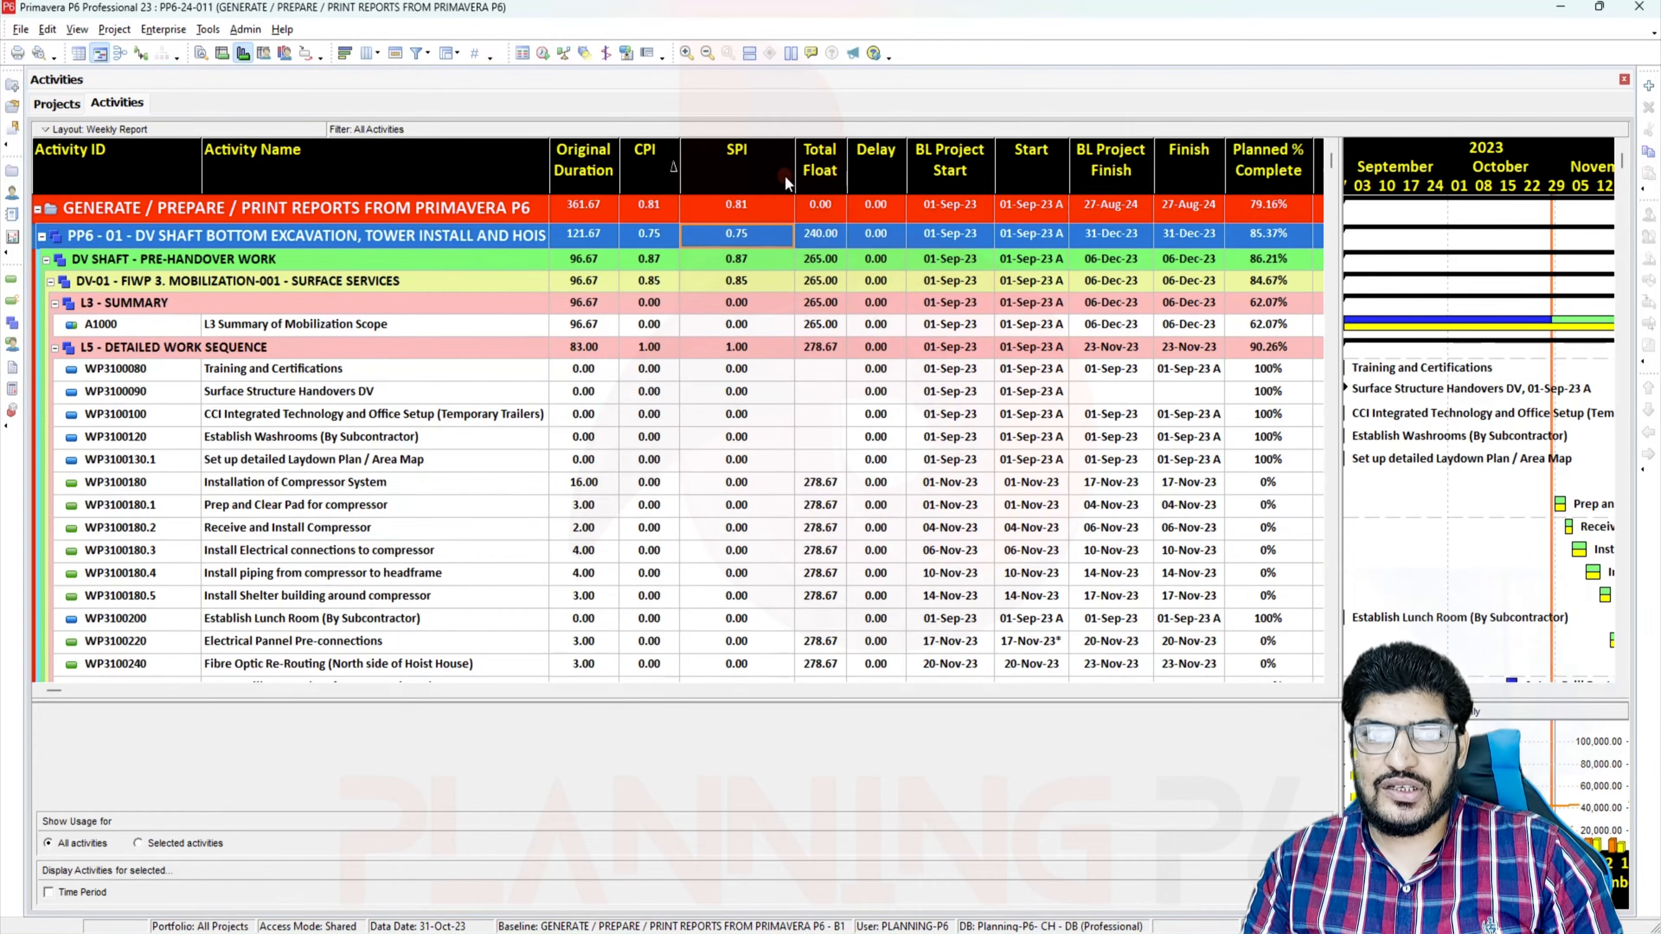
drag(795, 180, 735, 177)
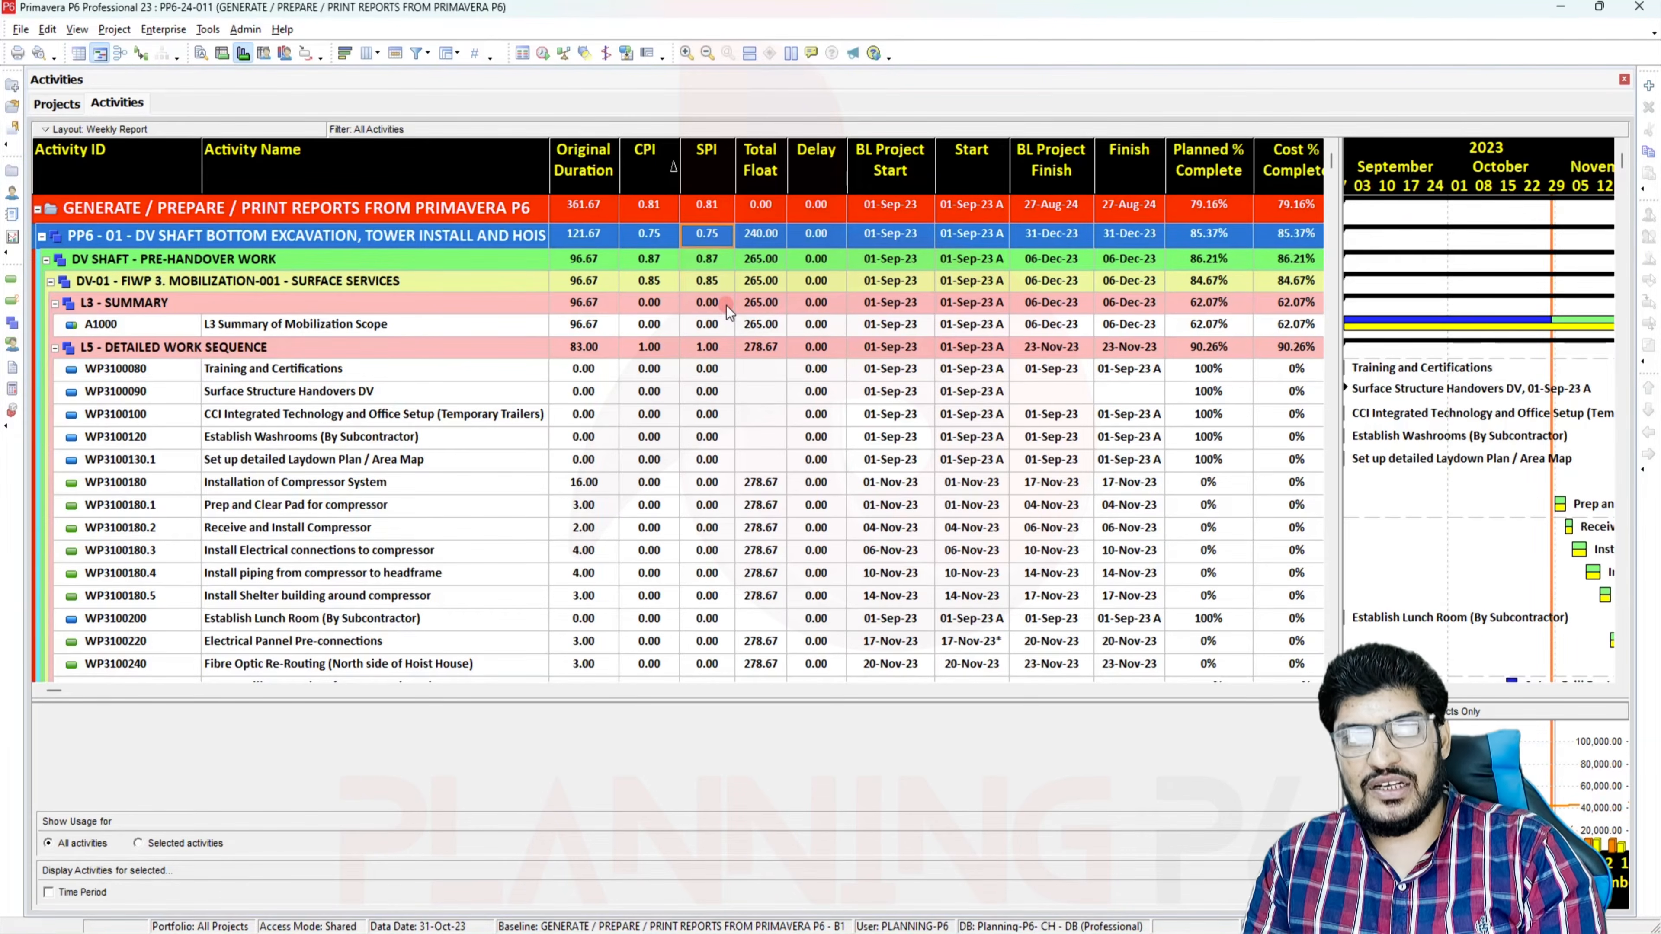
Collapse the activity table's grouping bands to WBS Level 3
click(452, 390)
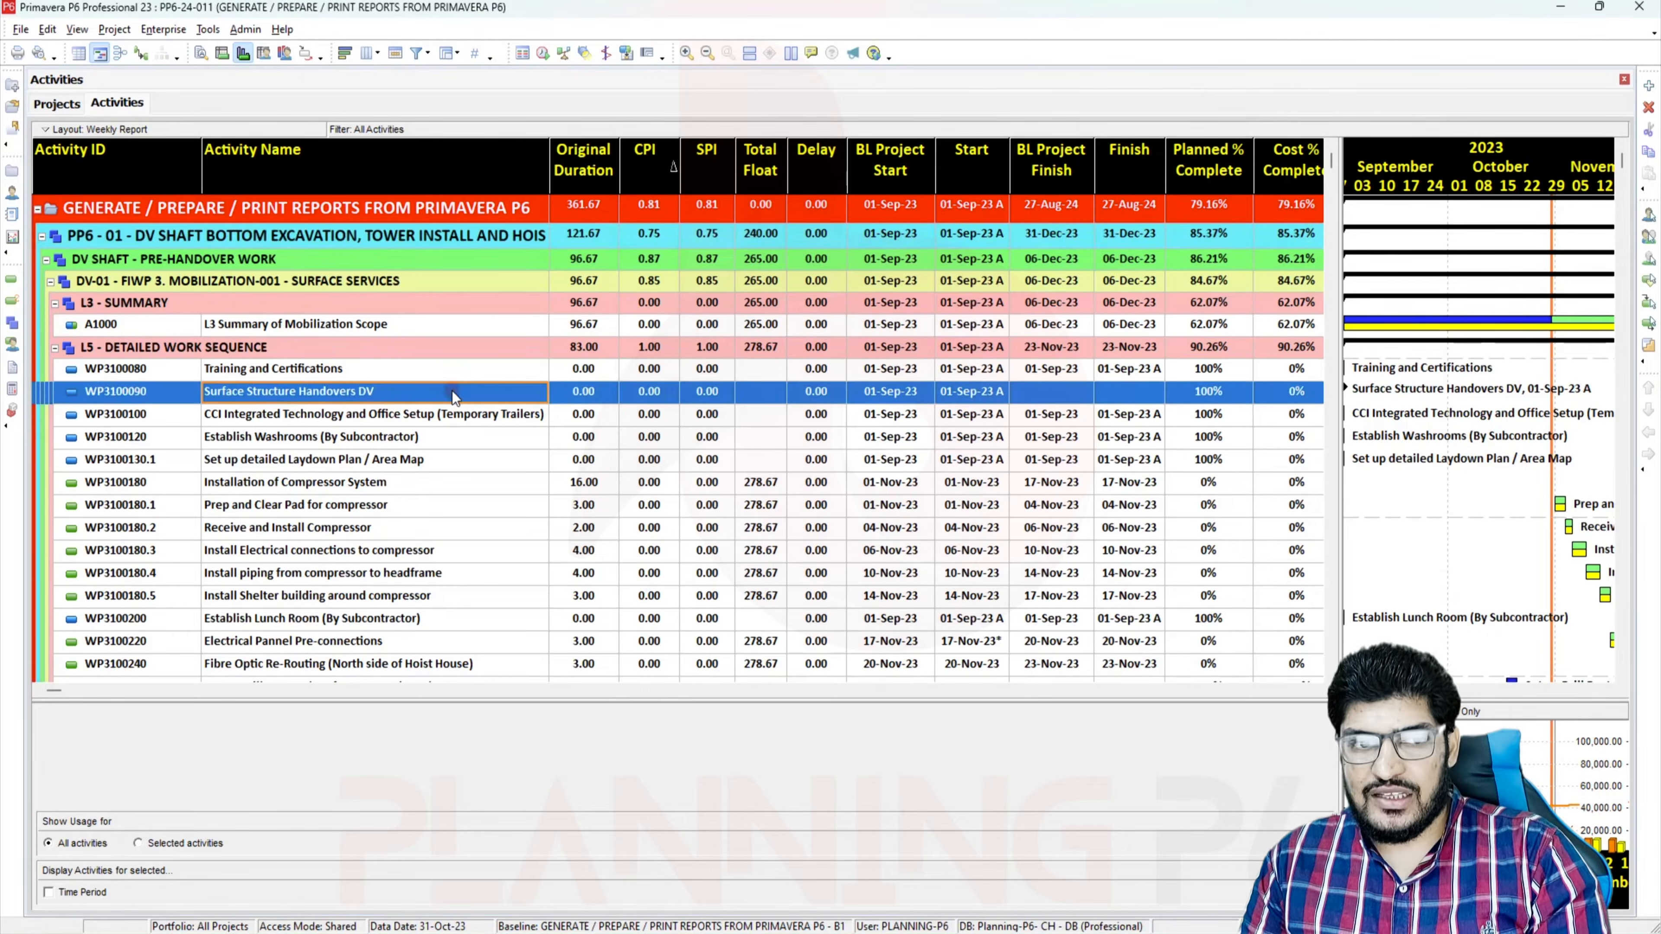
right_click(452, 391)
click(518, 815)
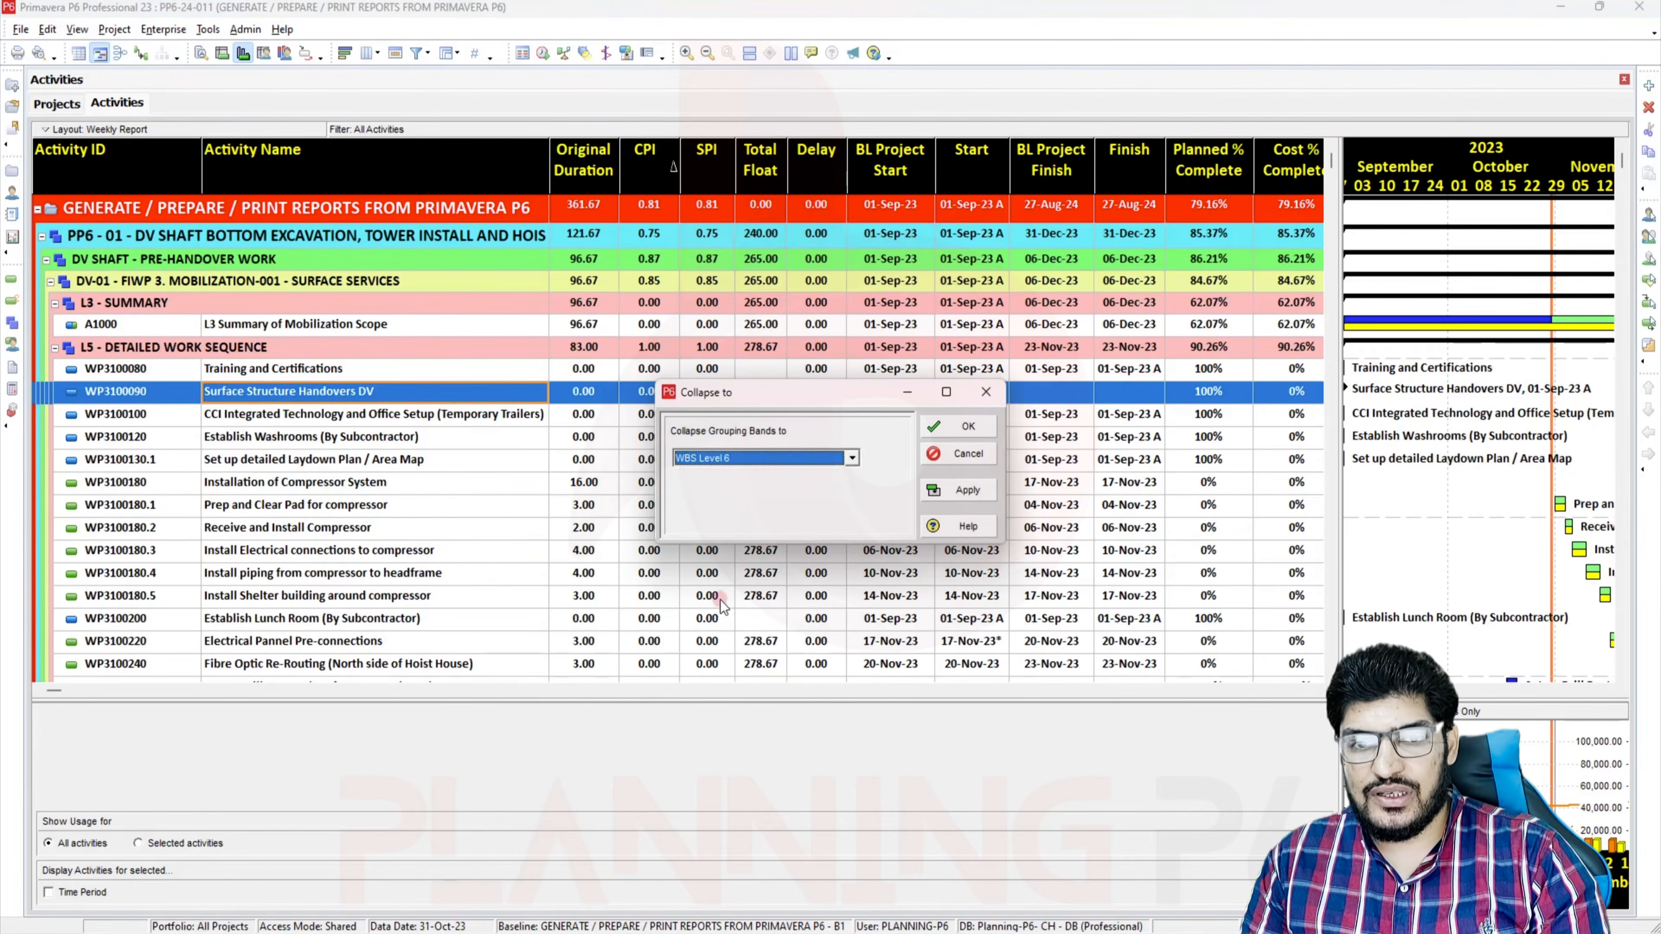
click(809, 452)
click(772, 499)
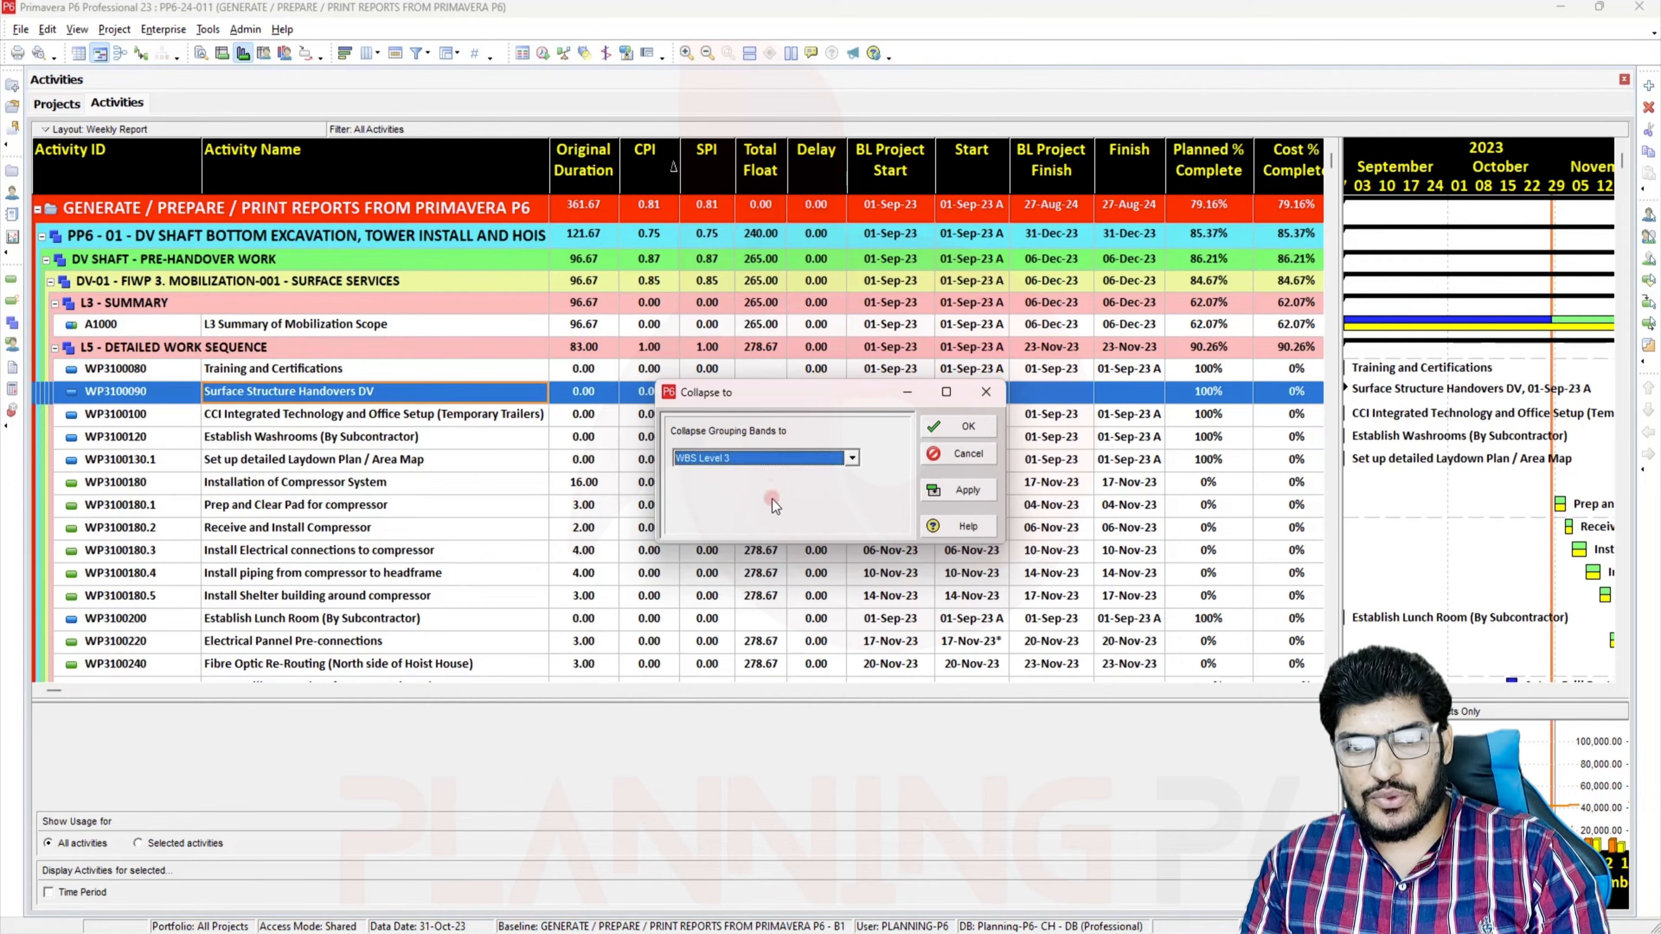
click(967, 497)
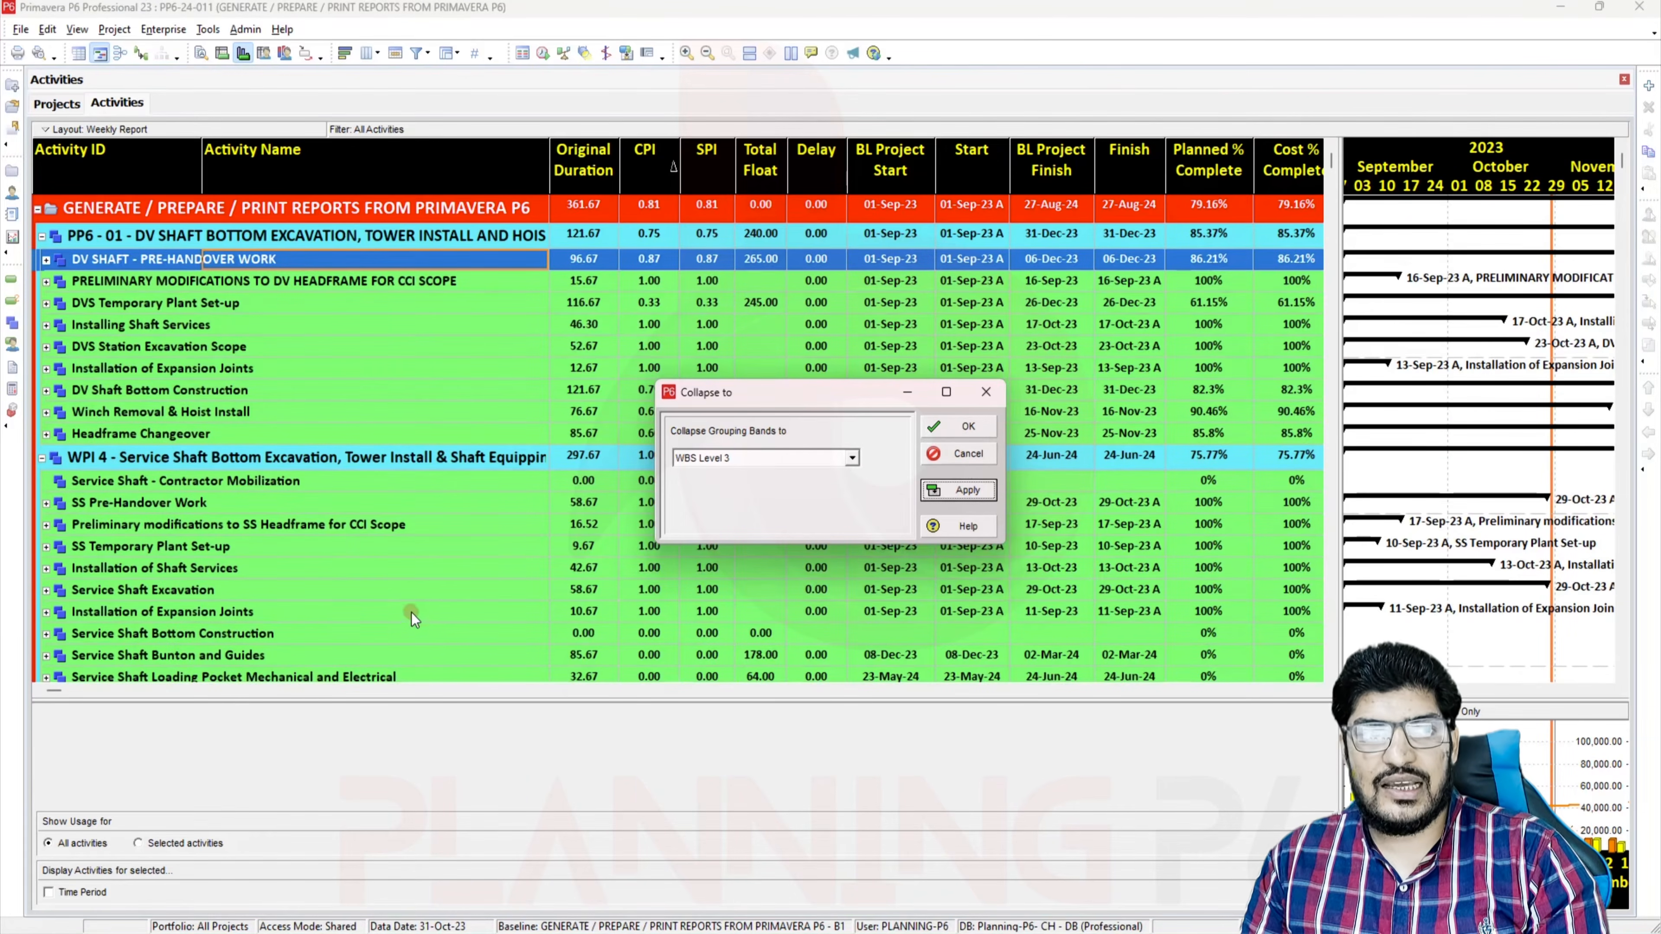
click(978, 452)
Expand all grouping bands in the activity table
click(815, 390)
right_click(812, 391)
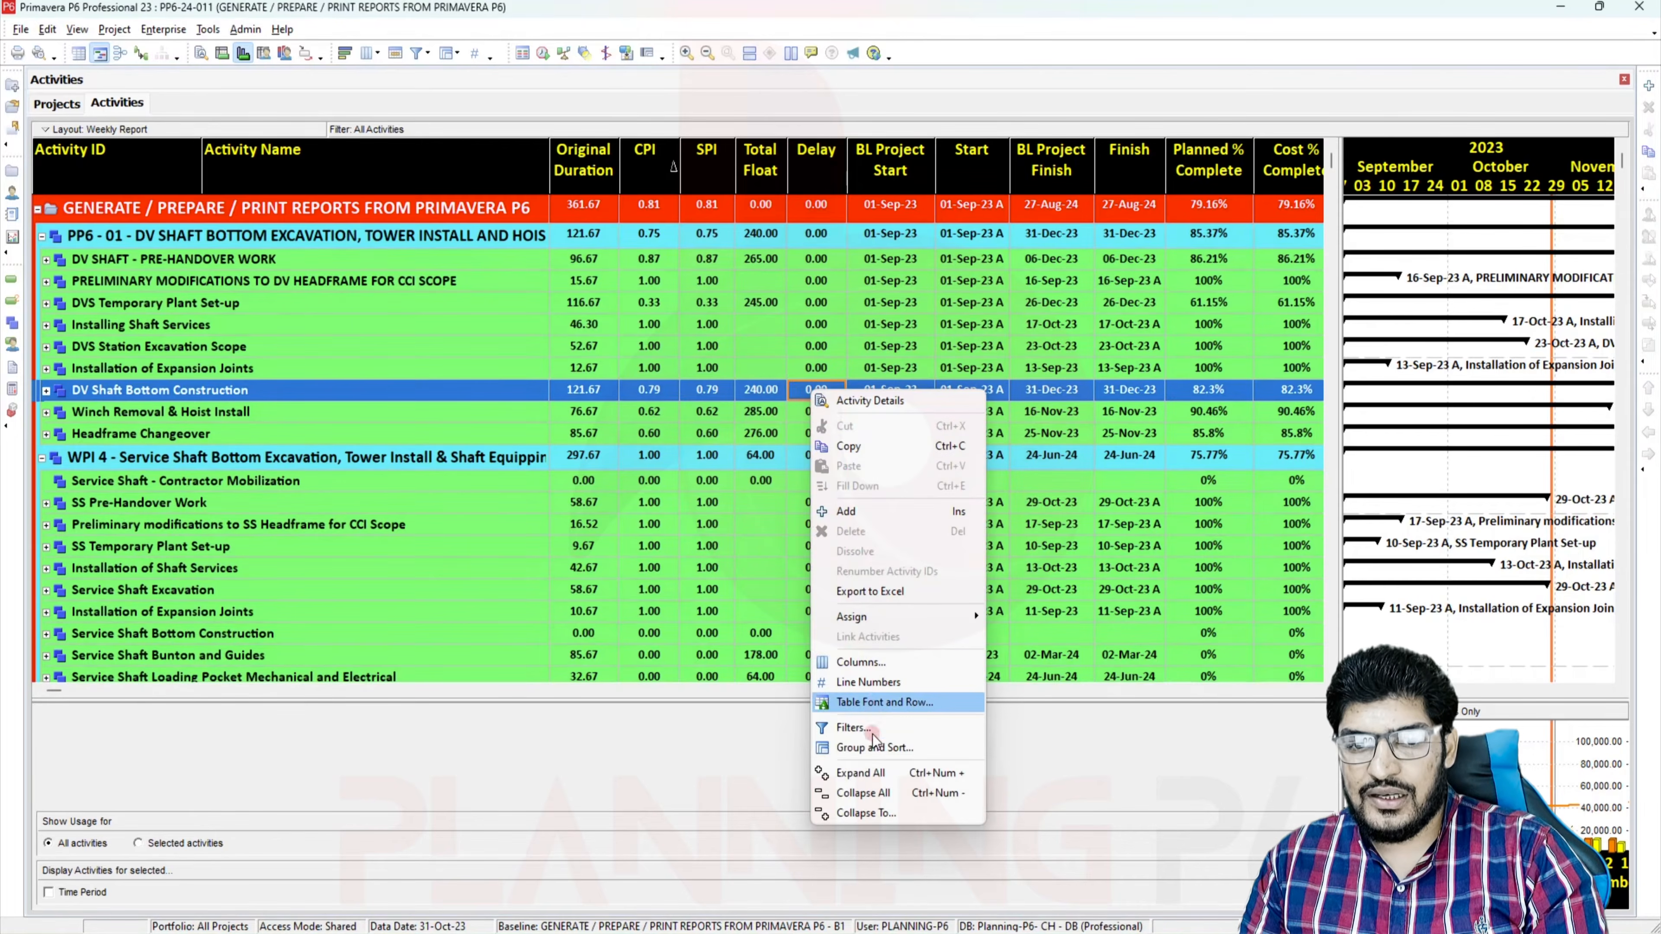
click(860, 773)
Filter the activity table with the default Longest Path filter, replacing the activities shown in the current layout
right_click(618, 295)
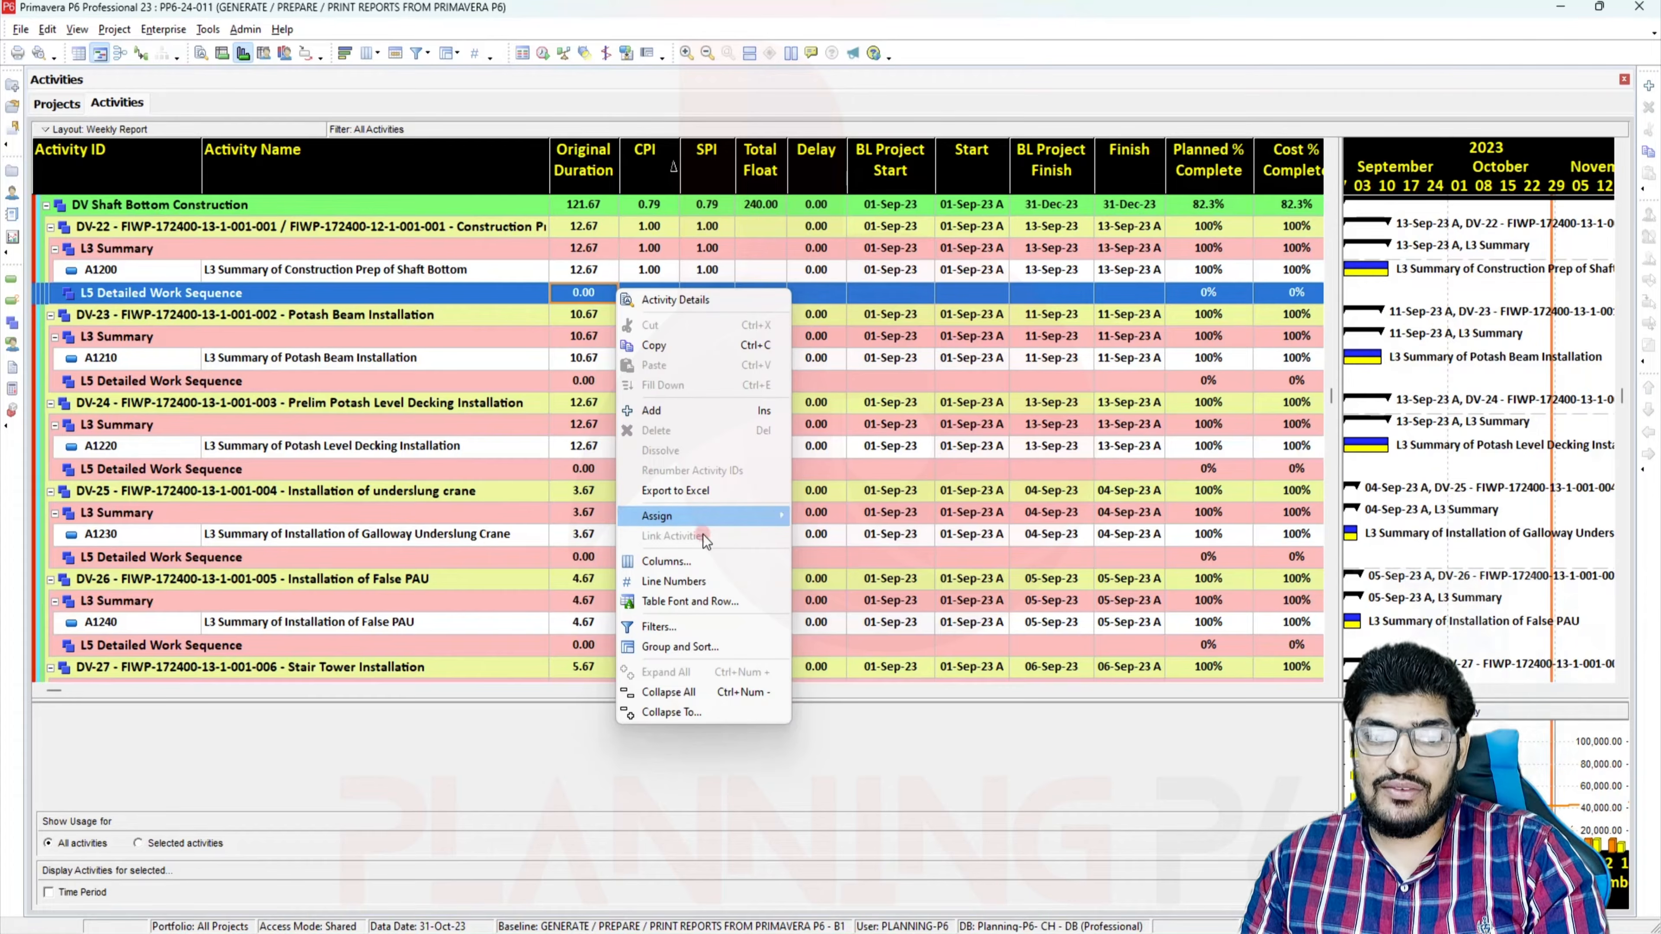
click(682, 626)
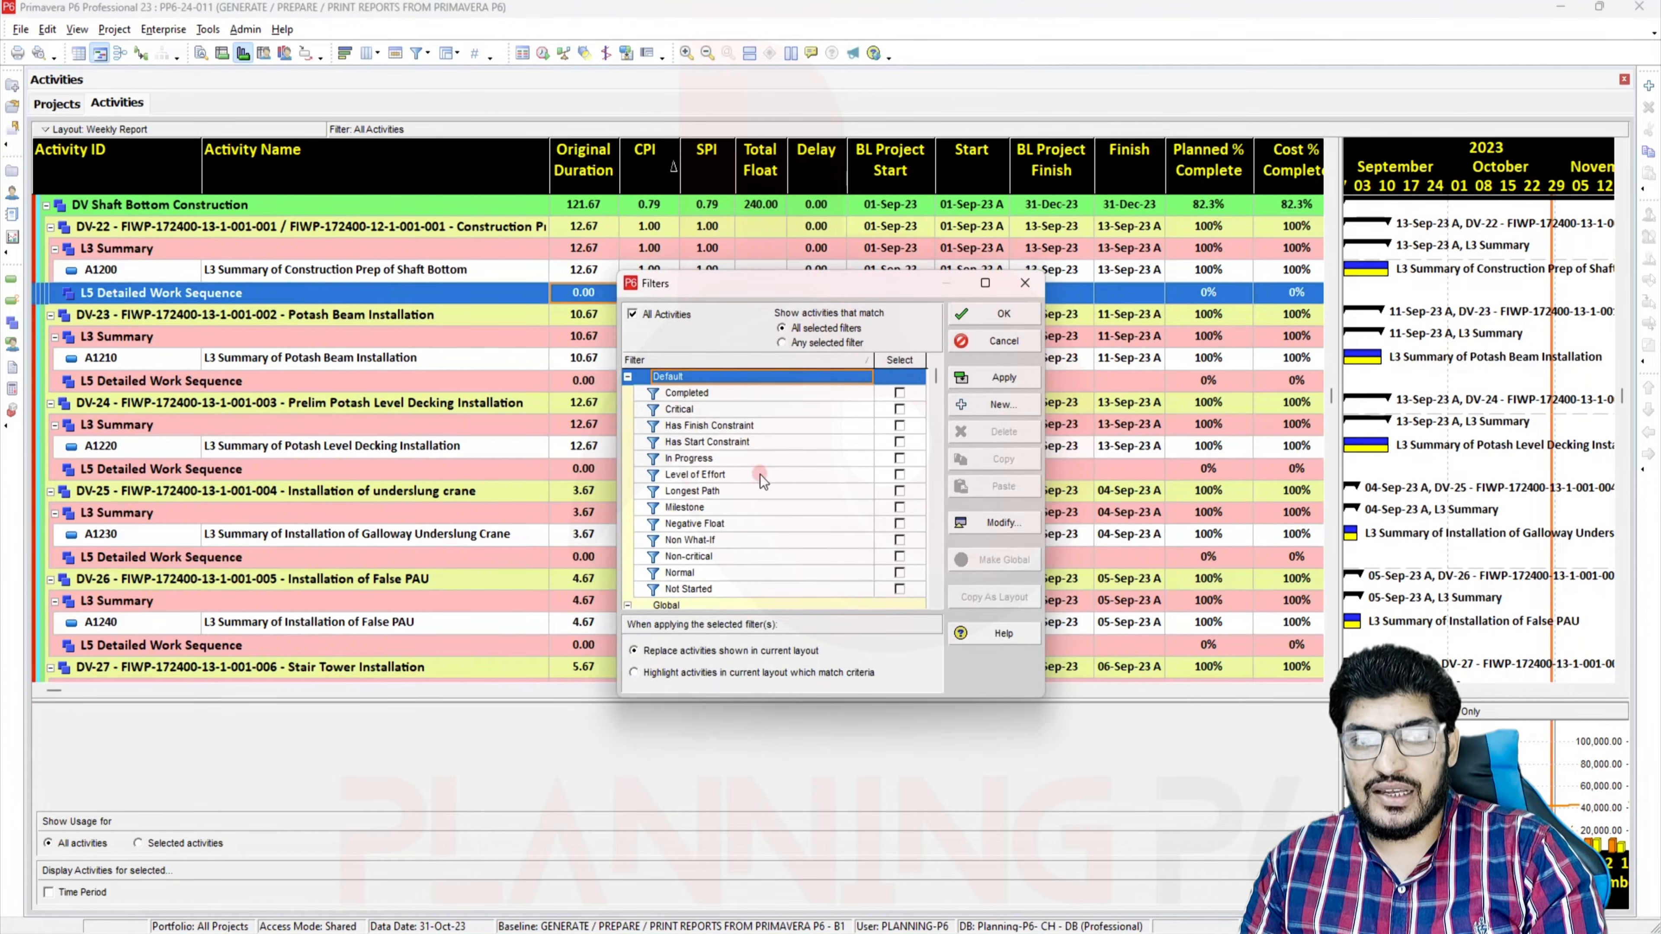
click(693, 395)
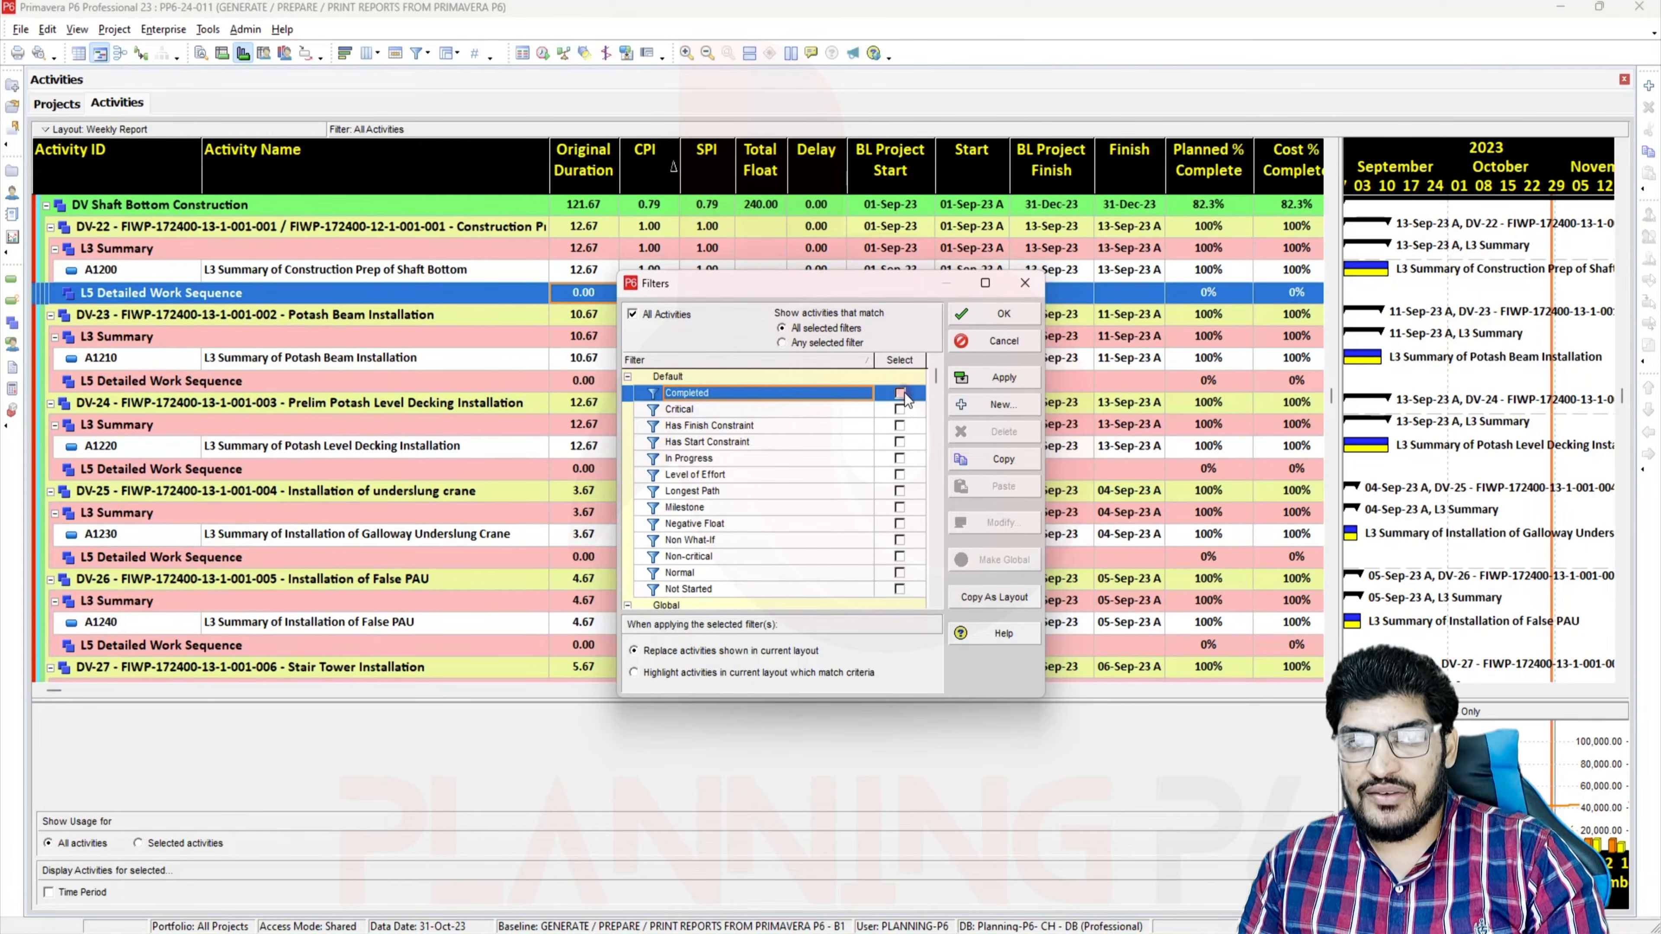
click(706, 413)
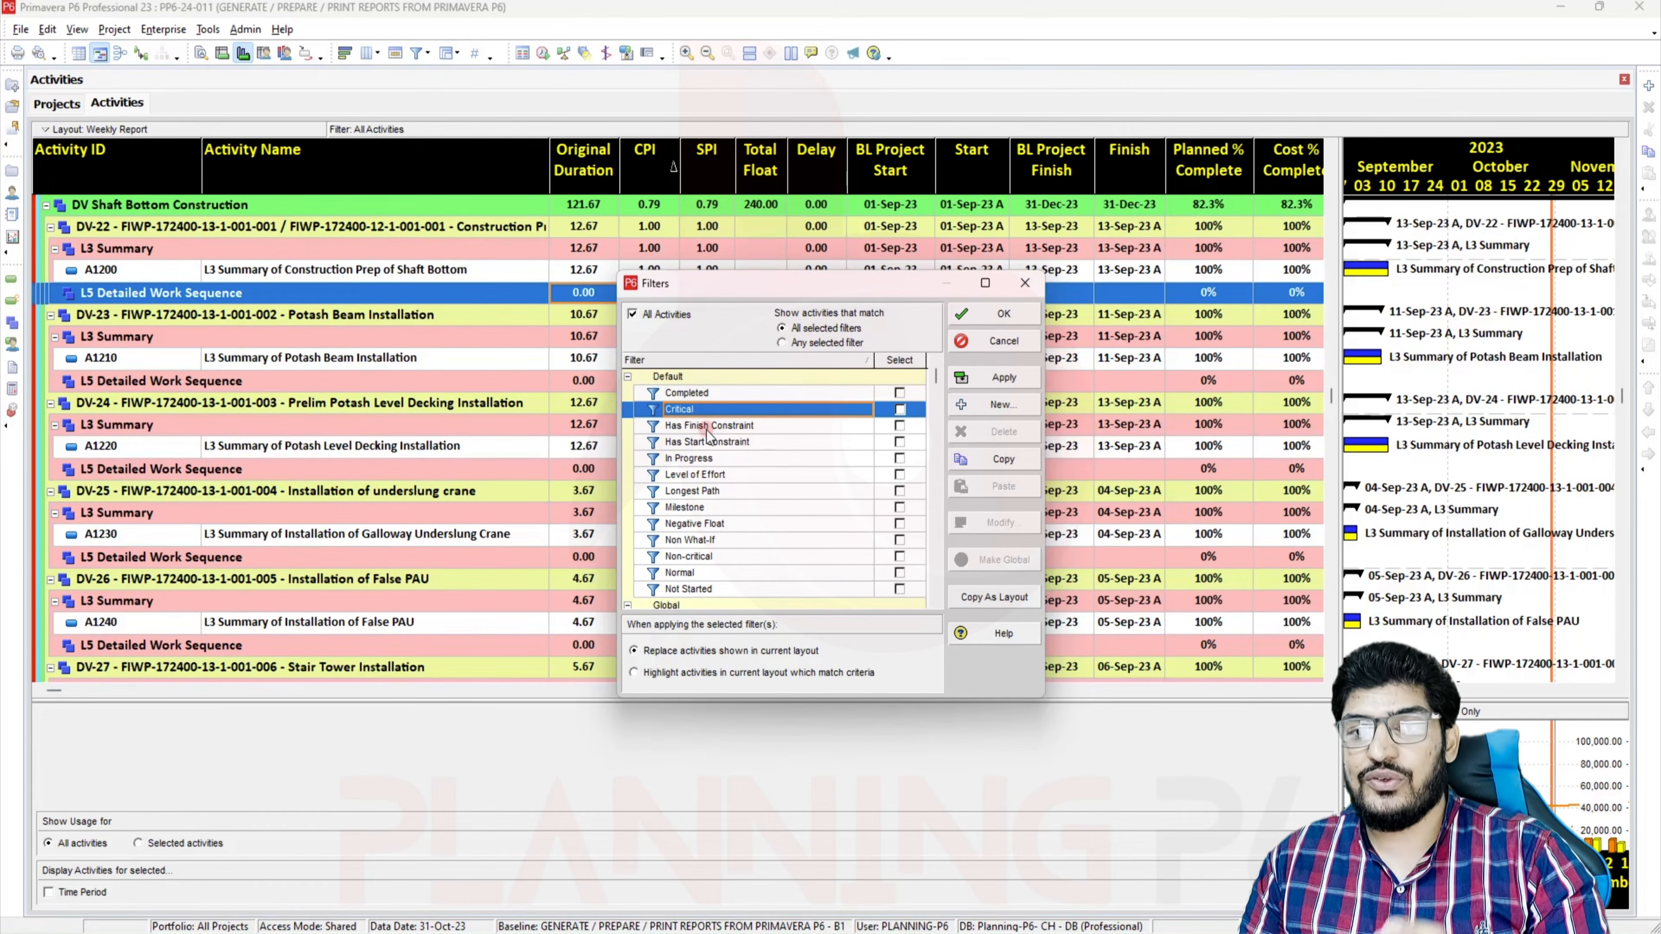
click(710, 428)
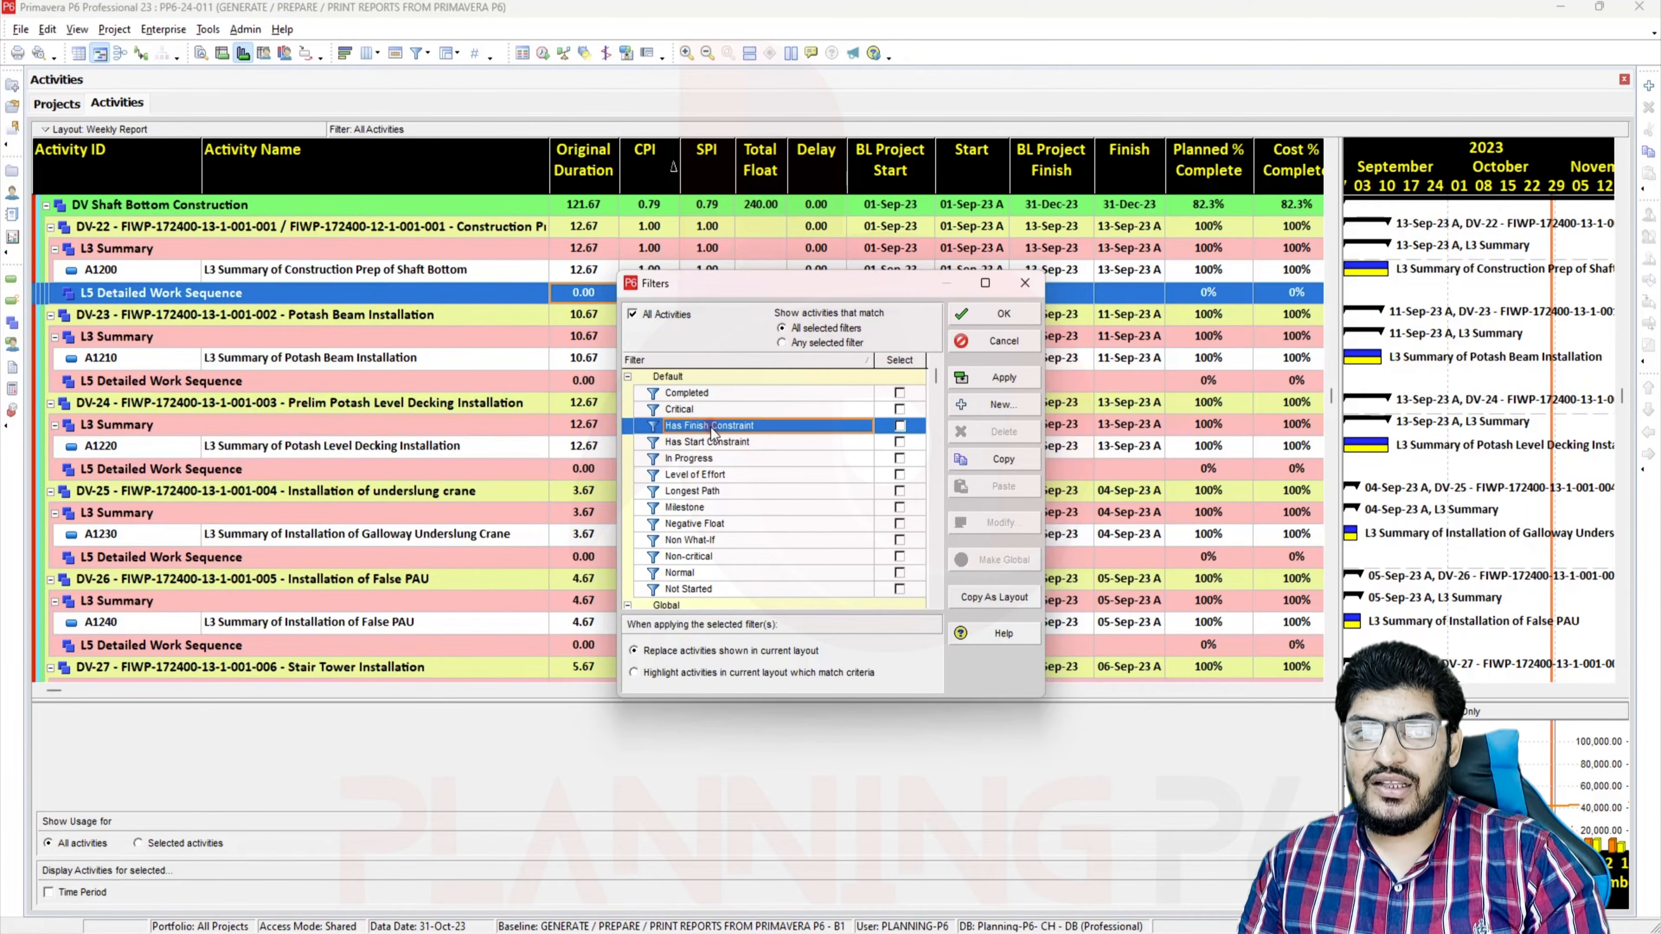
click(699, 461)
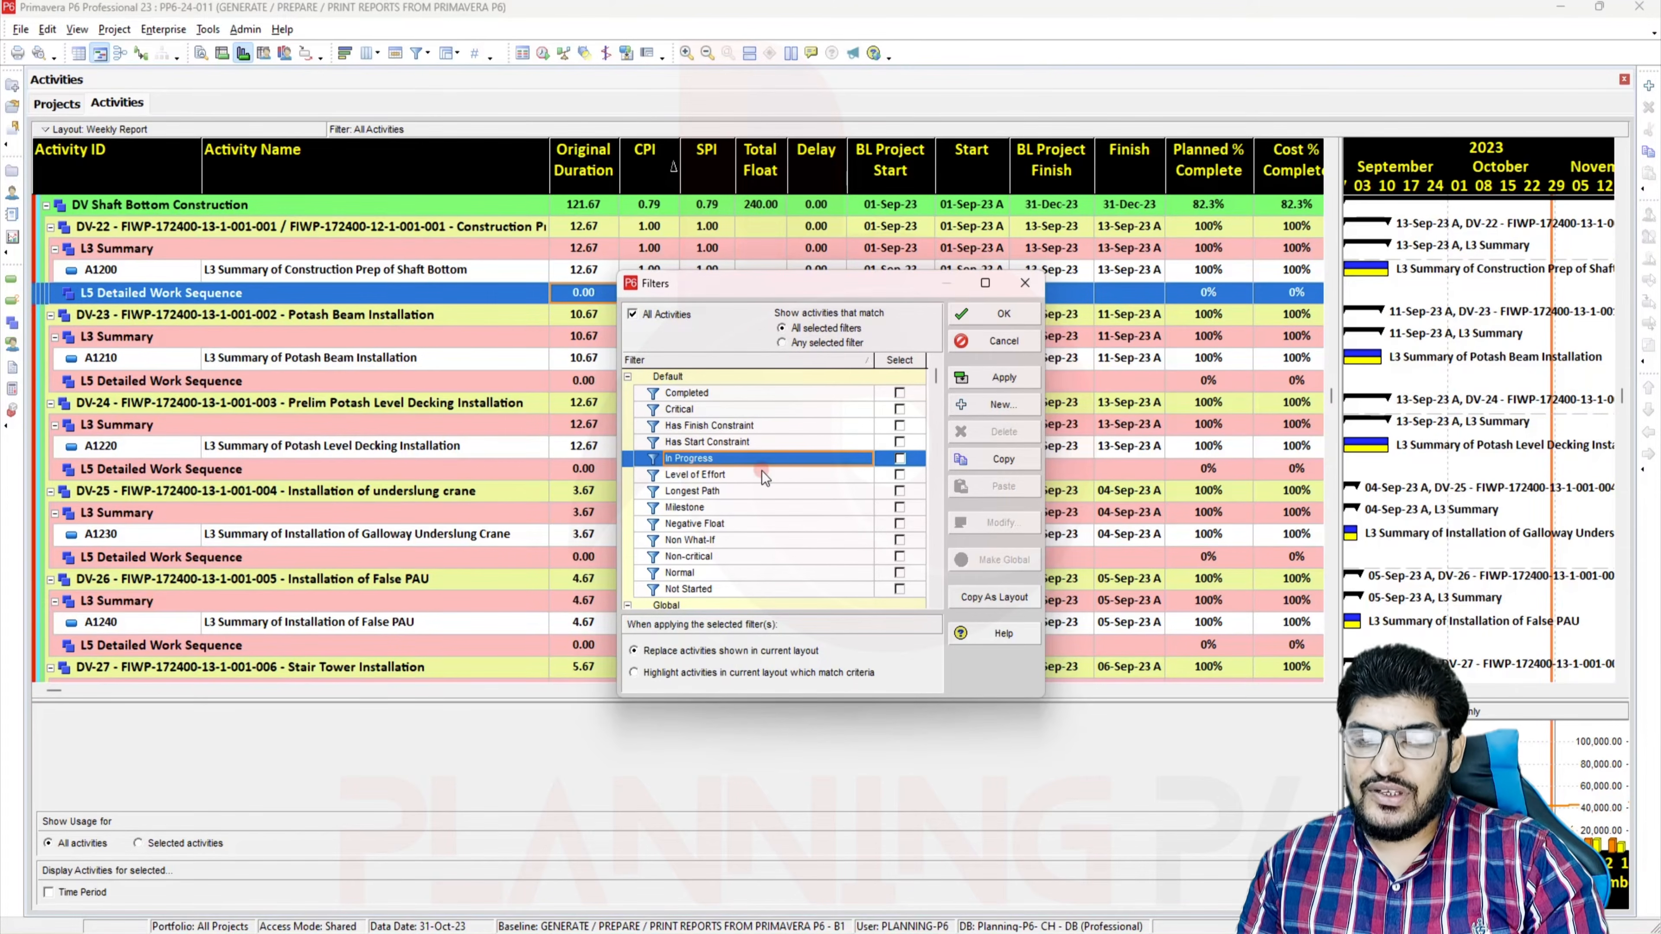
click(738, 476)
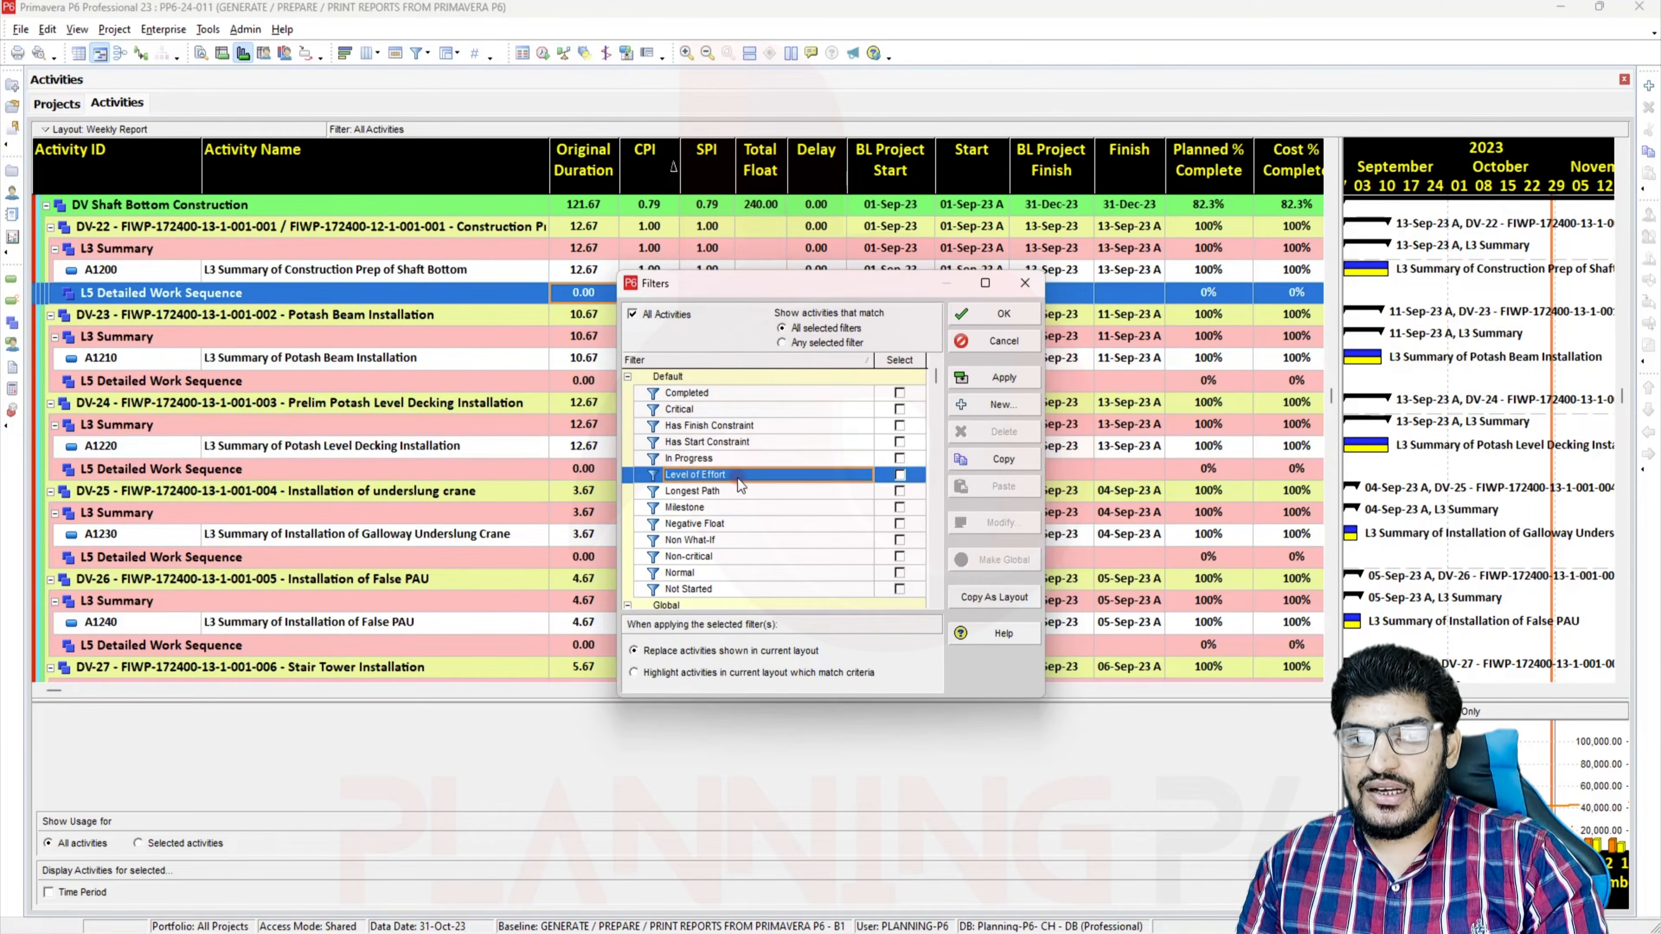
click(699, 492)
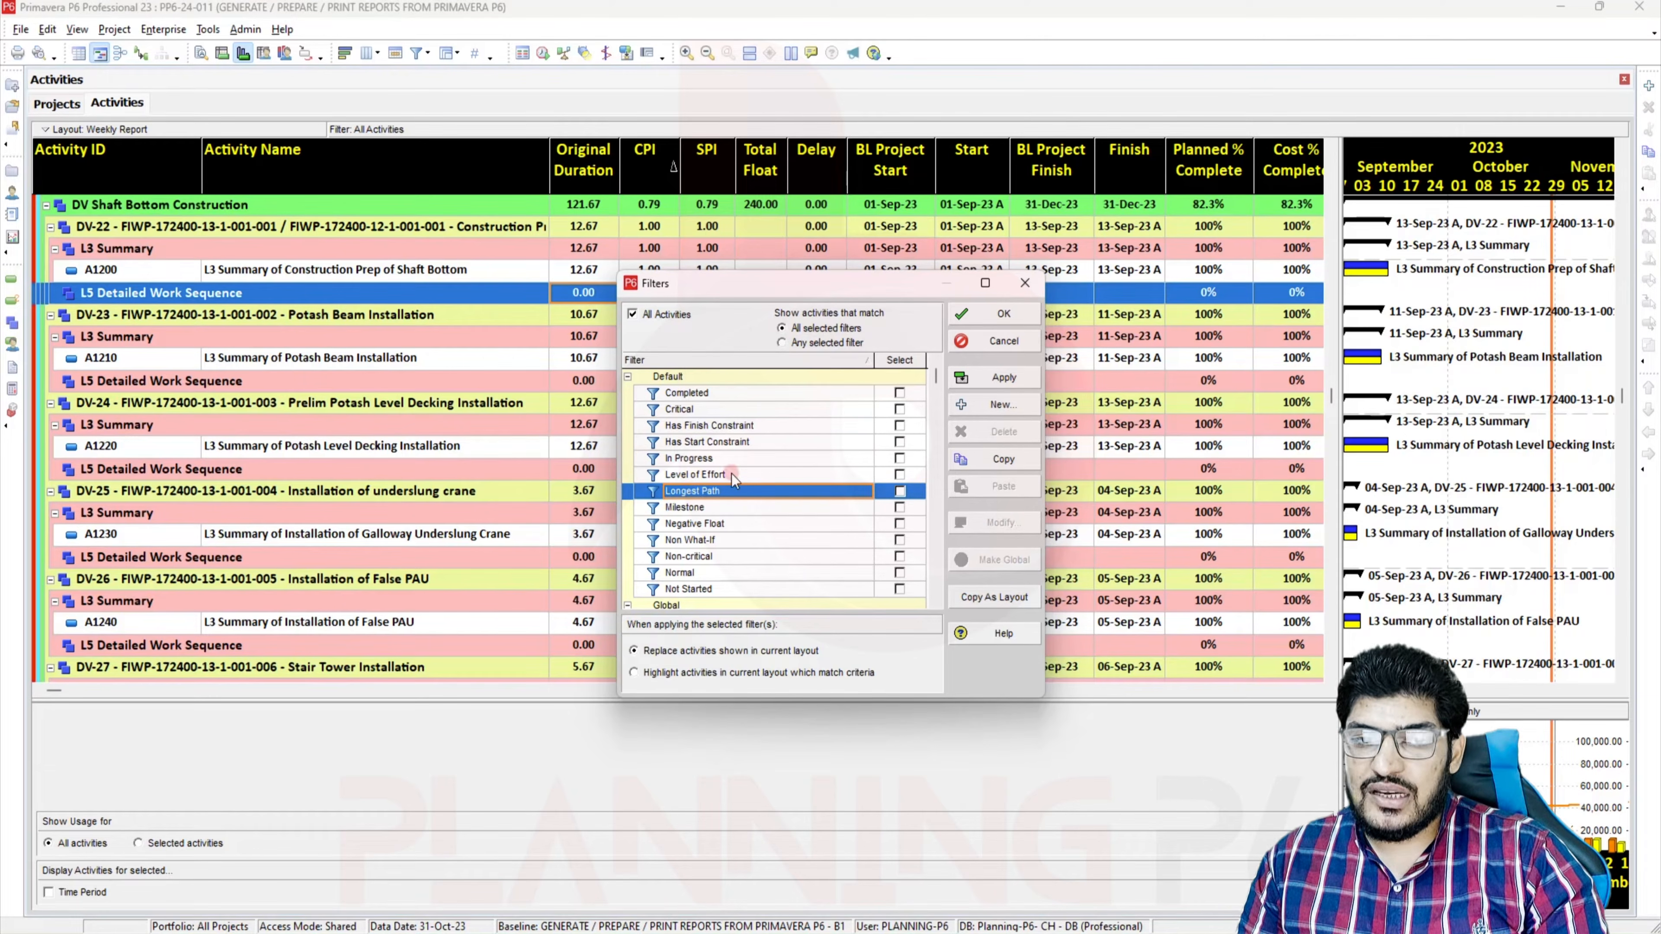
click(899, 493)
click(1003, 377)
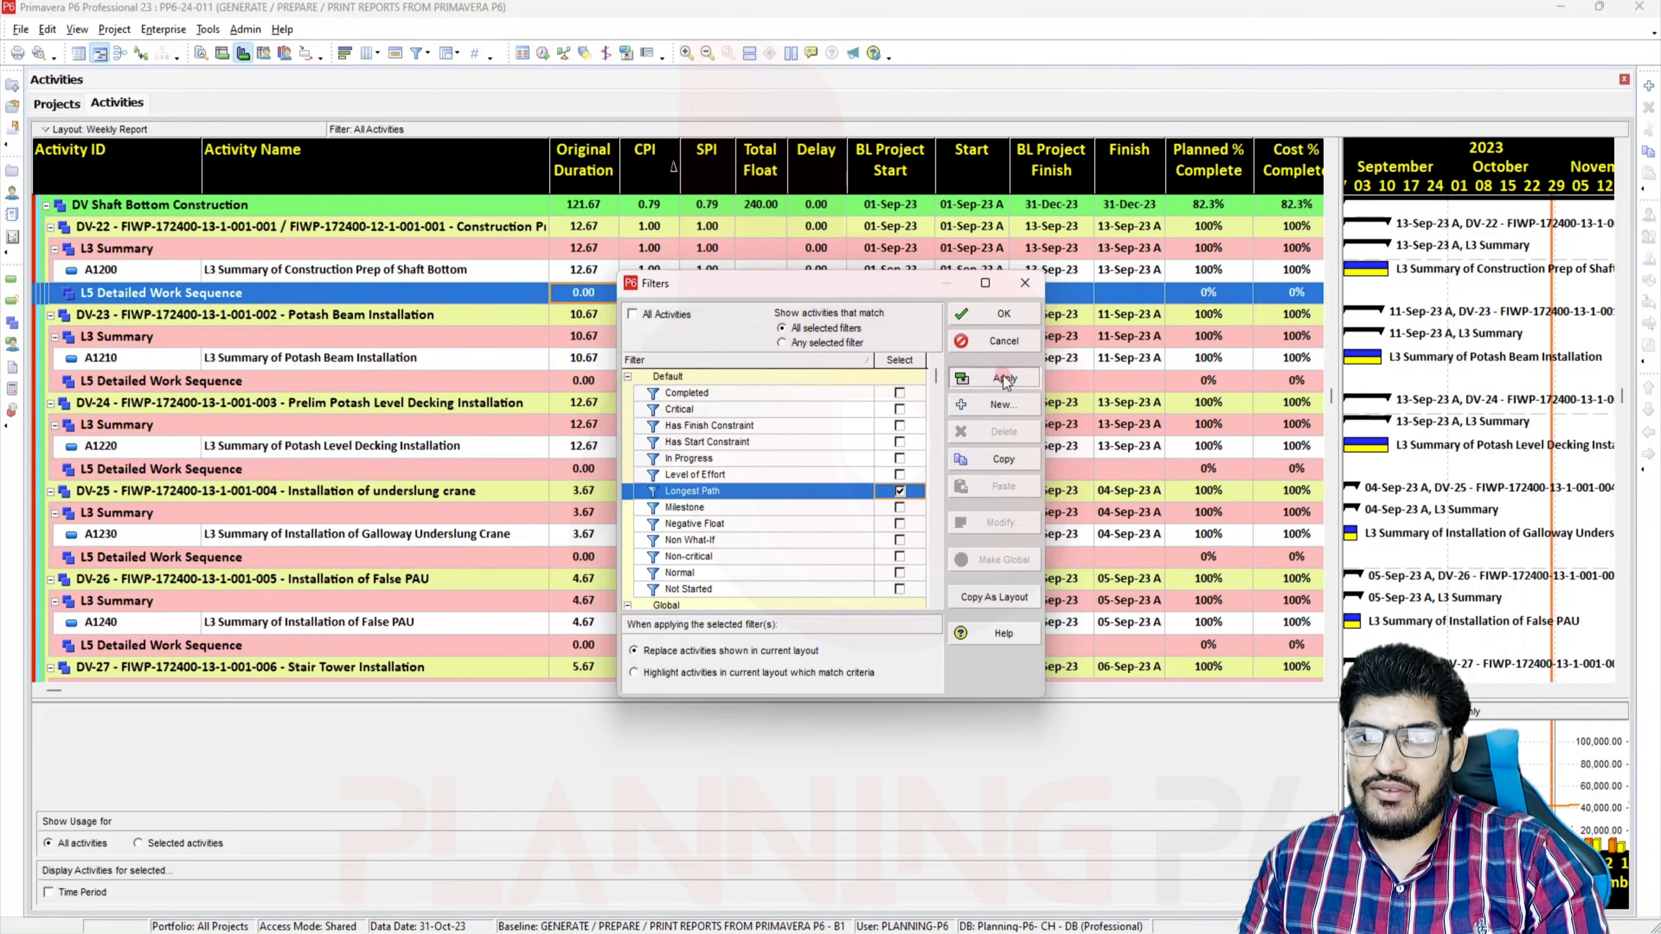
click(1002, 317)
scroll(951, 348, up, 10)
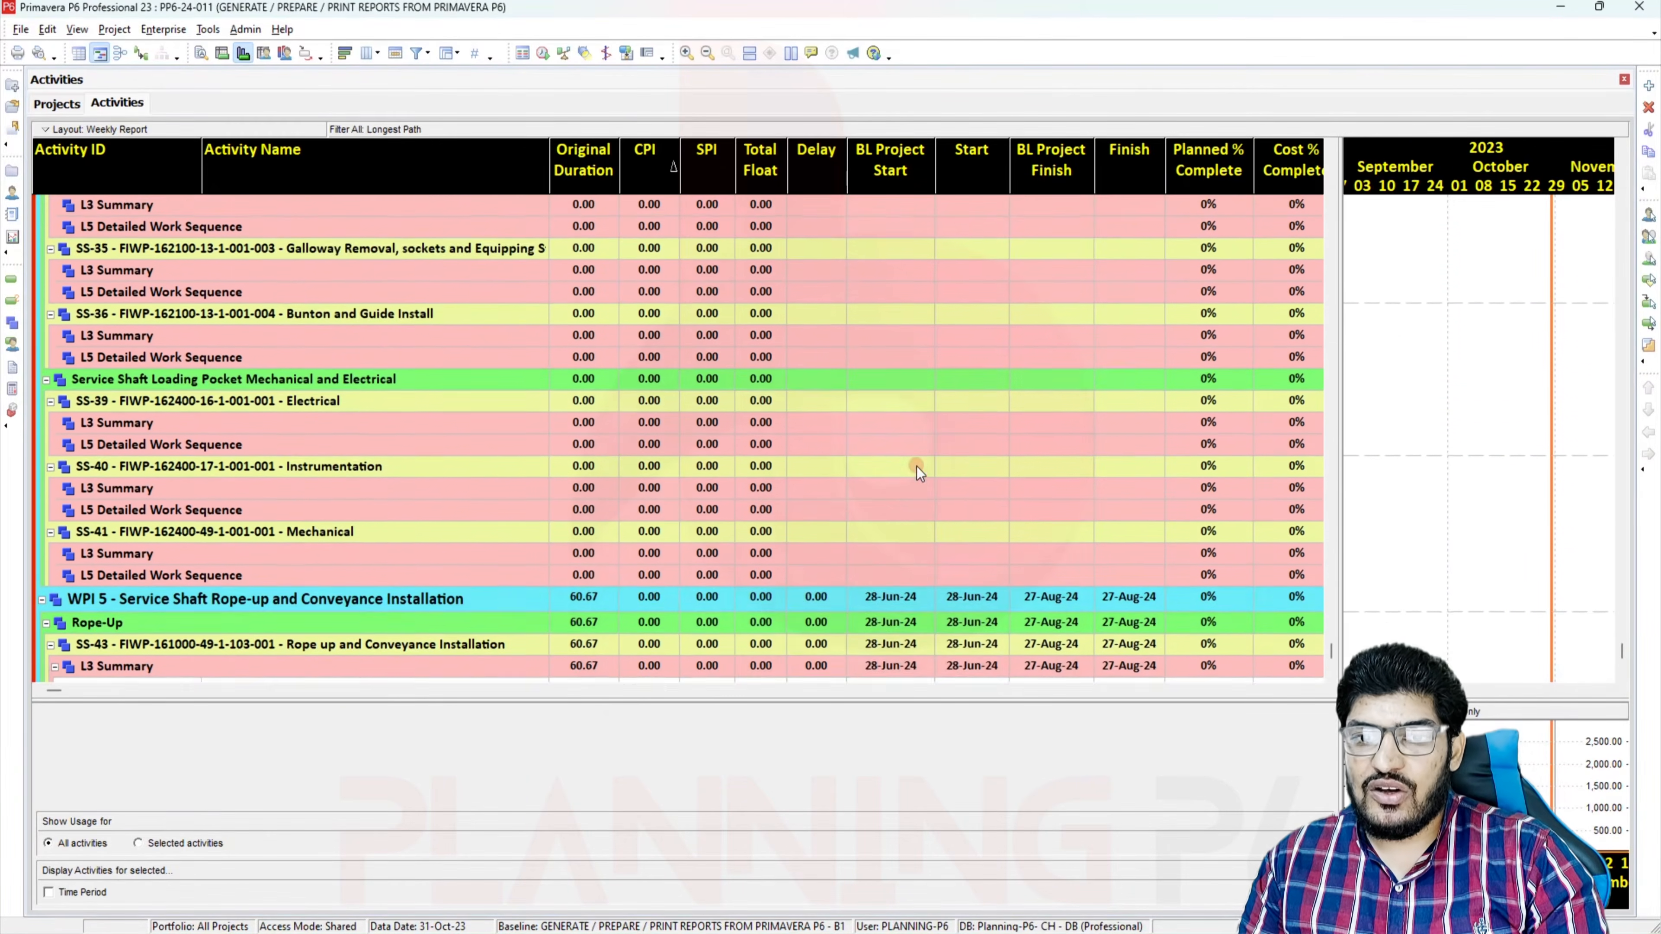
scroll(821, 635, up, 15)
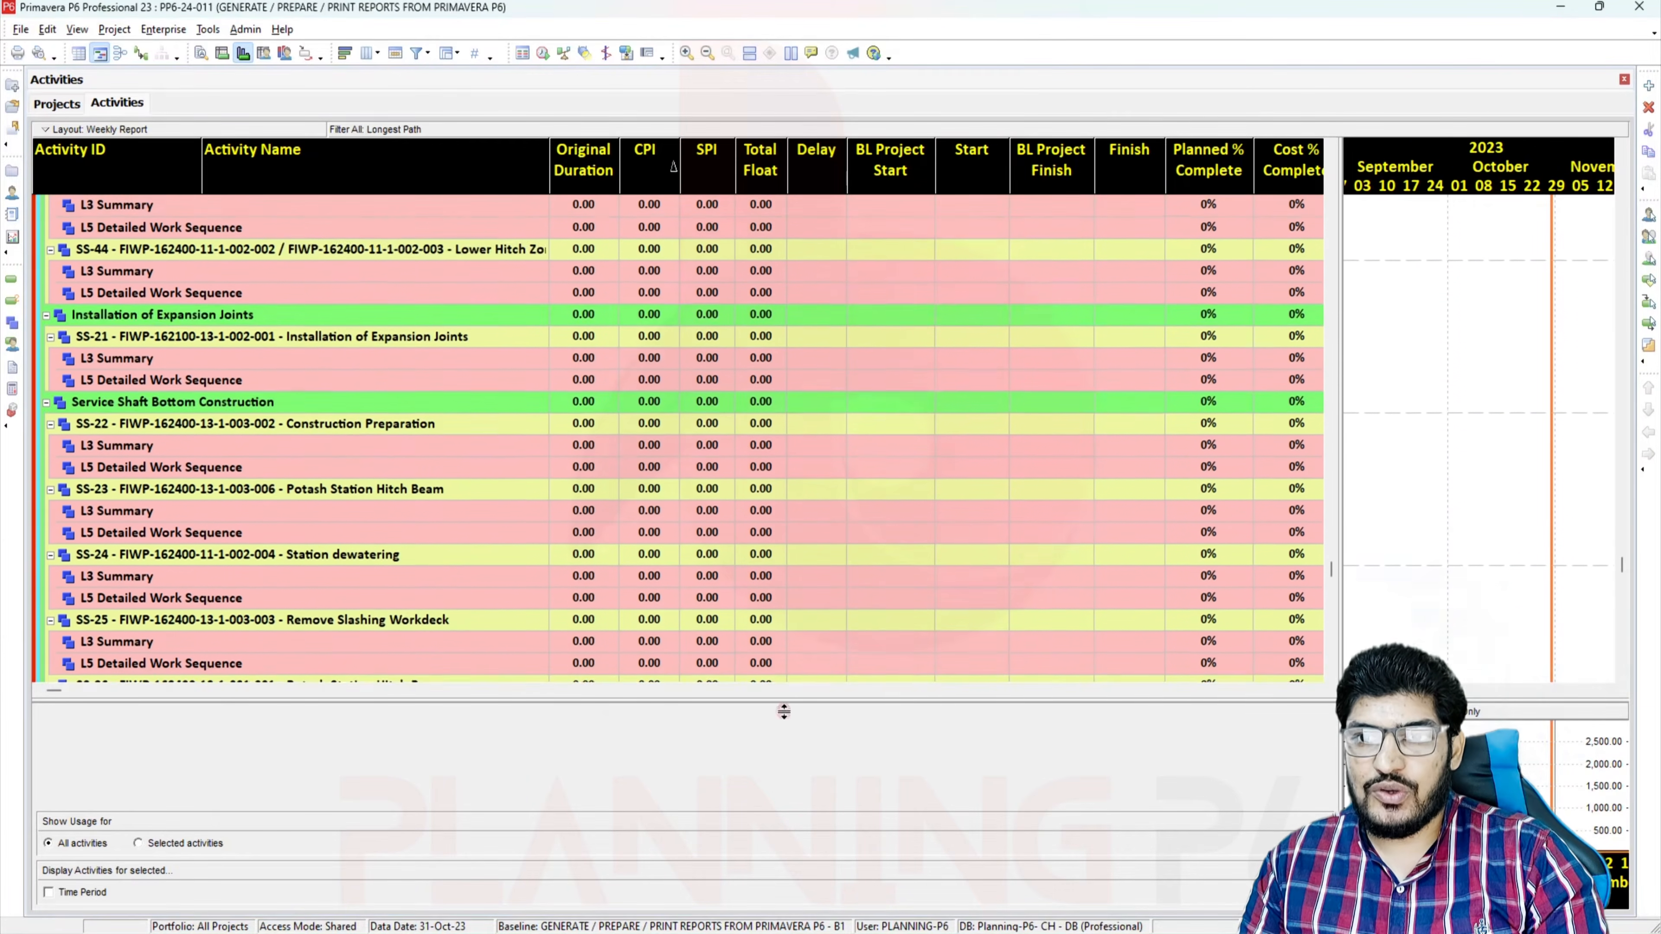
drag(1341, 550, 1331, 658)
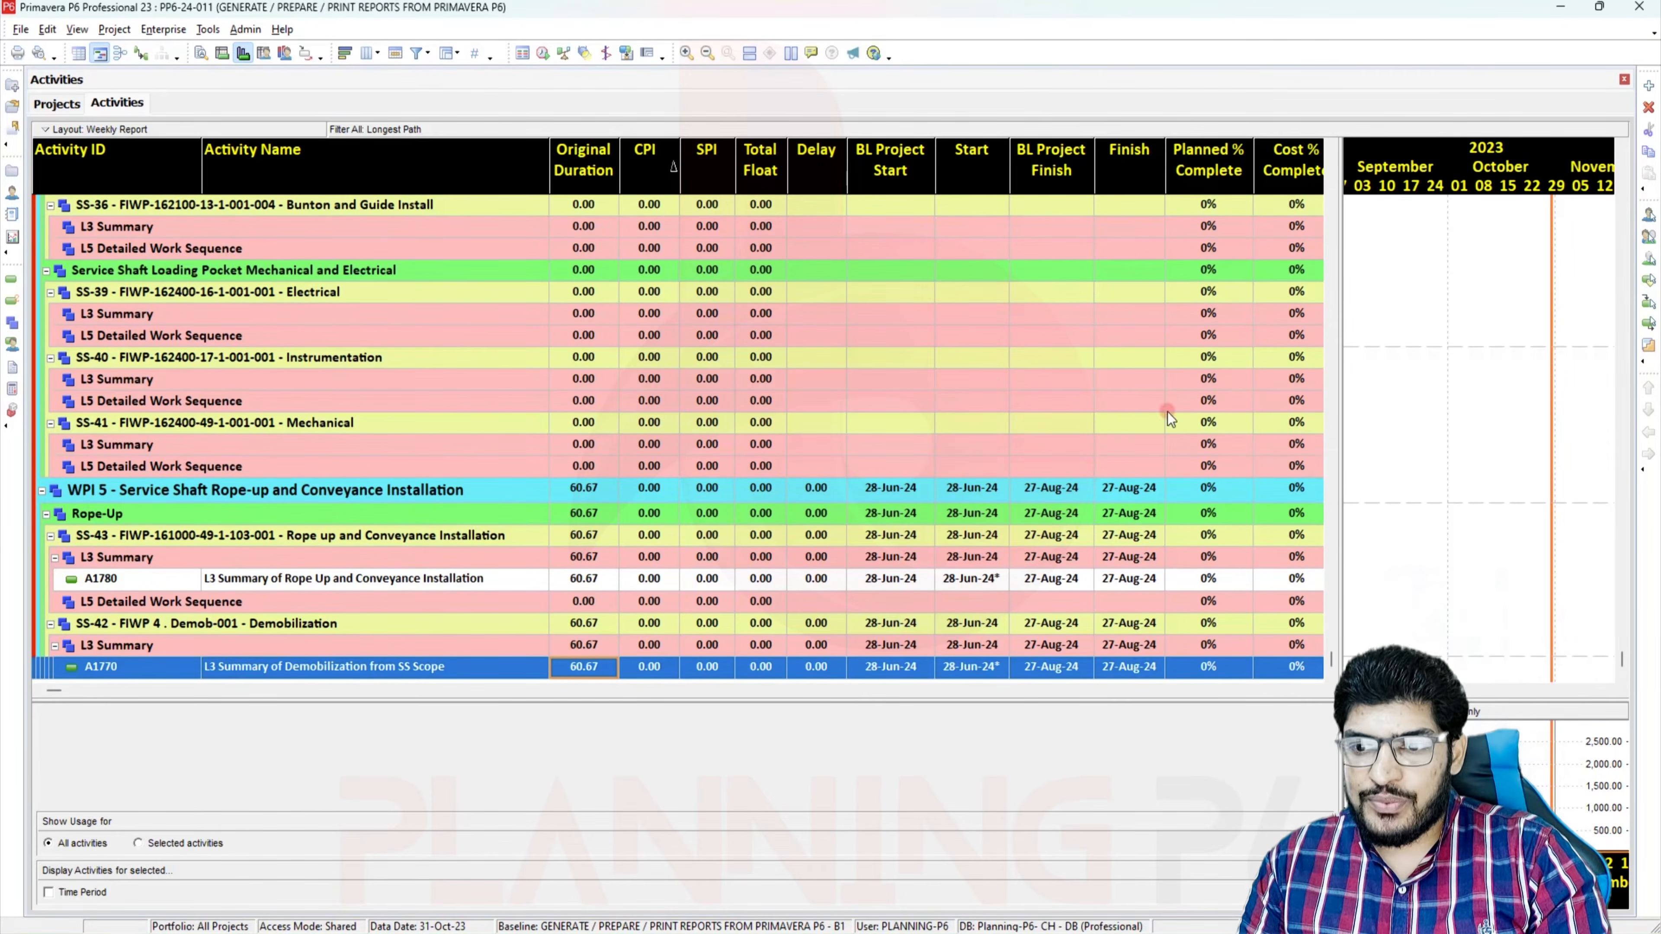
Save the current layout as a new layout named "Weekly Report - LP", available to the current user
click(77, 29)
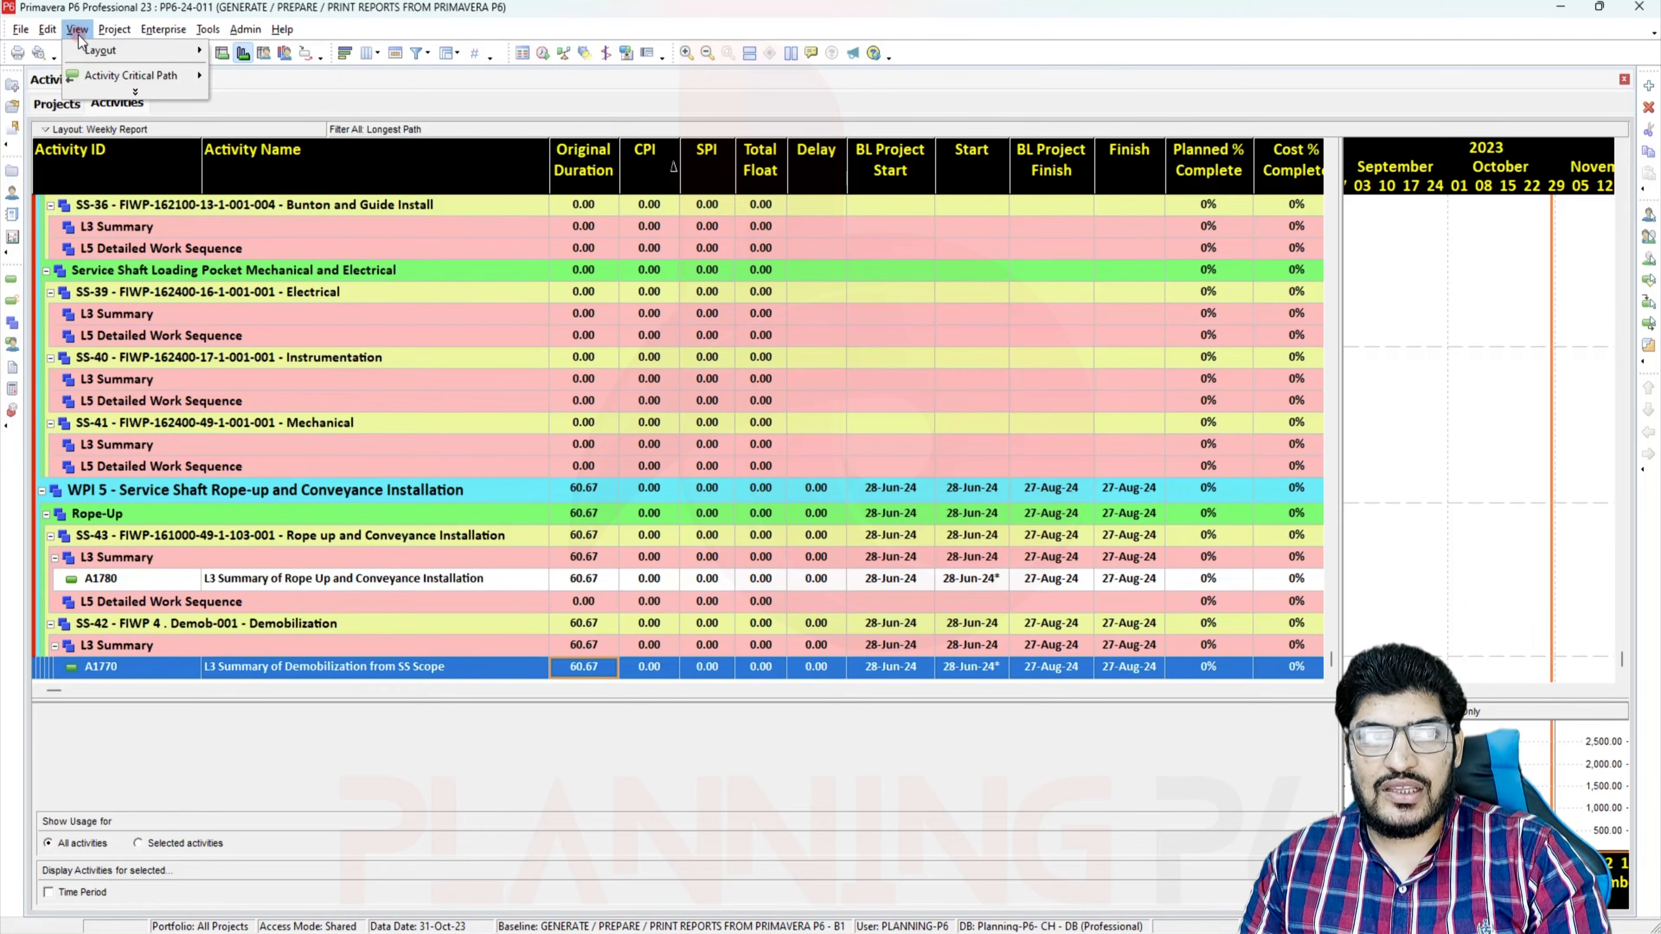
mouse_move(92, 53)
click(268, 88)
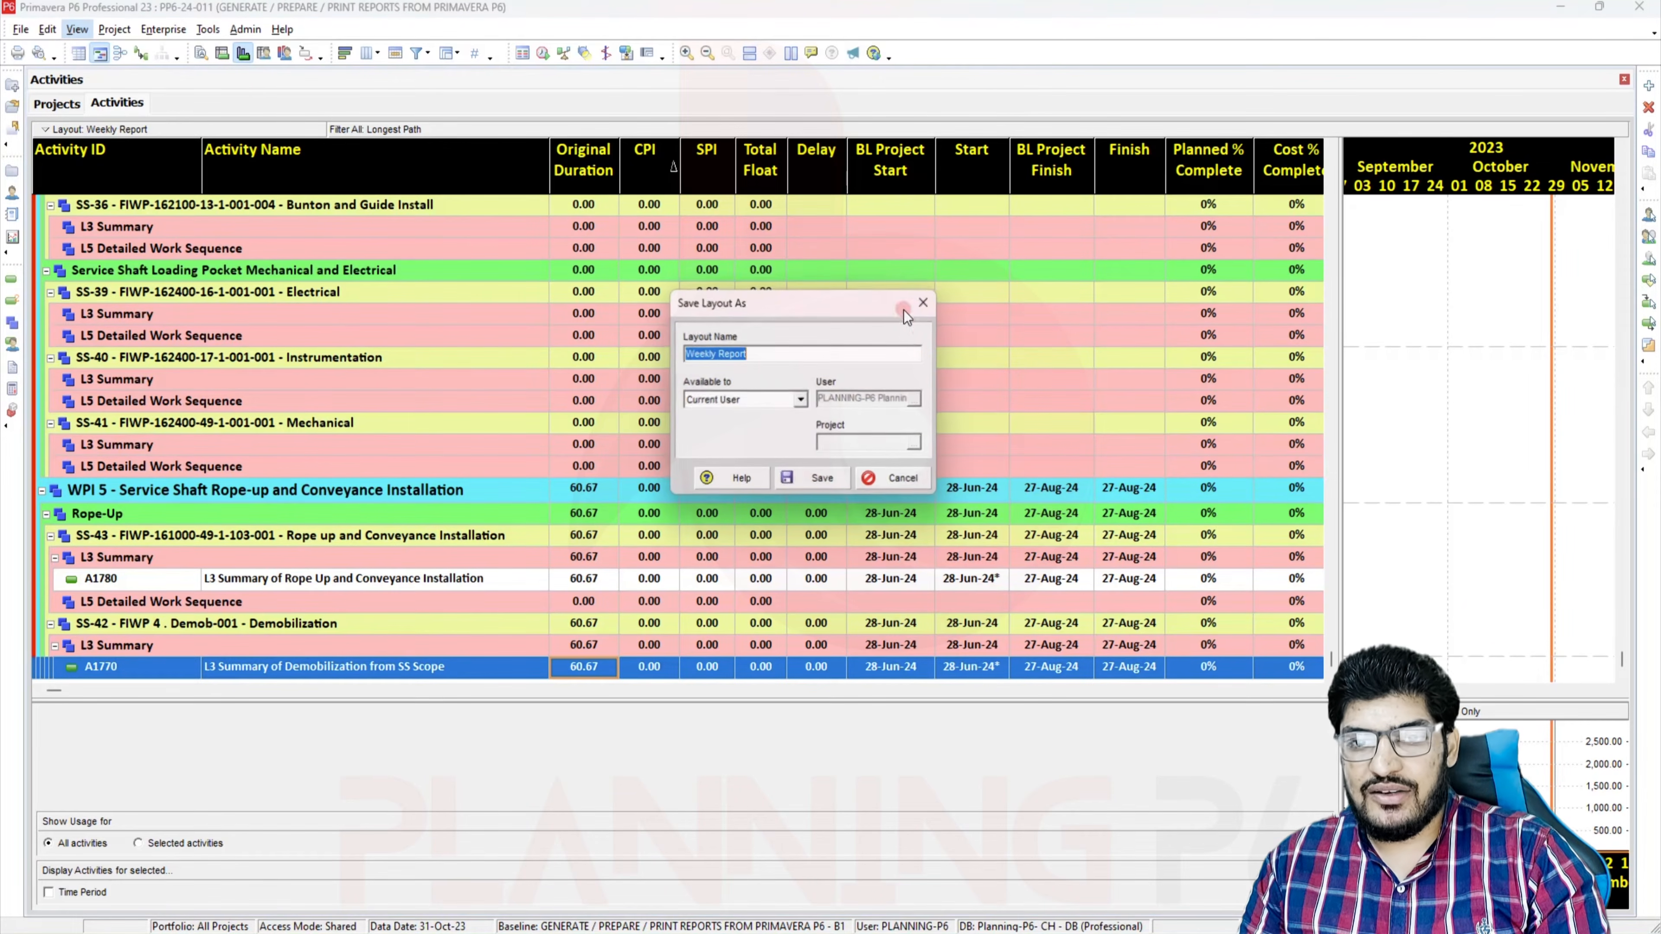
click(775, 356)
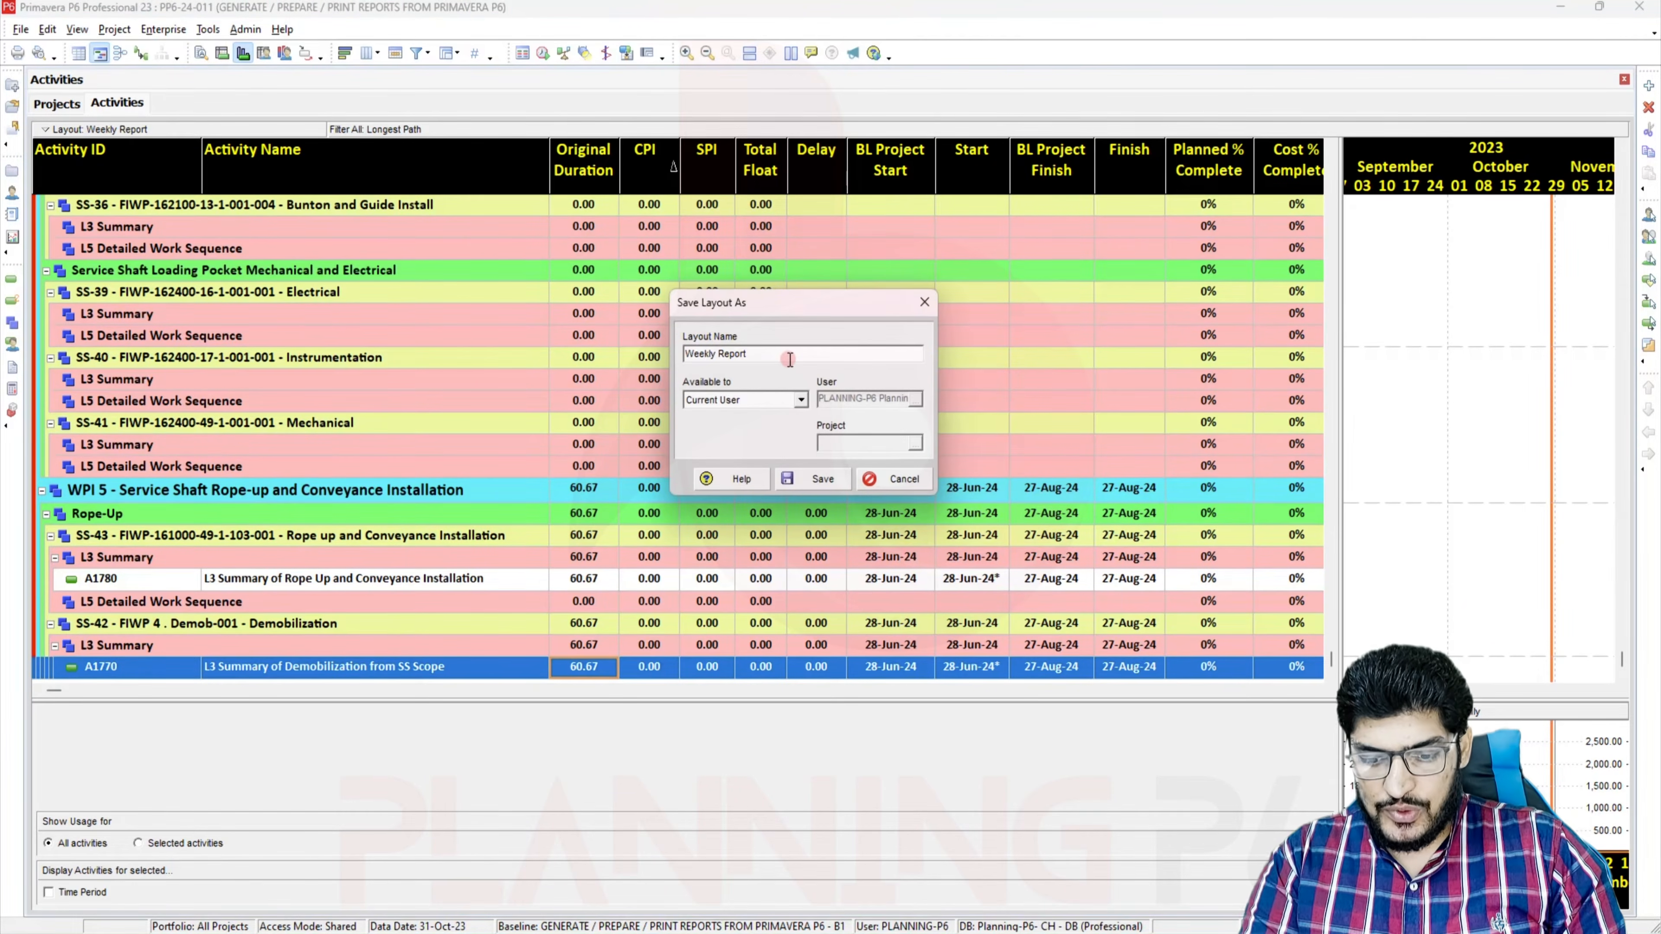
text(- L)
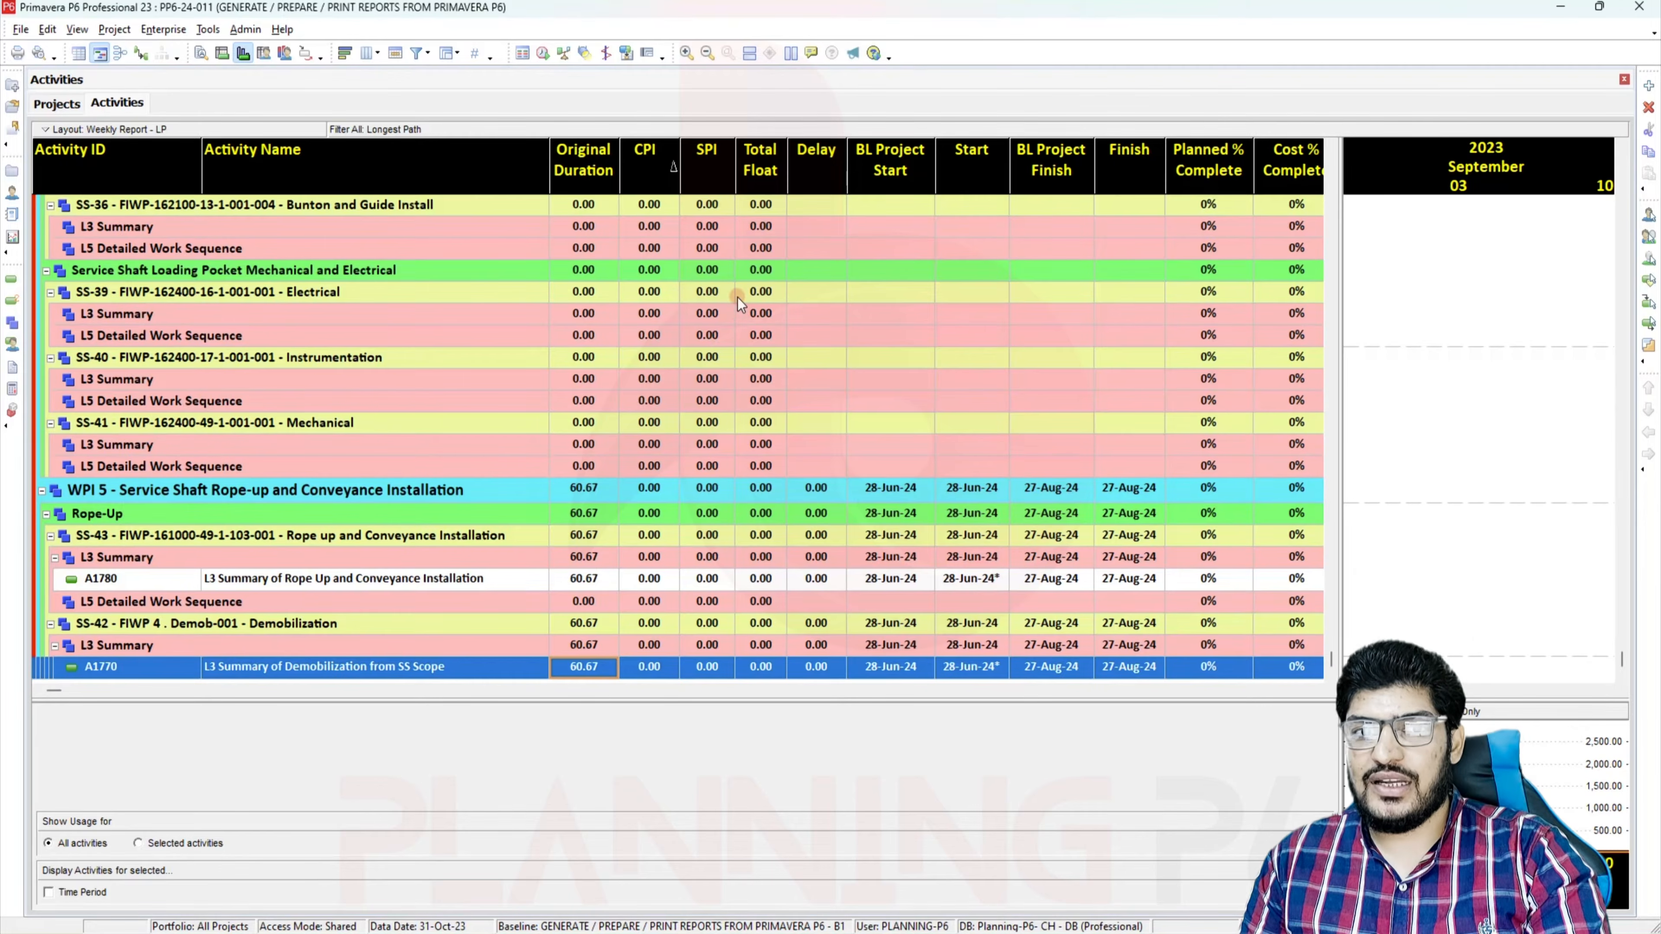
Replace the Longest Path filter with the default Critical filter and apply it to the activity table
right_click(752, 296)
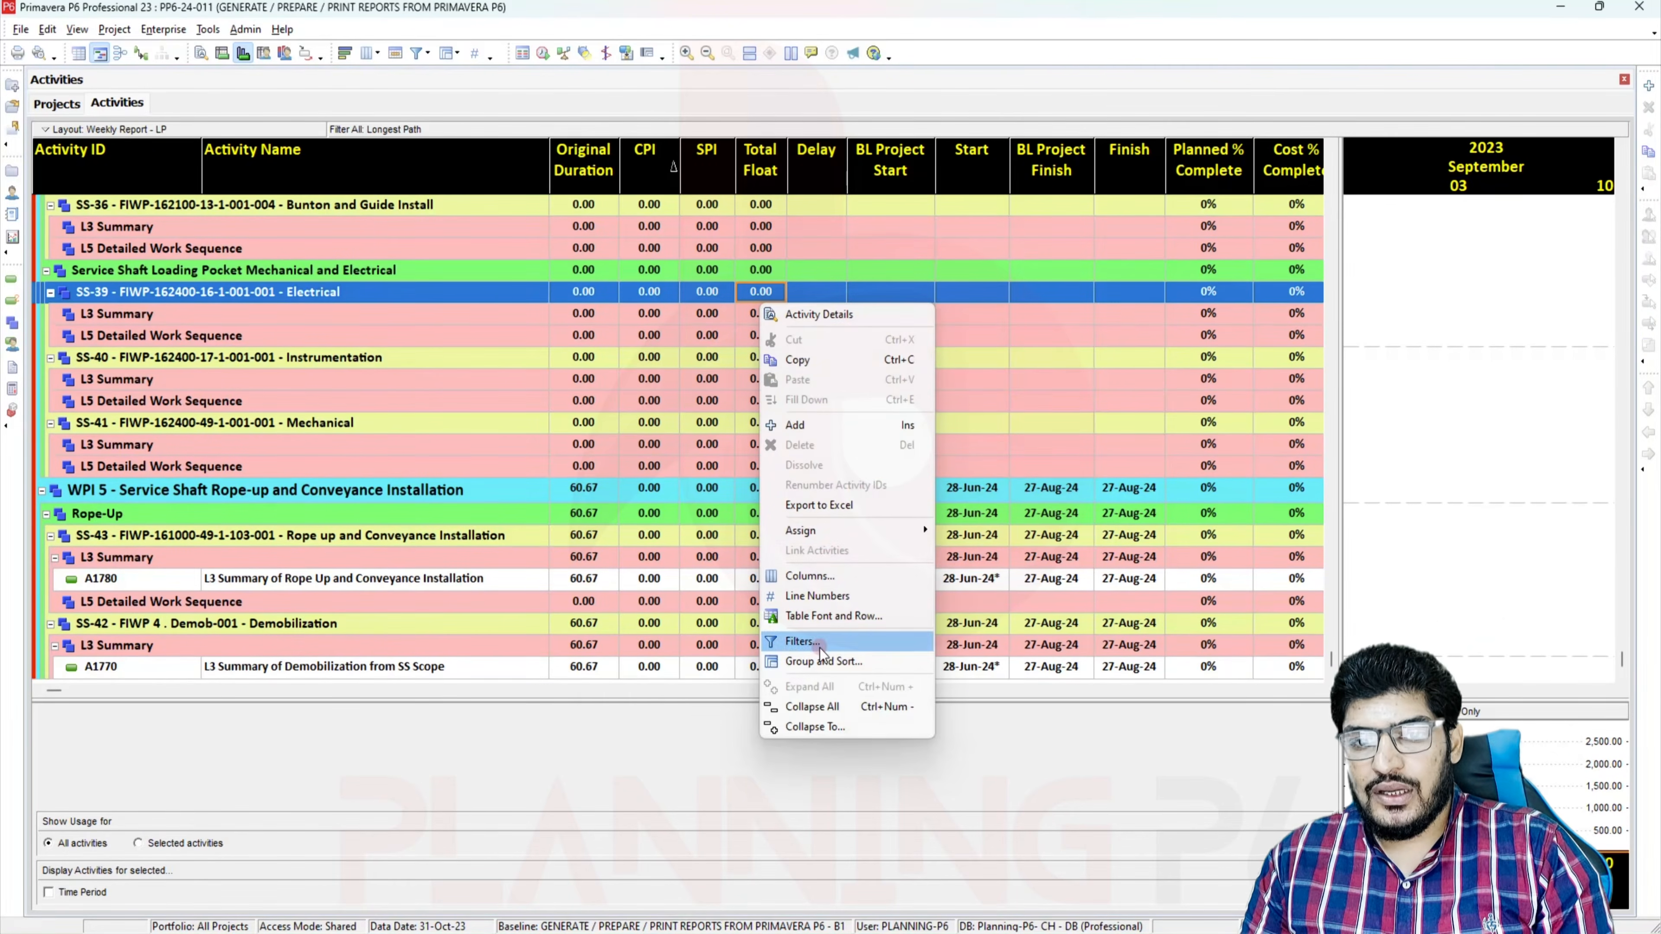
click(802, 641)
click(901, 491)
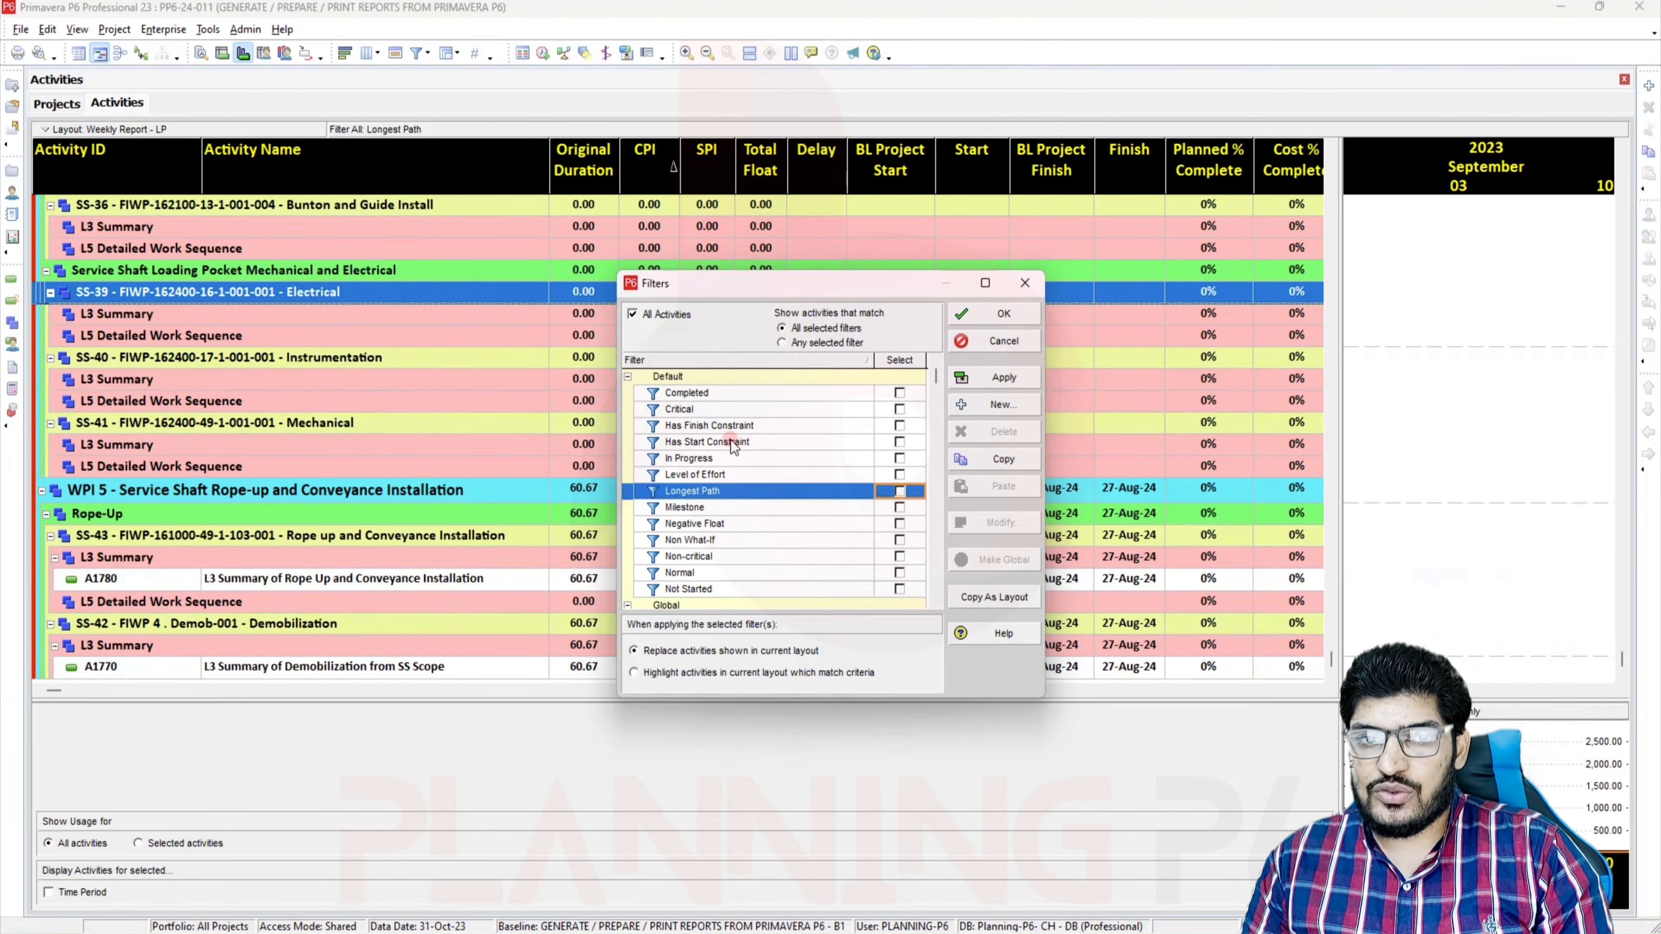
click(901, 410)
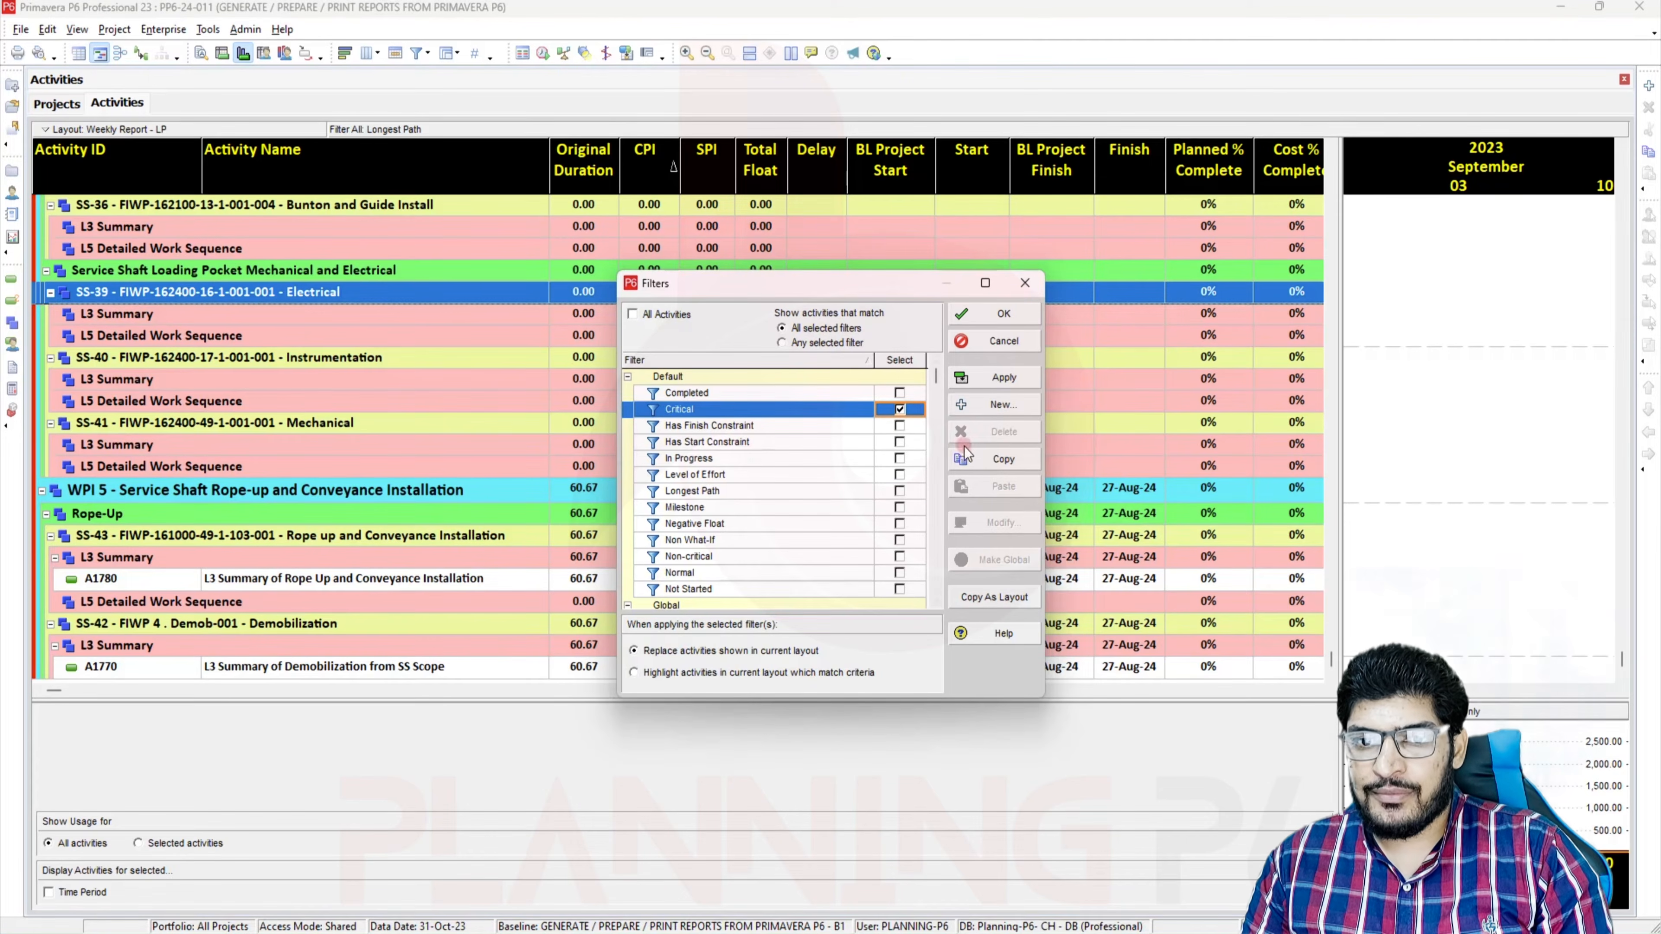
click(1003, 381)
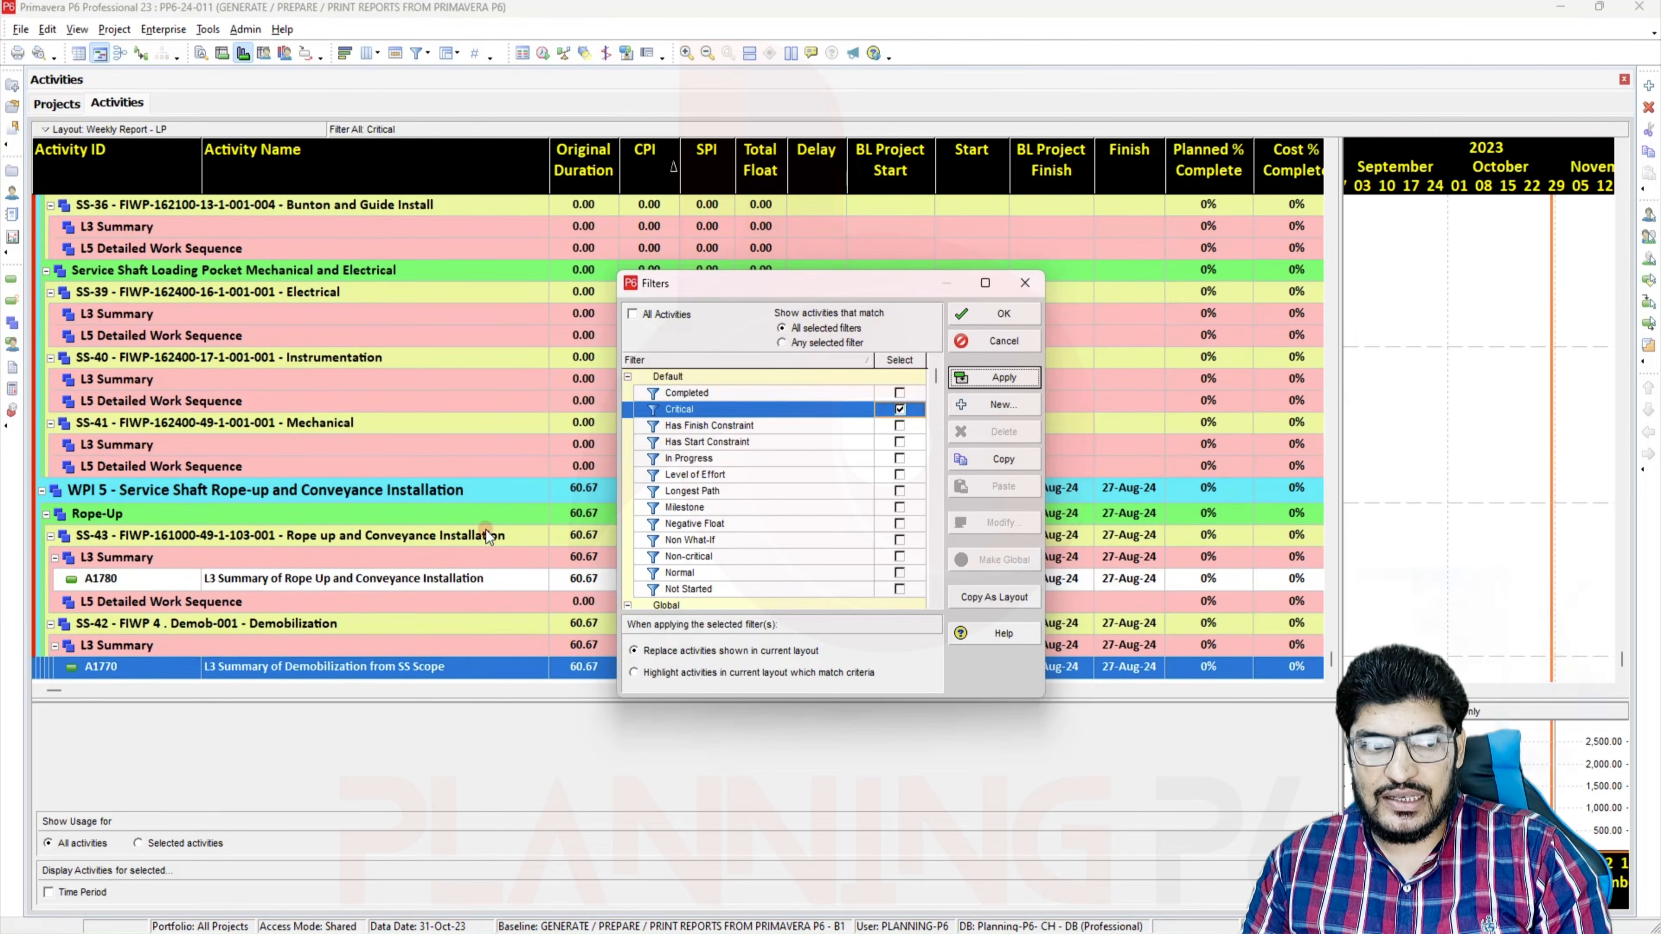
Replace the Critical filter with the default Completed filter and apply it to the activity table
click(897, 409)
click(902, 394)
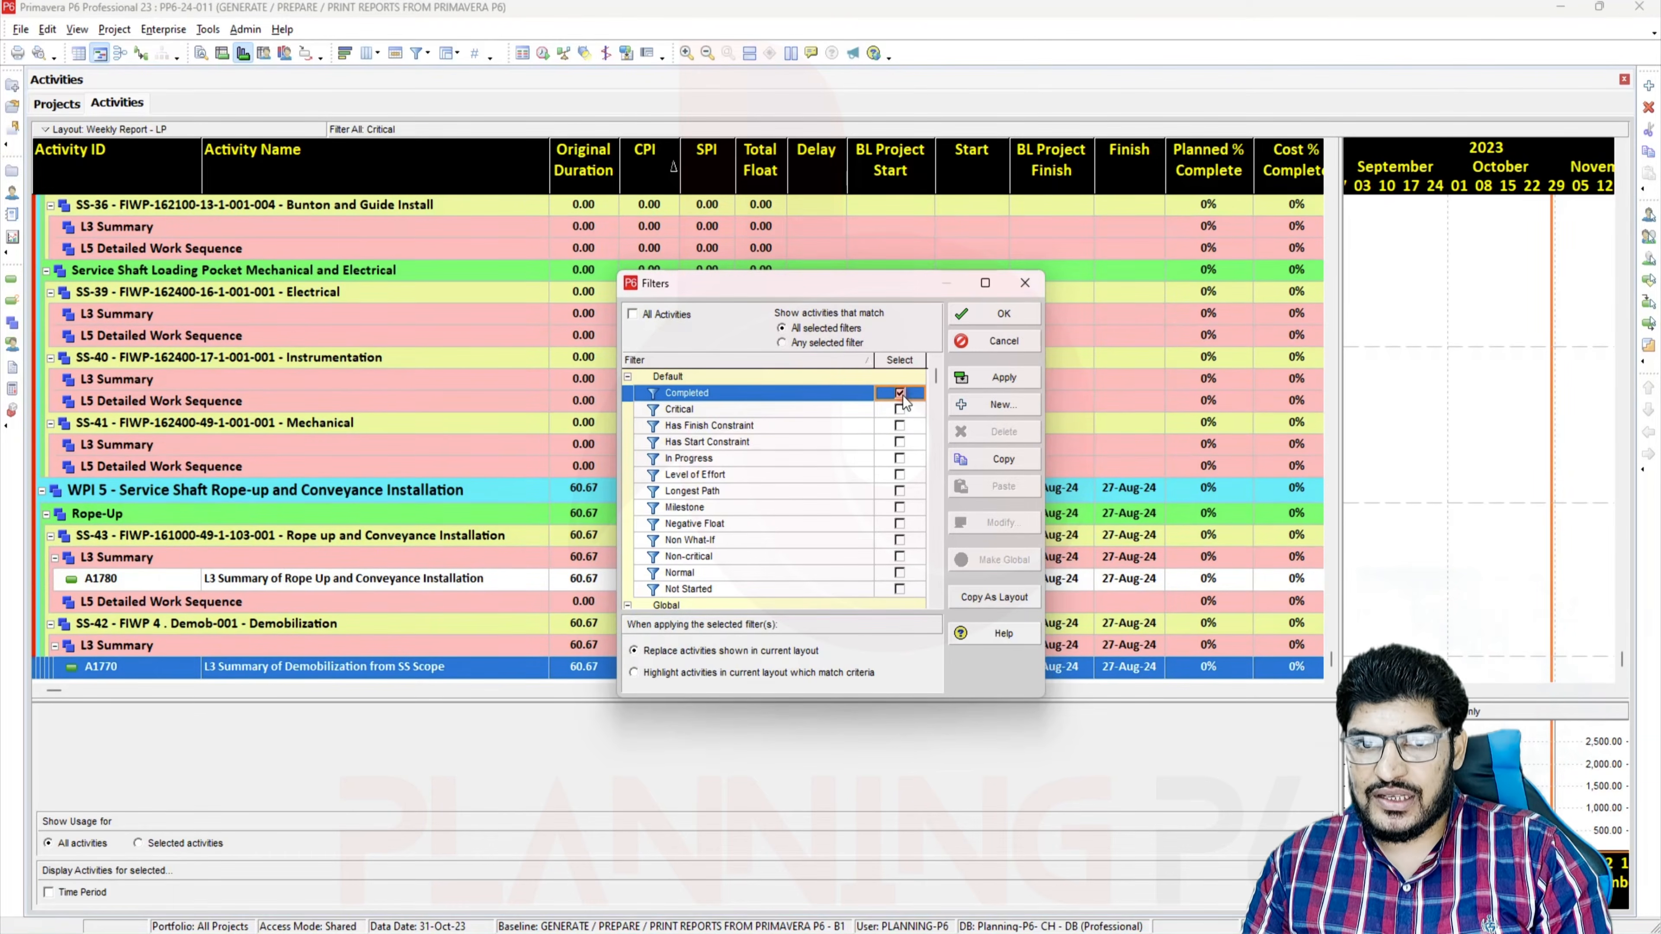
click(1013, 380)
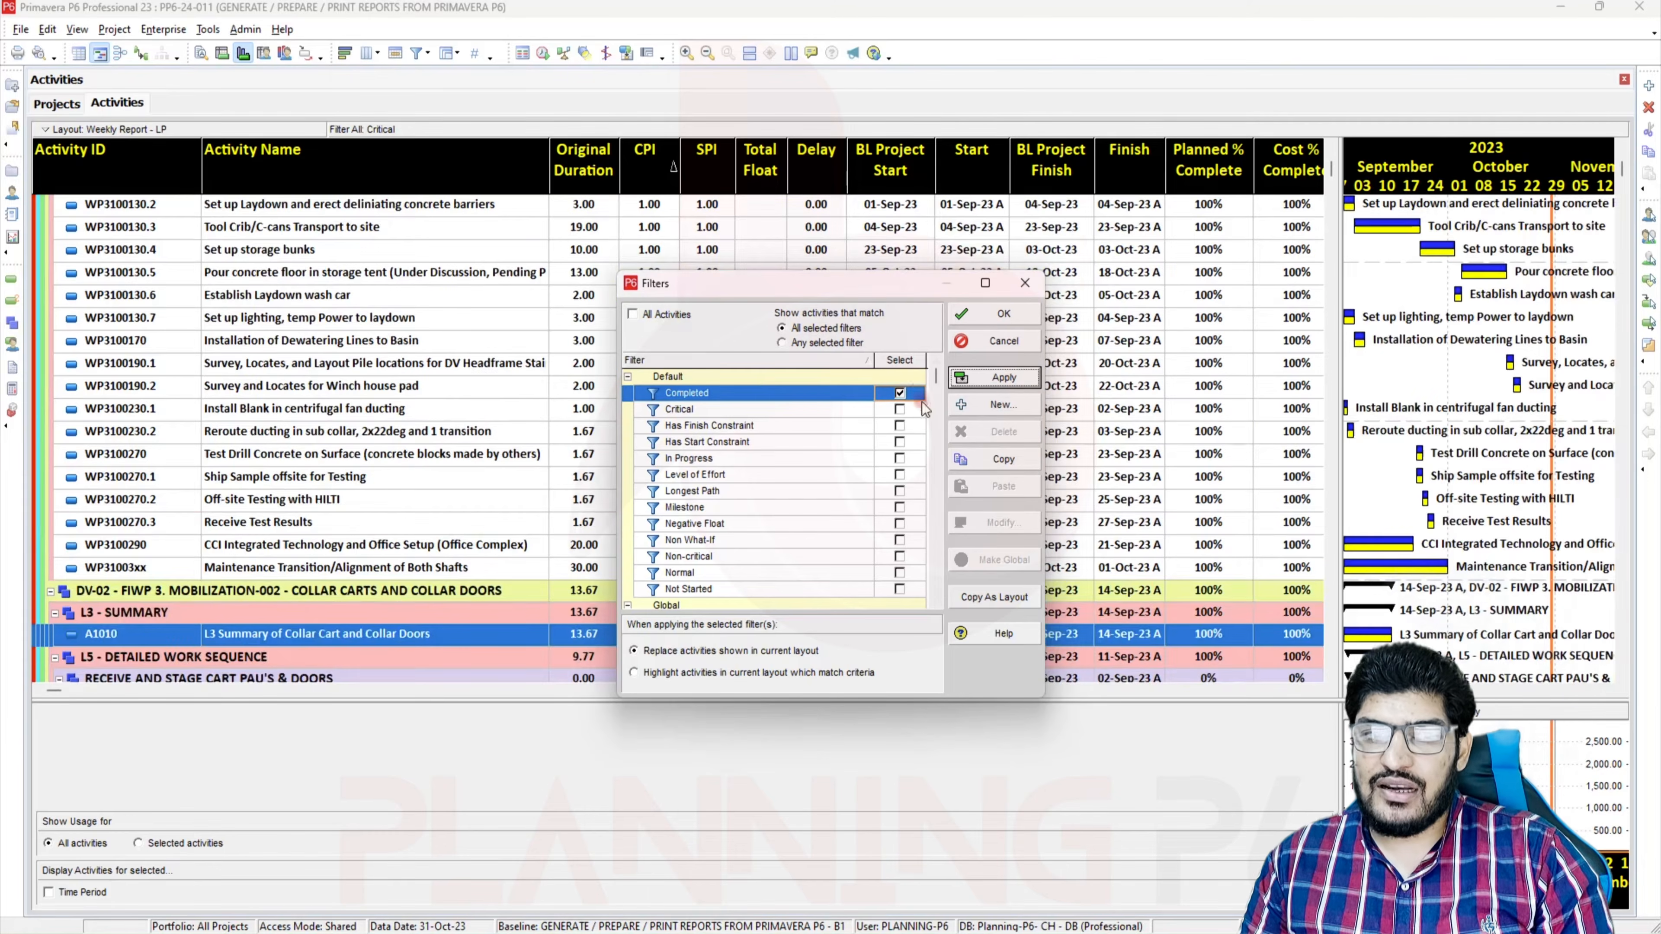
Close the filter settings and save the current layout as a new layout named "Weekly Report - Comp" for the current user
click(995, 315)
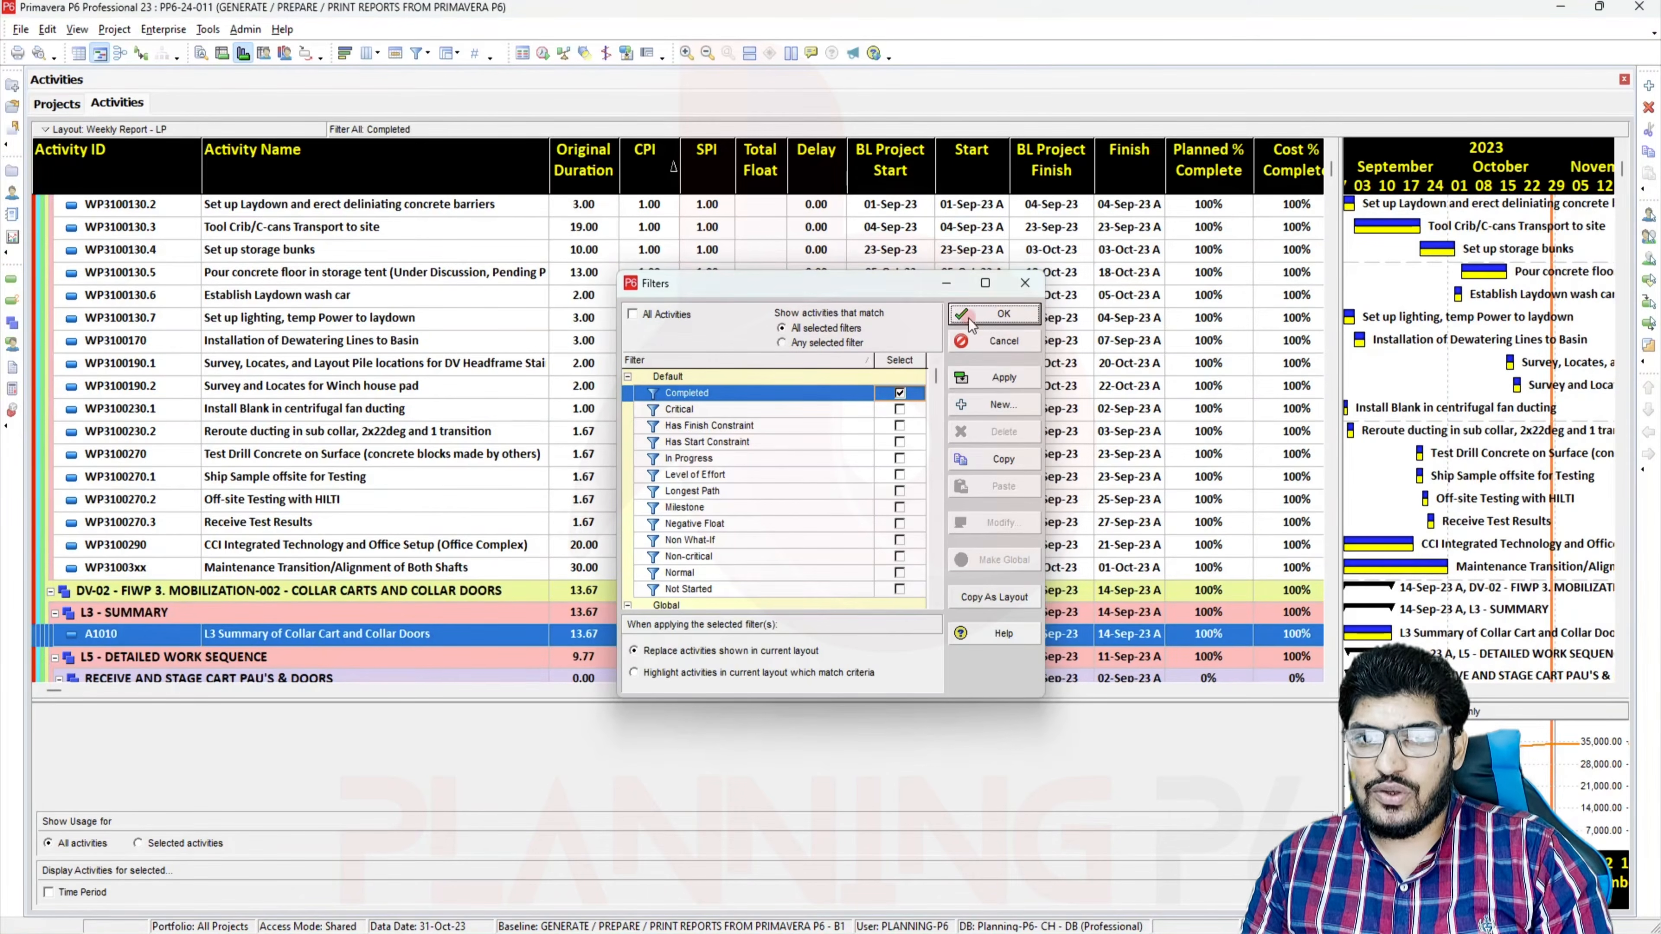
click(76, 29)
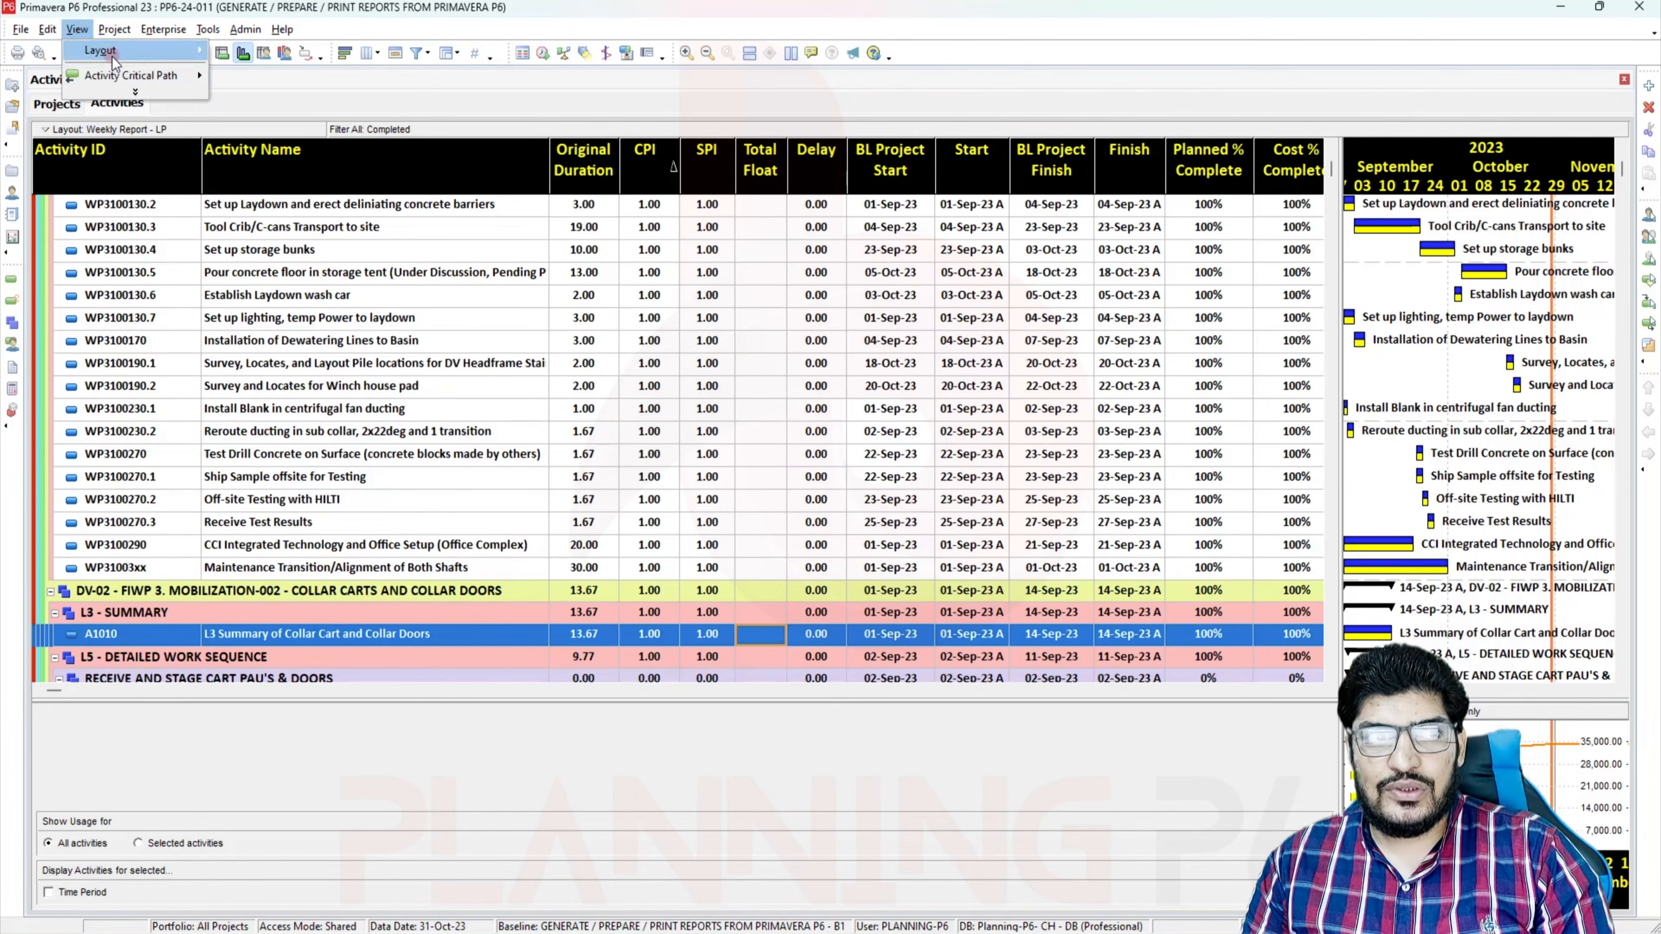
mouse_move(150, 51)
click(266, 91)
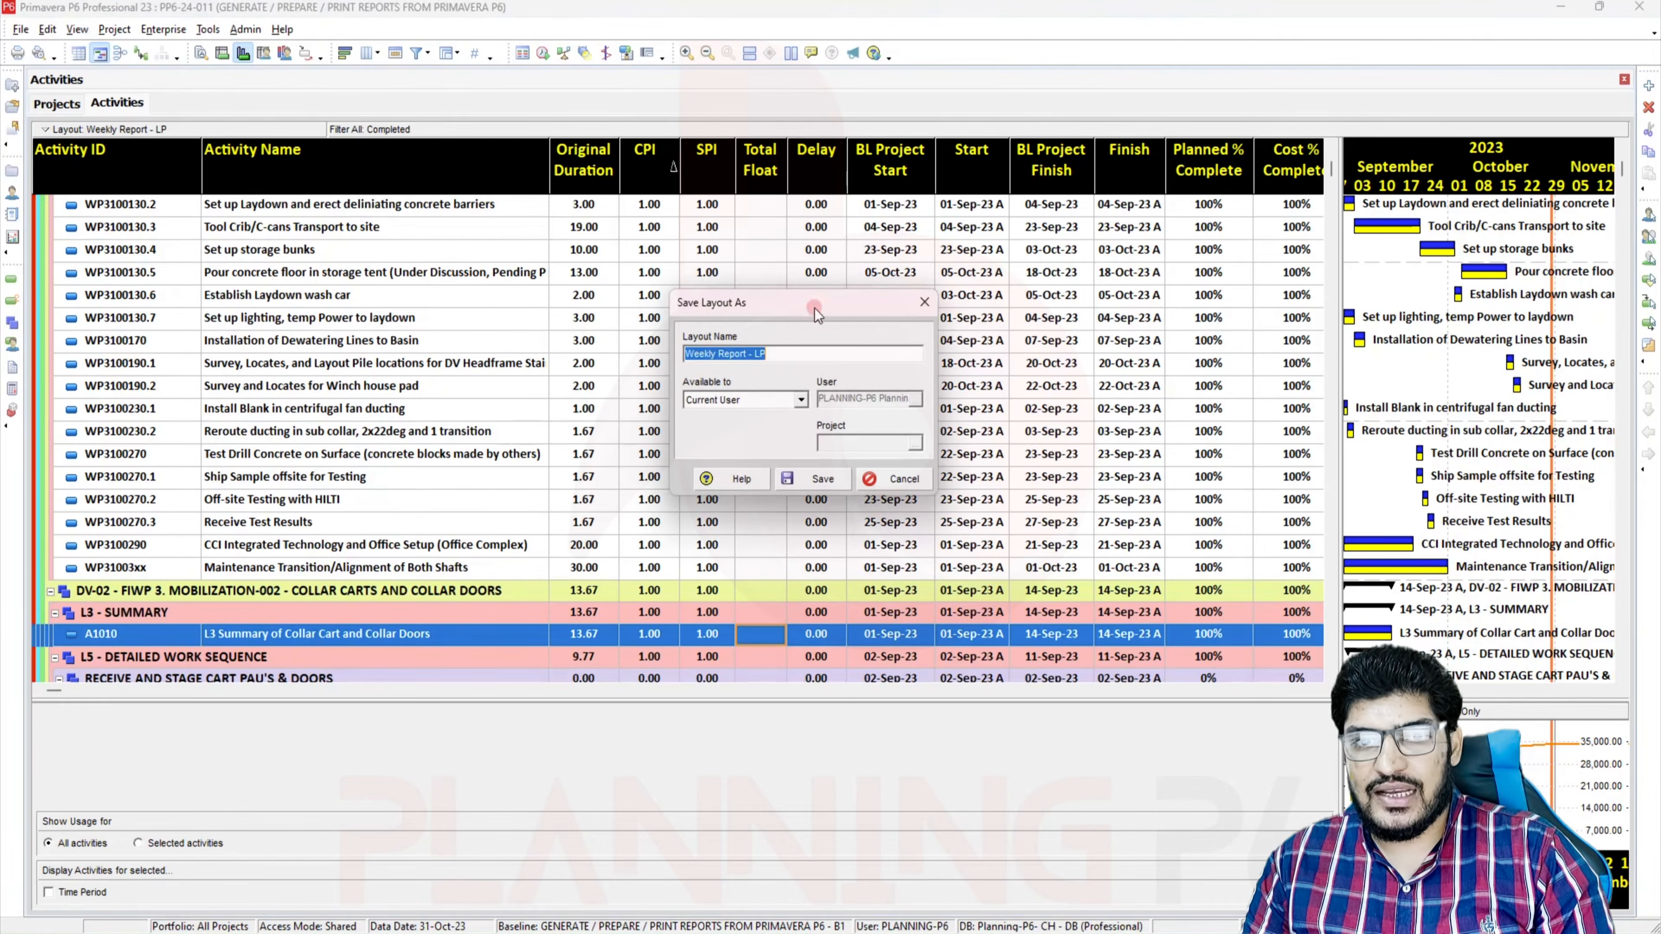
click(809, 350)
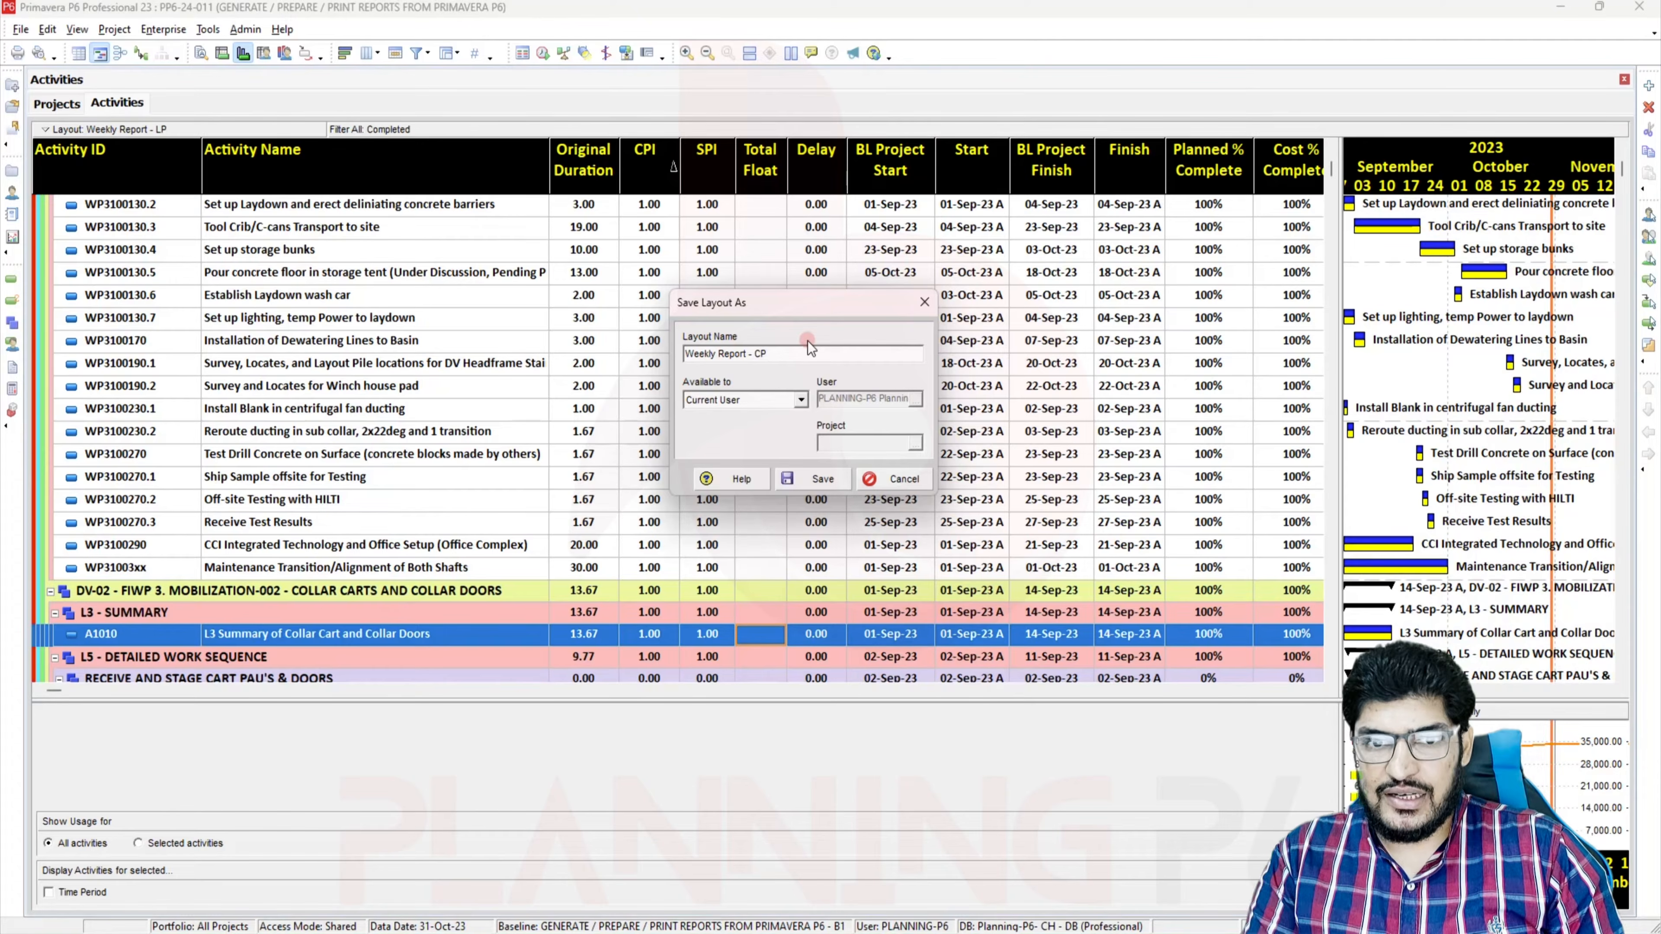
text(CP)
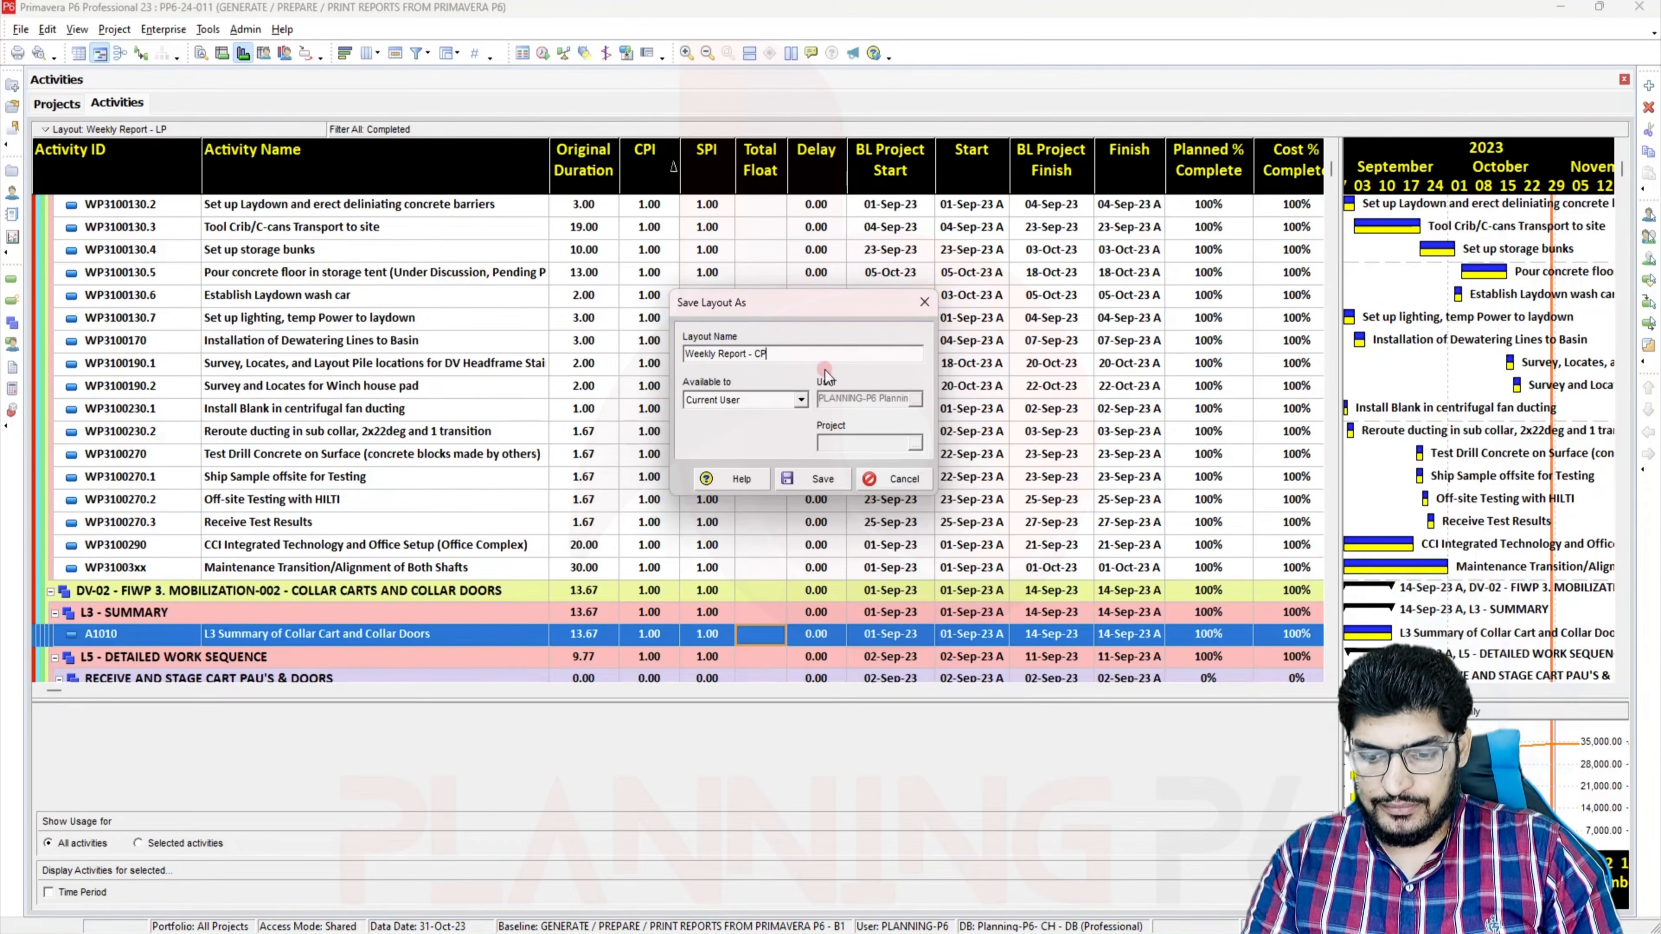
key(BackSpace)
text(omp)
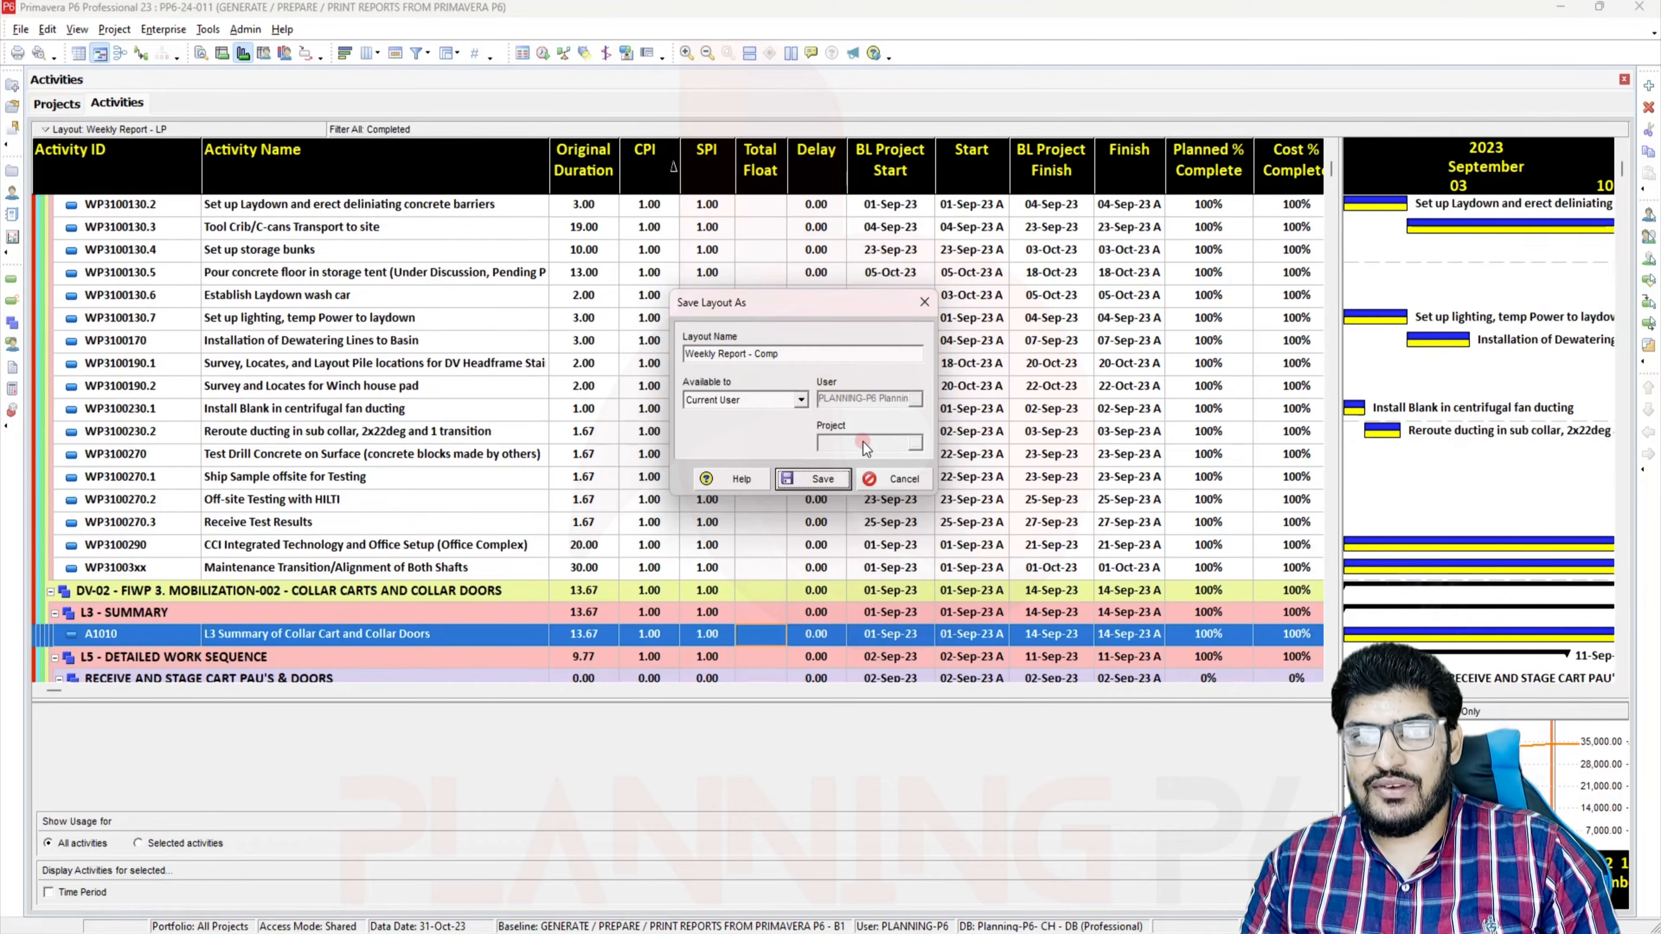
key(Return)
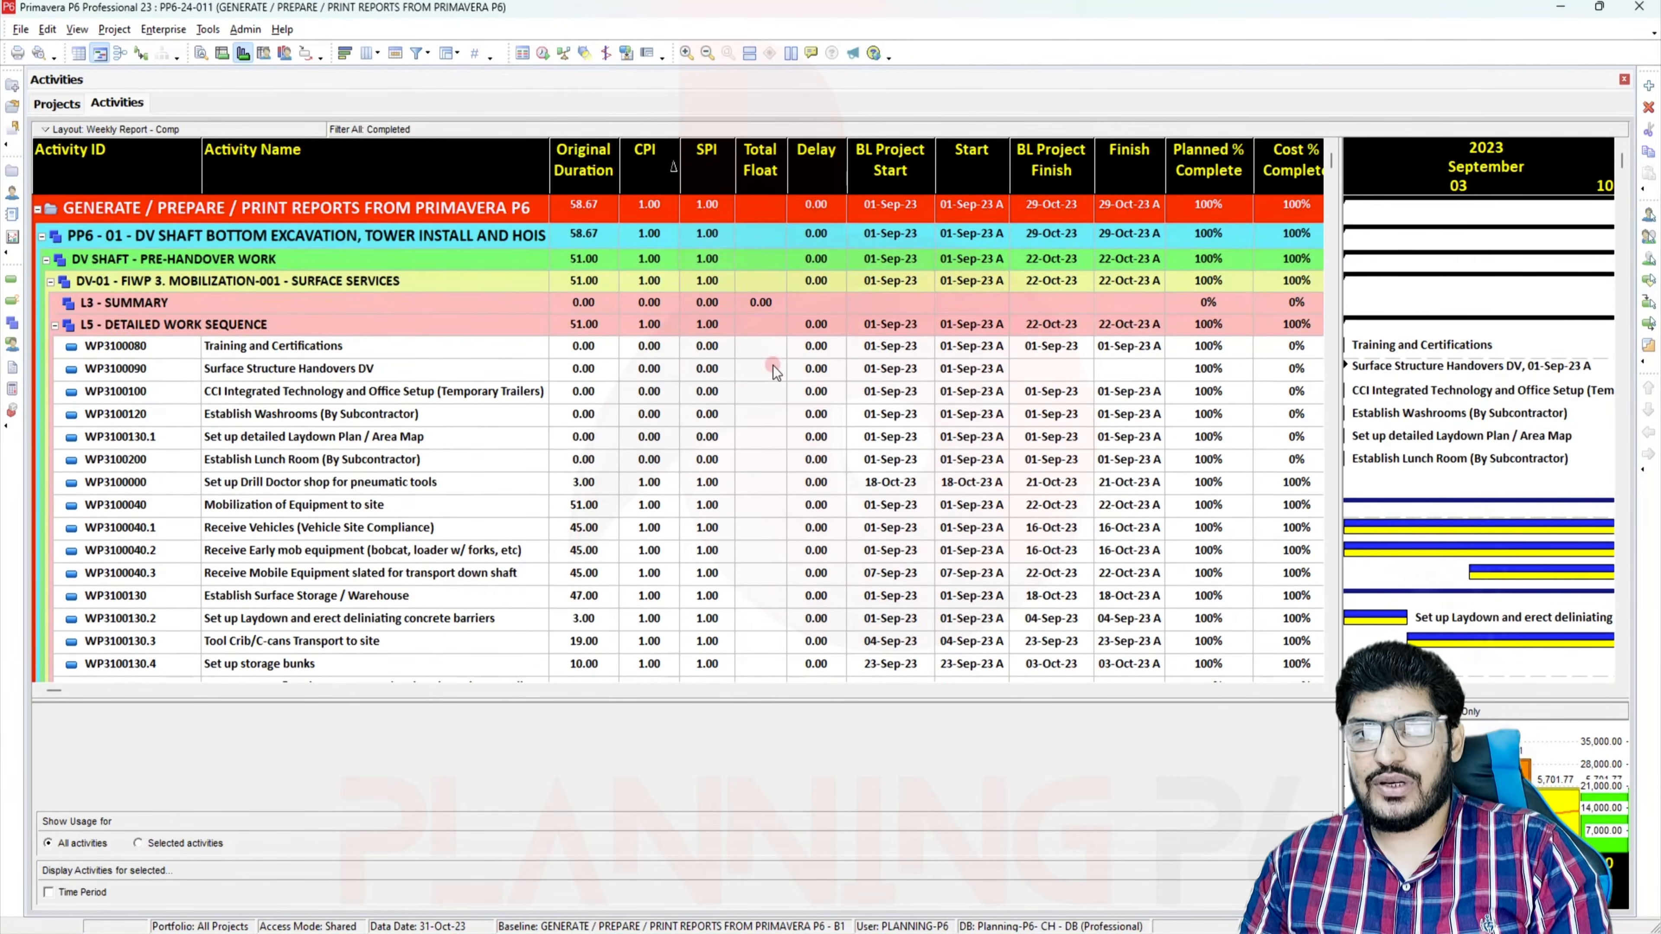
Modify the user-defined 2 Weeks Ahead filter so its last condition requires Start to be less than CD+2W
click(763, 366)
right_click(763, 366)
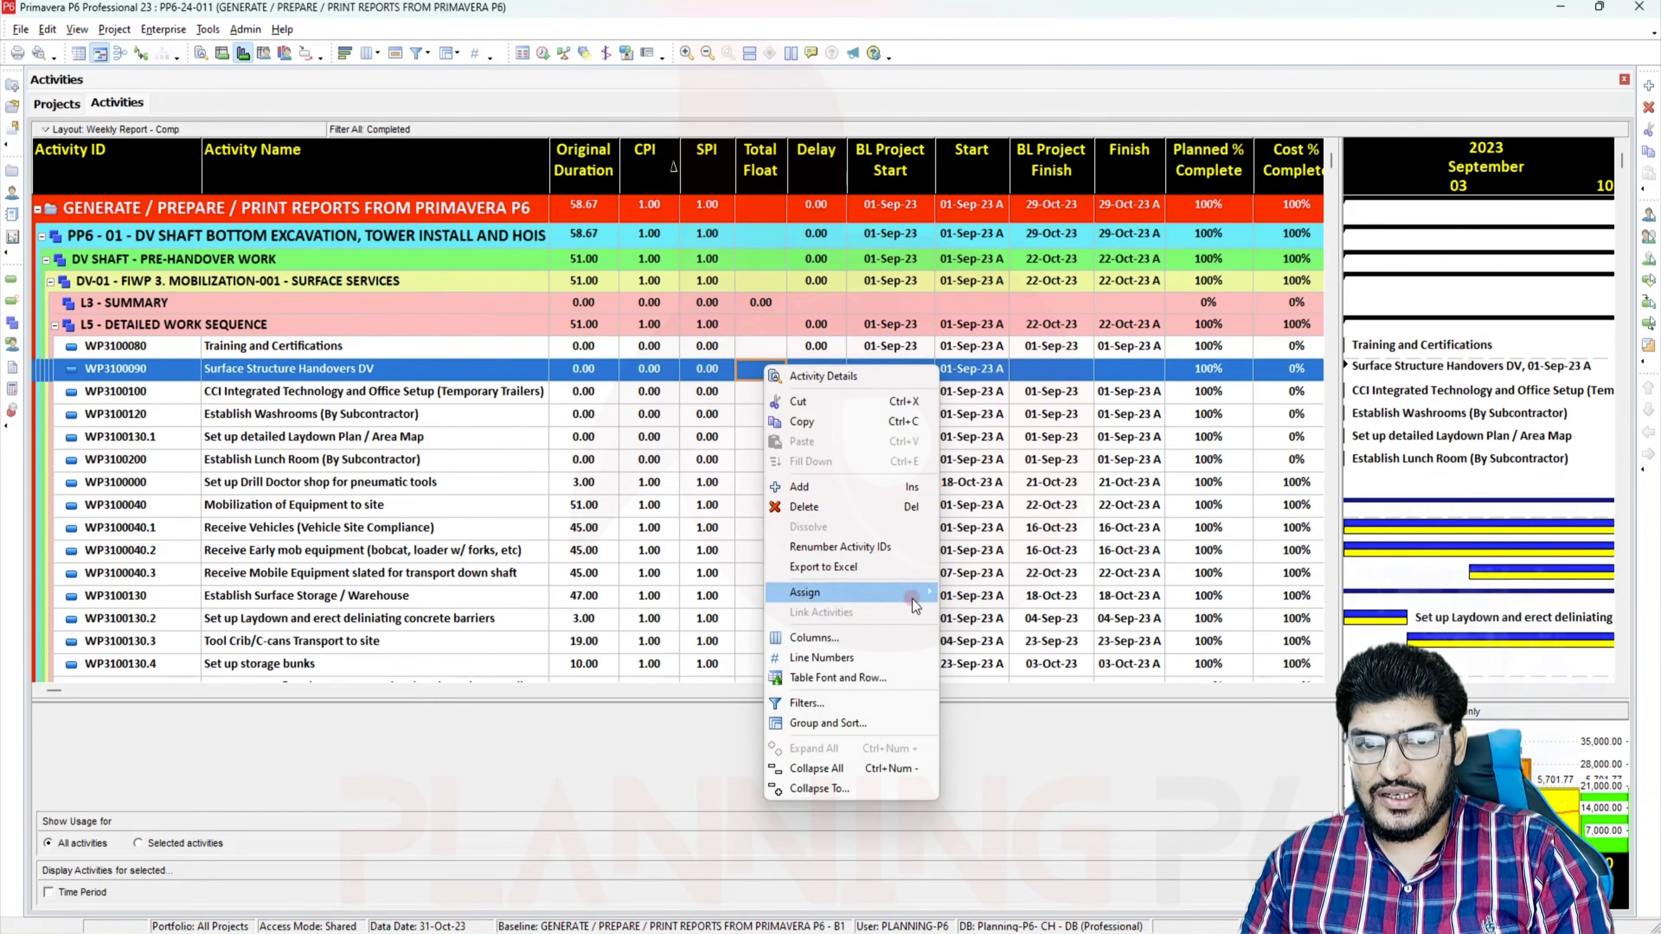
click(847, 703)
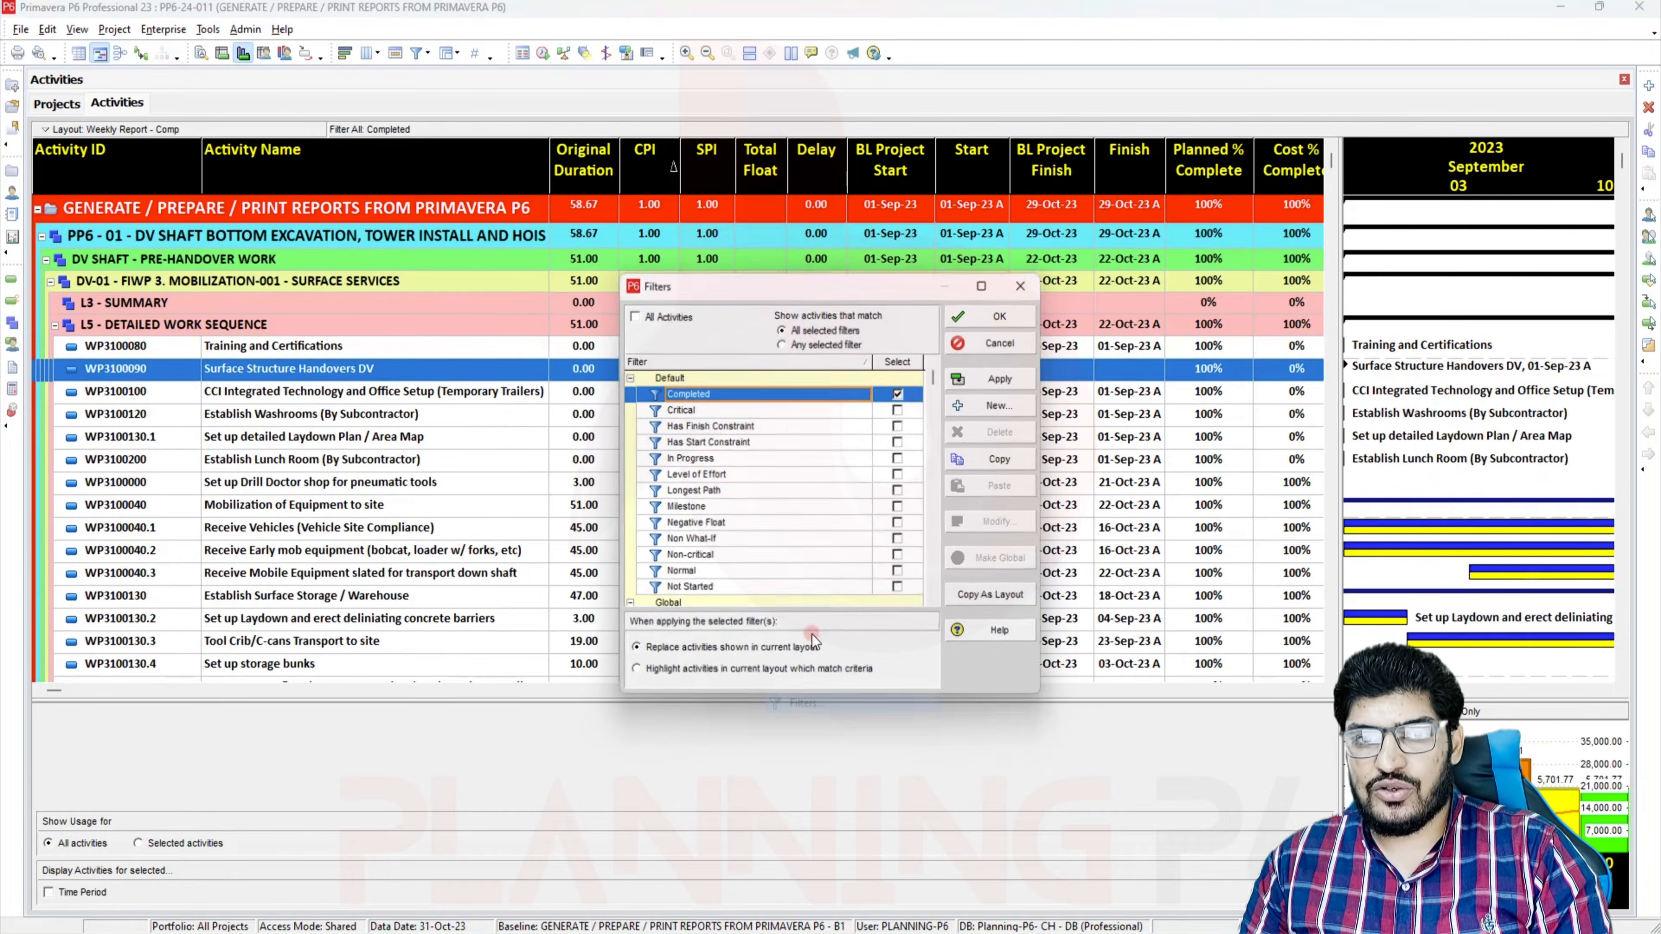
click(696, 589)
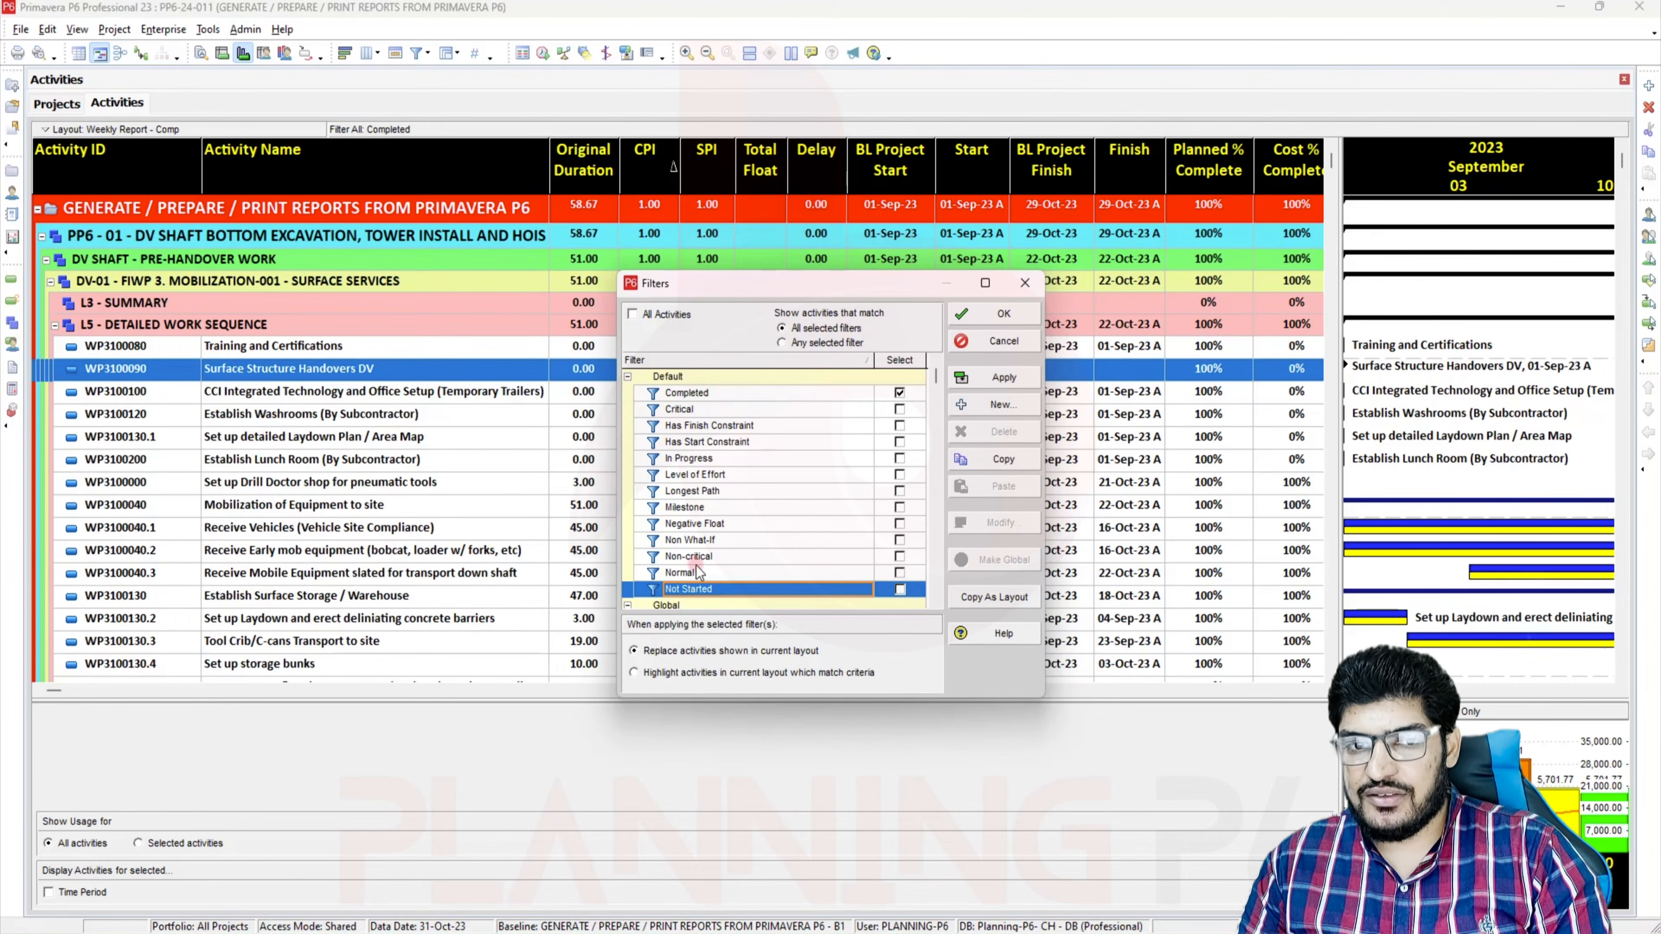
click(704, 460)
click(700, 394)
scroll(724, 468, down, 2)
scroll(724, 469, down, 3)
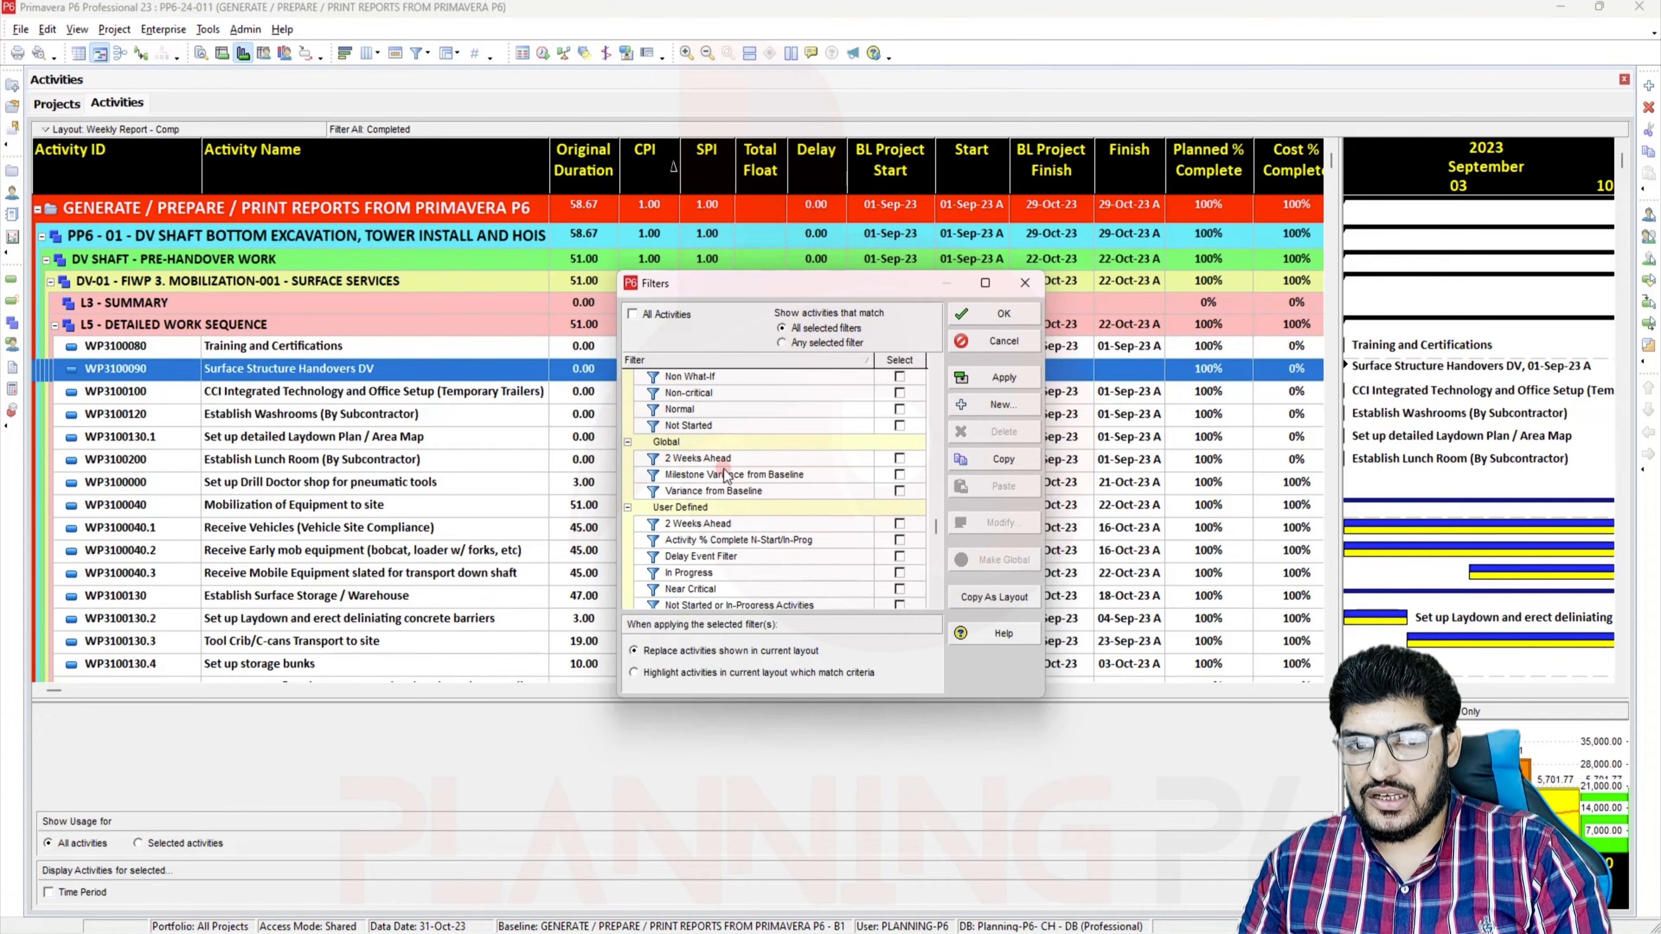
click(718, 460)
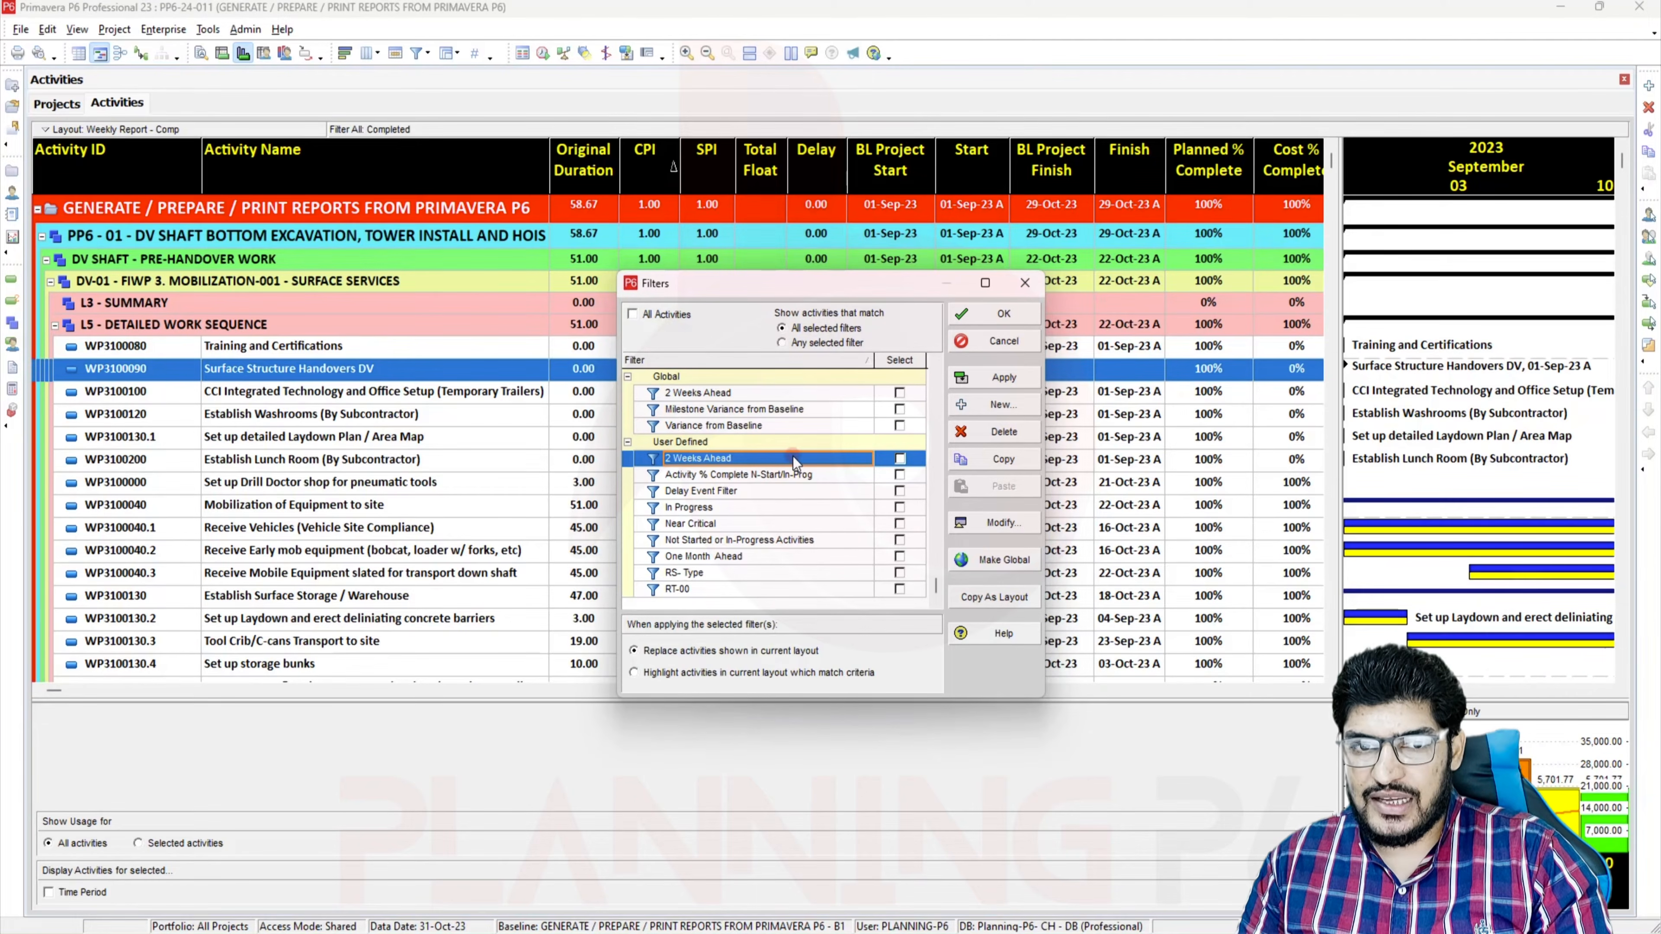
click(990, 514)
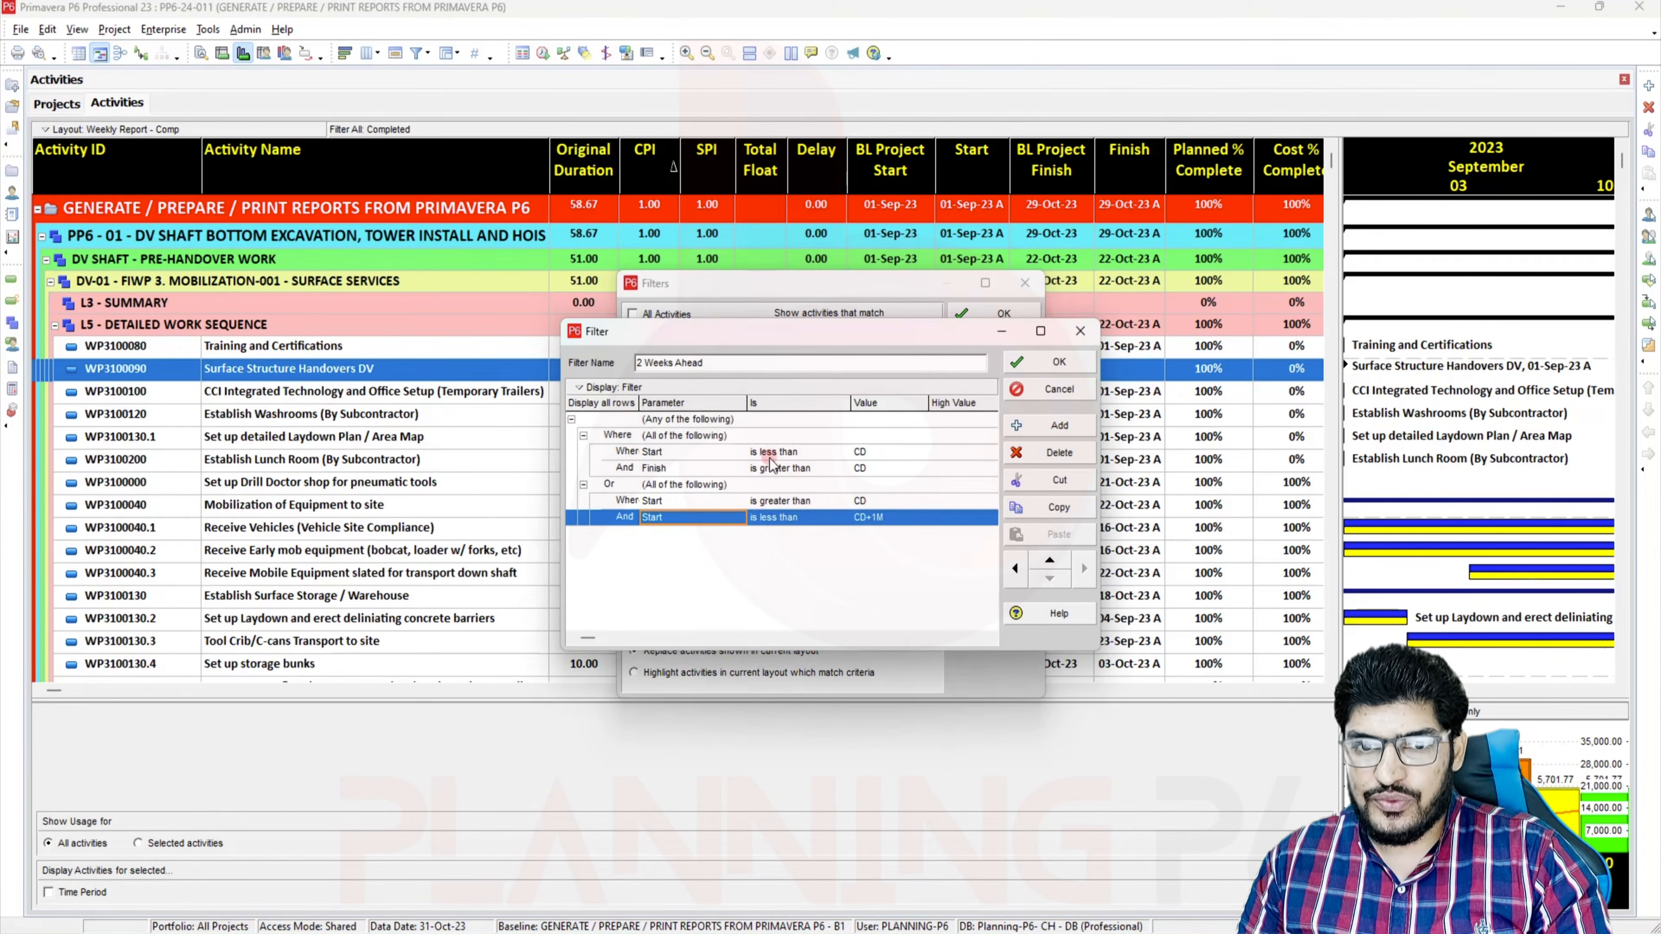
click(880, 521)
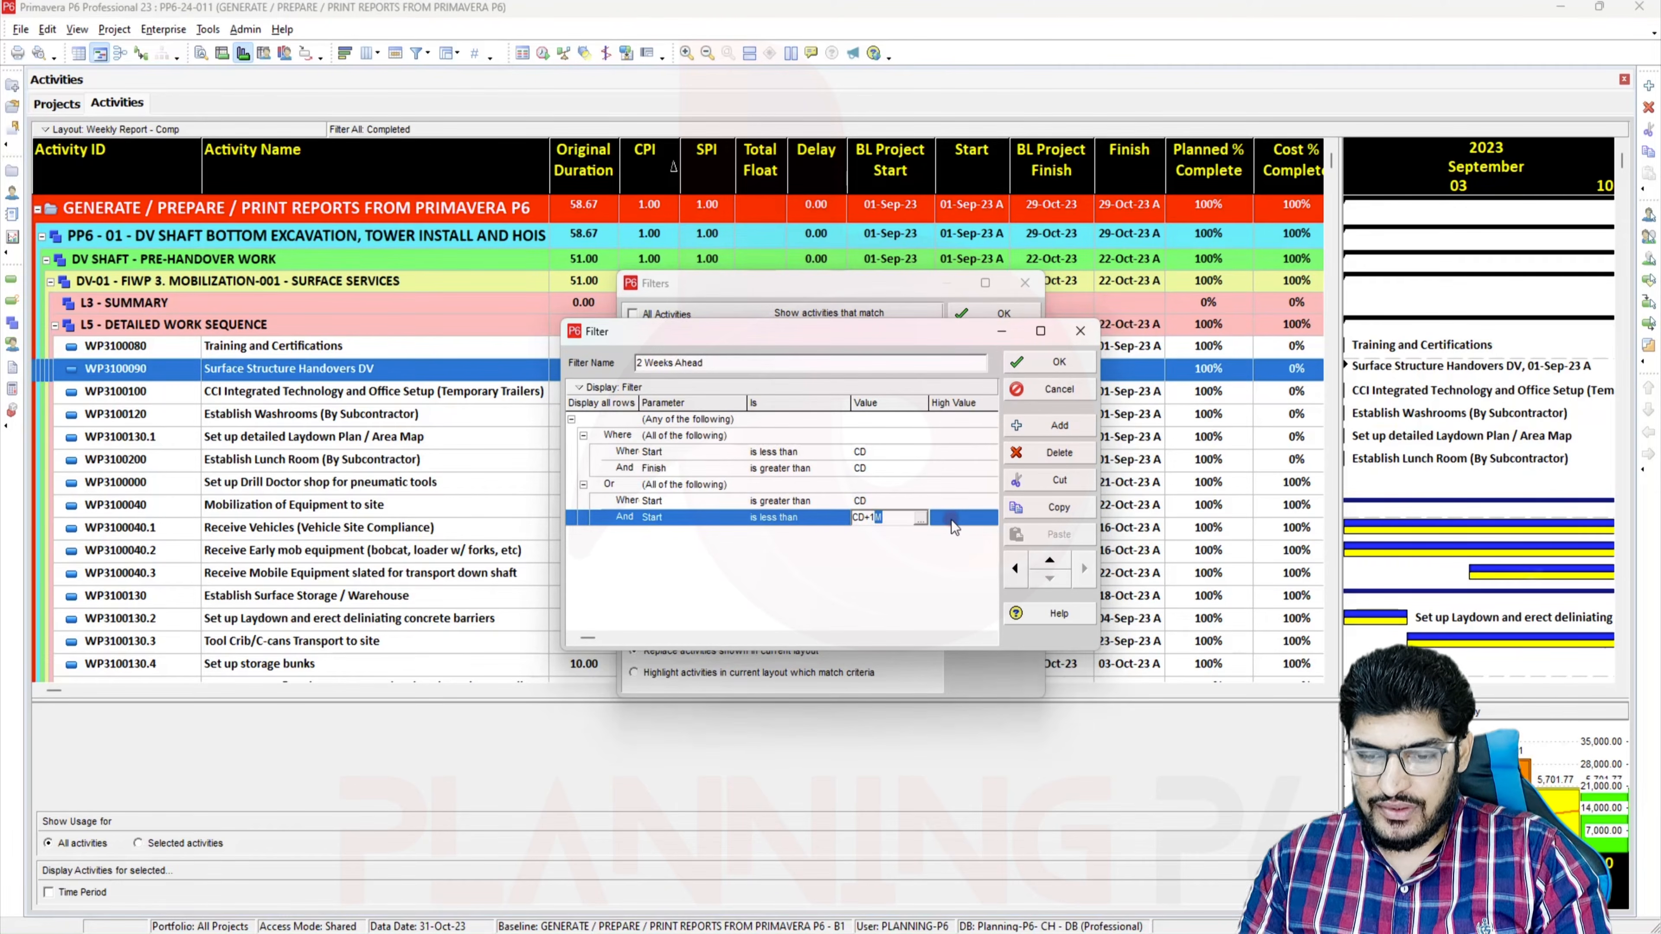
key(BackSpace)
key(BackSpace)
text(2w)
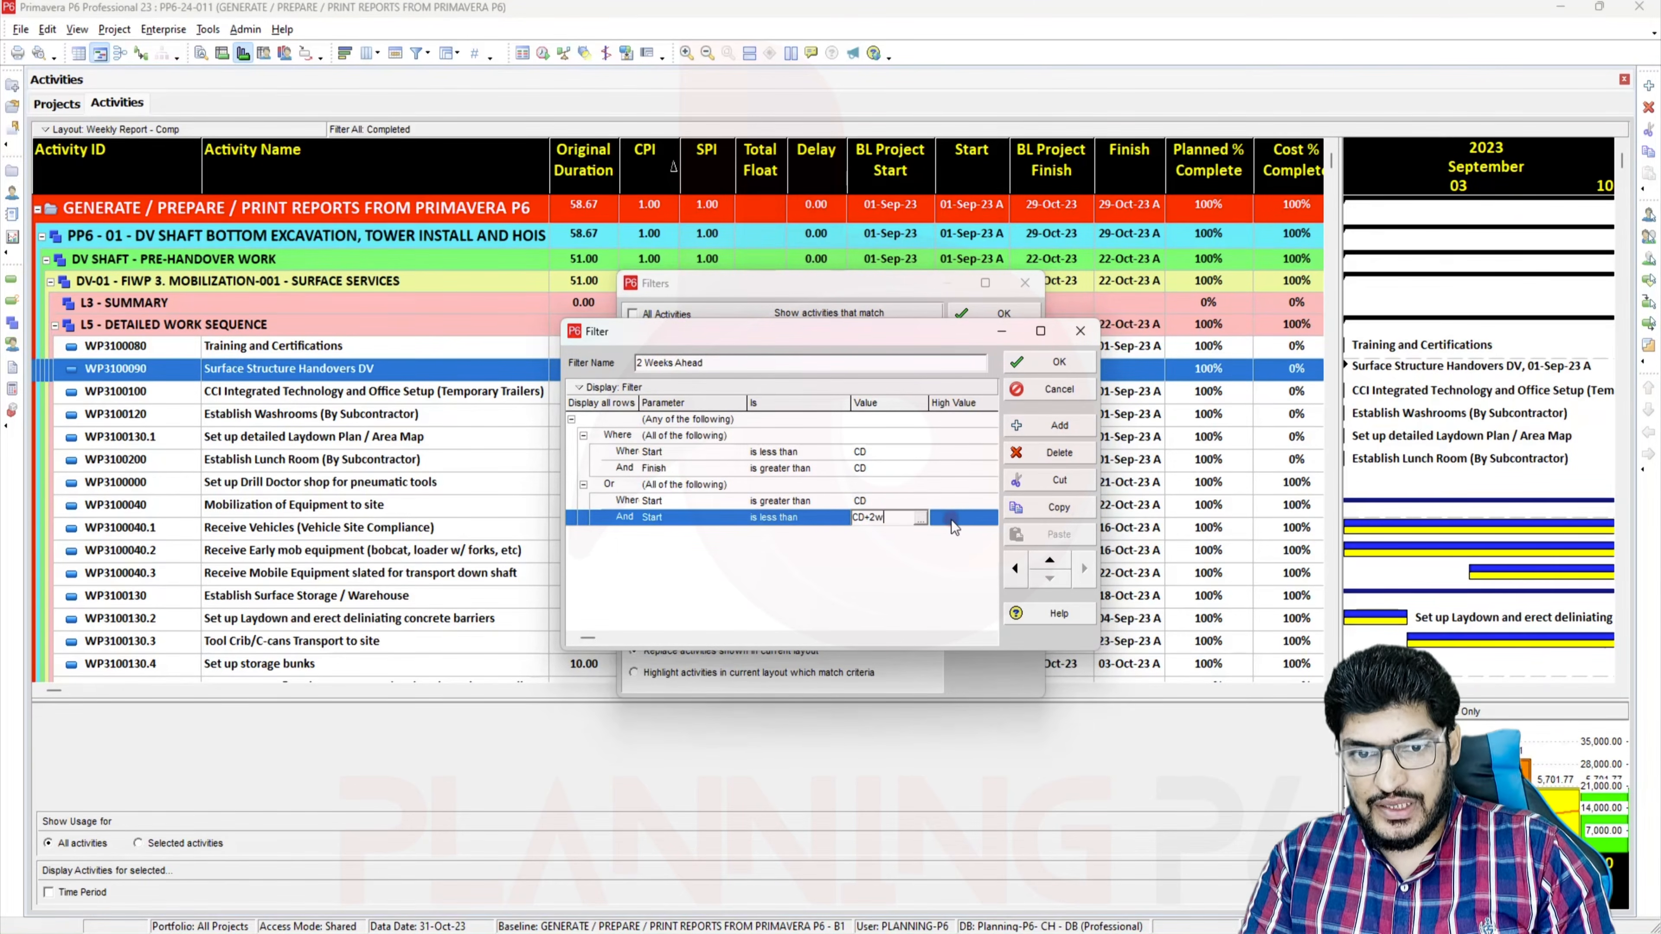
key(BackSpace)
text(W)
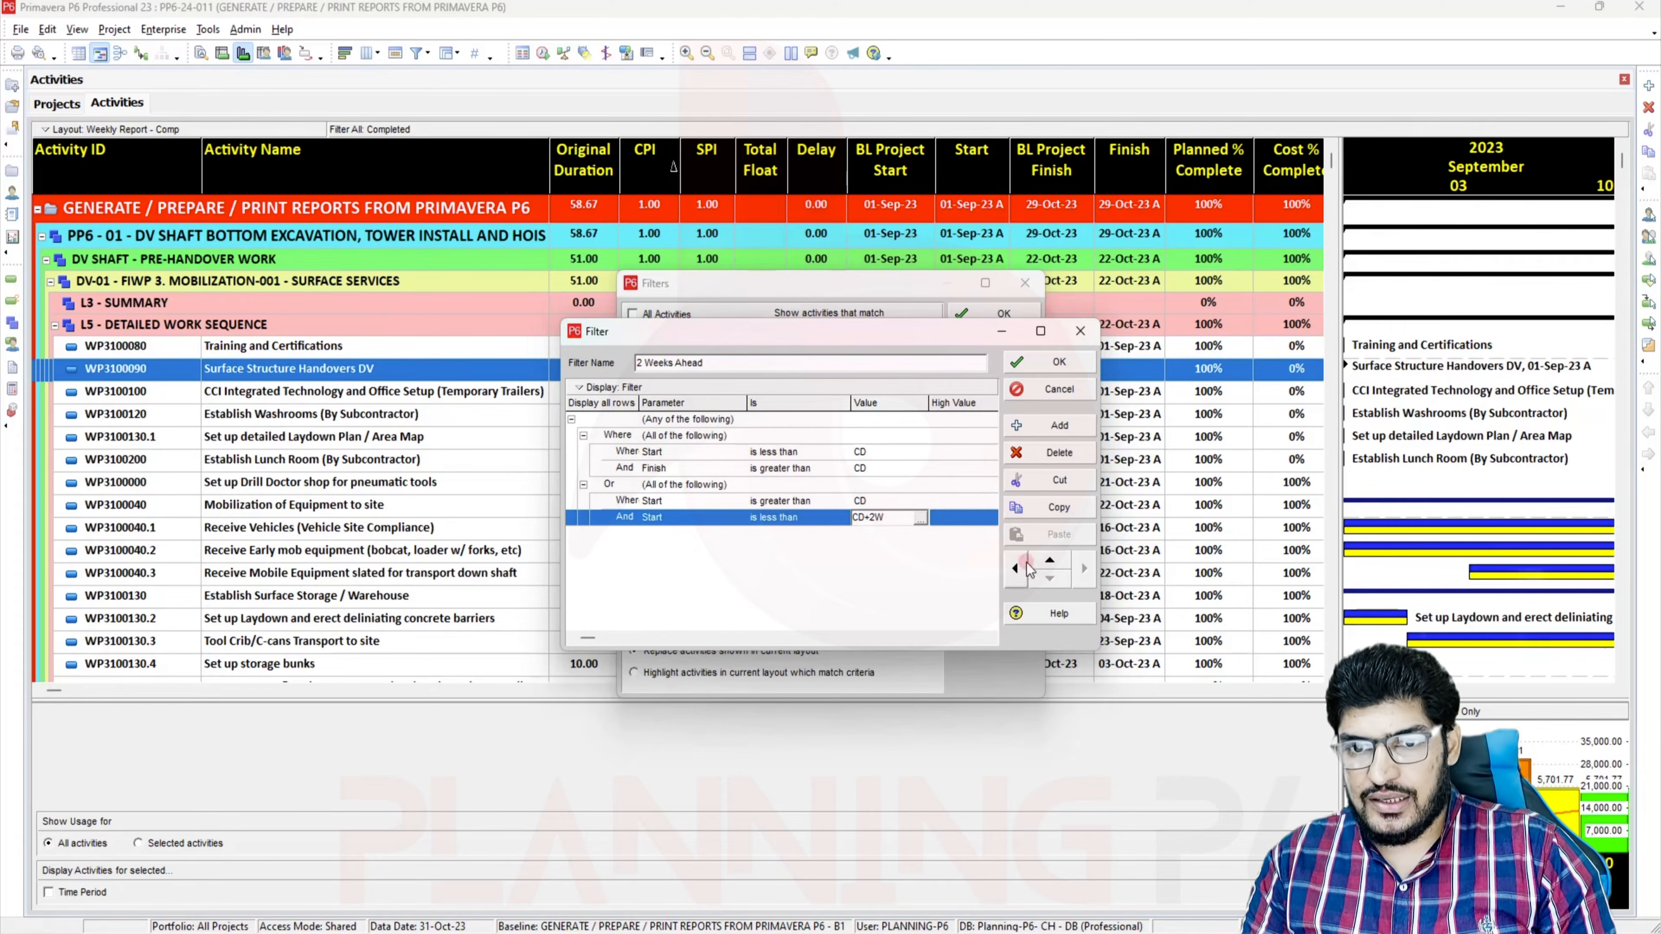
click(1059, 361)
click(1001, 378)
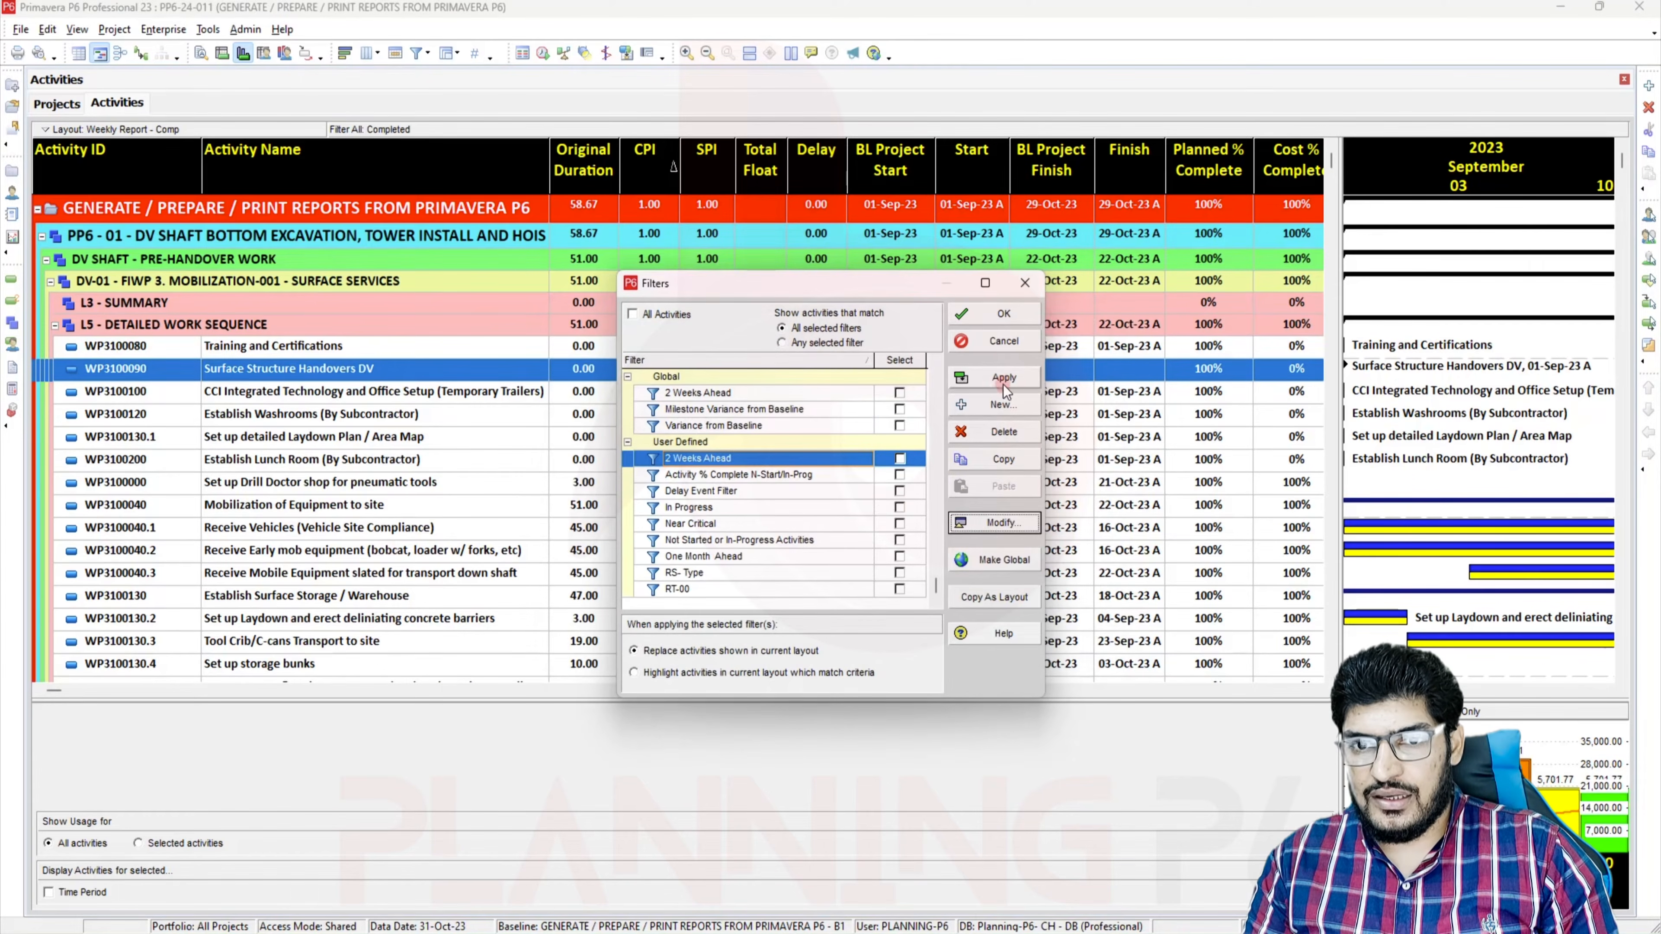
click(1007, 314)
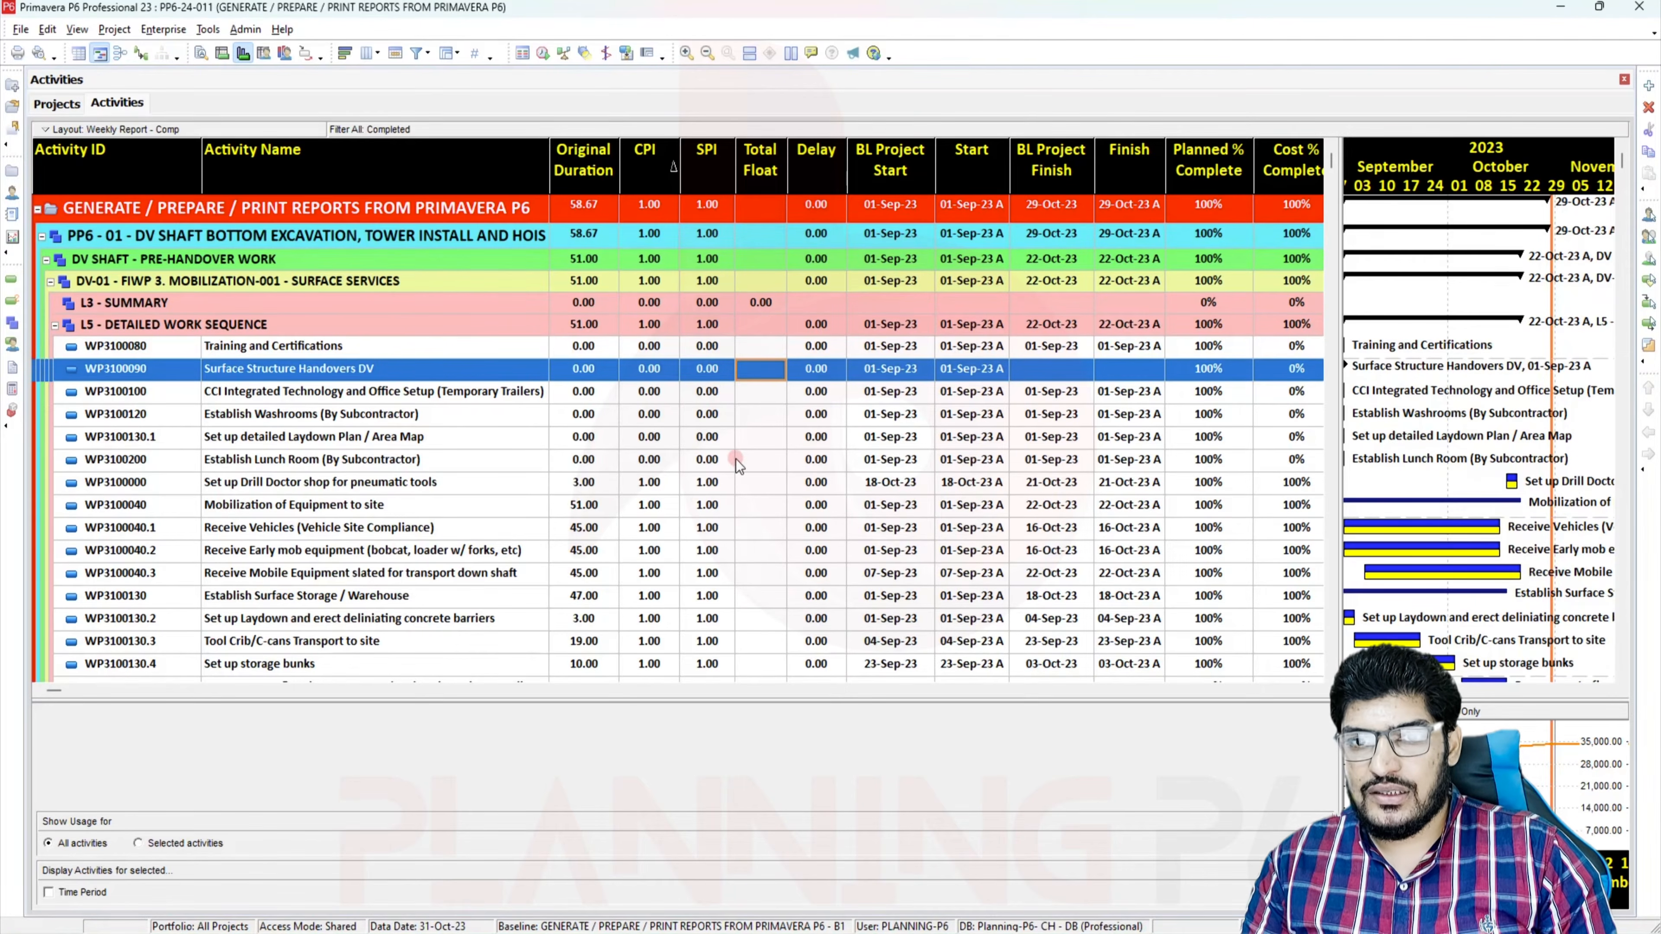
scroll(736, 459, down, 1)
right_click(780, 403)
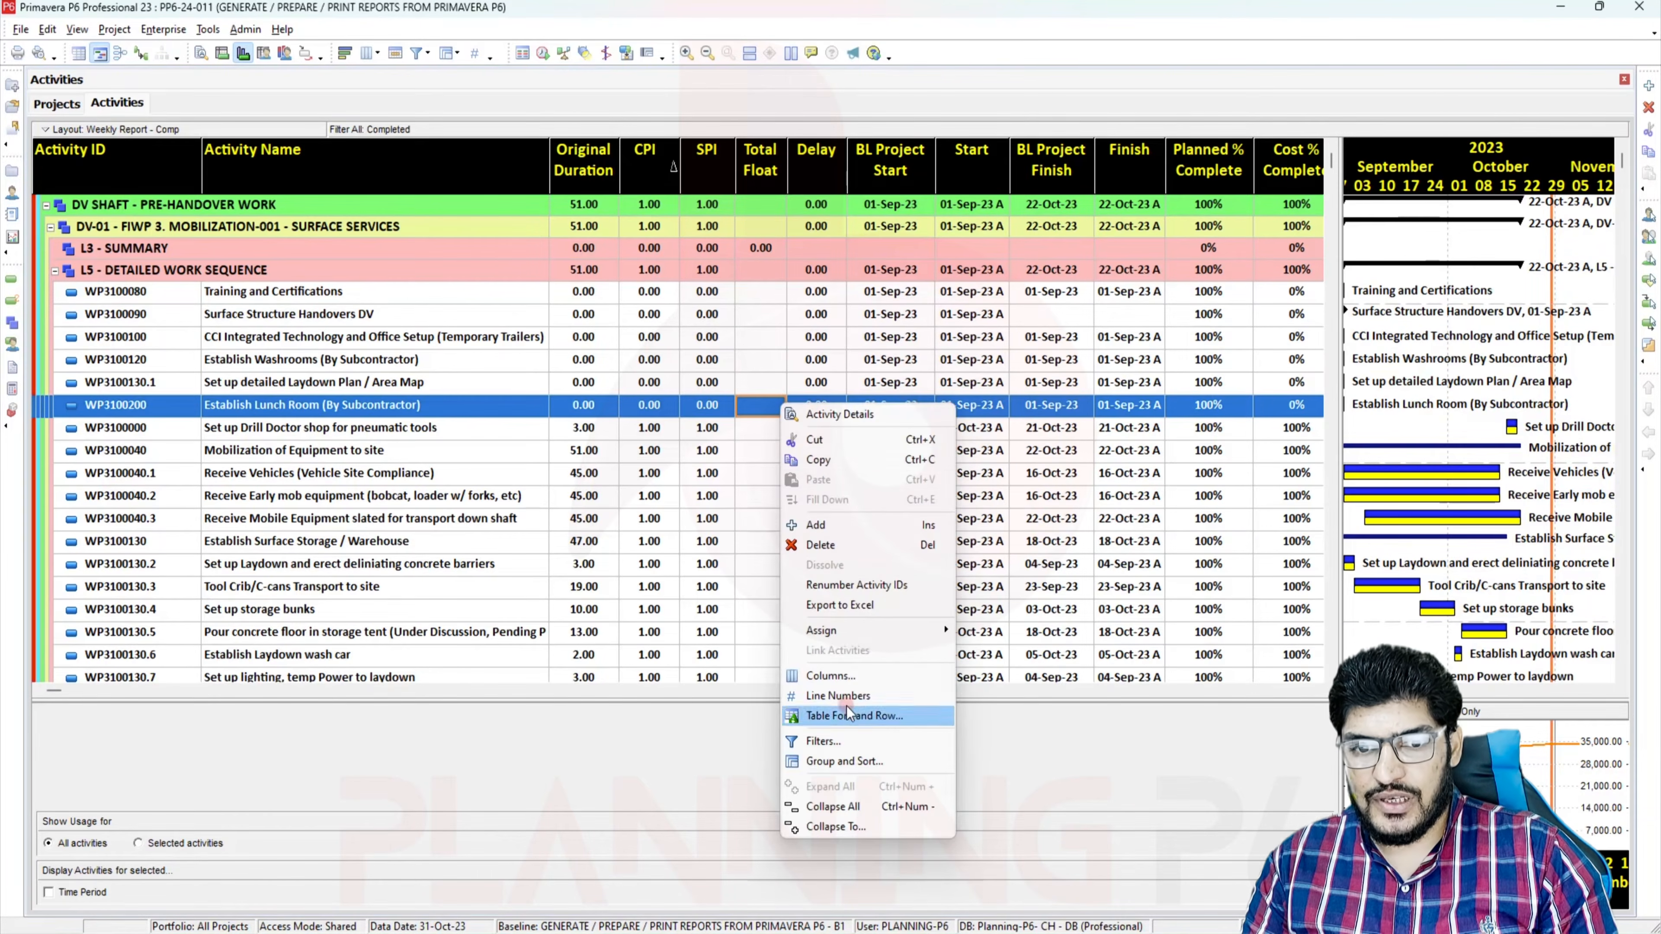
click(854, 678)
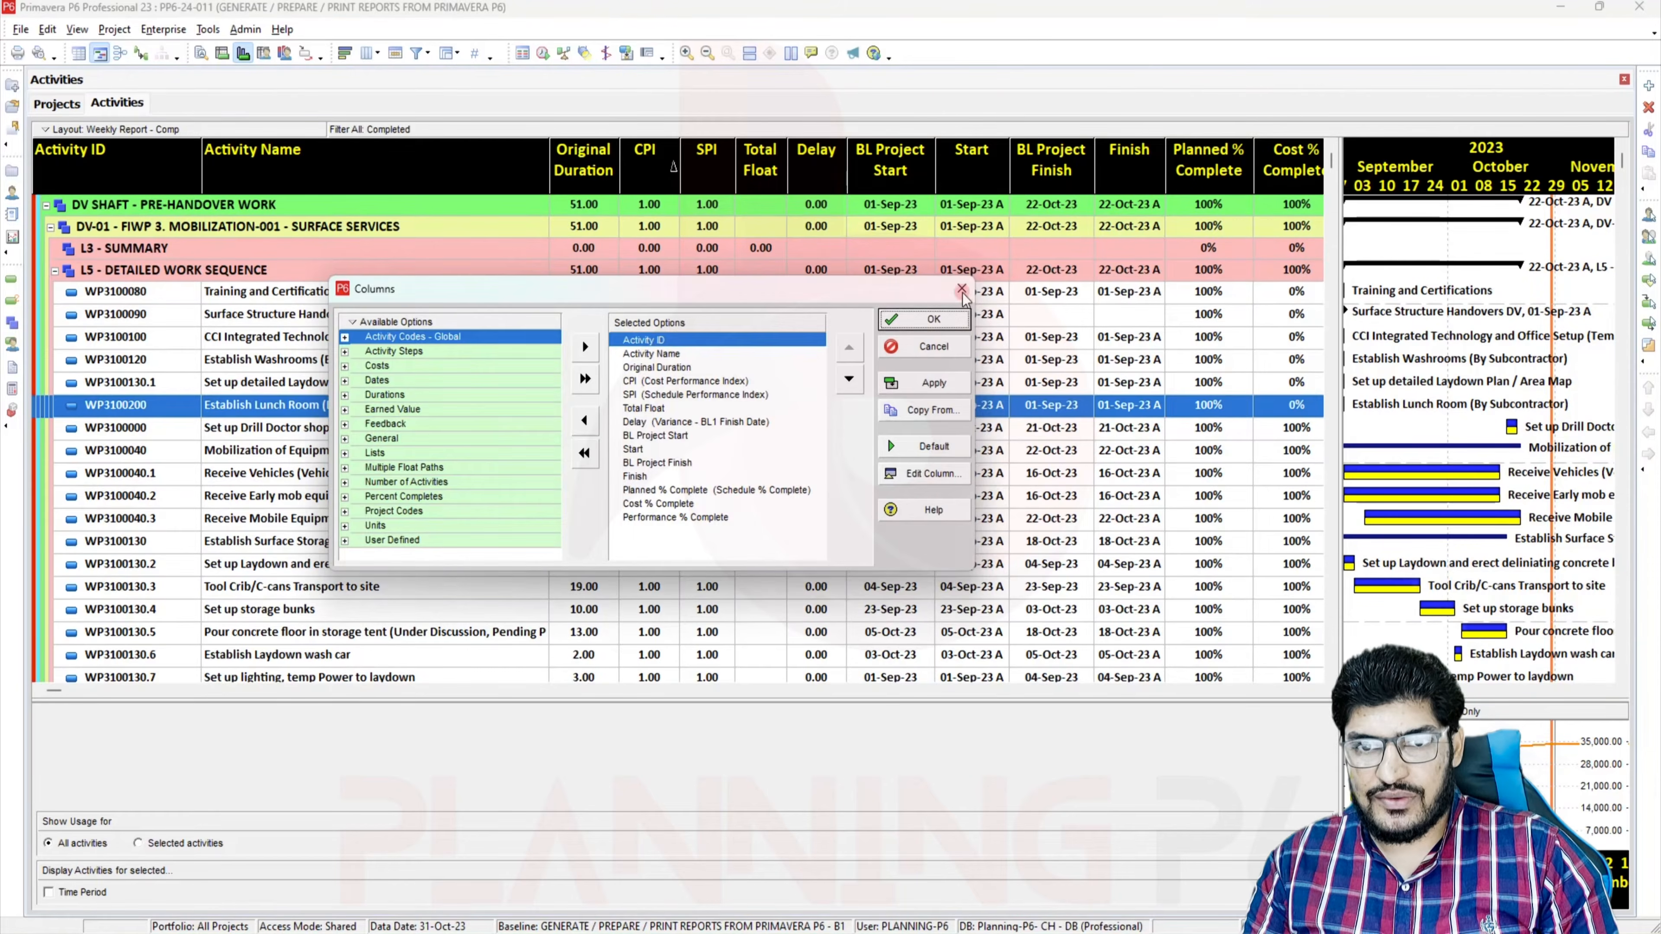
click(961, 289)
Replace the Completed filter with the user-defined 2 Weeks Ahead filter and apply it to the activity table
right_click(772, 291)
click(849, 632)
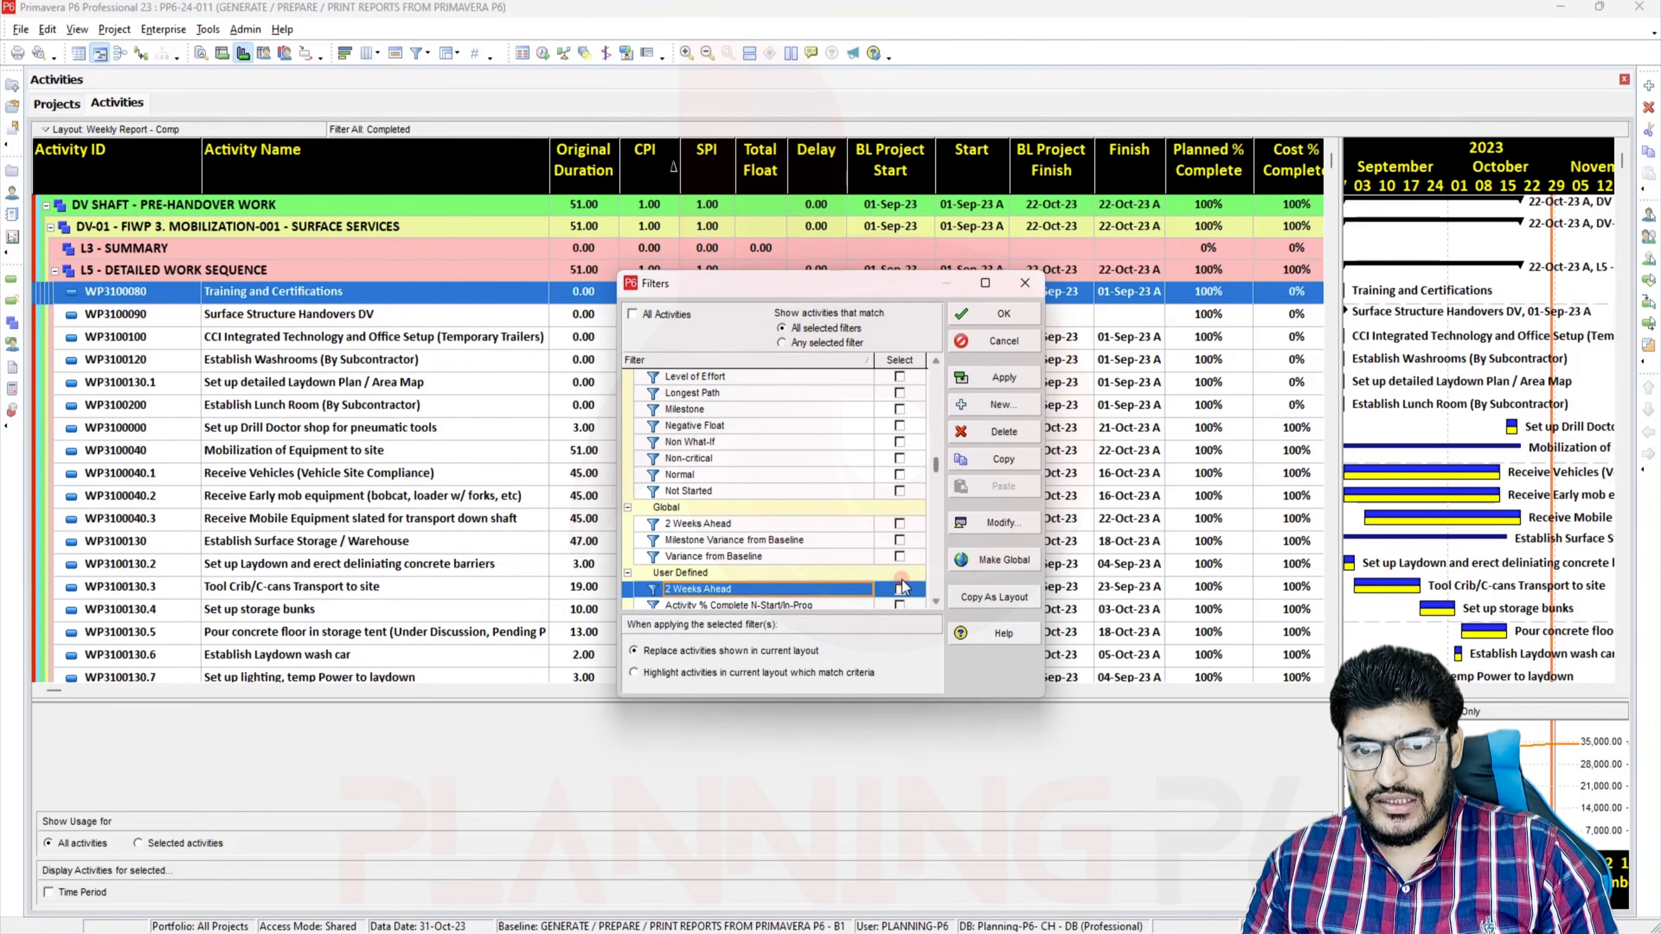
scroll(902, 510, up, 2)
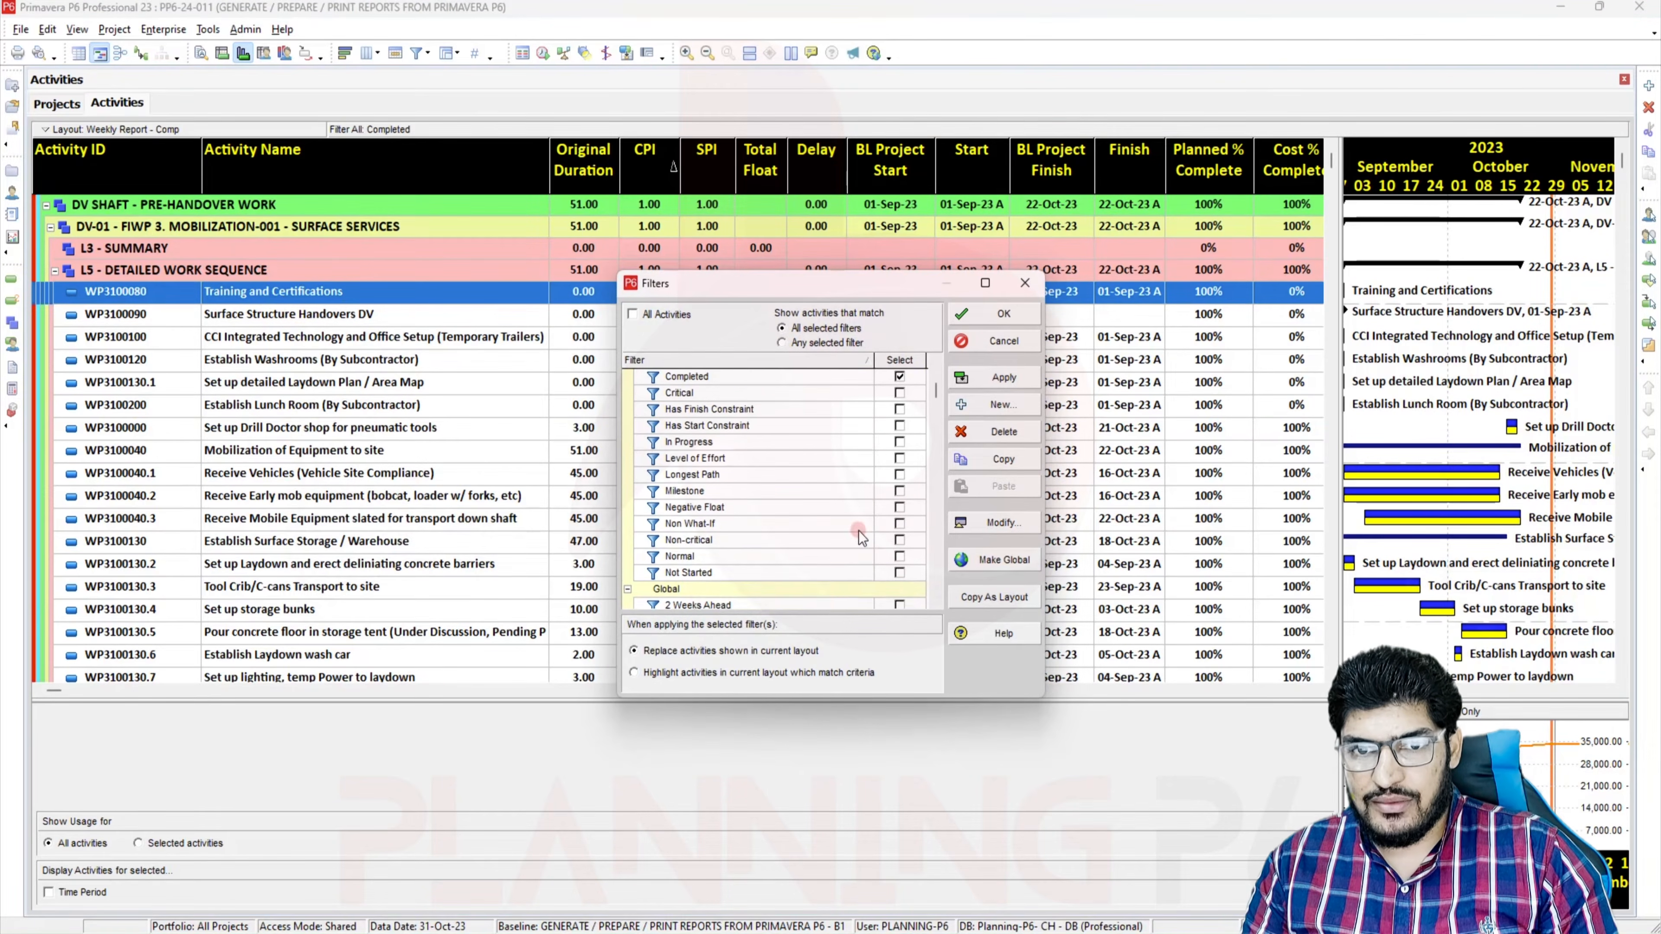
click(899, 393)
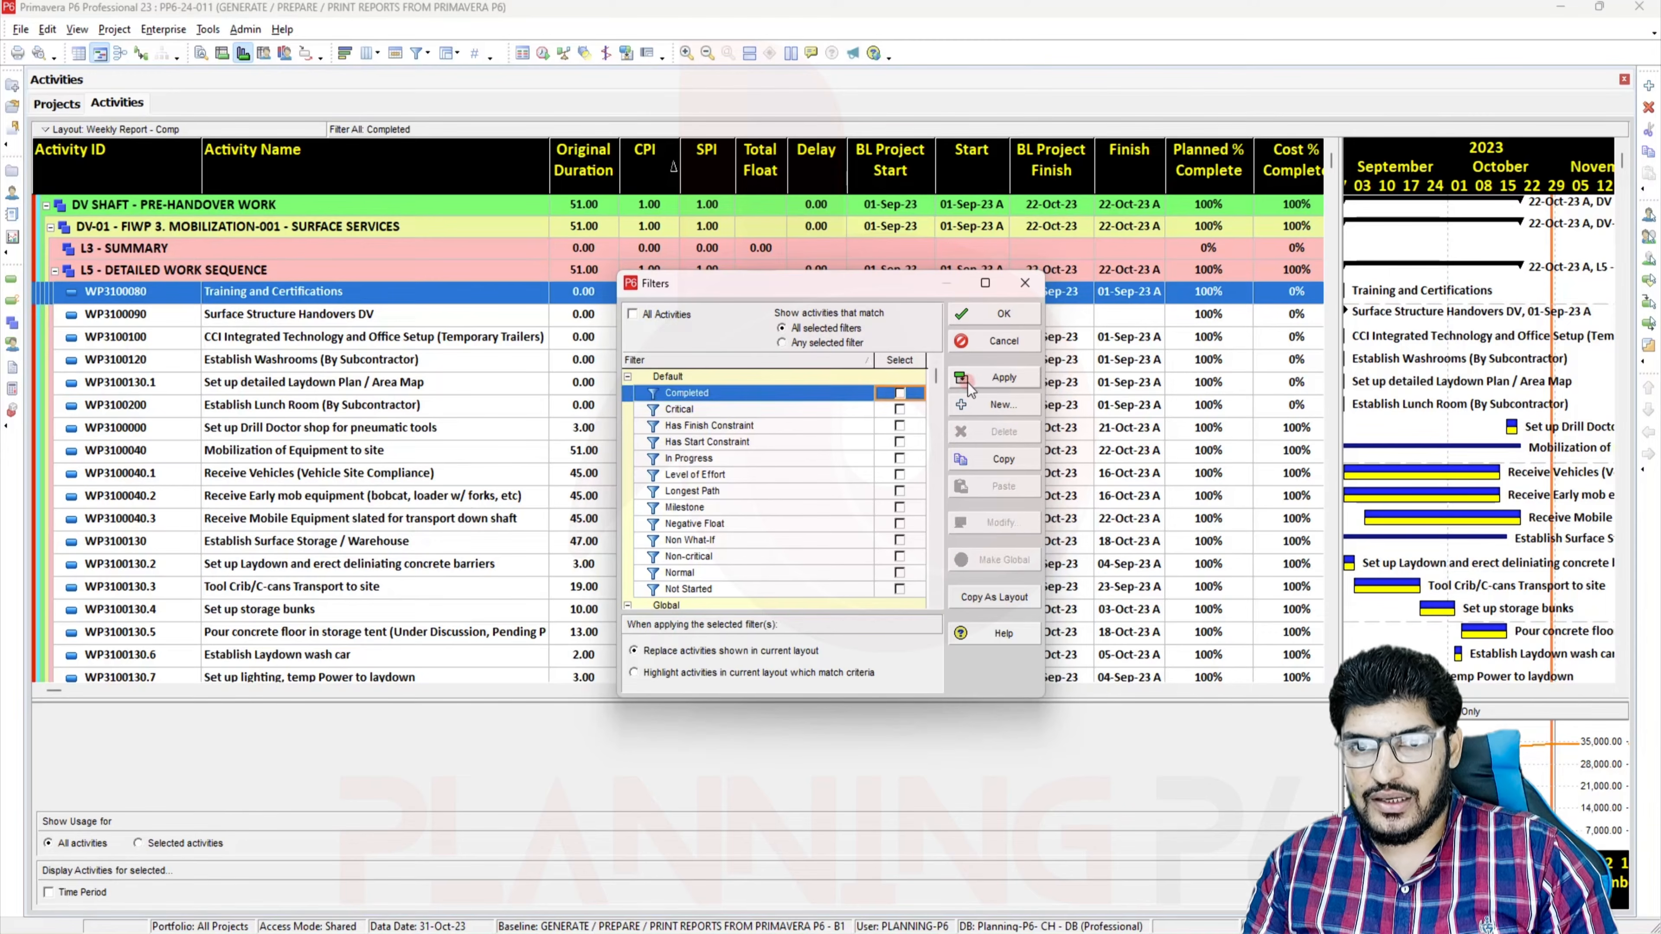
click(971, 379)
click(998, 325)
Review the activities across the whole project with the 2 Weeks Ahead filter applied
scroll(860, 445, down, 10)
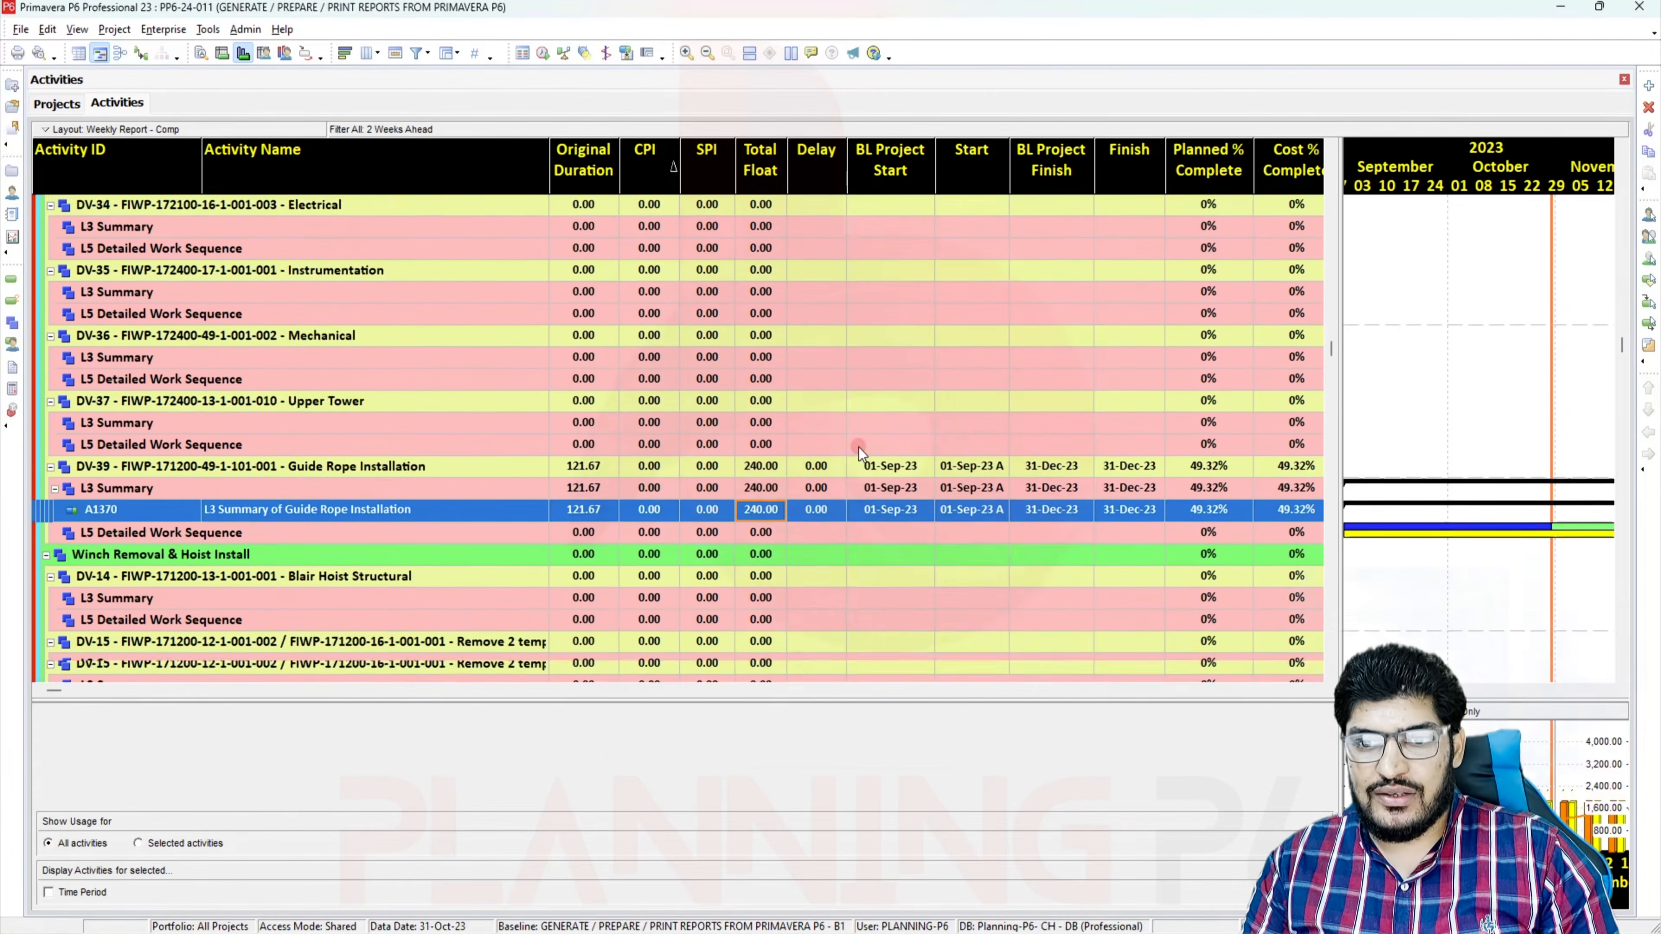
scroll(862, 442, down, 20)
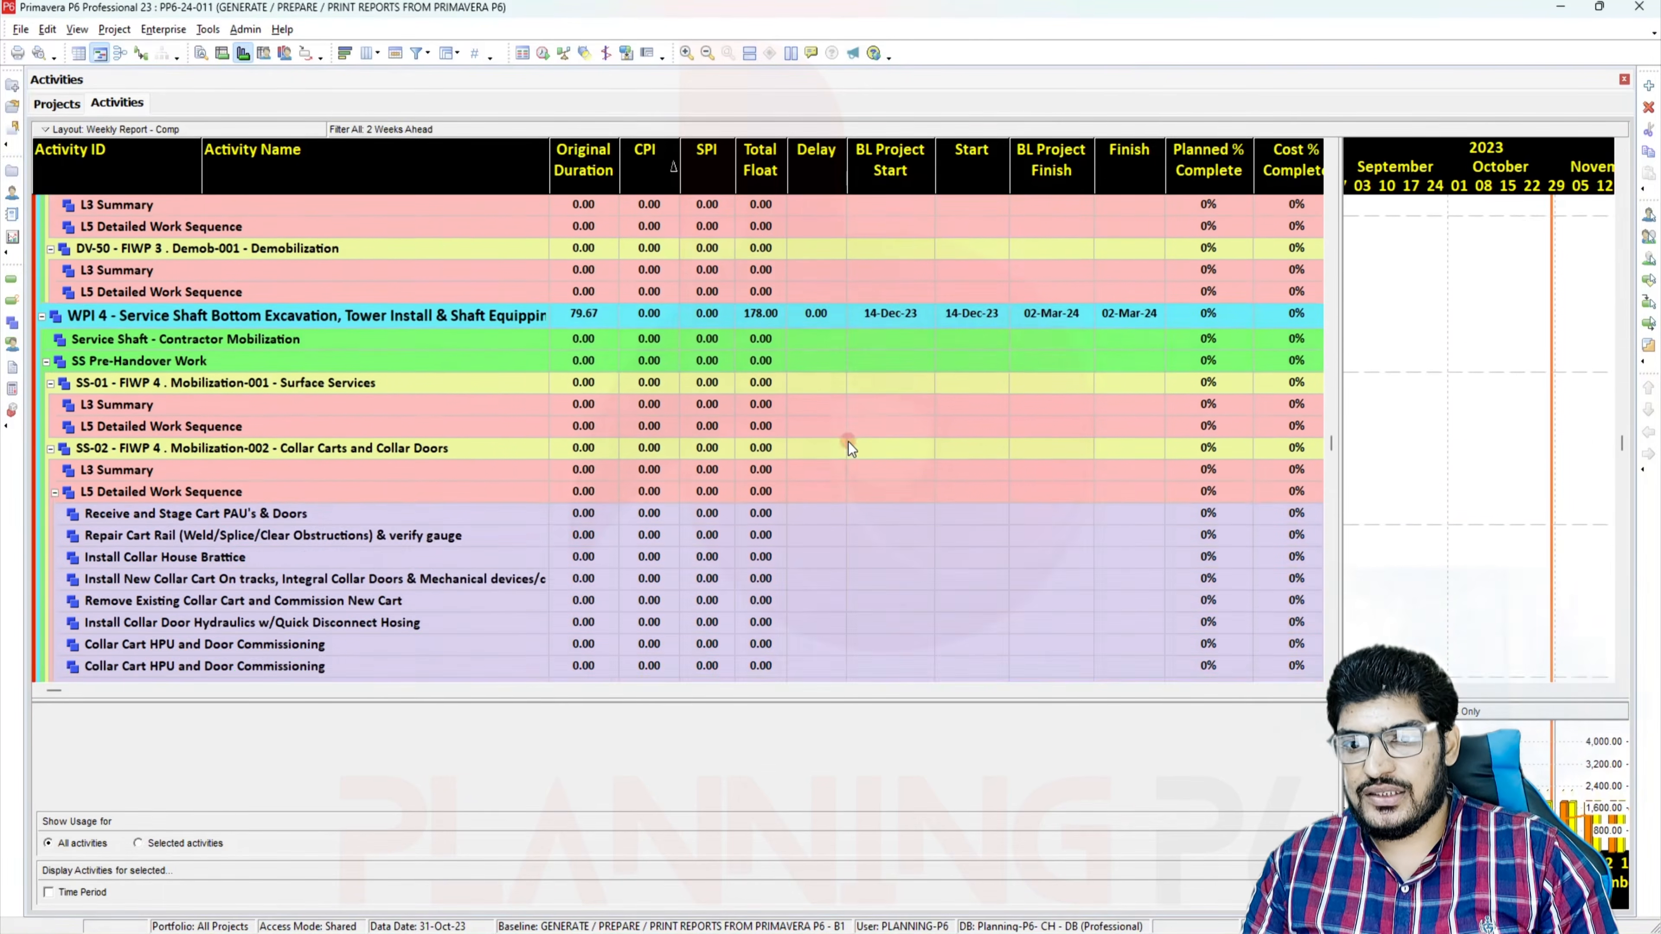
scroll(849, 446, down, 20)
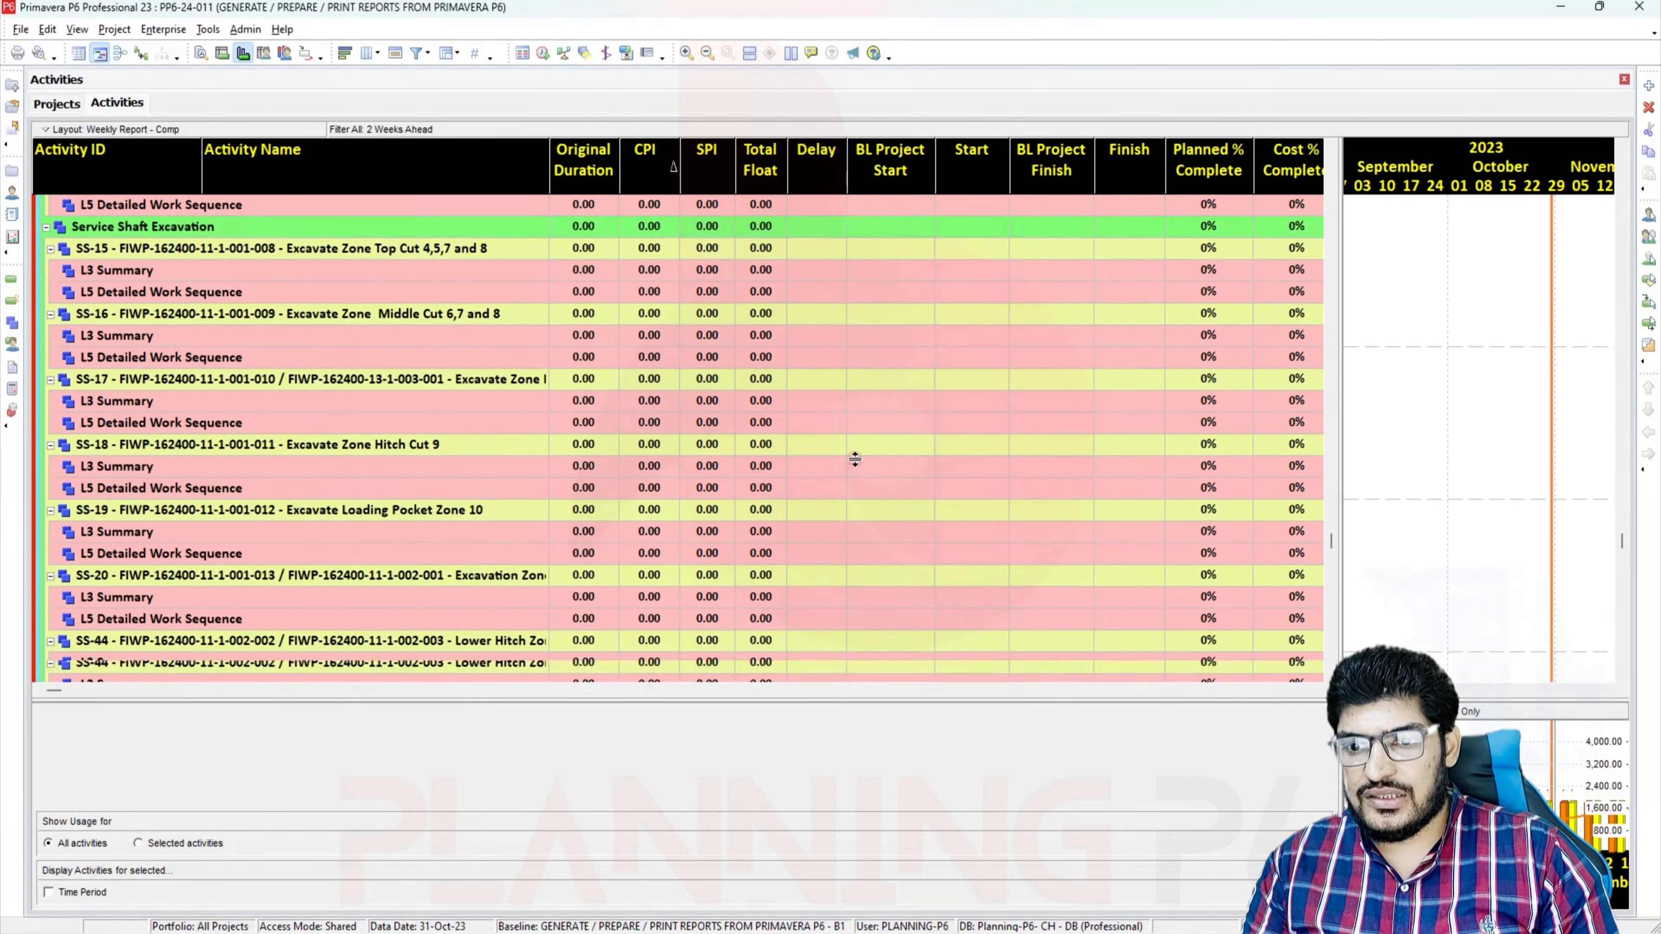
scroll(846, 456, down, 20)
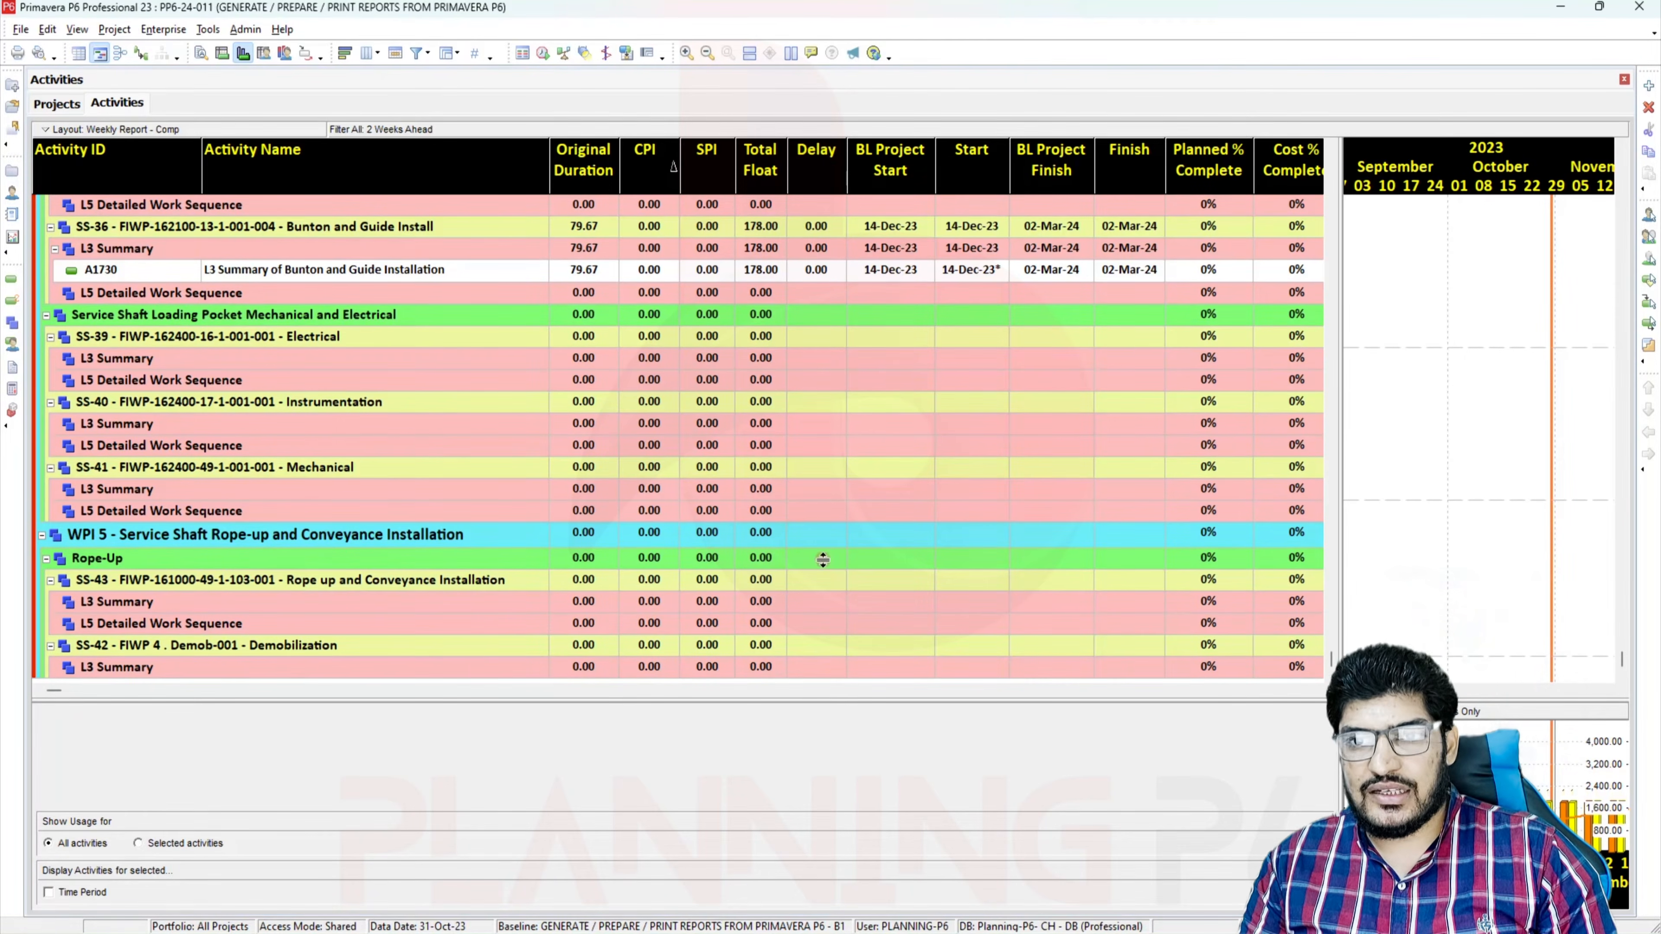
drag(1331, 657, 1327, 149)
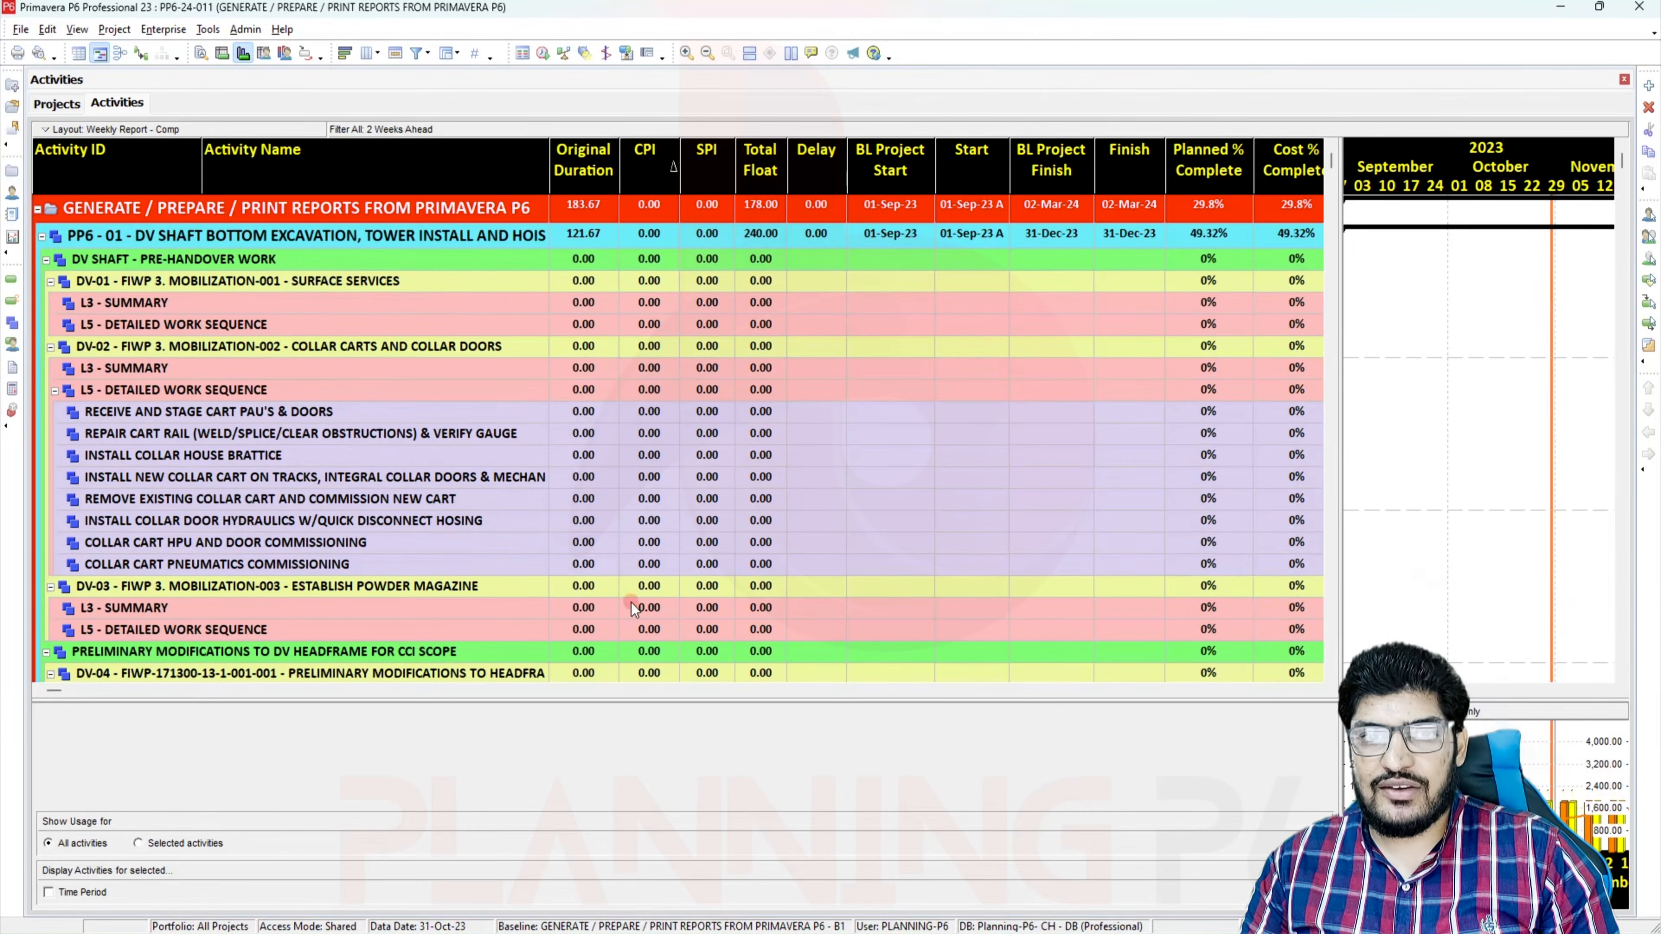
Remove CPI, SPI, Planned % Complete, Cost % Complete and Performance % Complete from the activity table's selected columns
right_click(746, 262)
click(795, 535)
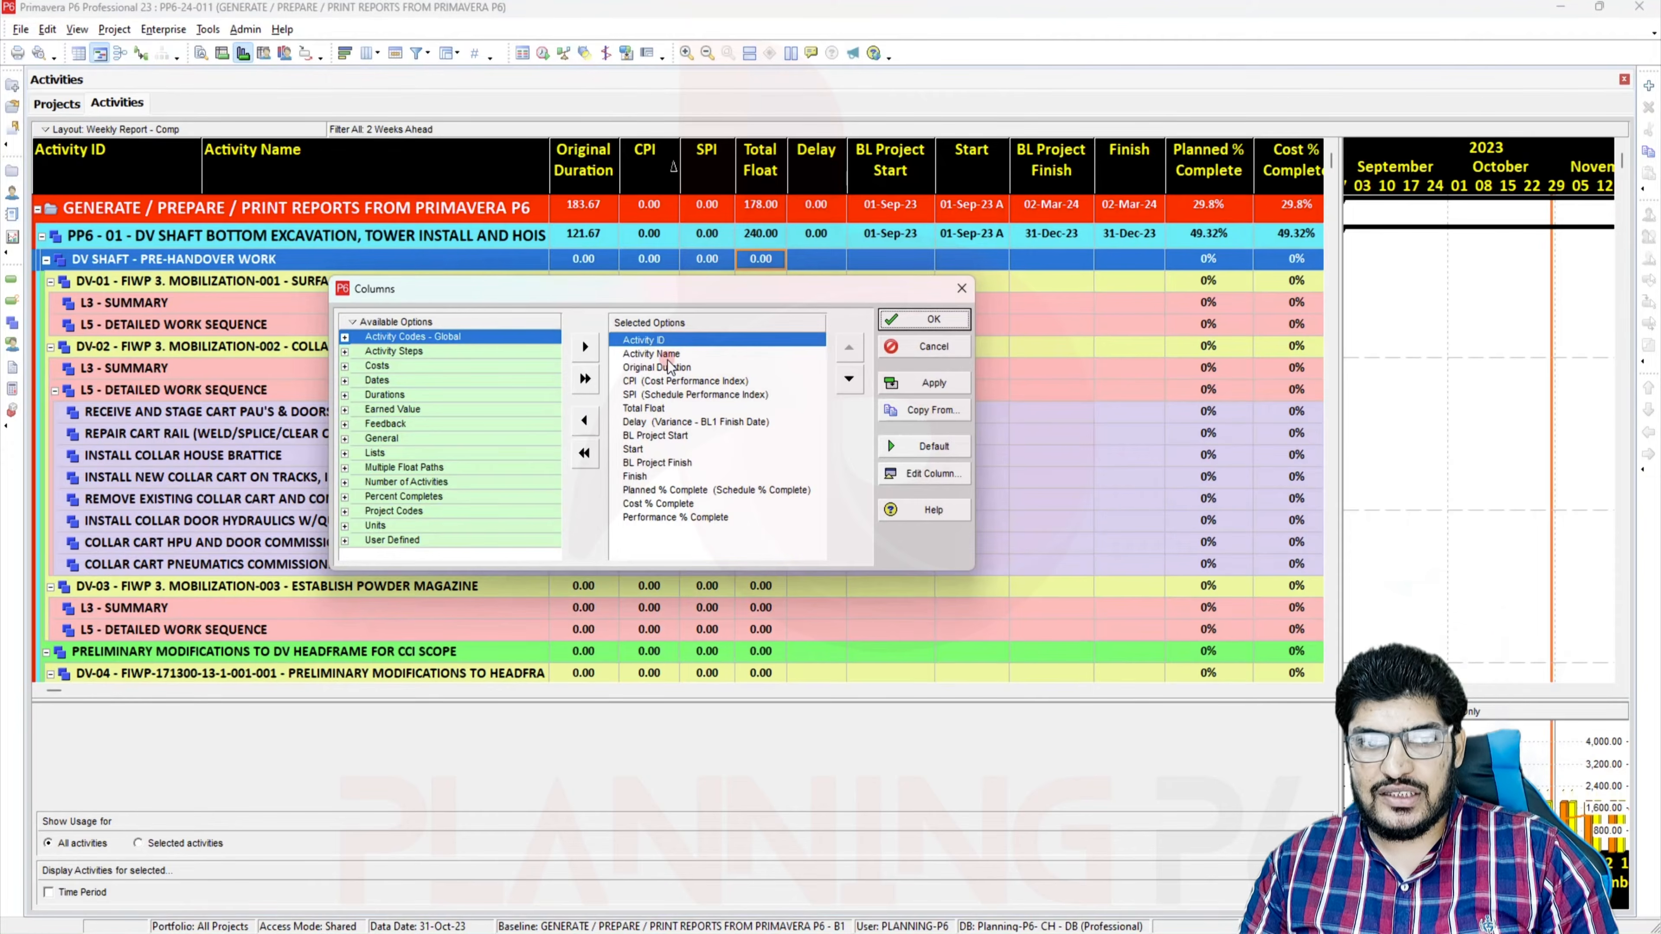
click(669, 369)
double_click(667, 381)
double_click(667, 383)
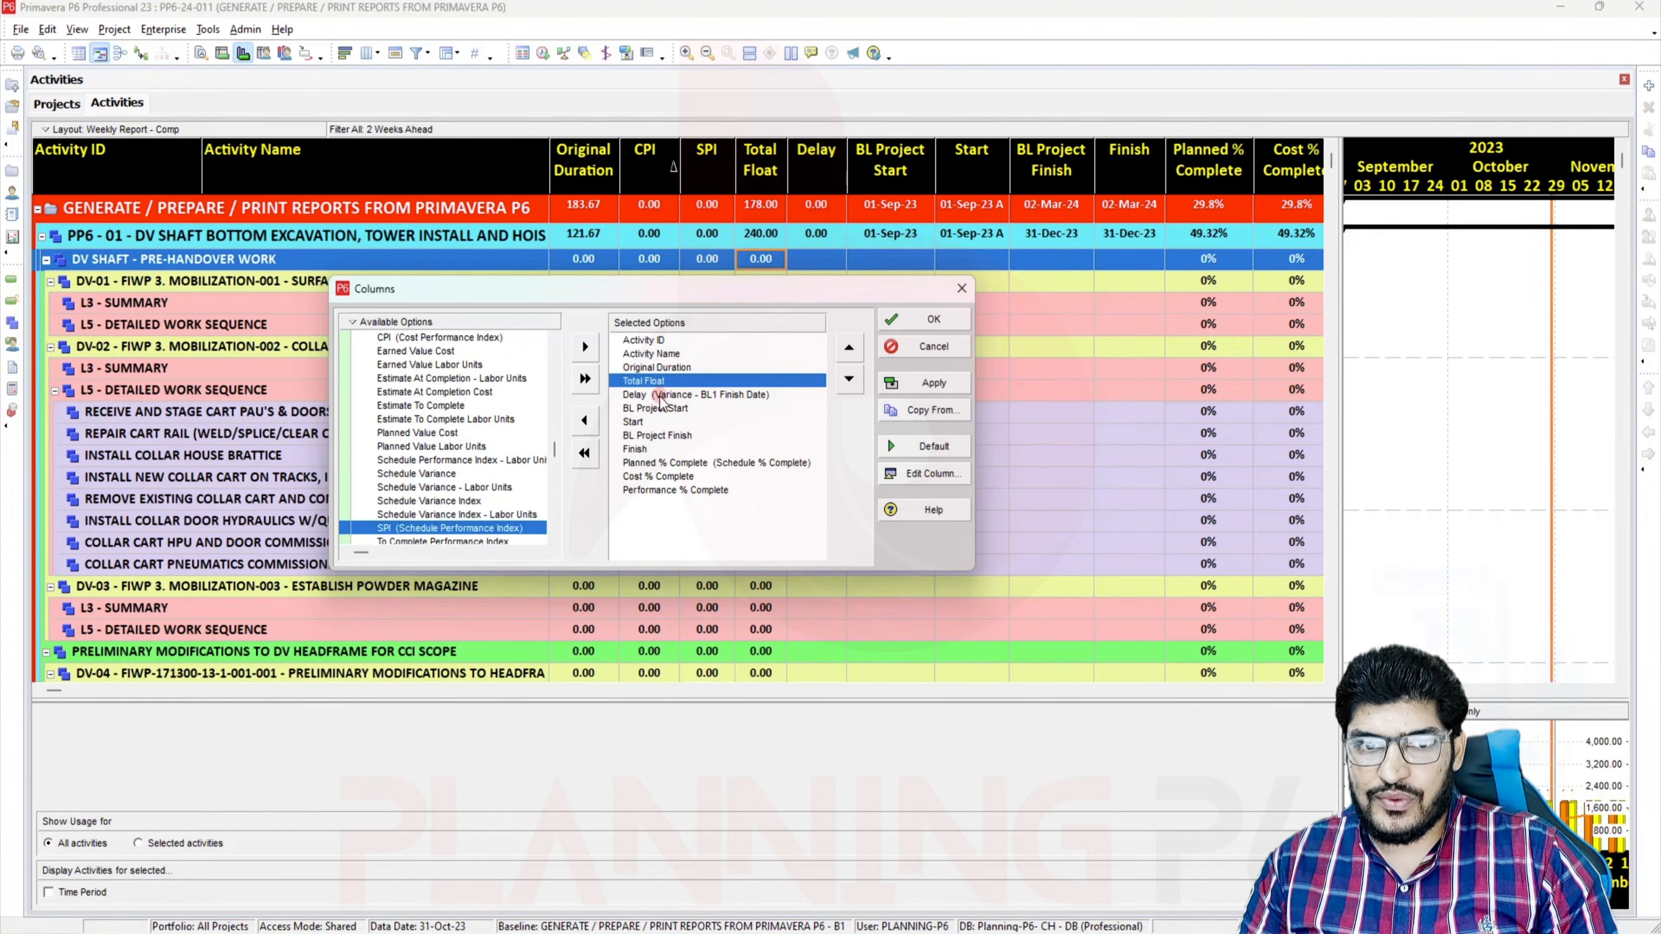
click(659, 395)
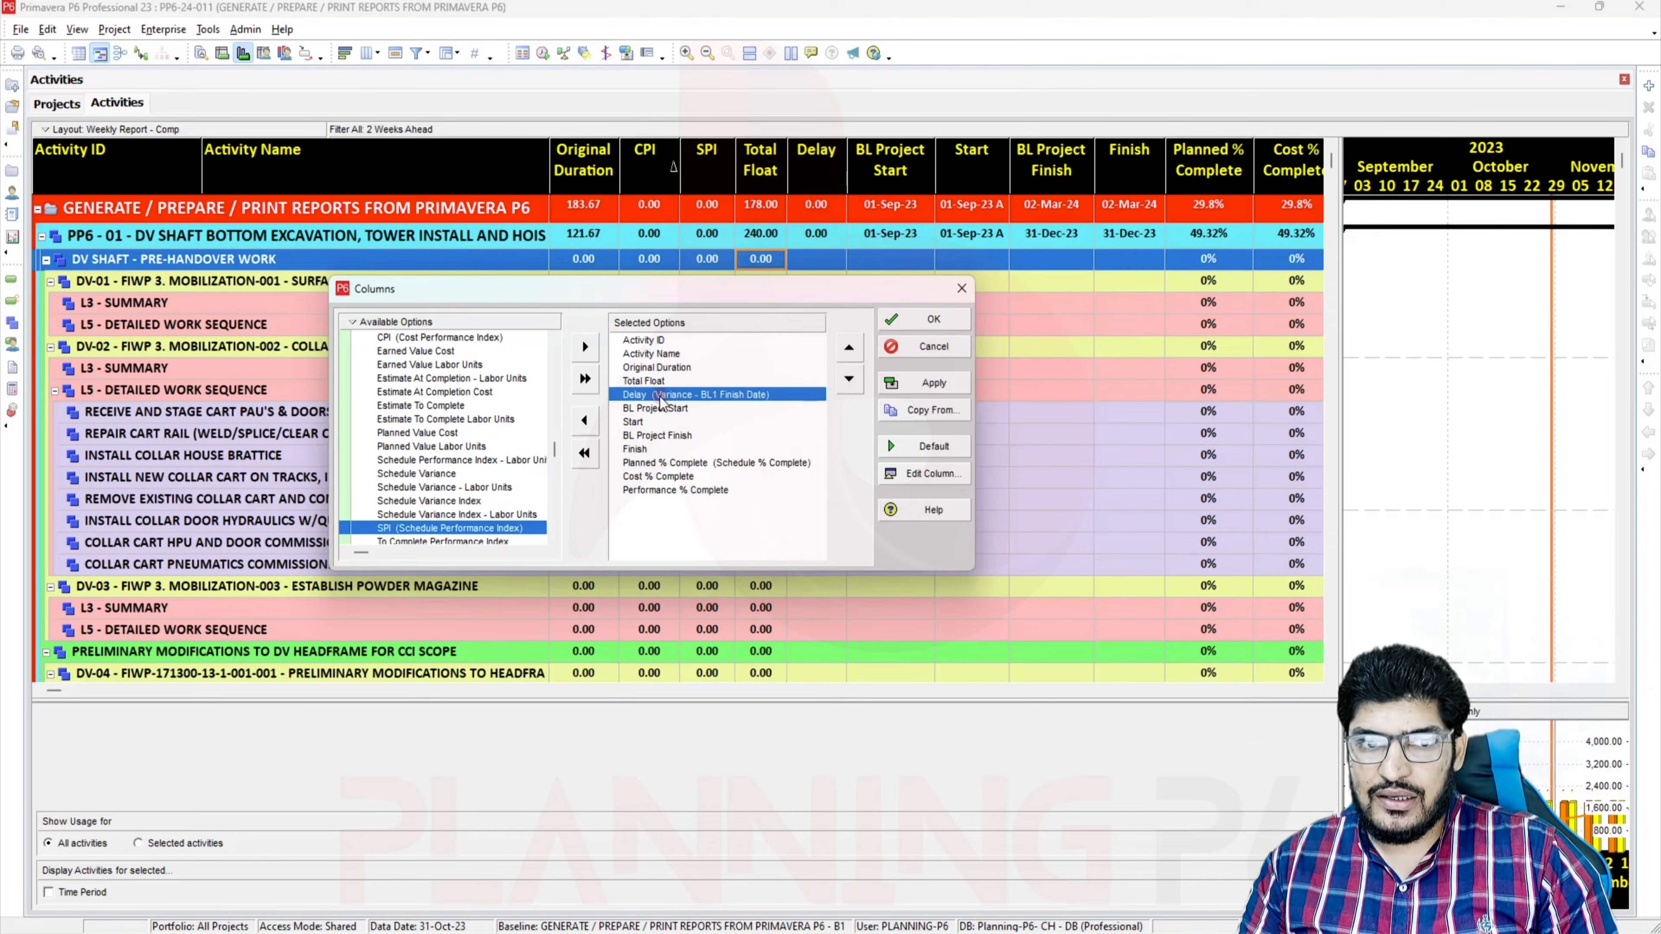
double_click(645, 467)
double_click(654, 465)
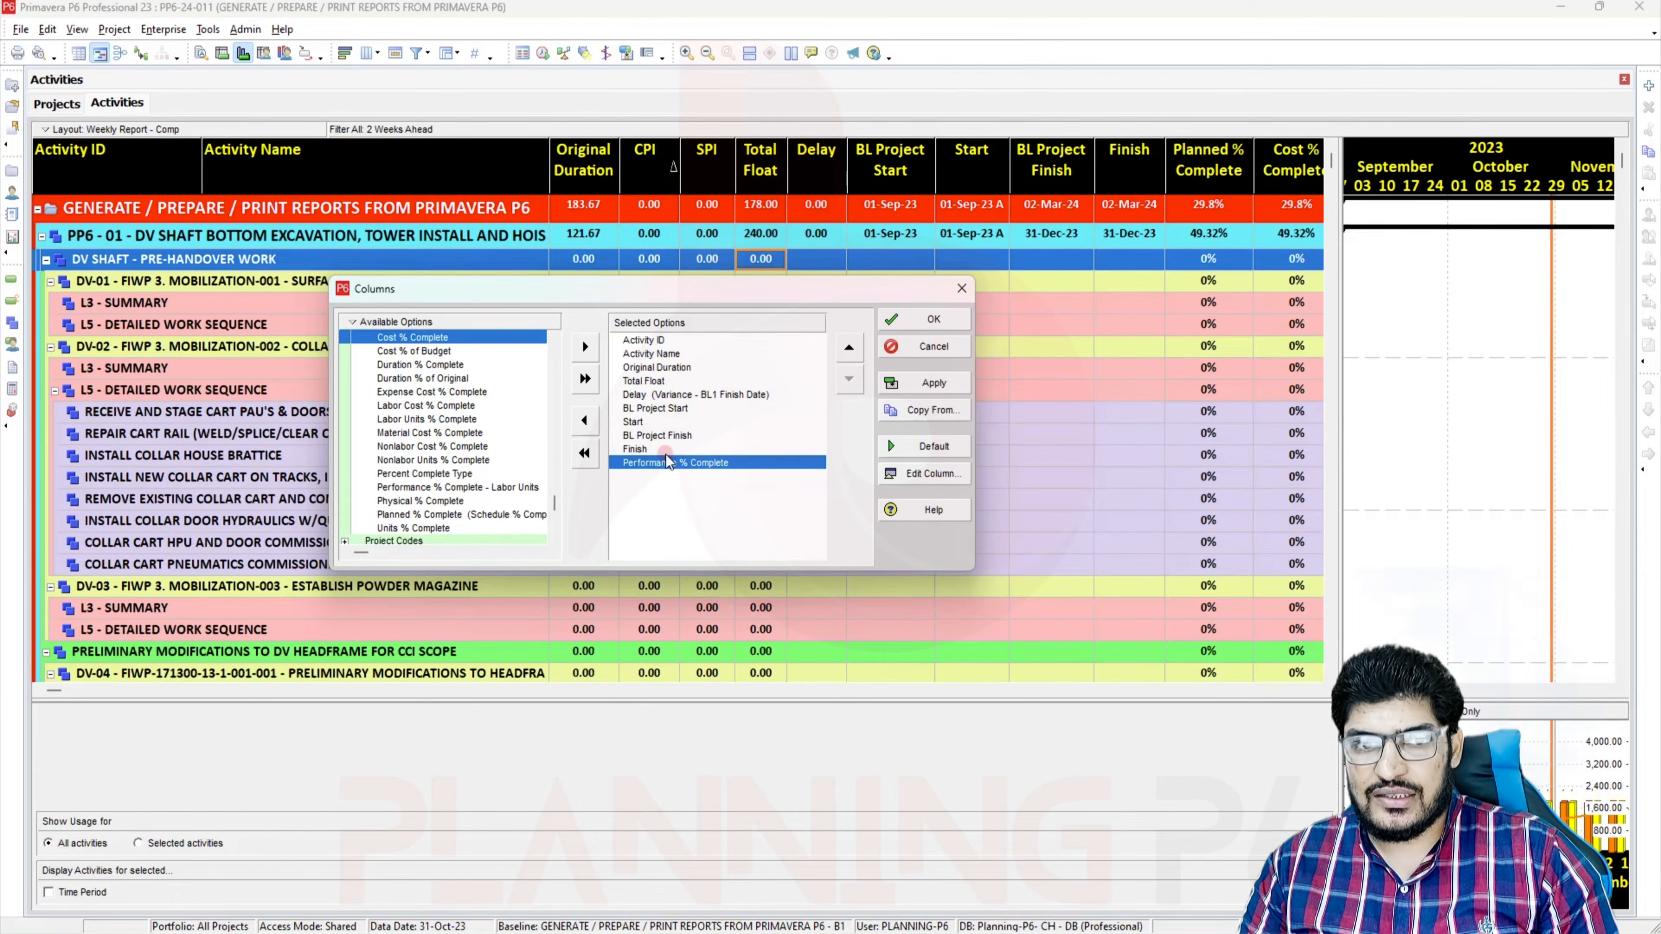
double_click(662, 463)
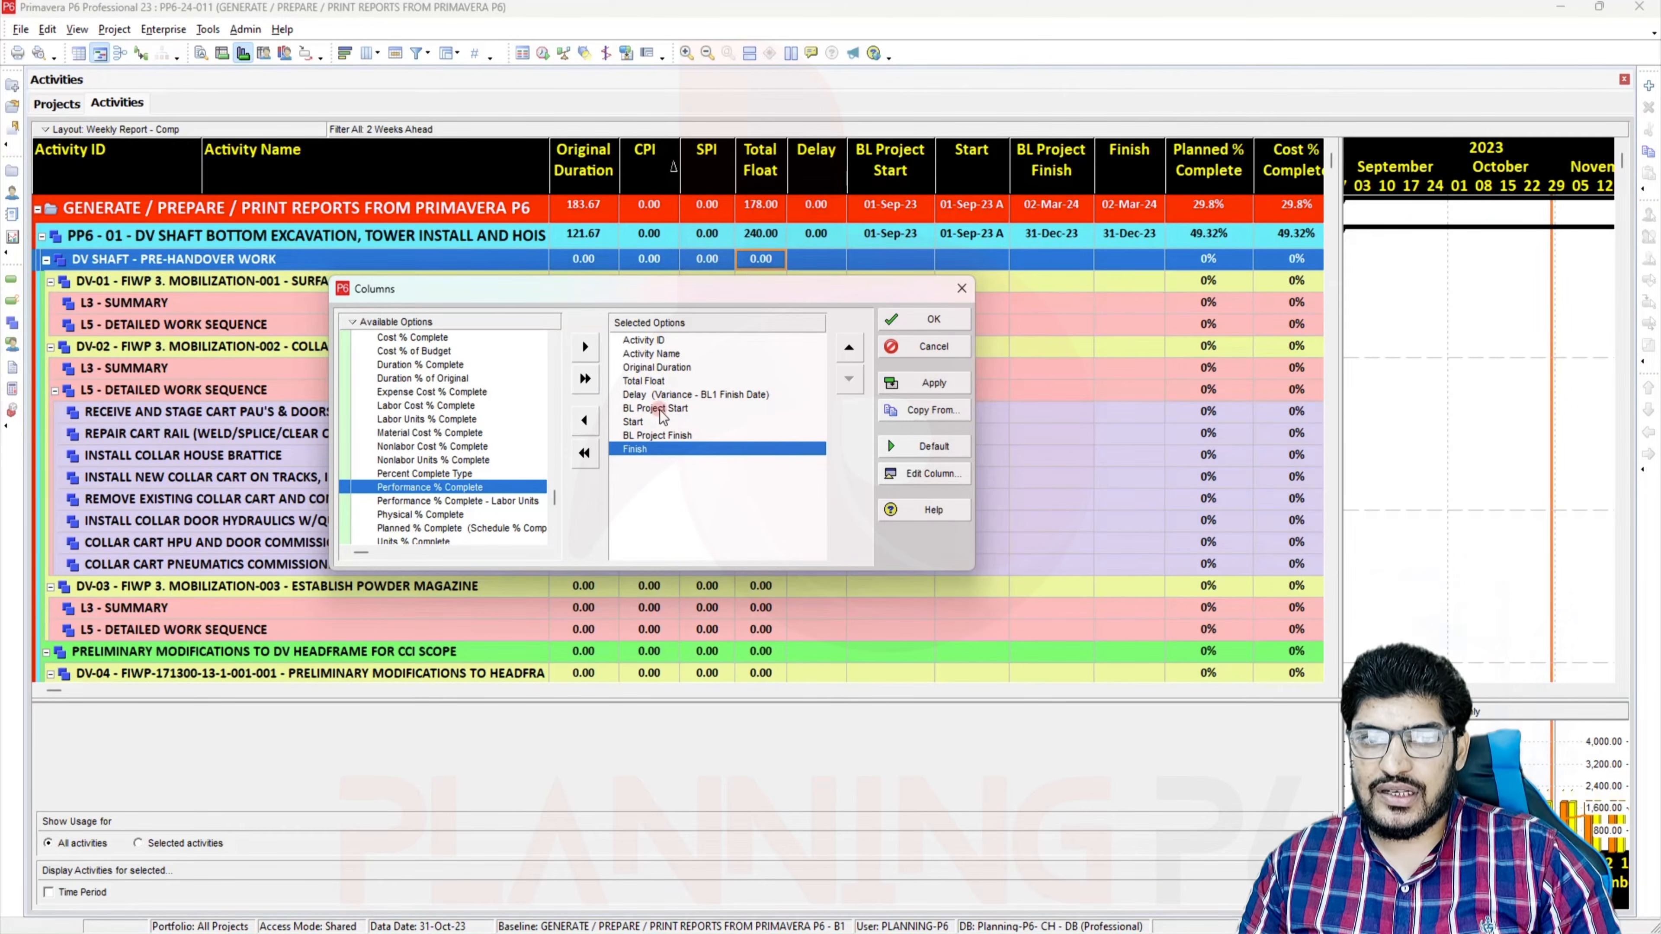
Search the available columns for "status" and add Activity Status to the end of the activity table's selected columns
right_click(440, 330)
click(440, 342)
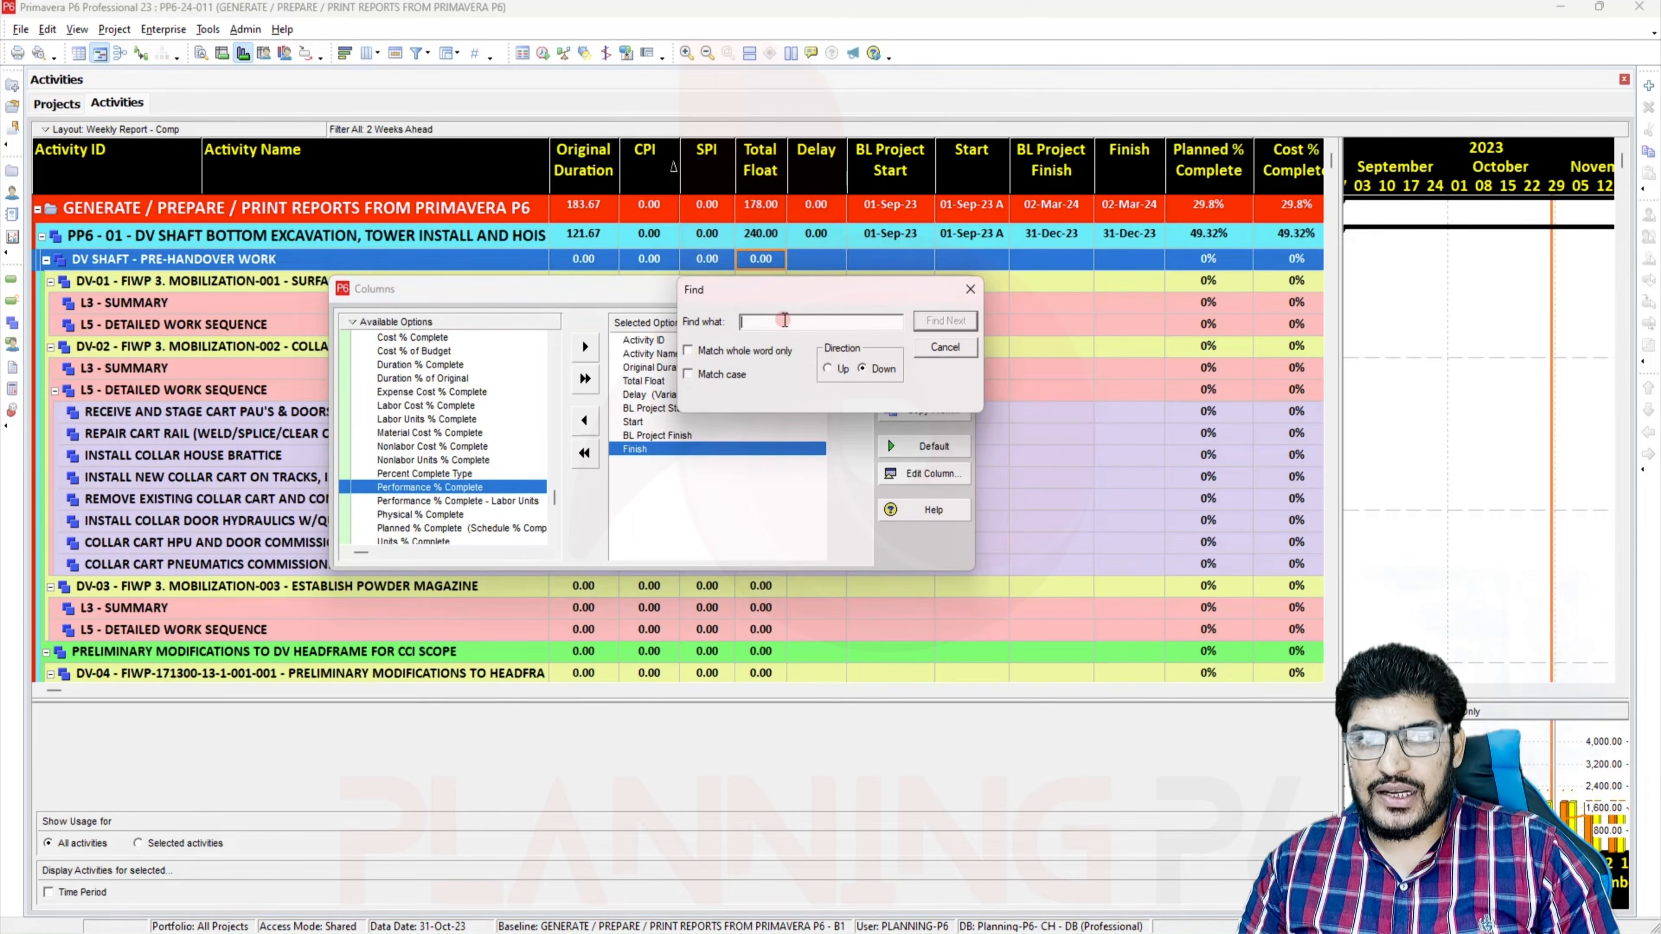
text(activty)
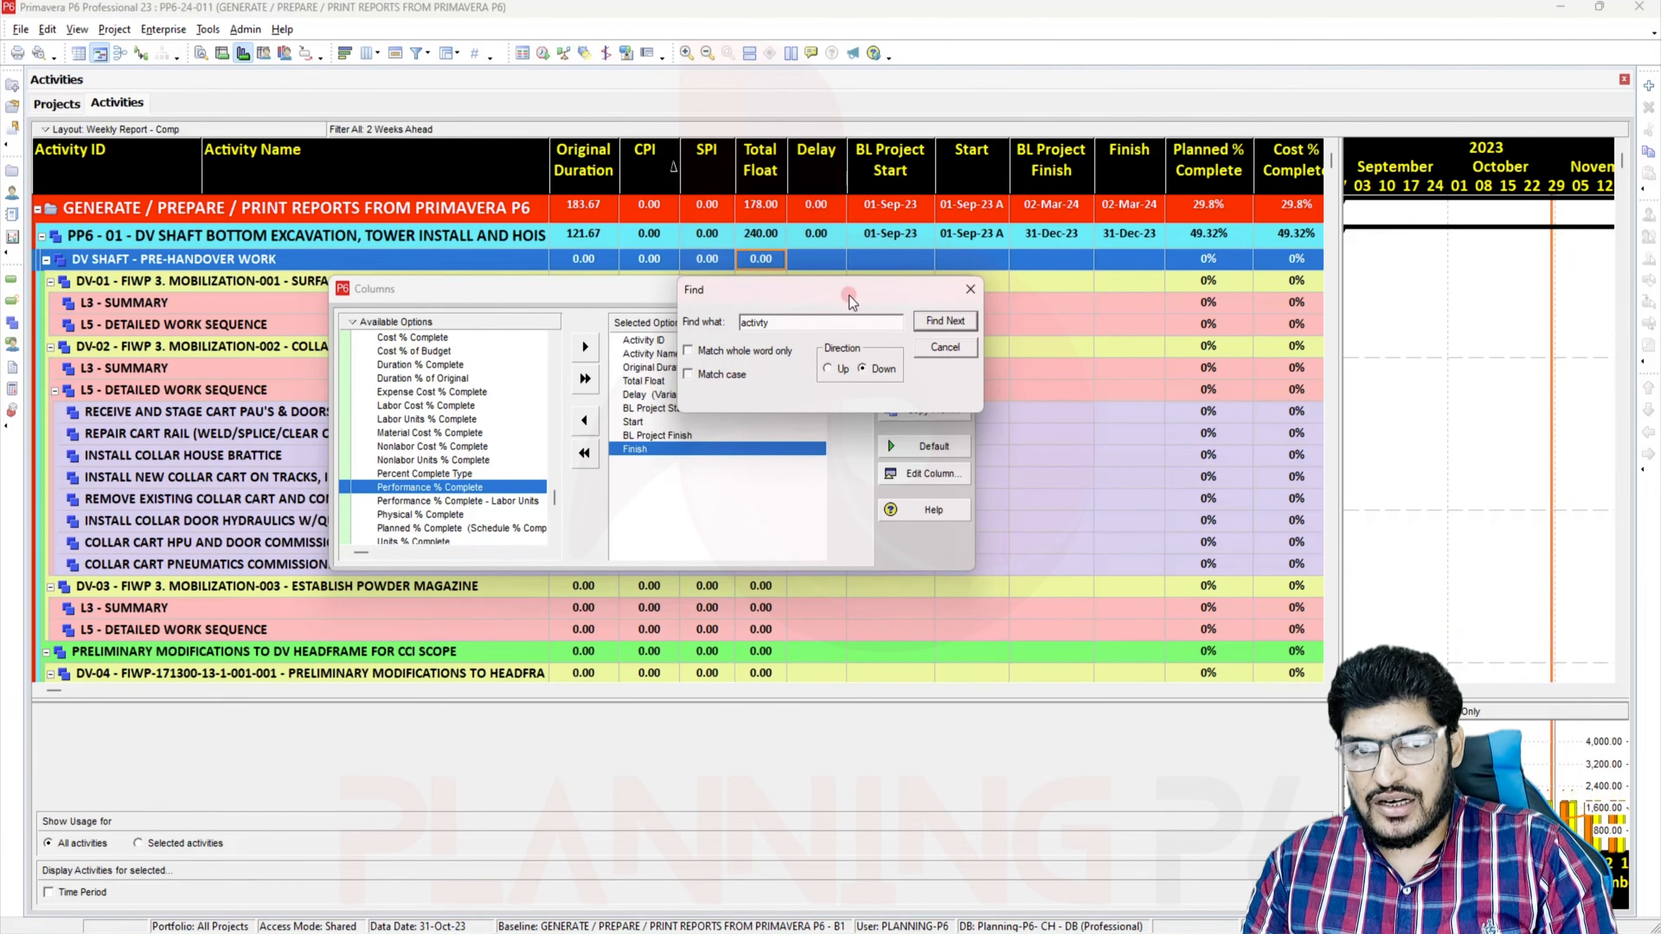
key(BackSpace)
key(BackSpace)
key(BackSpace)
key(BackSpace)
key(BackSpace)
key(BackSpace)
key(BackSpace)
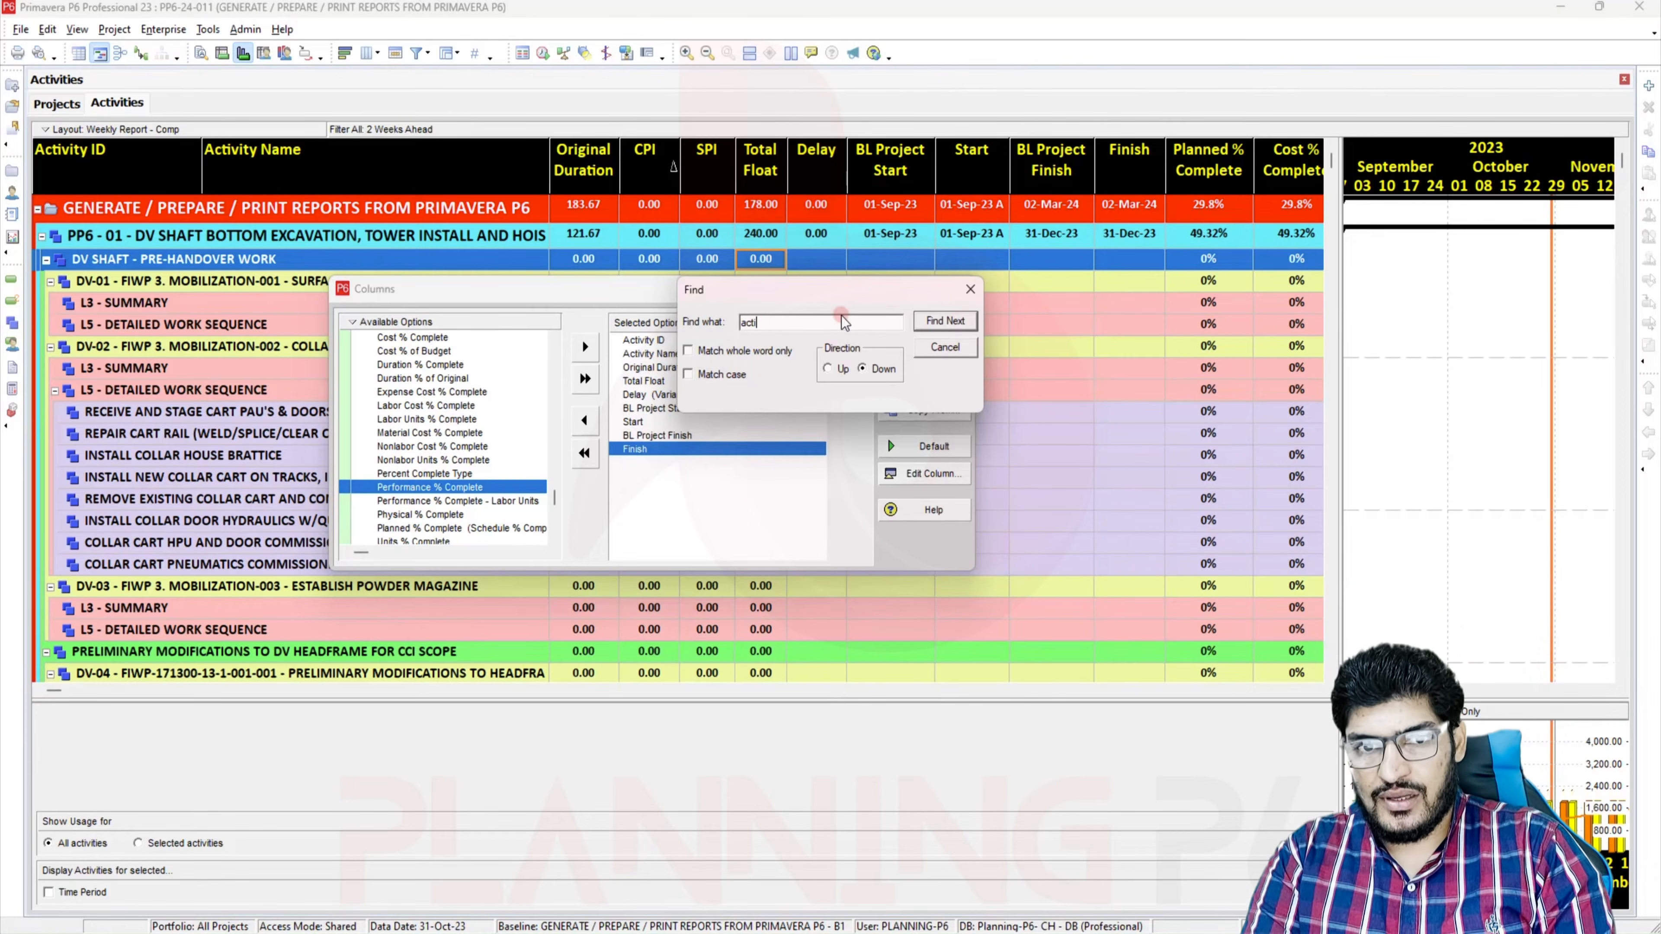
text(status)
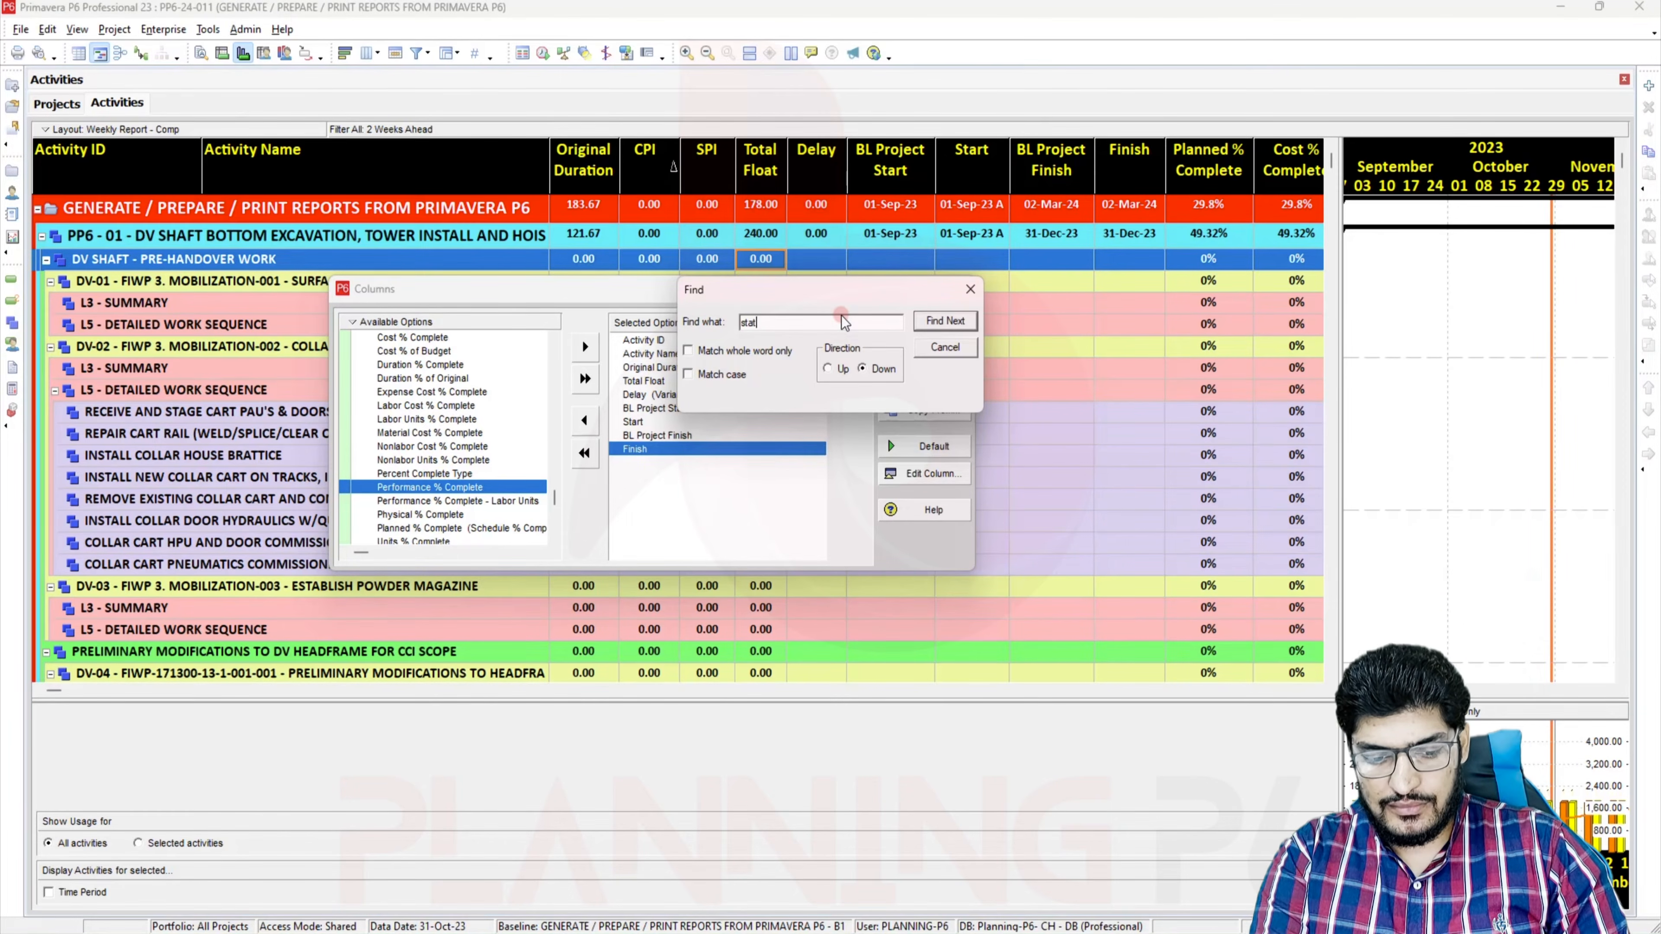
click(935, 322)
click(935, 321)
click(936, 322)
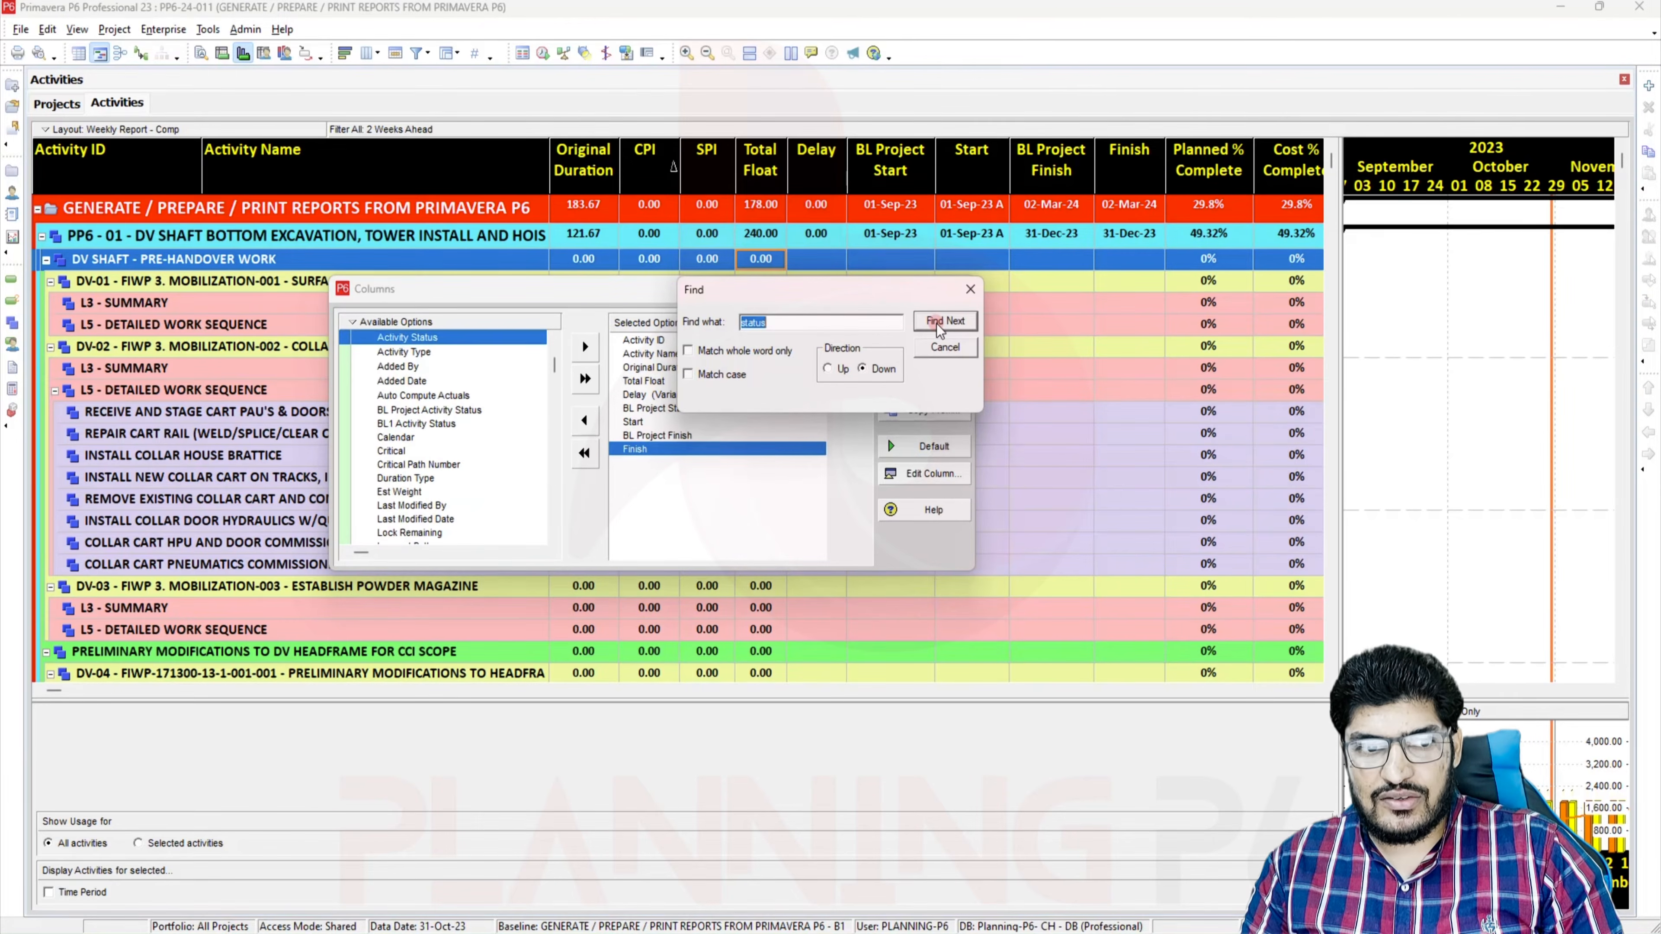
double_click(449, 338)
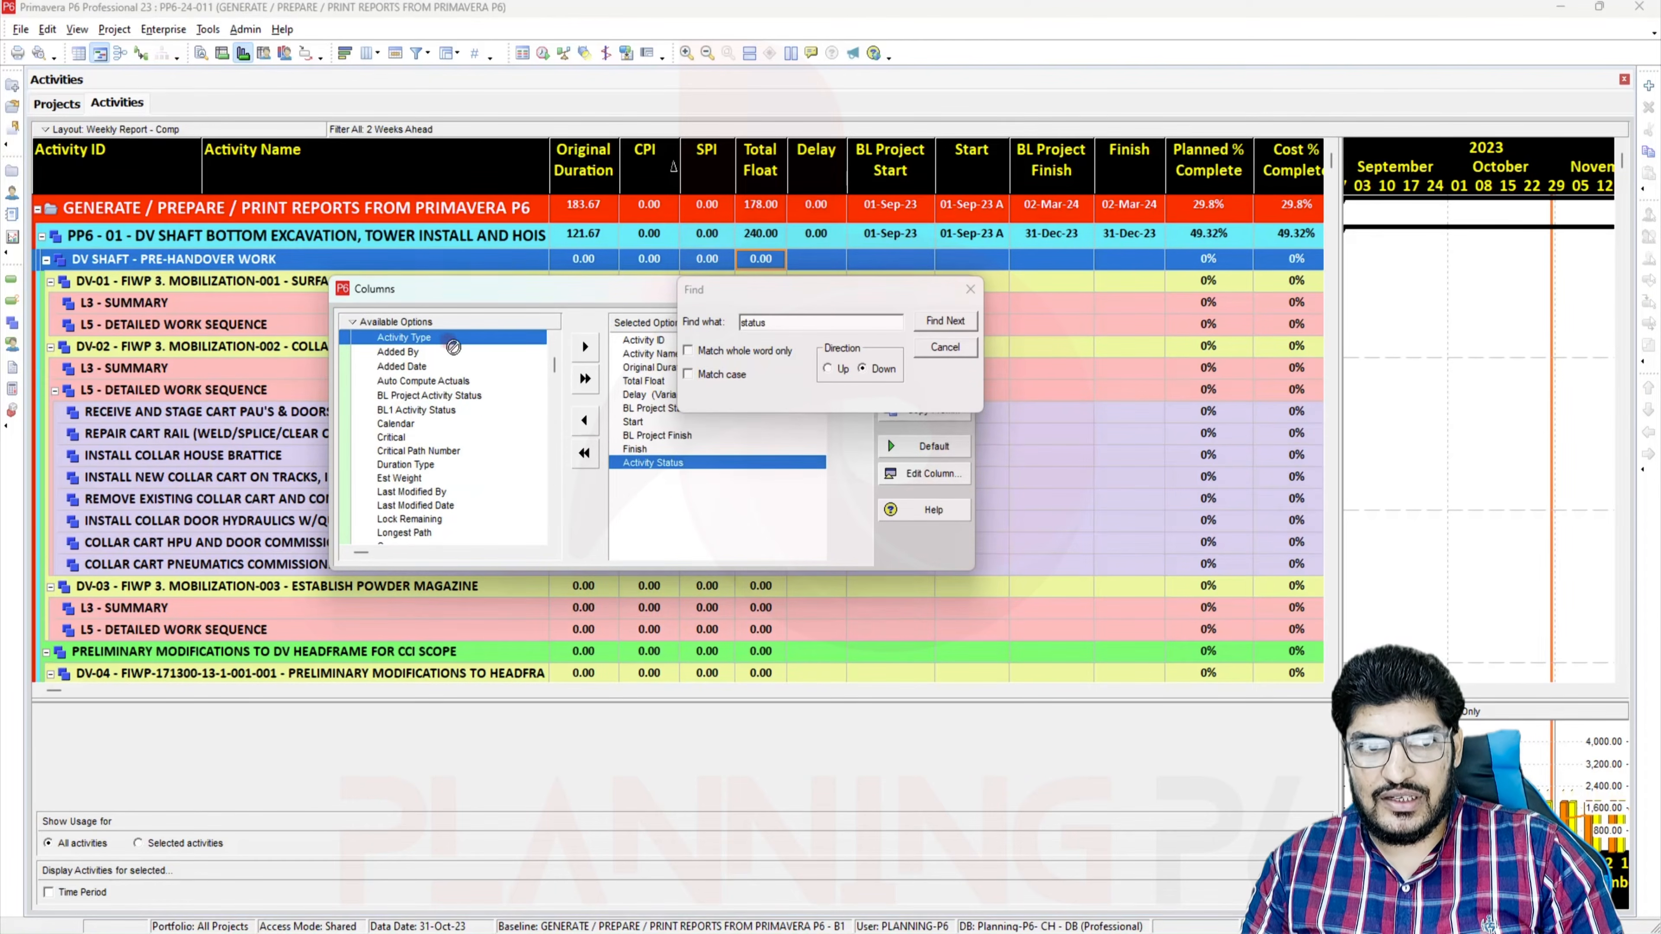
click(980, 294)
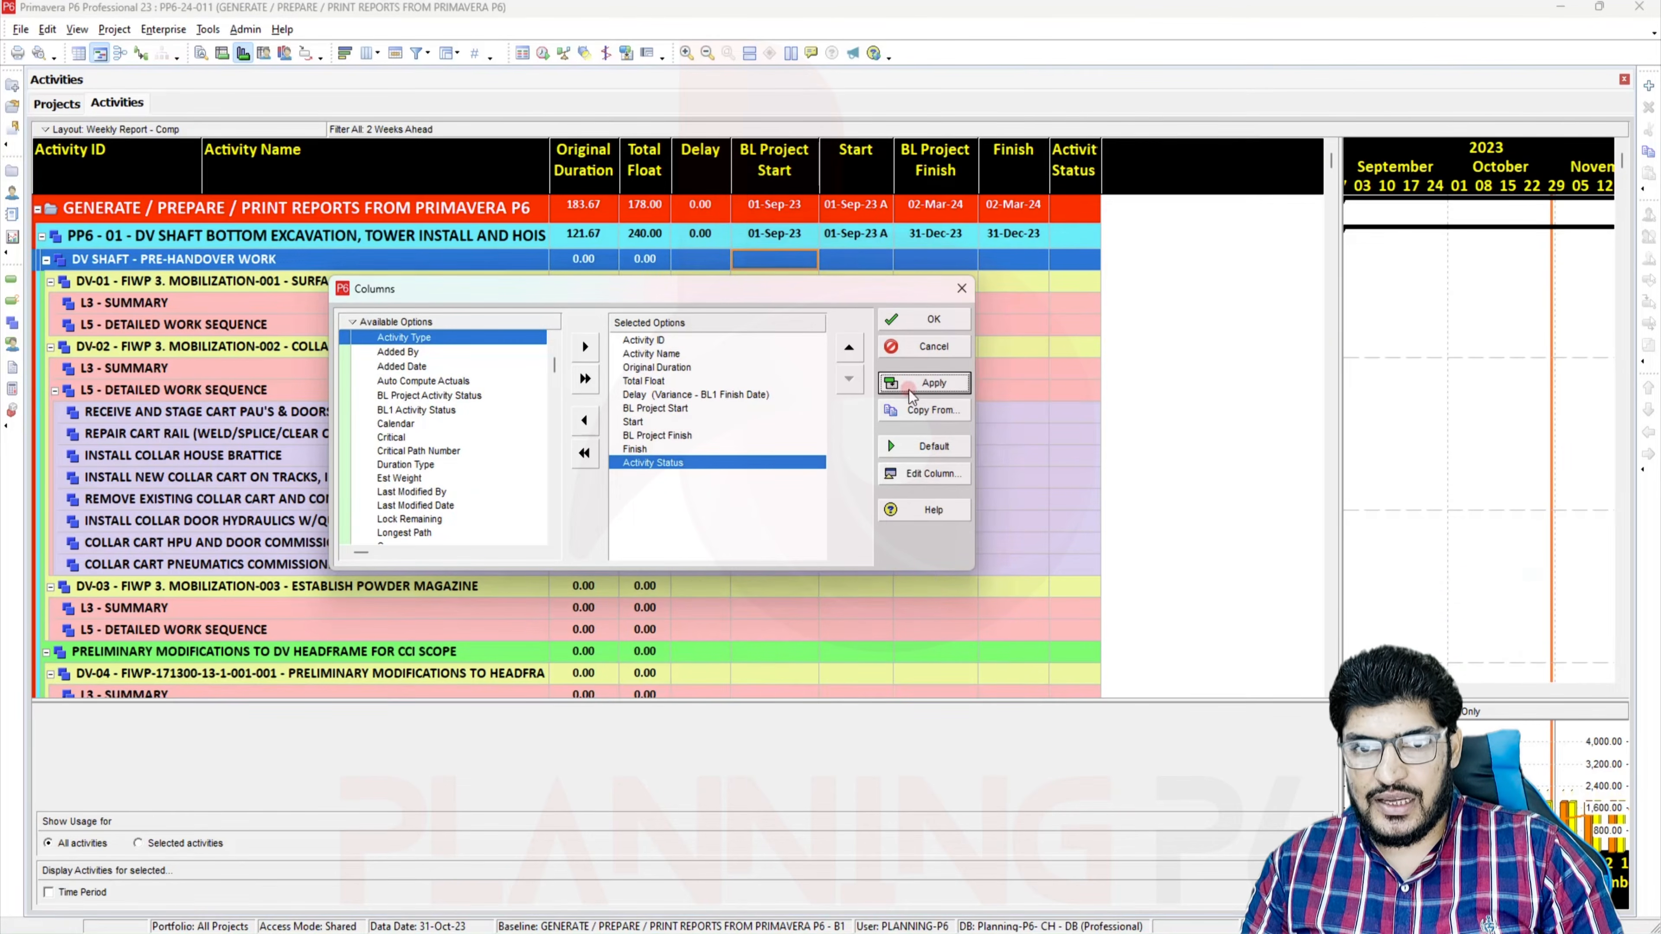
Set the Activity Type column's alignment to Center and confirm the column changes for the activity table
click(927, 474)
click(832, 548)
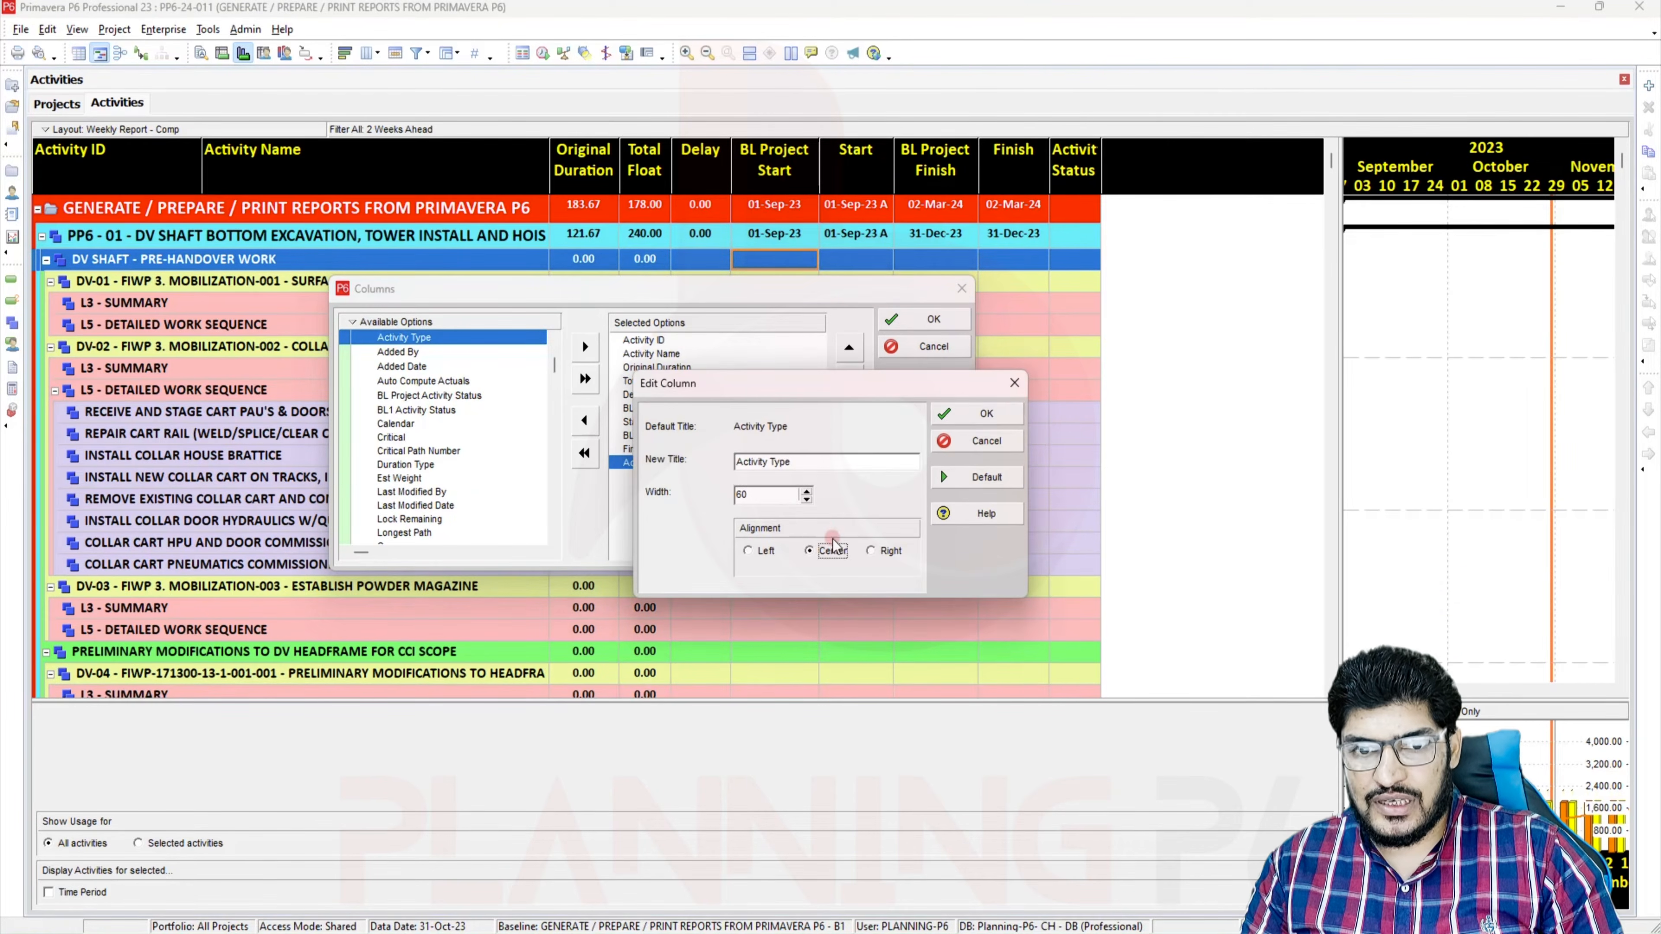
click(961, 417)
click(926, 385)
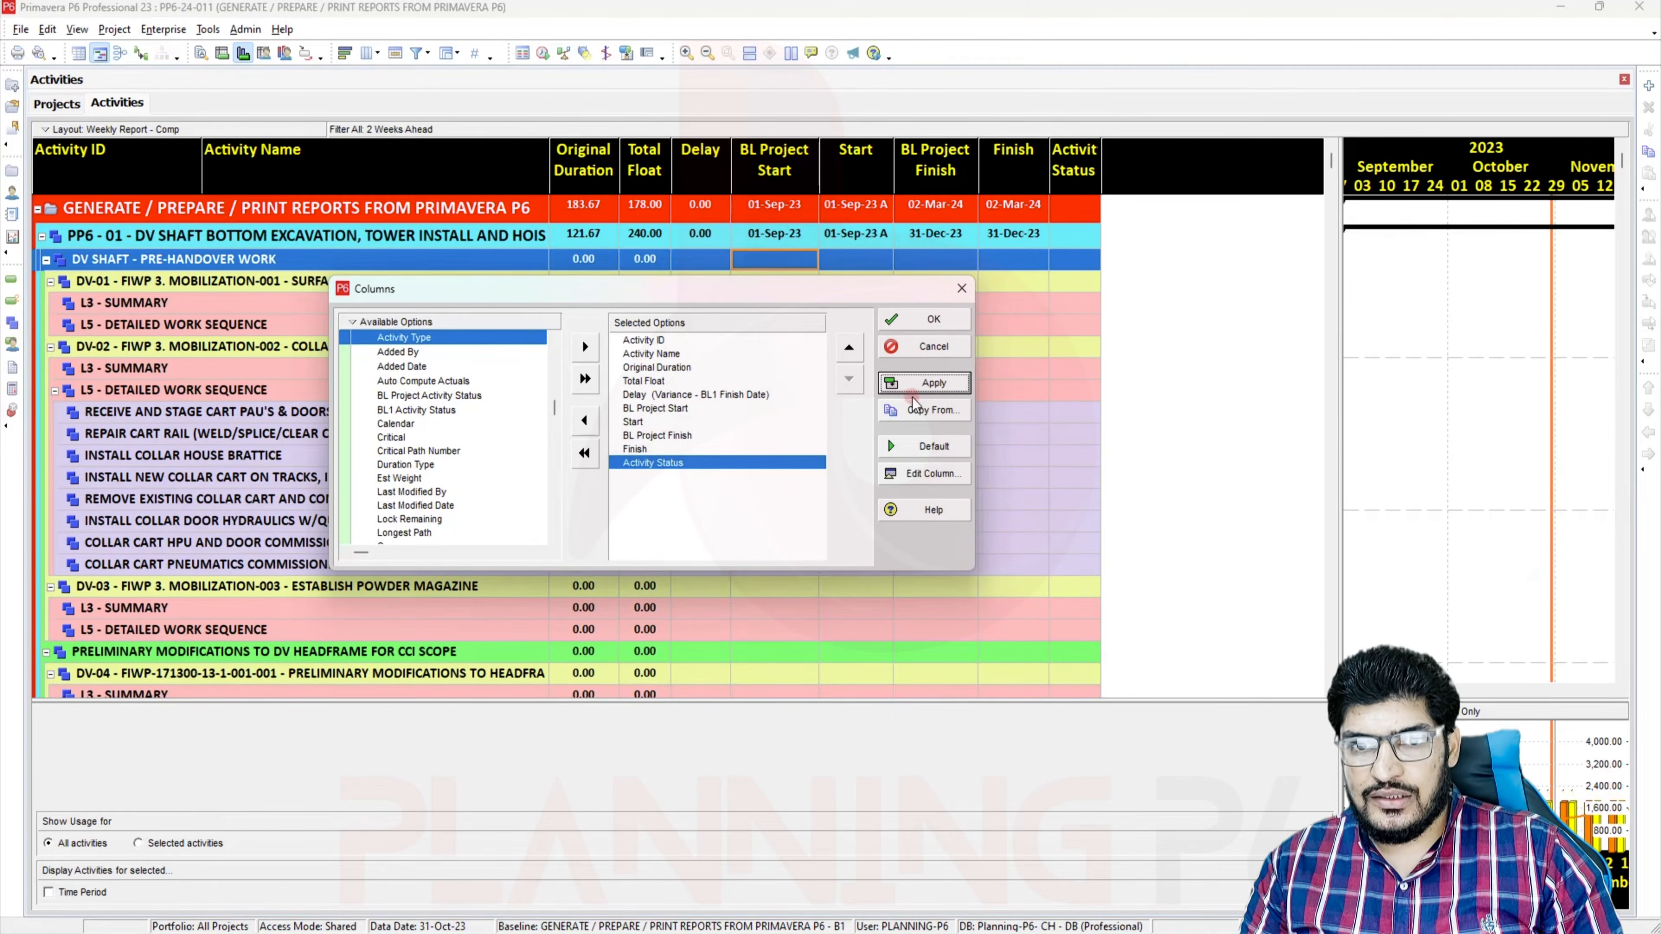
click(901, 473)
click(965, 412)
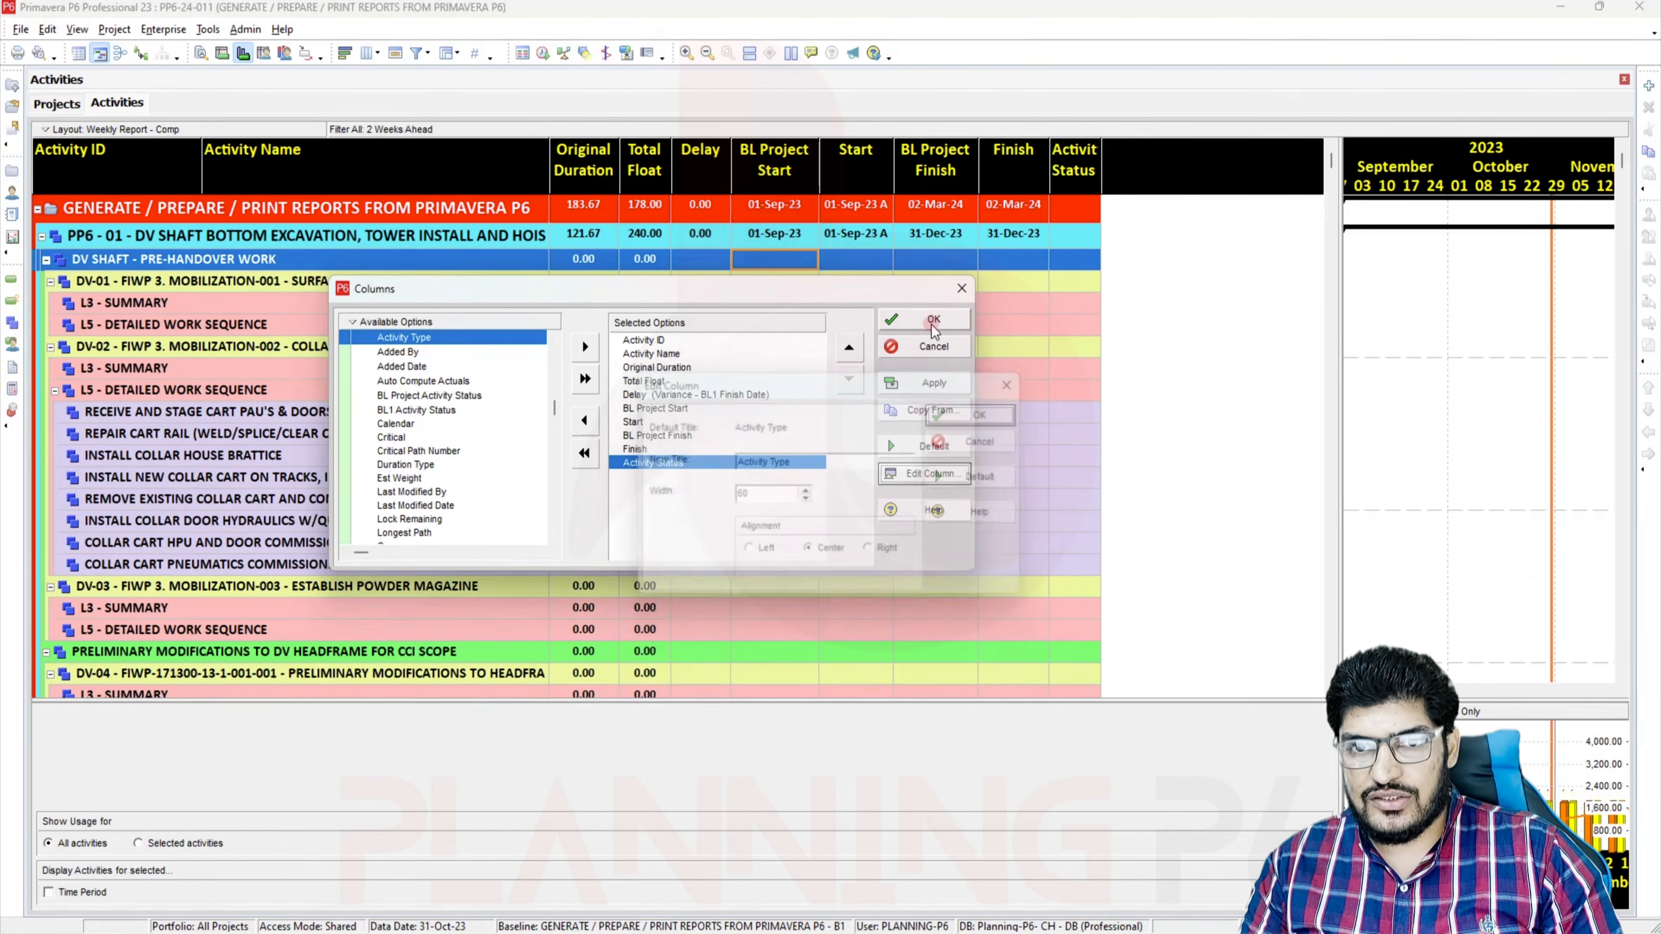
click(933, 318)
Widen the Activity Status column slightly in the activity table
scroll(1072, 239, down, 15)
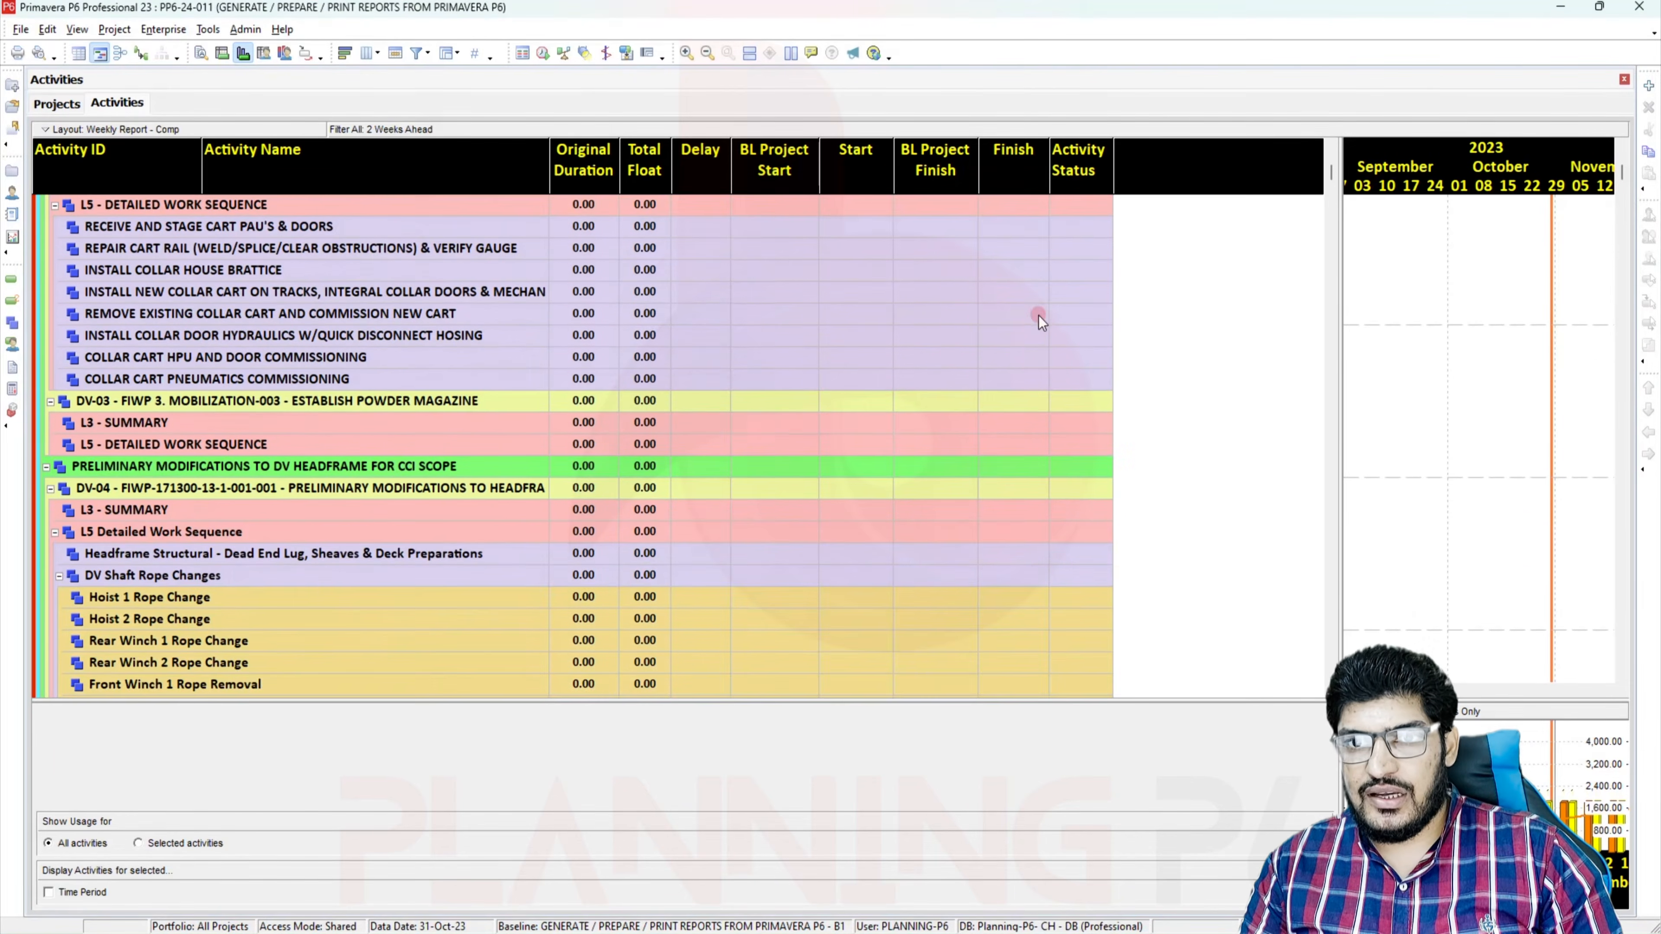
scroll(981, 356, down, 4)
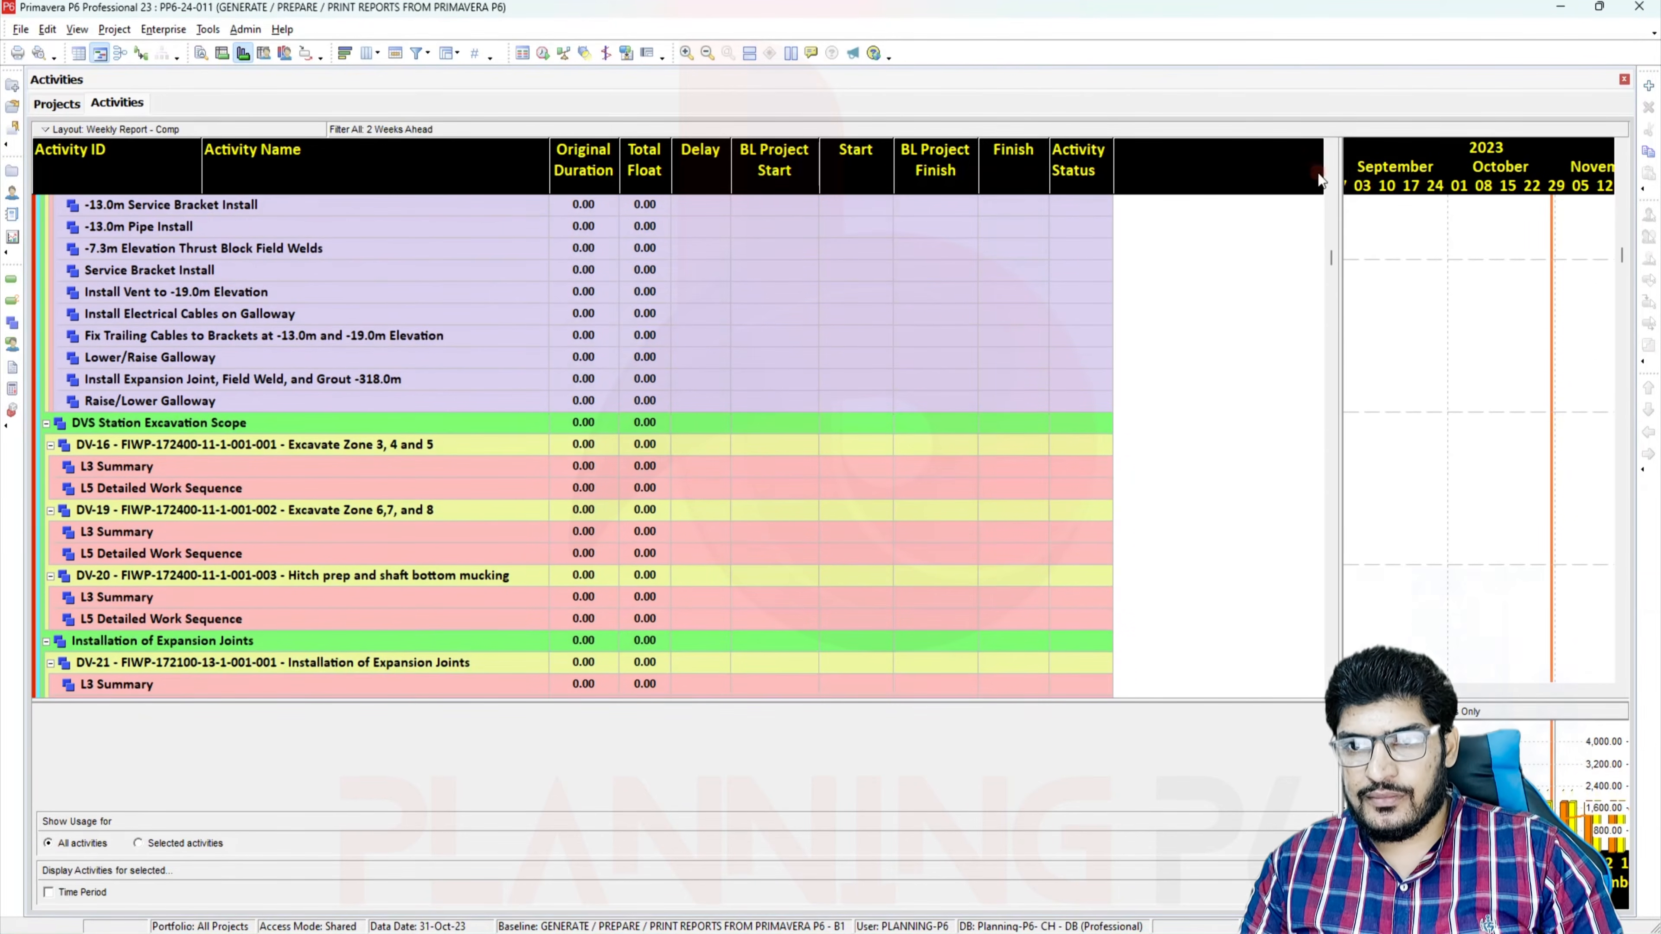
drag(1334, 269, 1323, 371)
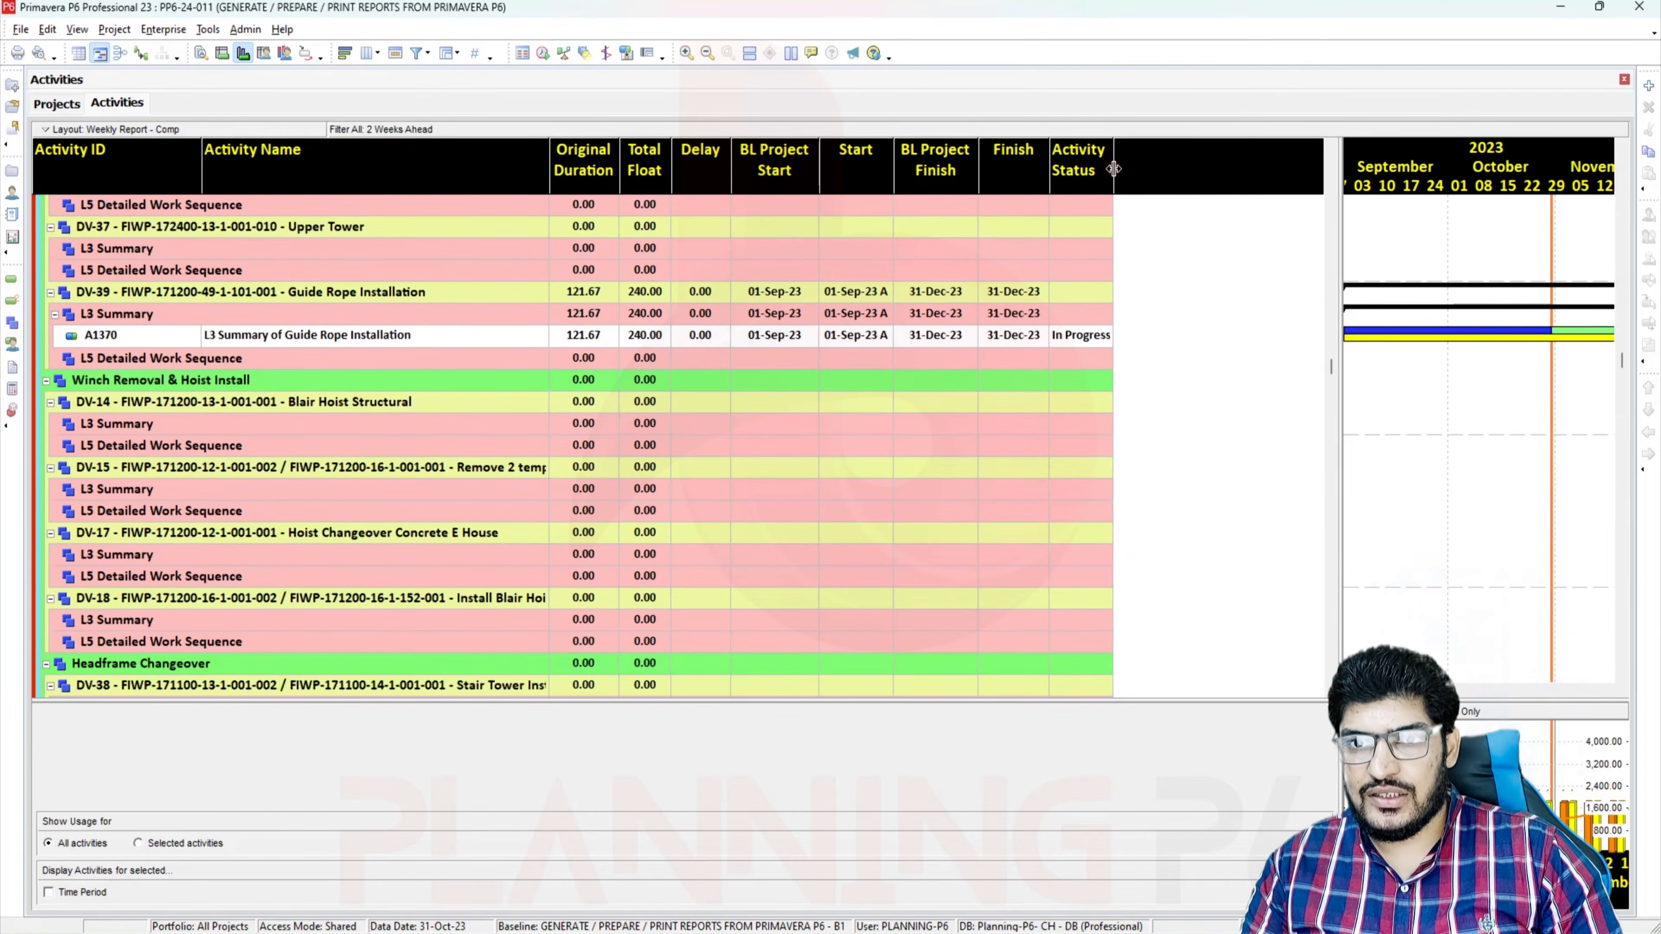
drag(1114, 168, 1128, 169)
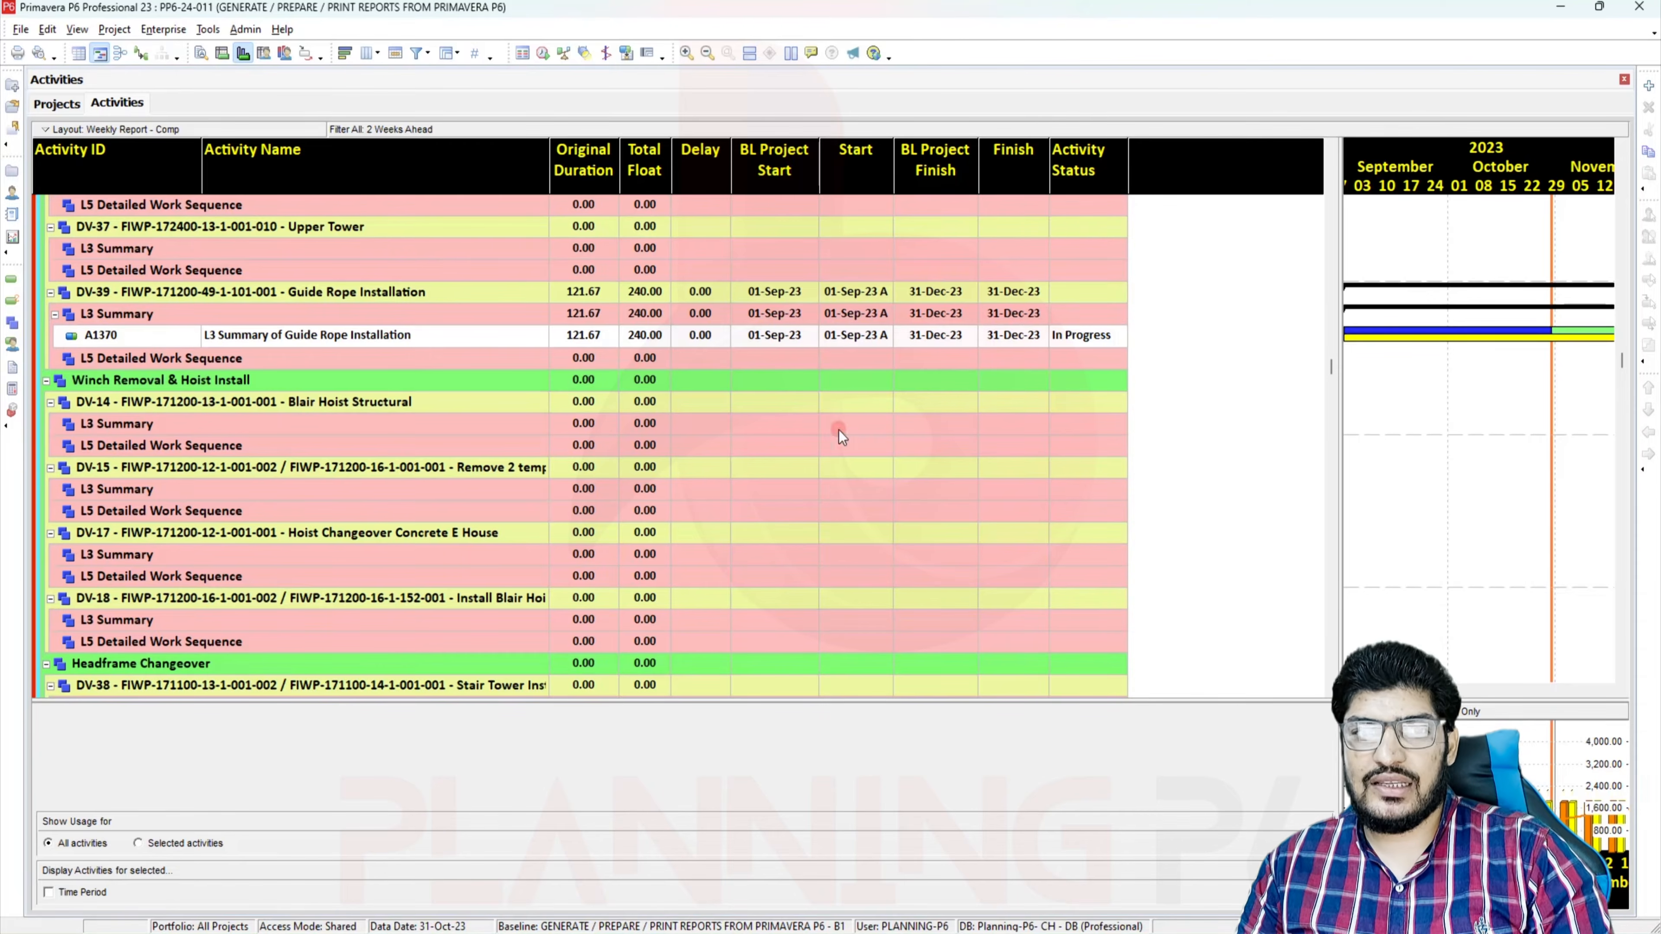
Review the filtered activities and their Activity Status values through to the end of the project
scroll(845, 391, down, 15)
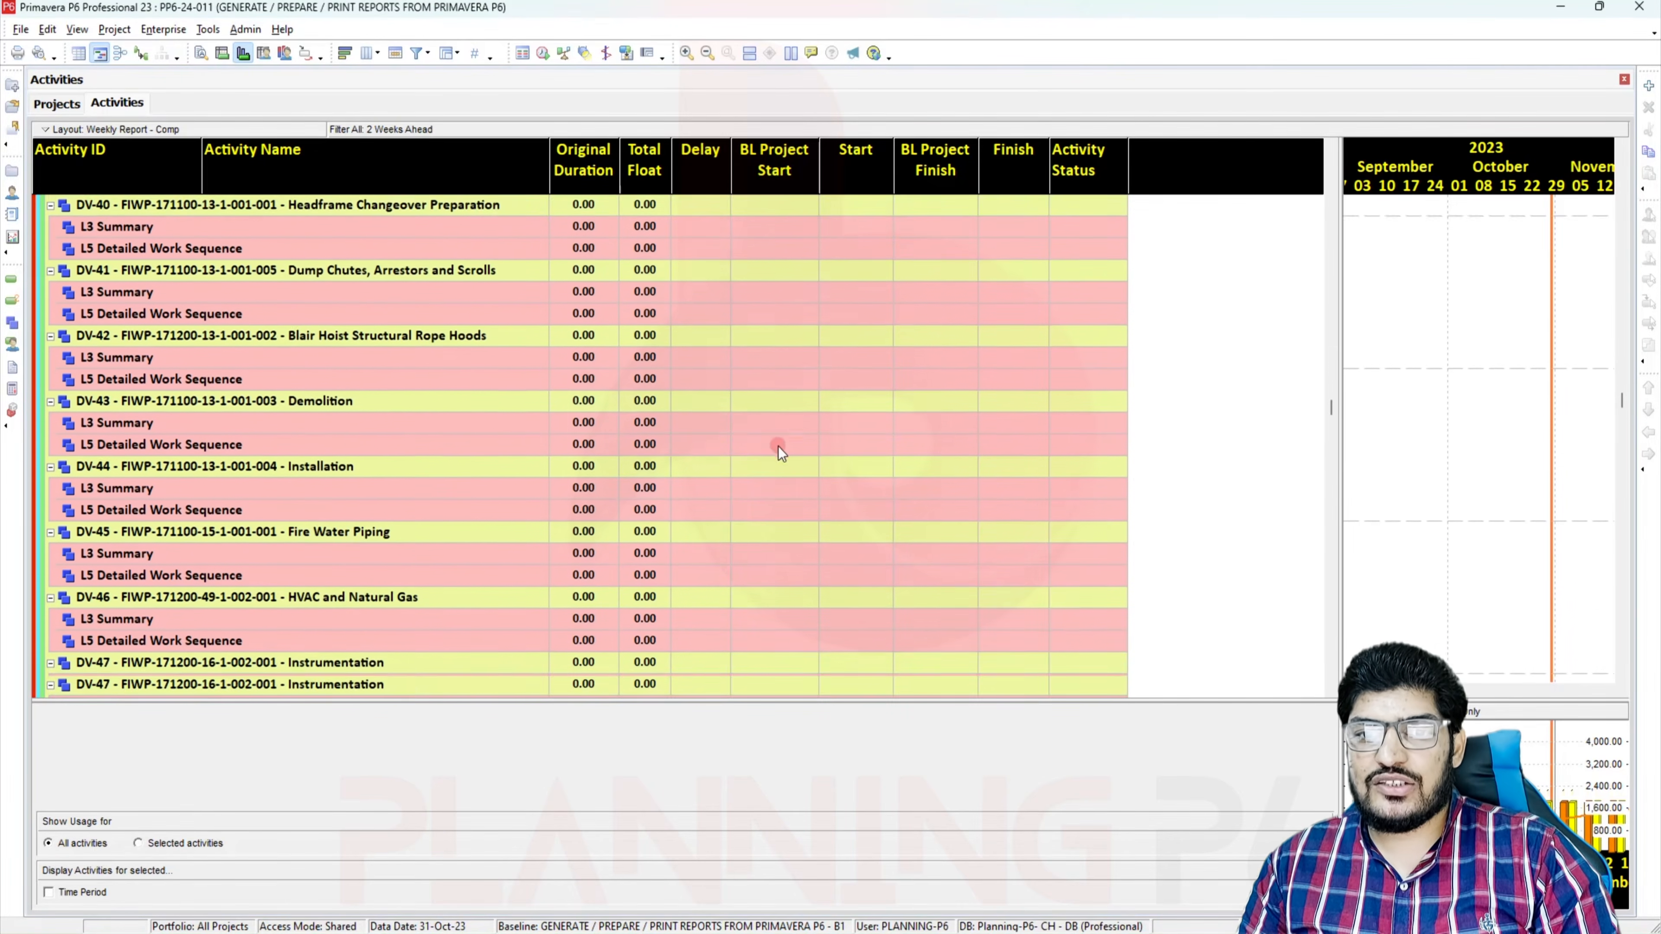
scroll(756, 439, down, 12)
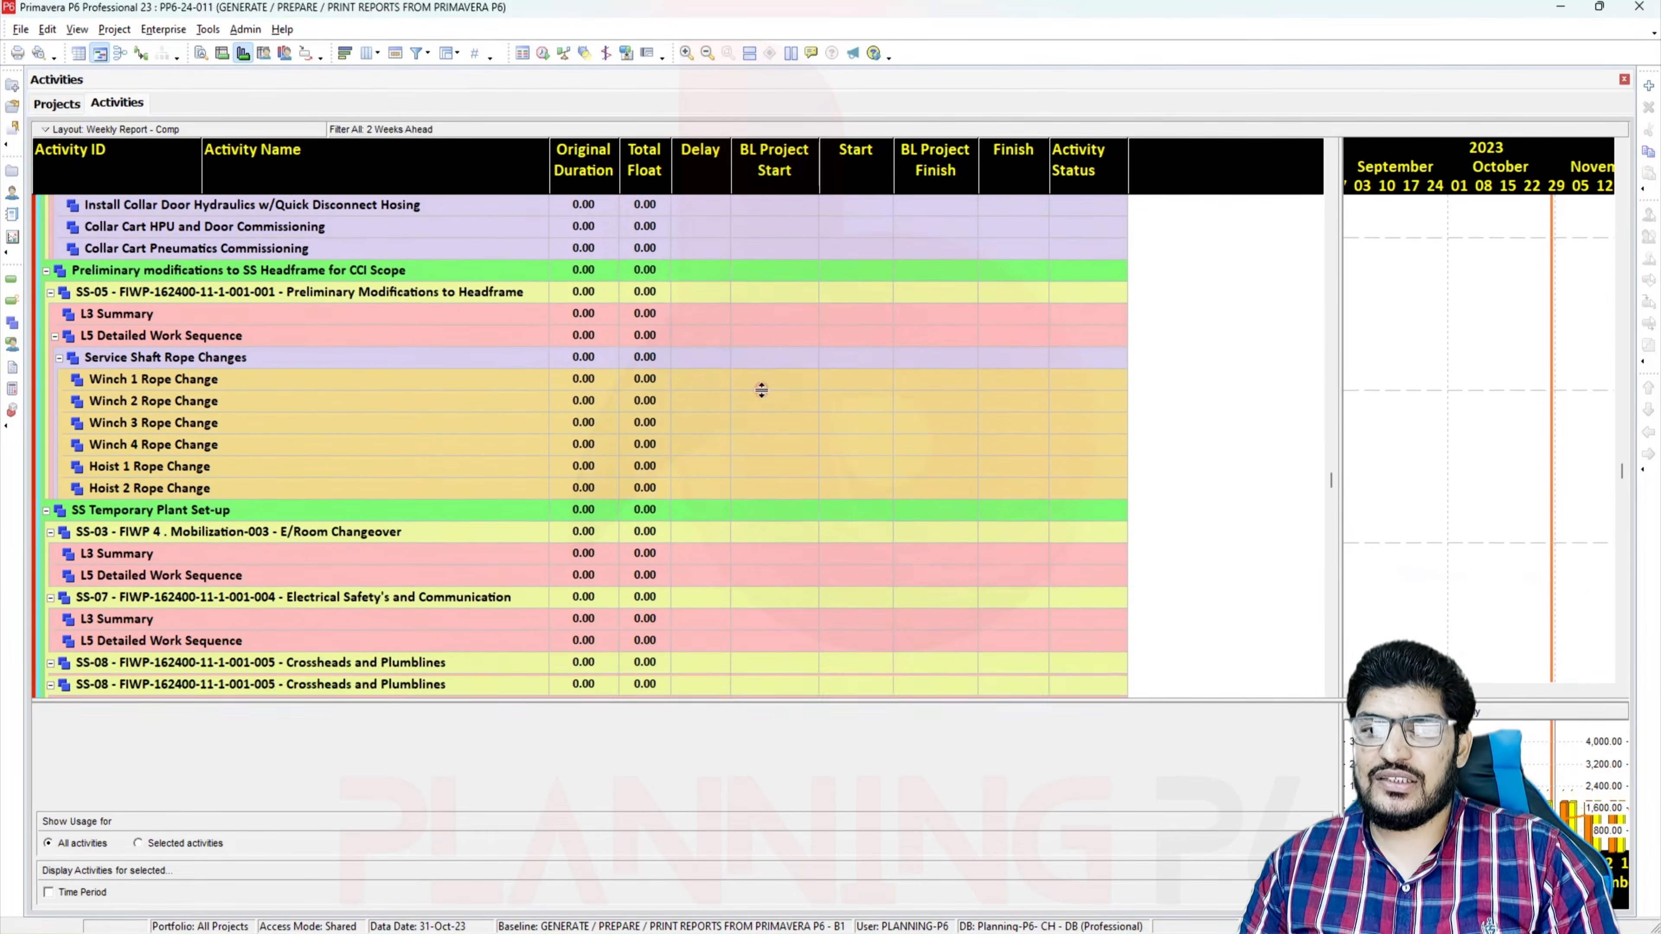
scroll(756, 380, down, 9)
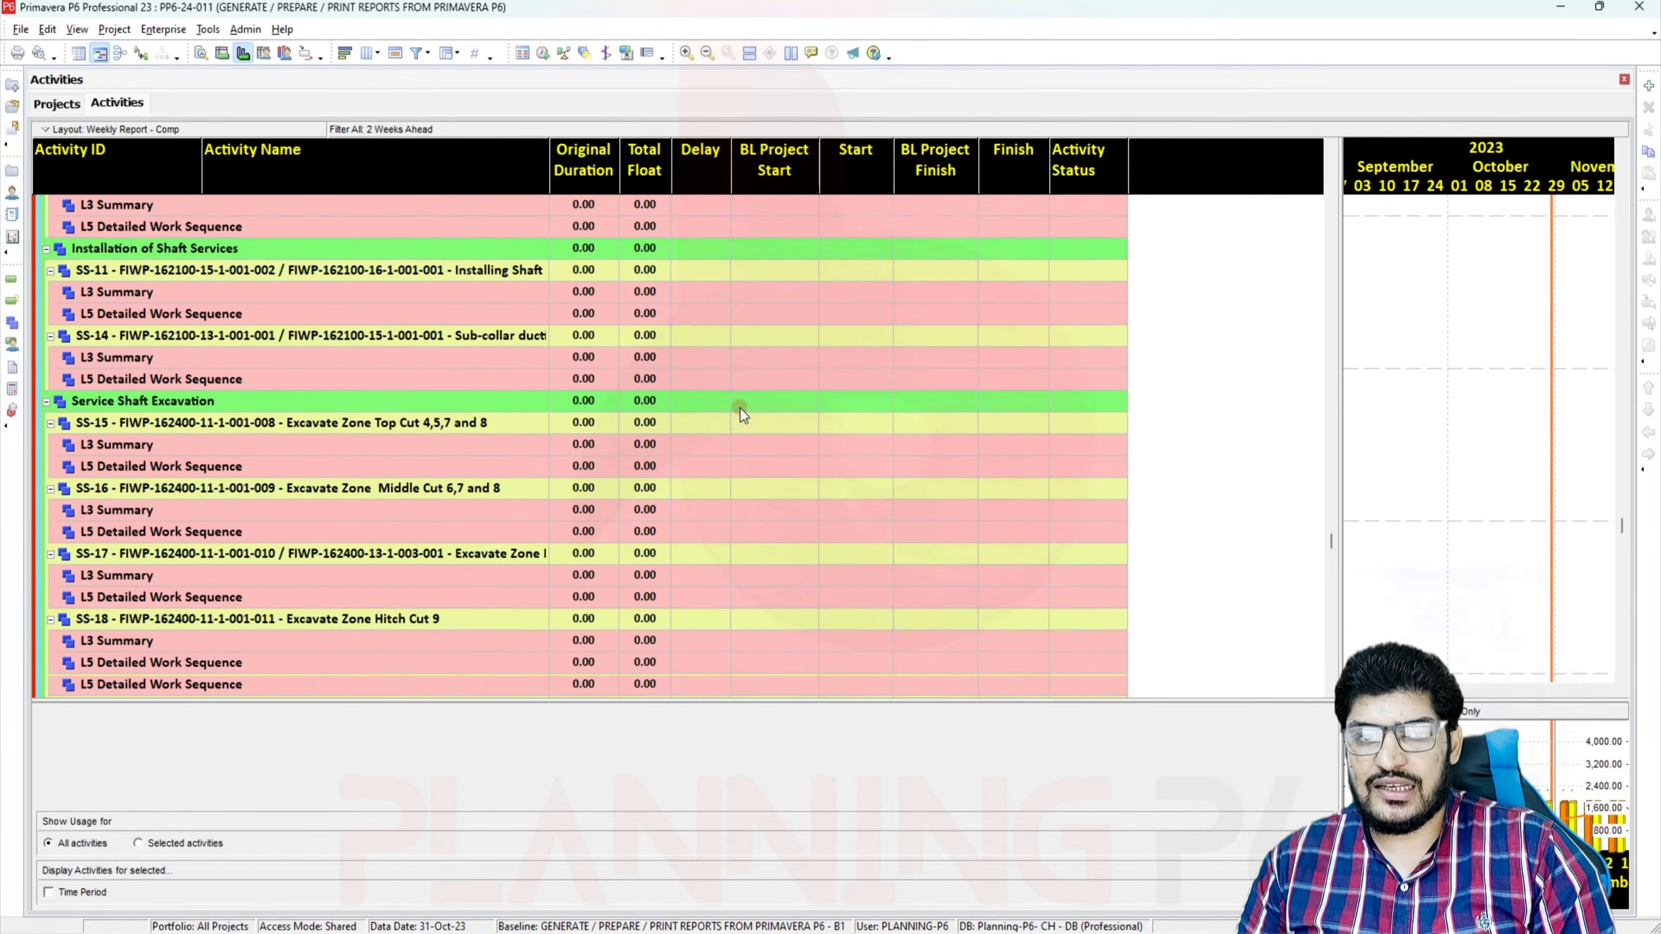
scroll(762, 385, down, 12)
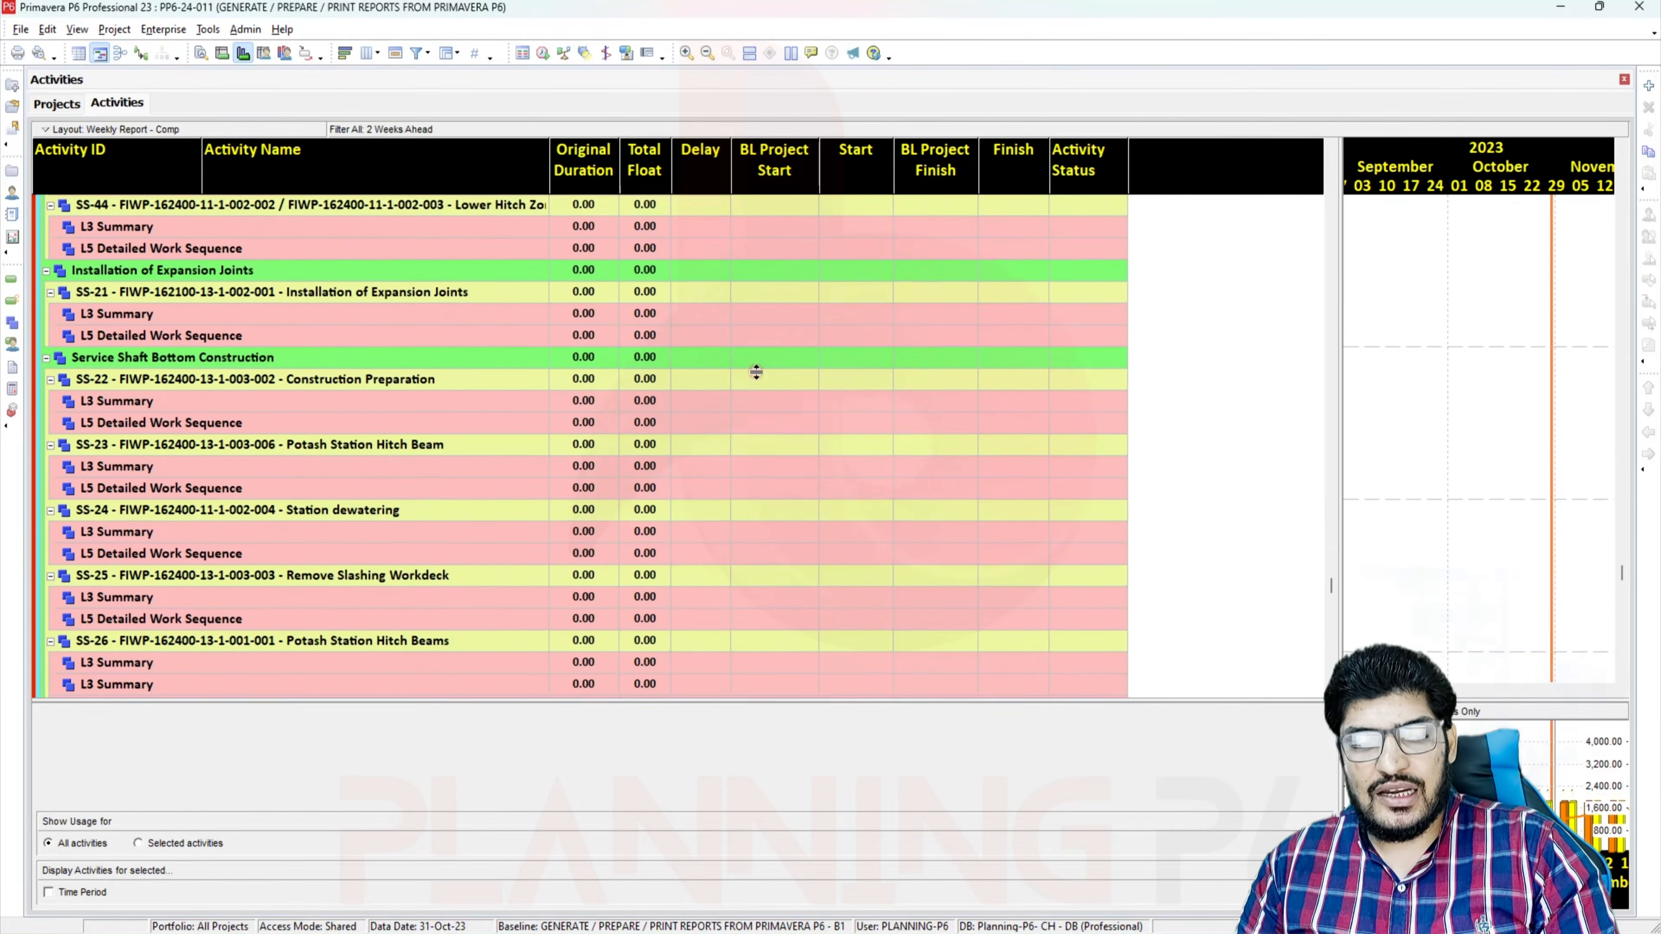
scroll(736, 371, down, 12)
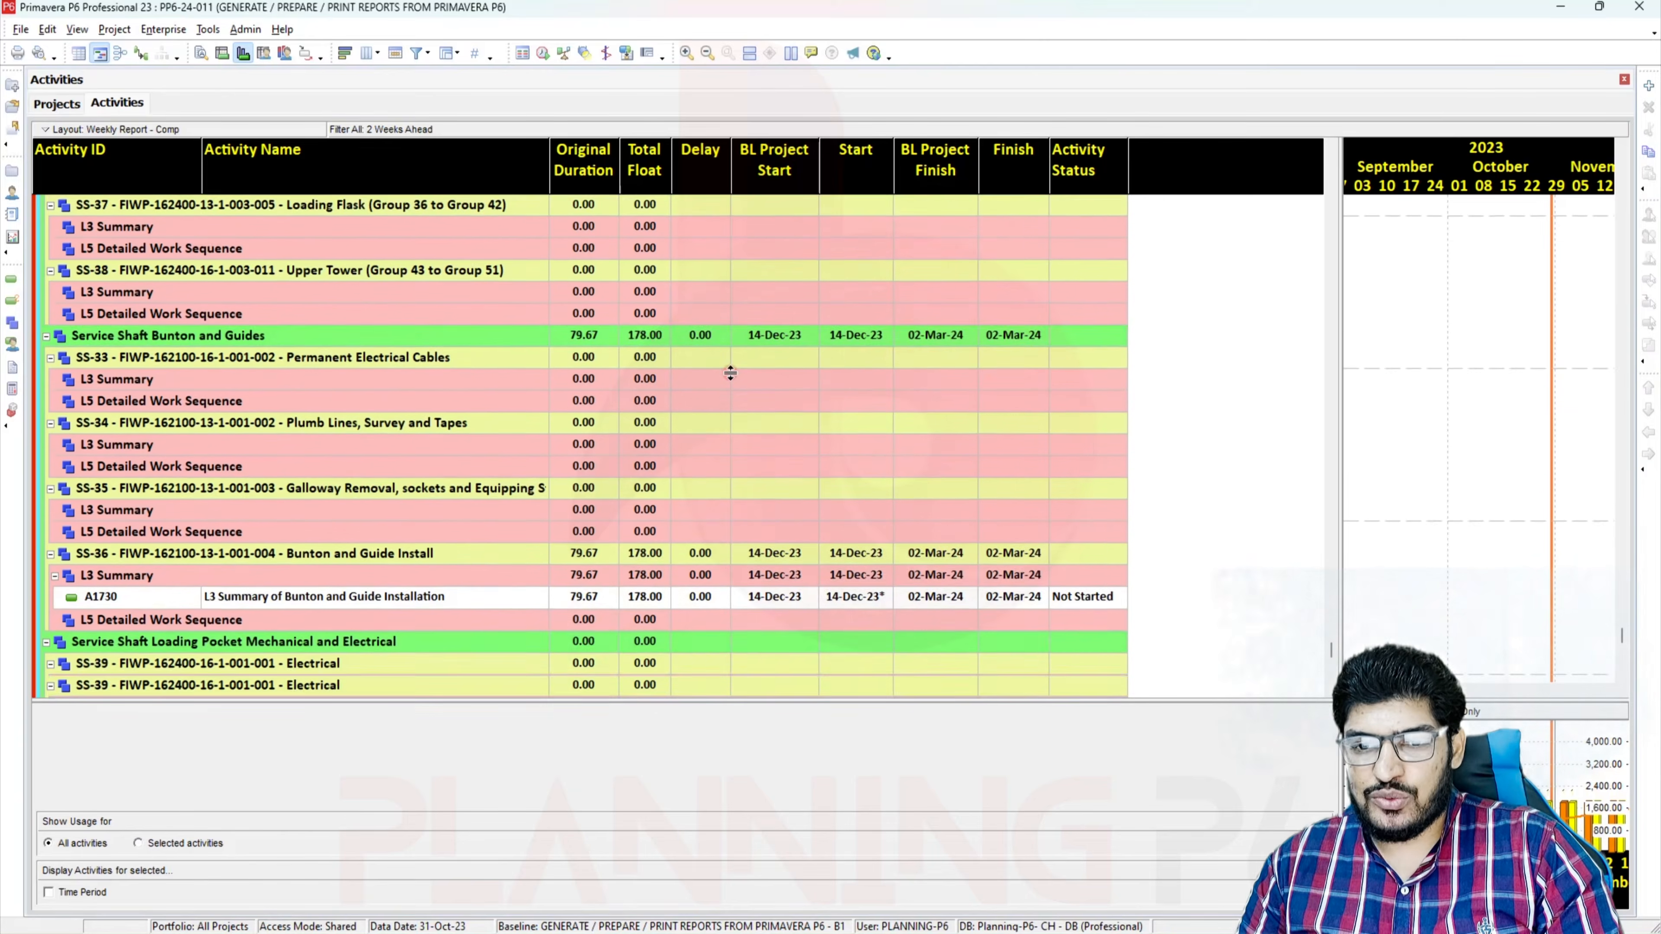
scroll(731, 373, down, 2)
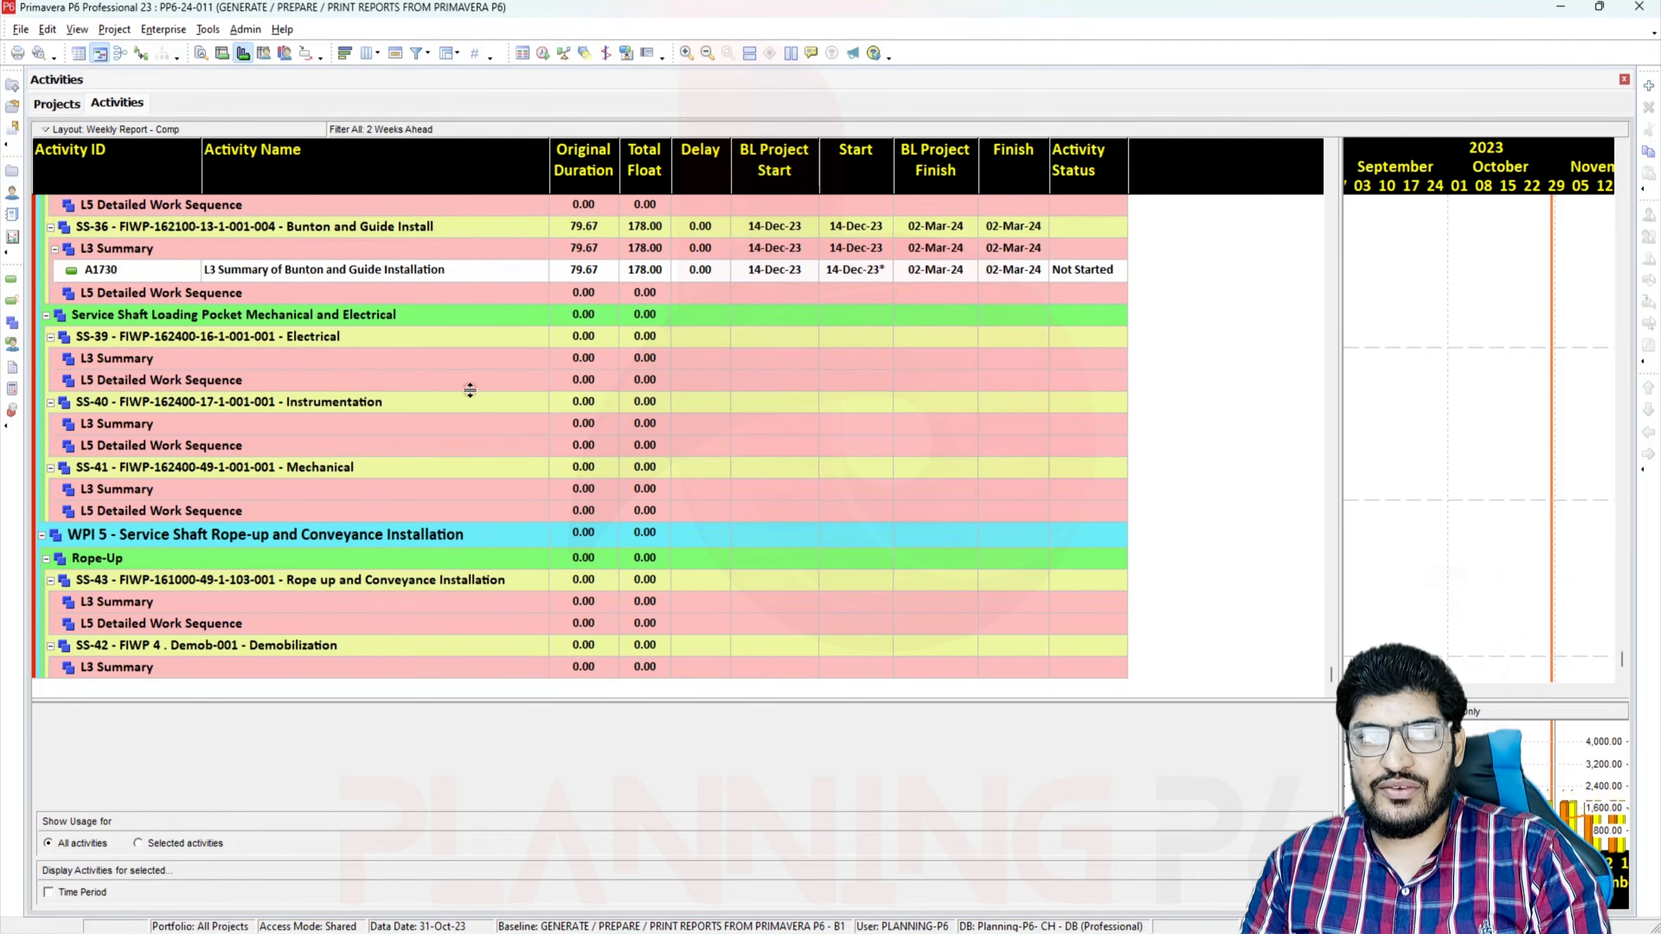
Save the current layout as a new layout named "2 Weeks Look ahead", available to the current user
click(77, 29)
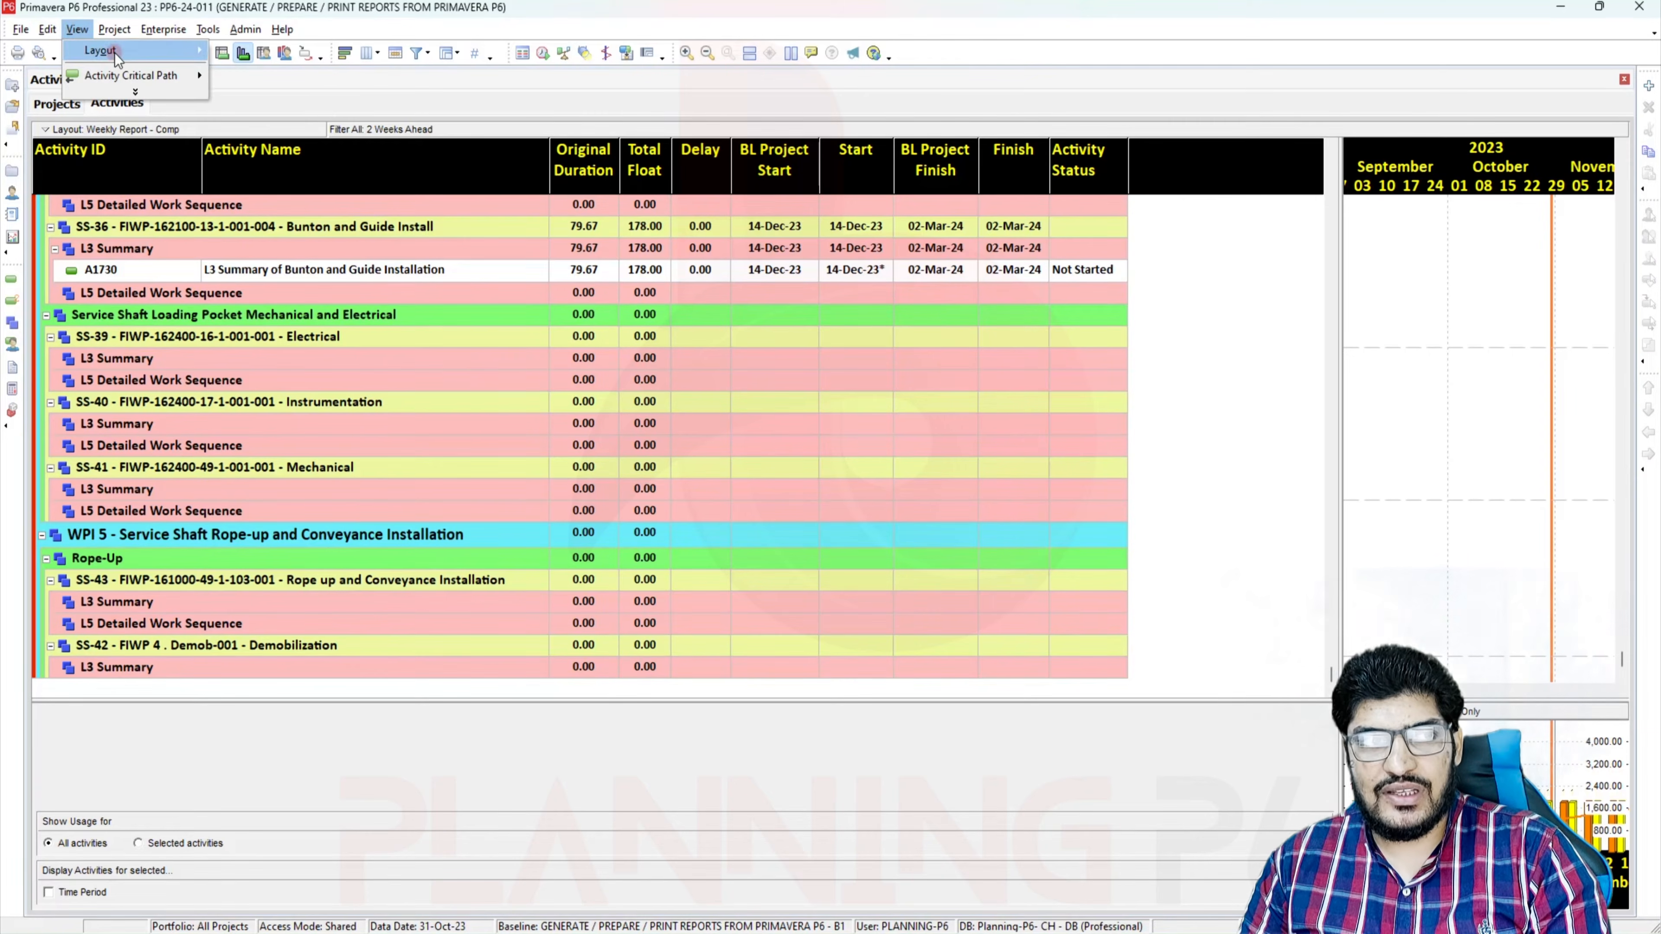
mouse_move(124, 51)
click(257, 91)
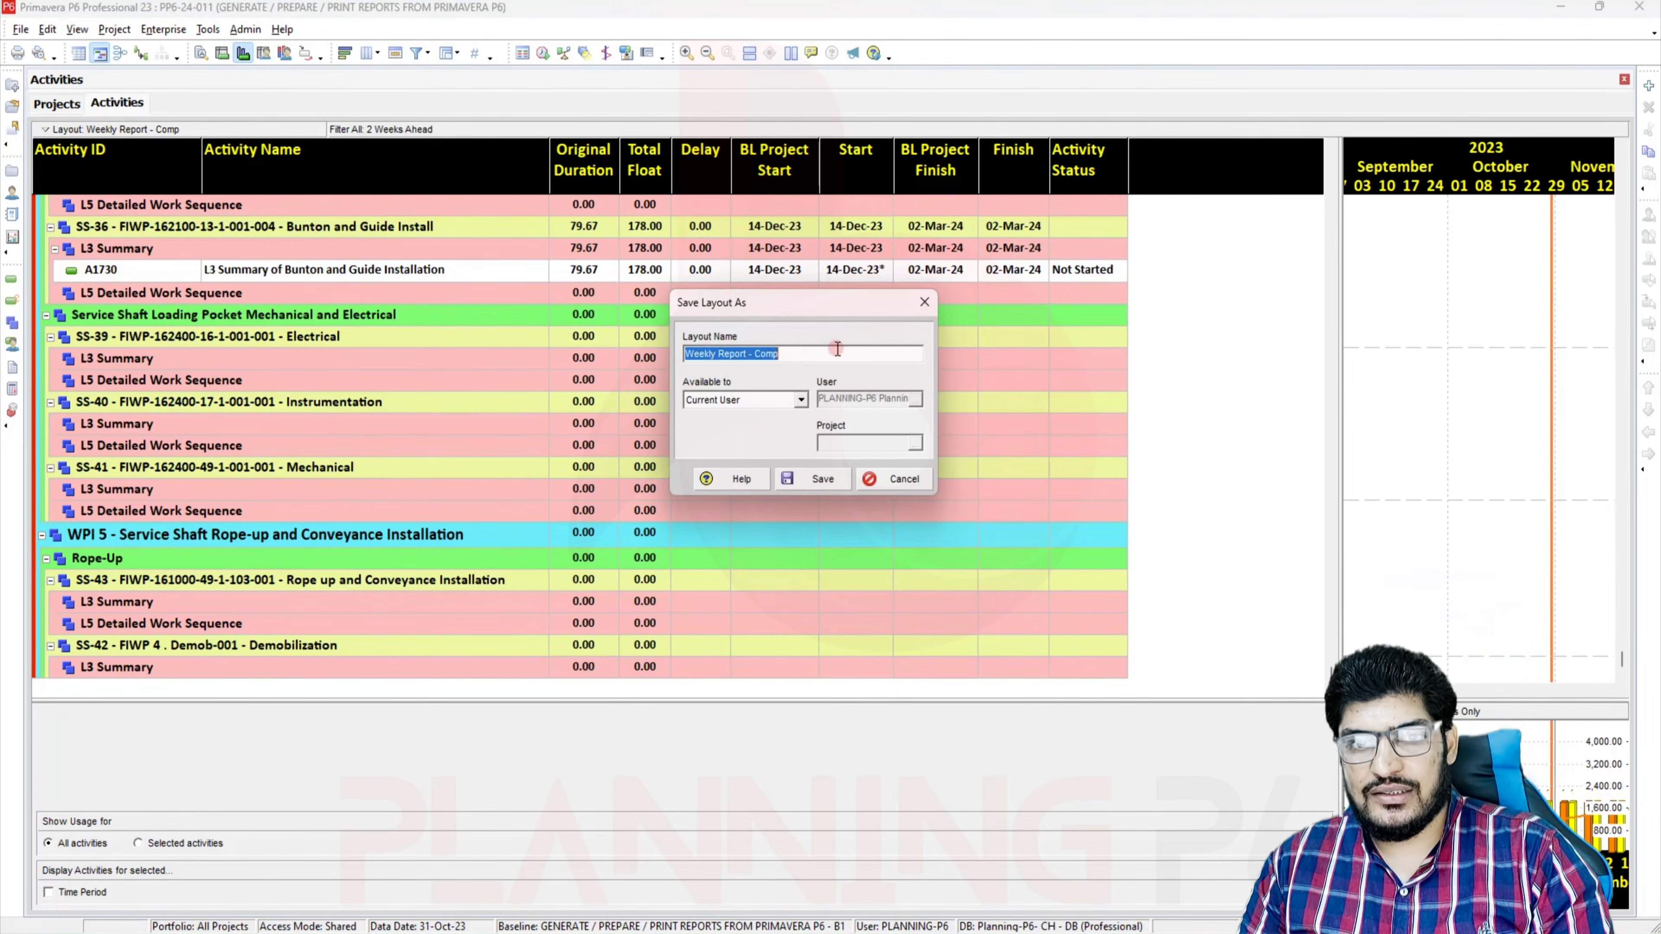
click(809, 350)
drag(810, 348, 644, 348)
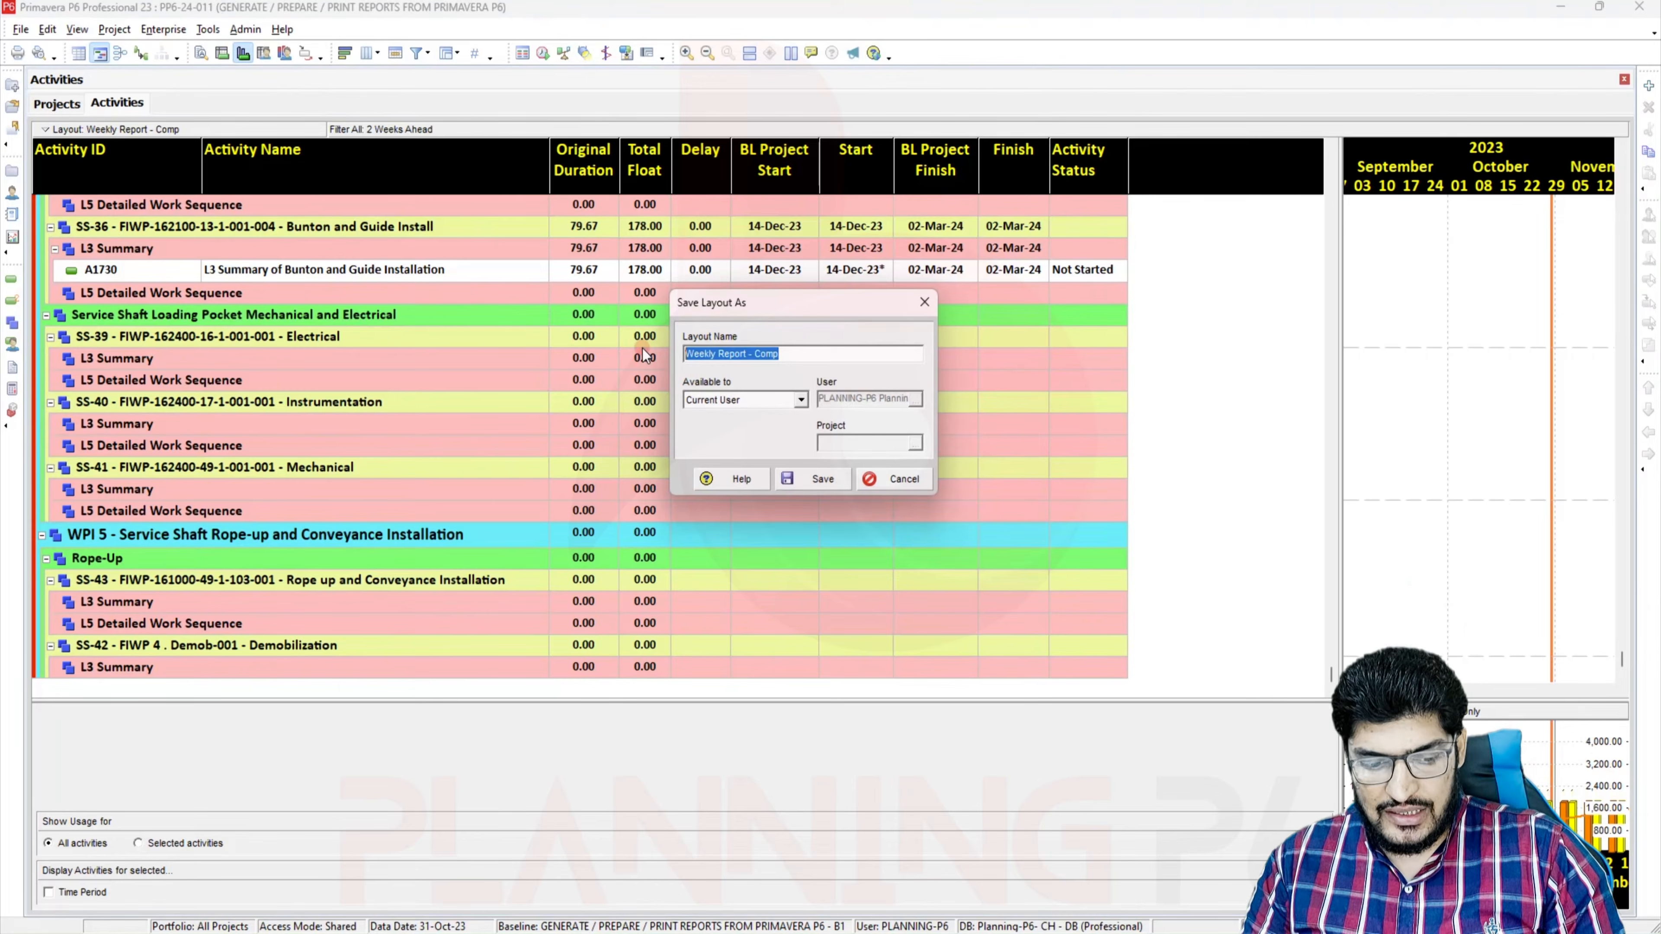
text(2 Wee)
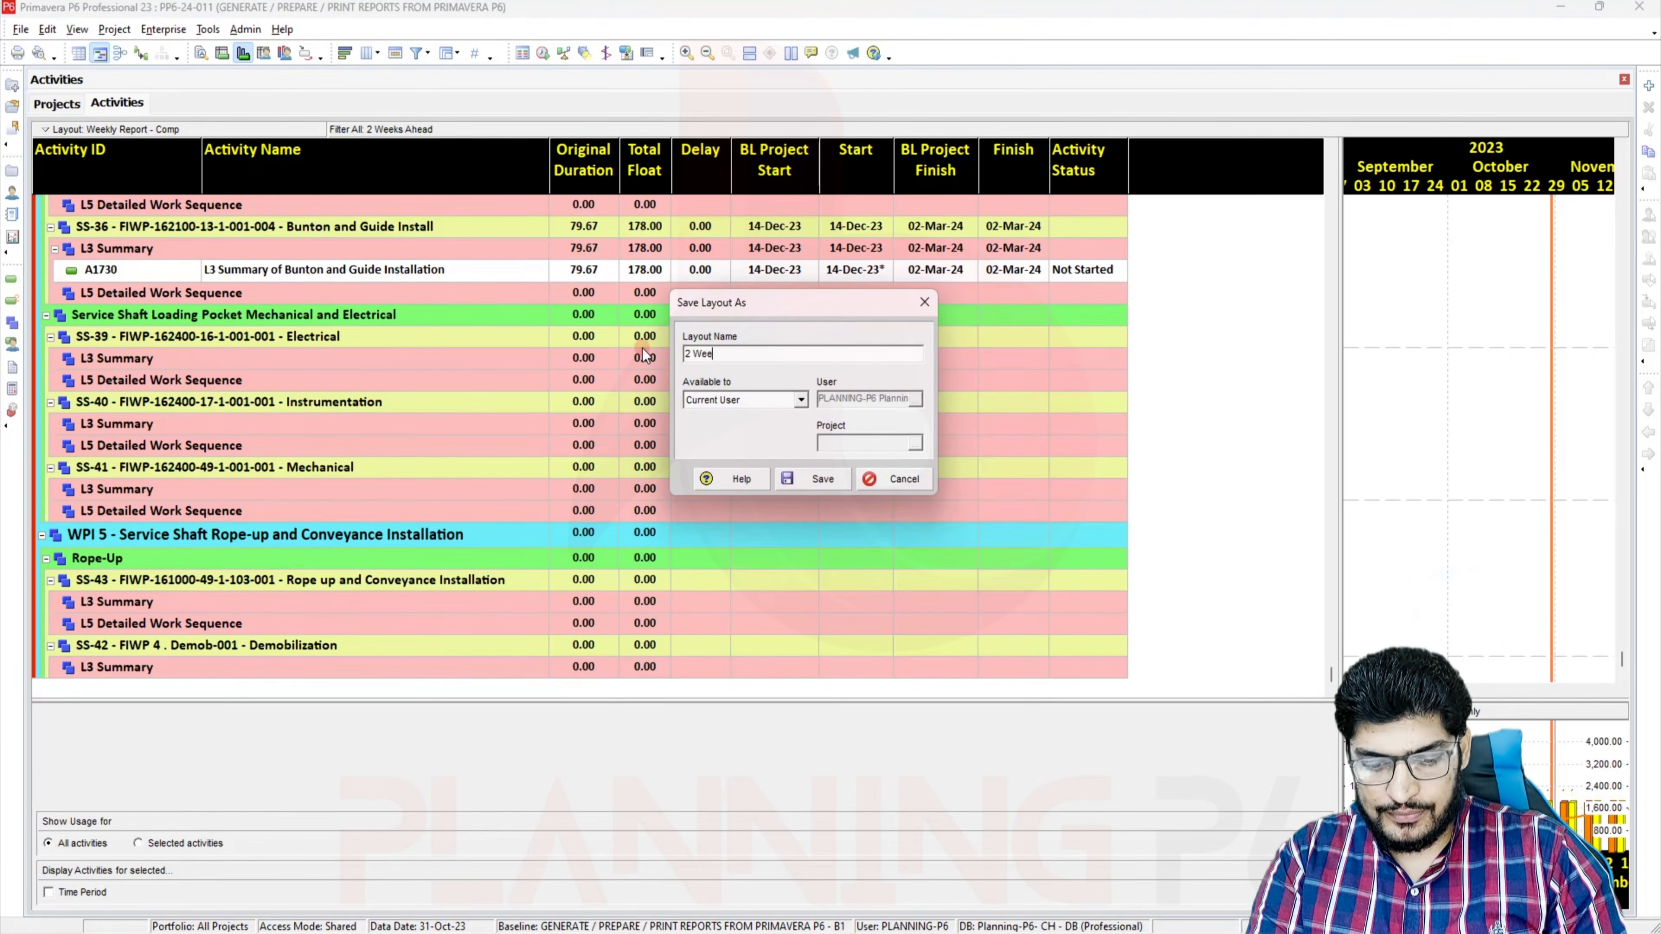
text(ks Loo)
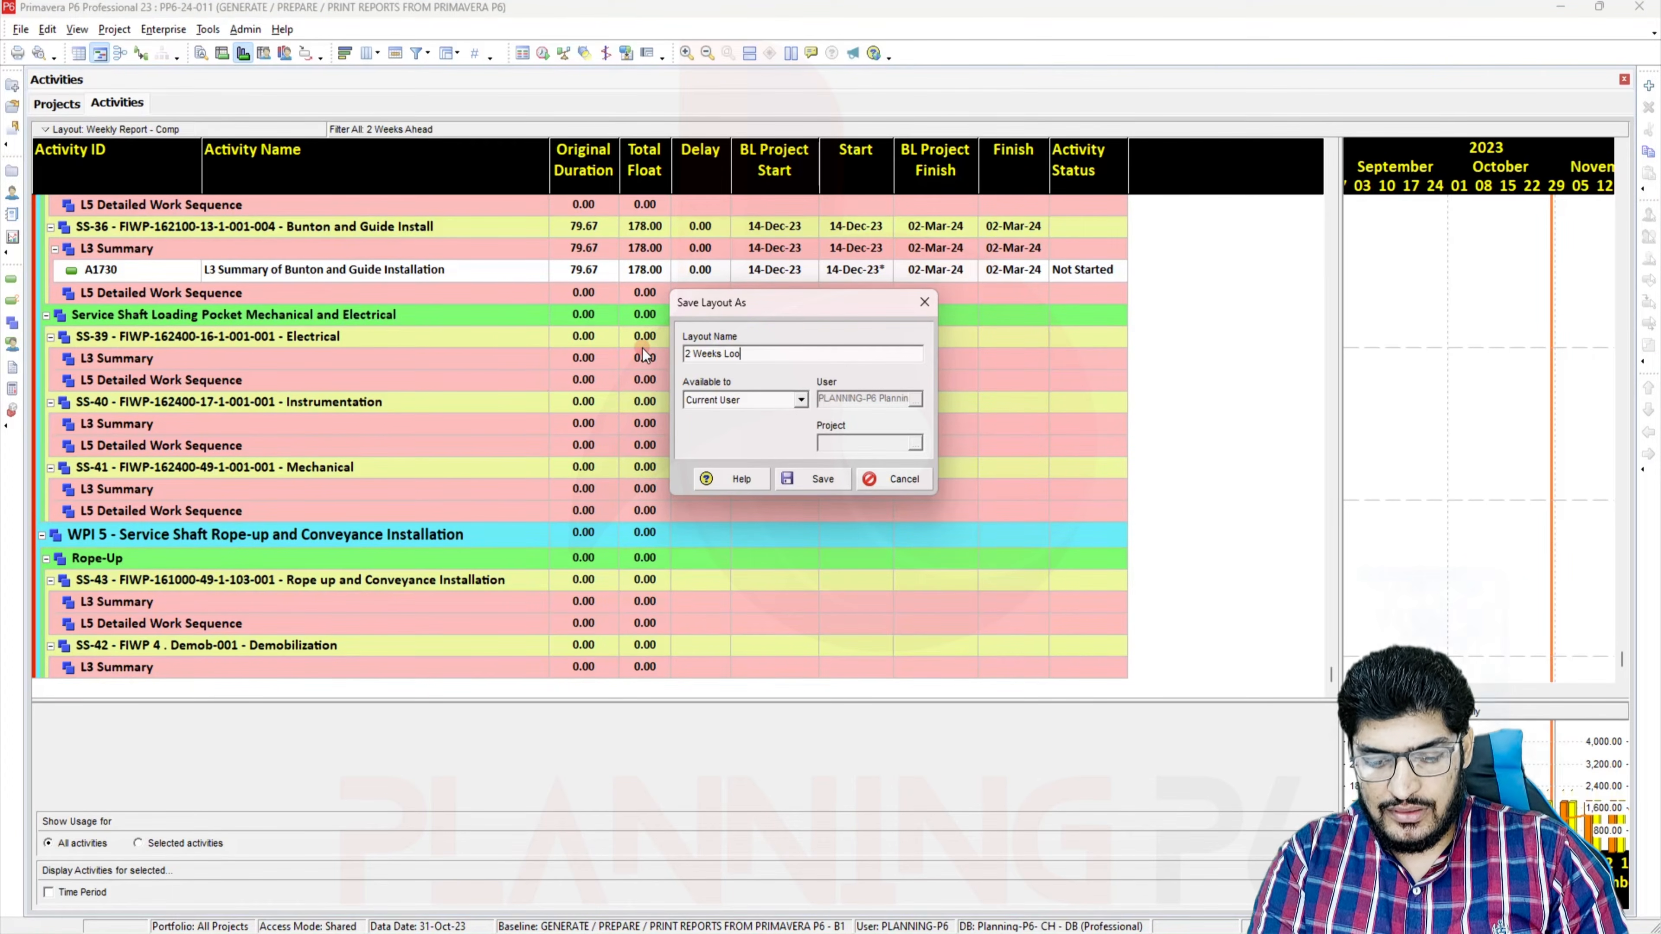
text(k ahead)
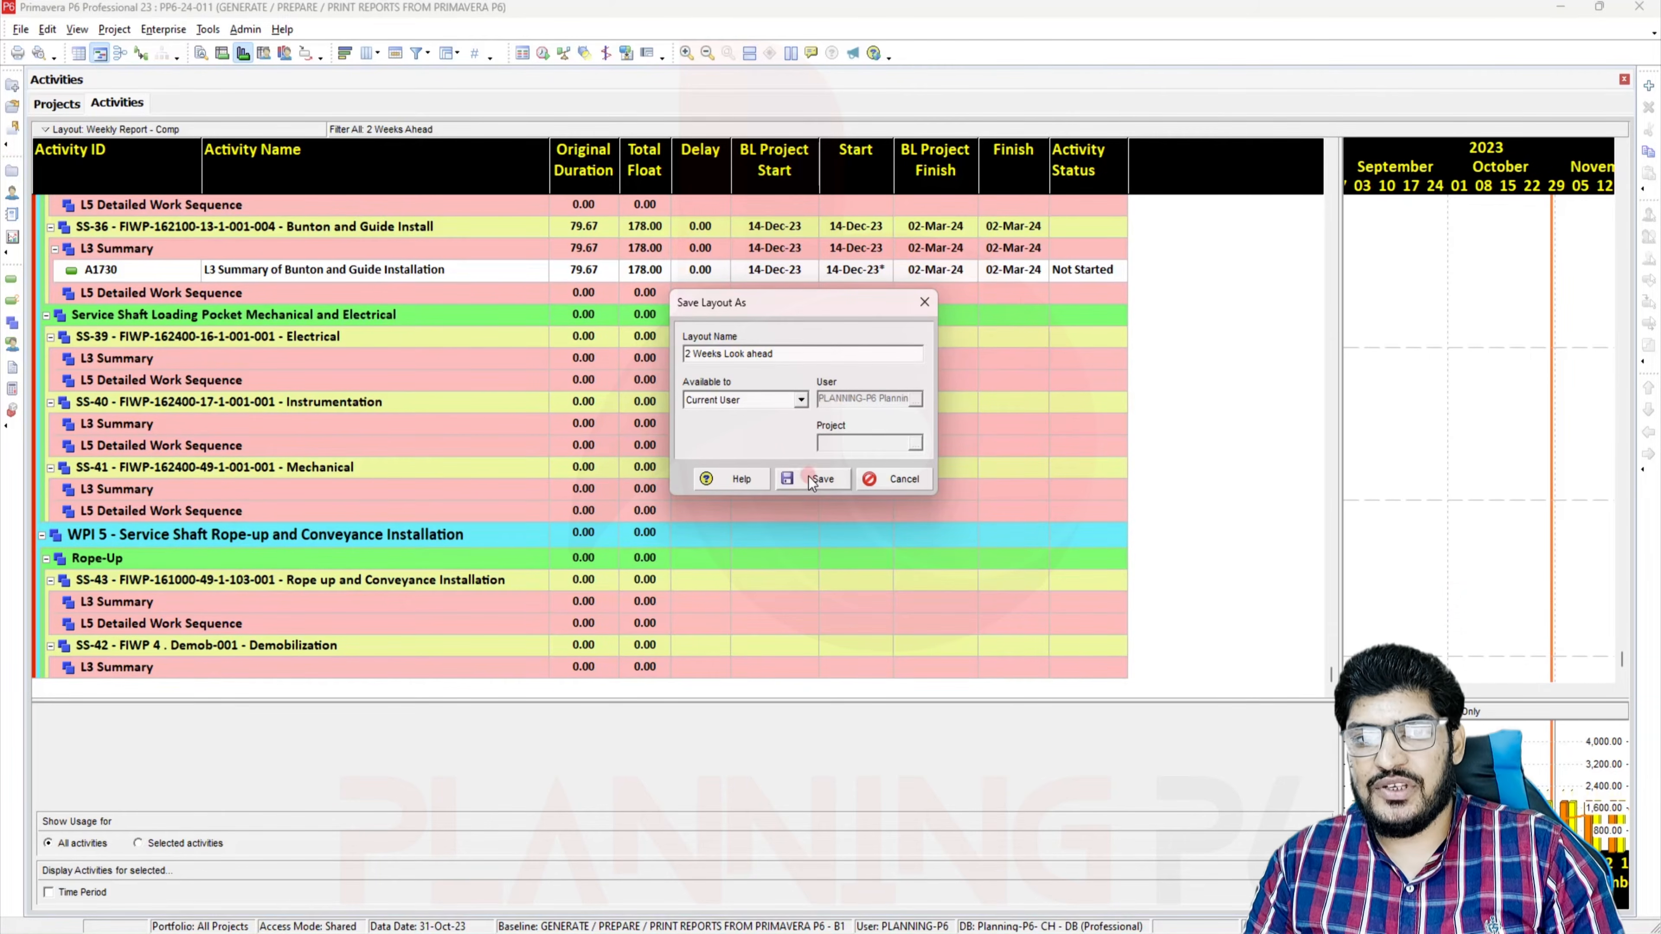
key(Return)
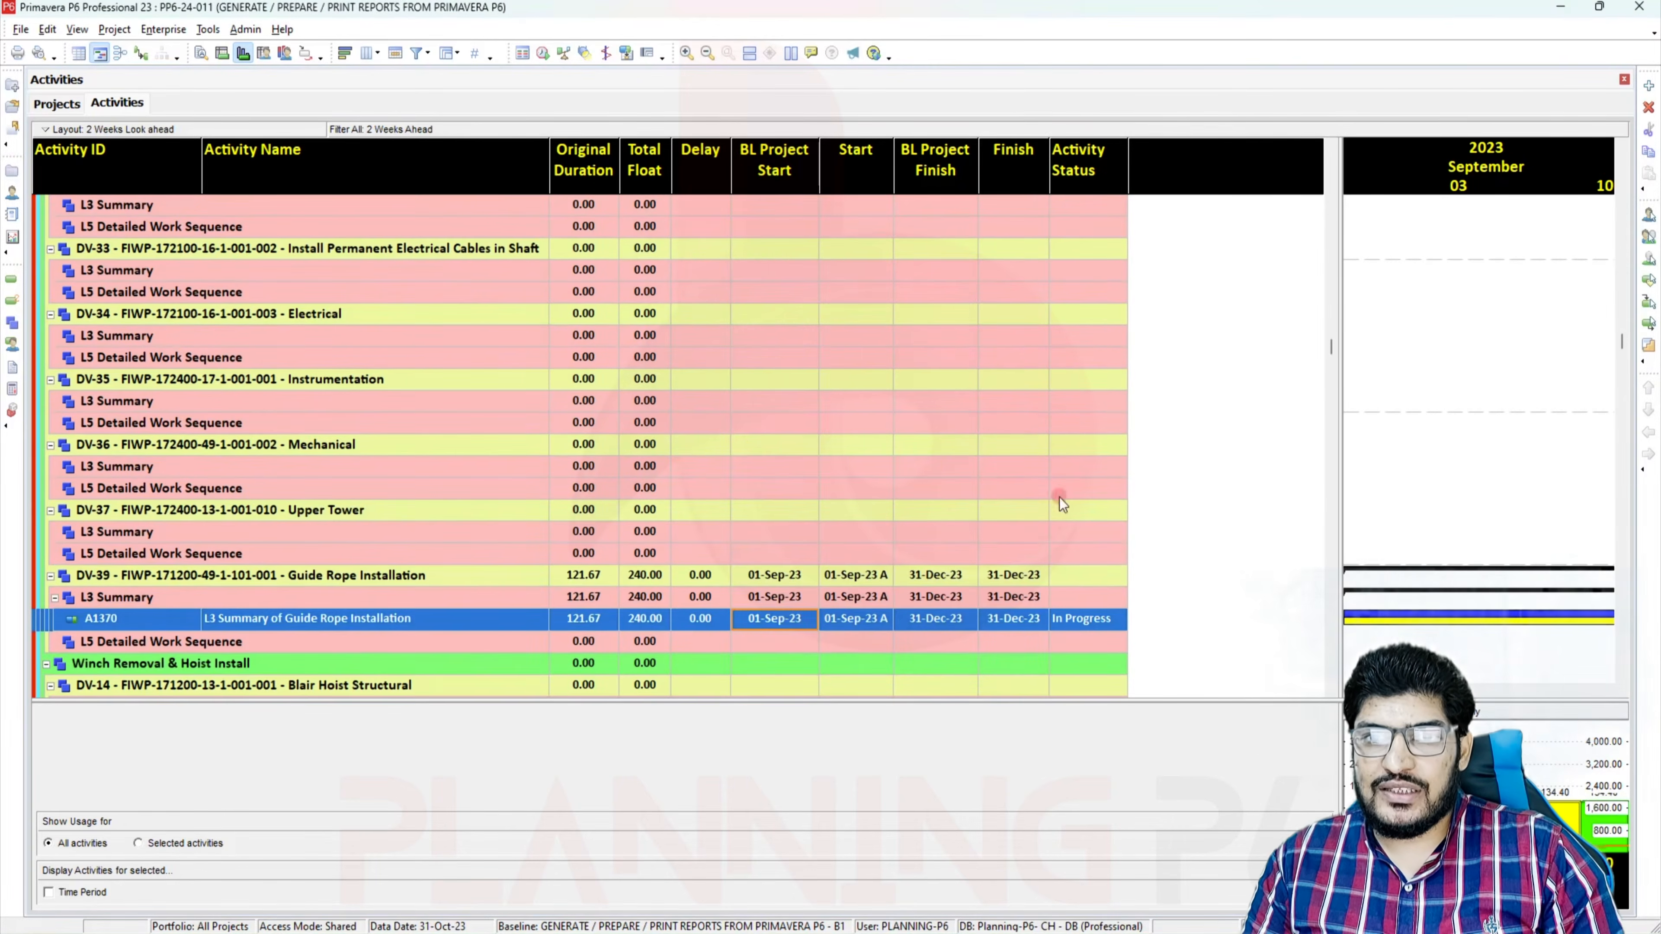
scroll(1052, 426, up, 3)
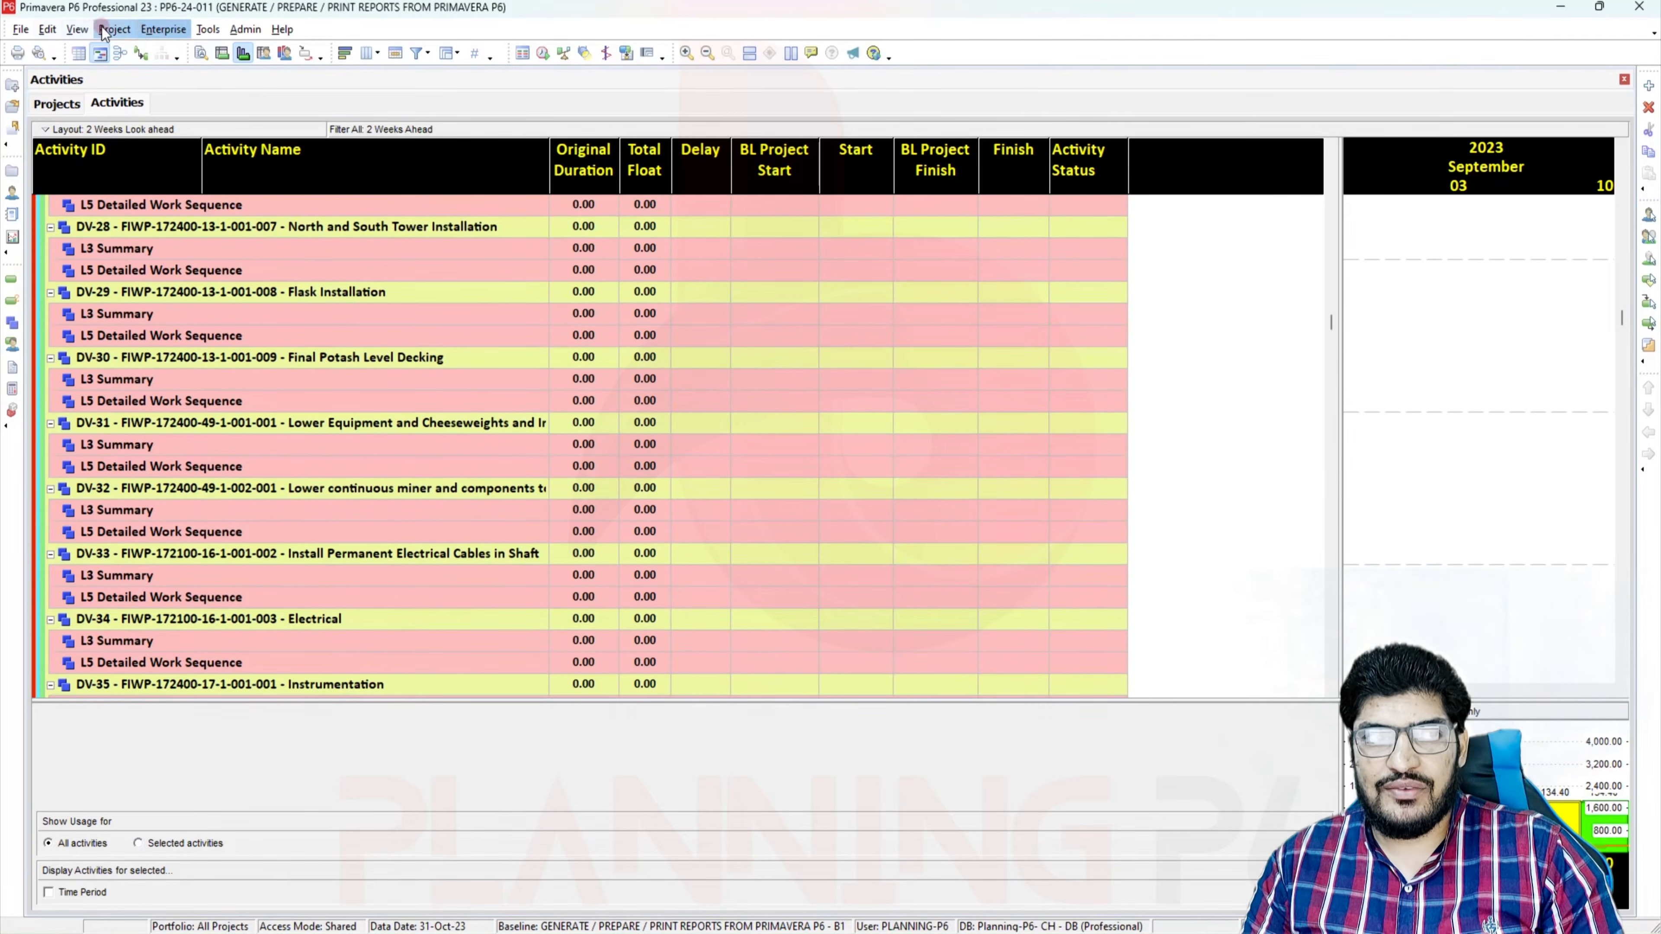
click(77, 29)
mouse_move(131, 53)
click(294, 59)
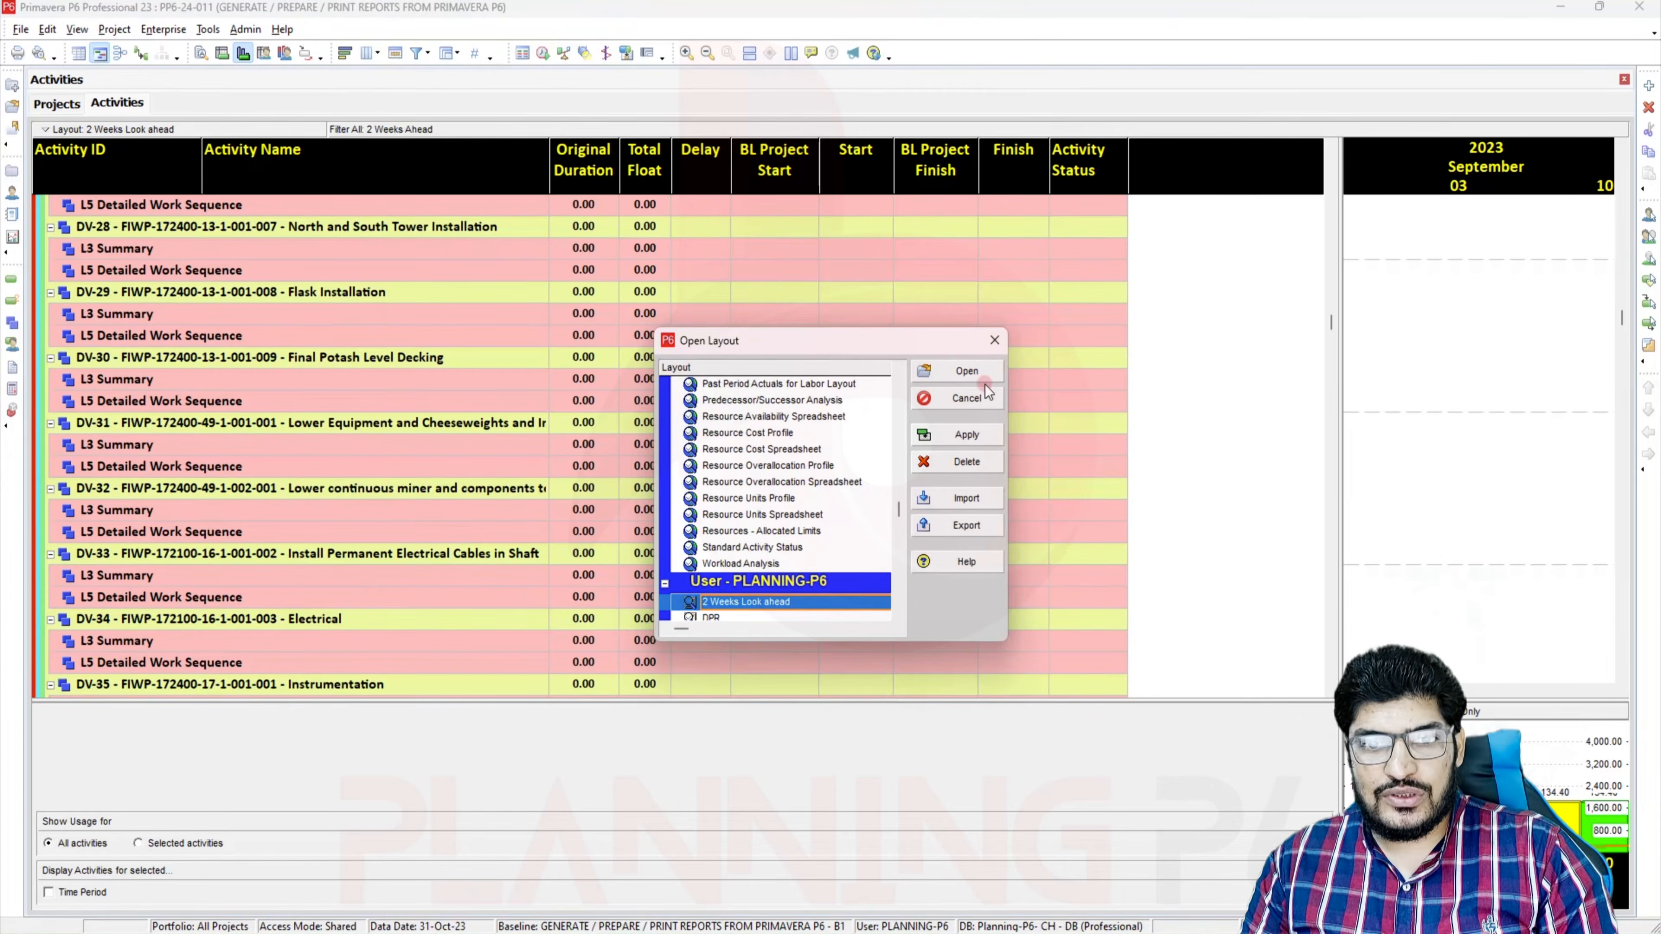
click(994, 349)
Apply the saved Weekly Report layout from the user layouts to the activity table
click(77, 29)
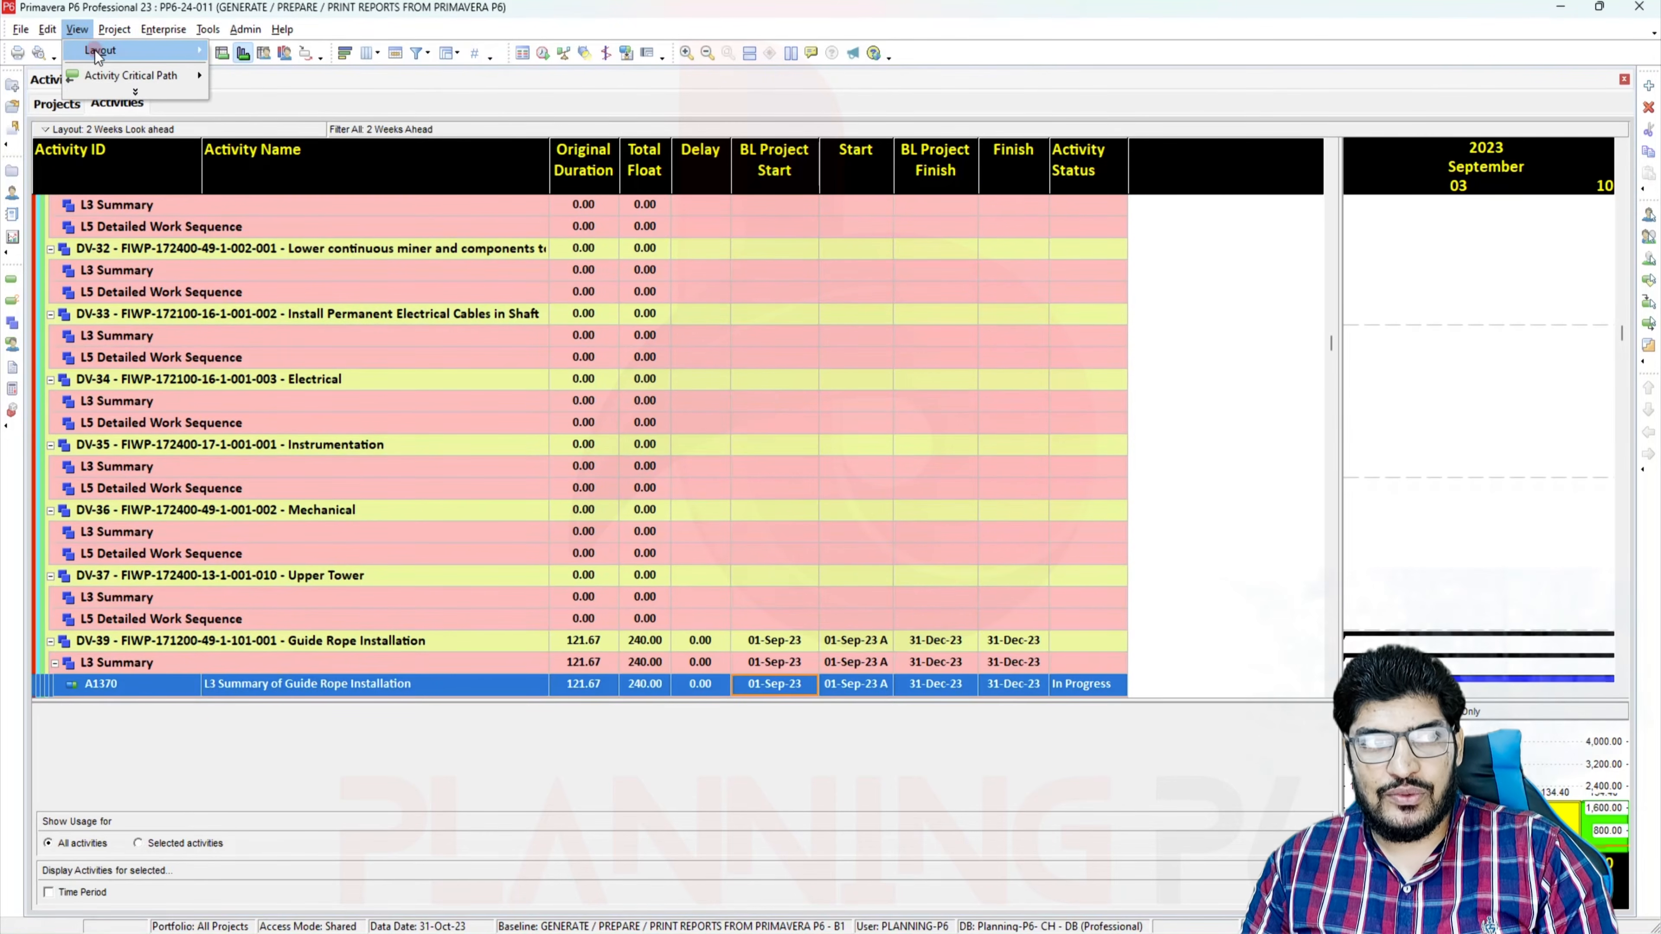
mouse_move(130, 50)
click(263, 50)
scroll(811, 589, down, 5)
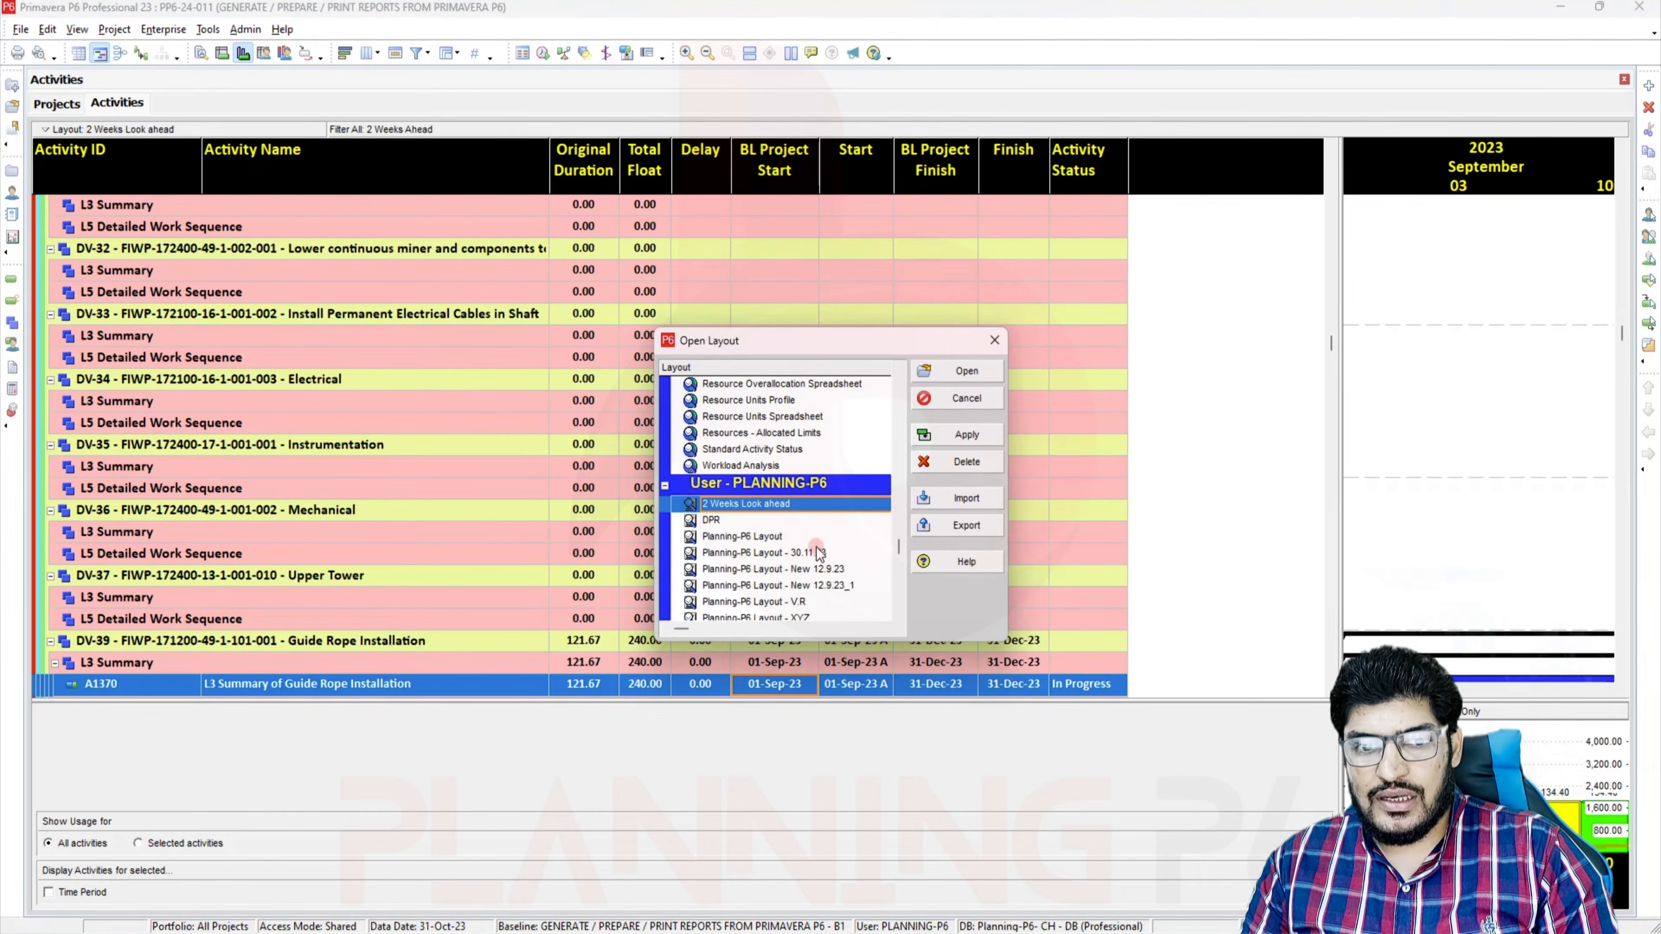
scroll(814, 536, down, 1)
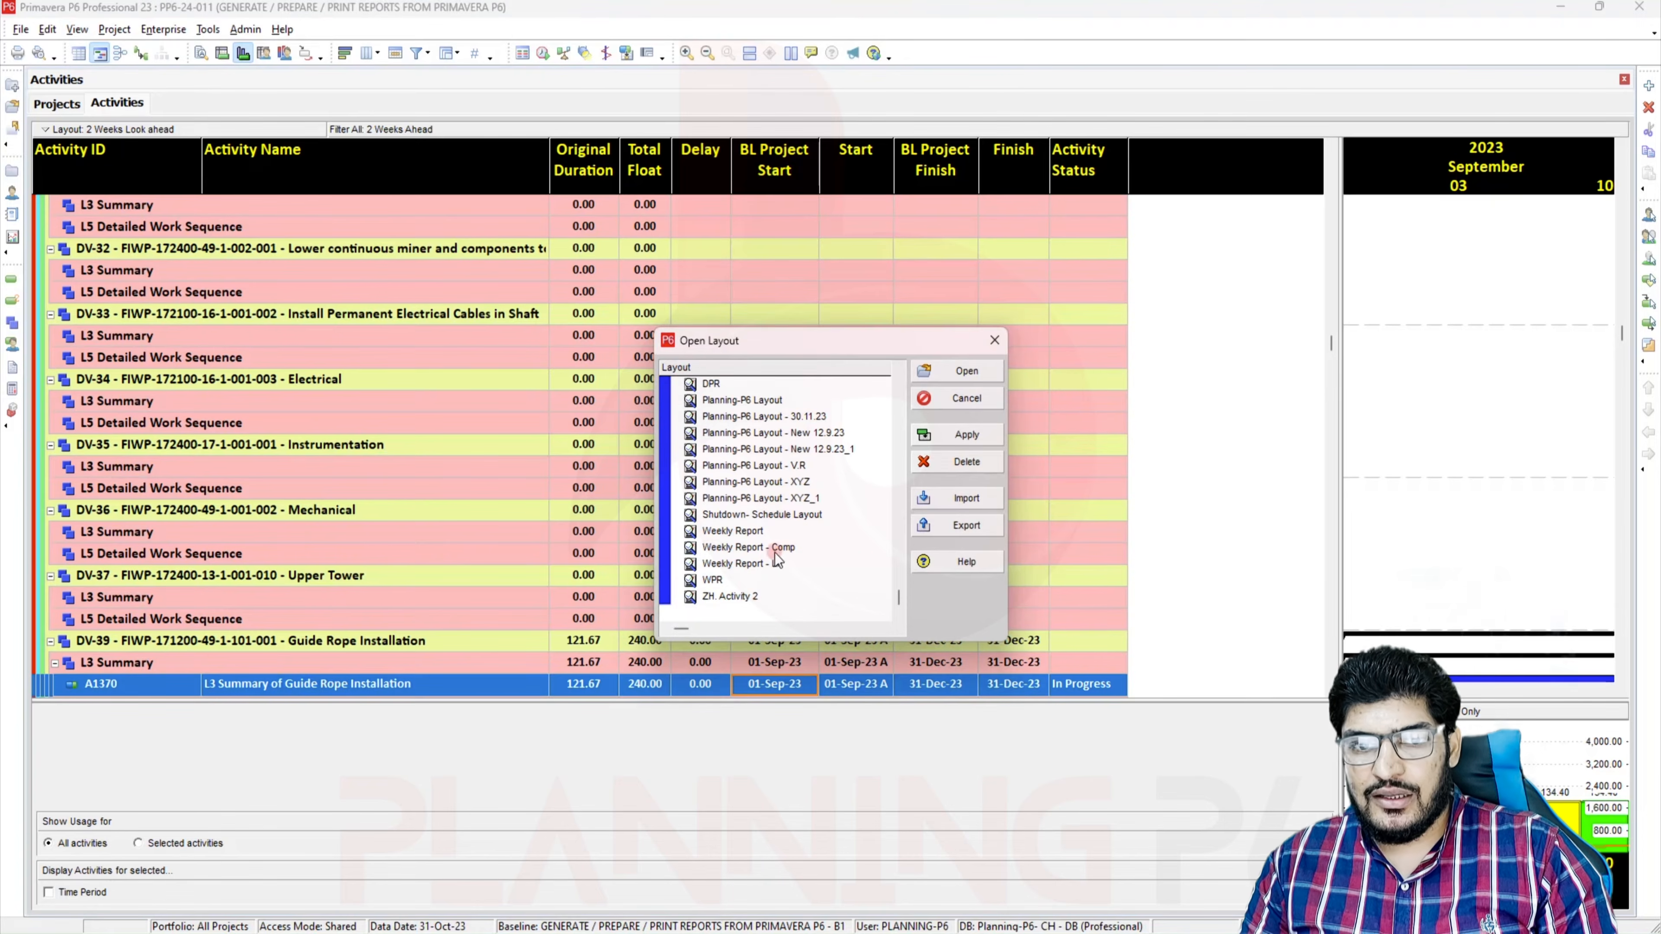
click(745, 531)
click(965, 435)
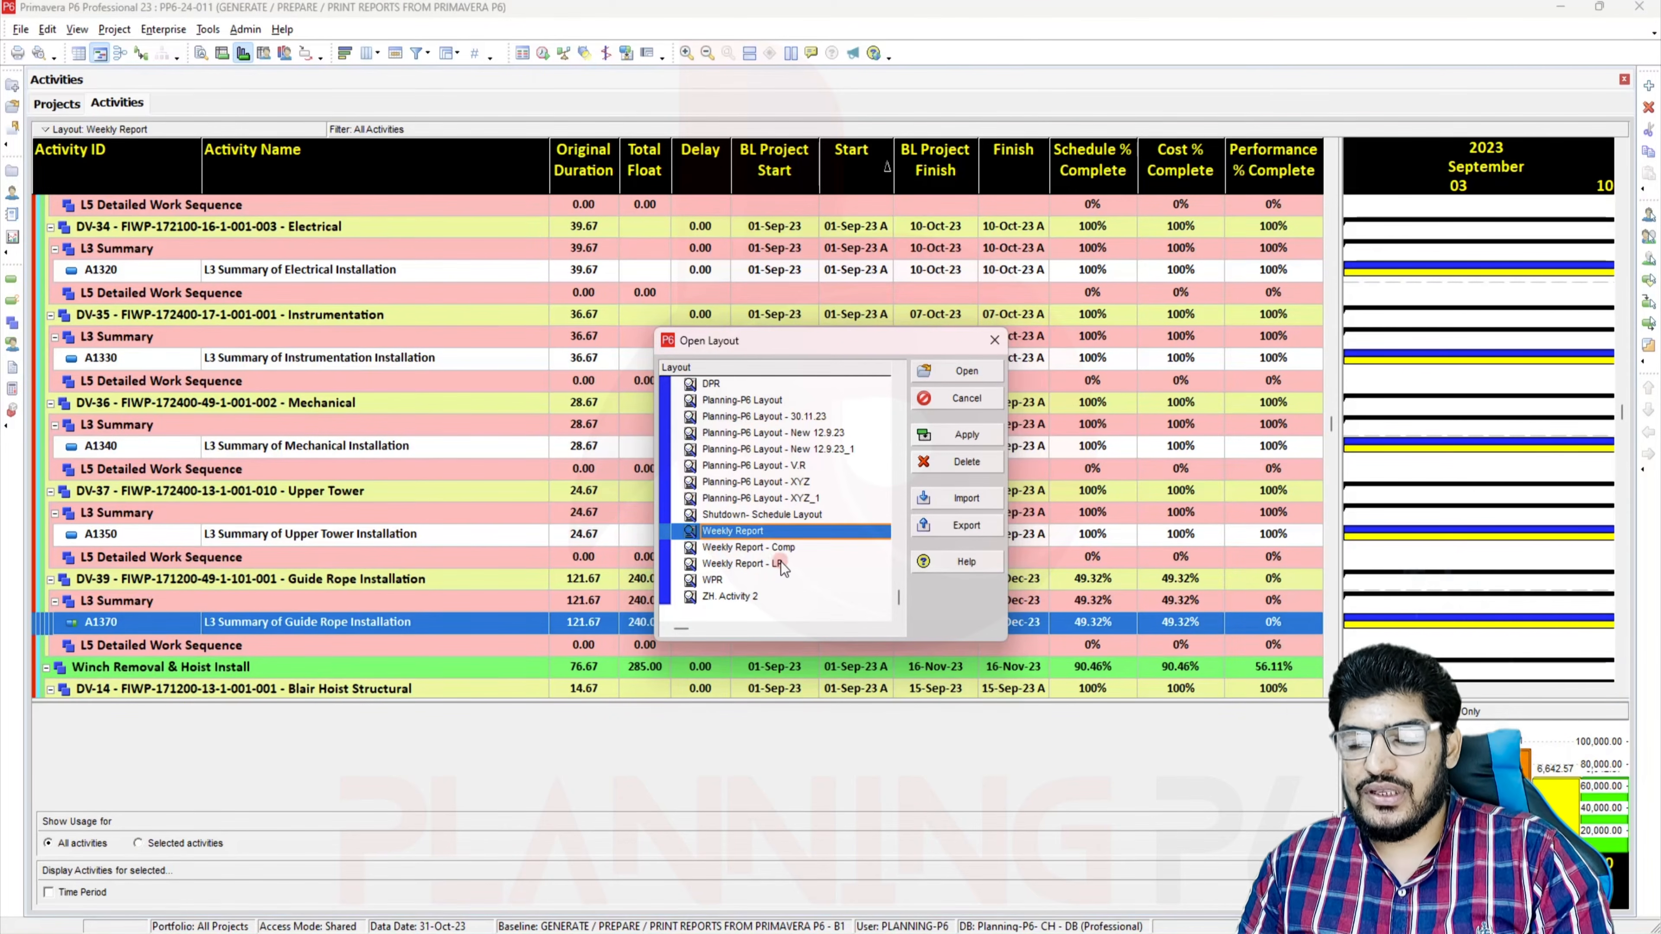
Apply the 2 Weeks Look ahead layout from the user layouts, keeping the layout list open
scroll(770, 569, up, 1)
click(752, 407)
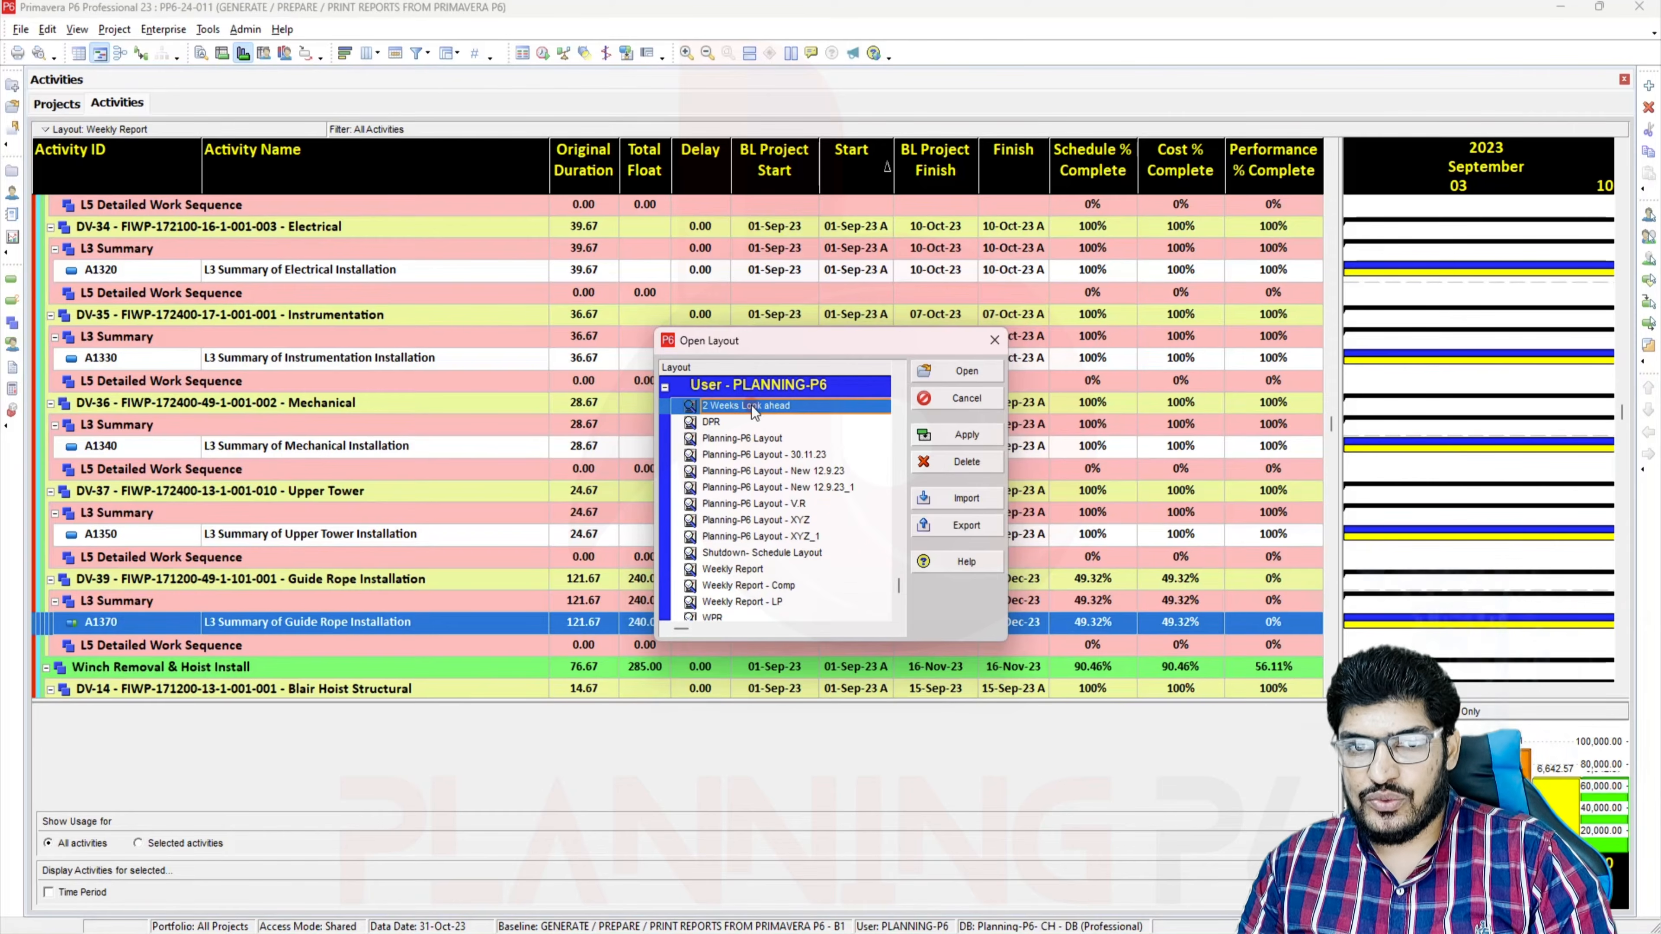
click(964, 435)
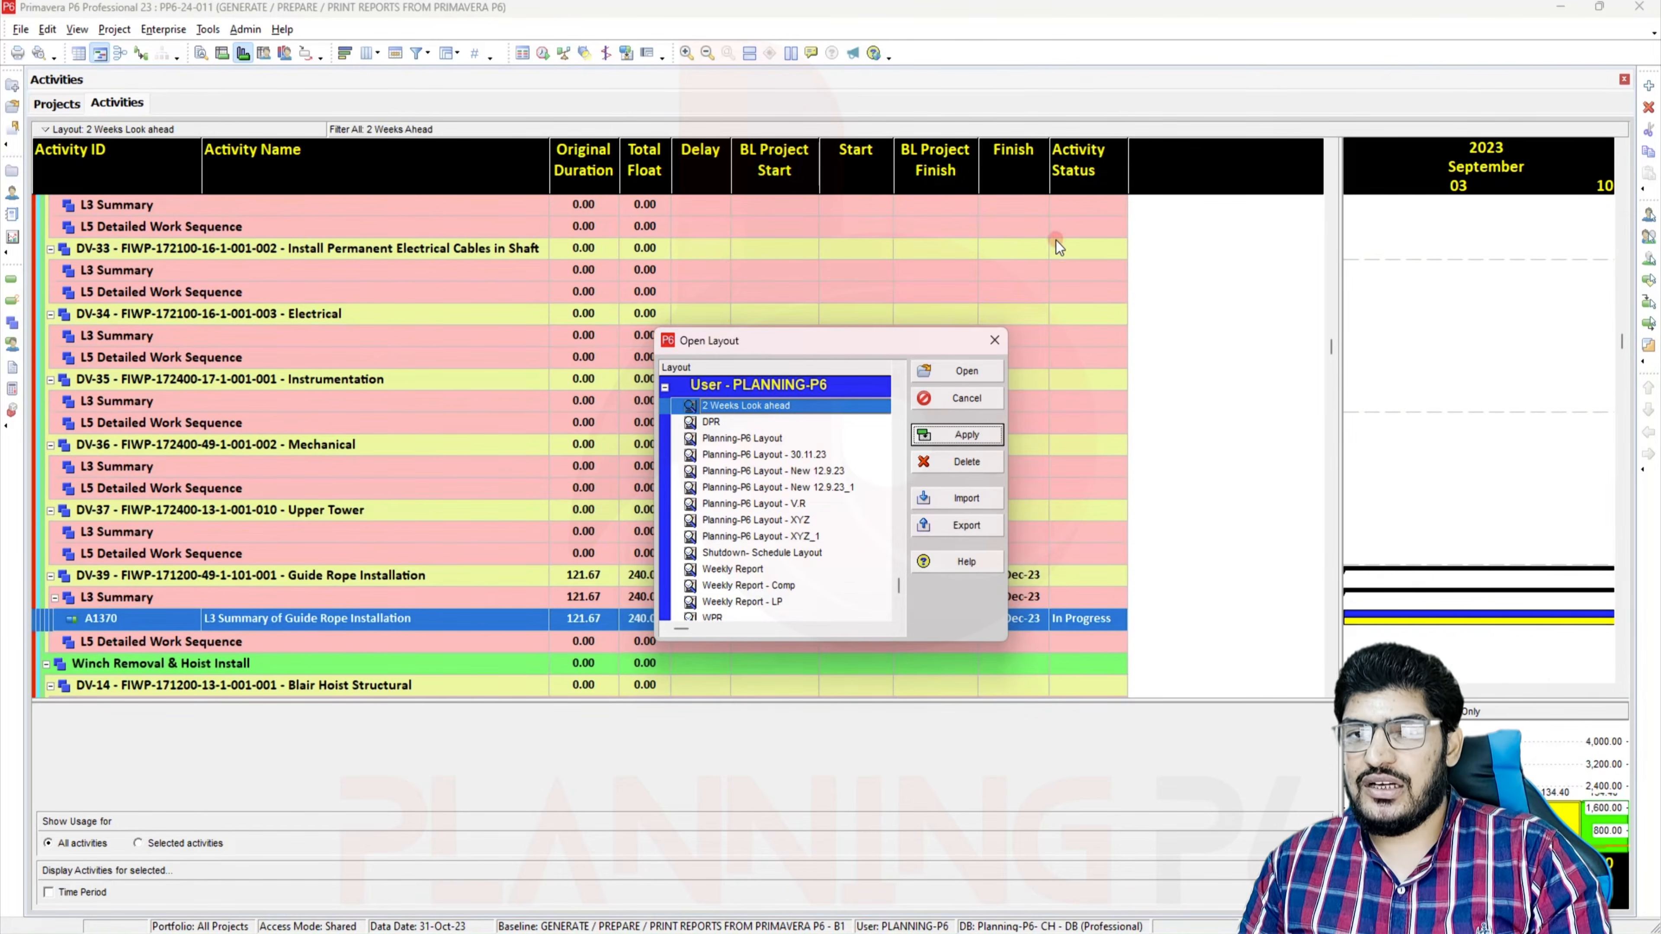
Close the layout list and view the available activity filters without applying any of them
click(999, 342)
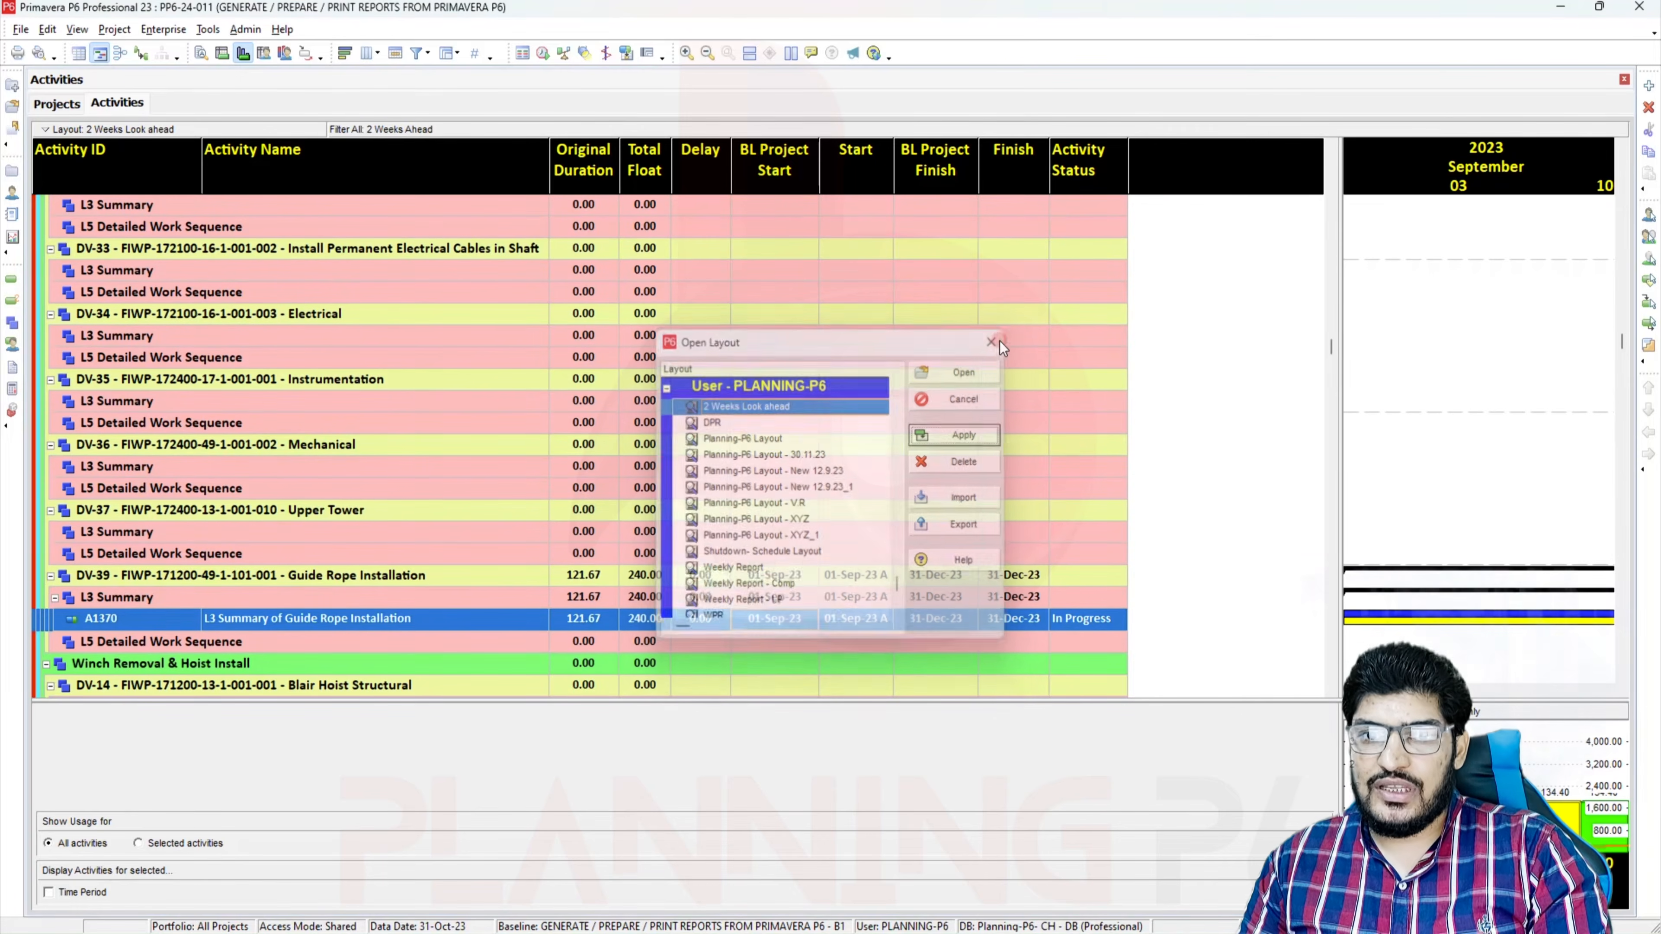
right_click(716, 444)
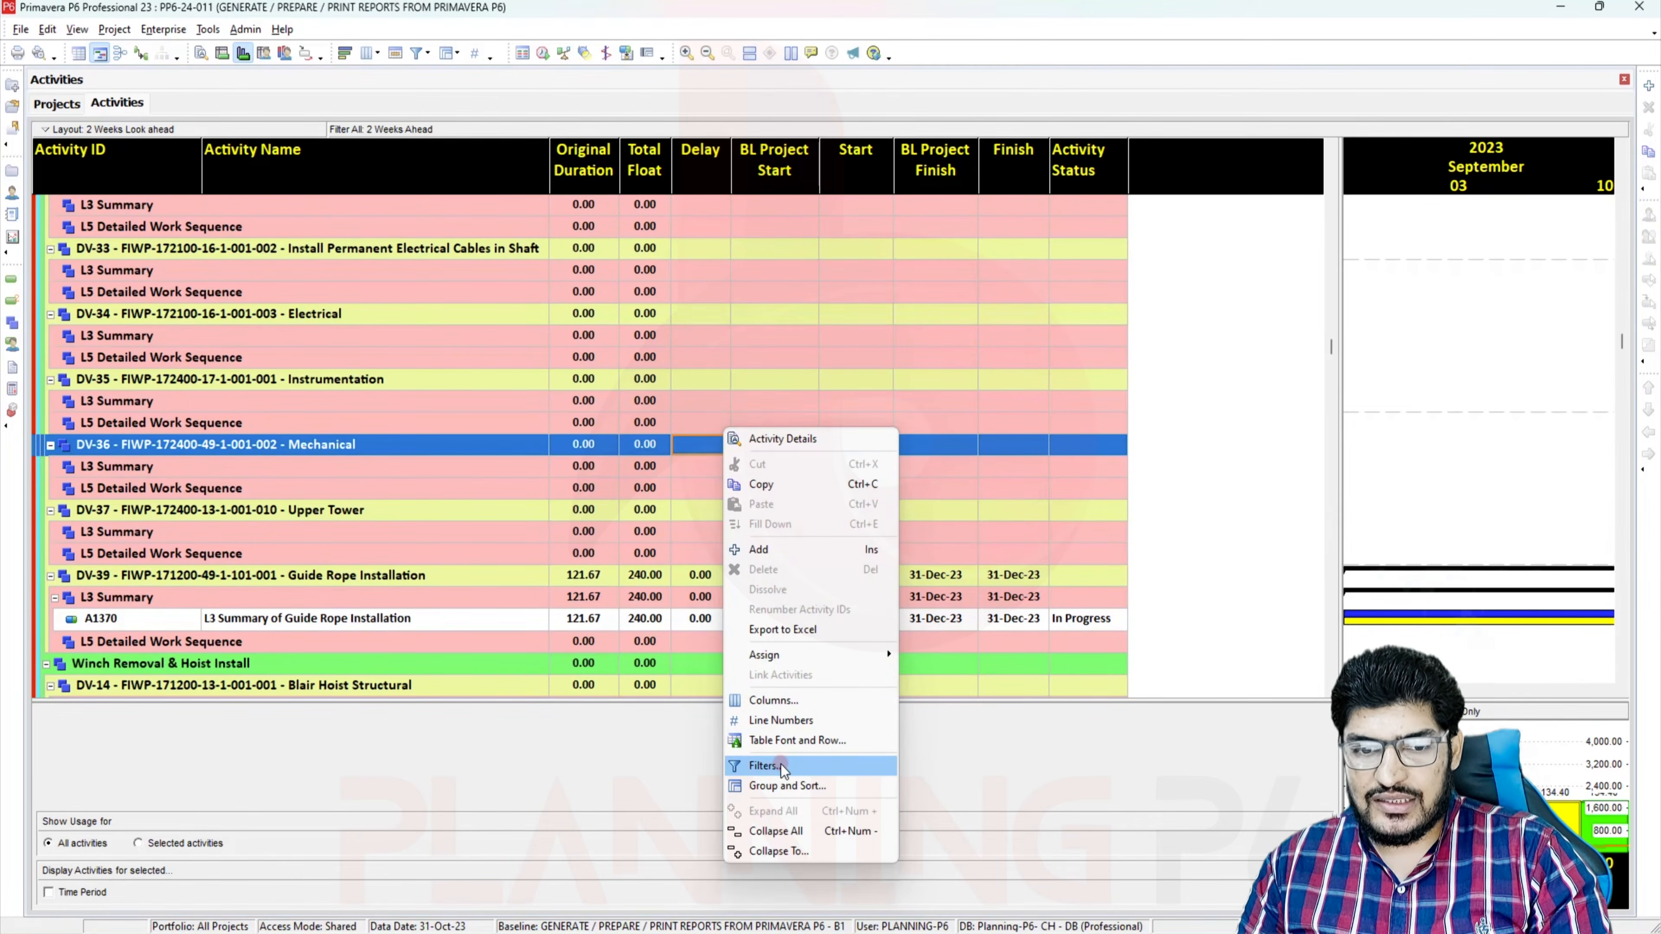
click(781, 765)
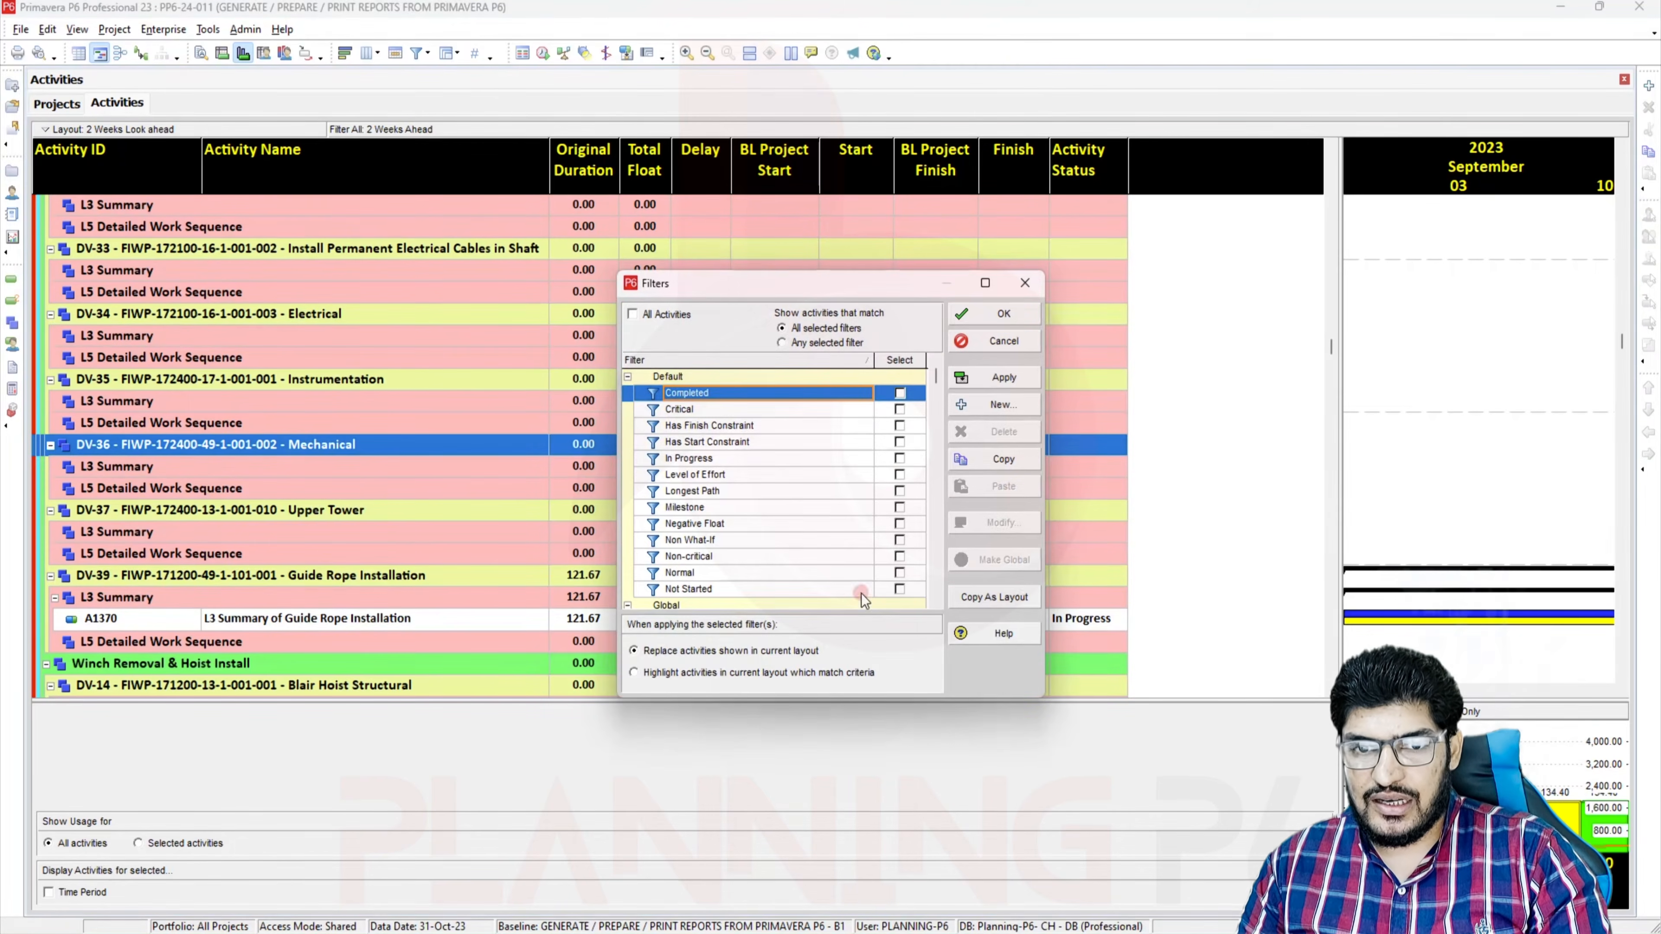
click(1025, 286)
Open the saved Weekly Report layout from the user layouts in the Activities view
click(77, 29)
mouse_move(92, 52)
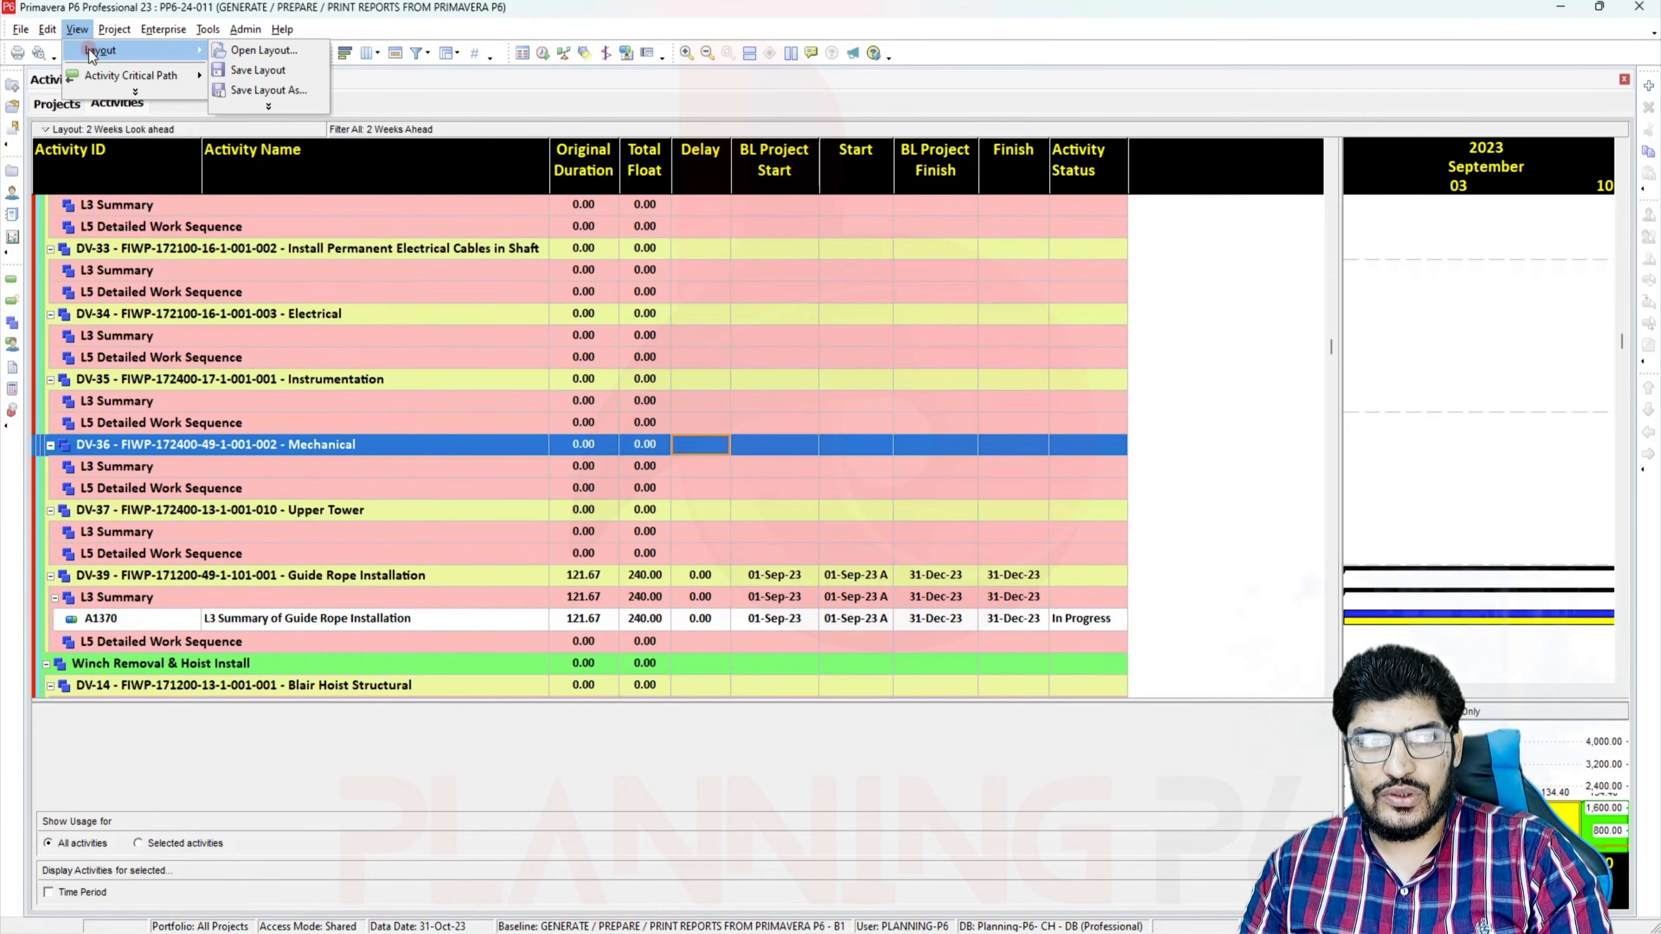
click(263, 50)
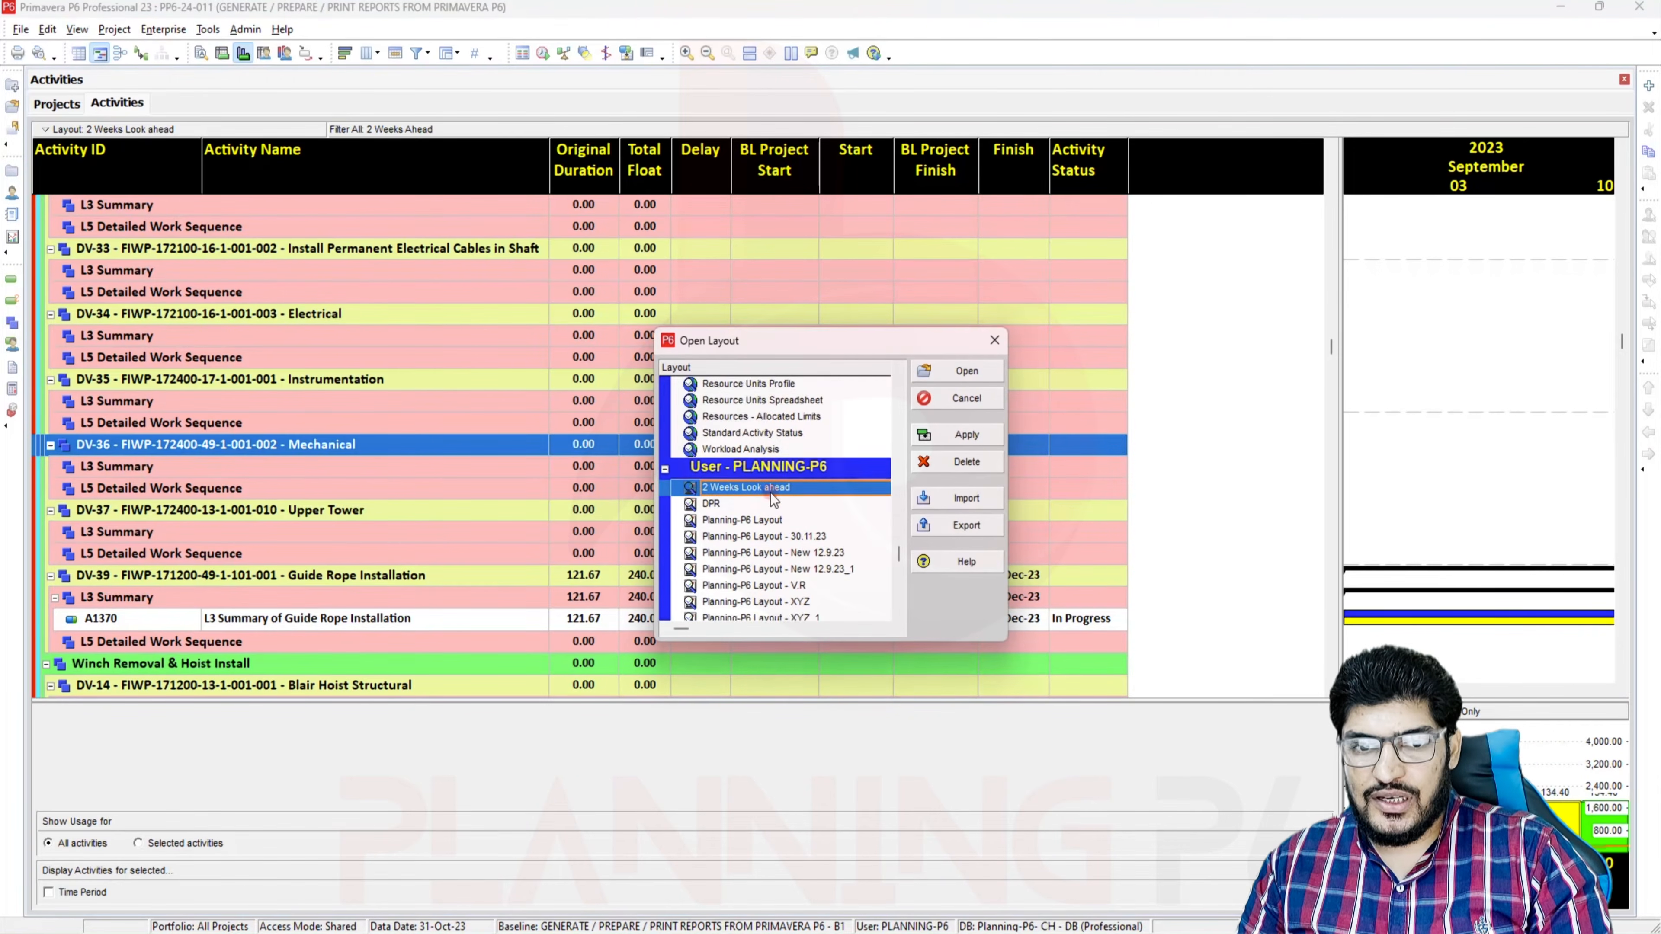
scroll(775, 500, down, 3)
click(733, 531)
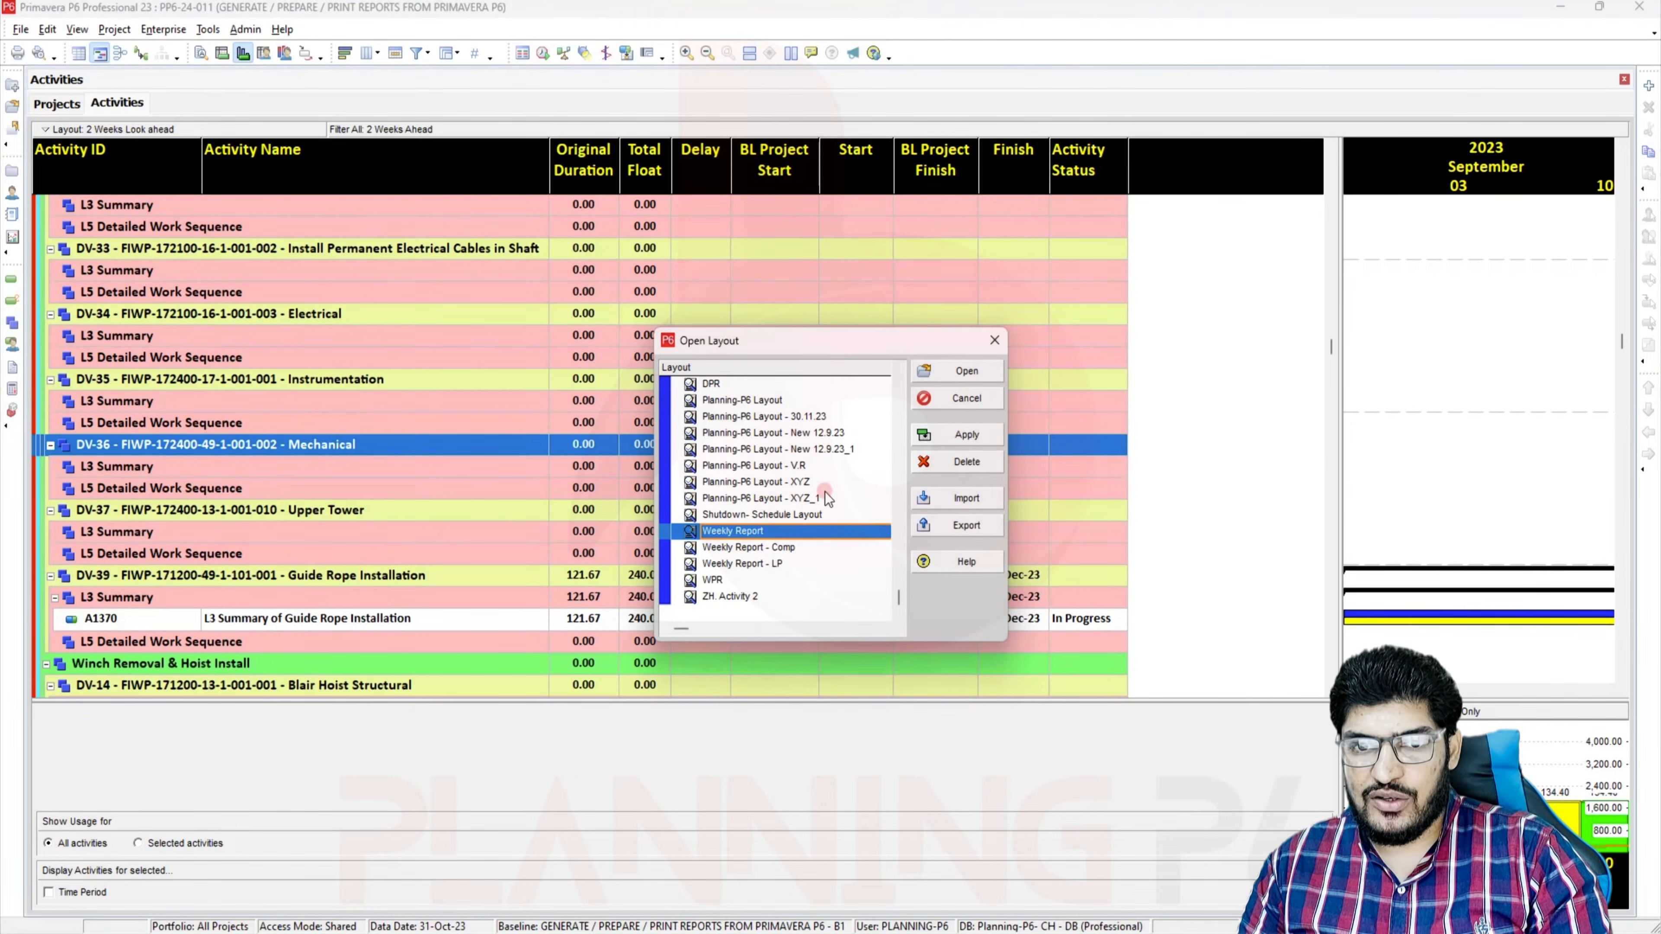
click(966, 435)
click(966, 371)
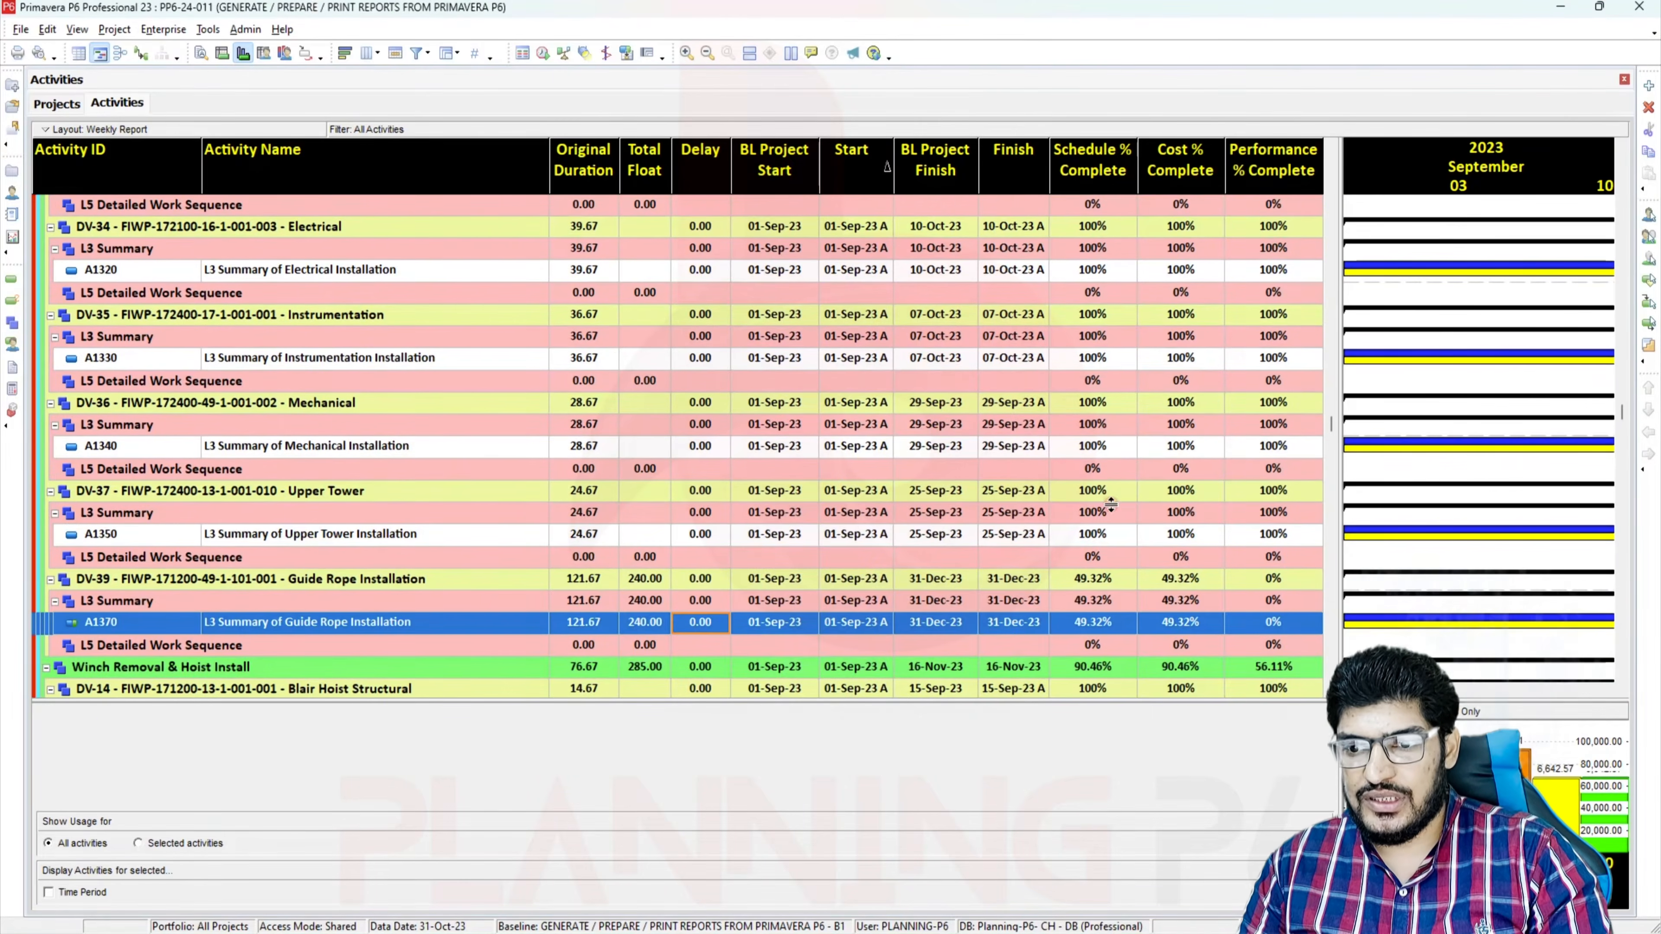
Widen the Gantt and cost profile area and show only activities for the time period of the 10 September week
scroll(1111, 504, up, 12)
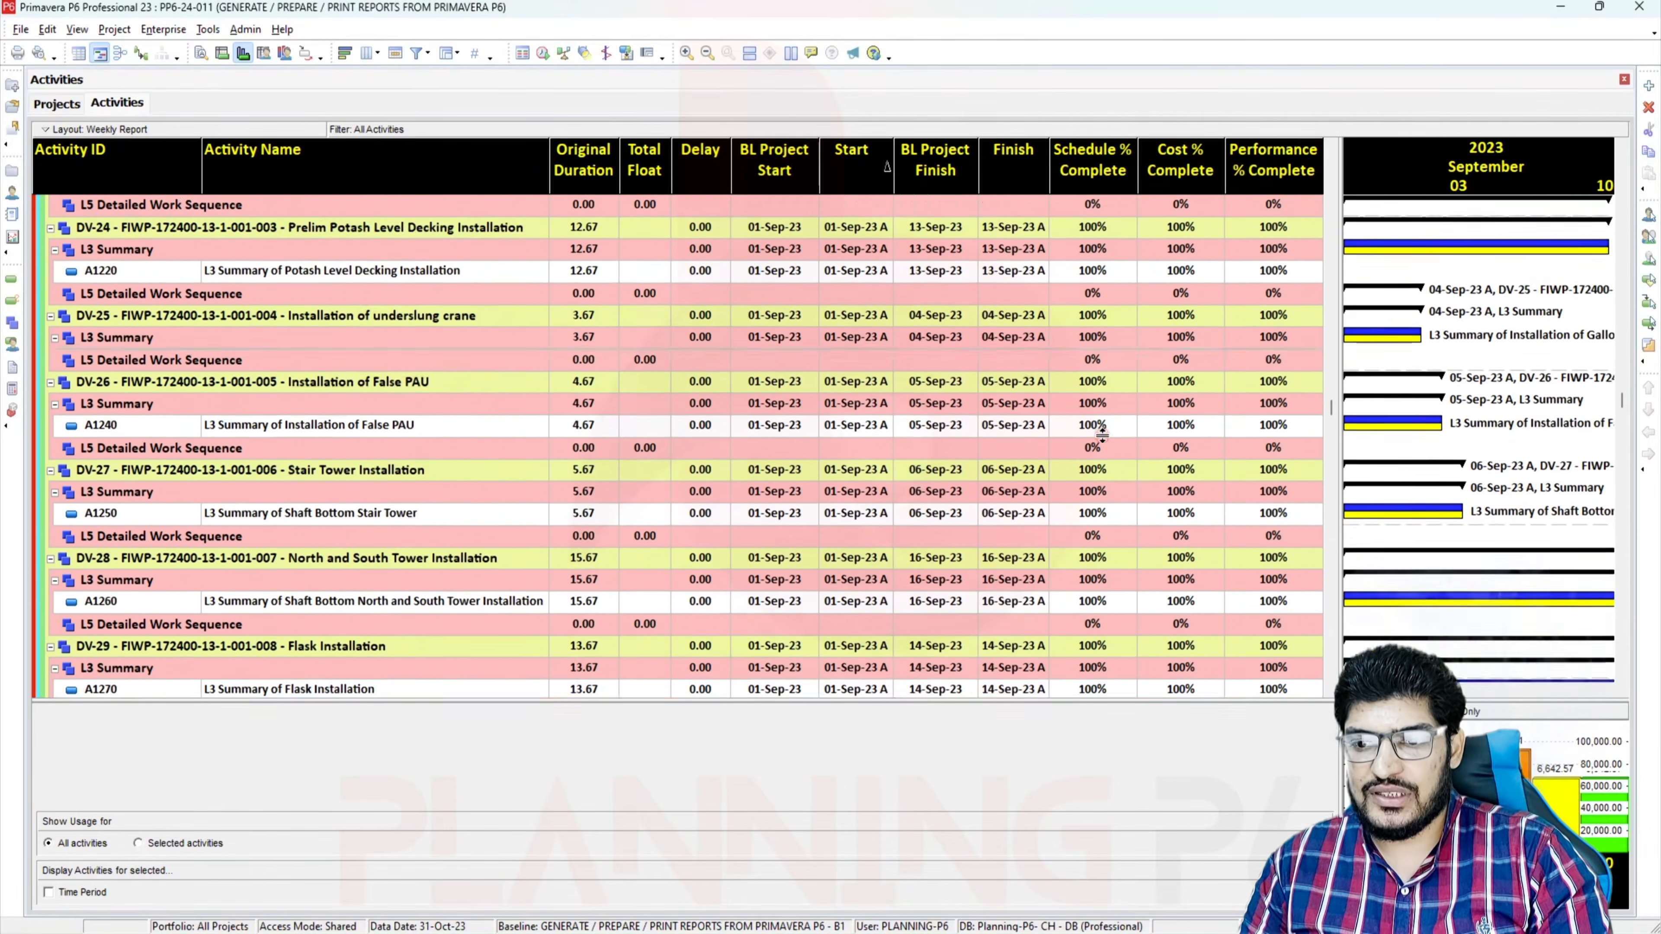
scroll(1101, 435, up, 8)
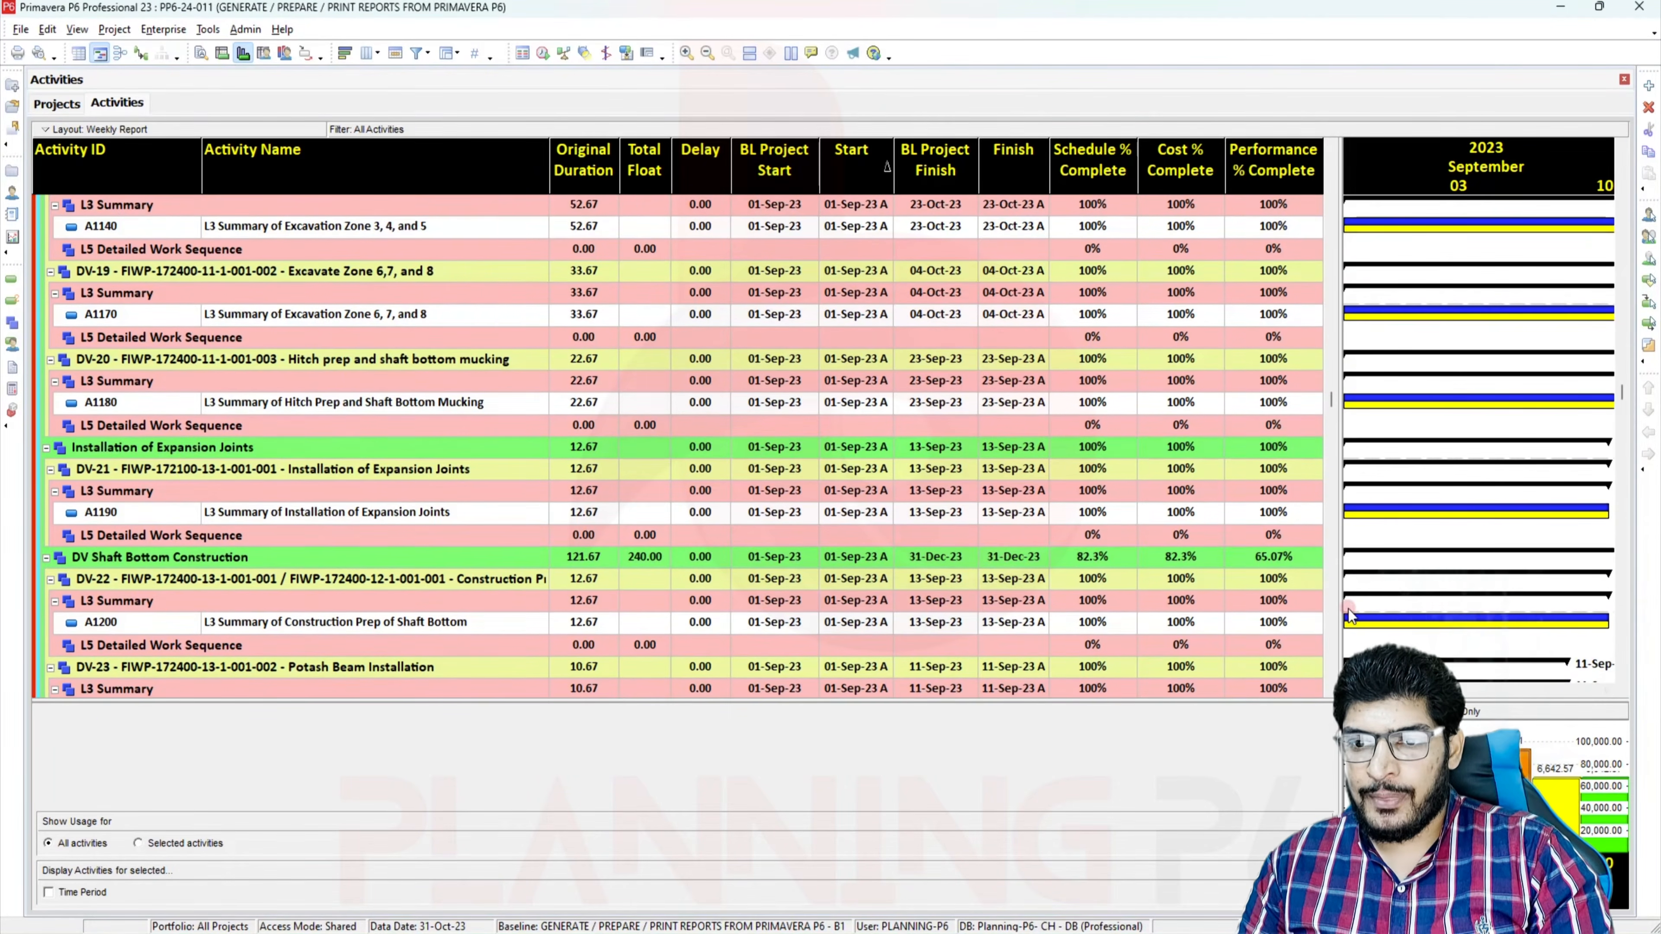
drag(1333, 526, 895, 525)
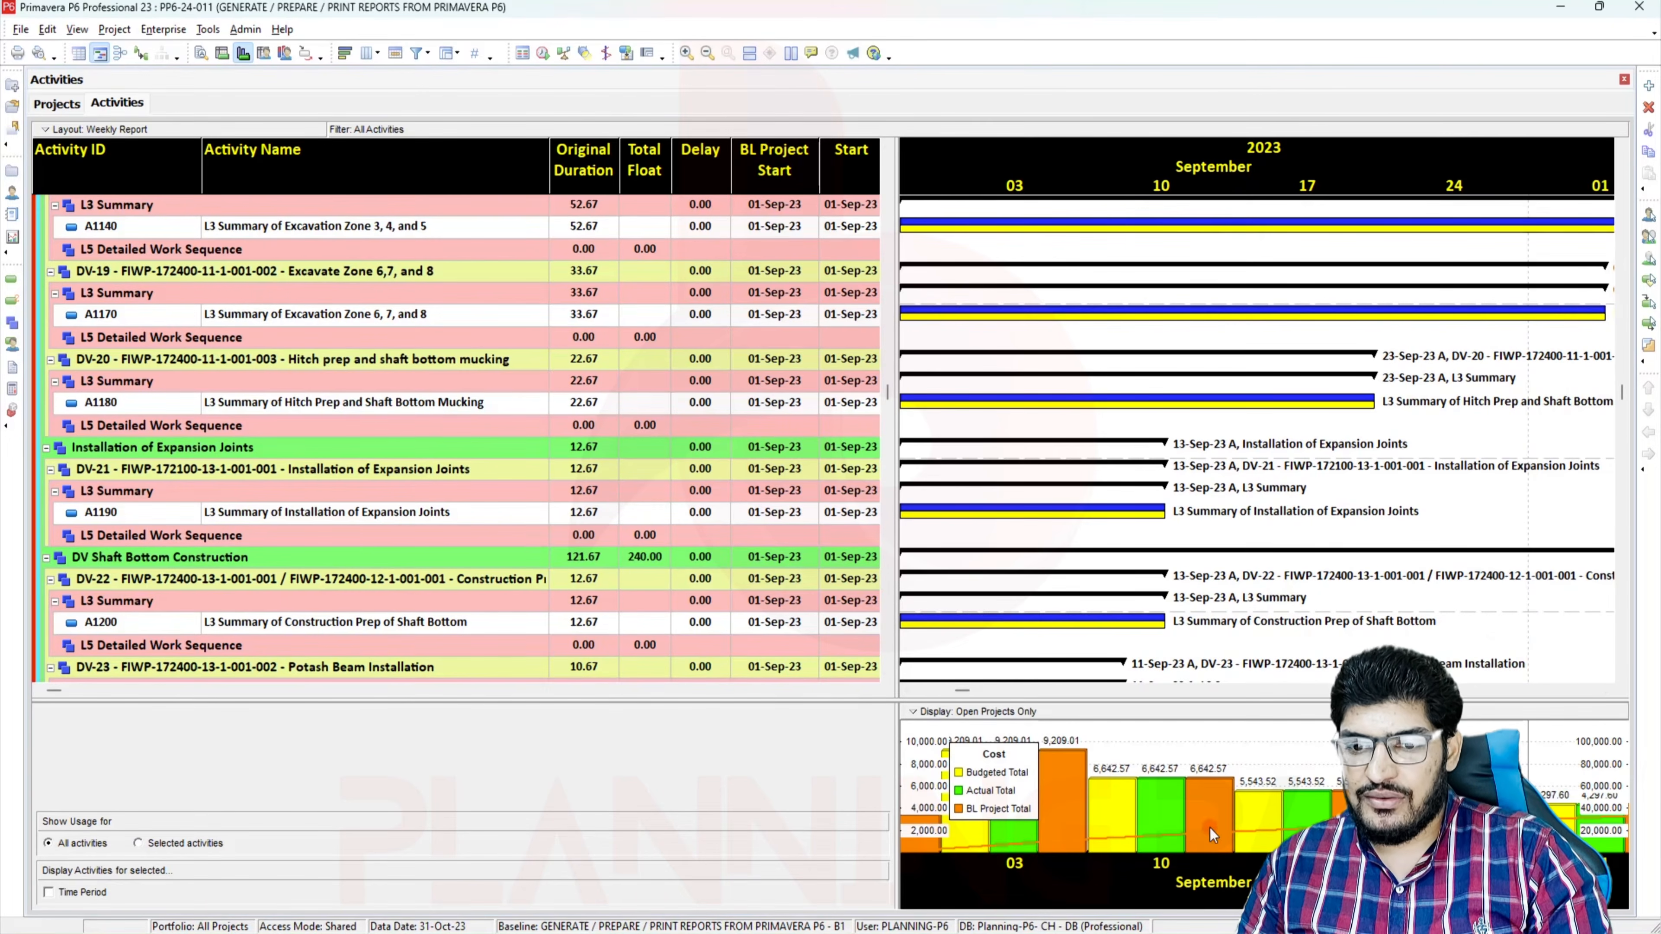
click(1160, 864)
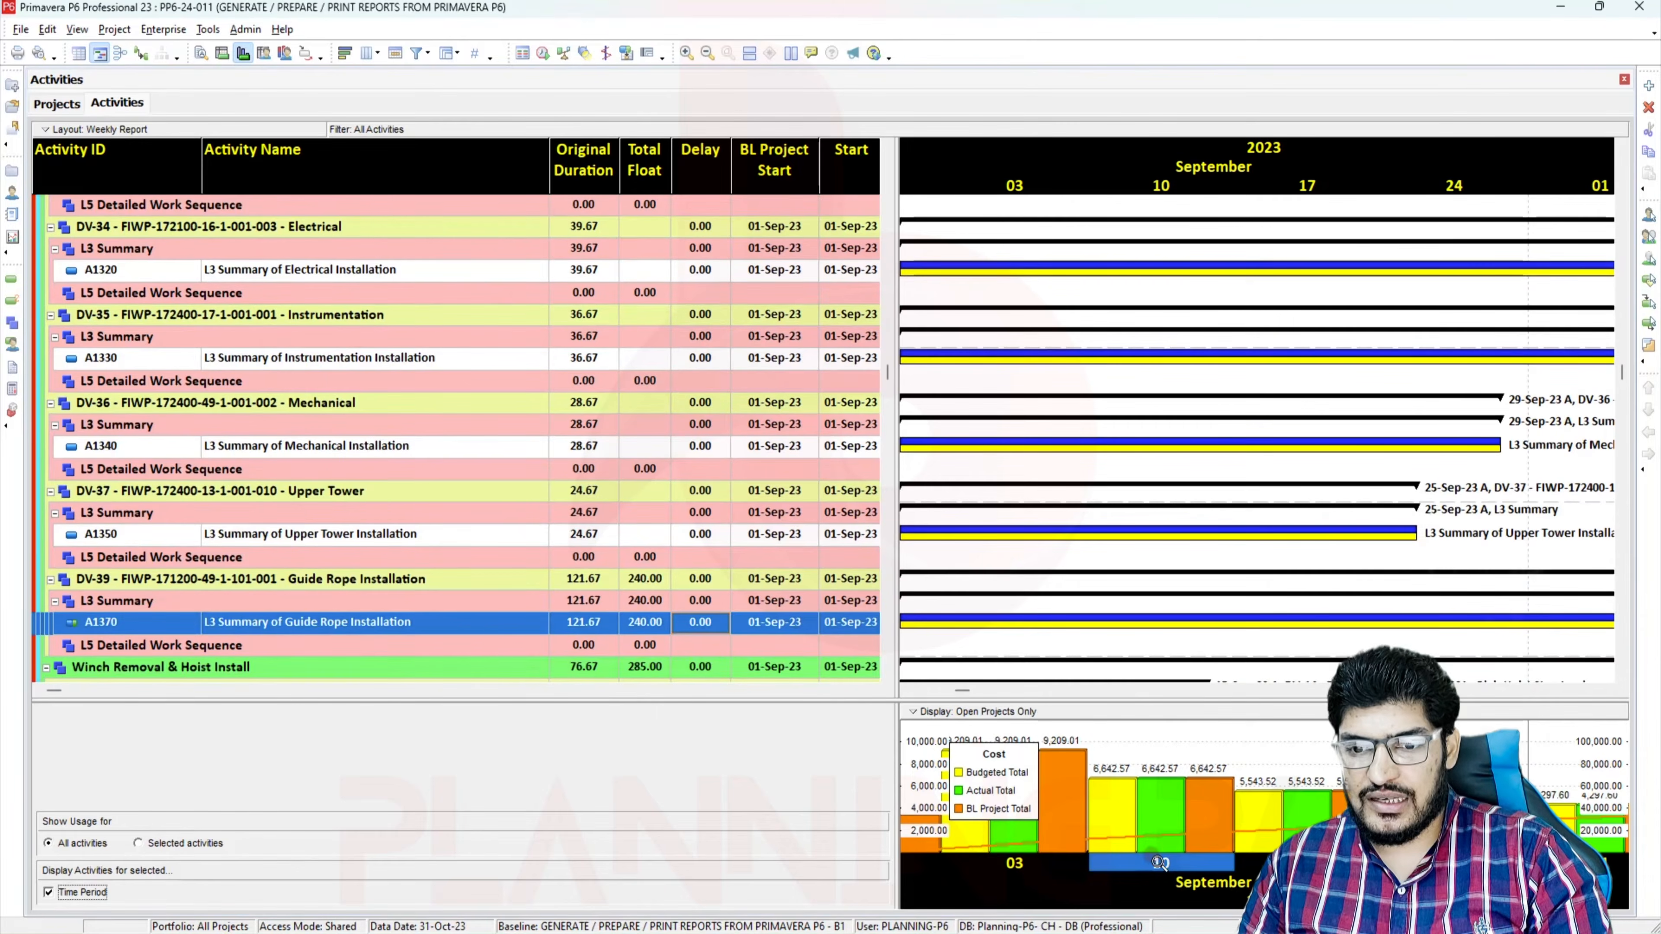
Check the Gantt chart's timescale date format settings, and adjust the table's width to view the percent complete columns
right_click(1187, 186)
click(1214, 260)
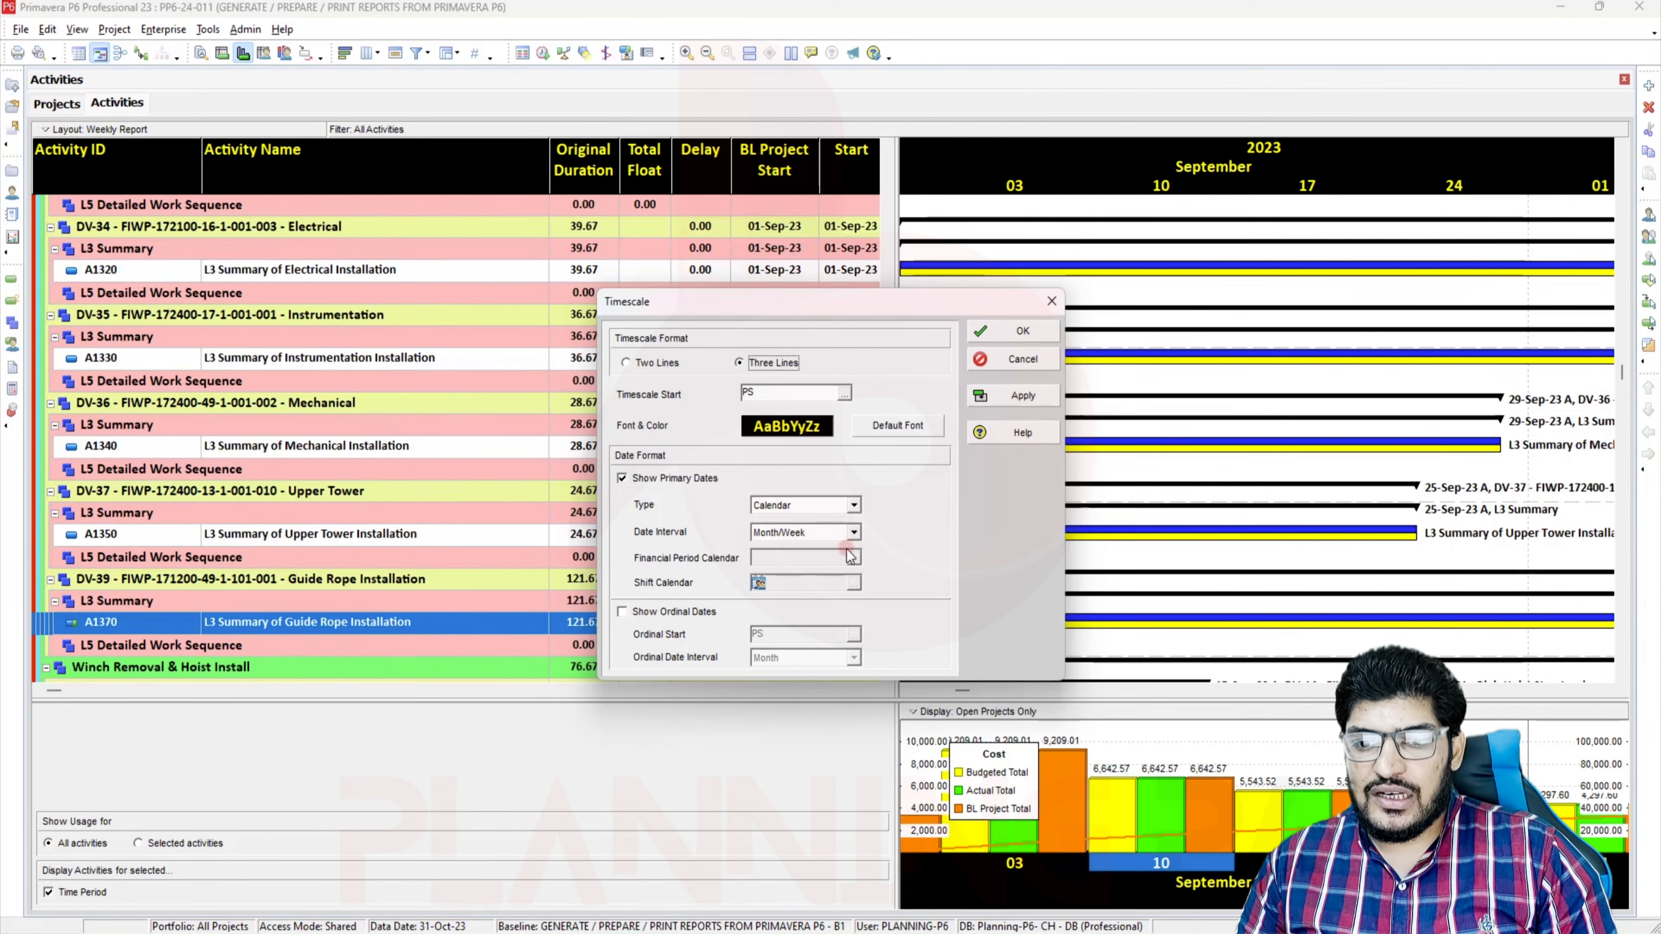
key(Return)
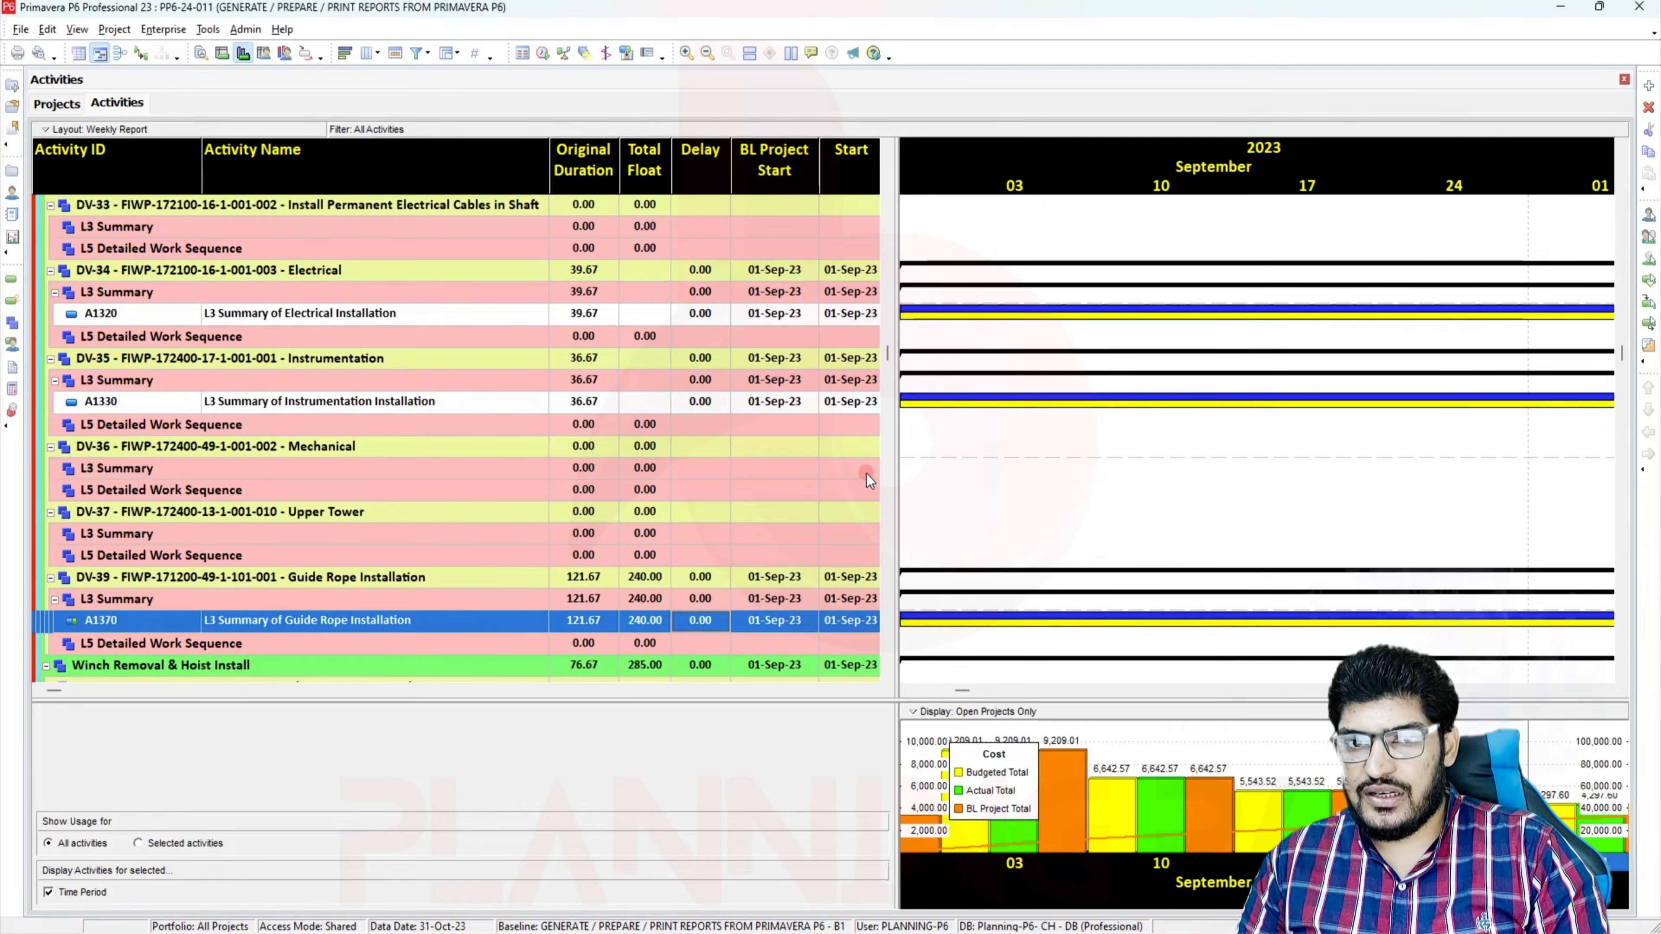
drag(889, 418, 1380, 440)
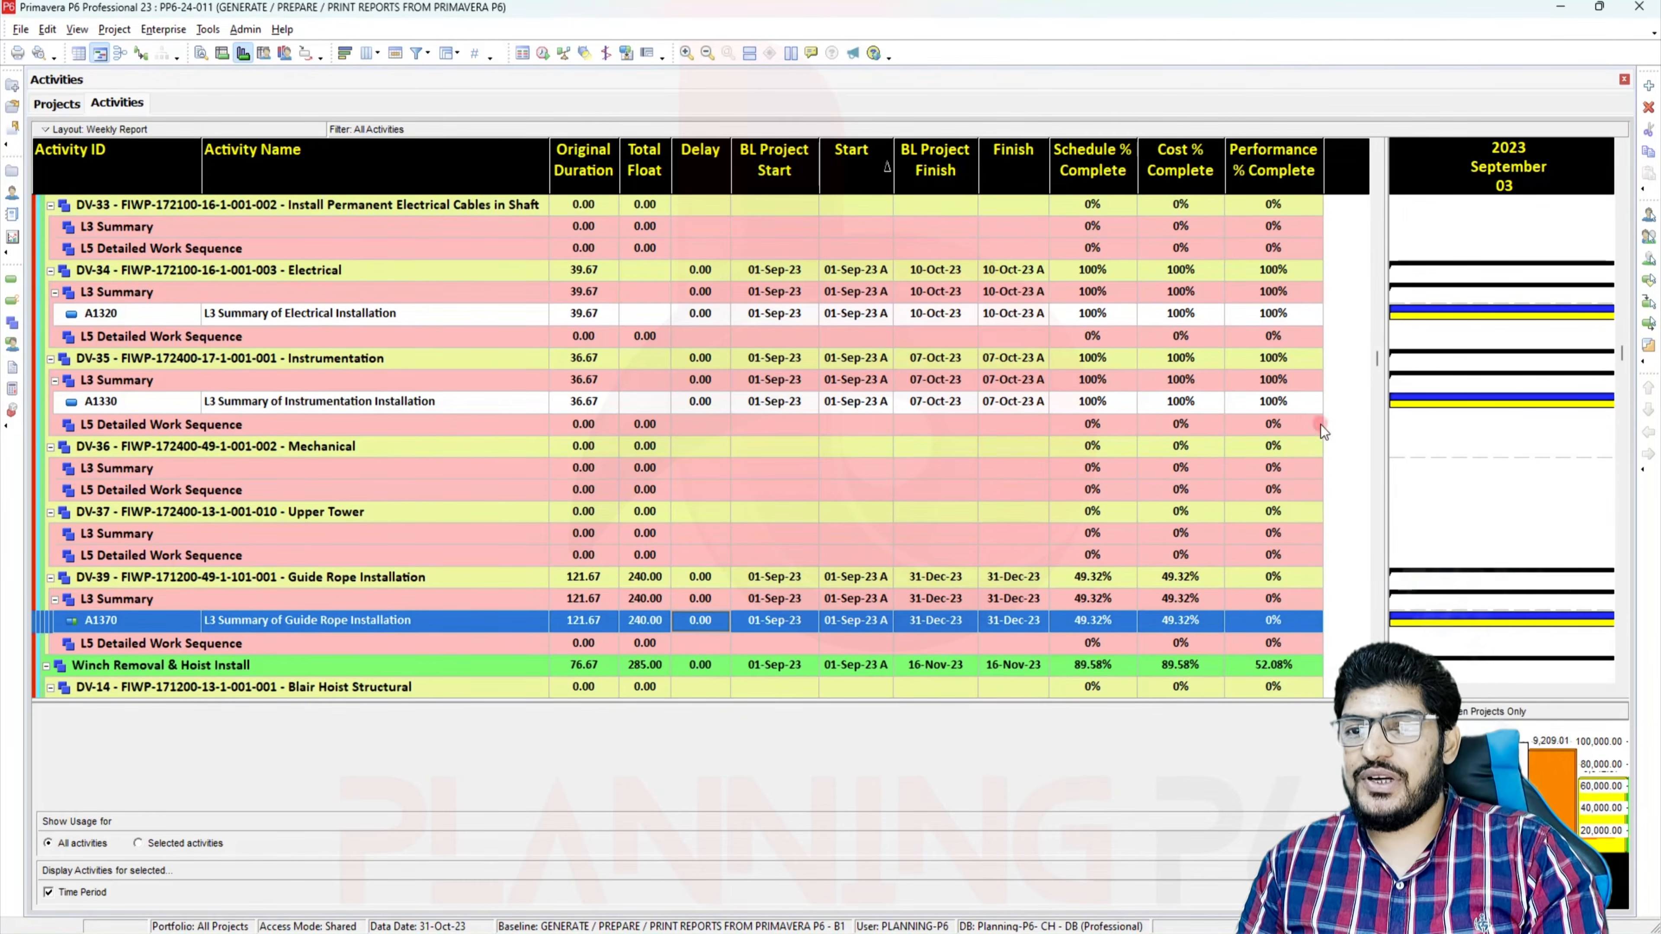
drag(1389, 426, 960, 426)
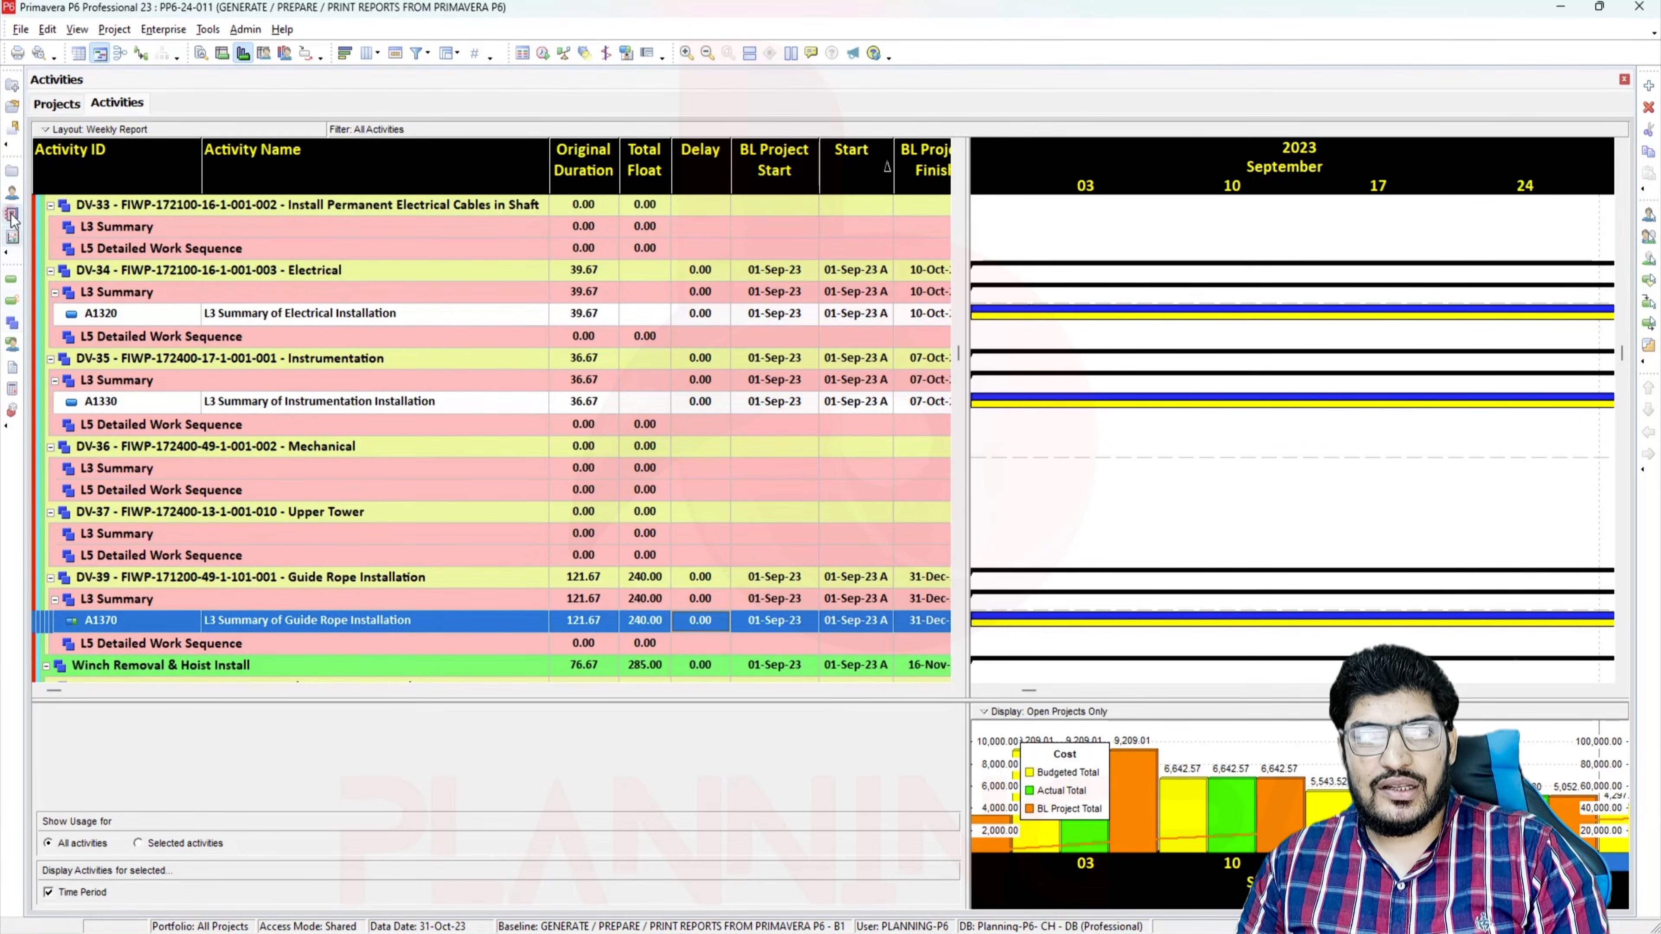
Show the current project's resources in print preview and check the page setup print options for icons and grid lines
click(12, 193)
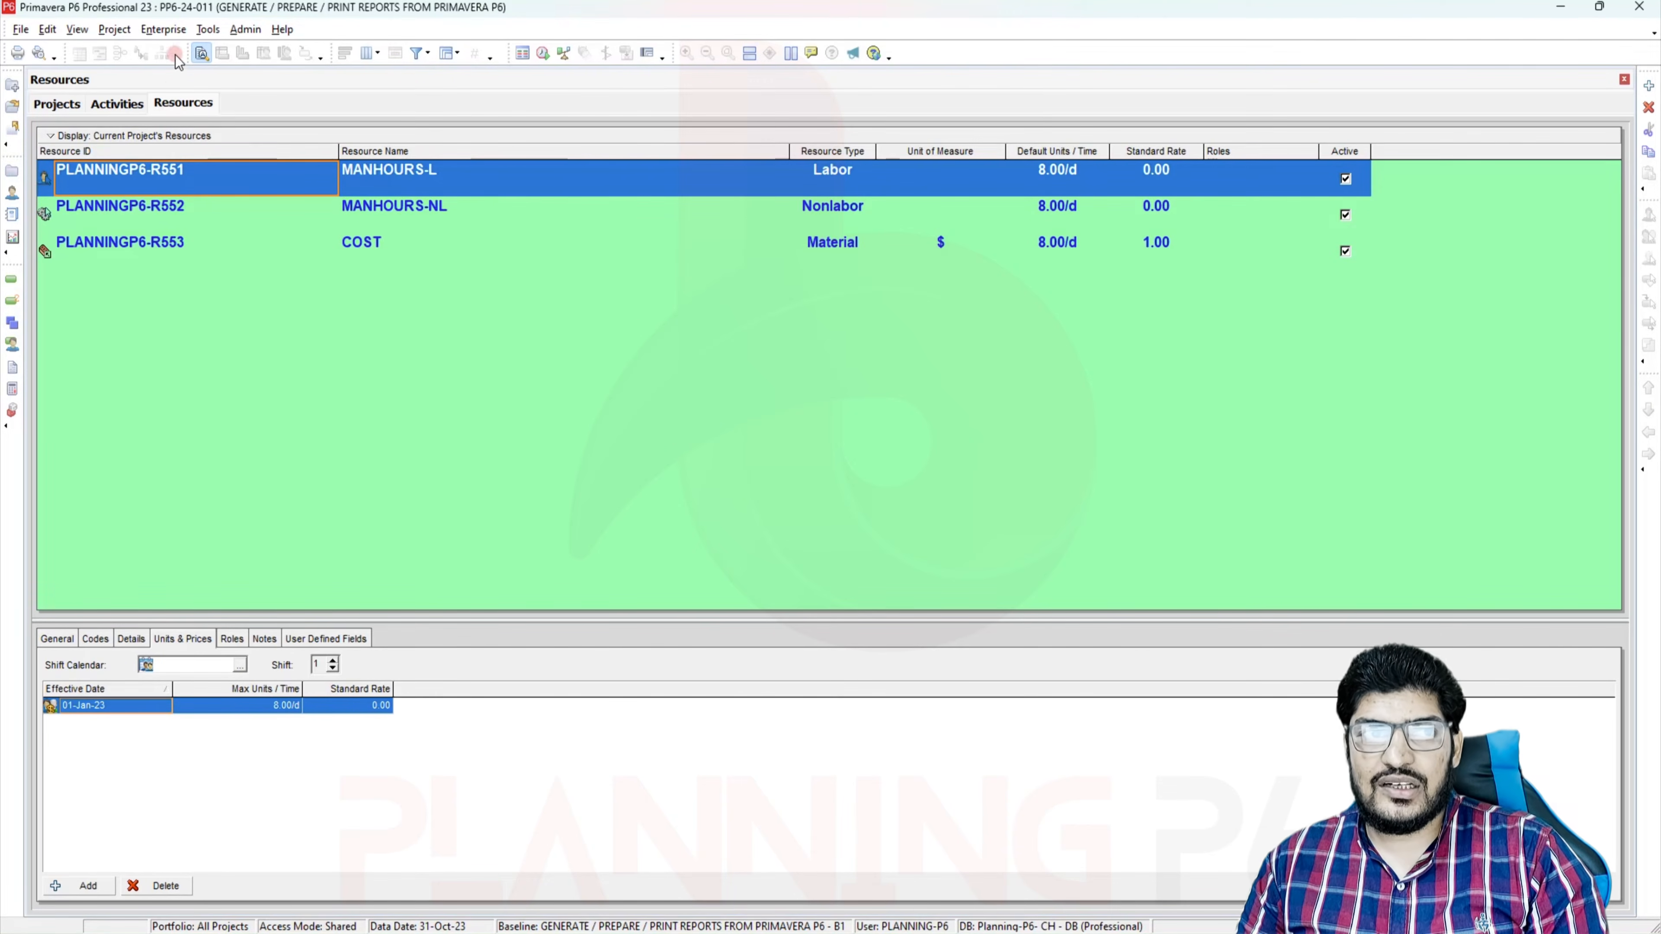
click(39, 53)
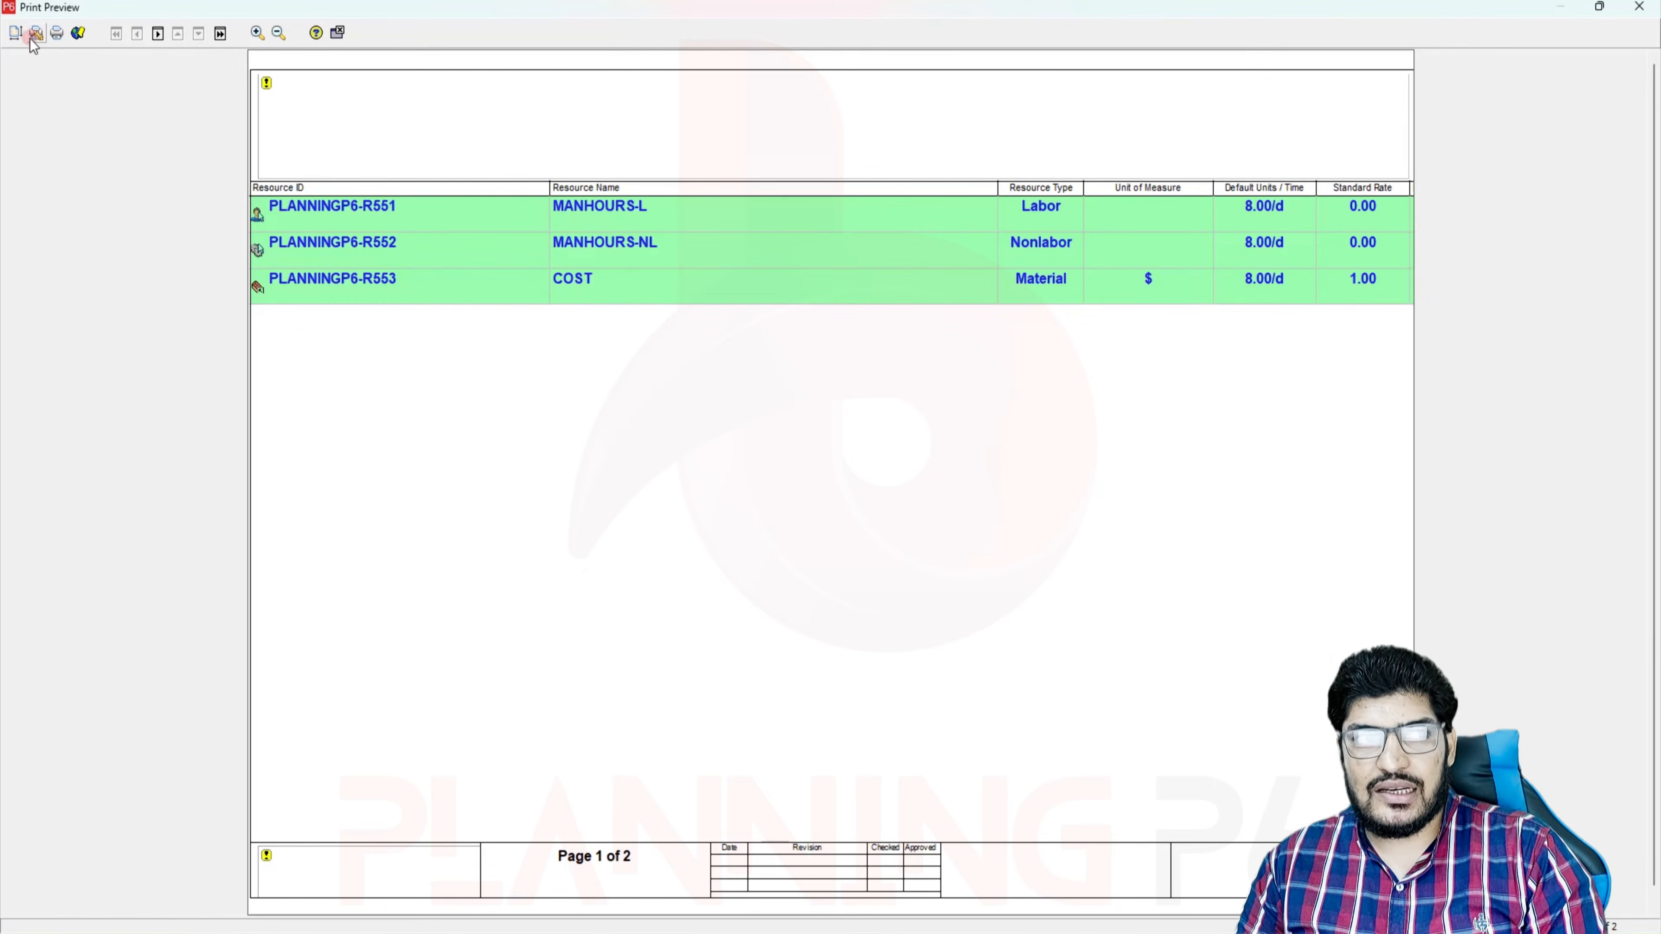
click(15, 35)
click(989, 330)
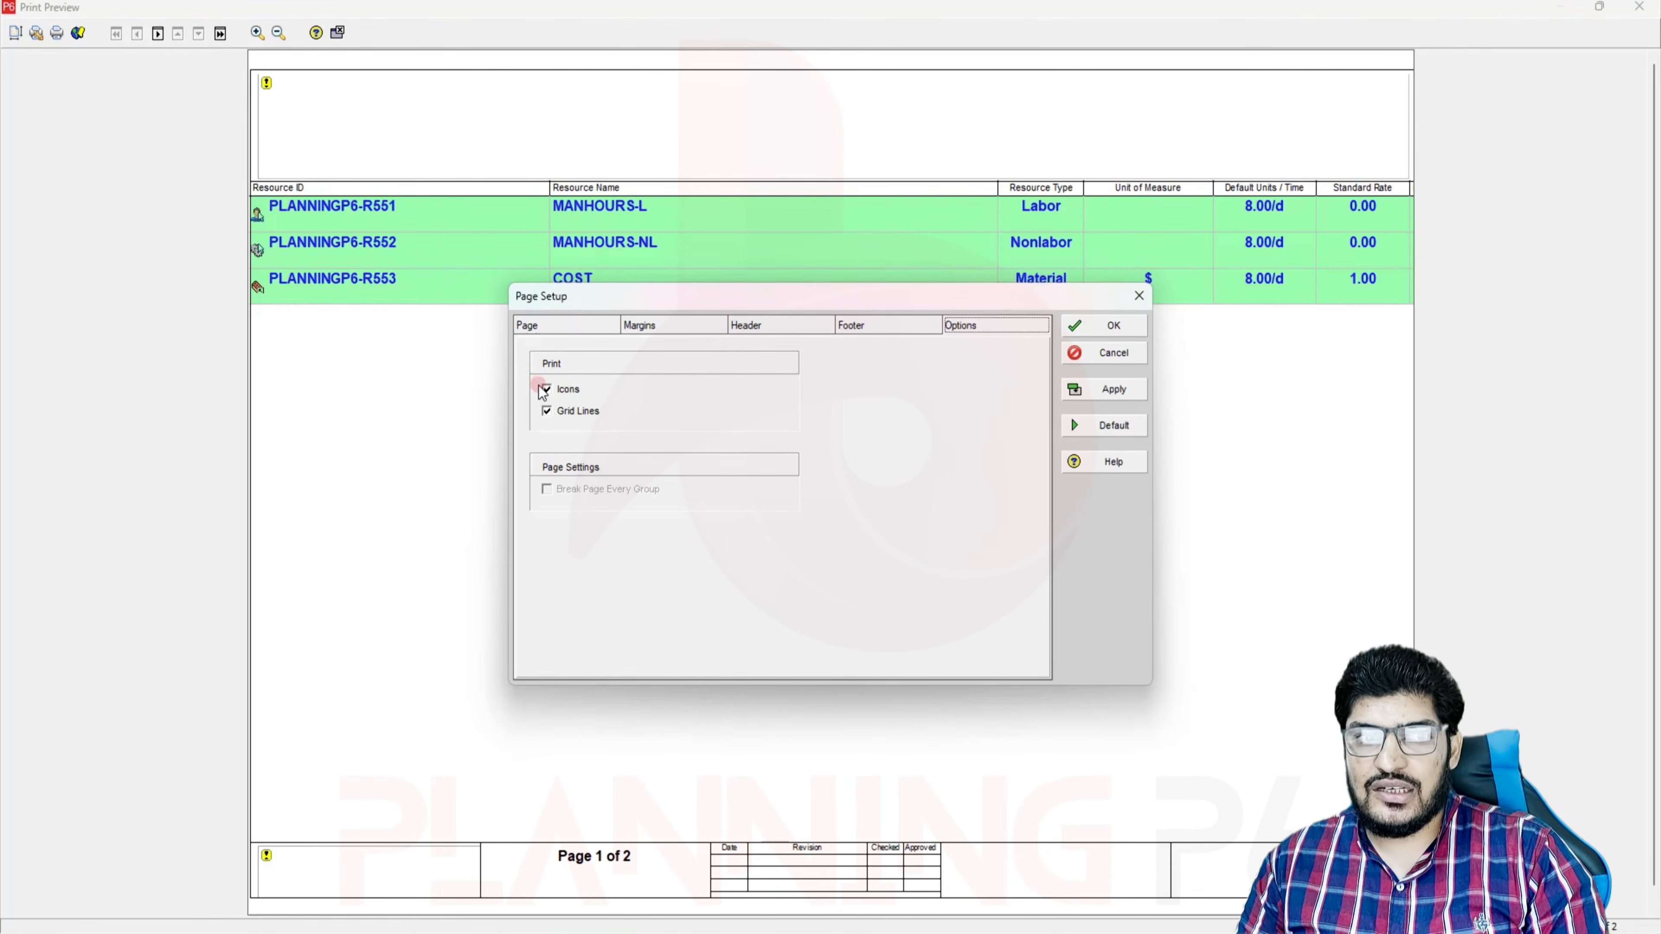
click(1125, 325)
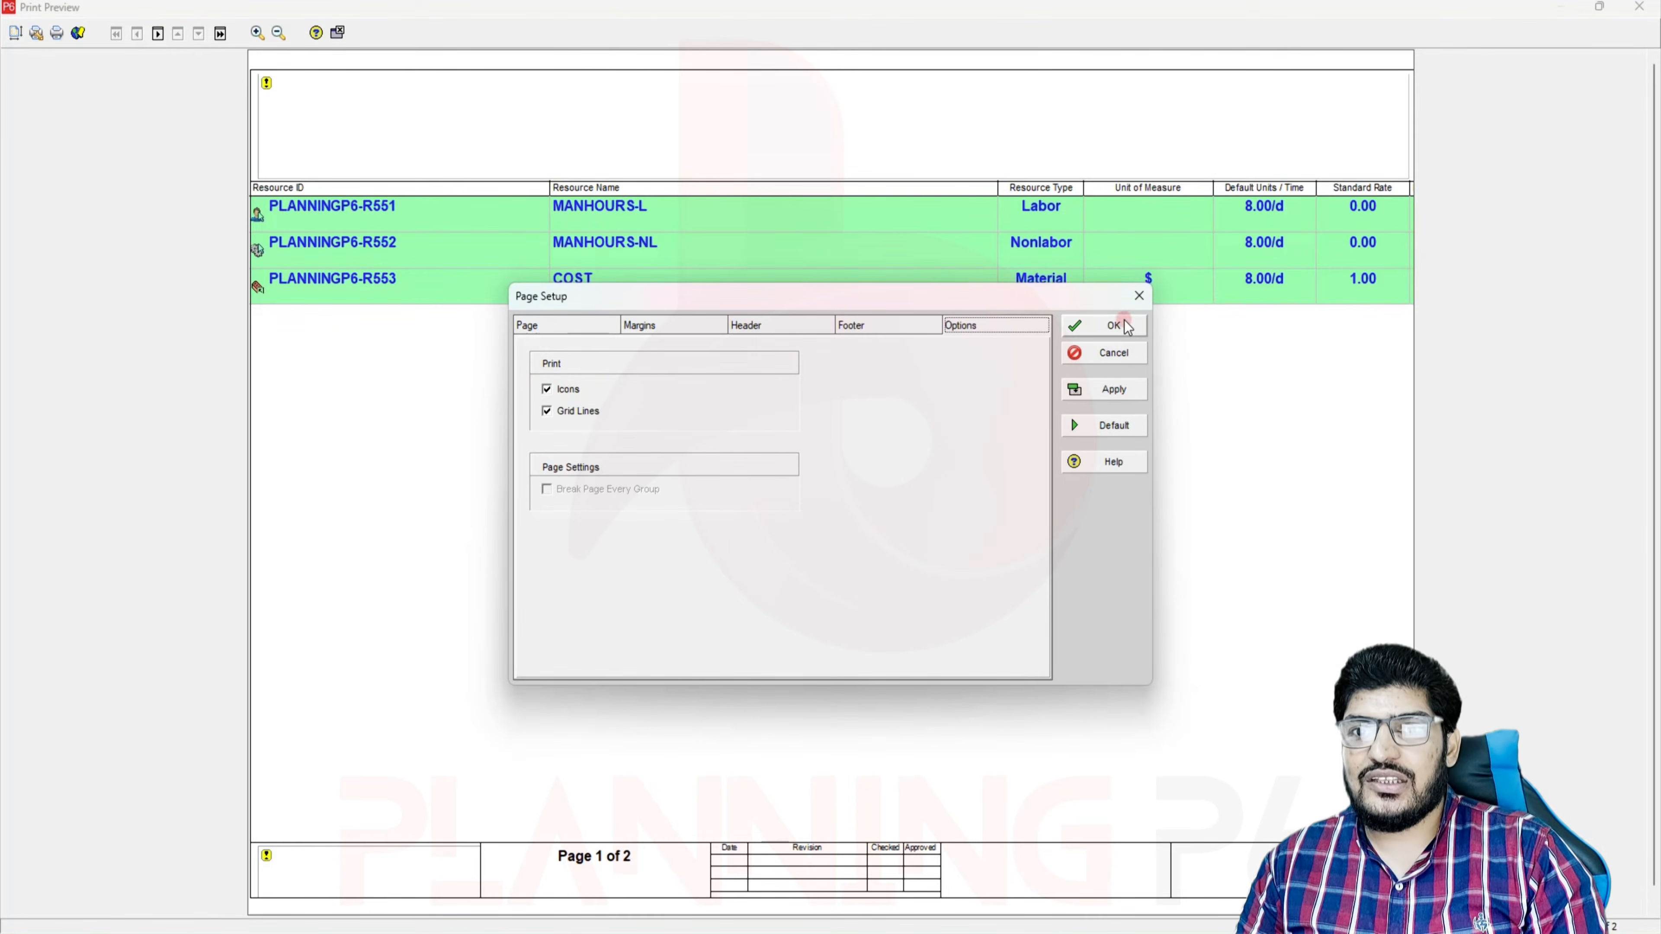
click(1148, 301)
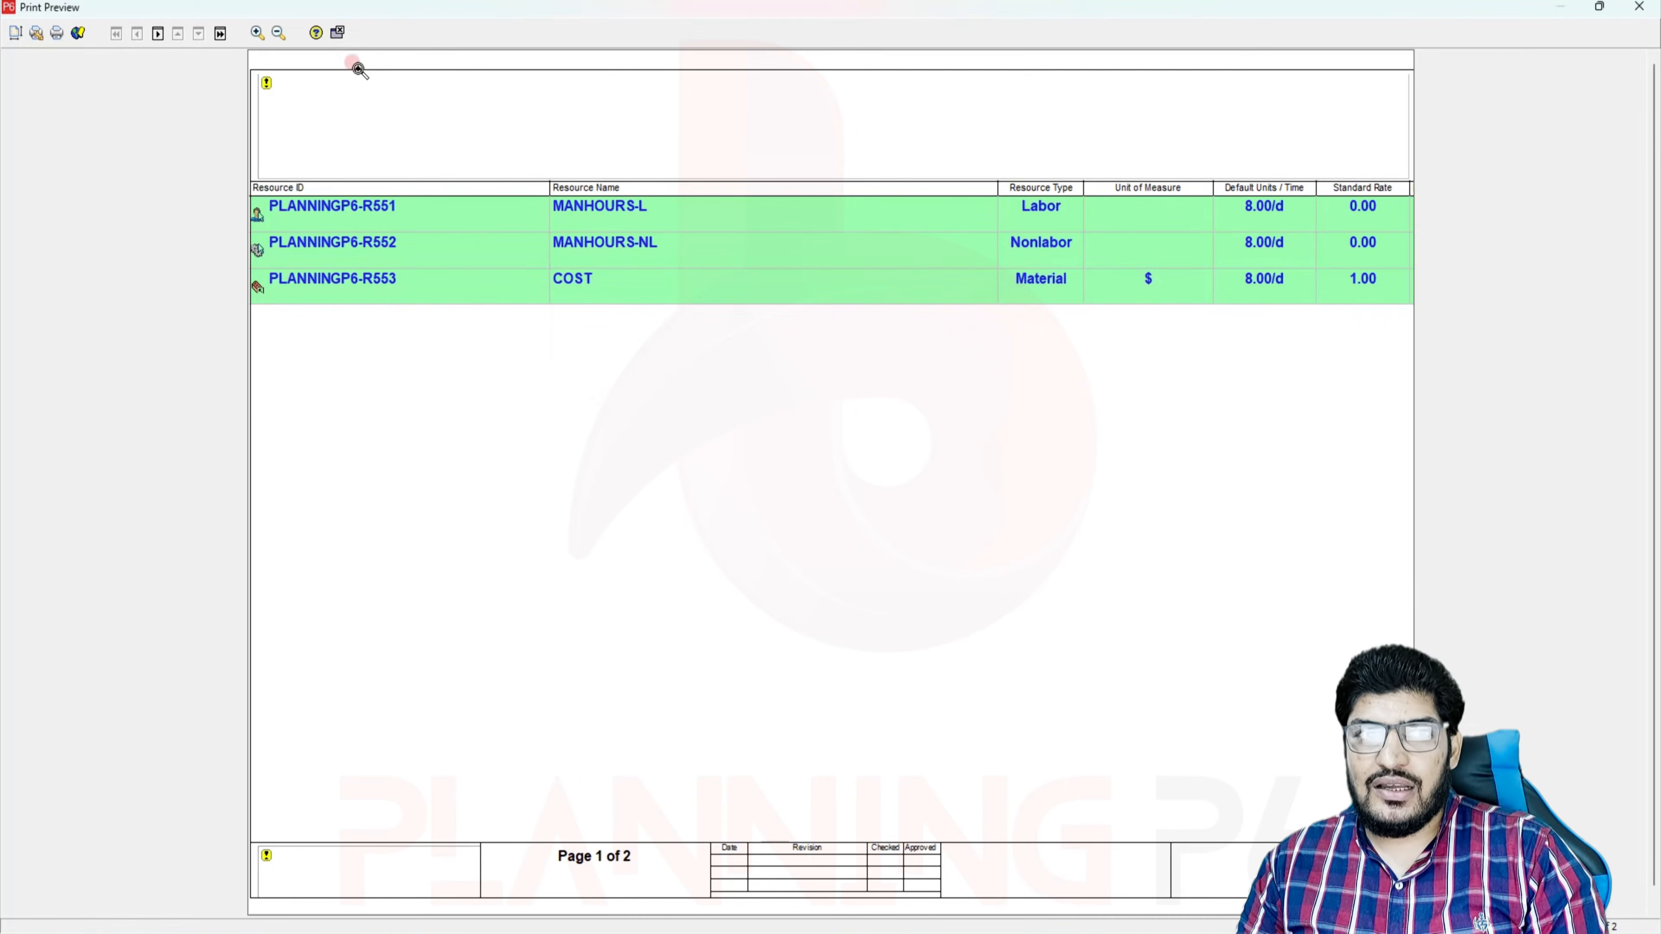
click(334, 33)
click(77, 29)
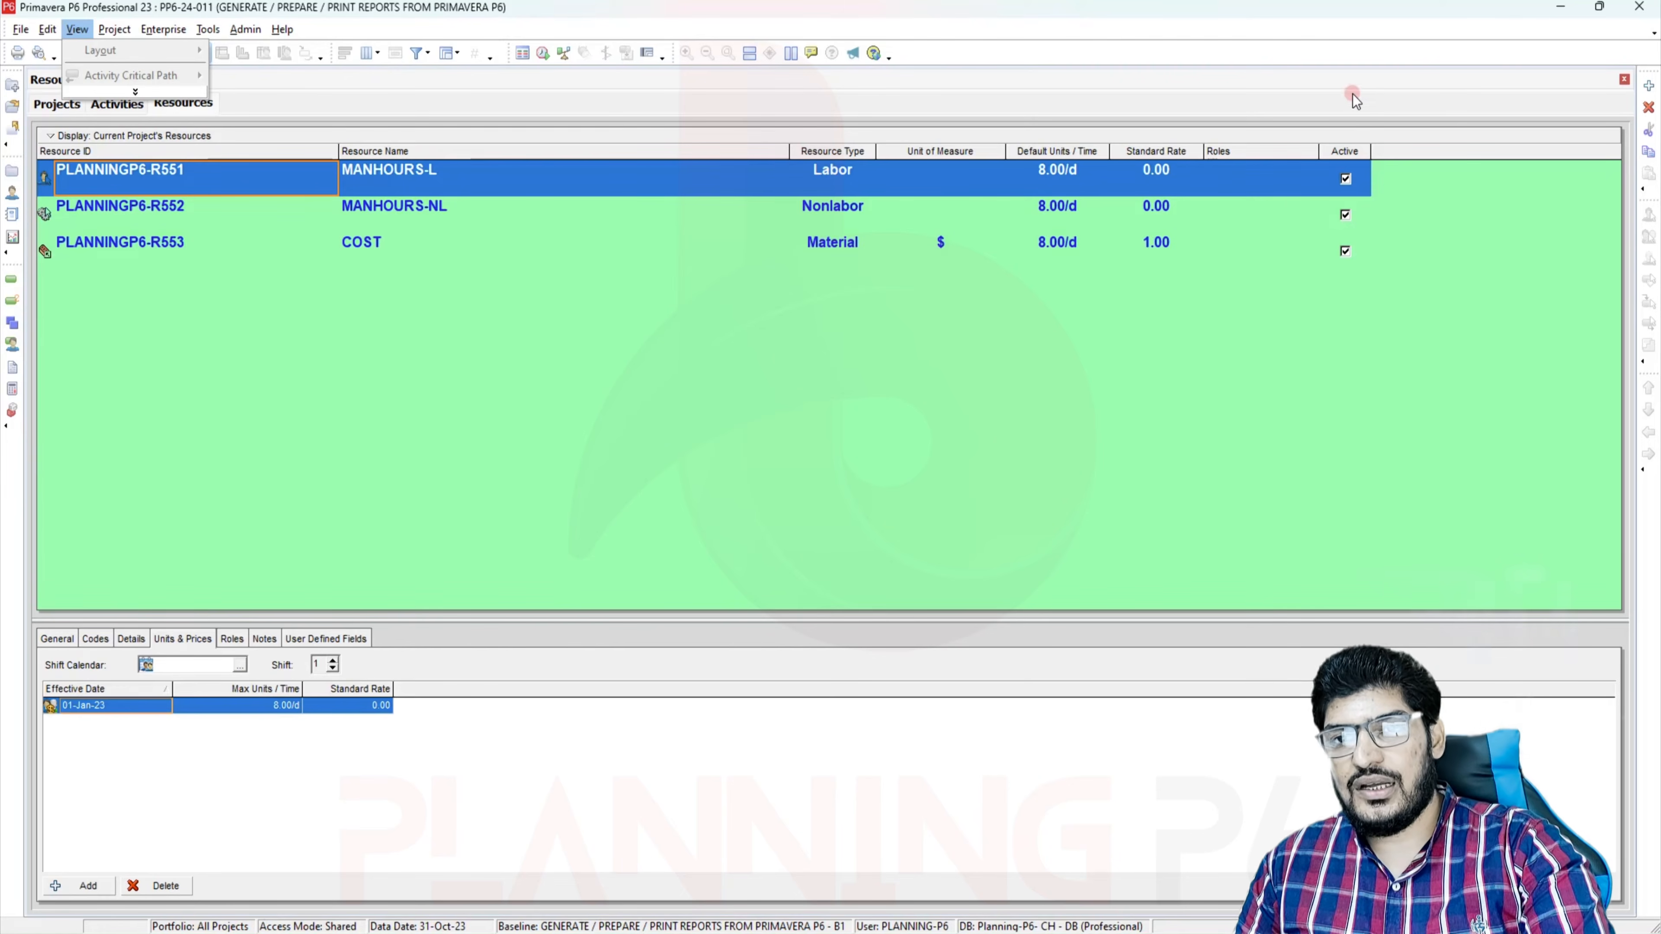
Switch to the desktop and start combining the Weekly-01 and Curve PDF files with Nitro Pro
click(1557, 8)
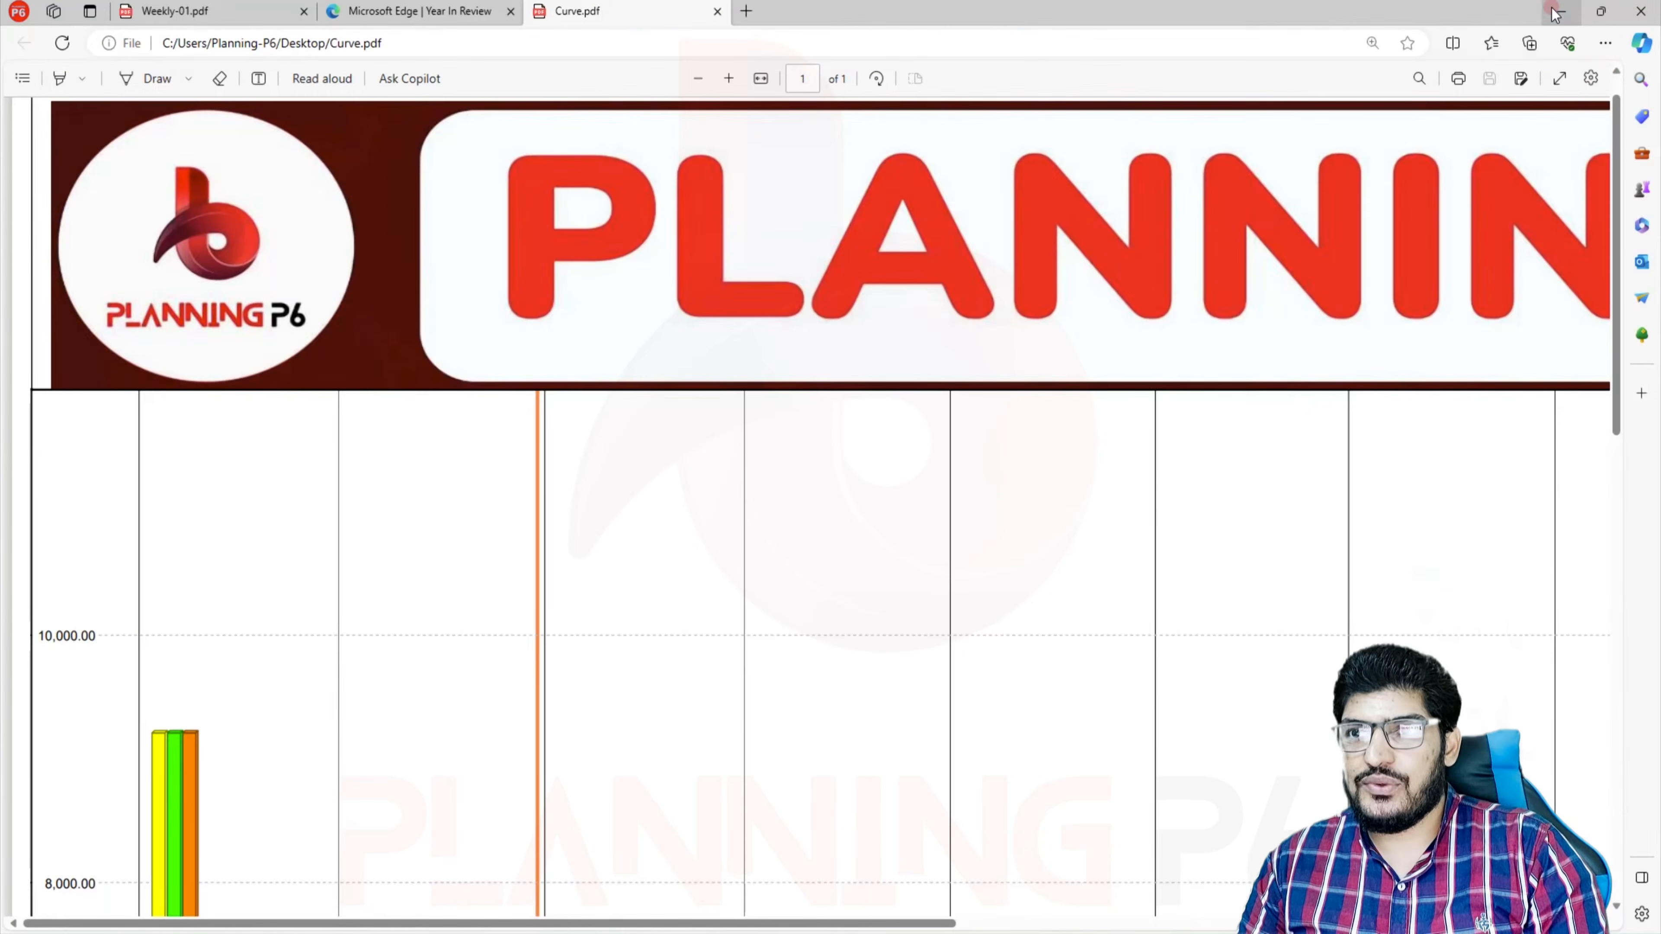
click(1556, 11)
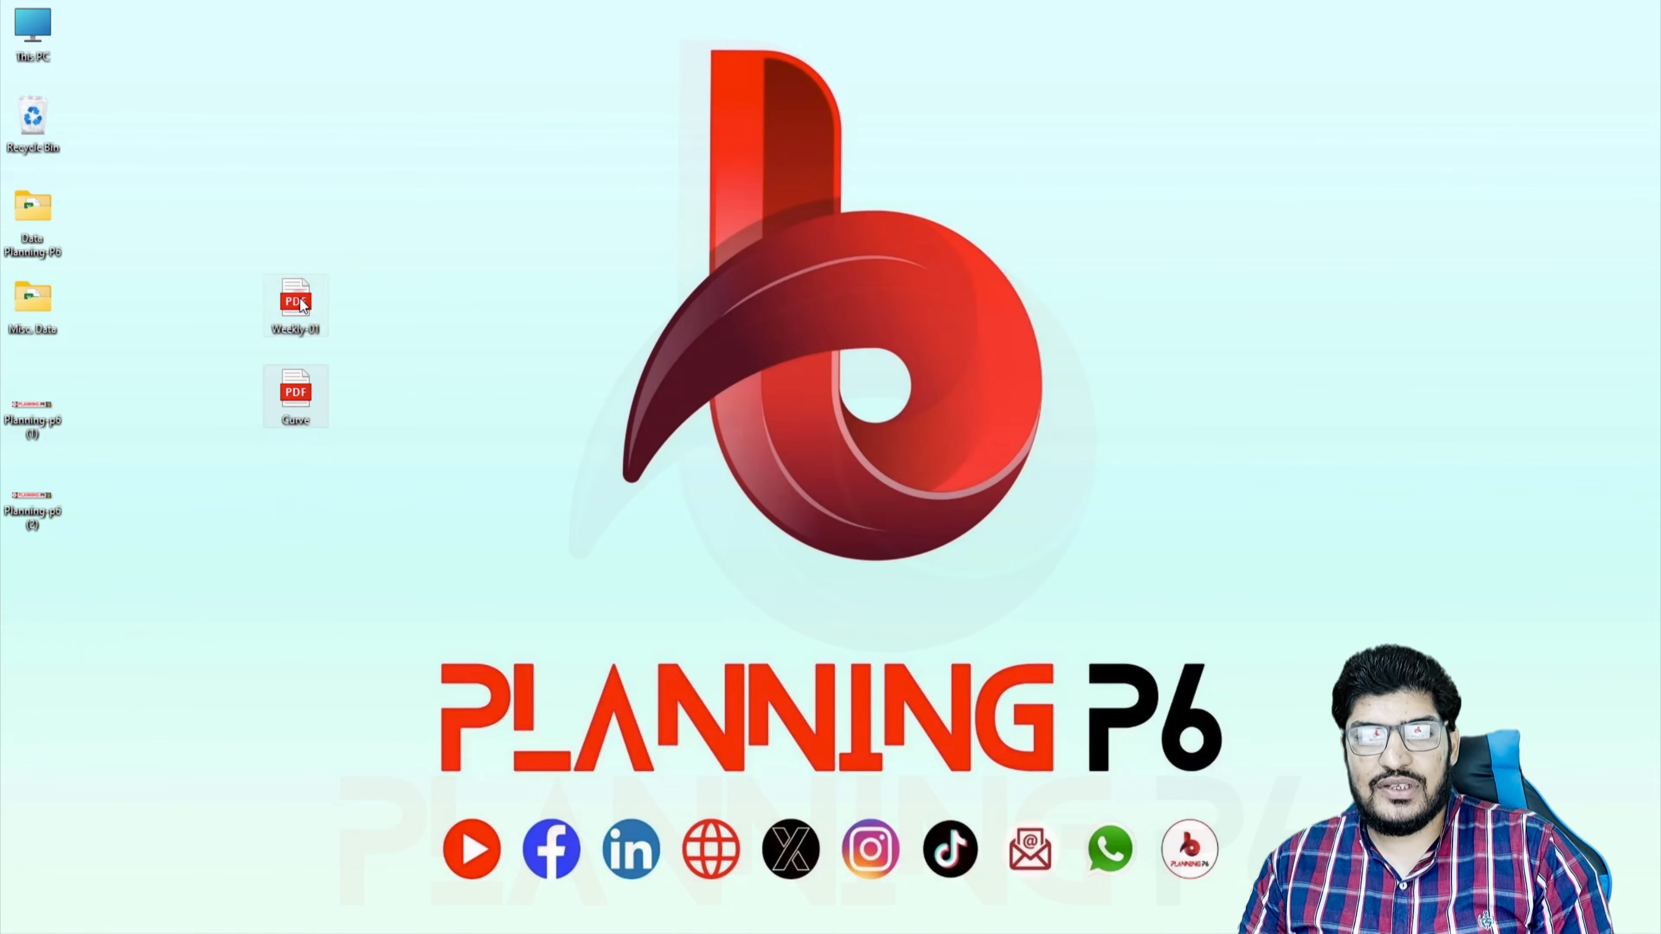
right_click(299, 299)
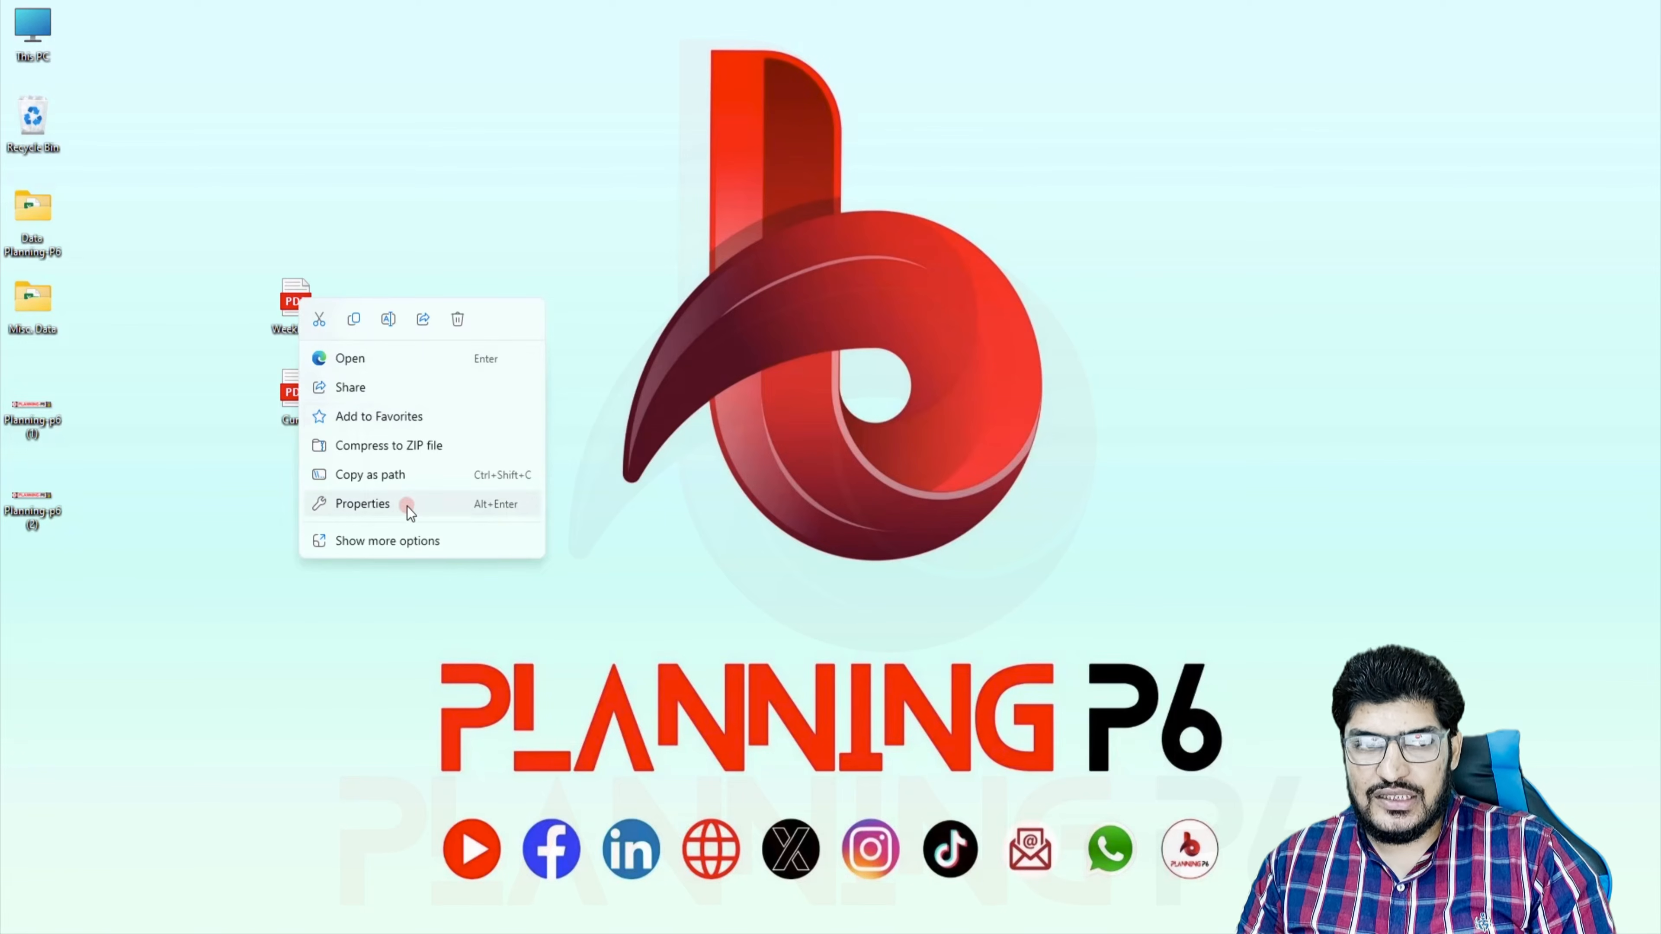
click(378, 548)
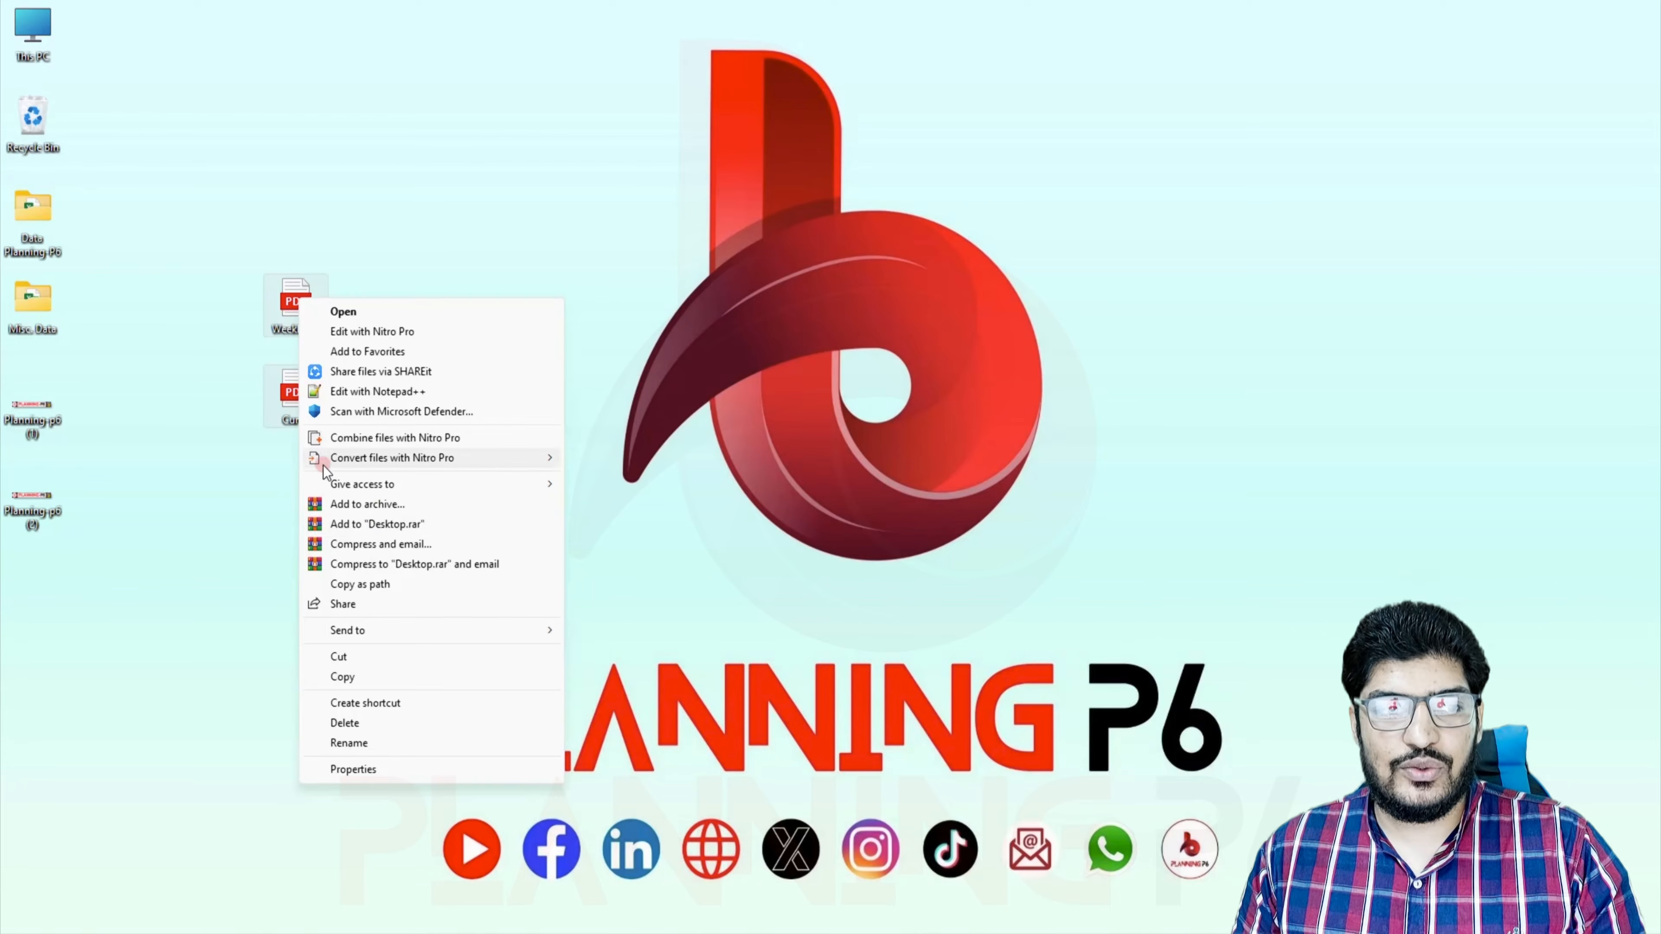
click(384, 444)
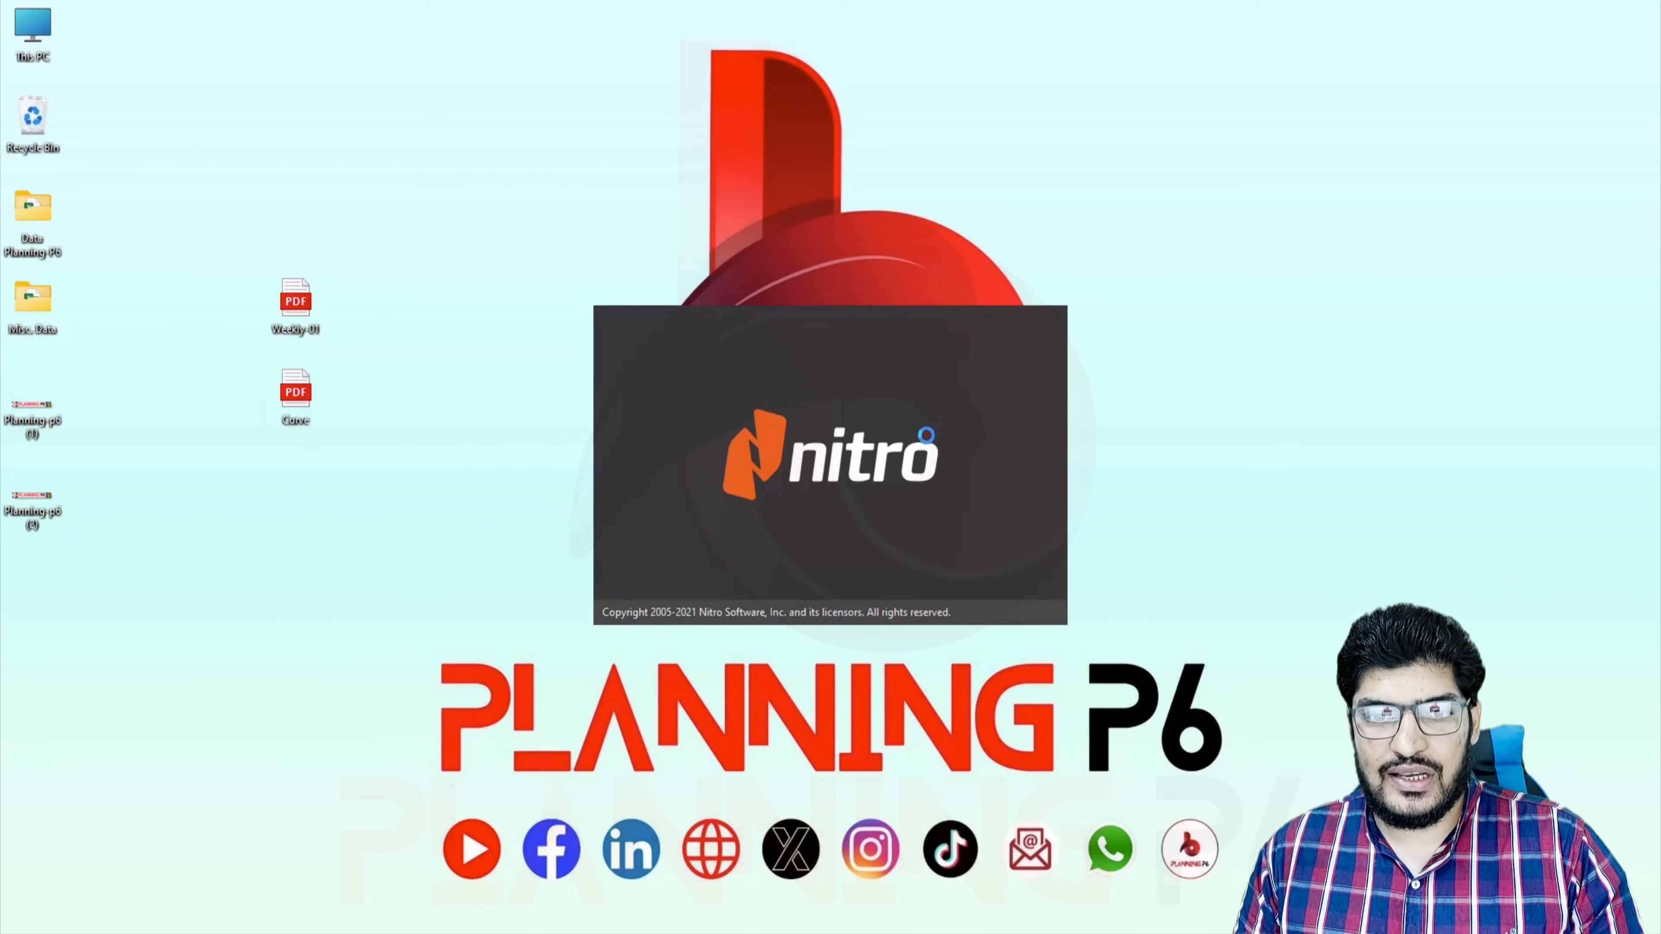
Place Curve.pdf after Weekly-01.pdf and create the combined PDF on the Desktop under the name Untitled
click(567, 425)
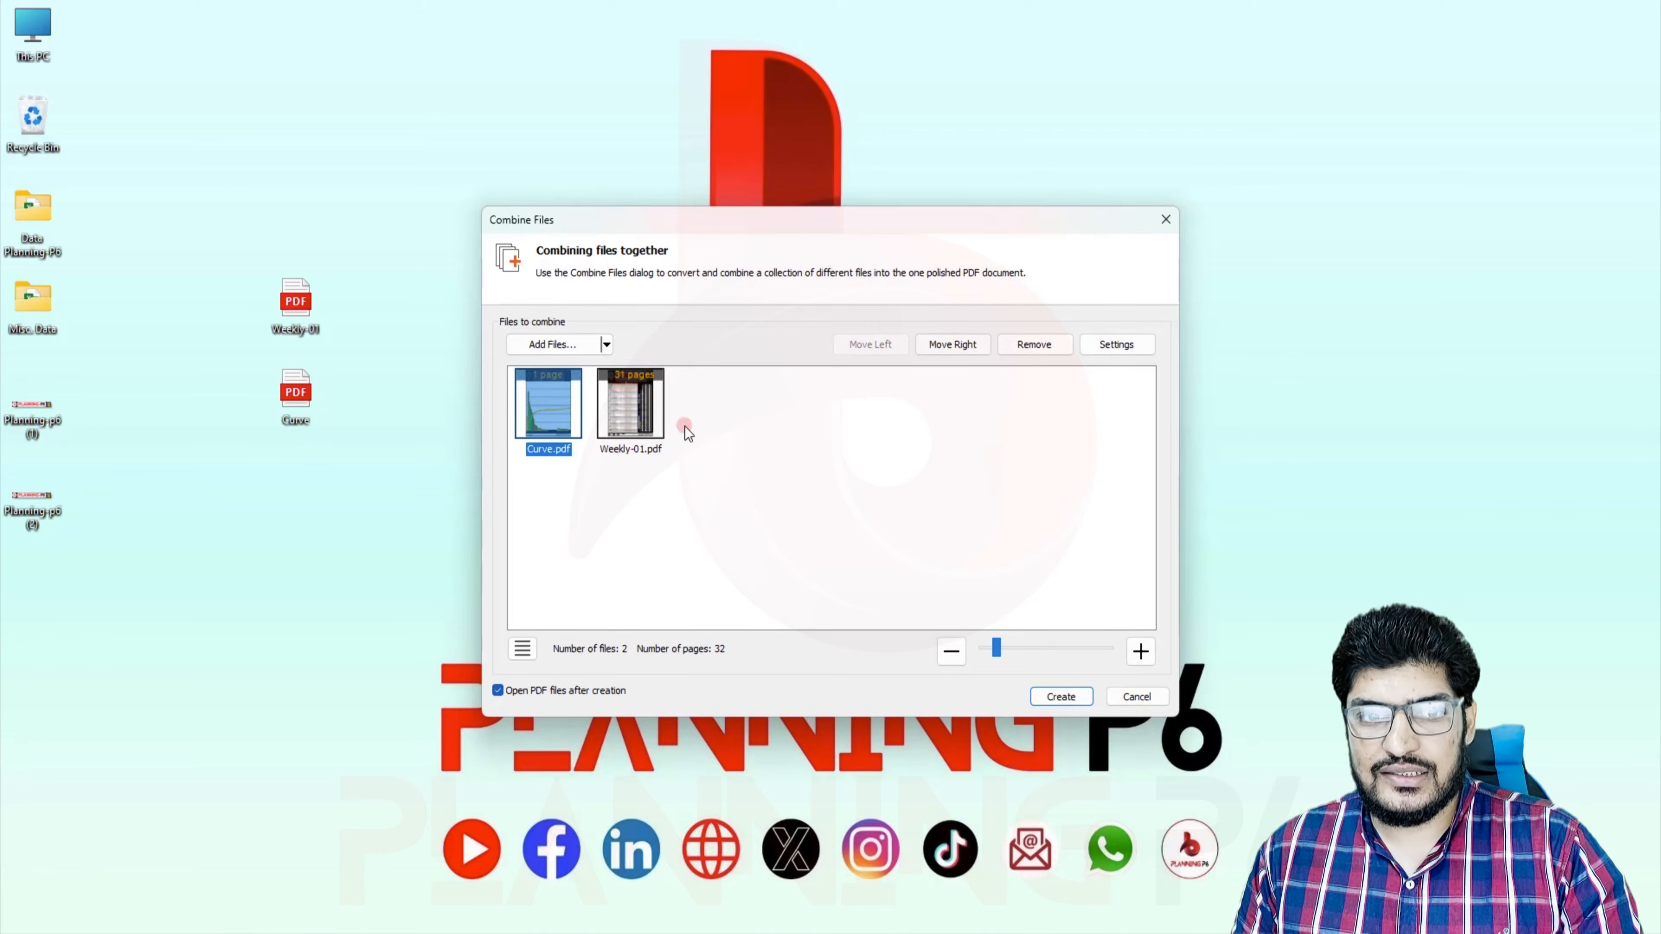
click(959, 352)
click(1067, 694)
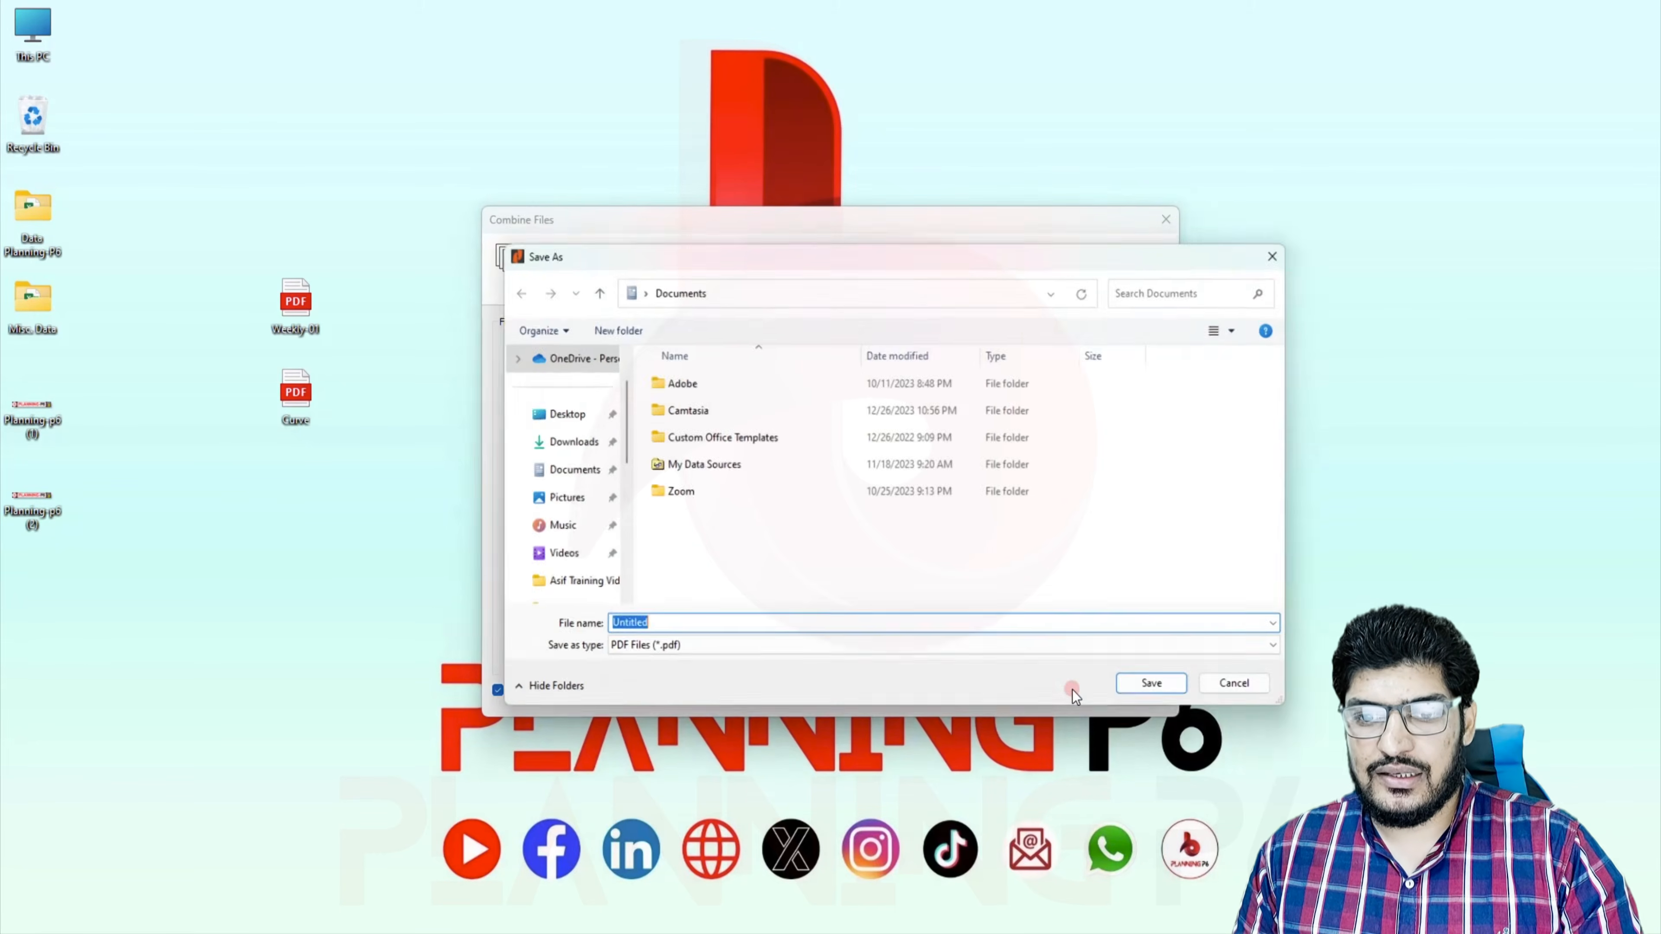
click(553, 413)
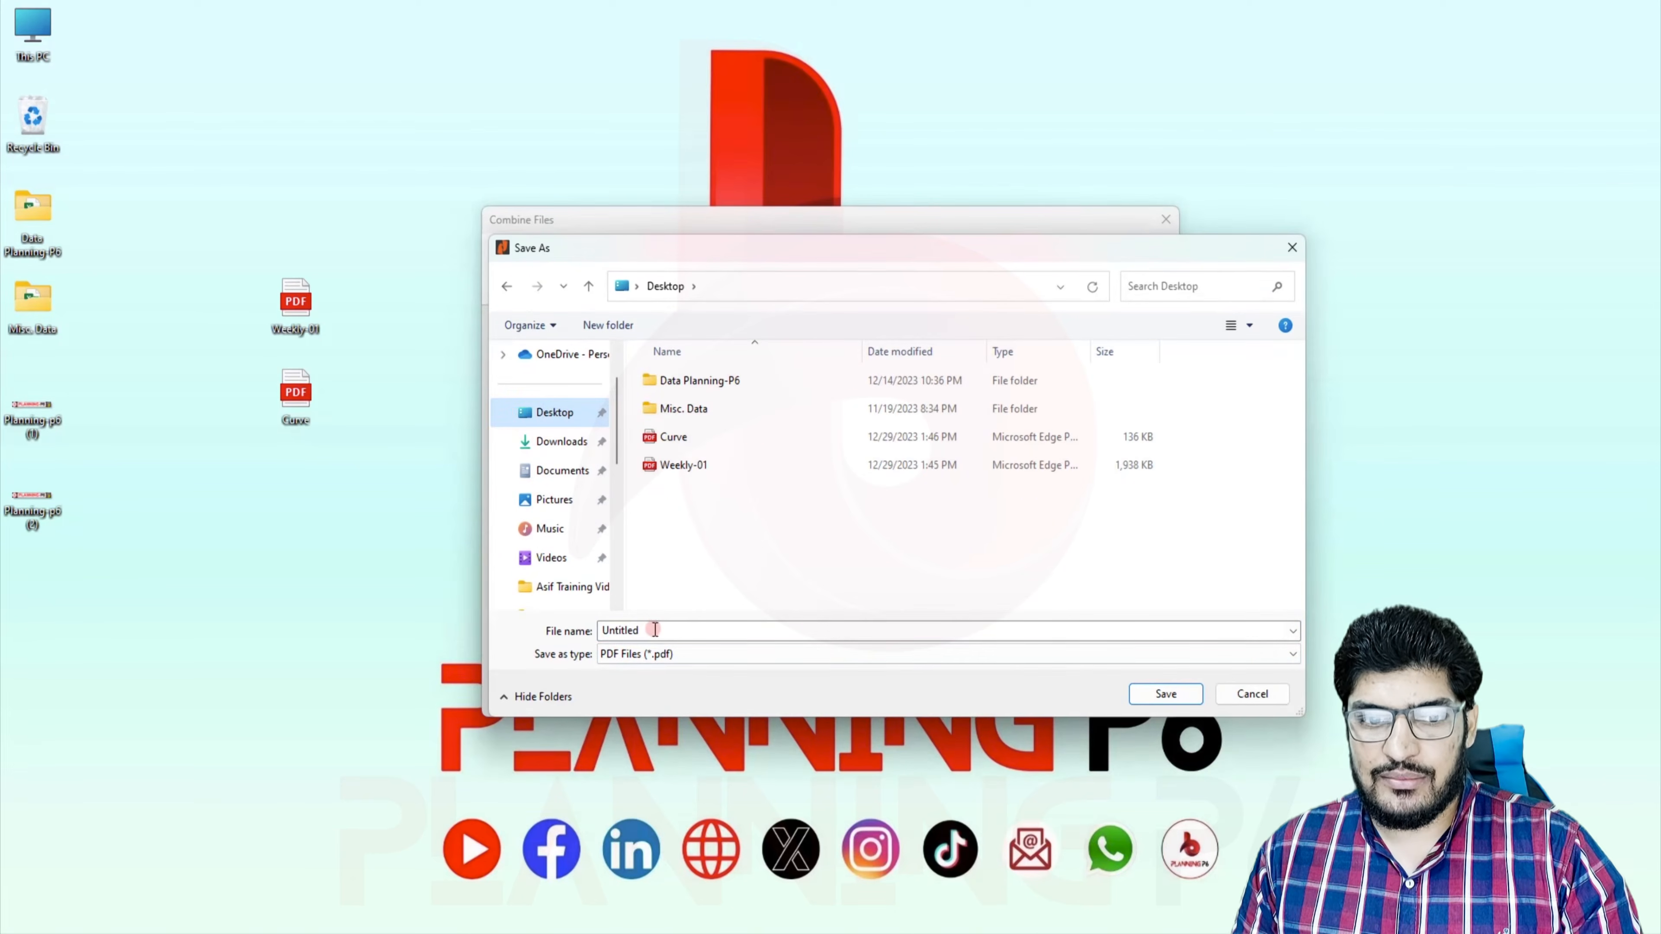
click(1163, 693)
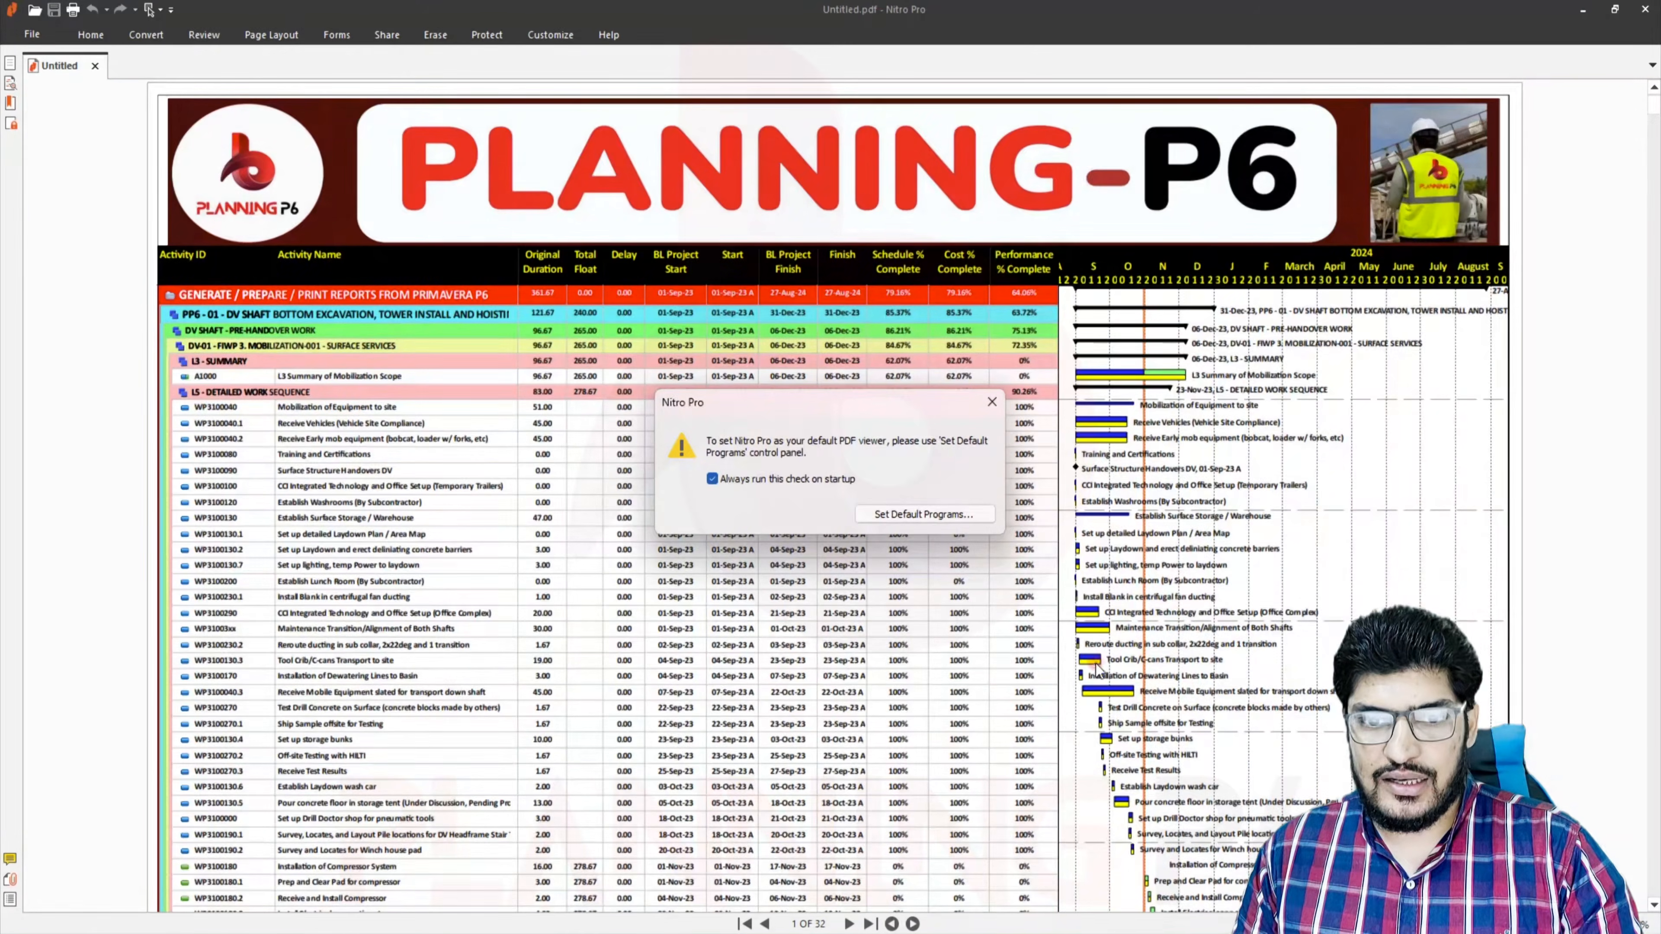
click(993, 411)
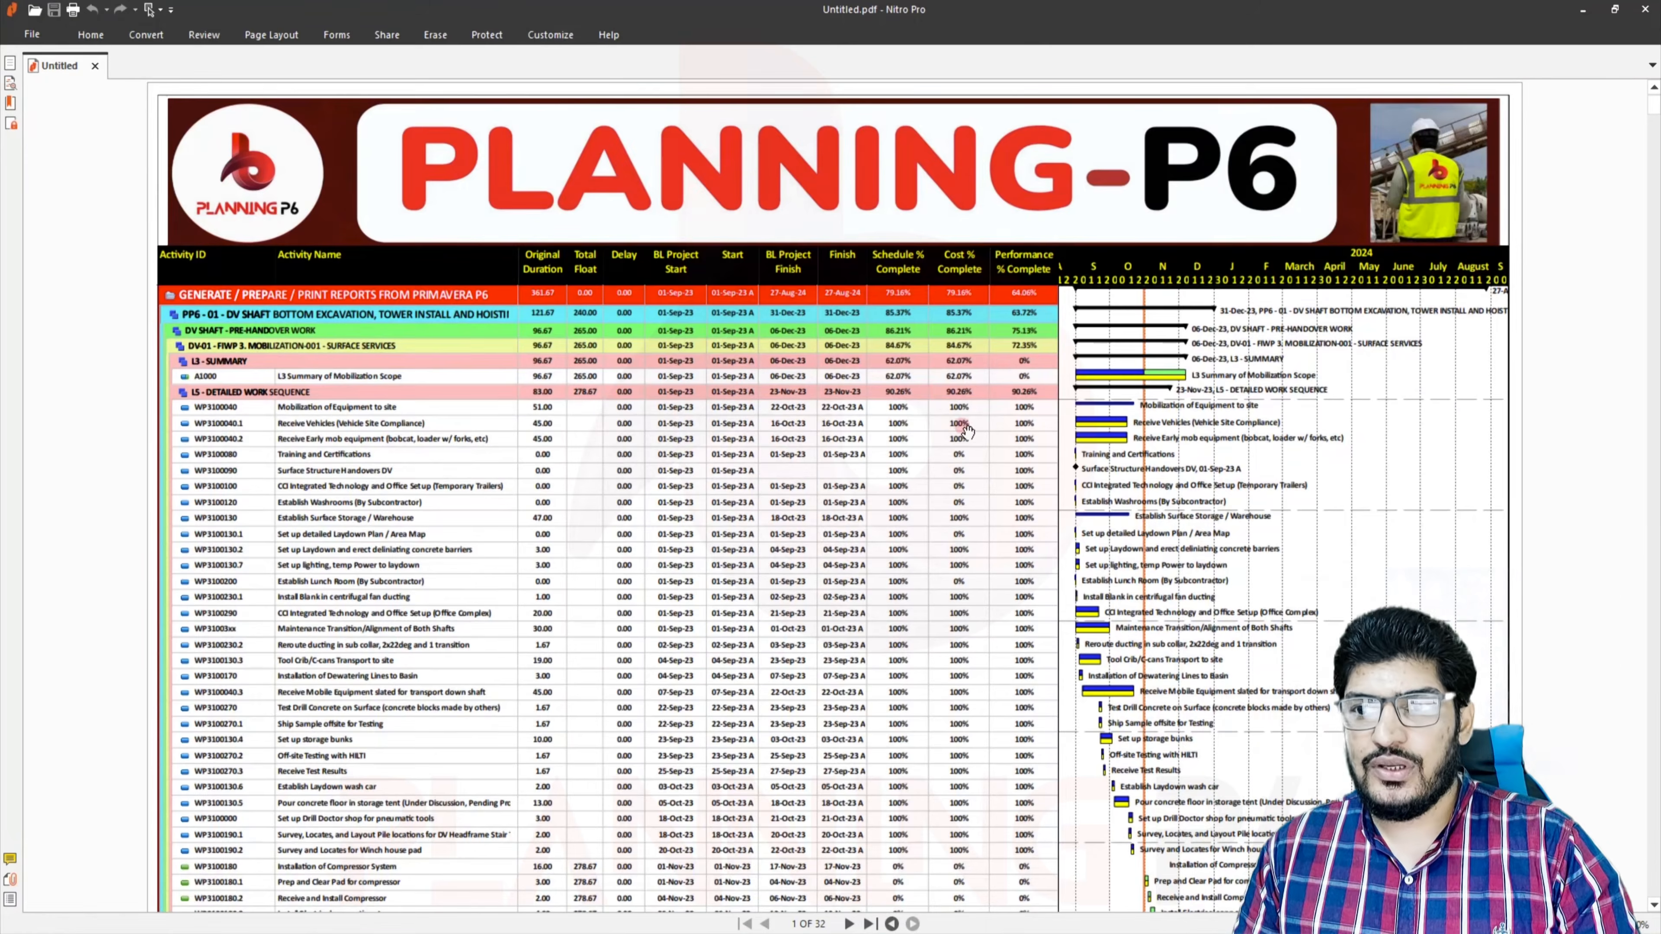
Review the combined PDF from the schedule pages to the appended curve page and back through the report
scroll(965, 424, down, 10)
drag(1657, 164, 1654, 472)
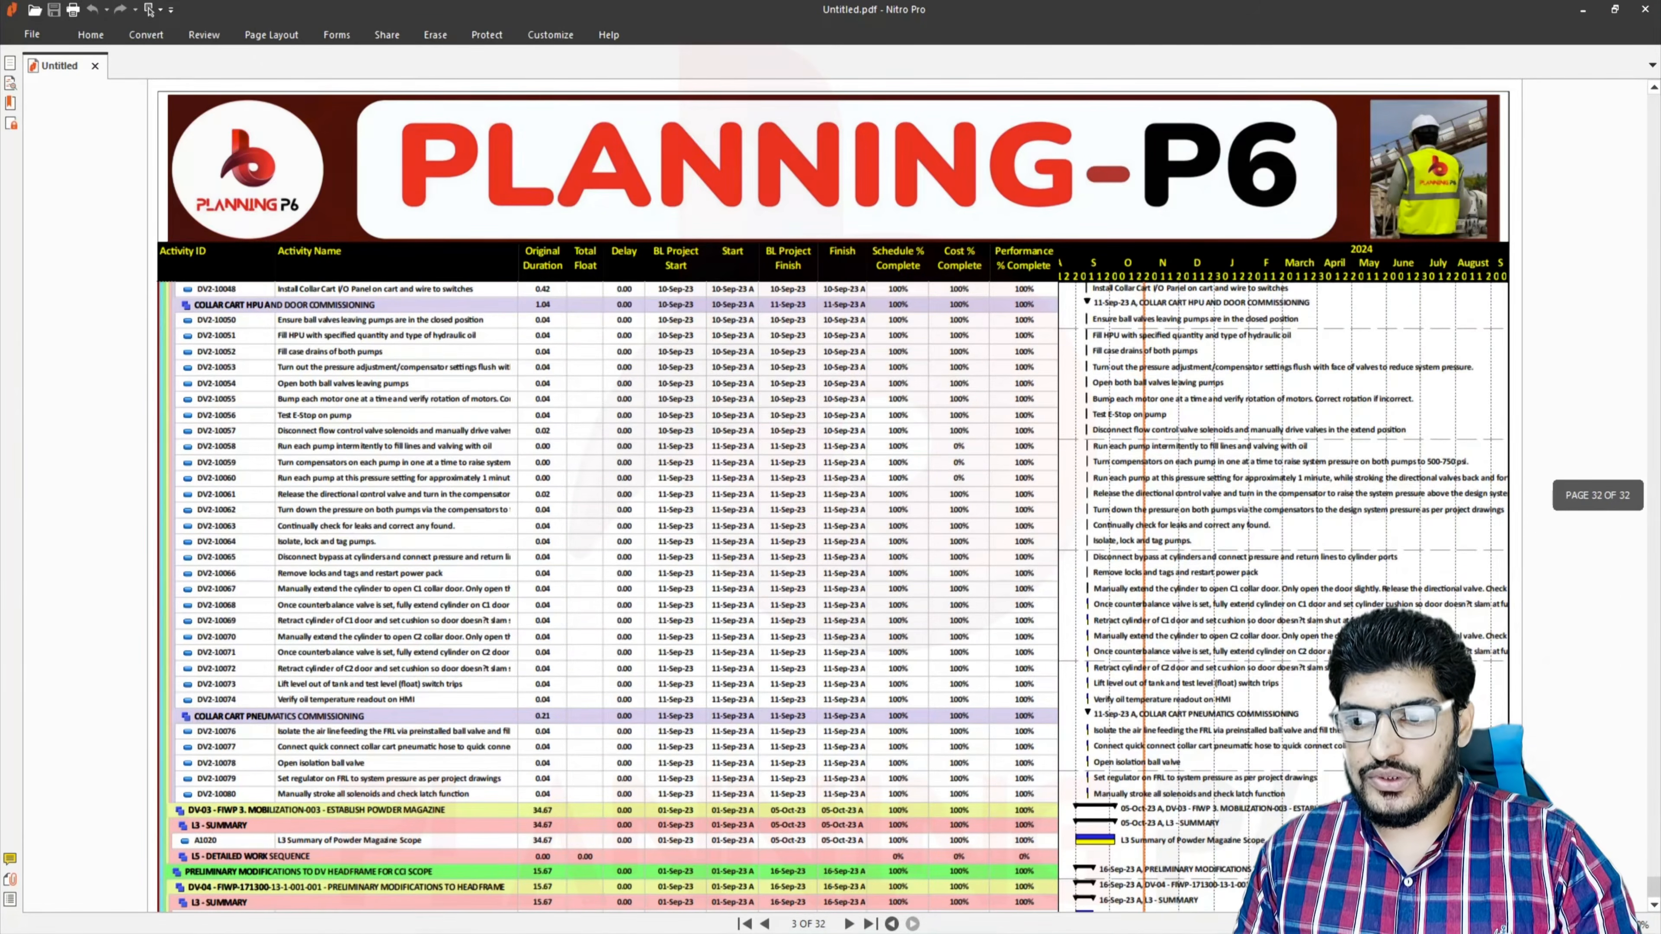
drag(1654, 886, 1654, 888)
scroll(934, 705, down, 2)
scroll(801, 633, up, 10)
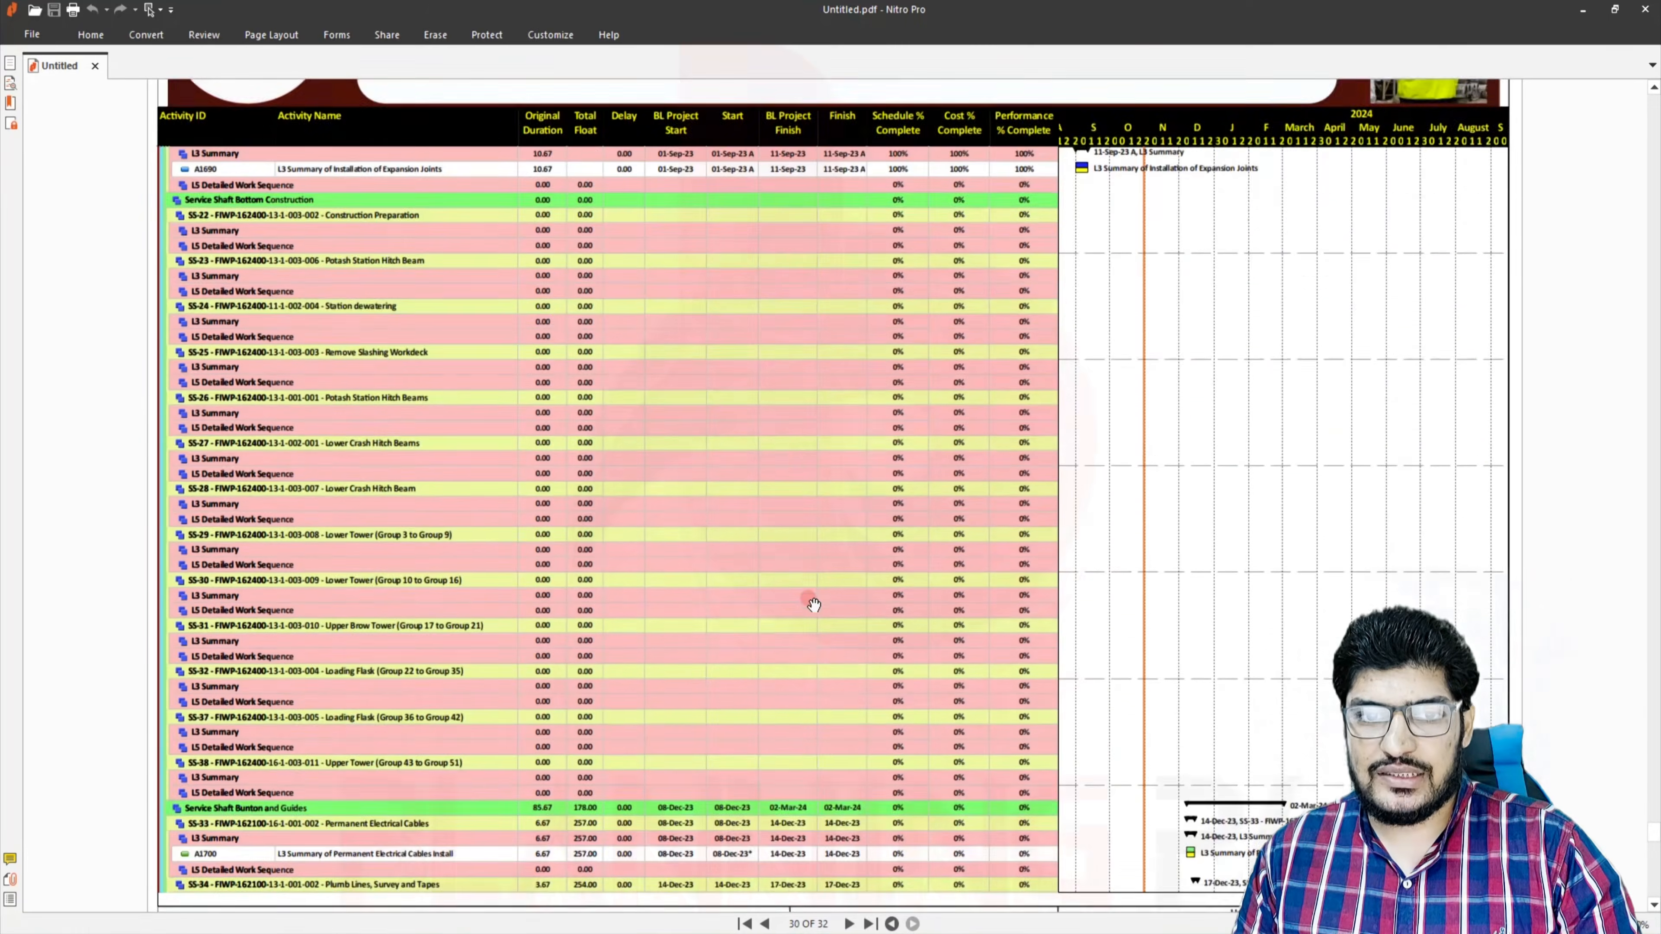
scroll(814, 605, up, 20)
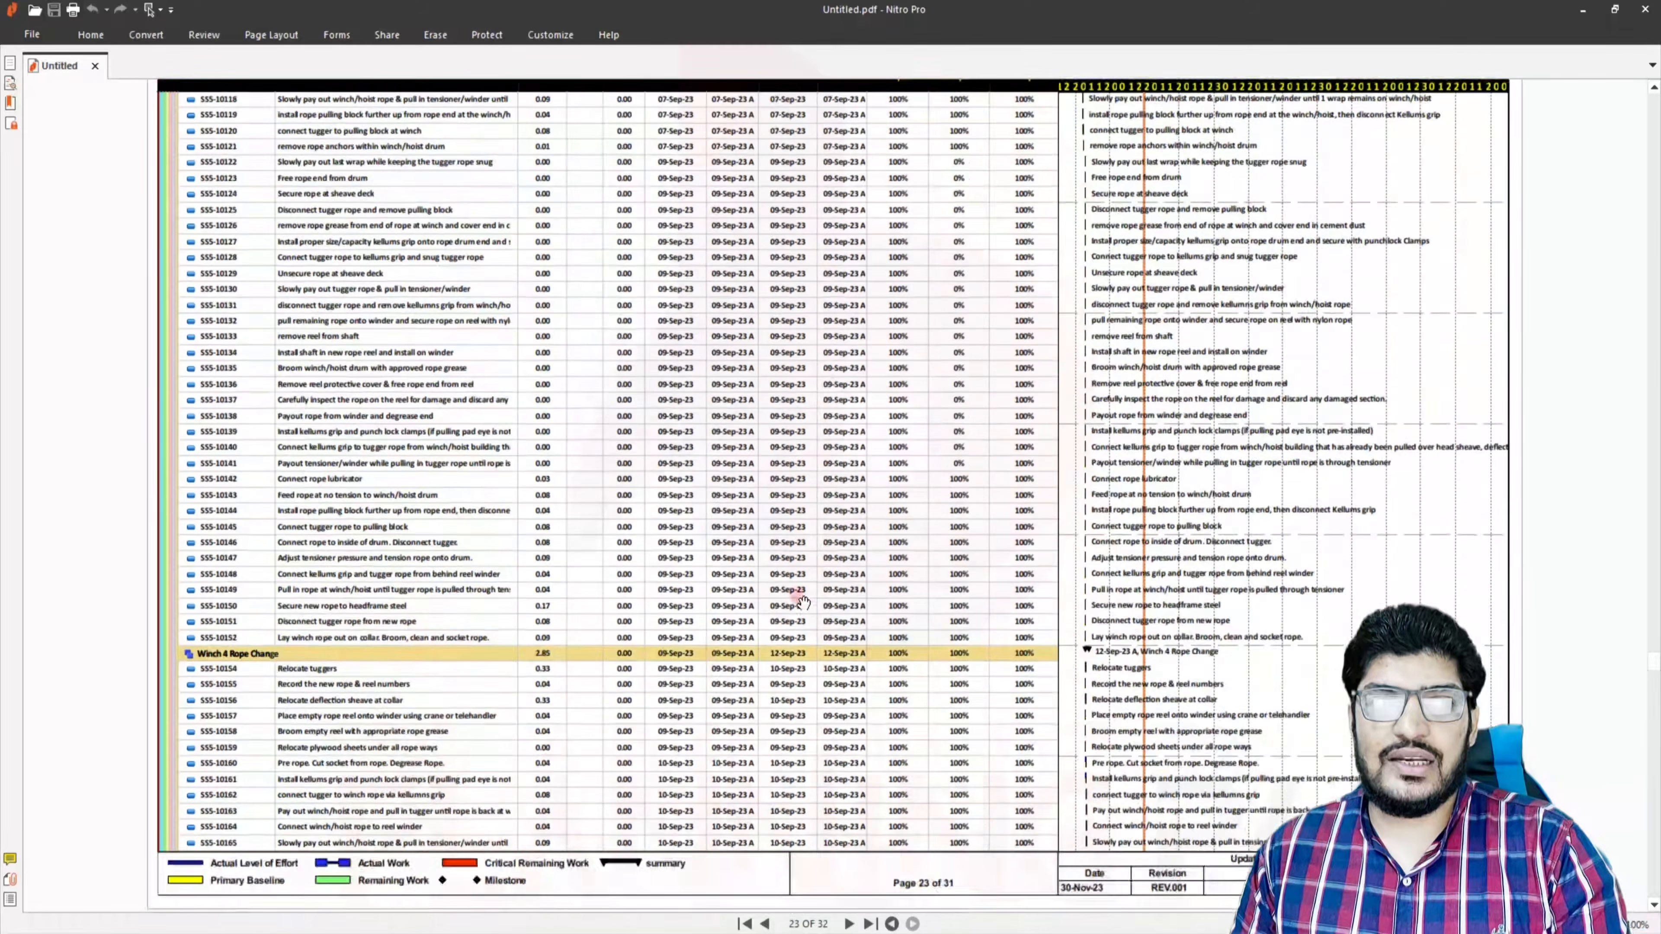
scroll(804, 602, up, 20)
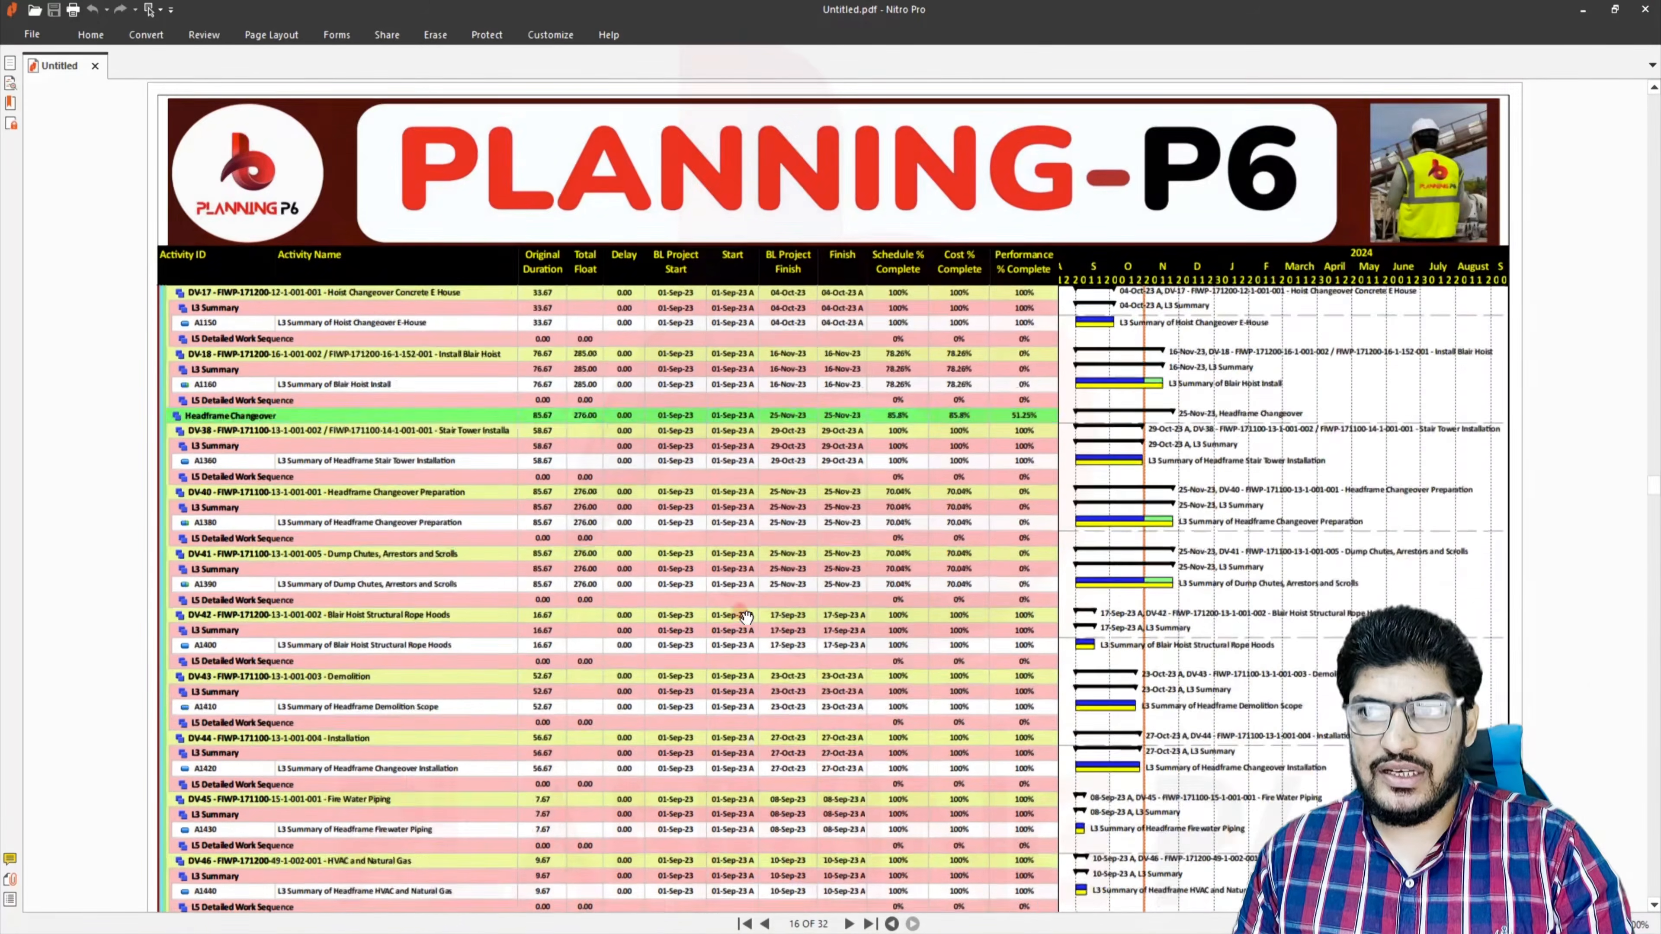
scroll(746, 617, down, 10)
click(1648, 18)
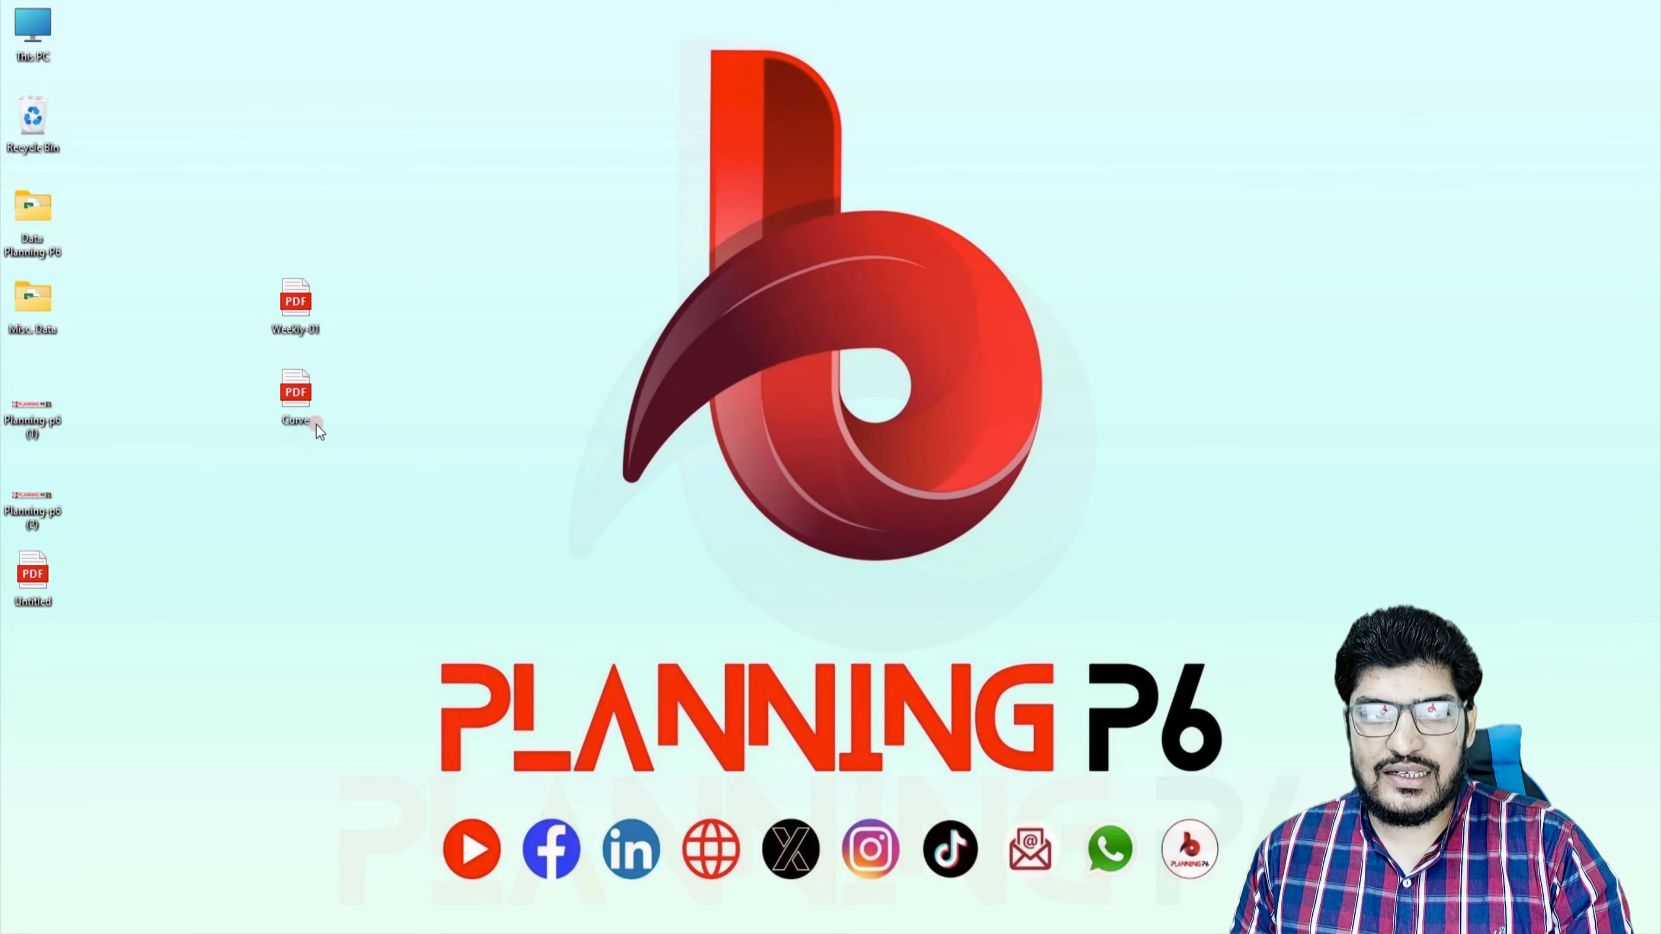
double_click(42, 594)
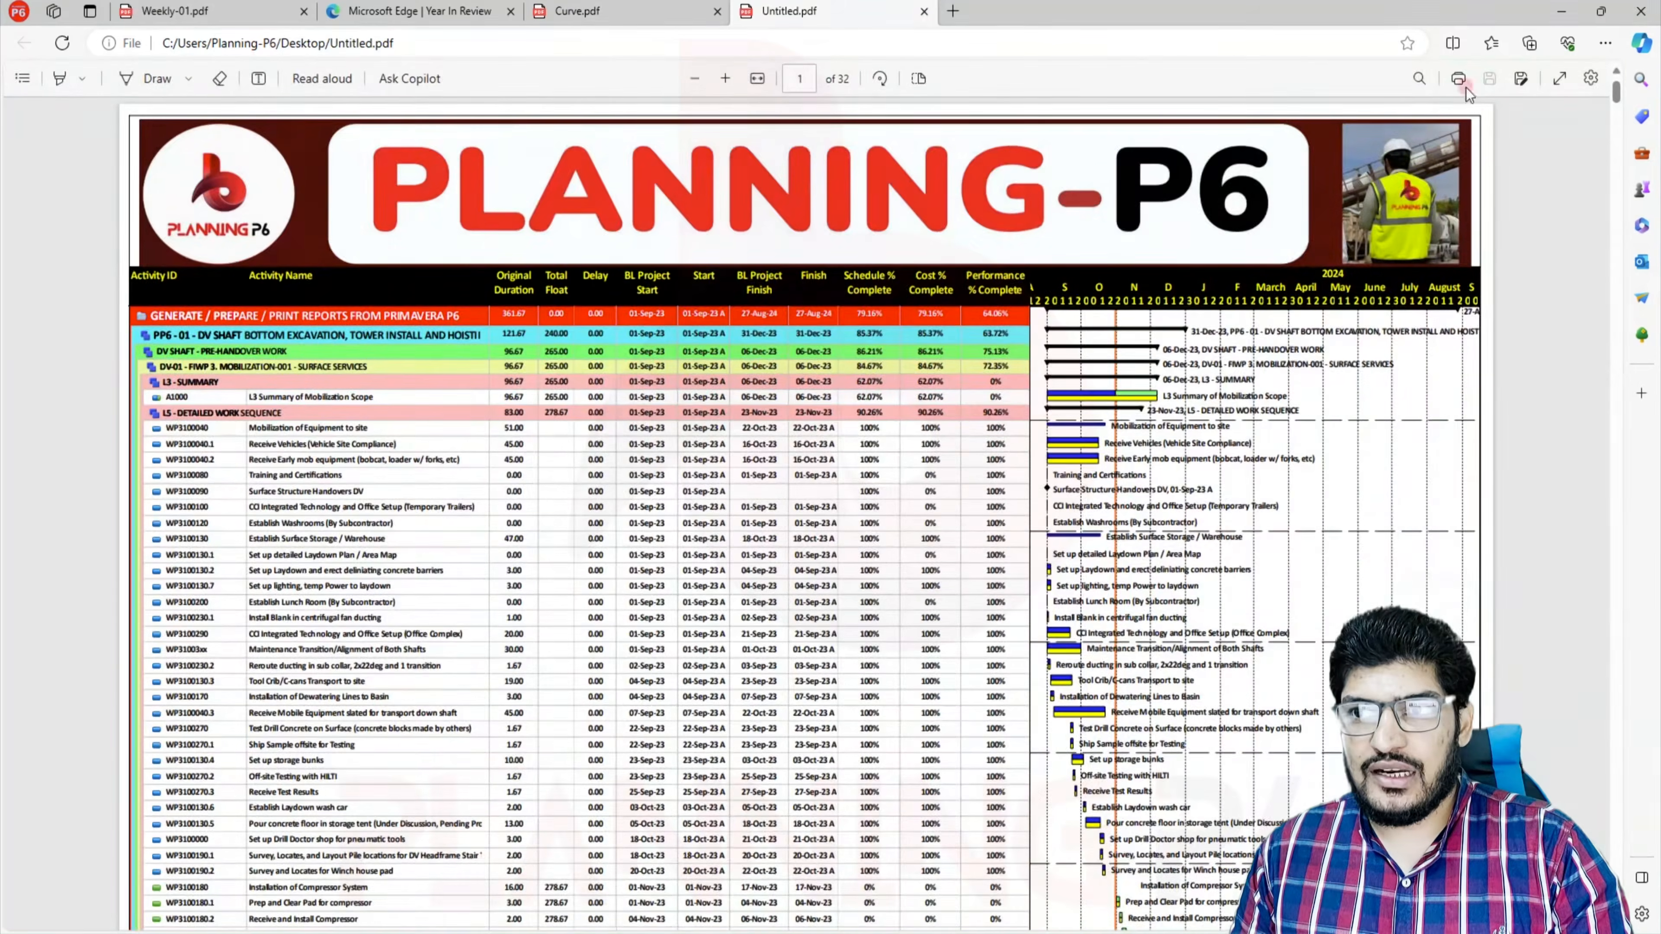
click(124, 547)
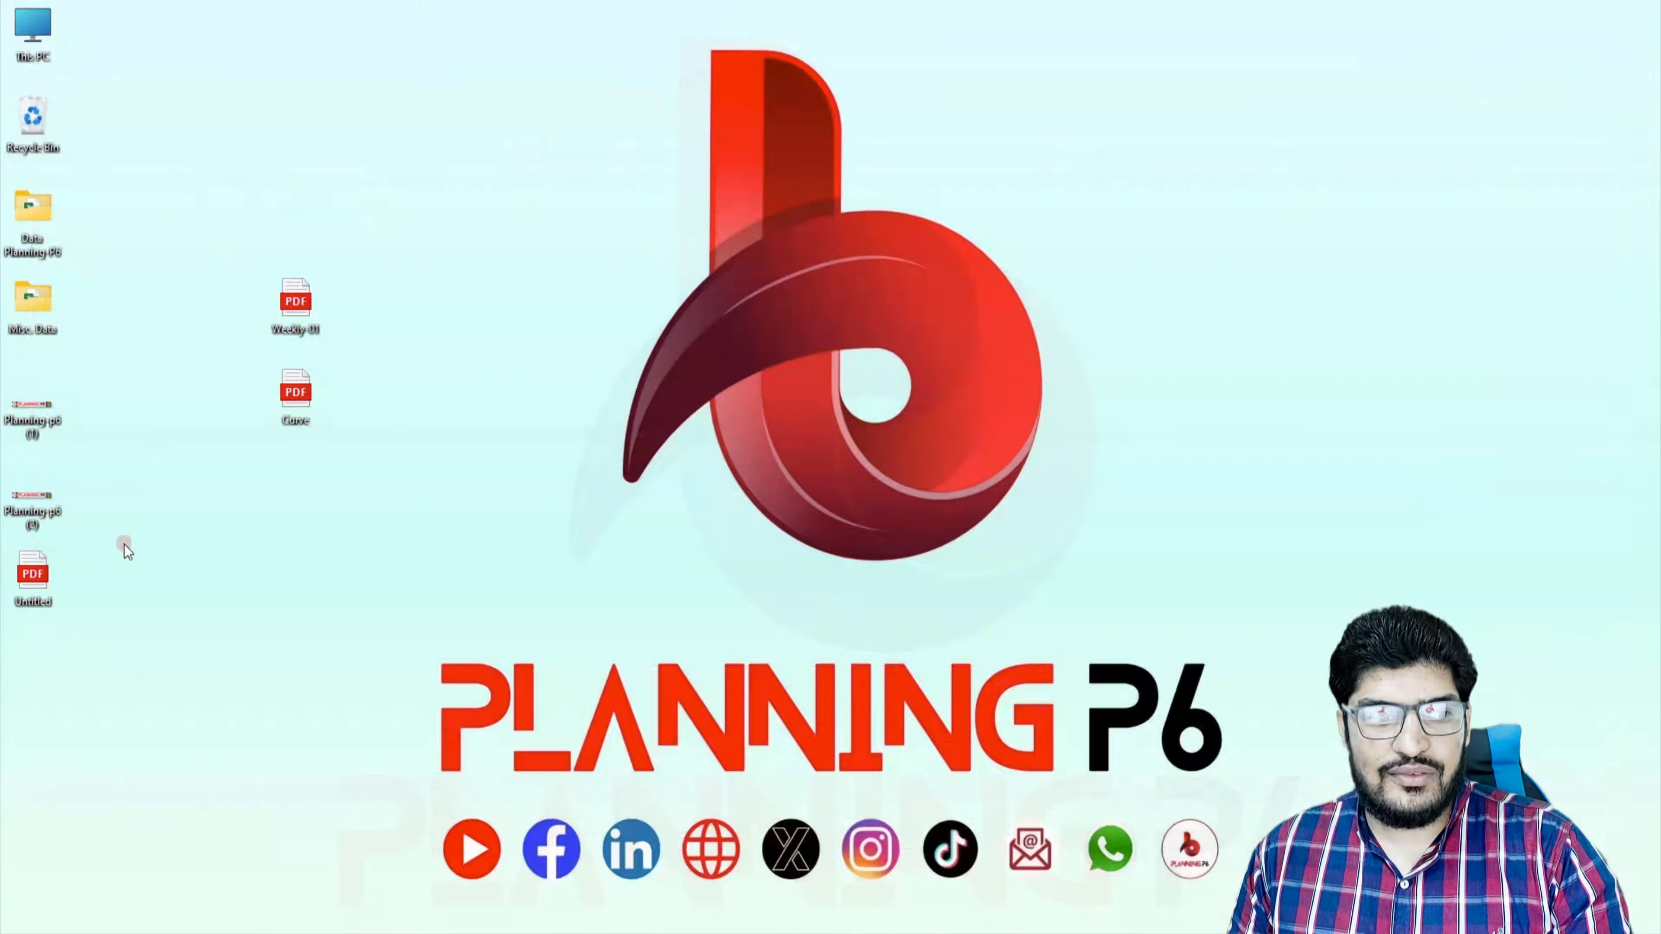
Open the combined Untitled PDF from the desktop with Nitro Pro and dismiss the default PDF viewer prompt
right_click(25, 576)
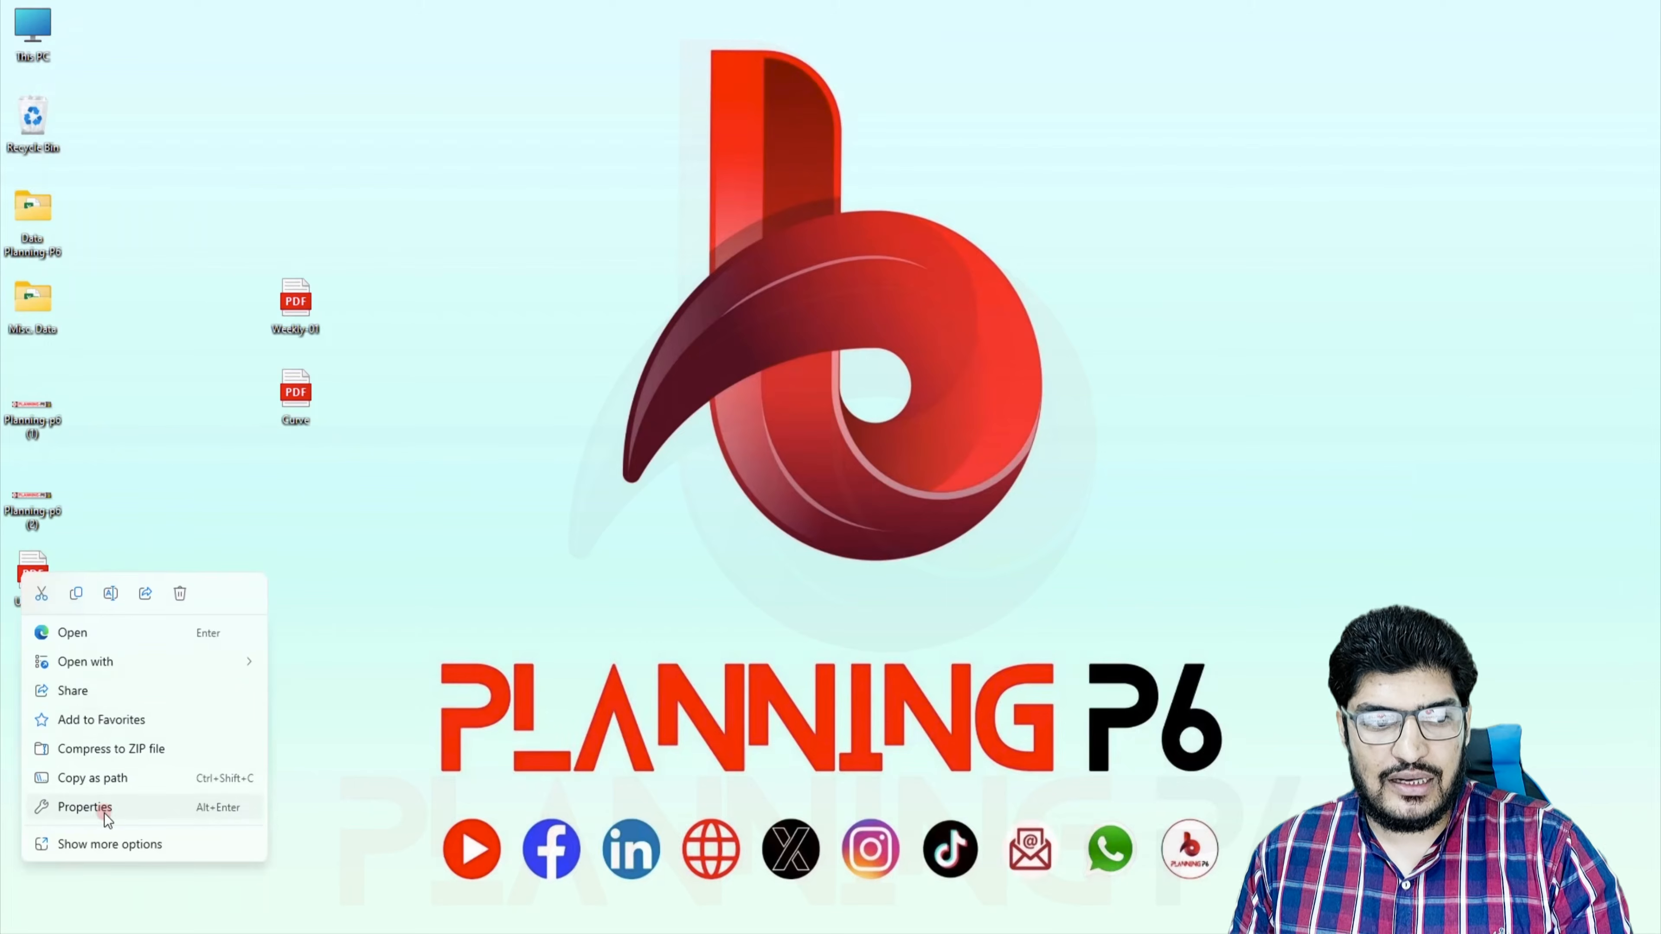
click(100, 839)
click(127, 664)
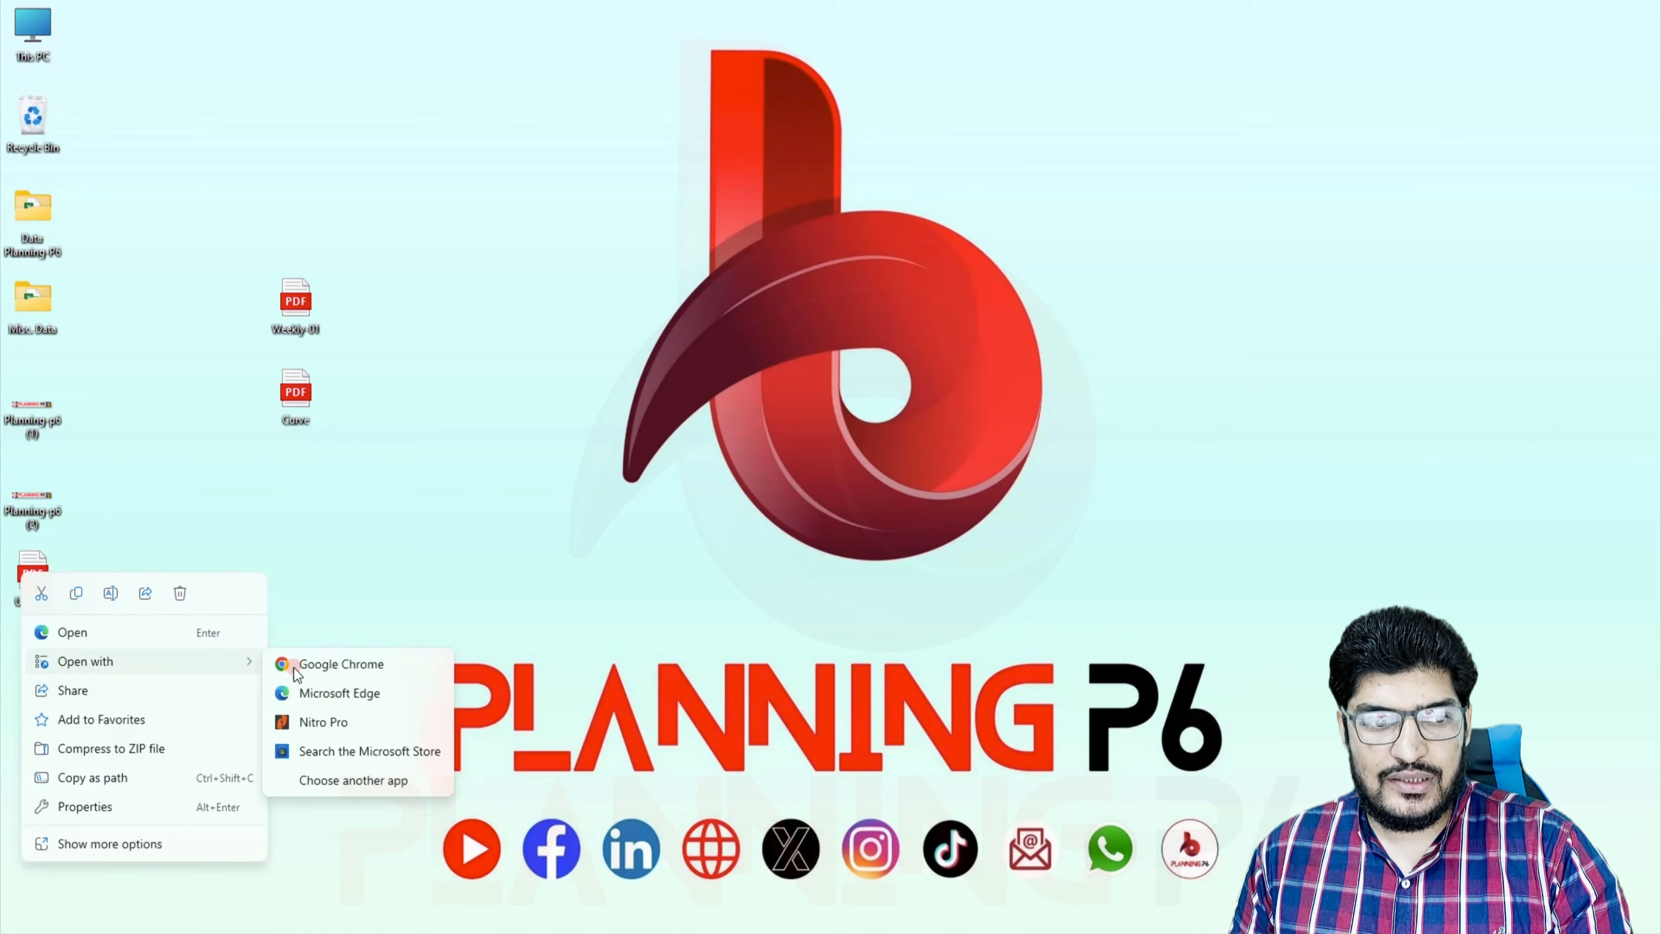
click(320, 723)
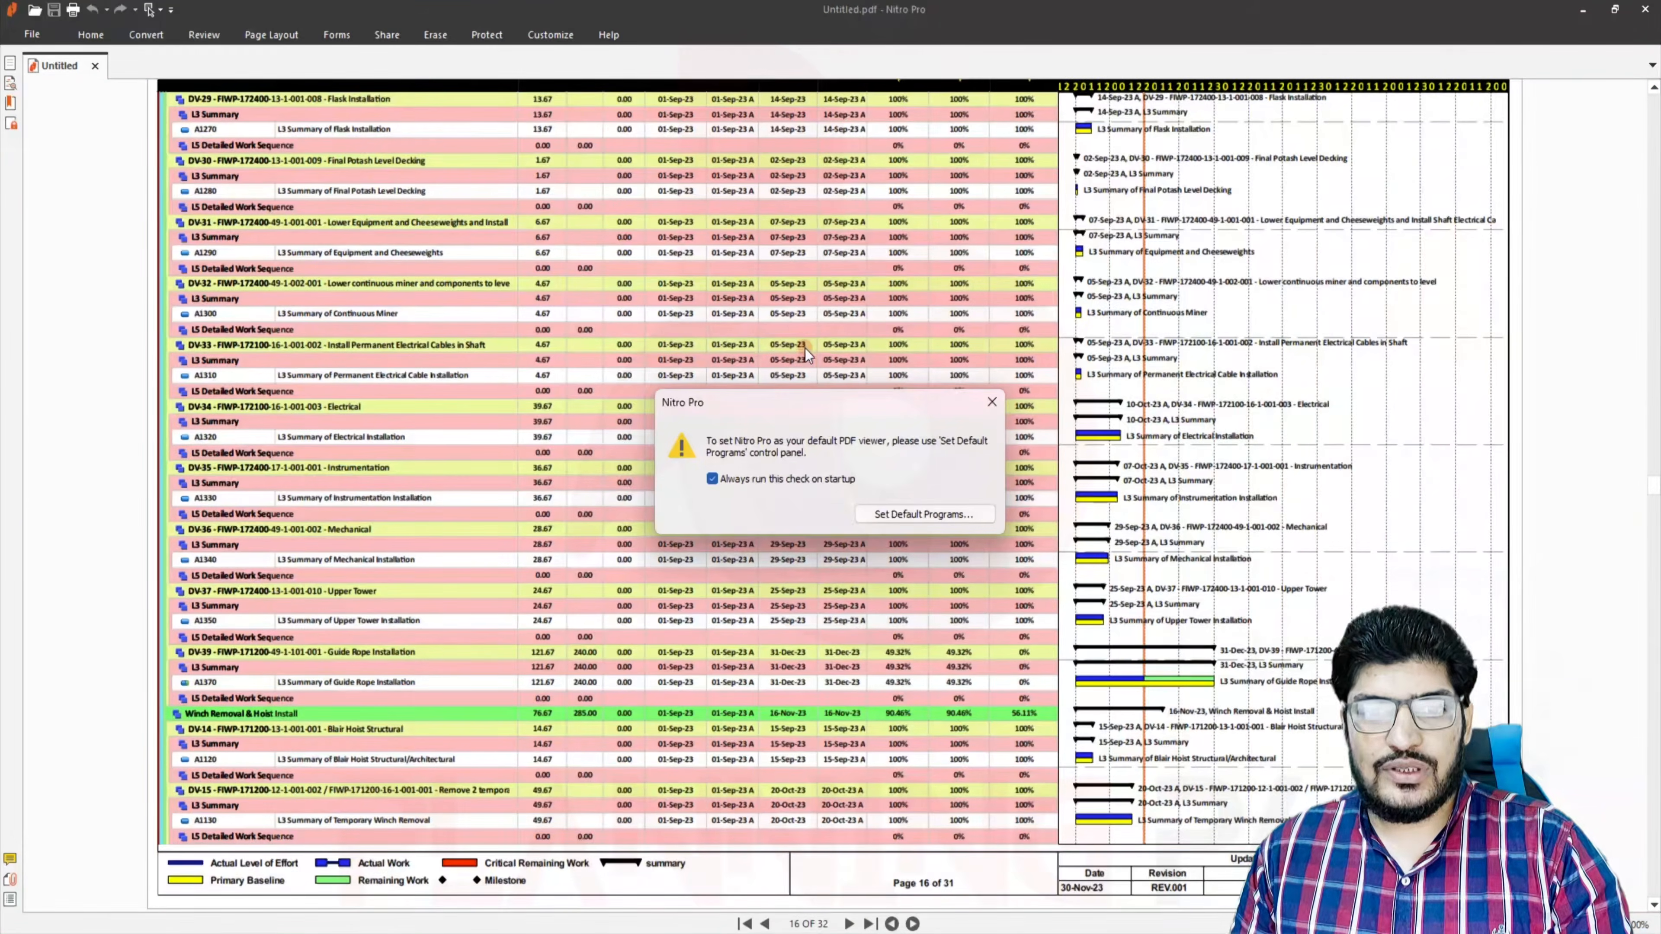
click(992, 403)
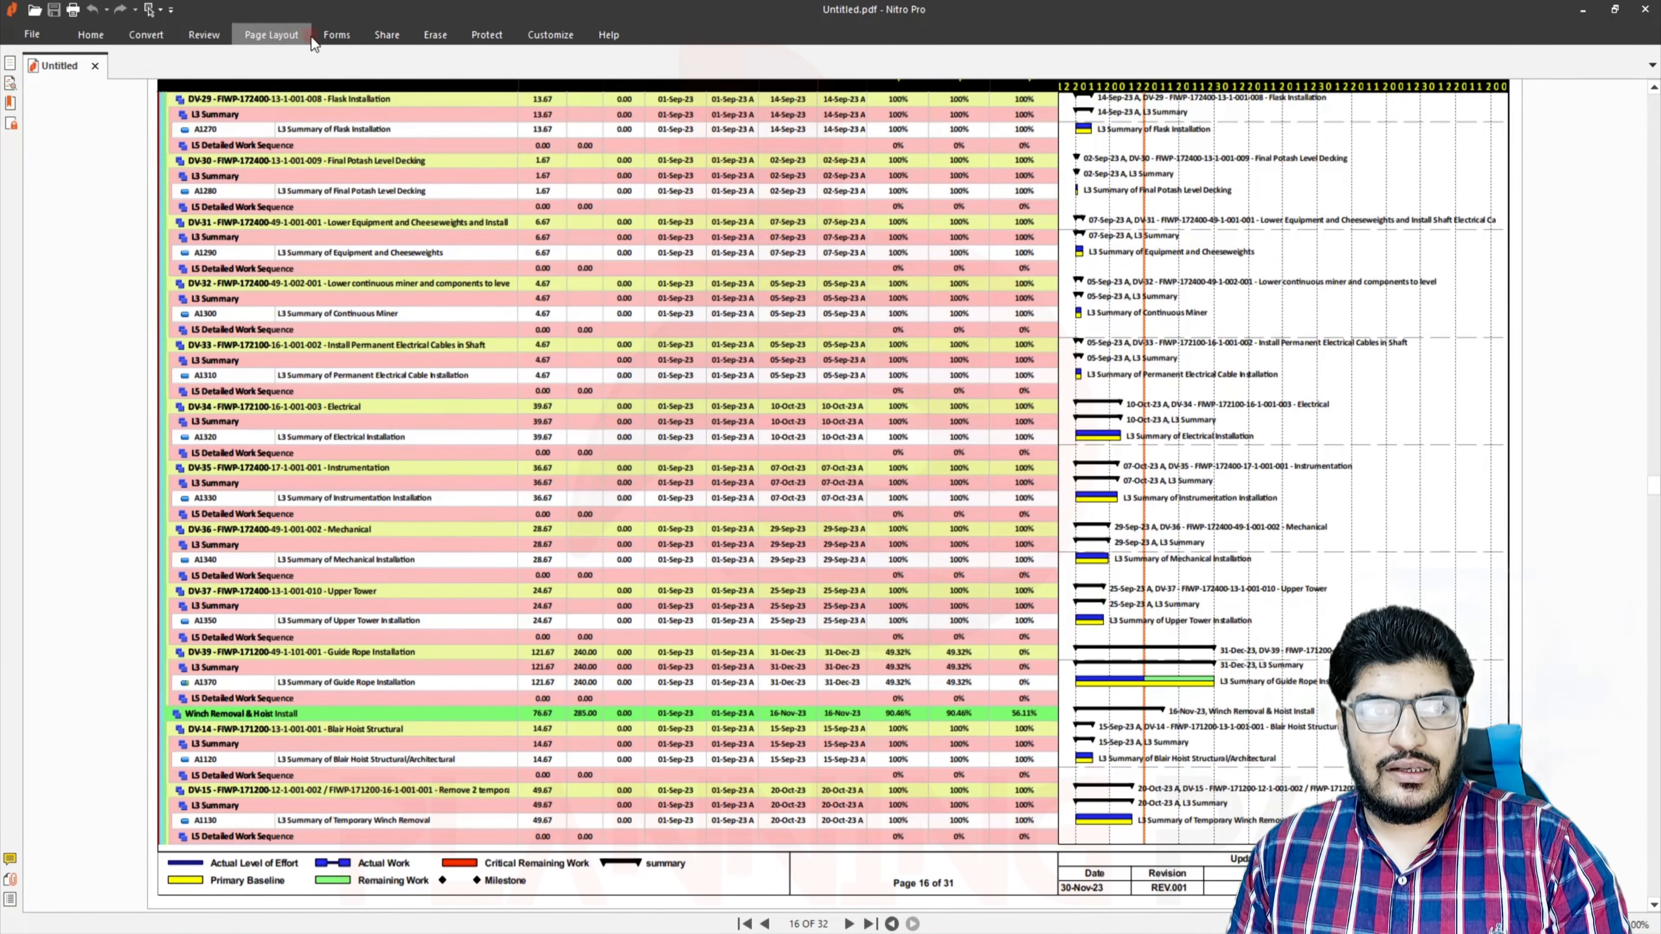
Apply the Draft watermark to the combined PDF document
click(284, 35)
click(357, 105)
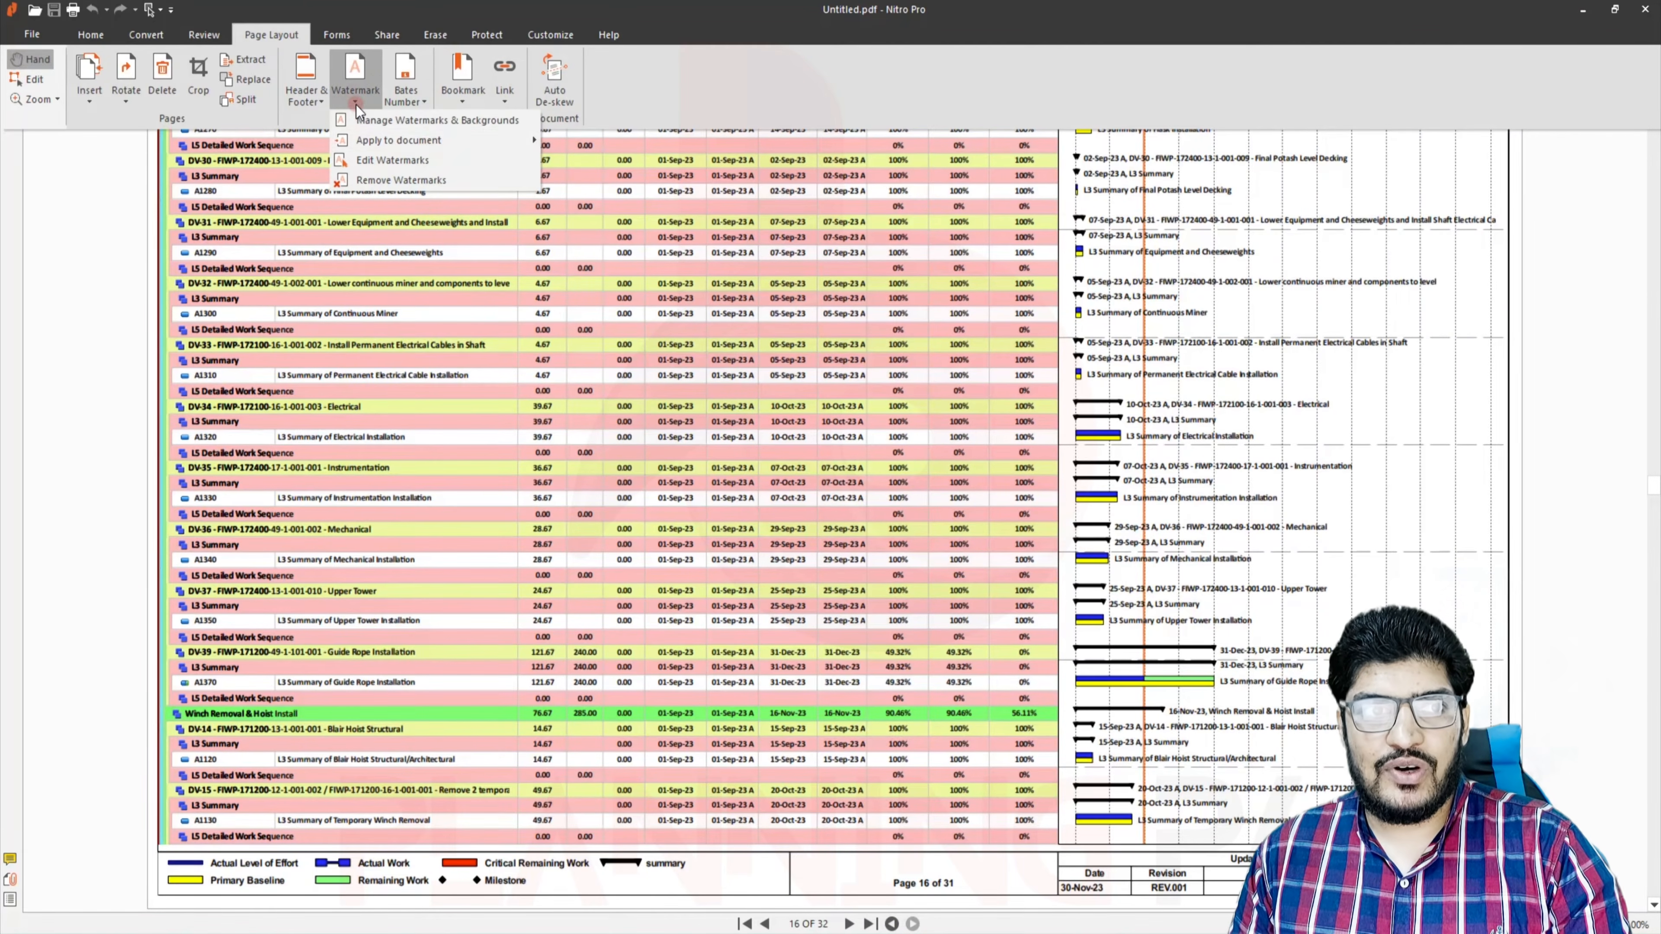
click(472, 139)
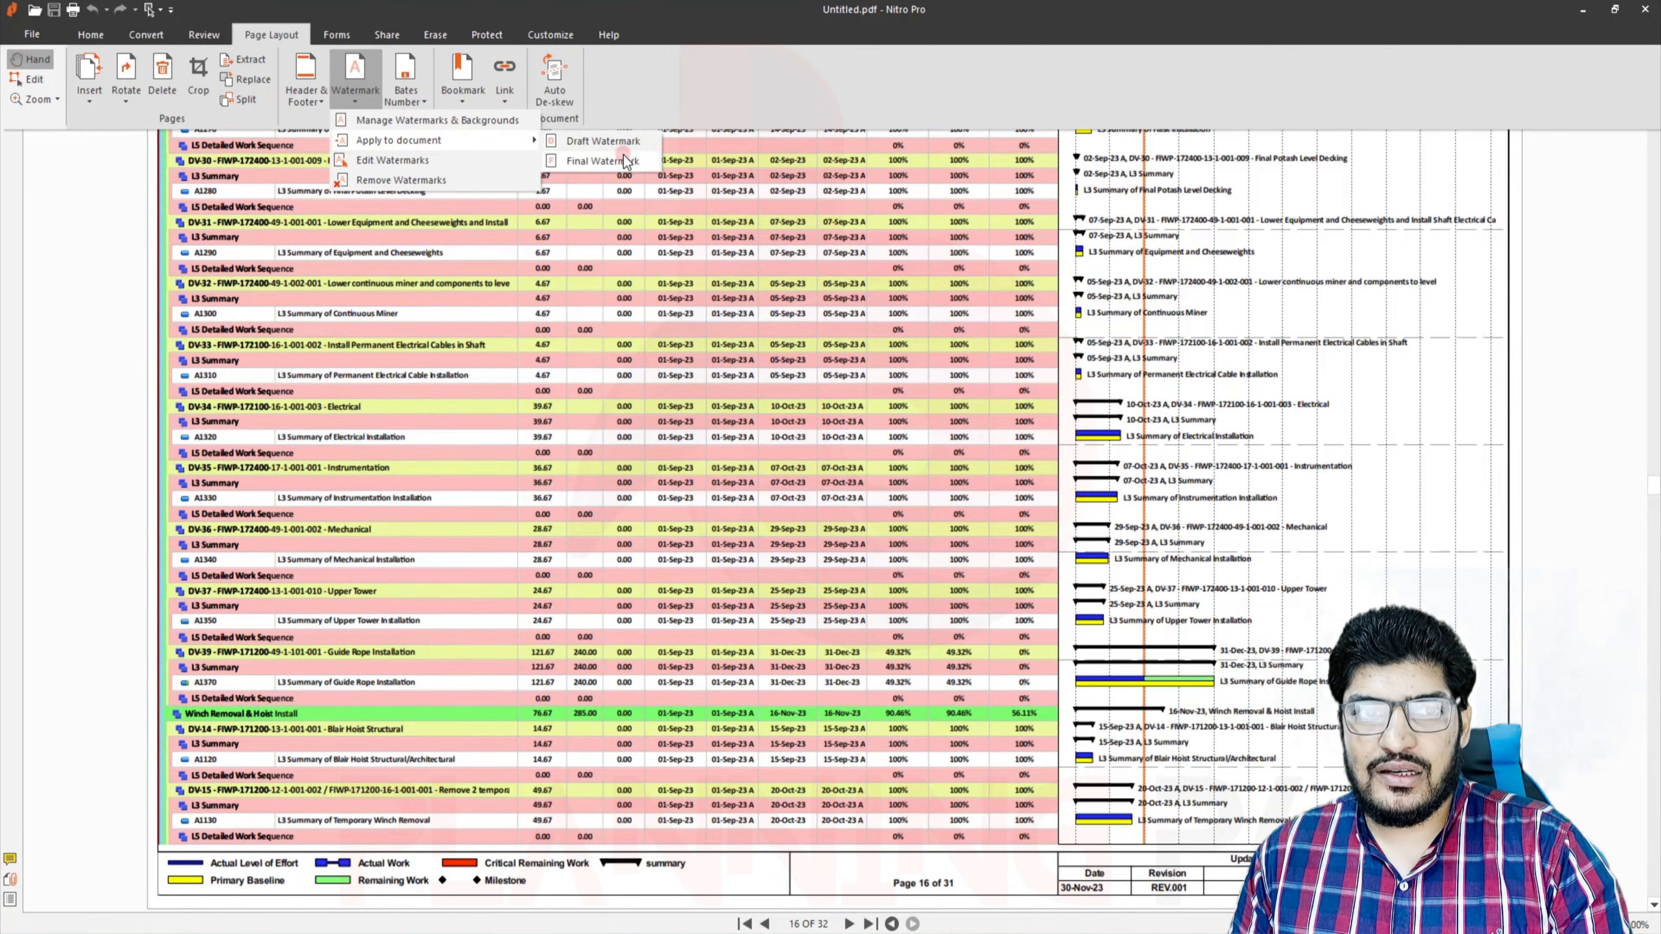
click(604, 141)
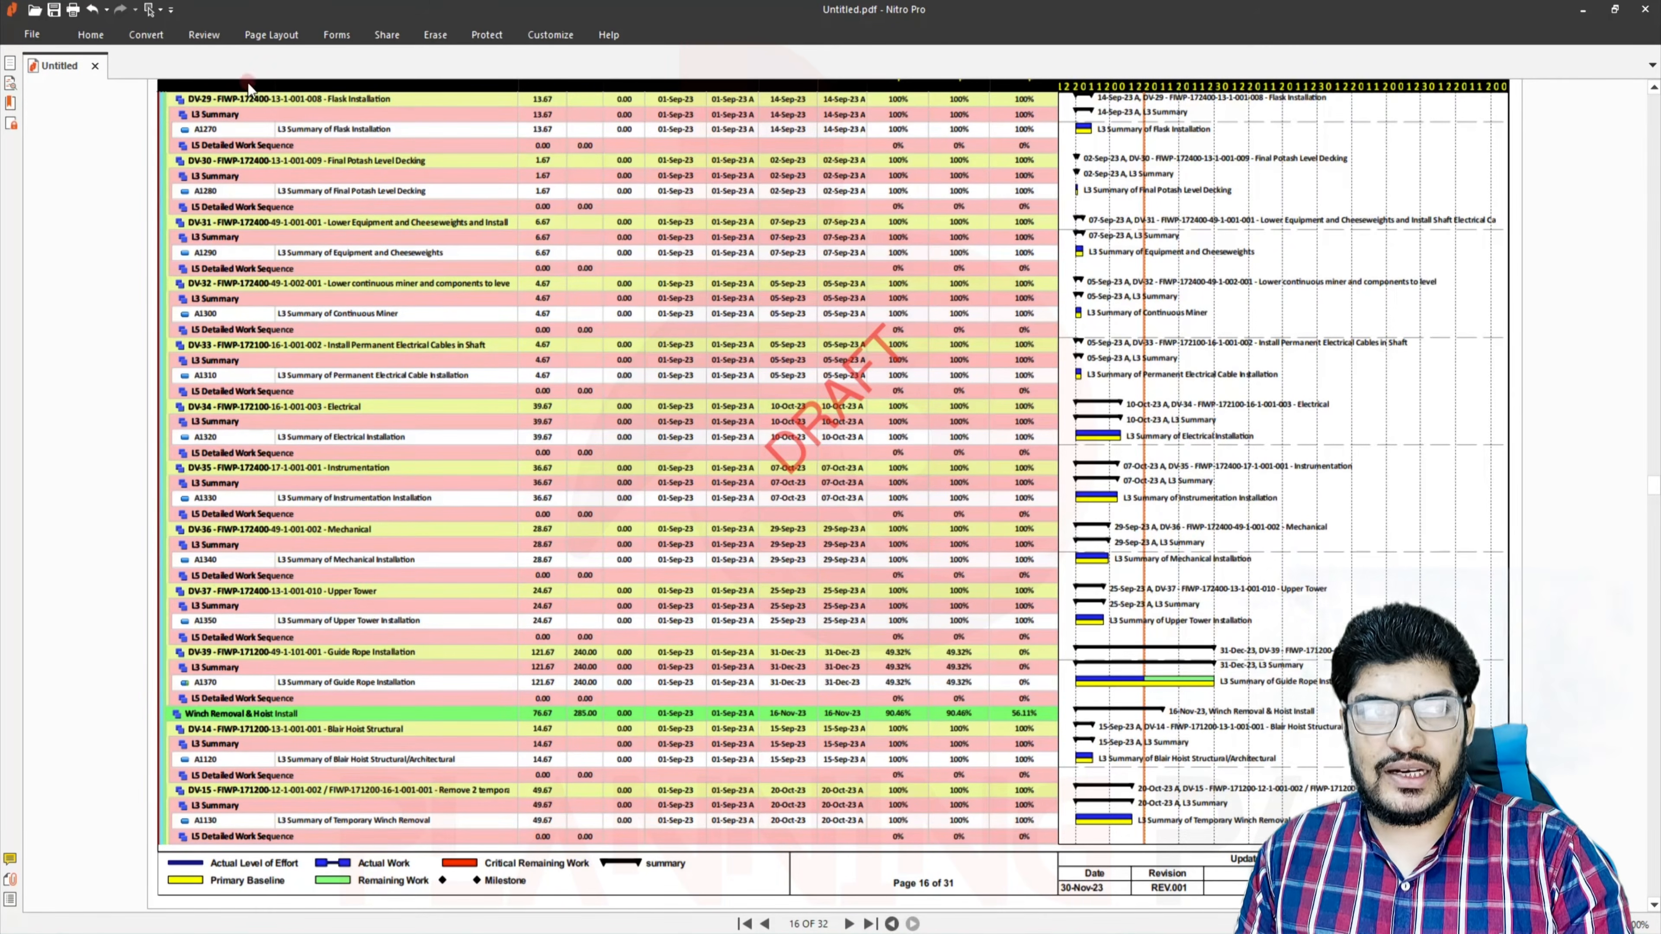
Open the DRAFT watermark for editing and set its font colour to grey and its size to 72
click(270, 35)
click(363, 96)
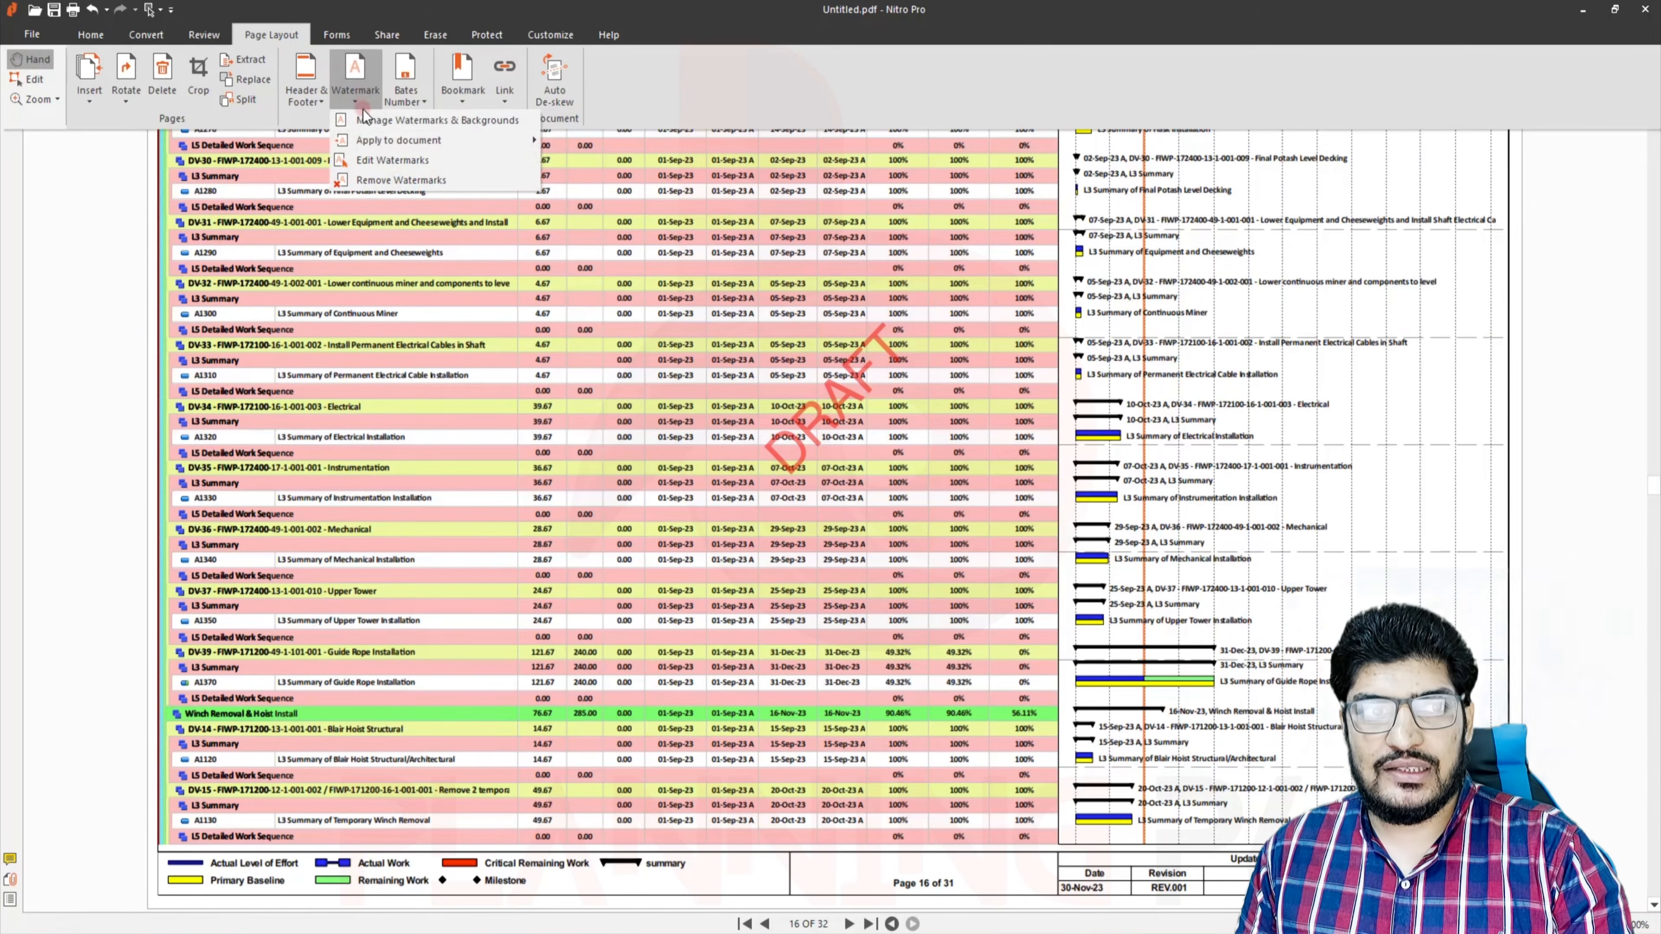
click(392, 159)
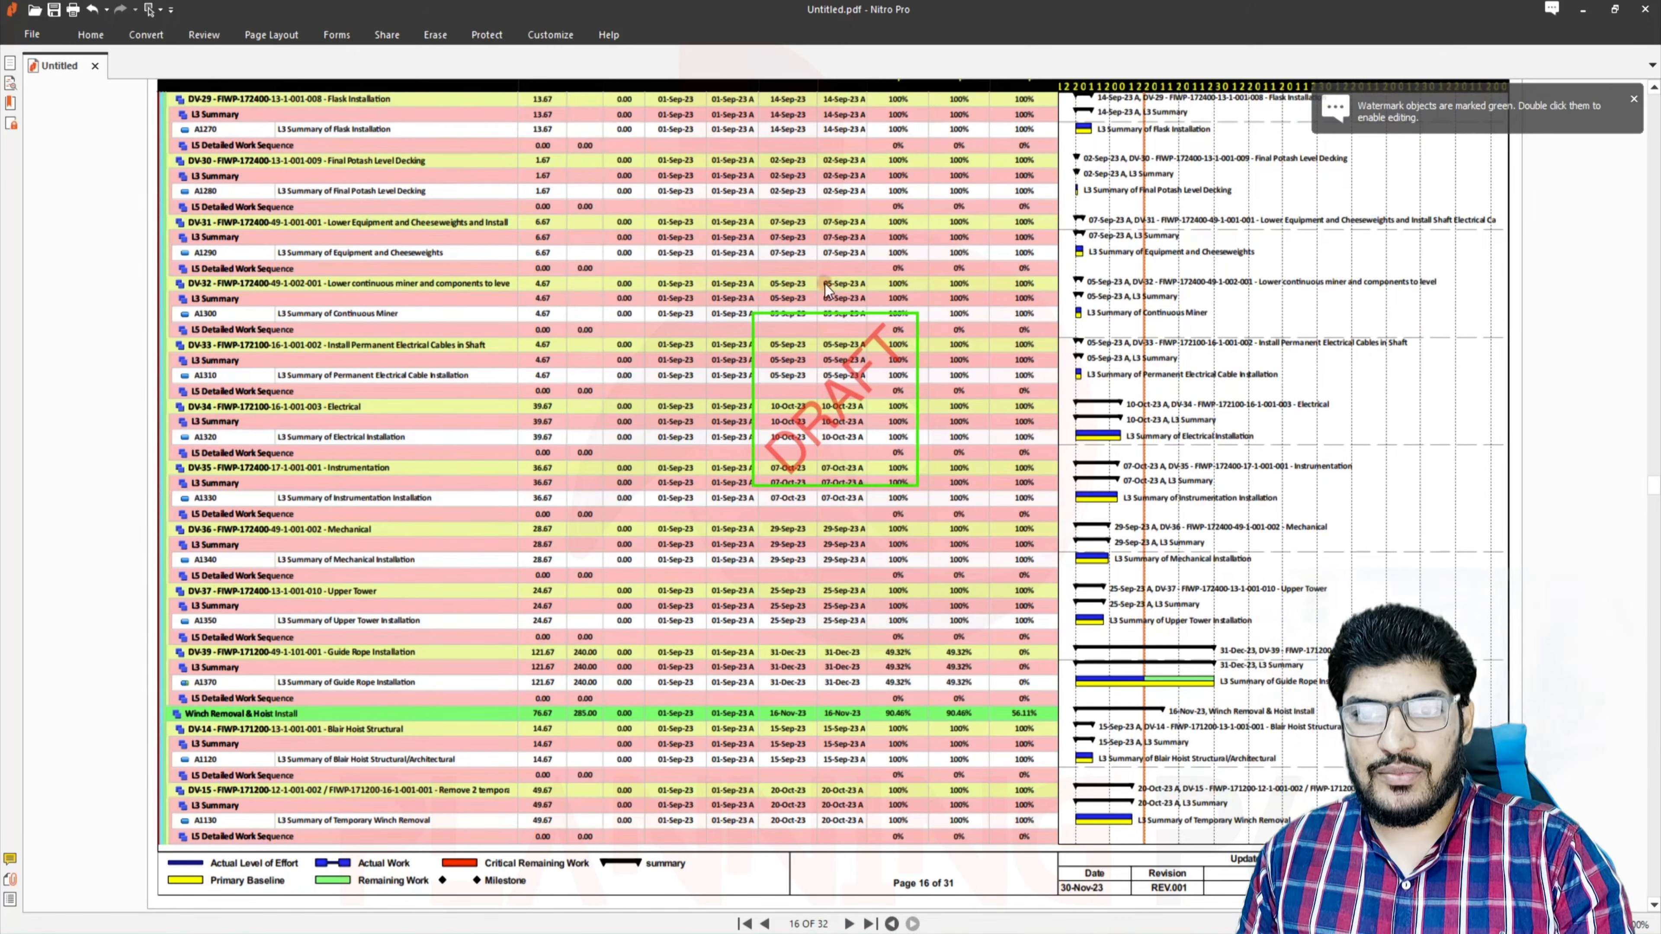
double_click(911, 478)
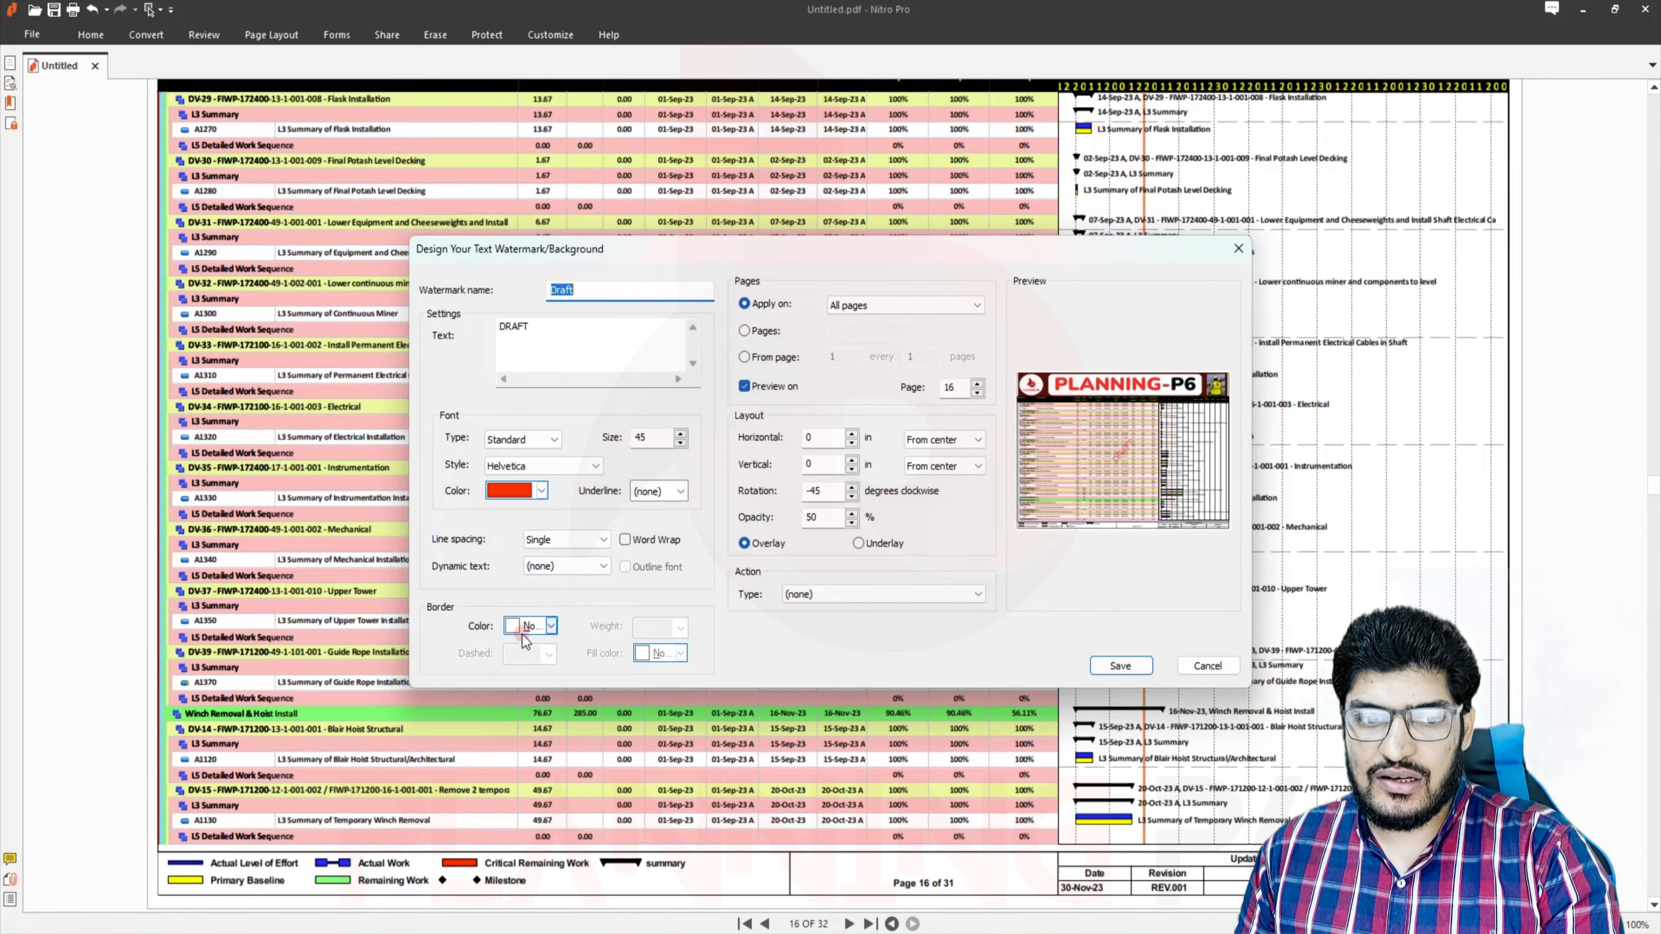
click(542, 491)
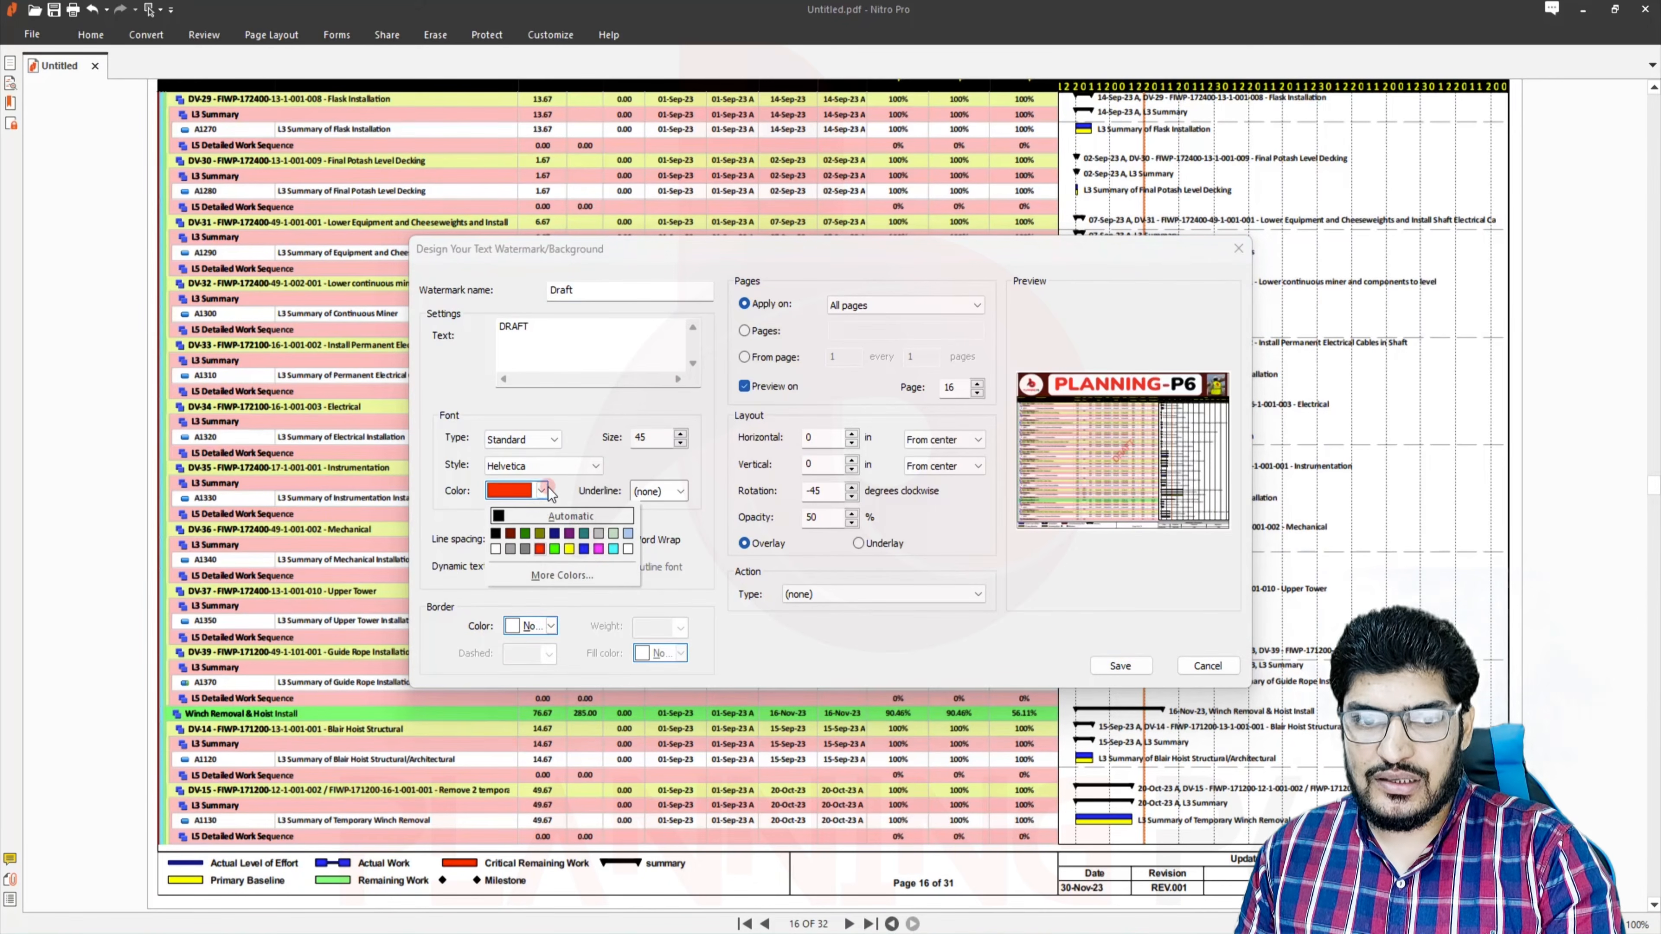
click(598, 534)
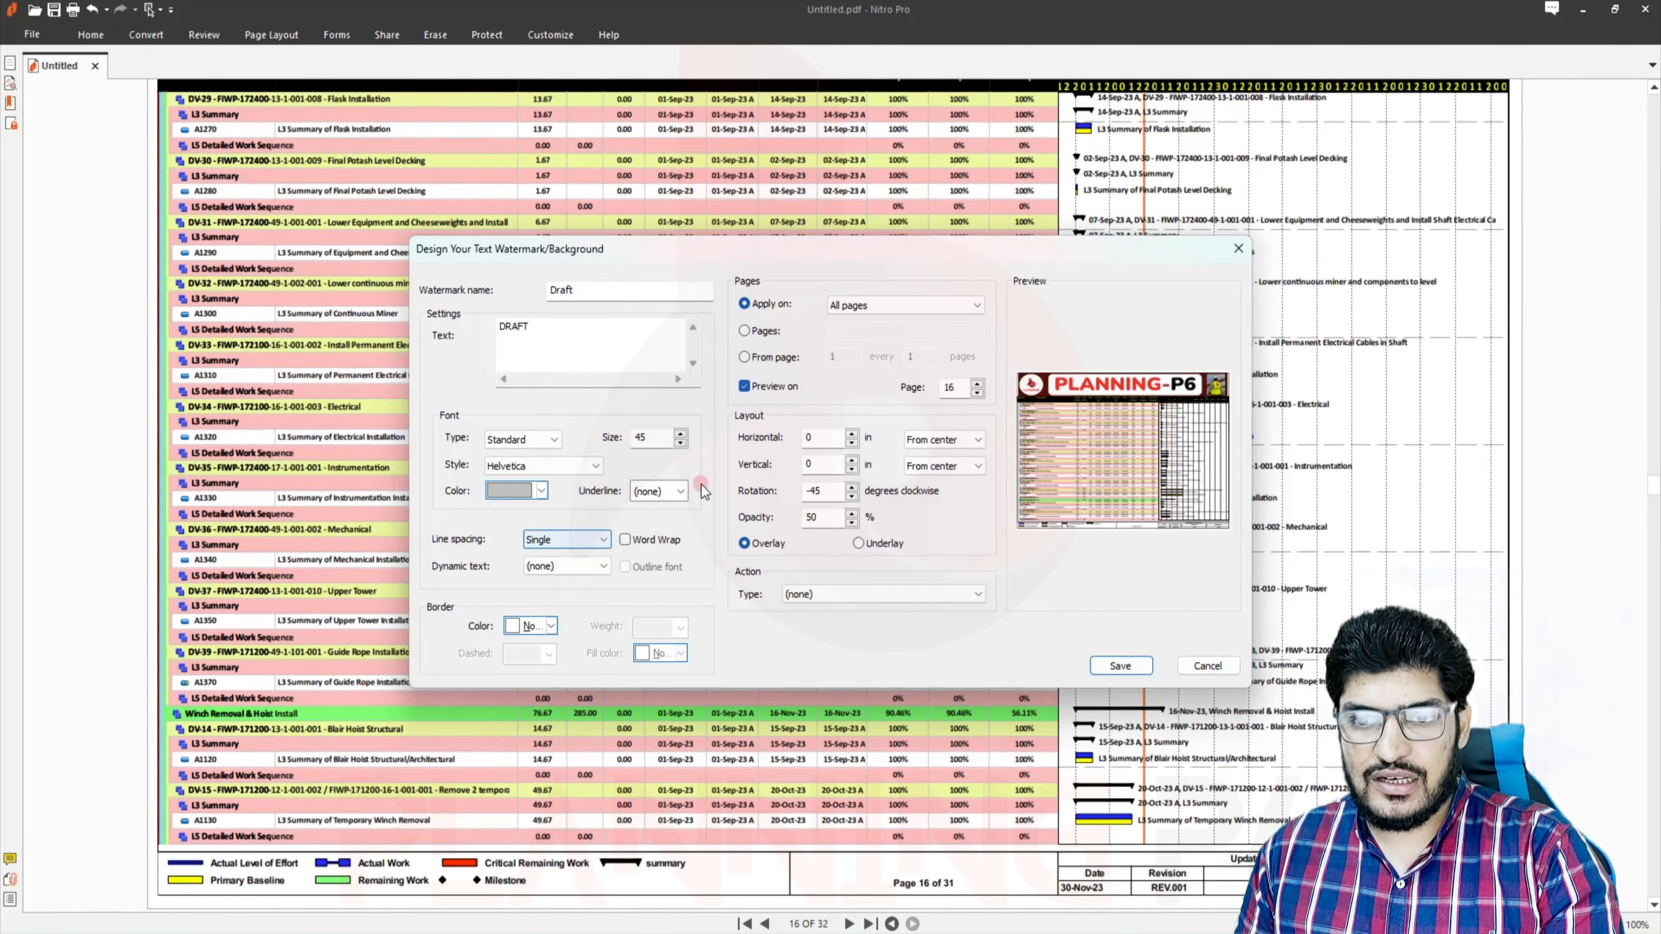
click(681, 434)
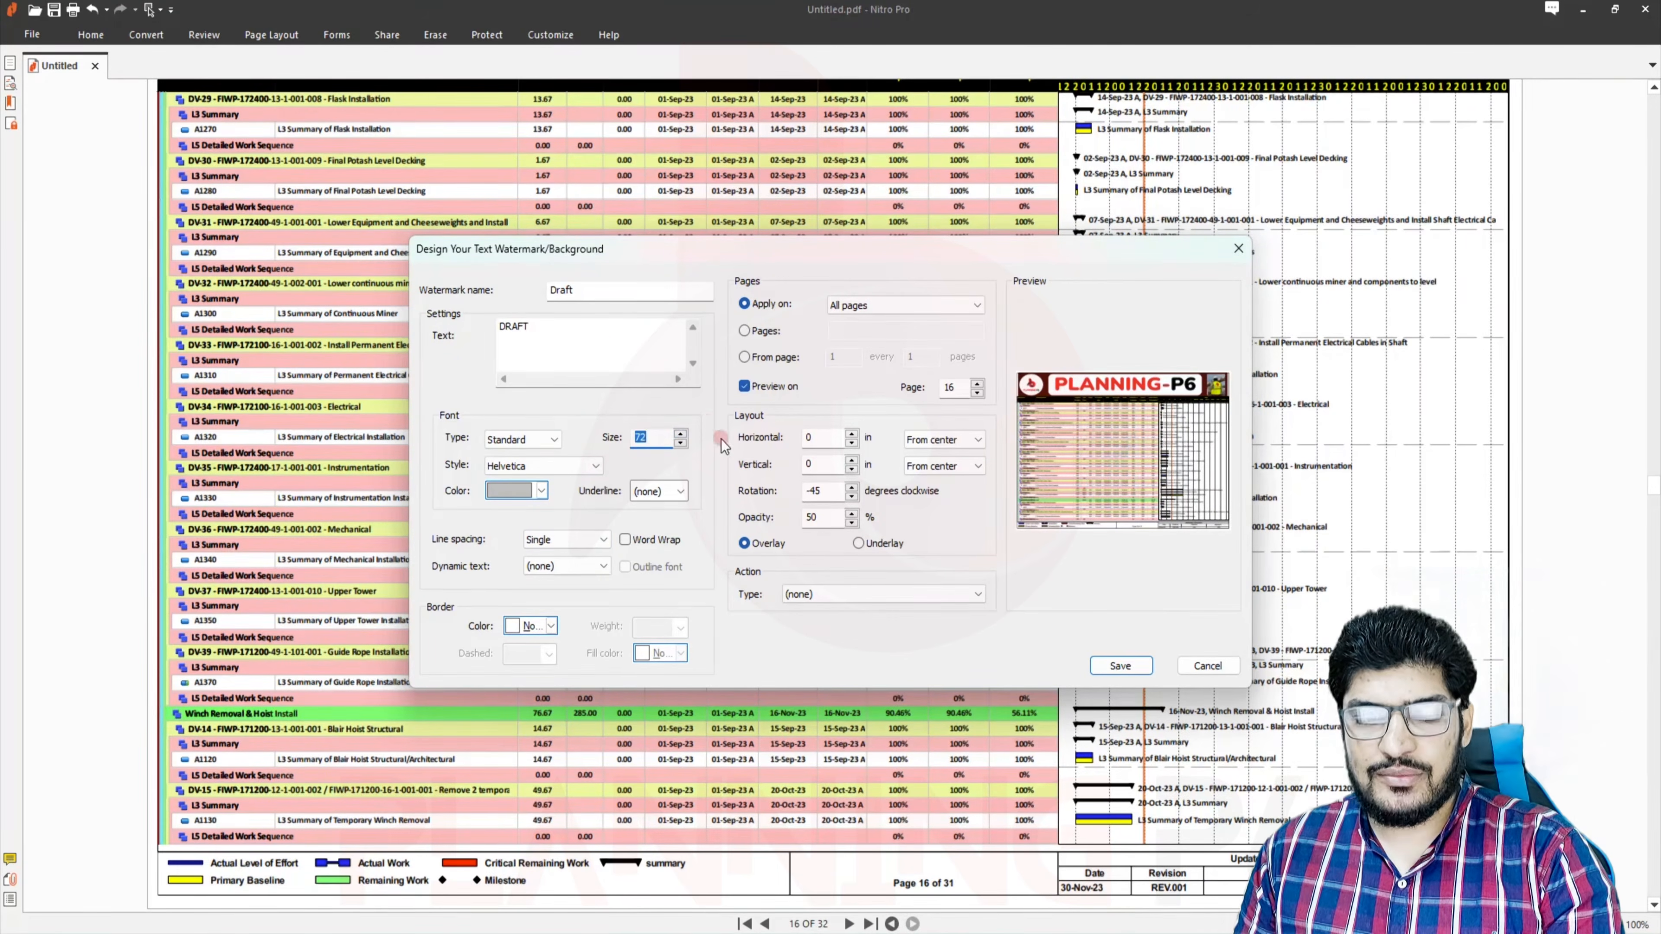
Keep the Draft watermark applied on all pages and set its rotation to 0 degrees
click(936, 305)
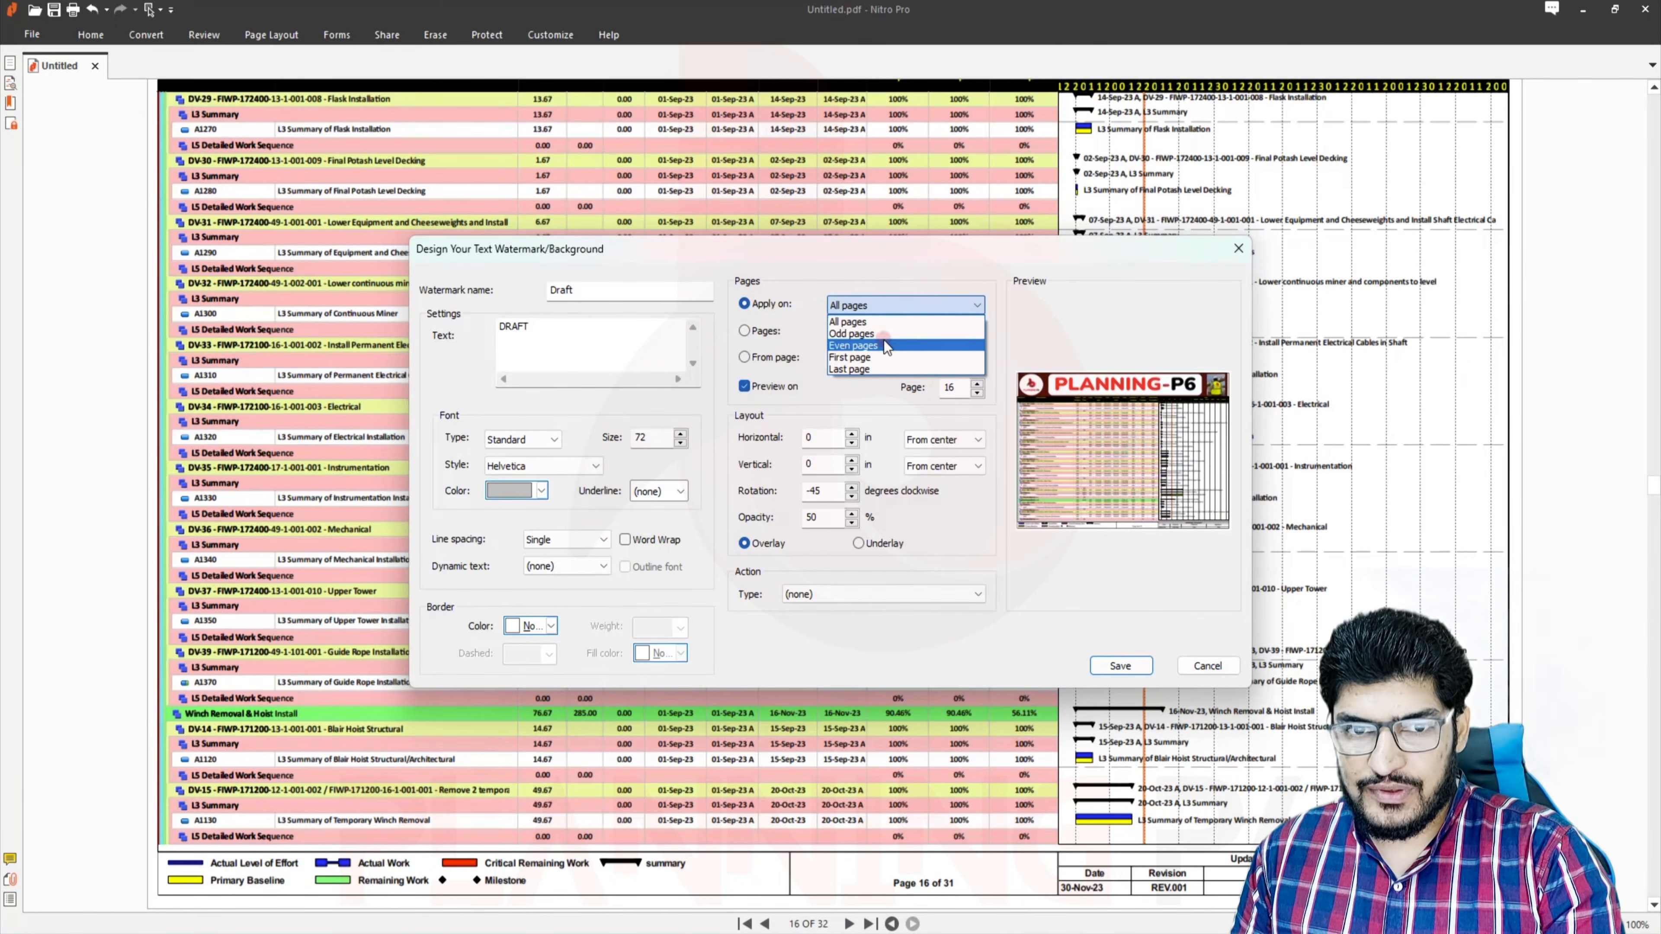
click(1042, 349)
click(922, 357)
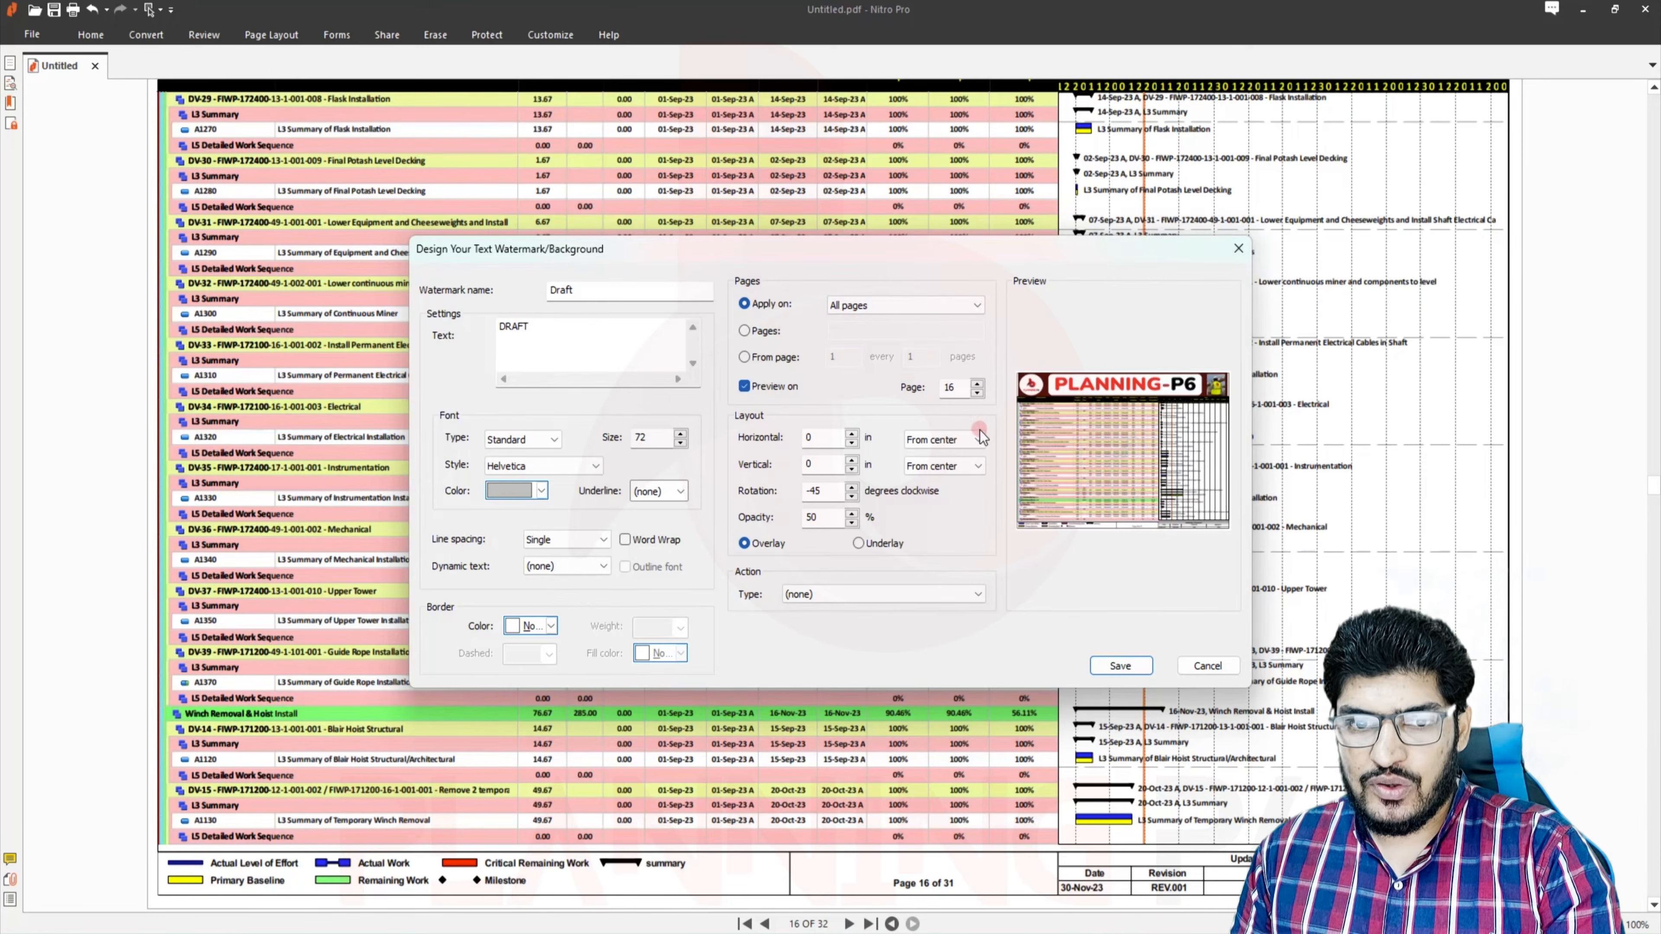
click(853, 496)
click(852, 496)
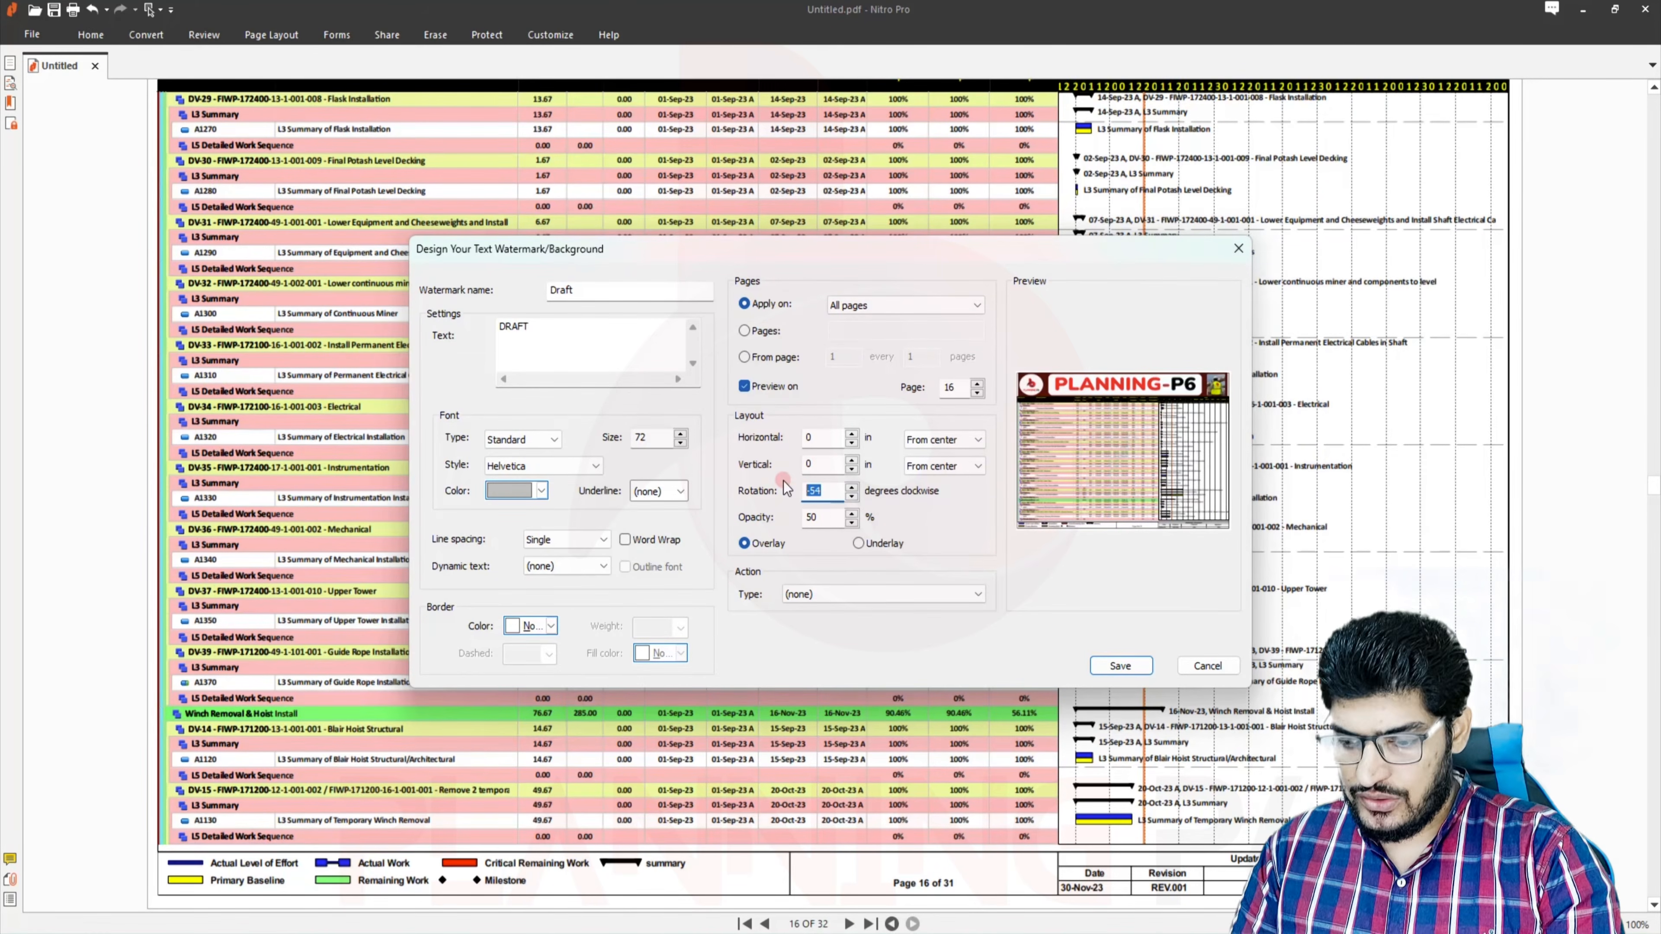
text(0)
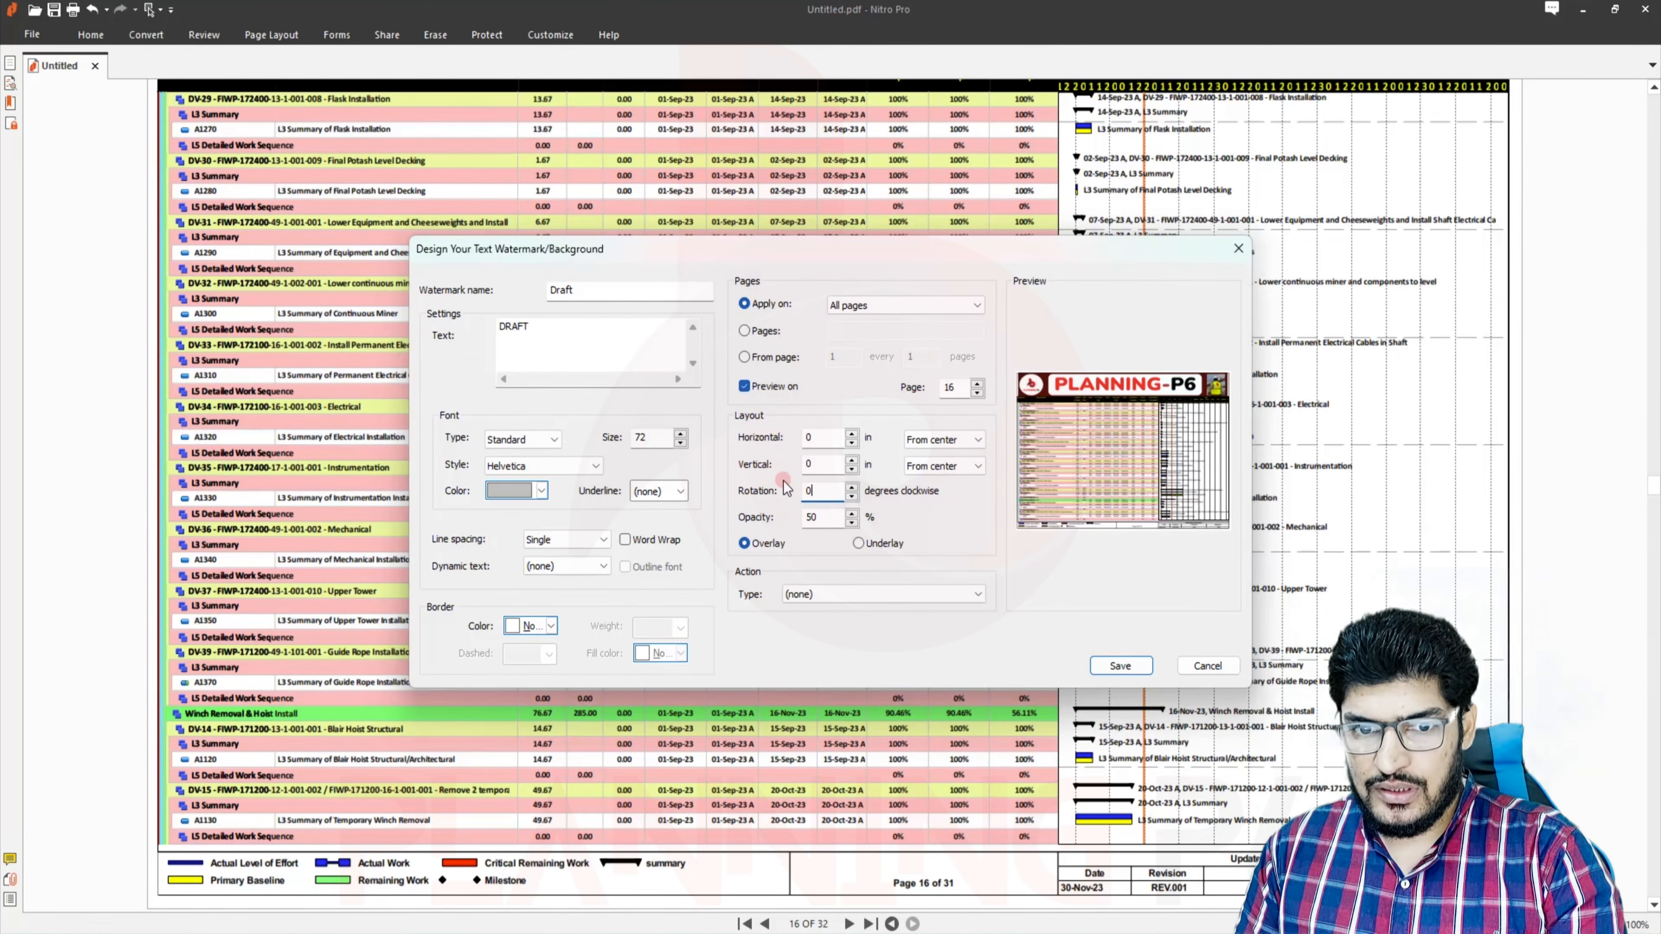
Raise the Draft watermark's opacity and save the watermark design
click(852, 513)
click(852, 513)
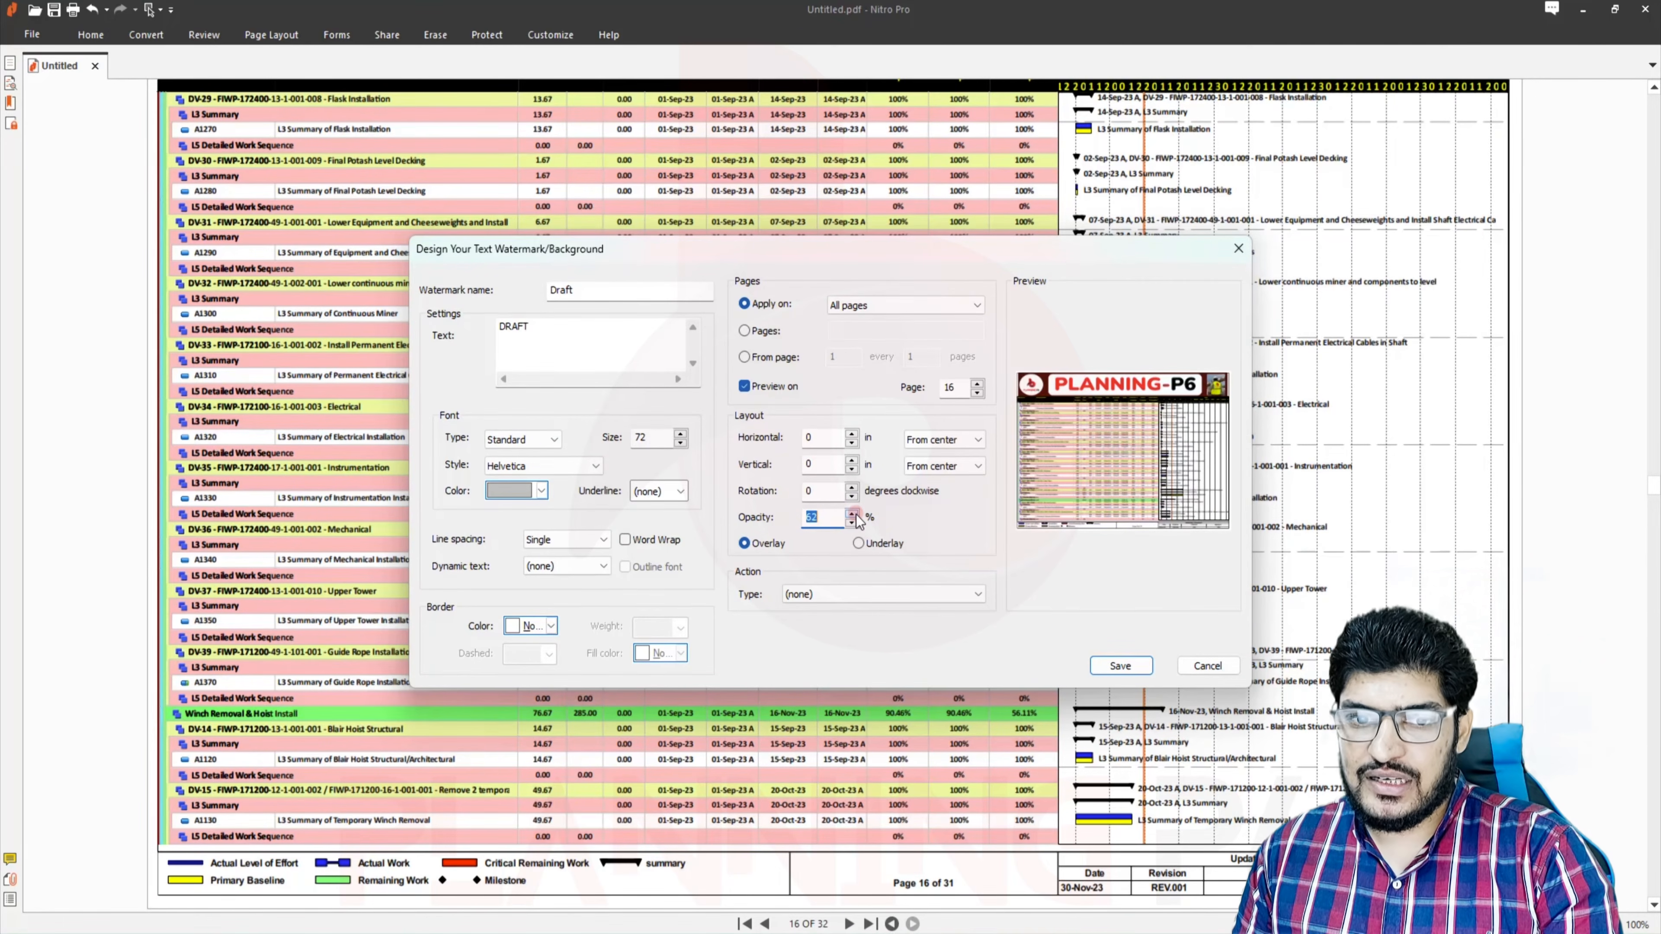
click(852, 513)
click(852, 513)
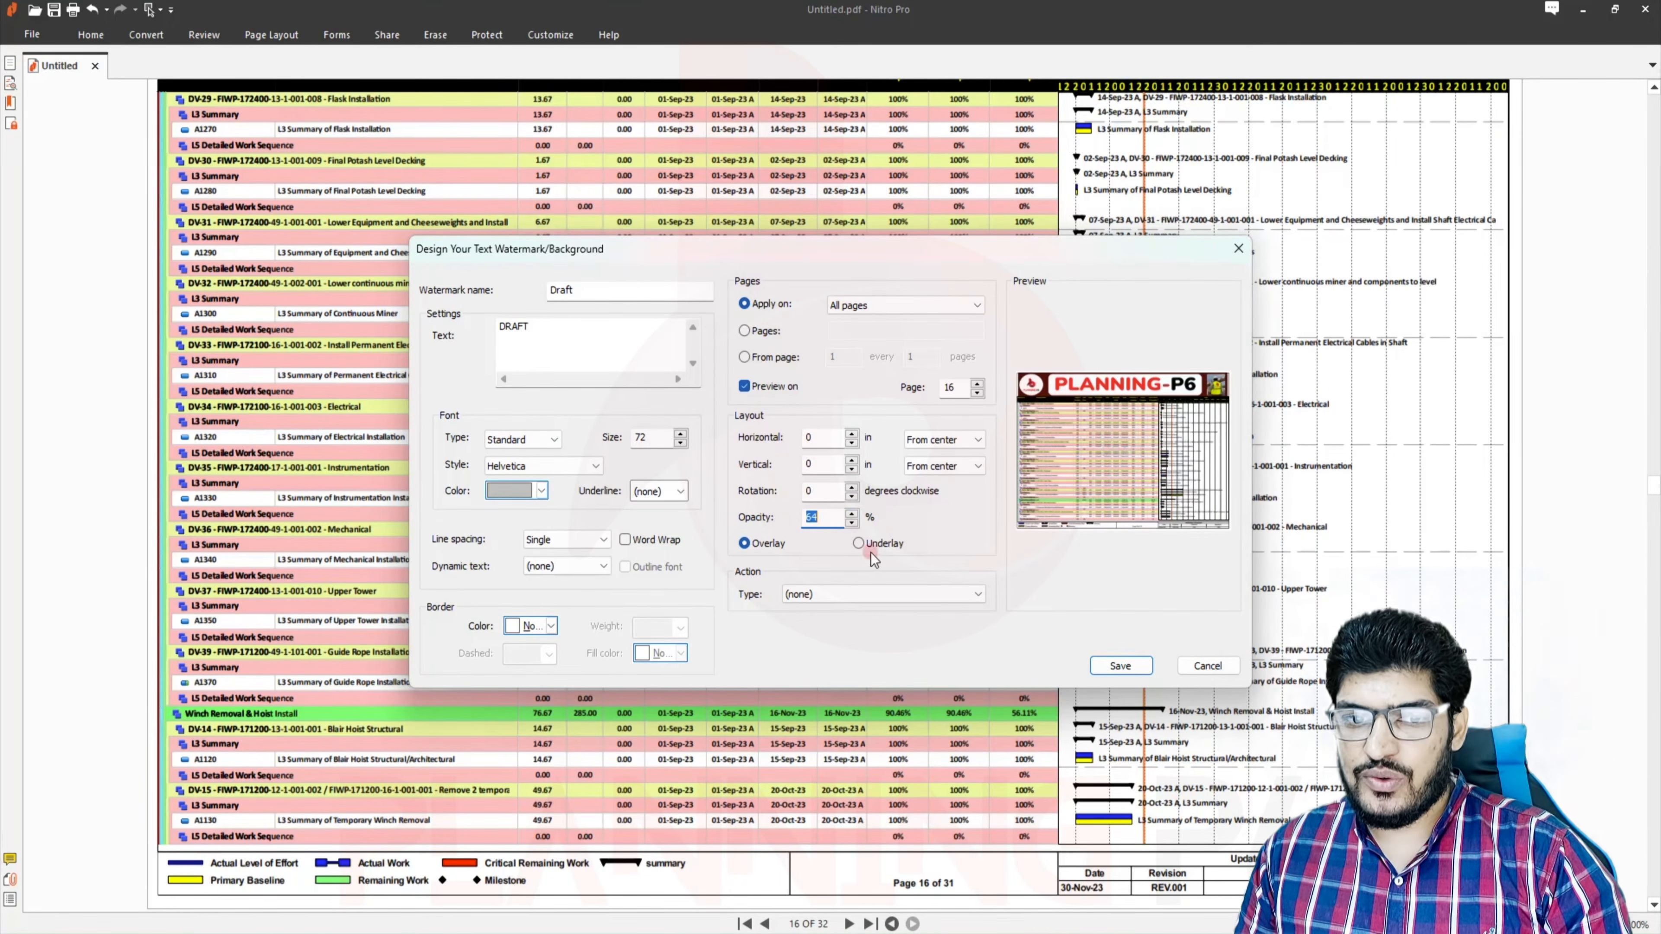
click(1111, 661)
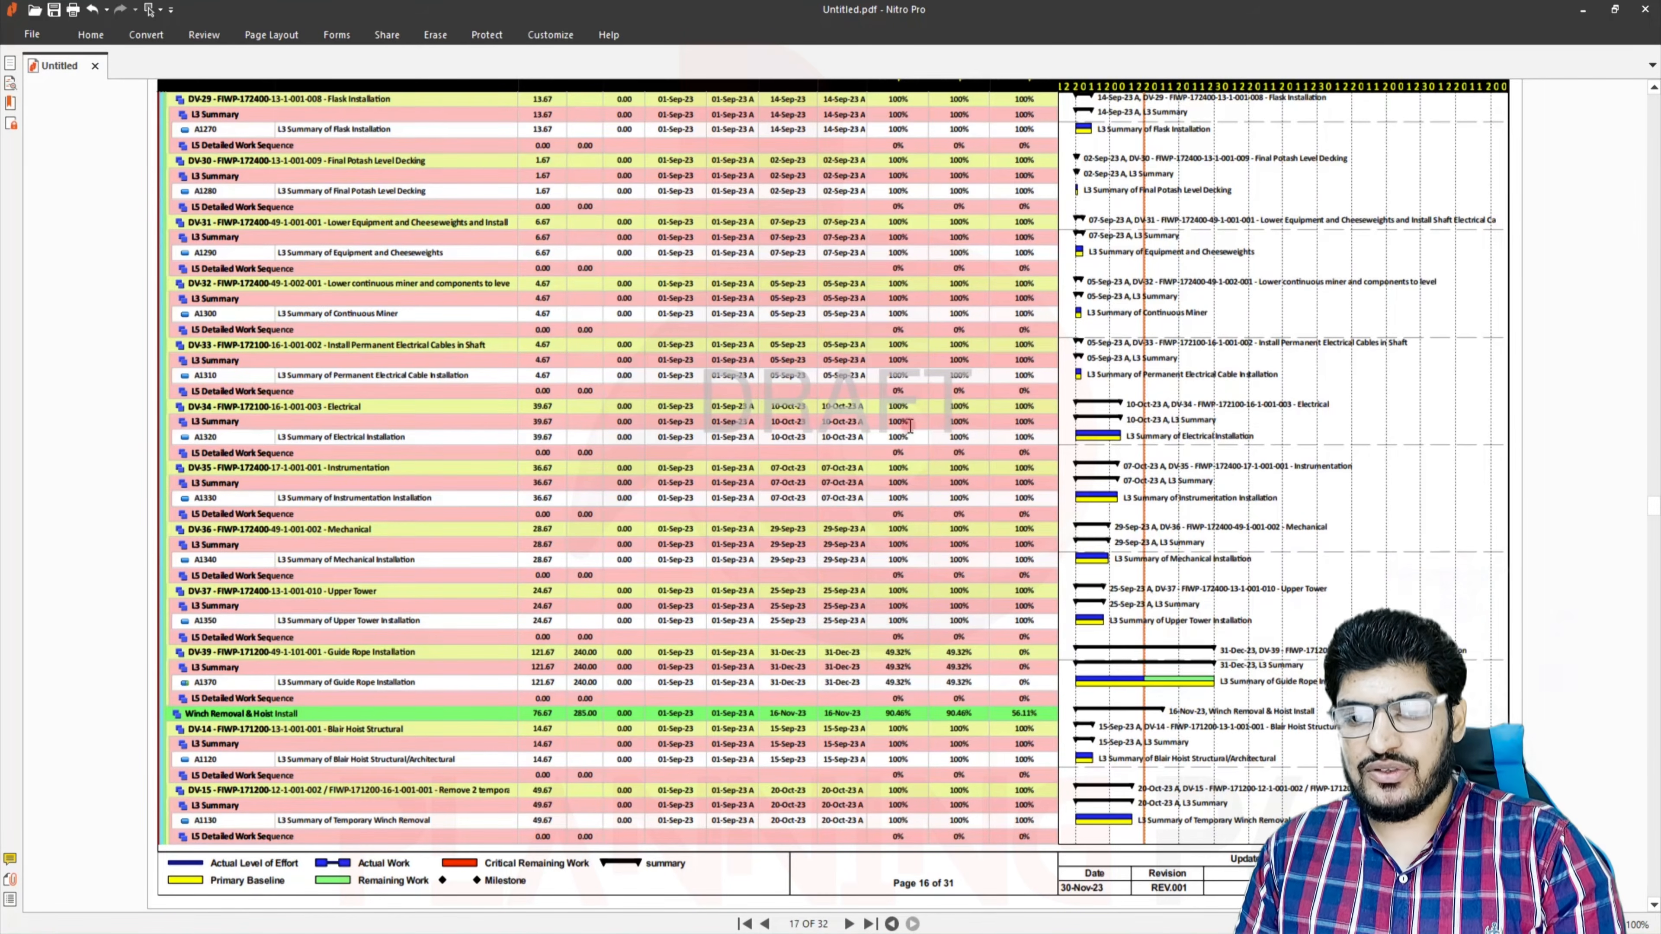
Check the edited DRAFT watermark on the following pages of the combined PDF
scroll(788, 384, down, 15)
scroll(788, 384, down, 15)
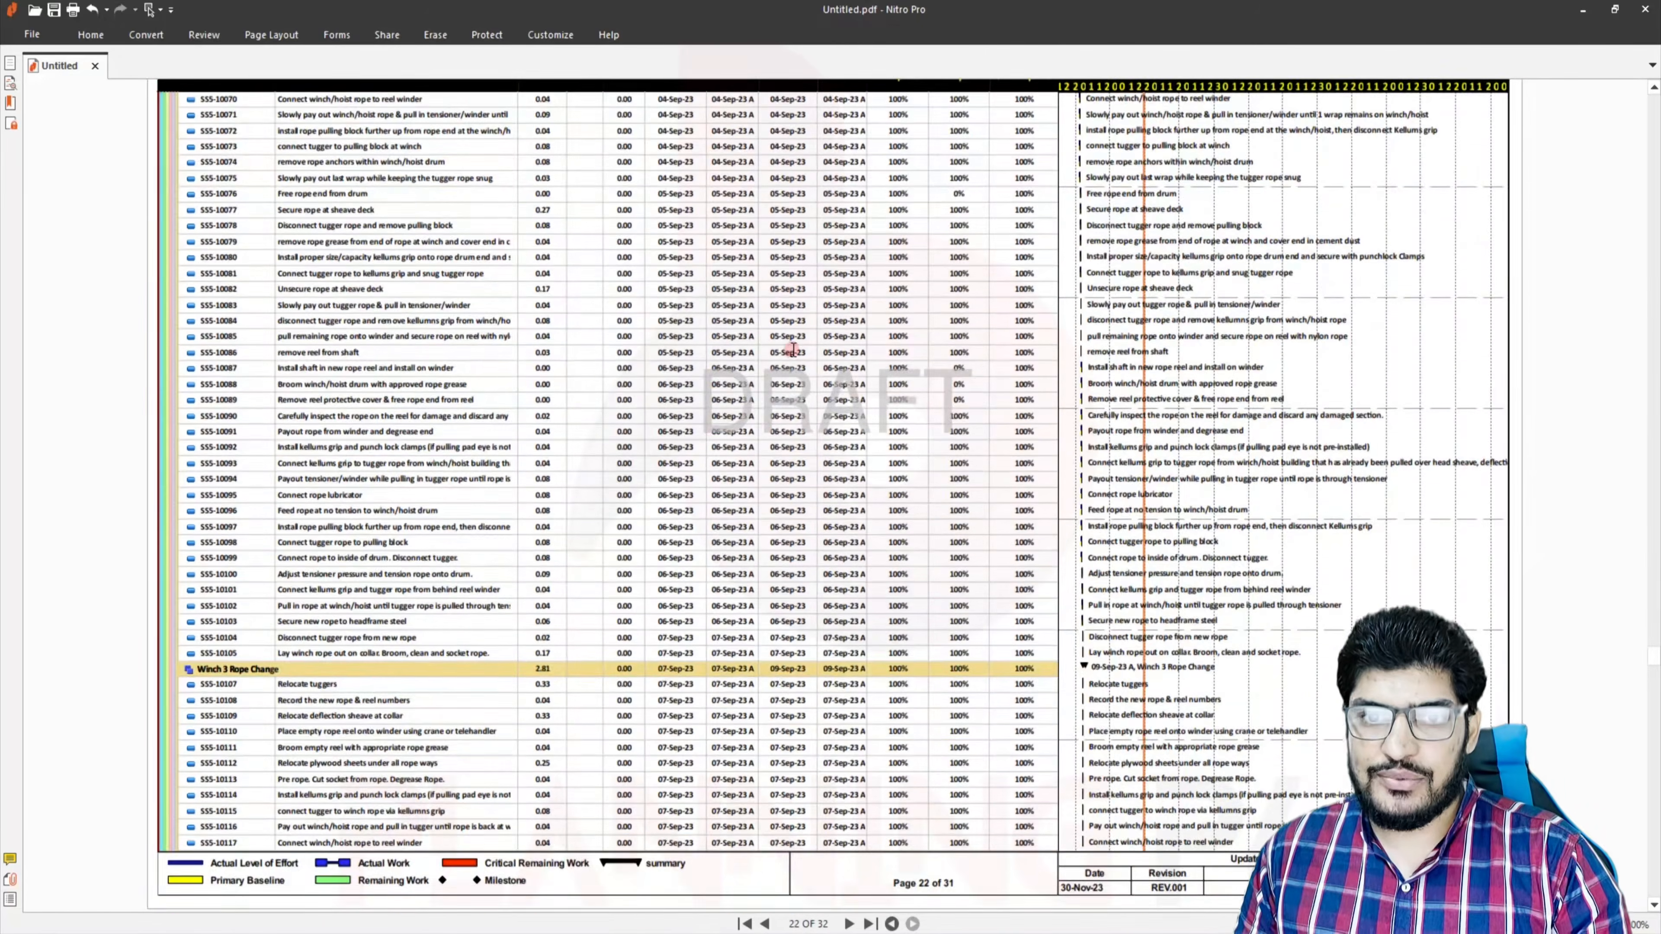
scroll(785, 337, down, 5)
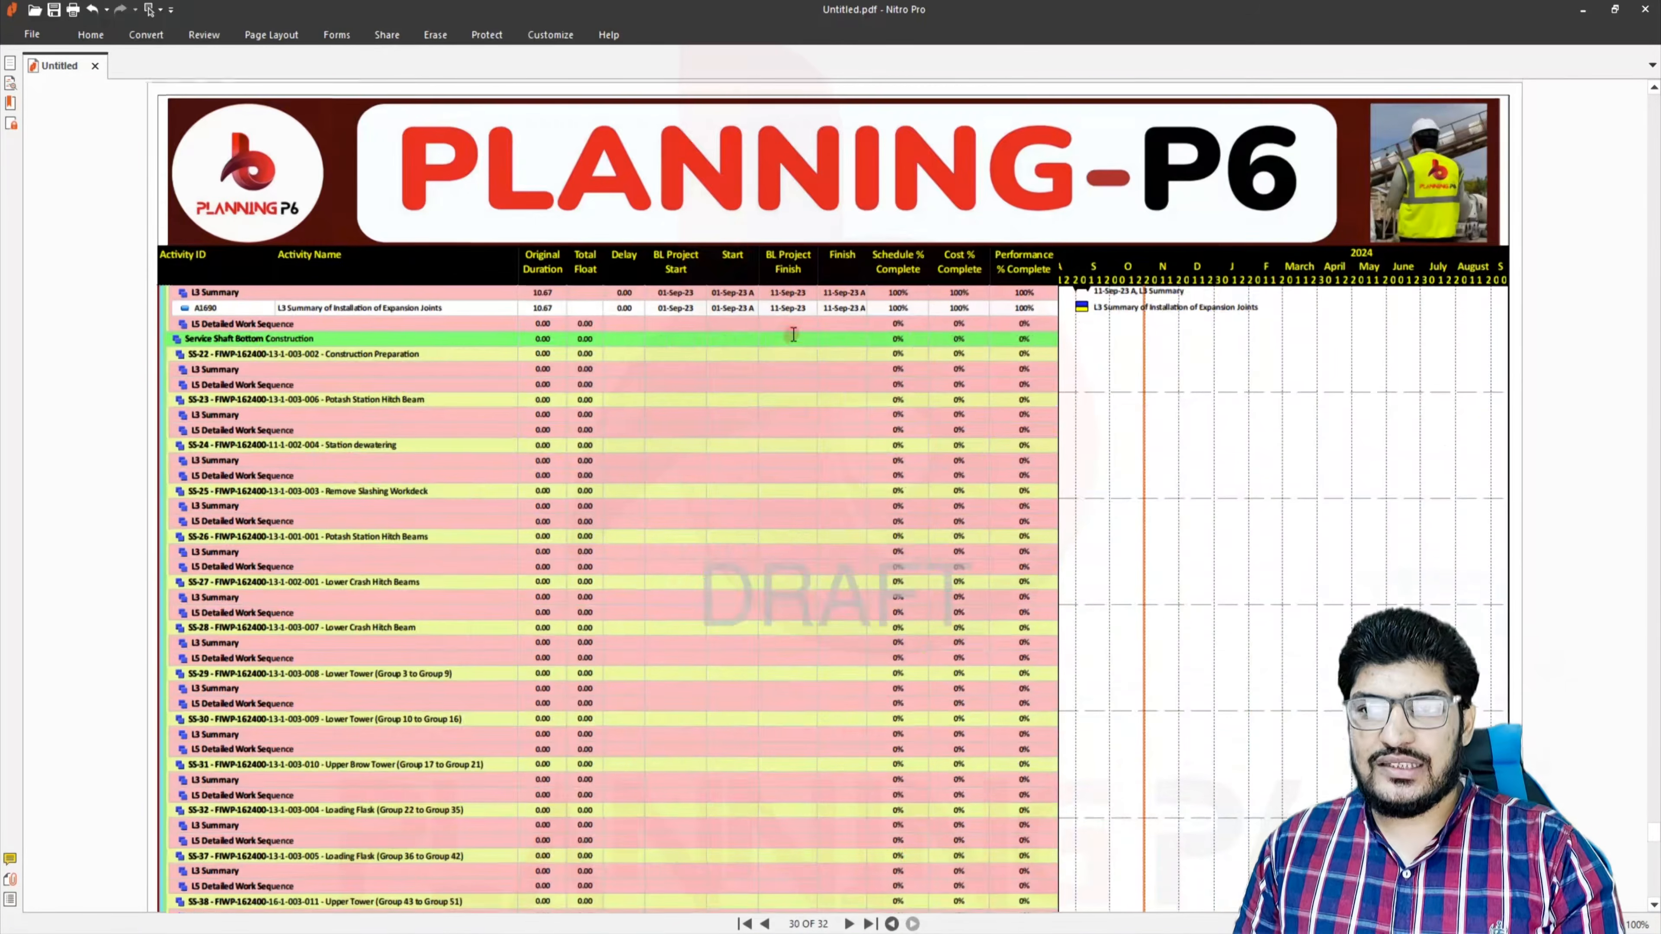
Switch back to Primavera P6 Professional and open the project's Resource Assignments
click(1594, 8)
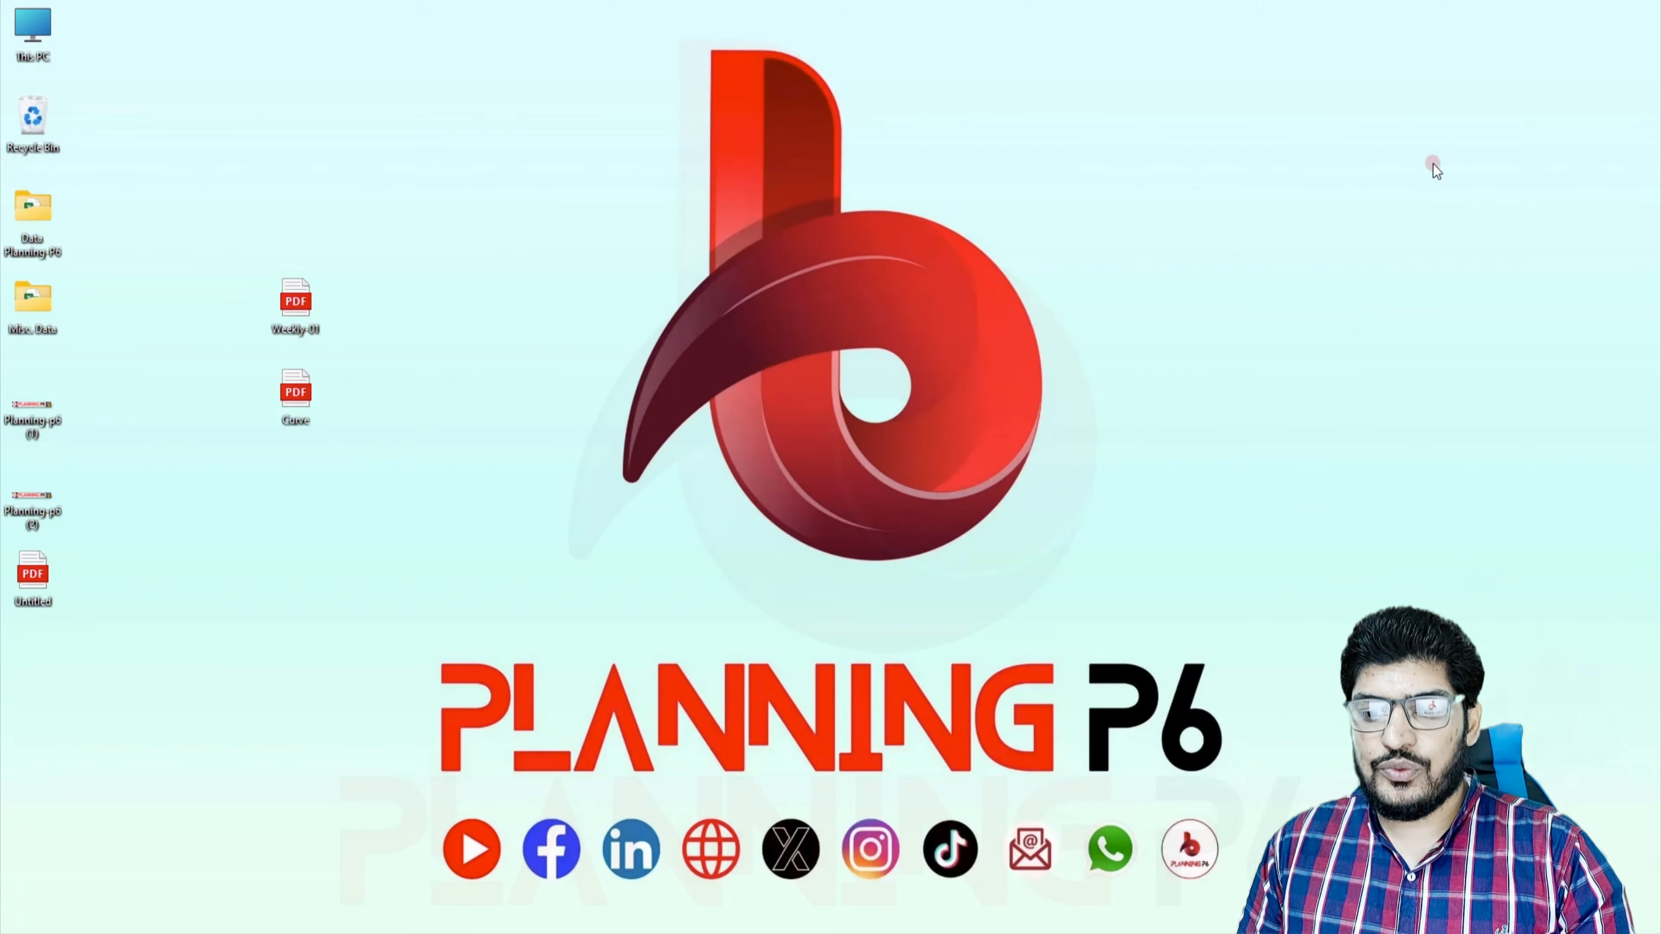
click(1321, 906)
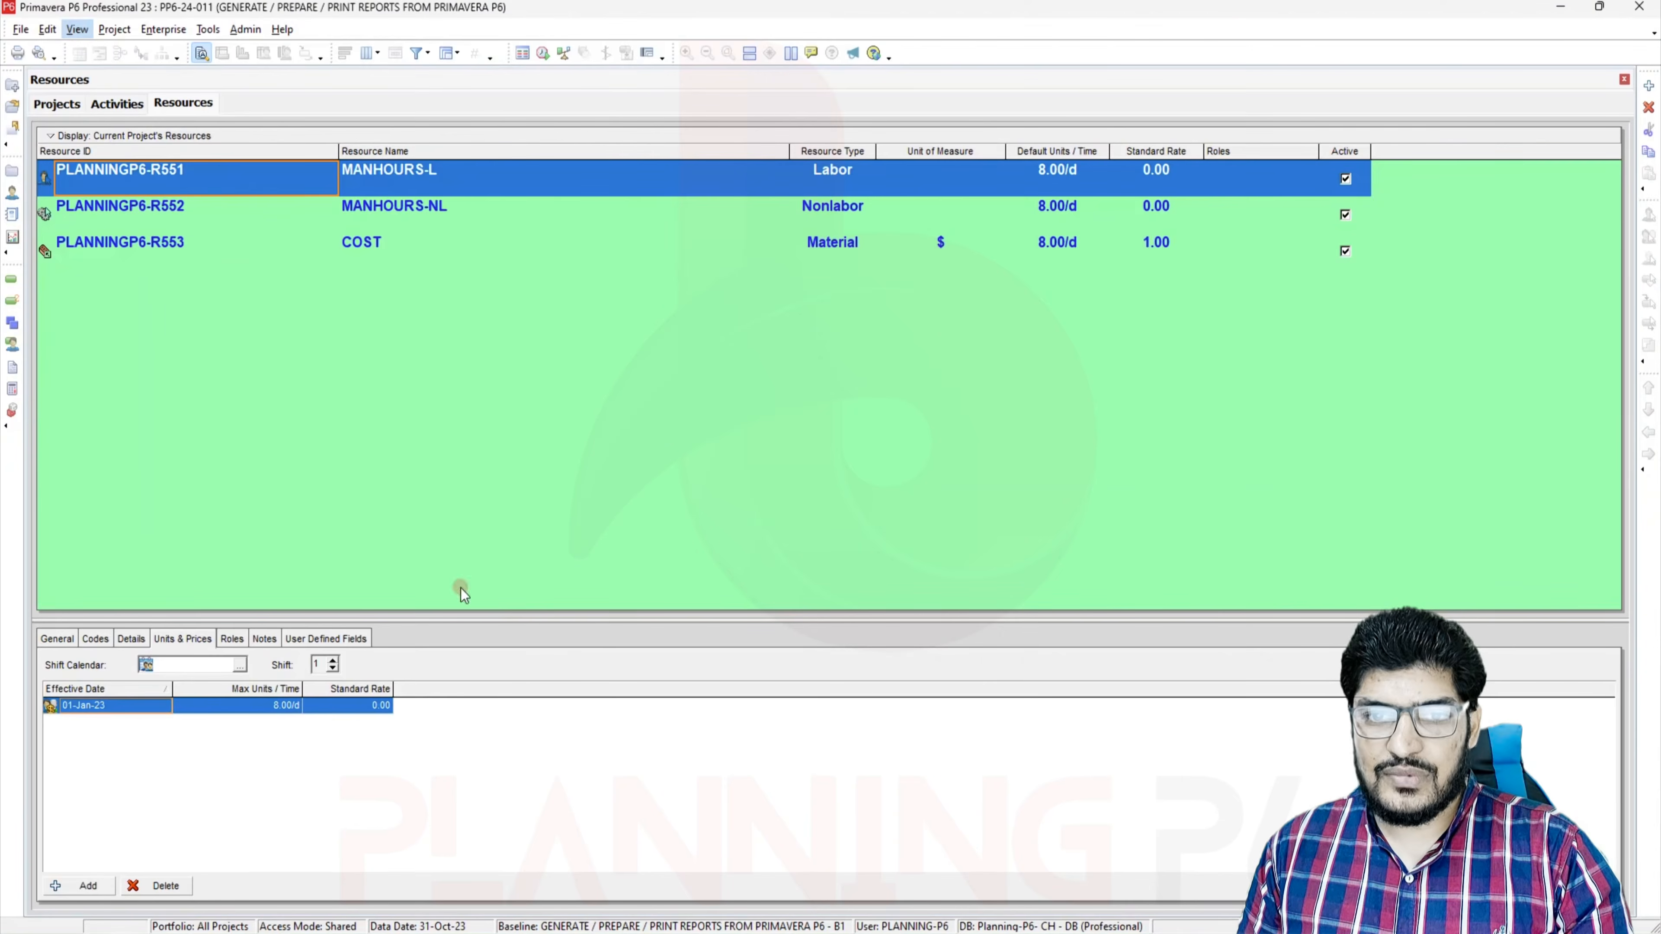
click(105, 423)
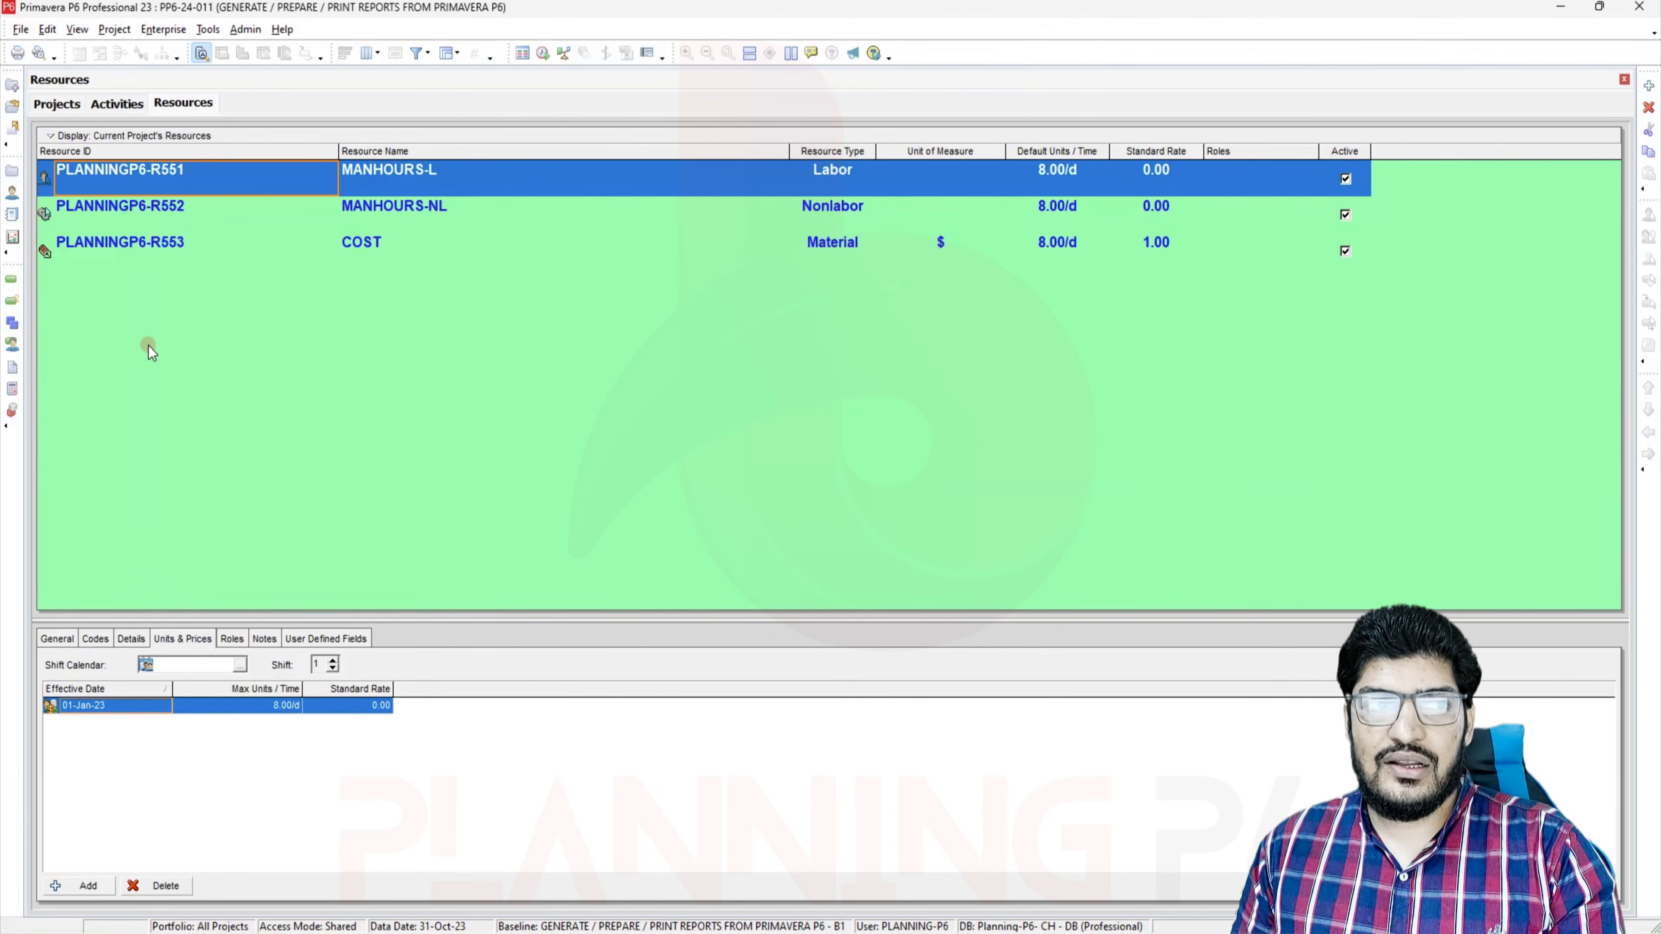
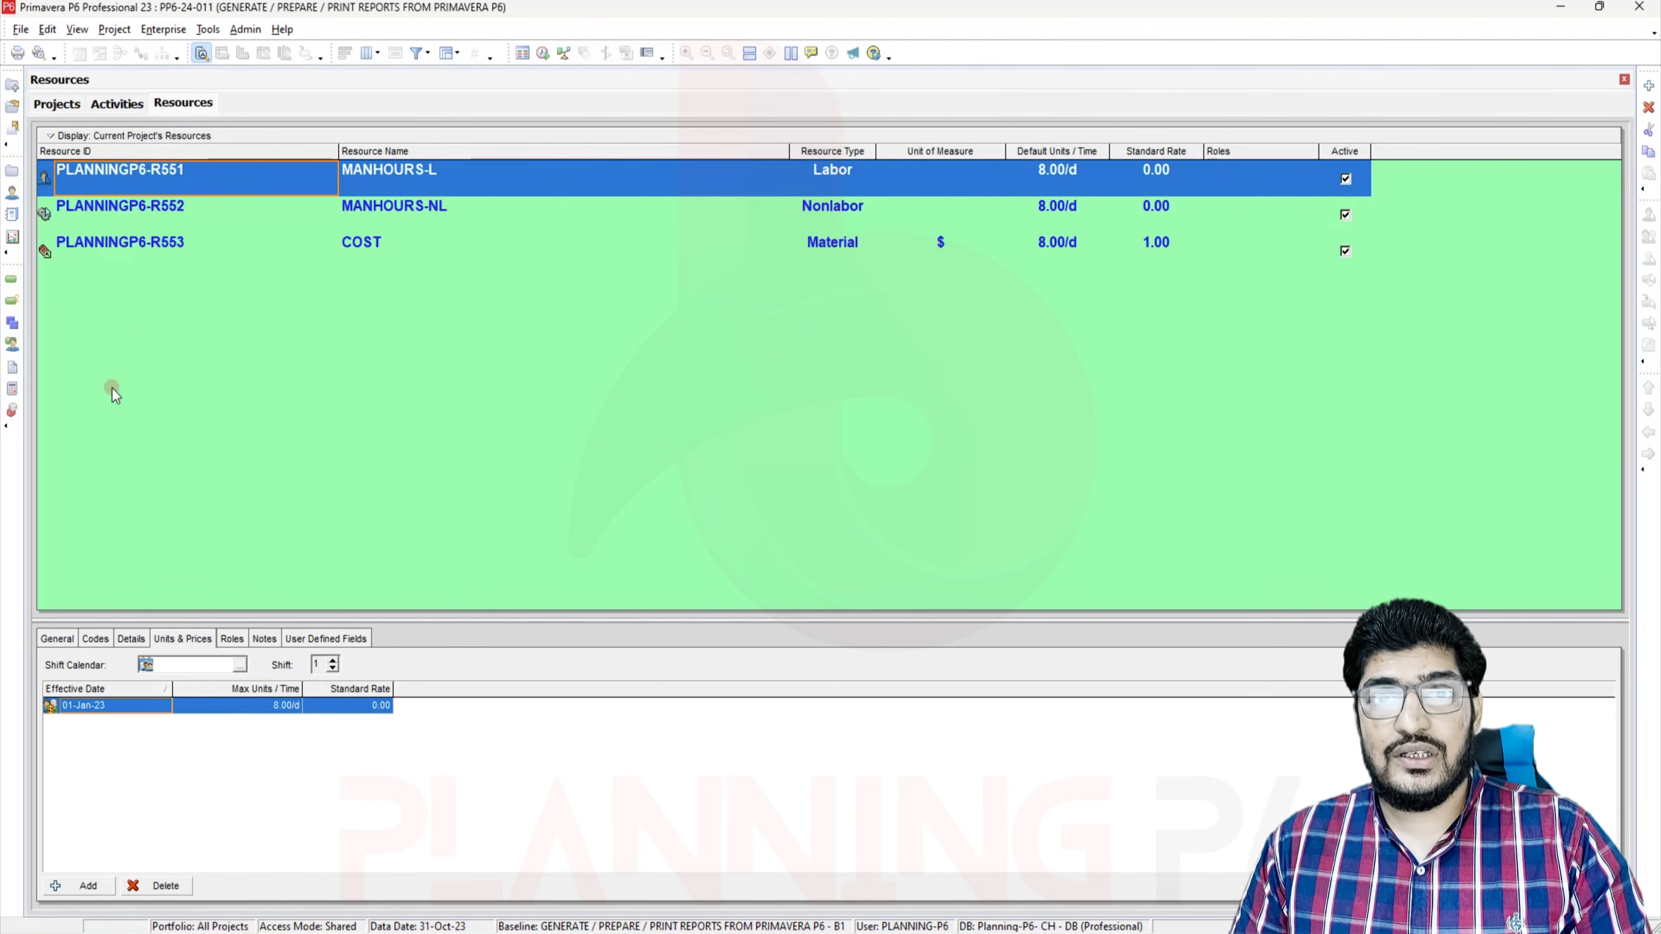
click(13, 345)
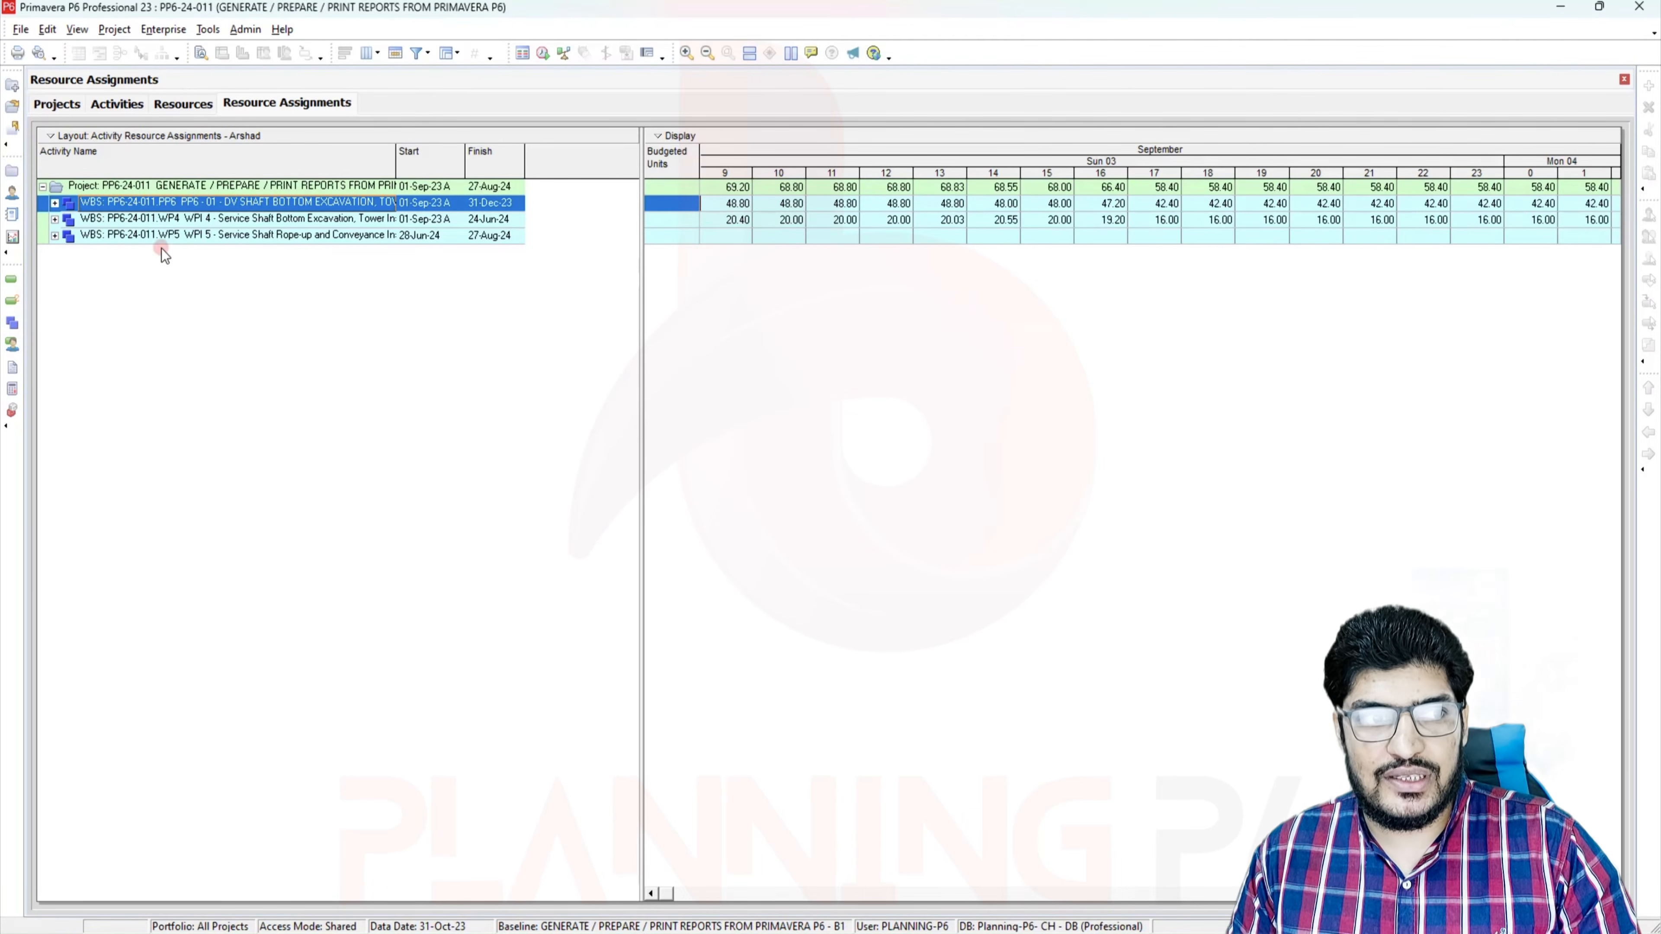
Delete the "Resource Type equals Material" condition from the Resource Assignments filter and apply the change
right_click(571, 277)
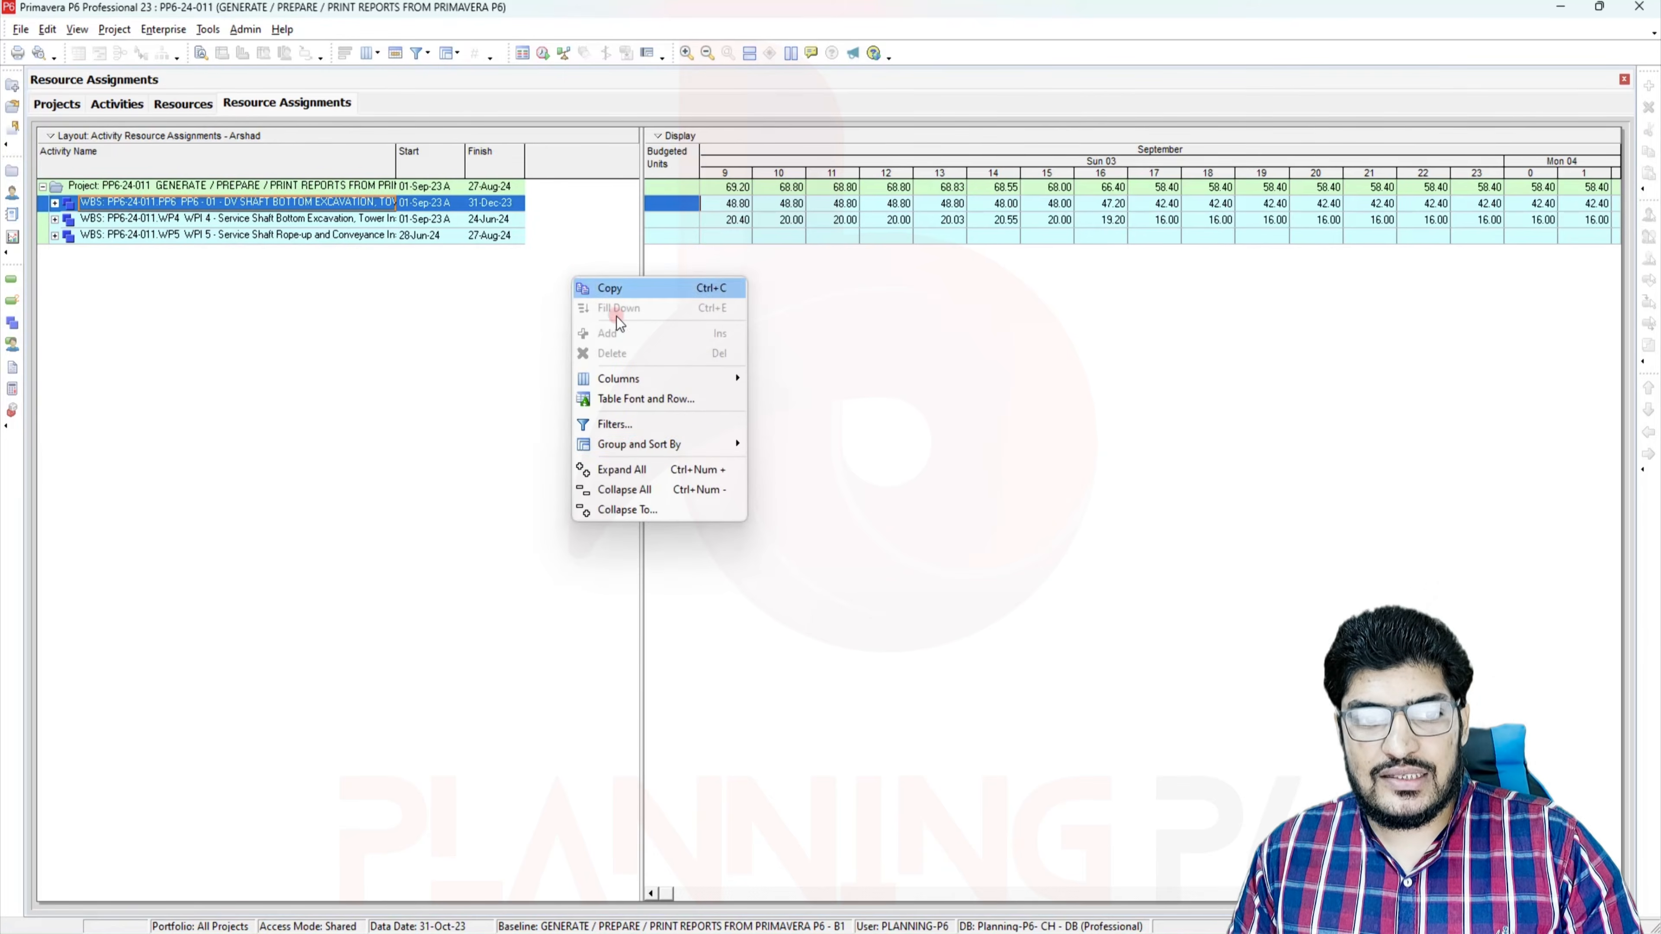
click(631, 422)
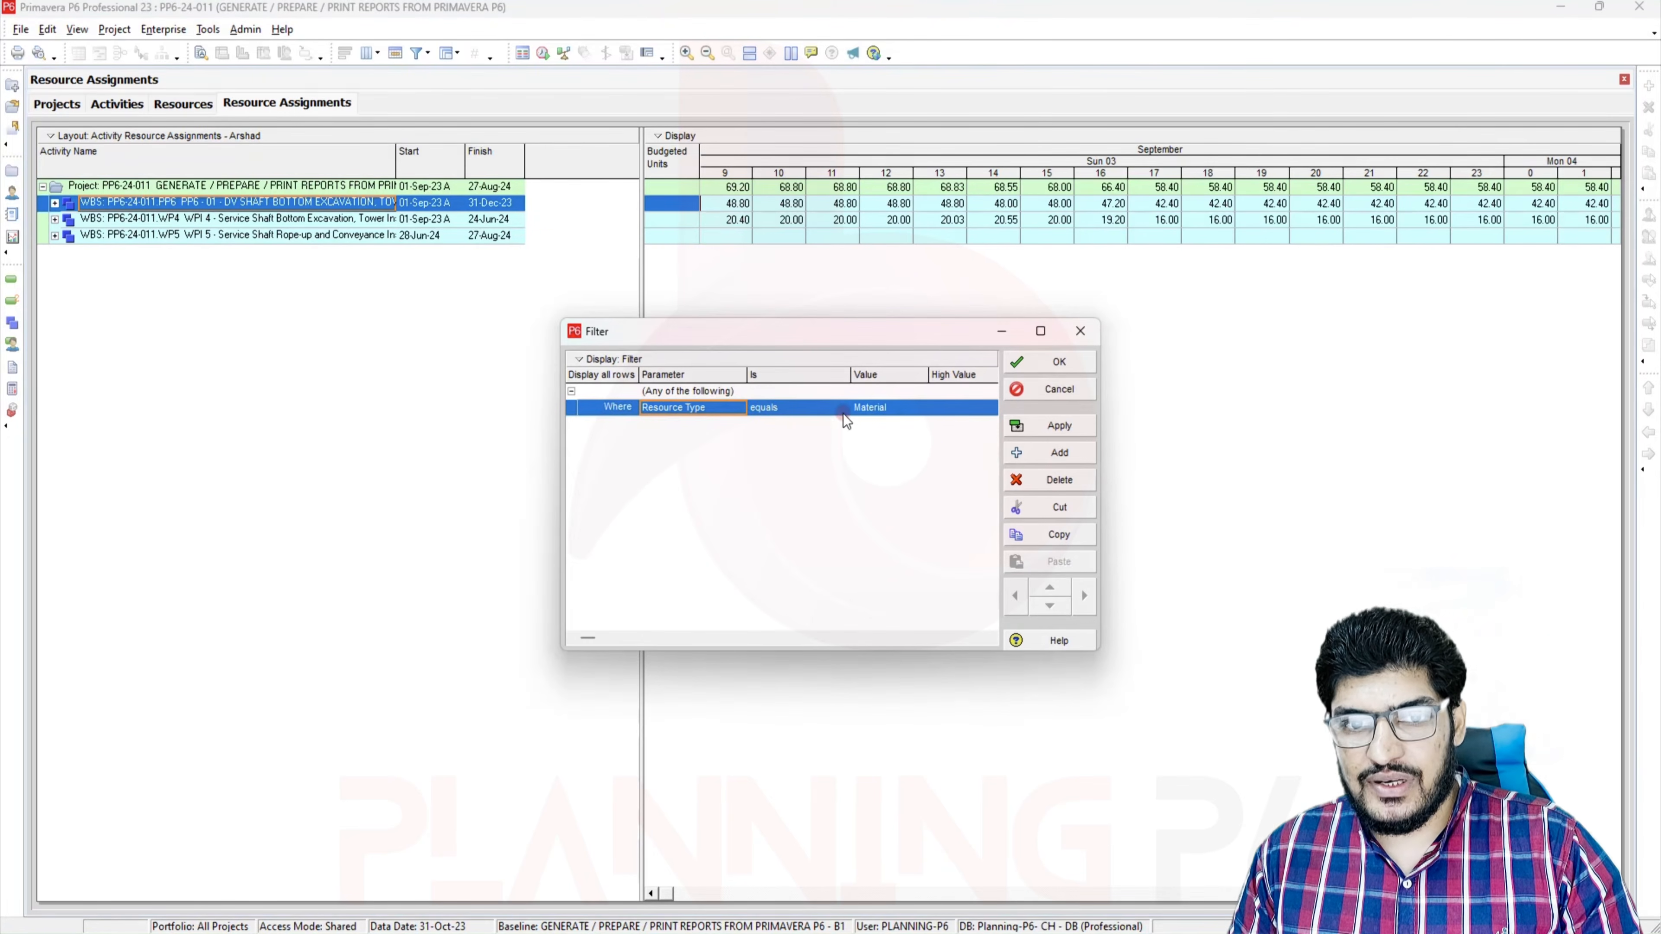
click(1049, 480)
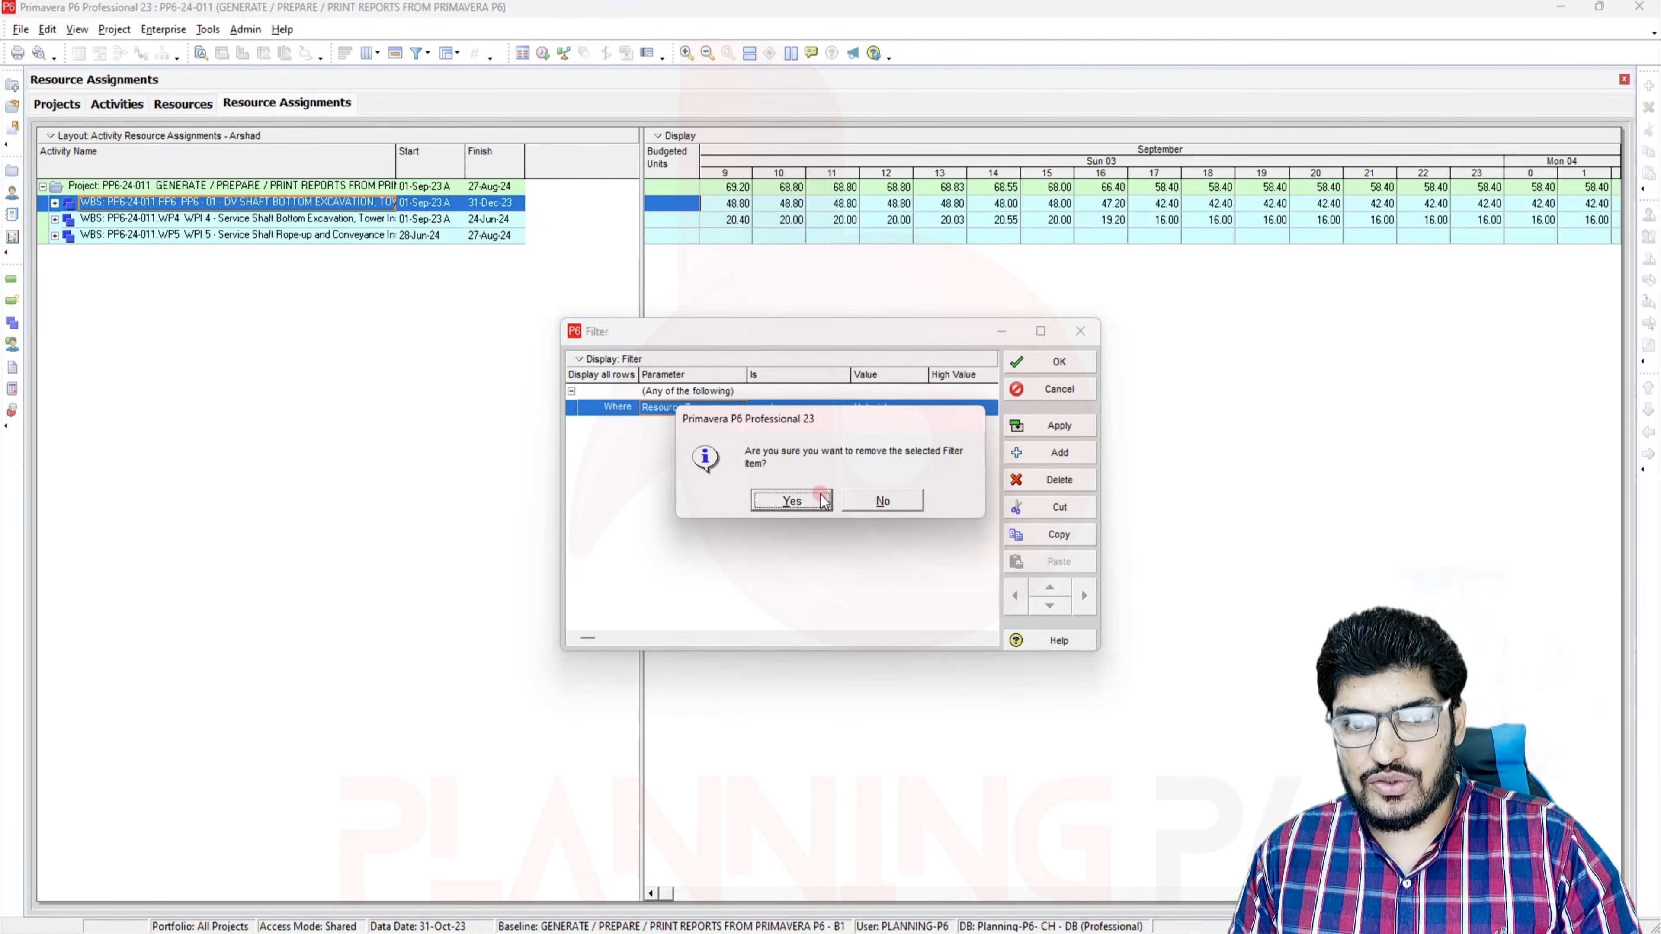
click(792, 500)
click(1057, 426)
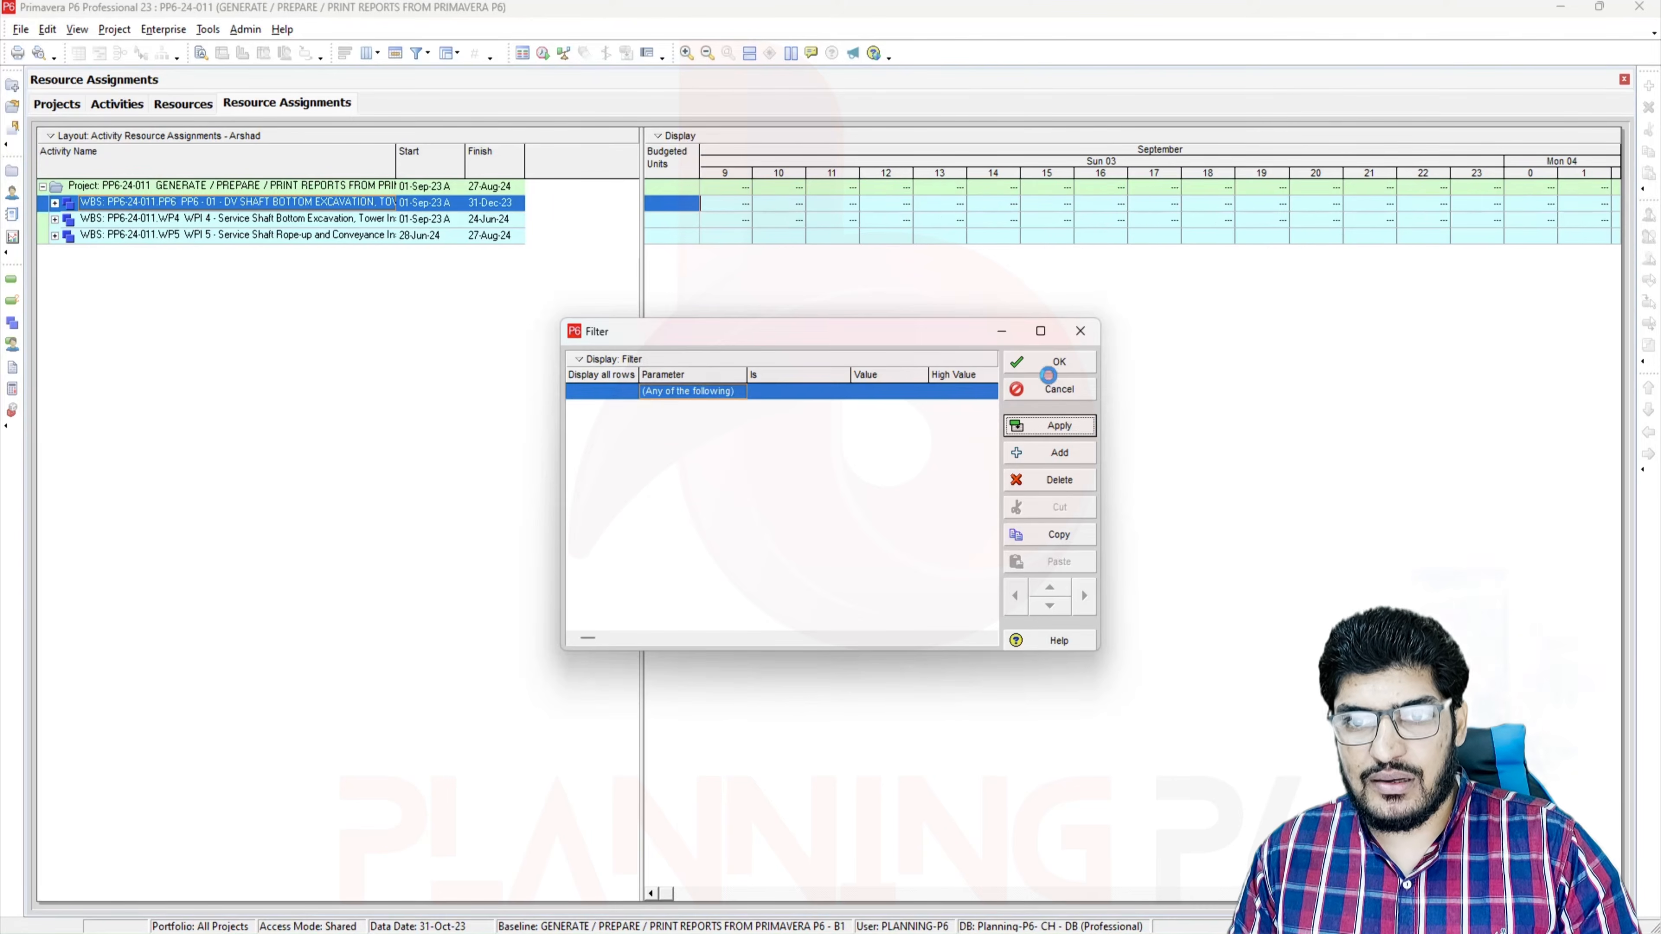
click(1051, 362)
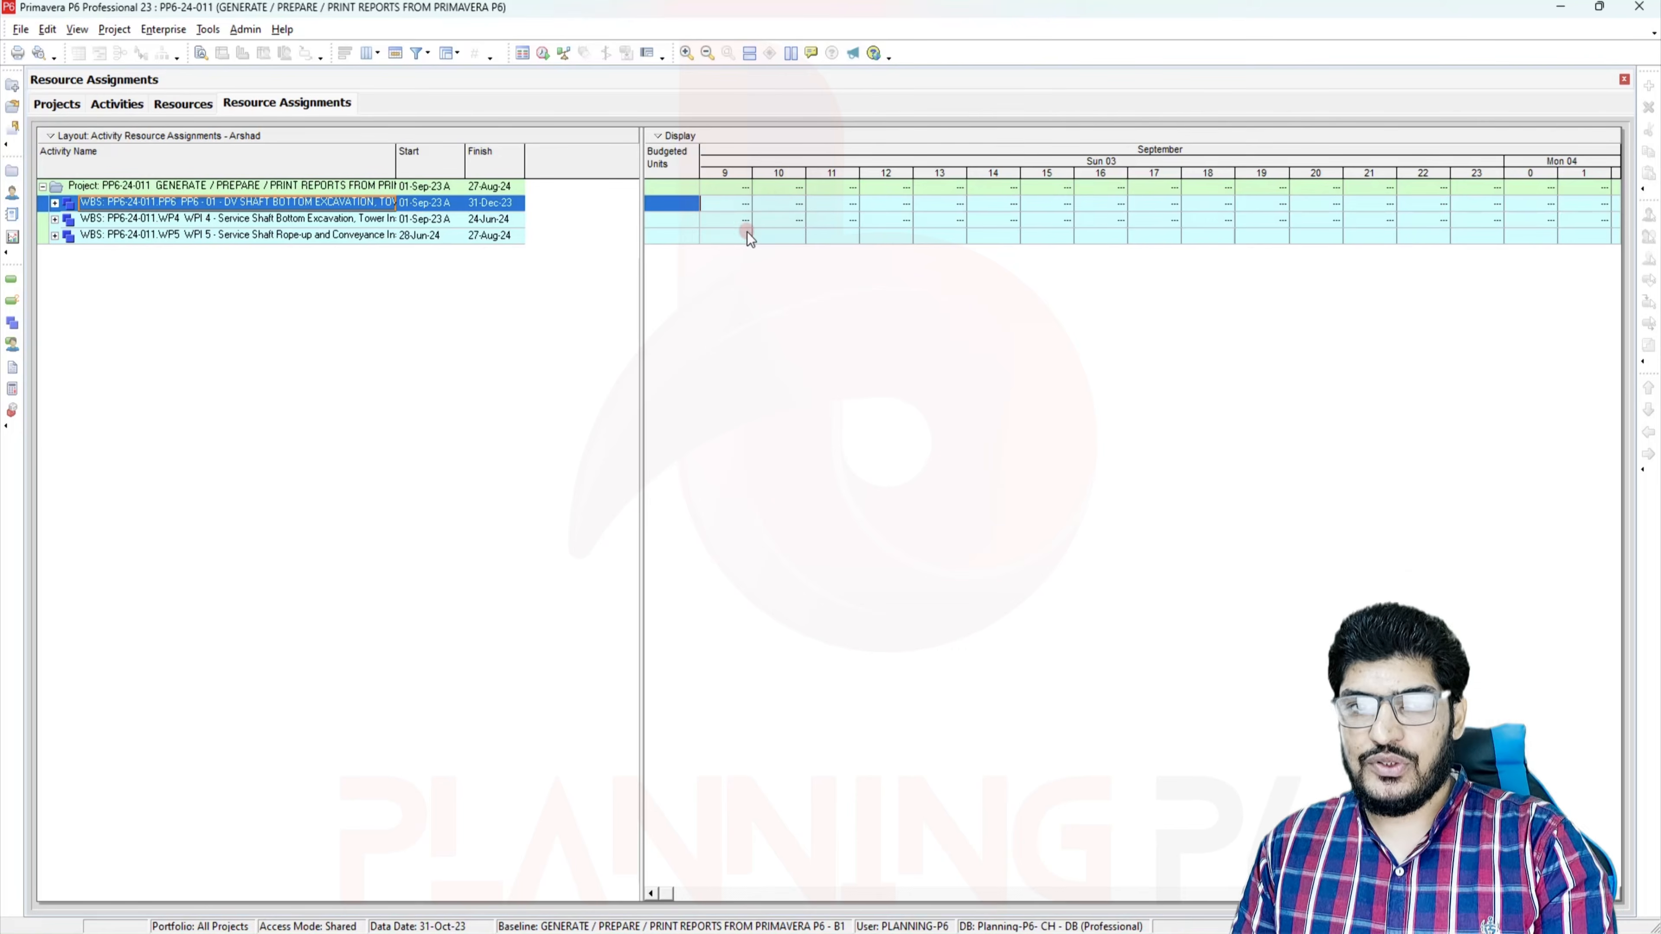
Group the resource assignments by Resource Type instead of WBS, with Shrink vertical grouping bands turned on
right_click(573, 216)
mouse_move(697, 392)
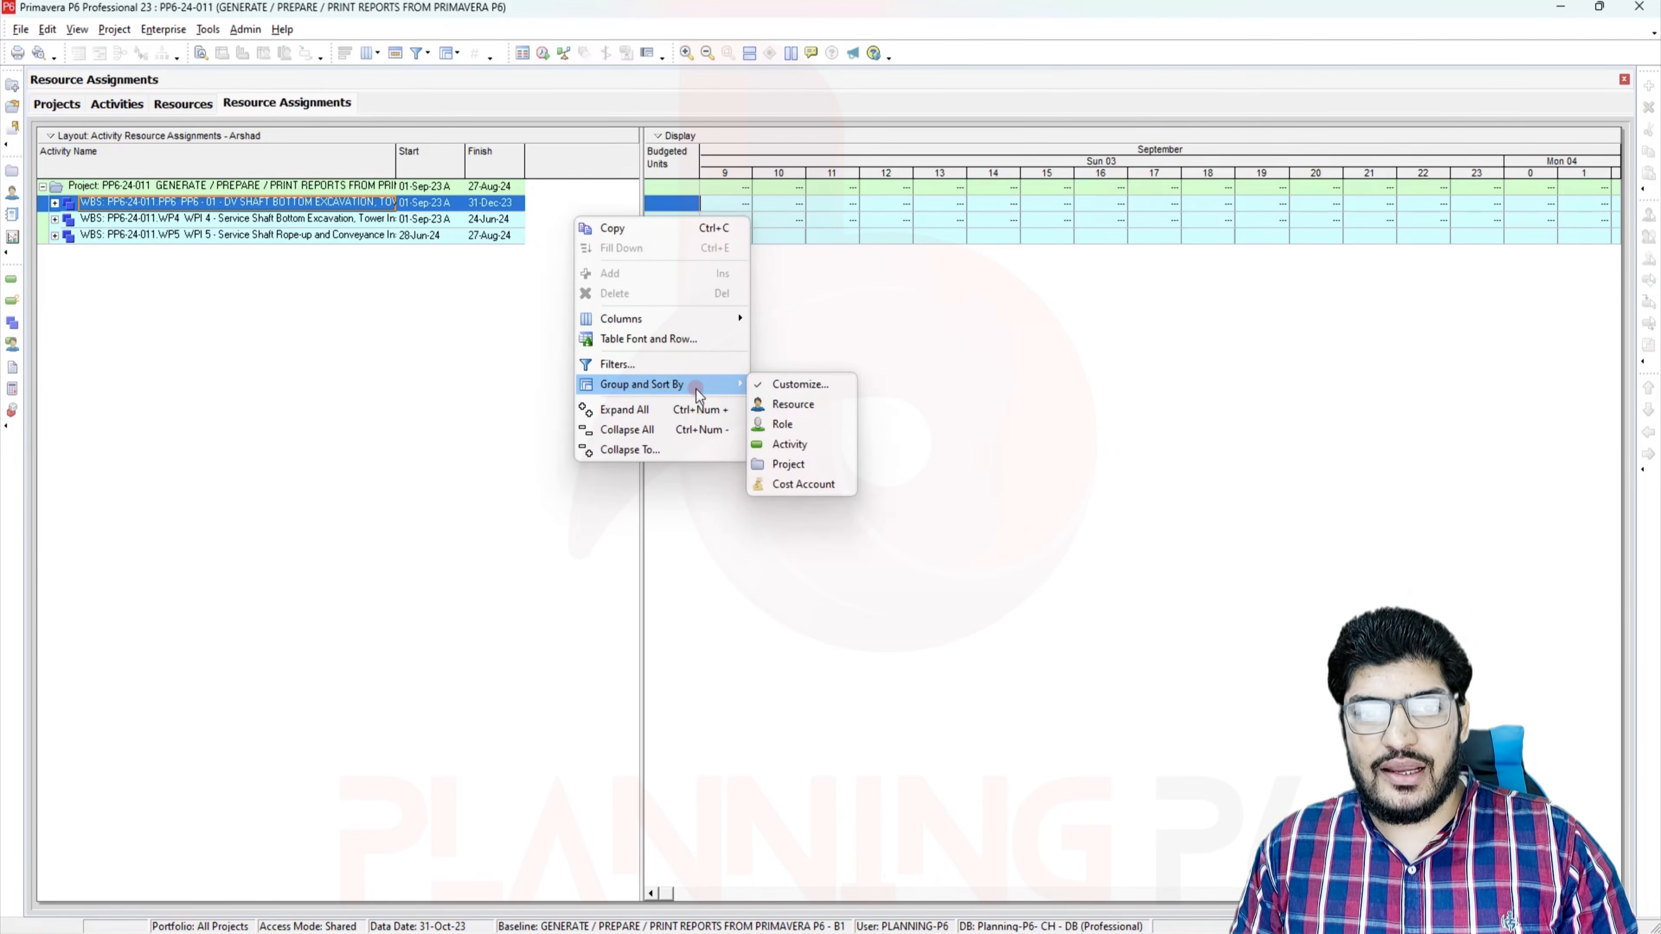
click(825, 384)
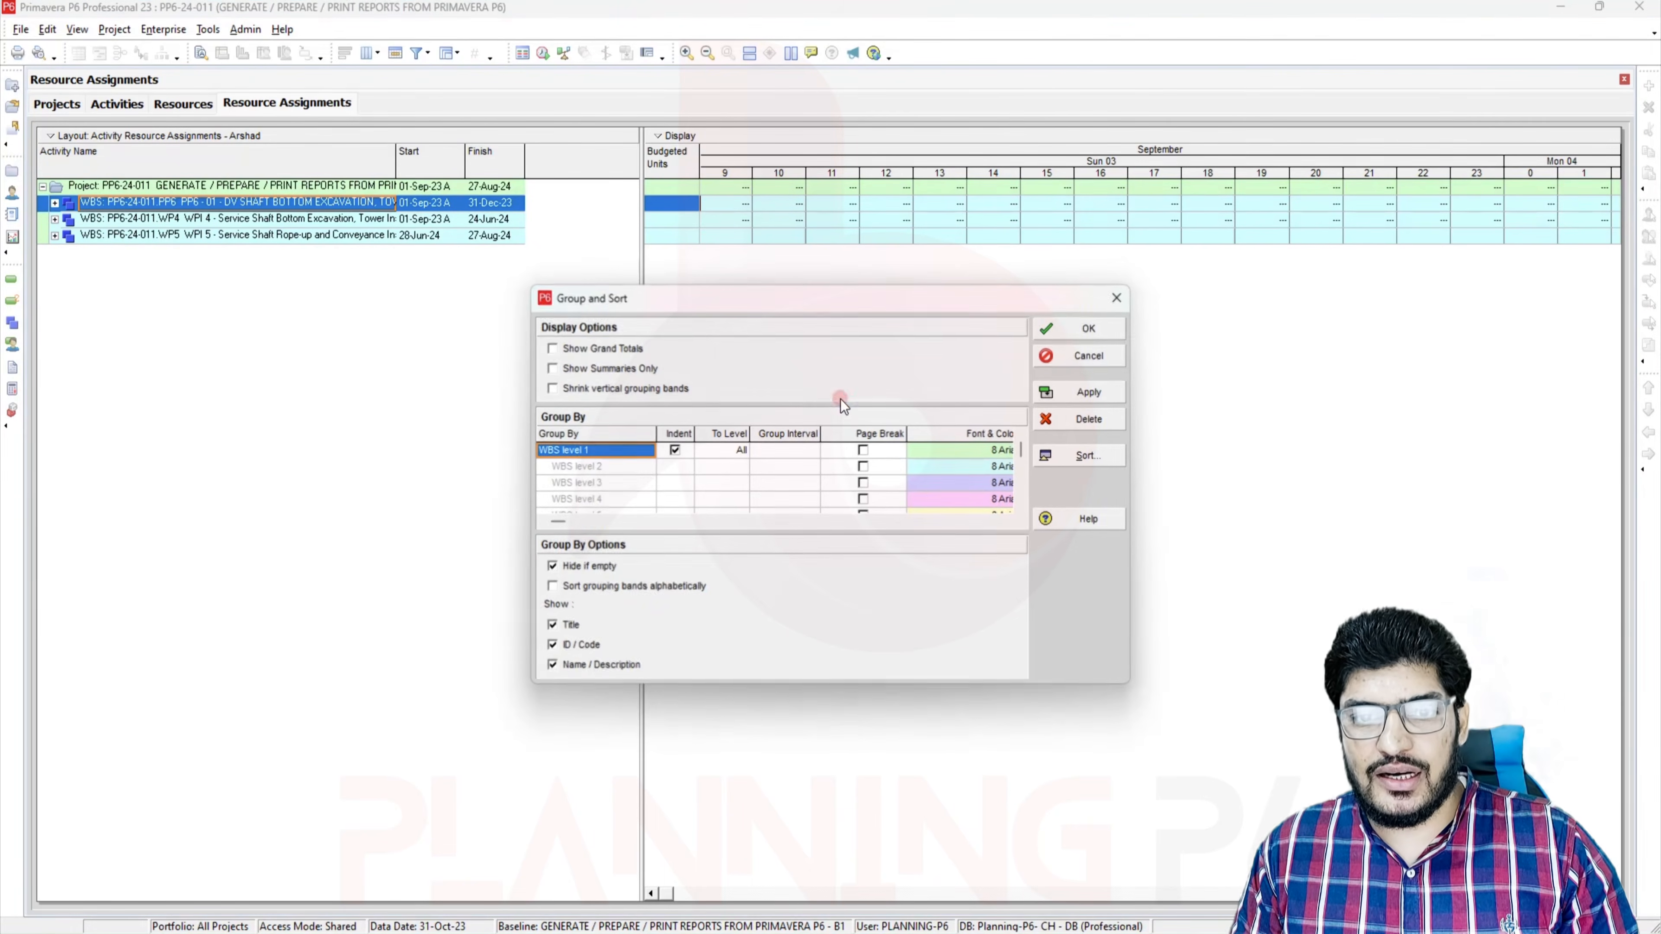
click(611, 452)
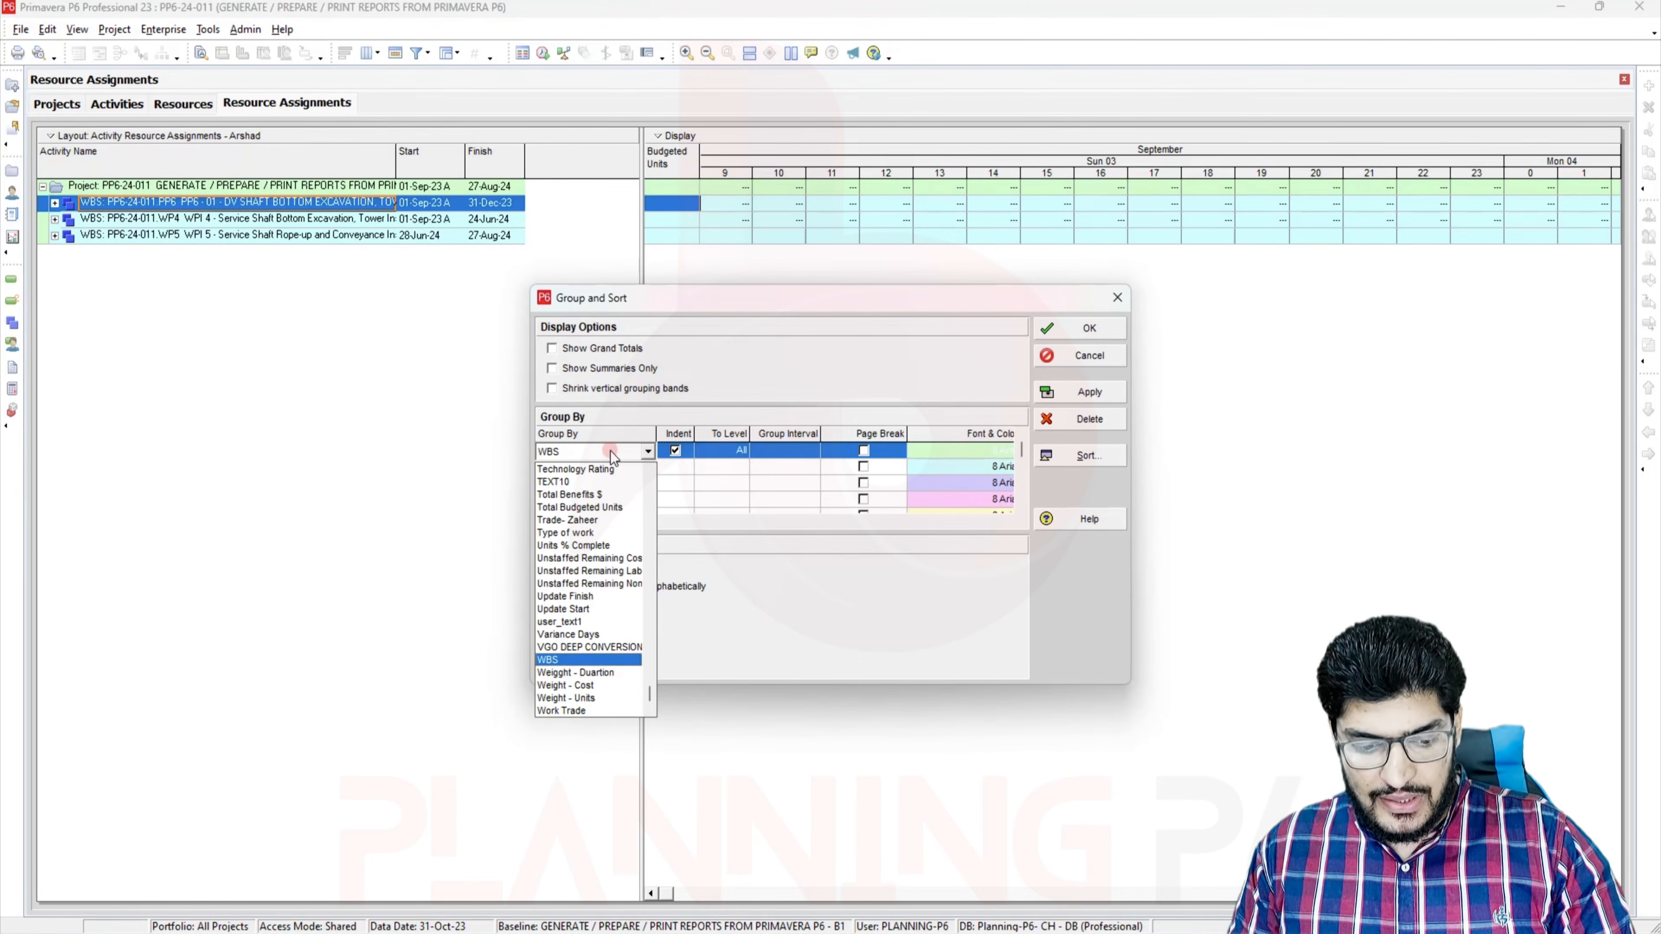
key(r)
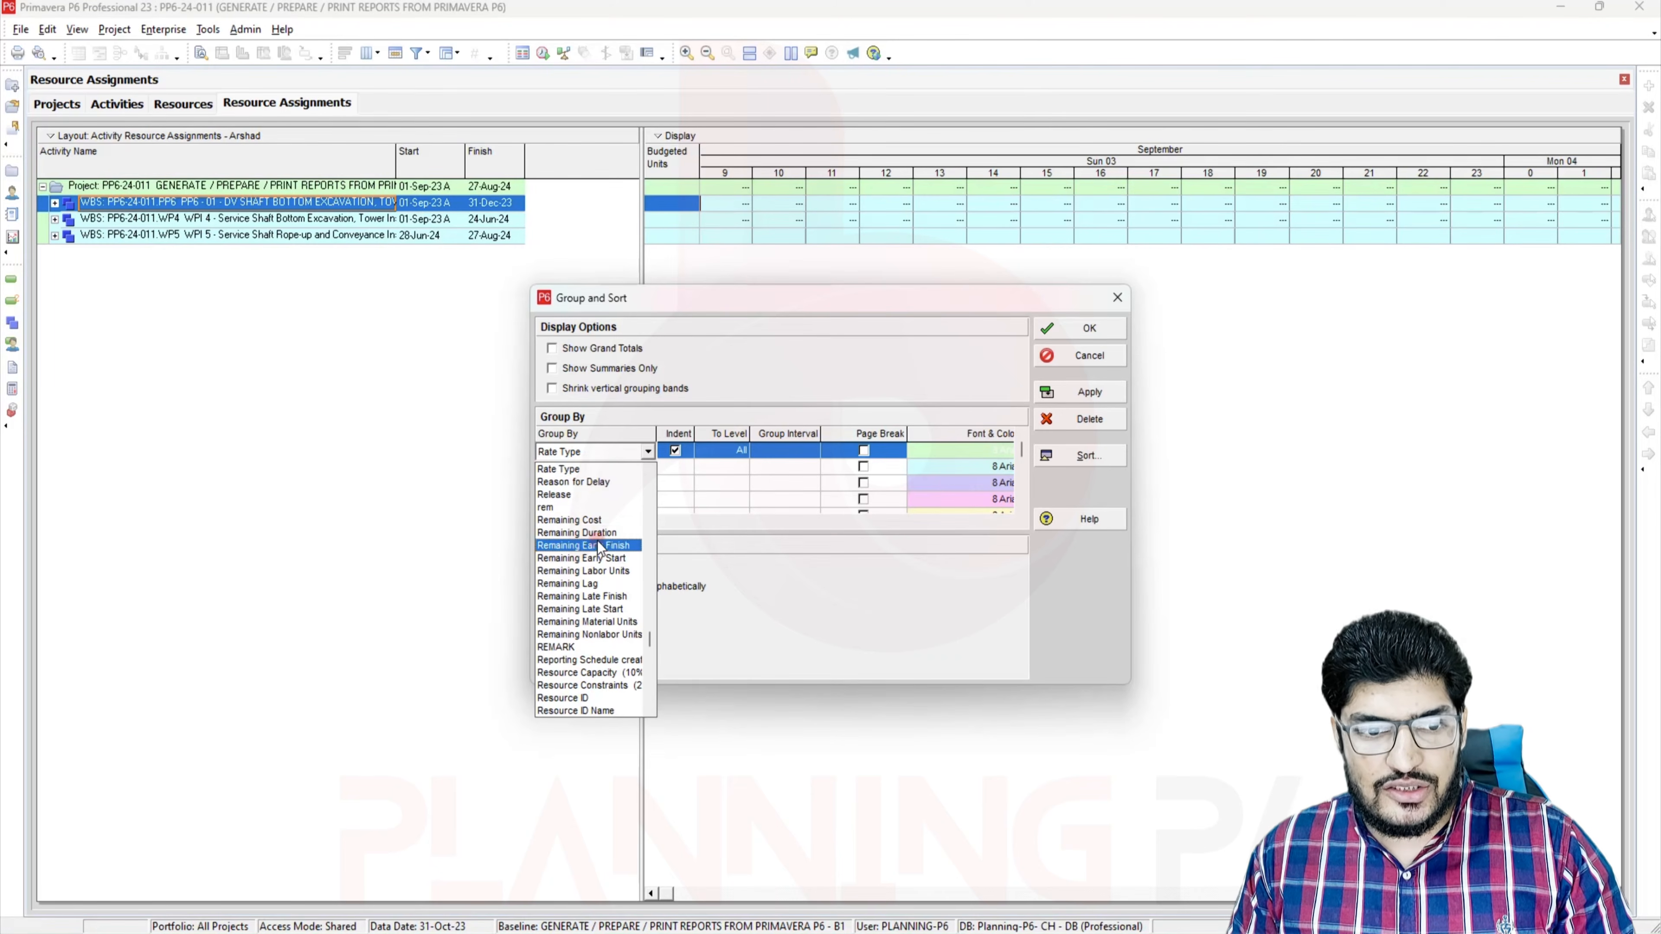
scroll(613, 570, down, 2)
click(574, 672)
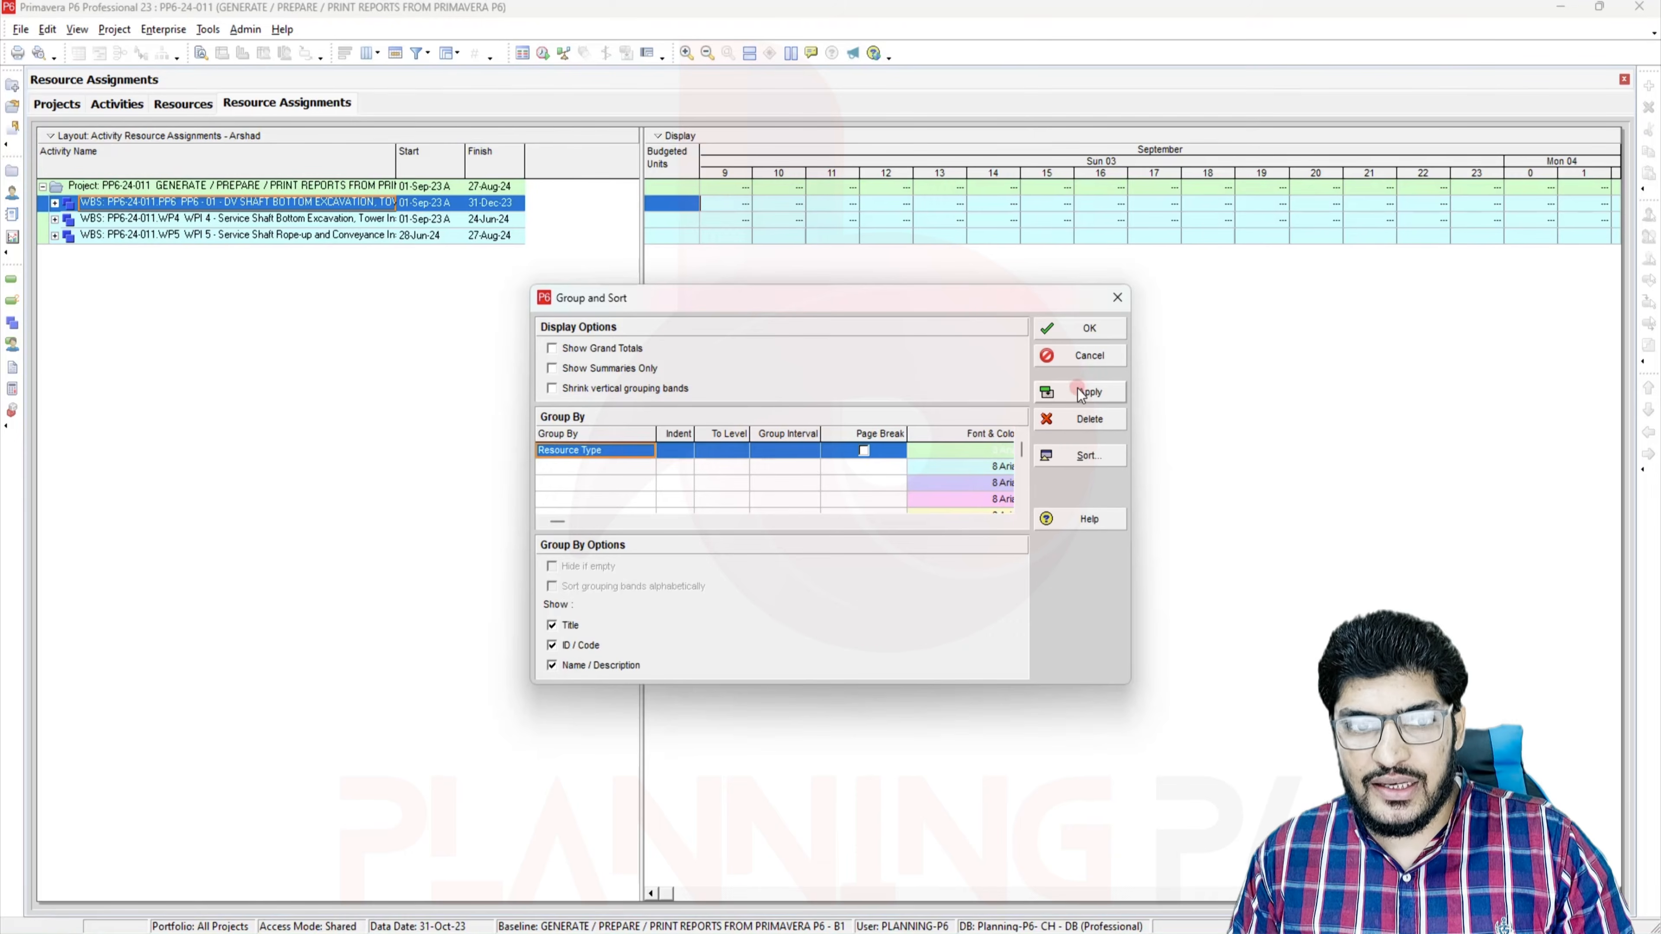
click(640, 389)
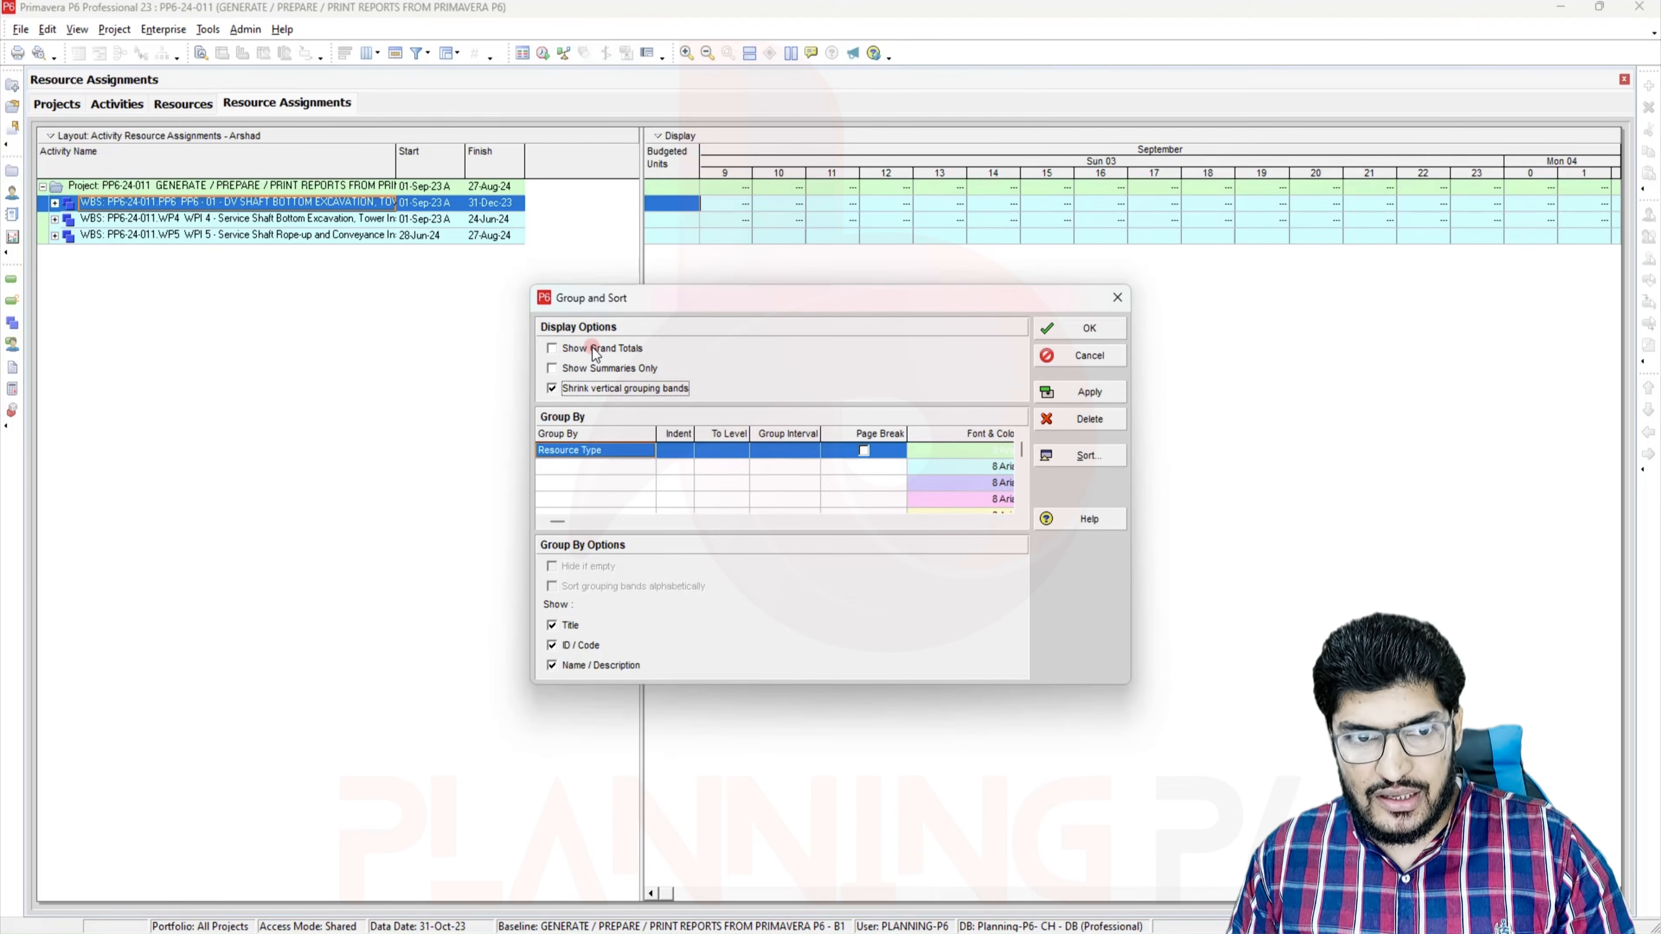
click(1090, 391)
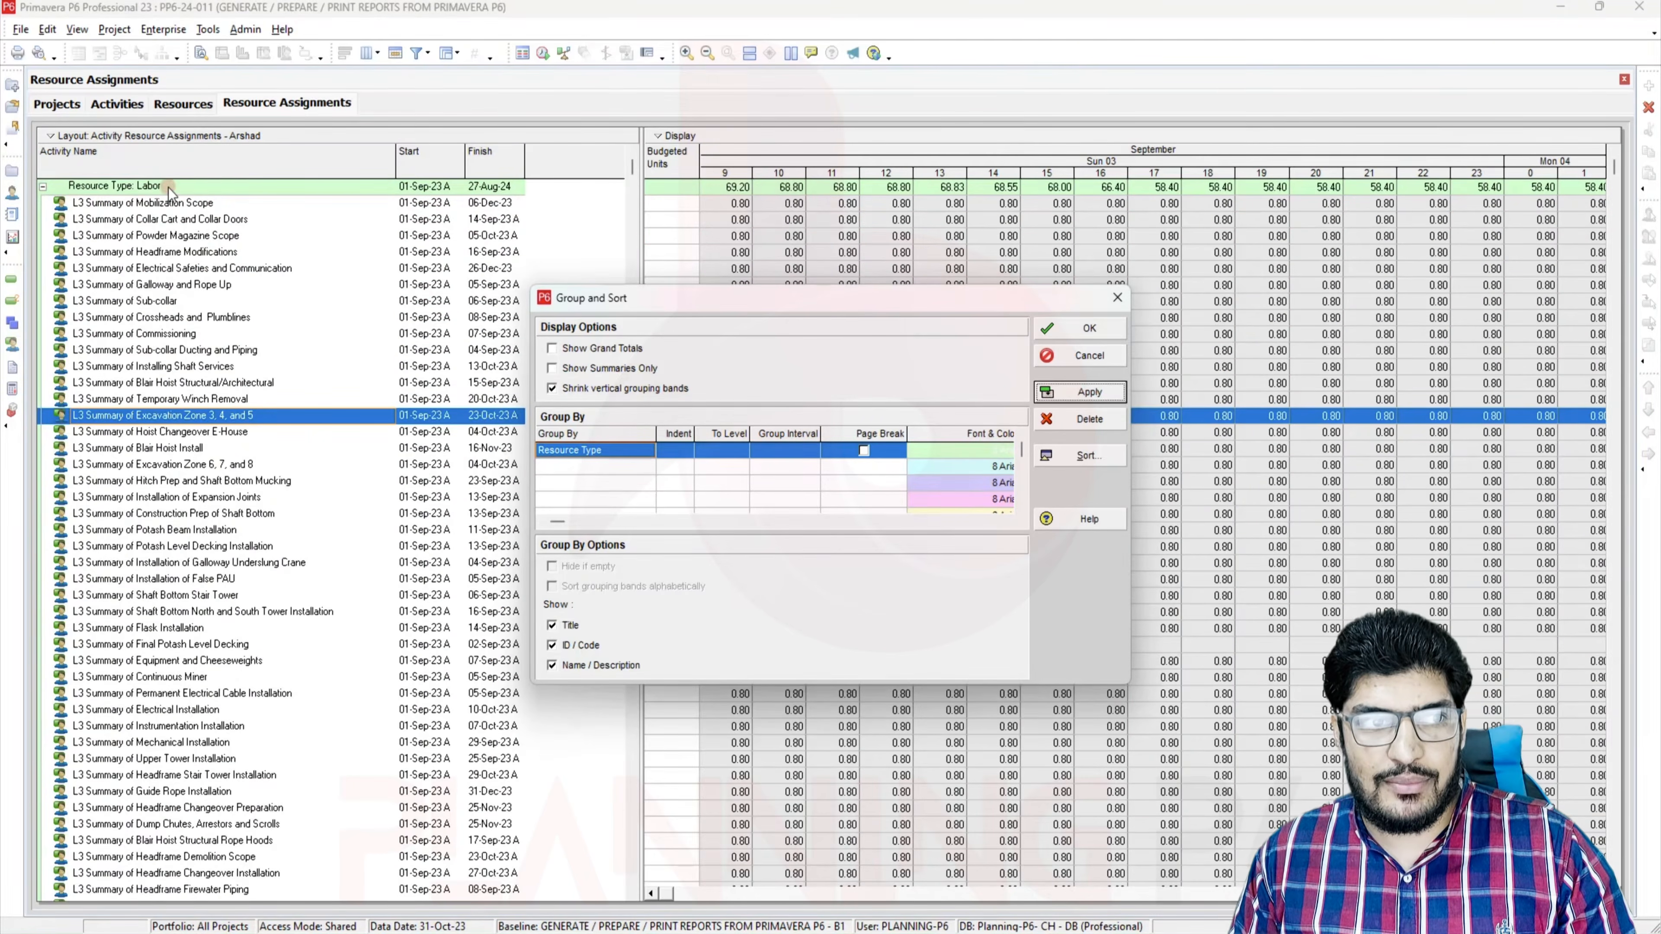
click(1075, 334)
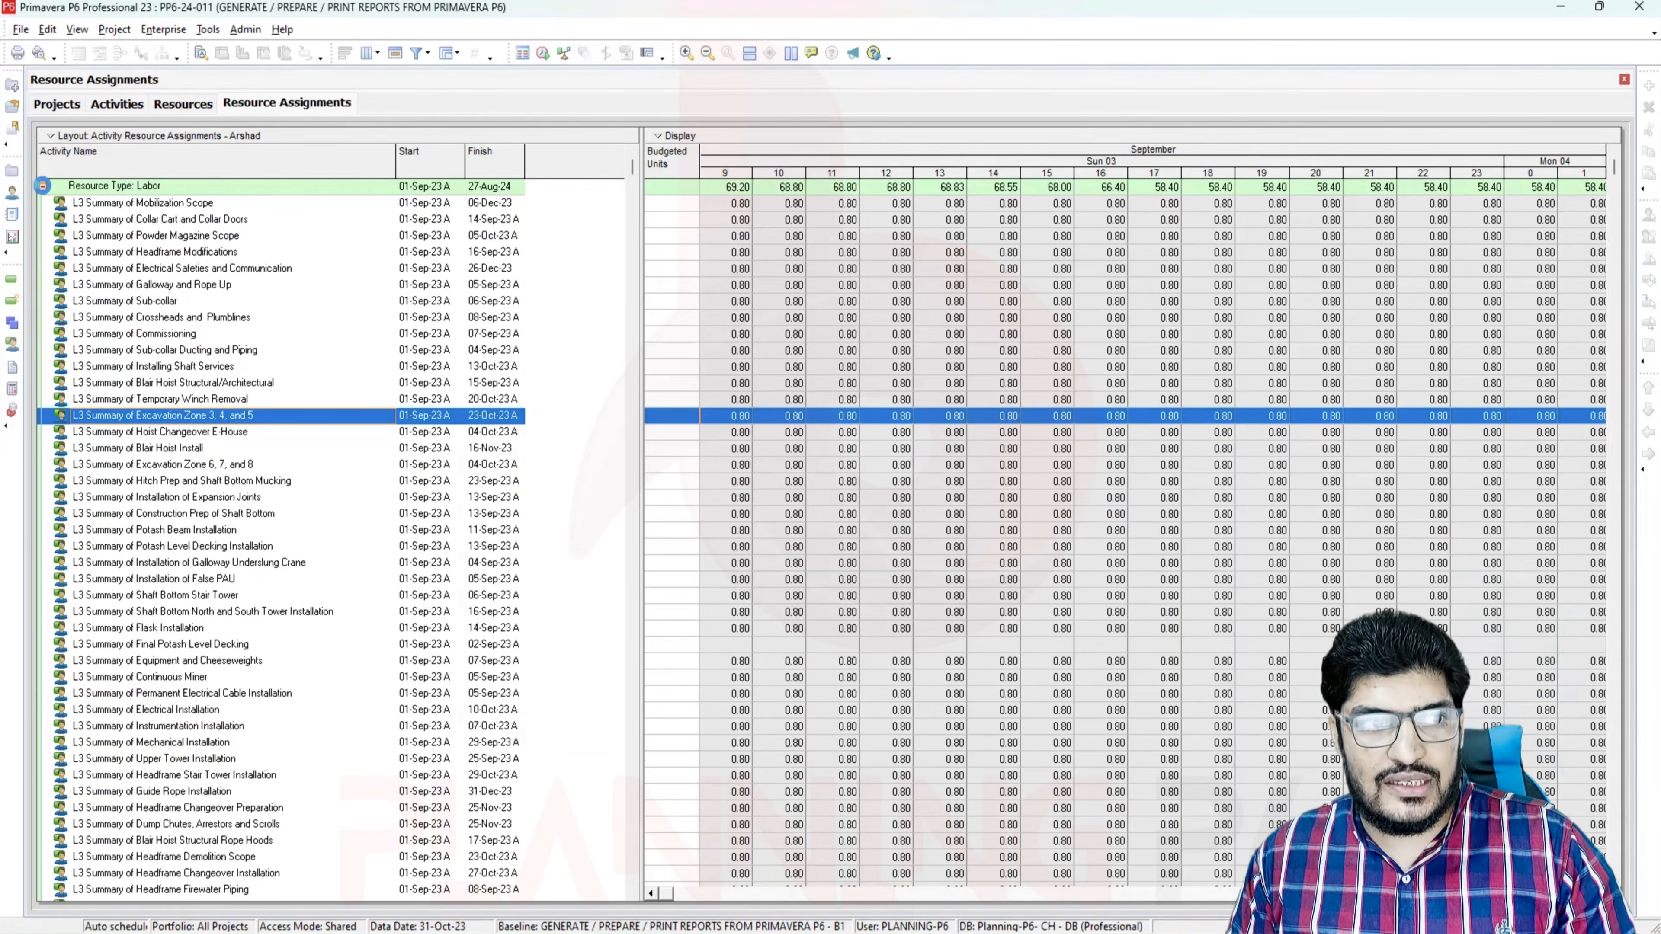
Collapse the Labor, Material and Nonlabor resource type bands in the assignments table
click(43, 186)
click(43, 202)
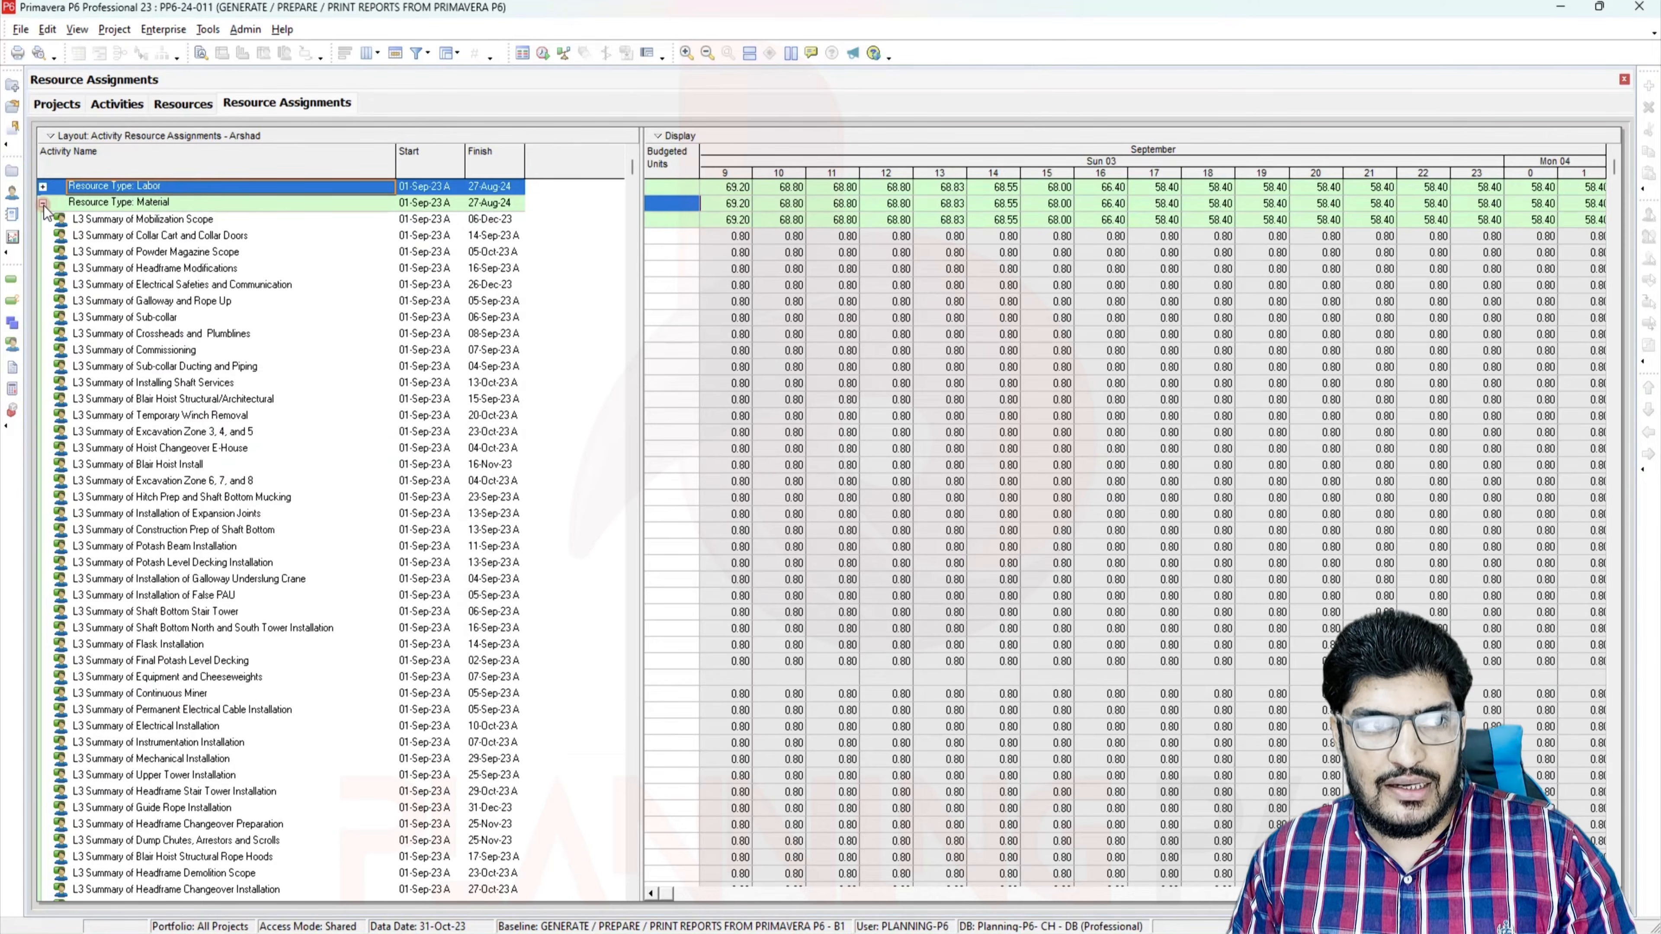
click(44, 219)
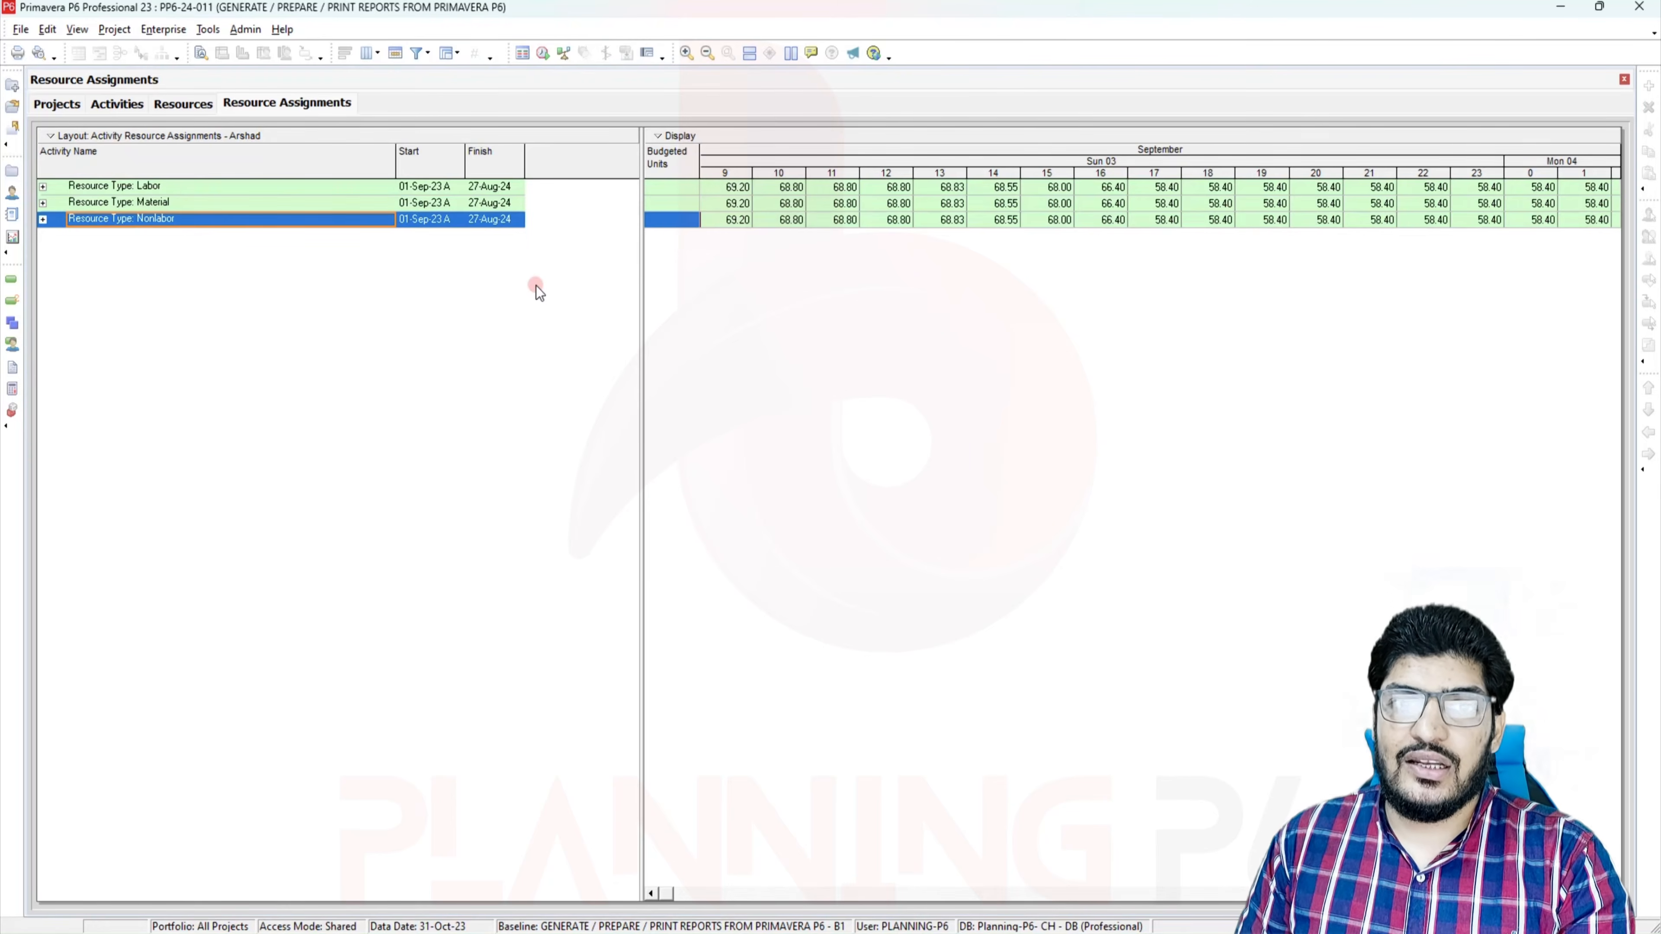
right_click(622, 235)
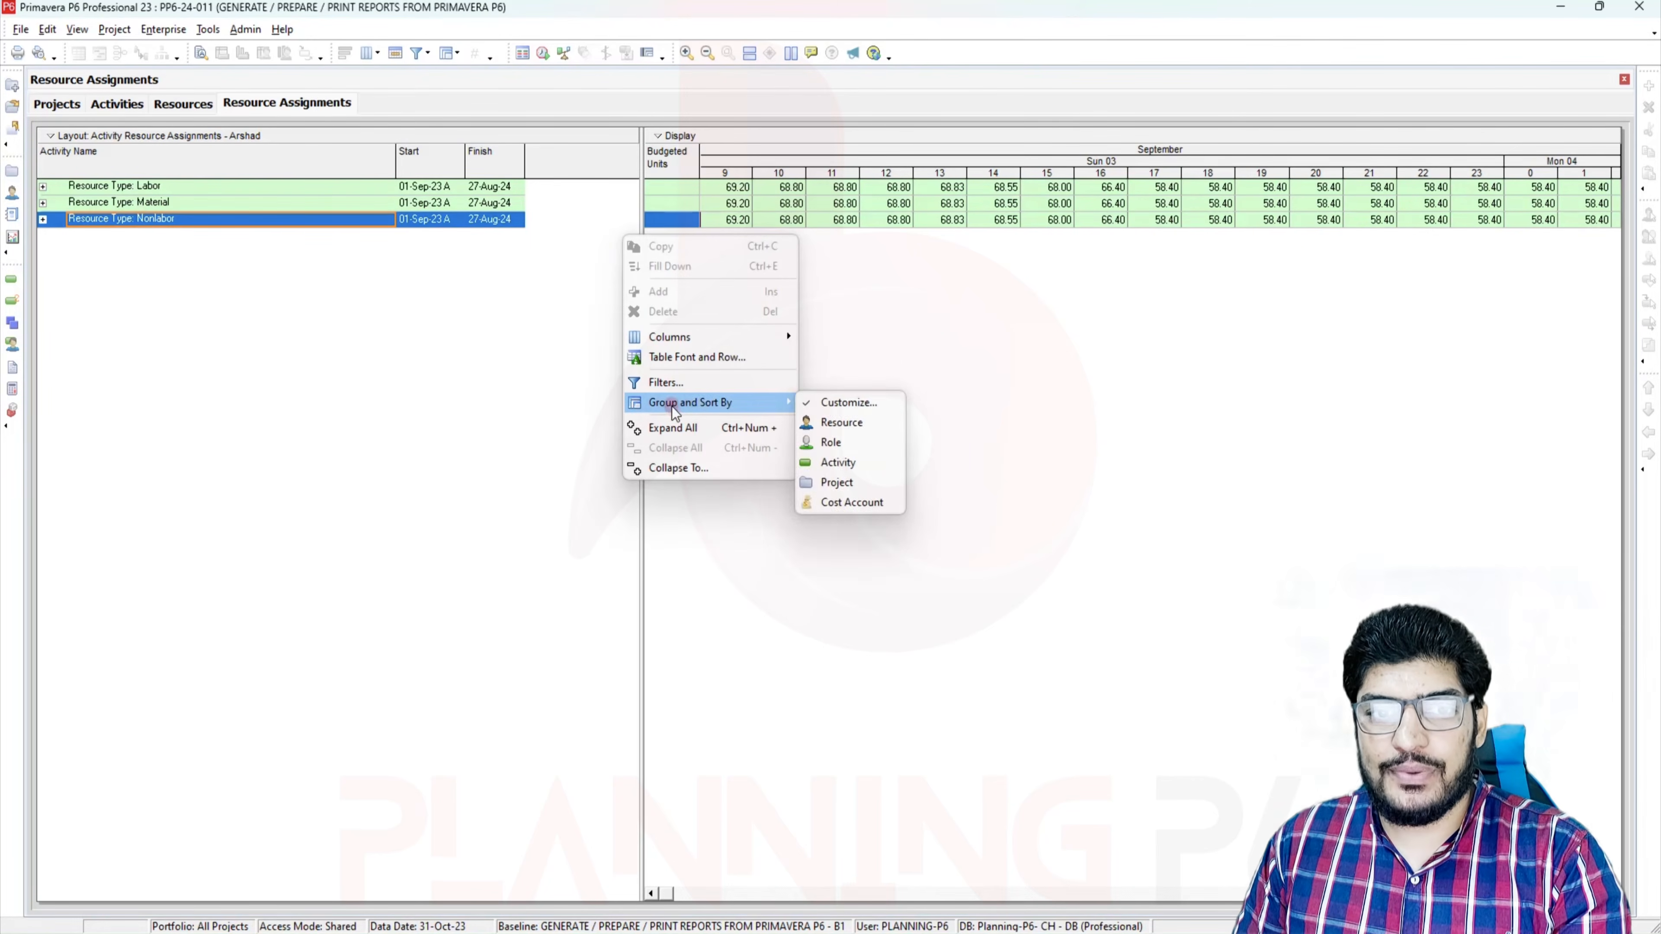
Reopen the user's own Activity Resource Assignments layout, discarding the unsaved changes to the current layout
click(77, 29)
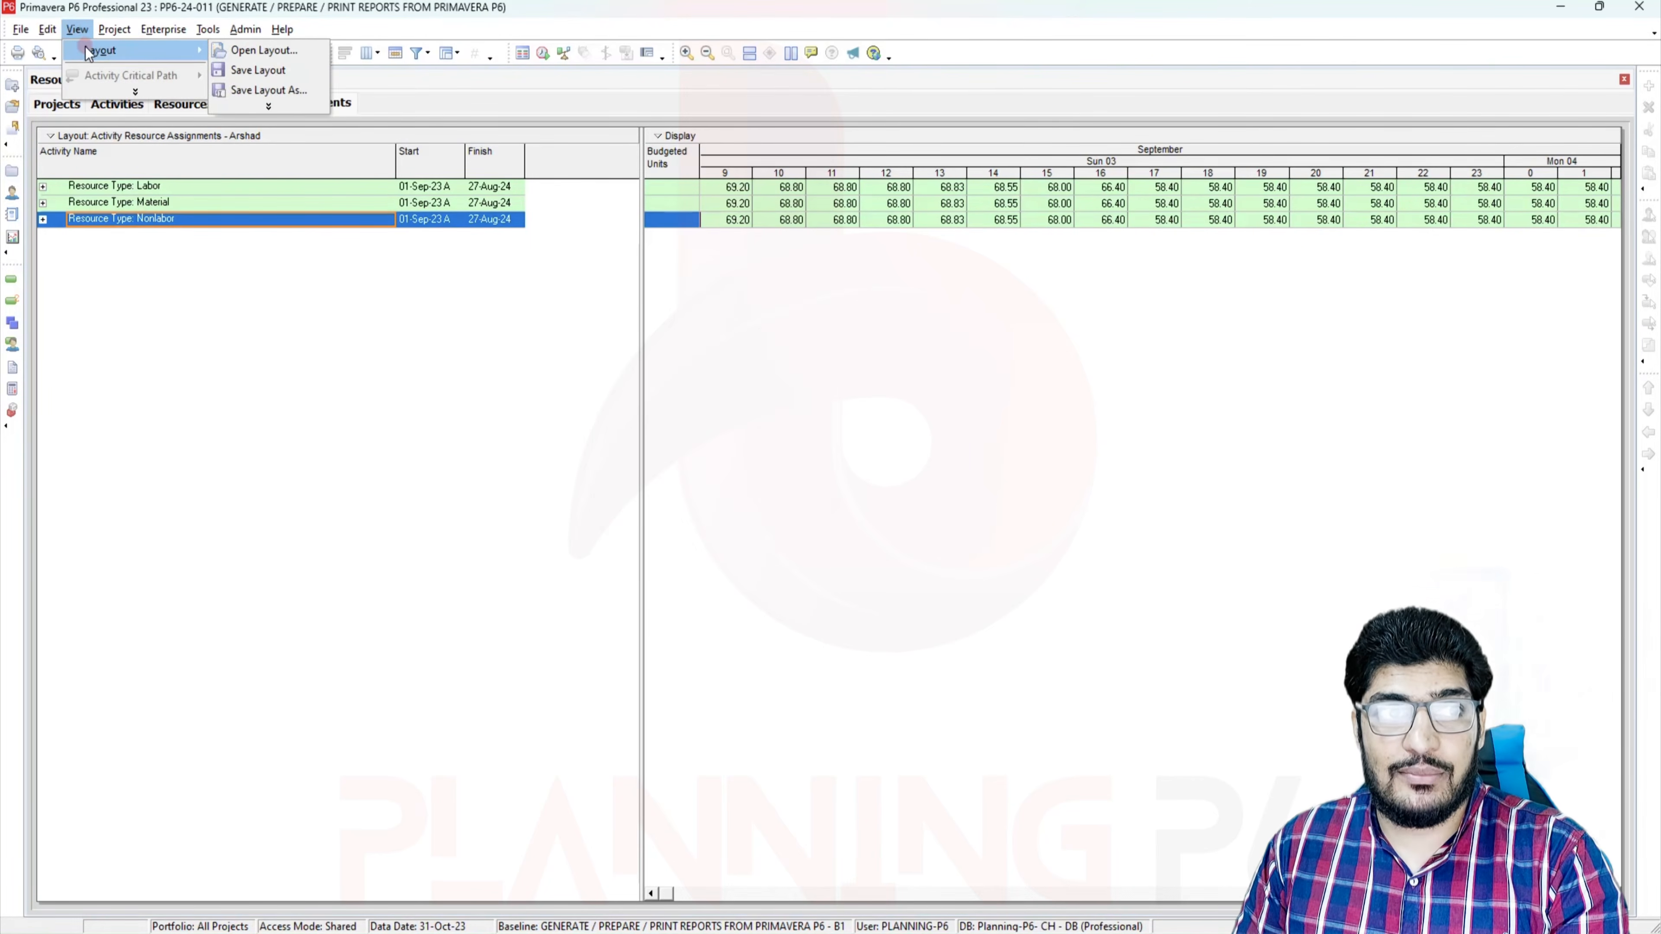
mouse_move(93, 53)
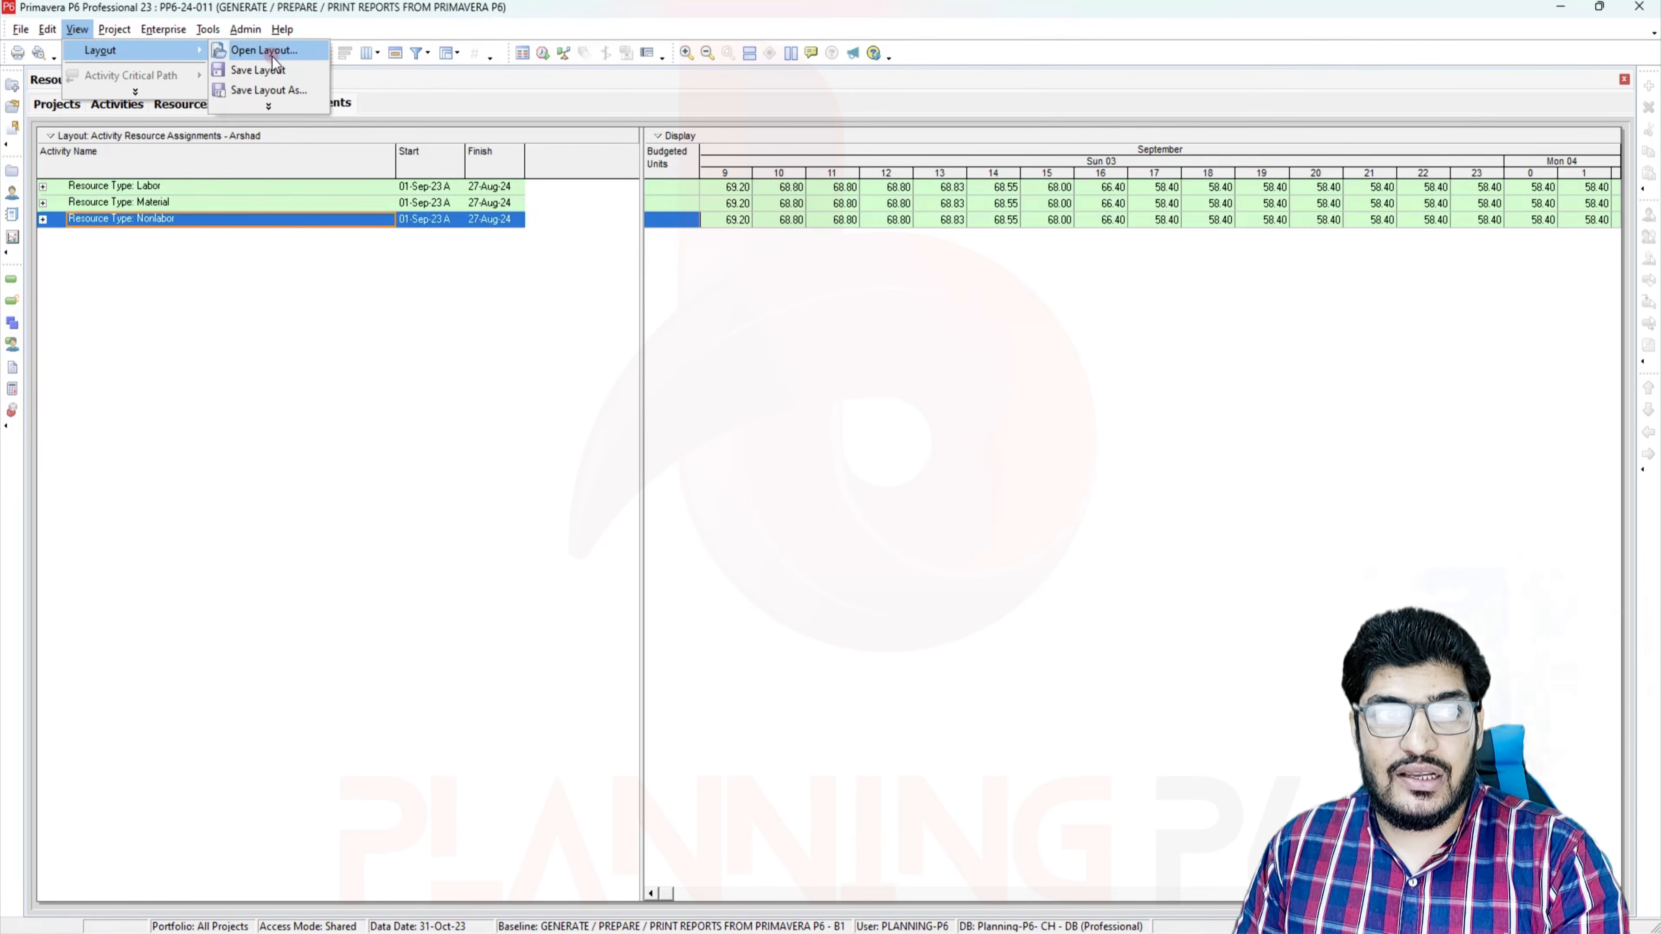
click(251, 50)
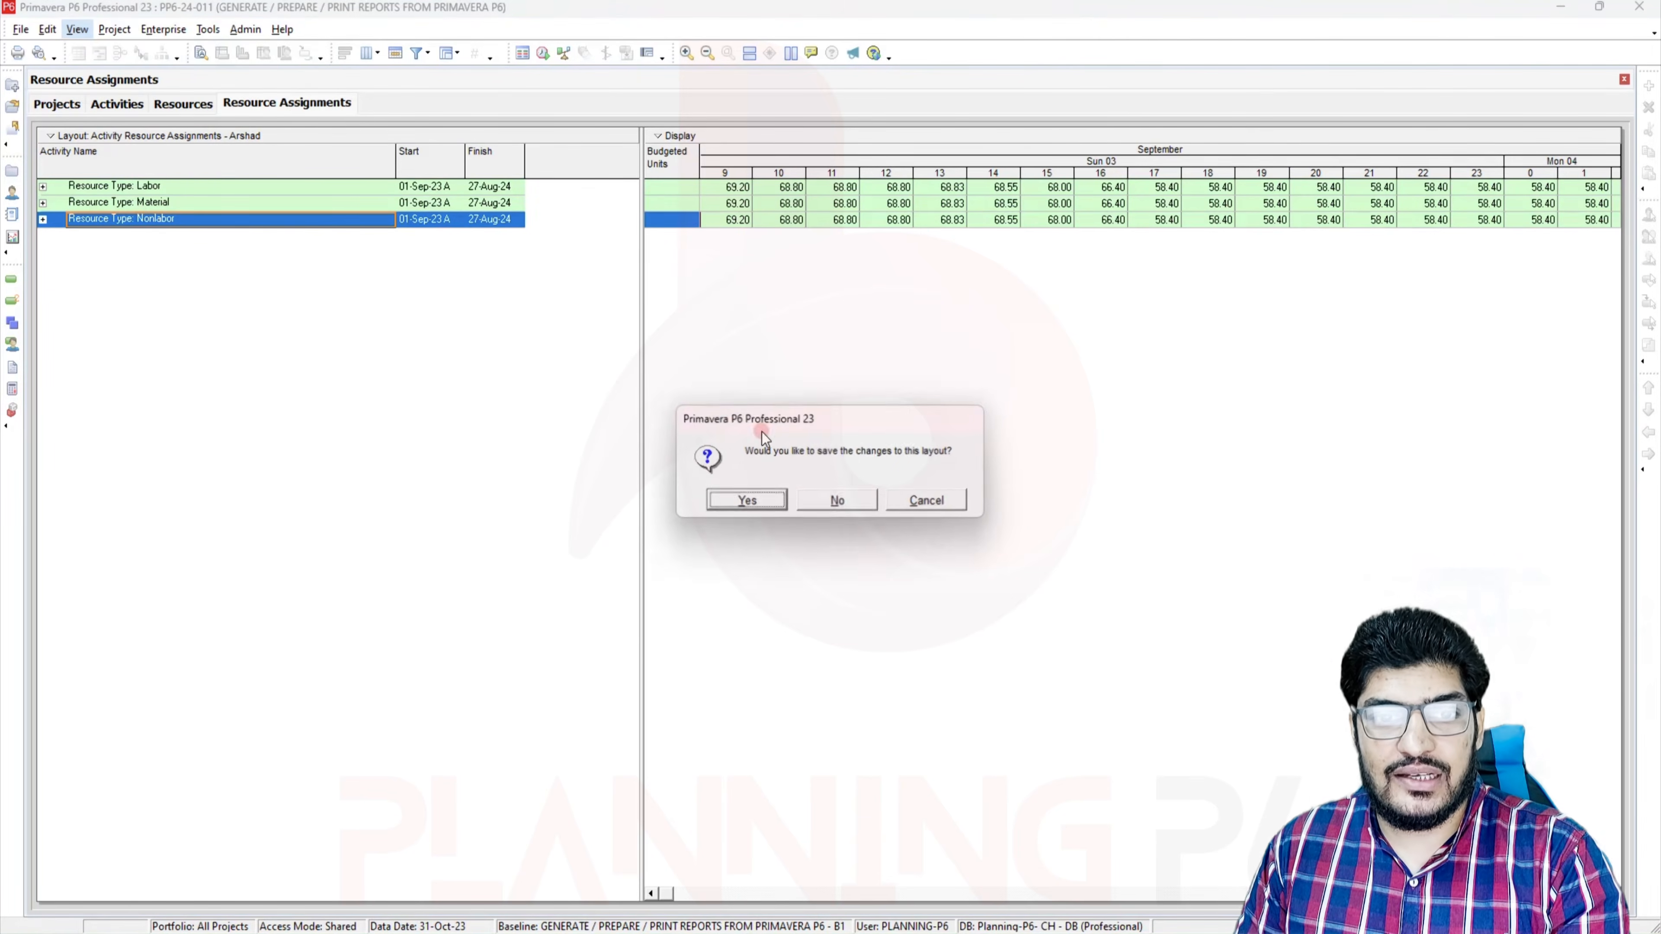
click(841, 499)
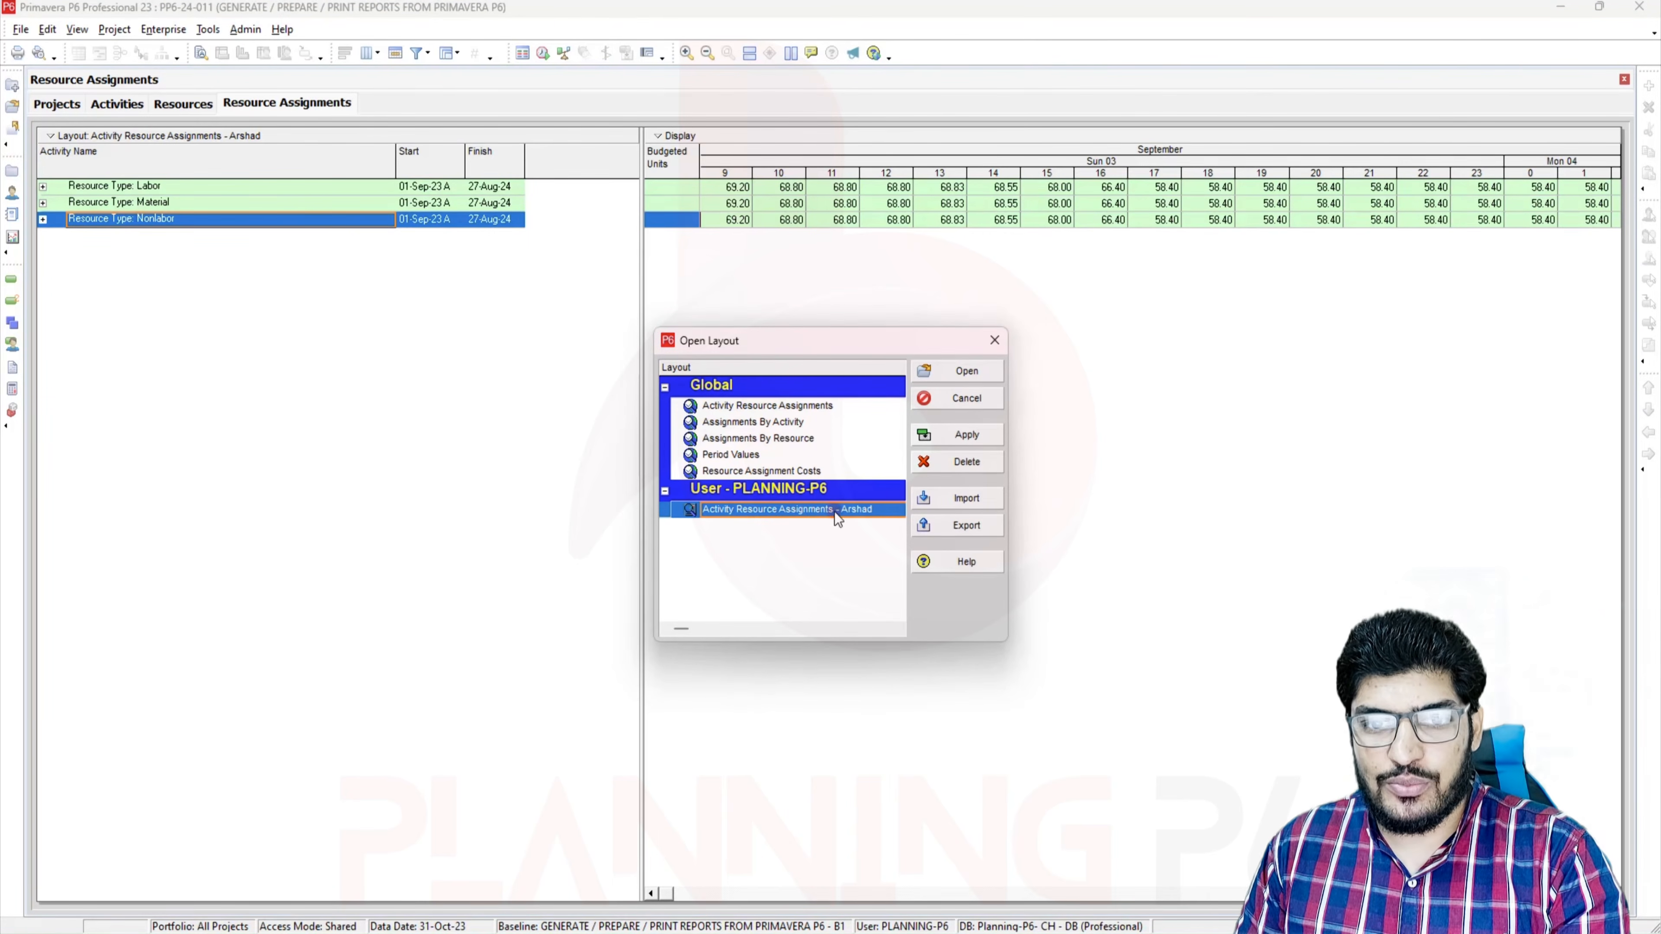
click(943, 439)
click(955, 370)
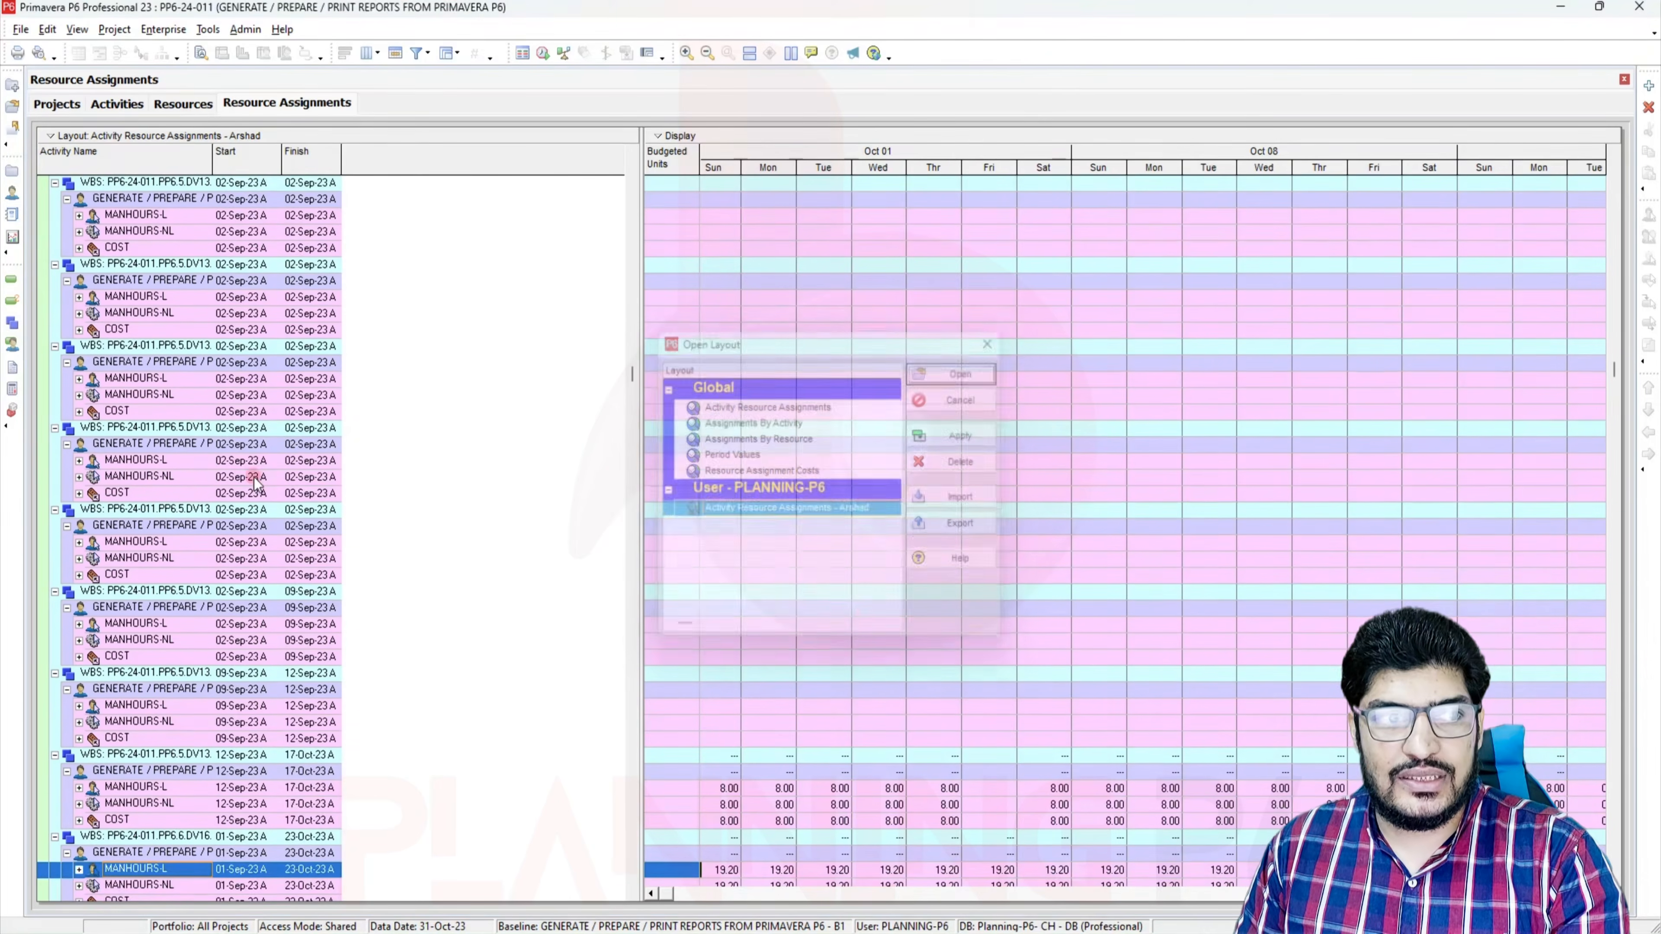
Set the spreadsheet timescale's date interval to Month/Week and widen the weekly columns so the values are readable
scroll(458, 517, down, 1)
drag(635, 340, 629, 156)
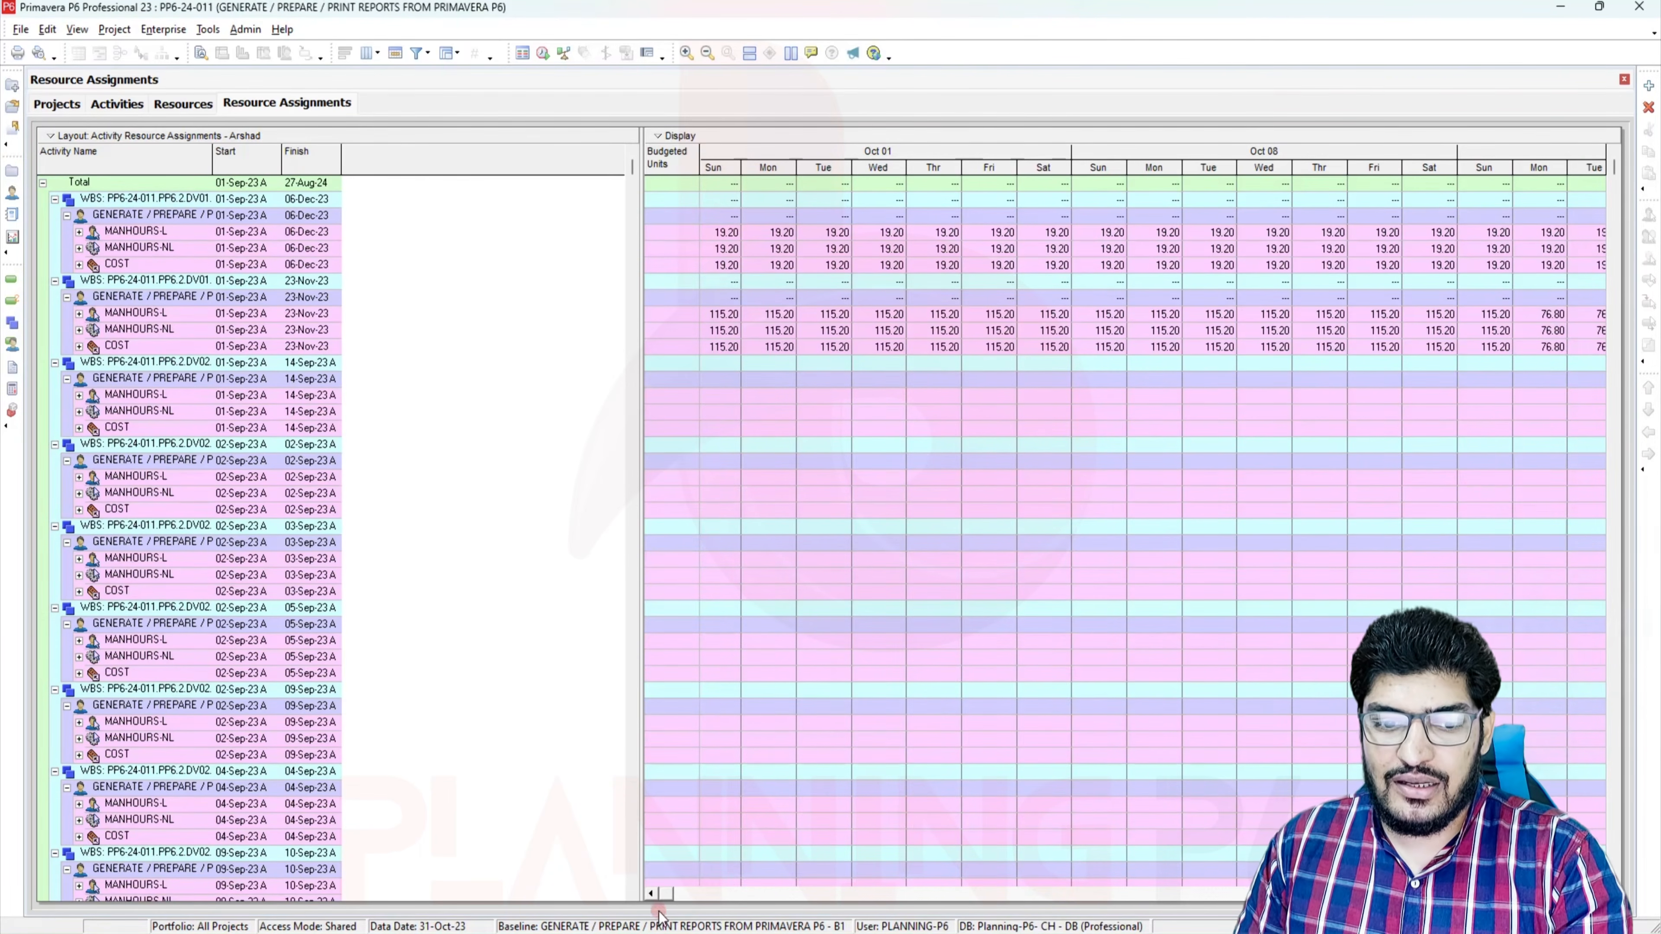
drag(663, 895, 606, 870)
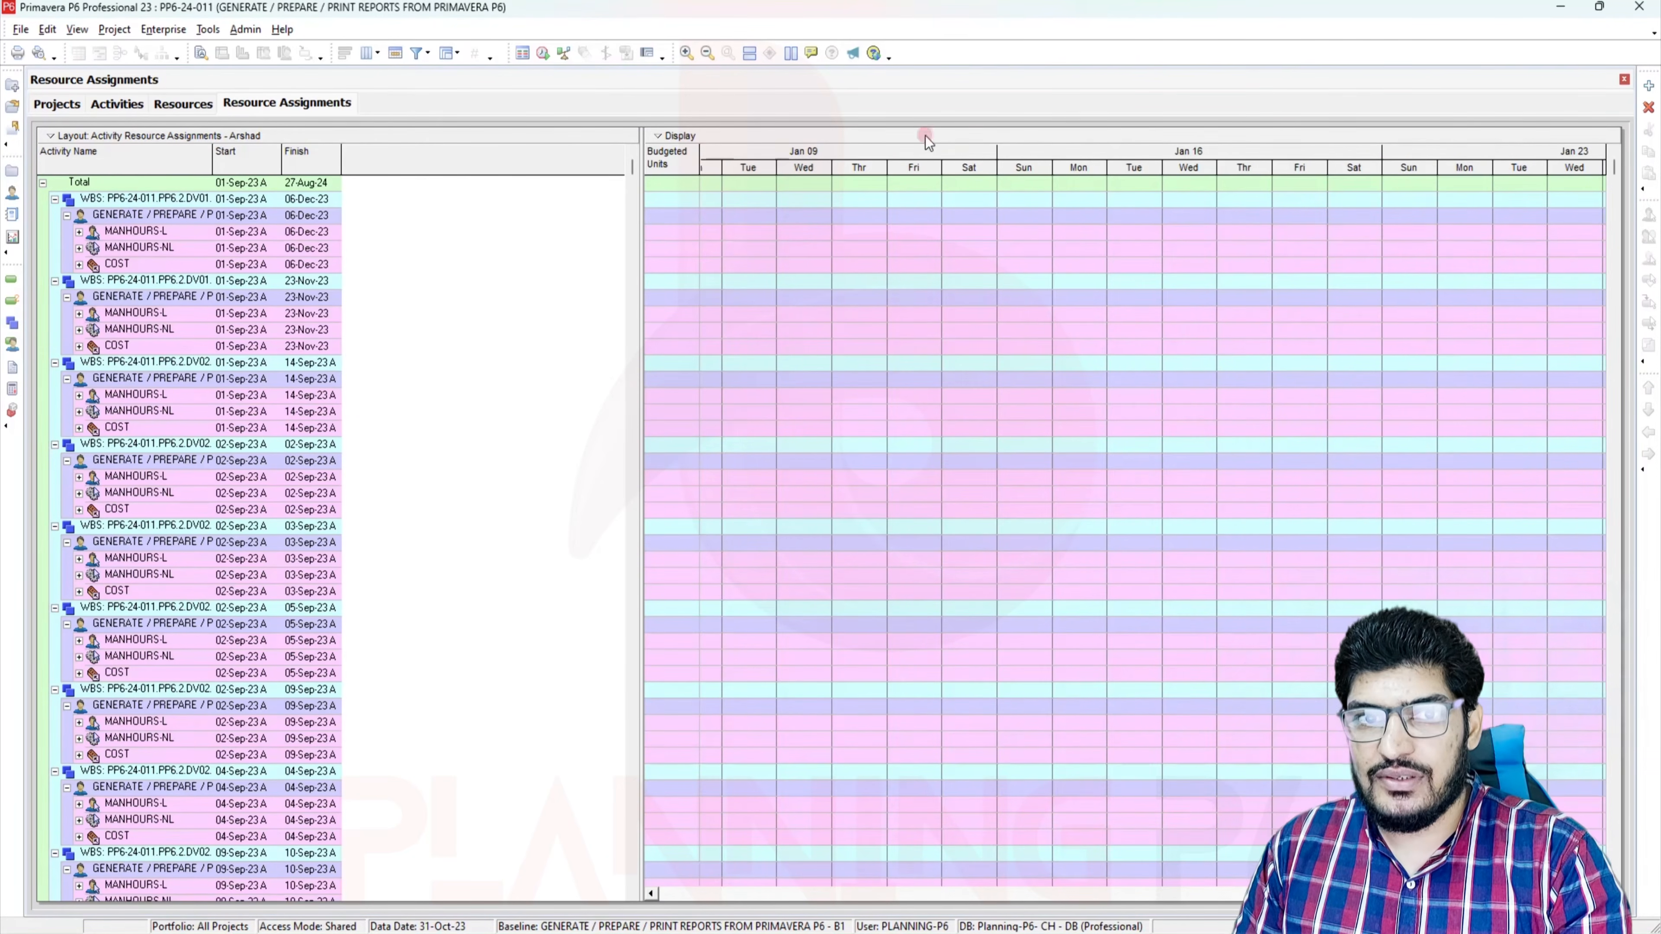
right_click(918, 146)
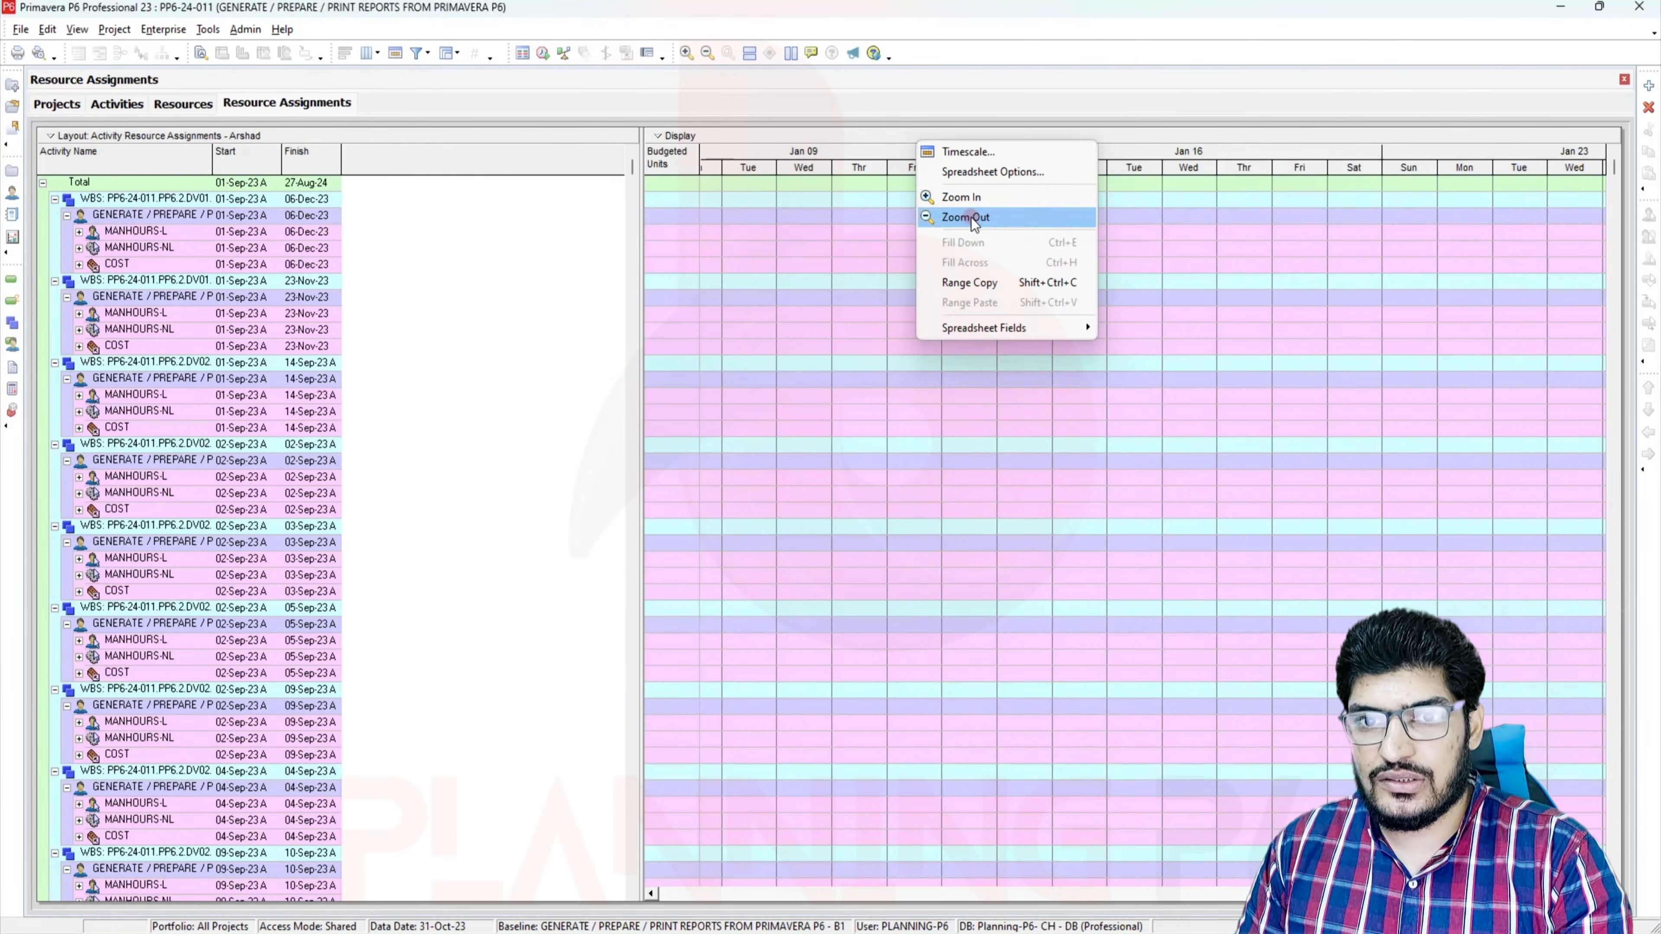
click(994, 155)
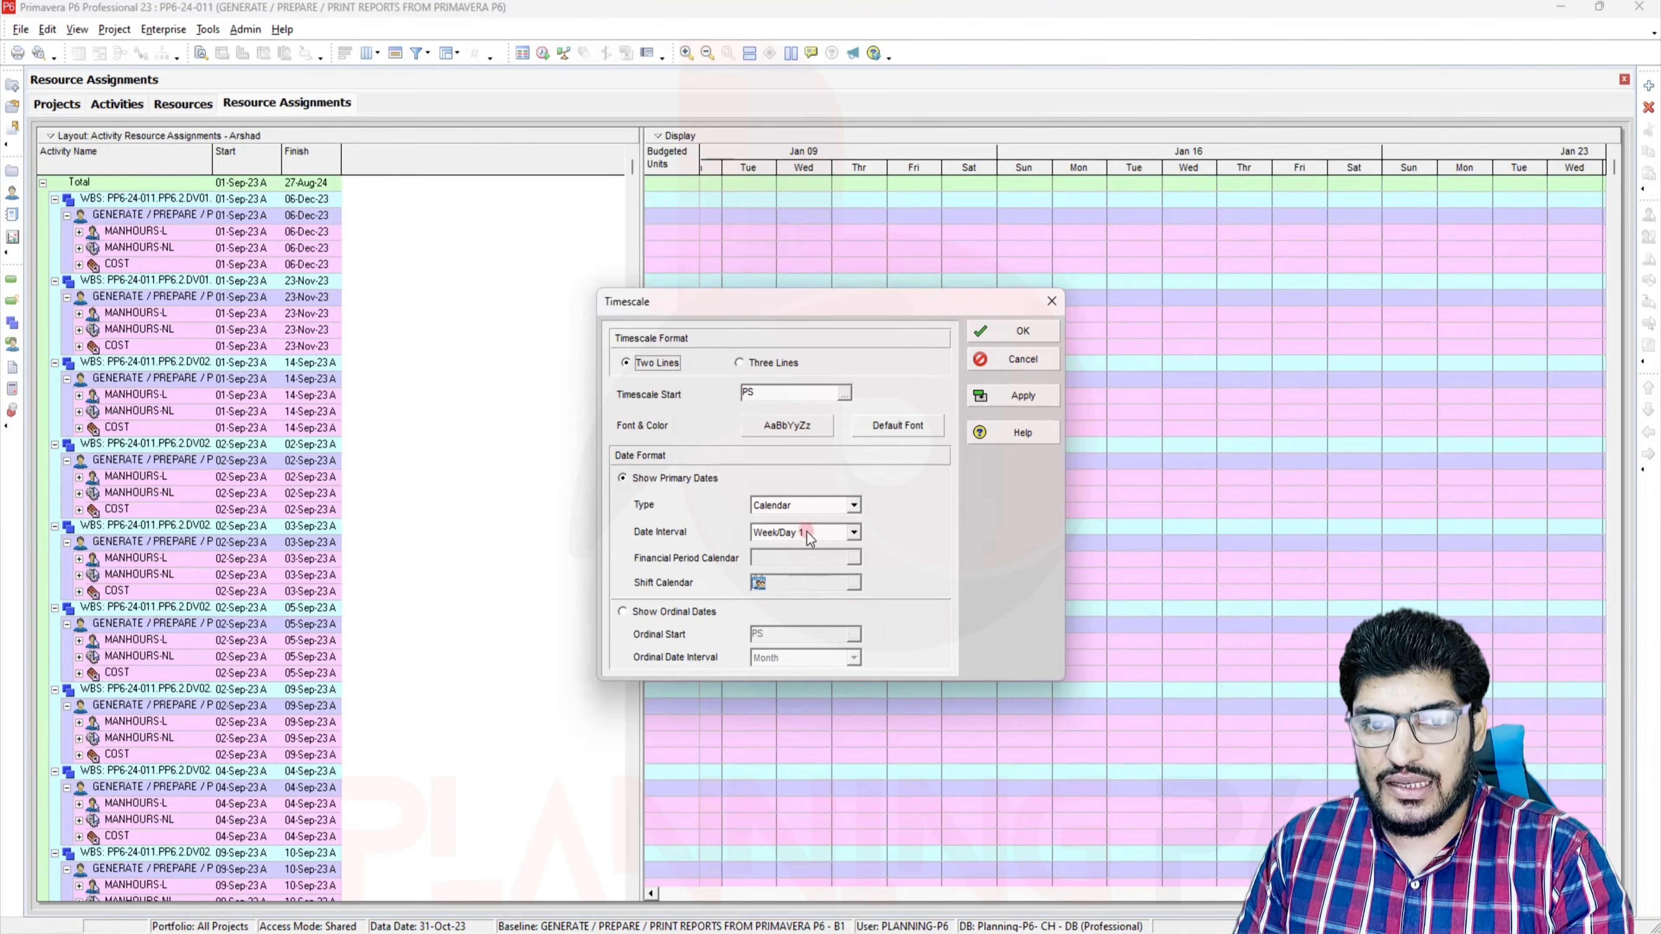
click(853, 532)
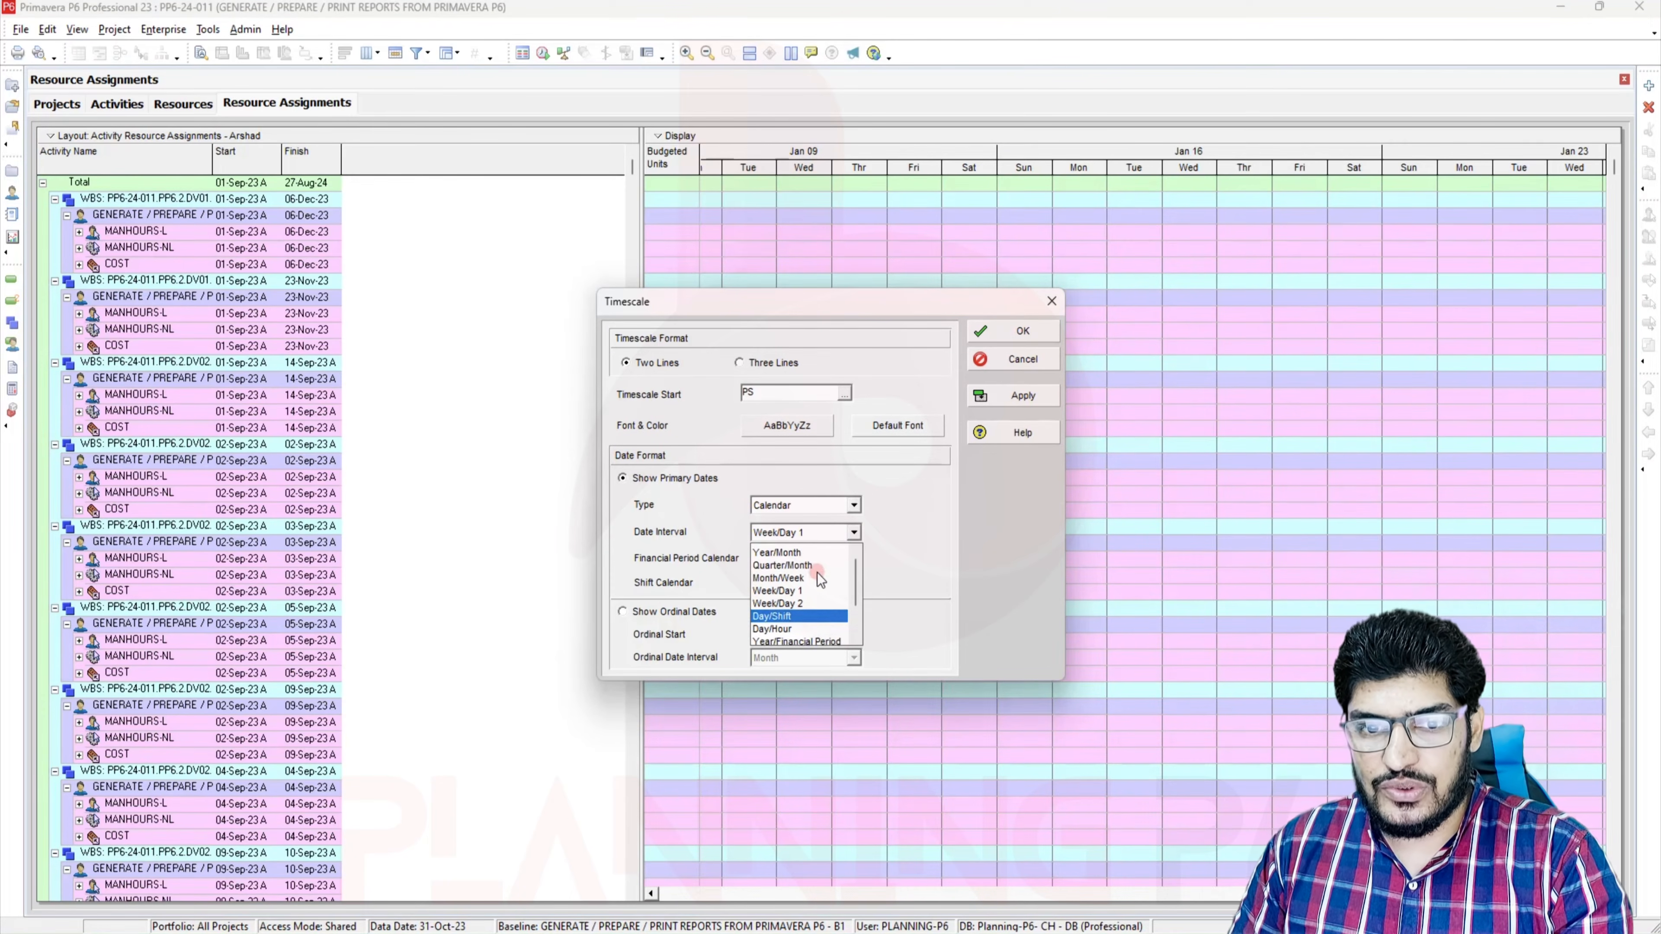
click(791, 587)
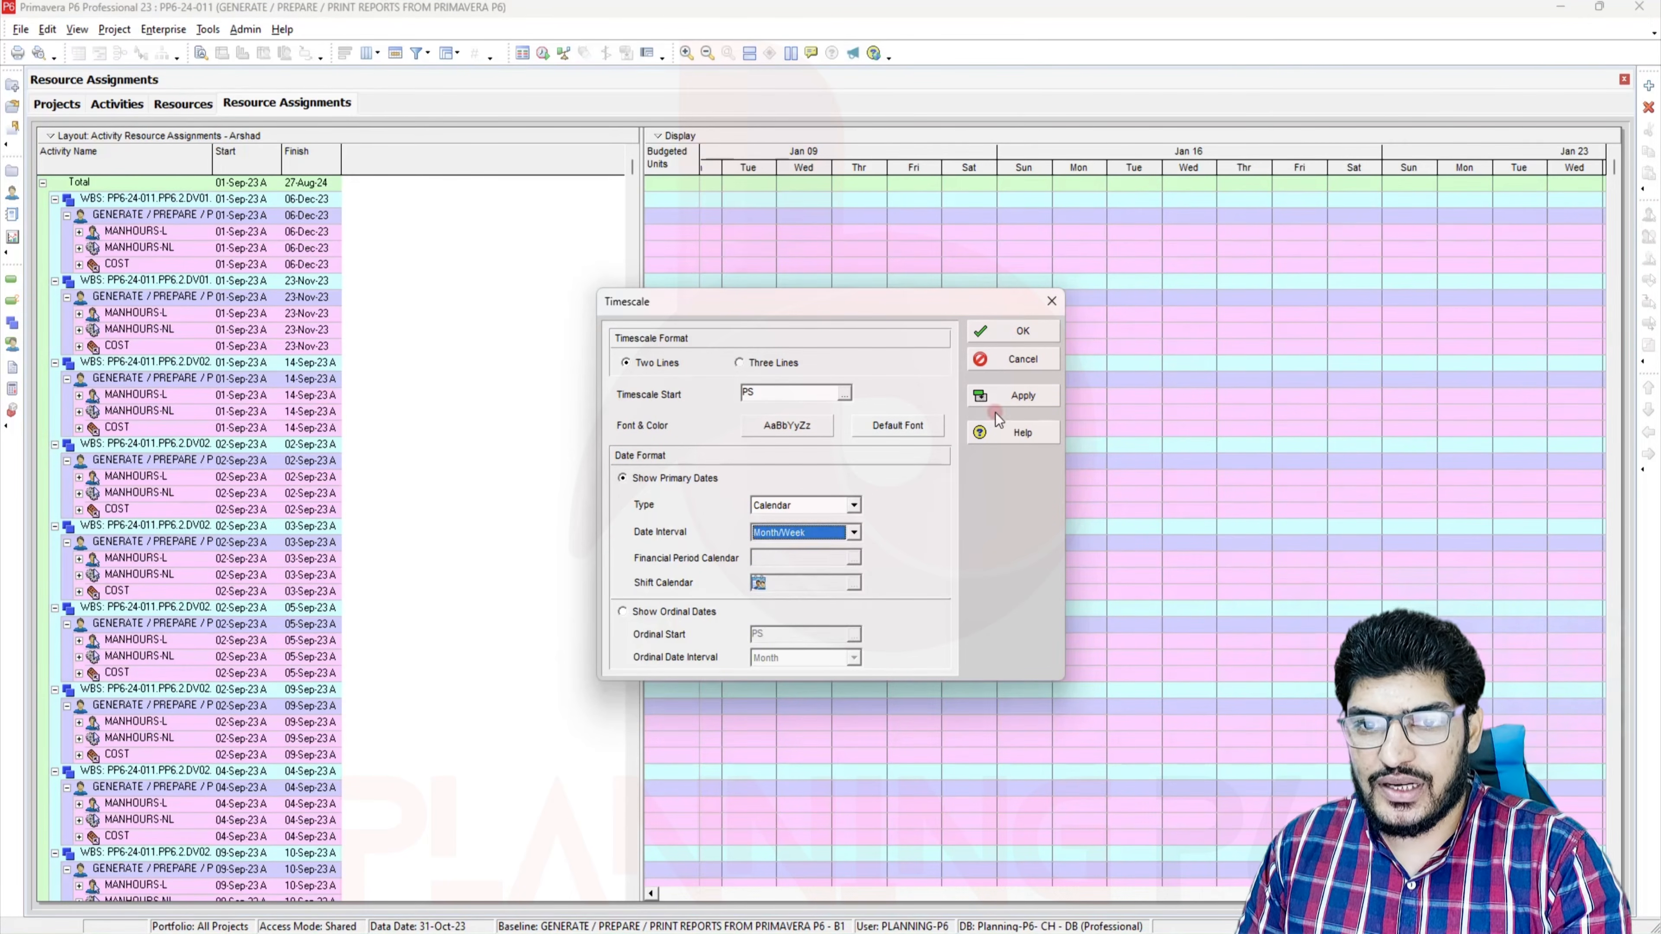
click(1023, 397)
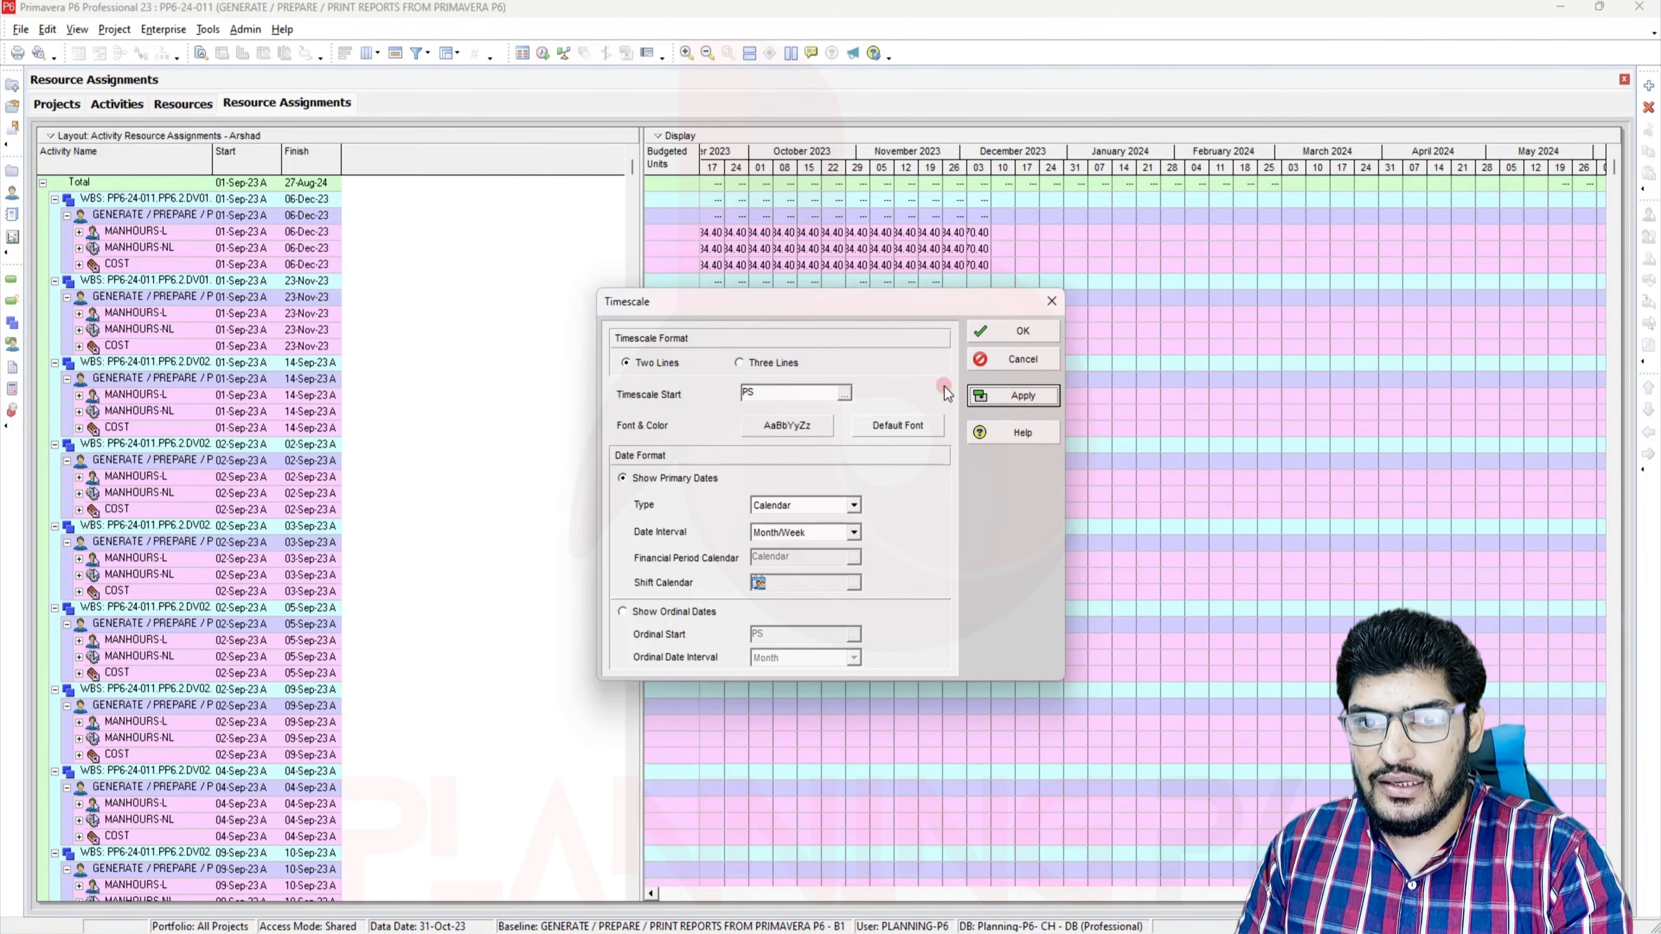
click(1021, 331)
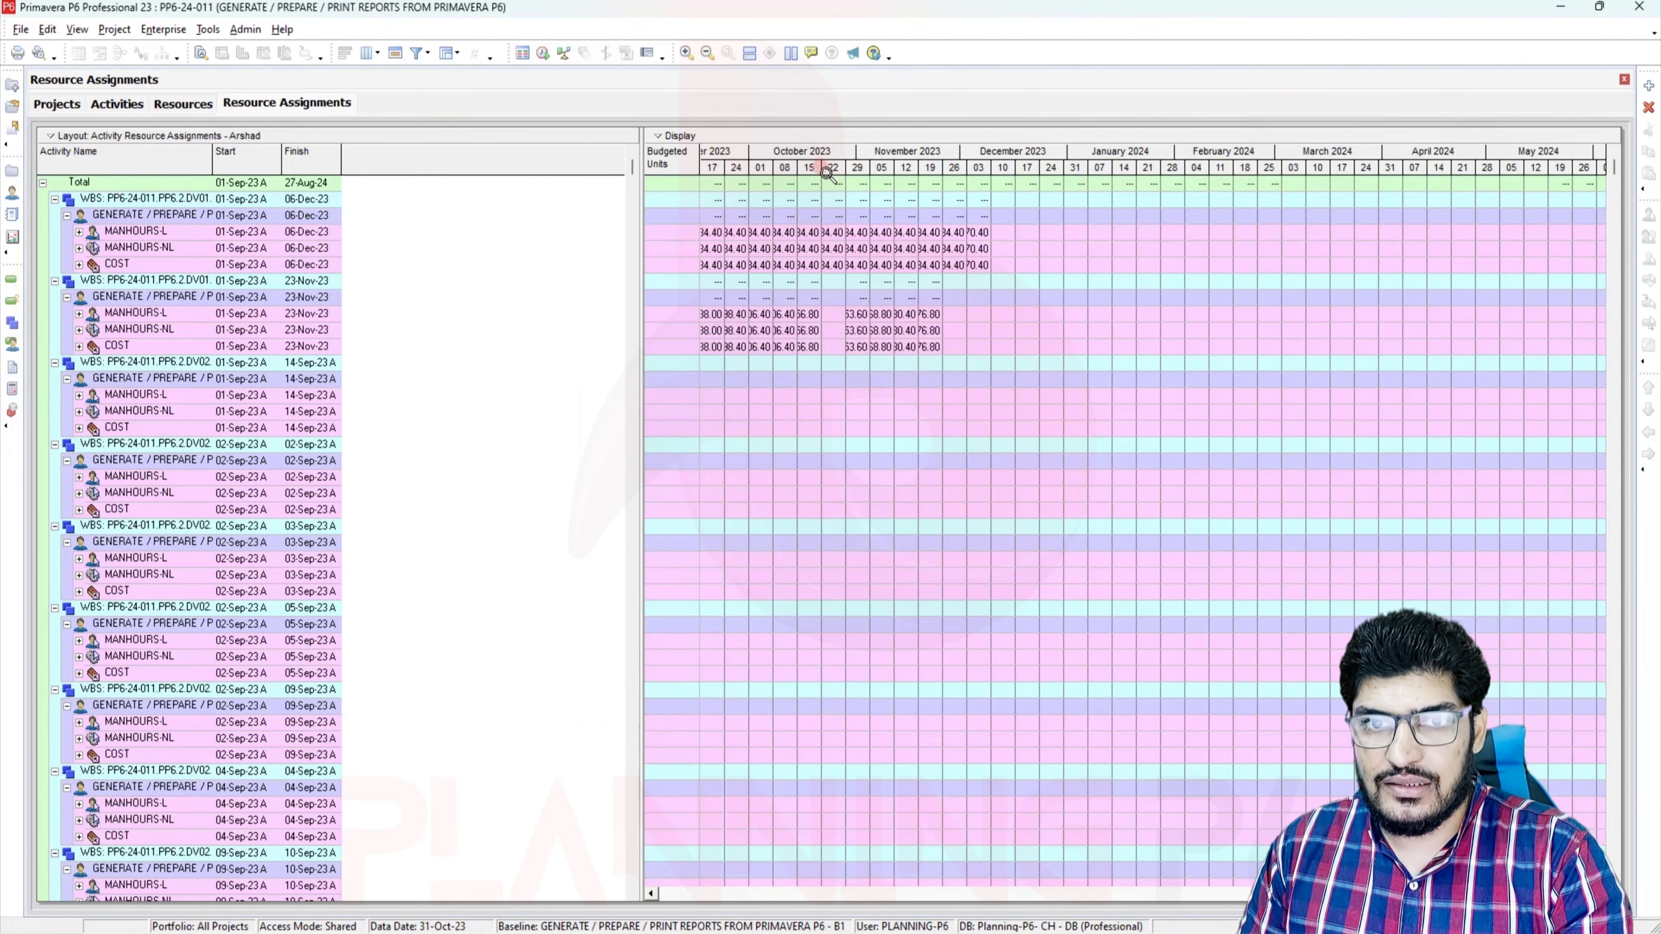
drag(811, 167, 1119, 169)
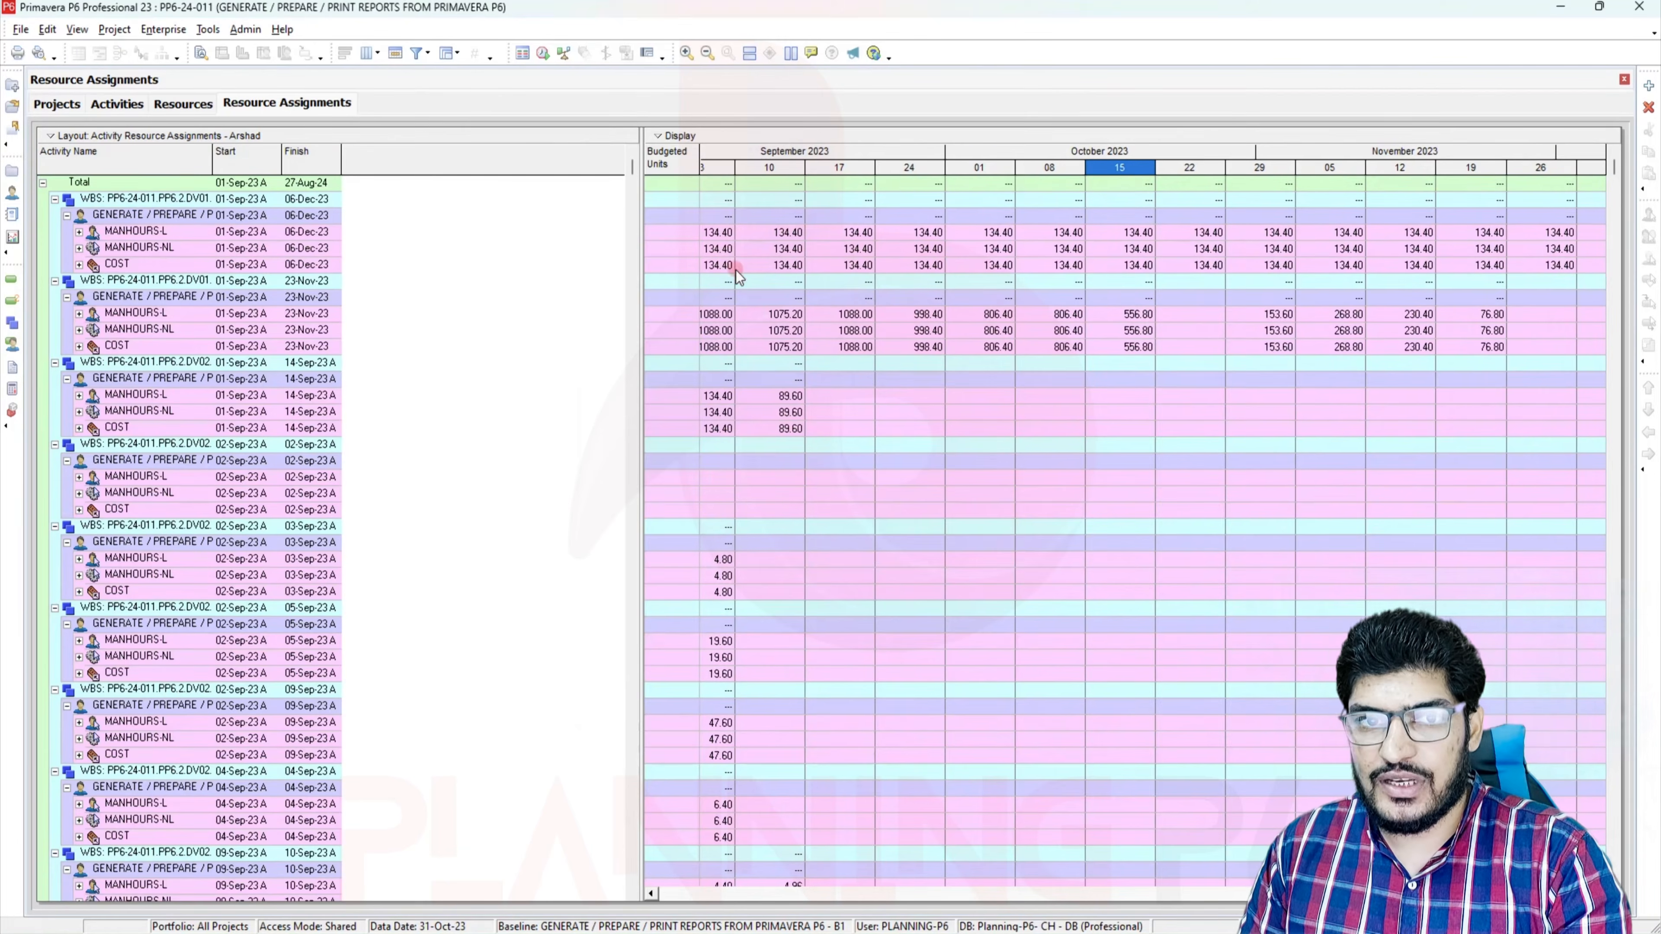
Examine the available spreadsheet fields under Time Interval costs, financial period values and units, and the Cumulative groups, leaving the selection as is
right_click(907, 308)
mouse_move(987, 495)
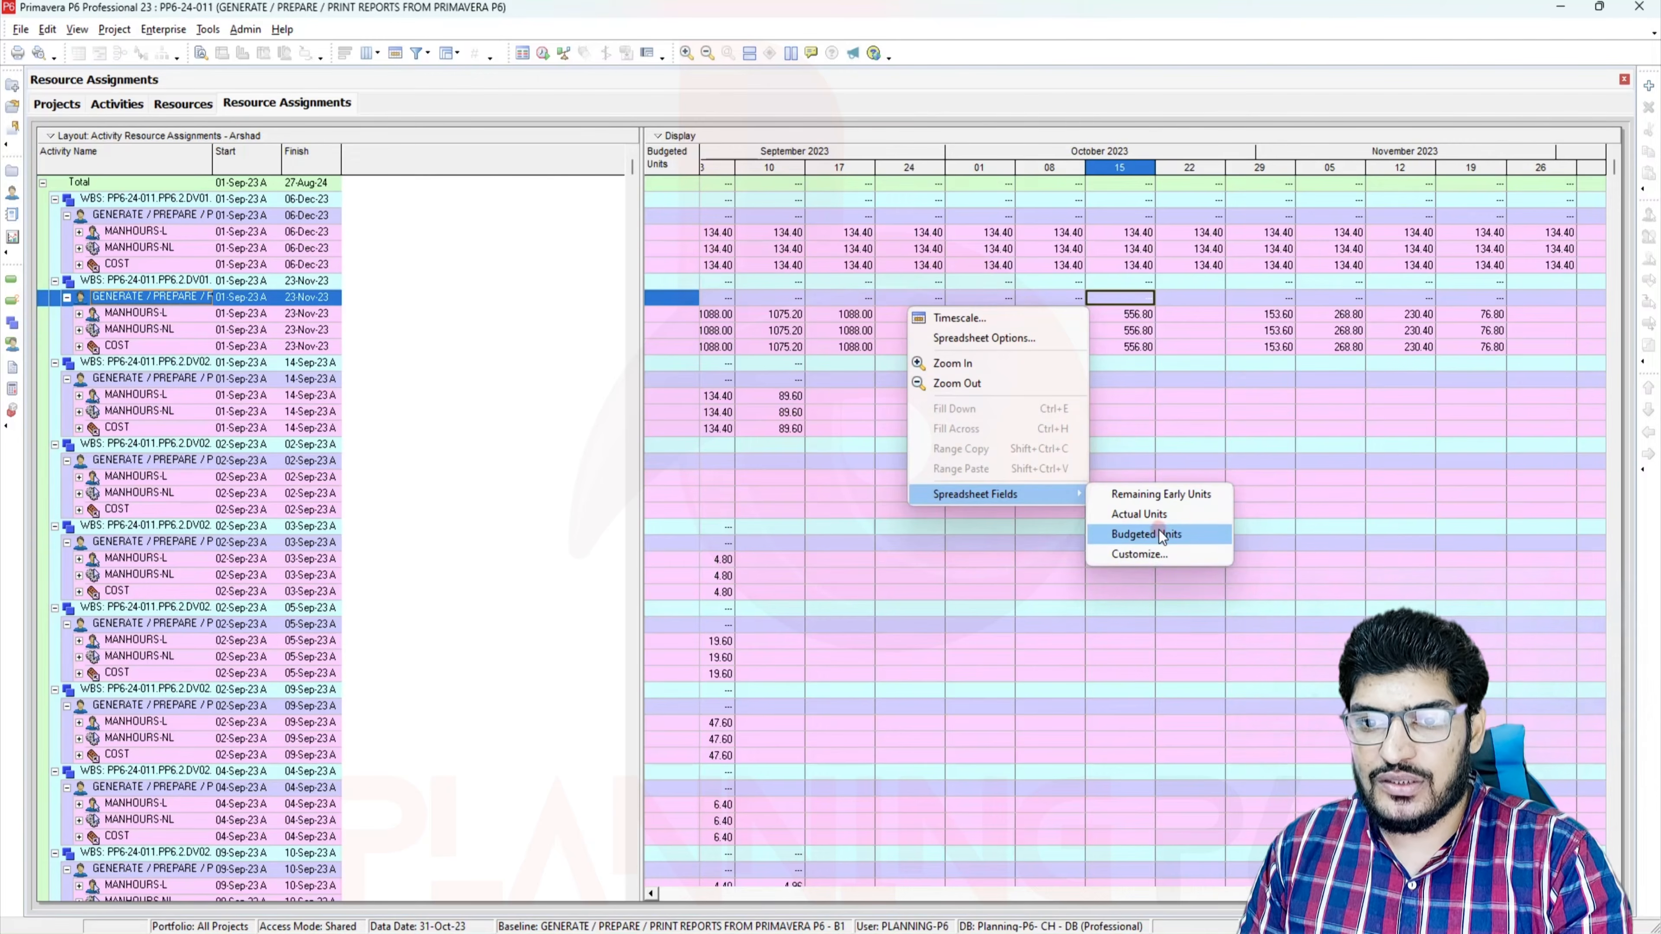
click(1151, 554)
click(607, 413)
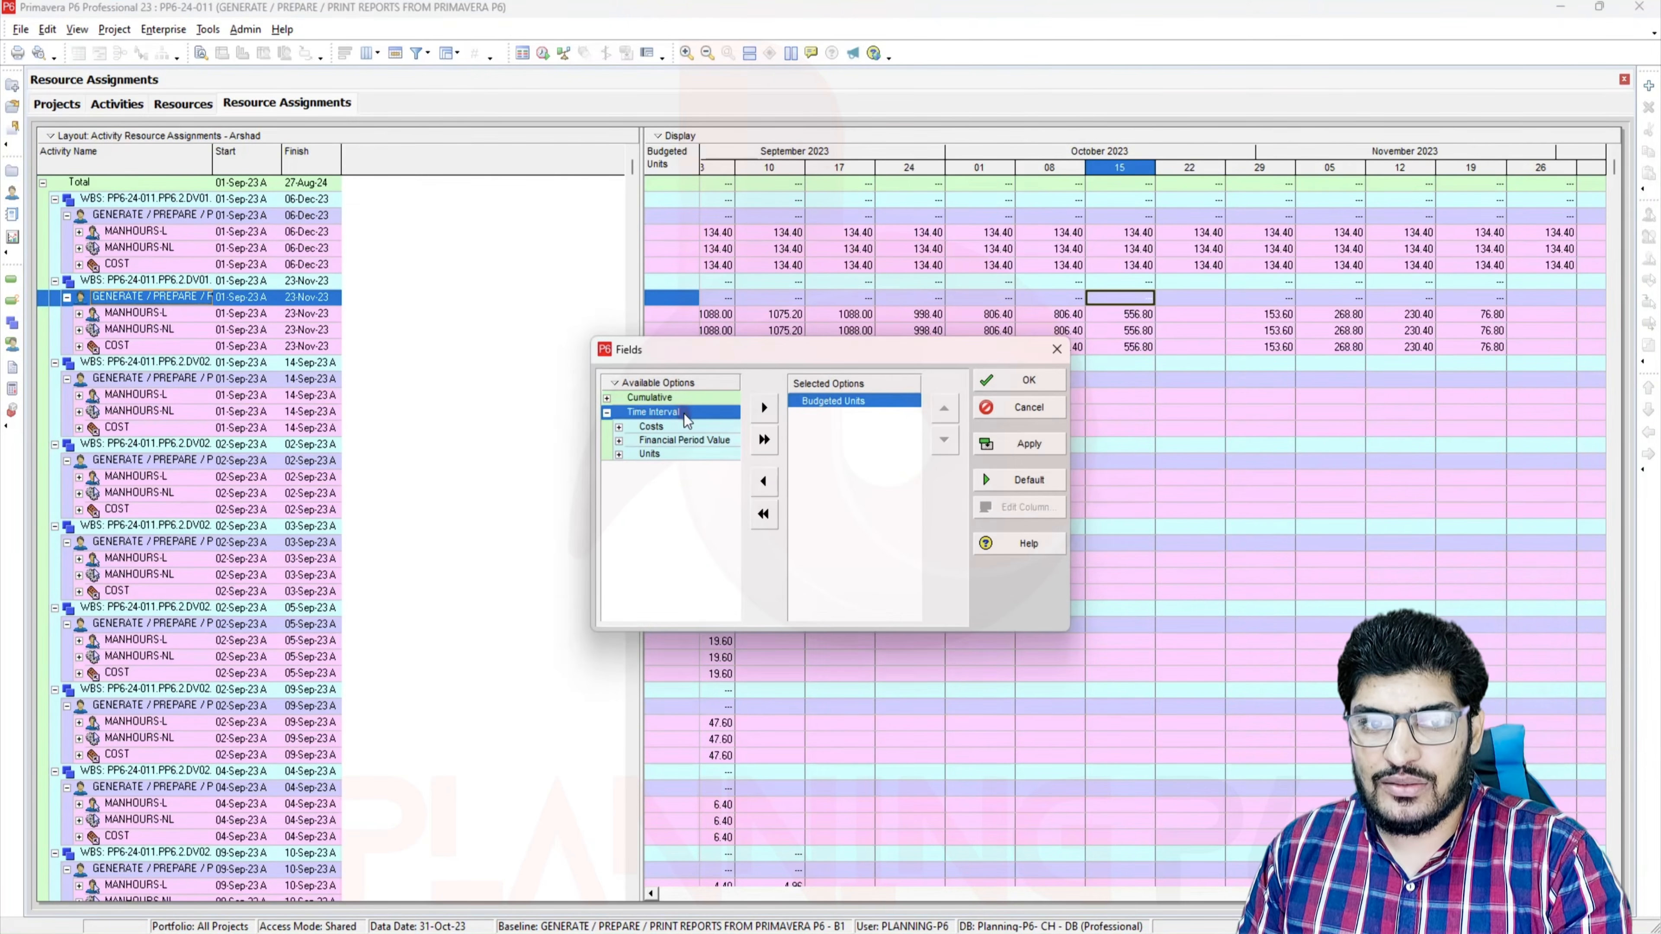
click(620, 428)
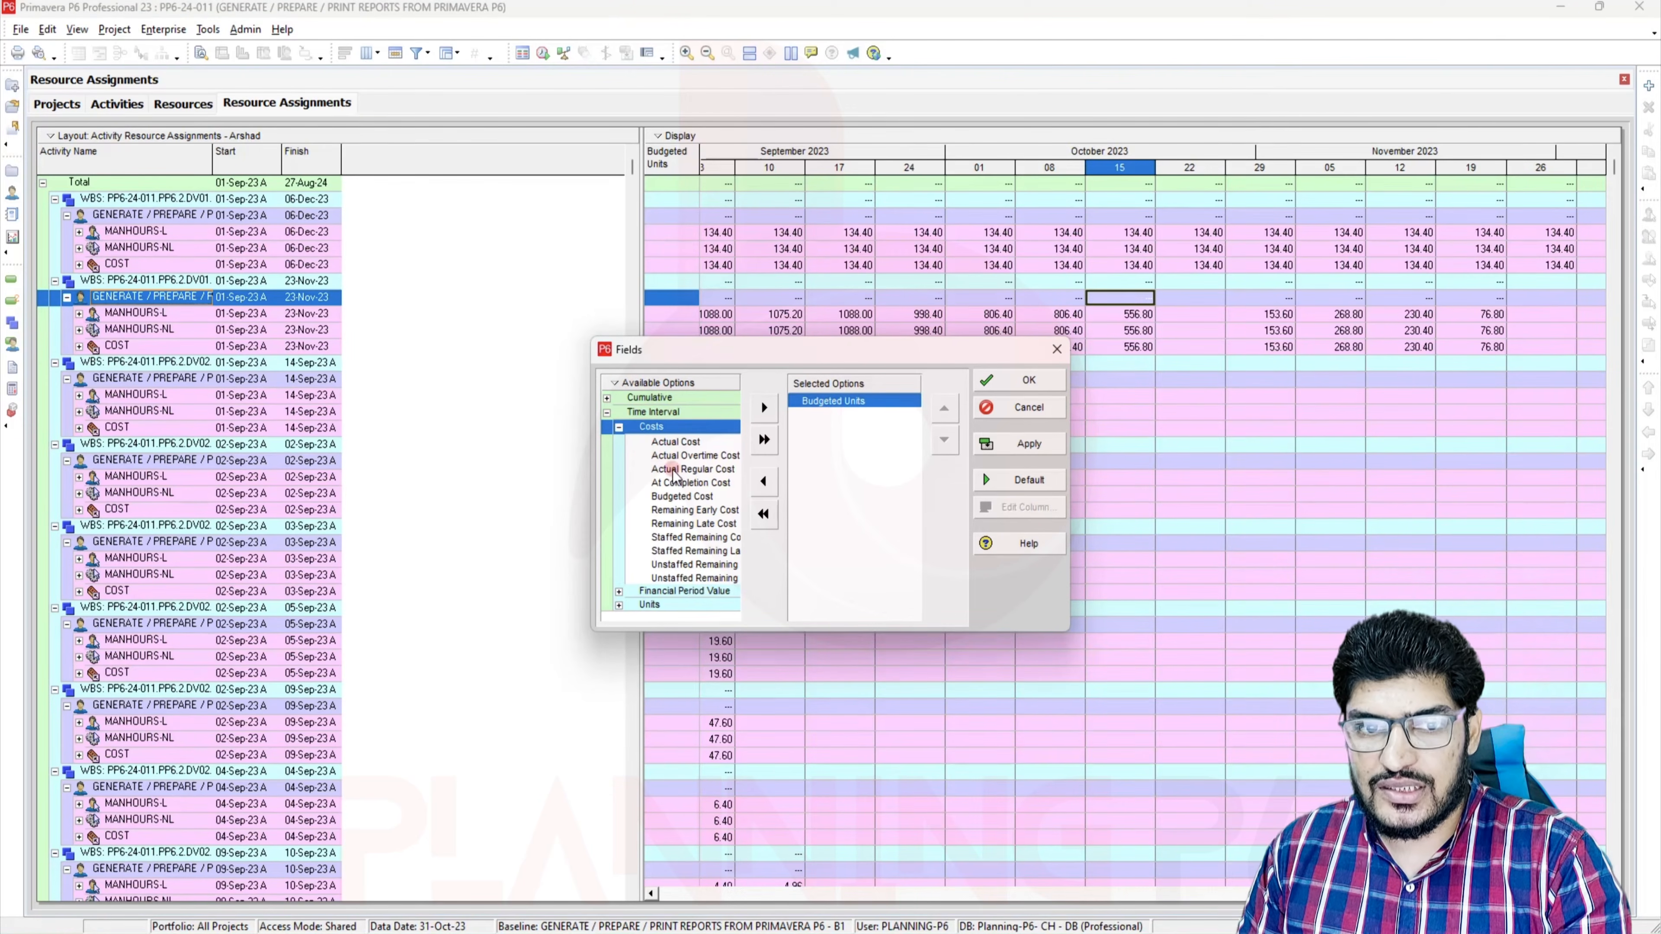
drag(592, 522, 471, 524)
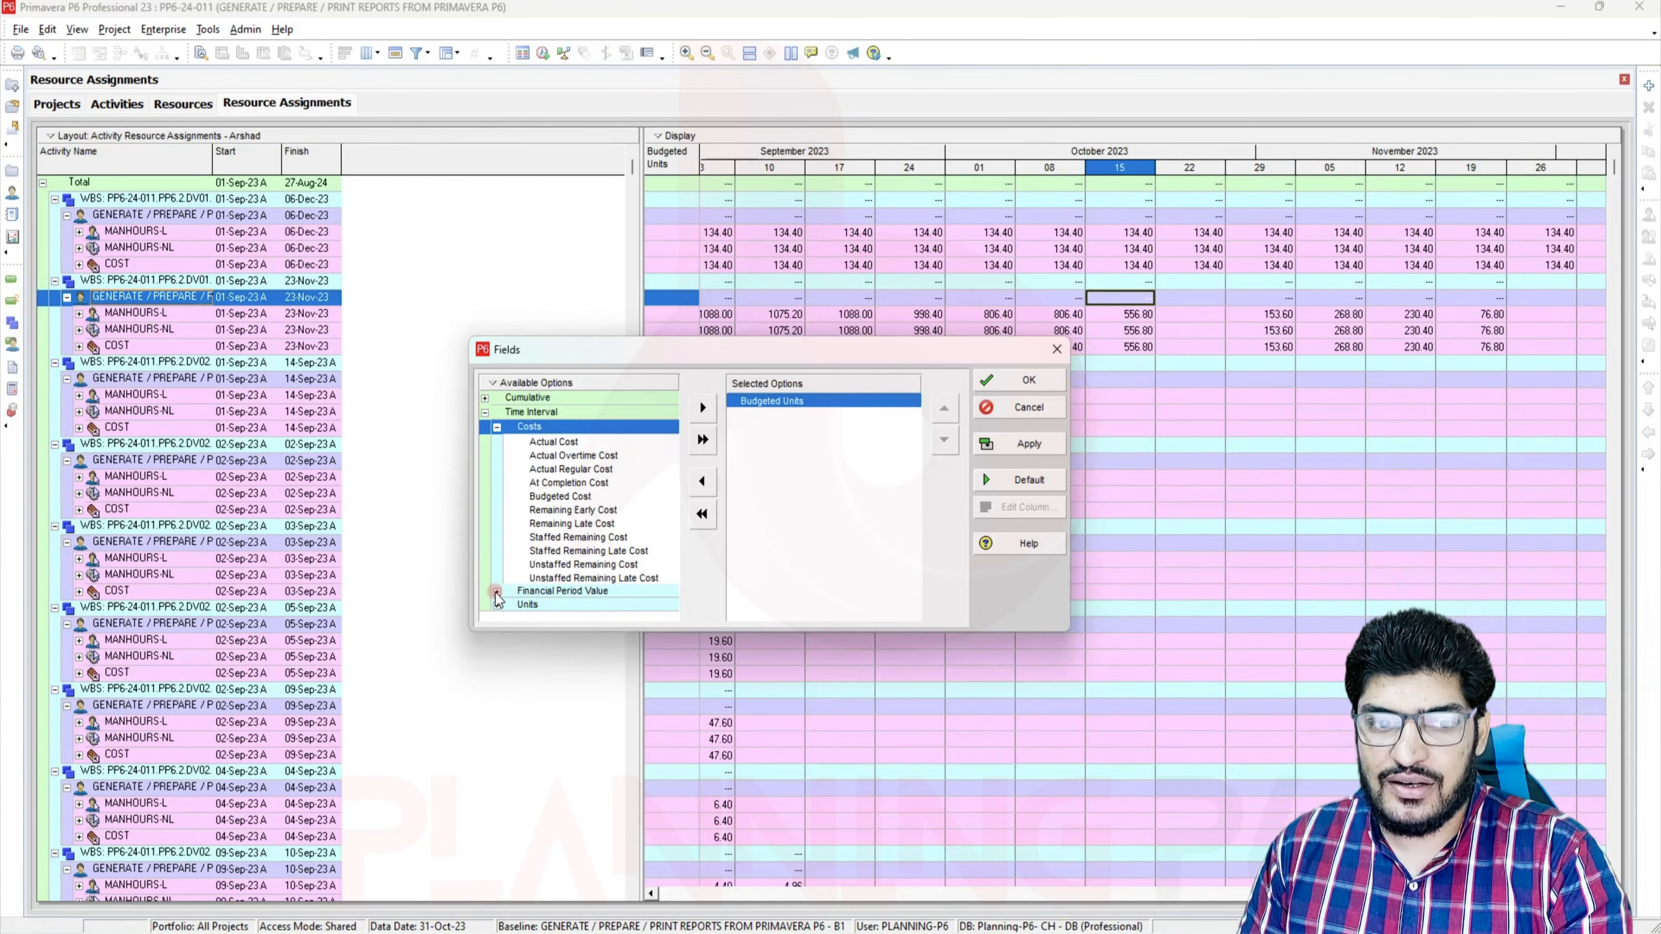
click(497, 591)
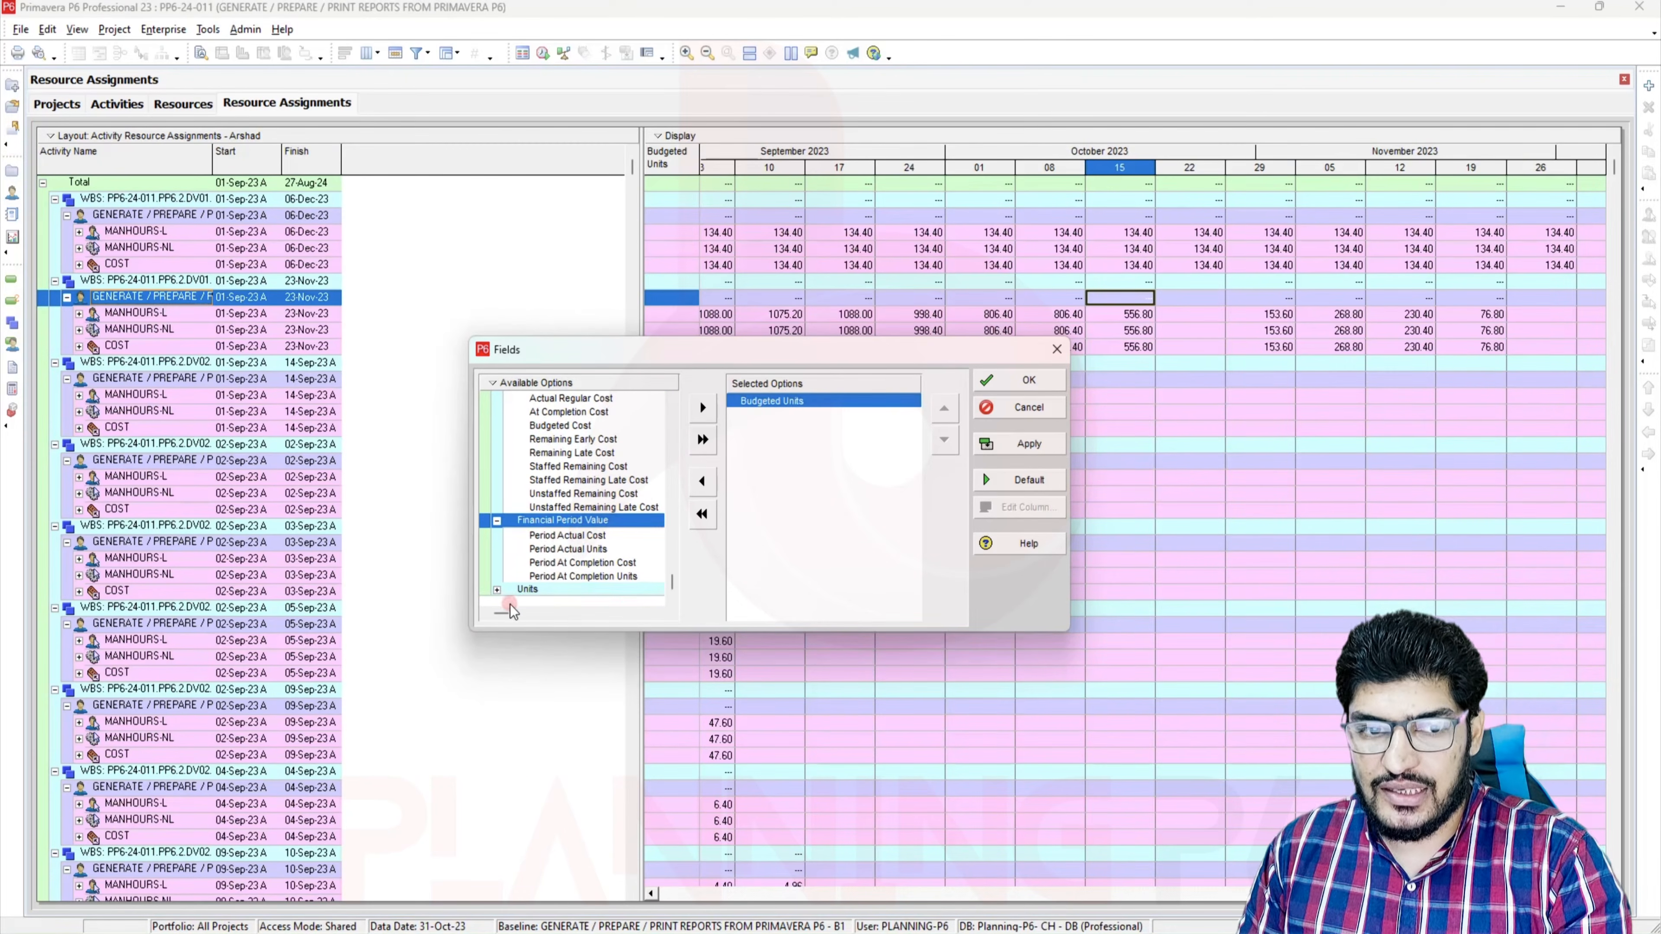
click(496, 590)
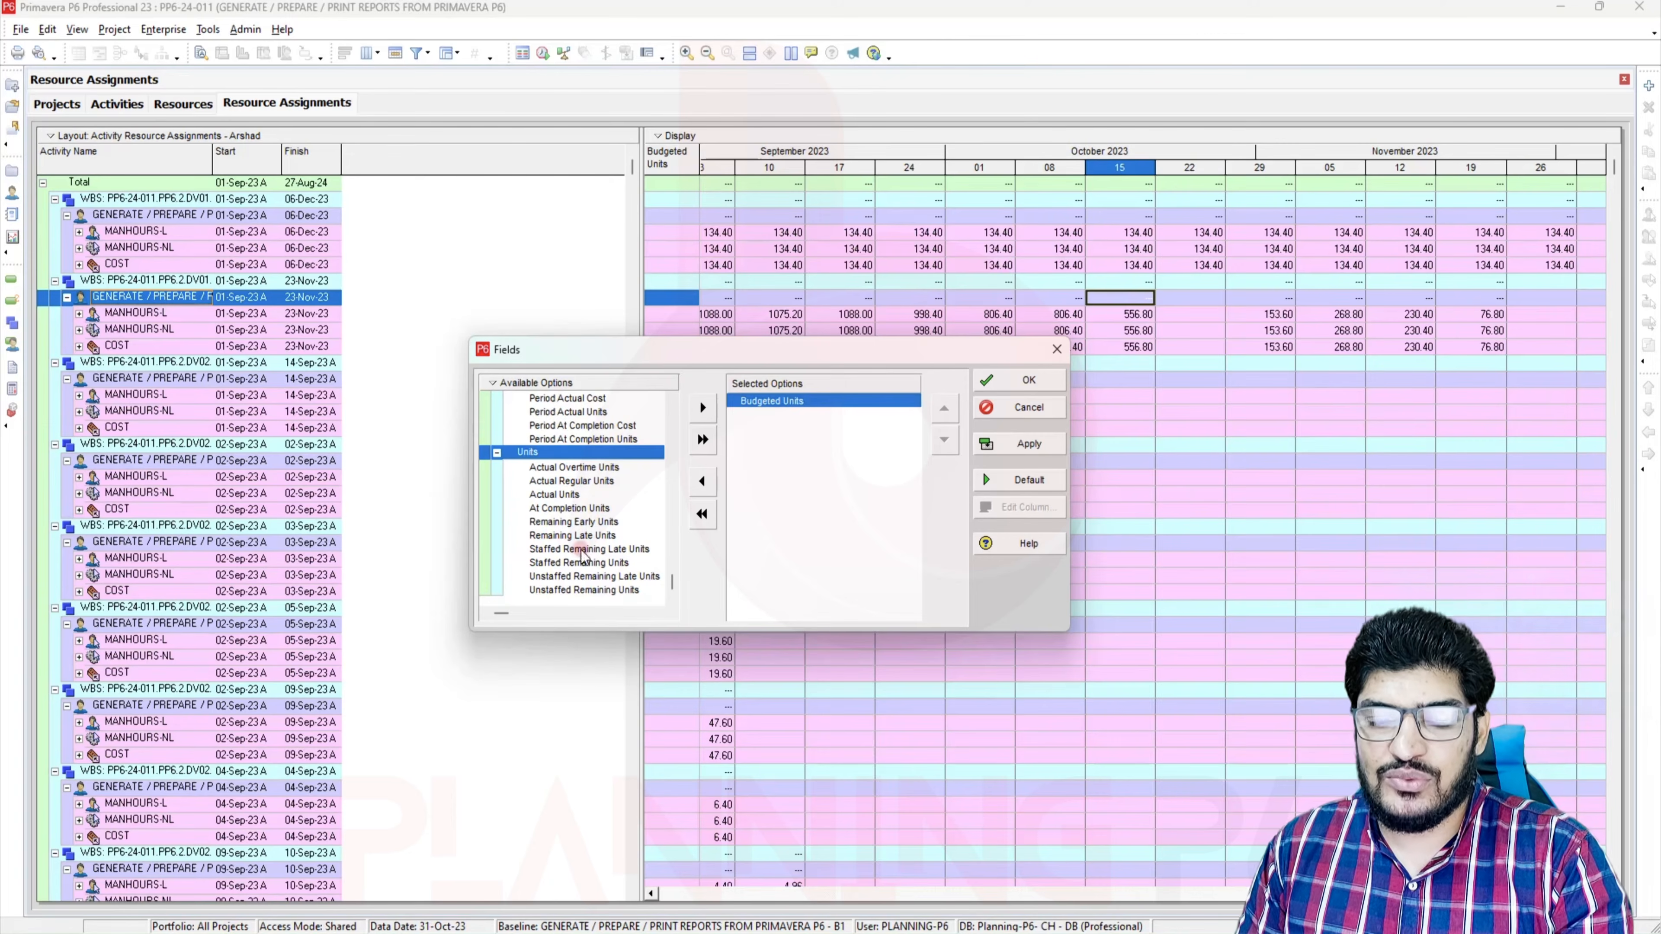
scroll(584, 556, up, 8)
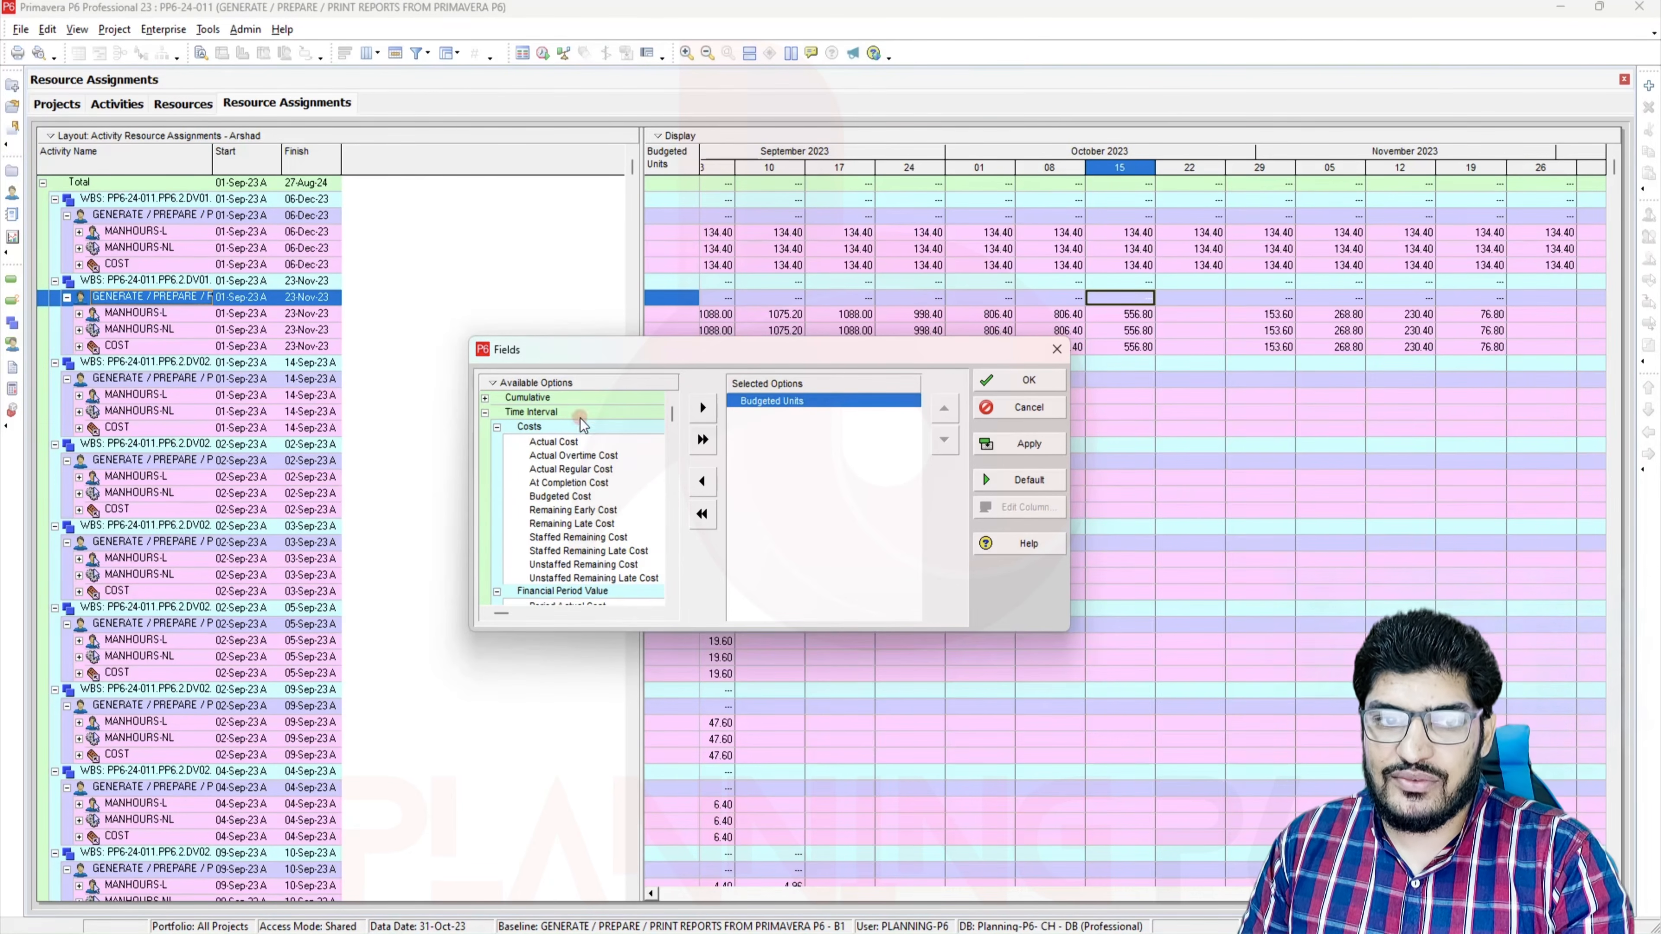
click(486, 398)
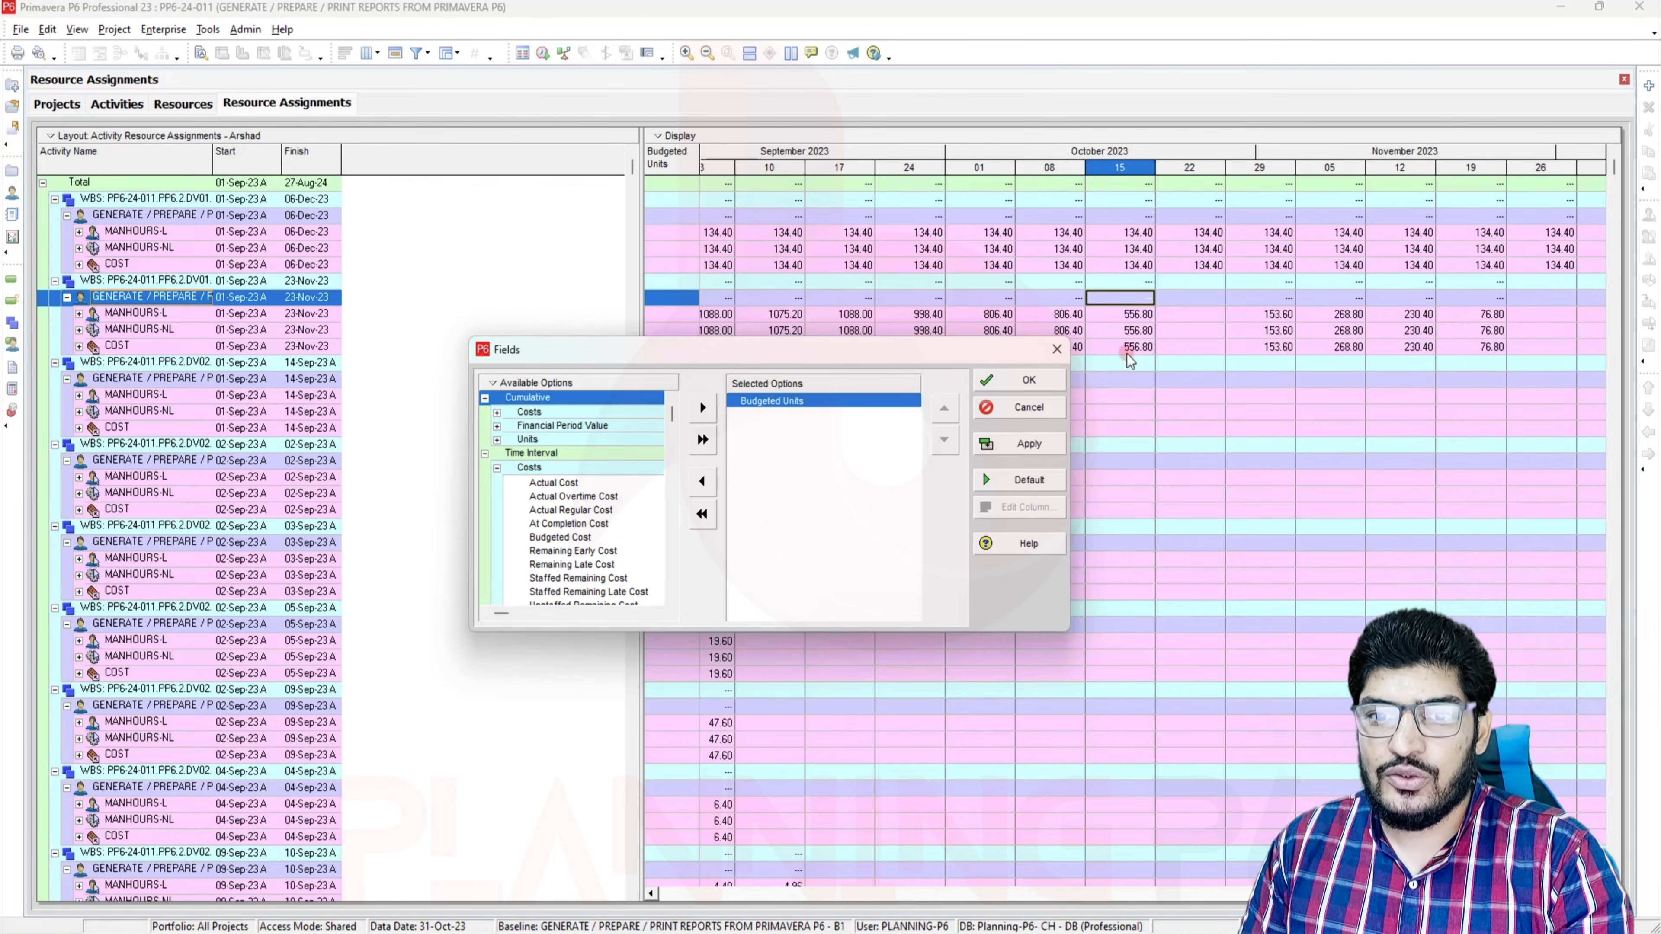
click(1057, 349)
Show Actual Units as the spreadsheet field for the resource assignments and look over the weekly values
right_click(1121, 347)
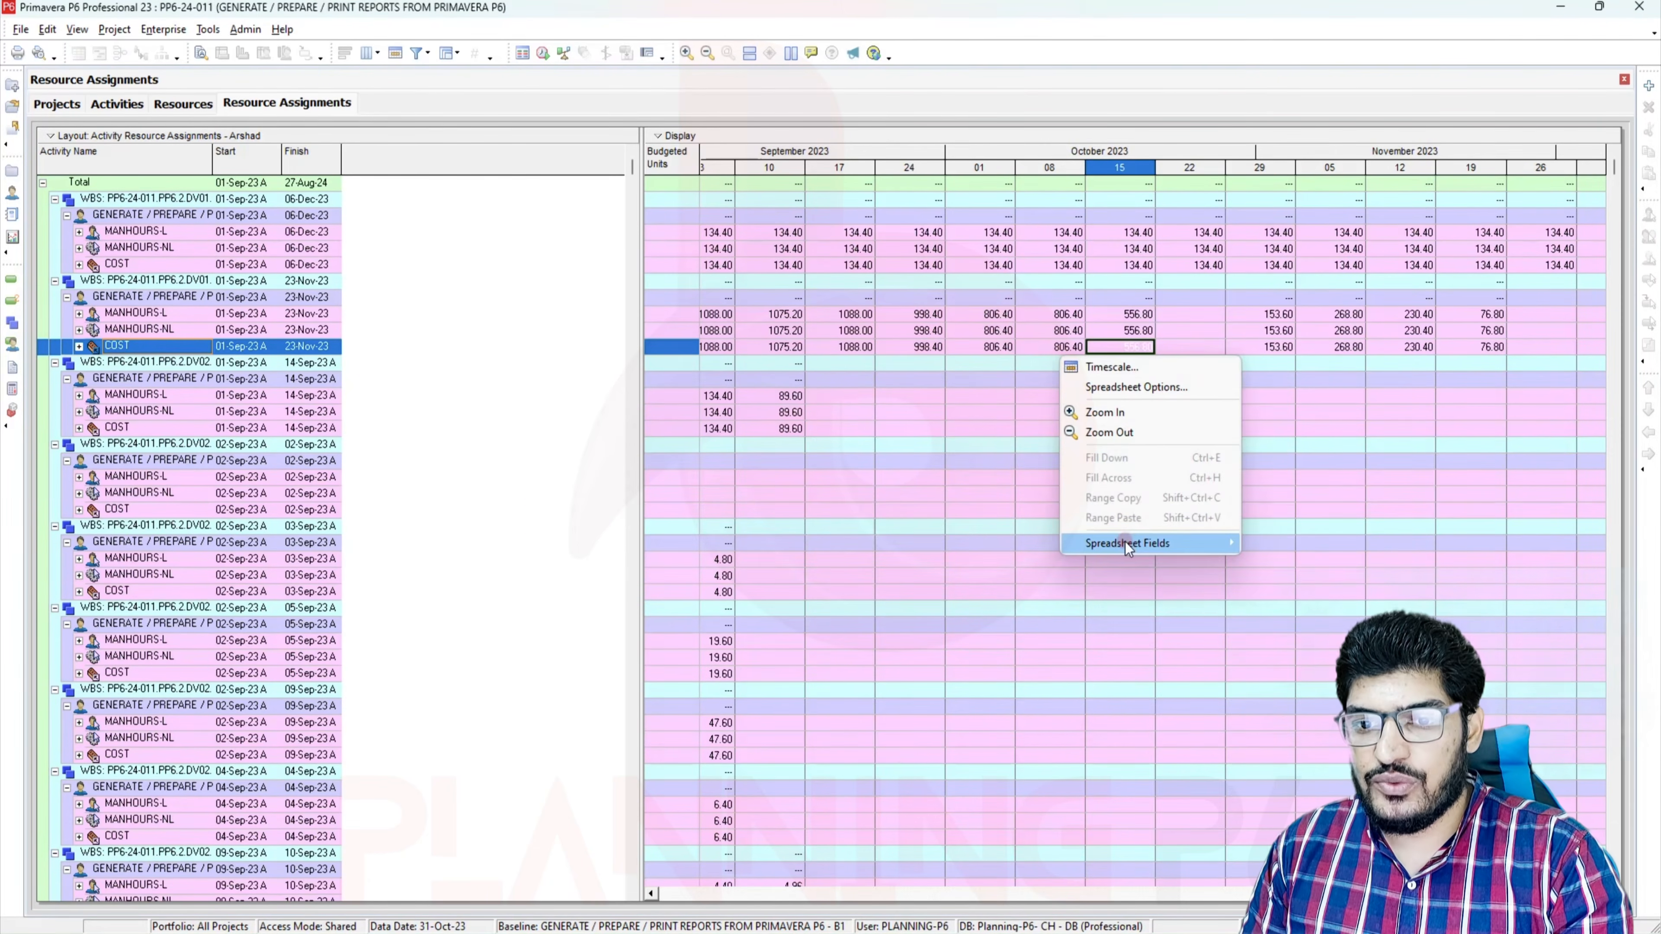
mouse_move(1128, 548)
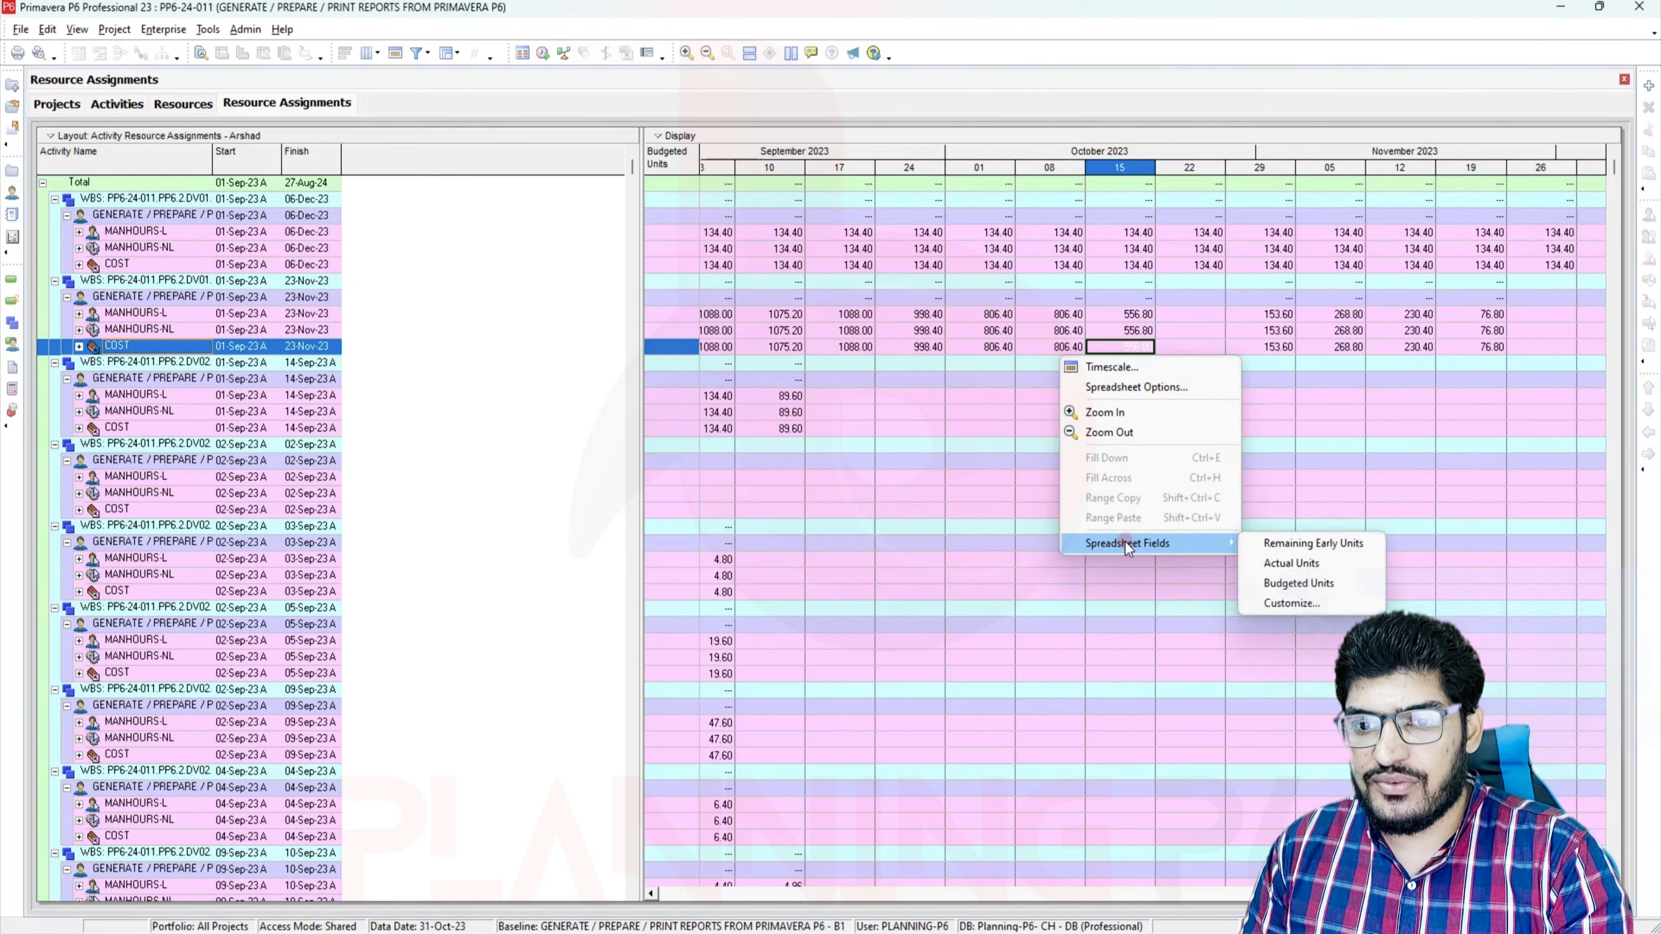
click(1296, 564)
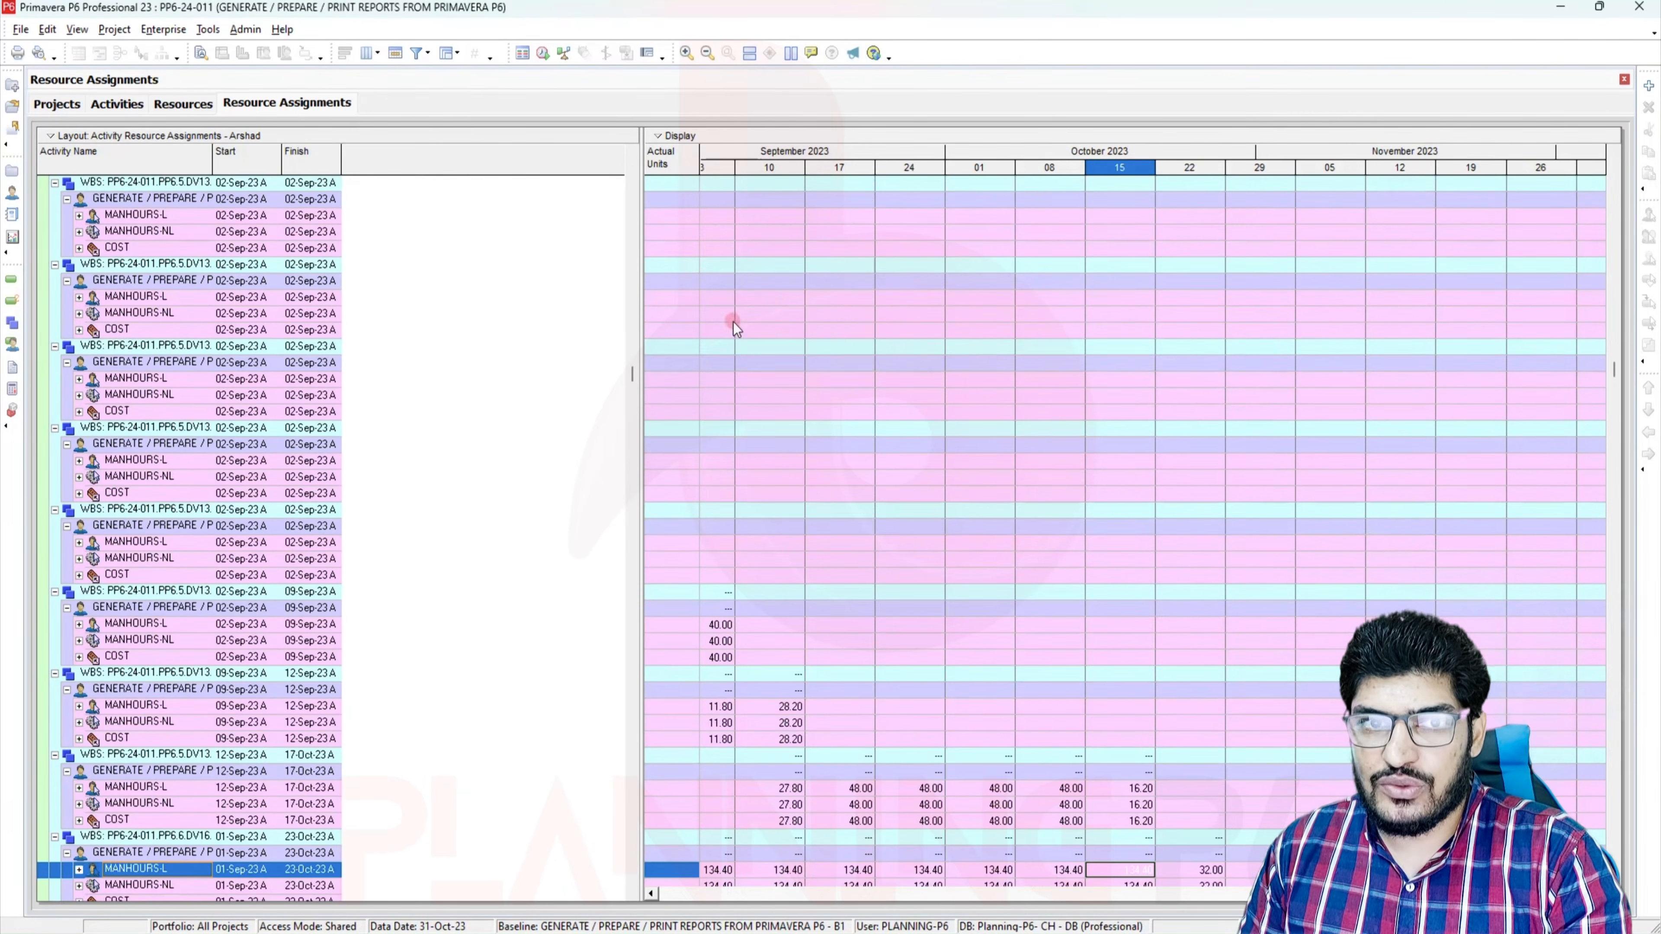
scroll(849, 649, up, 8)
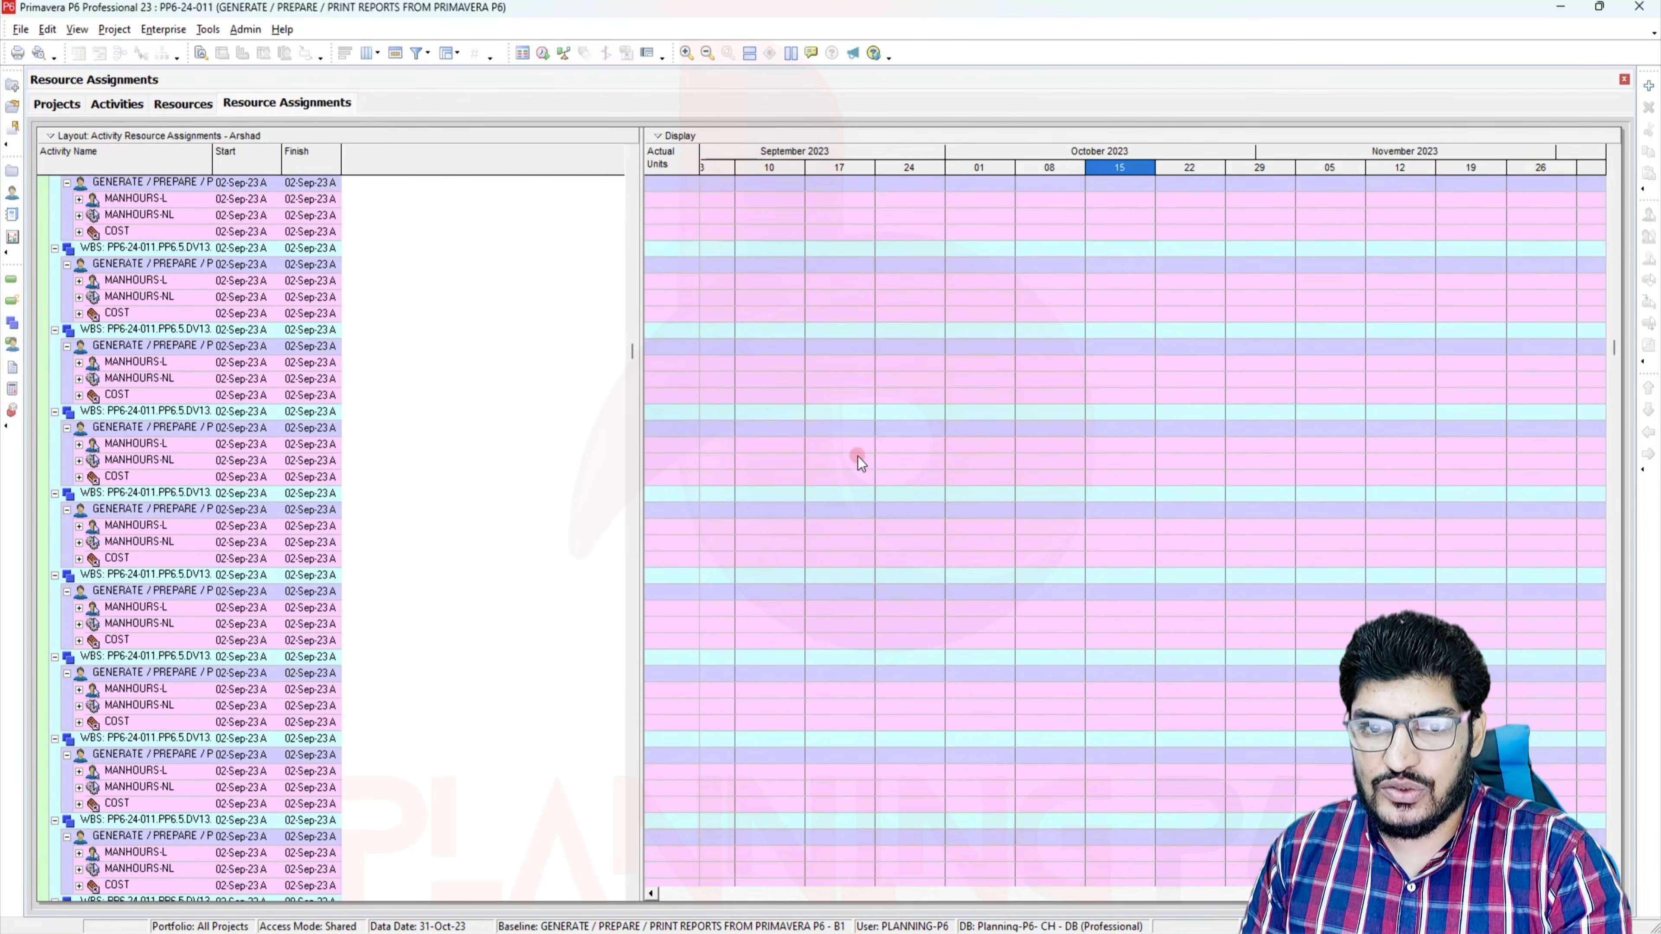
scroll(863, 461, up, 5)
Customize the spreadsheet fields so that the Time Interval Budgeted Cost is the only selected option, and apply it
right_click(873, 397)
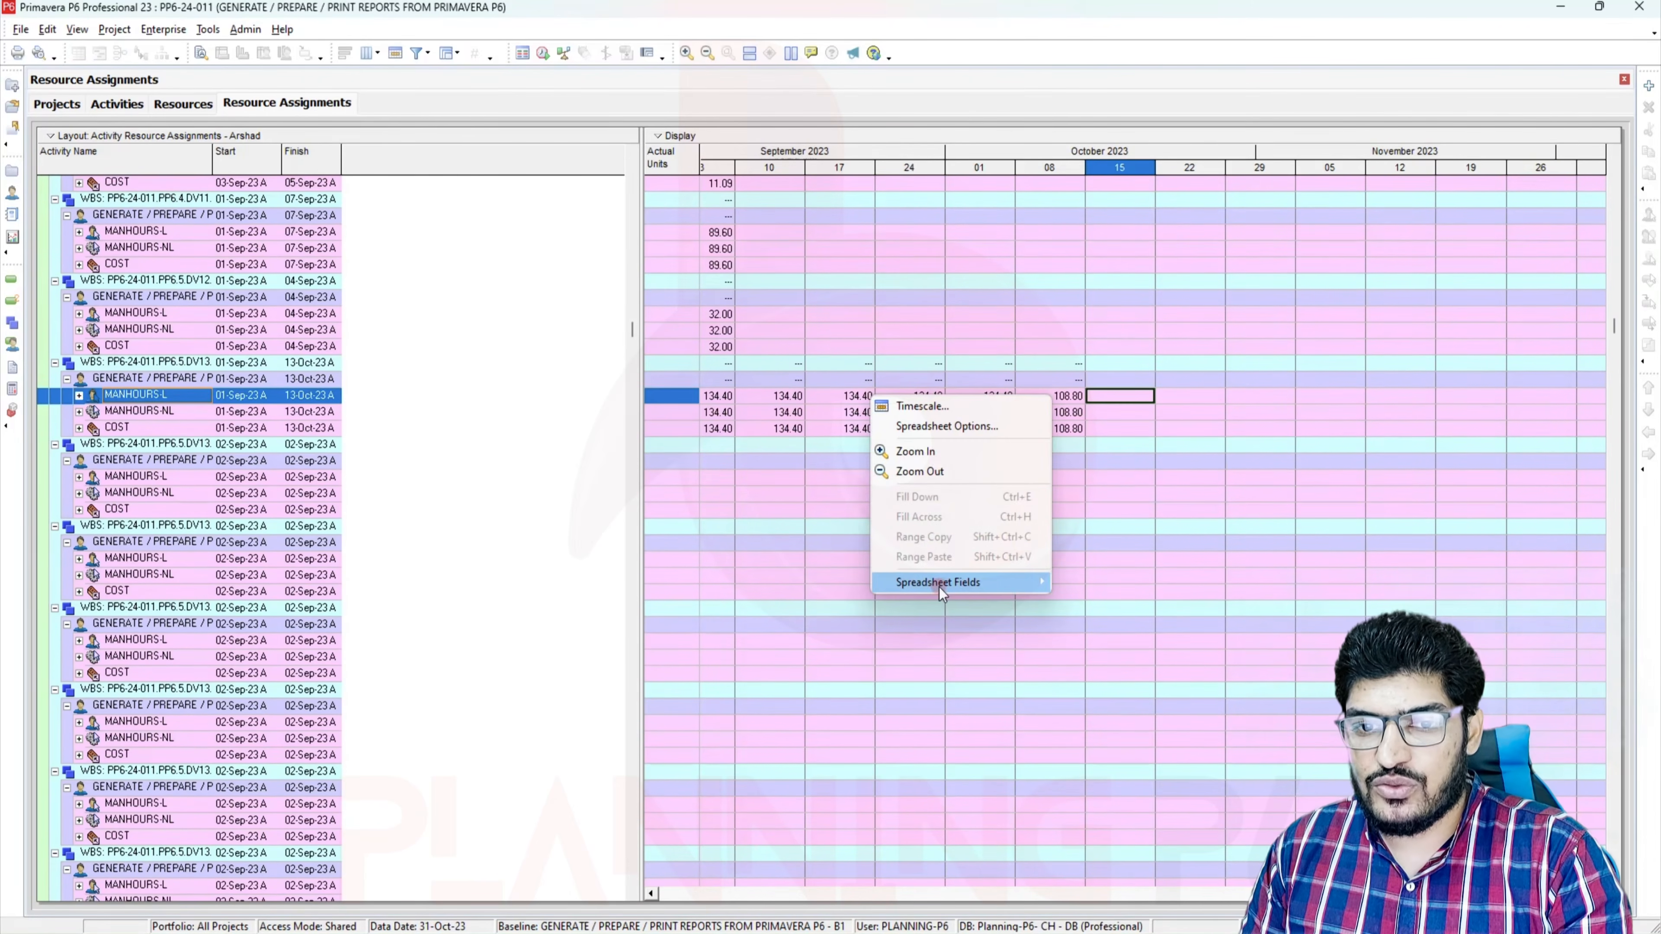
mouse_move(941, 584)
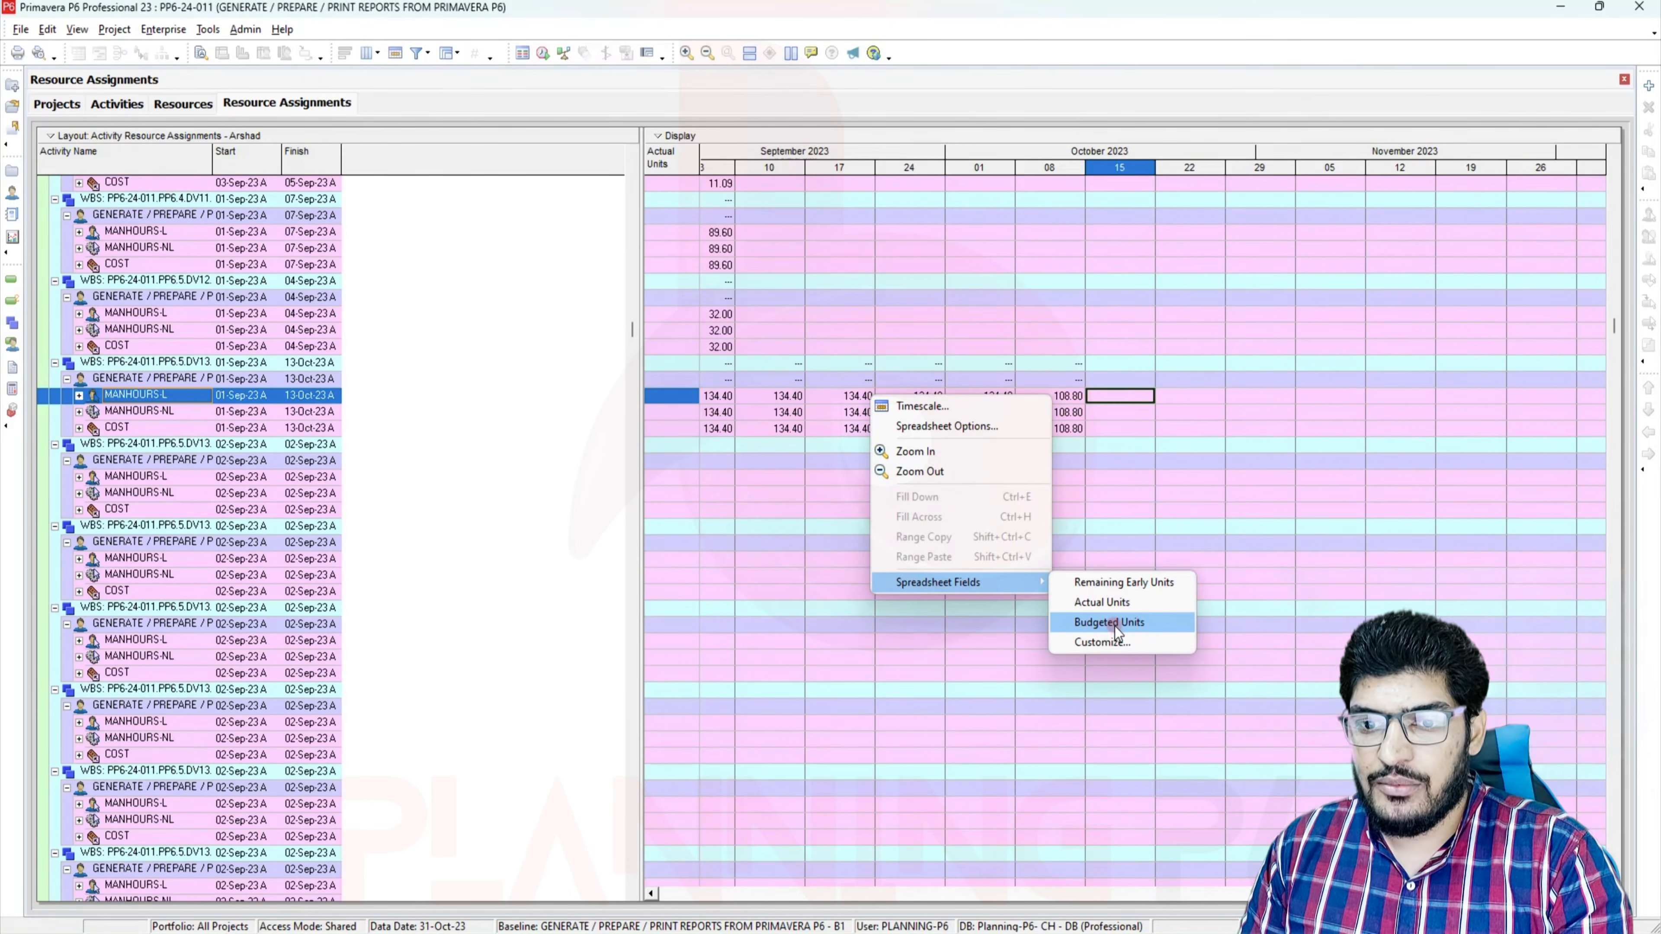
click(1114, 642)
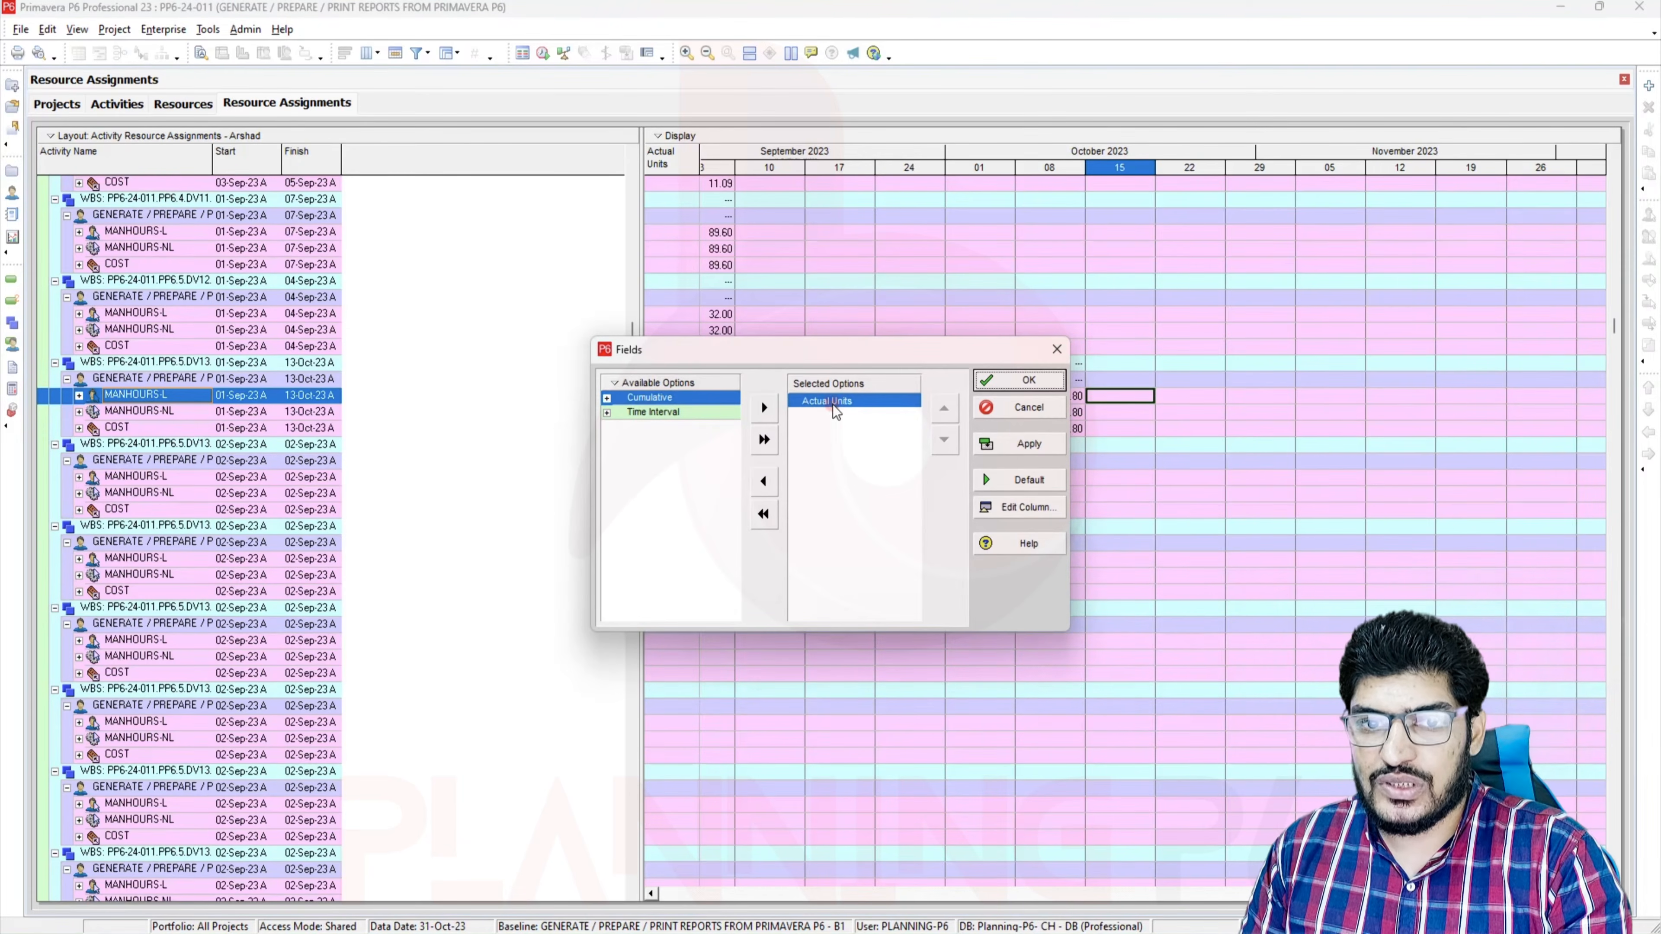
click(607, 413)
click(607, 412)
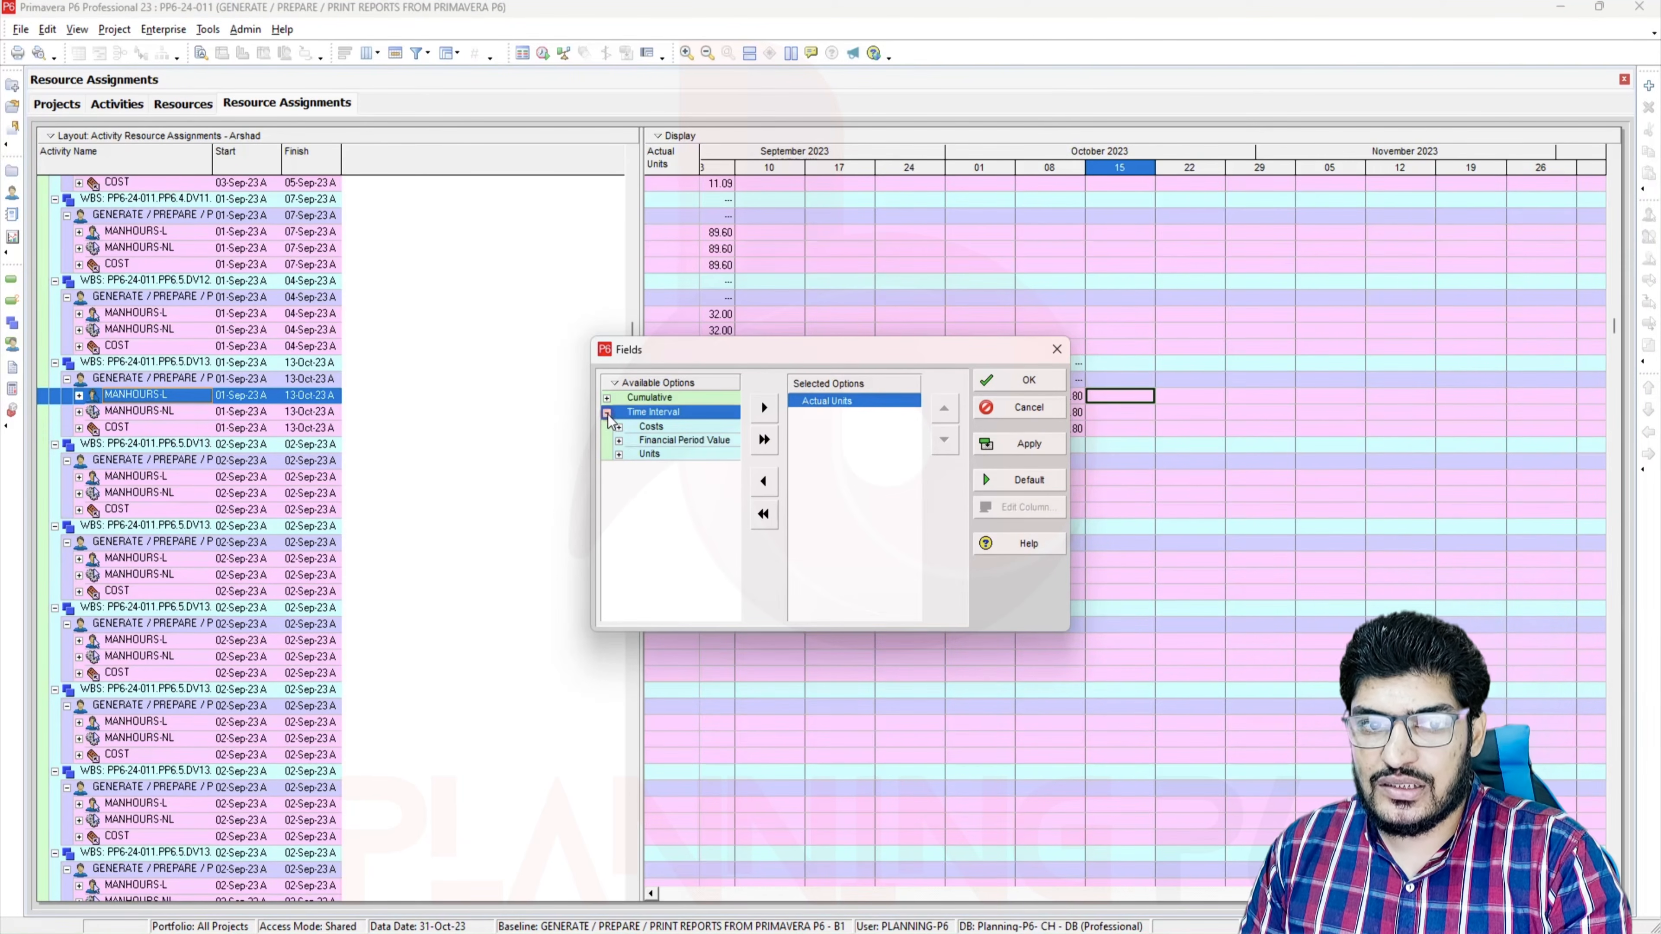
click(618, 427)
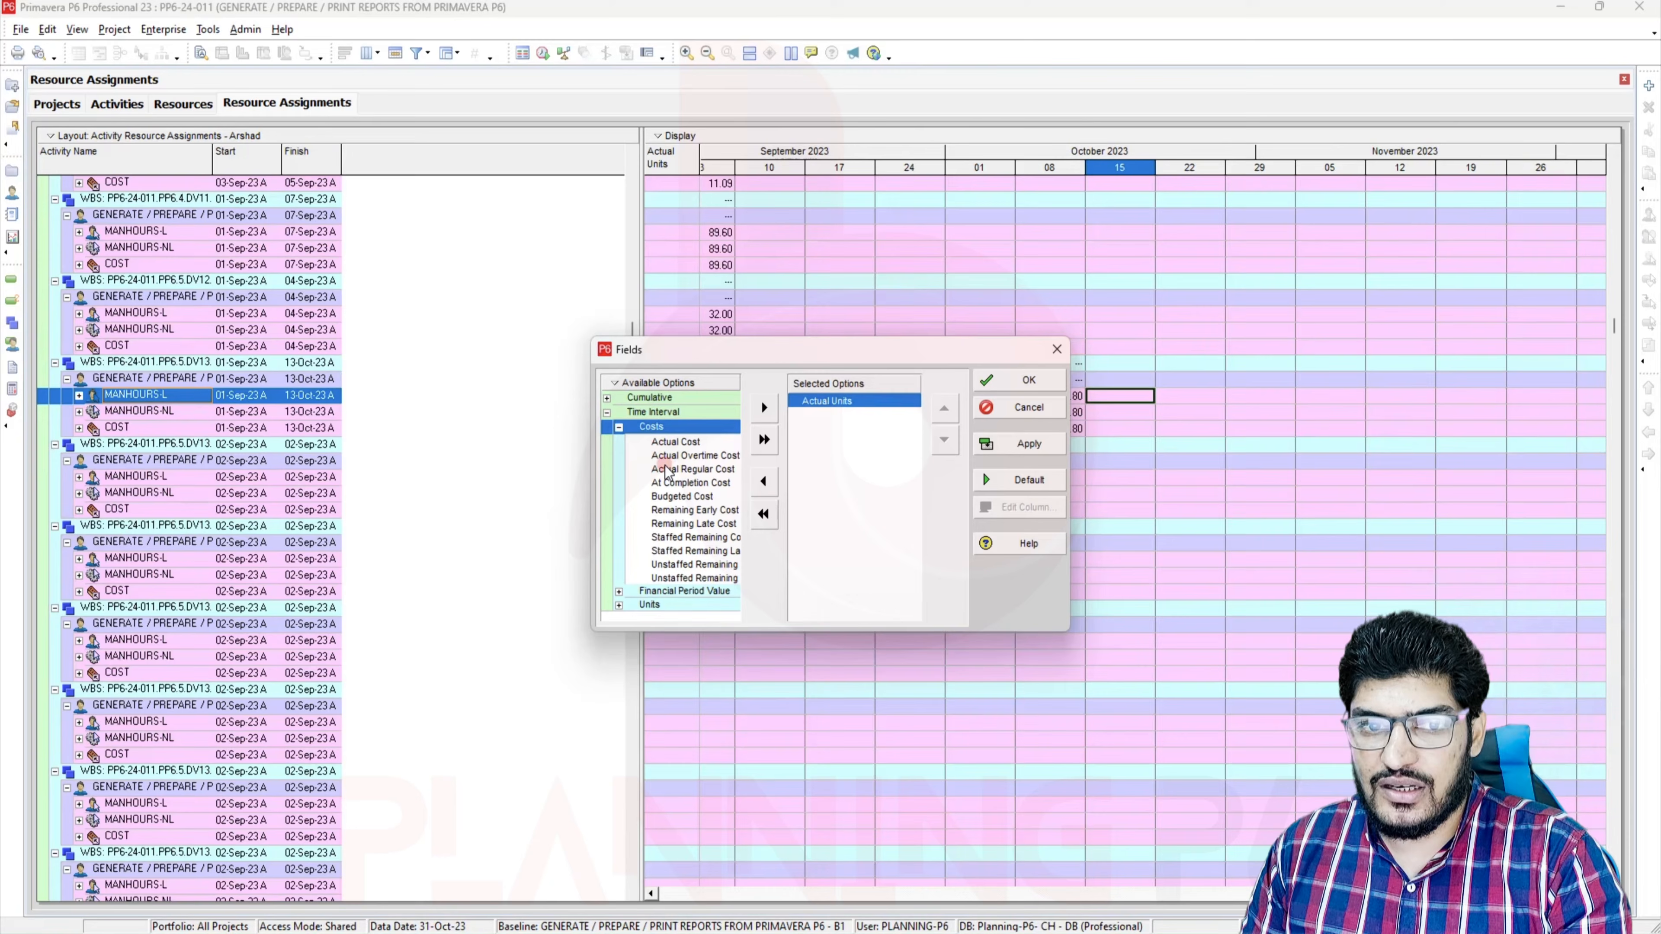
click(677, 443)
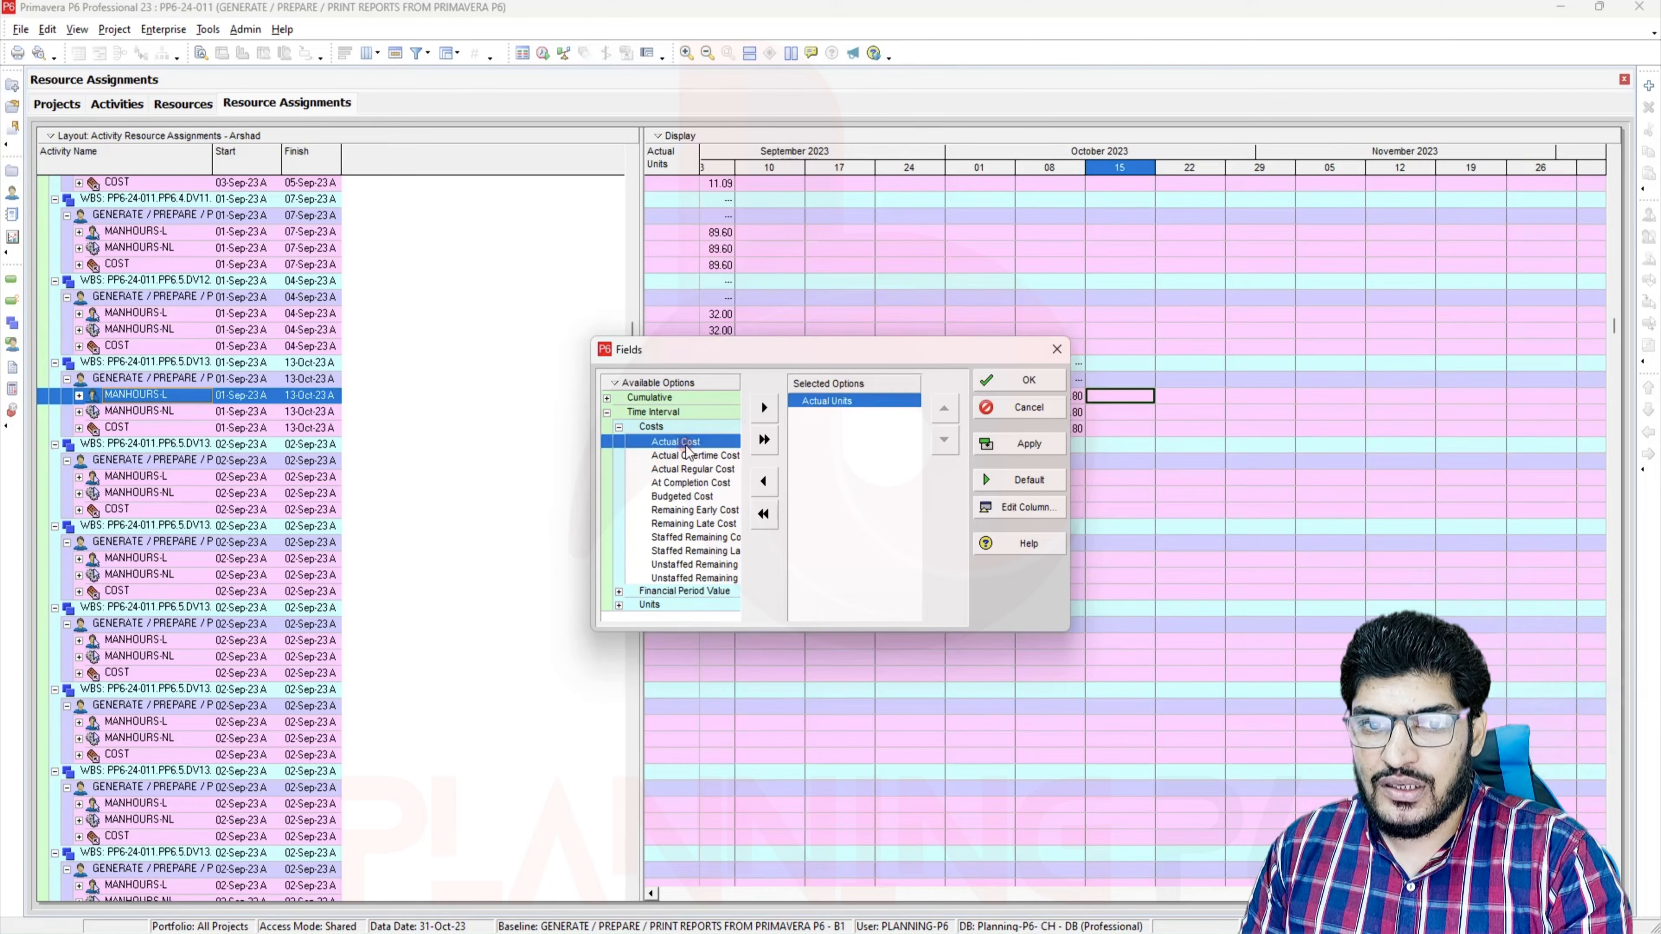
double_click(680, 496)
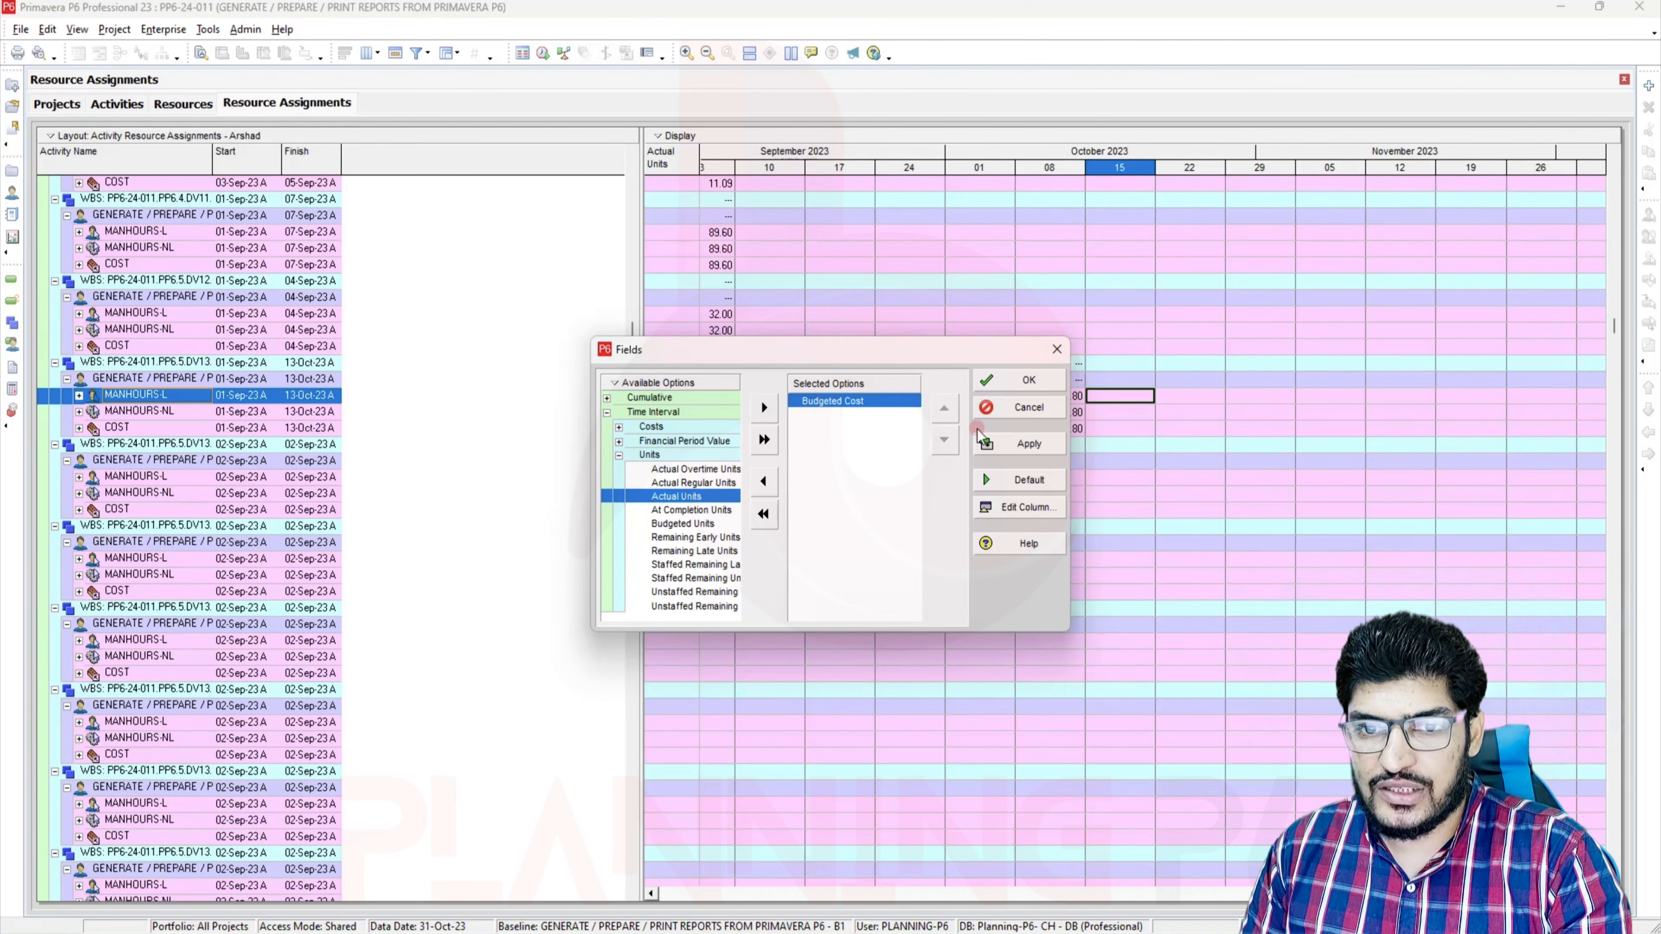
click(1029, 444)
click(1029, 380)
Widen the weekly timescale columns of the spreadsheet so the September 2023 totals are fully readable
scroll(1039, 549, down, 2)
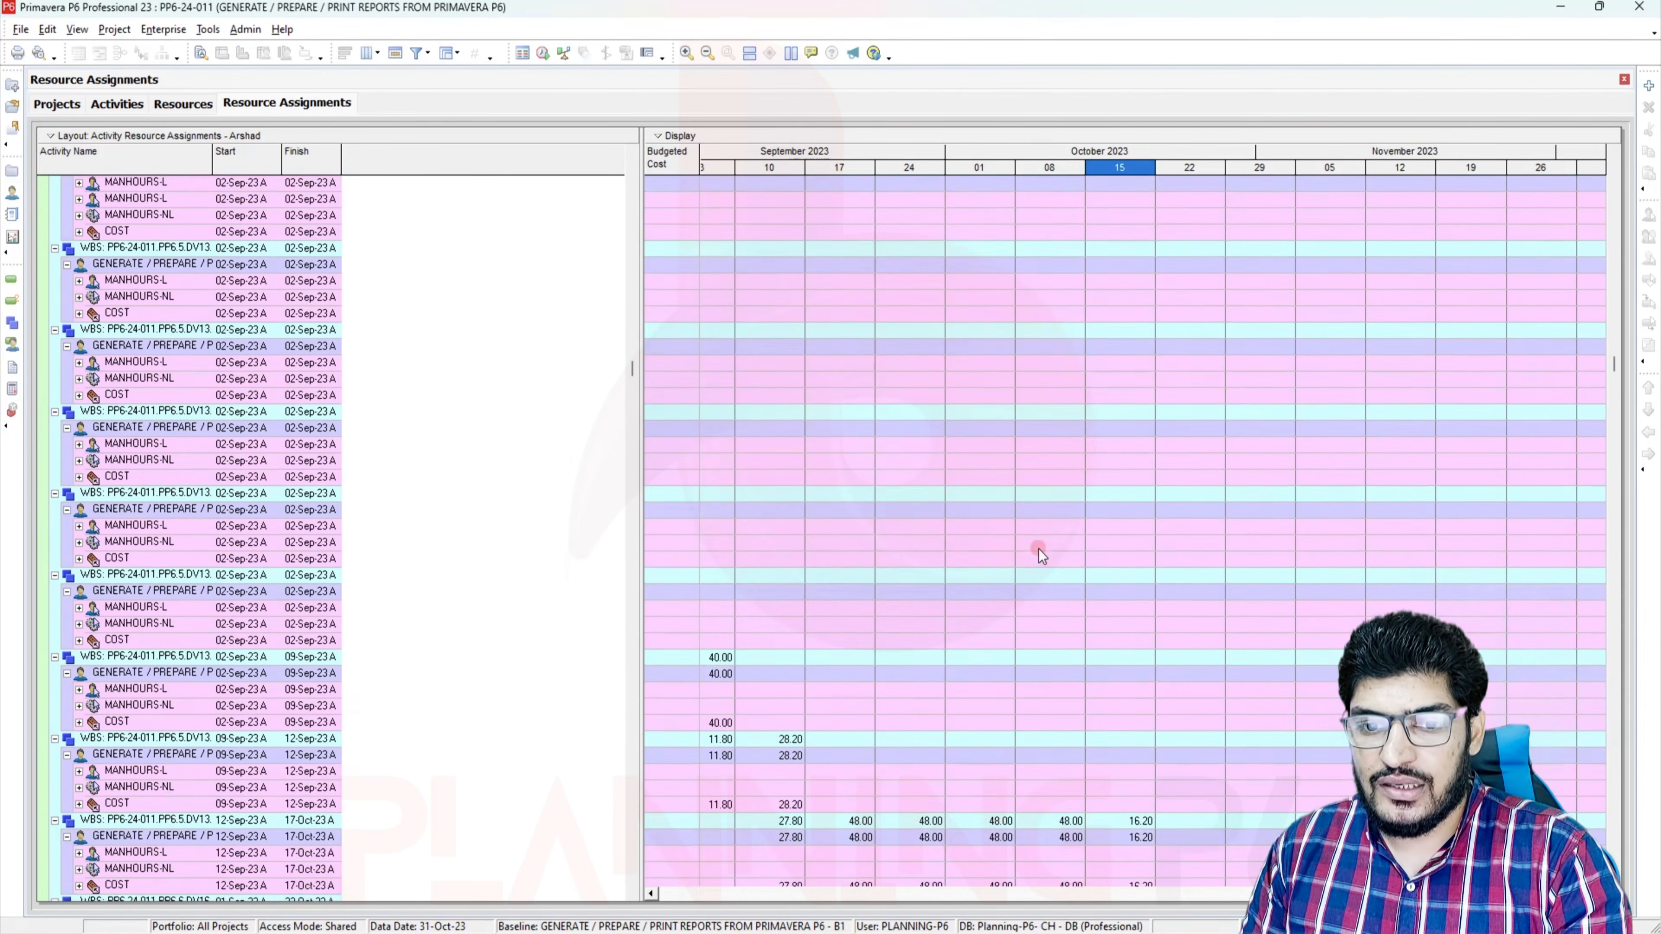
scroll(1020, 557, up, 8)
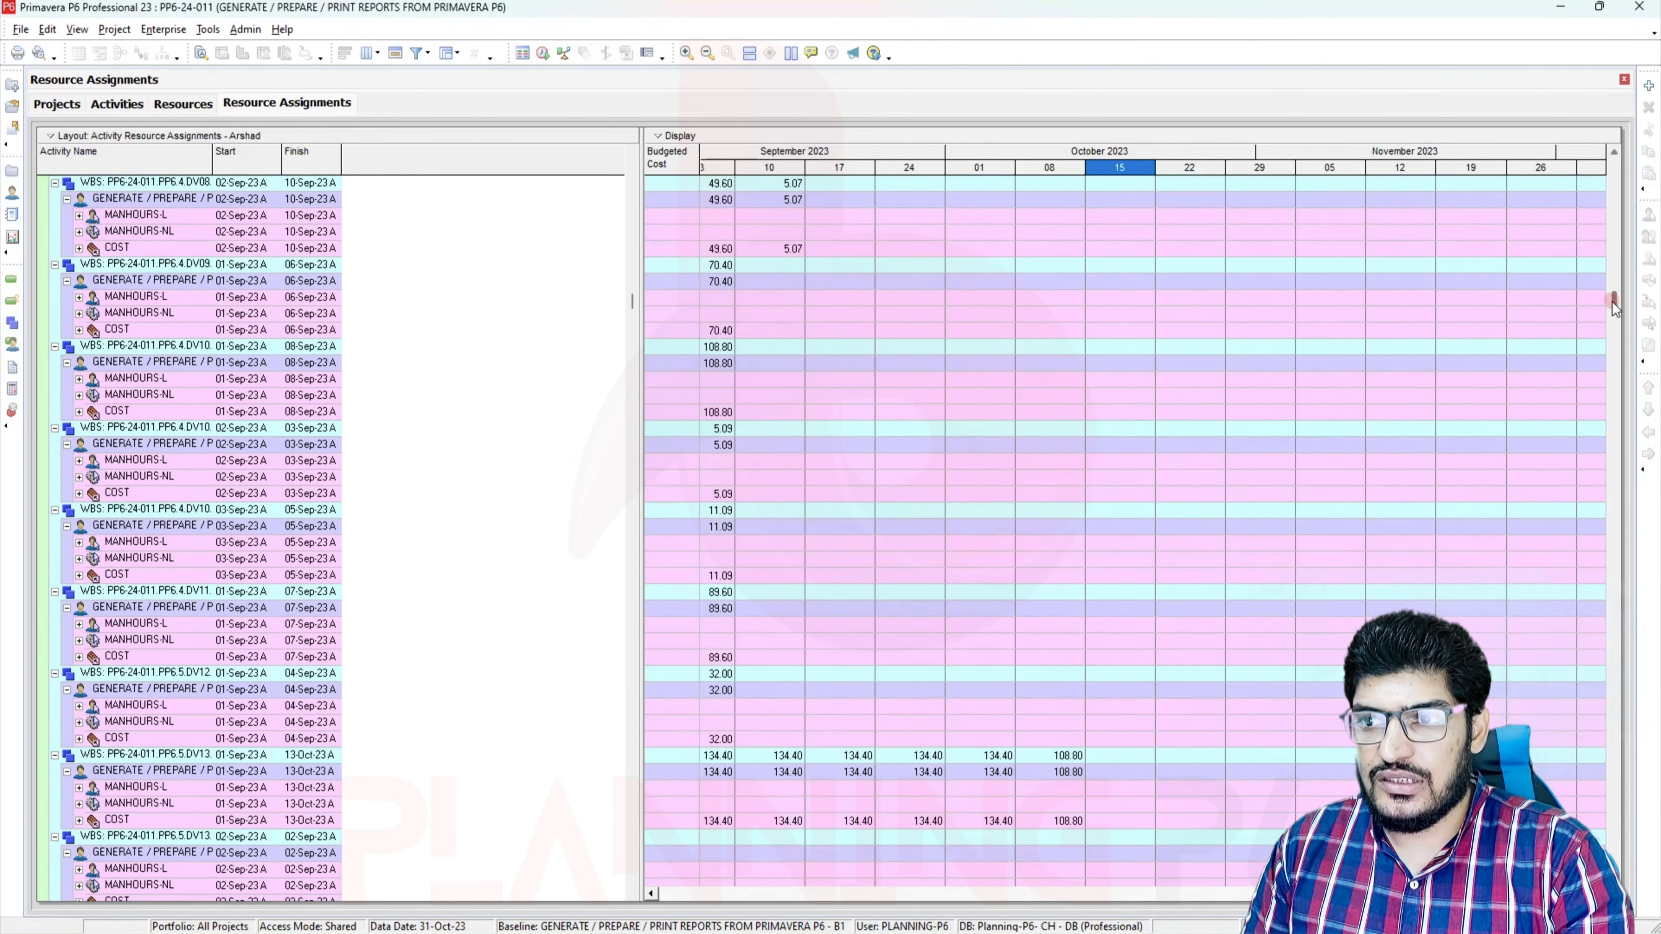
drag(1614, 302, 1608, 147)
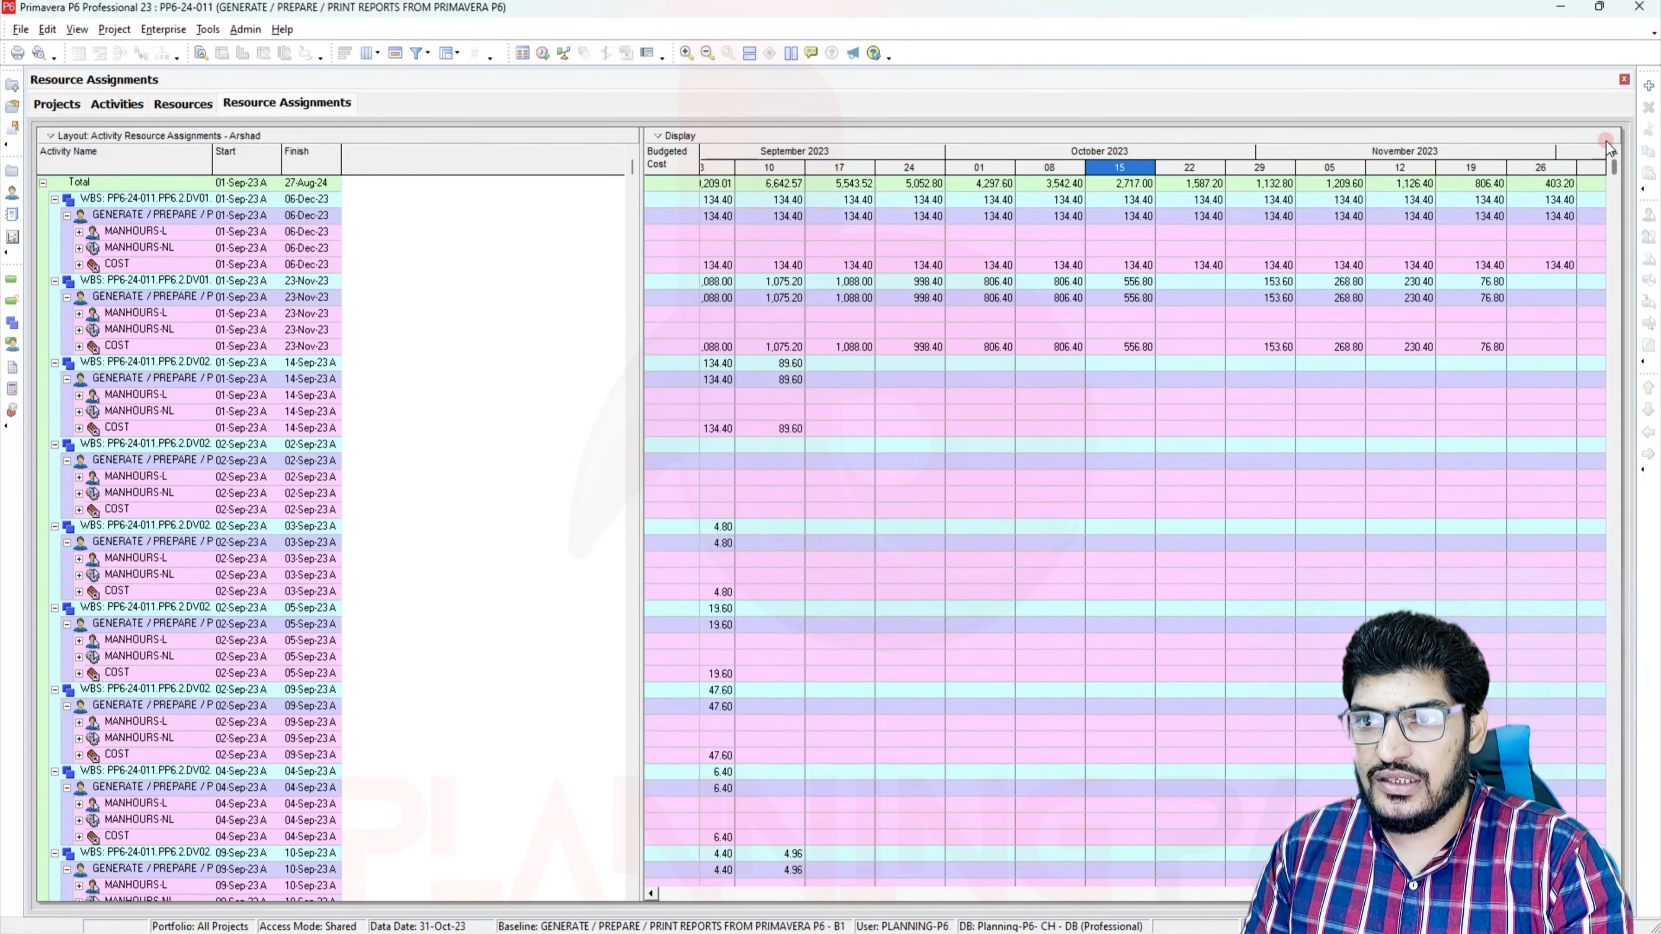
click(720, 167)
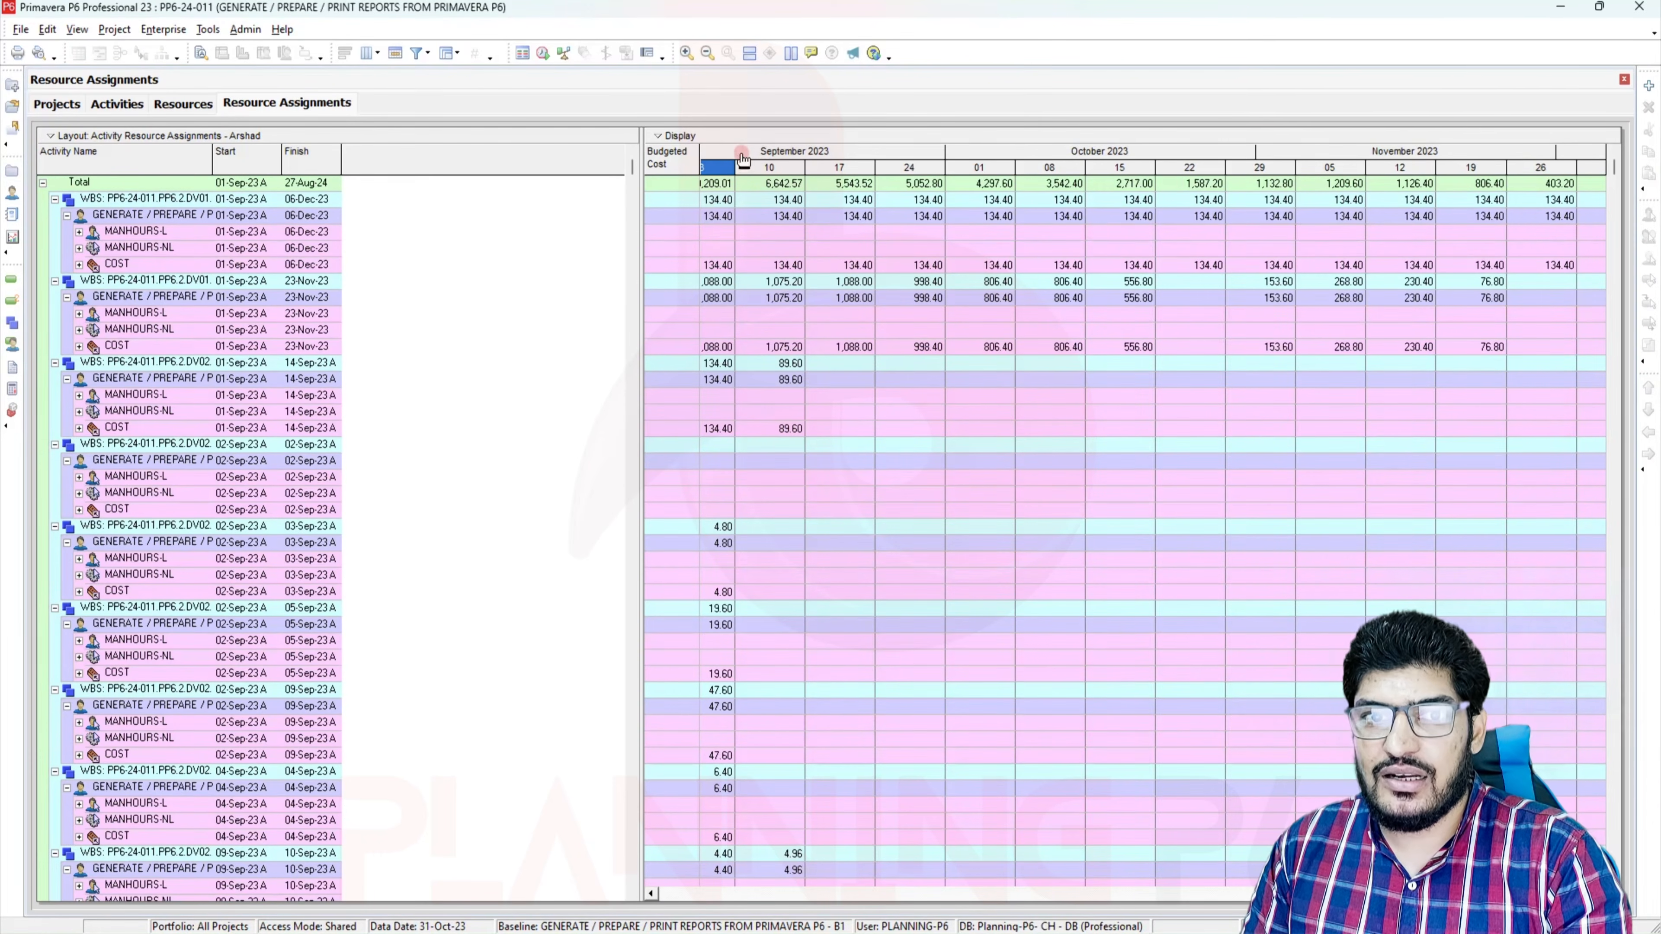
drag(746, 172, 784, 169)
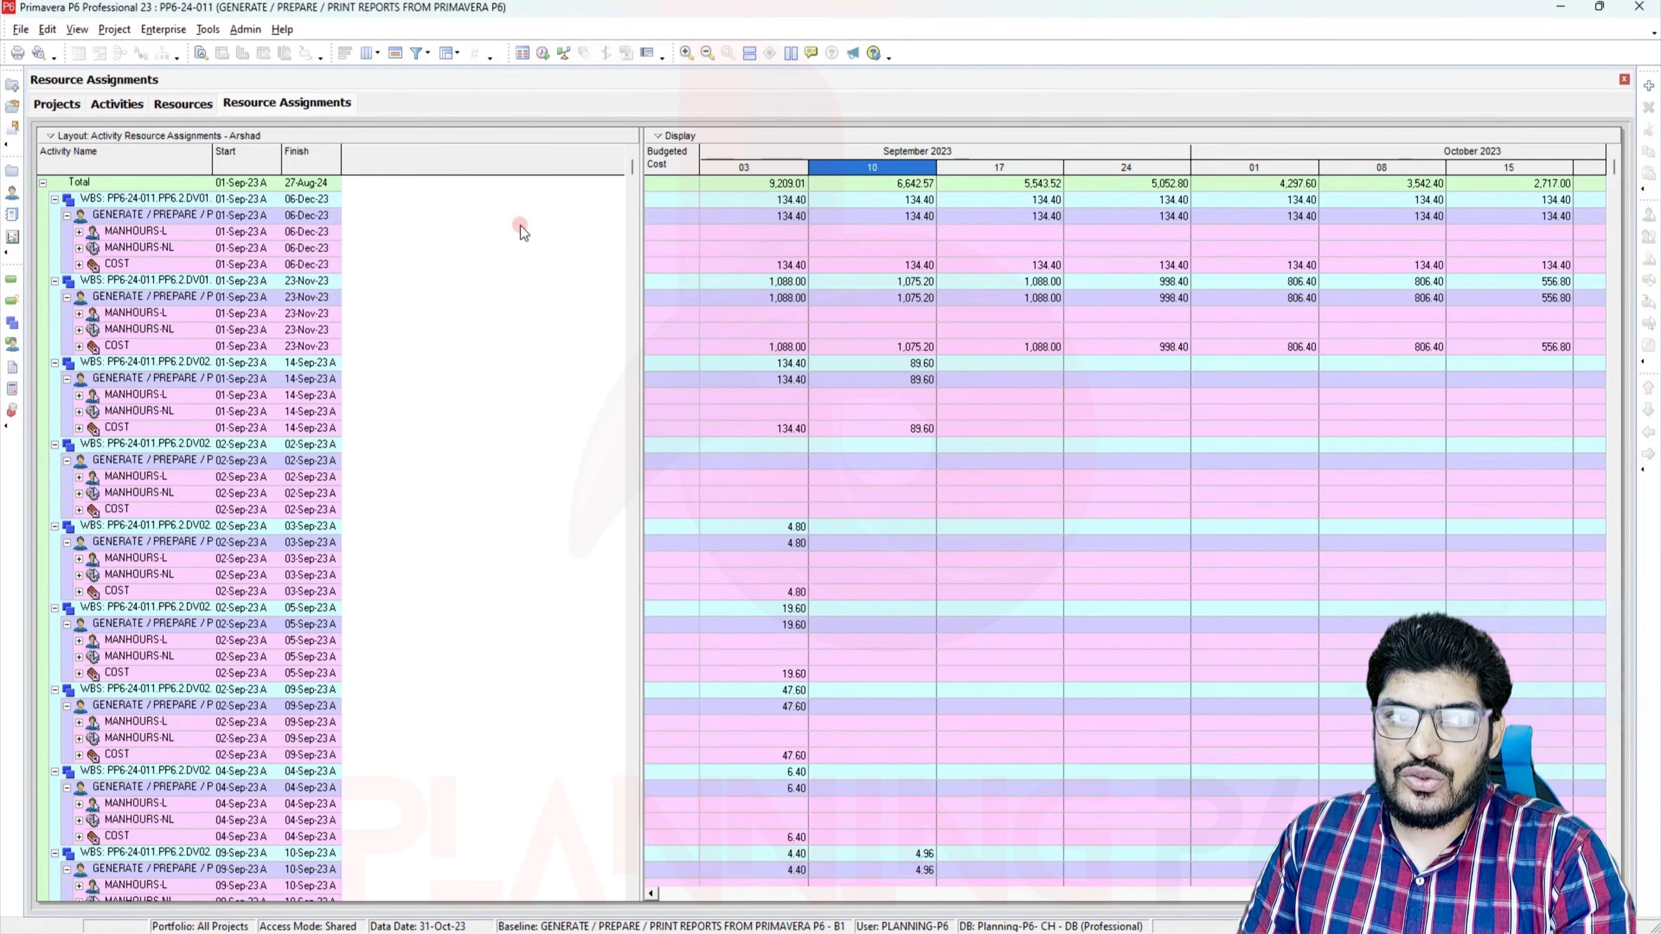
Set the spreadsheet field to Budgeted Units and return to the Total row of the assignments table
right_click(720, 248)
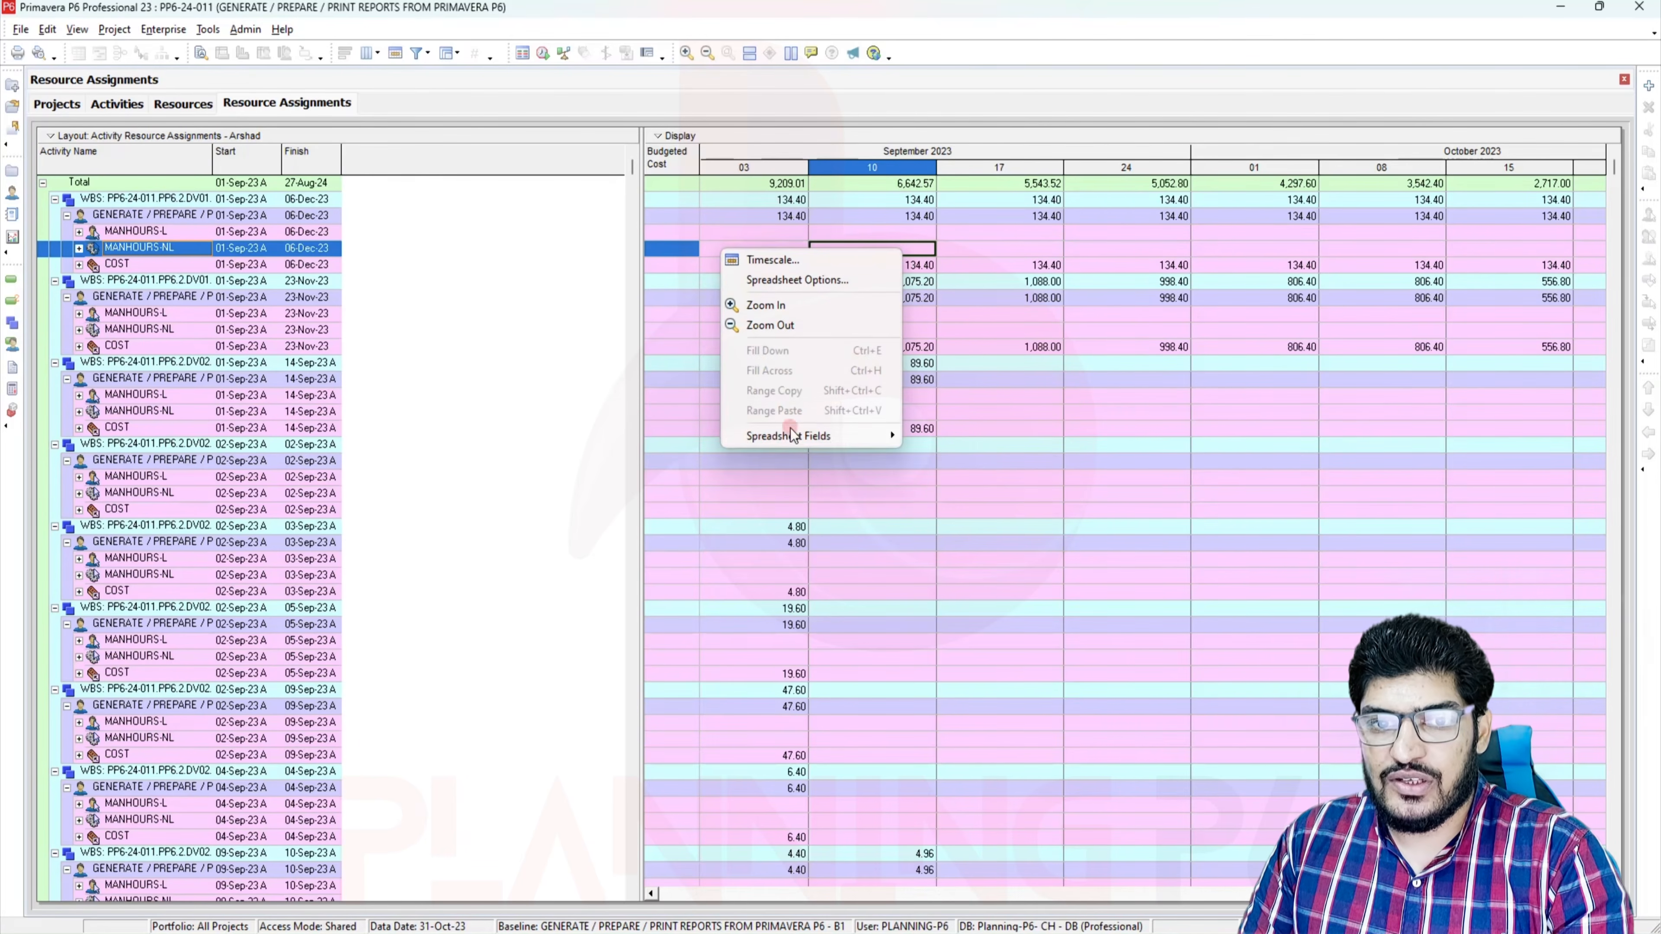
mouse_move(817, 436)
click(933, 474)
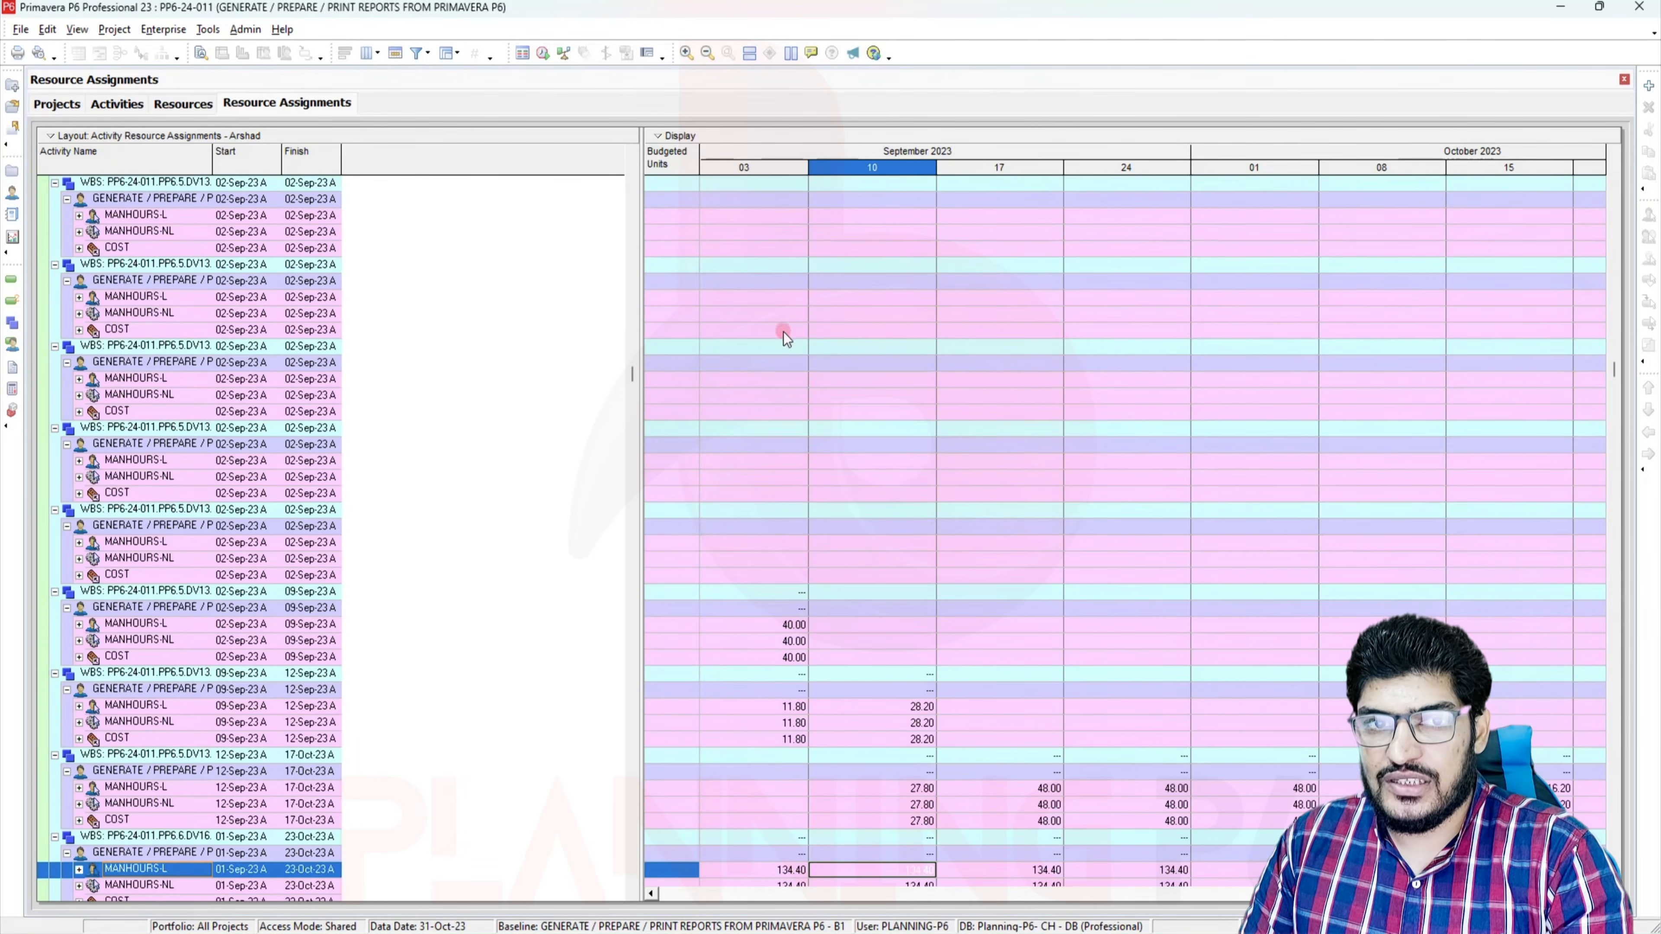
right_click(422, 323)
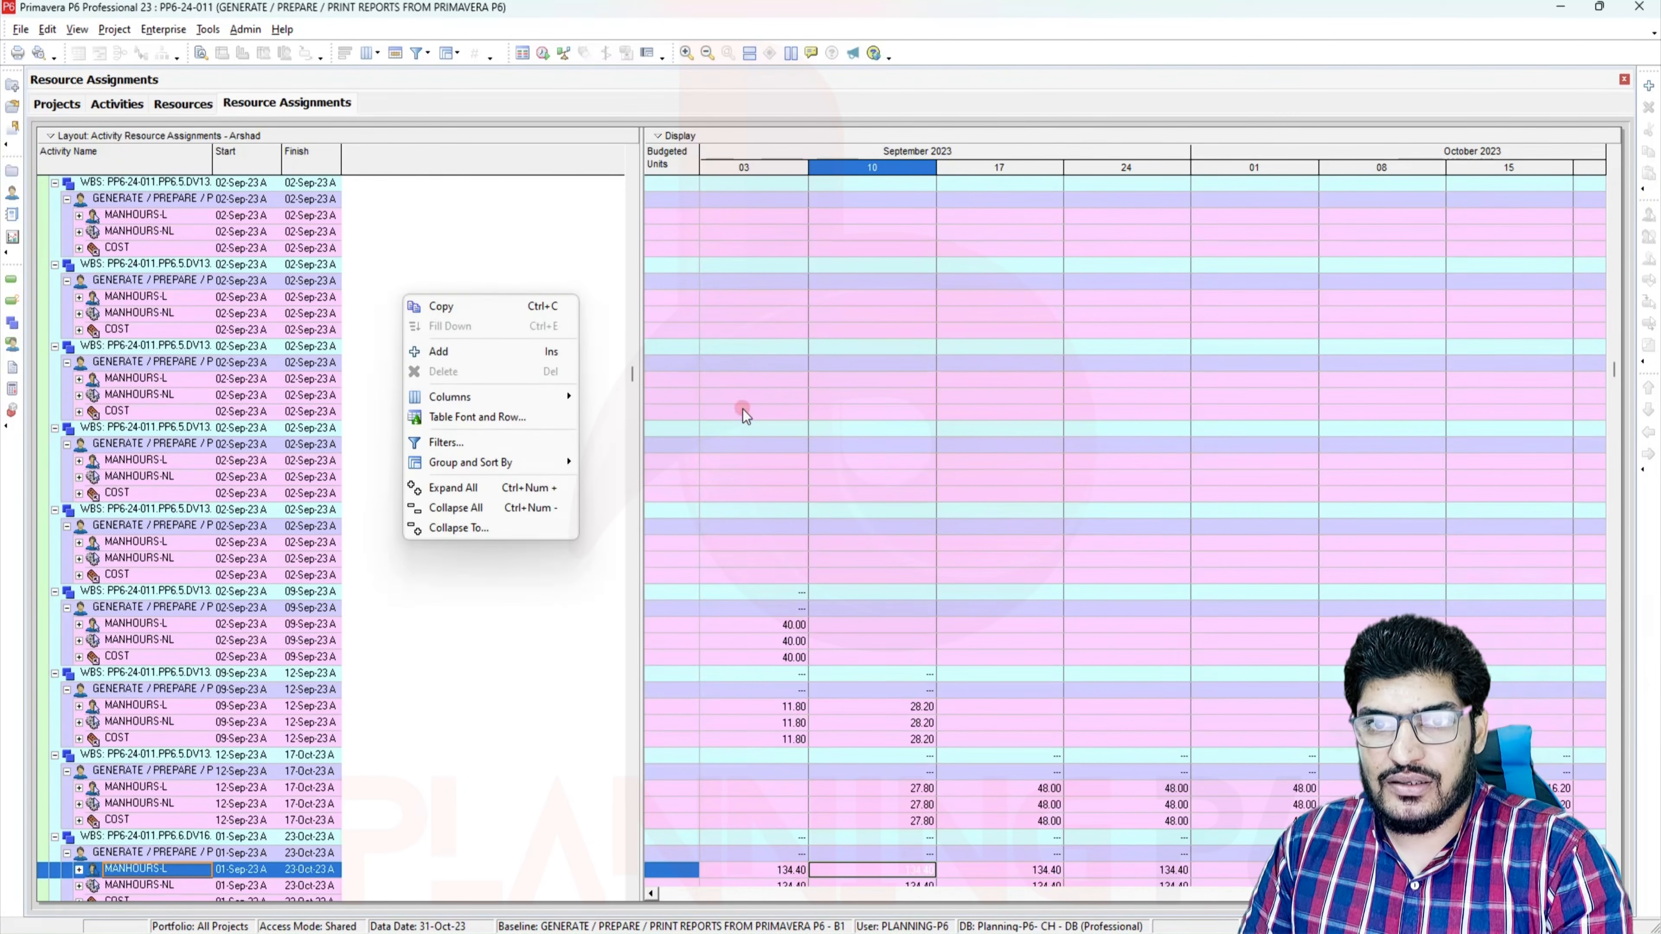
click(1206, 414)
drag(1616, 373, 1616, 167)
Filter the resource assignments to rows where Resource Type equals Labor and return to the Total row
right_click(442, 321)
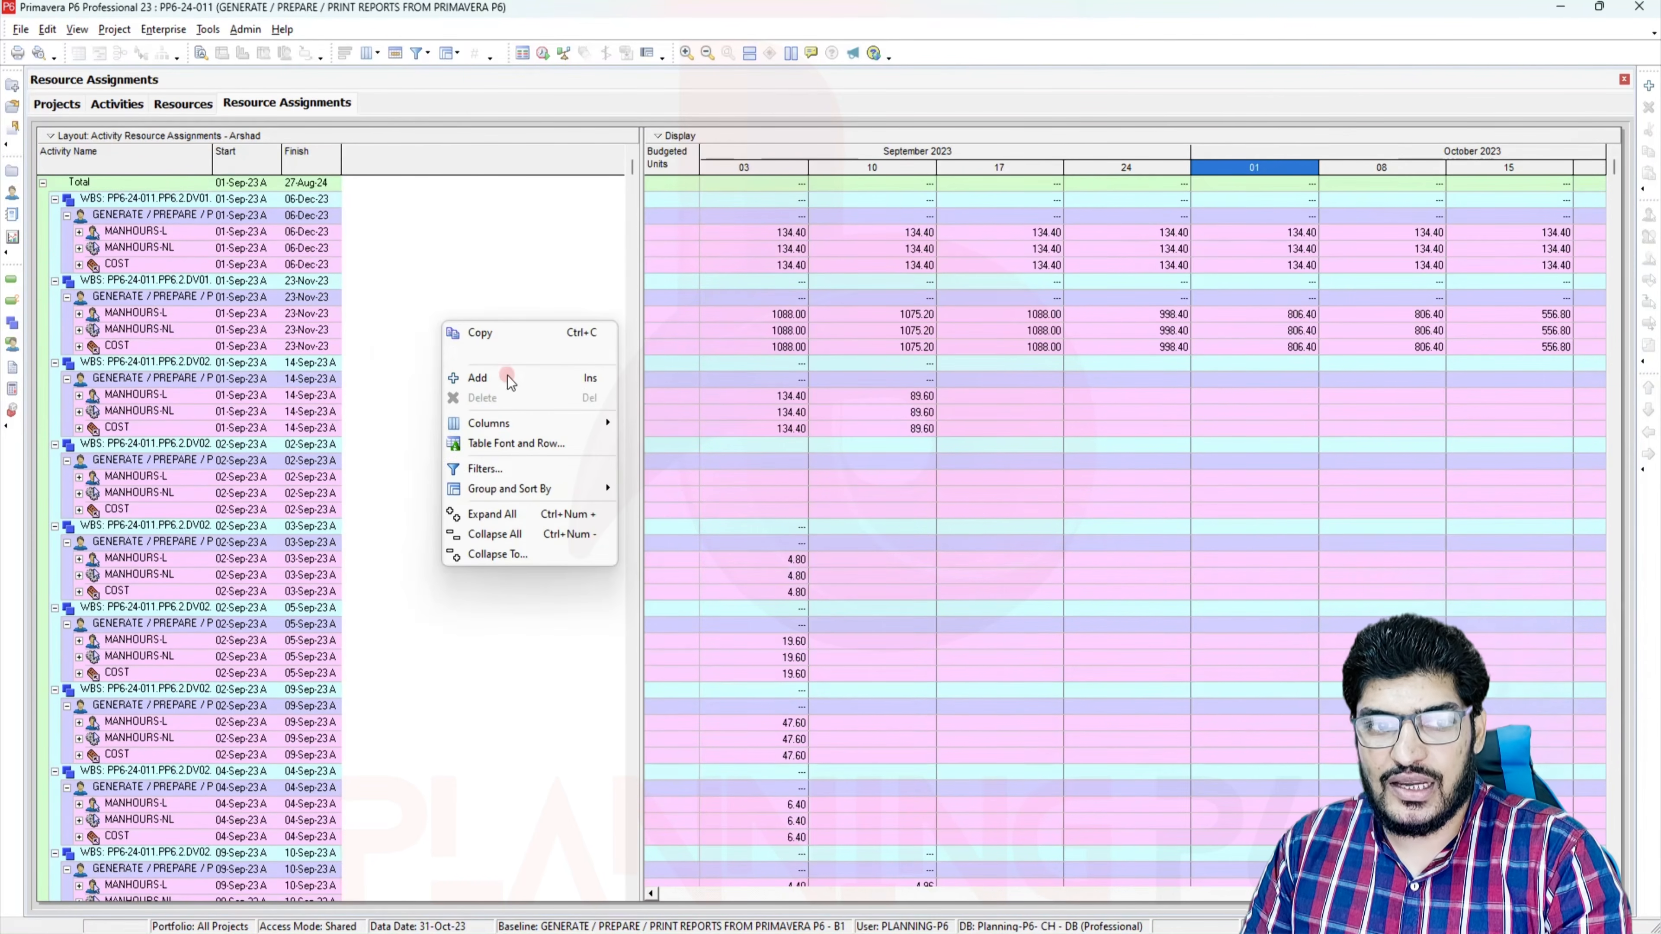
click(493, 468)
click(697, 410)
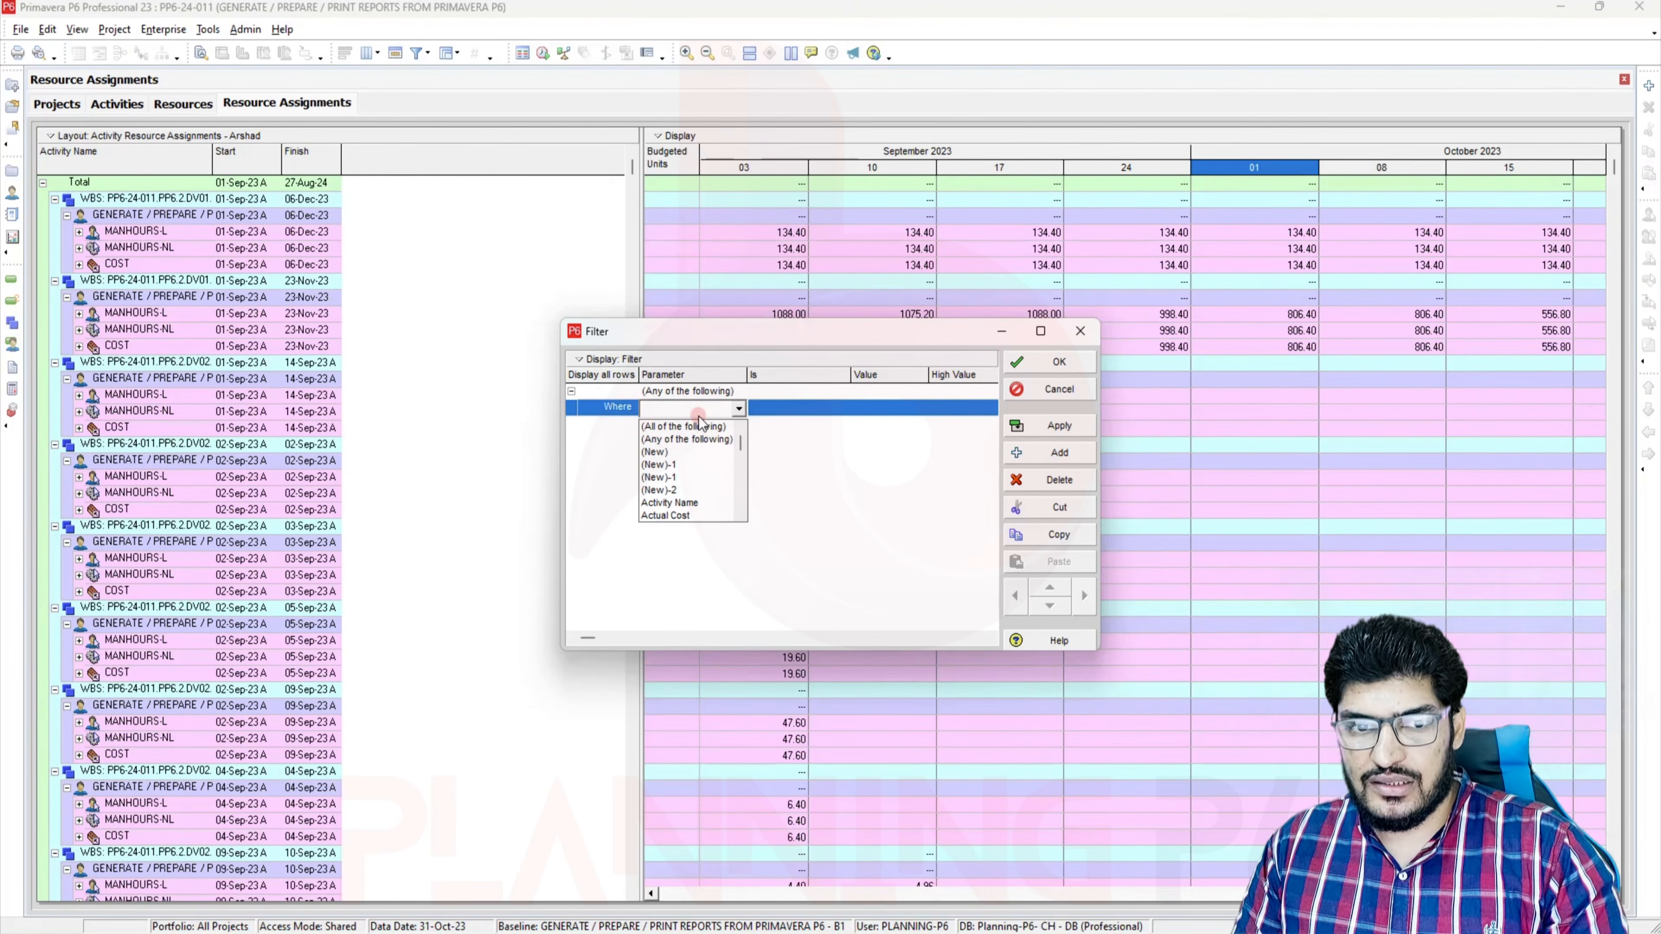
key(r)
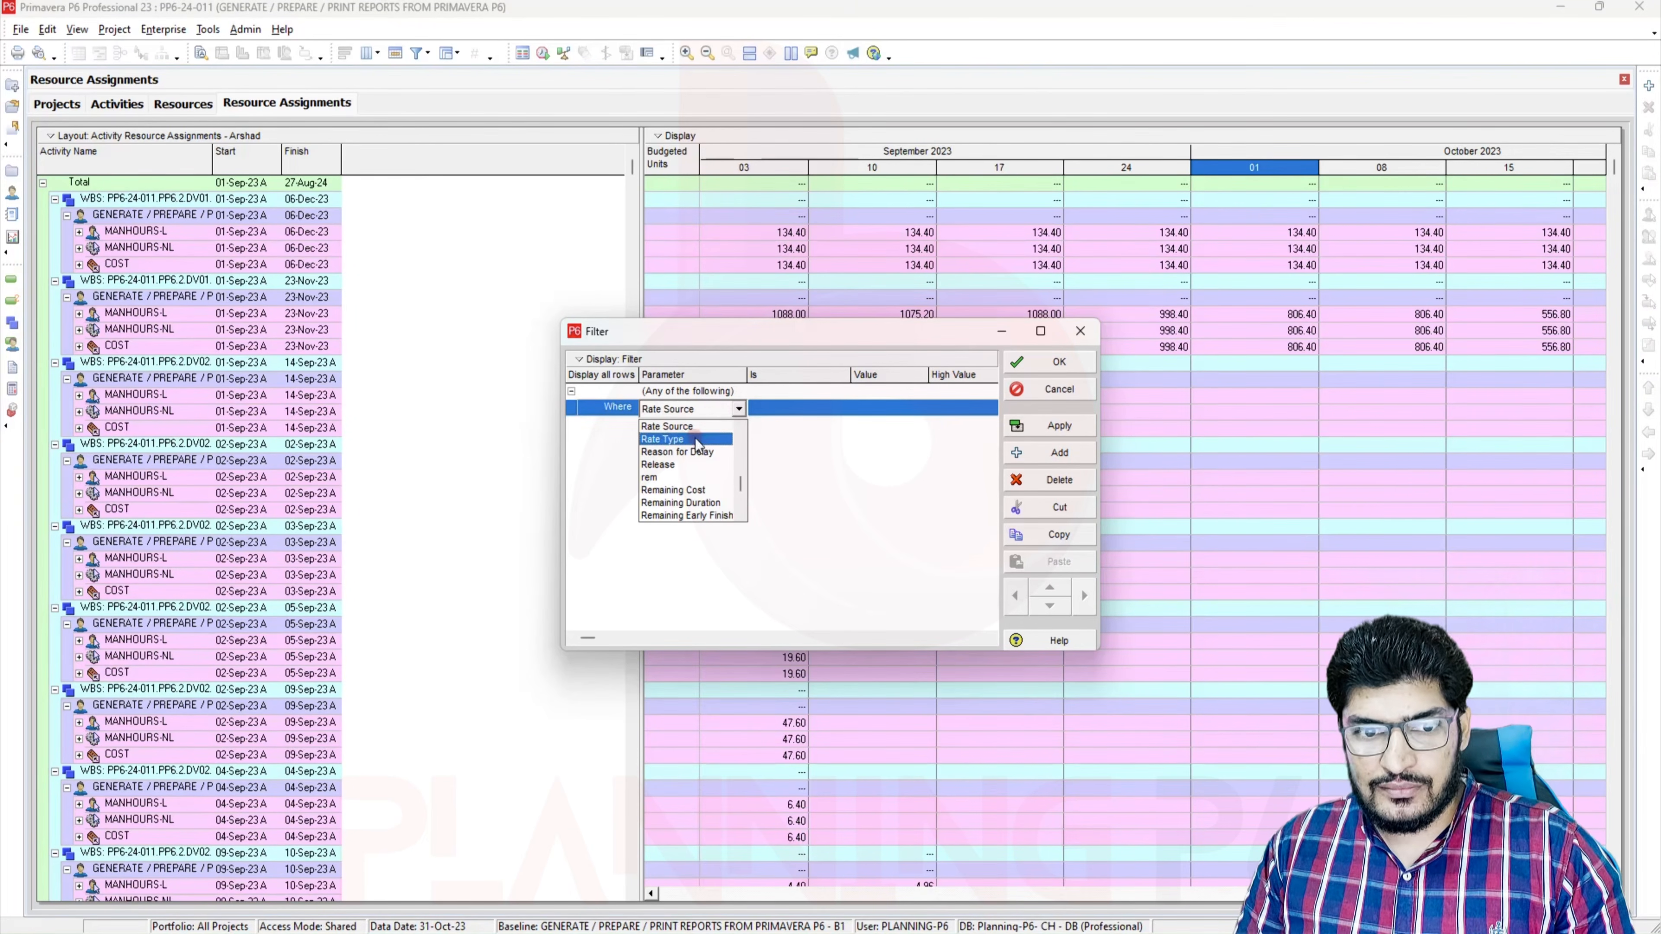
scroll(695, 456, down, 5)
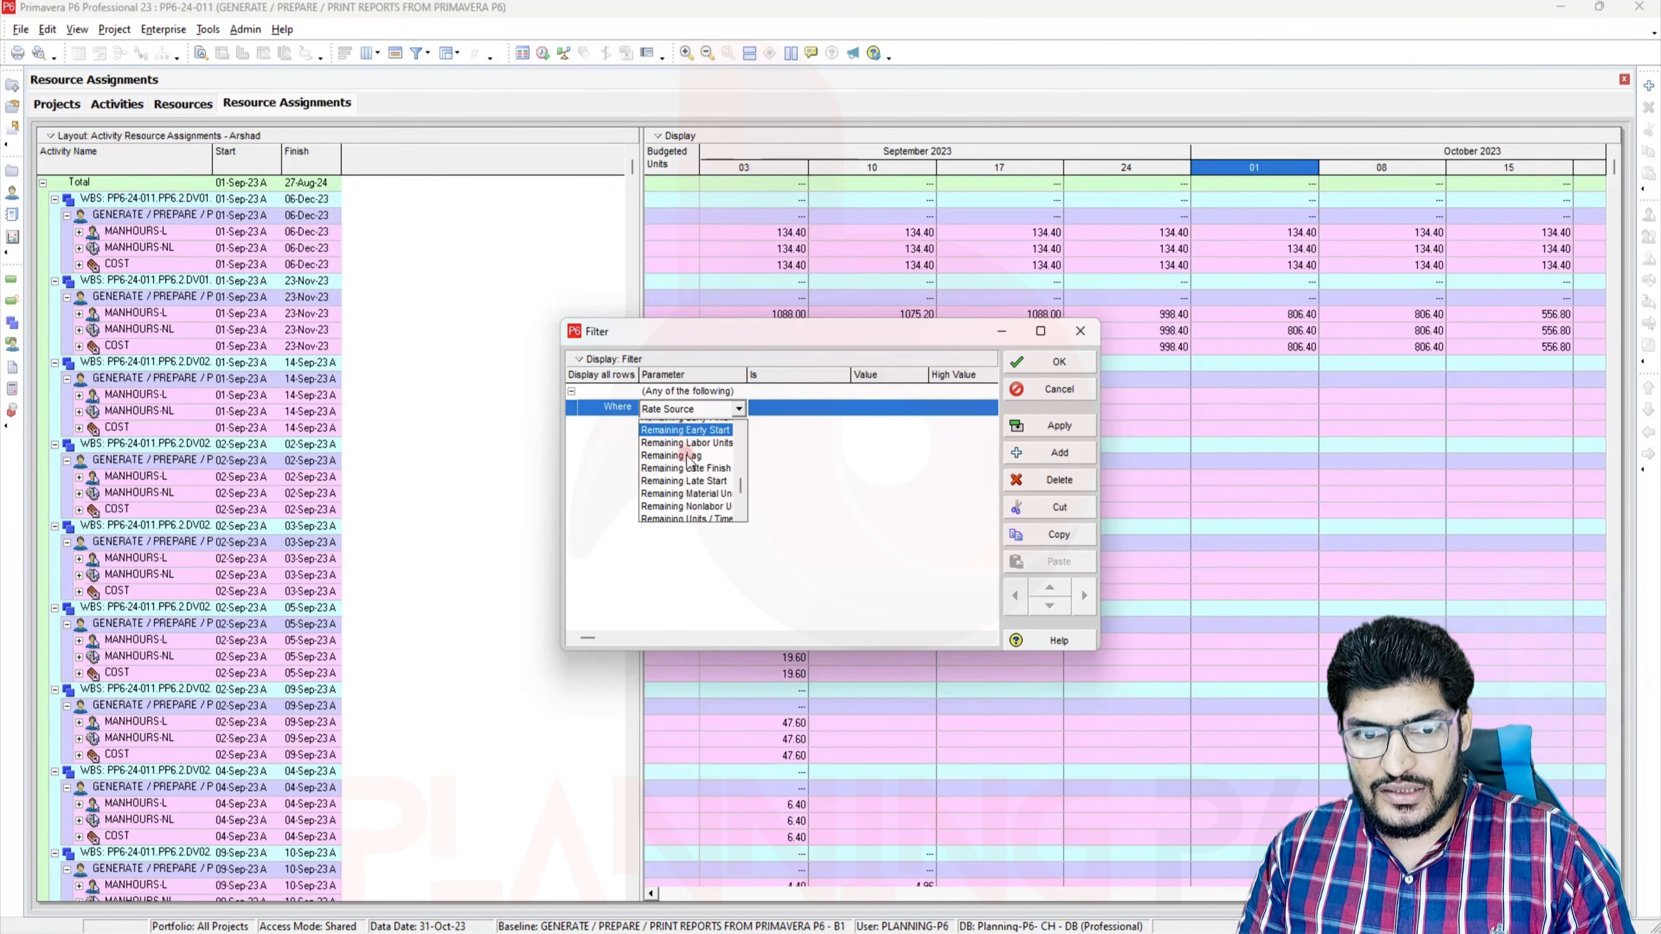
click(688, 502)
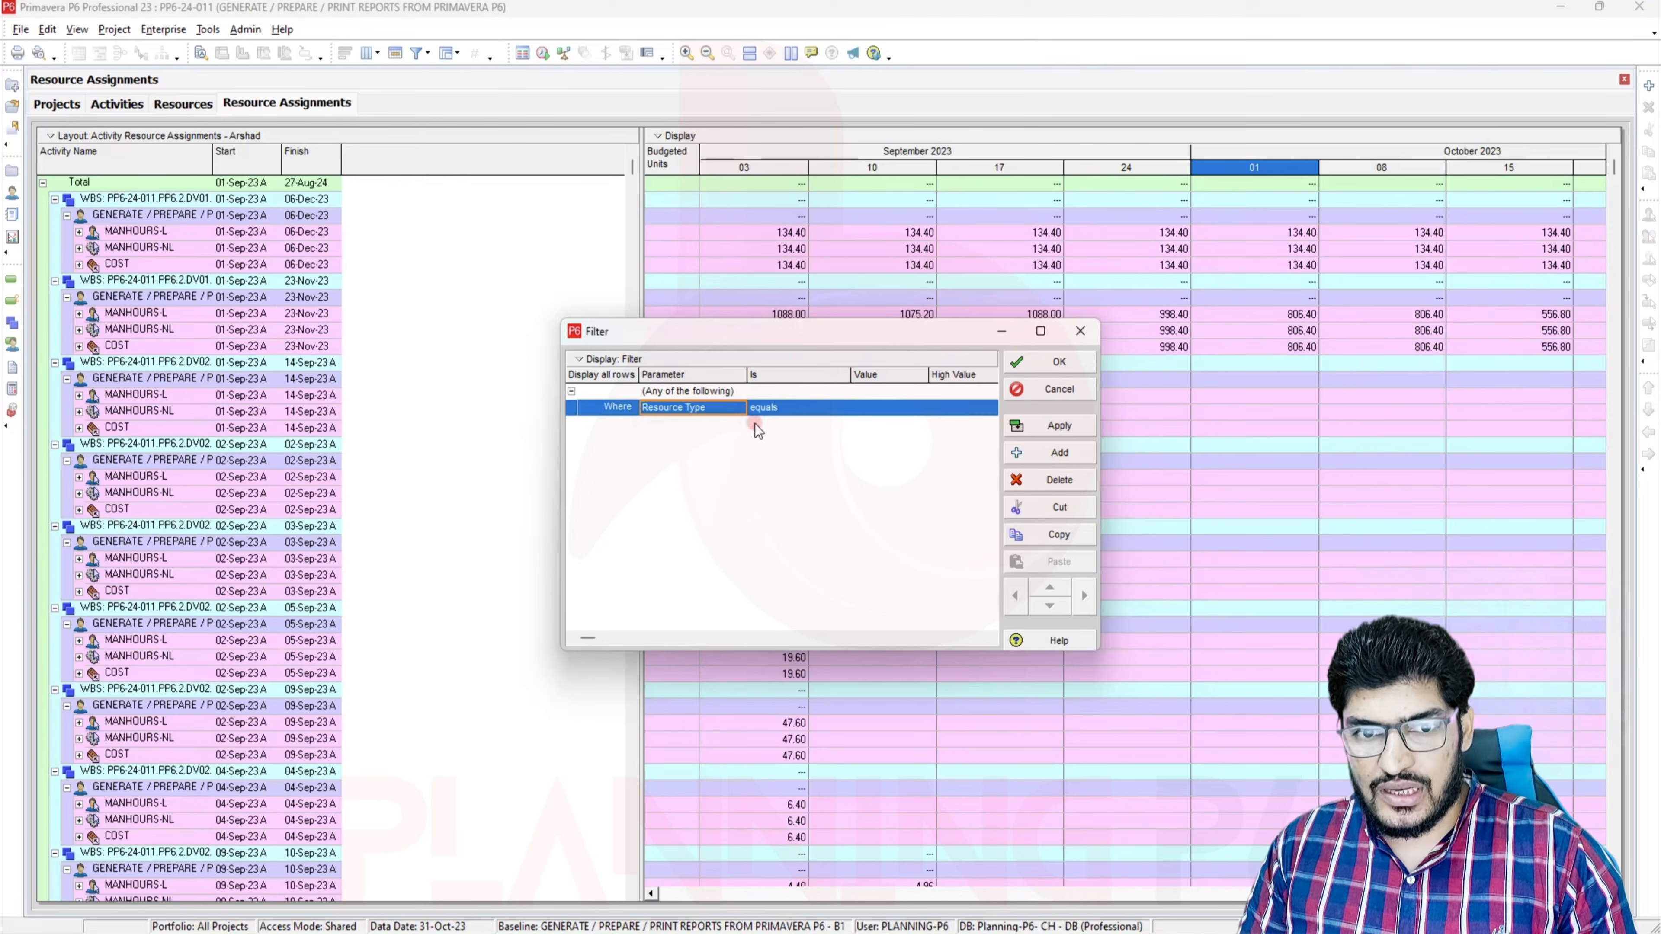
click(793, 409)
click(892, 412)
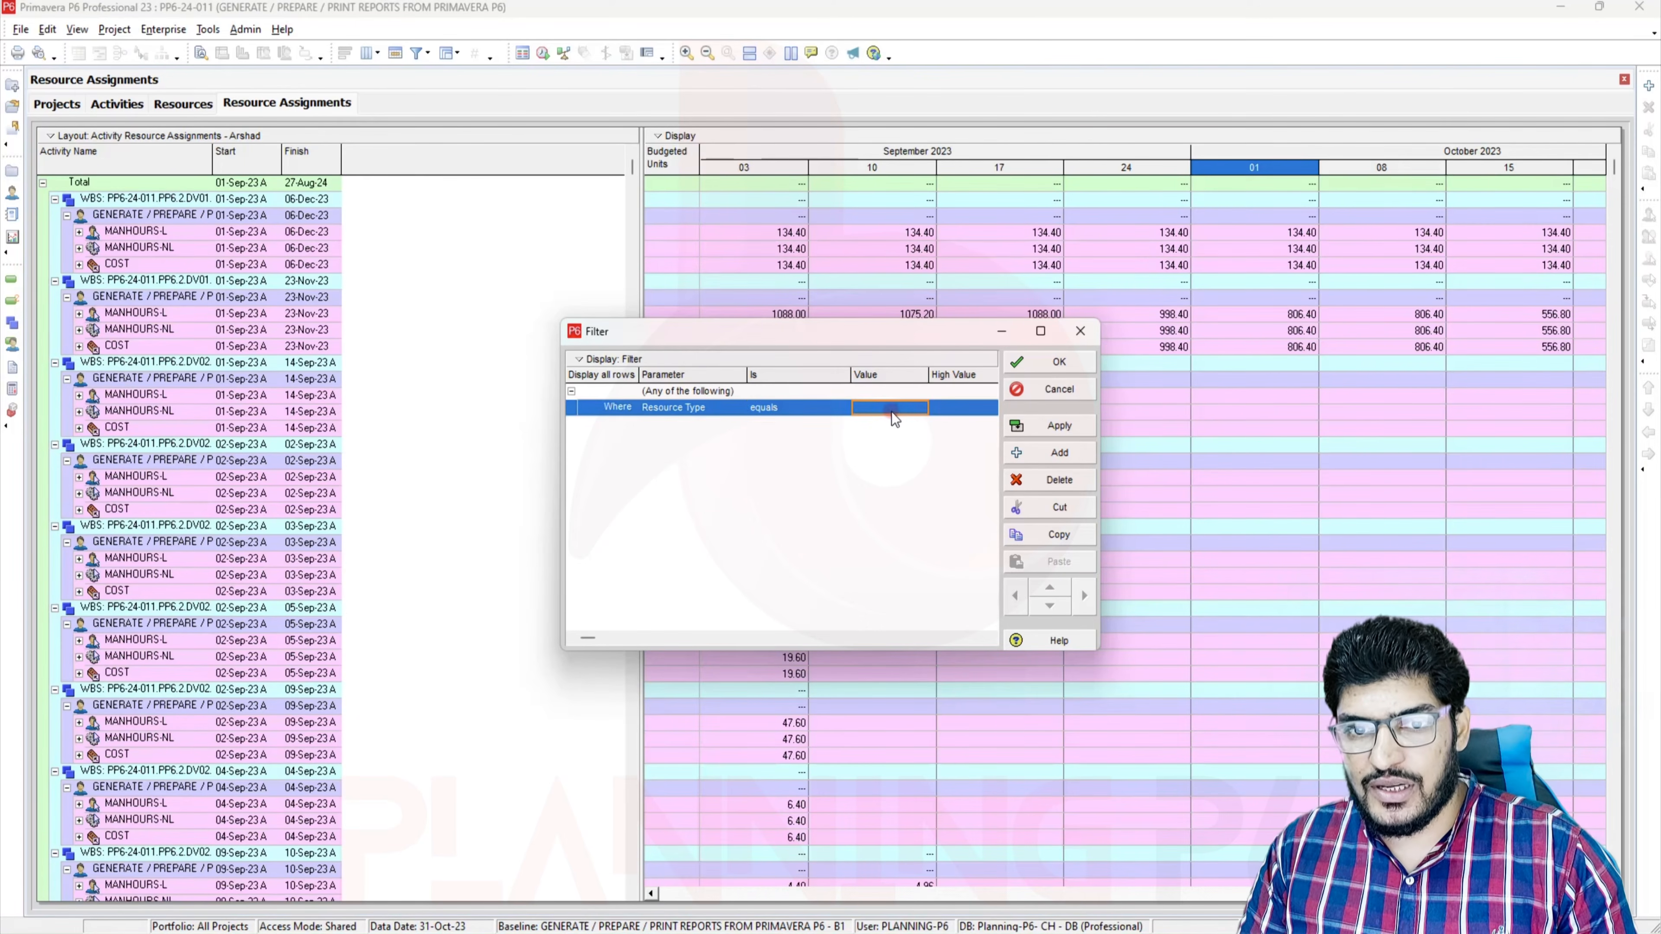
click(895, 427)
click(1060, 426)
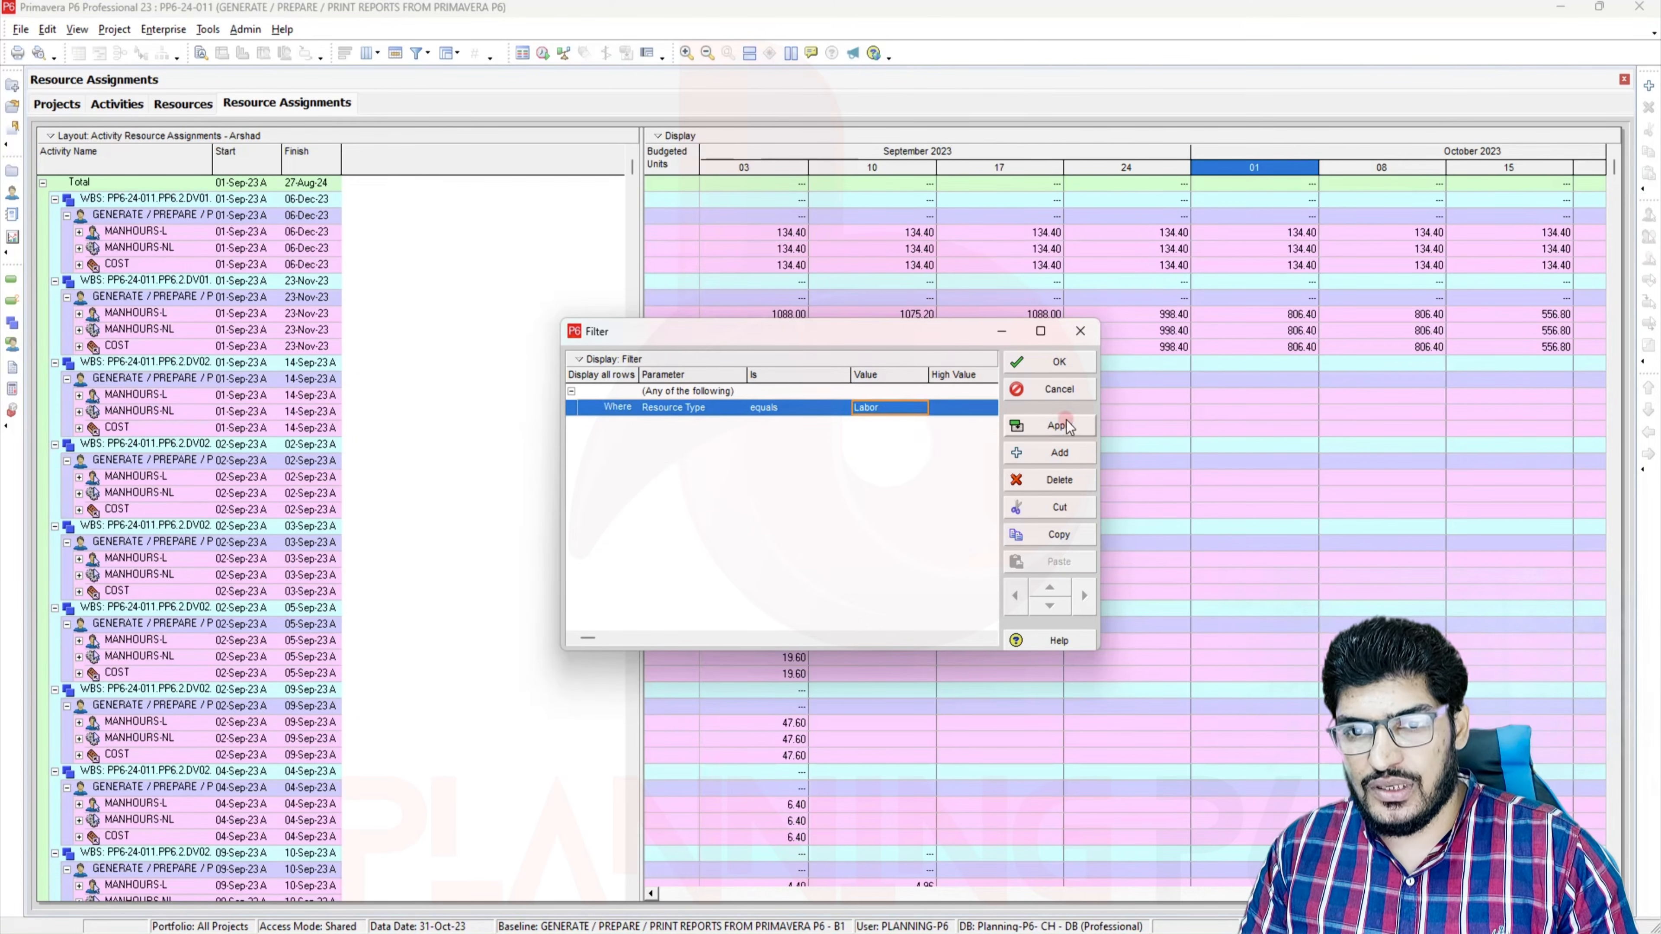
click(1058, 361)
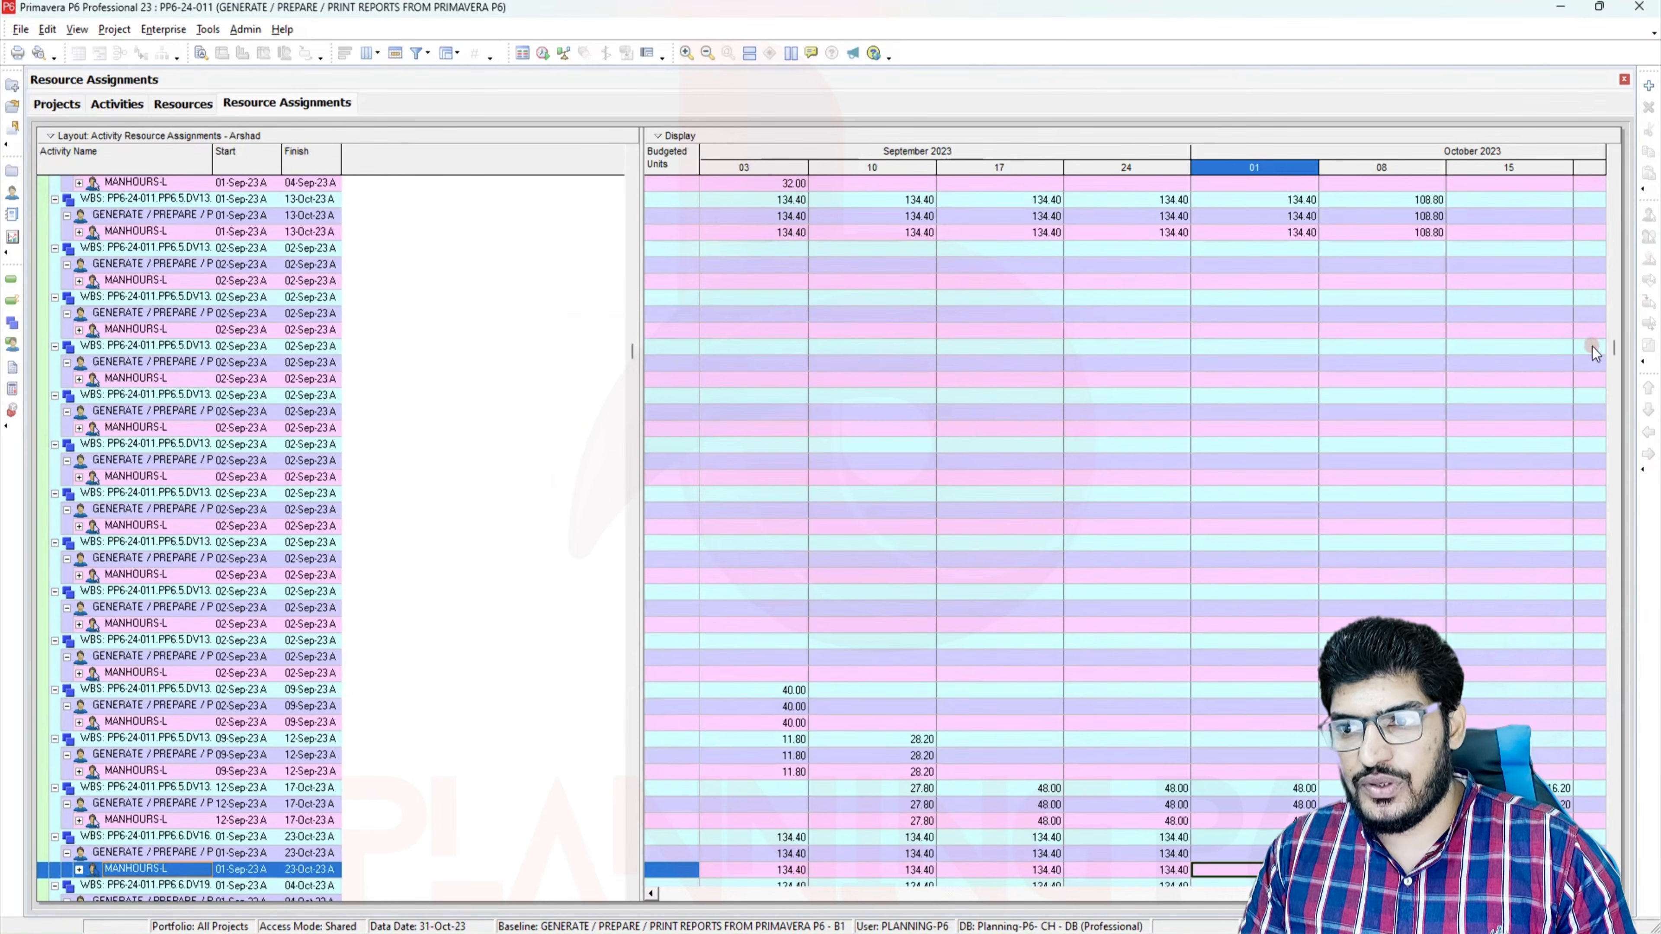
drag(1617, 353, 1613, 164)
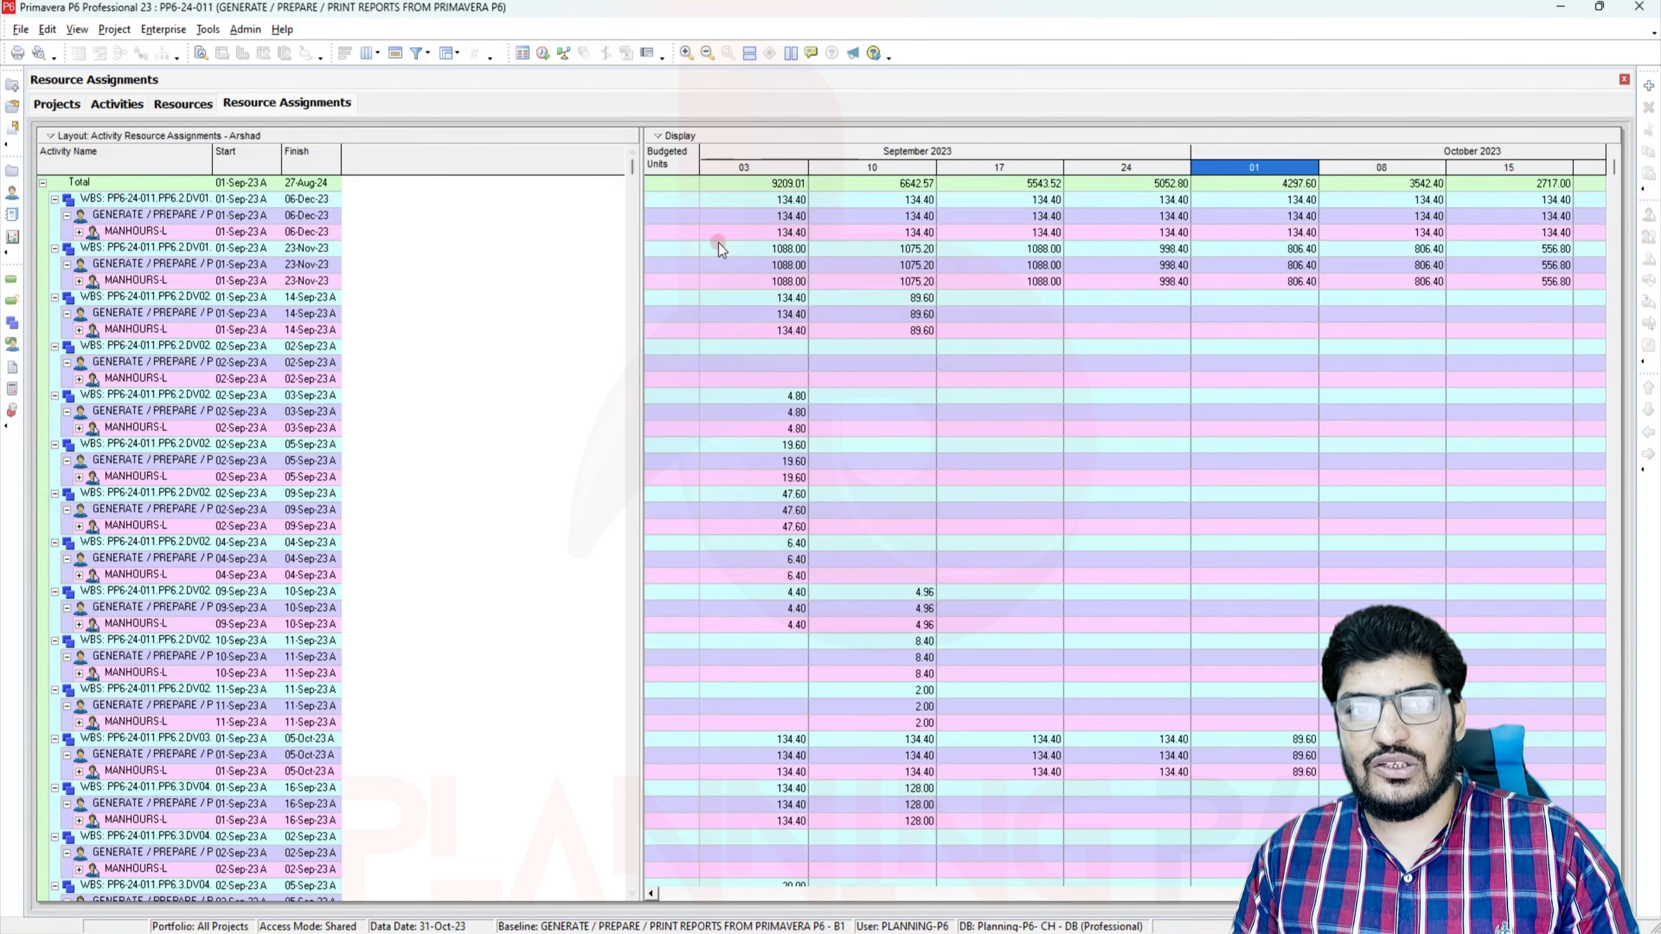
right_click(486, 246)
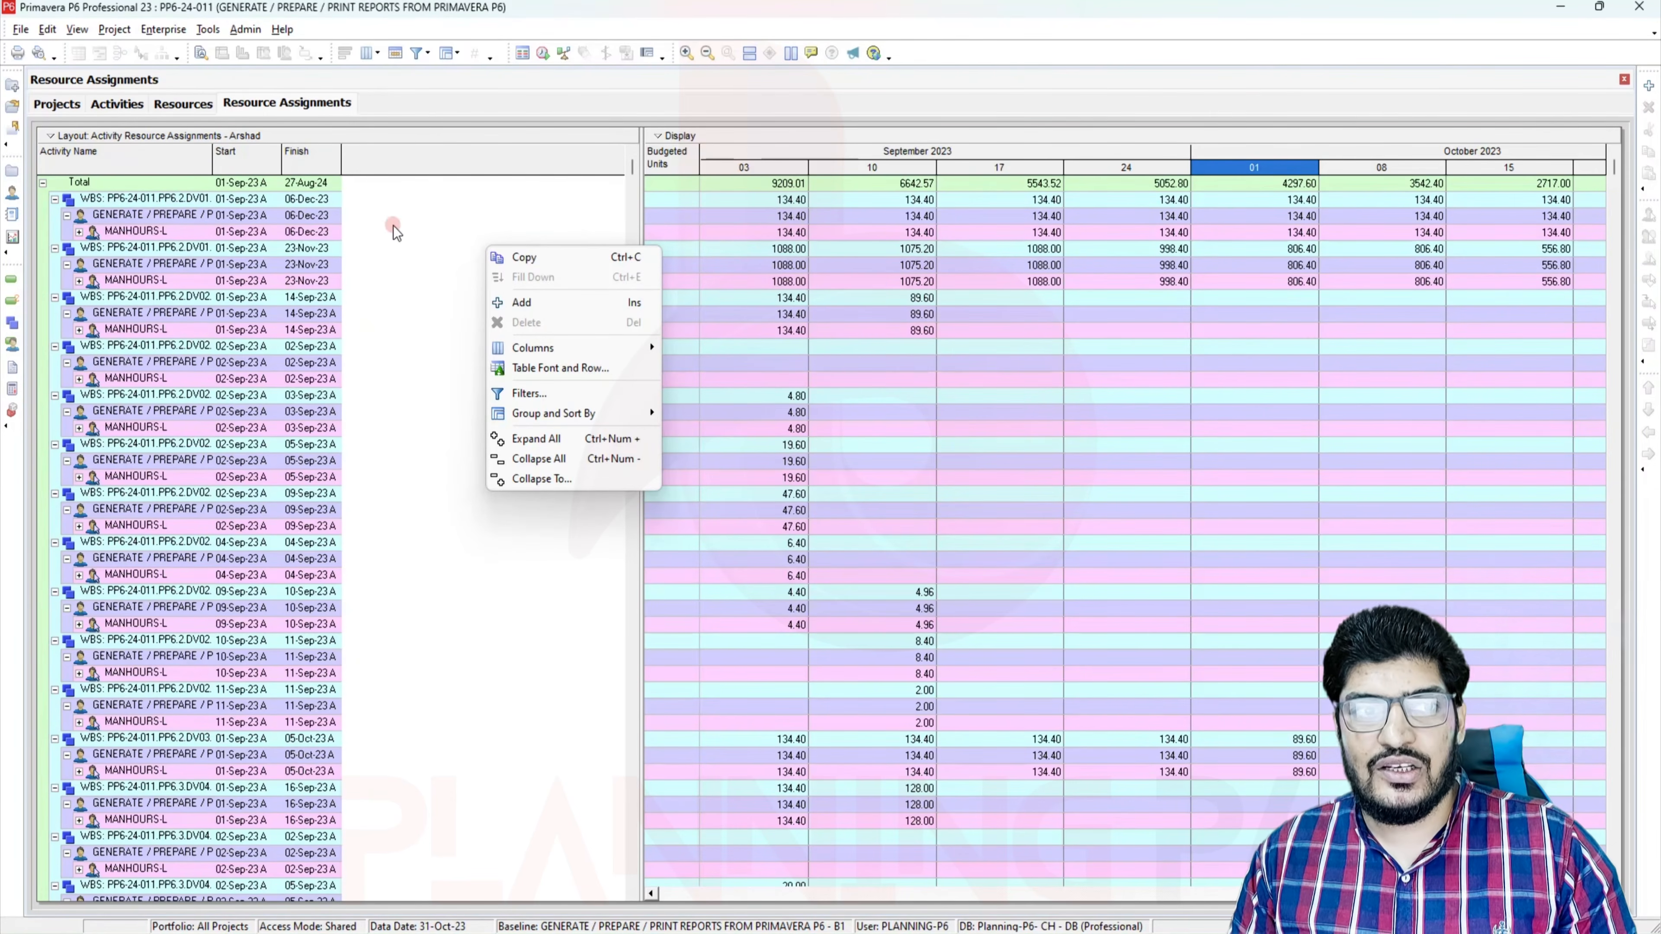
mouse_move(575, 348)
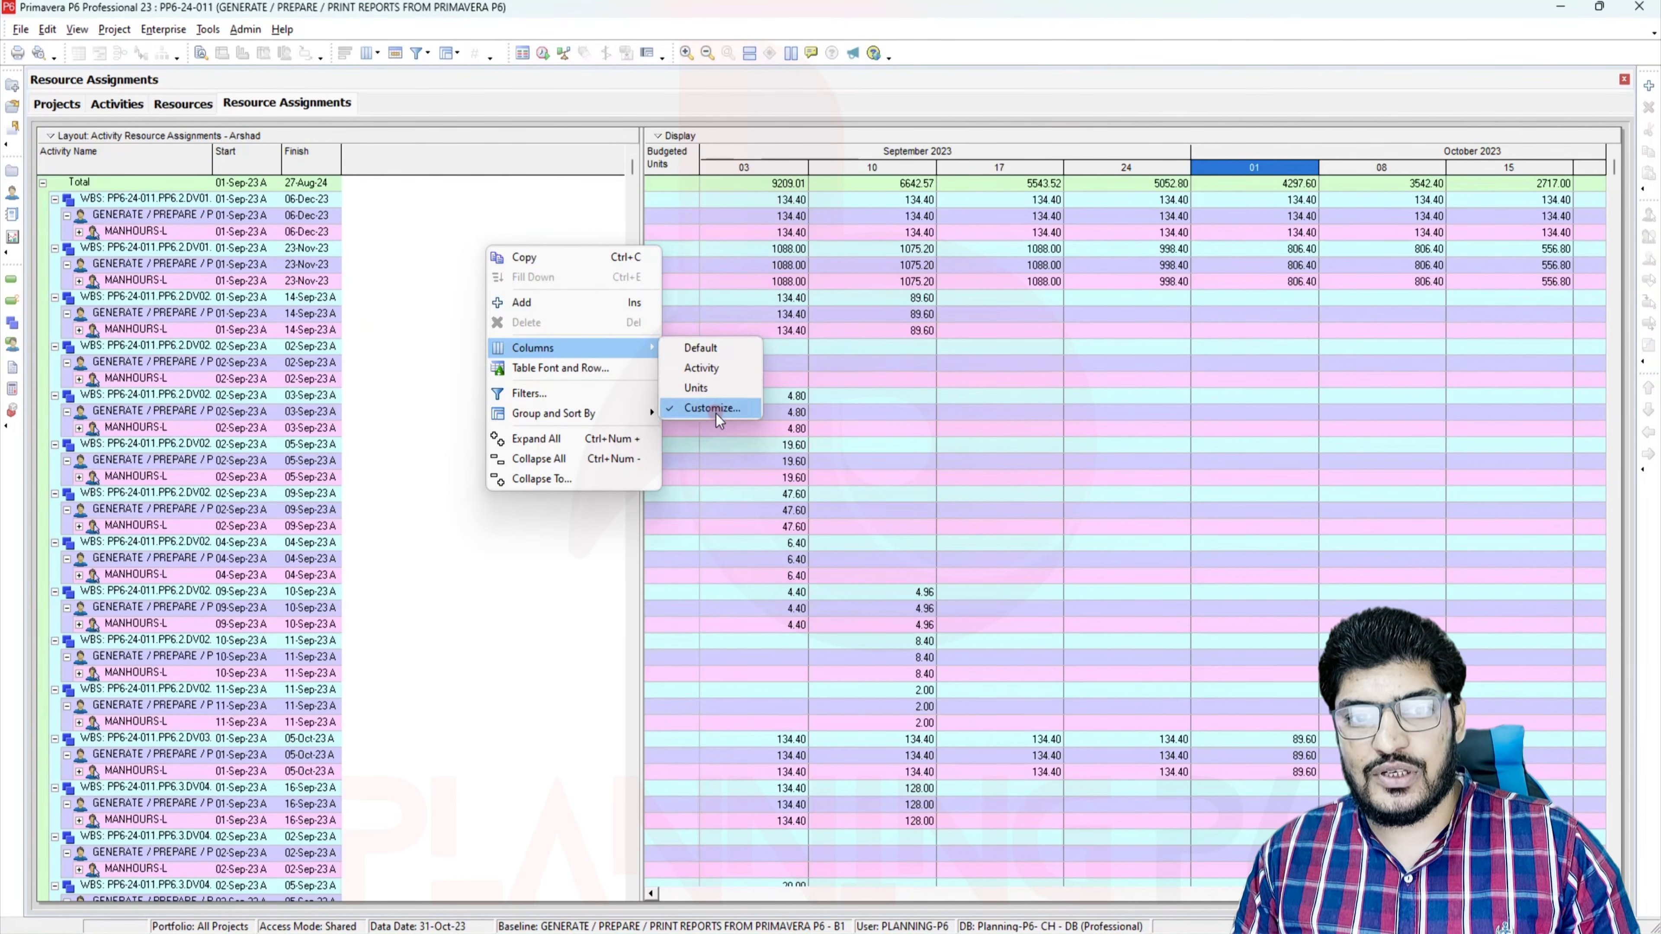
click(716, 414)
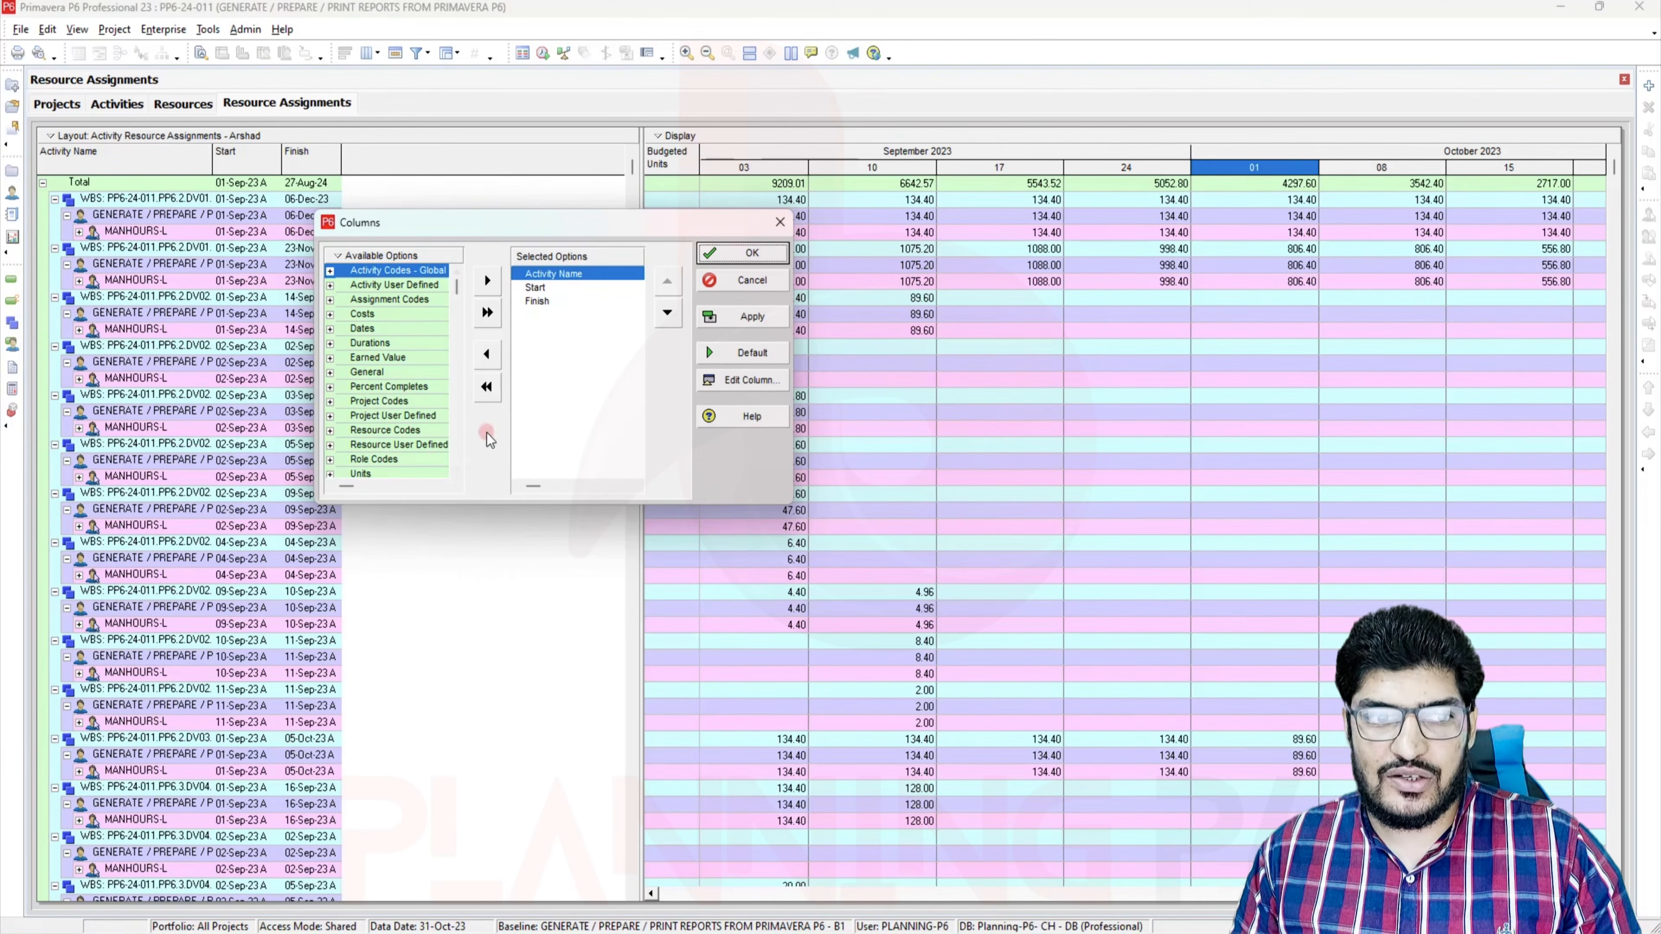
click(780, 222)
Regroup the assignments table by activity and fit the Activity Name column to its full text
right_click(454, 326)
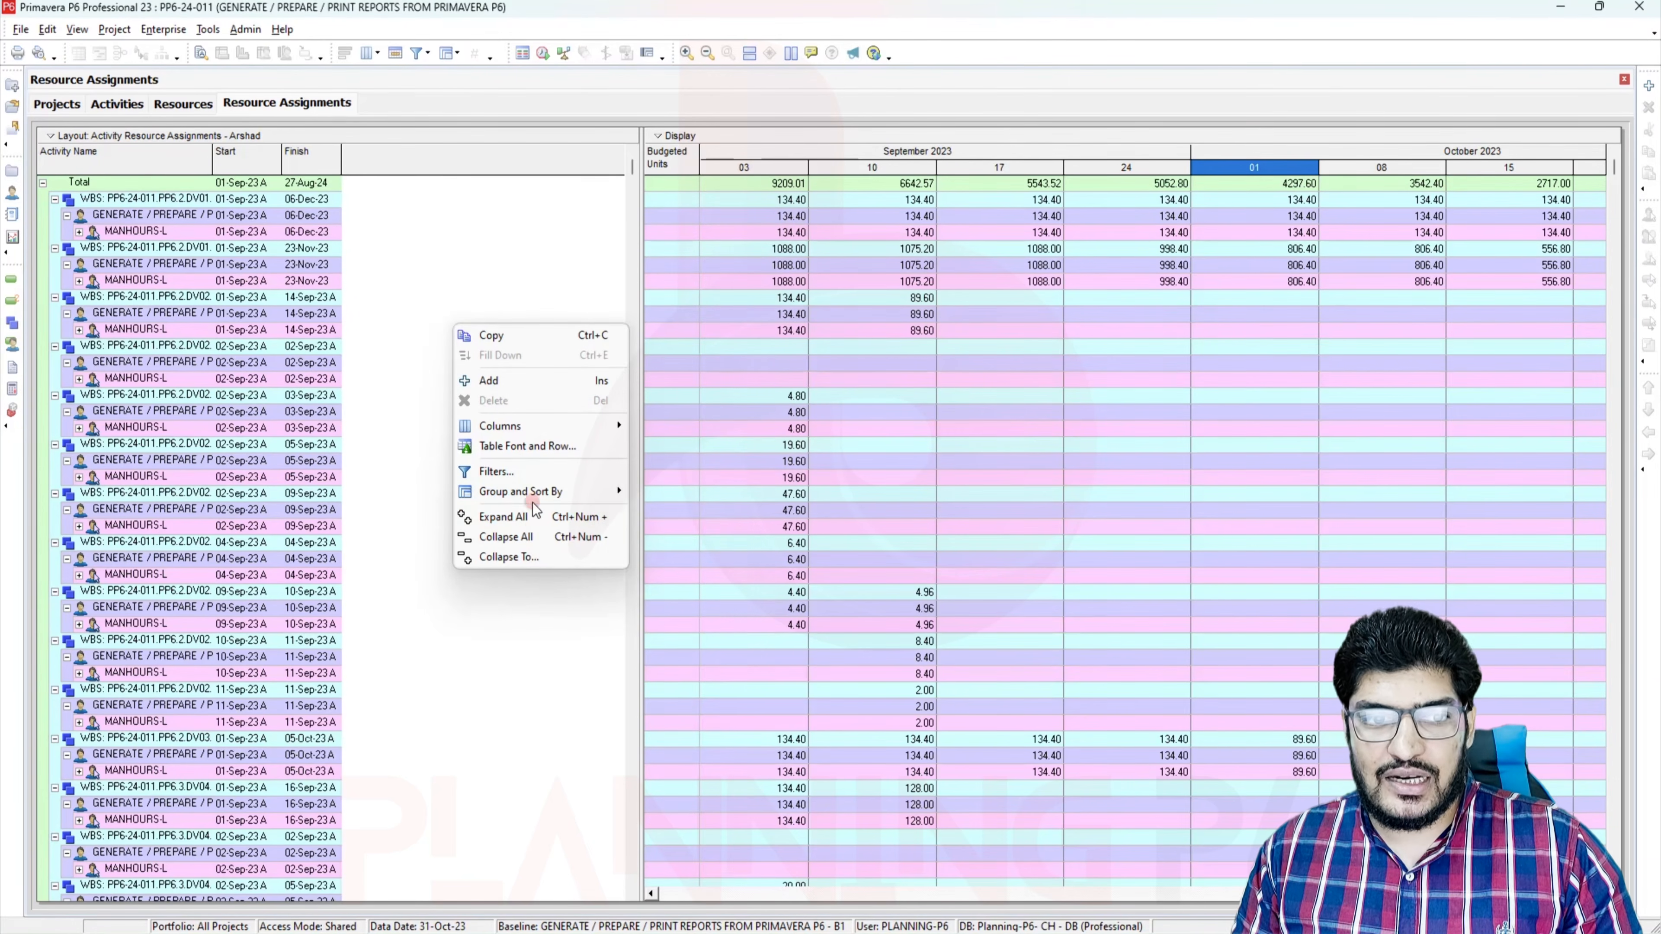
mouse_move(537, 499)
click(667, 552)
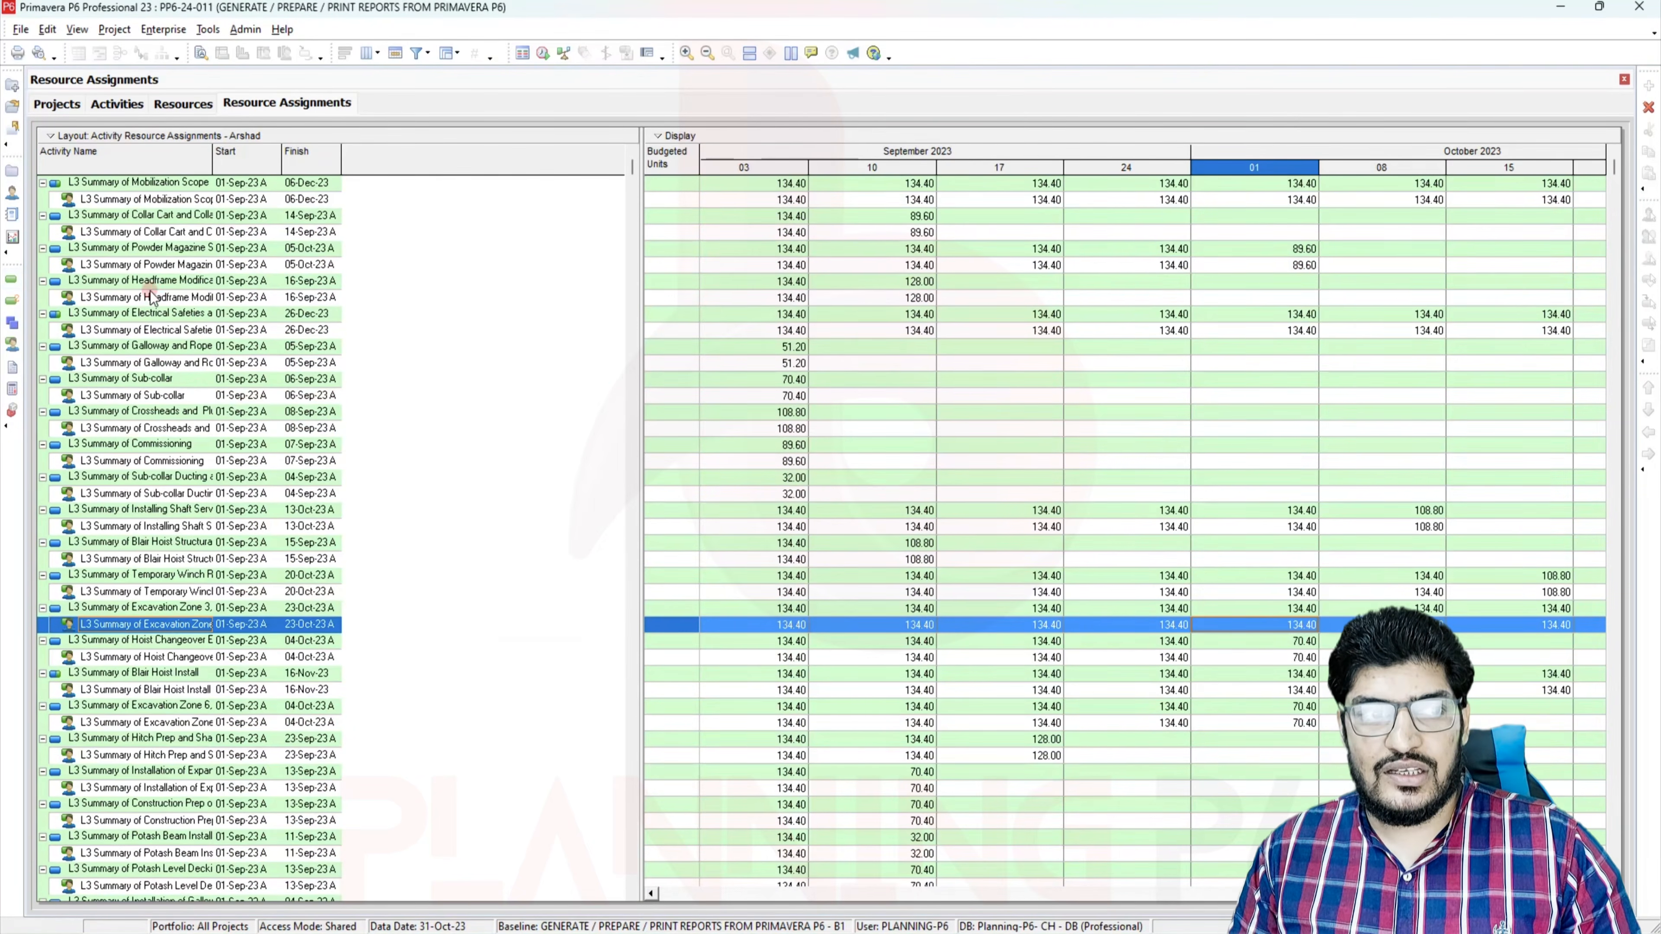
double_click(210, 155)
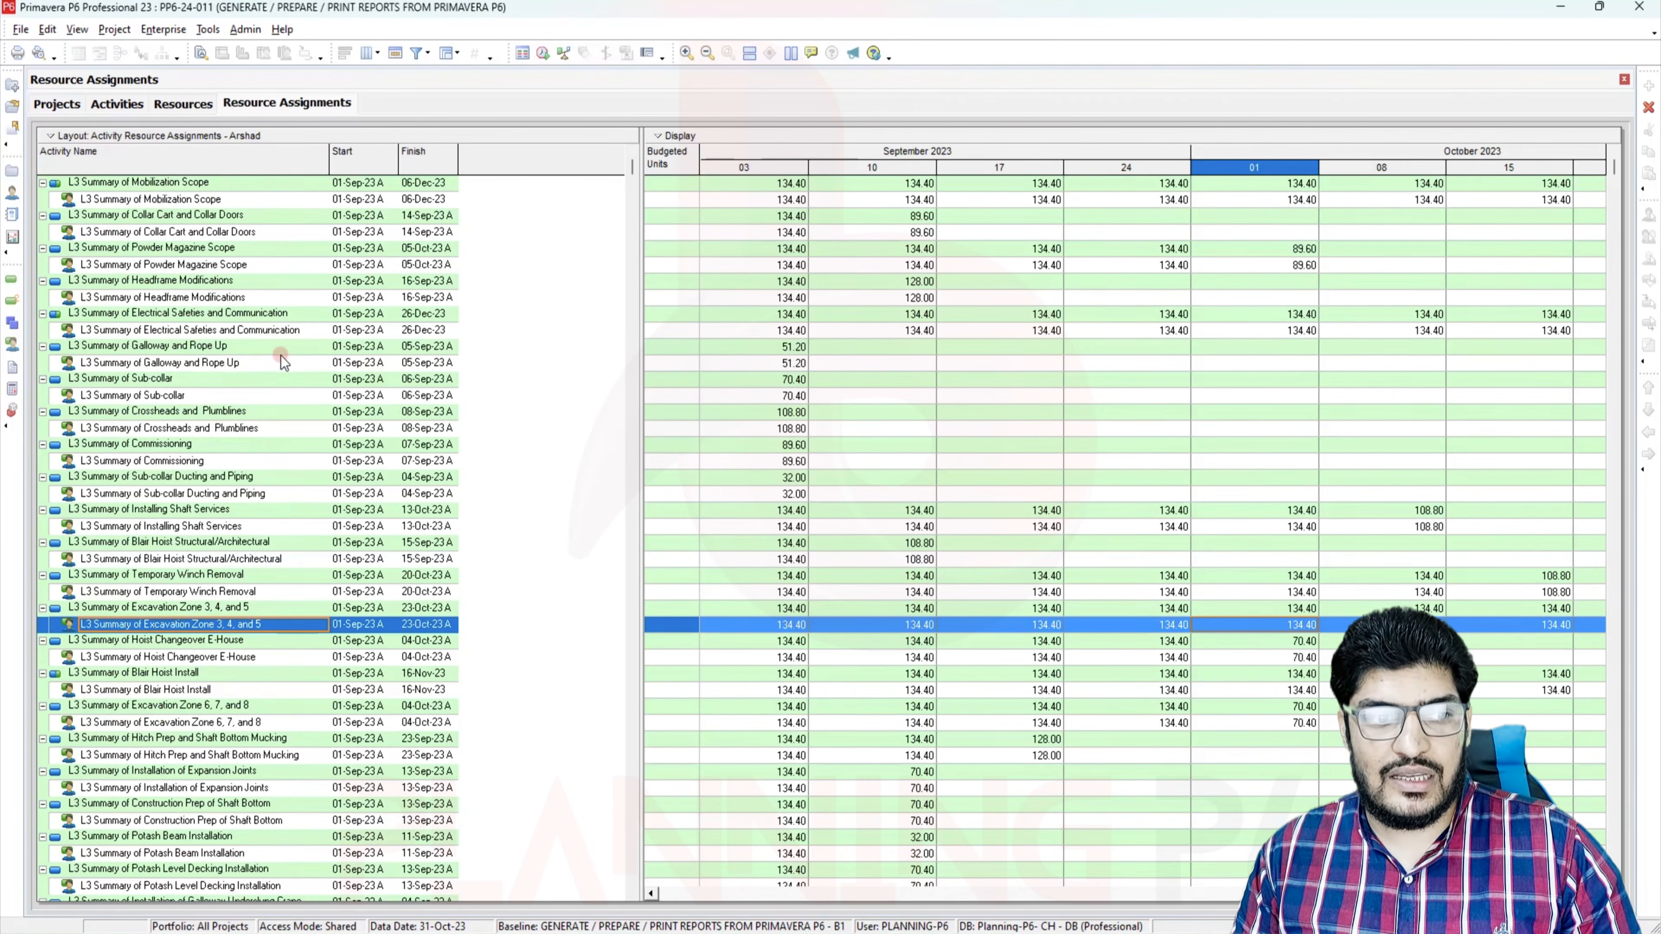
key(Up)
key(Up)
key(Up)
key(Up)
scroll(282, 363, down, 3)
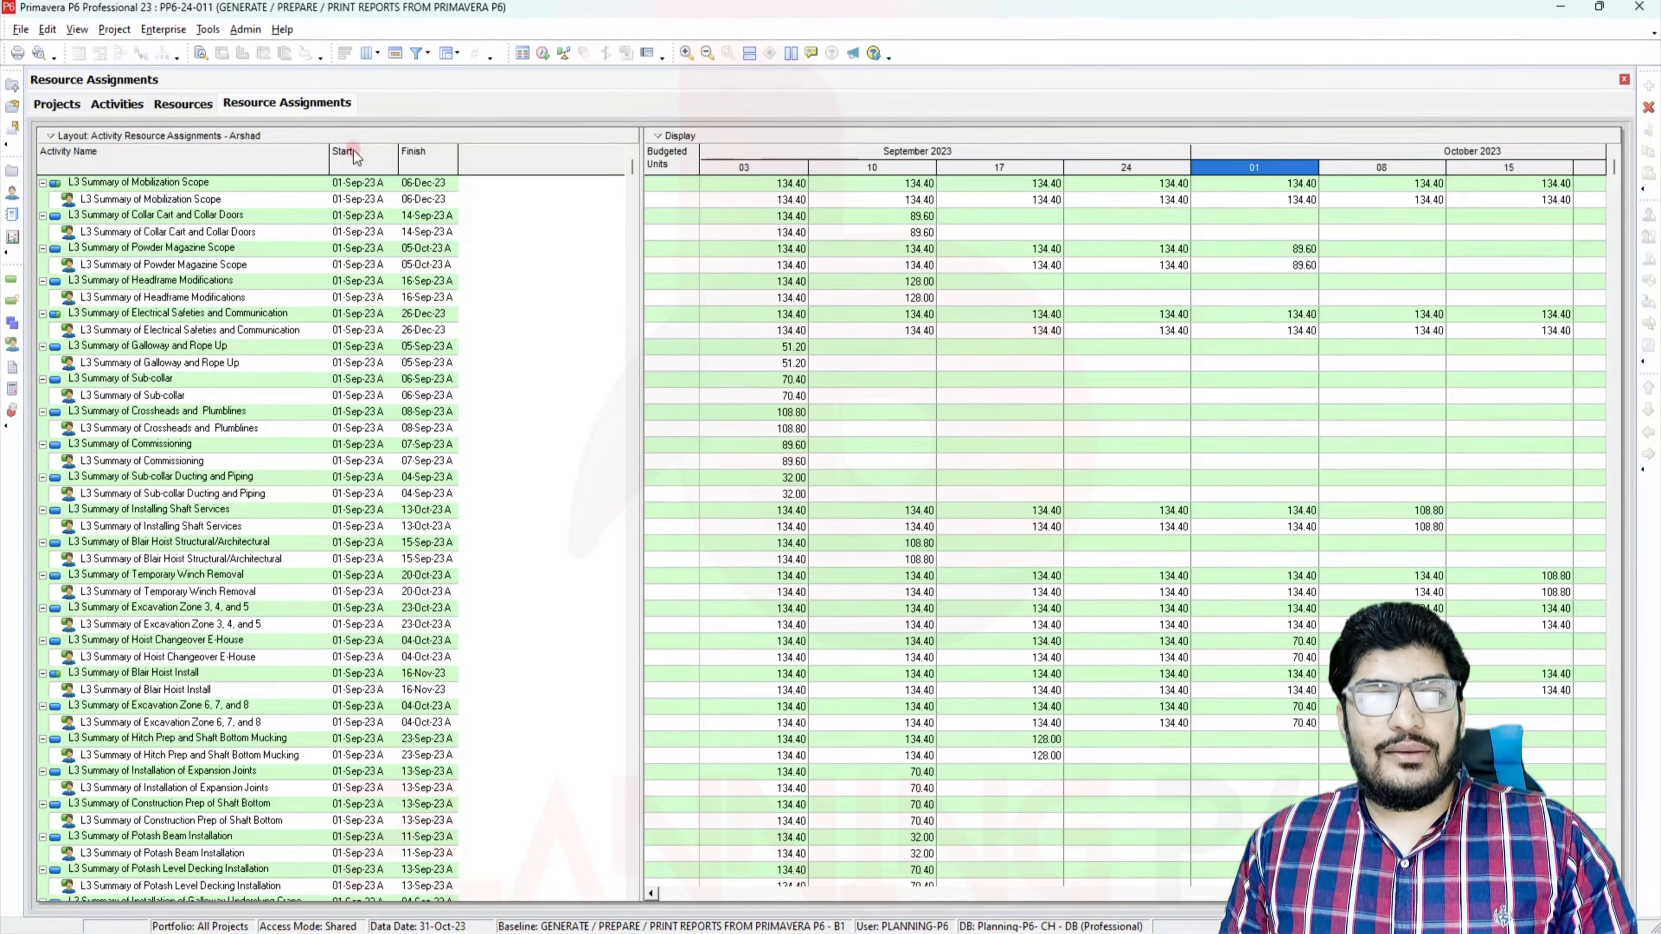
Open the custom grouping settings of the assignments table and replace the first grouping level with Project
right_click(531, 258)
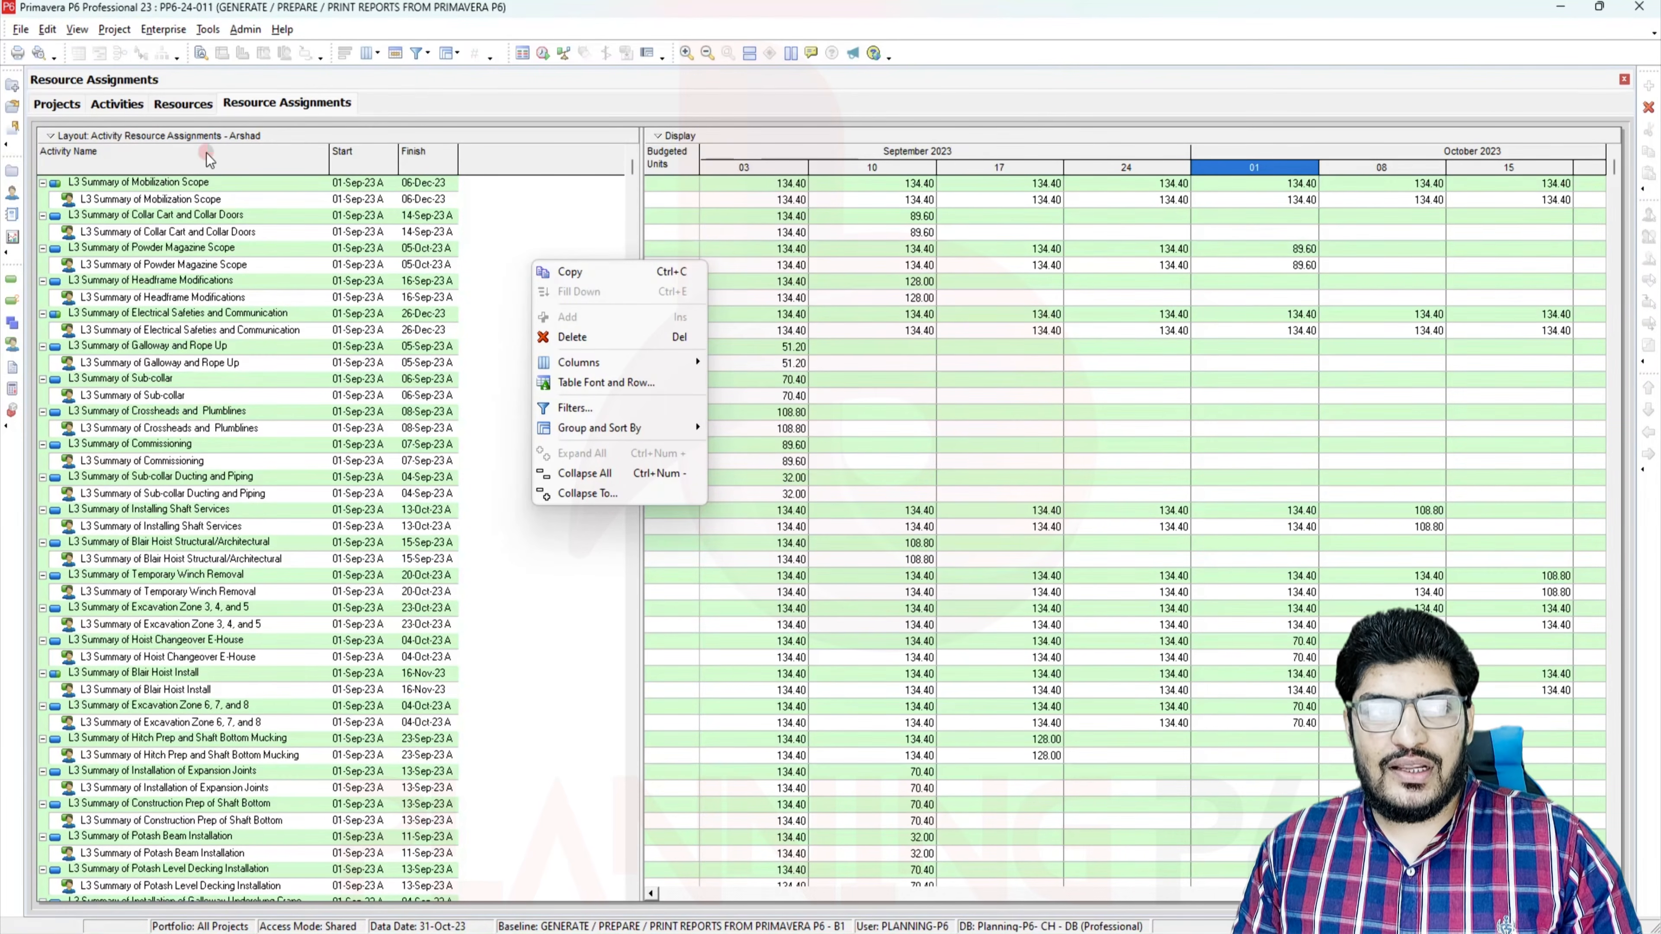
mouse_move(573, 428)
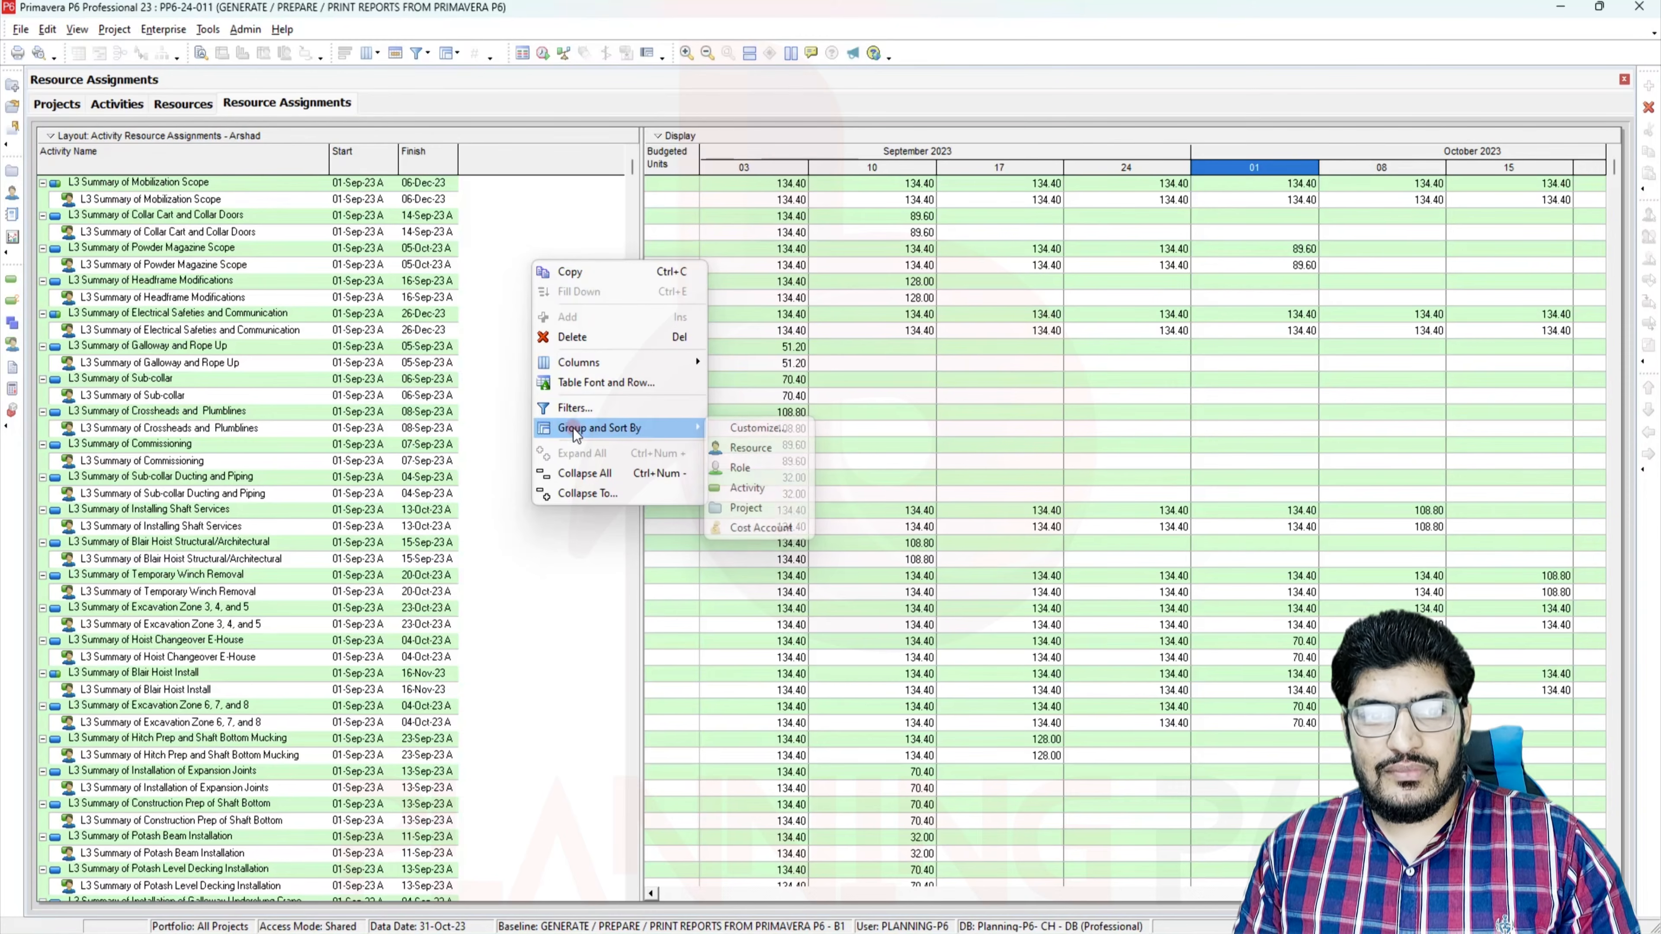
click(760, 434)
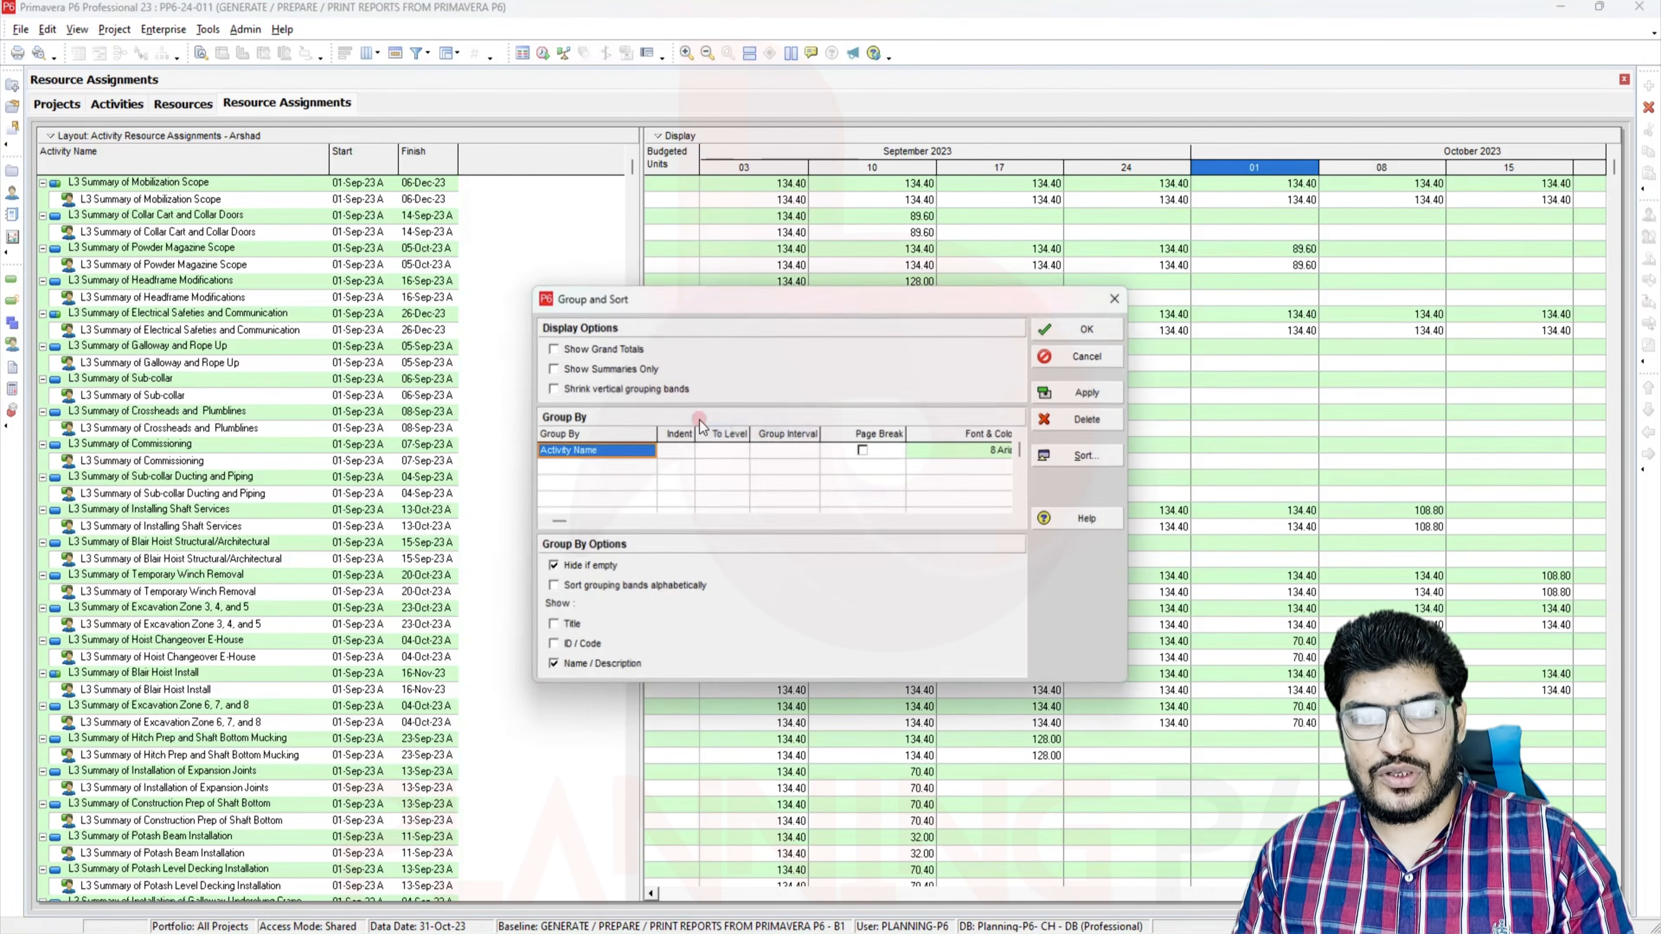
click(618, 453)
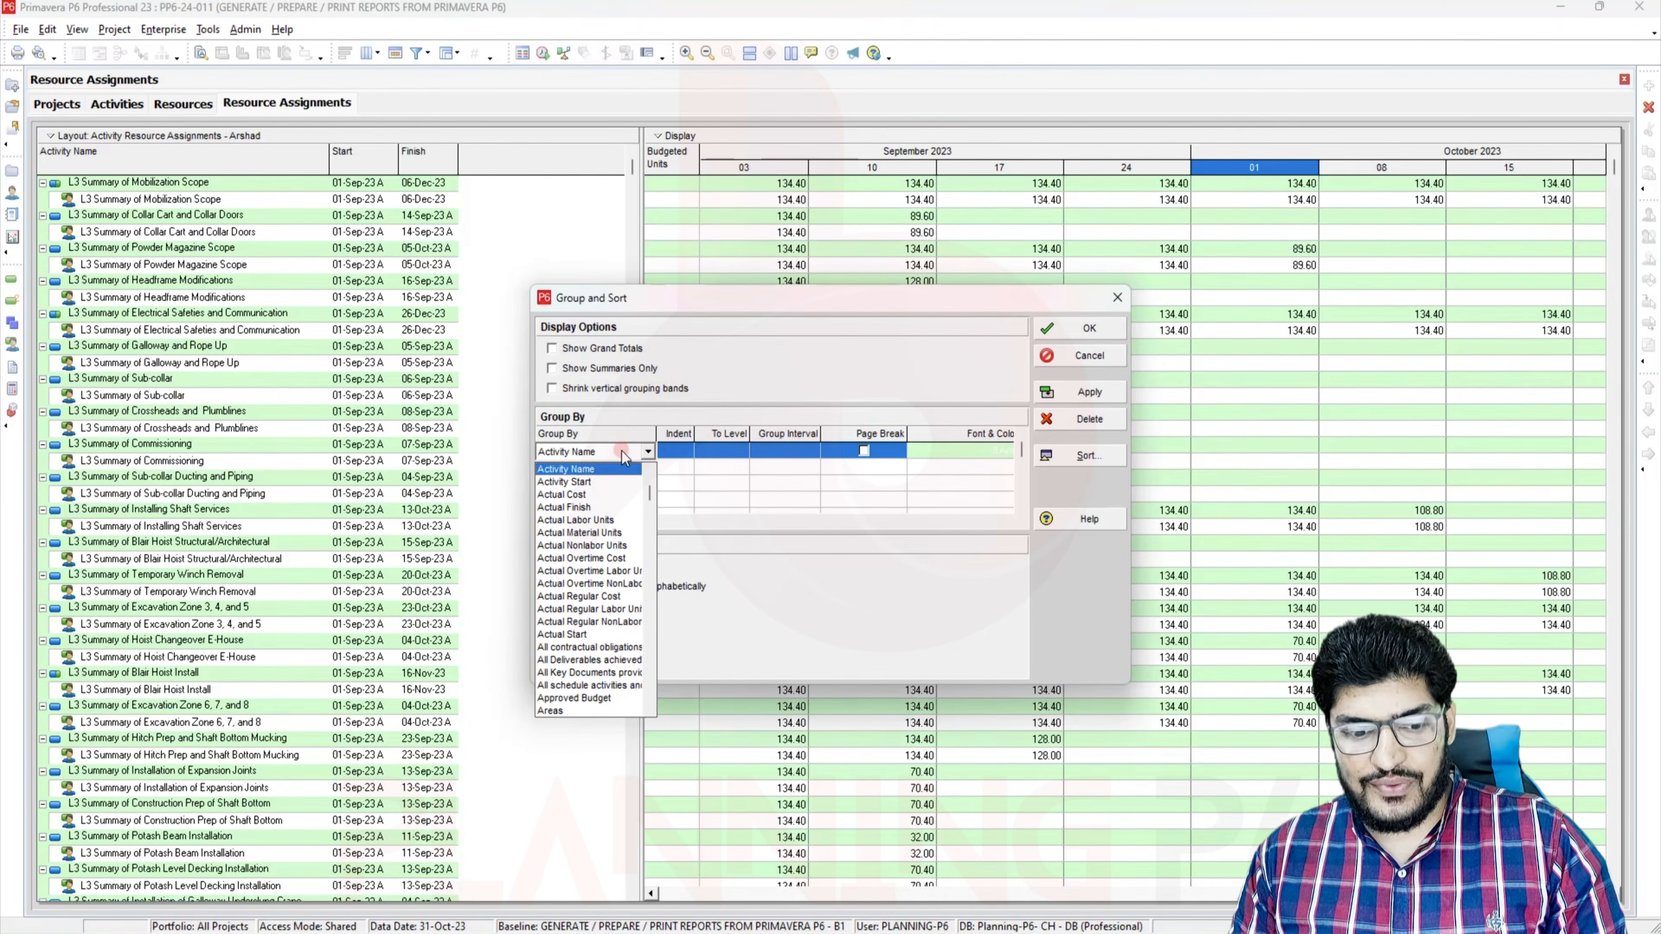
key(r)
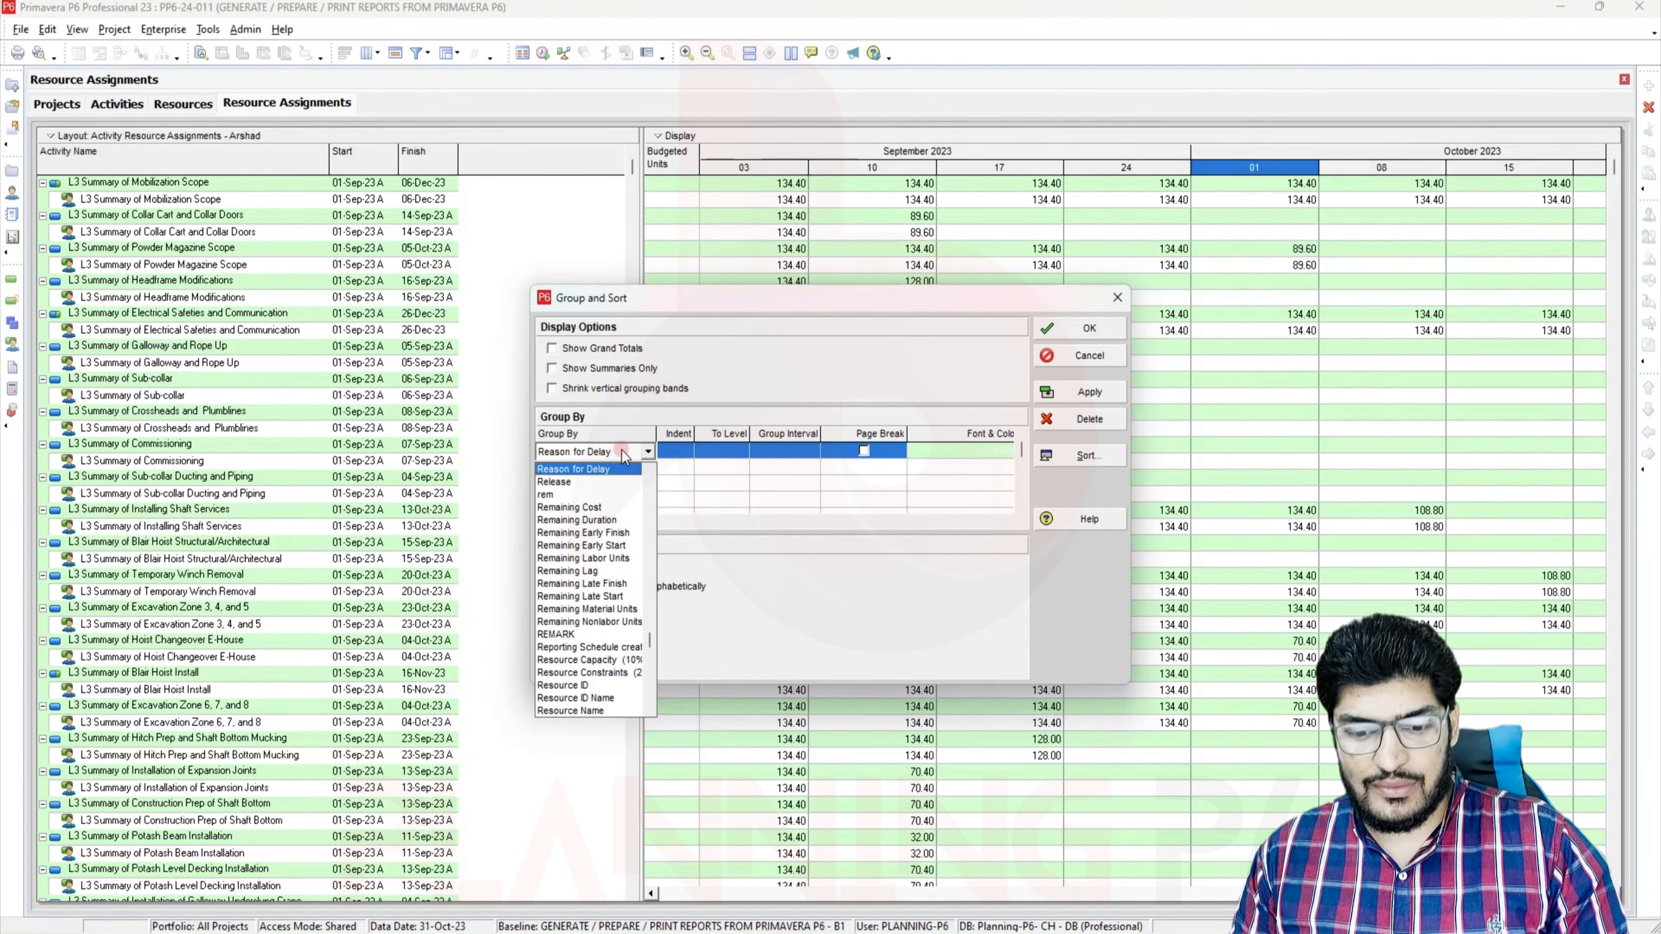
click(623, 456)
click(623, 453)
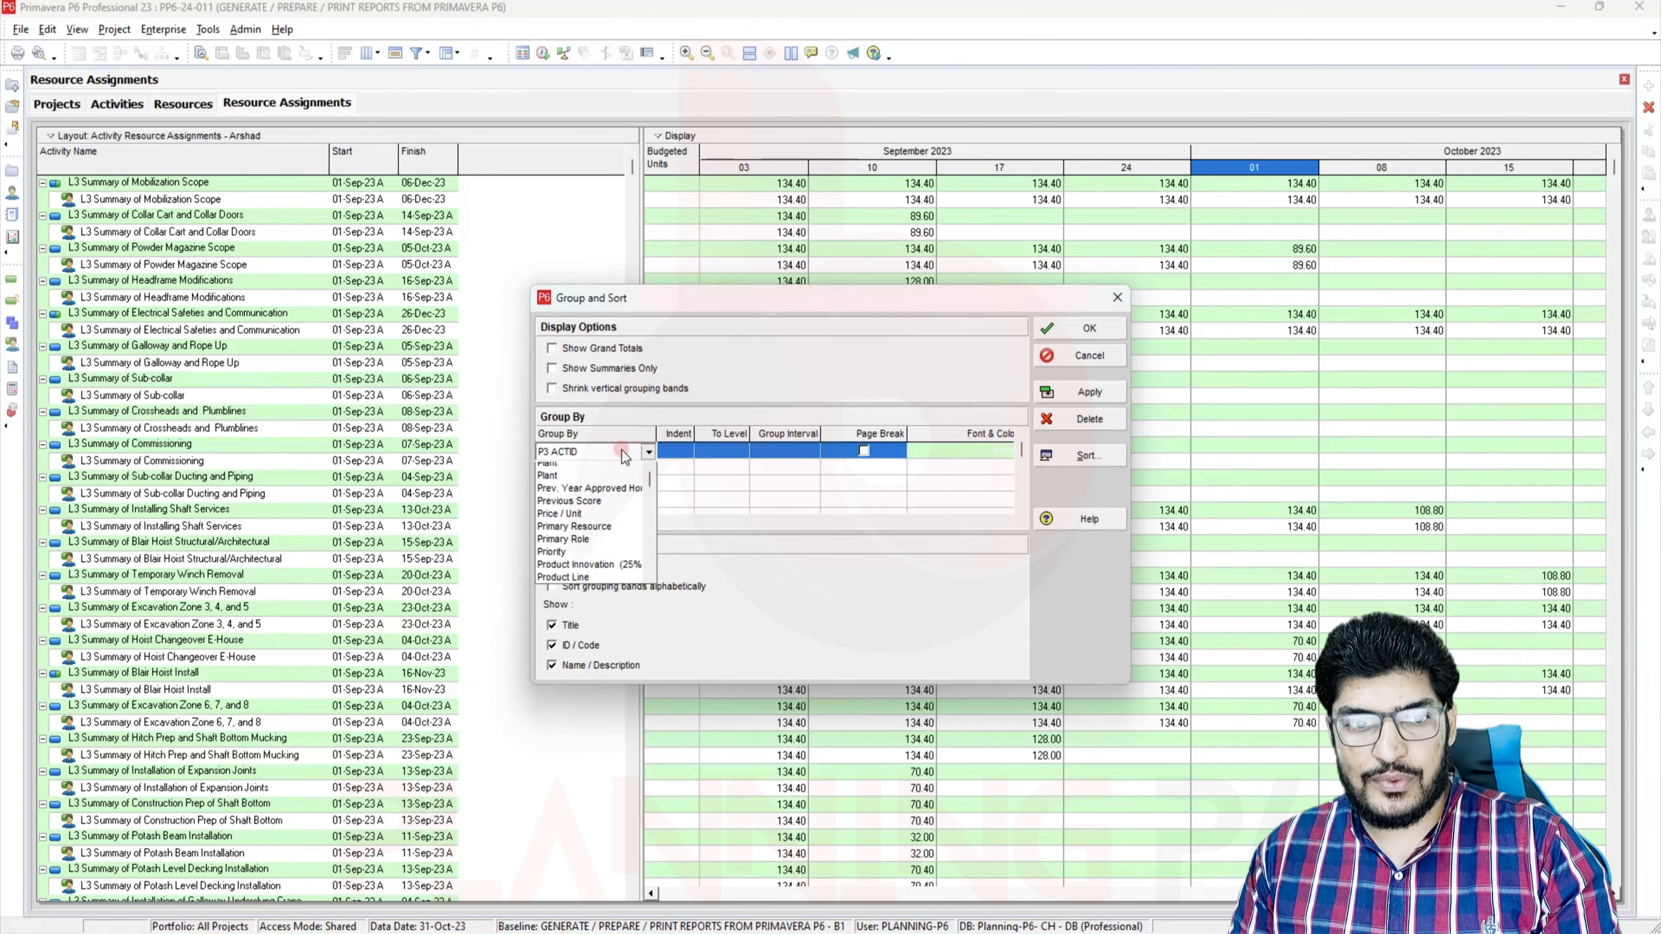
key(p)
scroll(600, 592, down, 2)
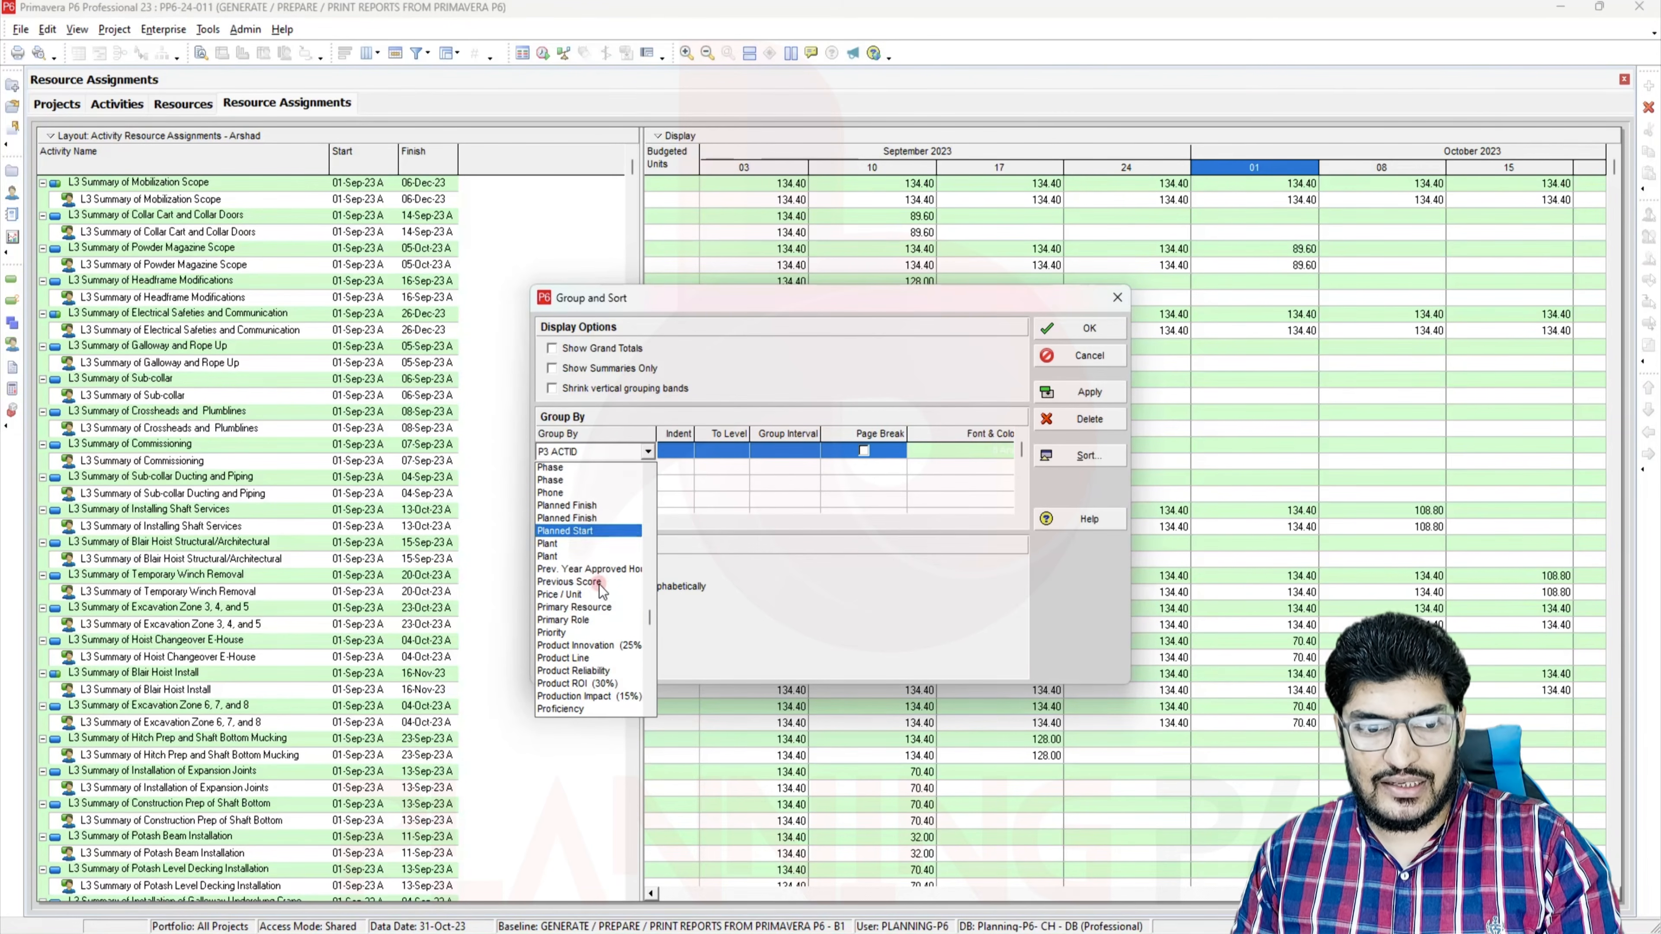
click(577, 699)
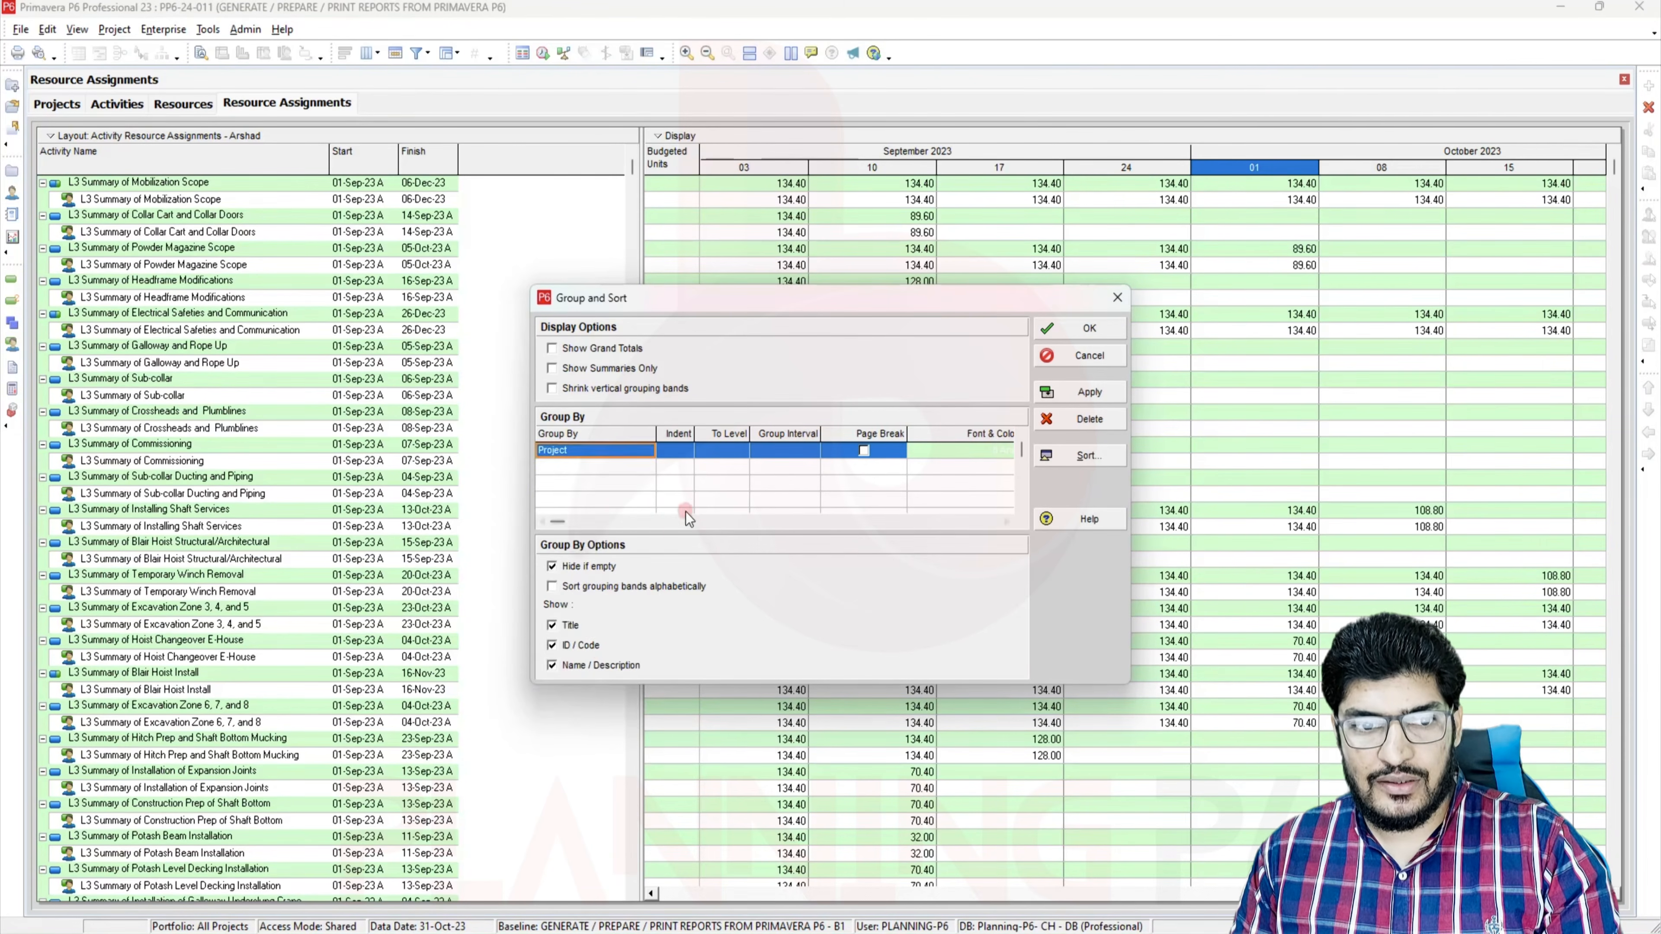
Add Resource Type as the second grouping level below Project
click(635, 469)
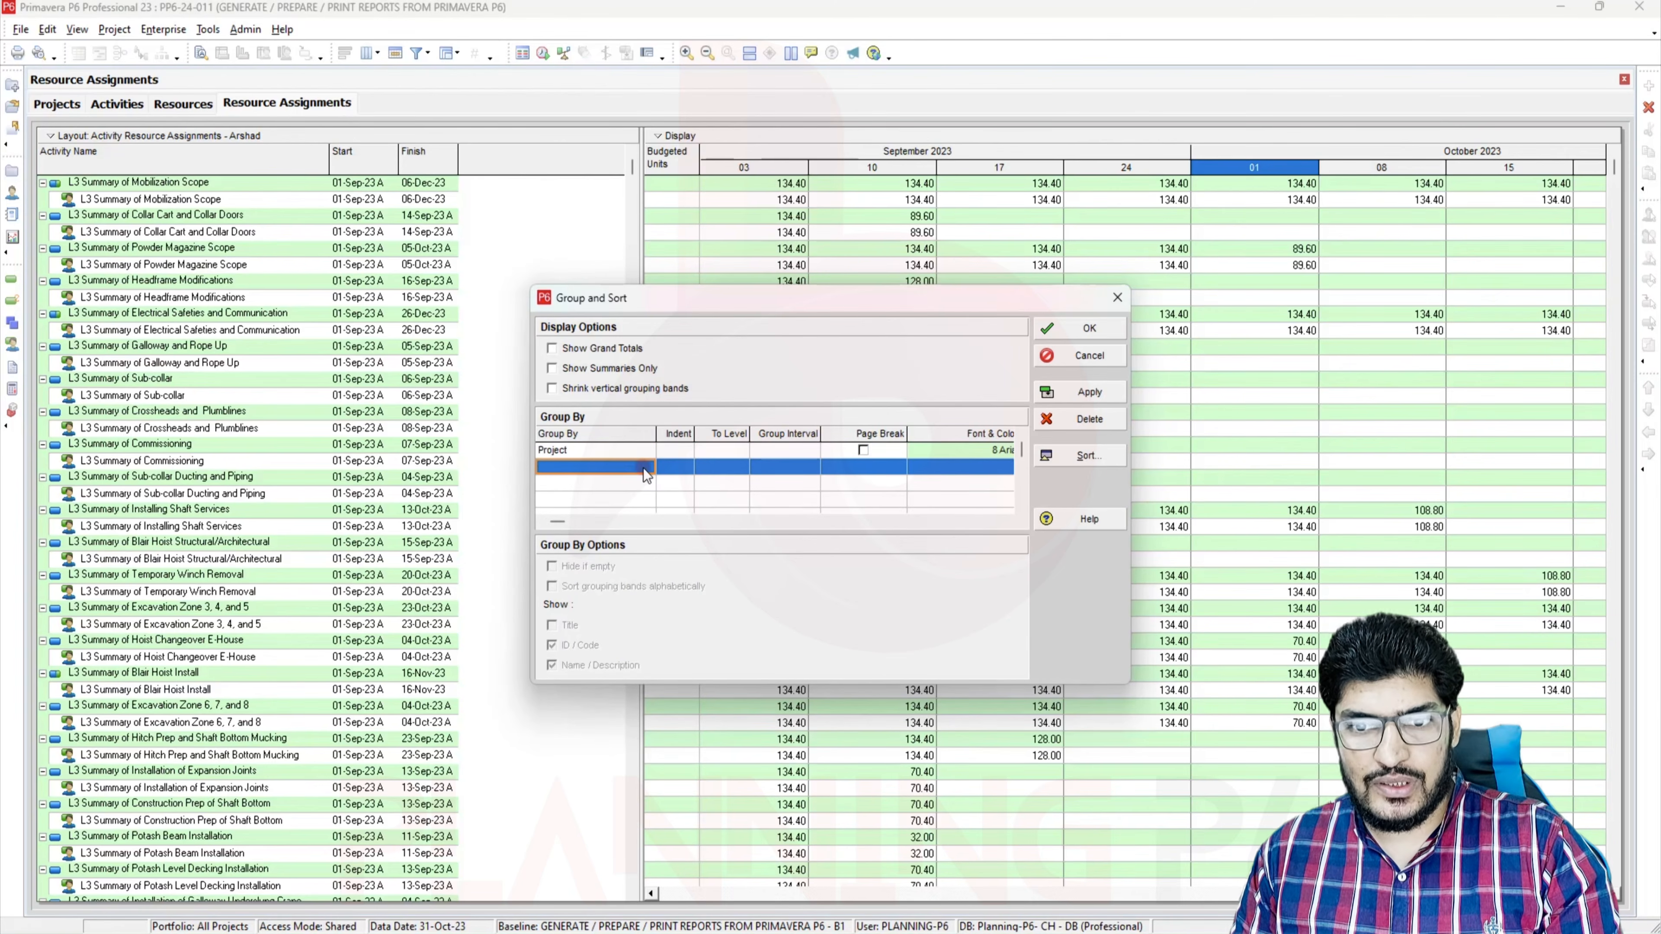
click(644, 468)
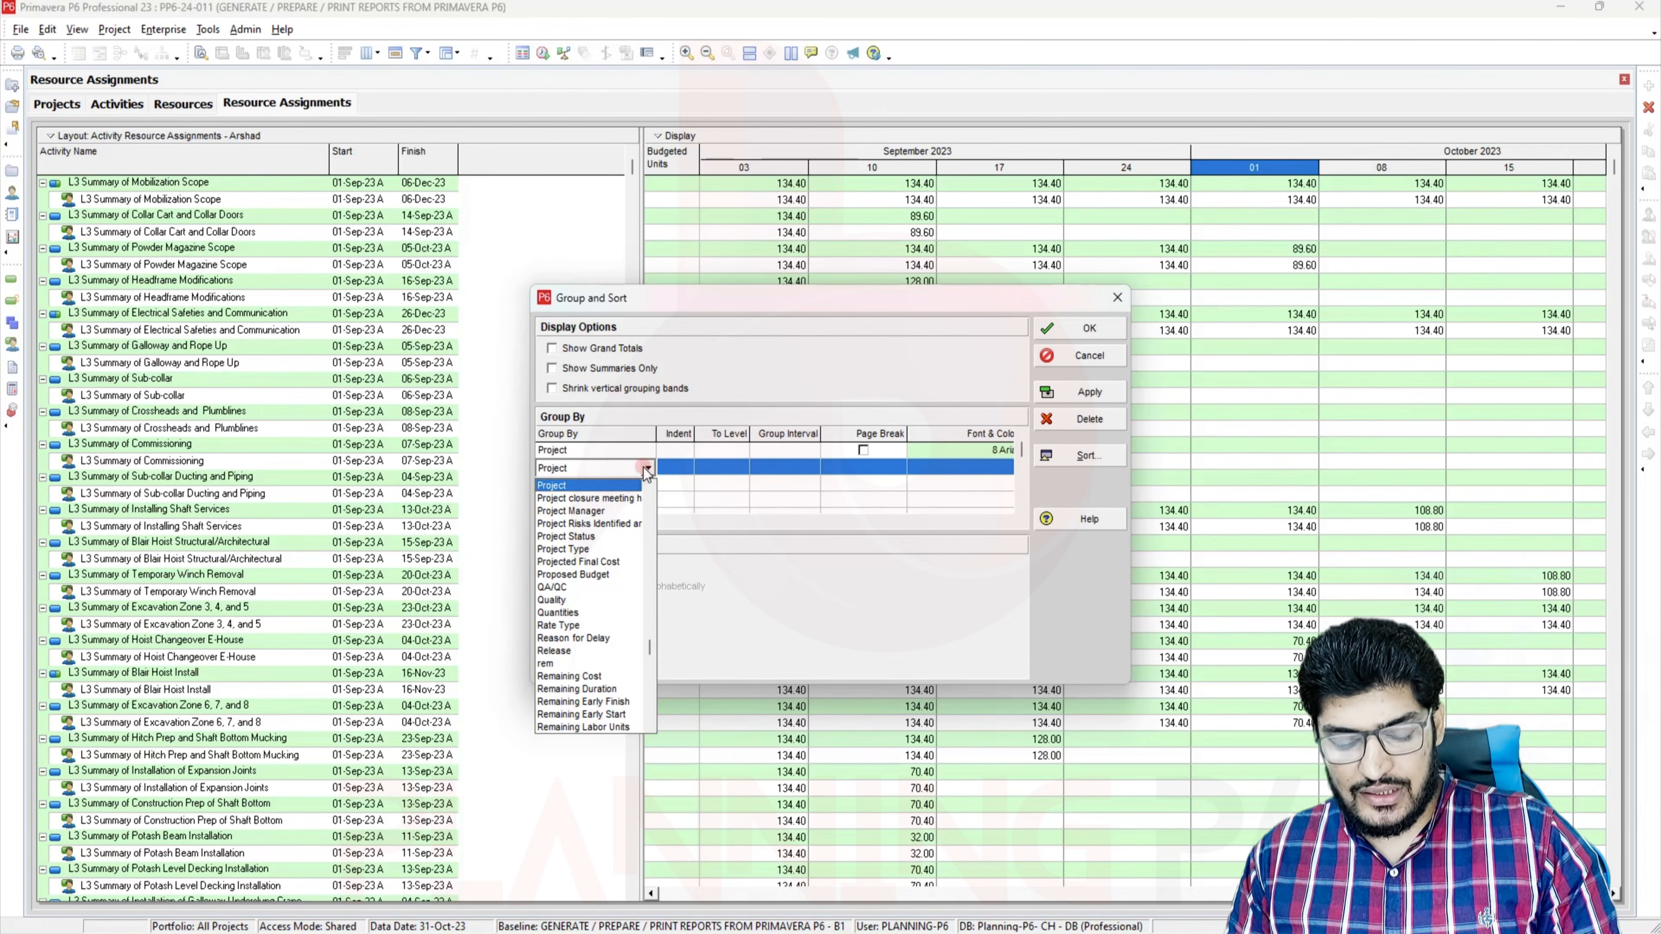
key(r)
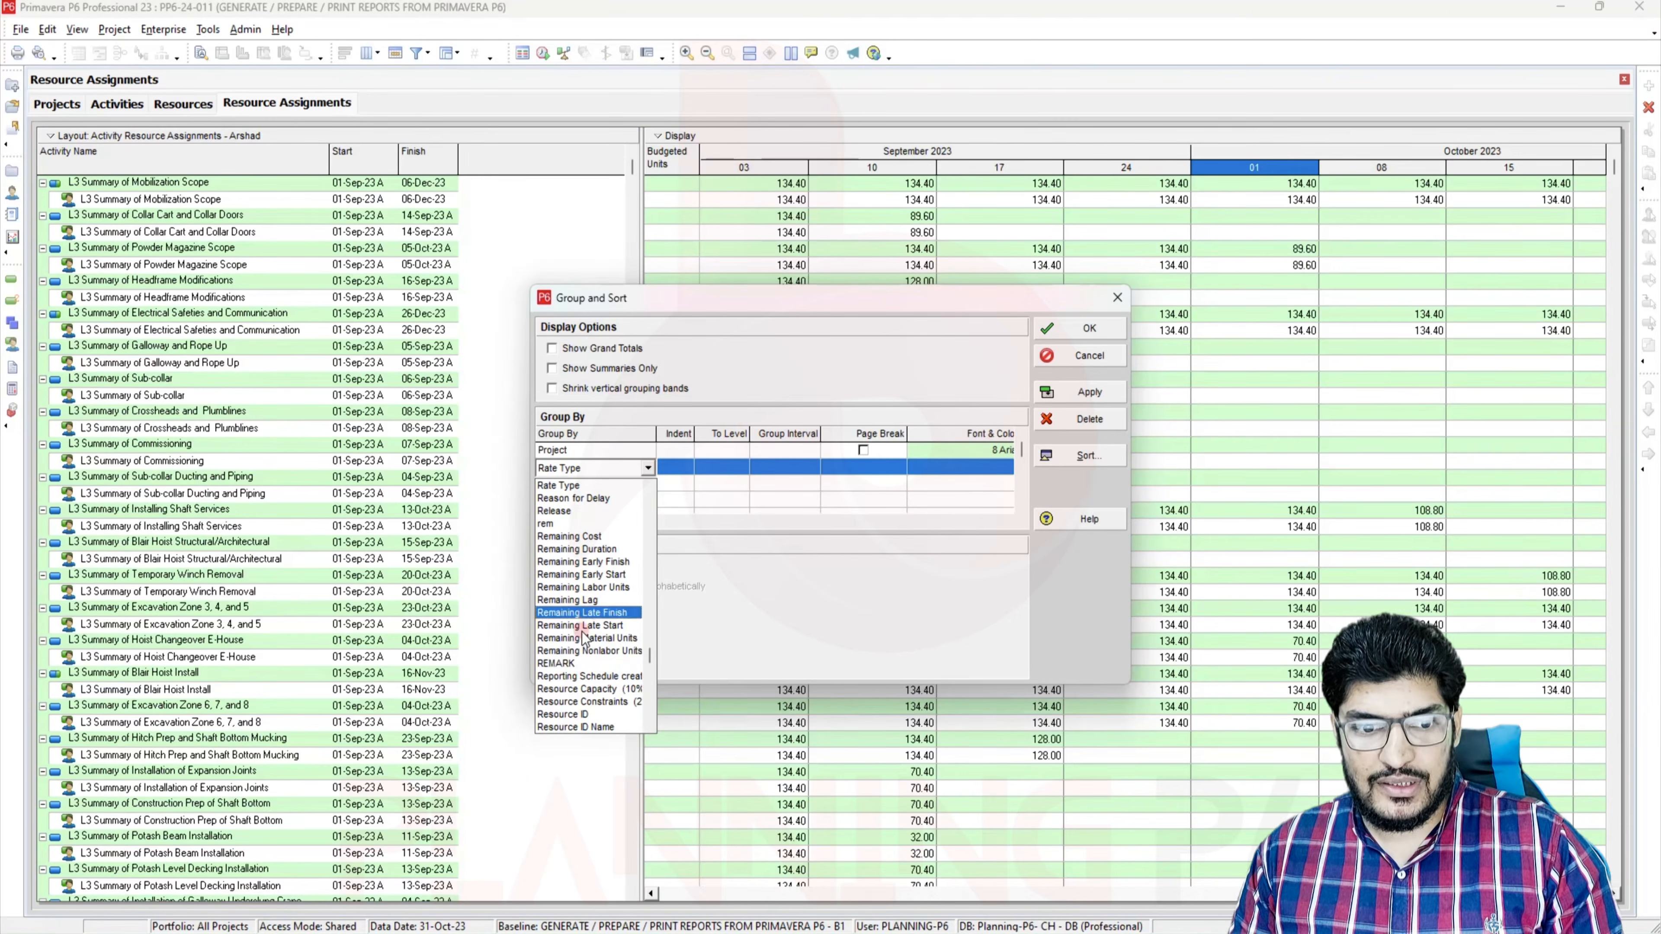
scroll(582, 681, down, 2)
click(584, 654)
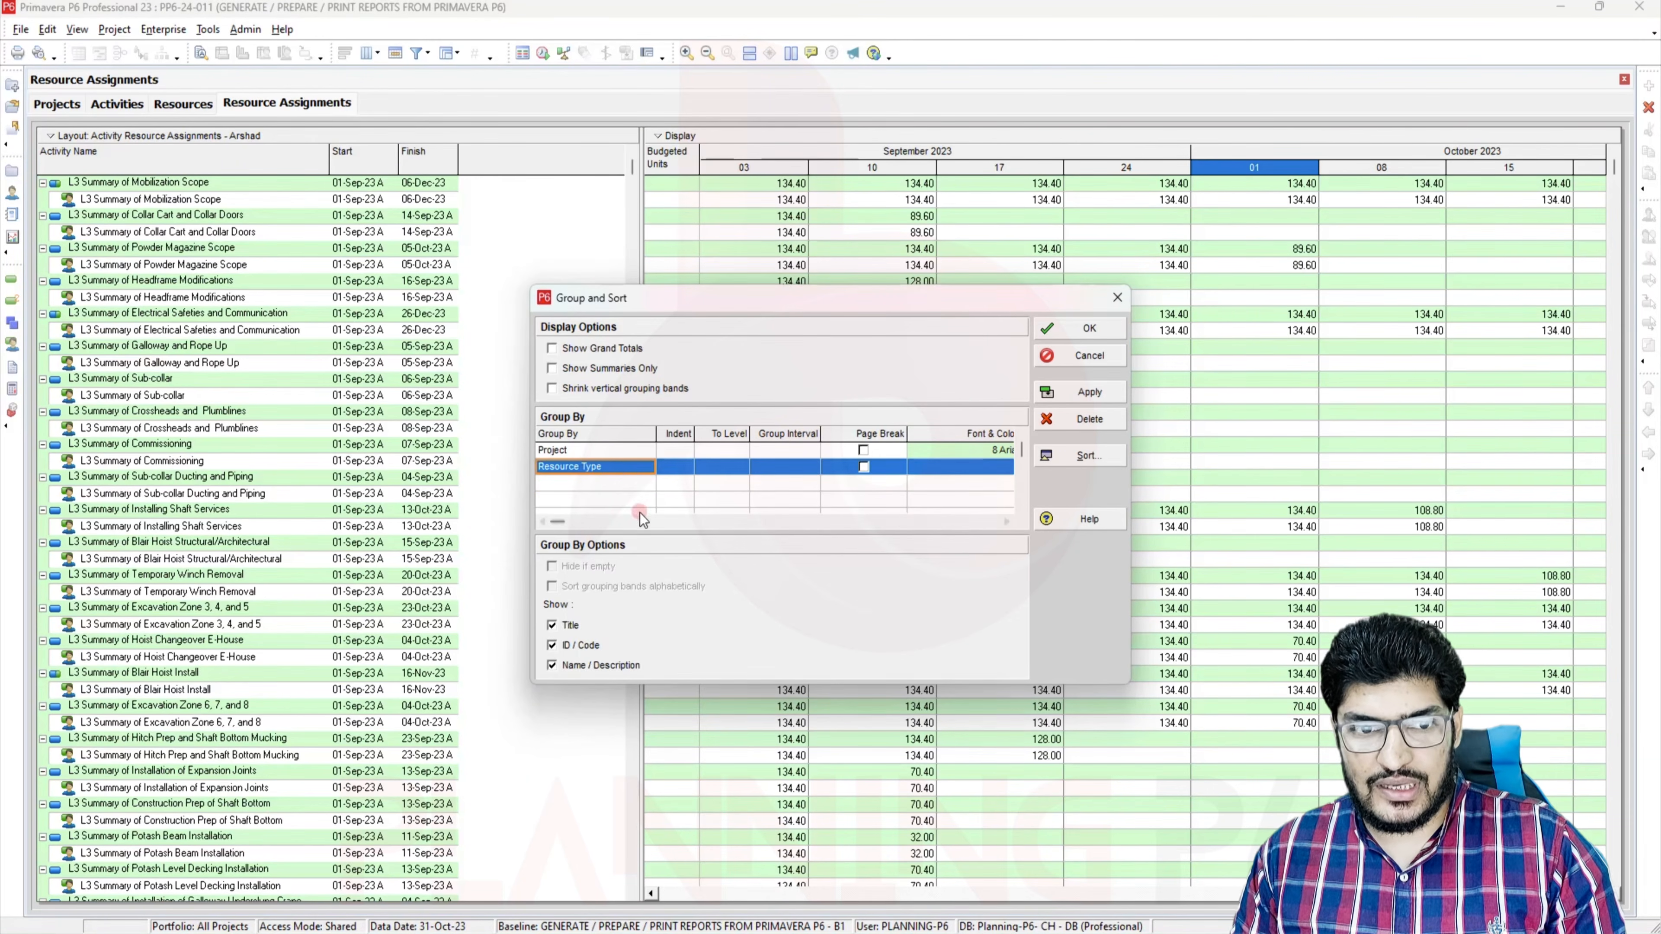
Add WBS as the third grouping level, indented through all levels, and apply the grouping to the assignments table
click(607, 484)
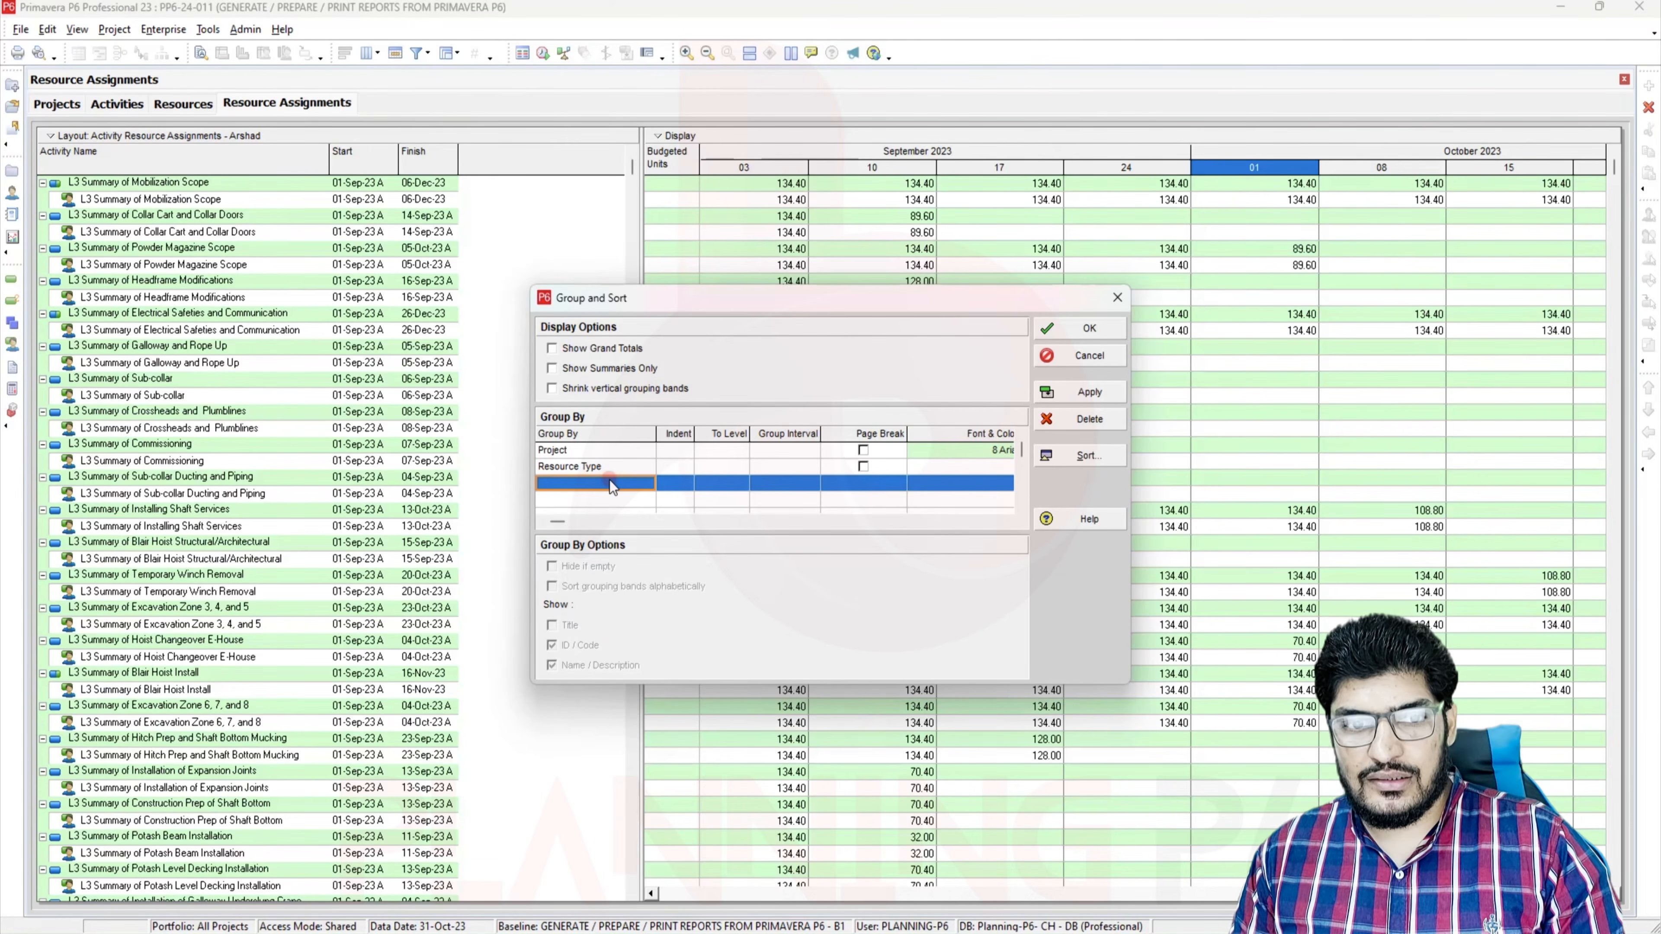
click(615, 484)
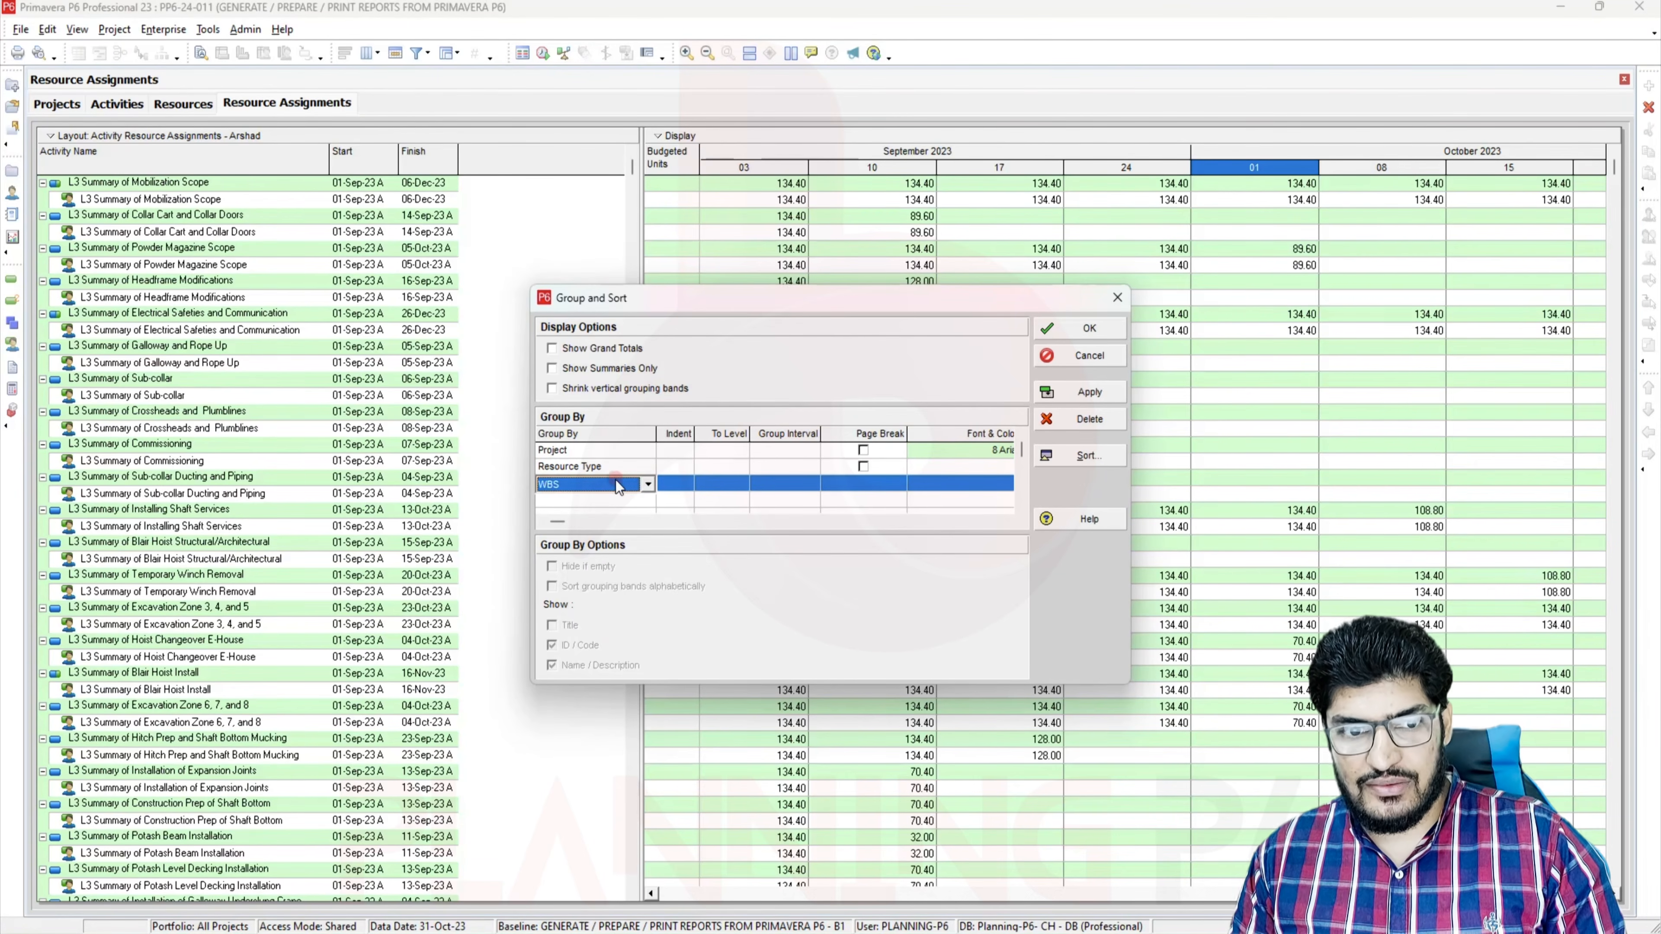
click(677, 485)
click(676, 484)
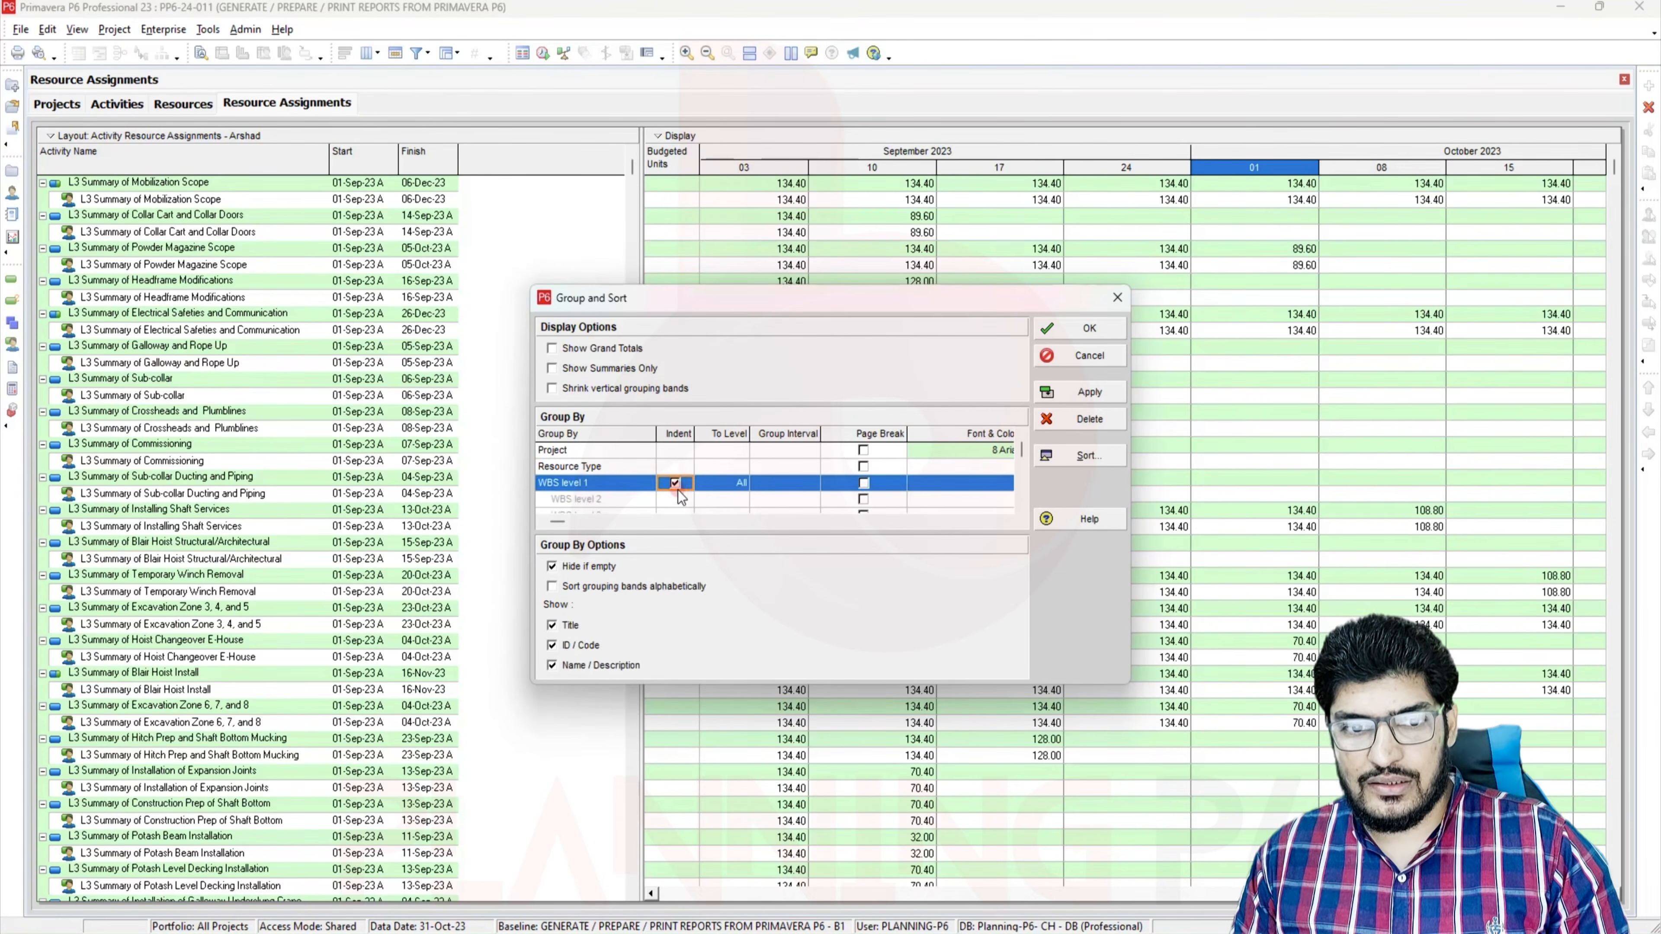
click(1063, 392)
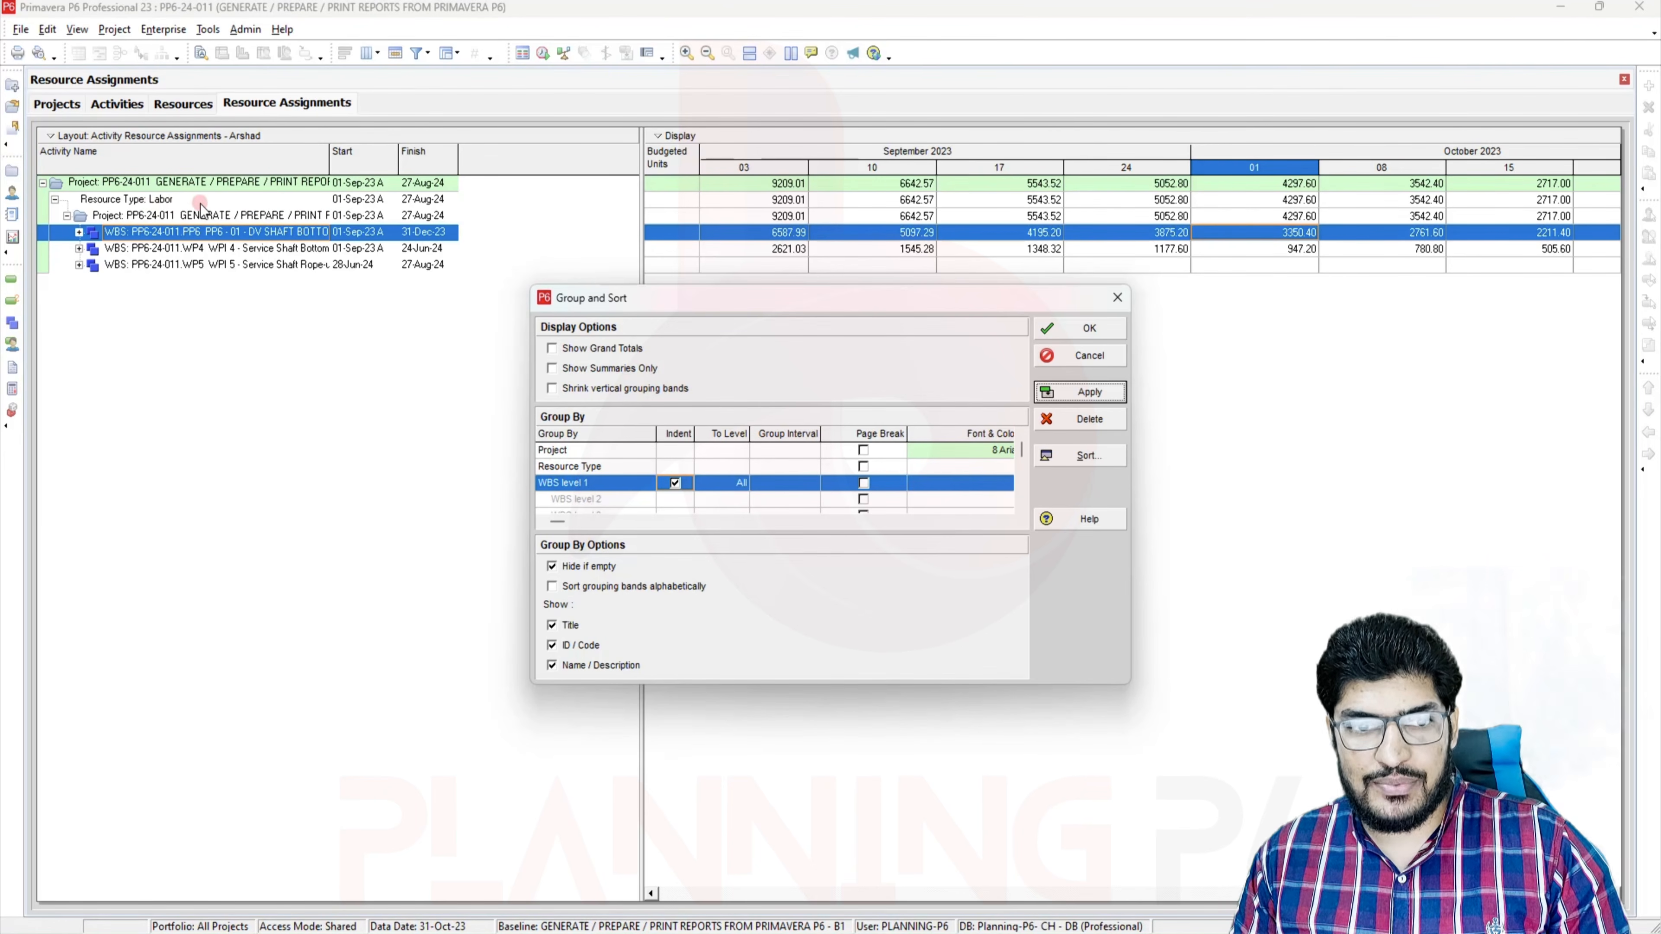
click(1091, 329)
Expand the DV Shaft Bottom WBS through Headframe Changeover and DV-38 to inspect its L3 summary activity
click(78, 231)
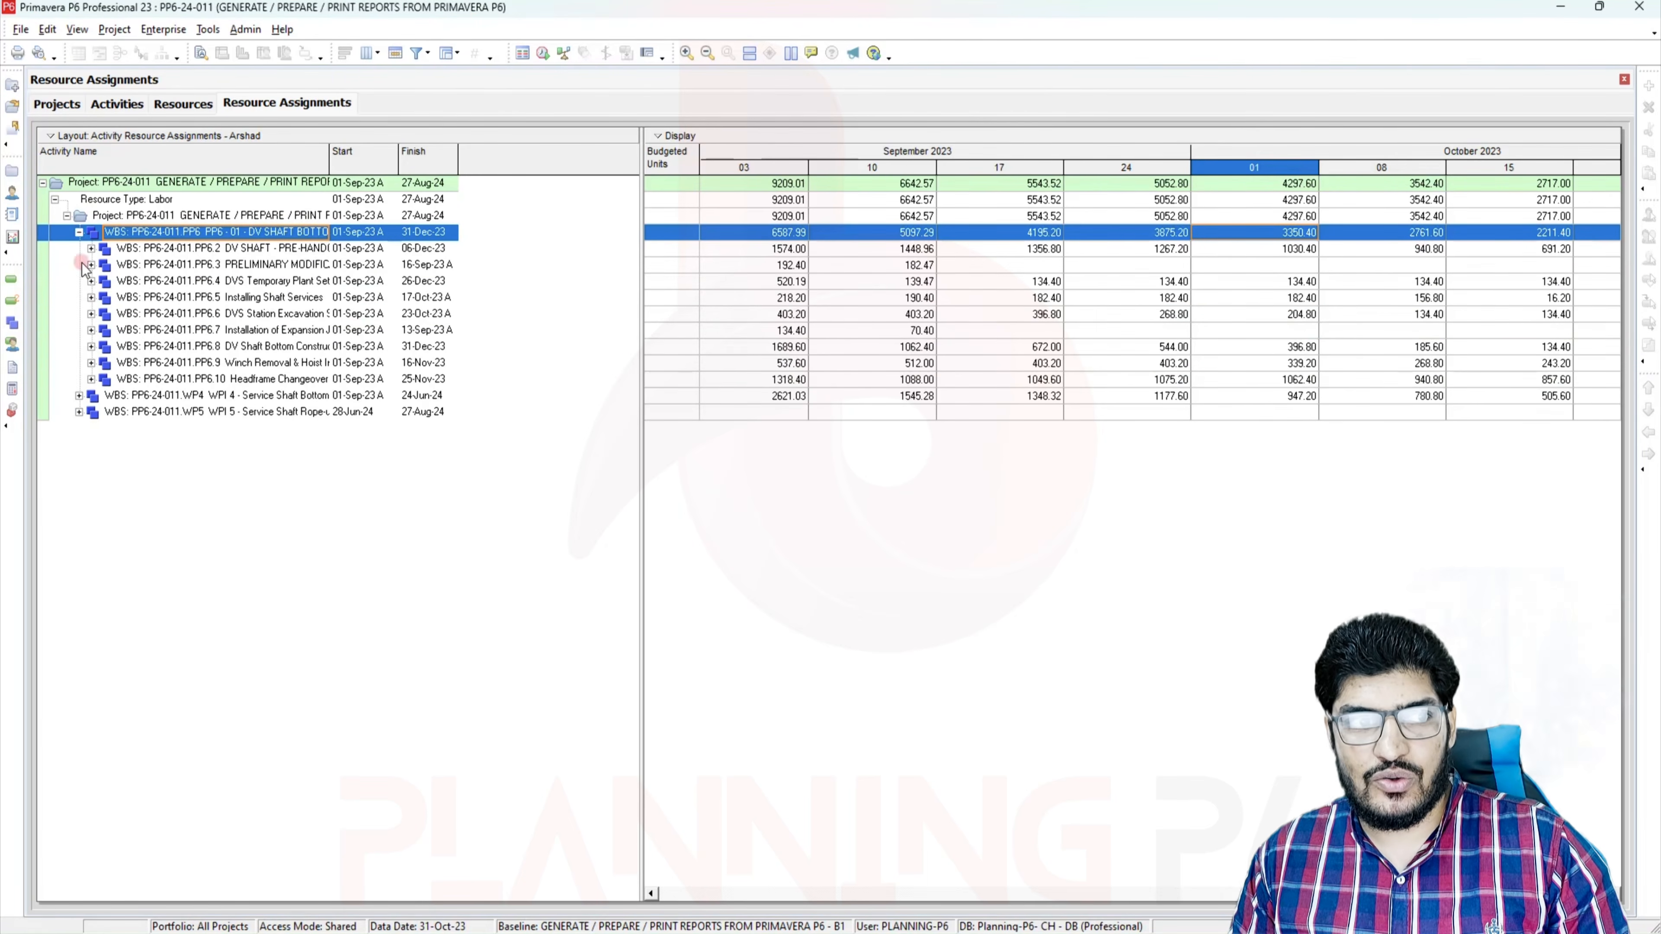
click(91, 379)
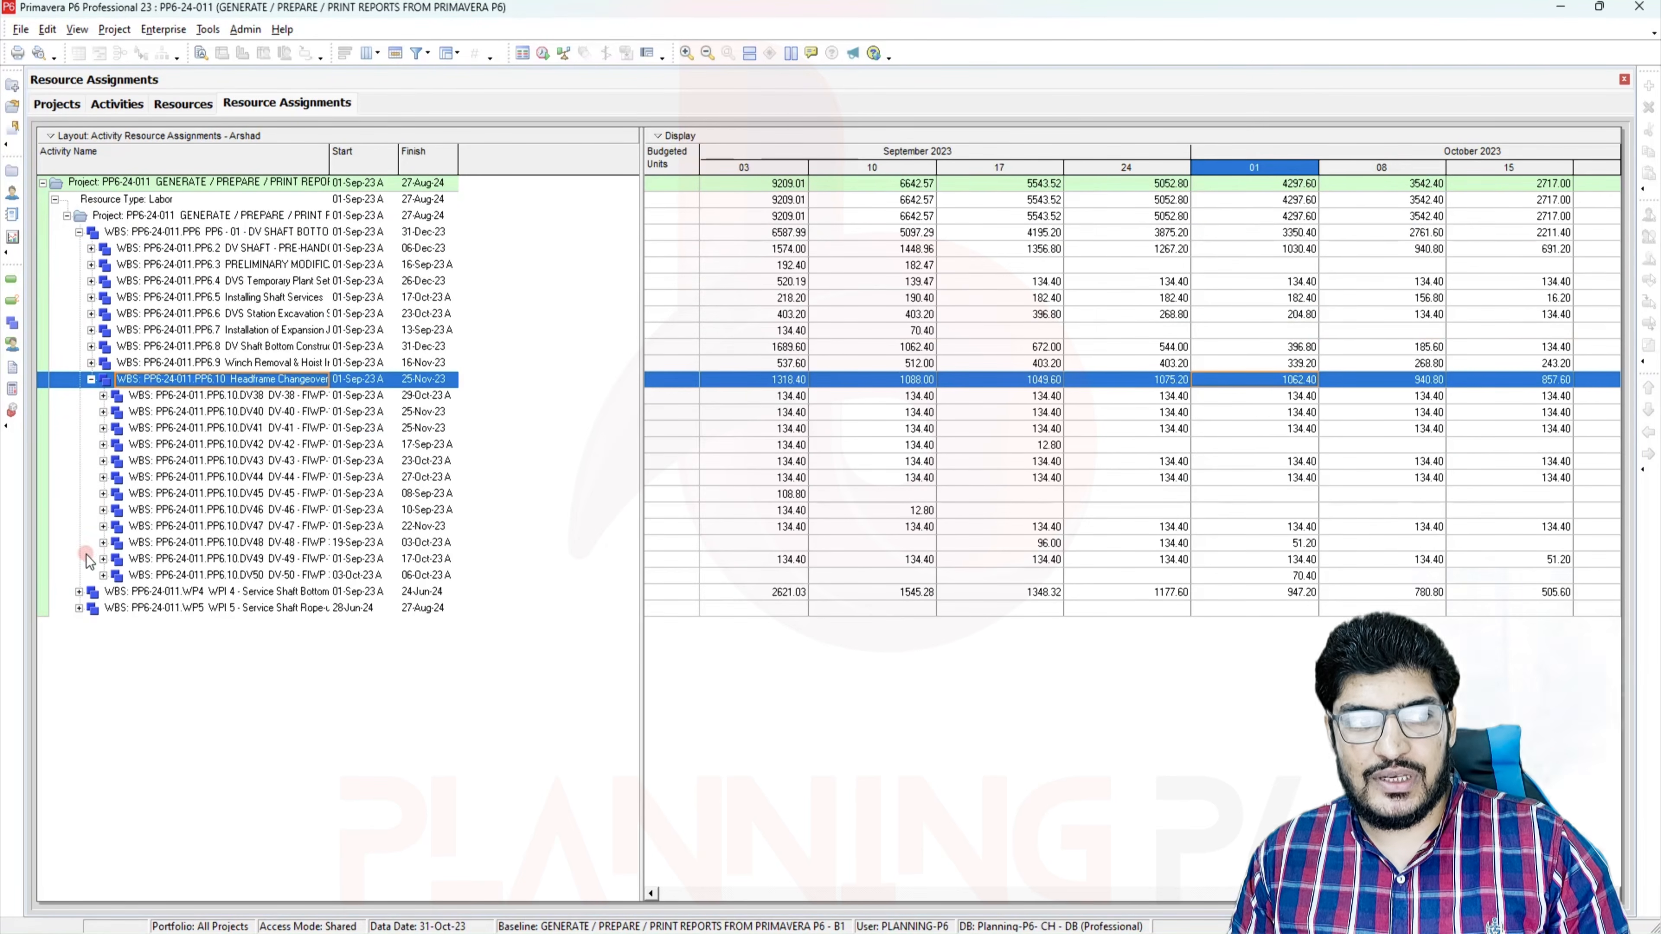
click(103, 396)
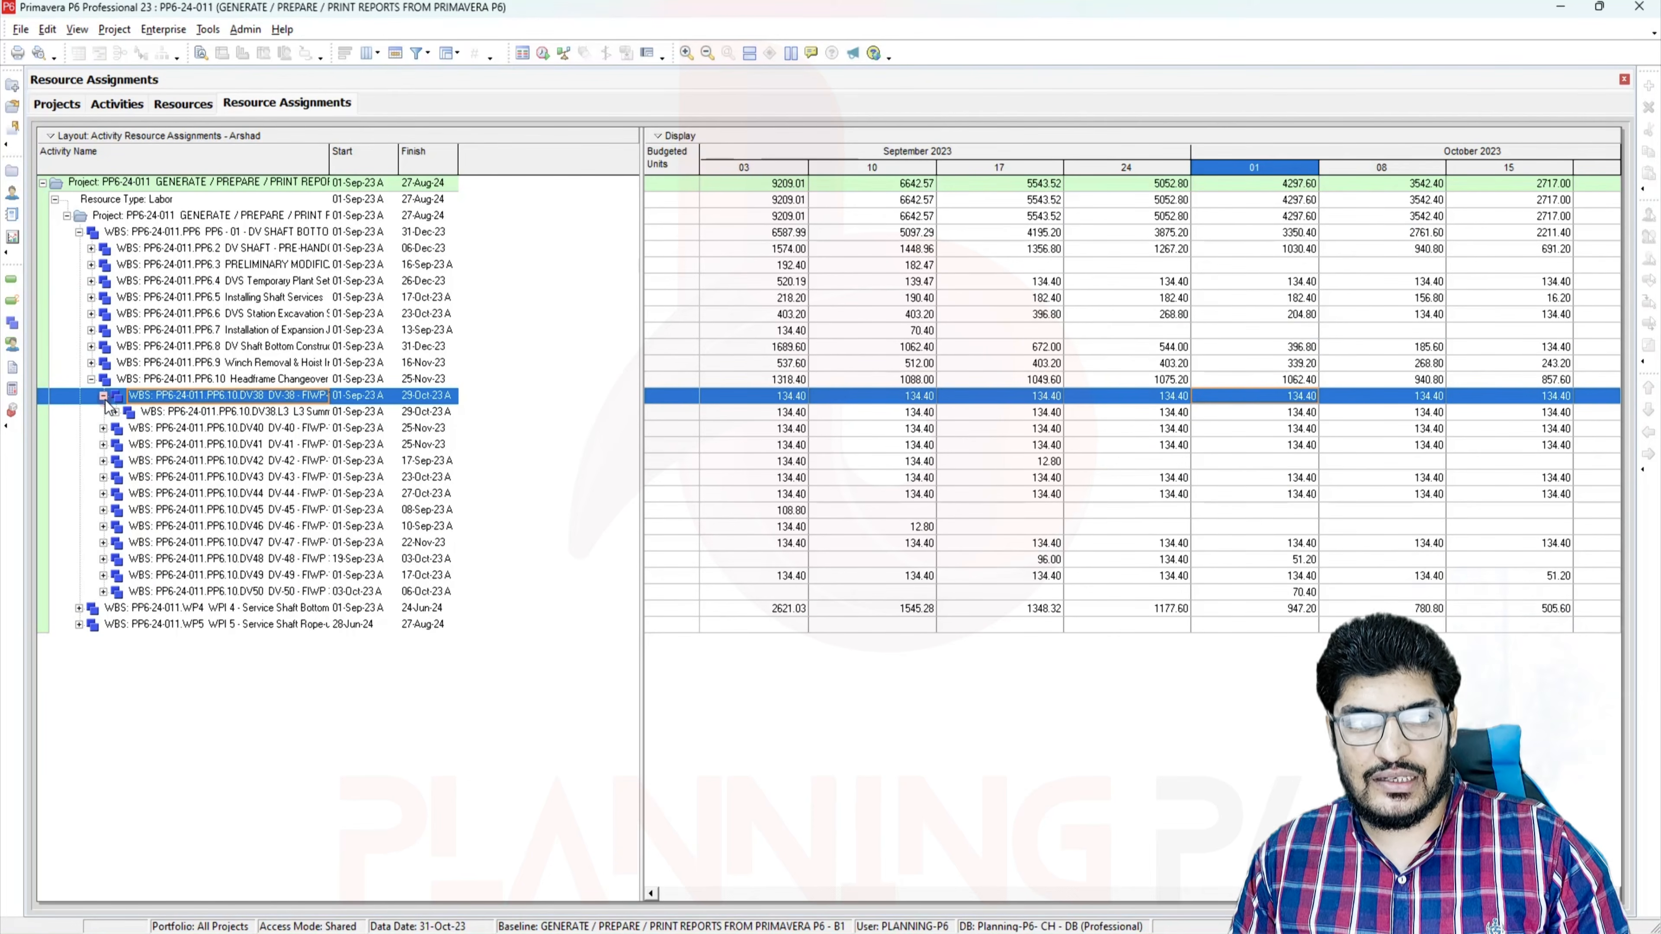
click(115, 411)
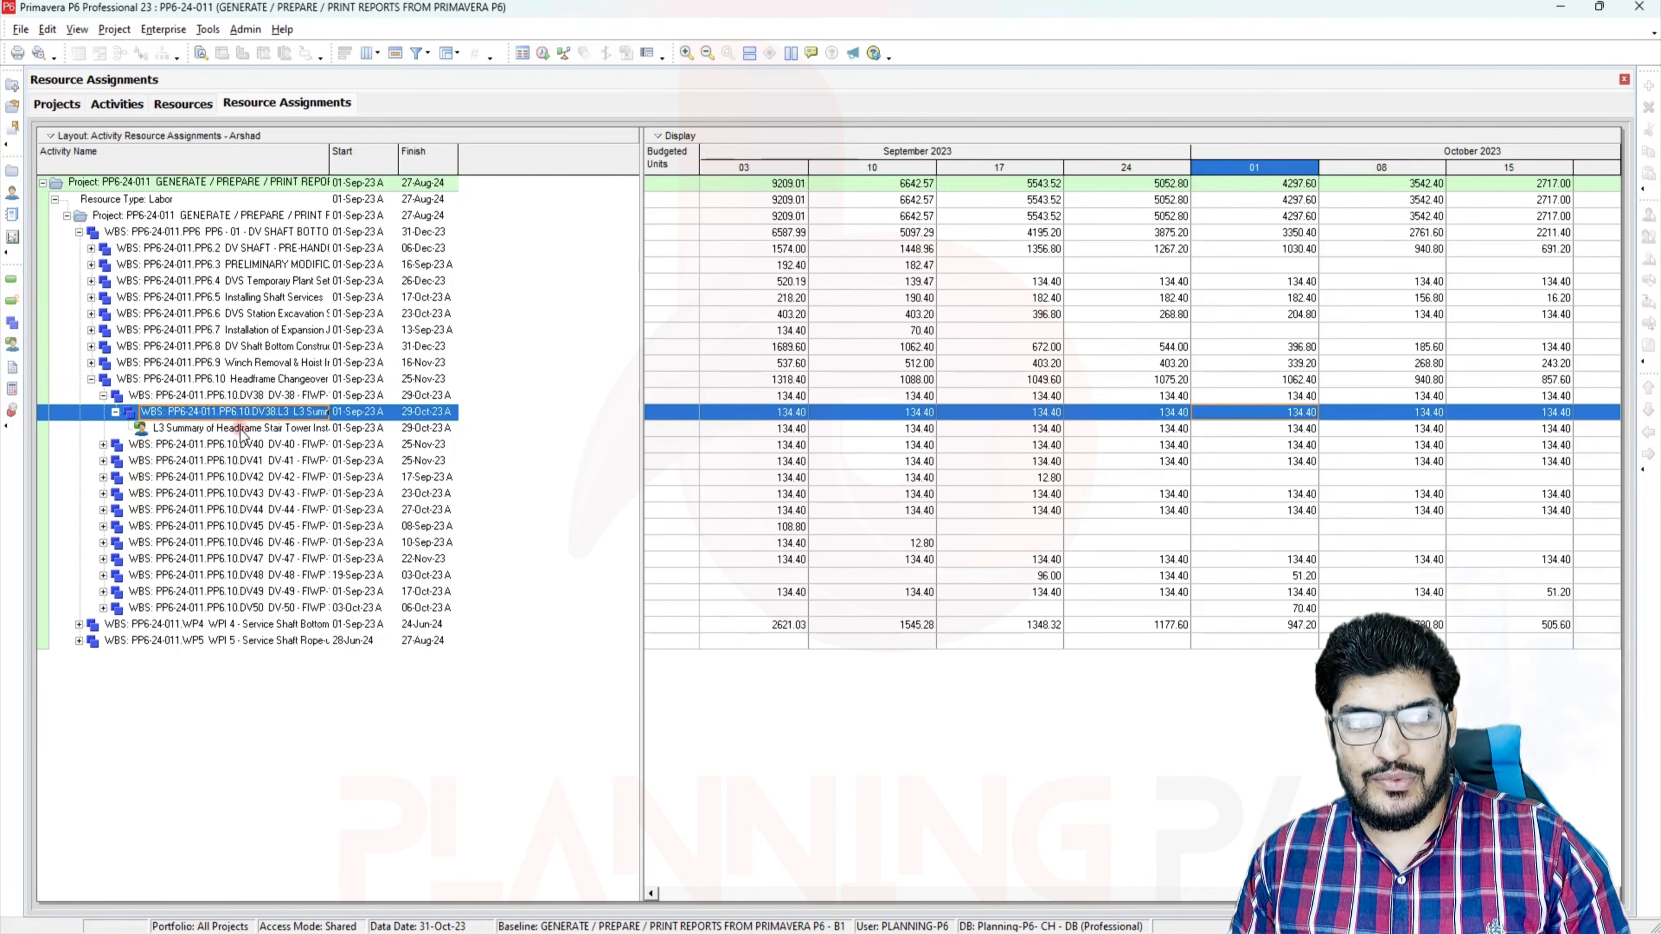
click(300, 429)
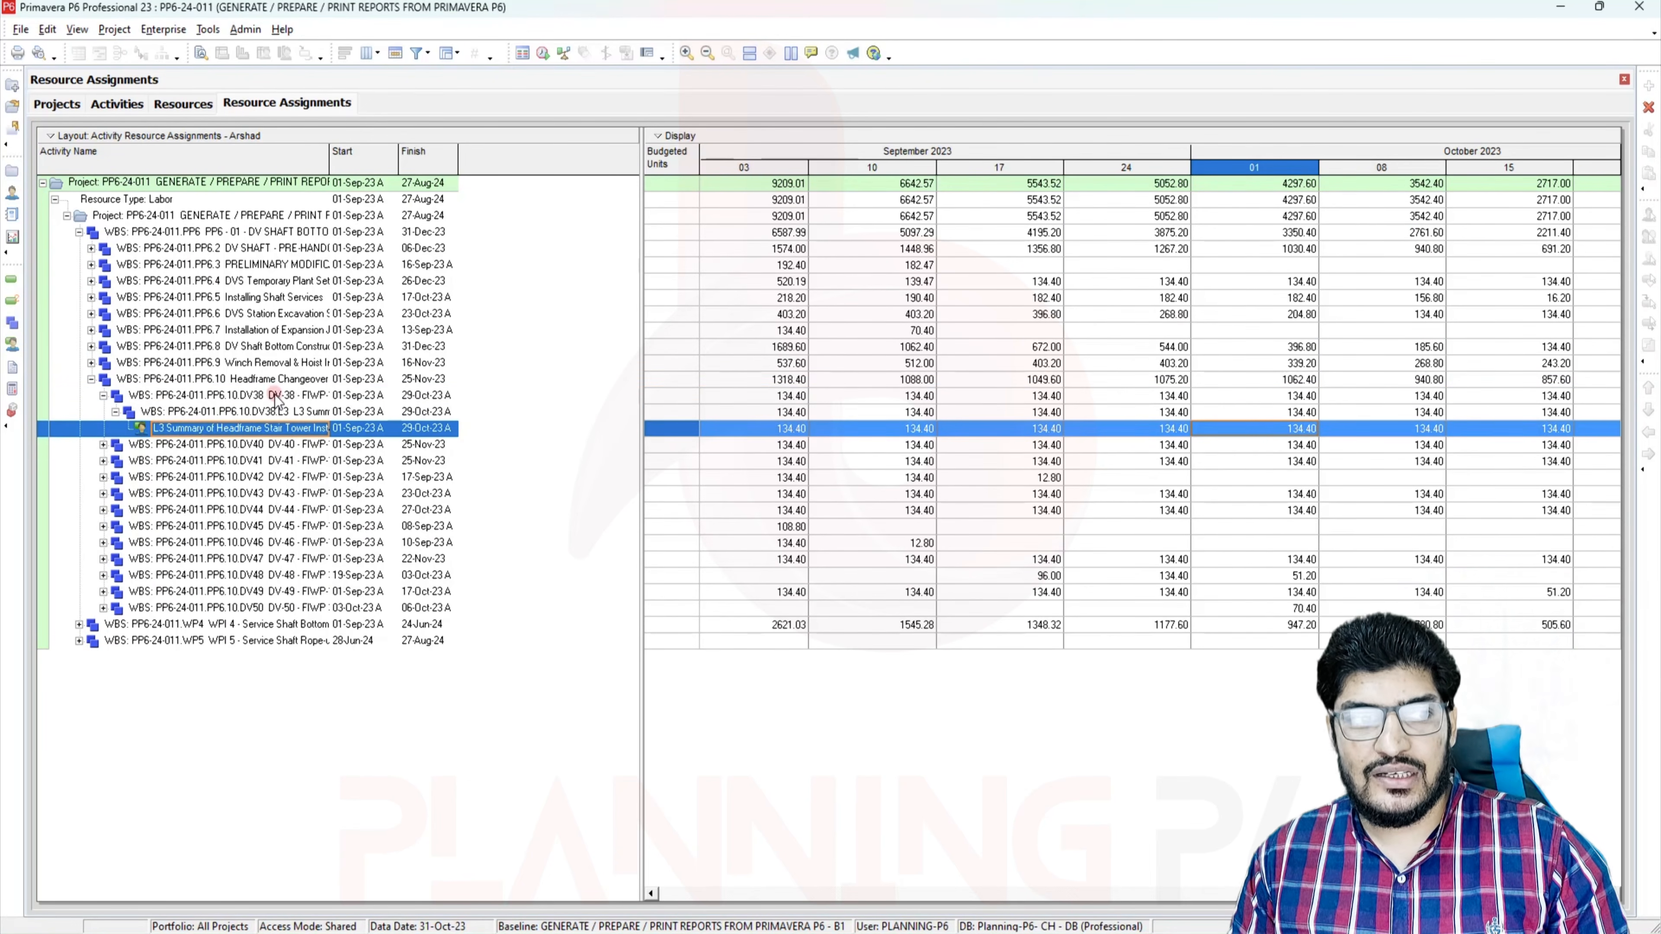
Change the Project grouping band's color to orange and apply it to the assignments table
right_click(548, 328)
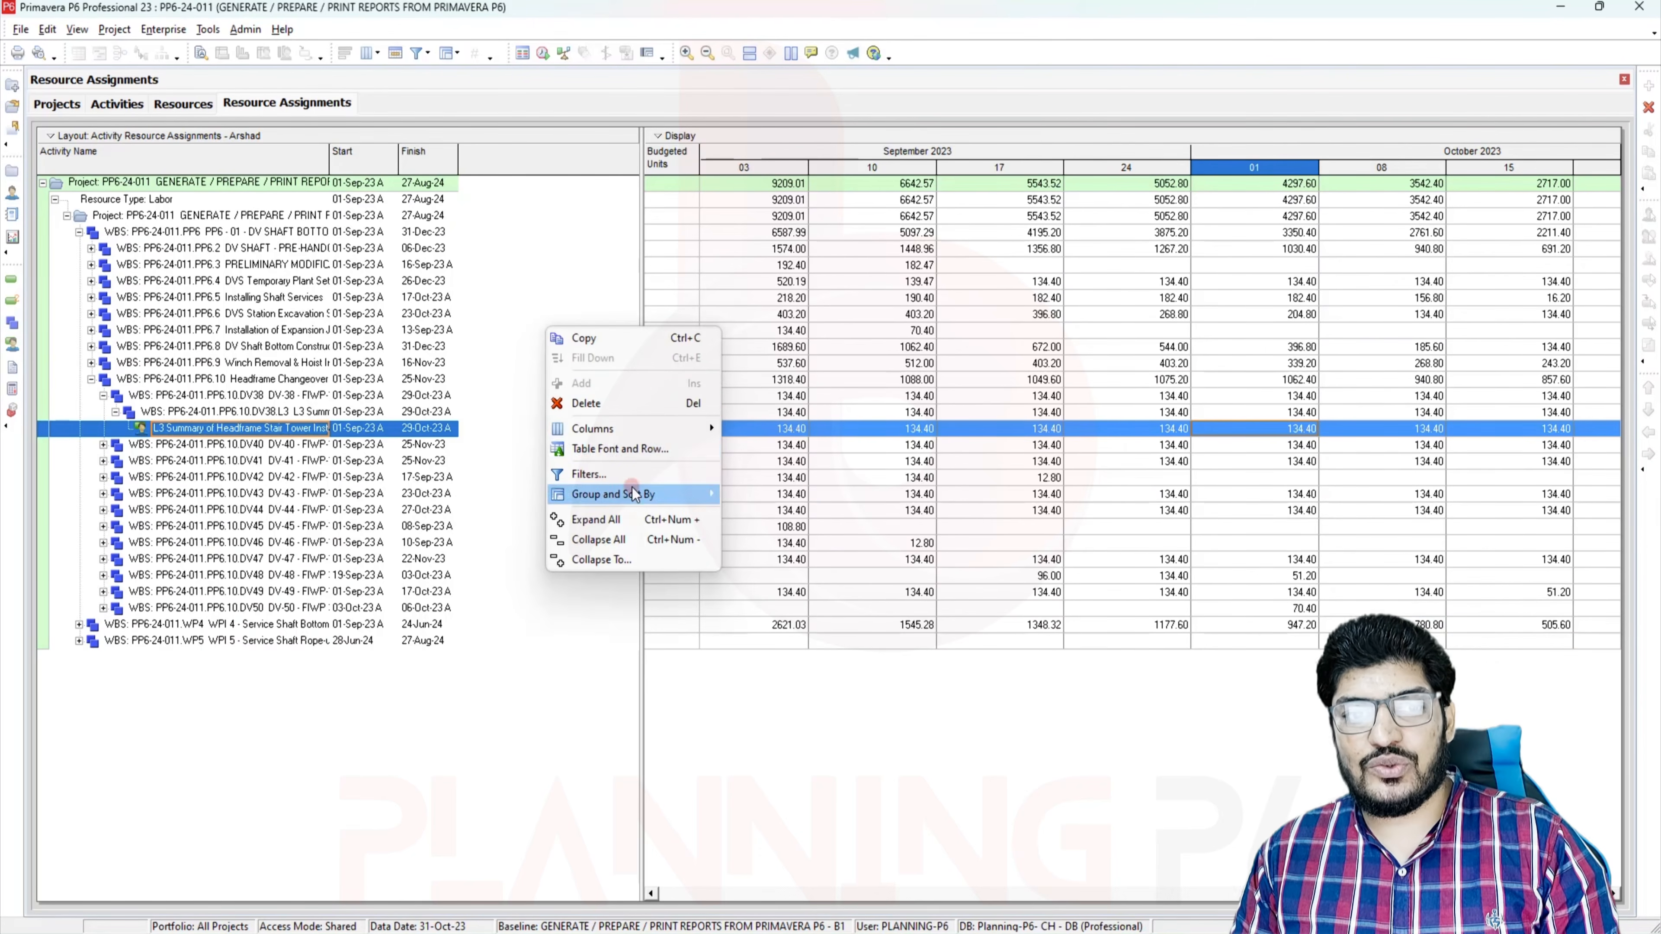
right_click(490, 274)
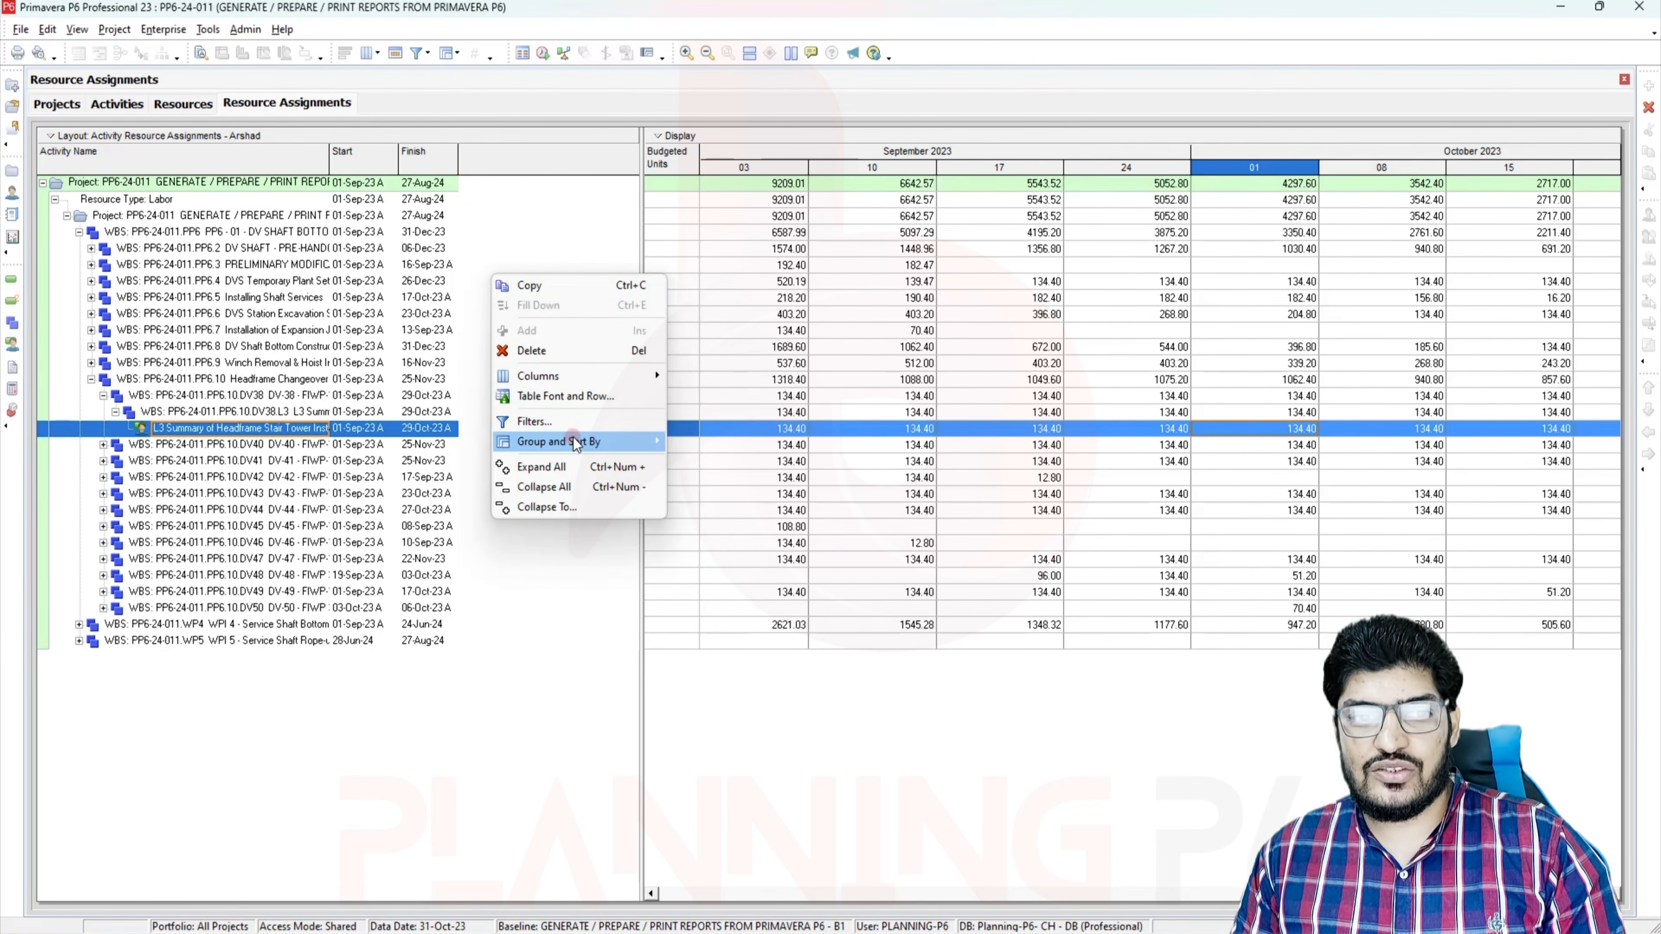
mouse_move(574, 438)
click(694, 444)
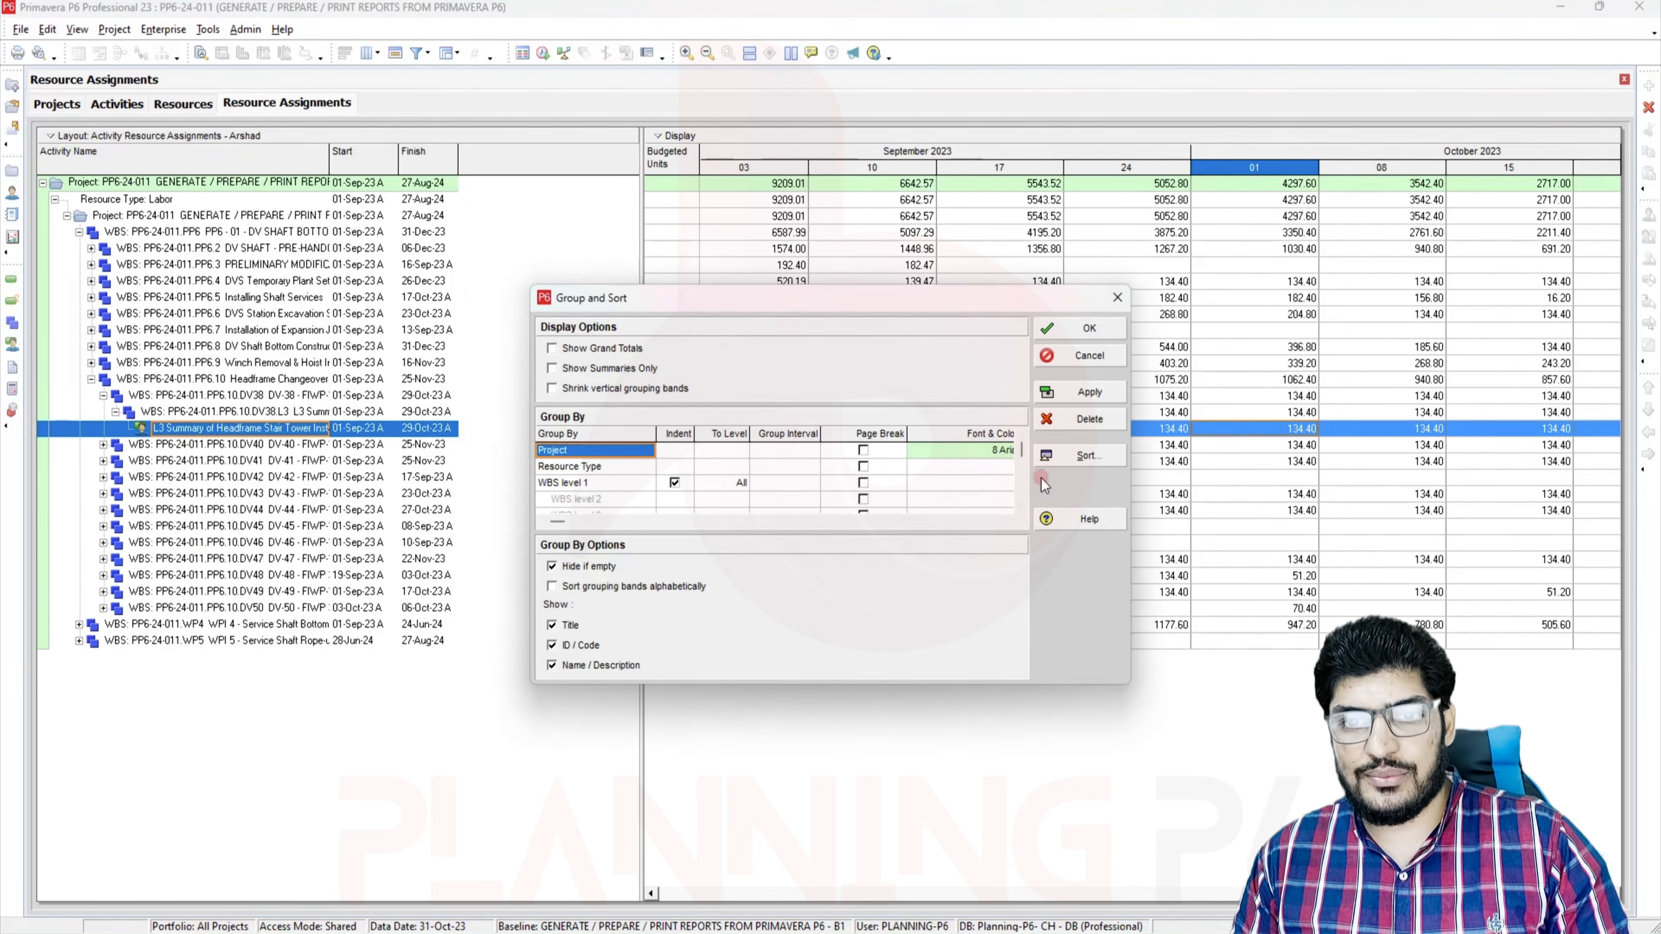
click(976, 453)
click(959, 557)
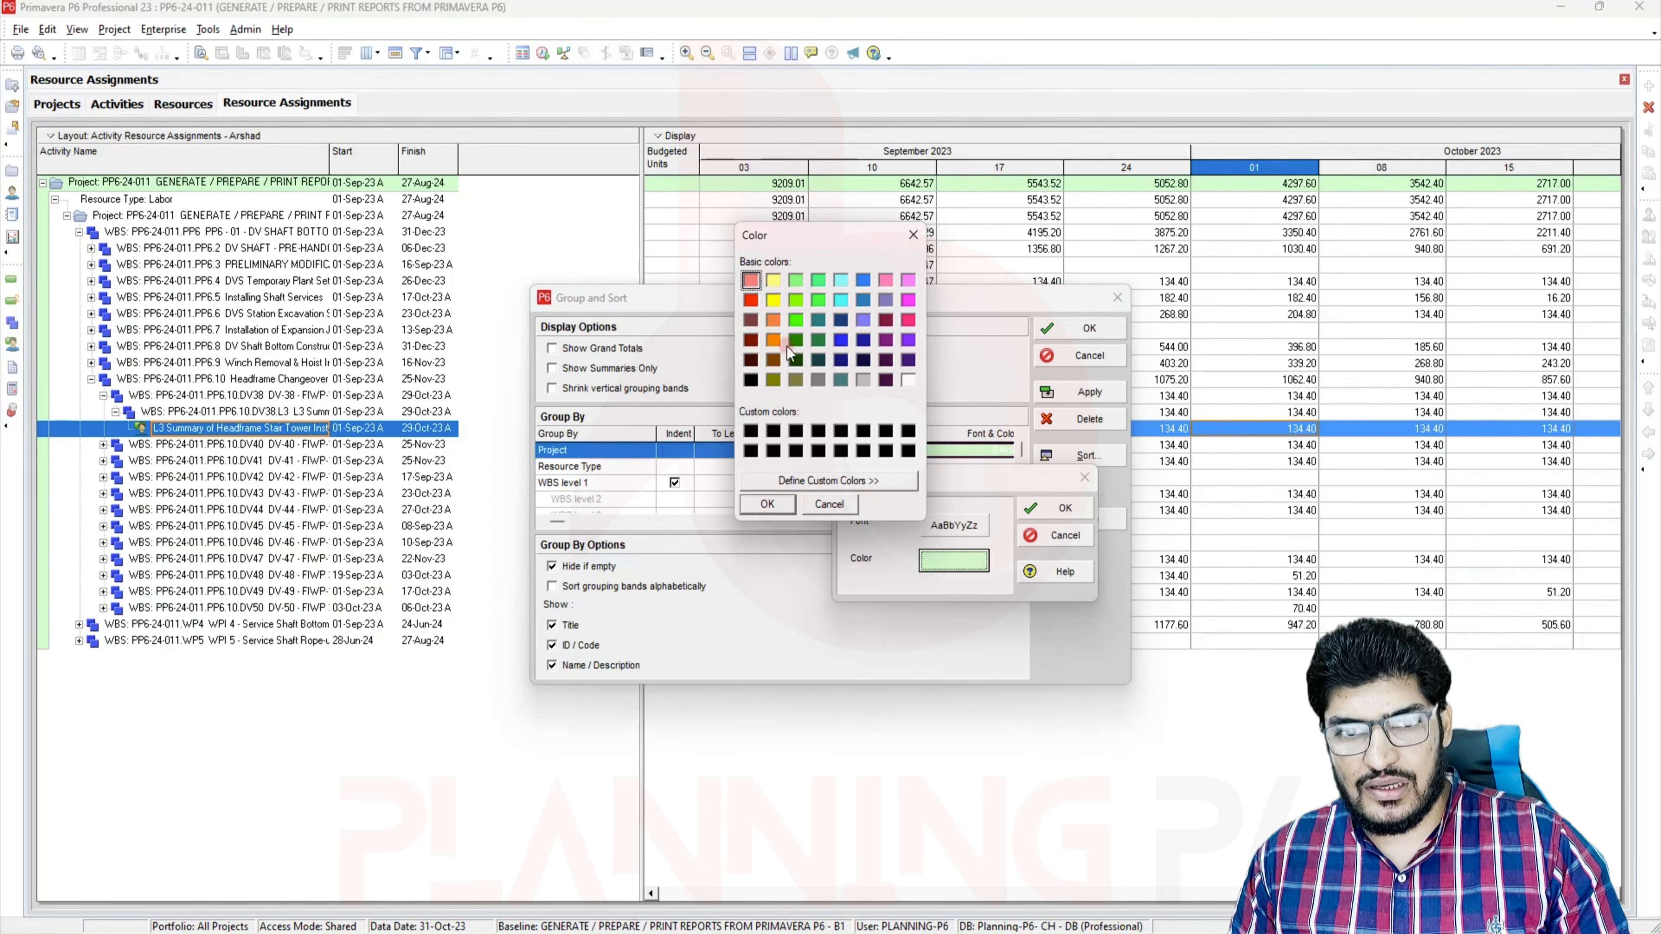
click(774, 322)
click(767, 504)
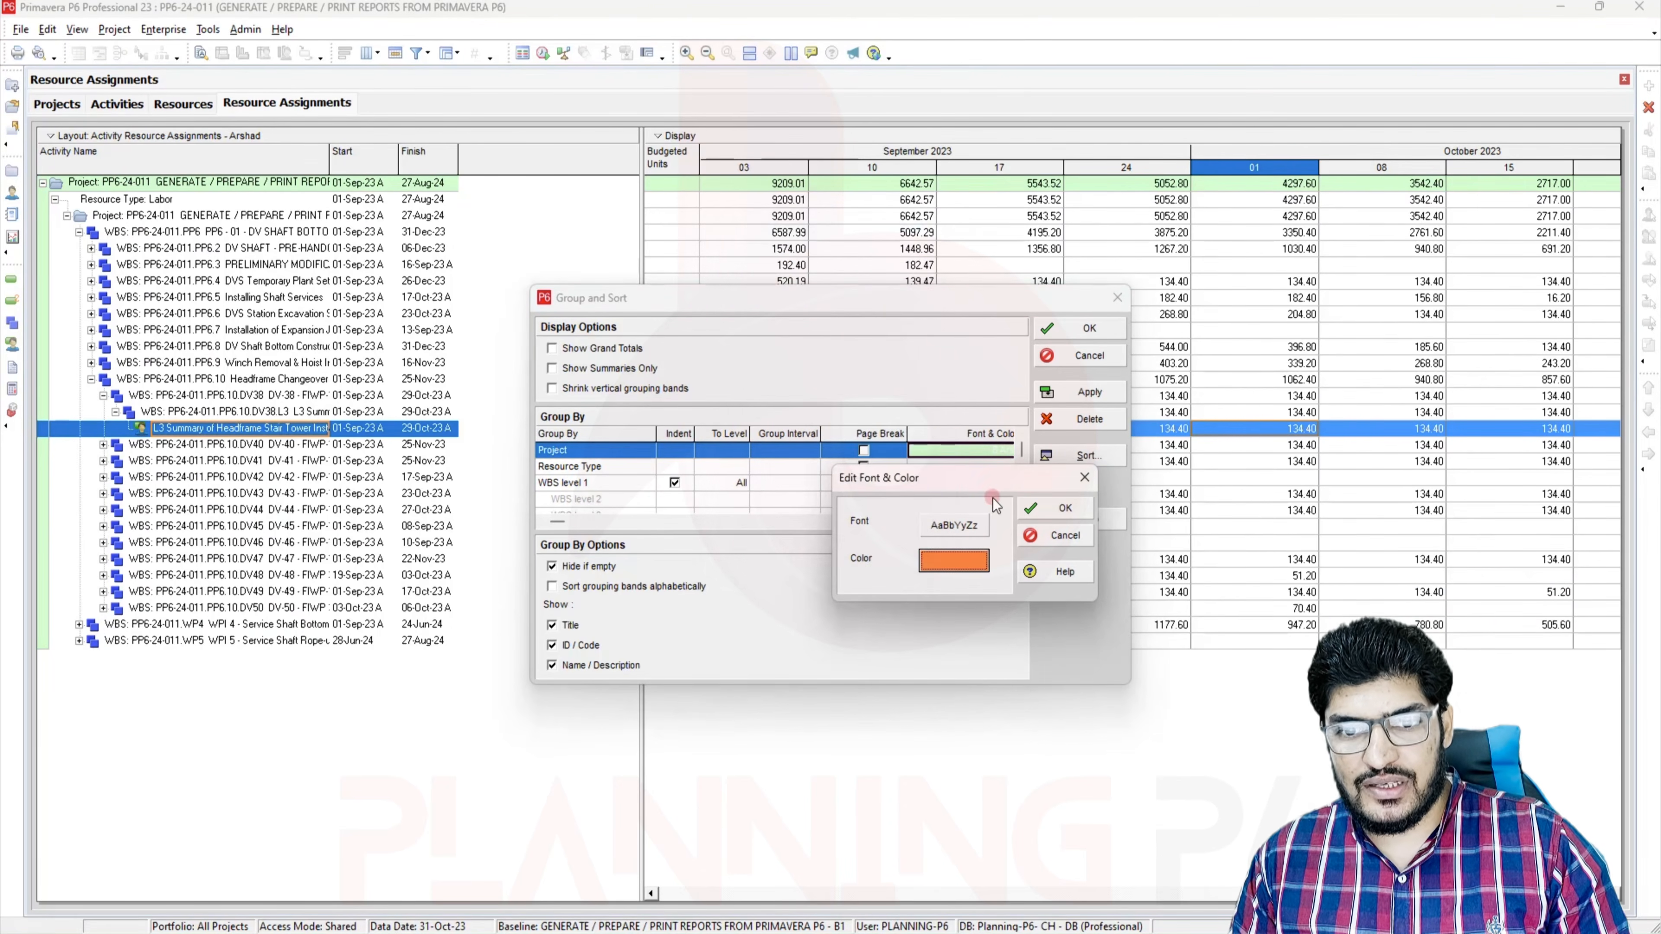
click(1049, 515)
click(1081, 392)
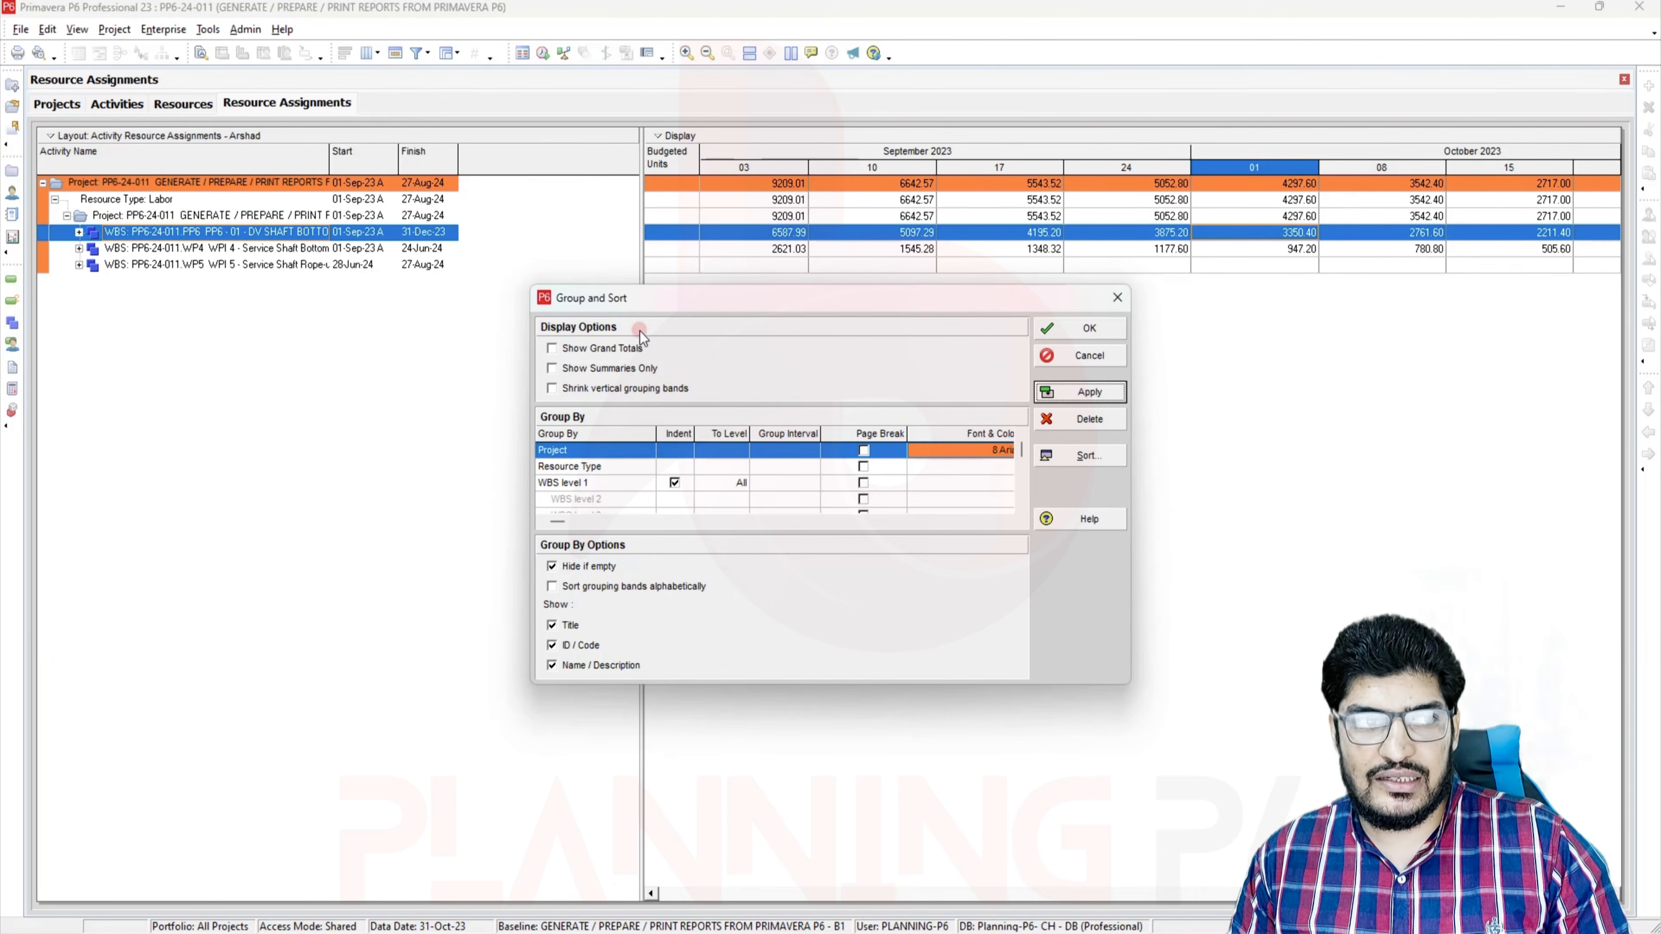
click(1087, 328)
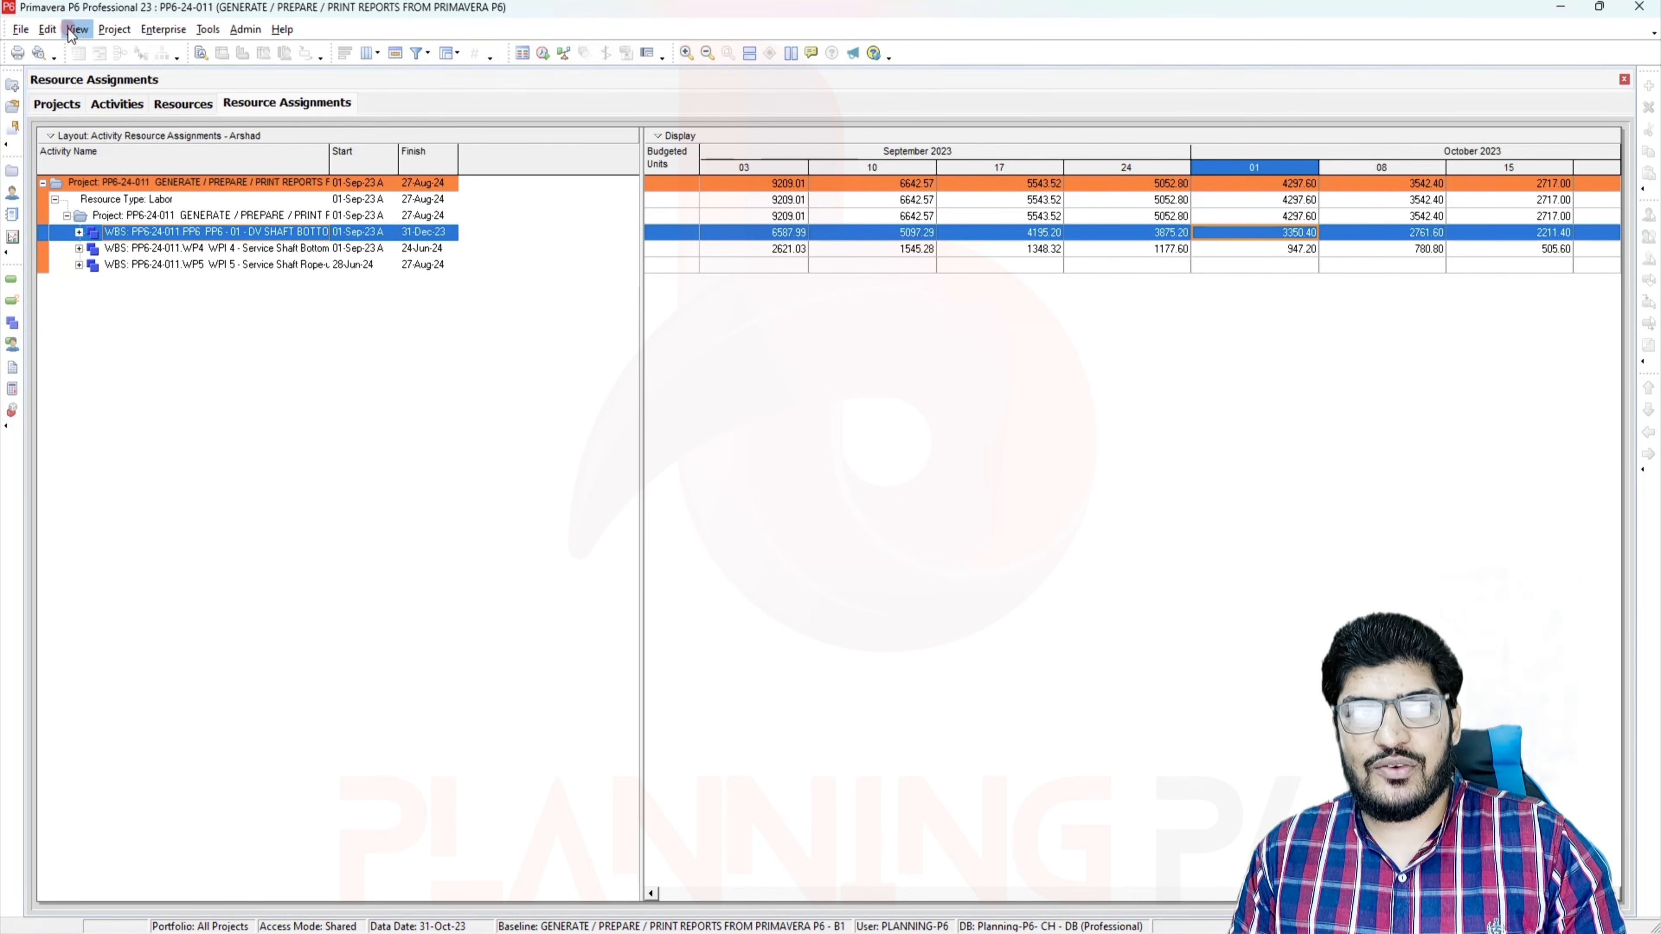
Open the layout list without saving the current layout changes, and view the export dialog for the user's Activity Resource Assignments layout without exporting
click(115, 29)
mouse_move(77, 29)
mouse_move(121, 50)
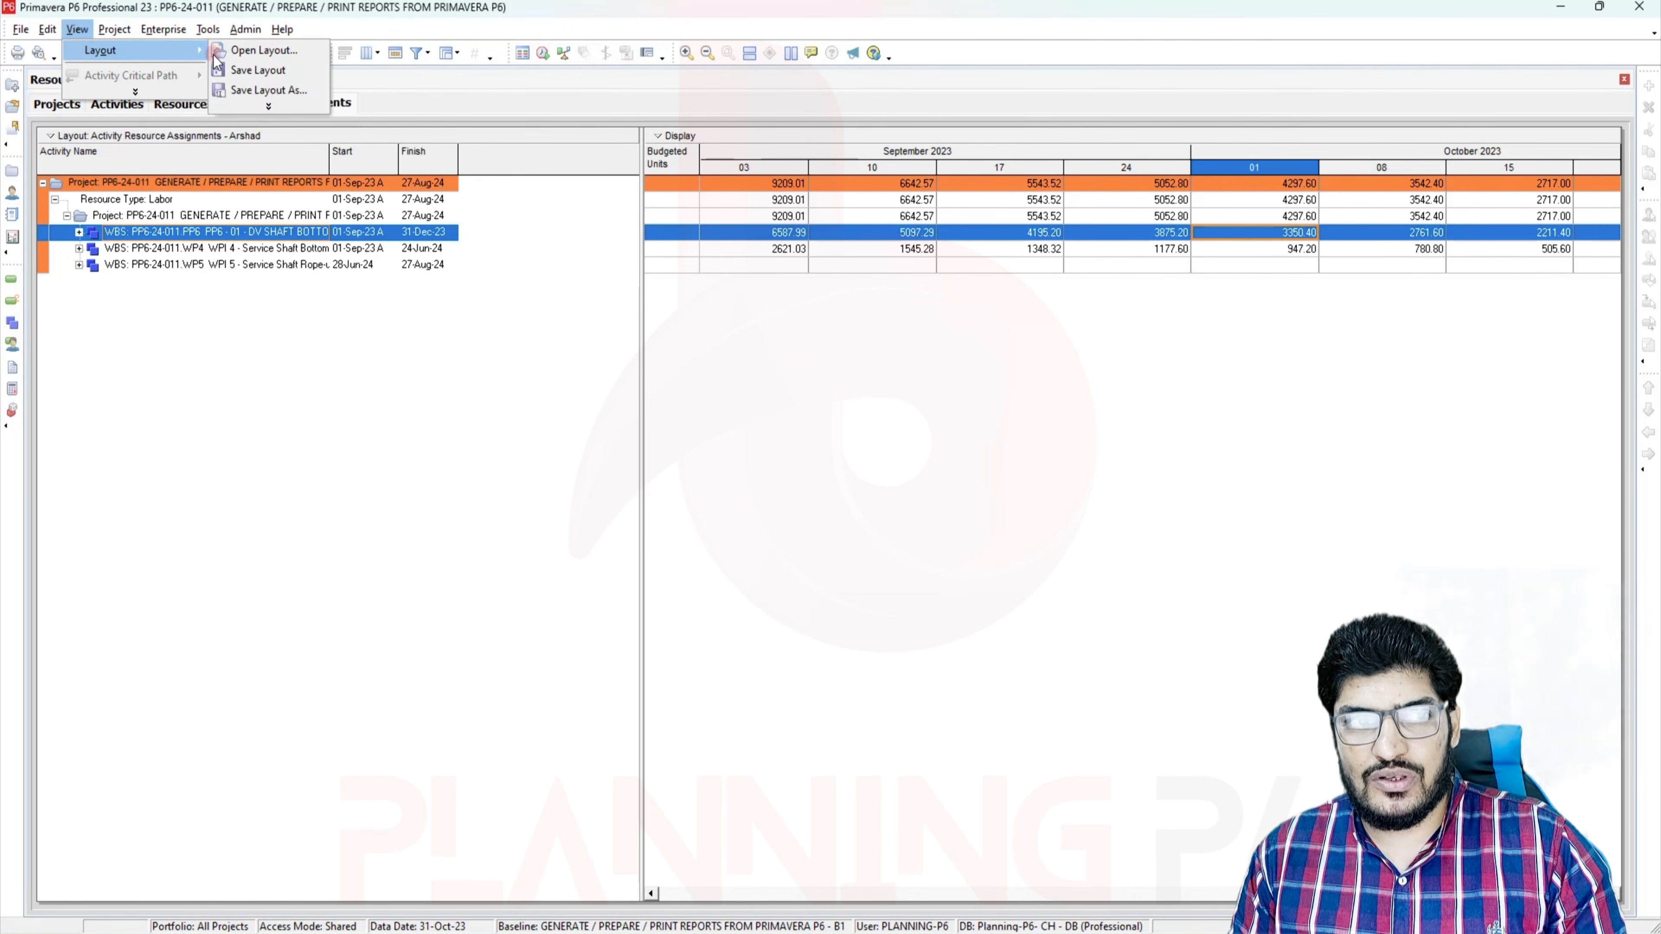
click(252, 50)
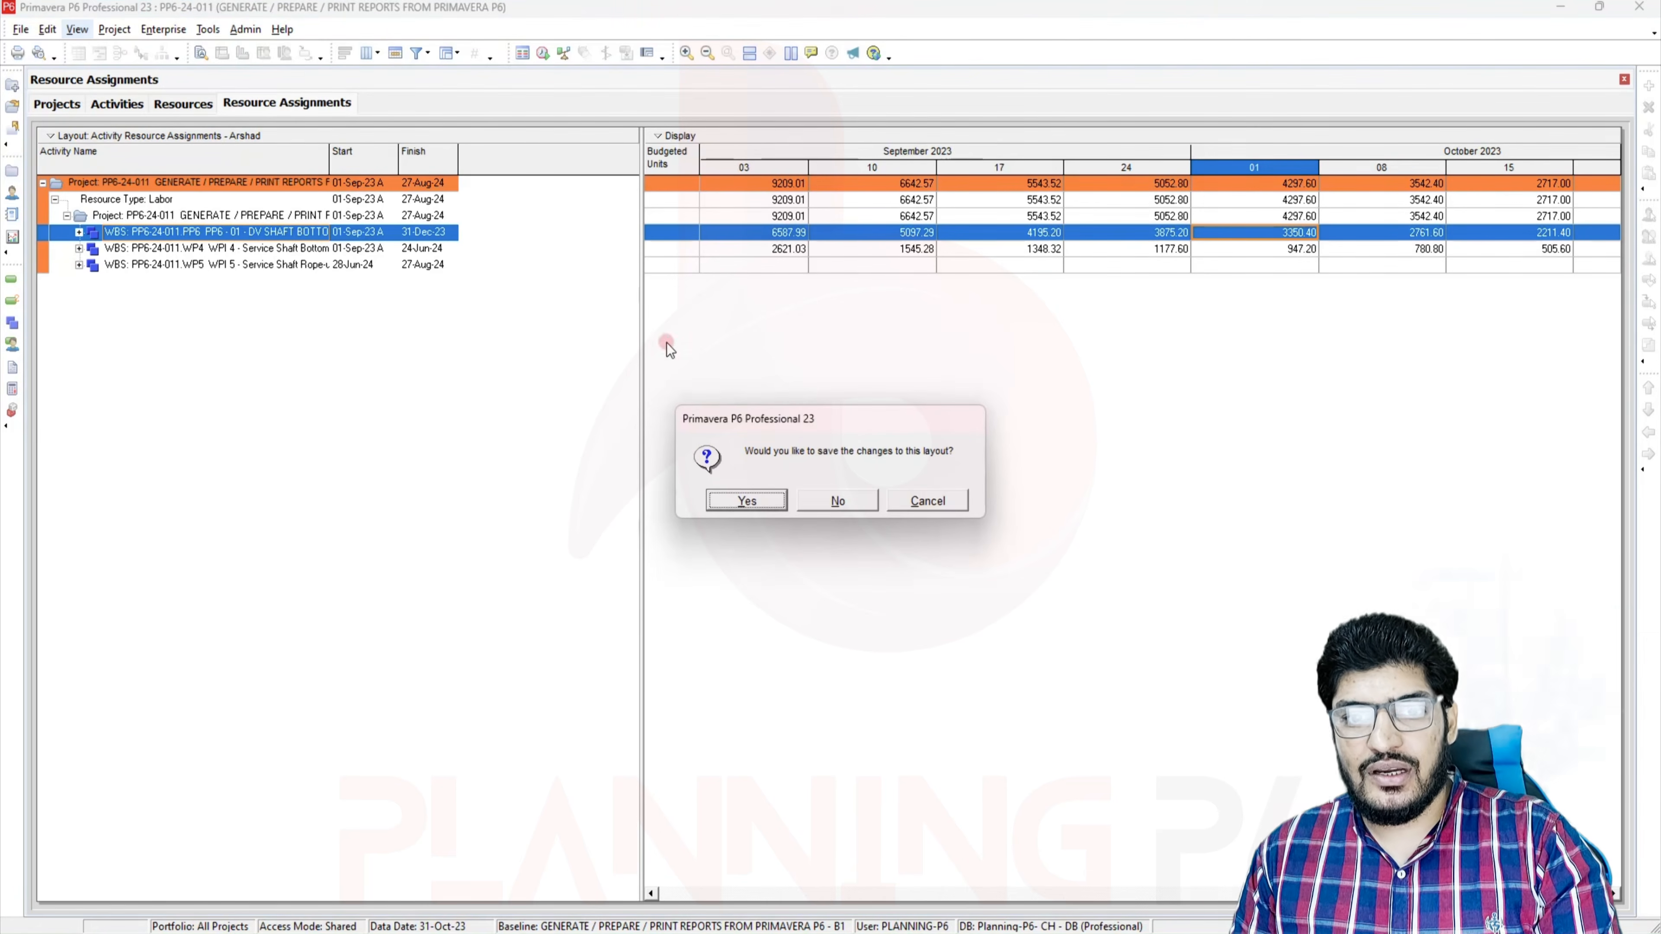
click(838, 505)
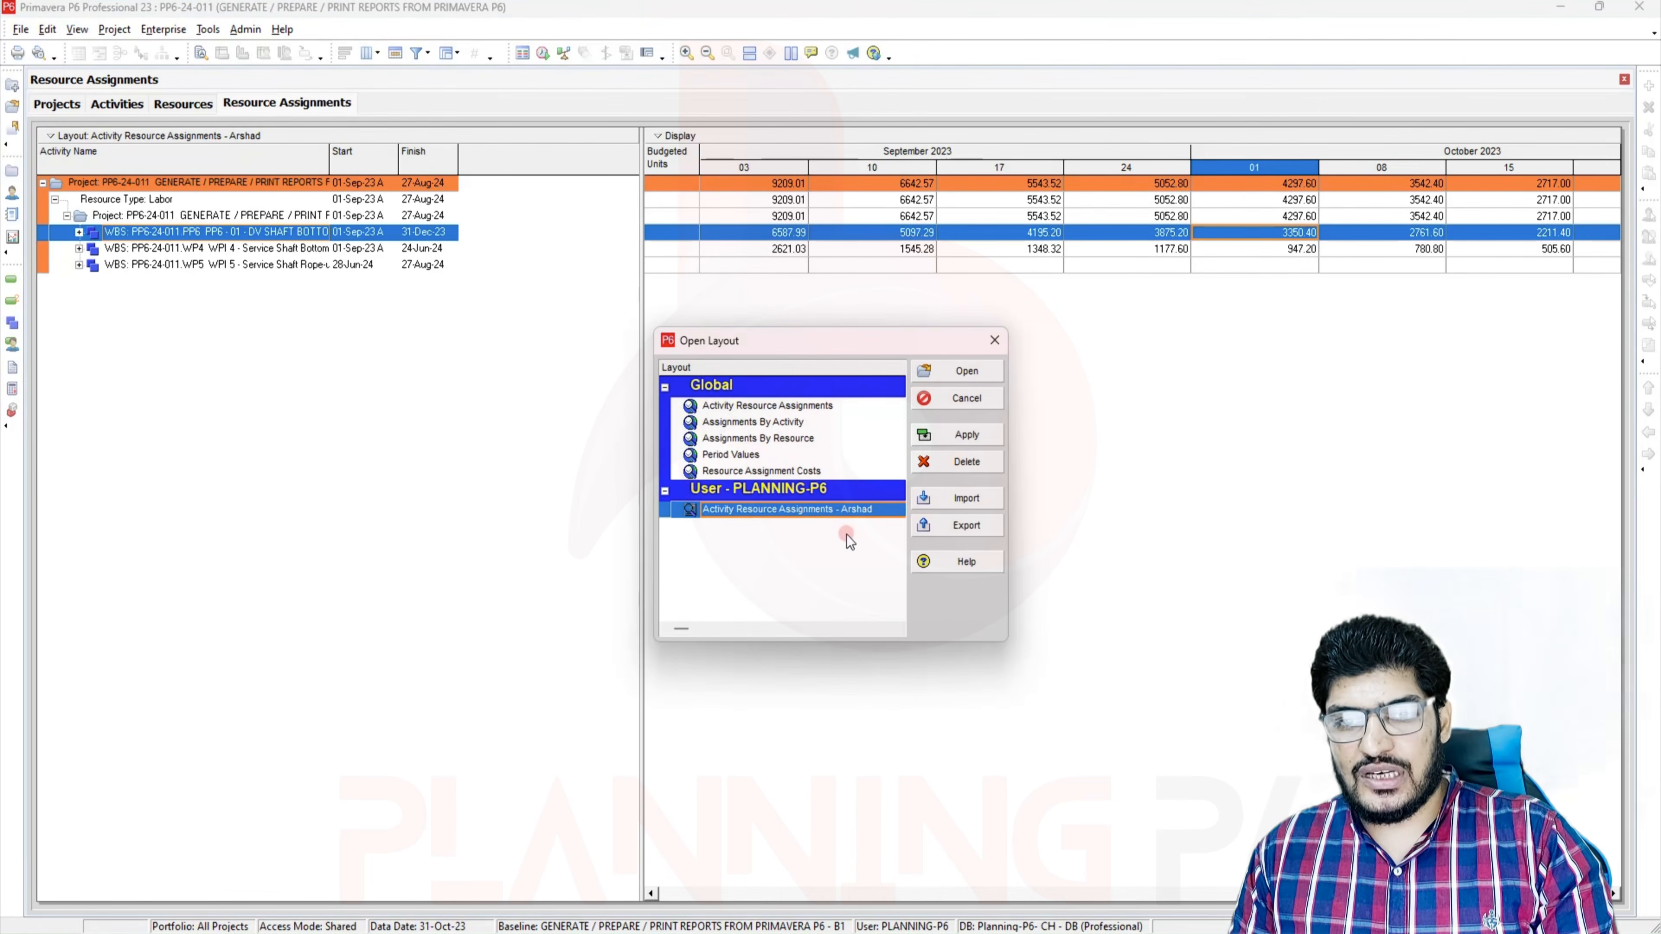
click(950, 526)
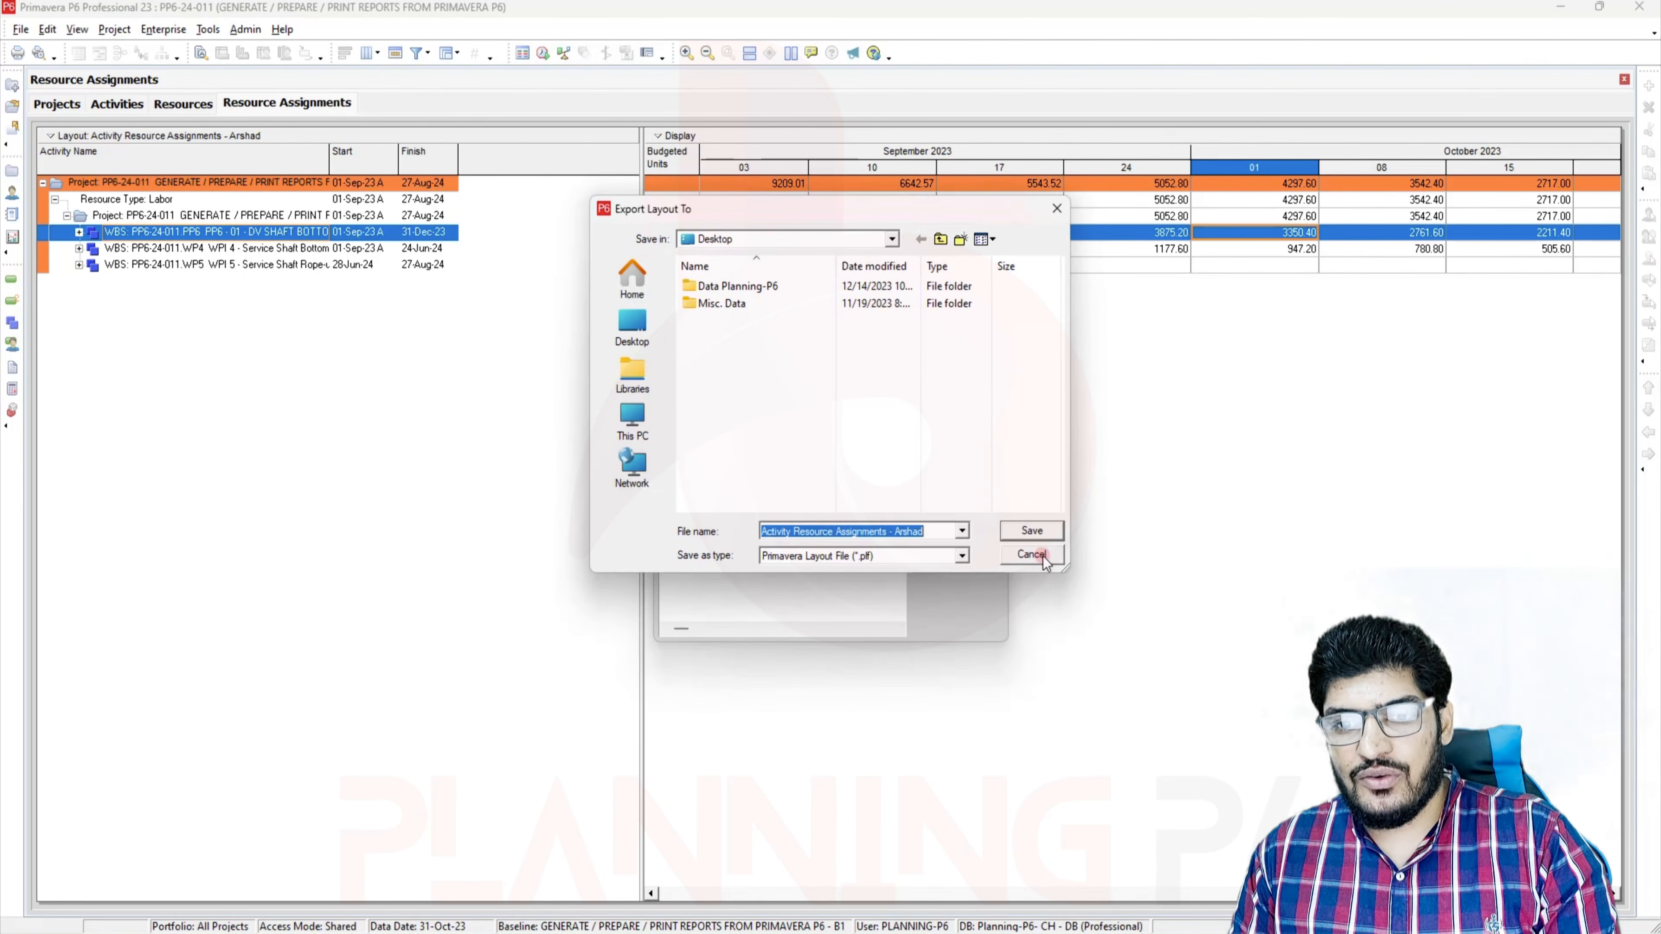
click(1032, 555)
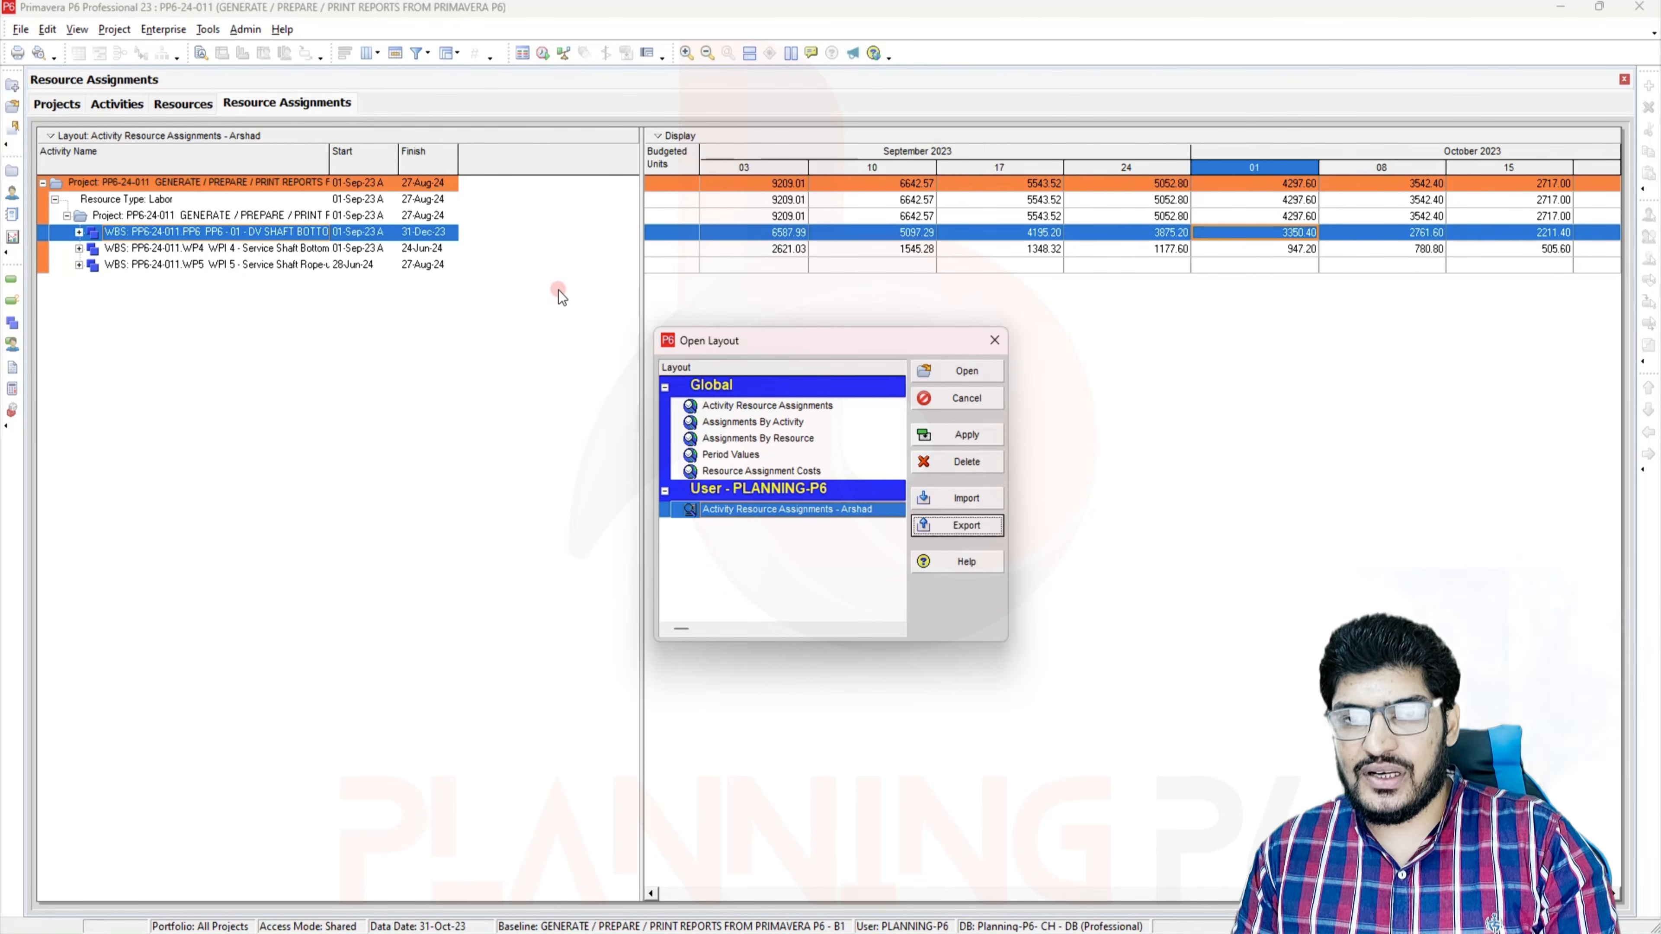